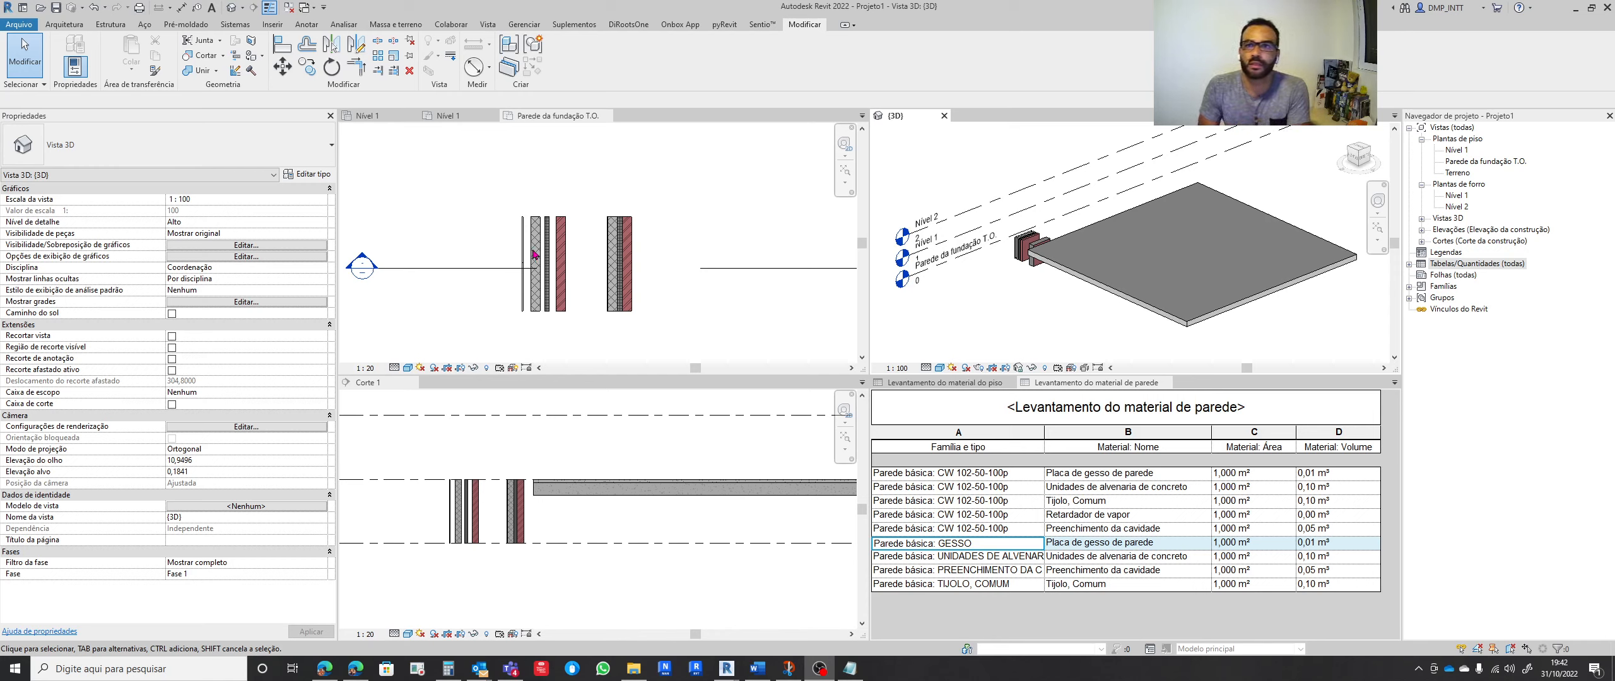
Inspect the separate and composite walls in the foundation plan and the floor slab's properties in the 3D view
scroll(668, 232, "down", 2)
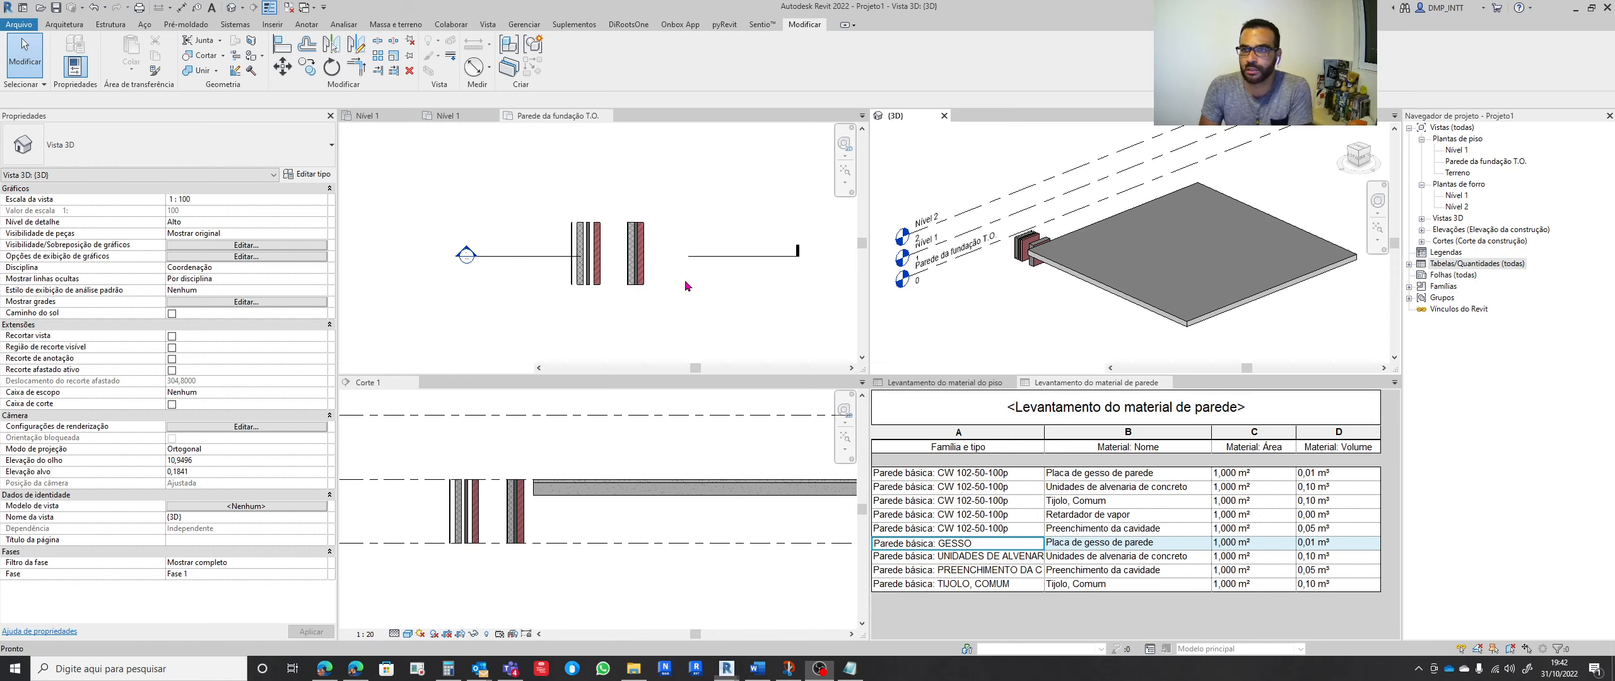
middle_click_drag(695, 304, 667, 302)
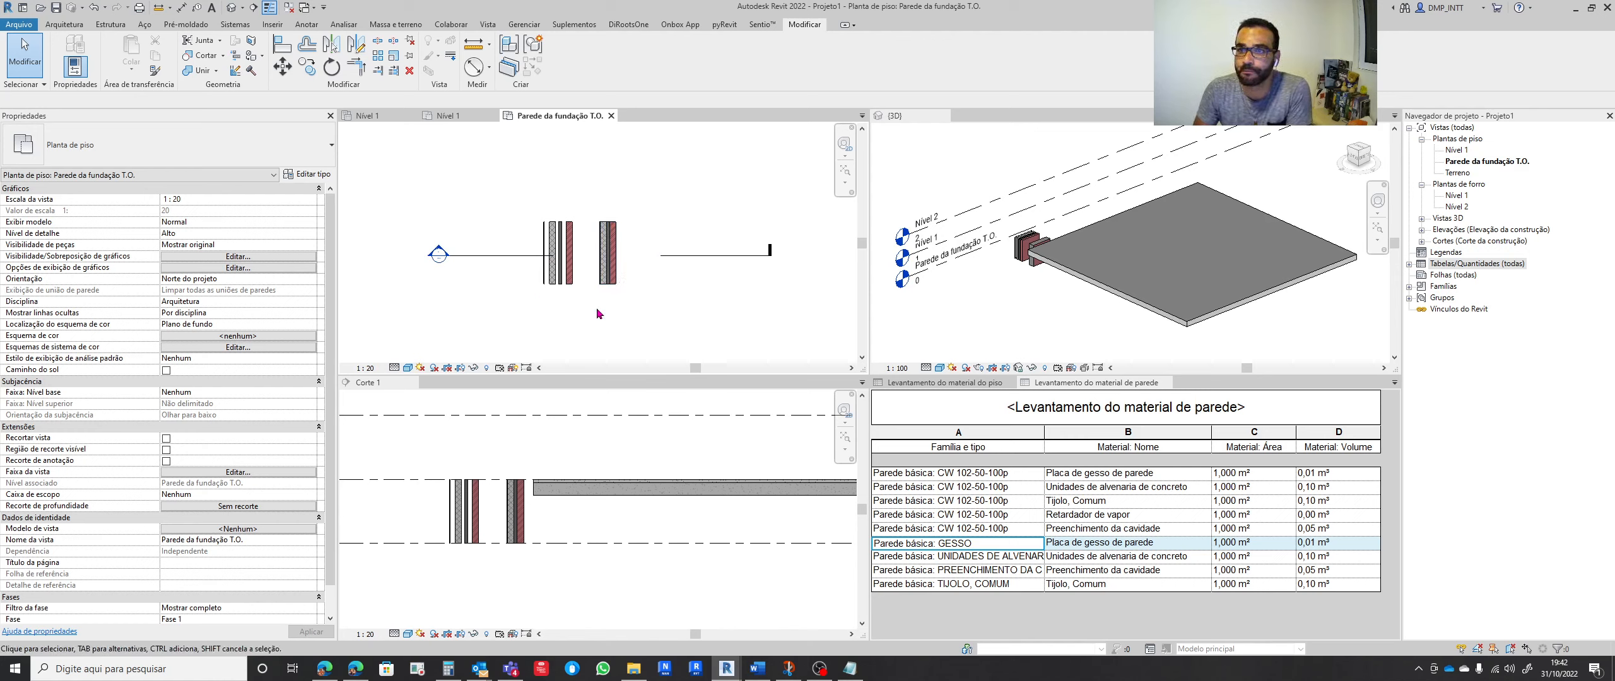
scroll(606, 253, "up", 5)
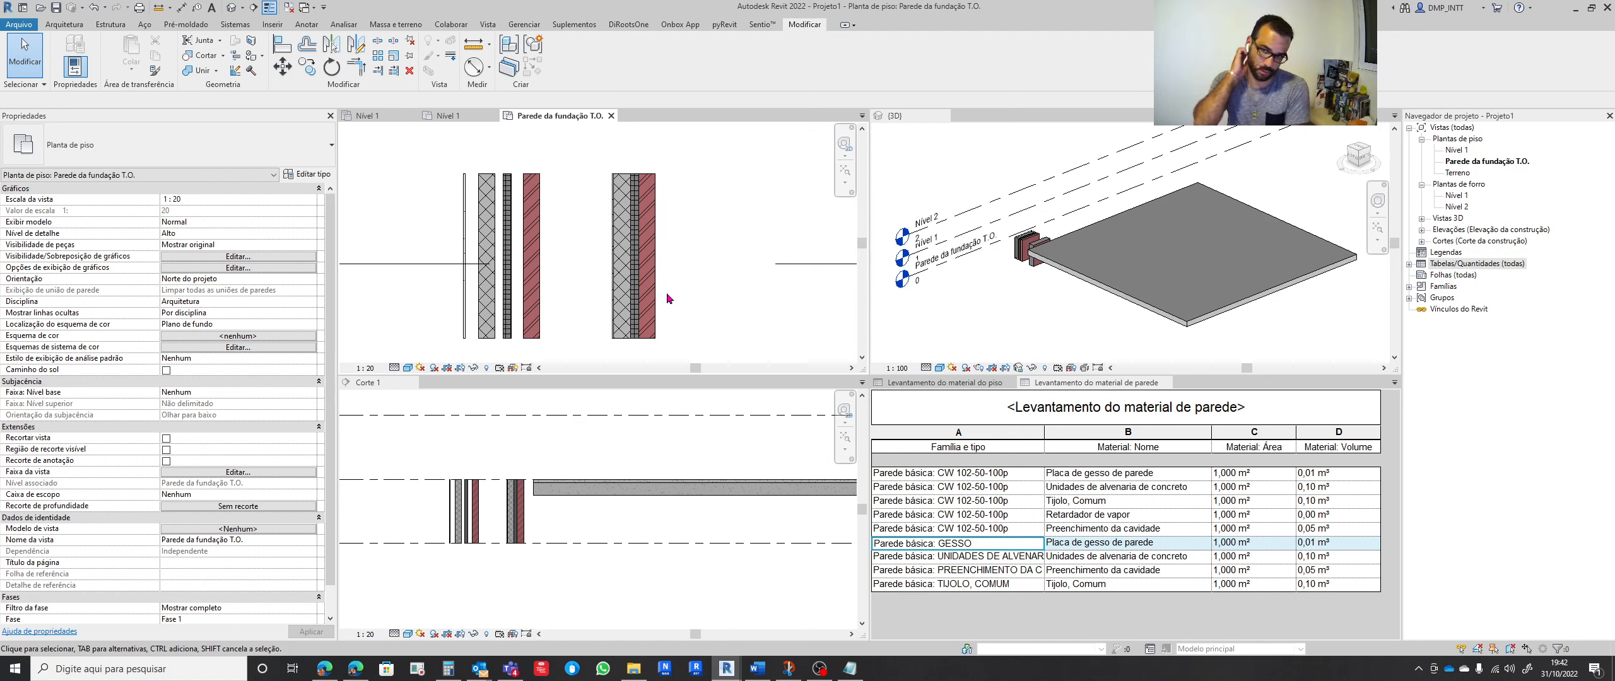
left_click(1070, 276)
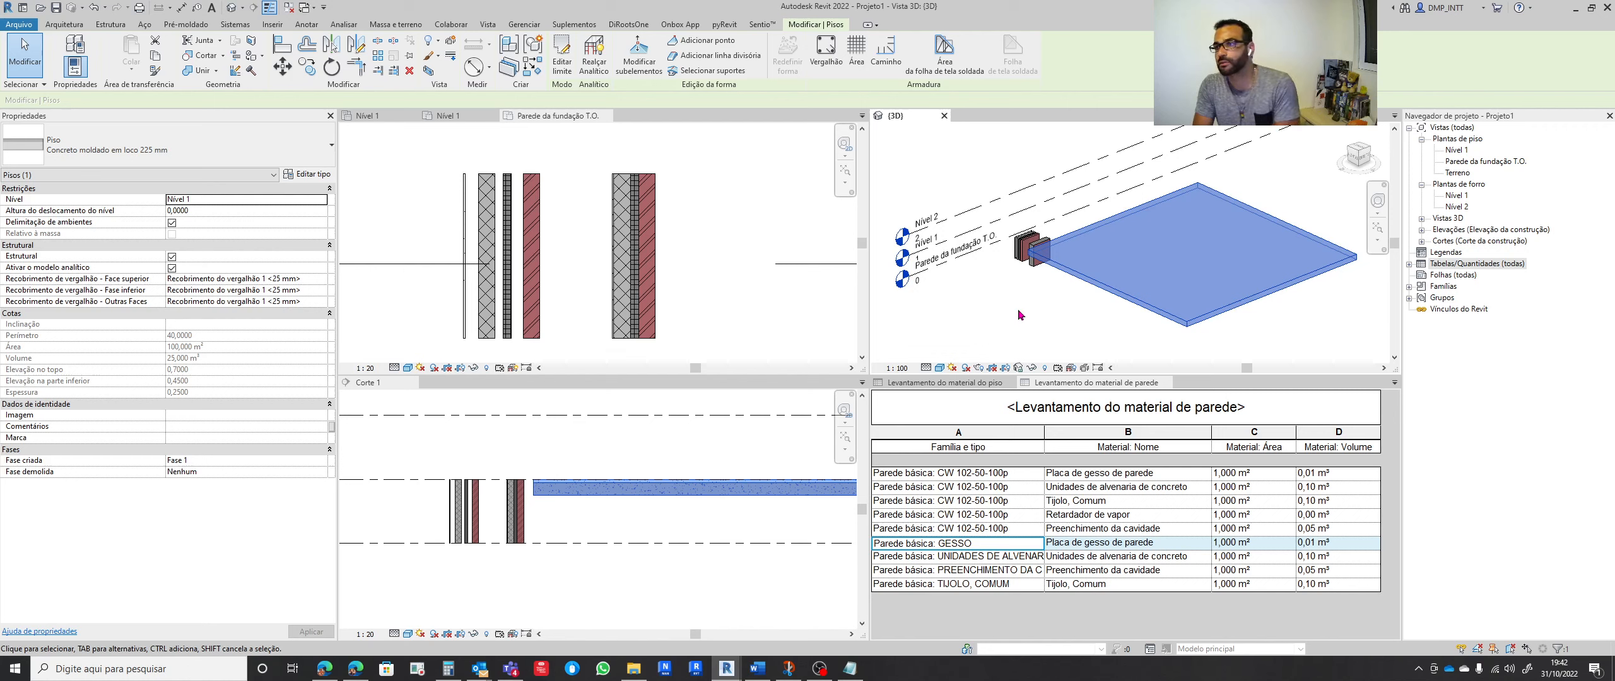
left_click(740, 305)
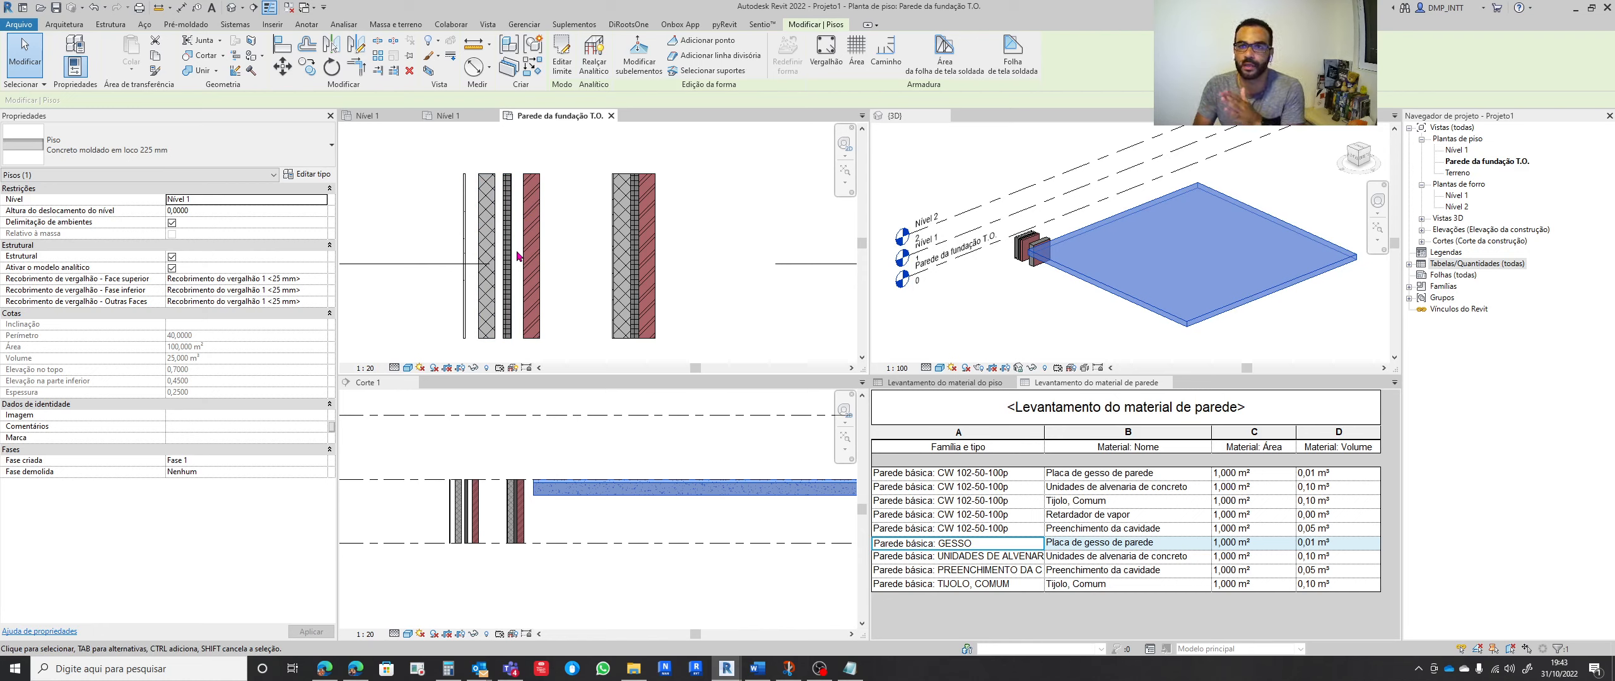
Check the wall types of the plasterboard, concrete masonry and cavity-fill single-layer walls in the foundation plan
scroll(479, 208, "up", 1)
scroll(479, 208, "up", 1)
left_click(455, 208)
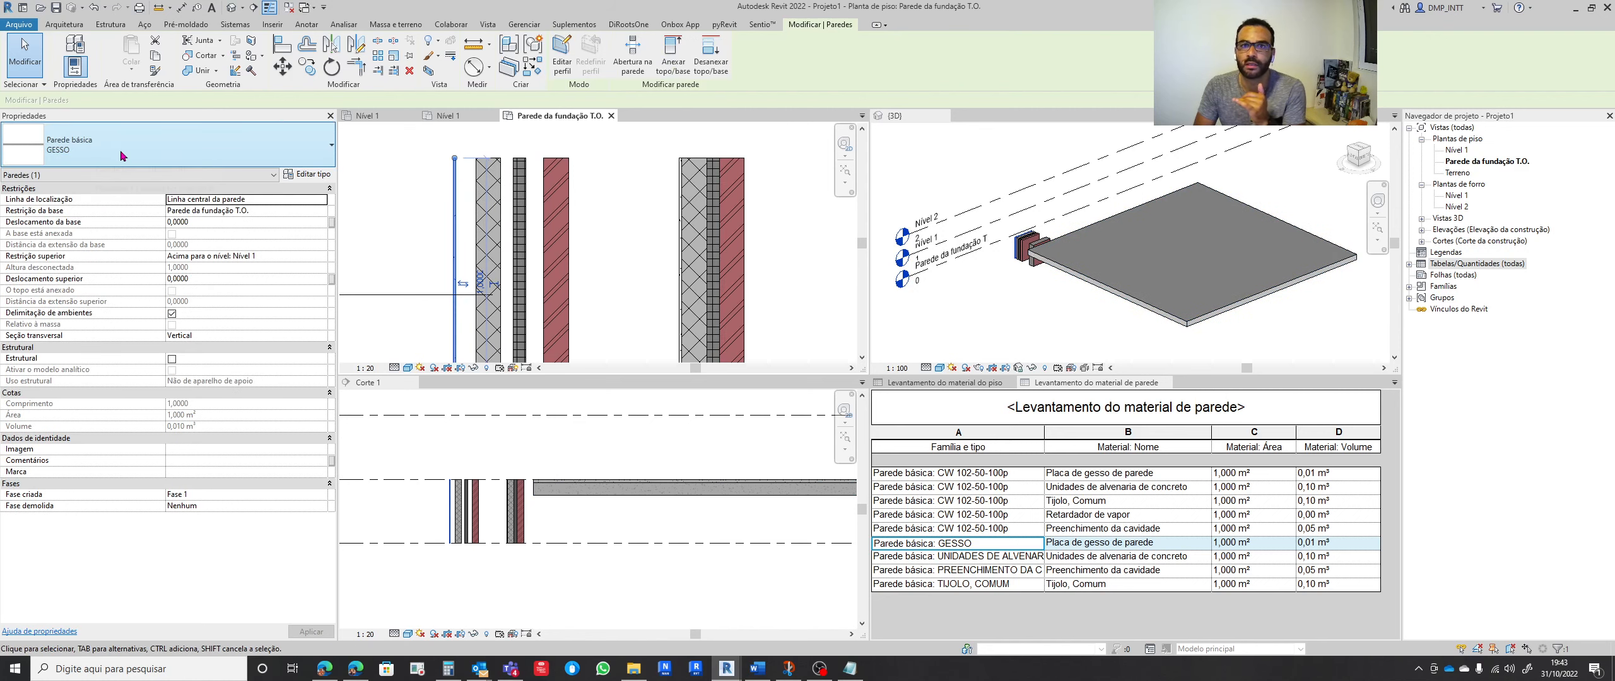
left_click(487, 208)
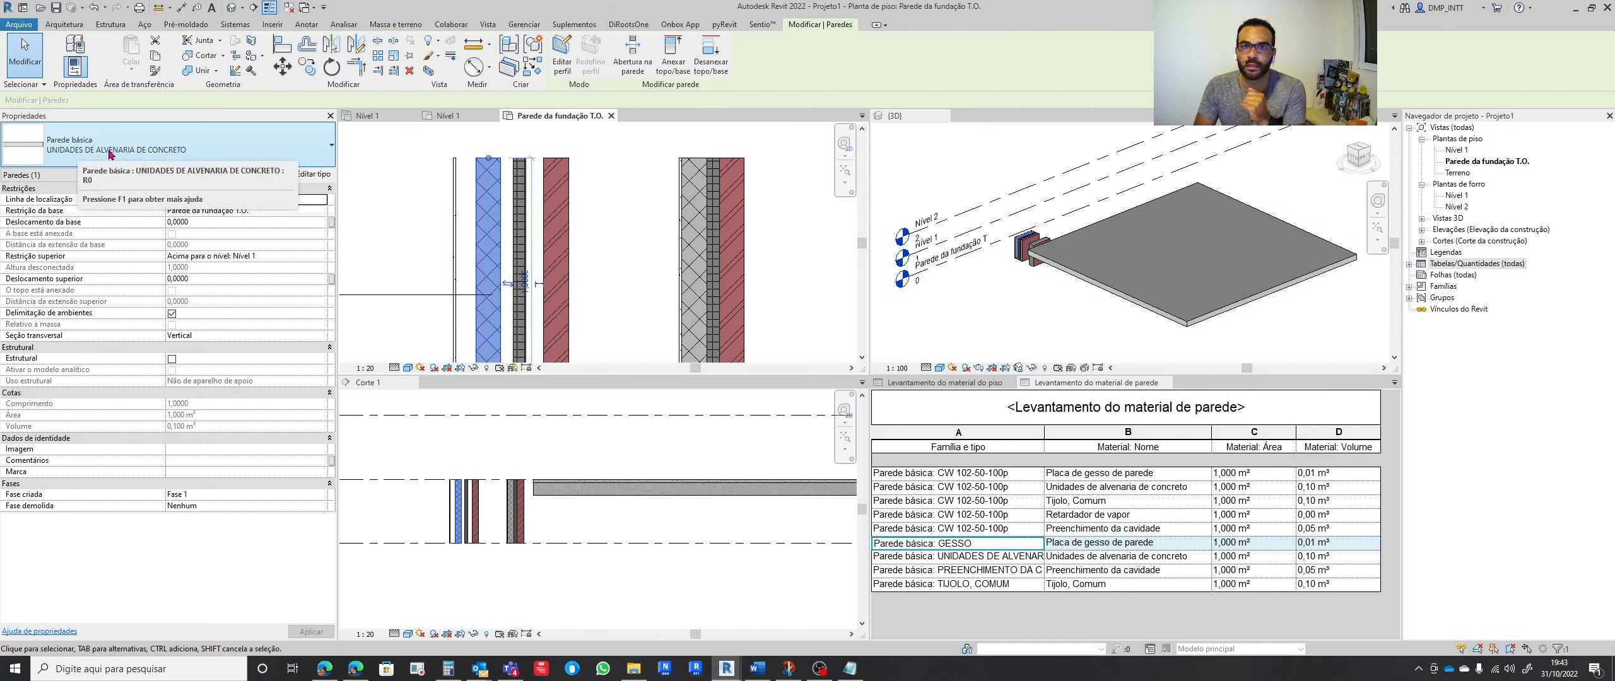
left_click(519, 208)
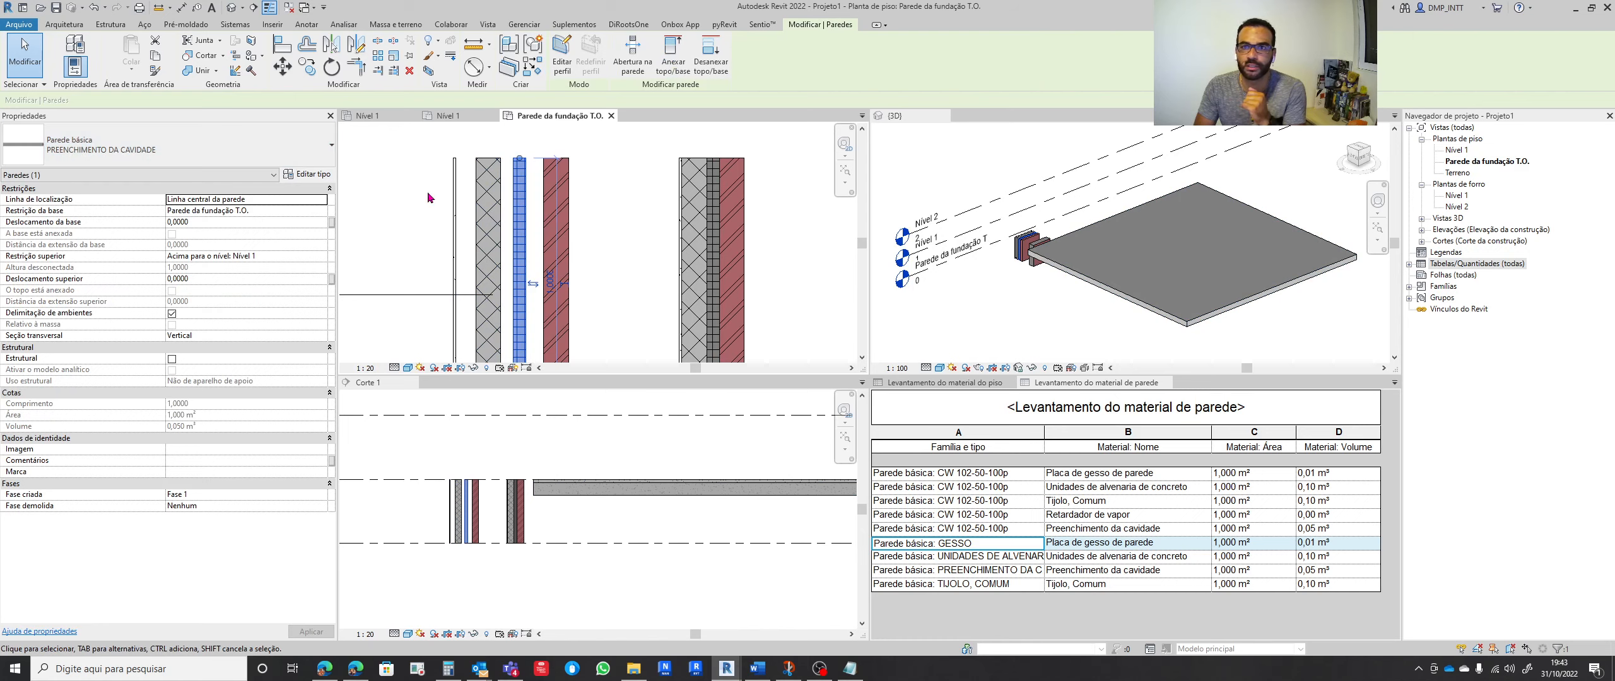
Review the layer assembly in the composite CW 102-50-100p wall's type properties, then close the dialogs and clear the selection
scroll(459, 182, "down", 2)
left_click(639, 217)
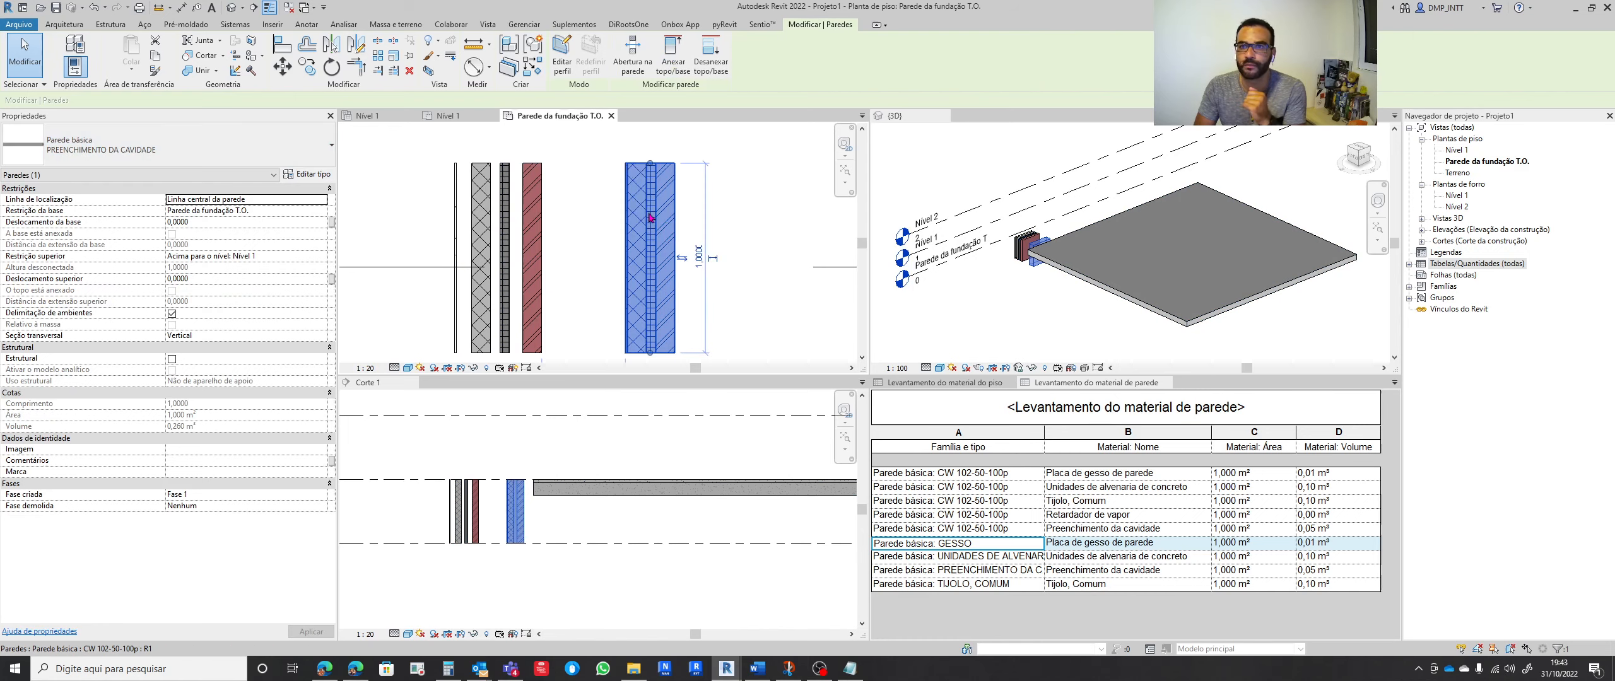
left_click(308, 174)
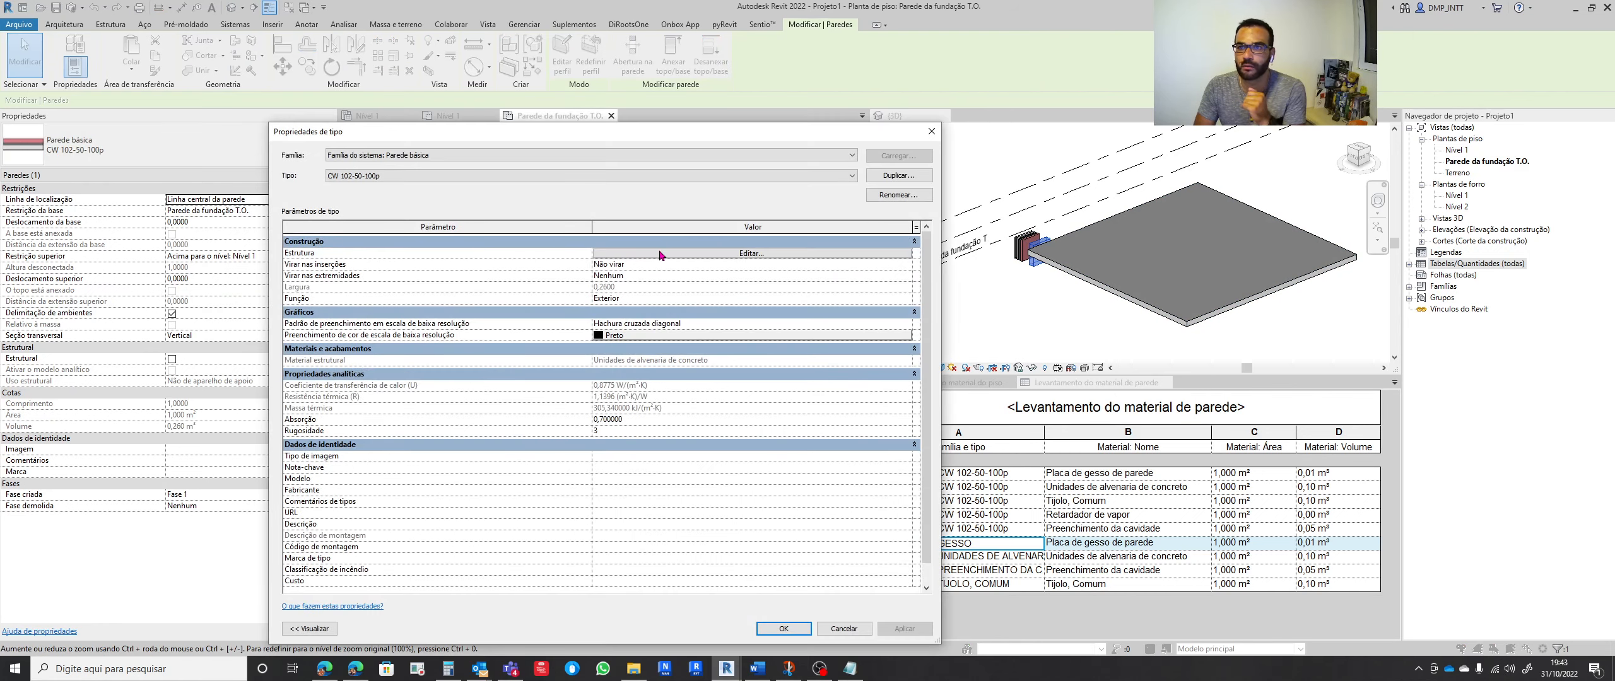
left_click(660, 253)
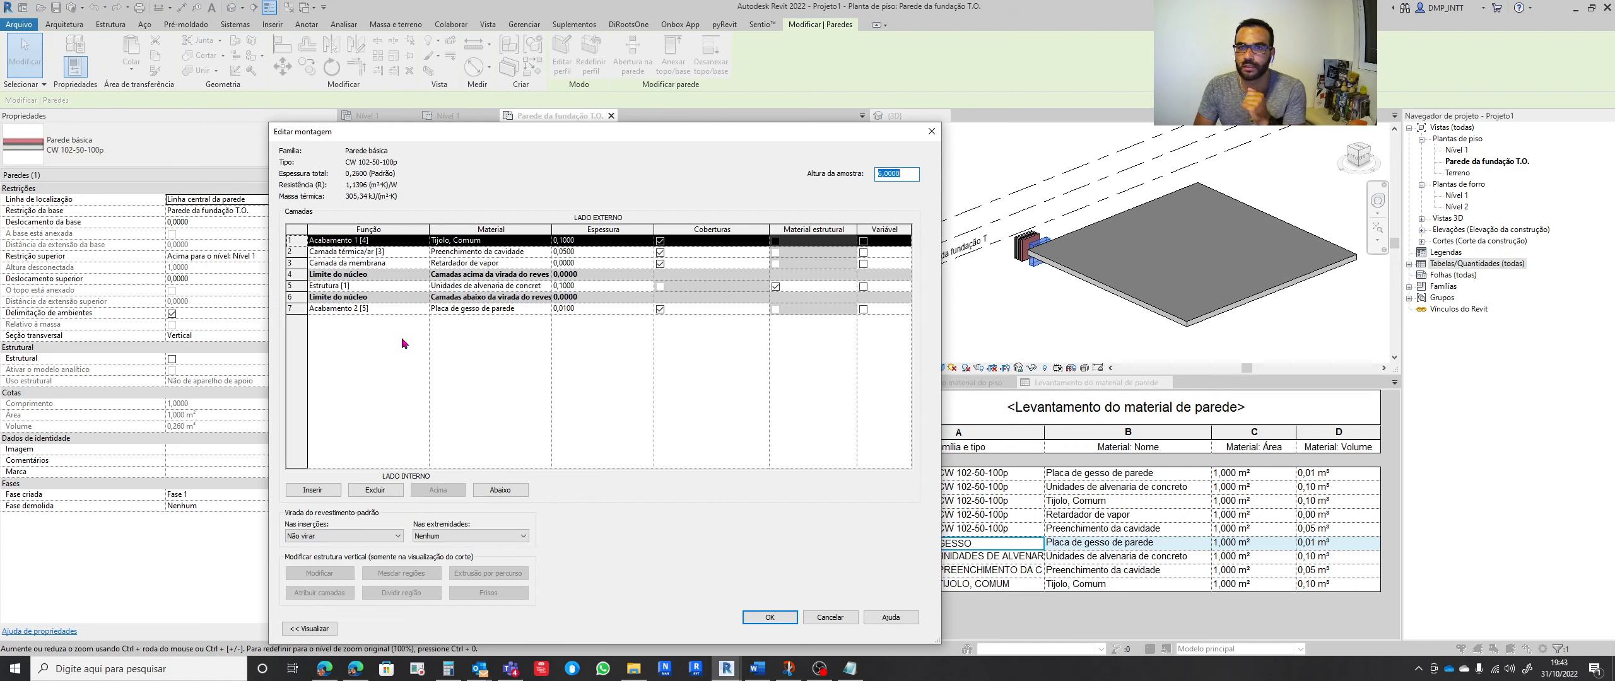
left_click_drag(489, 133, 943, 74)
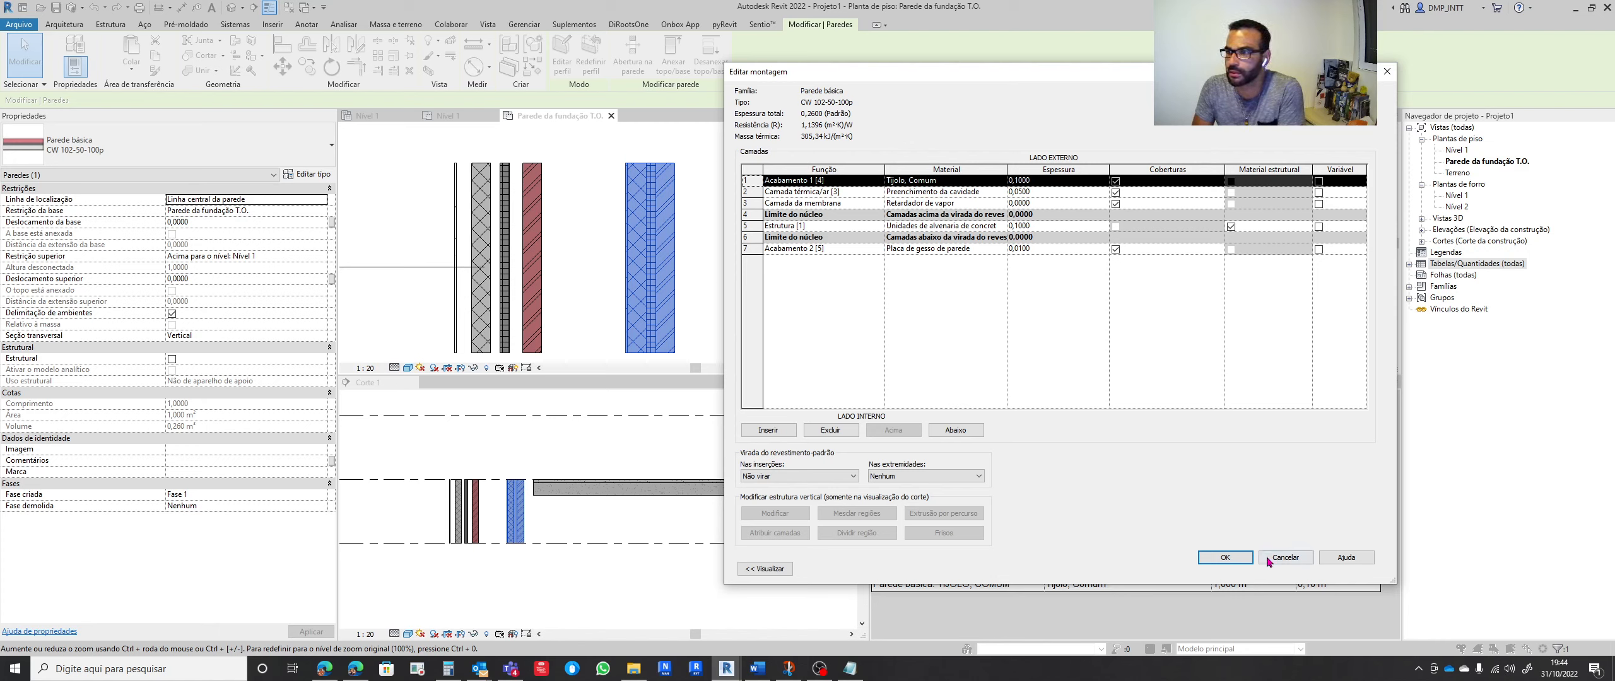
left_click(1225, 558)
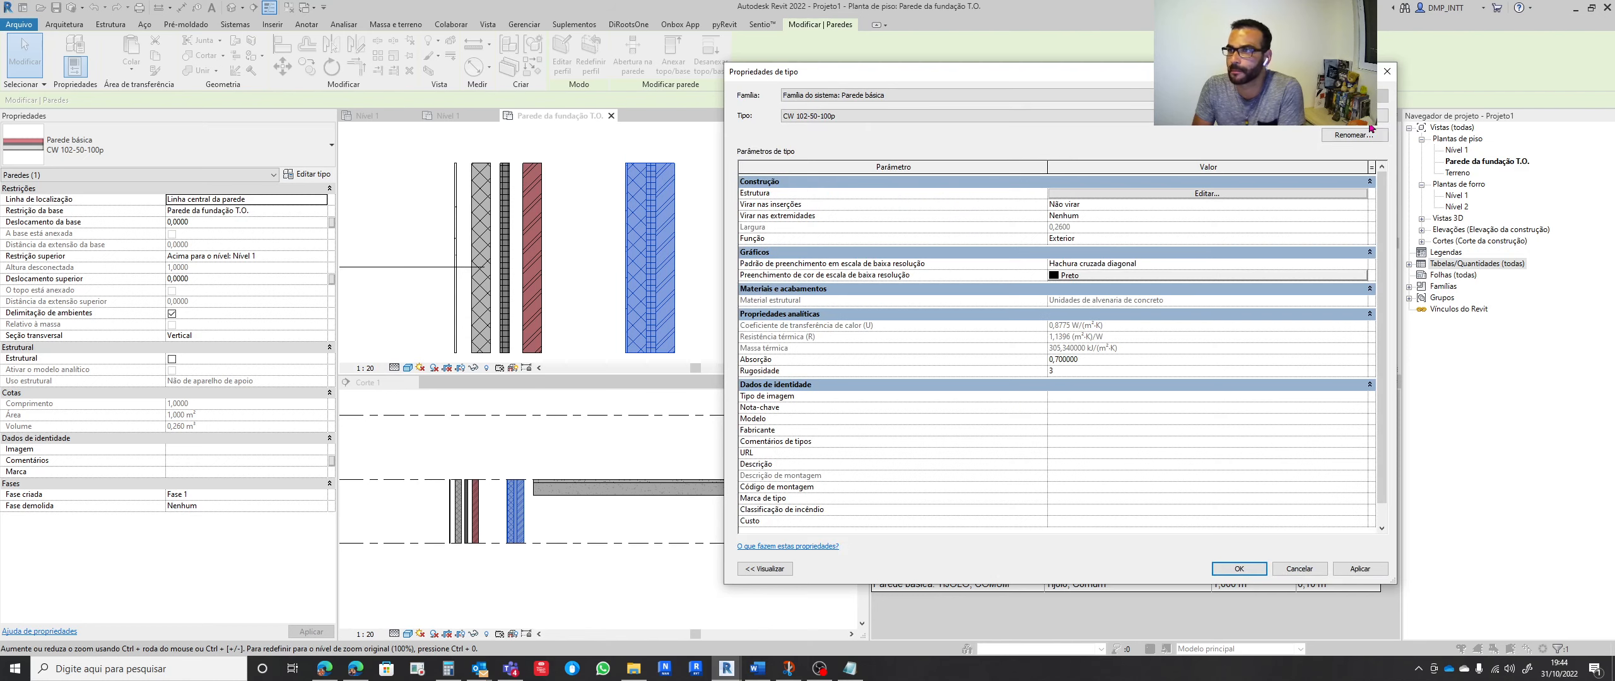
key("Return")
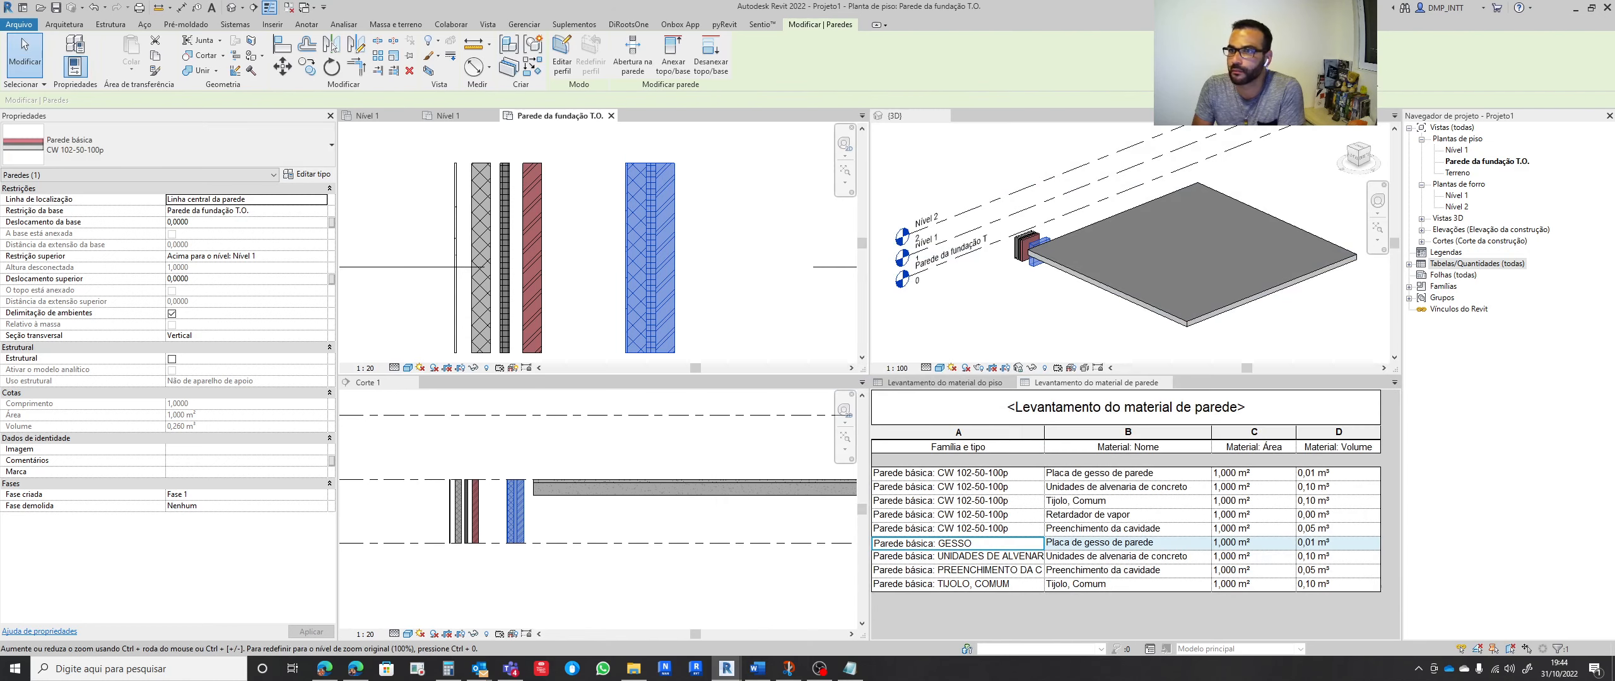
left_click(780, 319)
scroll(694, 294, "down", 2)
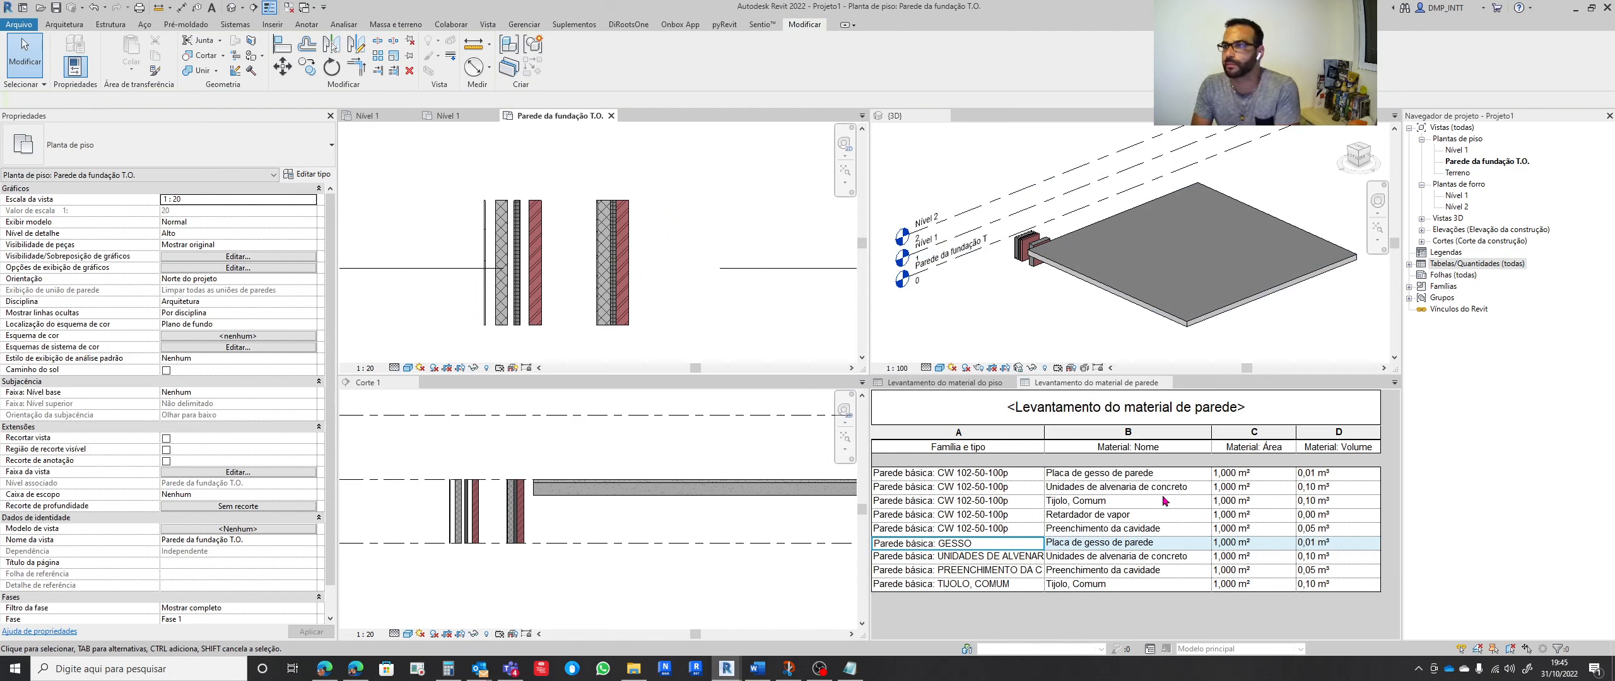
Highlight the CW 102-50-100p rows and their material area cells in the wall material takeoff
left_click(1226, 477)
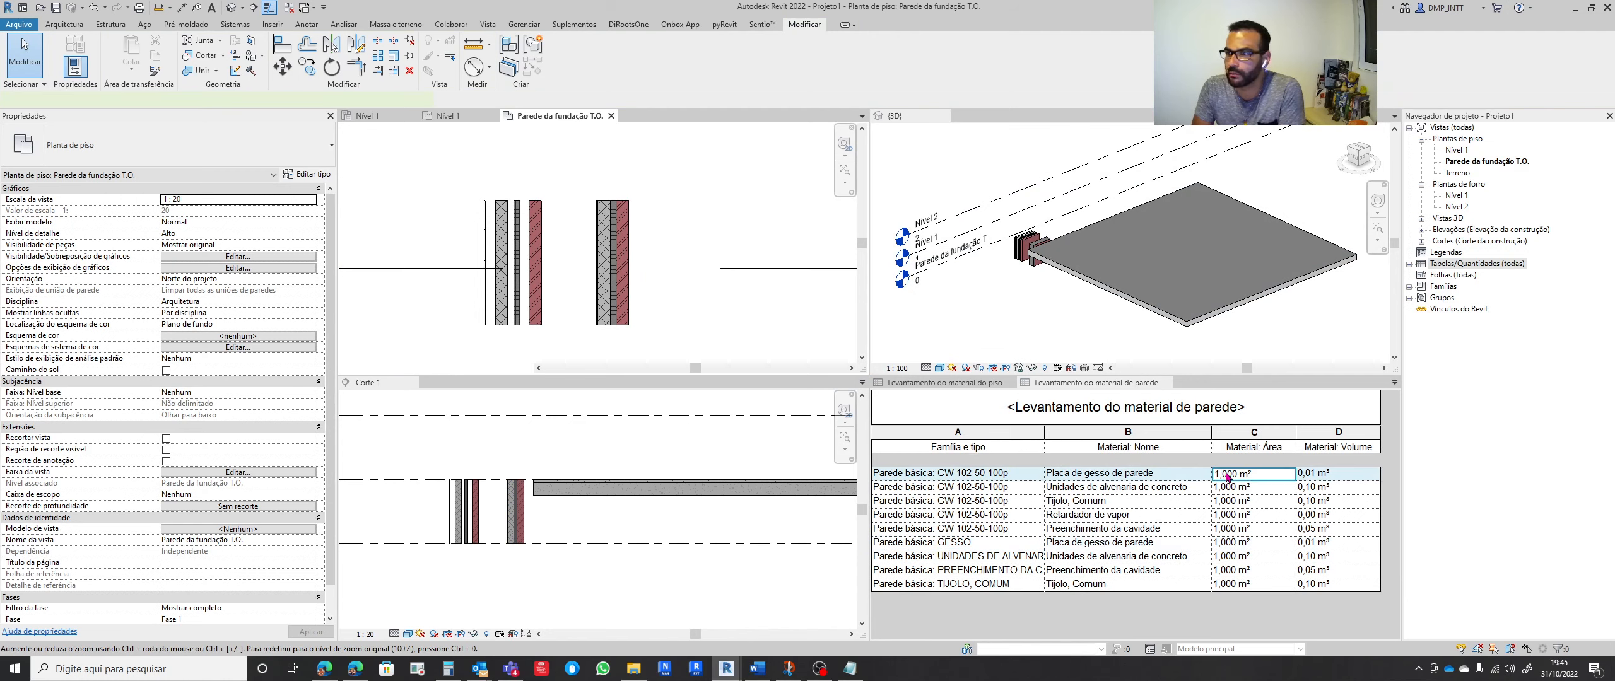
left_click(1011, 532, "shift")
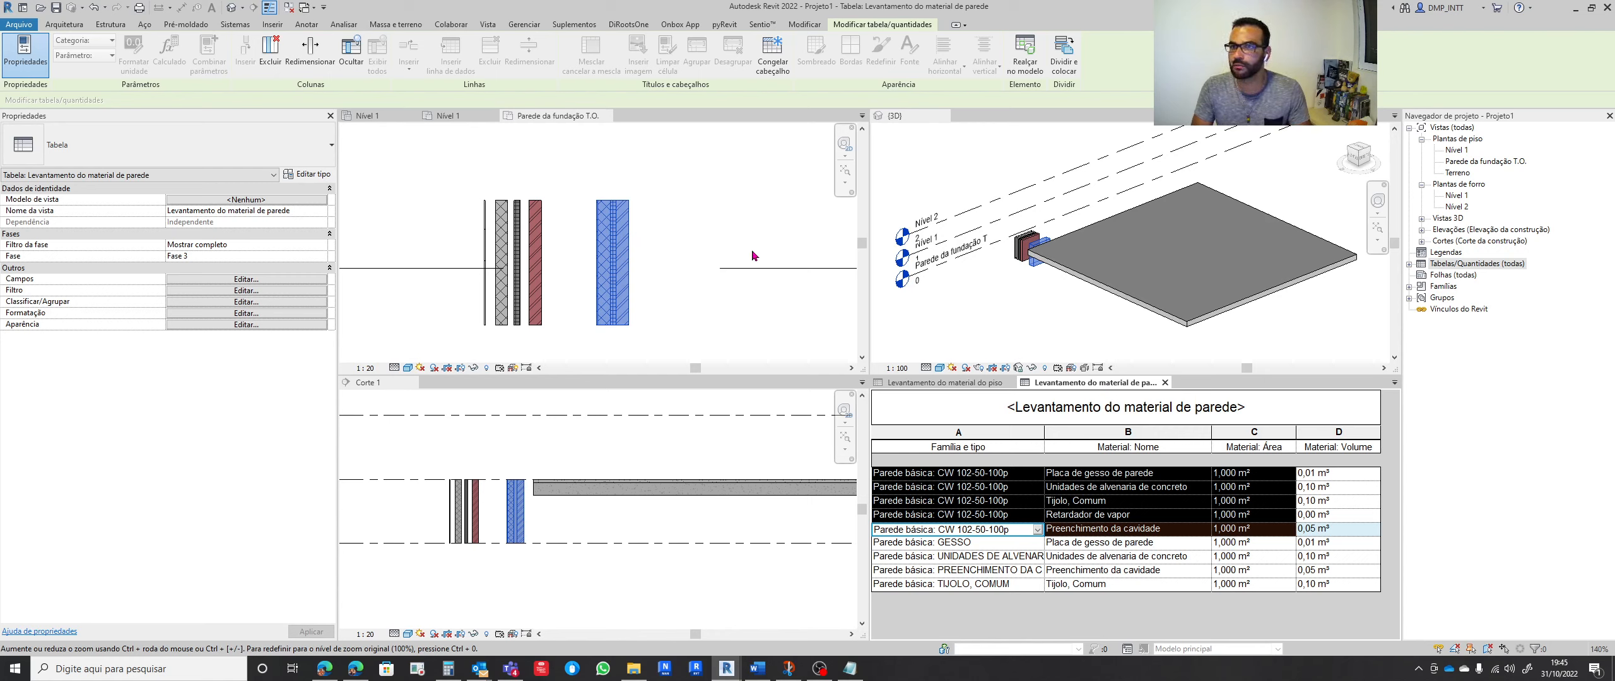
left_click(1238, 488)
left_click(1230, 476)
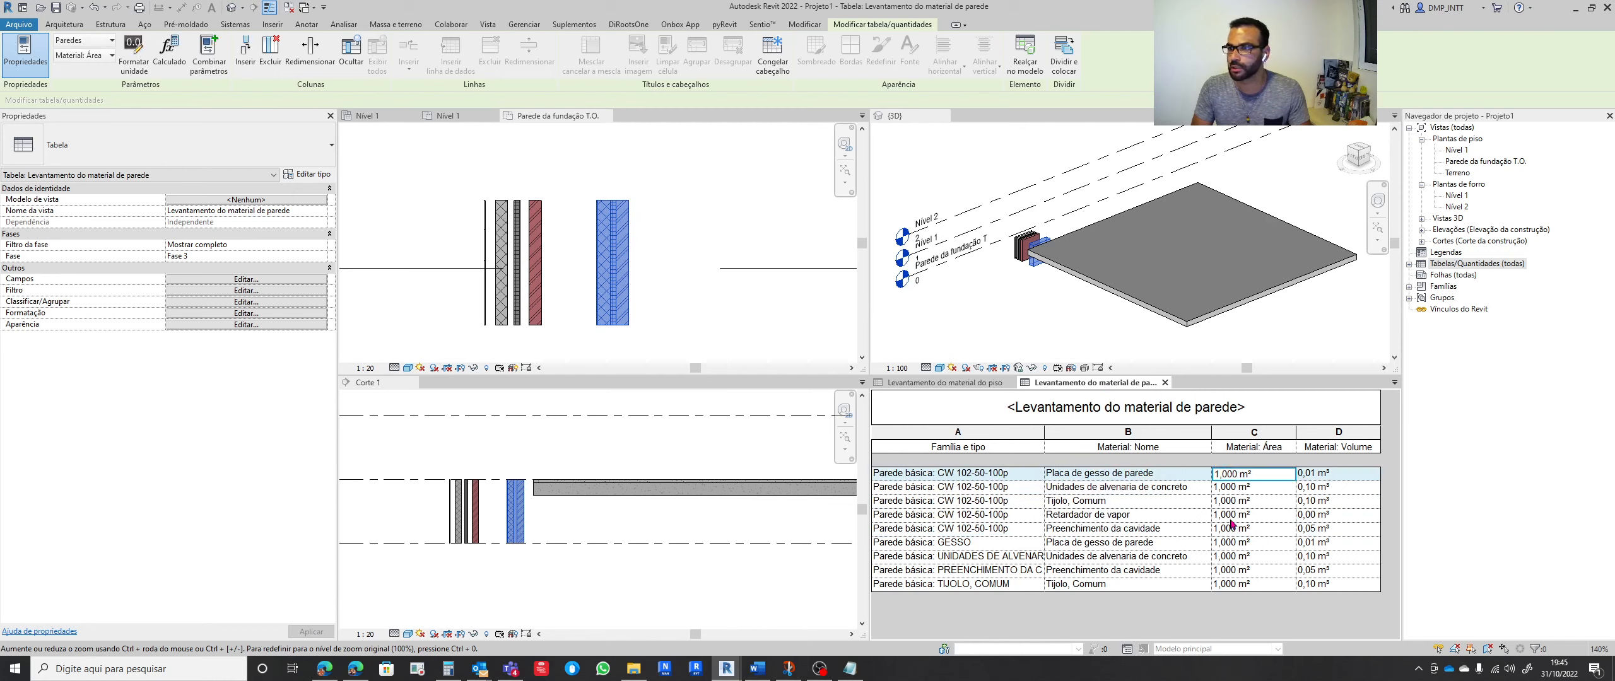
left_click(1227, 531, "shift")
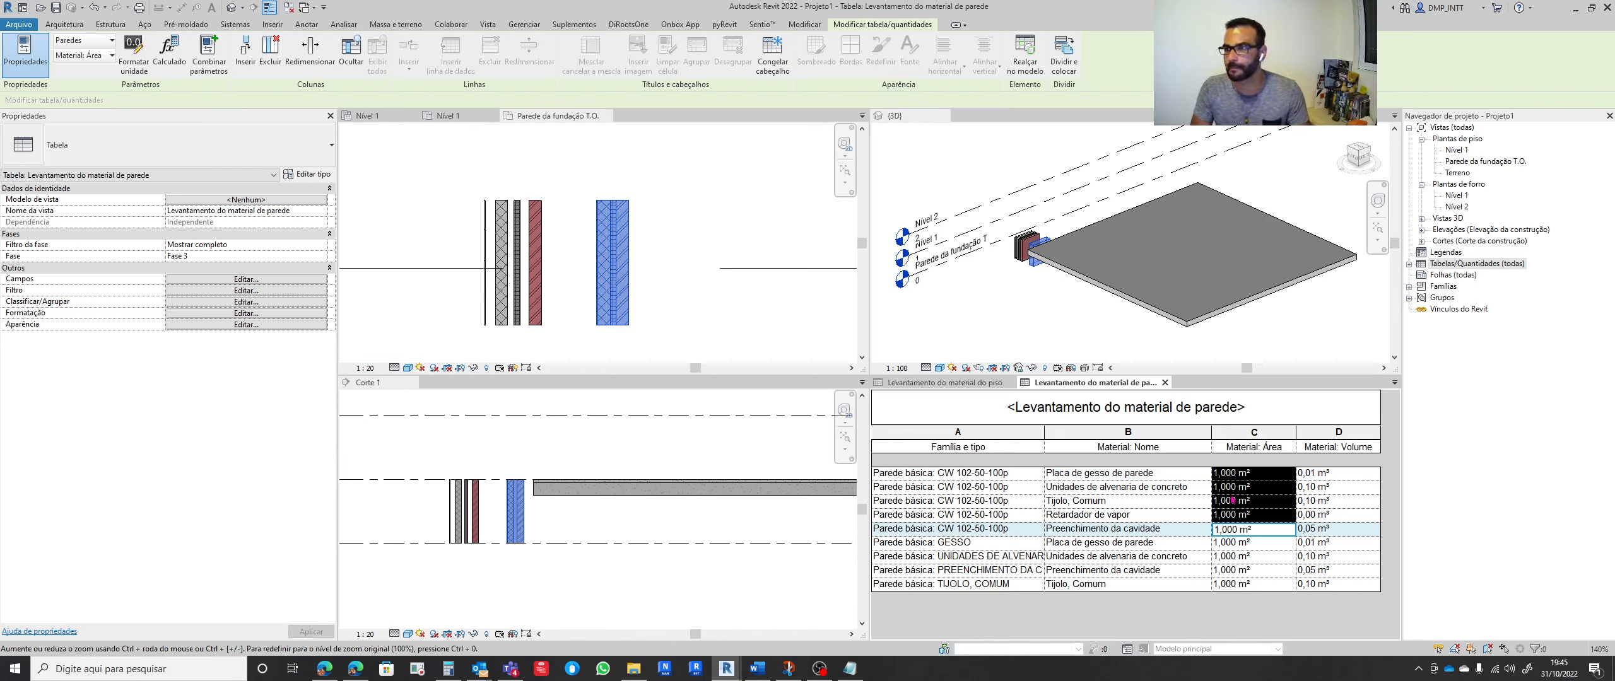
Move the composite wall in the Corte 1 section sideways until its upper part overlaps the edge of the floor slab
left_click(676, 331)
scroll(586, 529, "up", 4)
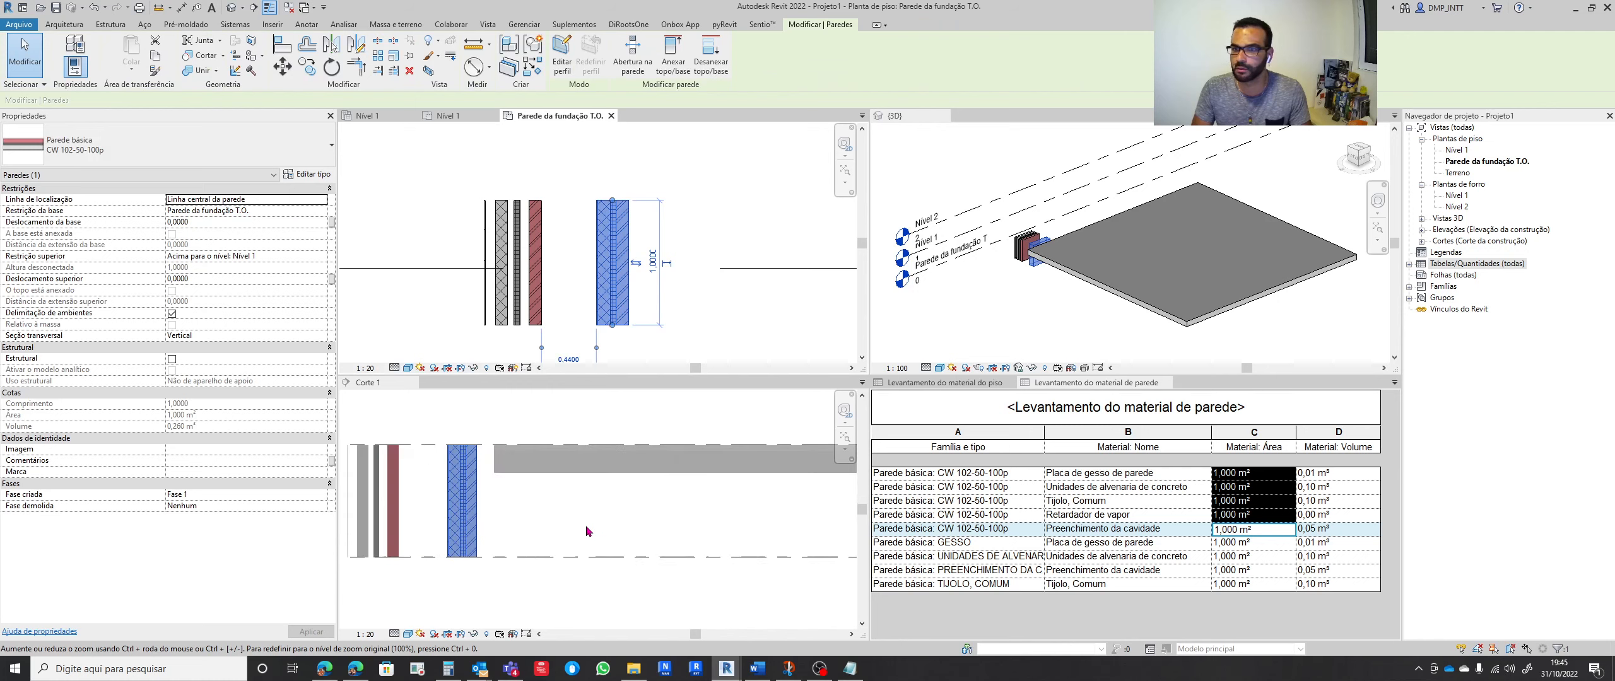
scroll(600, 534, "up", 1)
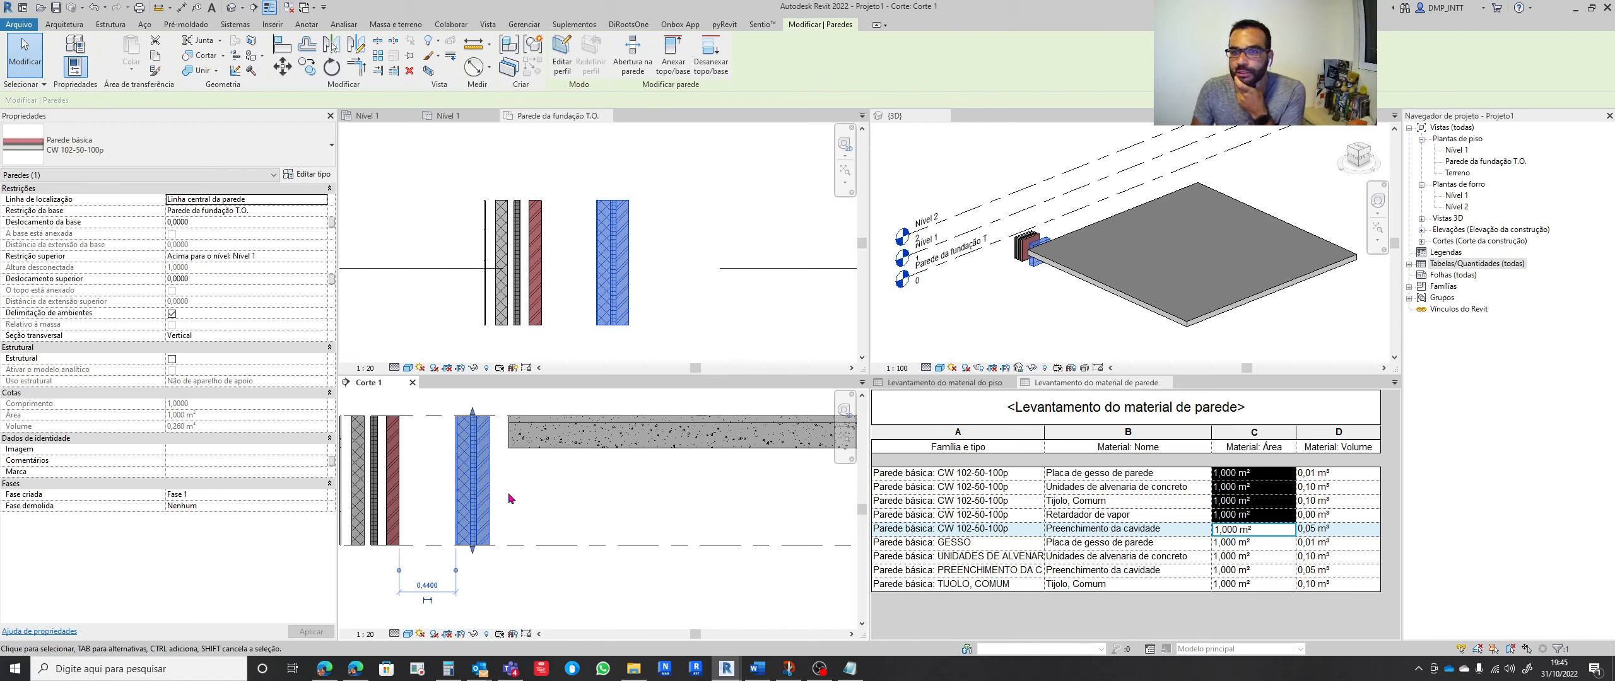
left_click_drag(469, 491, 542, 497)
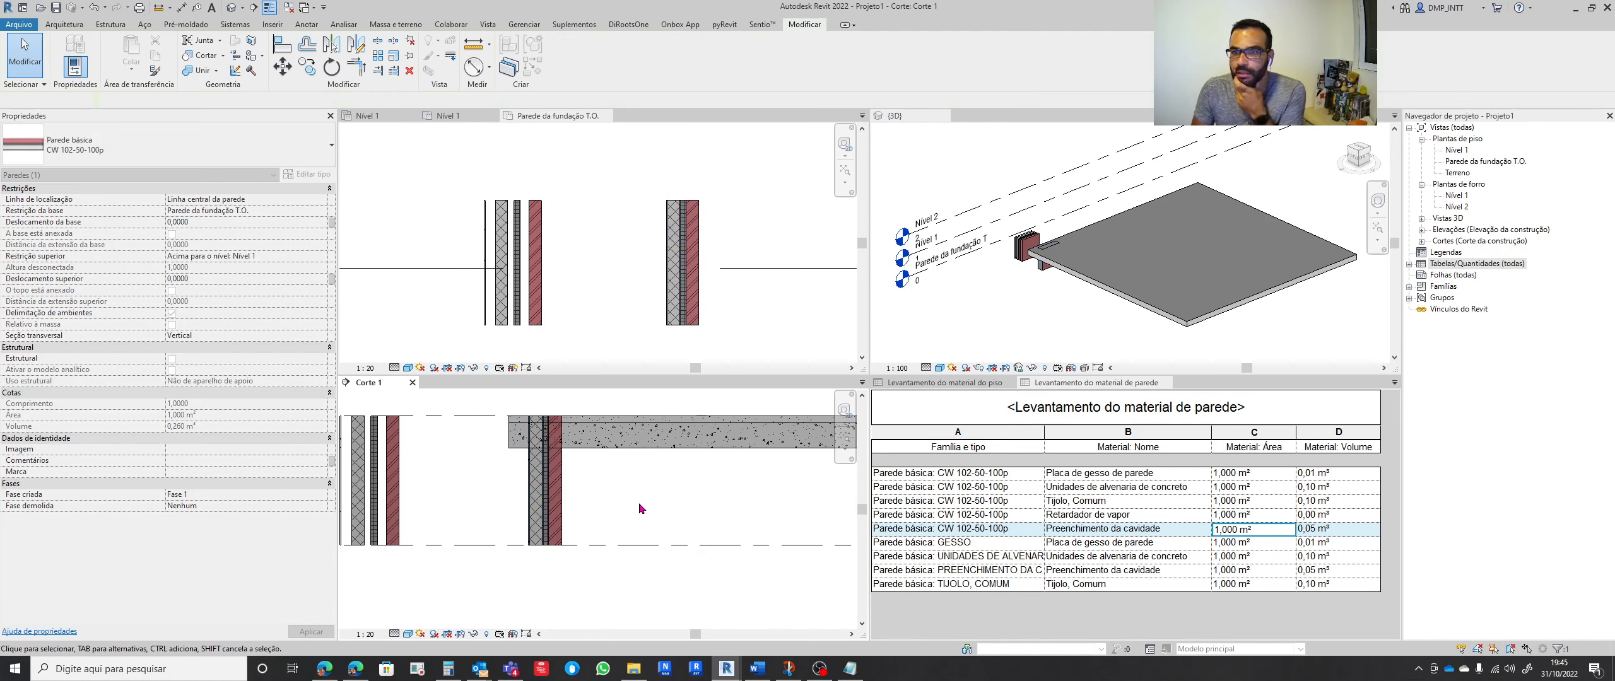
left_click(641, 509)
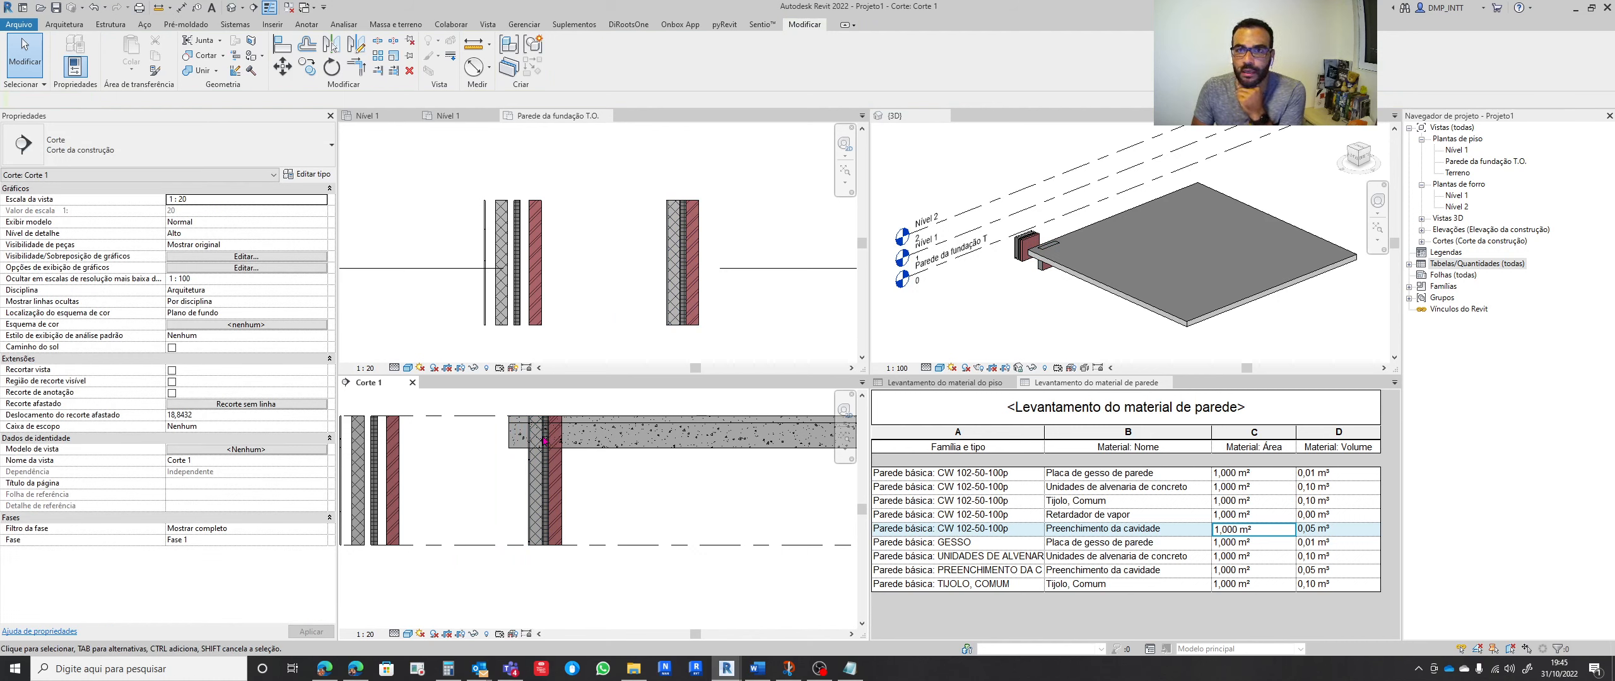
Join the geometry of the composite wall and the concrete floor slab in the Corte 1 section
left_click(216, 70)
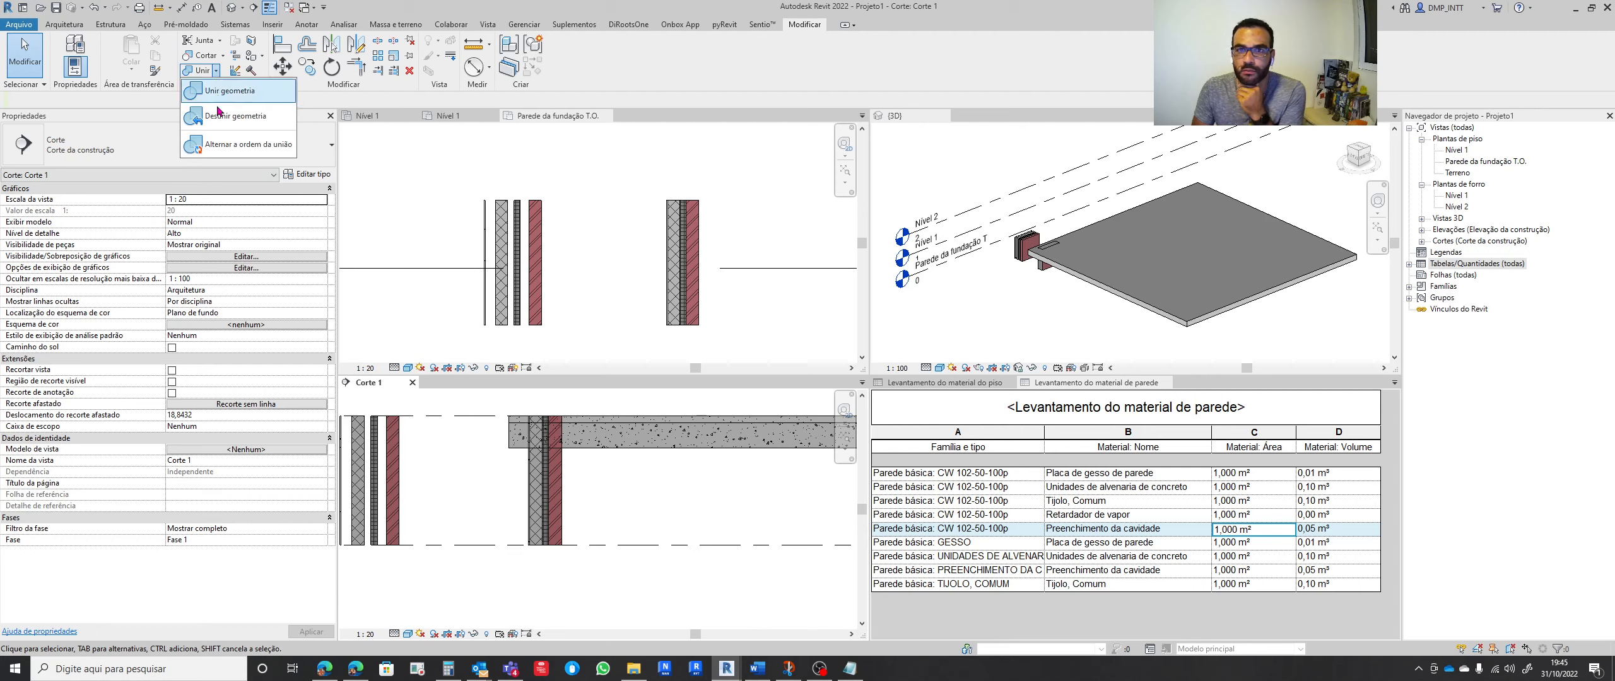
left_click(221, 96)
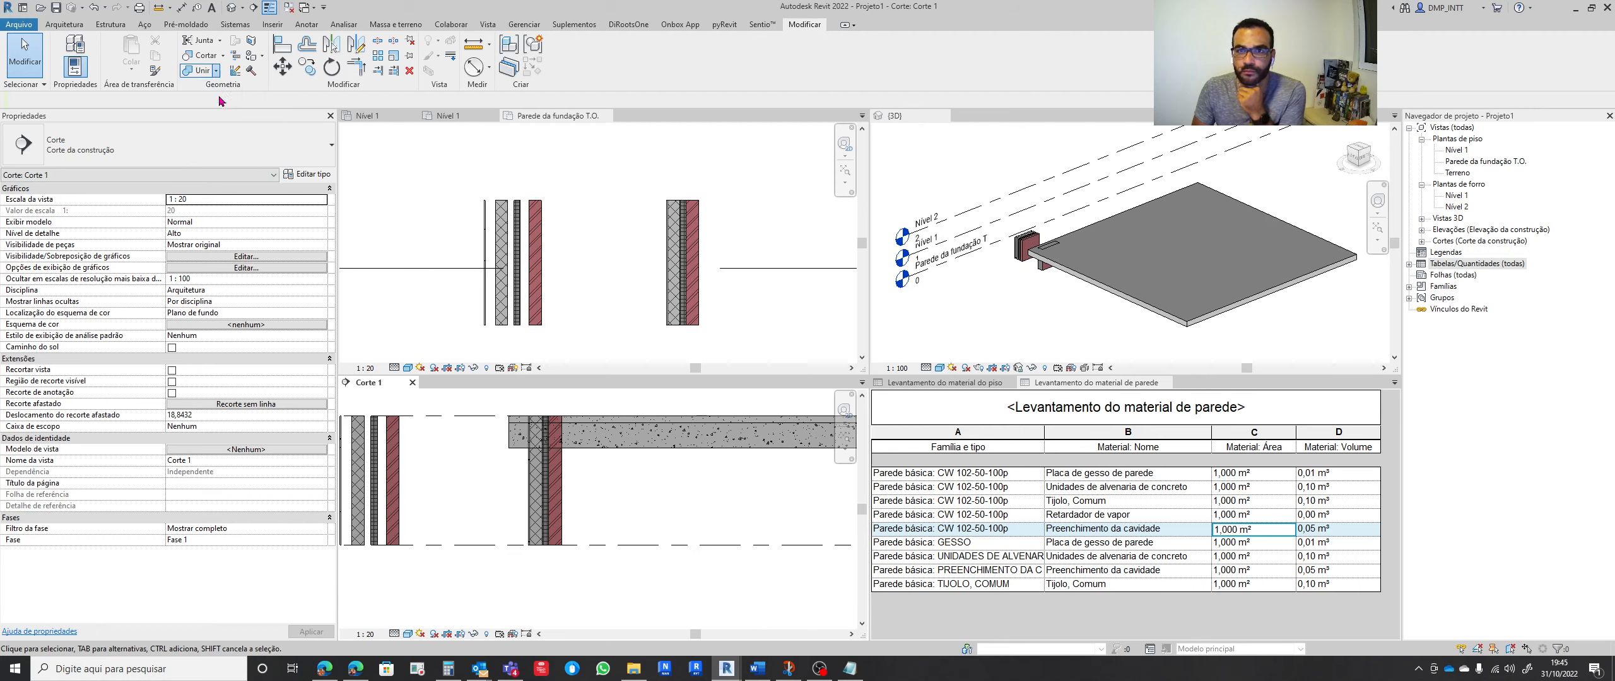
left_click(579, 449)
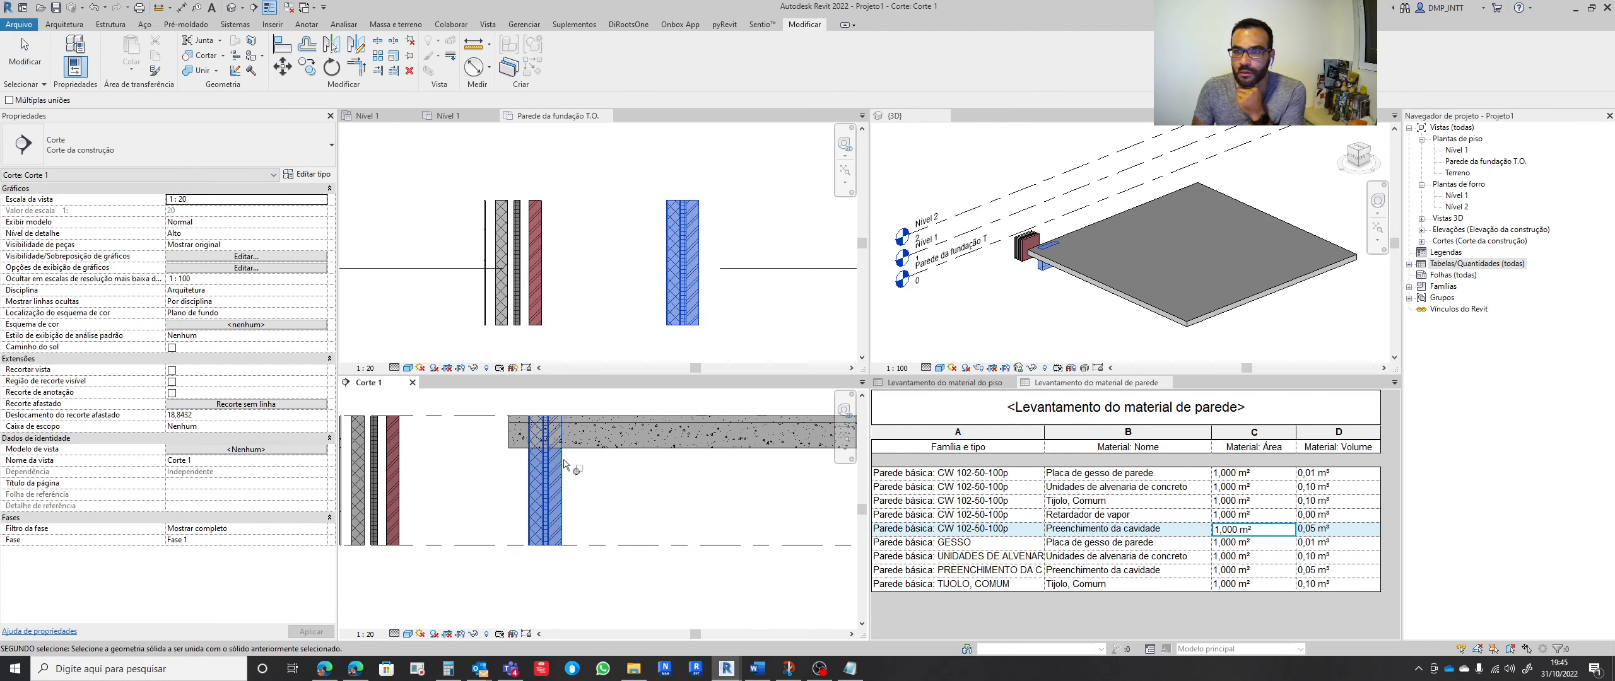
left_click(582, 430)
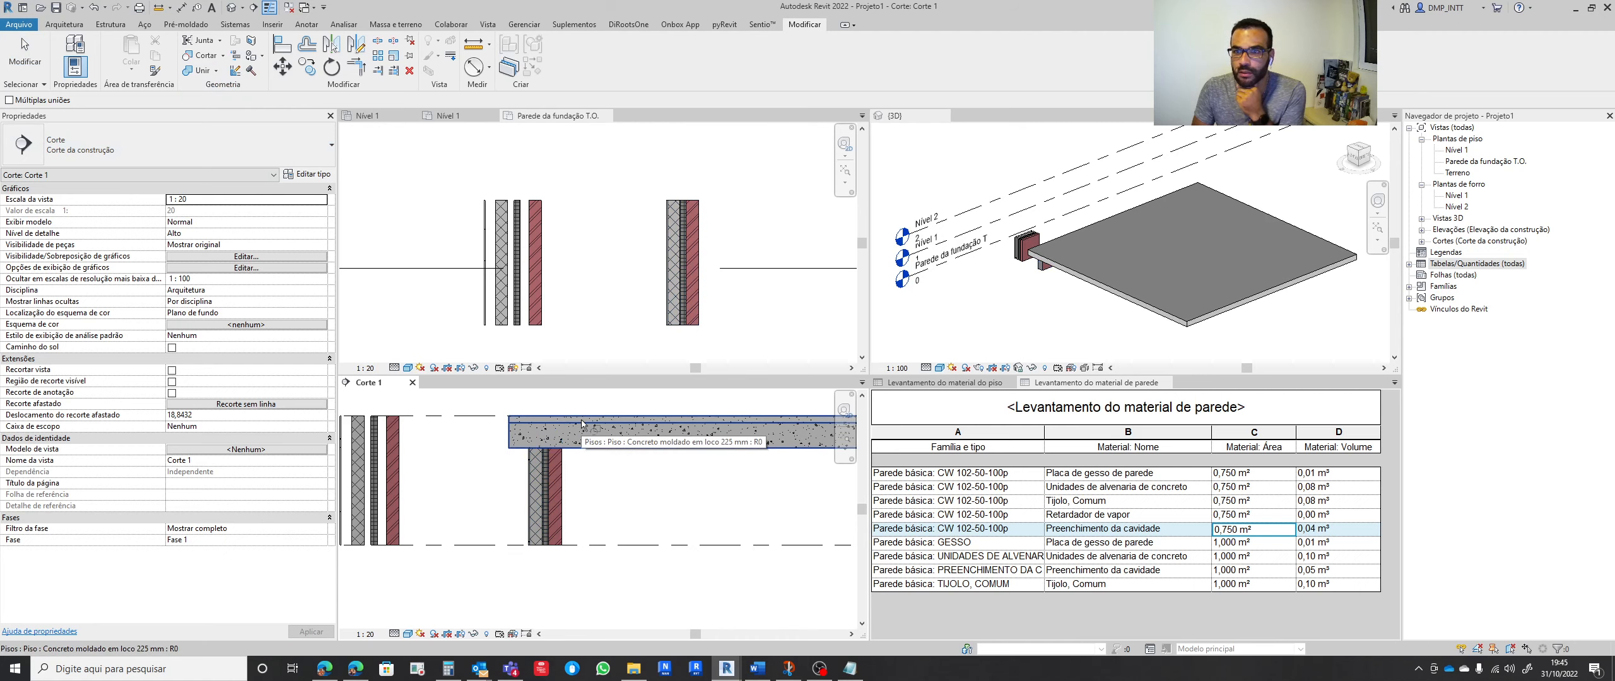
key("Escape")
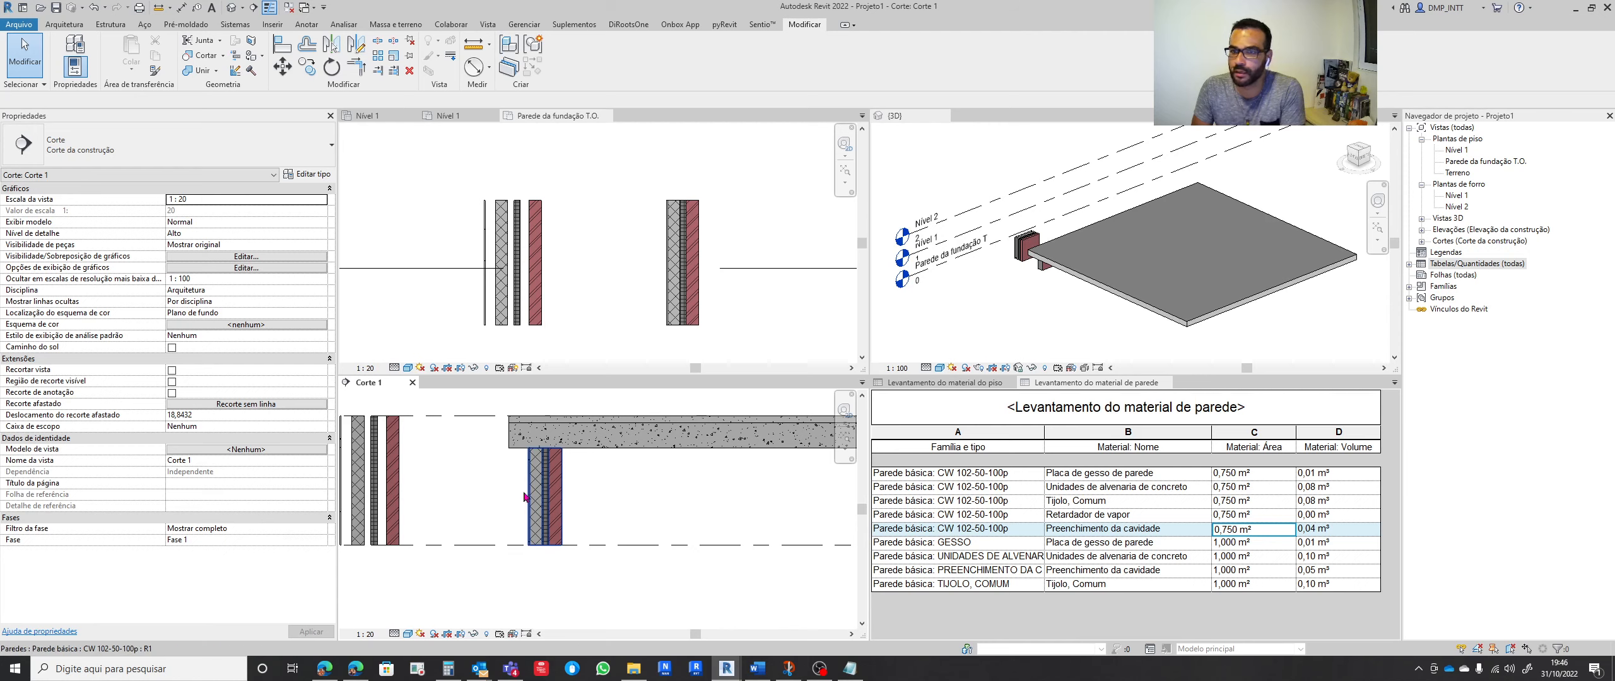
Examine the junction between the slab's underside and the composite wall's layers in the Corte 1 section
scroll(603, 453, "up", 3)
scroll(603, 454, "down", 3)
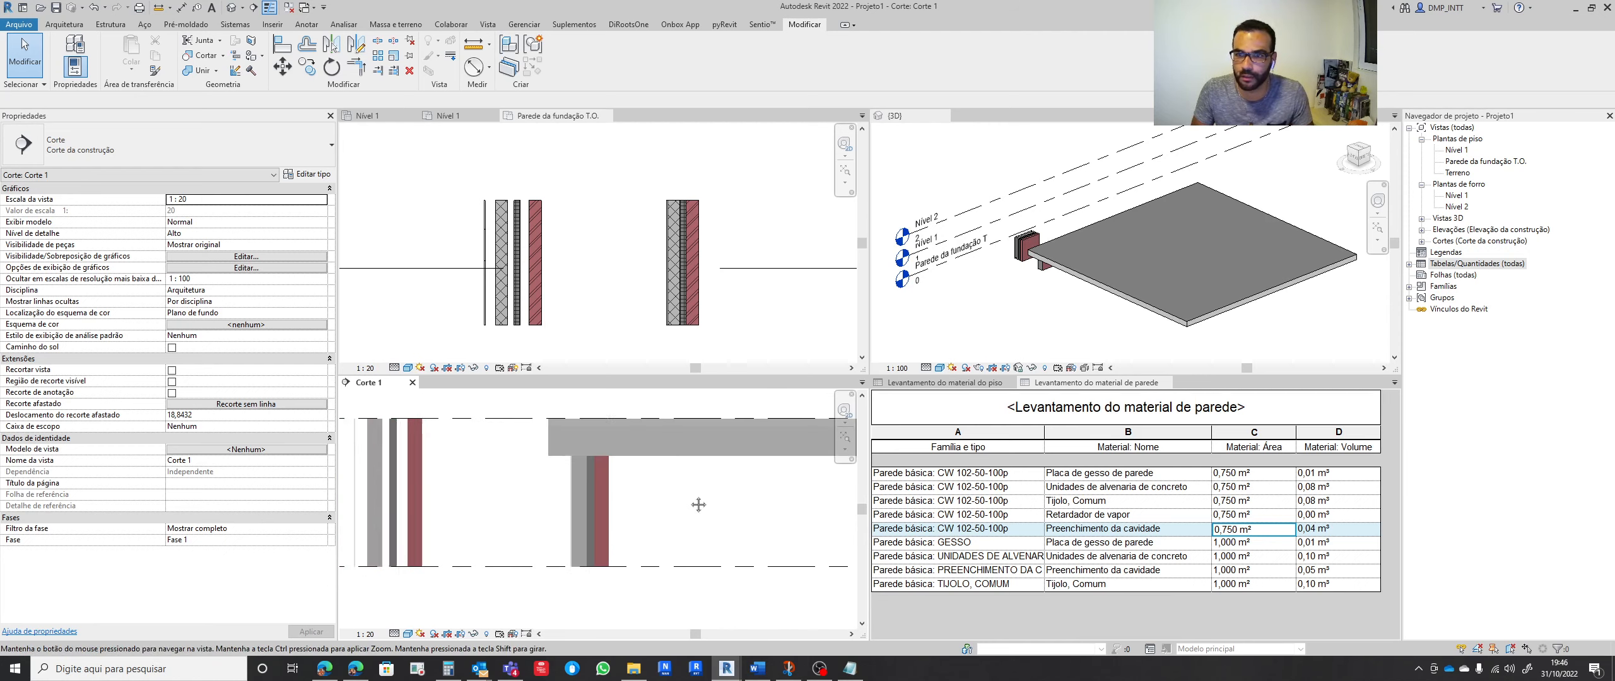
scroll(605, 480, "up", 3)
scroll(575, 501, "up", 2)
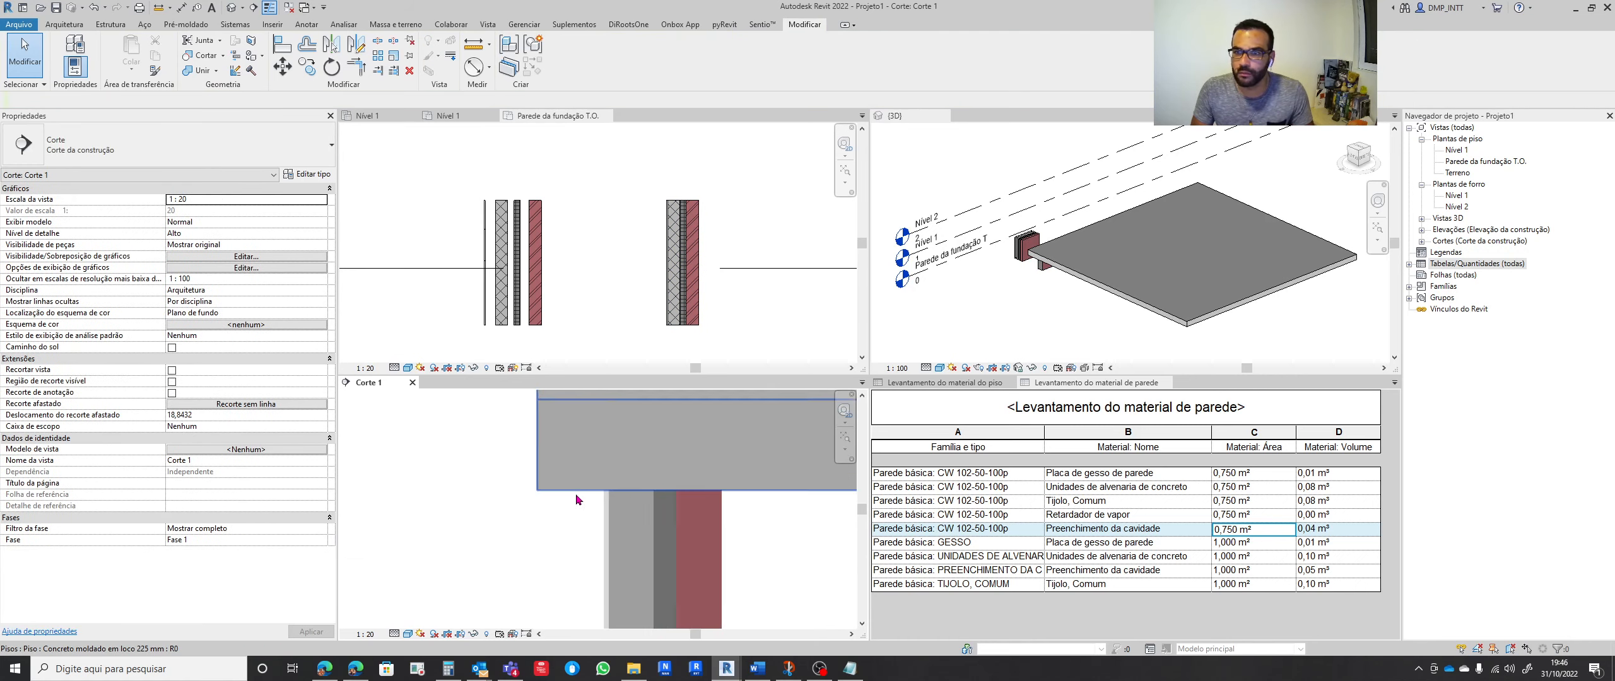
scroll(580, 511, "down", 1)
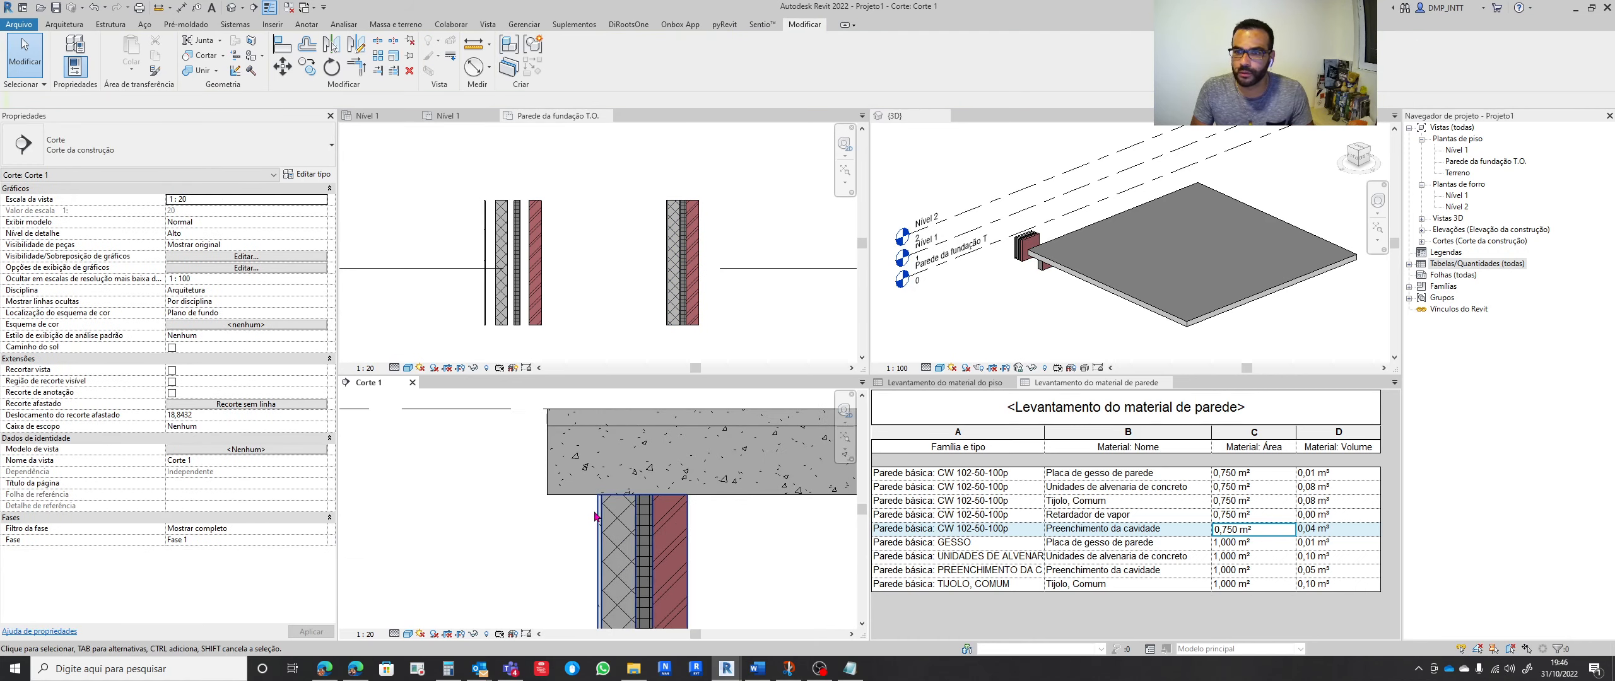
scroll(599, 511, "up", 3)
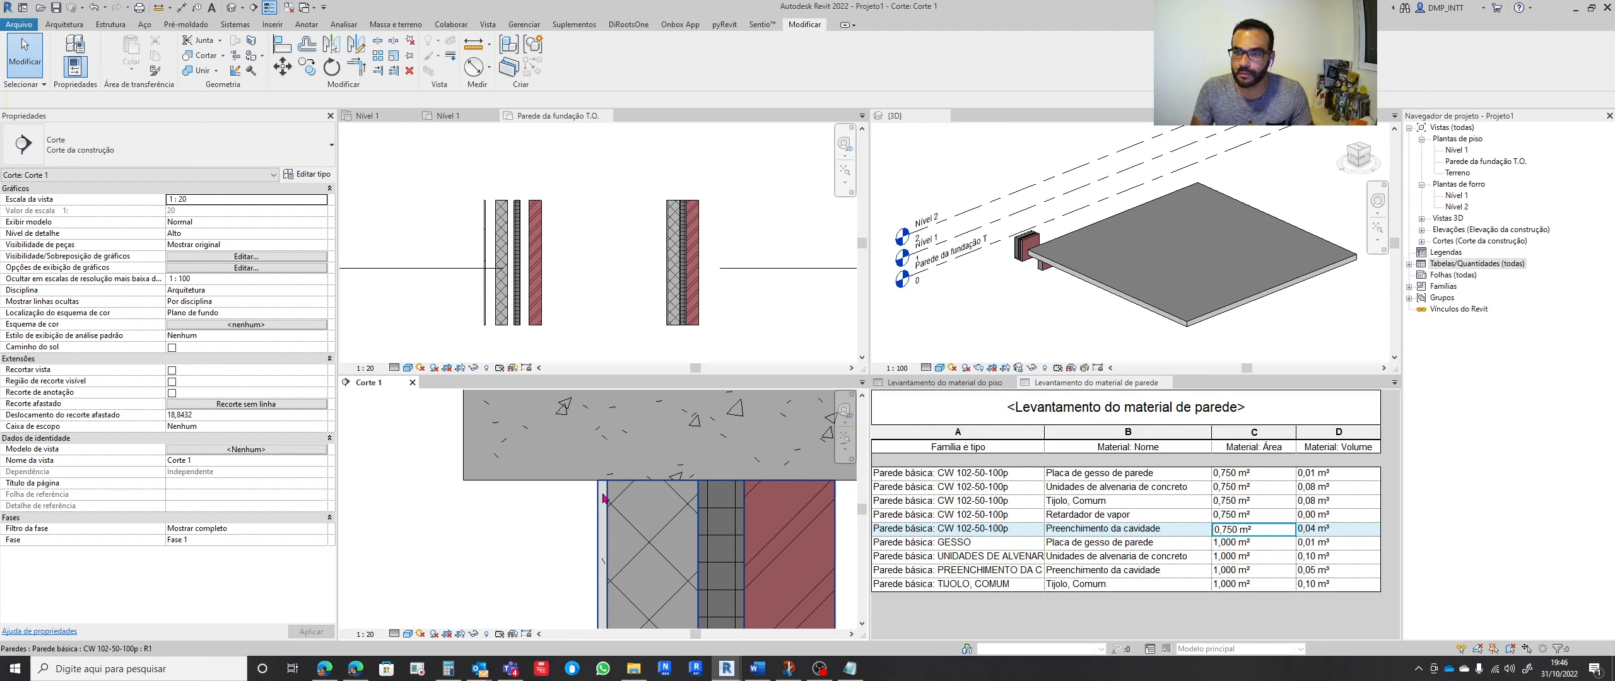
scroll(600, 500, "up", 1)
scroll(599, 500, "down", 2)
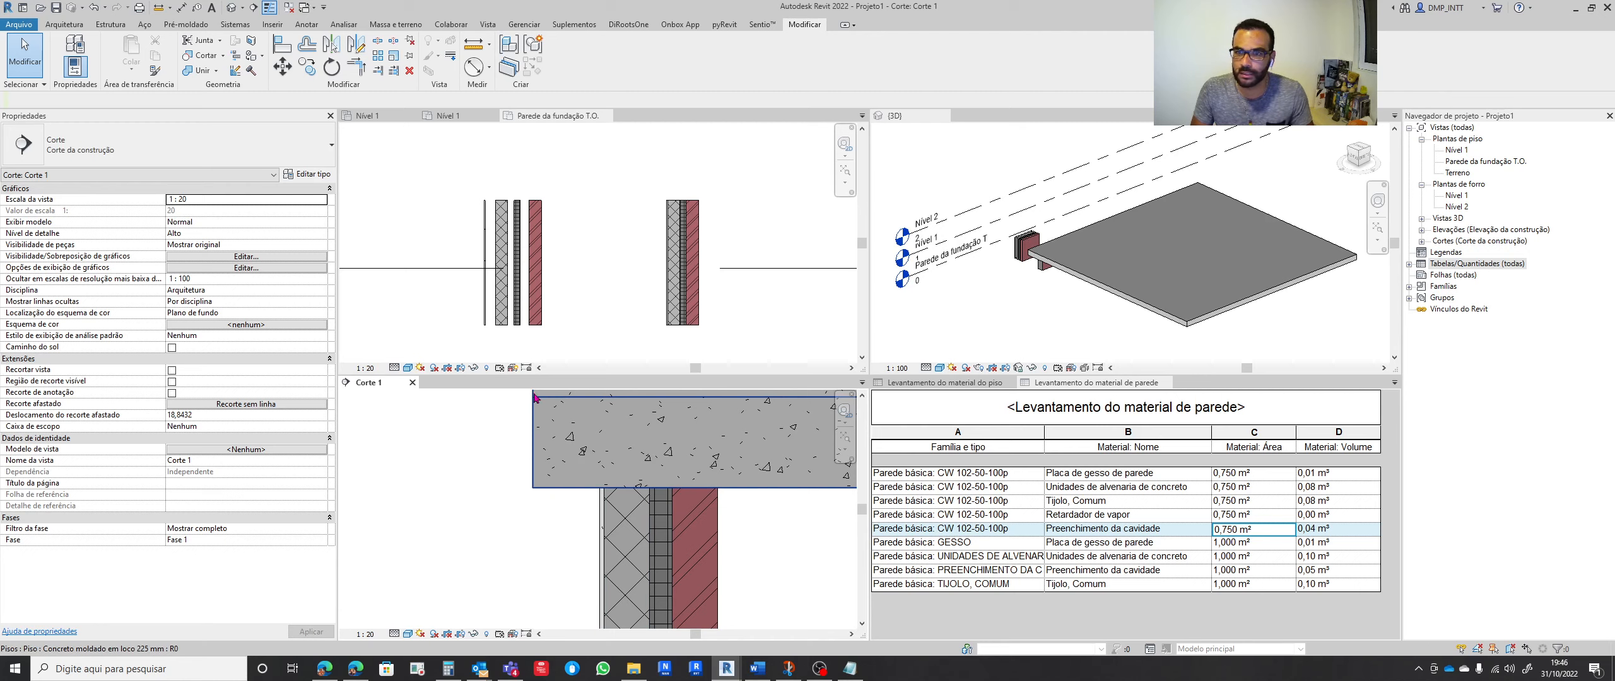
scroll(531, 428, "down", 1)
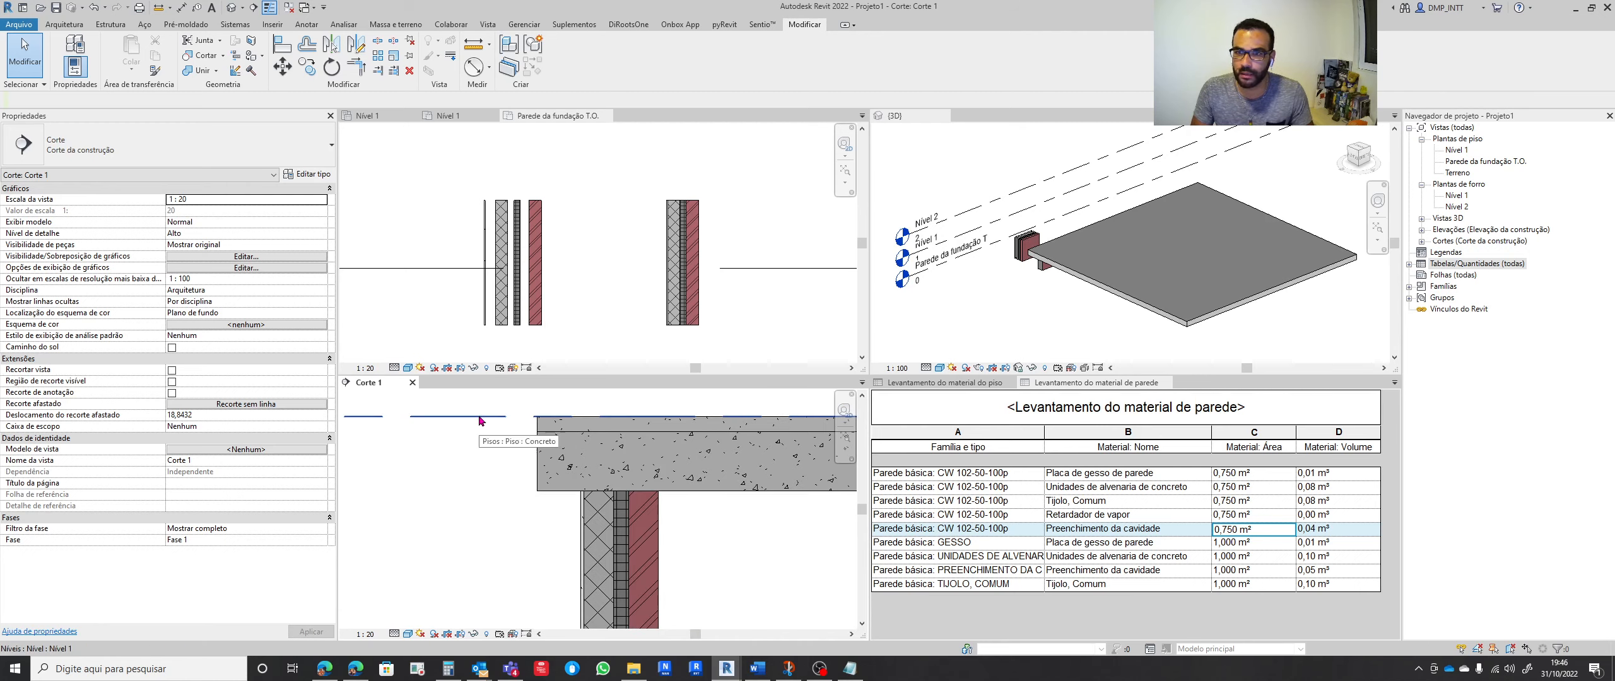
scroll(523, 420, "down", 3)
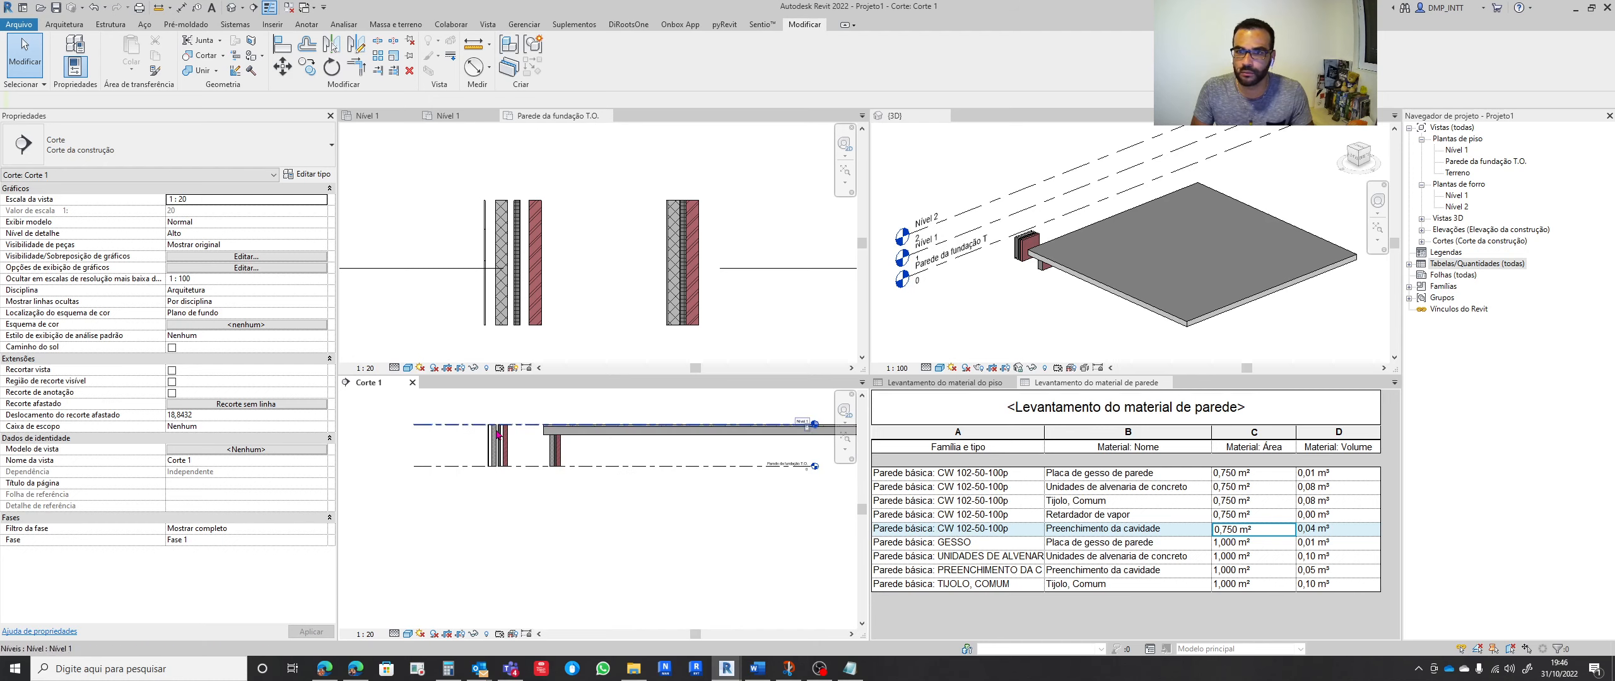
Align the composite wall's joint between the plasterboard and concrete block layers with the floor slab's edge in the Corte 1 section
scroll(555, 433, "up", 5)
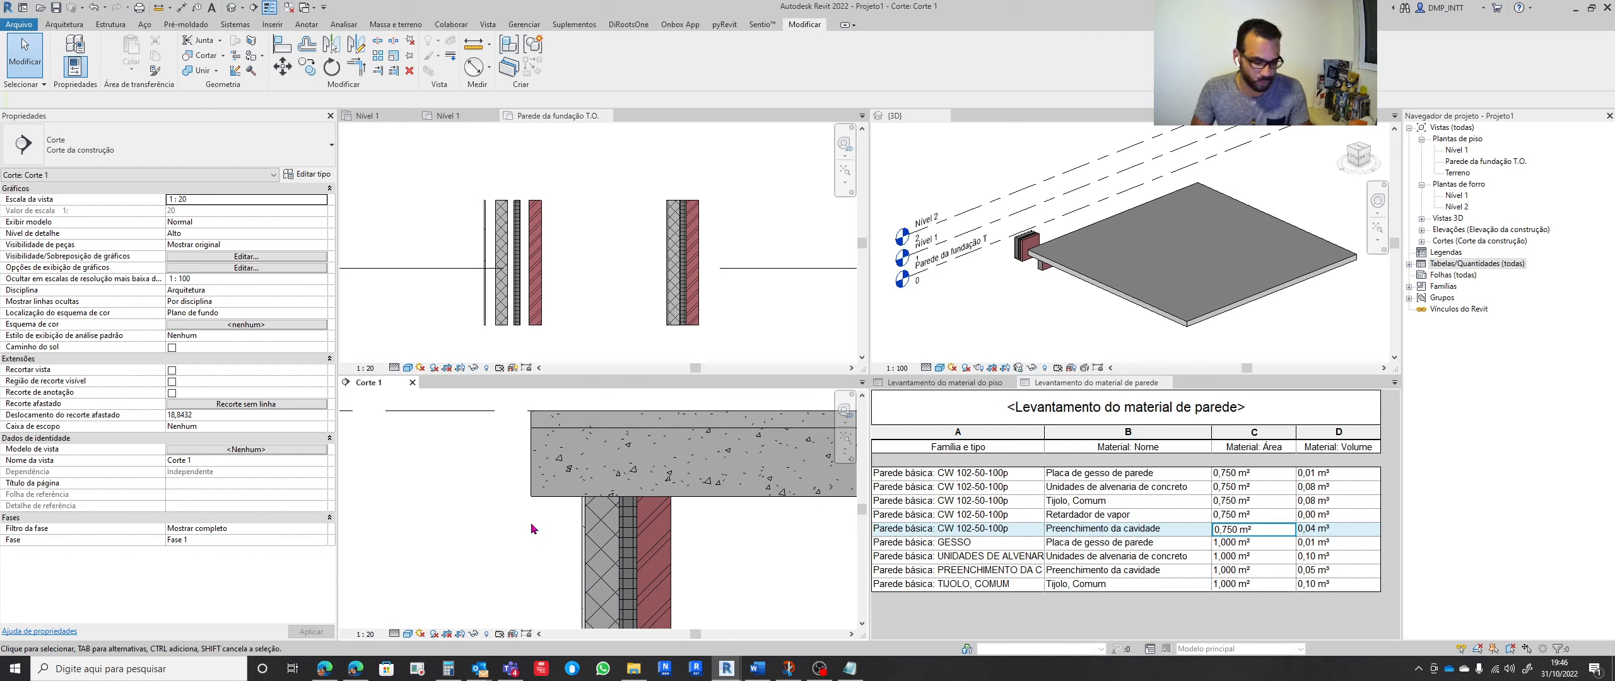
key("a")
key("l")
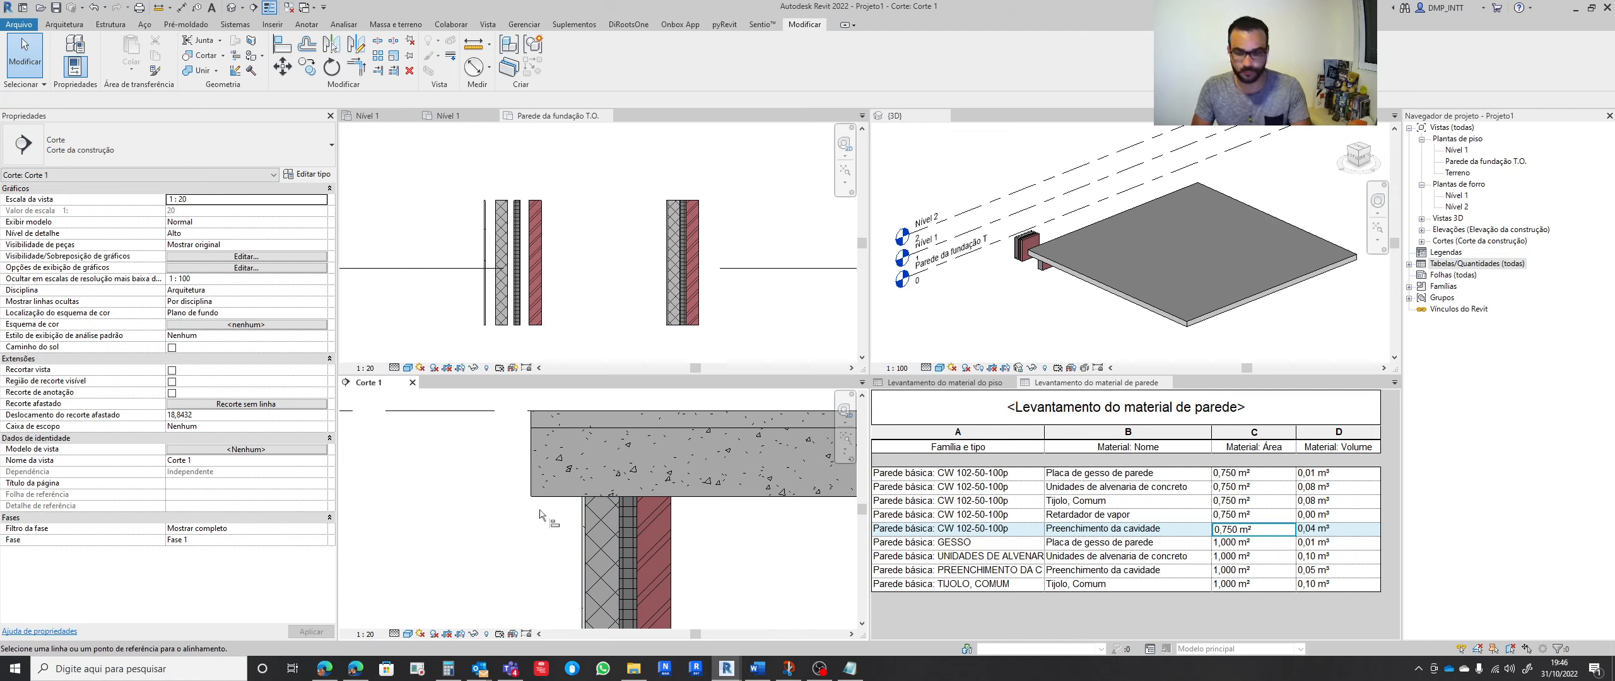
left_click(532, 467)
scroll(523, 524, "up", 4)
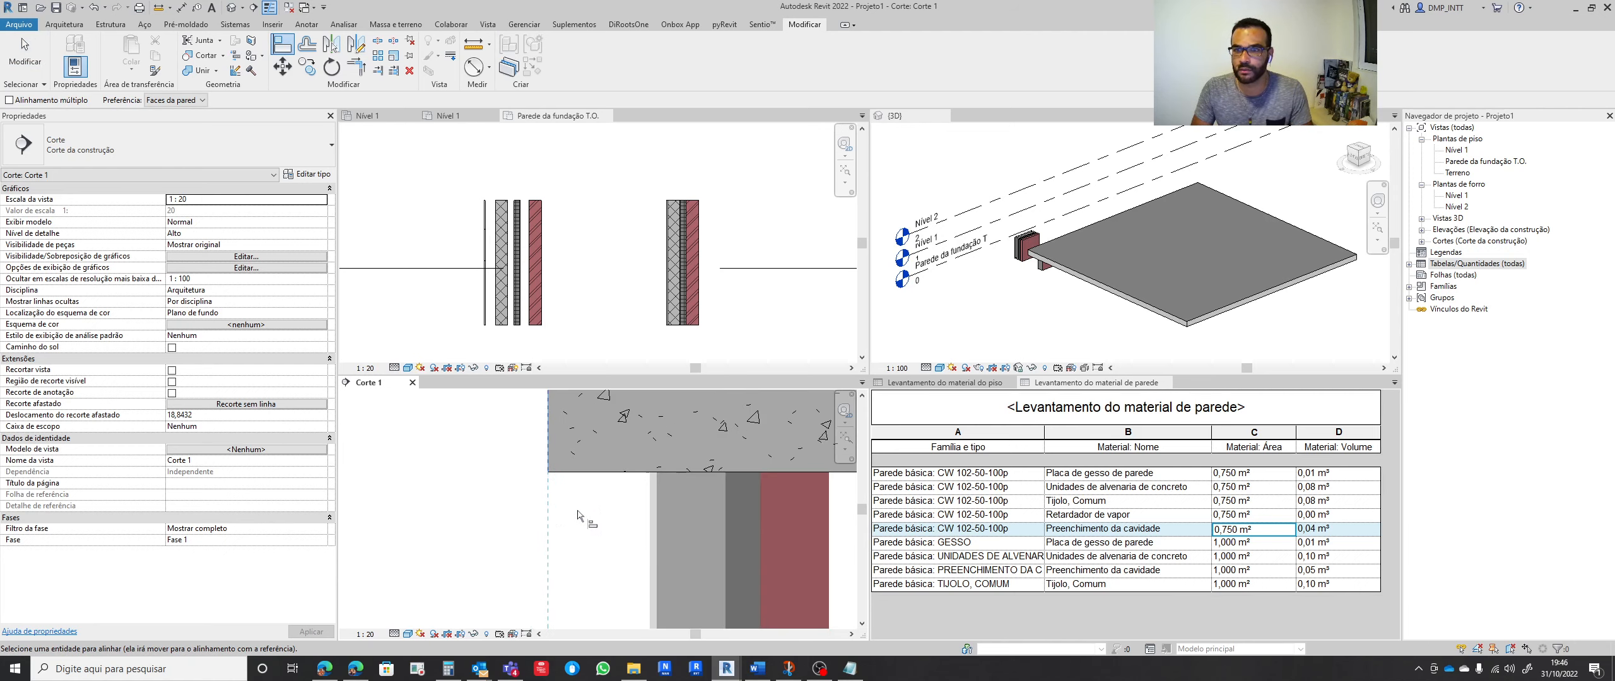
scroll(617, 495, "up", 3)
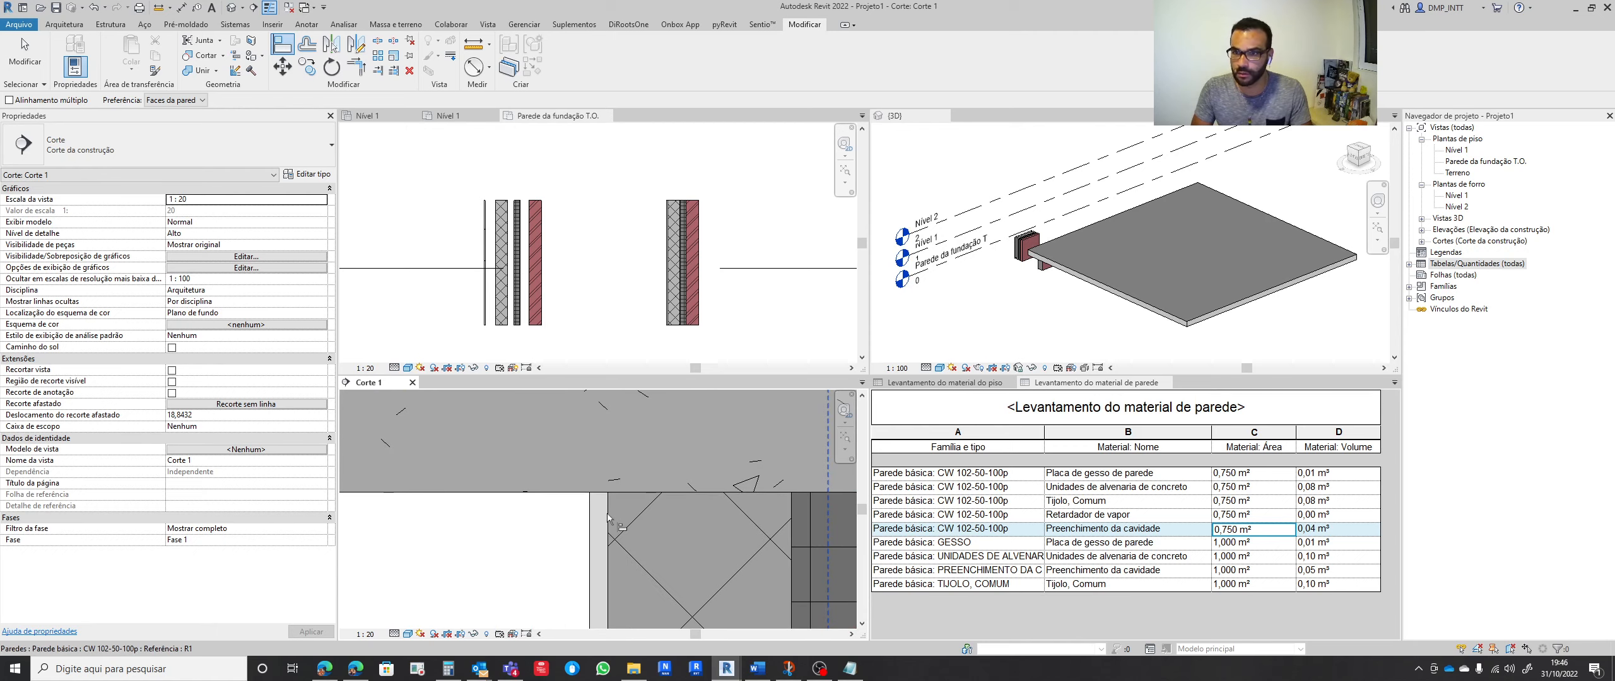
left_click(608, 512)
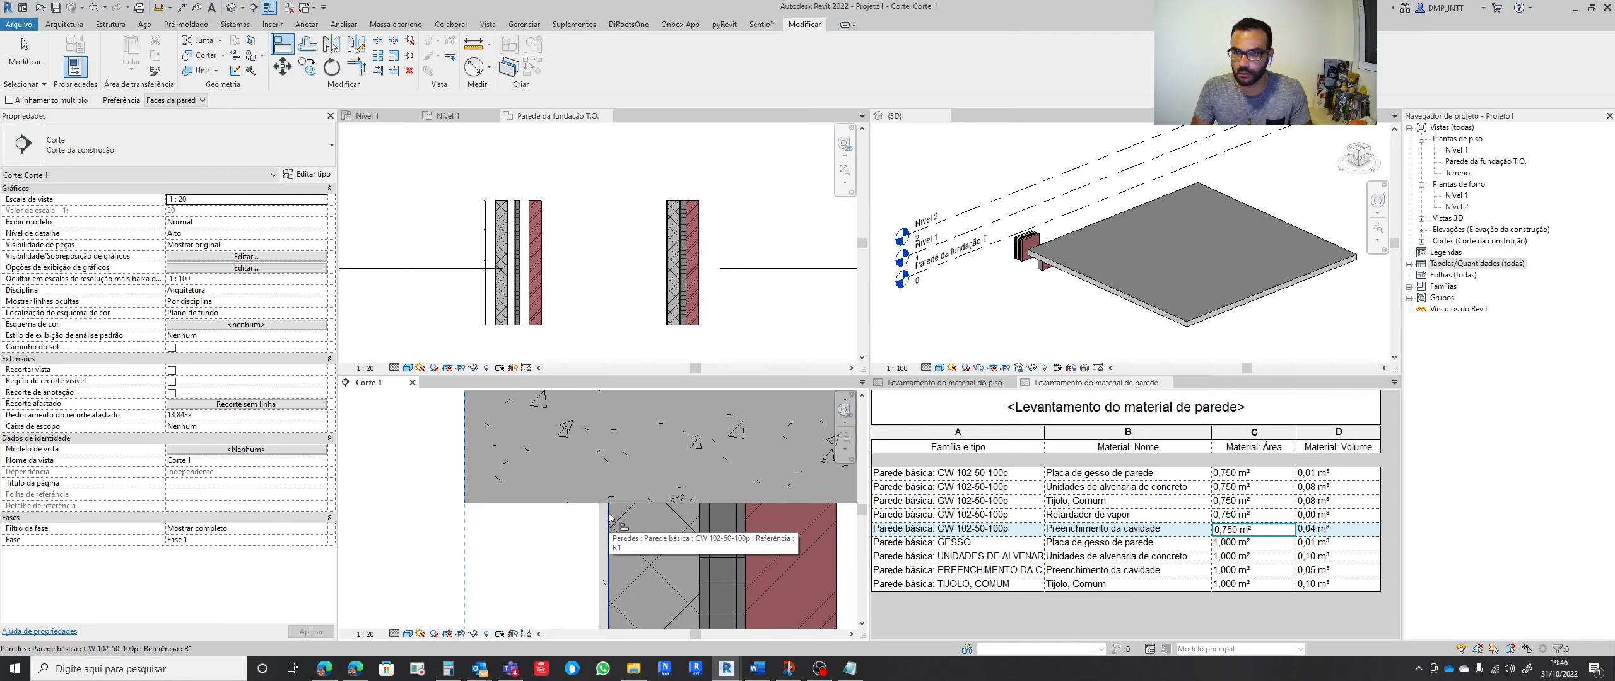
scroll(608, 512, "down", 3)
key("Escape")
key("Escape")
scroll(633, 528, "down", 4)
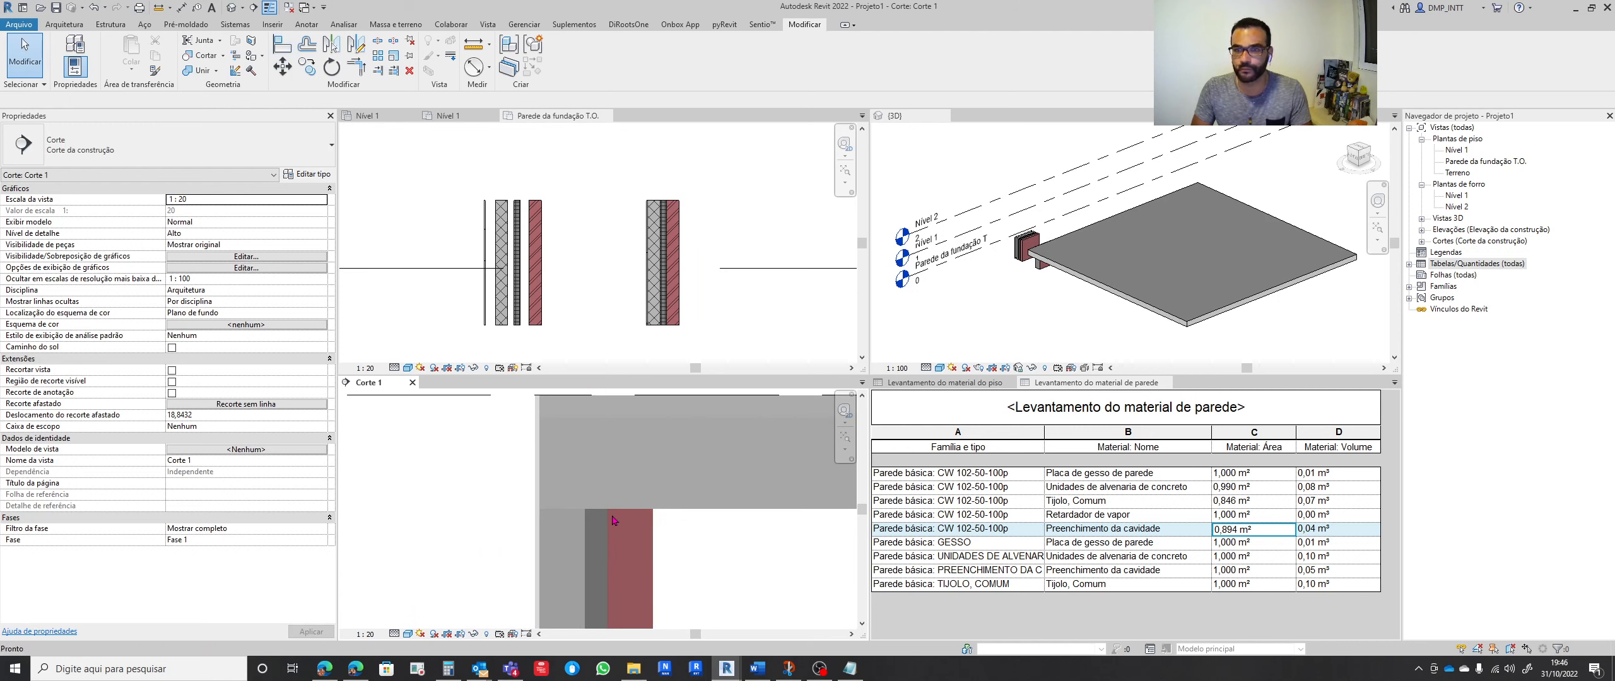
Highlight the CW 102-50-100p material names from Unidades de alvenaria de concreto to Preenchimento da cavidade in the wall material takeoff
middle_click_drag(700, 567, 645, 516)
scroll(666, 540, "down", 2)
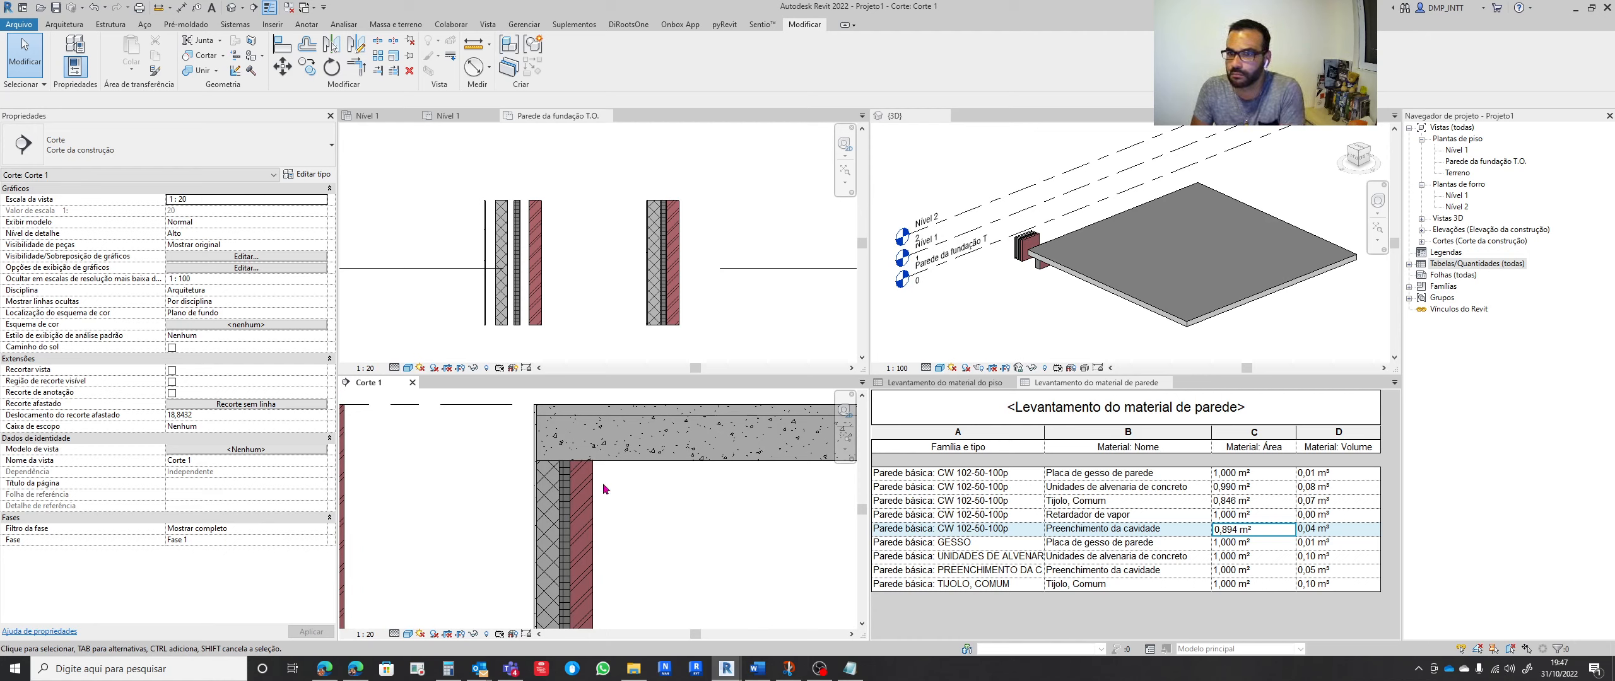
scroll(486, 433, "down", 1)
middle_click_drag(490, 486, 523, 486)
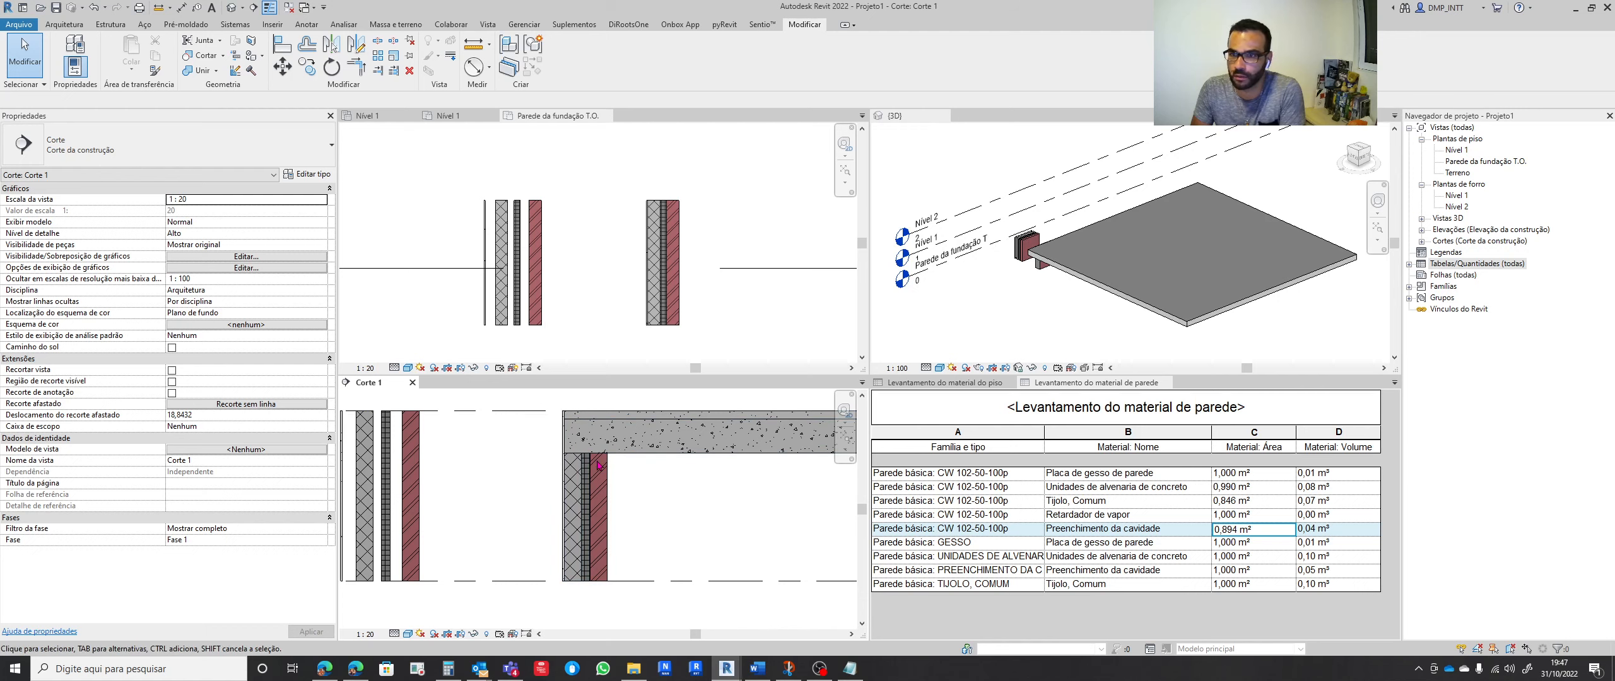
scroll(598, 465, "up", 3)
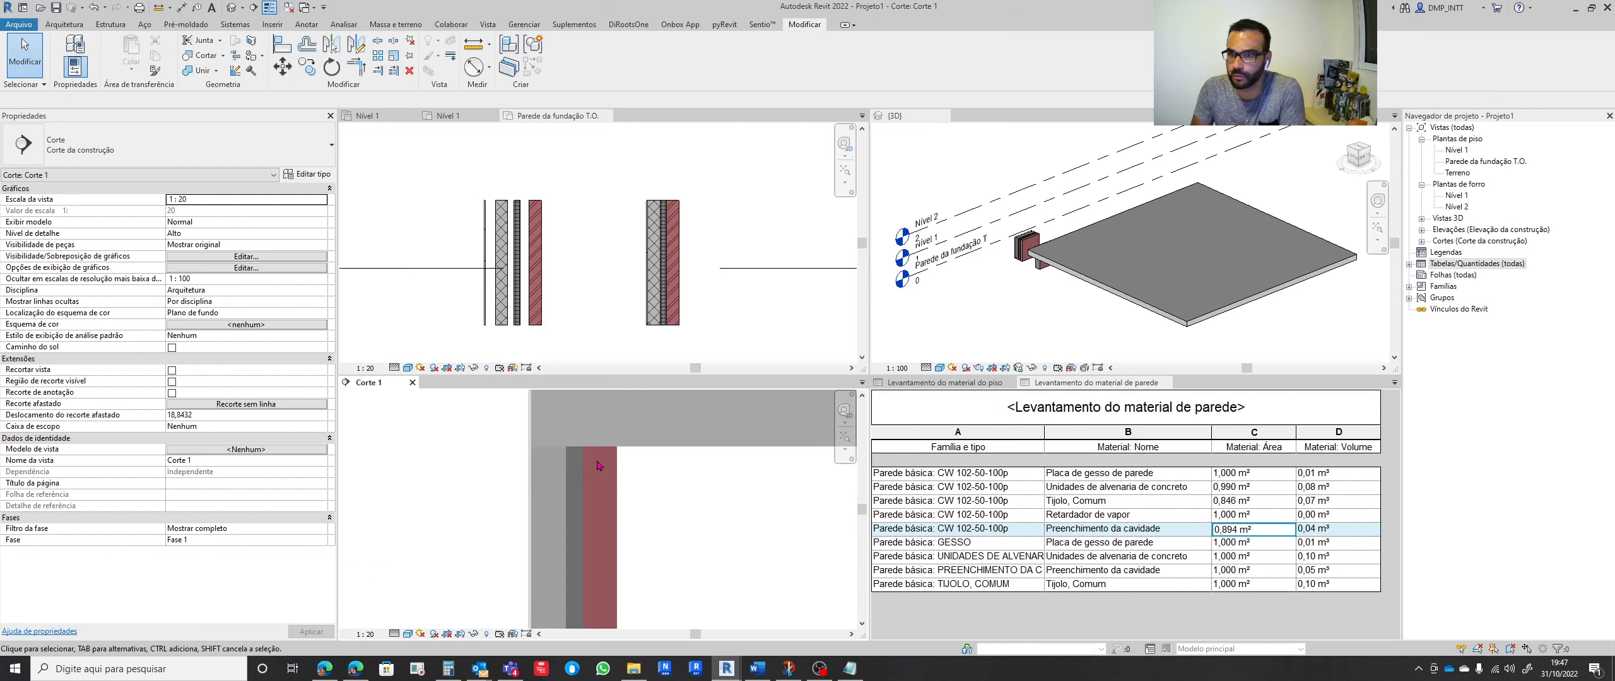
left_click(1205, 487)
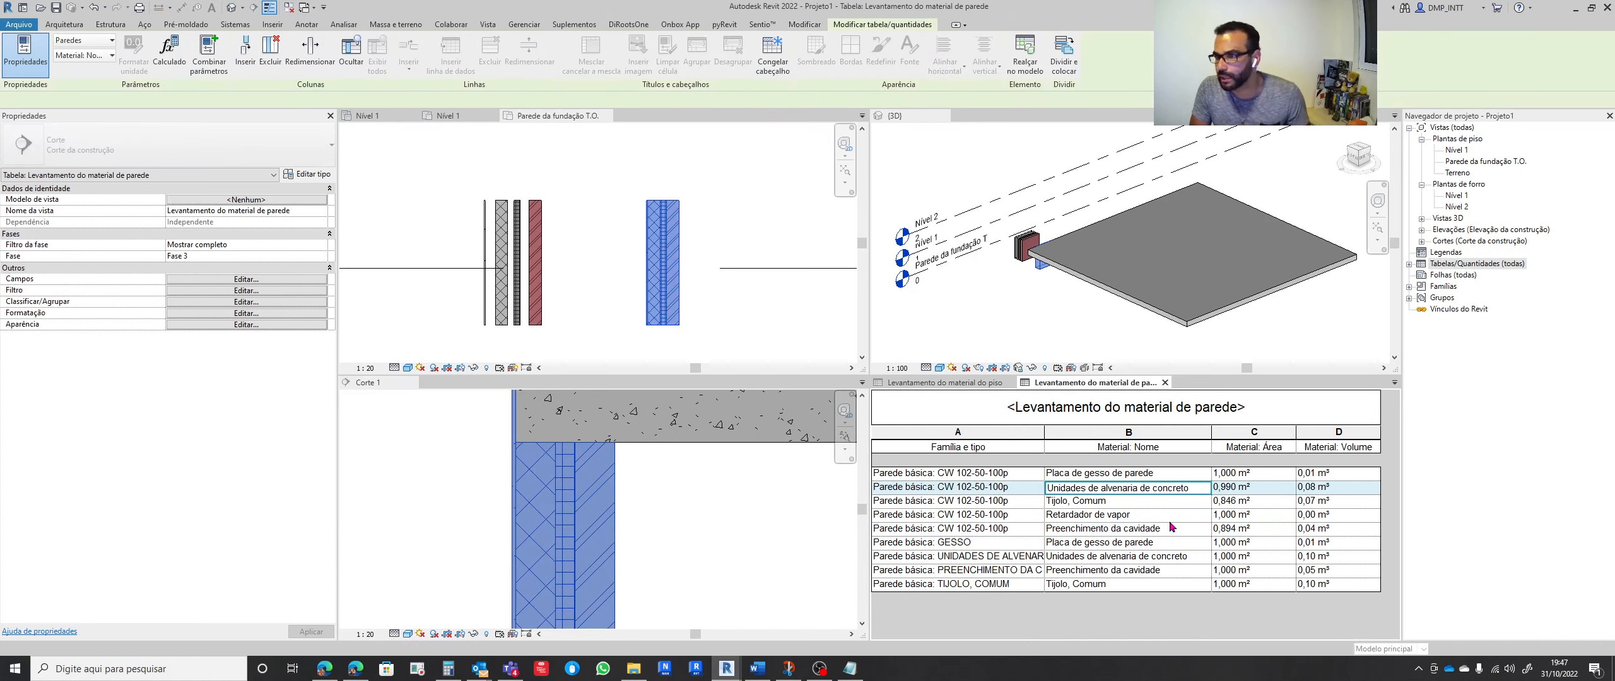
left_click(1171, 517, "shift")
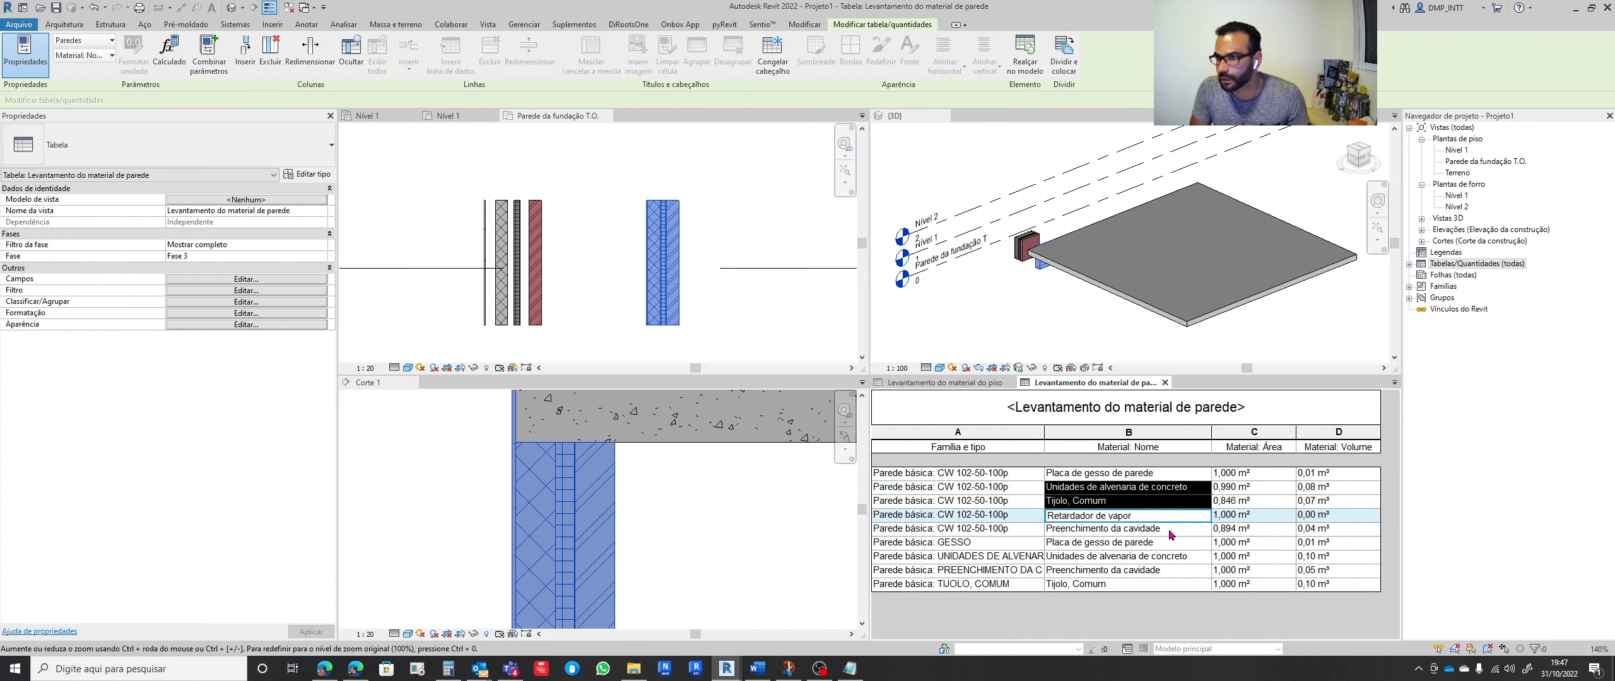
left_click(1169, 532, "shift")
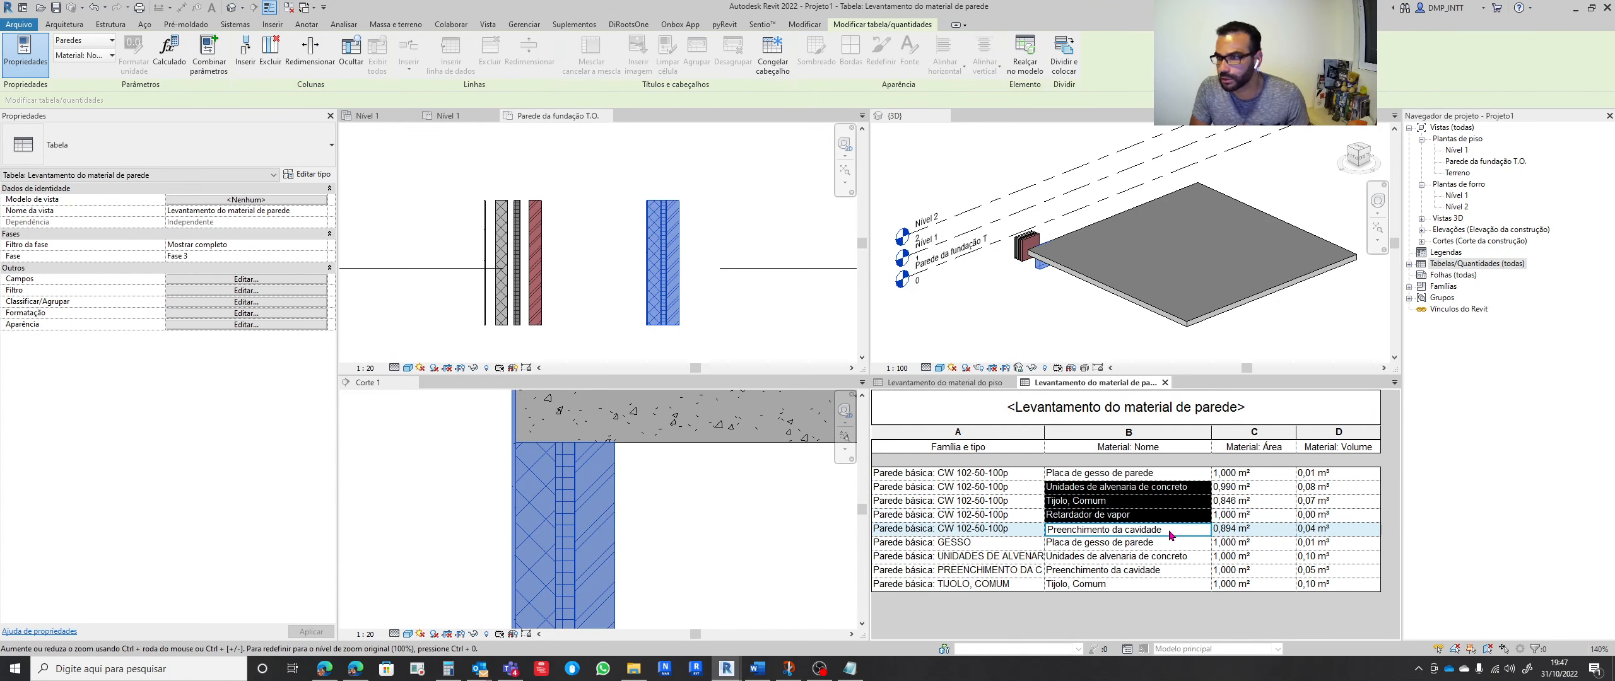
left_click(1169, 491)
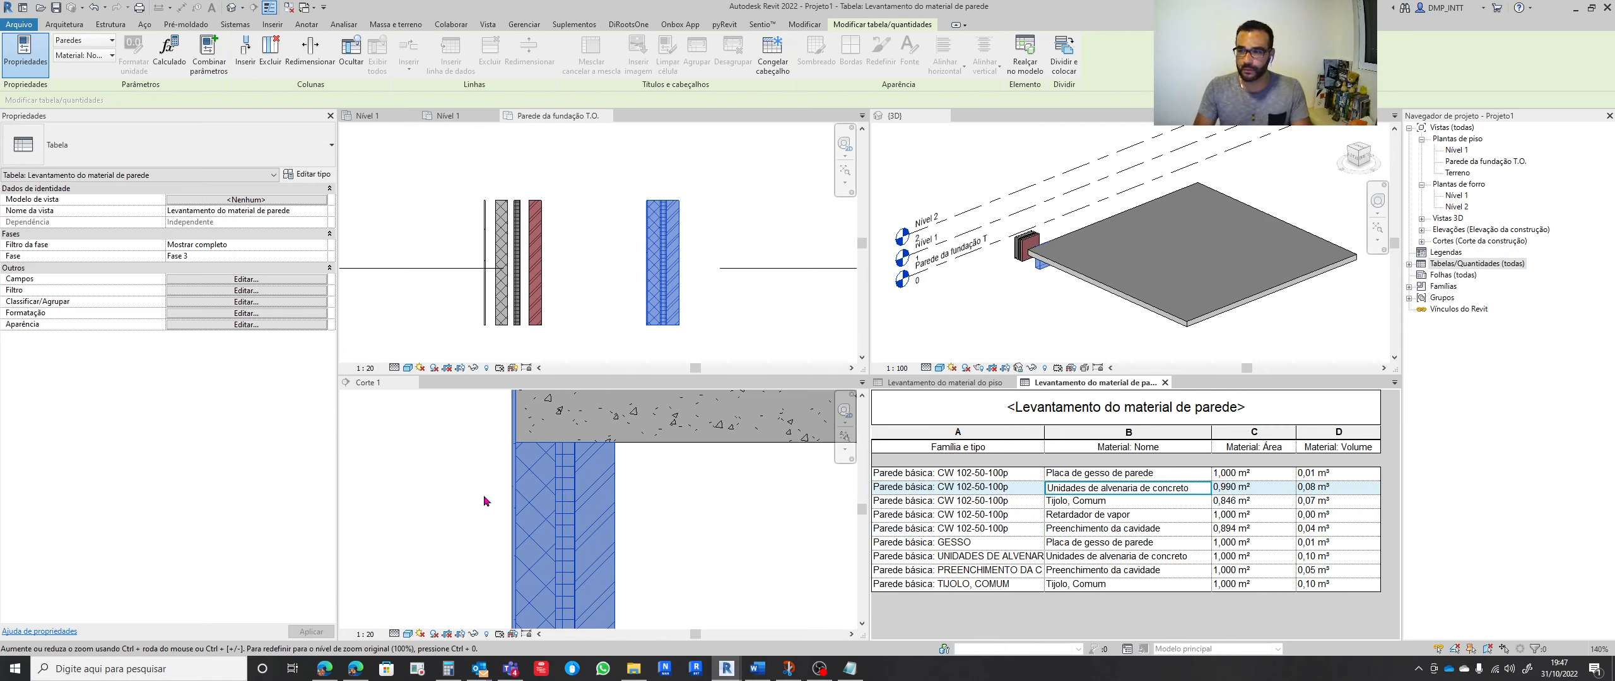
Undo and redo the composite wall's alignment with the slab edge to compare the material areas in the takeoff
left_click(689, 502)
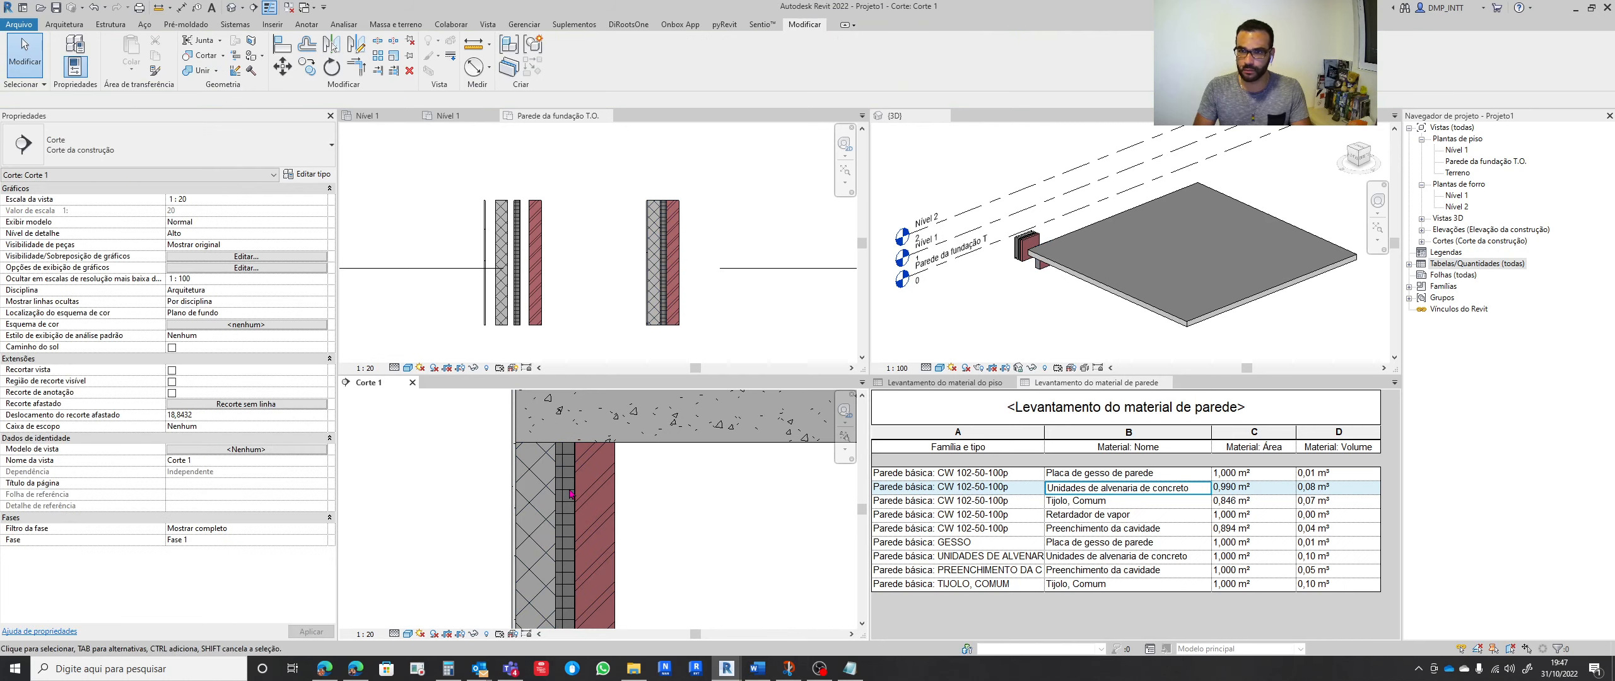
left_click(785, 501)
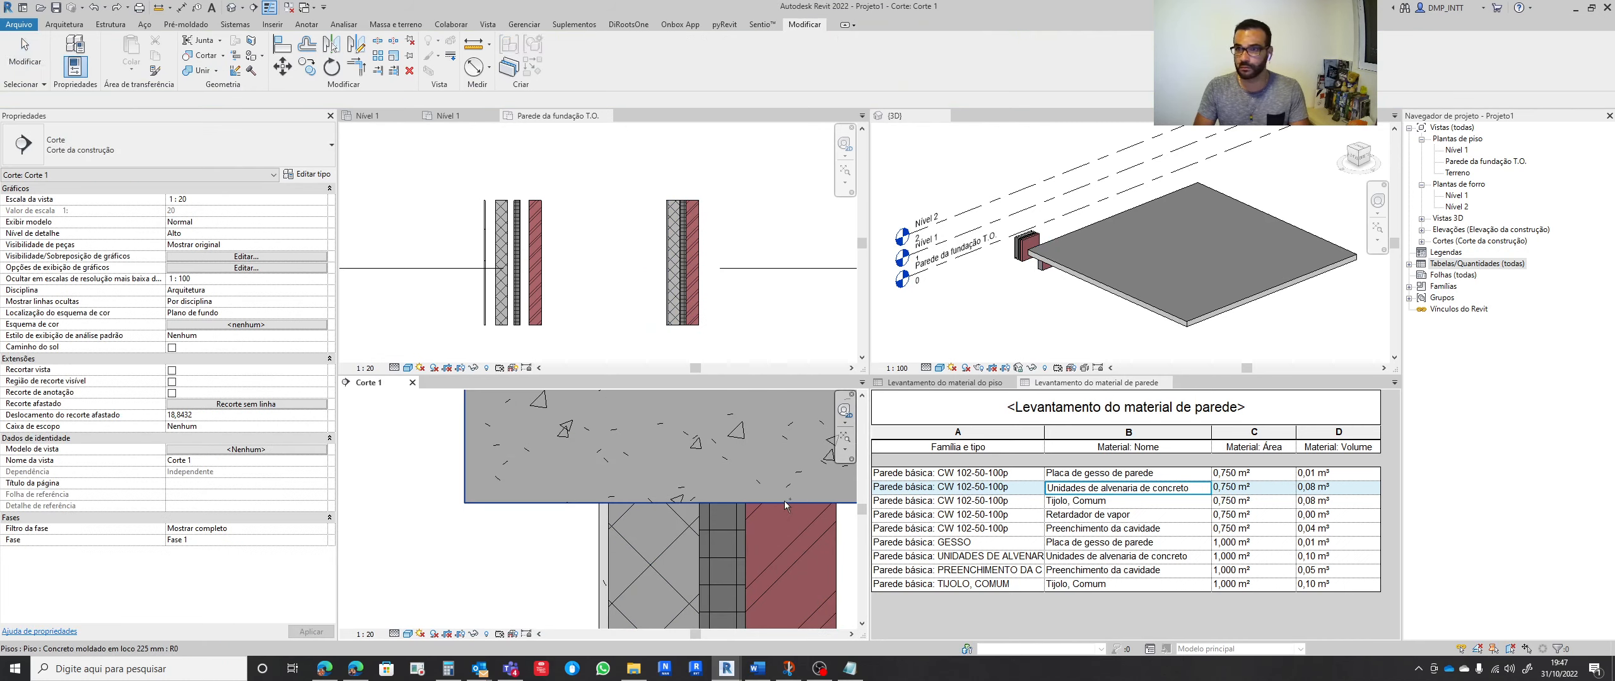
key("Escape")
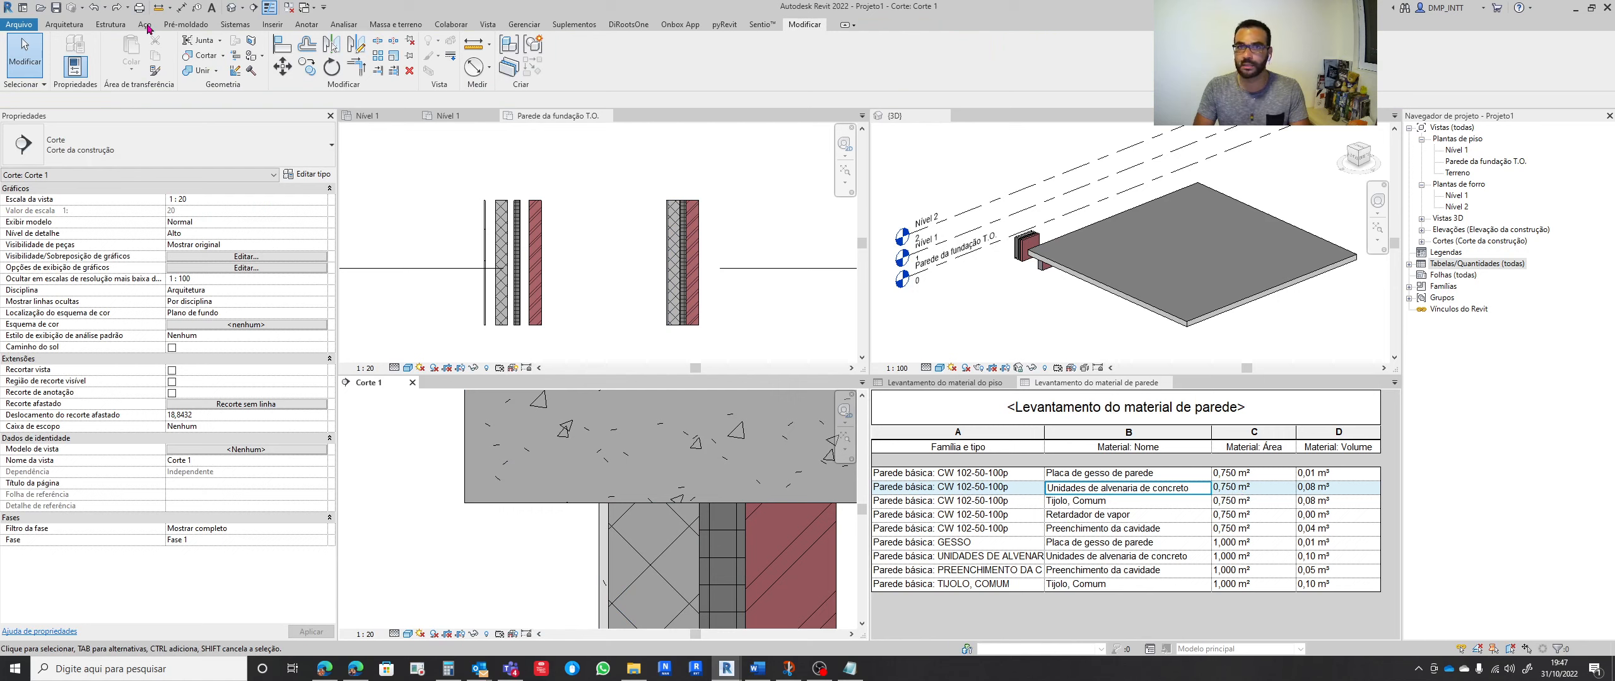
left_click(117, 8)
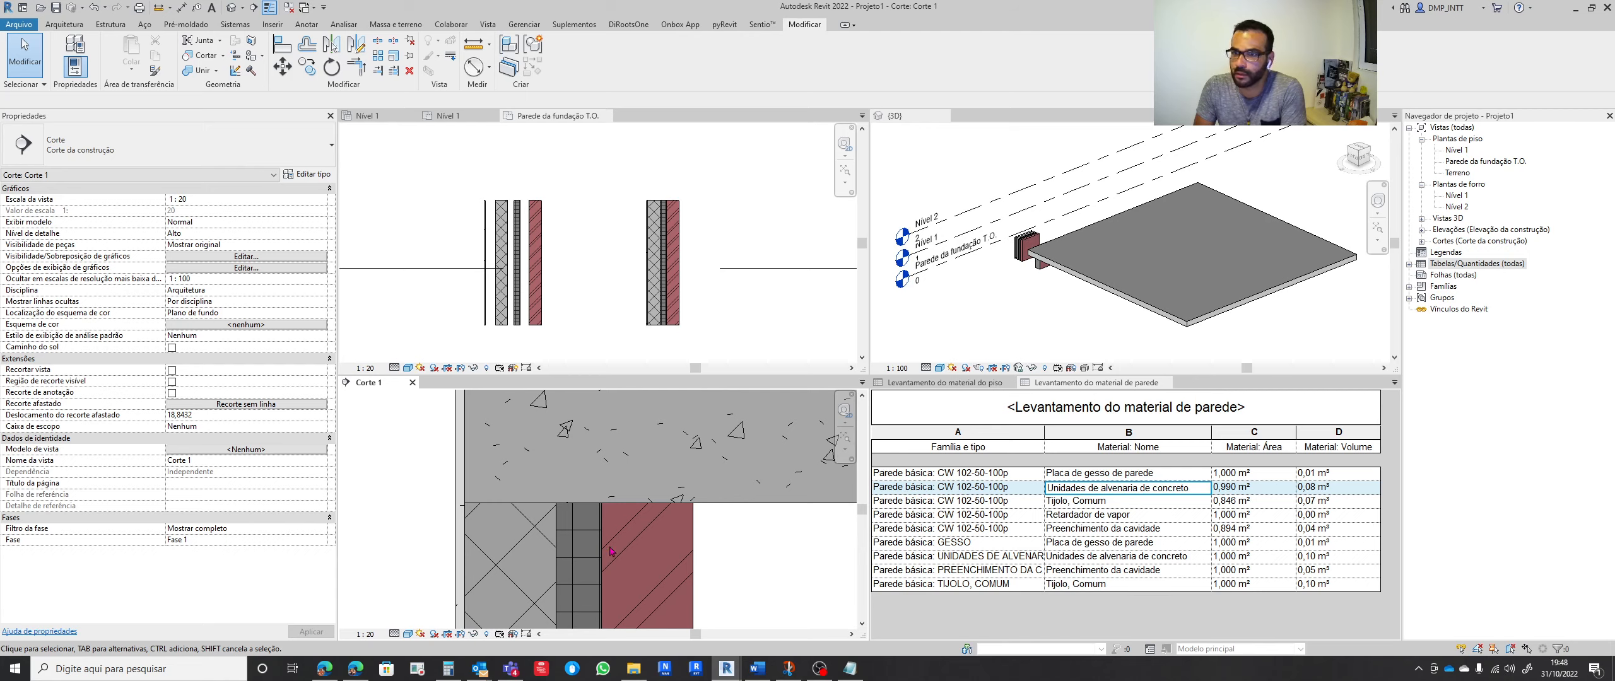
Review the layer structure of the CW 102-50-100p wall type, including the Retardador de vapor layer, without editing it
left_click(555, 537)
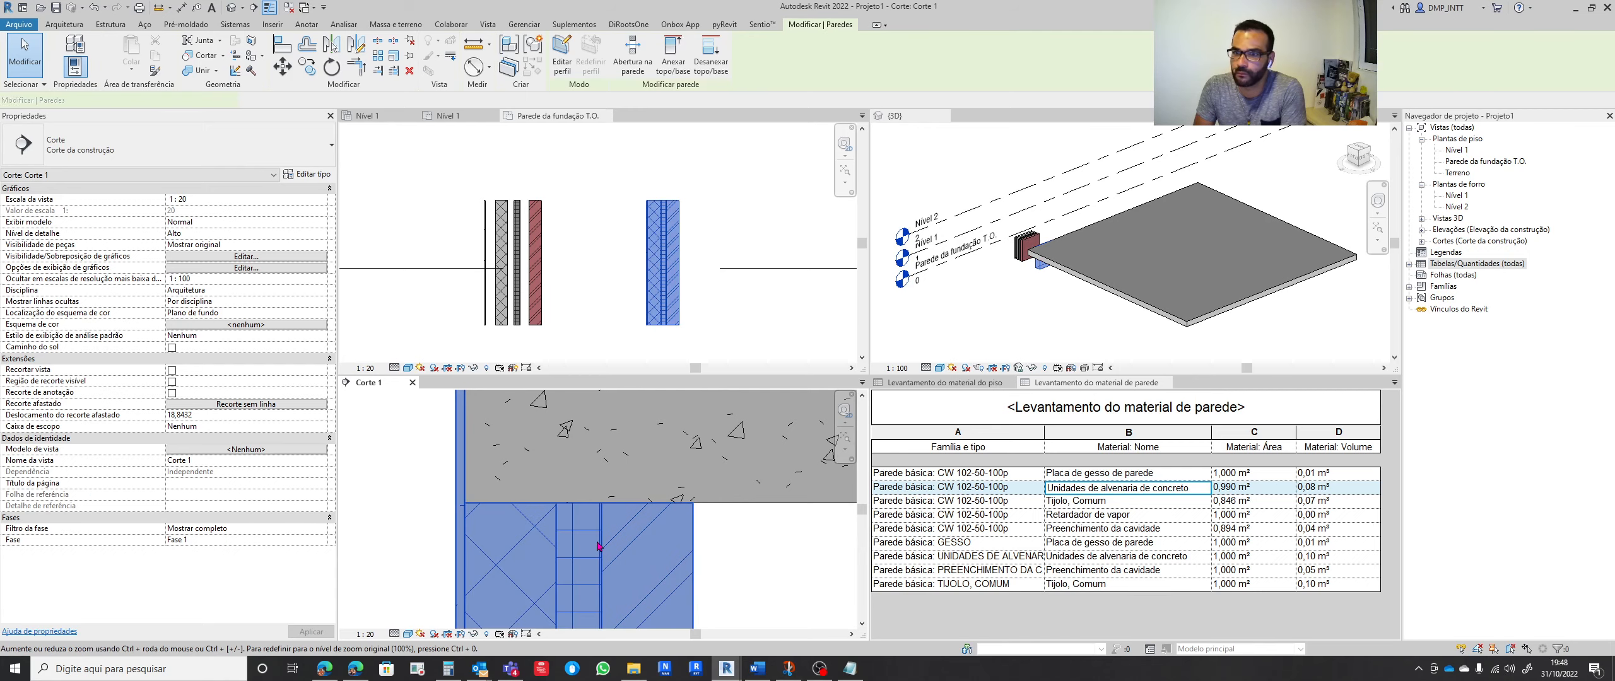
left_click(308, 174)
left_click(1110, 193)
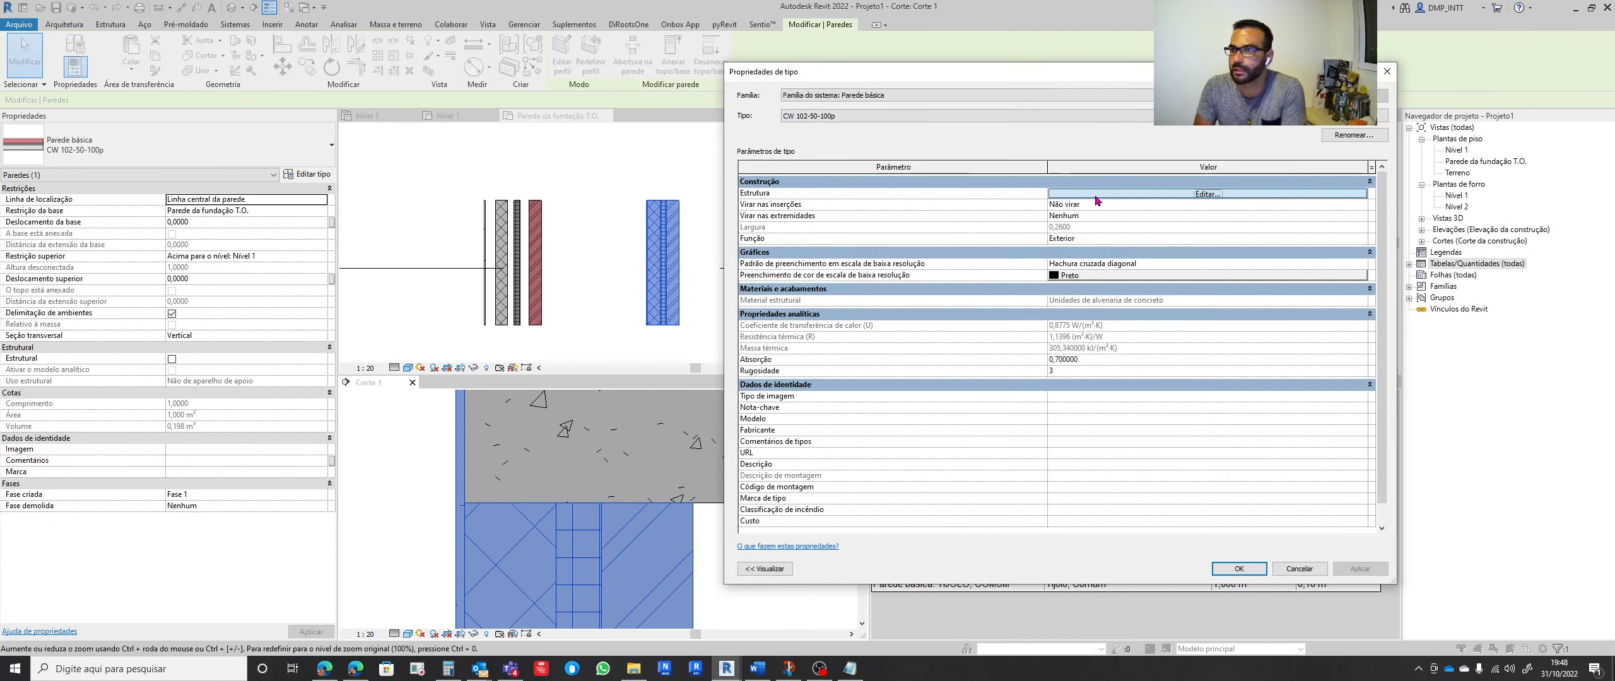
left_click(896, 204)
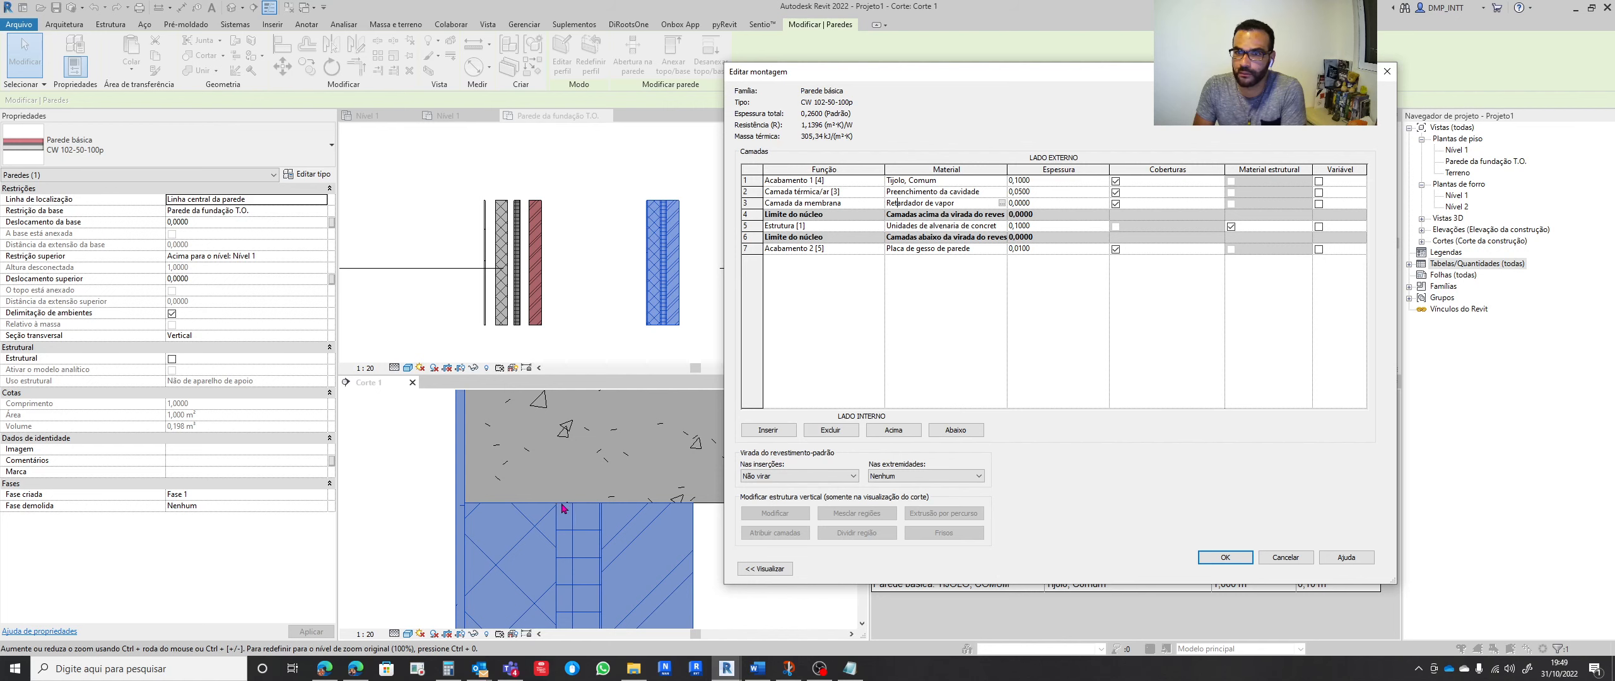
left_click(1287, 559)
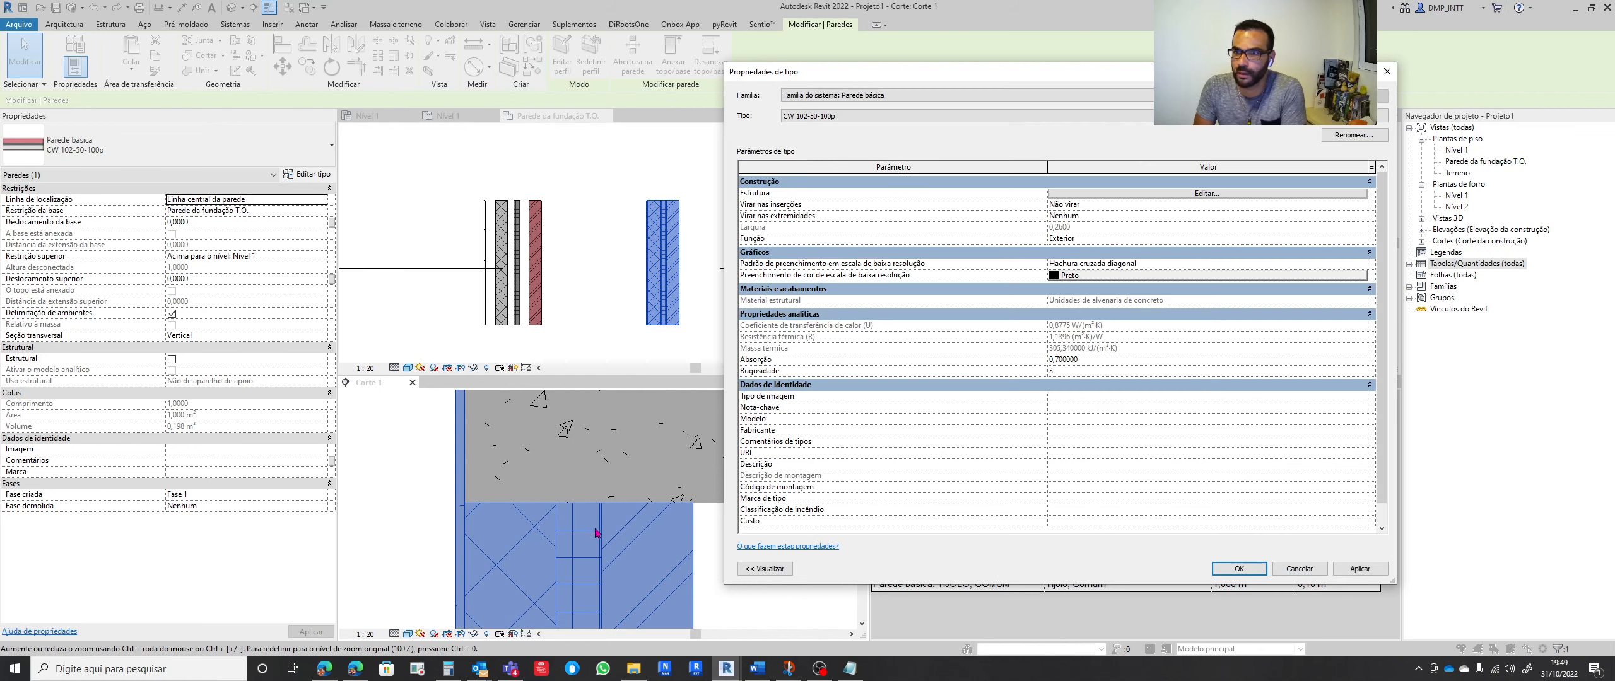
left_click(1240, 568)
Nudge the composite wall outward in the Corte 1 section until its concrete block layer lies completely outside the slab's edge
scroll(646, 516, "down", 2)
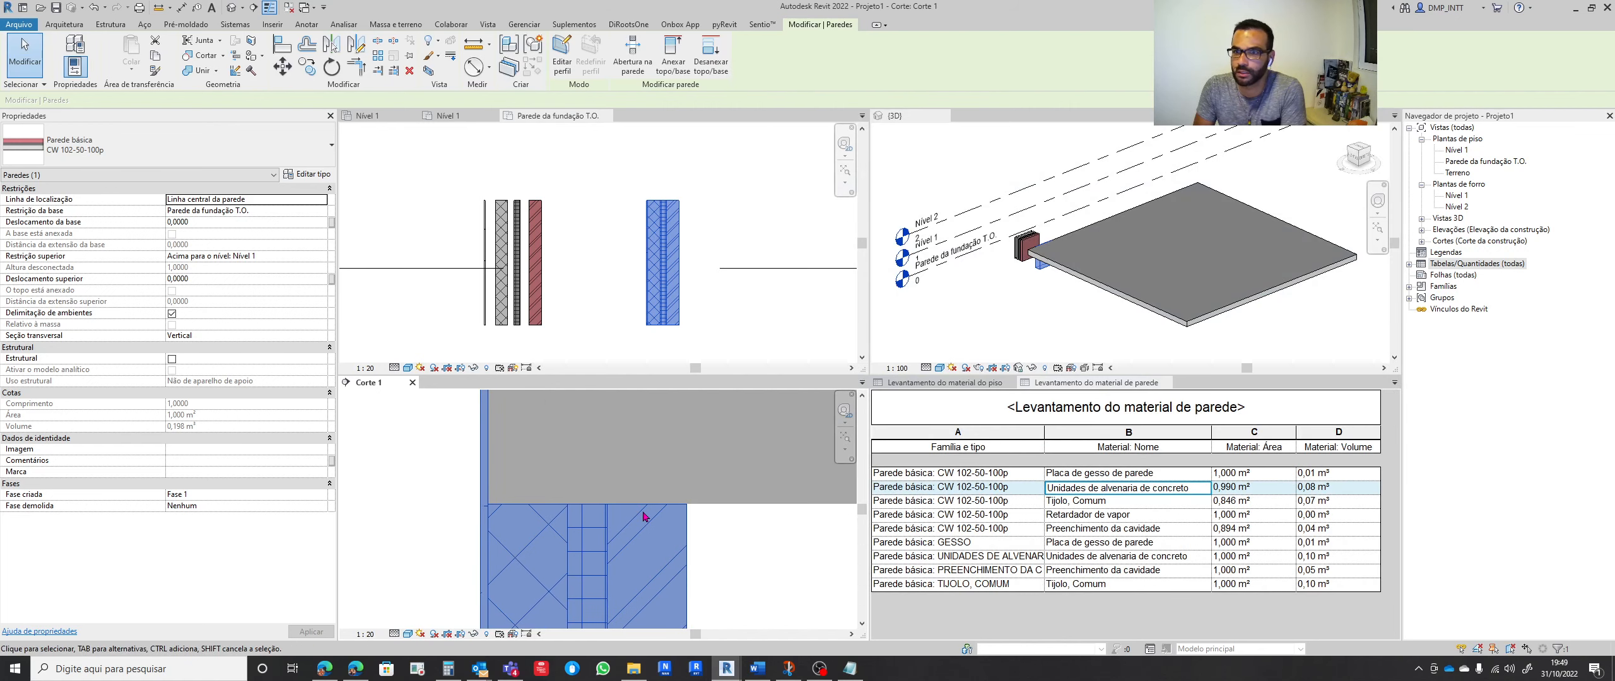
middle_click_drag(744, 510, 699, 560)
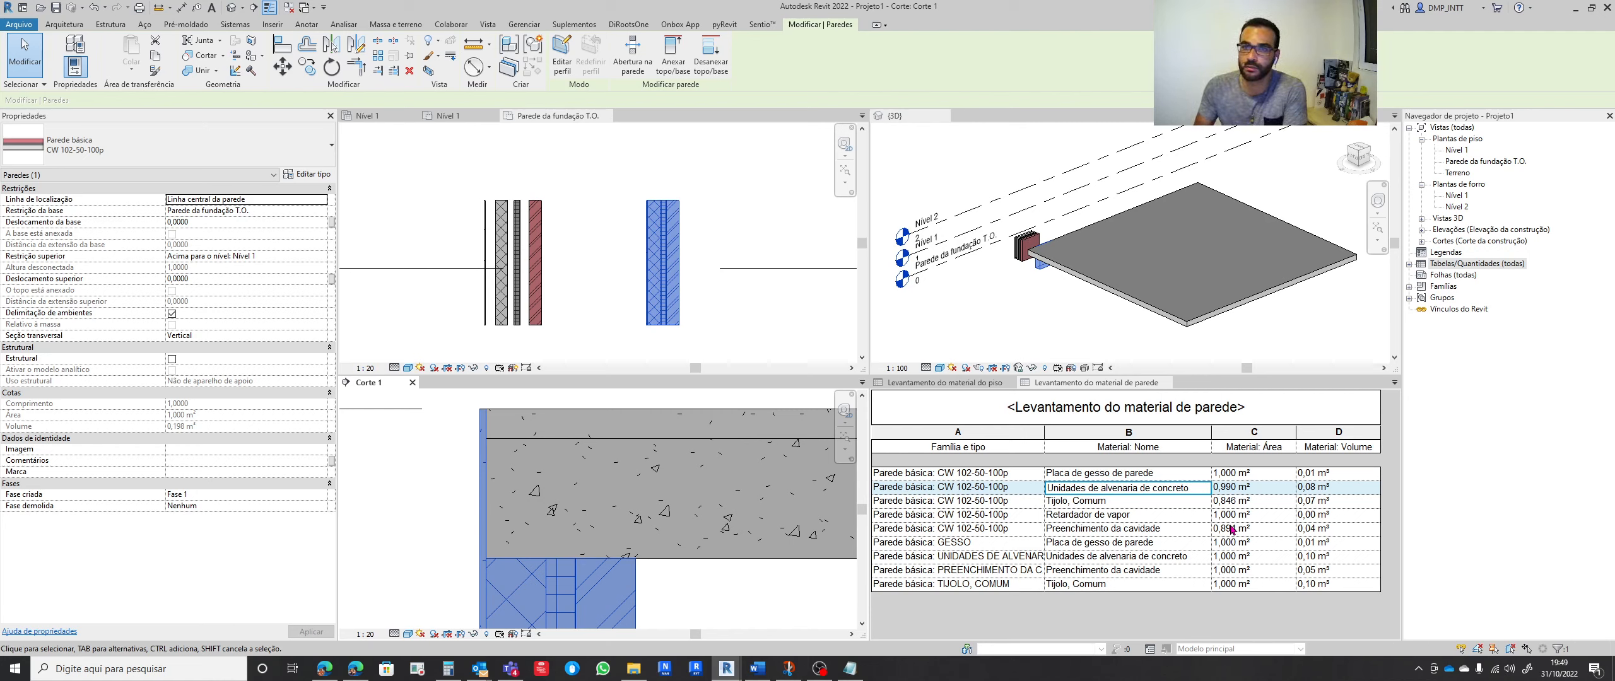
scroll(546, 457, "down", 3)
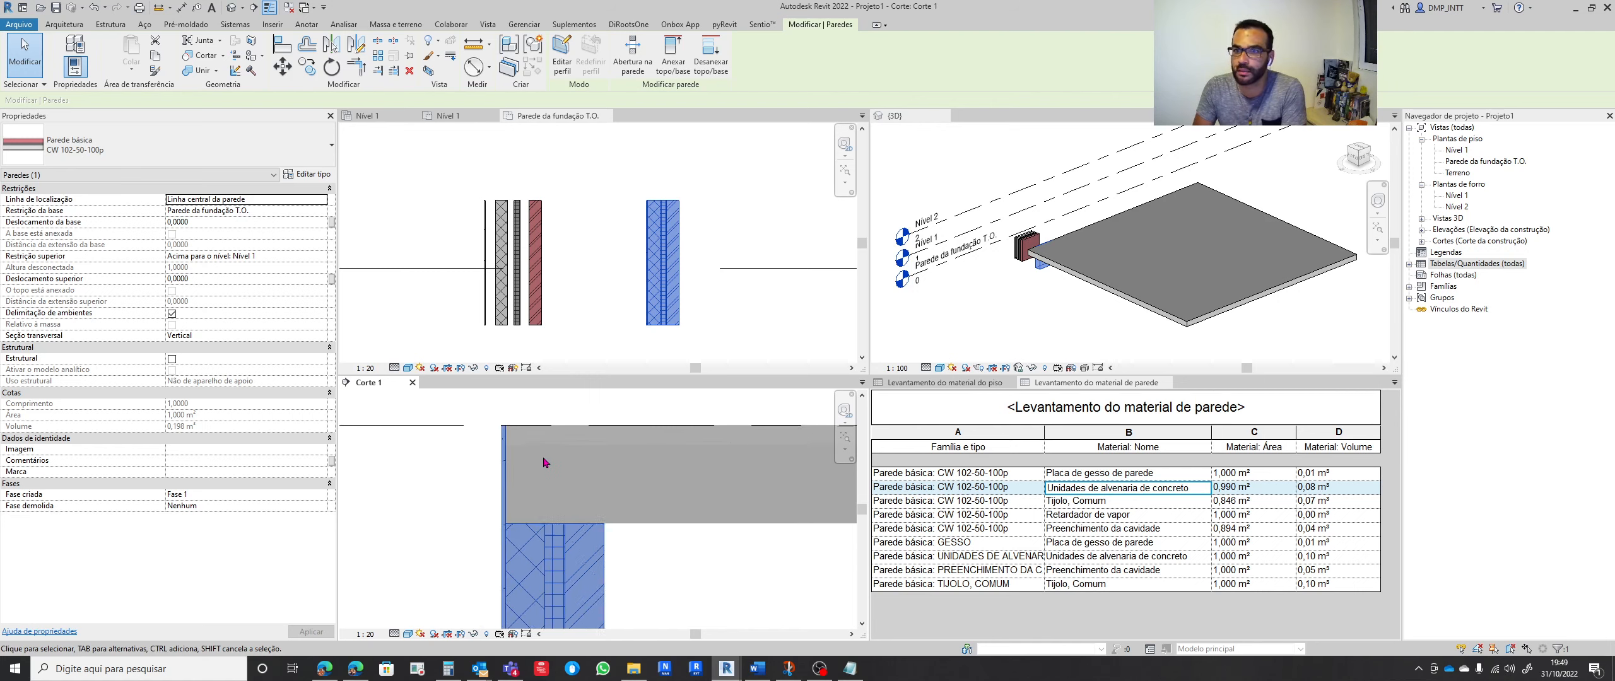
scroll(643, 557, "down", 3)
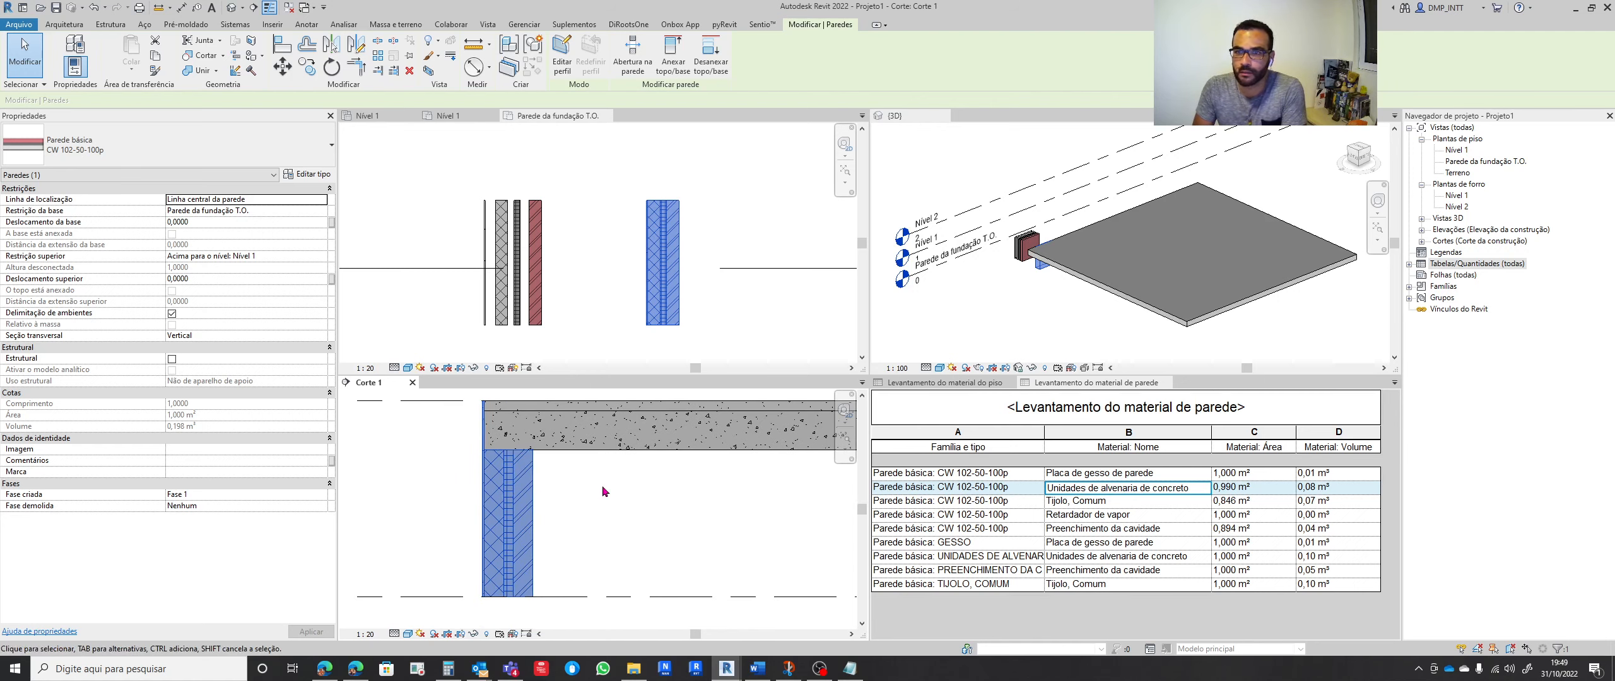
scroll(440, 422, "up", 1)
scroll(458, 493, "up", 2)
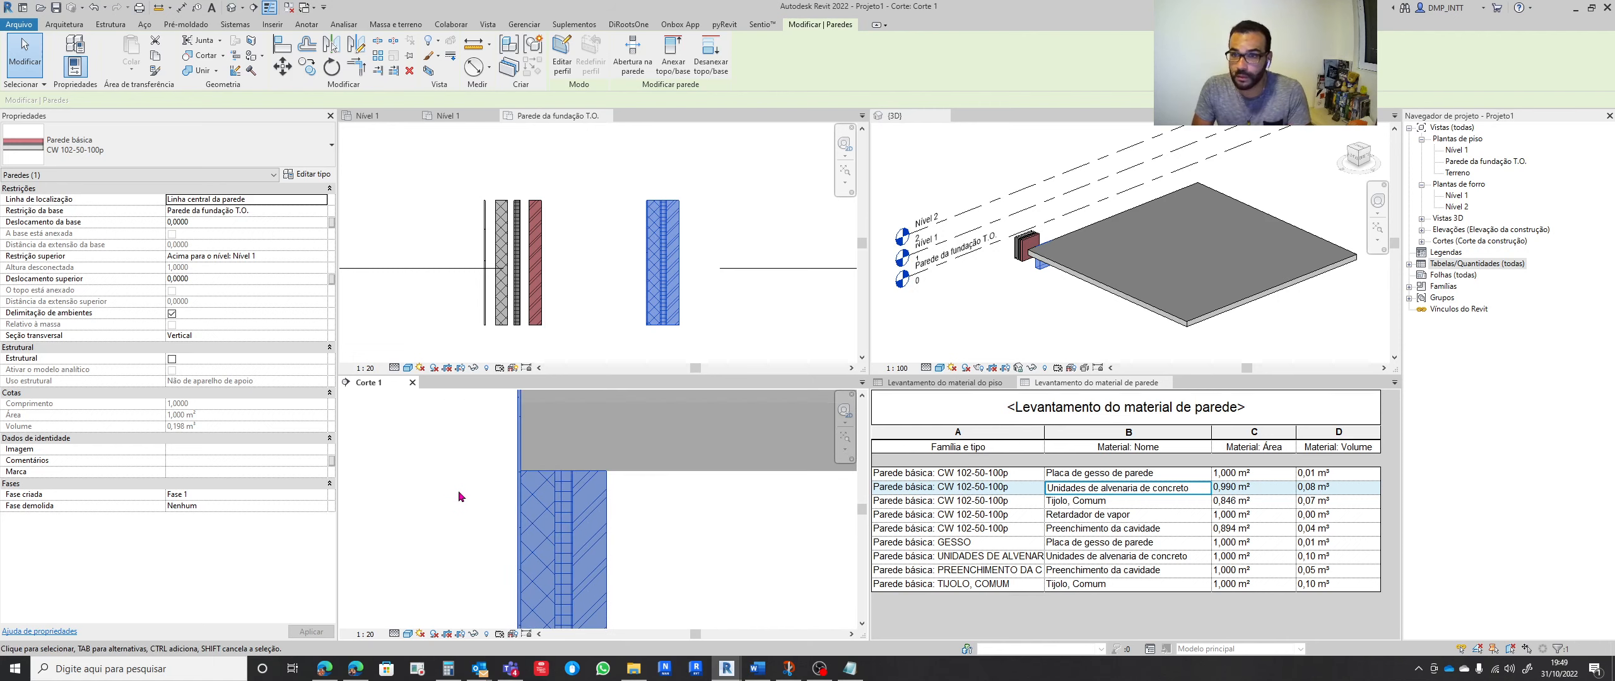
middle_click_drag(461, 486, 449, 512)
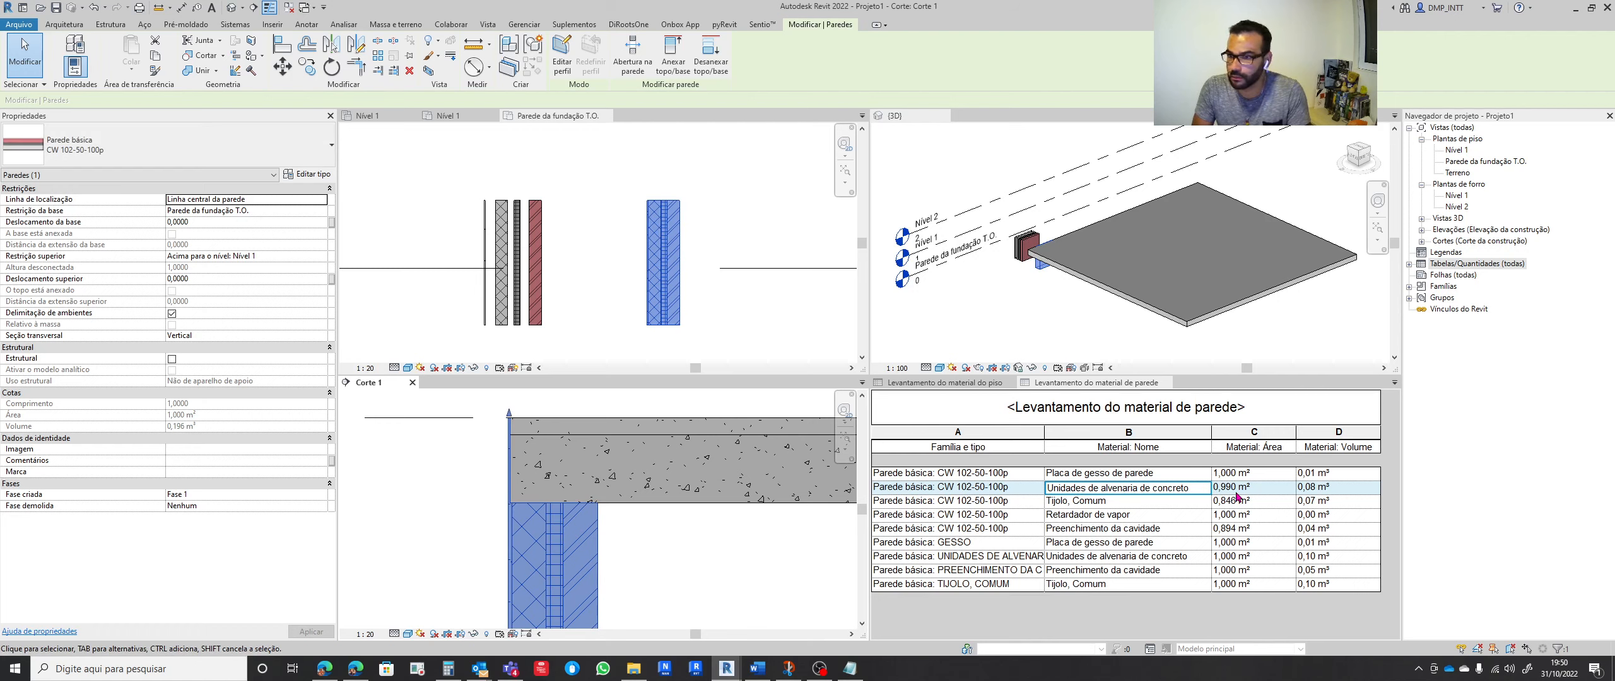
key("Left")
key("Left")
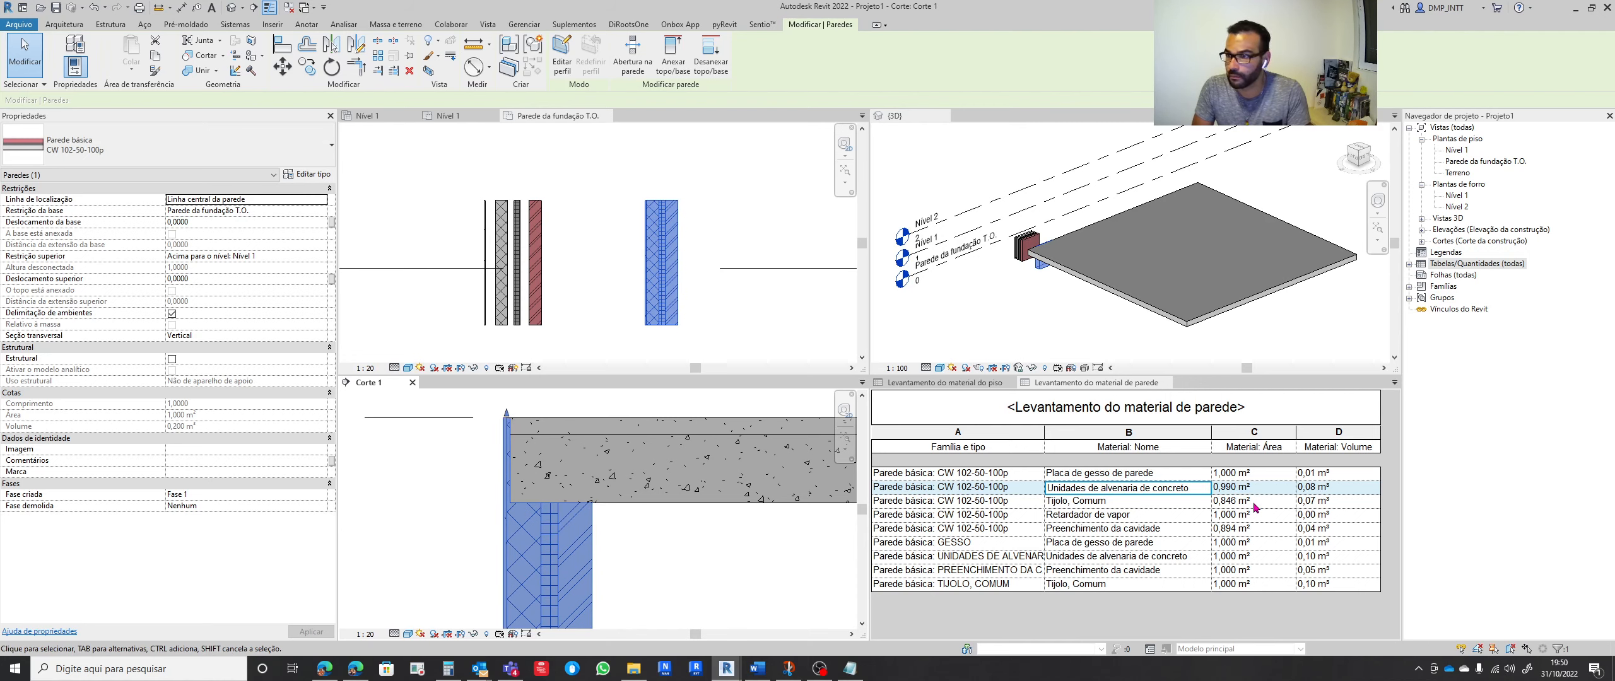
key("Right")
key("Right")
key("Left")
key("Left")
key("Left")
key("Left")
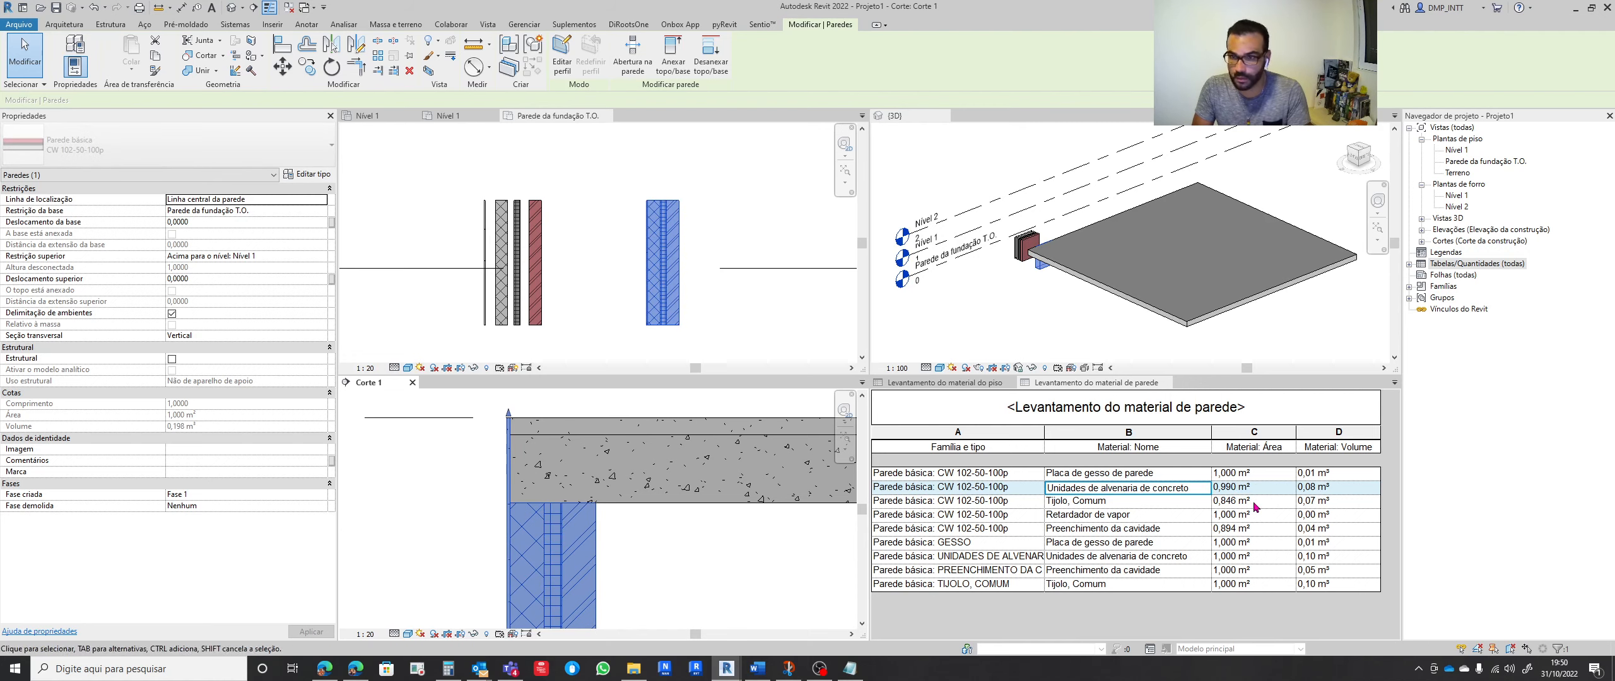
key("Left")
key("Left")
key("Left")
key("Left")
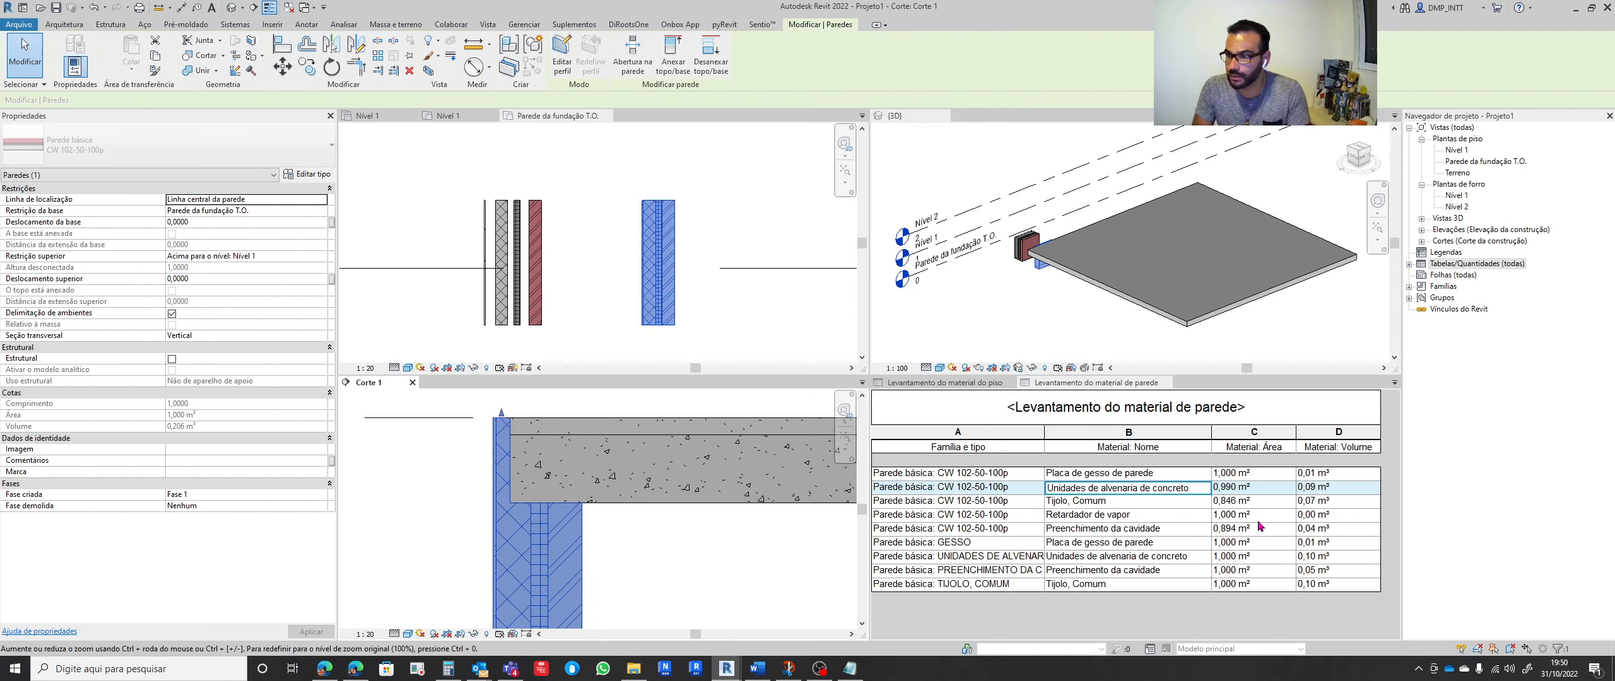
key("Left")
key("Left")
key("Left")
key("Left")
key("Left")
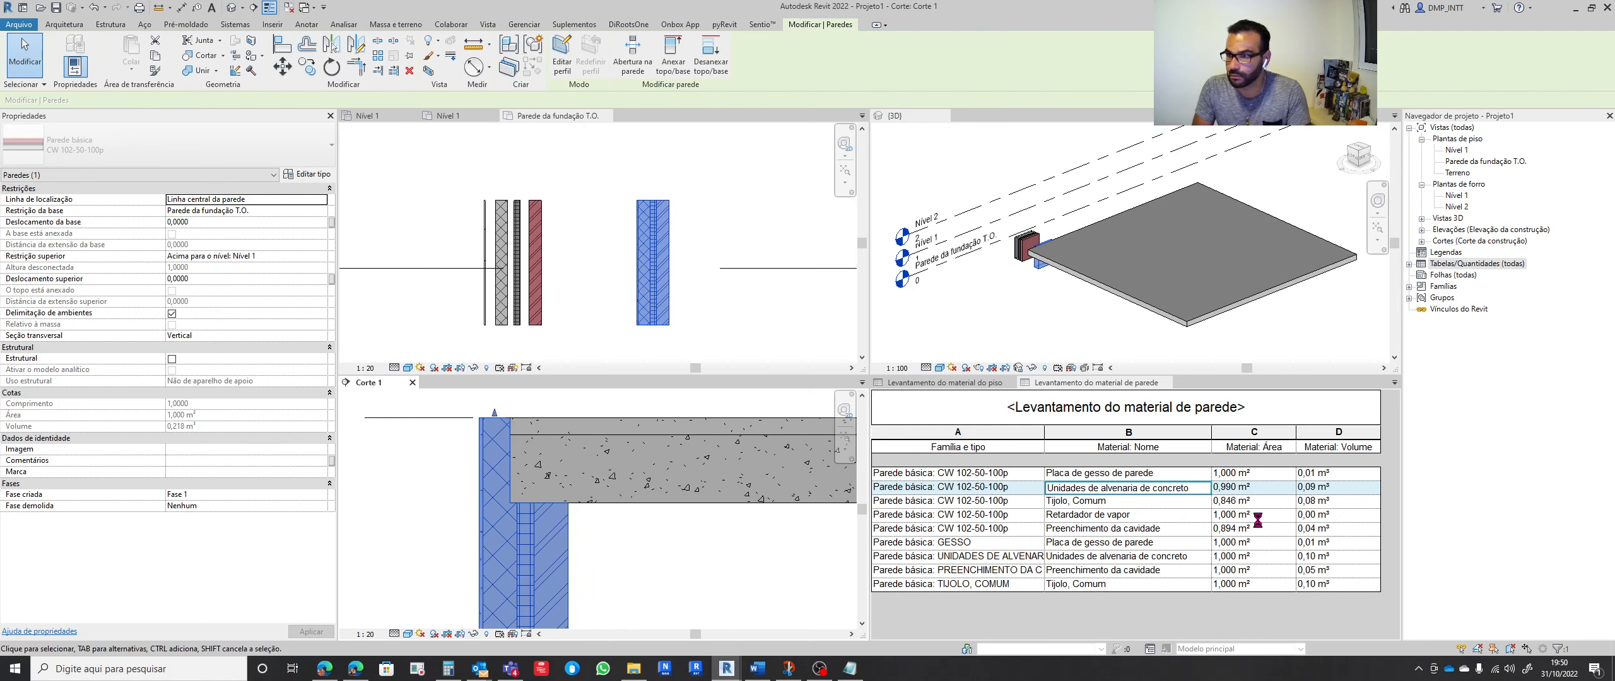
key("Left")
key("Left")
key("Left")
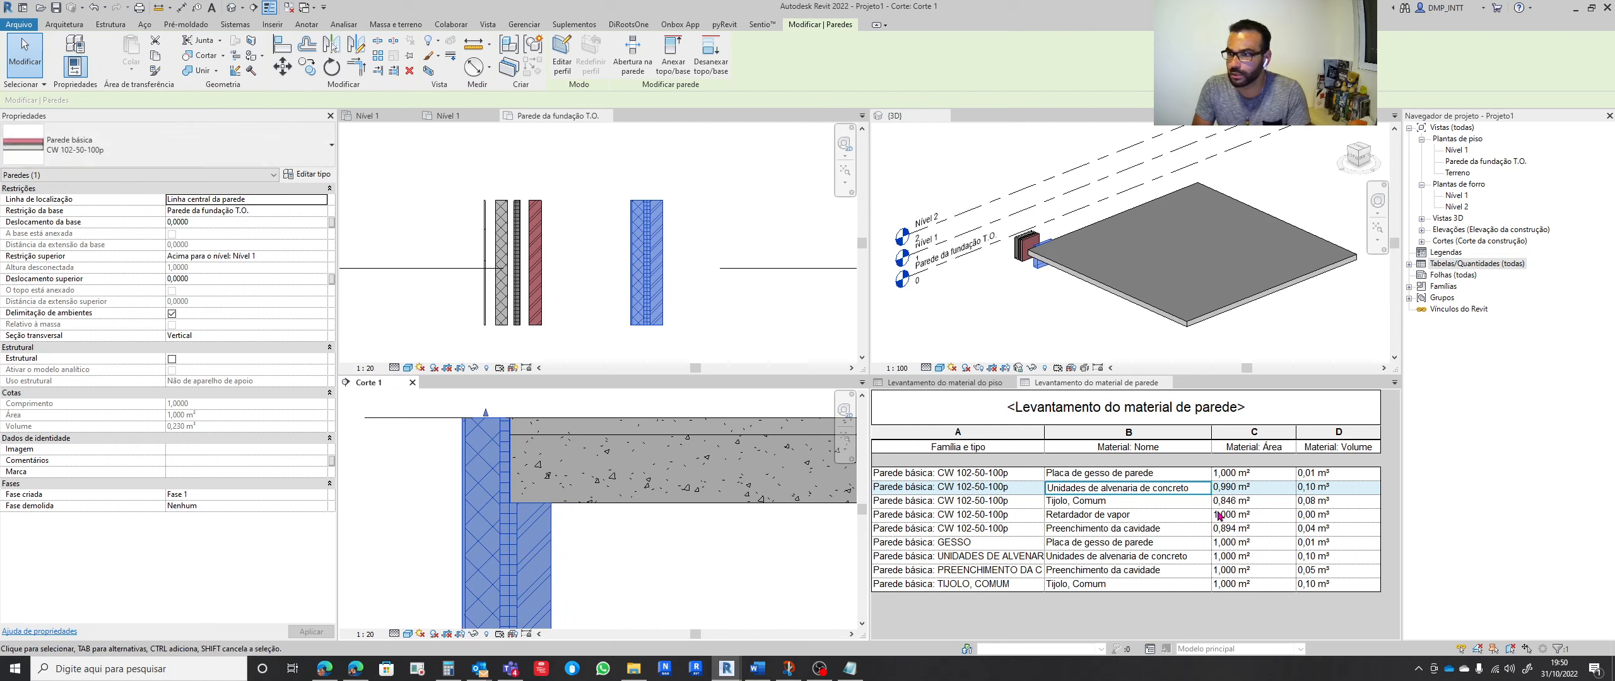
scroll(449, 445, "up", 1)
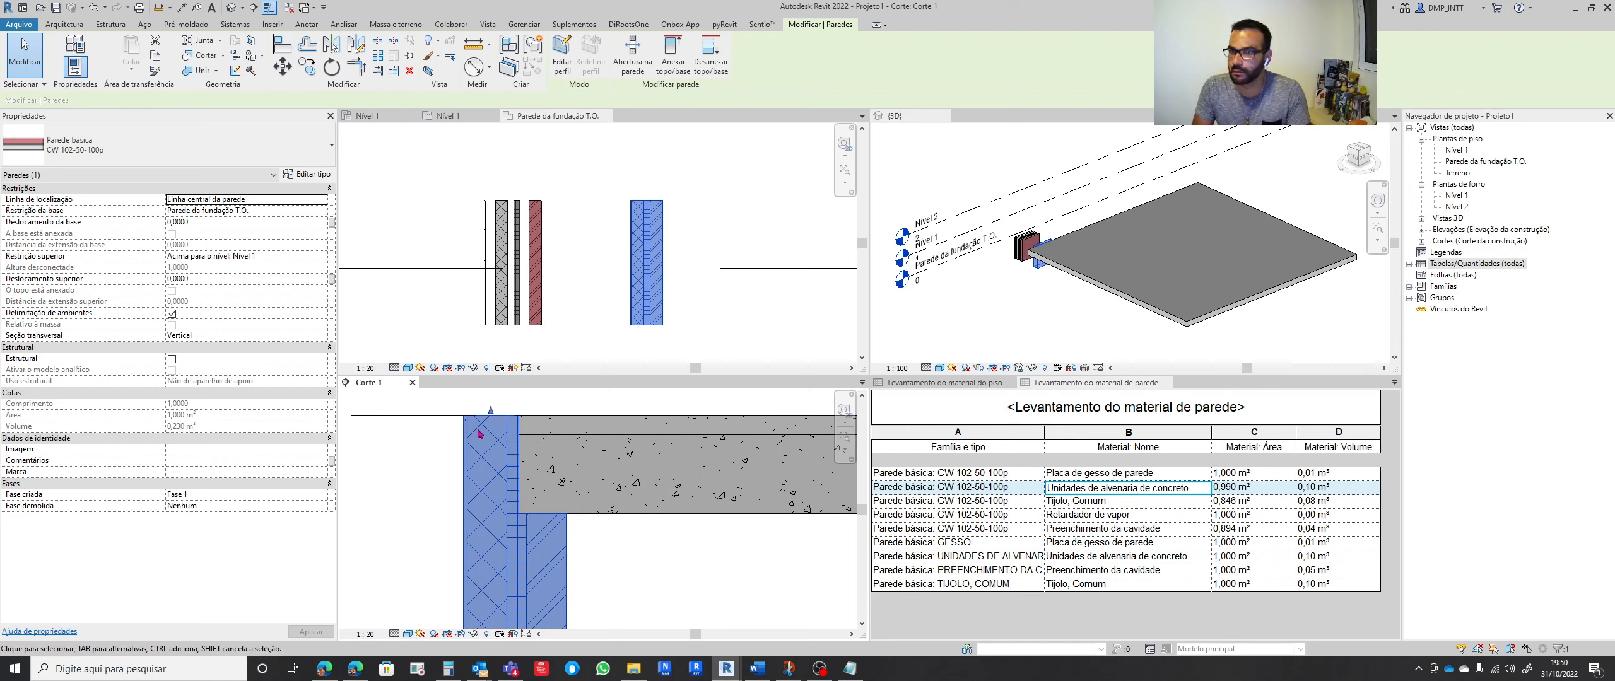
scroll(483, 441, "down", 2)
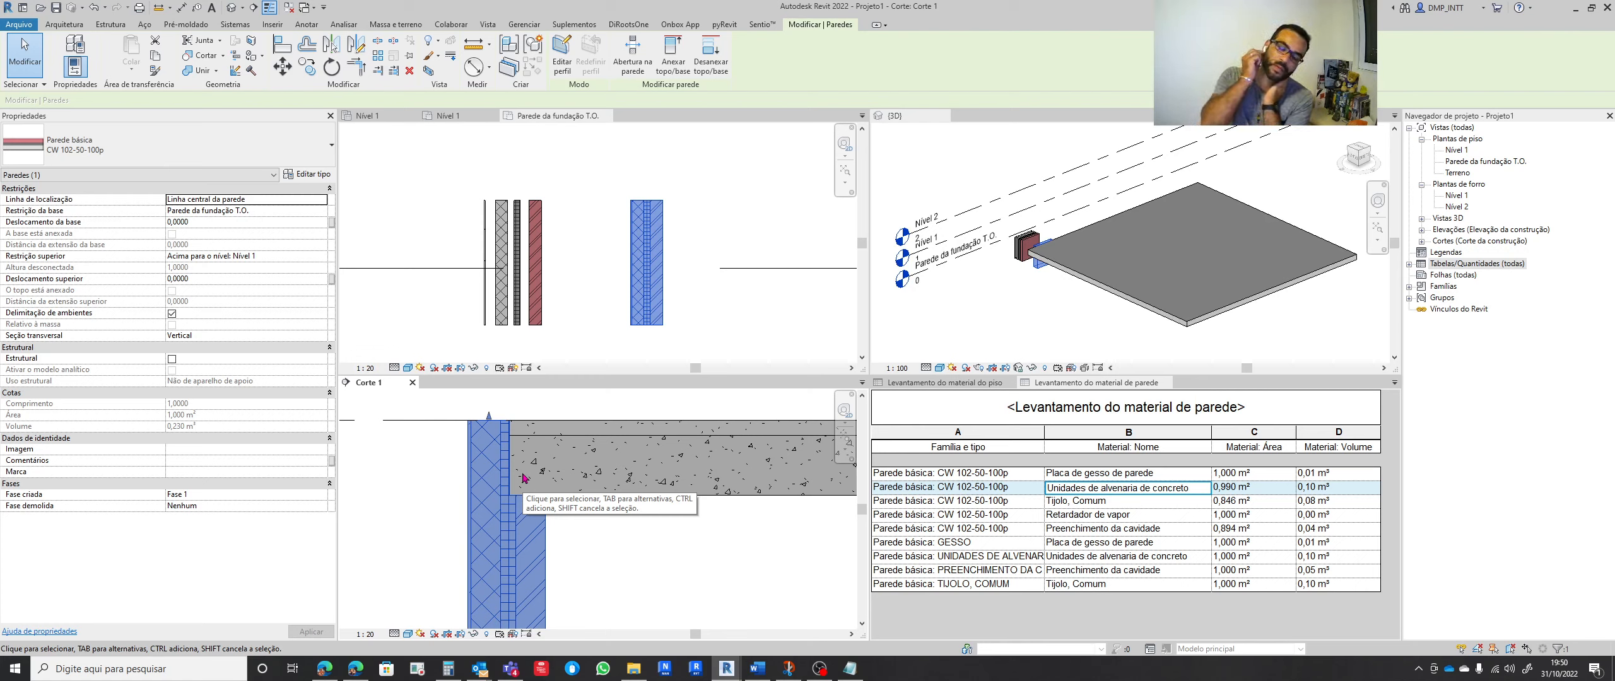
scroll(522, 462, "down", 2)
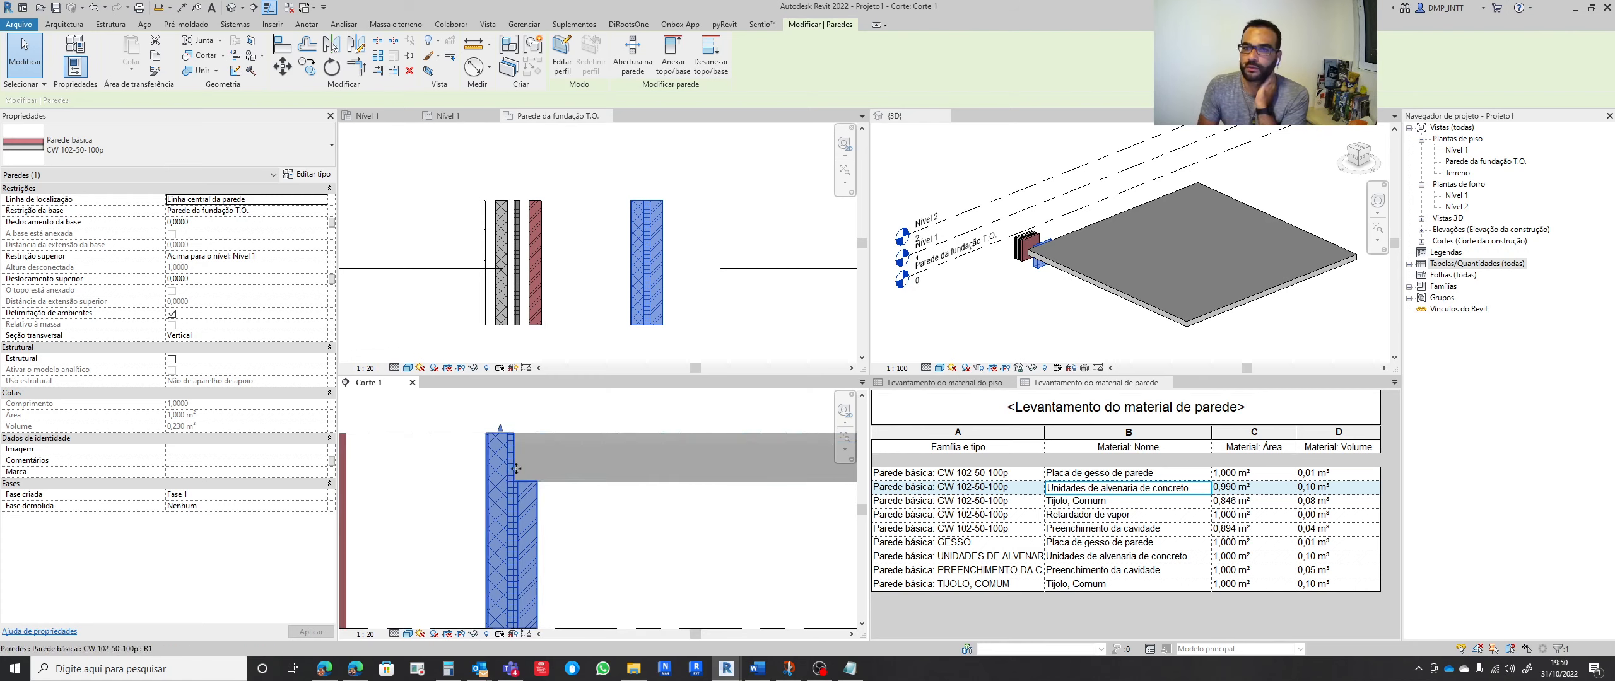
Nudge the composite wall inward in the Corte 1 section until it lies entirely beneath the floor slab
scroll(522, 463, "down", 2)
middle_click_drag(571, 524, 523, 489)
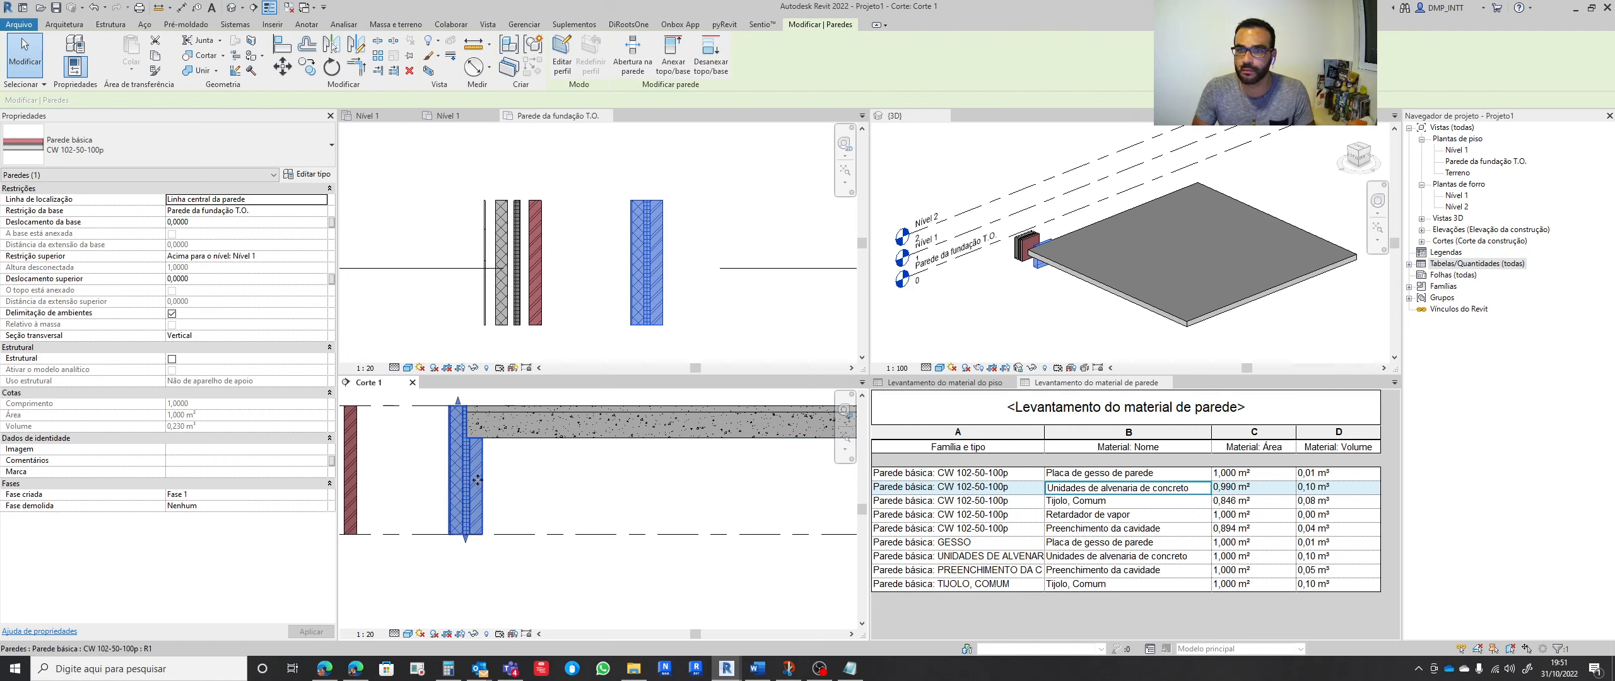
key("Right")
key("Right")
key("Right")
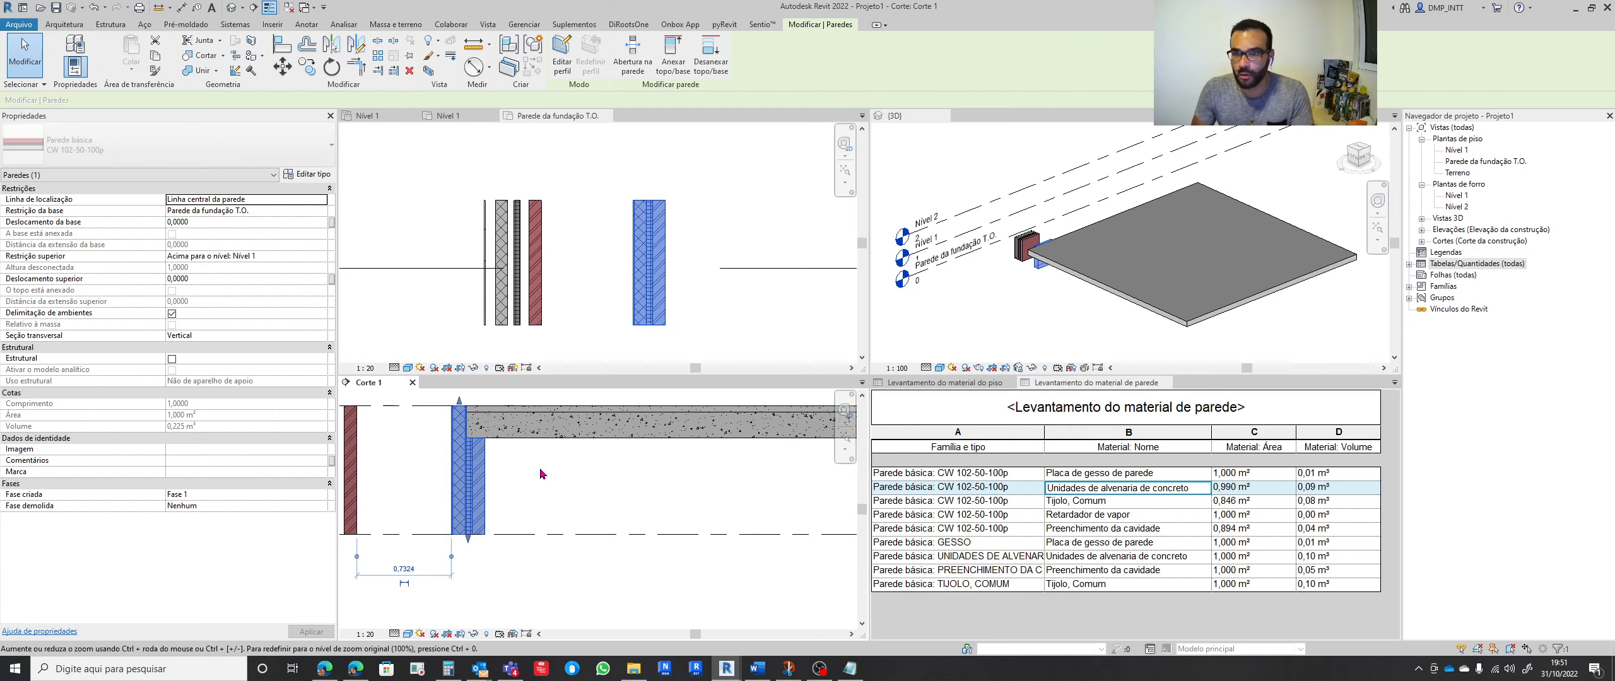
key("Right")
key("Right")
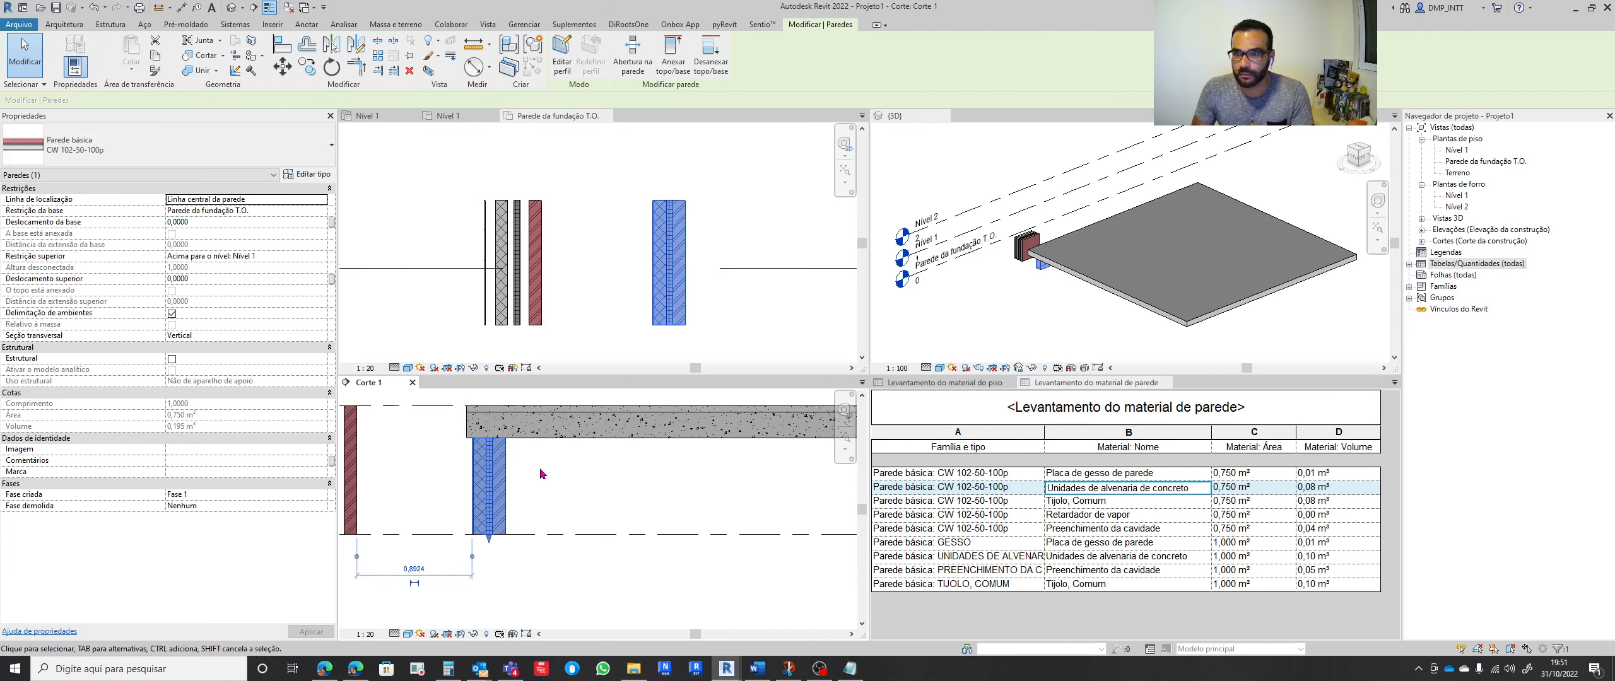
Align the outer face of the composite wall with the edge of the floor slab in the Corte 1 section
left_click(633, 304)
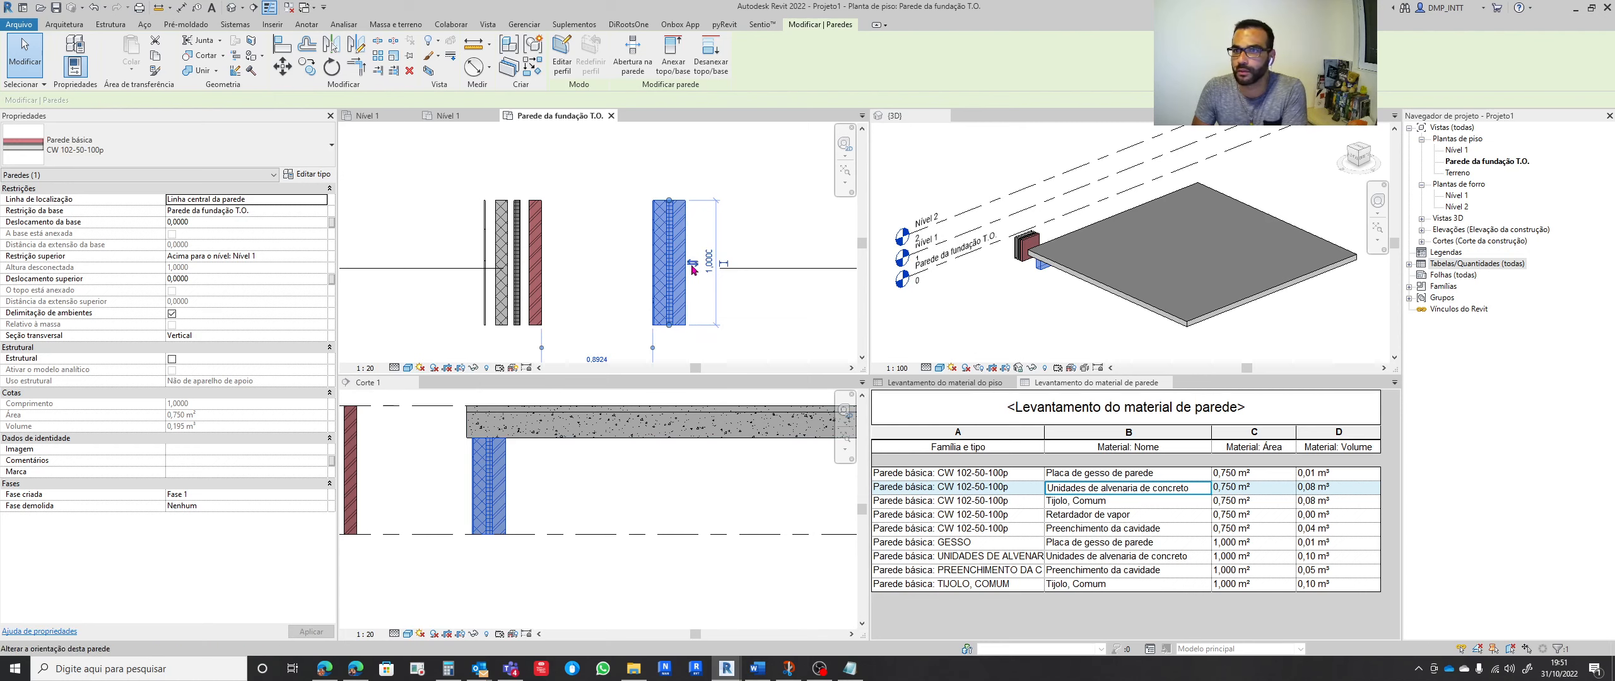
left_click(488, 481)
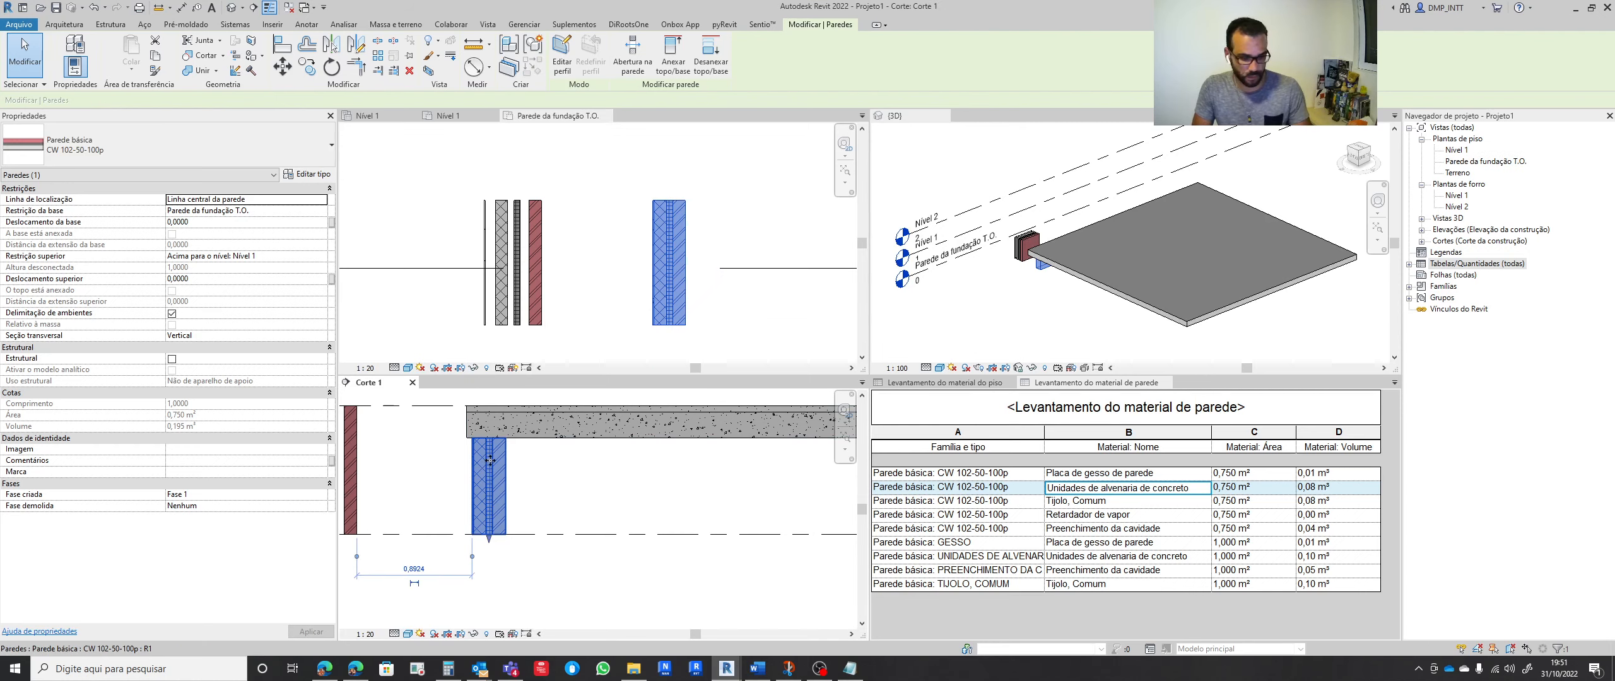
key("l")
key("Escape")
scroll(567, 470, "up", 5)
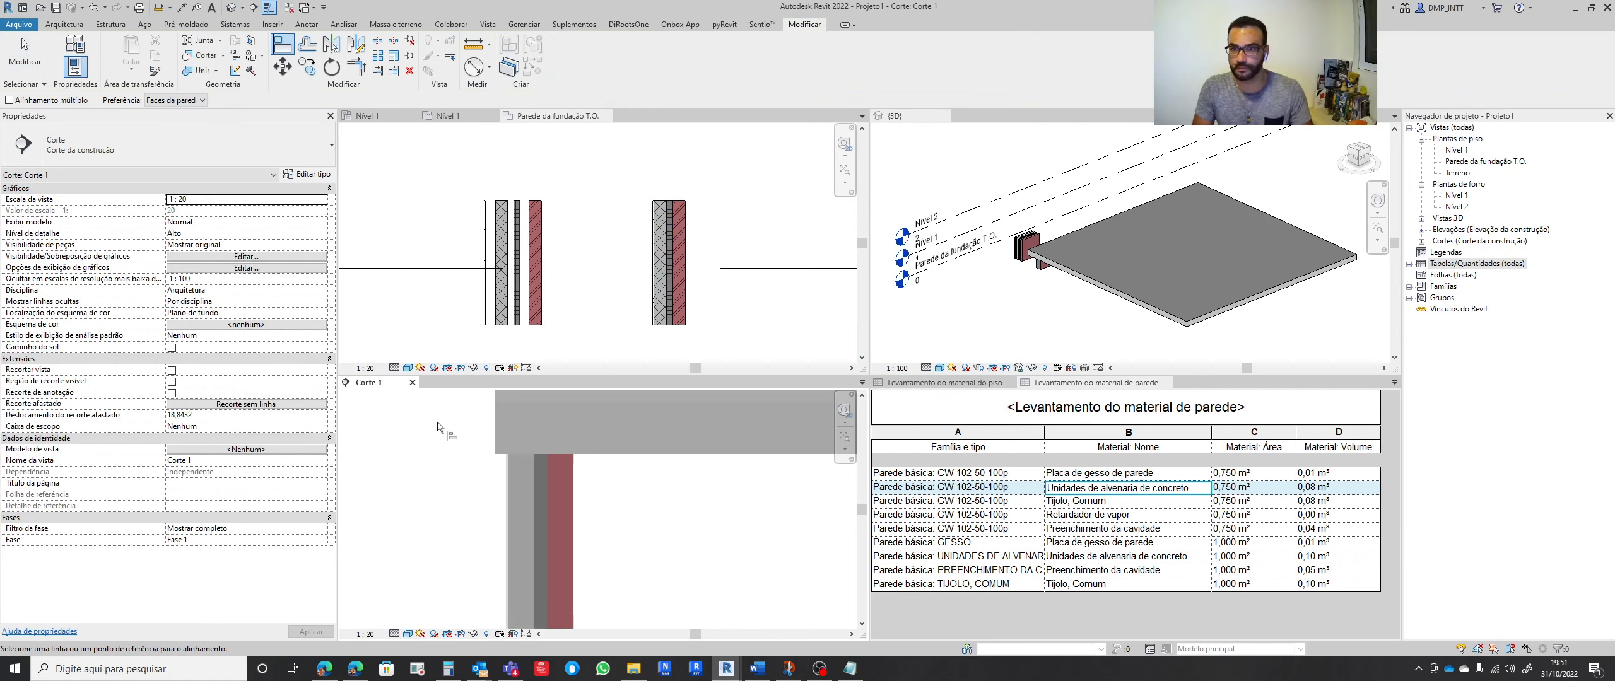
left_click(489, 442)
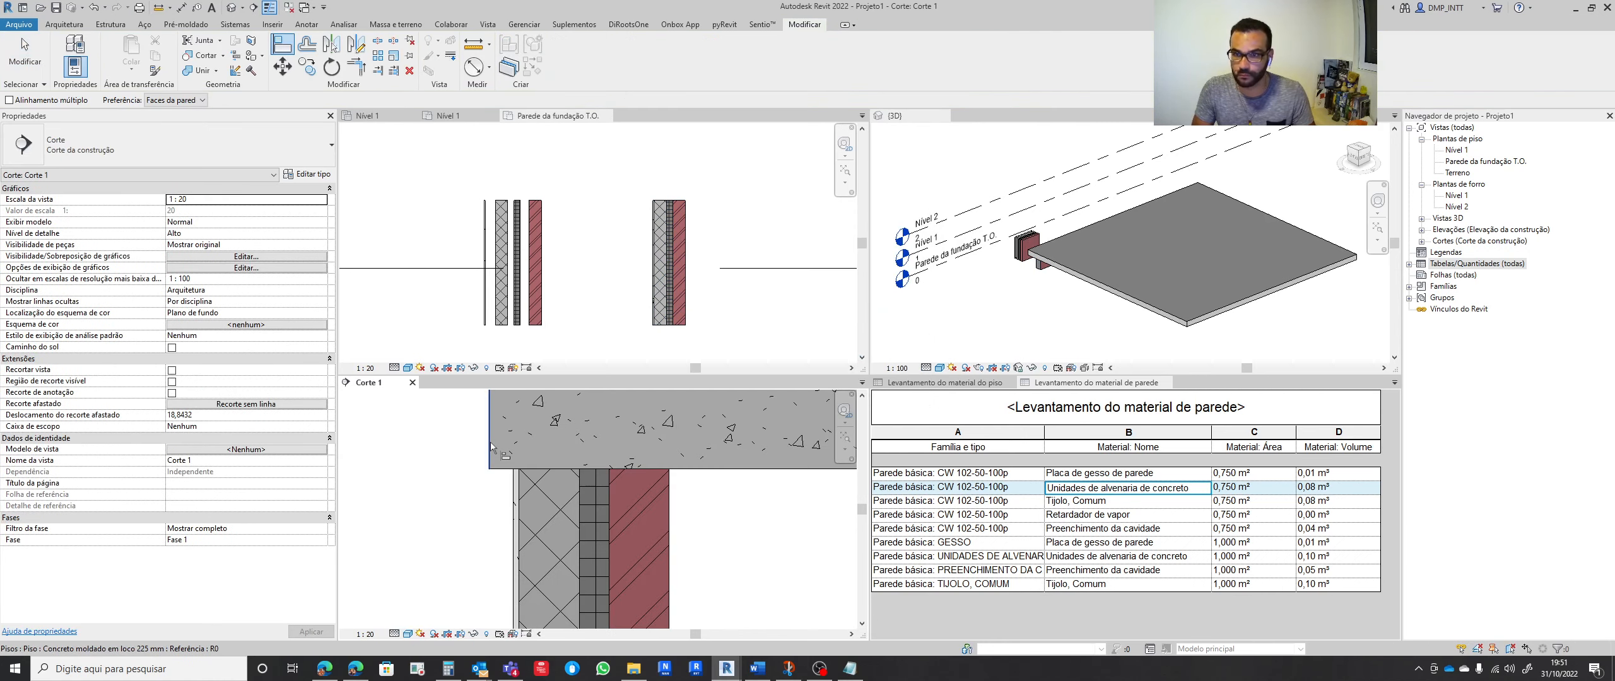
left_click(519, 487)
key("Escape")
key("Escape")
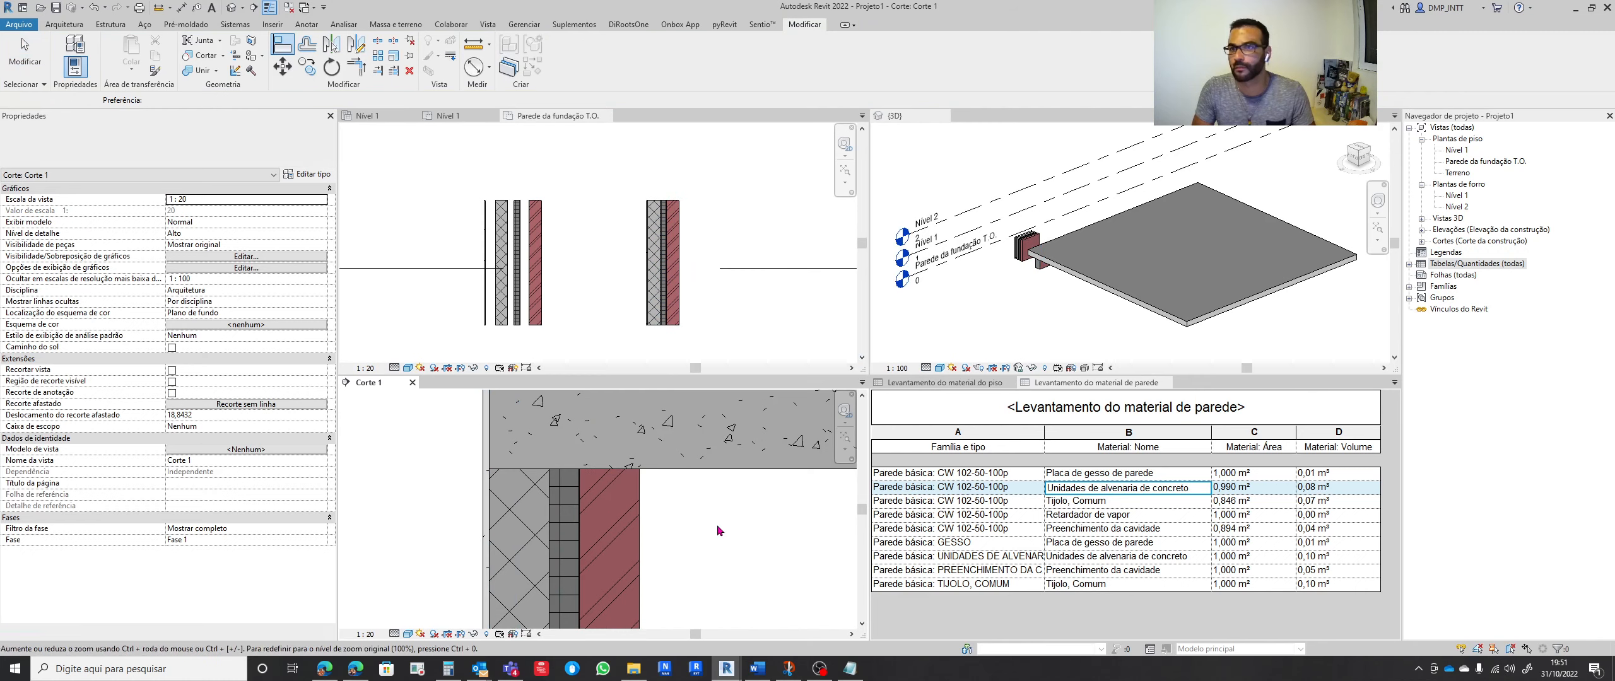
Capture a screen snip of the CW 102-50-100p rows in the wall material takeoff and move the snip window out of the way
scroll(712, 523, "down", 2)
middle_click_drag(698, 517, 619, 516)
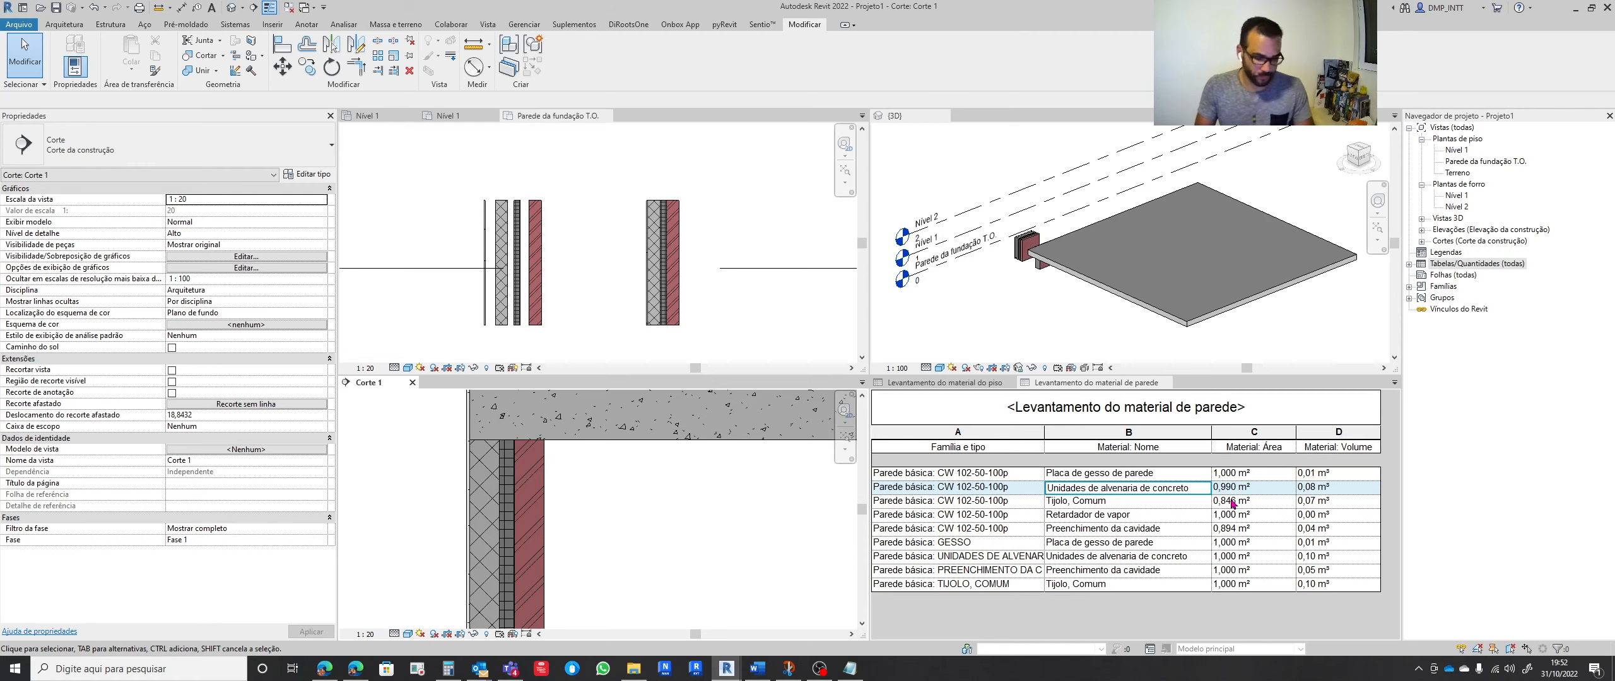
key("super+shift+s")
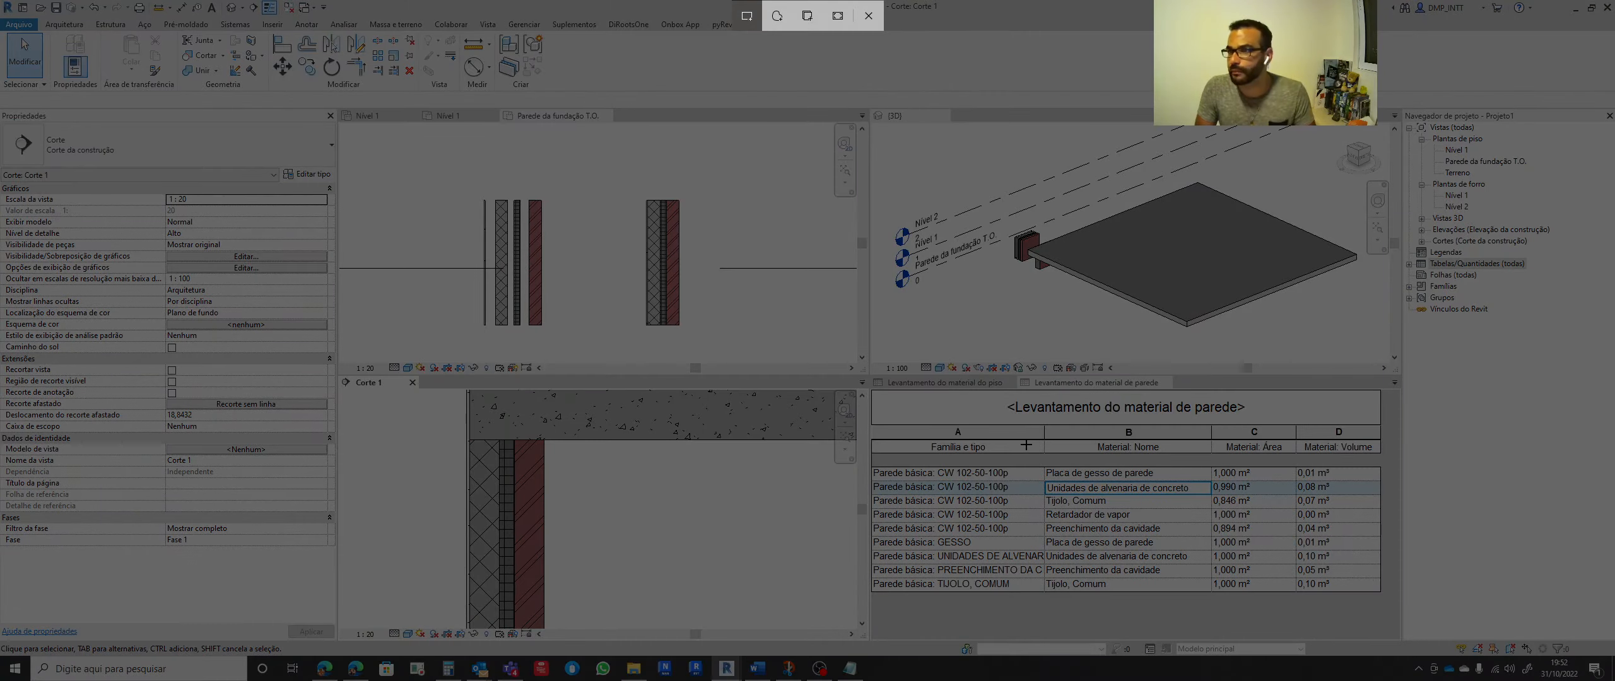
left_click_drag(867, 420, 1389, 535)
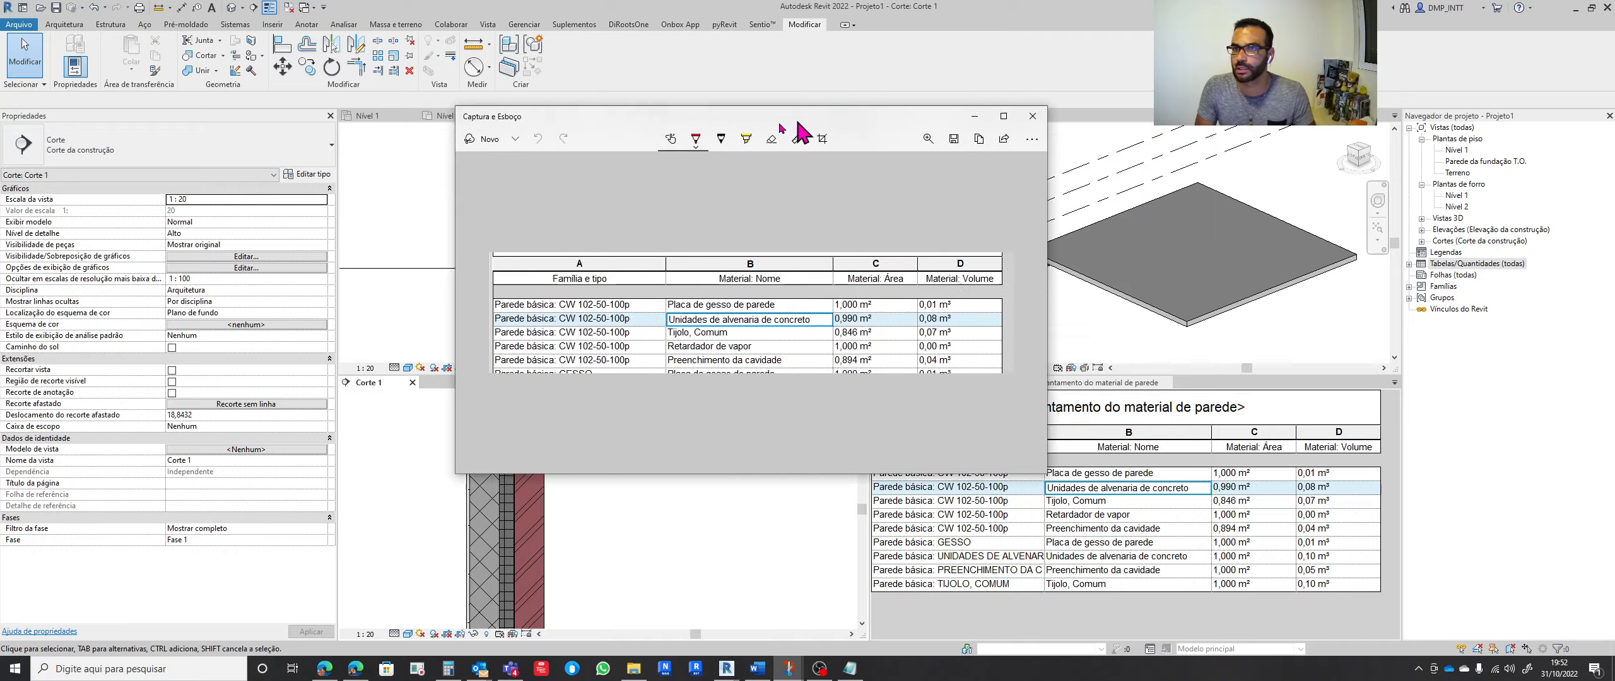
left_click_drag(779, 124, 0, 134)
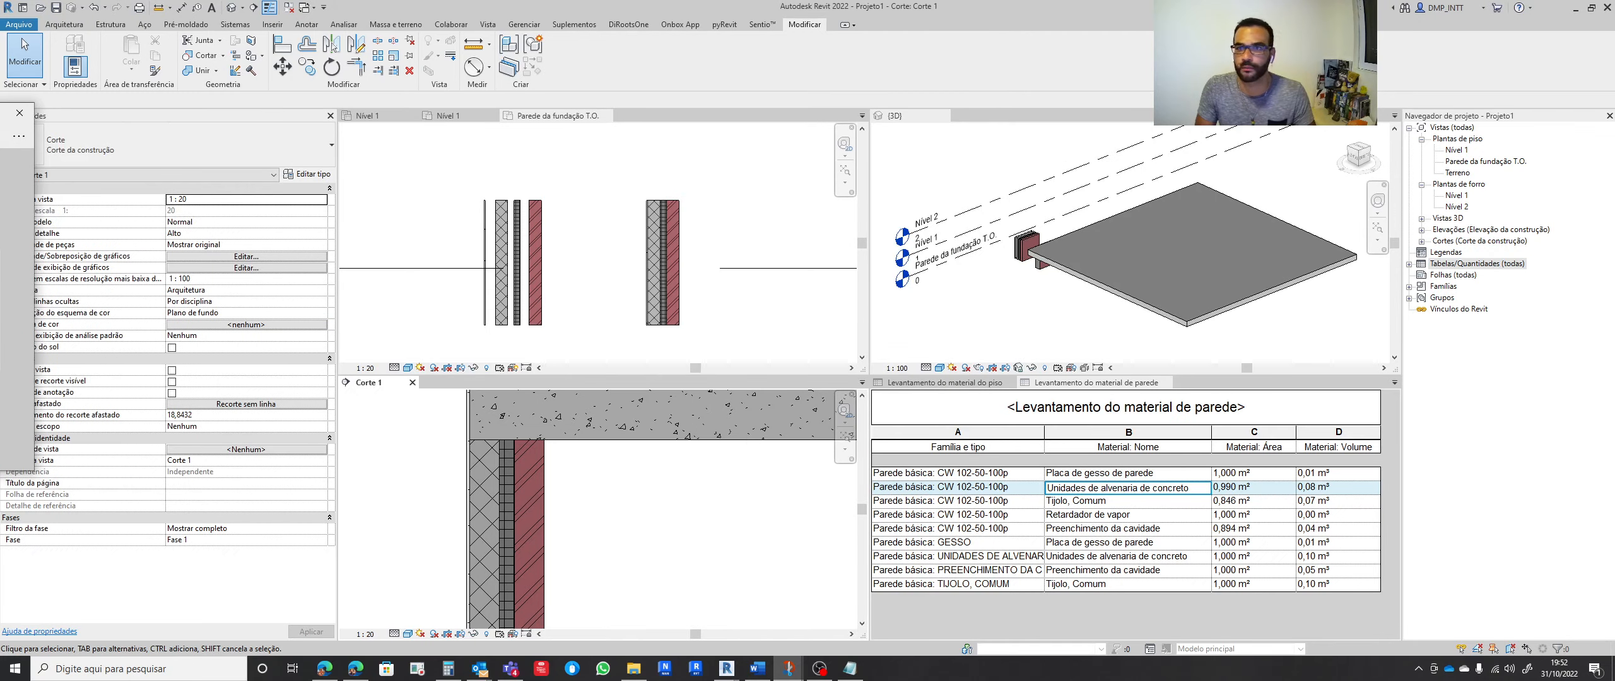
Flip the orientation of the composite wall in the Parede da fundação T.O. plan and return to the Corte 1 section
left_click(577, 190)
left_click(659, 252)
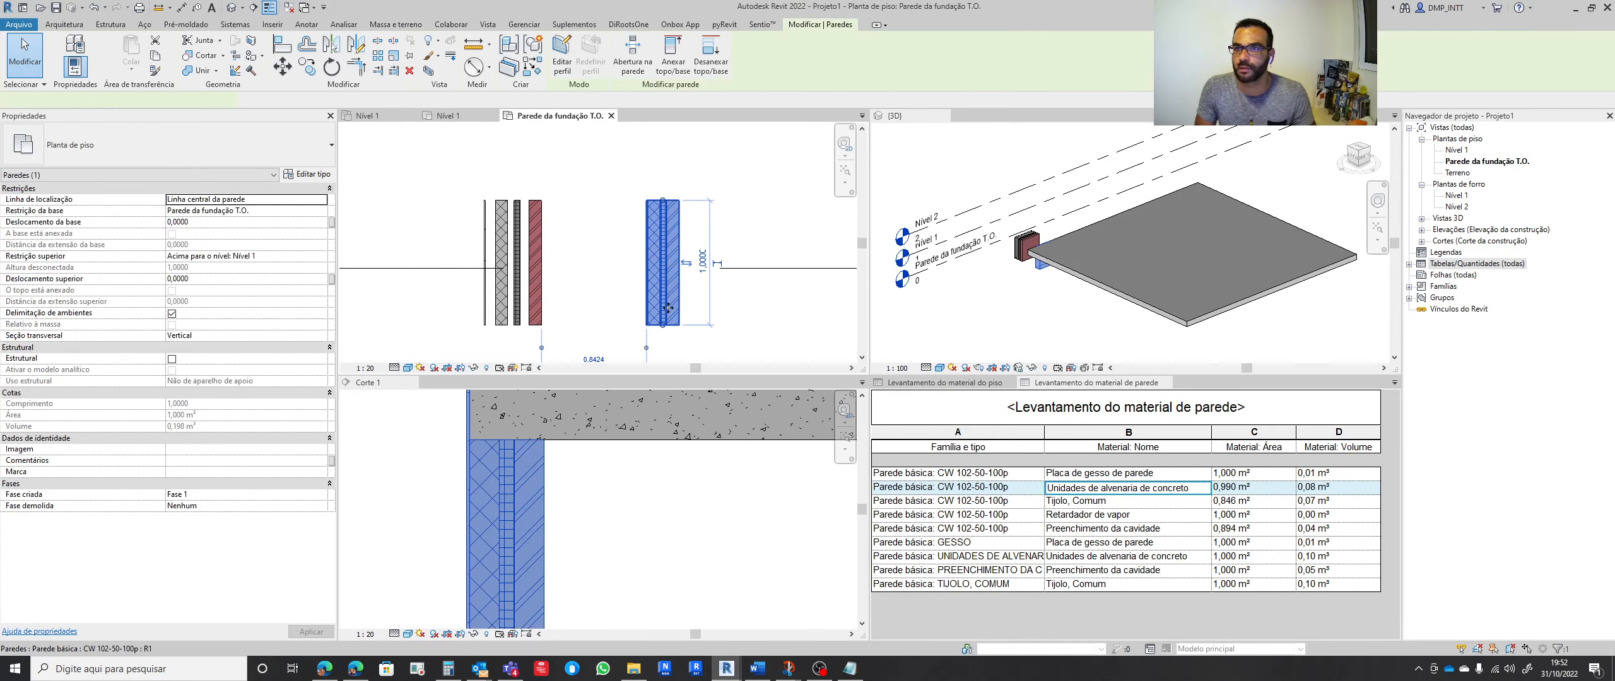
left_click(689, 267)
left_click(650, 497)
Compare the captured takeoff with the current material areas and examine the flipped wall's layers at the slab edge, then set the snip window aside
left_click_drag(0, 145, 1180, 59)
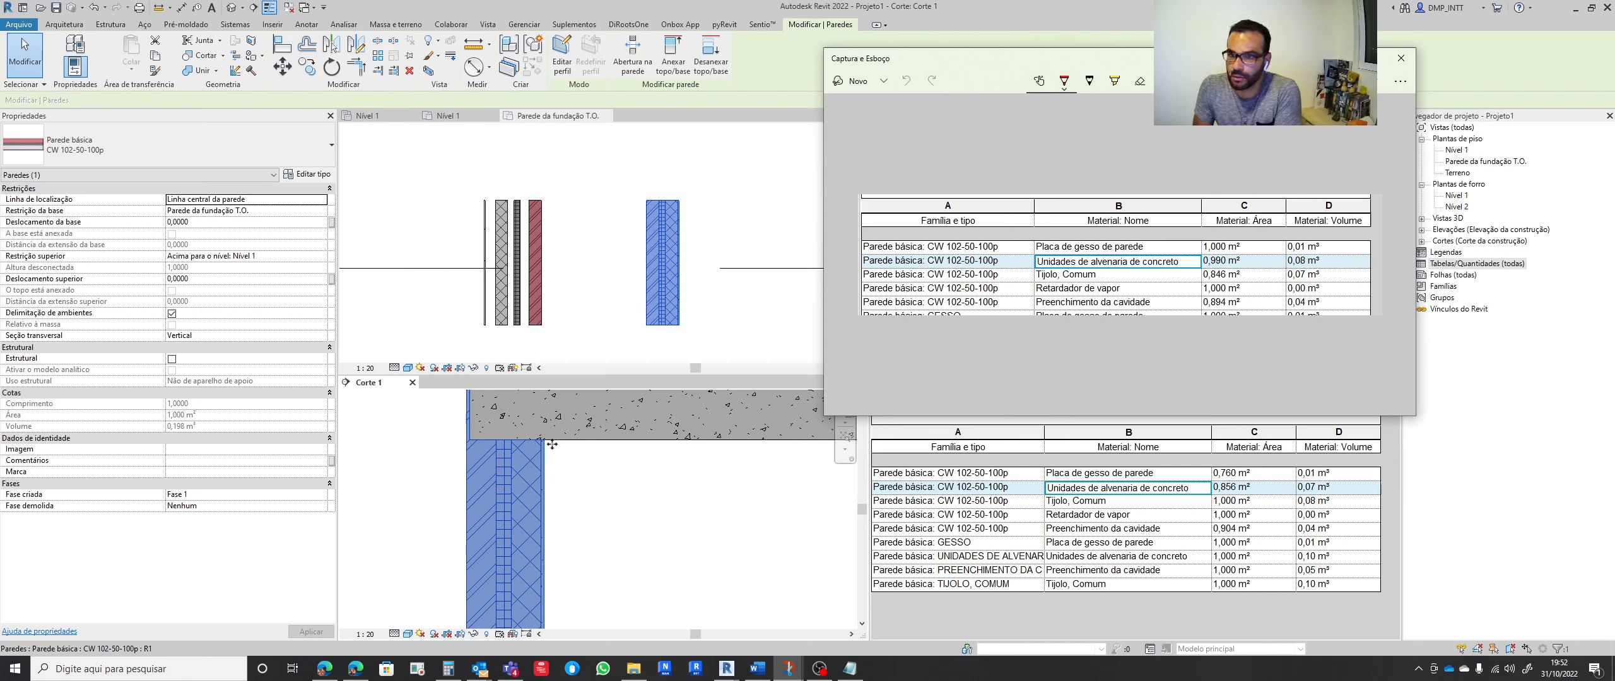
scroll(547, 446, "up", 3)
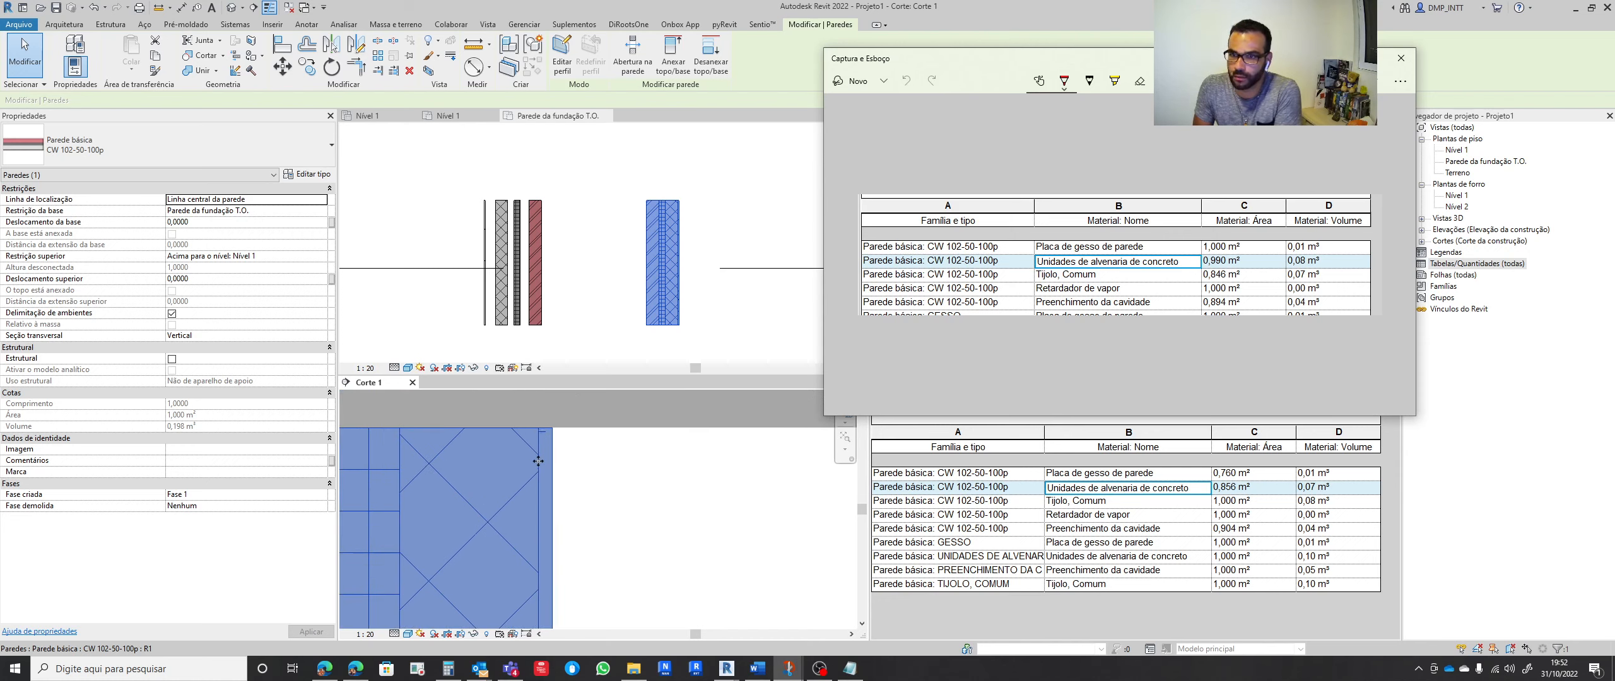
scroll(538, 461, "down", 4)
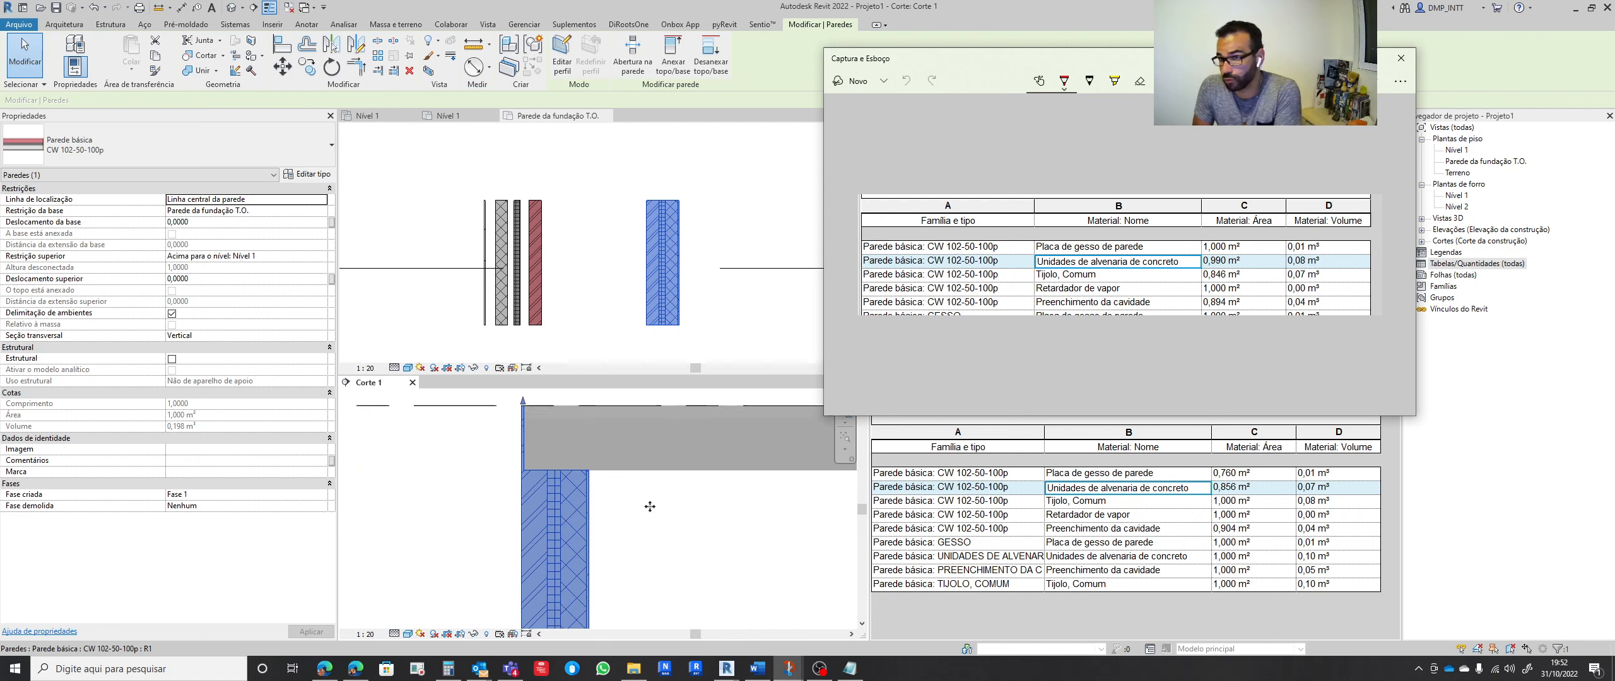
scroll(650, 506, "down", 1)
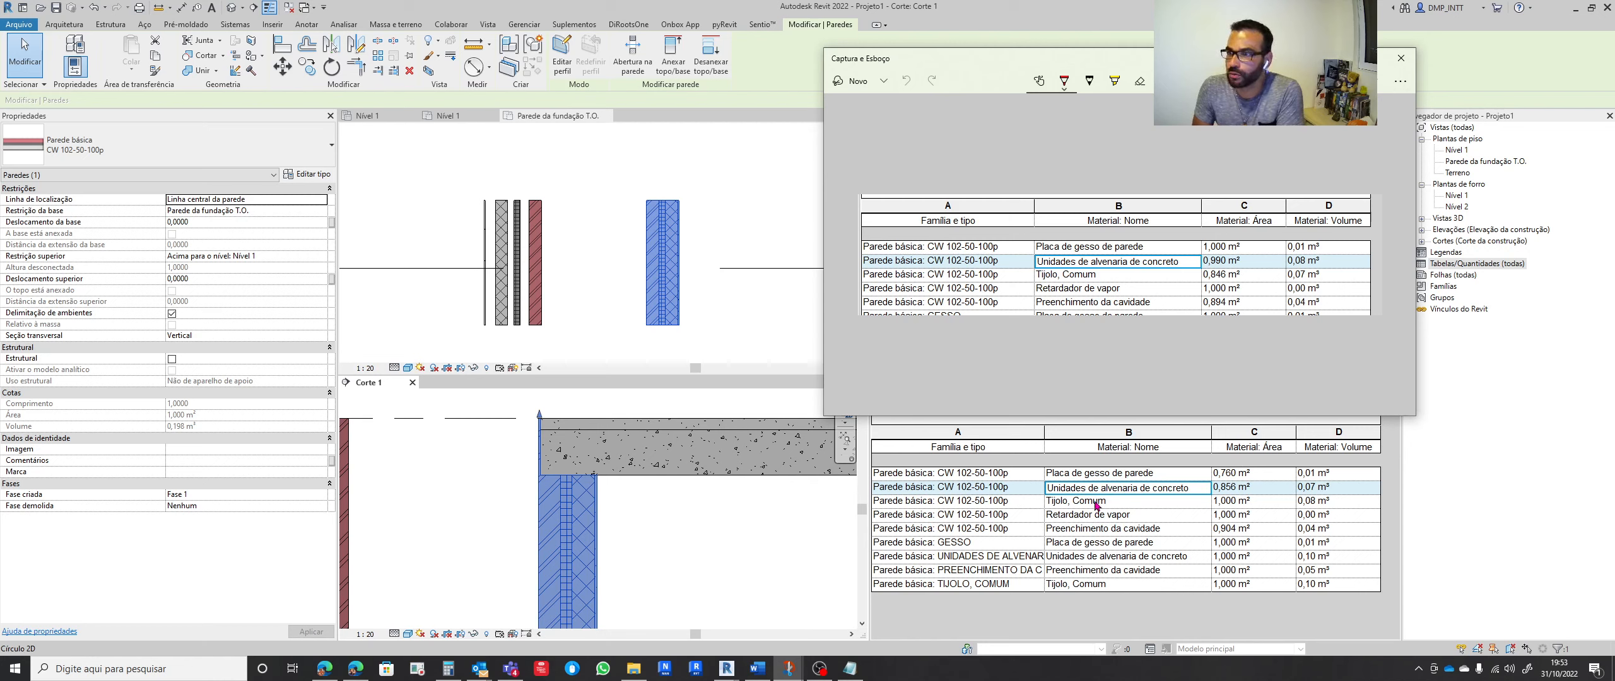
scroll(554, 530, "up", 5)
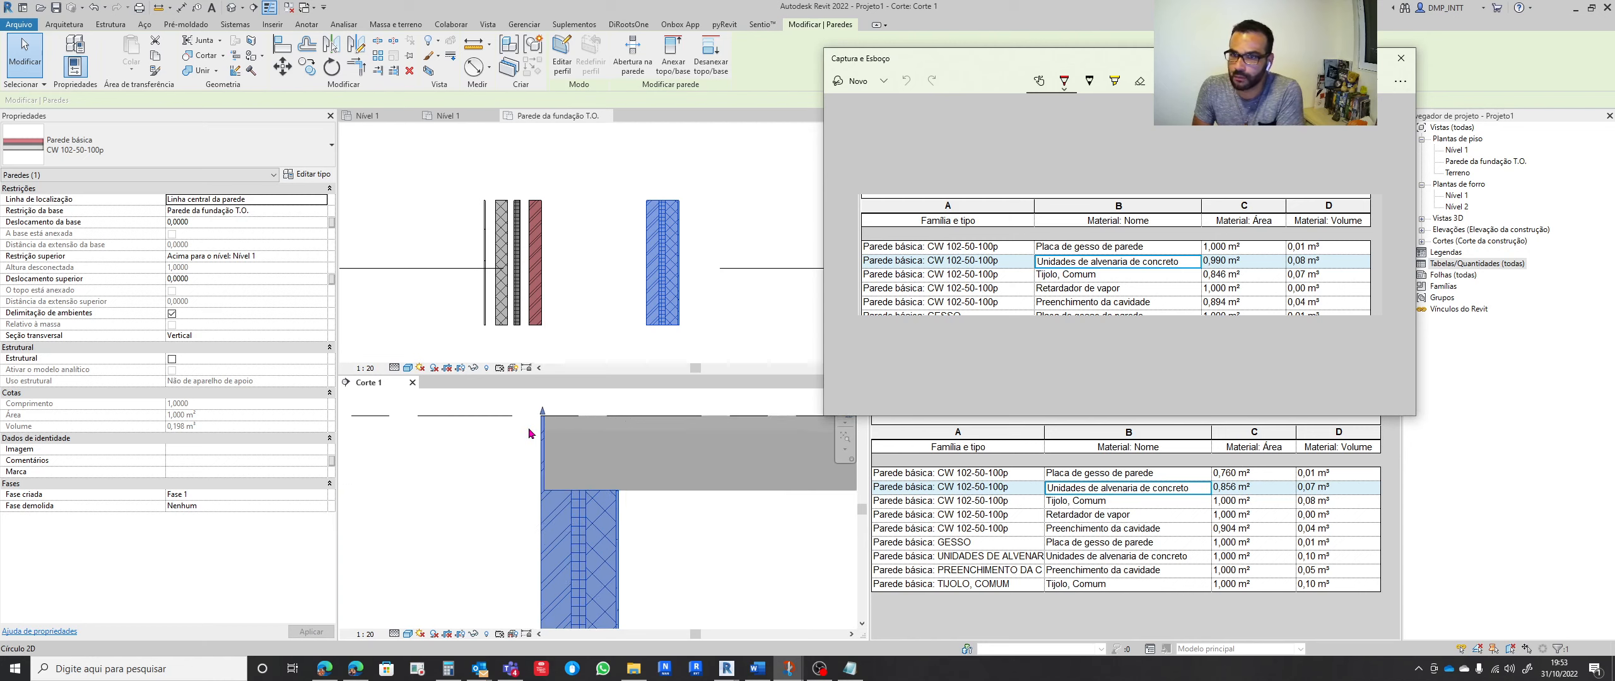
scroll(555, 531, "up", 1)
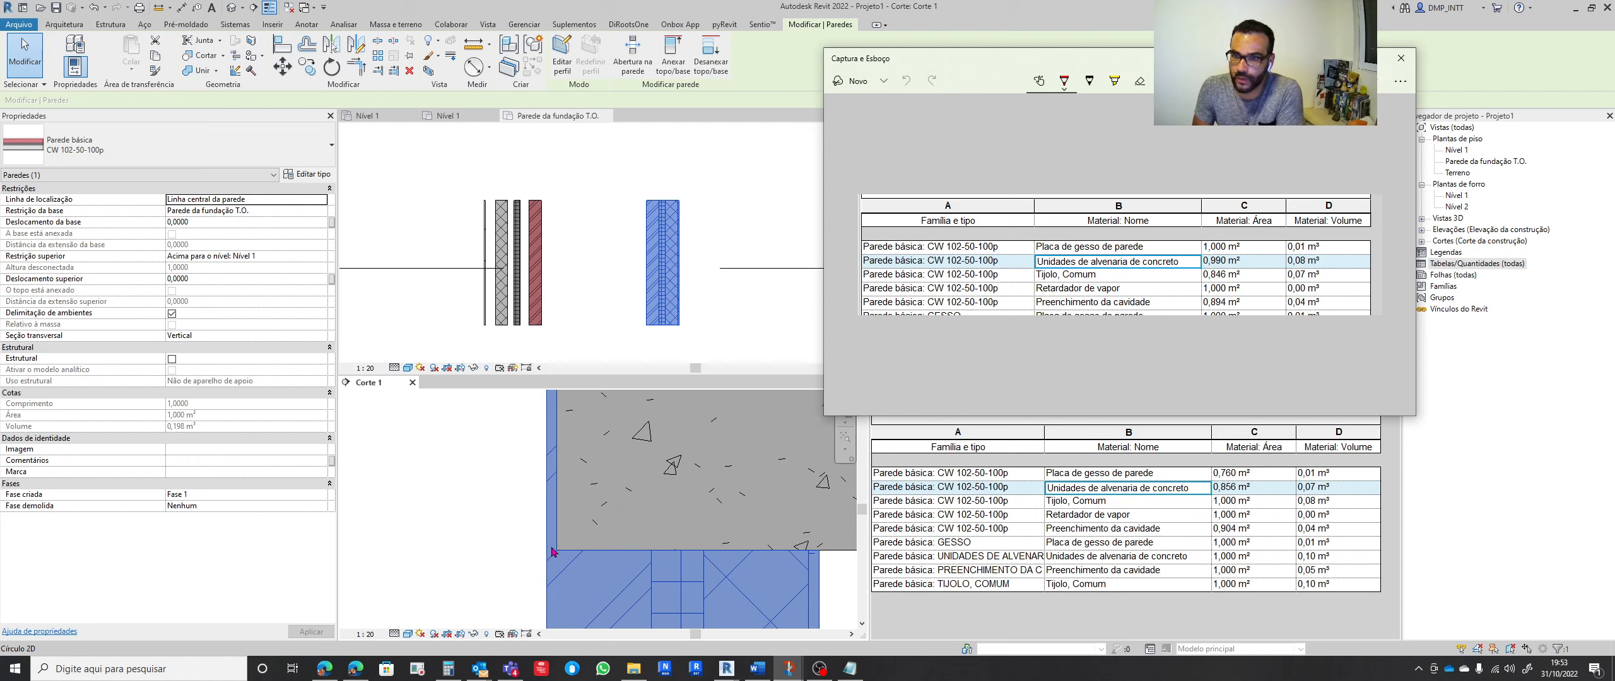
scroll(554, 551, "down", 4)
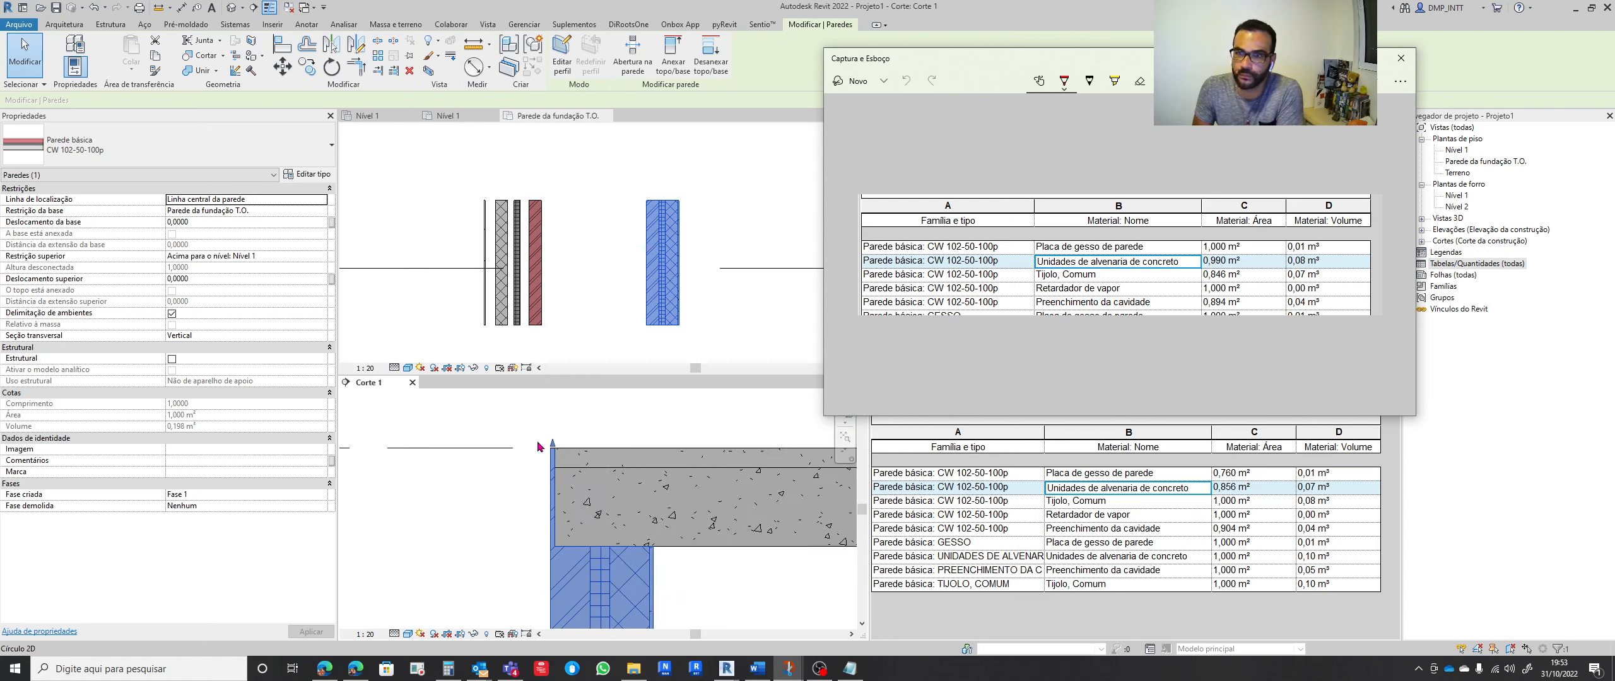
scroll(517, 453, "down", 3)
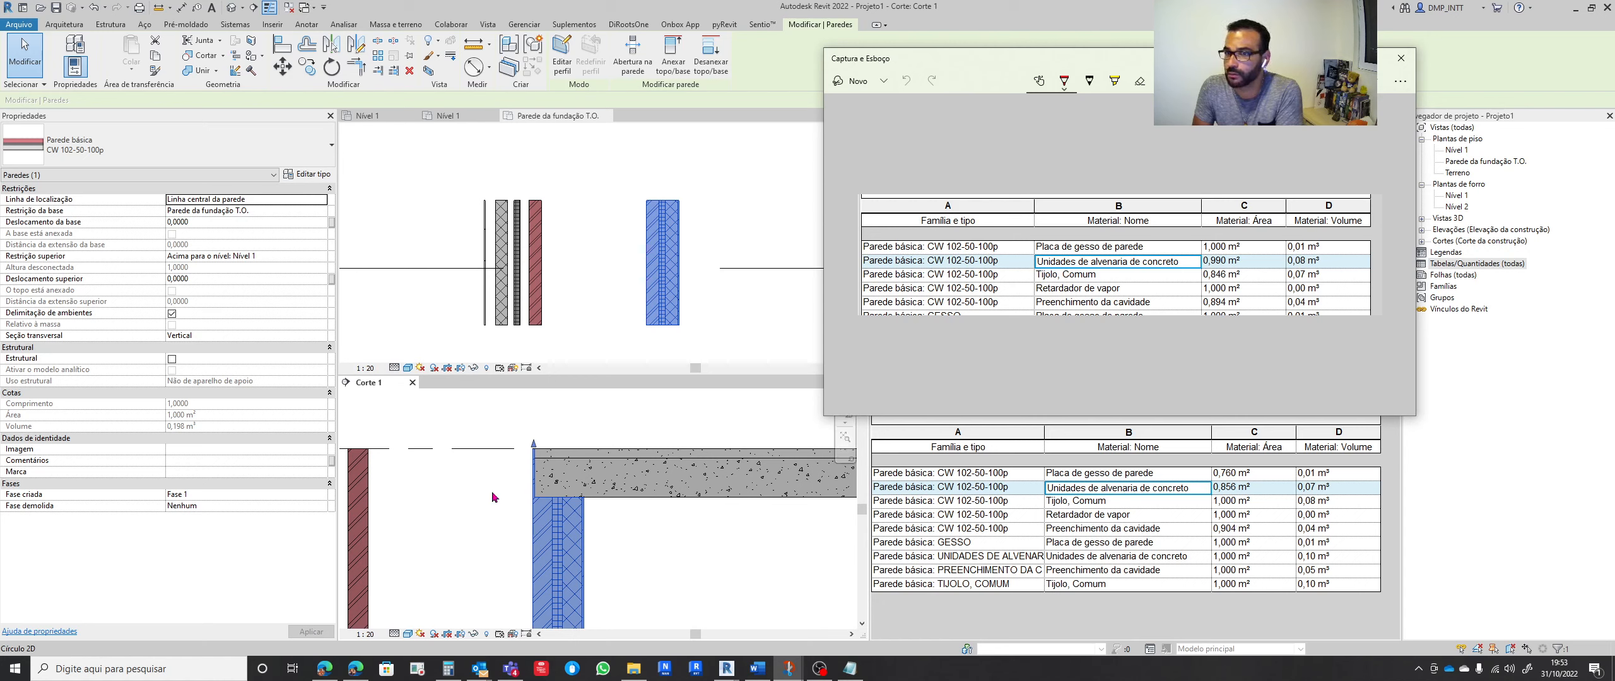
scroll(563, 435, "up", 6)
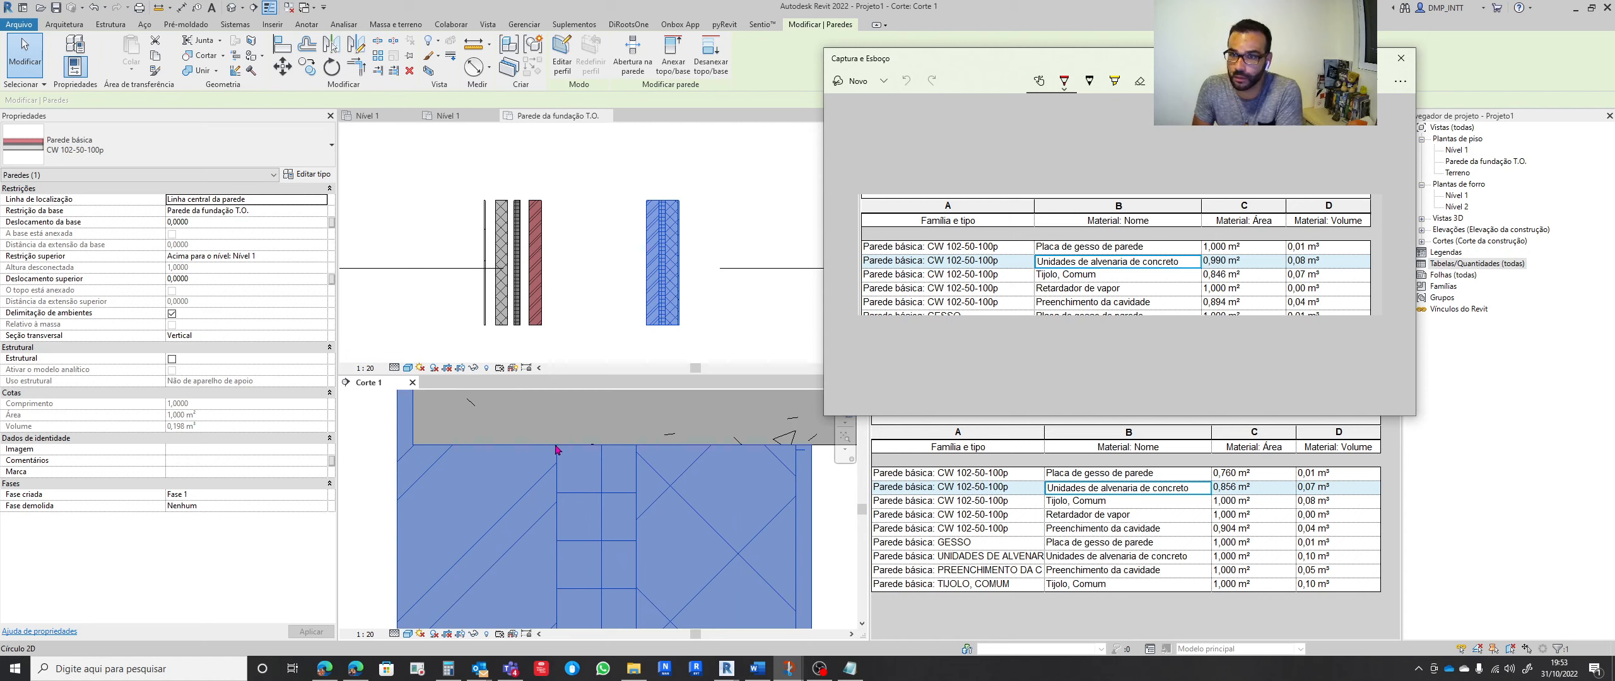
scroll(642, 485, "down", 4)
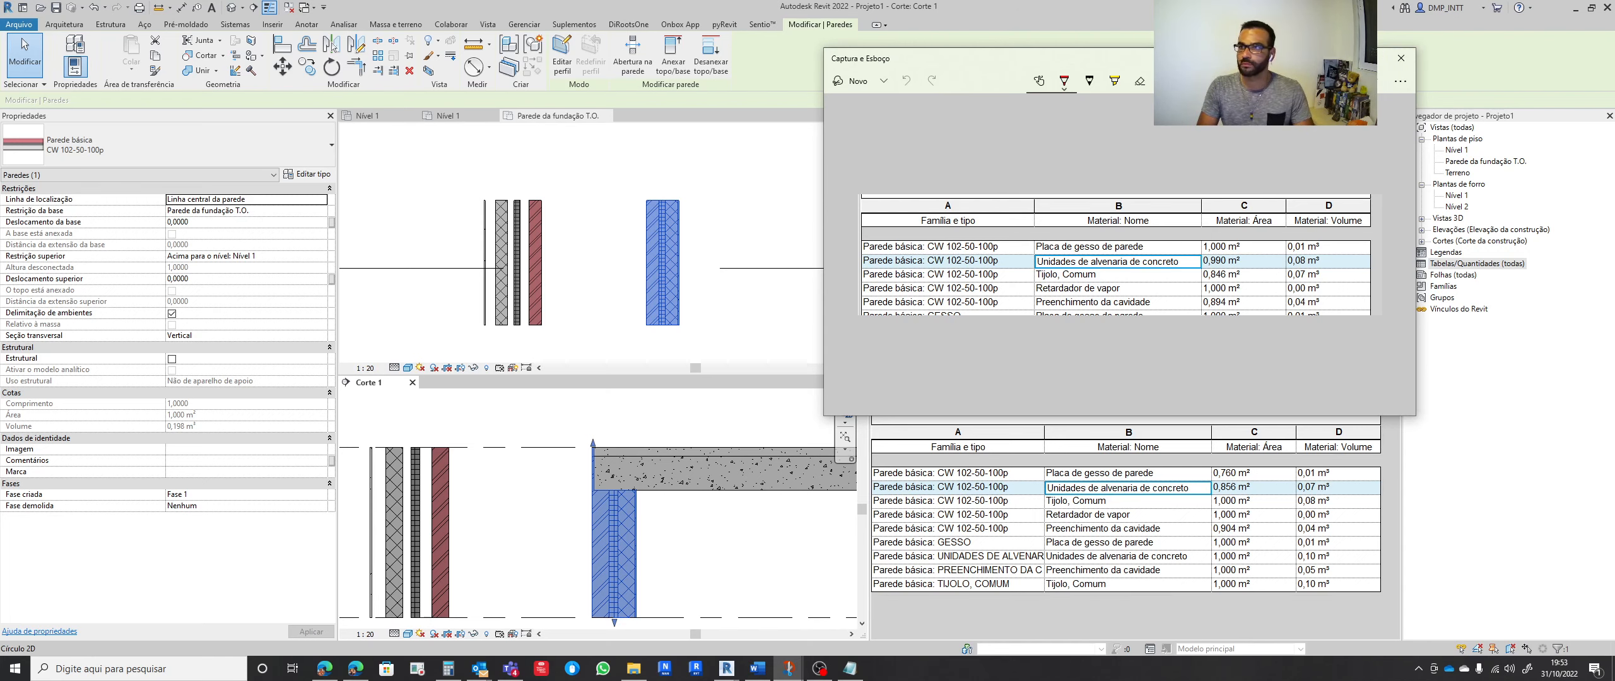
left_click_drag(1247, 63, 0, 227)
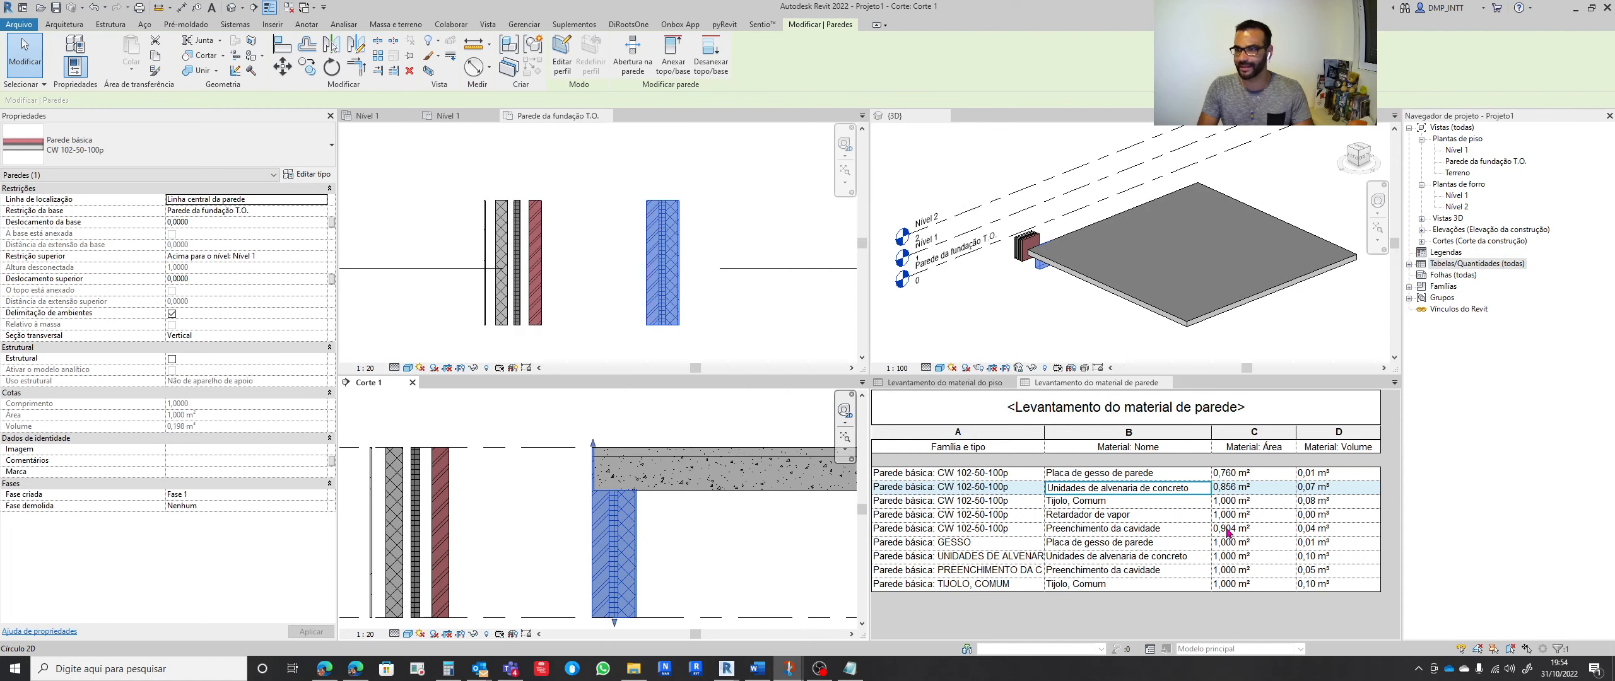
Nudge the flipped composite wall inward in the Corte 1 section so that all its layers sit beneath the slab
left_click(1022, 303)
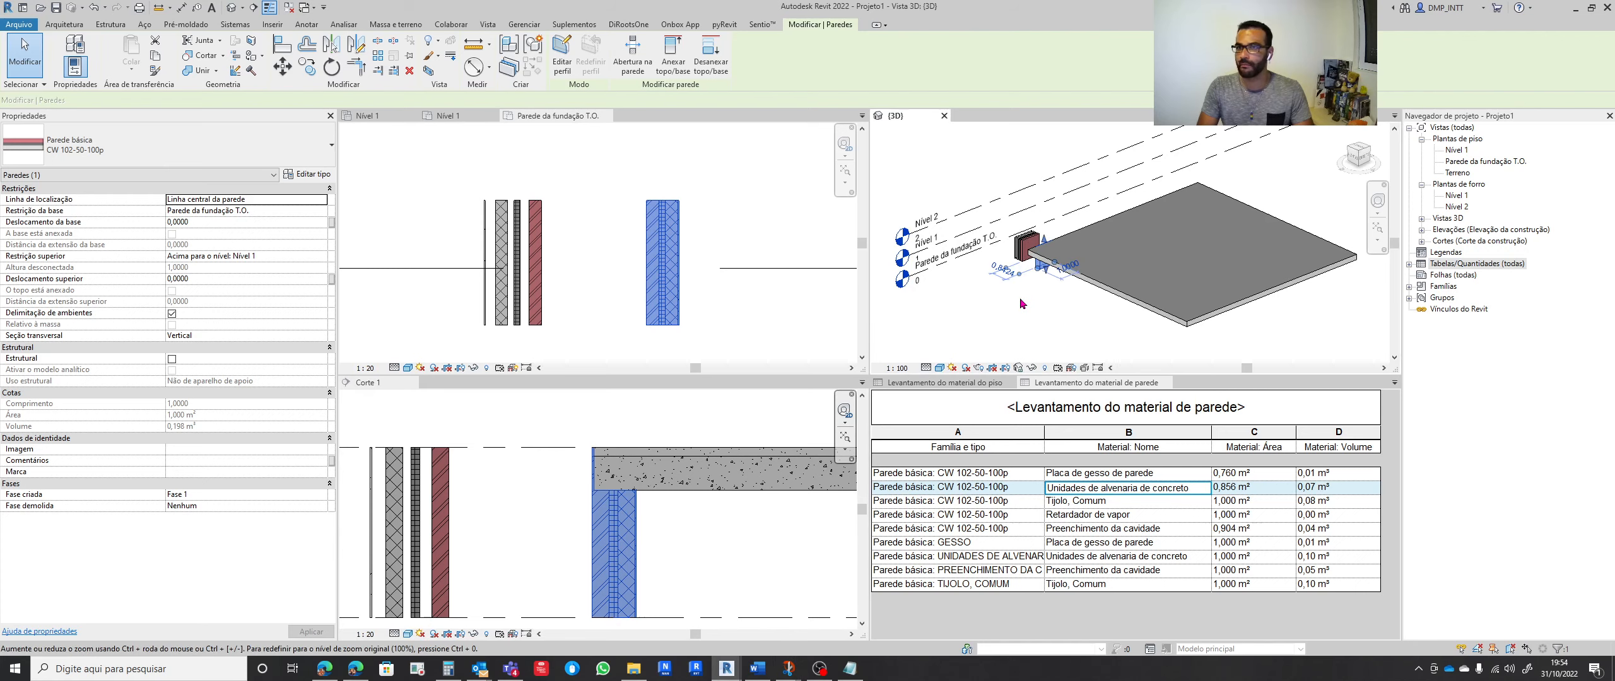
left_click(1028, 304)
middle_click_drag(1032, 304, 1047, 291, "shift")
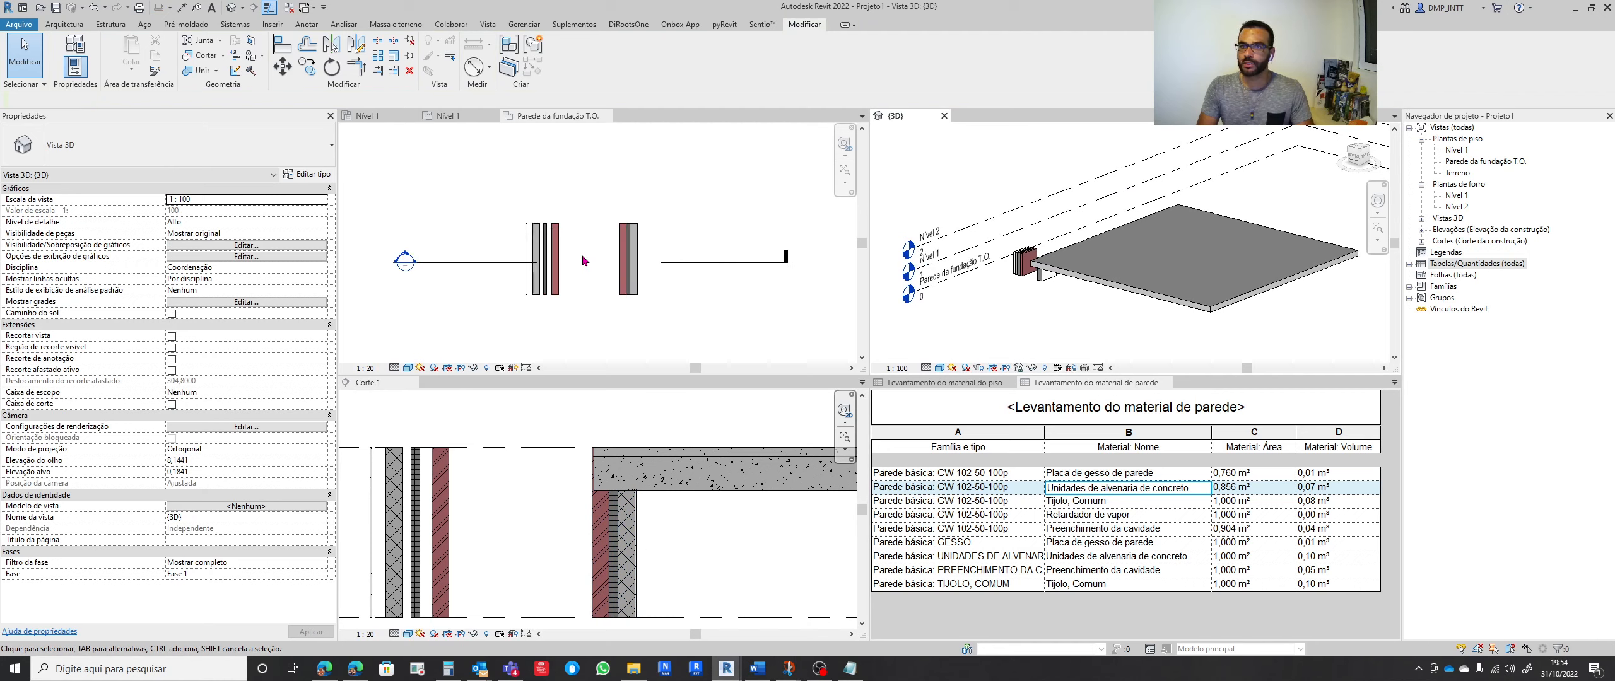
left_click(498, 500)
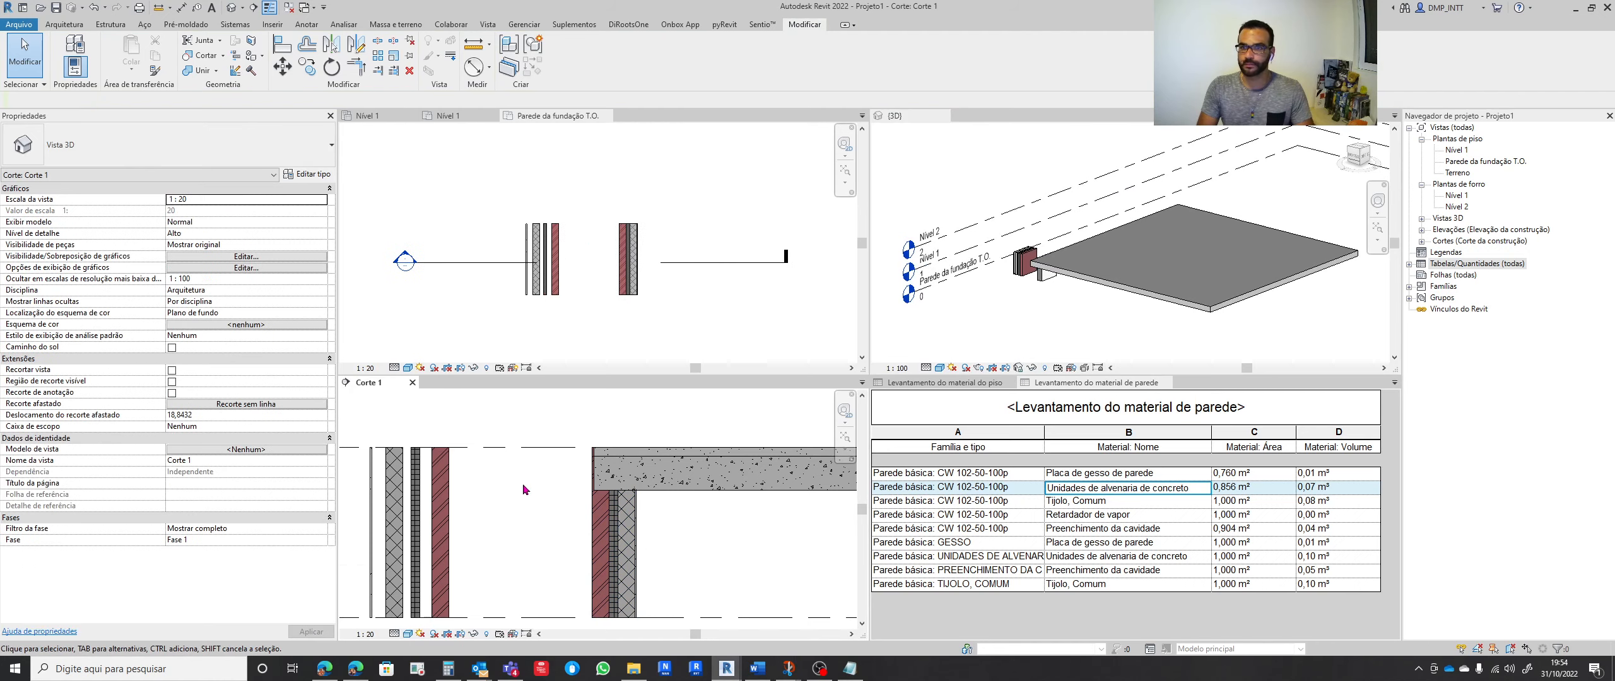
left_click(595, 530)
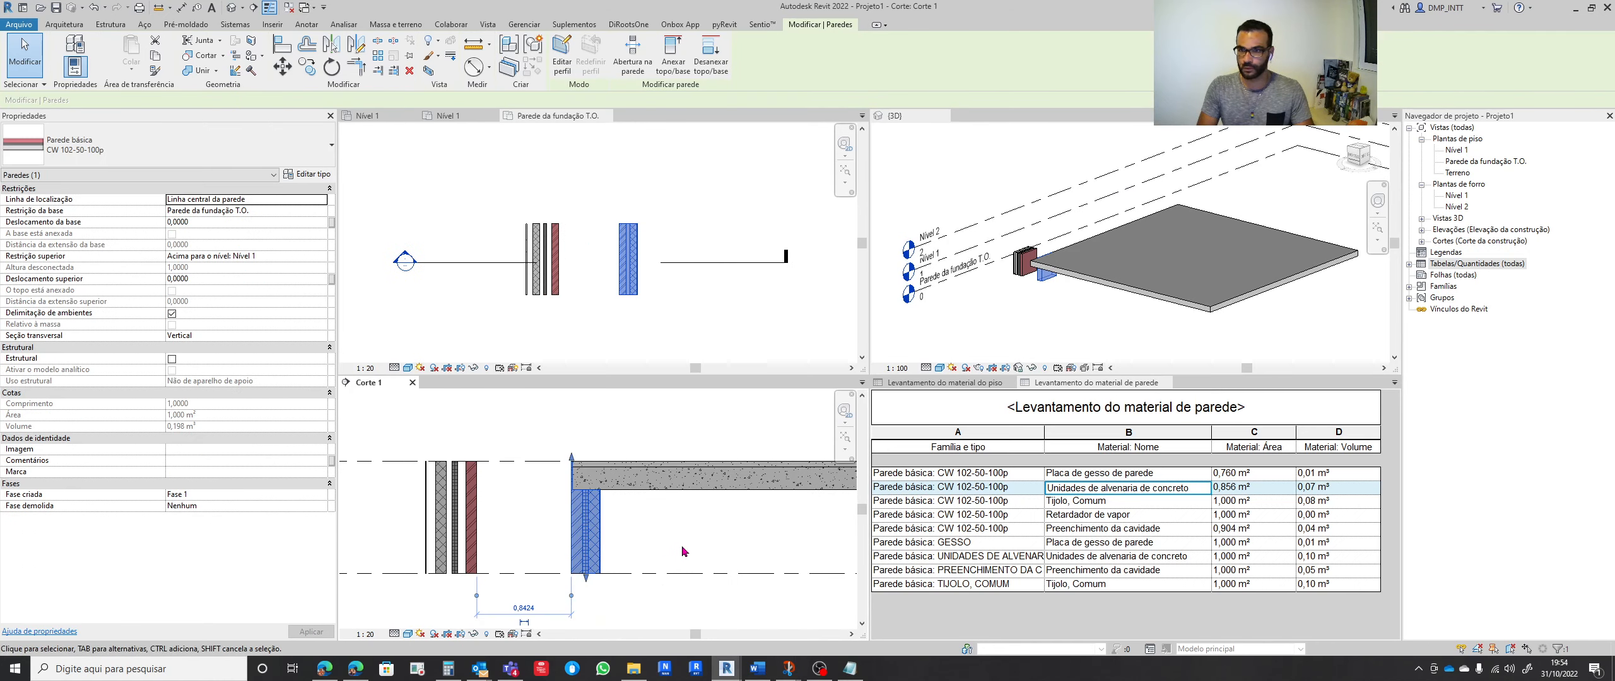
key("Right")
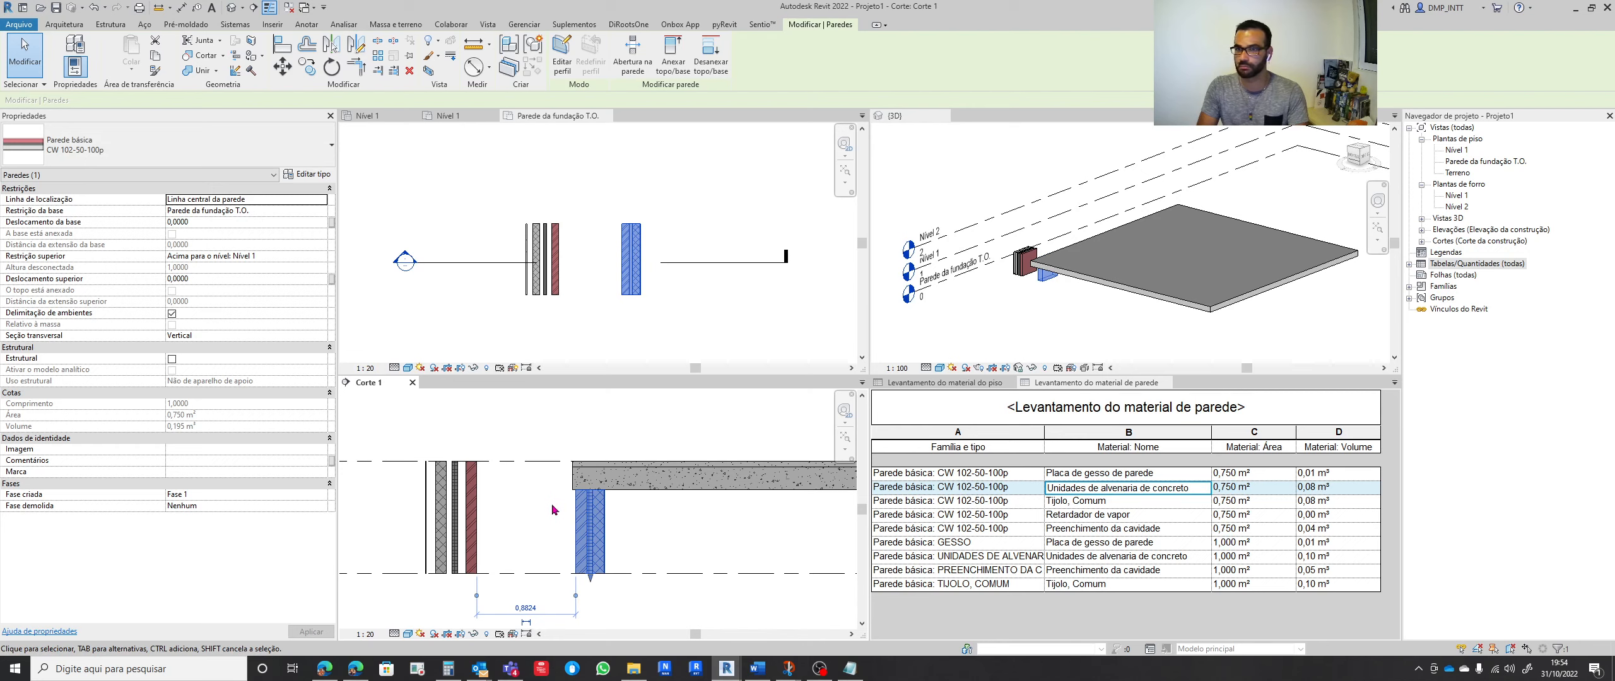
Examine the composite wall's joint under the slab and the separate GESSO wall in the Corte 1 section
scroll(552, 509, "up", 5)
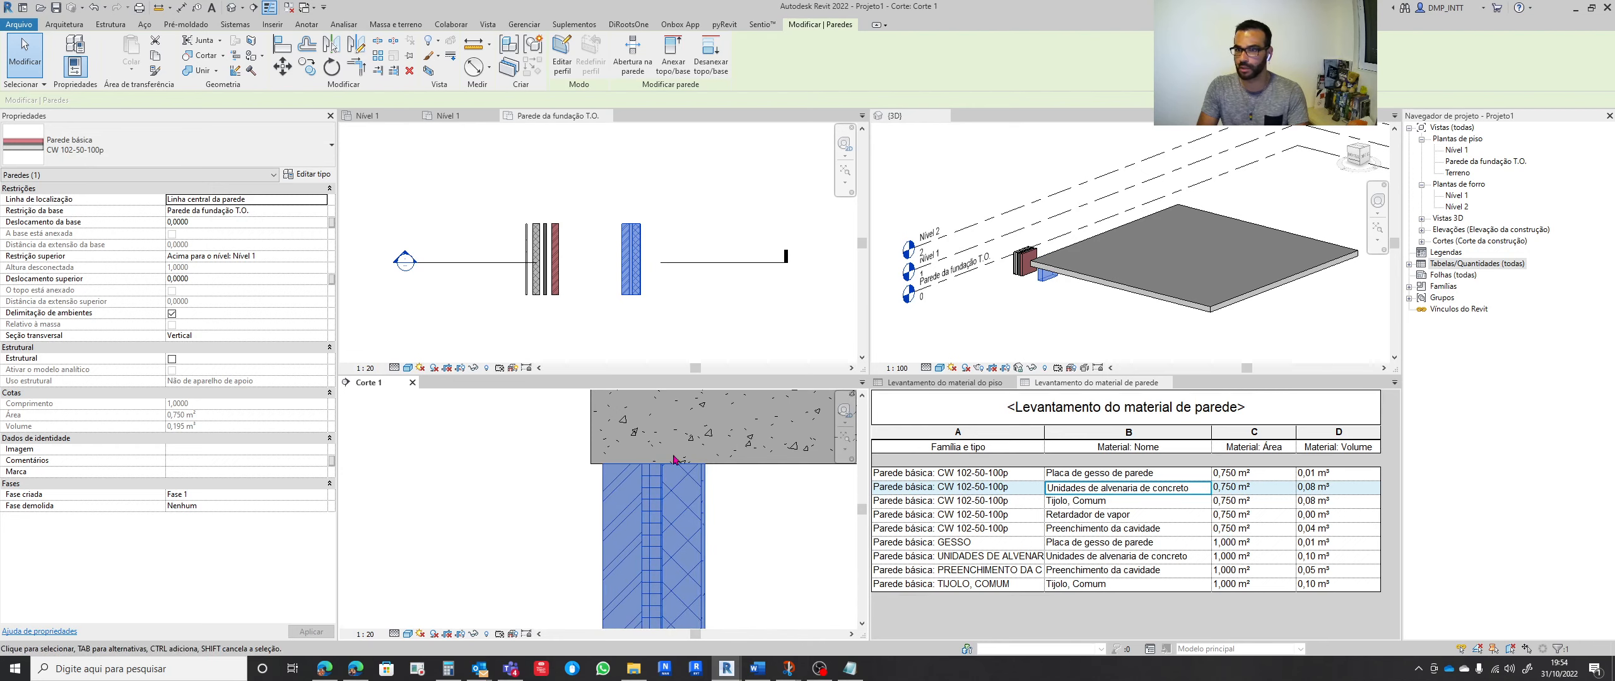
scroll(732, 479, "down", 3)
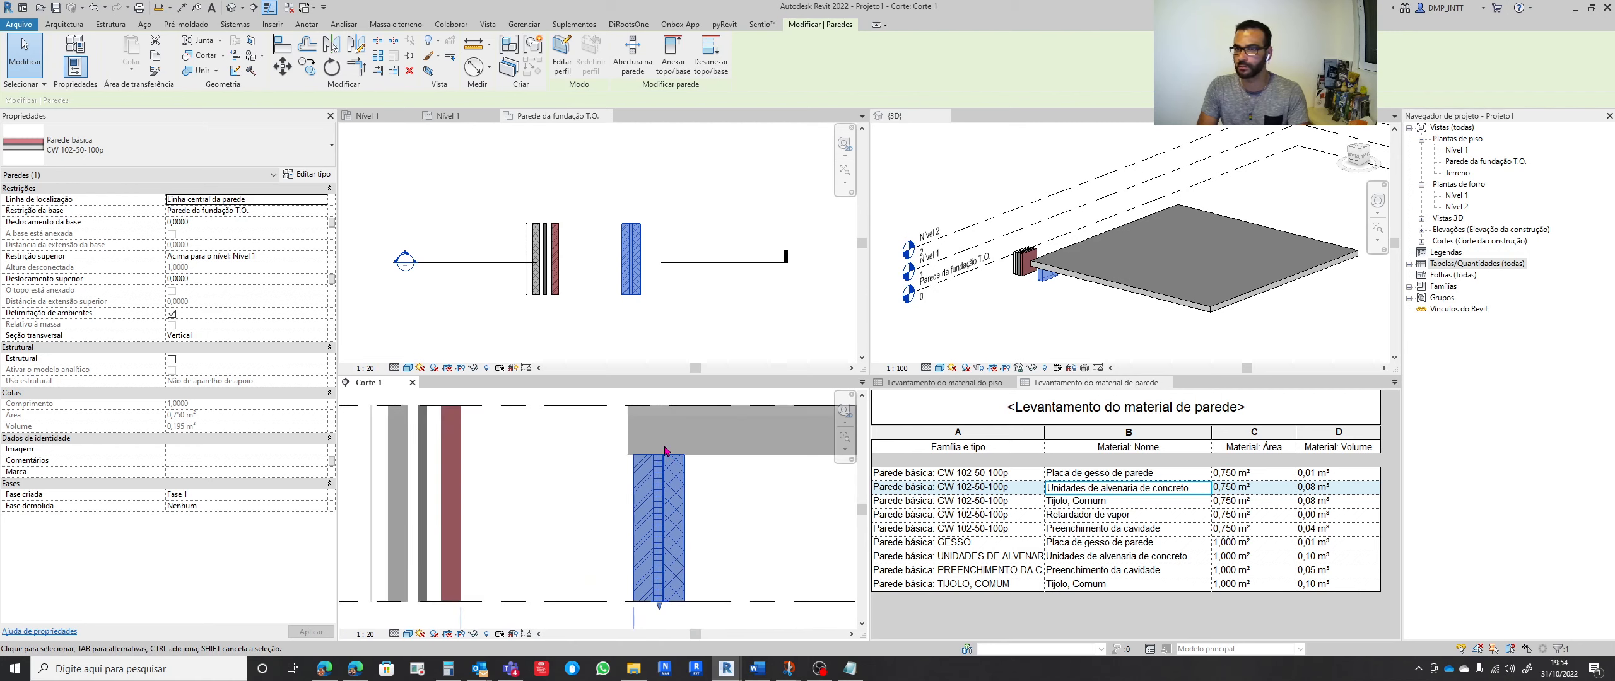
scroll(744, 524, "down", 1)
left_click(744, 524)
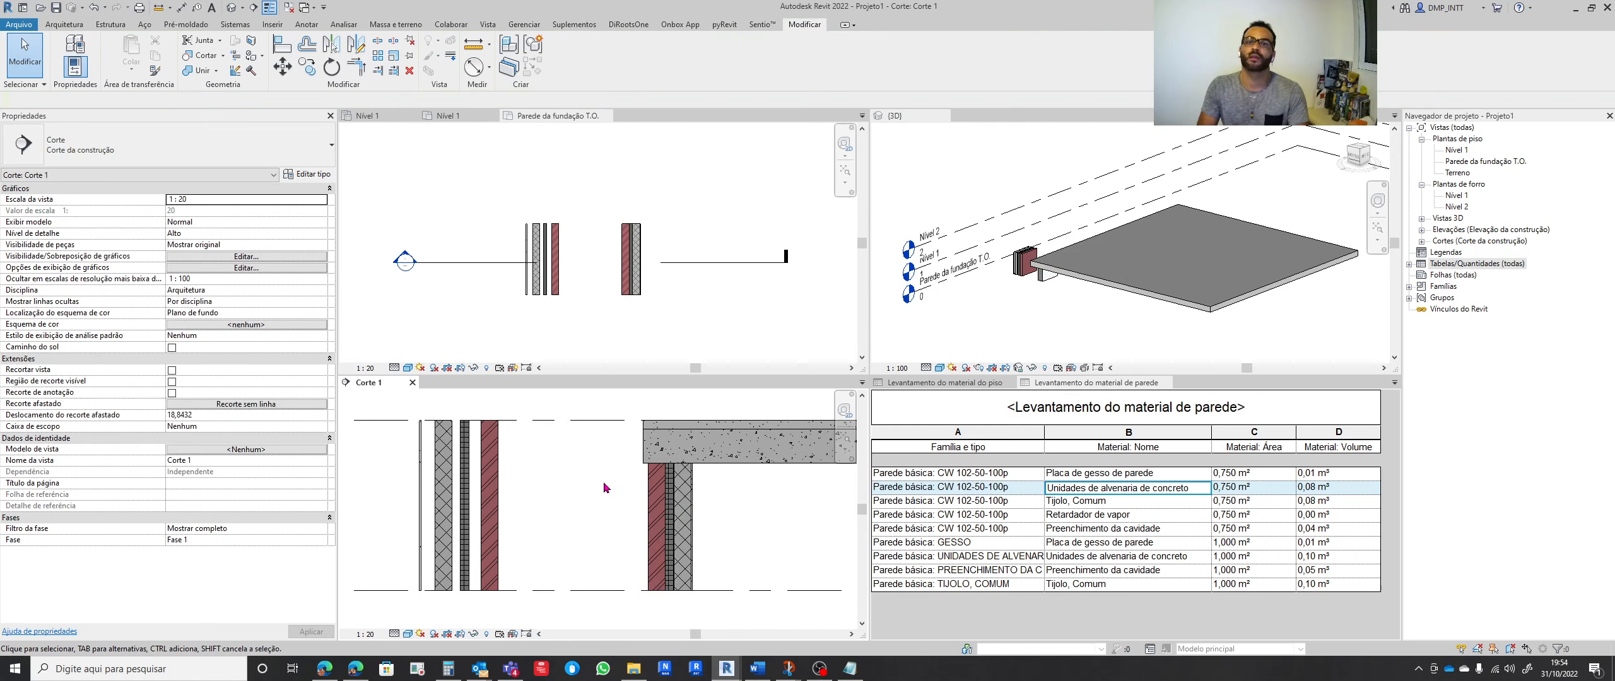
scroll(425, 482, "down", 1)
left_click(435, 486)
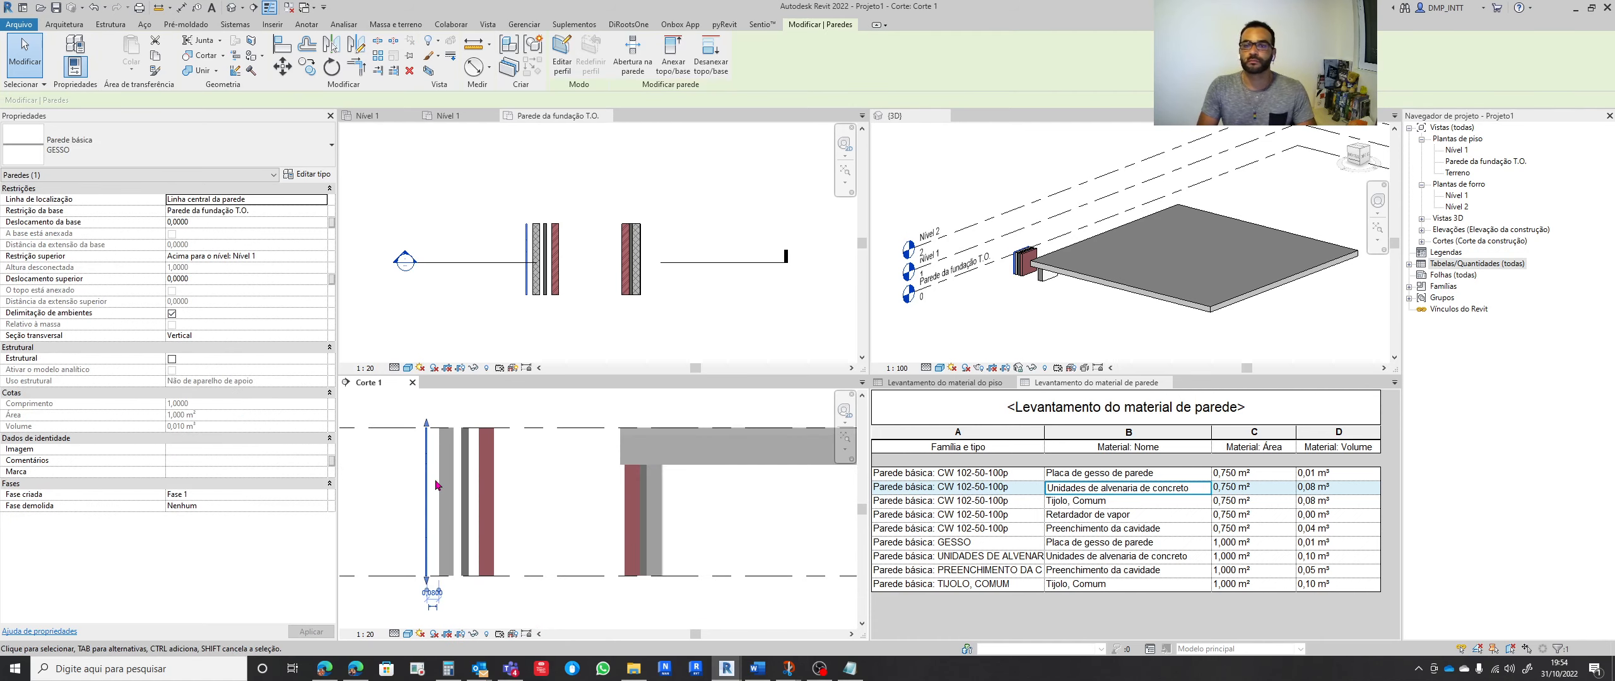
key("Escape")
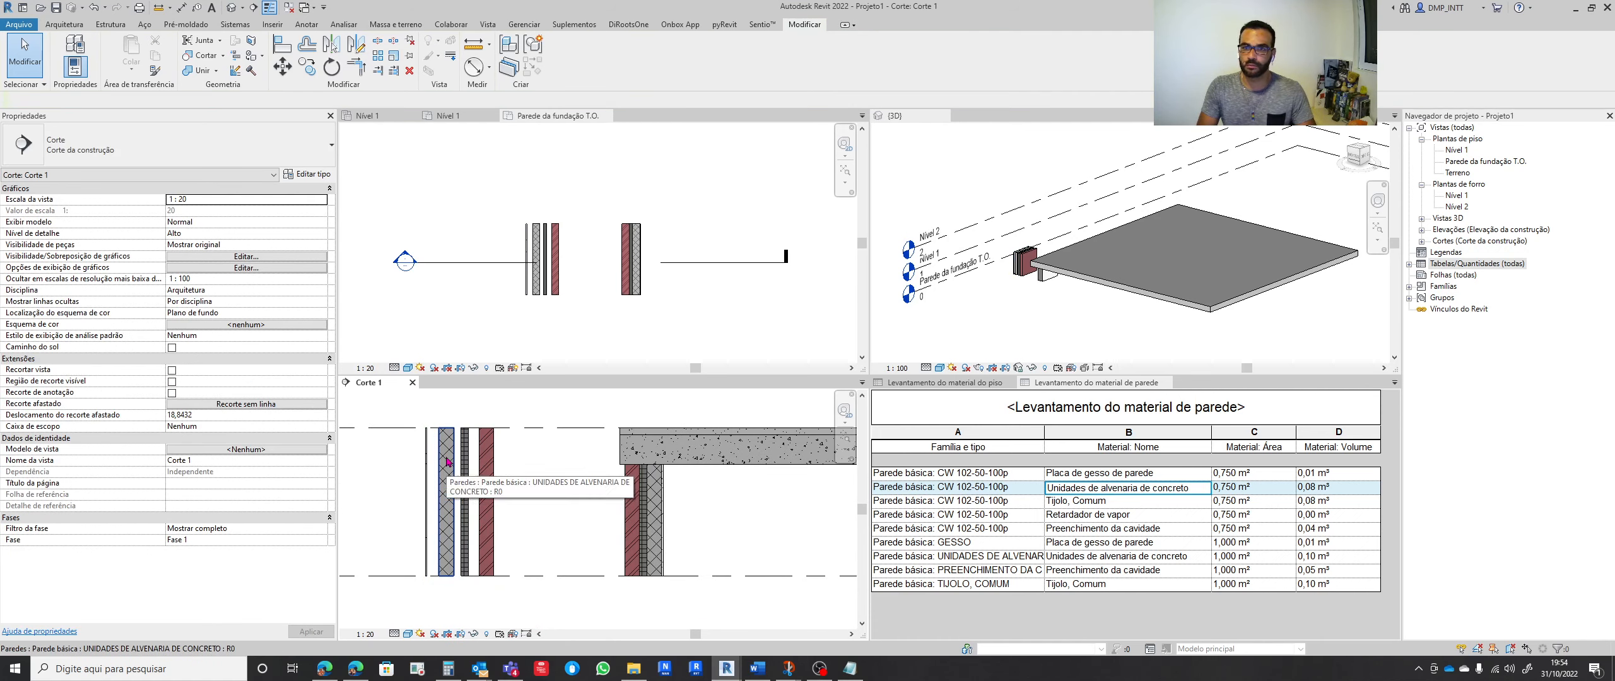
scroll(447, 462, "up", 1)
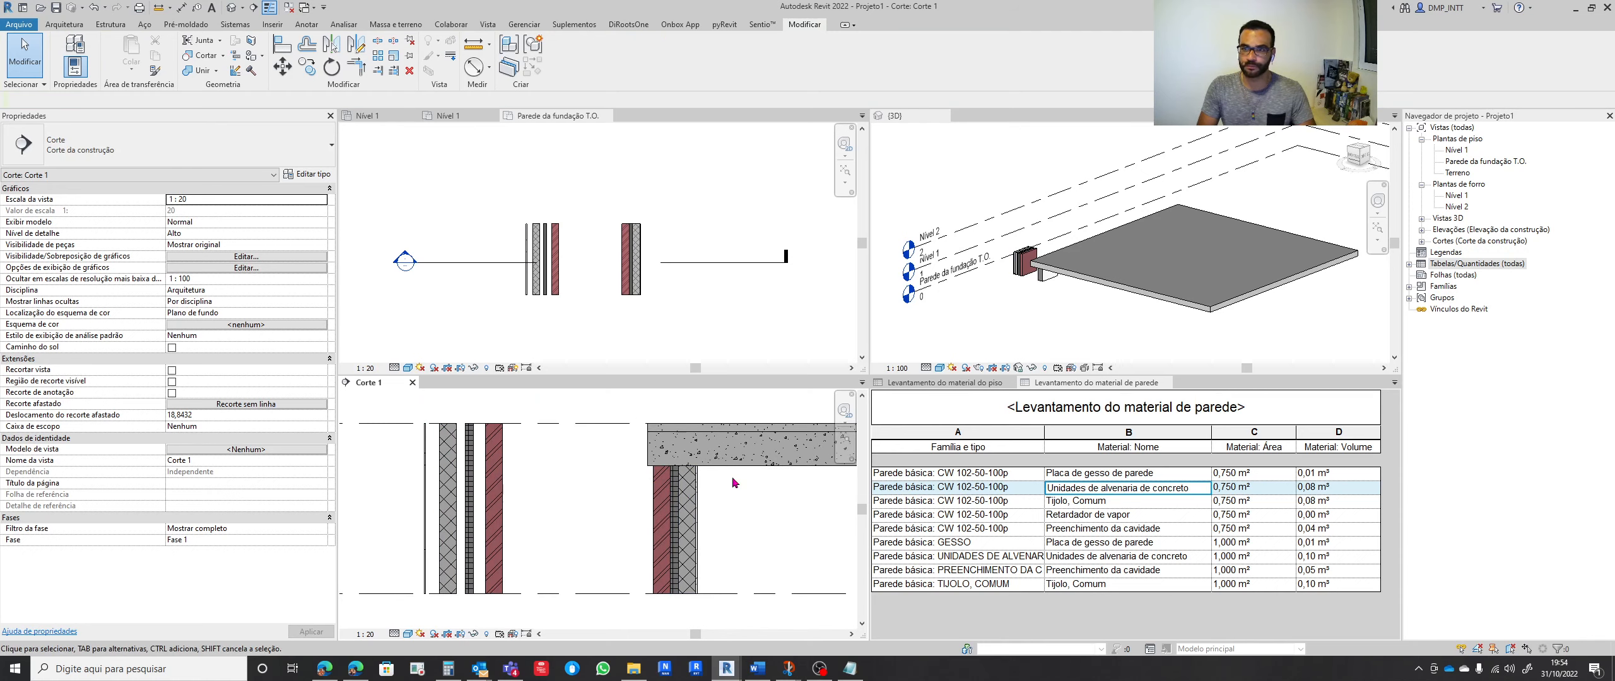
Align the concrete masonry, cavity fill and brick walls face to face from the GESSO wall in the Corte 1 section
scroll(428, 460, "up", 4)
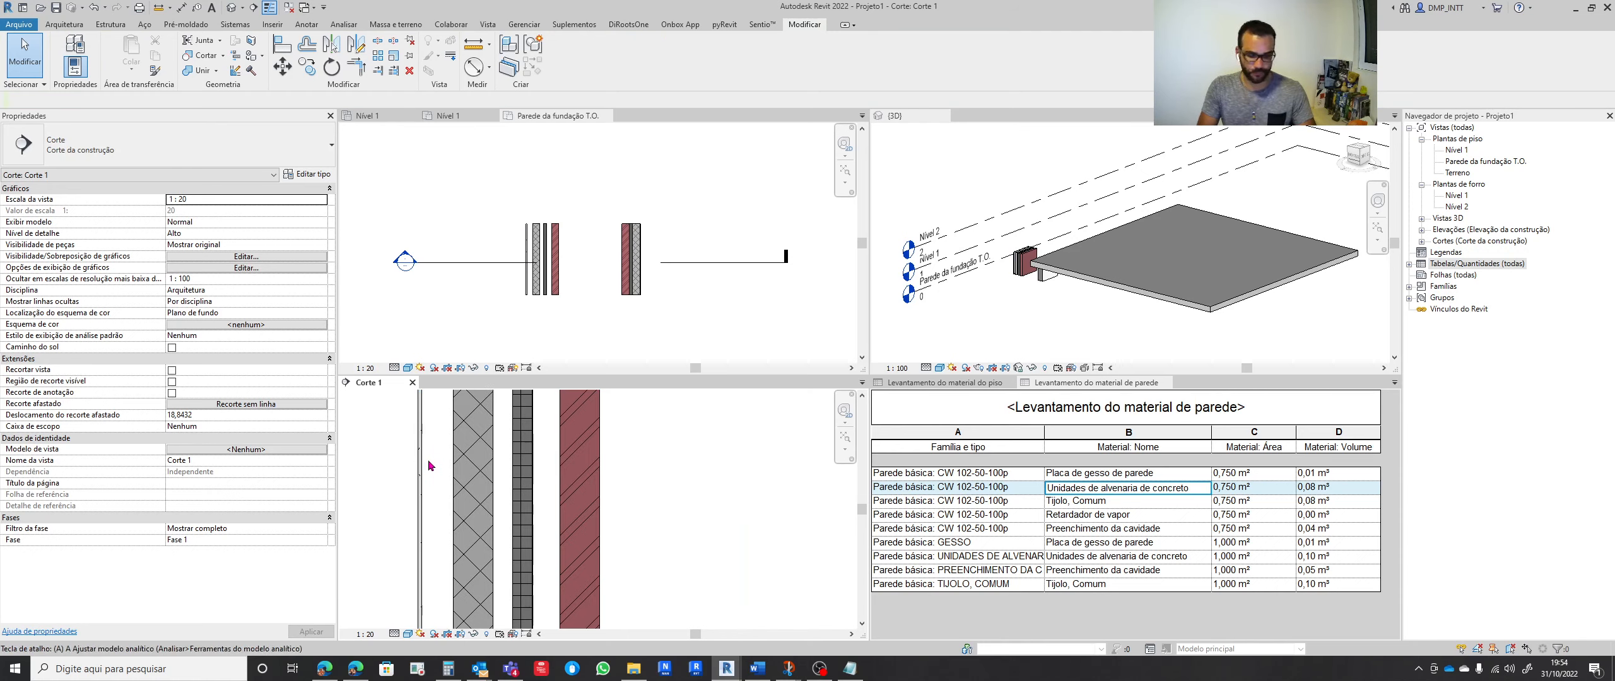
key("a")
key("l")
scroll(424, 470, "up", 4)
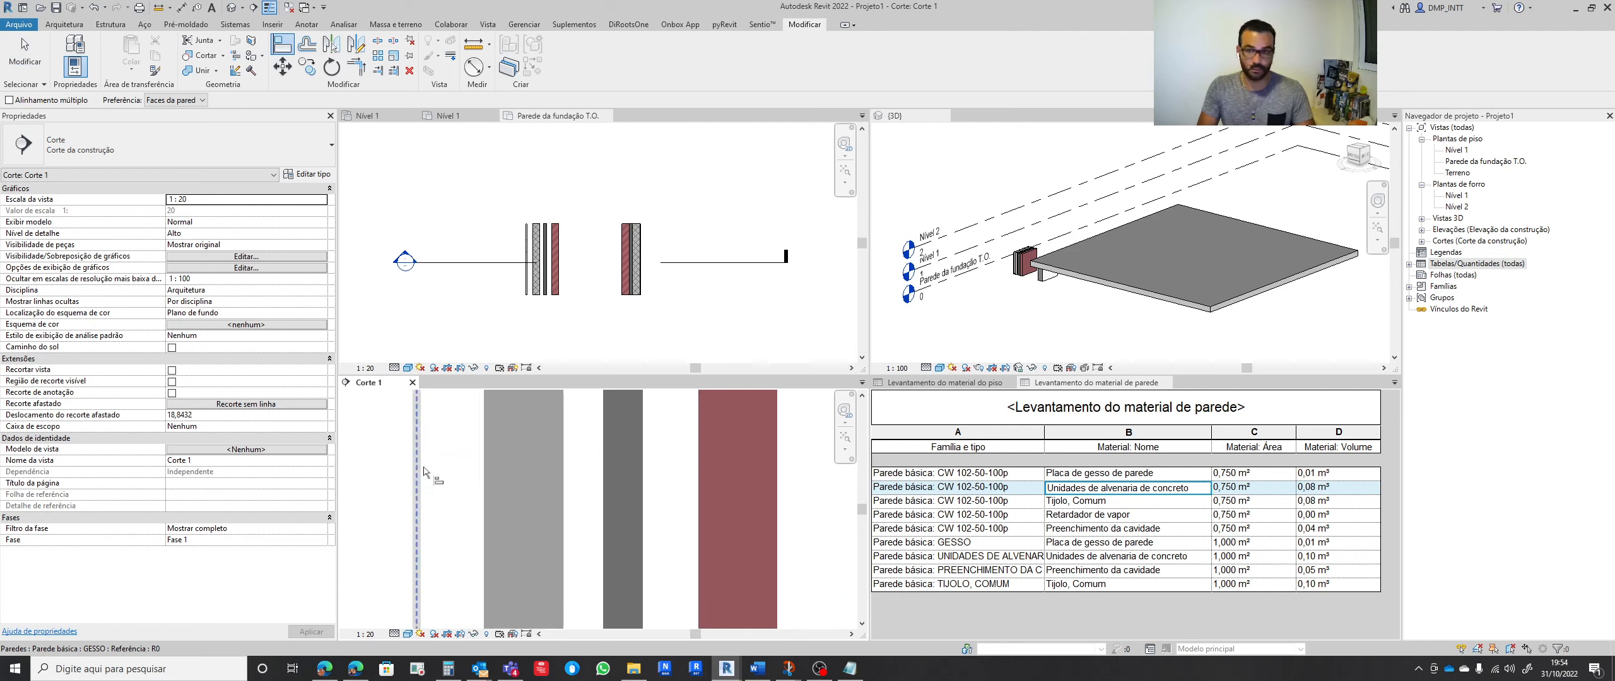
left_click(483, 476)
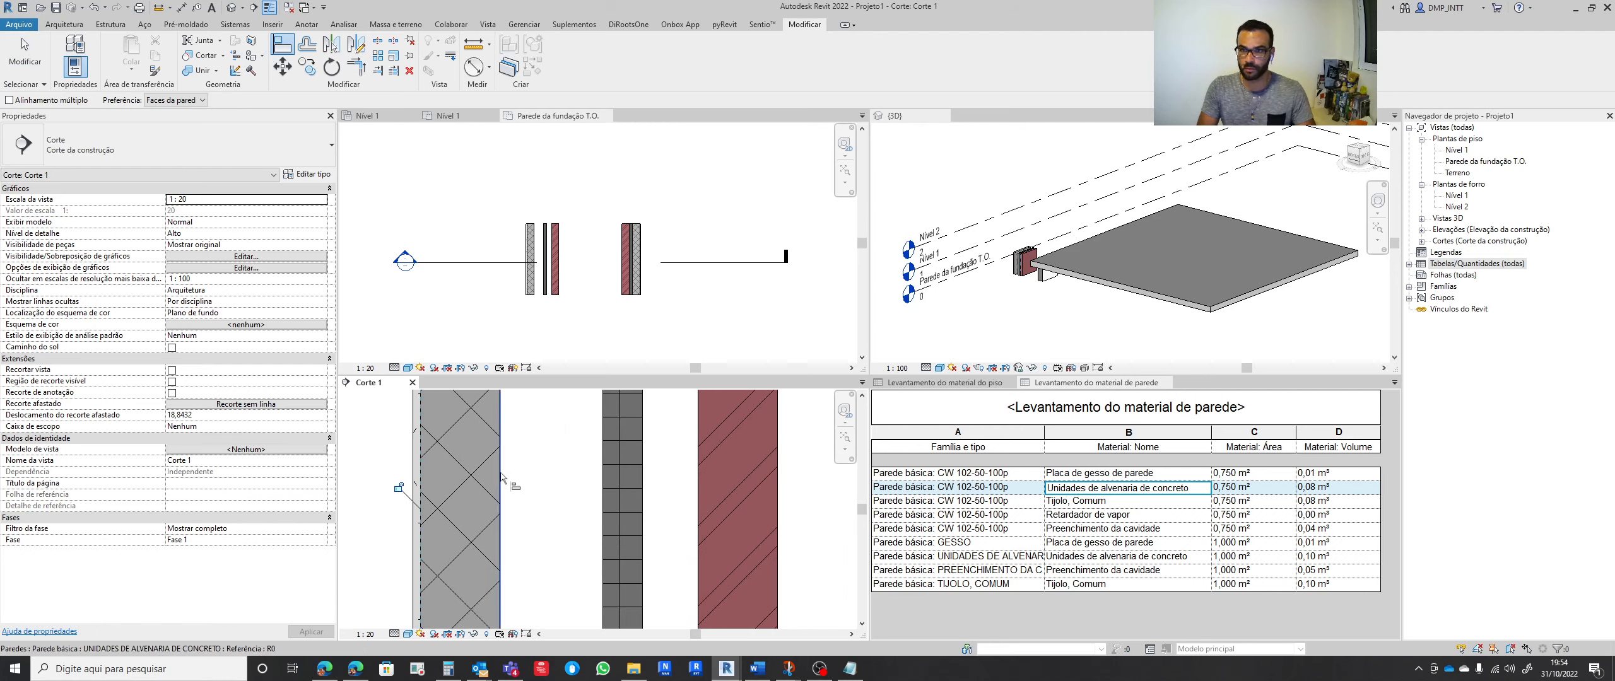
left_click(501, 477)
left_click(603, 476)
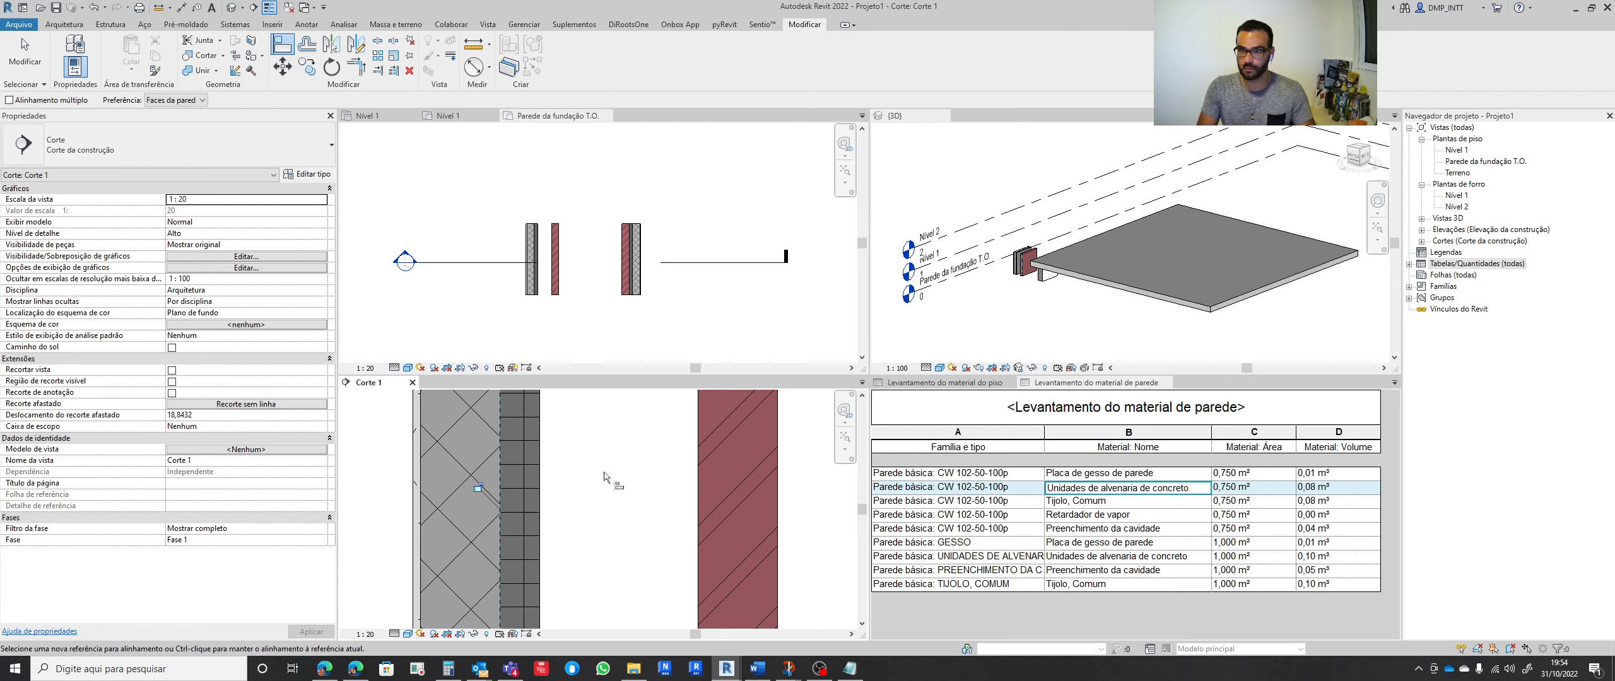
left_click(548, 480)
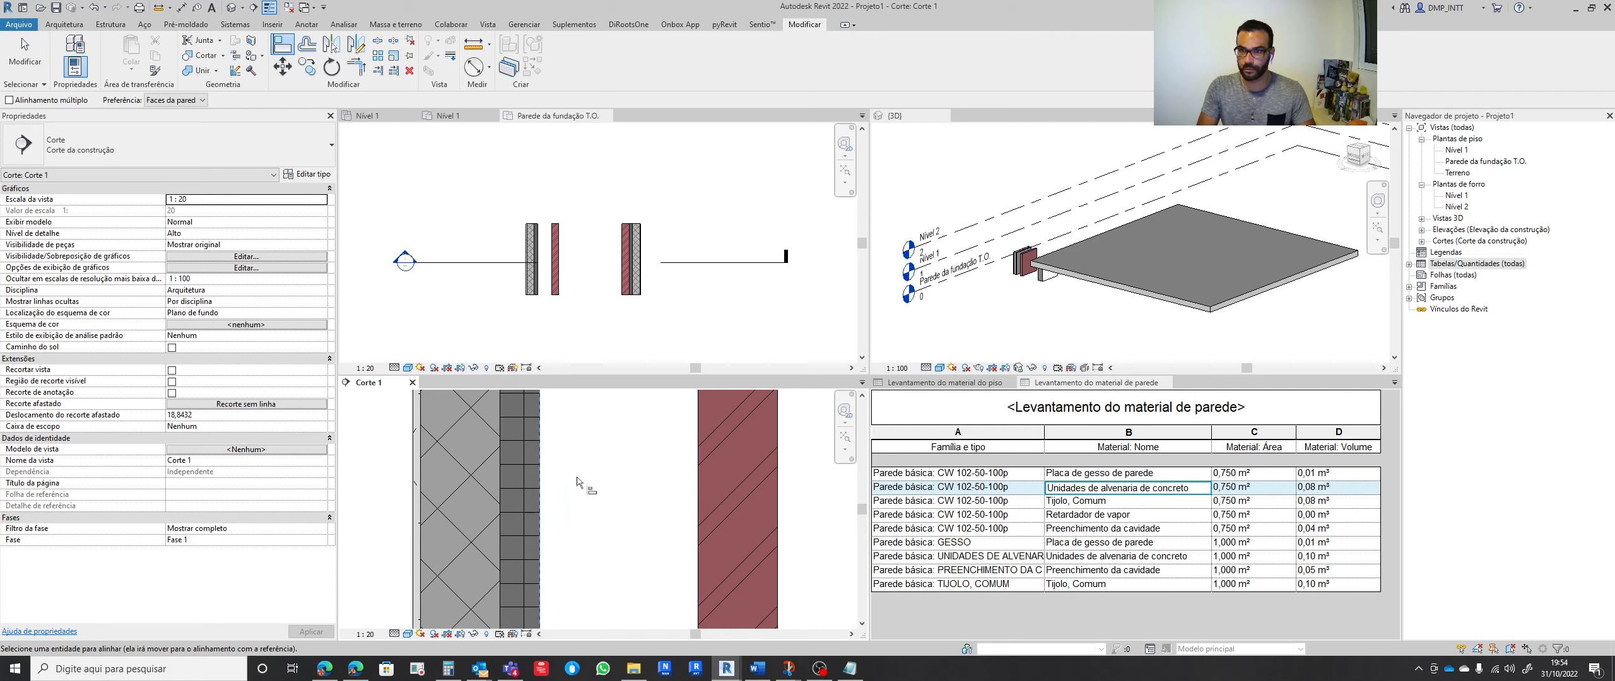
left_click(697, 486)
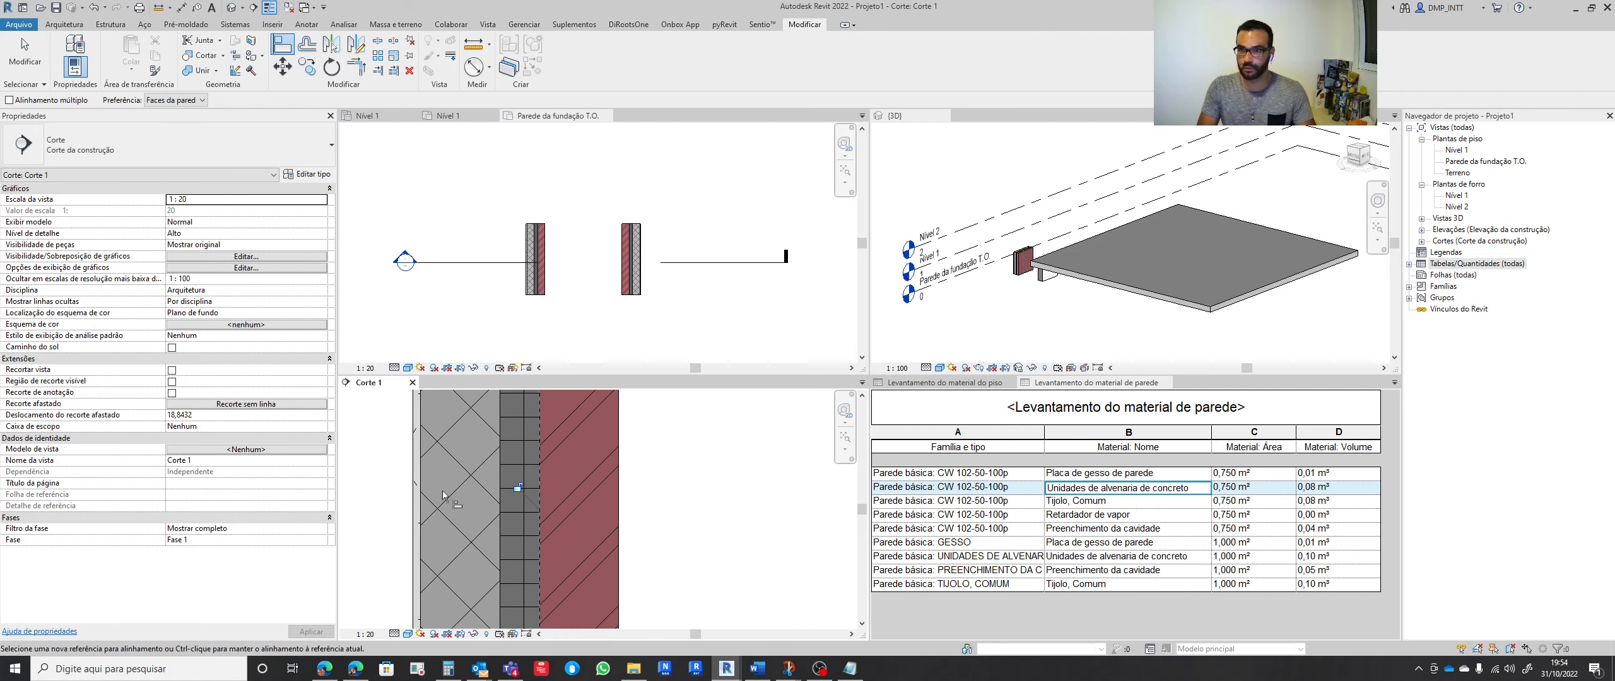
scroll(454, 486, "down", 5)
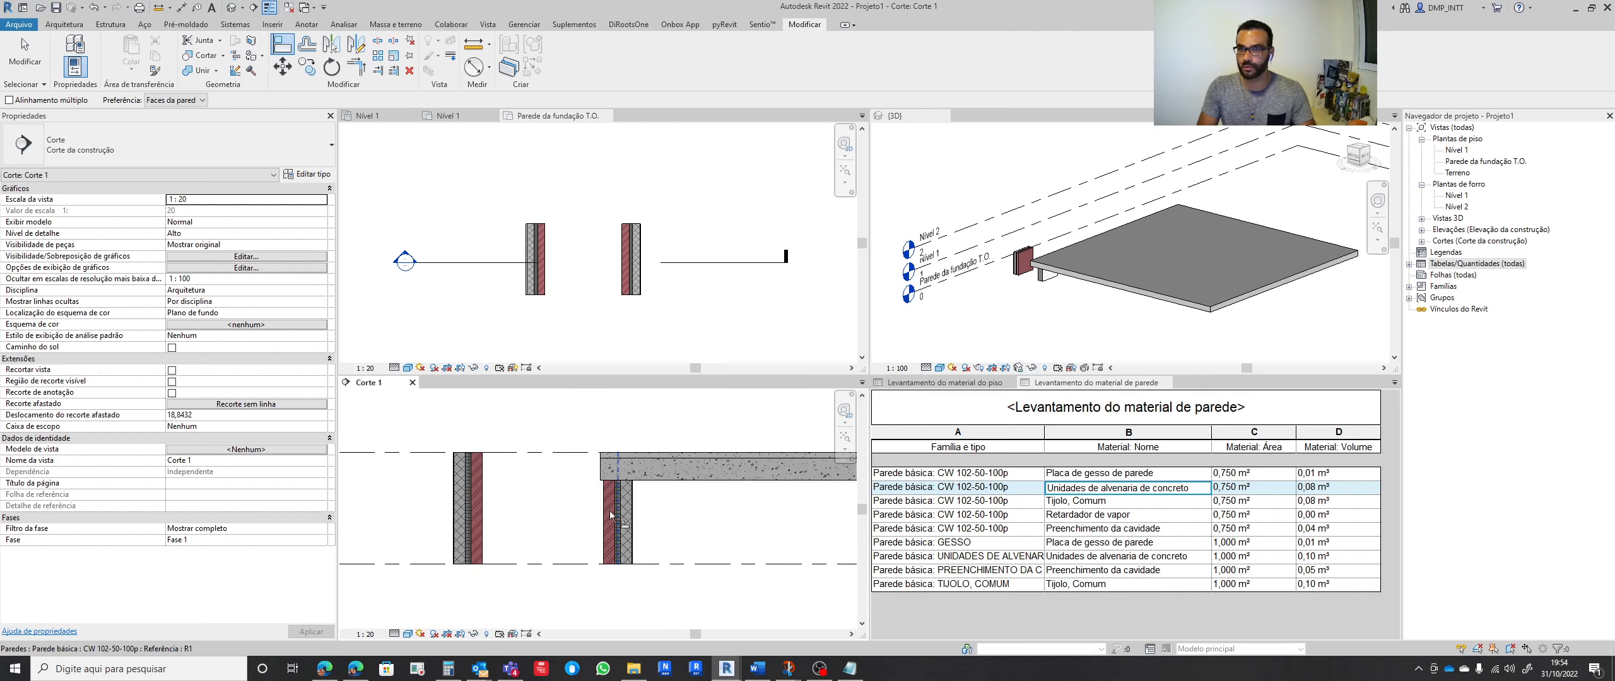
key("Escape")
Move the four stacked single-layer walls closer to the composite wall in the Corte 1 section, stopping short of the slab edge
scroll(609, 511, "up", 4)
scroll(466, 482, "down", 1)
middle_click_drag(449, 487, 545, 485)
left_click(463, 505)
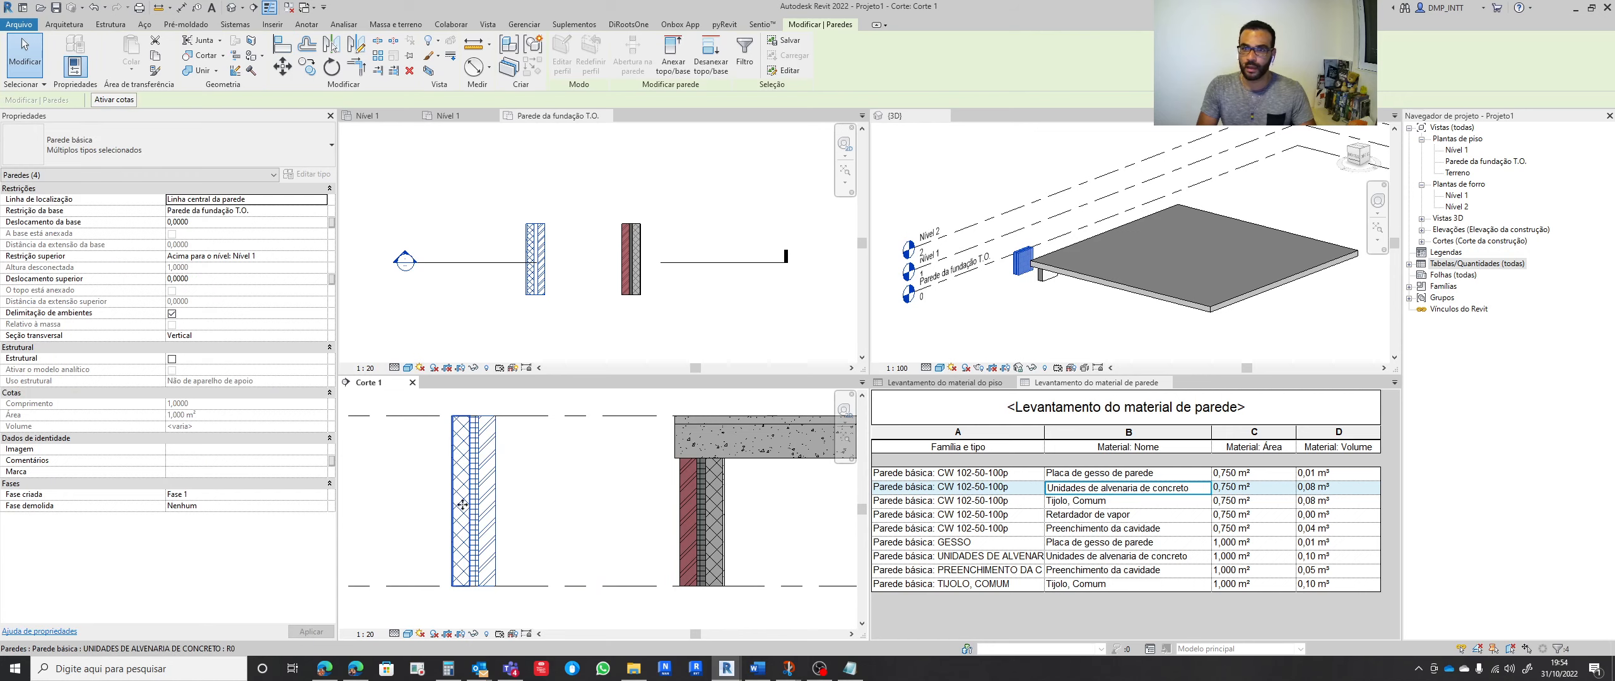
left_click_drag(463, 504, 585, 504)
left_click(646, 525)
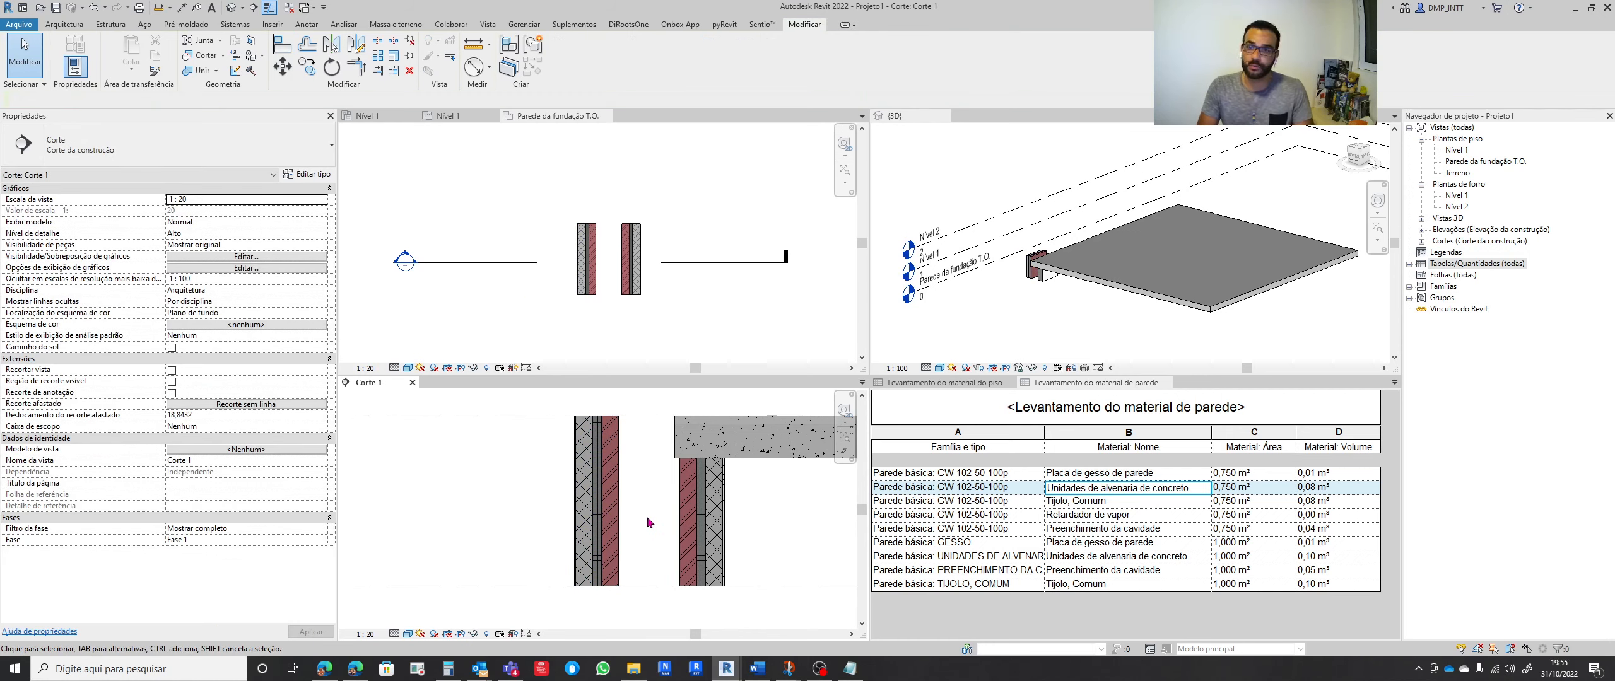
Join the geometry of the adjacent GESSO, UNIDADES DE ALVENARIA DE CONCRETO, PREENCHIMENTO DA CAVIDADE and TIJOLO, COMUM walls in the Corte 1 section
scroll(647, 518, "up", 2)
scroll(647, 518, "down", 1)
middle_click_drag(657, 503, 604, 525)
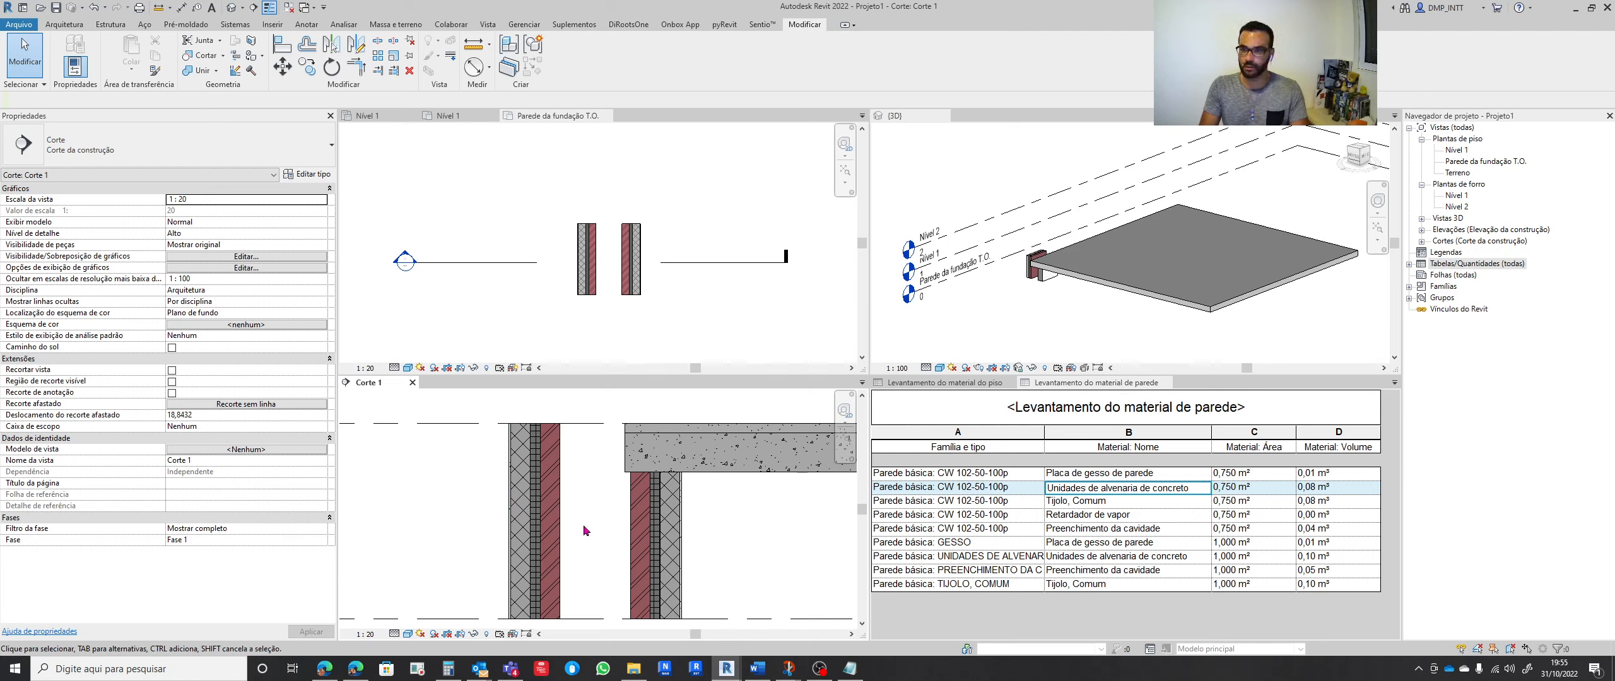
scroll(510, 517, "up", 5)
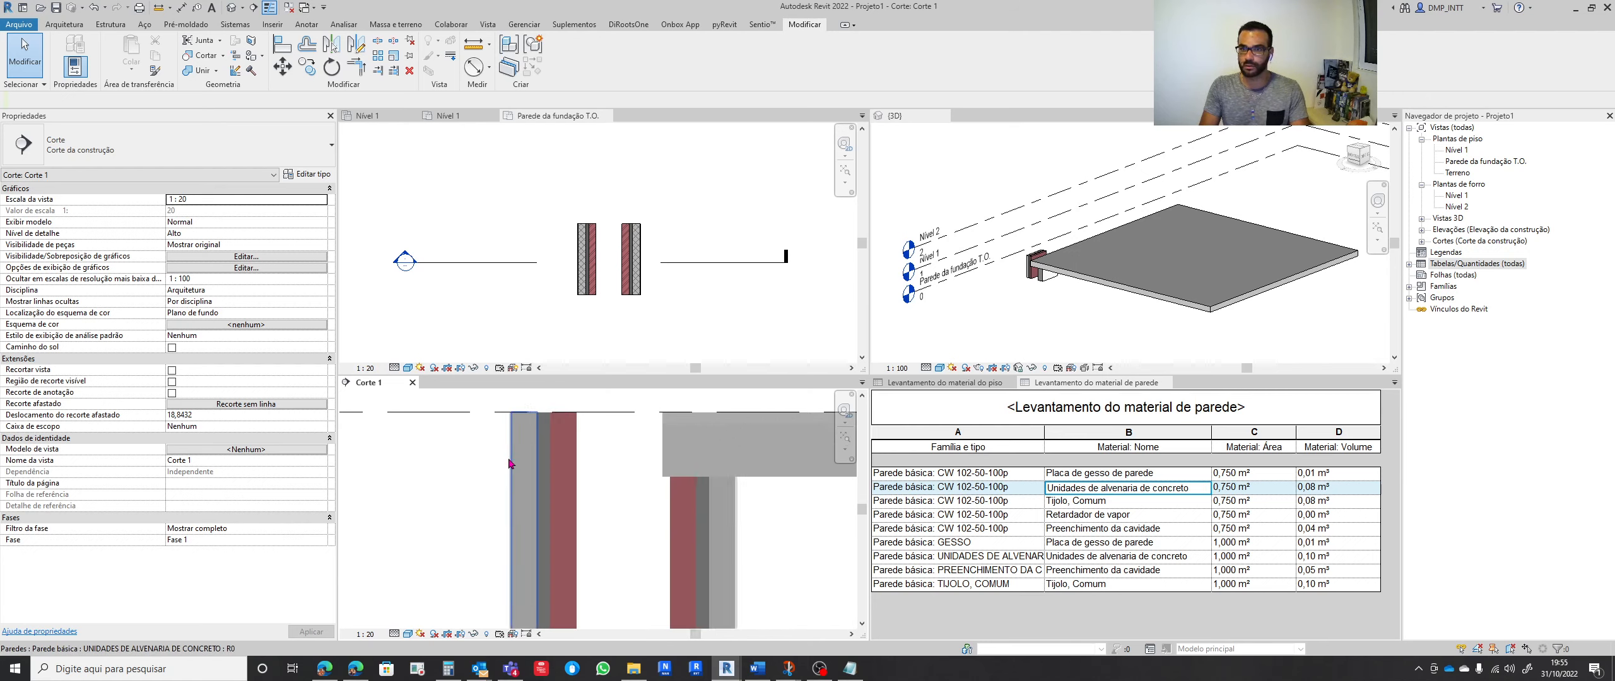
scroll(511, 521, "down", 5)
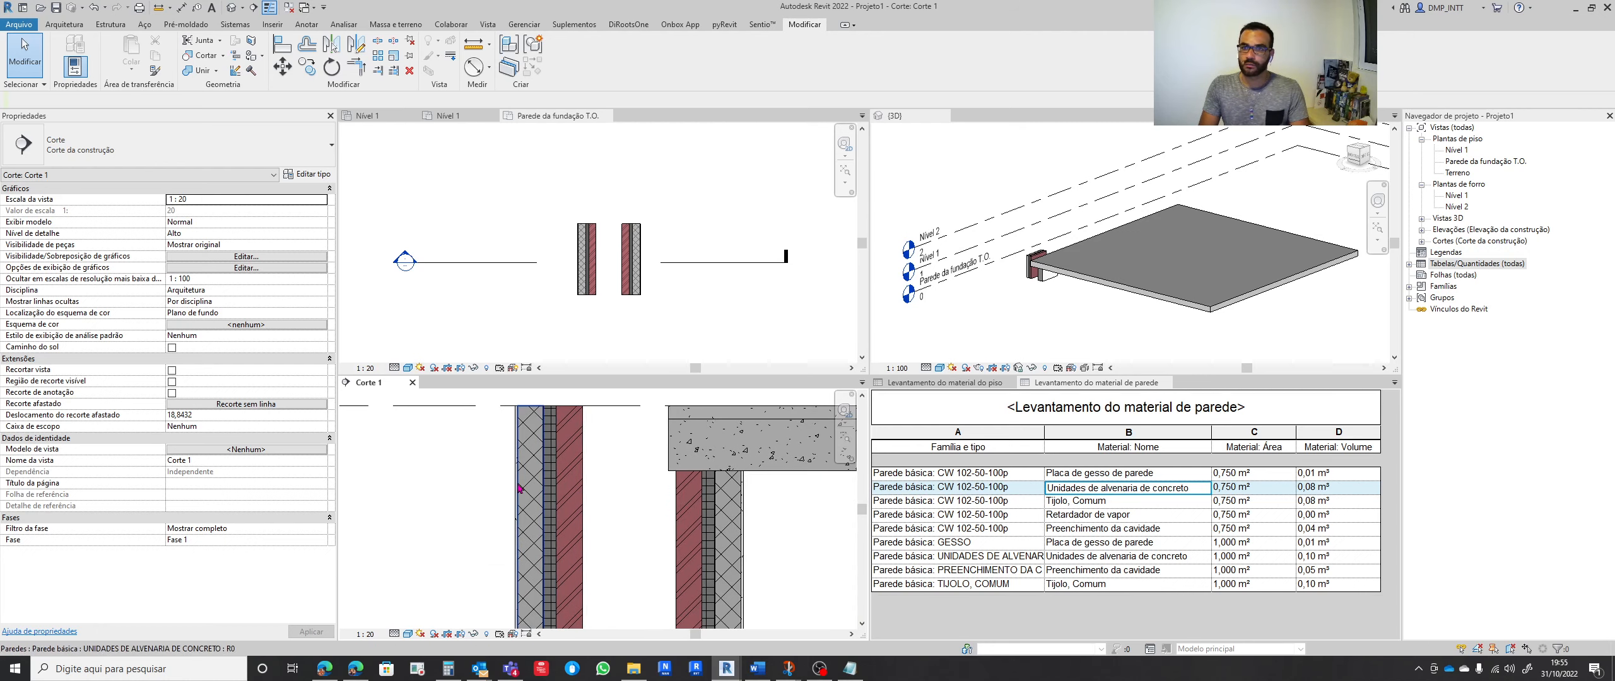
scroll(505, 480, "up", 5)
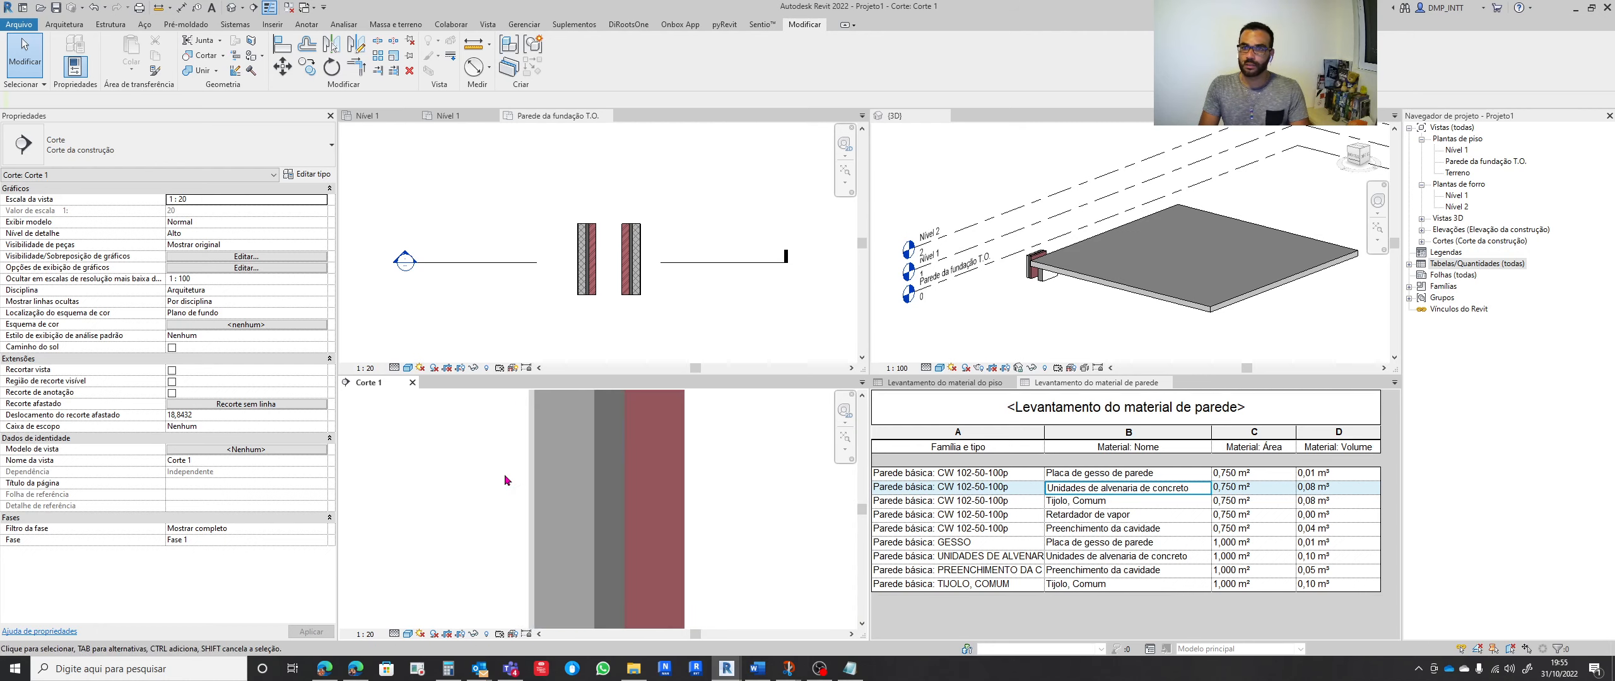
left_click(199, 71)
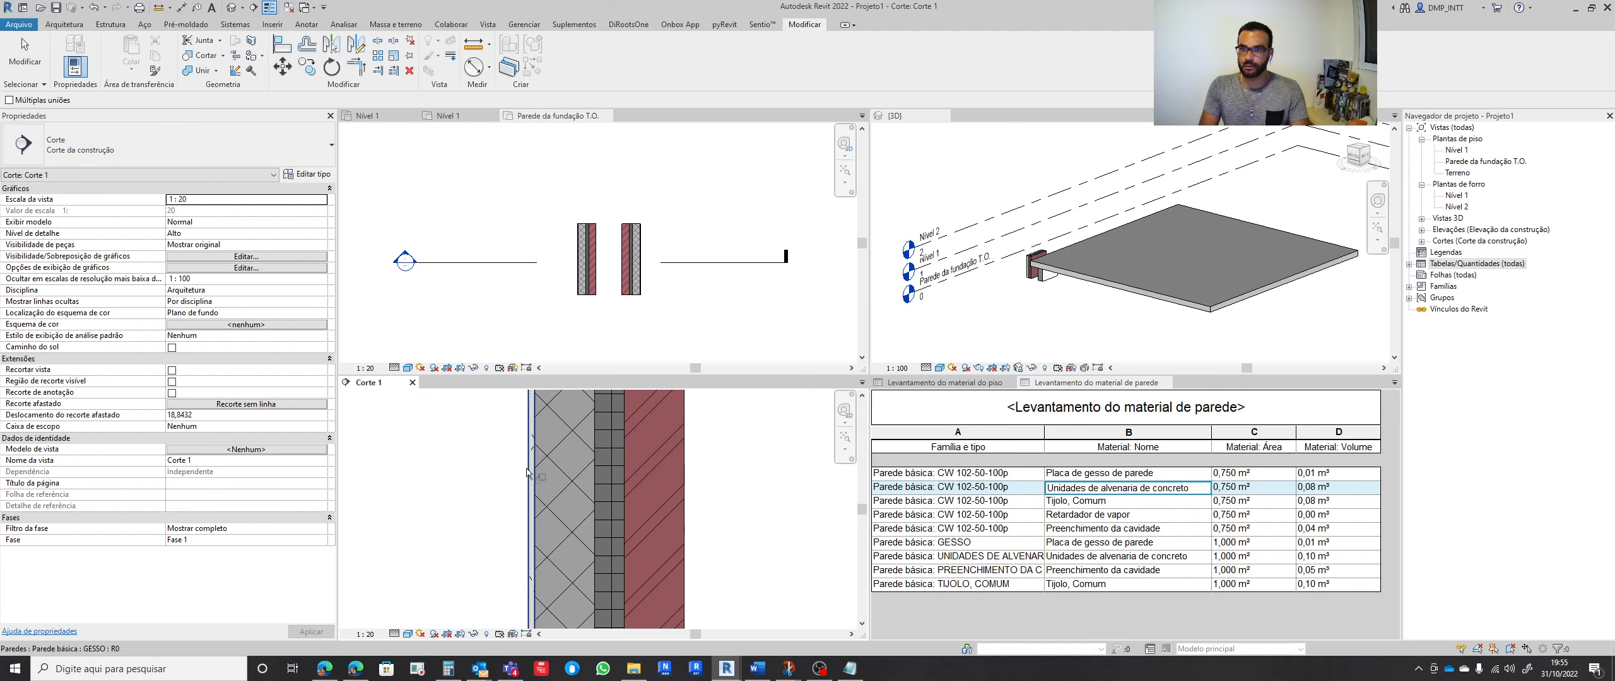
left_click(532, 466)
left_click(537, 454)
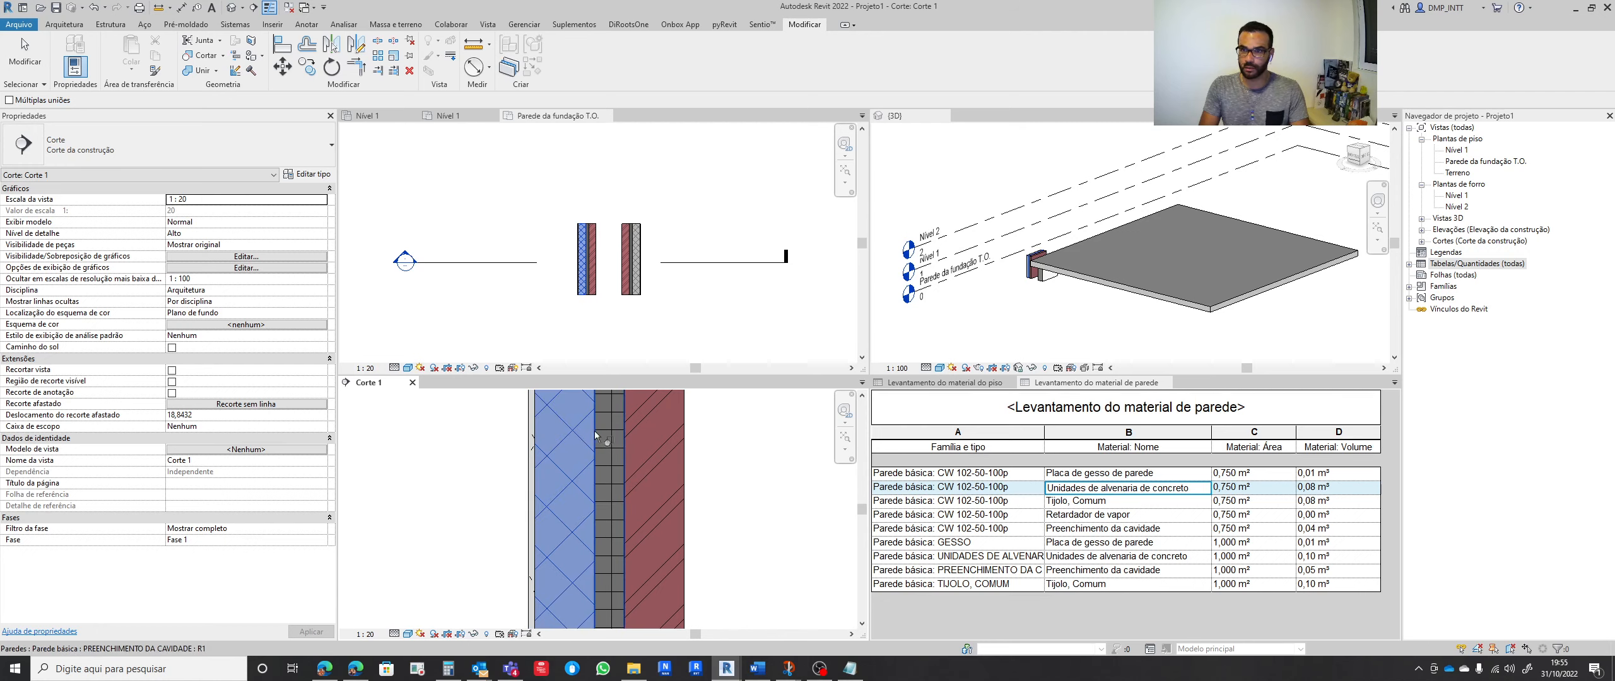
left_click(613, 426)
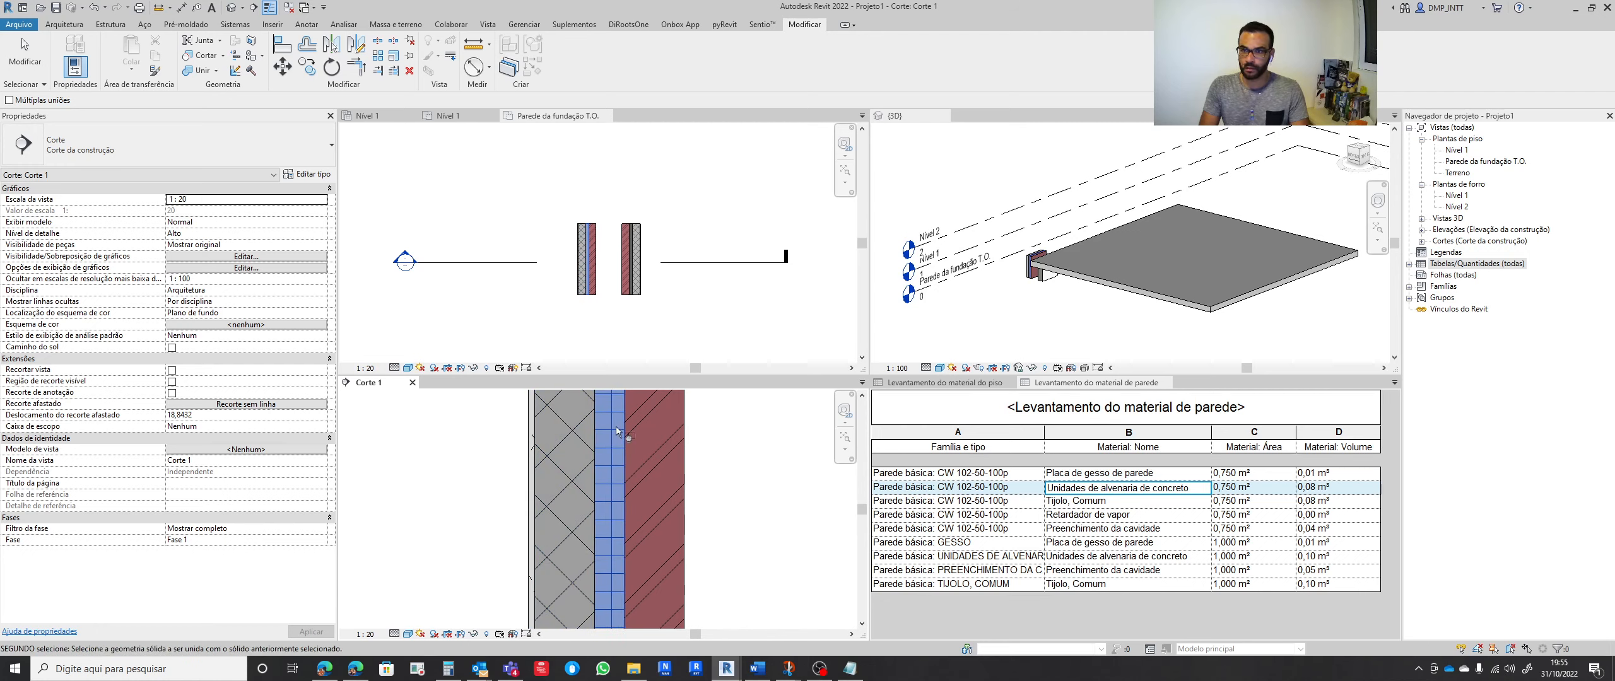
left_click(648, 416)
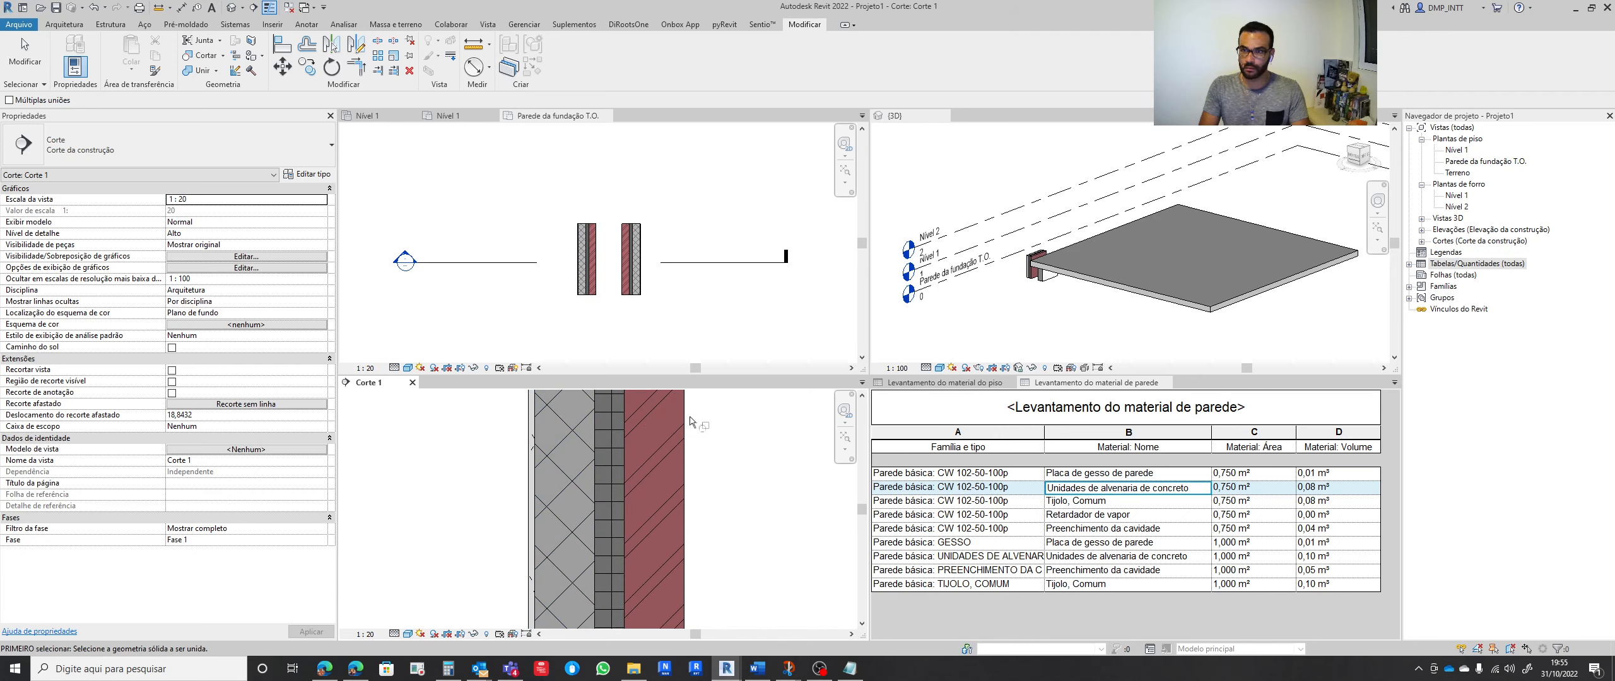
left_click(685, 421)
left_click(622, 423)
key("Escape")
Try moving the joined TIJOLO, COMUM and PREENCHIMENTO DA CAVIDADE walls individually in the Corte 1 section
scroll(533, 475, "down", 3)
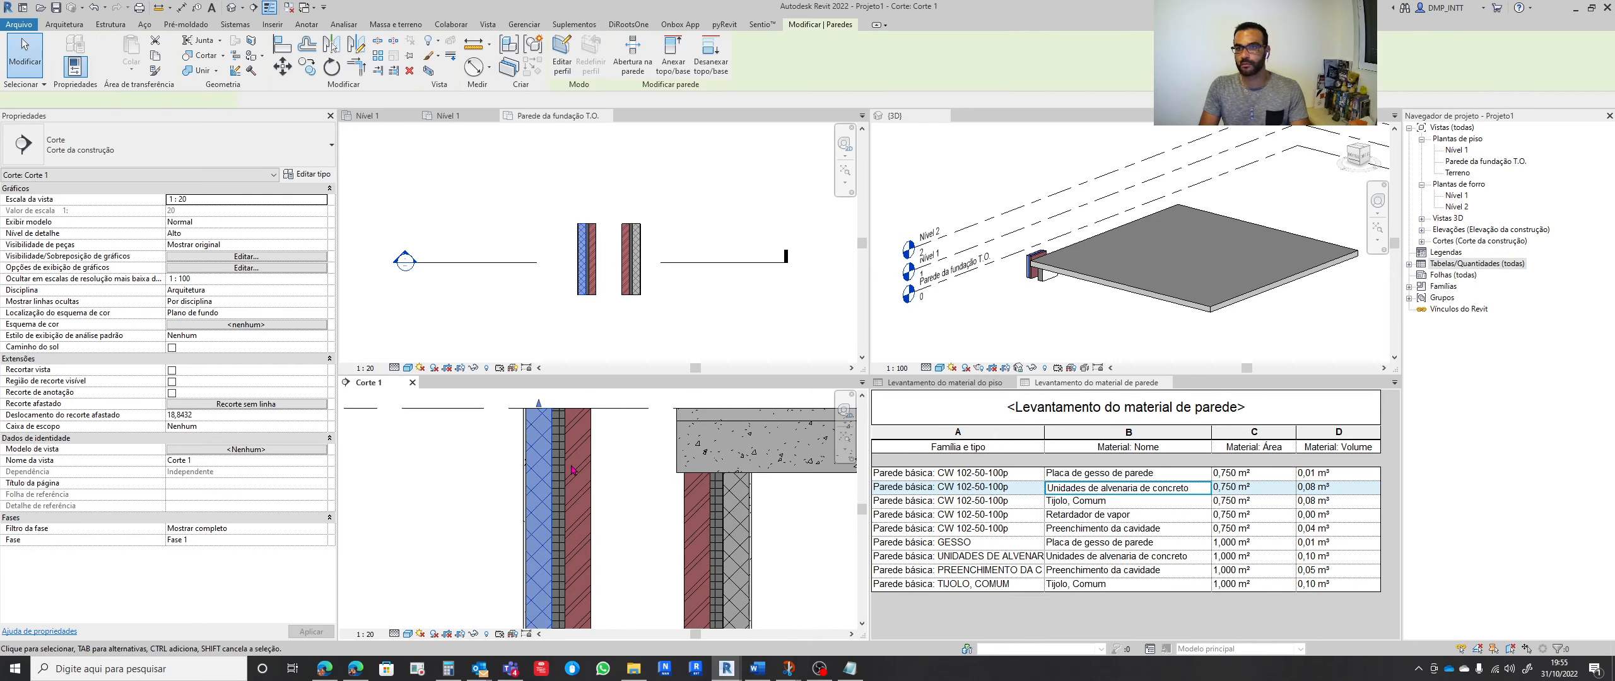
left_click(579, 458)
key("Escape")
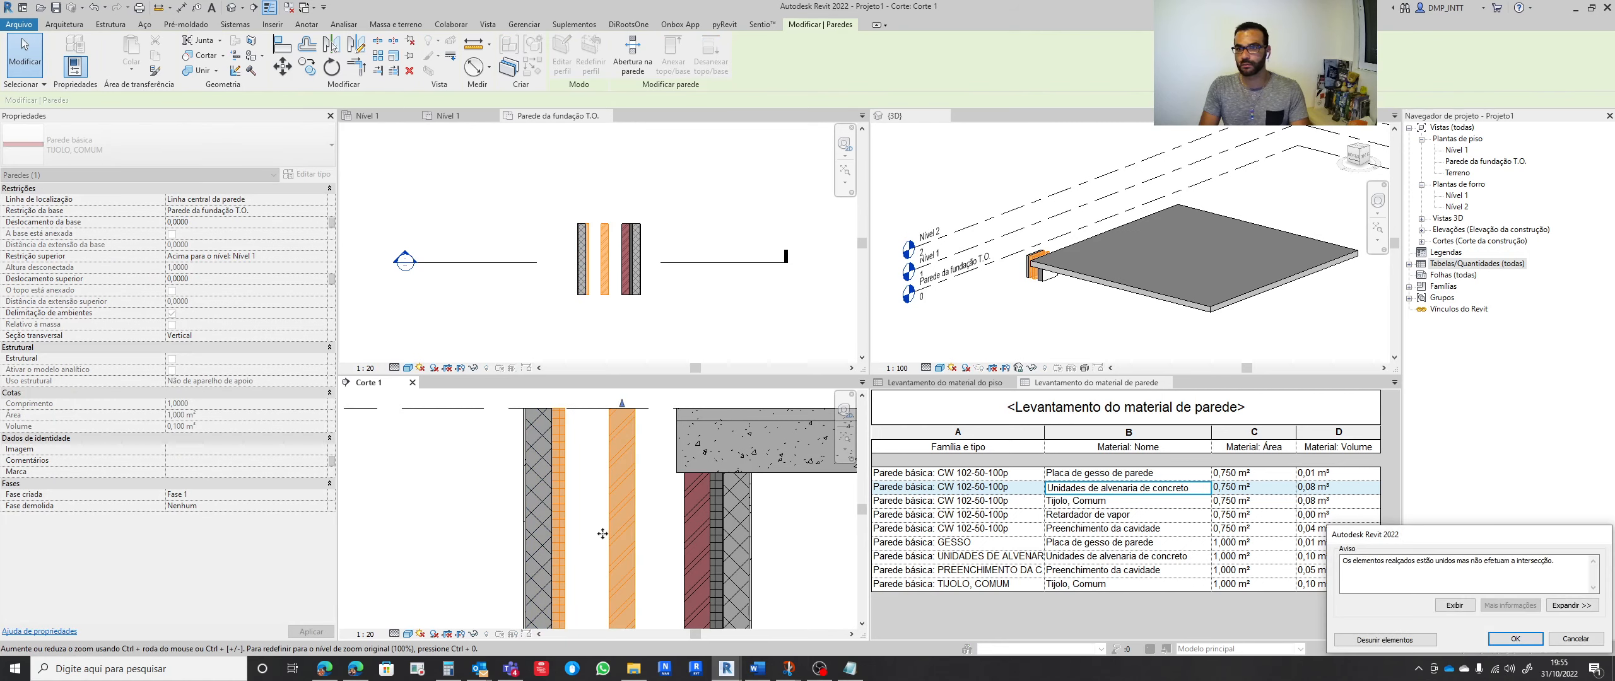
left_click(558, 471)
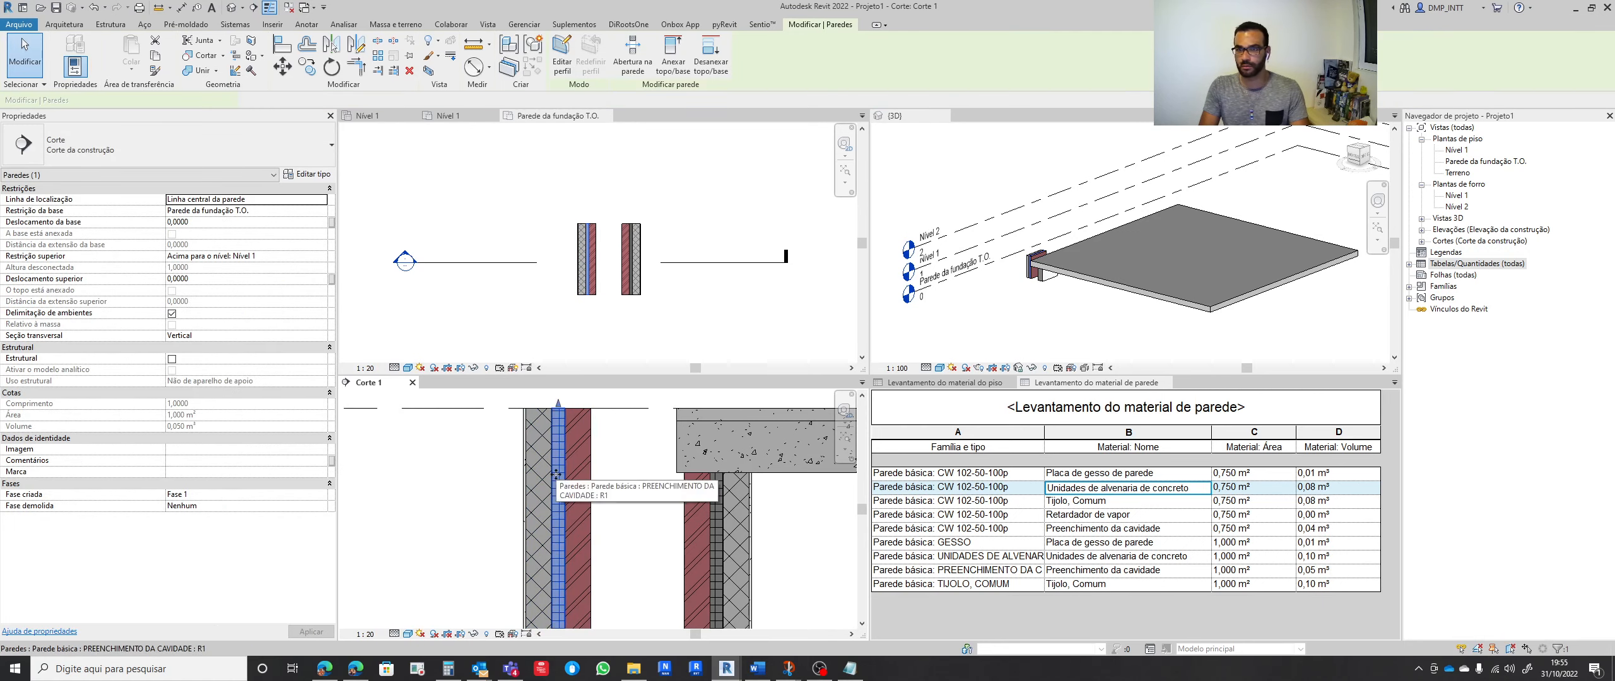
left_click_drag(558, 477, 588, 535)
key("Escape")
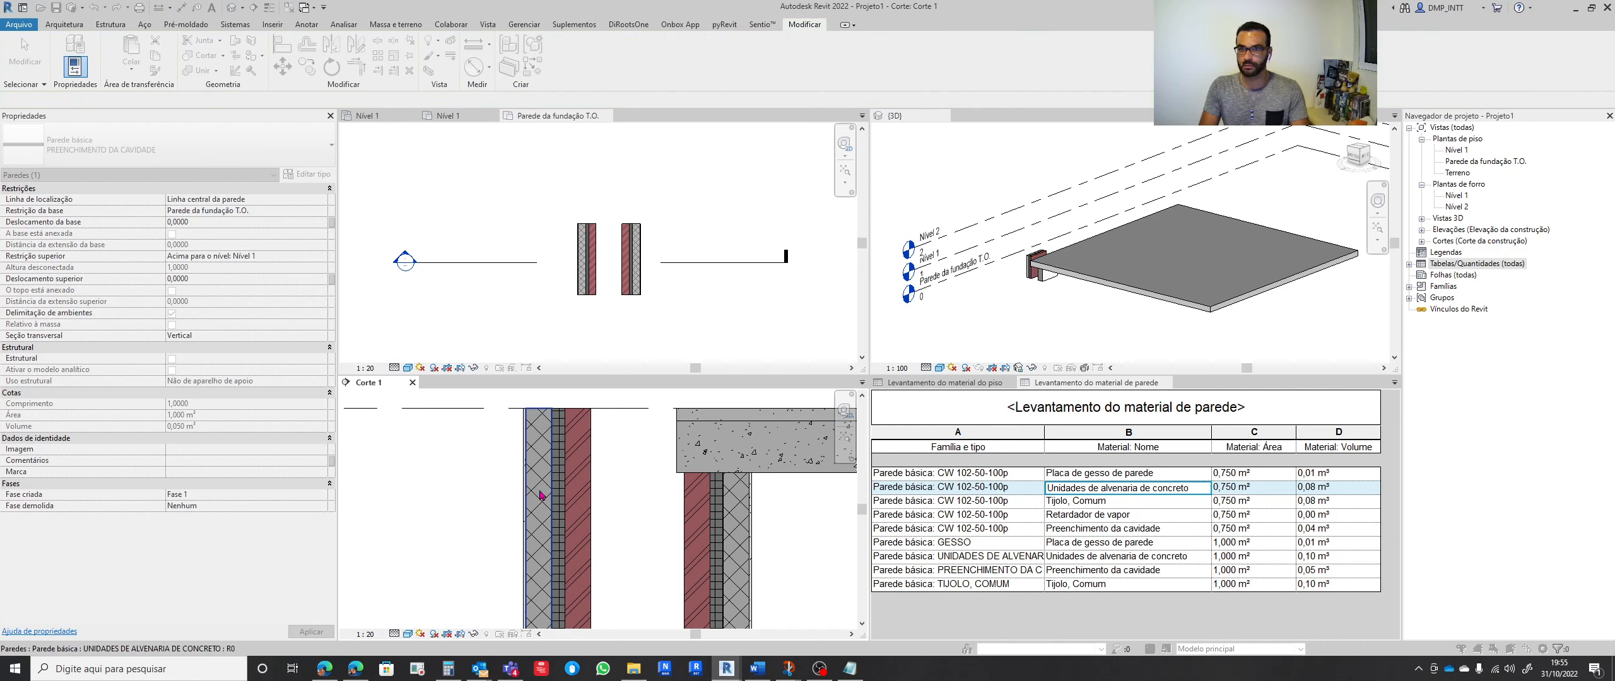
Move the four single-layer walls past the composite wall so that they overlap the floor slab in the Corte 1 section
left_click(538, 483)
left_click_drag(538, 480, 721, 517)
key("ctrl+z")
scroll(407, 408, "down", 2)
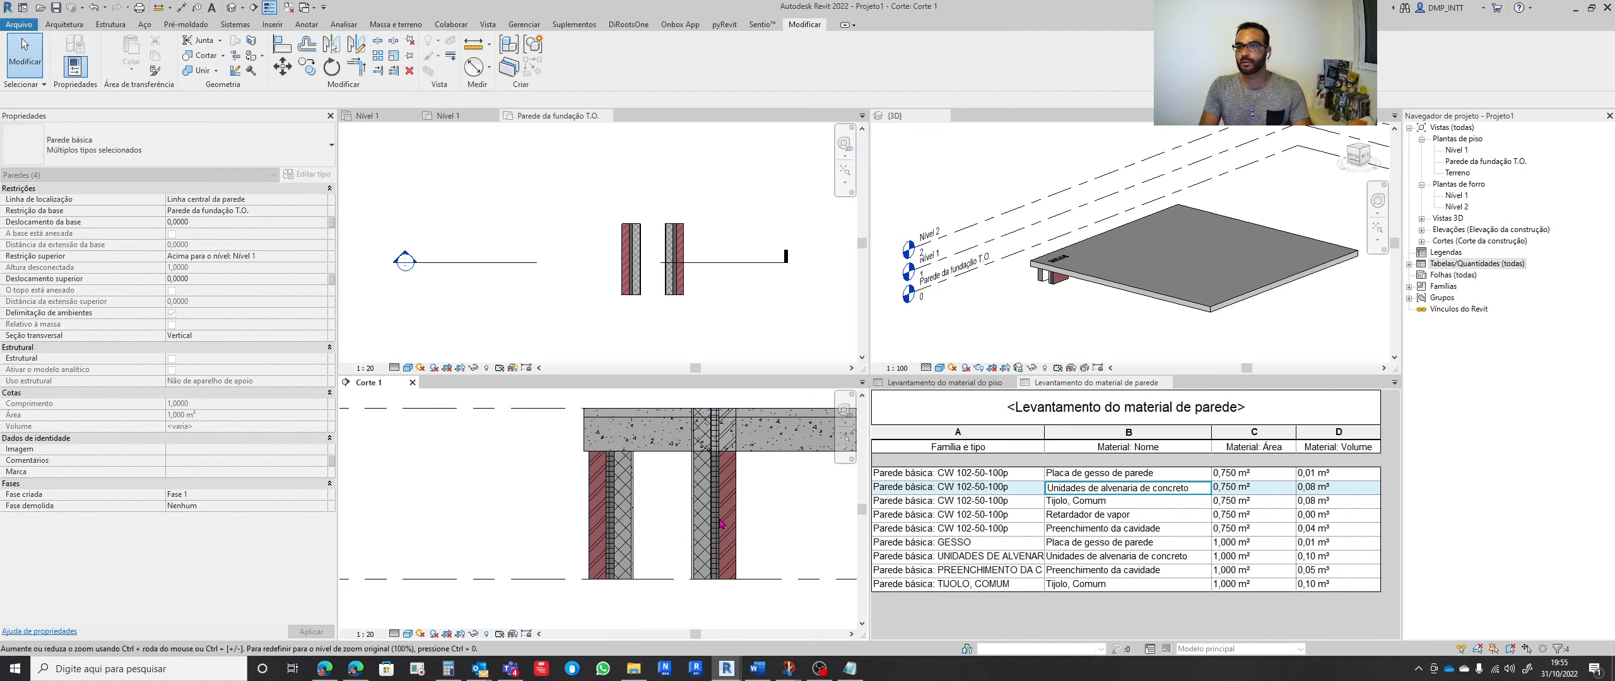
left_click(745, 515)
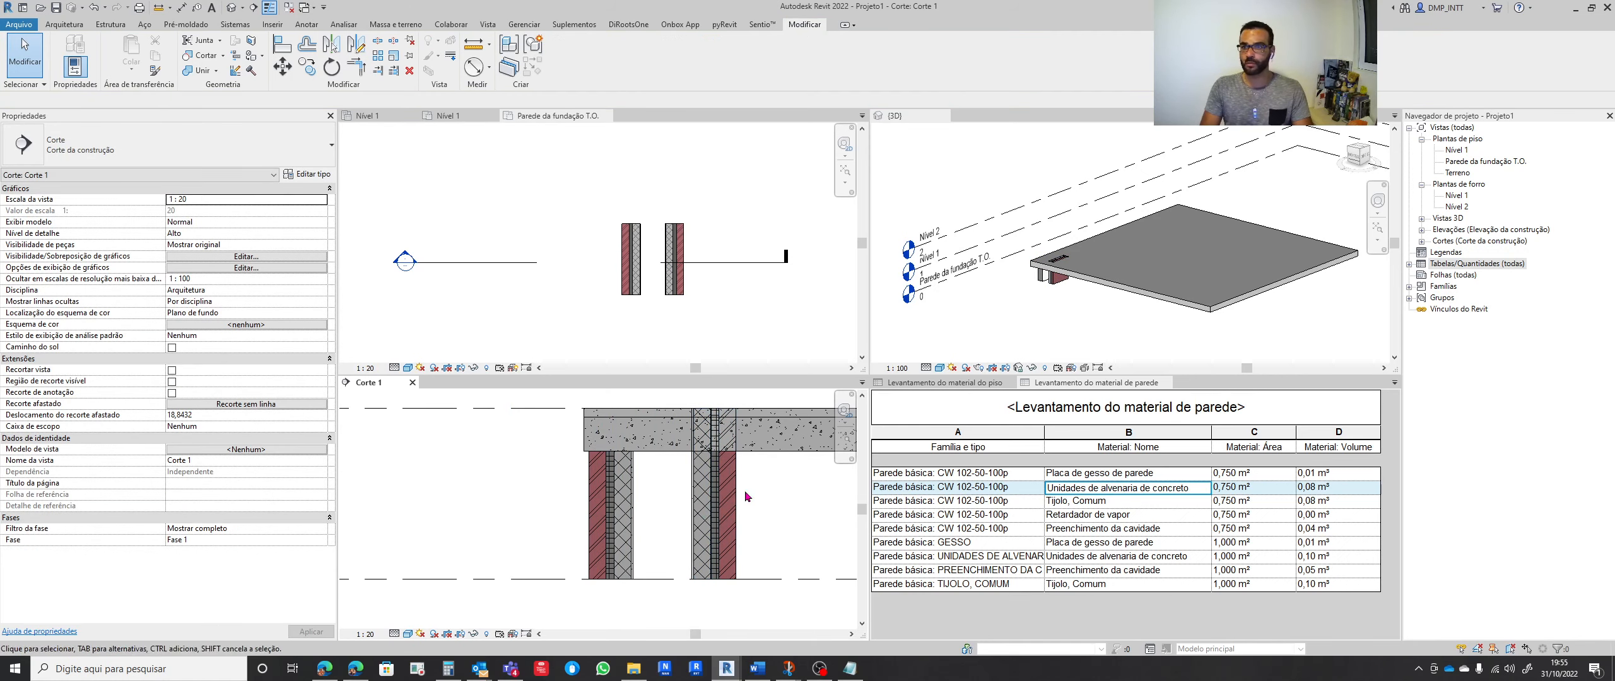
Examine how the four single-layer walls cross the slab and check their rows in the Levantamento do material de parede schedule
scroll(736, 505, "up", 2)
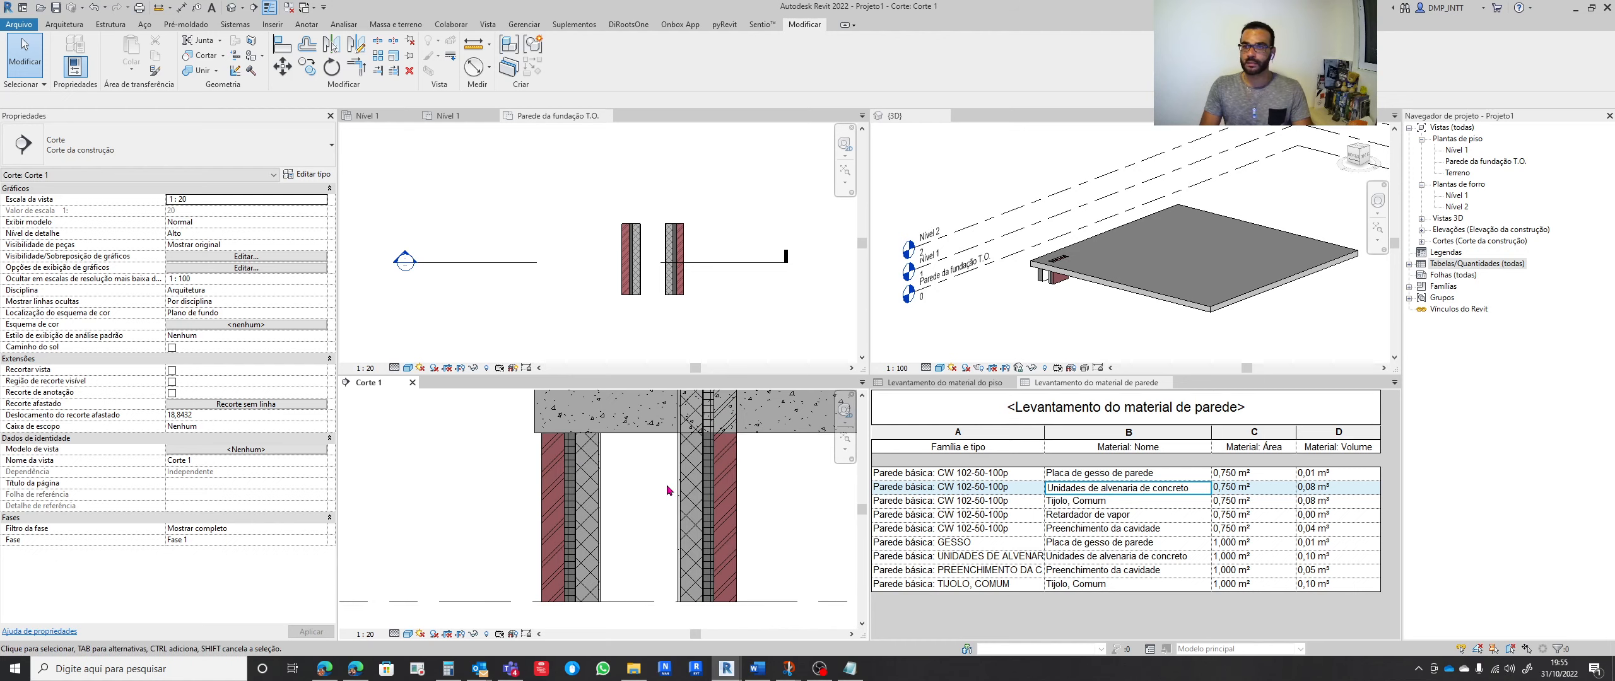
scroll(744, 486, "down", 2)
scroll(775, 509, "up", 1)
scroll(776, 508, "down", 2)
scroll(725, 504, "up", 2)
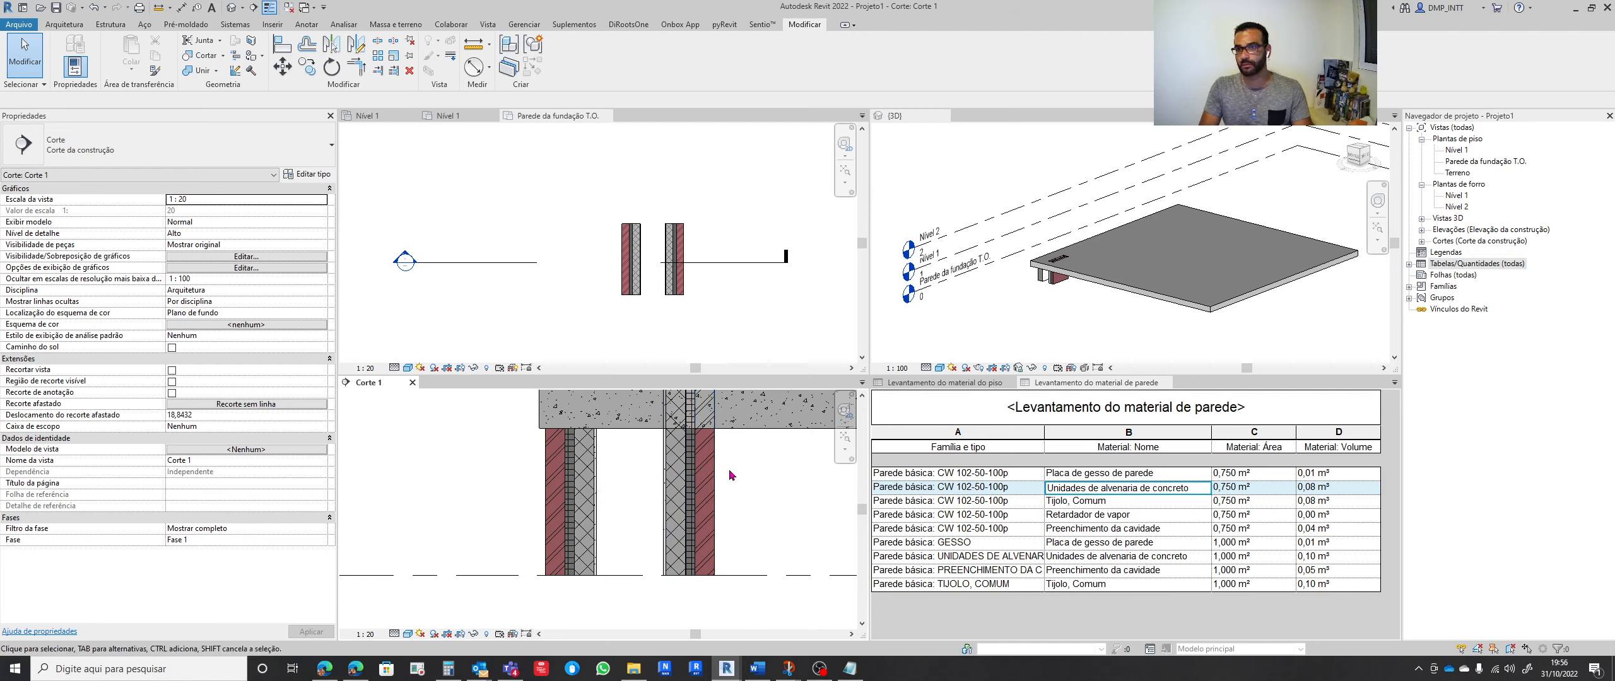
middle_click_drag(719, 491, 686, 512)
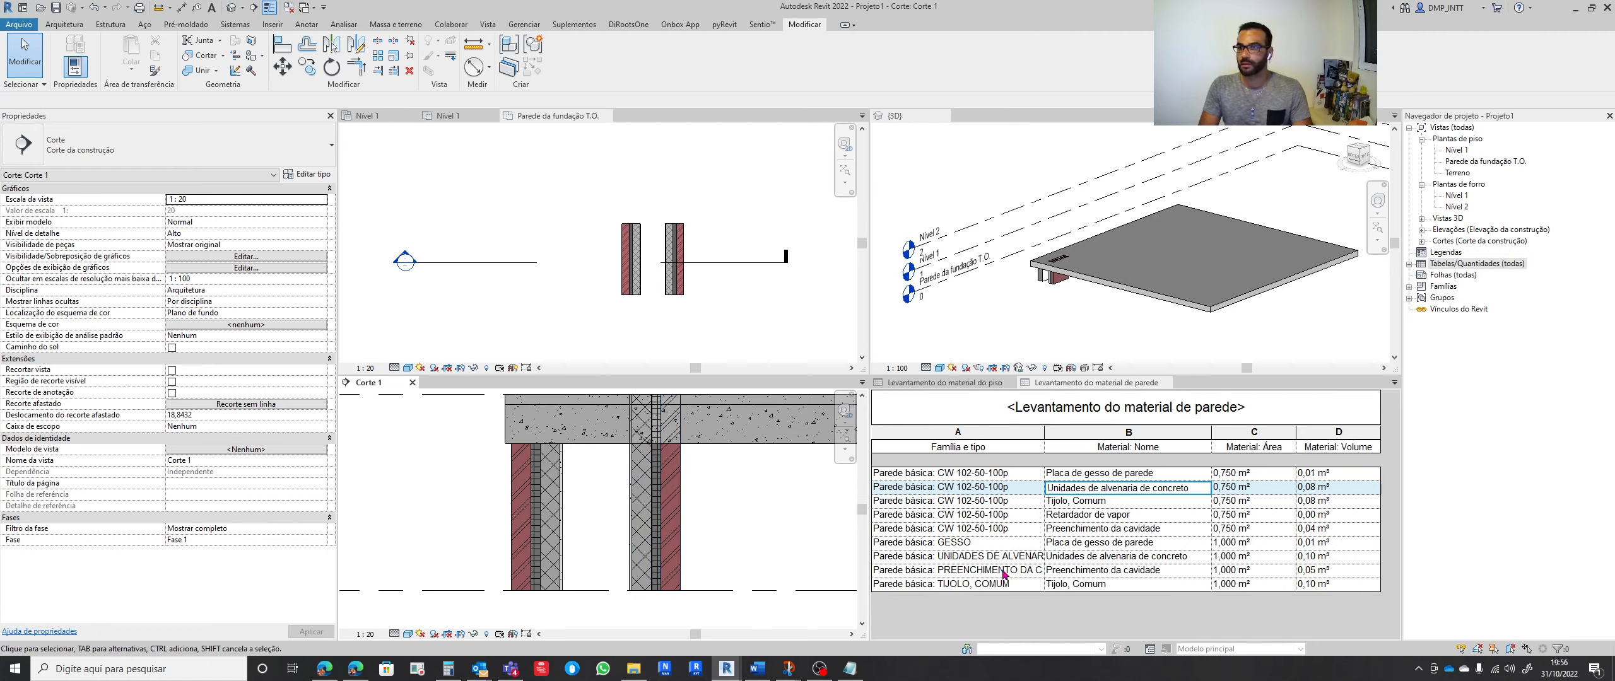
left_click_drag(950, 544, 948, 584)
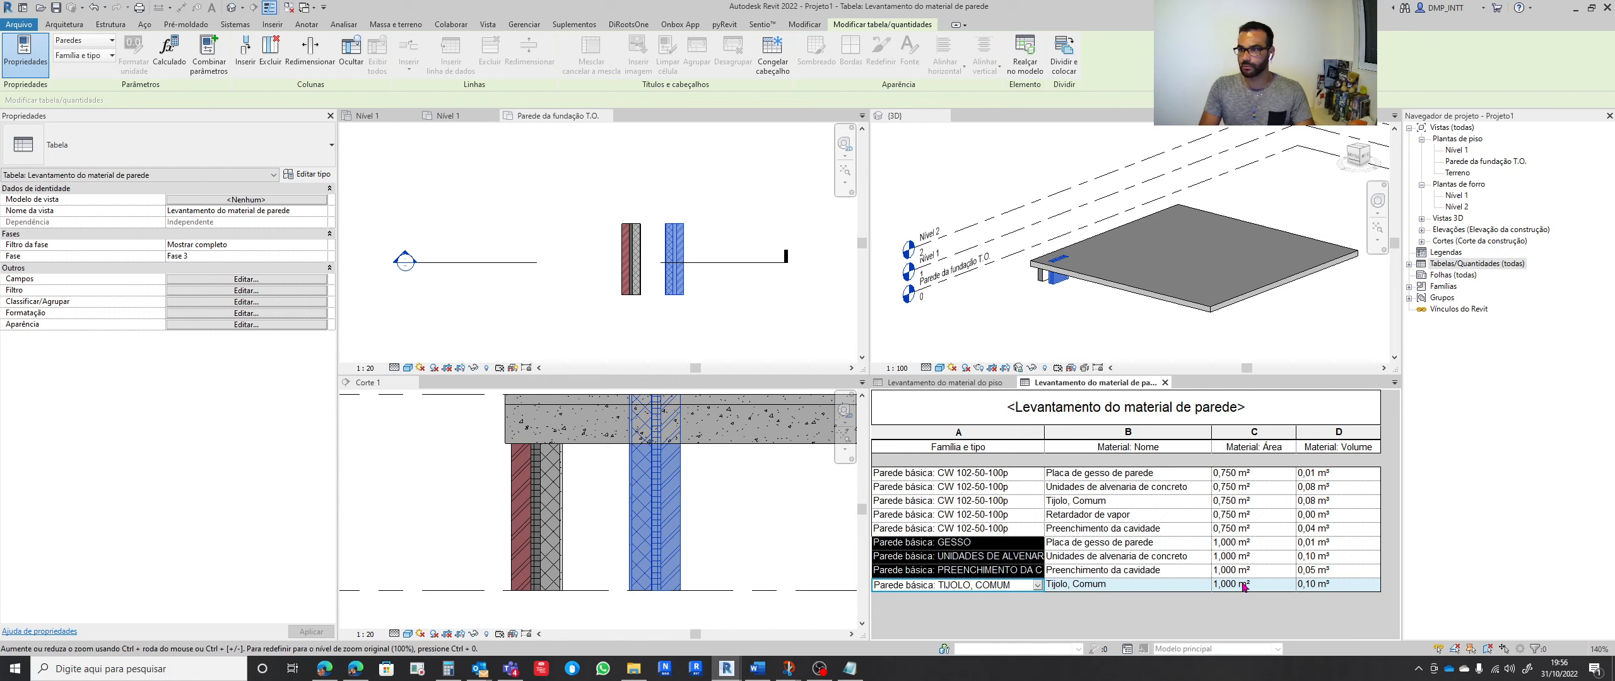
Join the TIJOLO, COMUM wall and the PREENCHIMENTO DA CAVIDADE wall to the concrete floor slab in the Corte 1 section
left_click(699, 492)
middle_click_drag(787, 500, 720, 497)
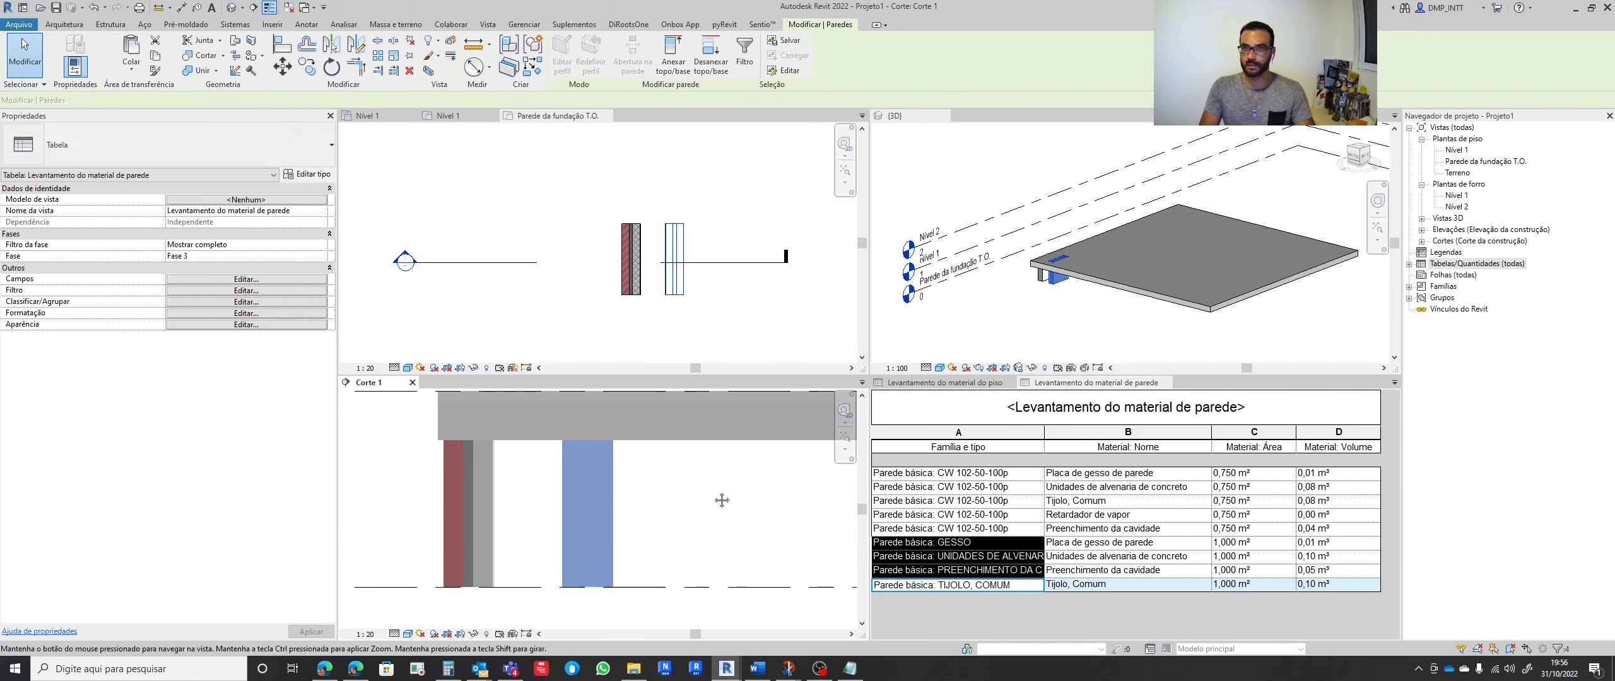
left_click(674, 492)
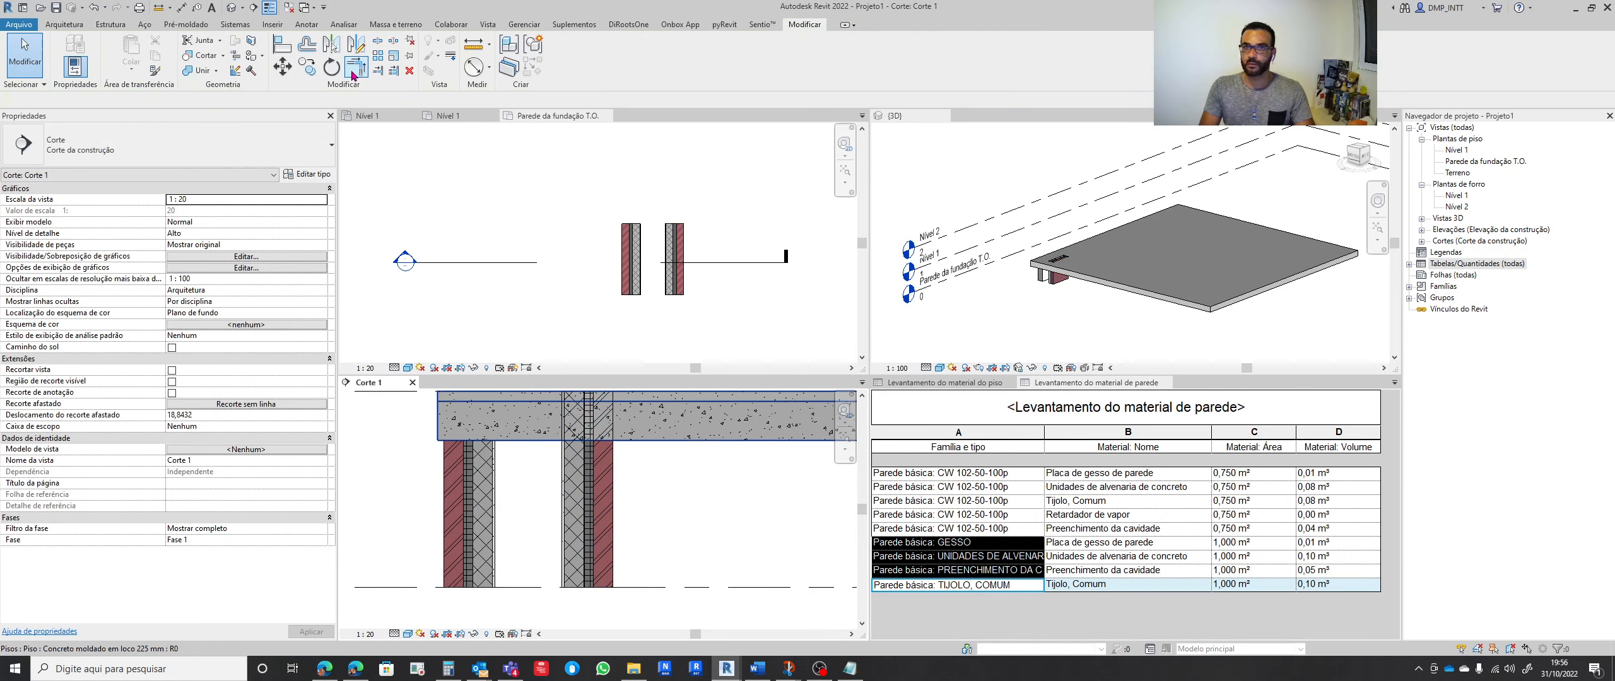
left_click(210, 70)
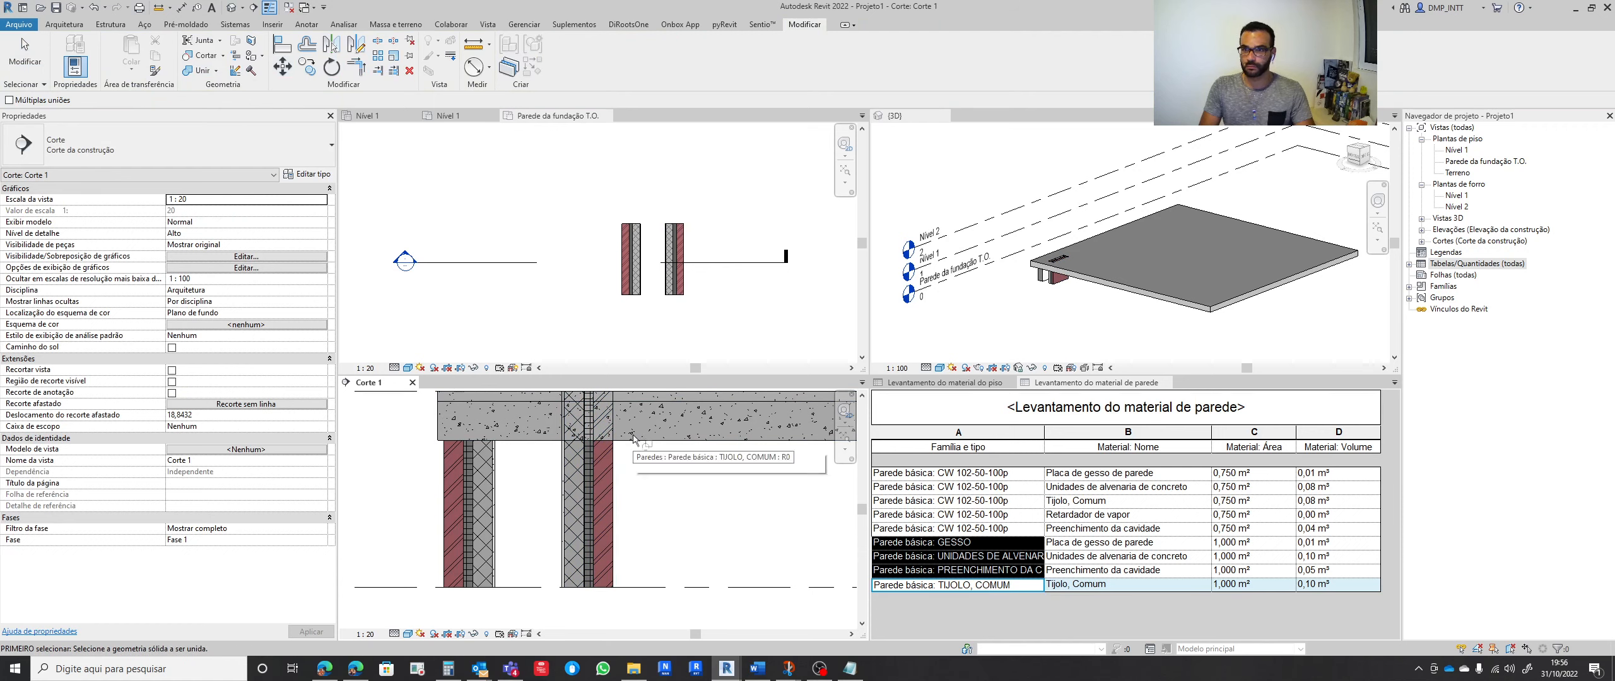
left_click(605, 444)
left_click(587, 443)
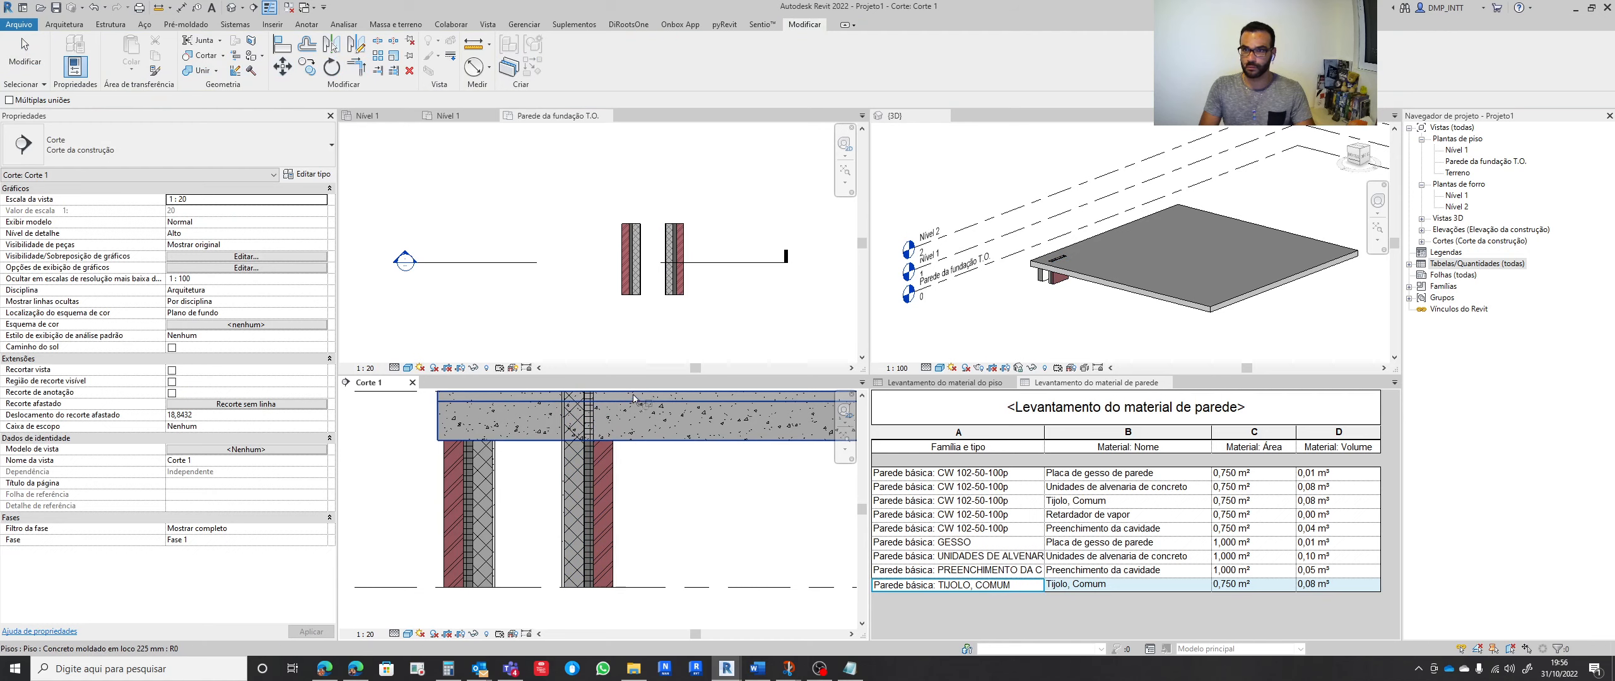
left_click(587, 442)
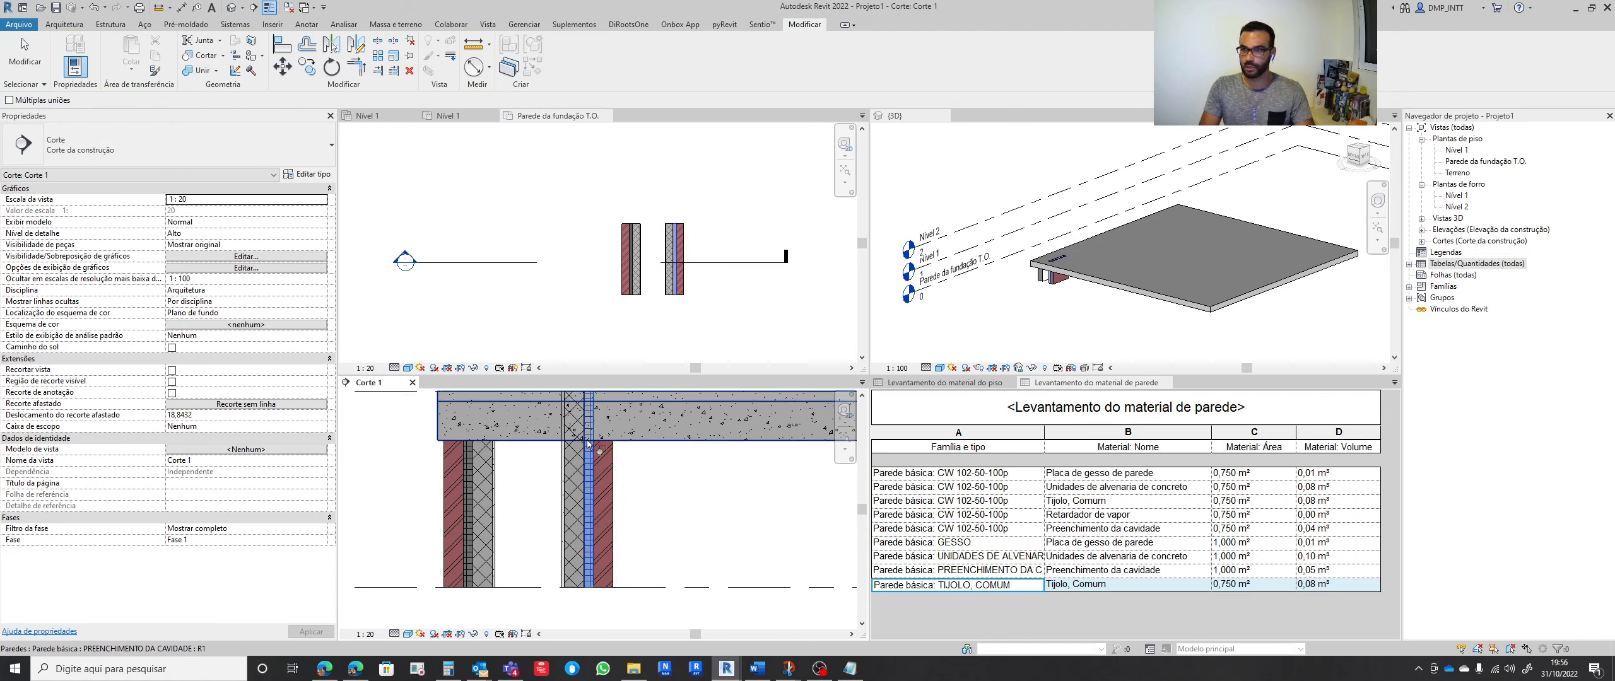
left_click(621, 407)
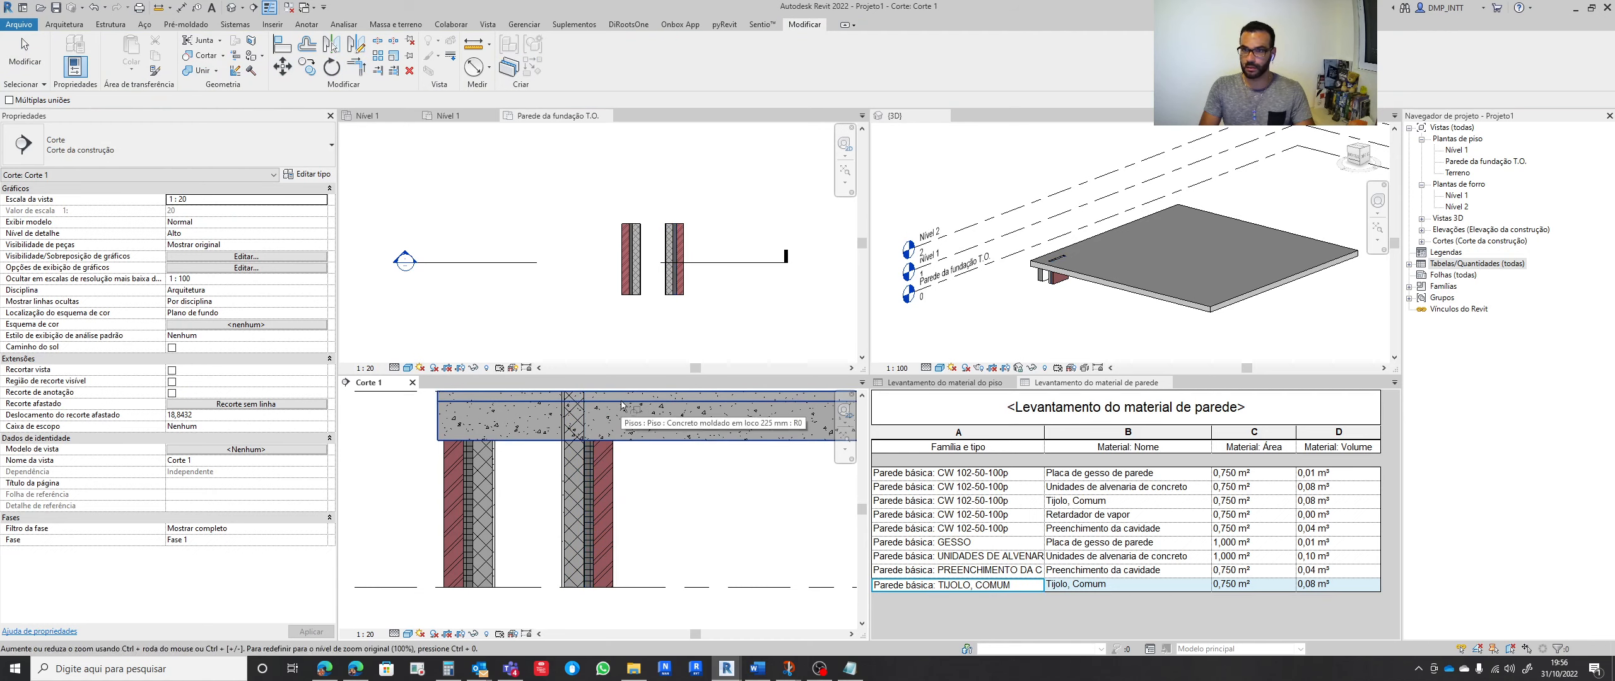
Try to join the UNIDADES DE ALVENARIA DE CONCRETO wall to the floor slab, unjoining the highlighted non-intersecting elements
left_click(577, 437)
left_click(577, 423)
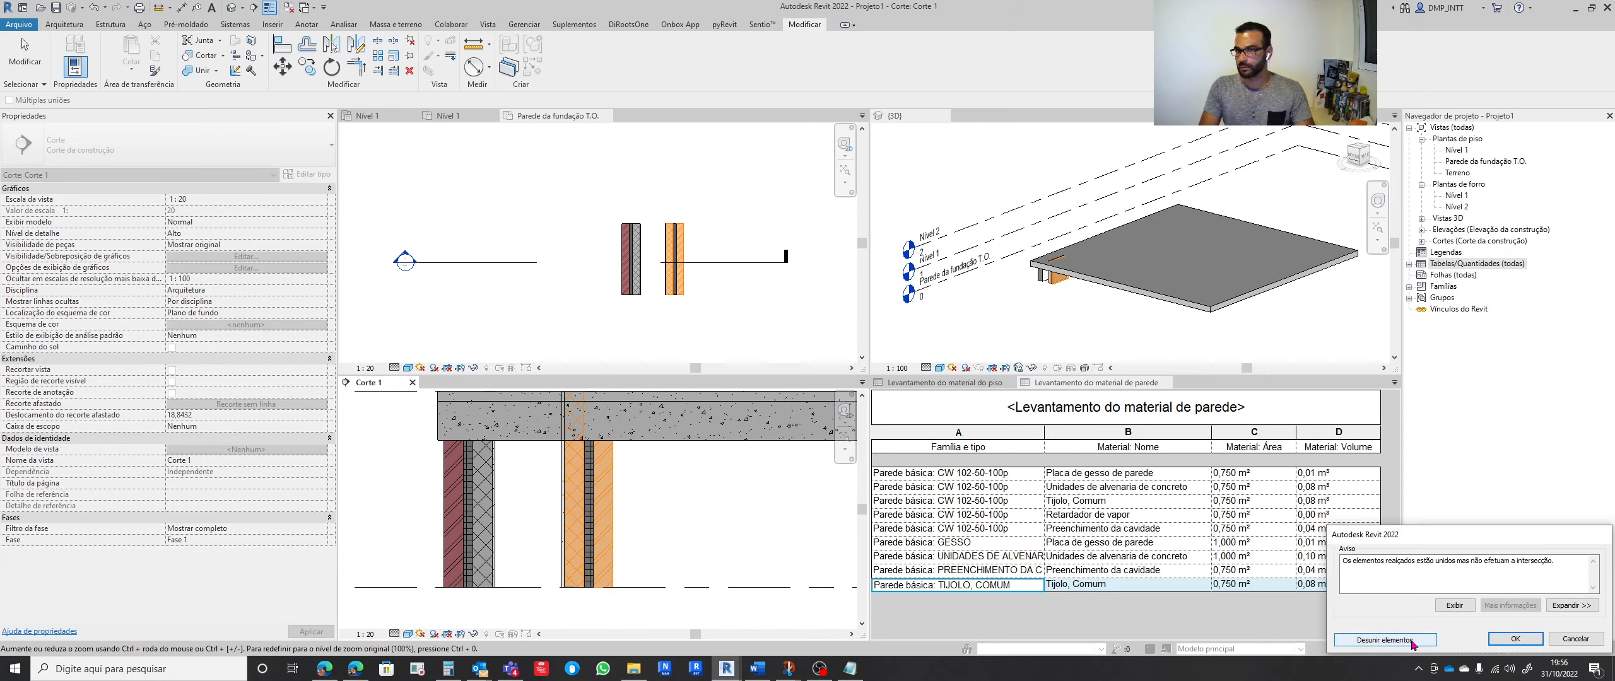
left_click(1385, 640)
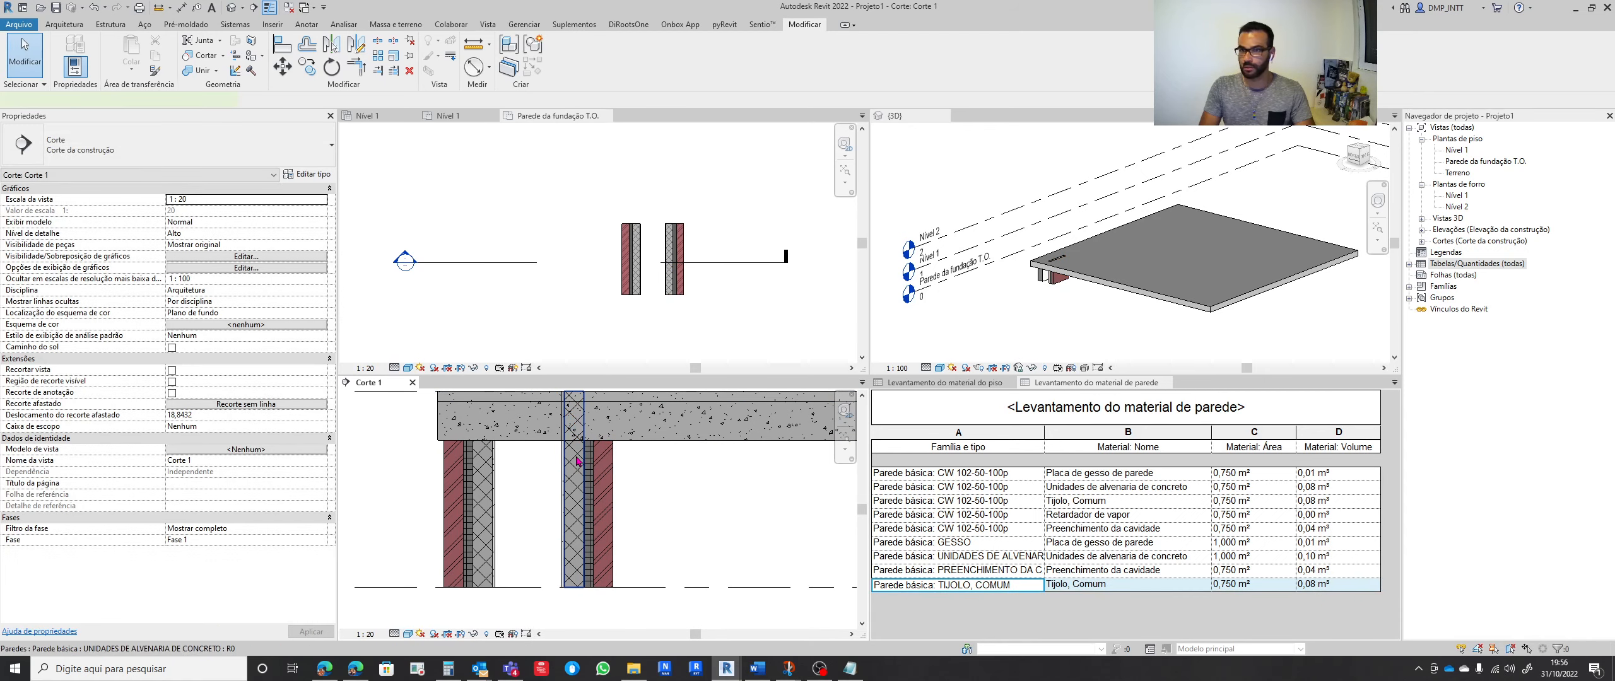
Join the UNIDADES DE ALVENARIA DE CONCRETO wall to the concrete floor slab in the Corte 1 section
key("Escape")
left_click(190, 71)
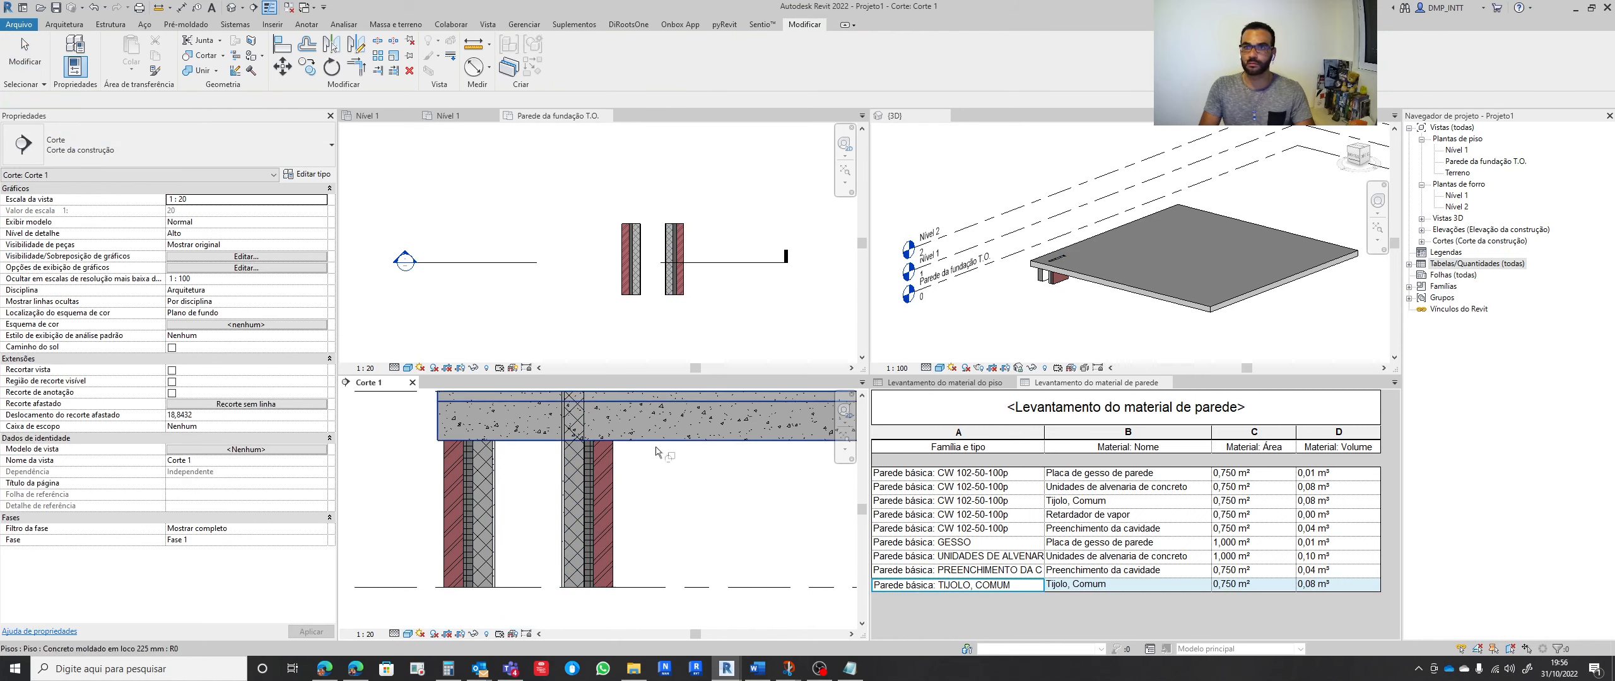
left_click(555, 419)
left_click(578, 457)
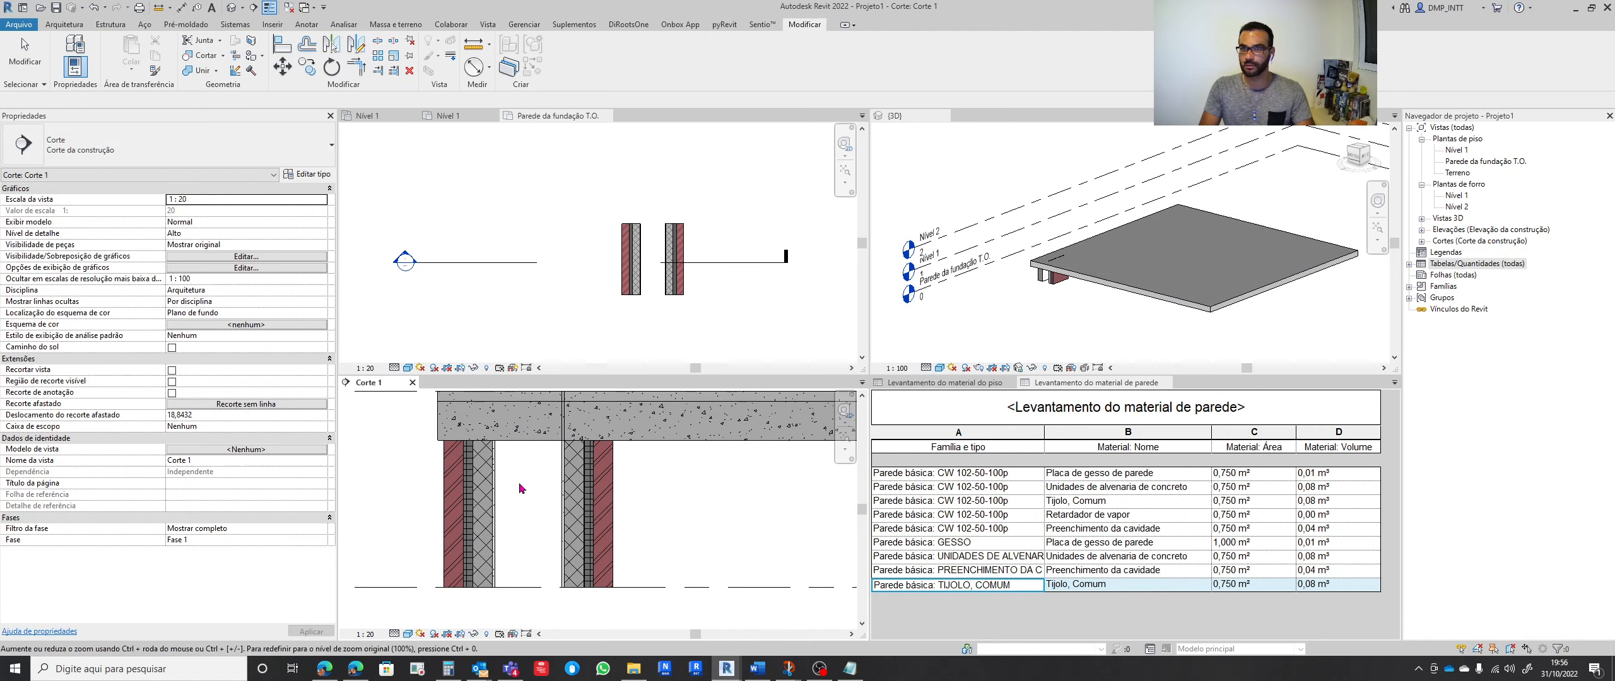
Move the composite CW 102-50-100p wall out from under the slab so that it stands clear of the slab's edge in Corte 1
key("Escape")
left_click(454, 486)
left_click_drag(454, 486, 360, 485)
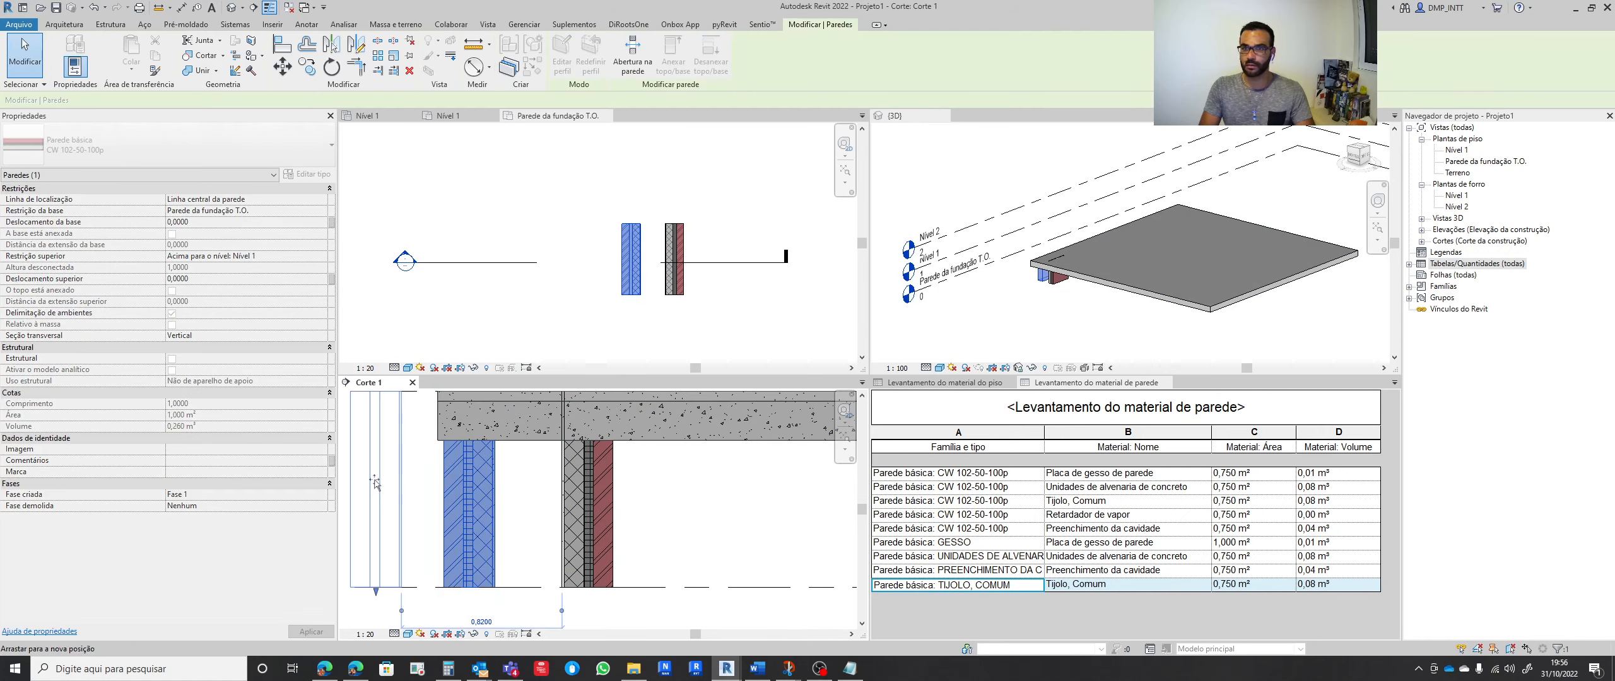
middle_click_drag(451, 474, 593, 492)
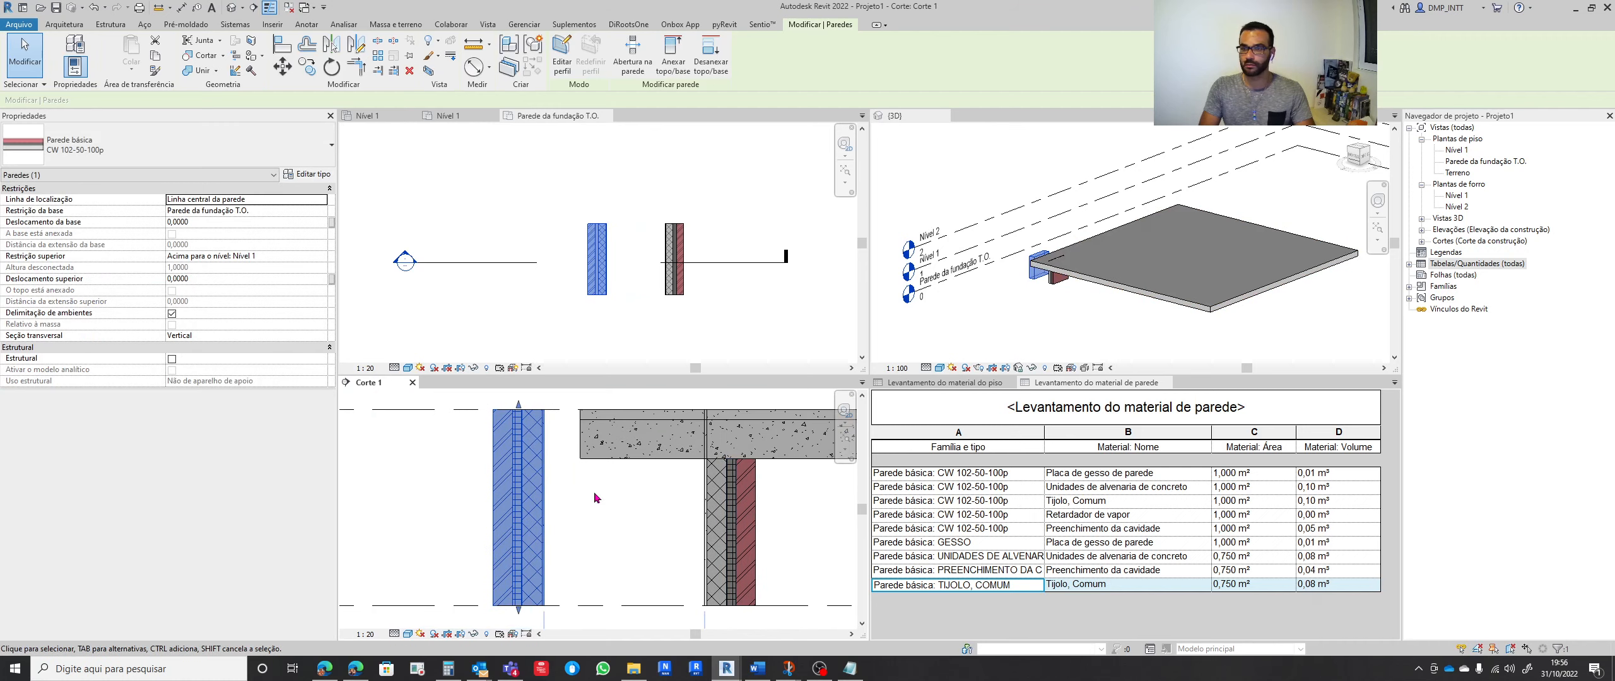
Move the four single-layer walls to the slab's edge, aligning the concrete block wall's outer face with the edge so the GESSO layer stays outside
left_click_drag(814, 519, 596, 507)
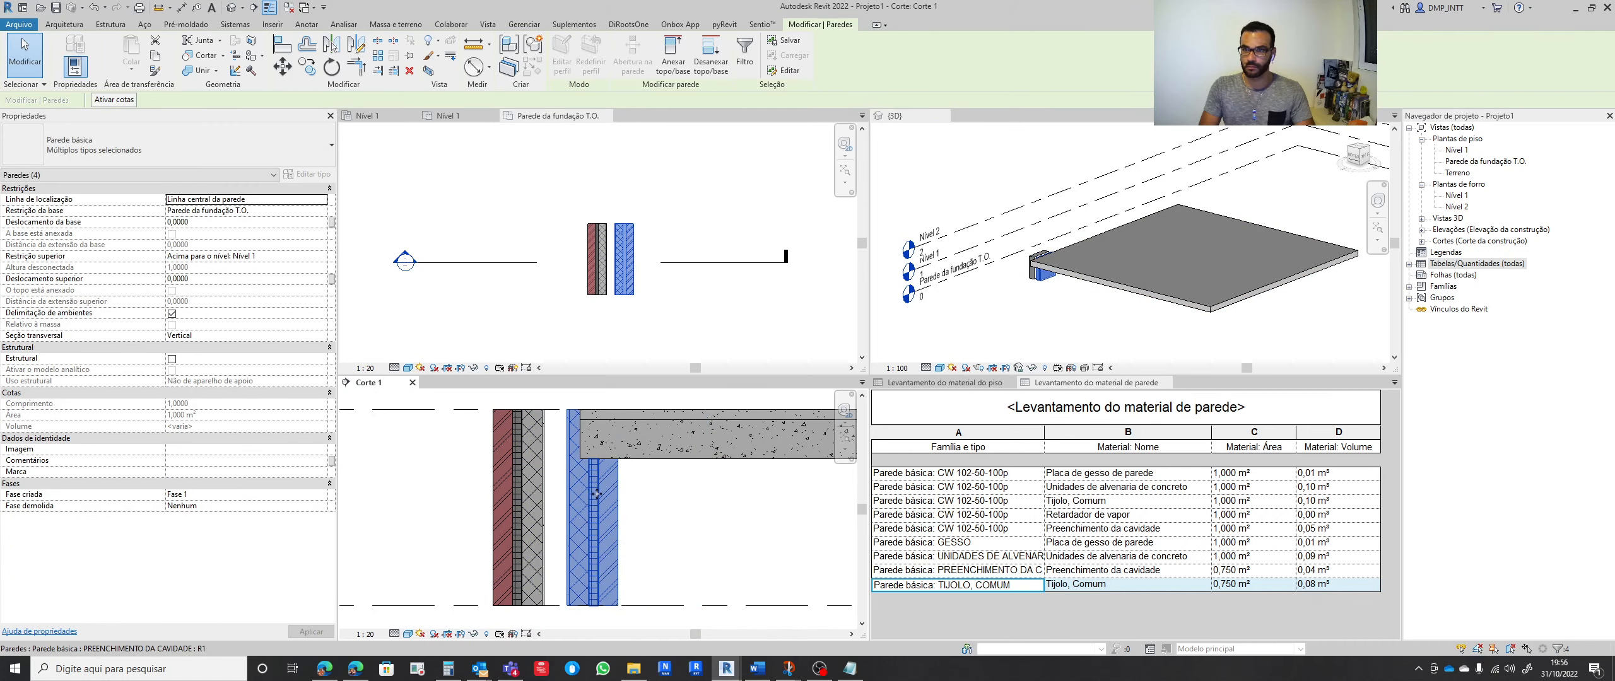
left_click(656, 495)
scroll(656, 491, "up", 2)
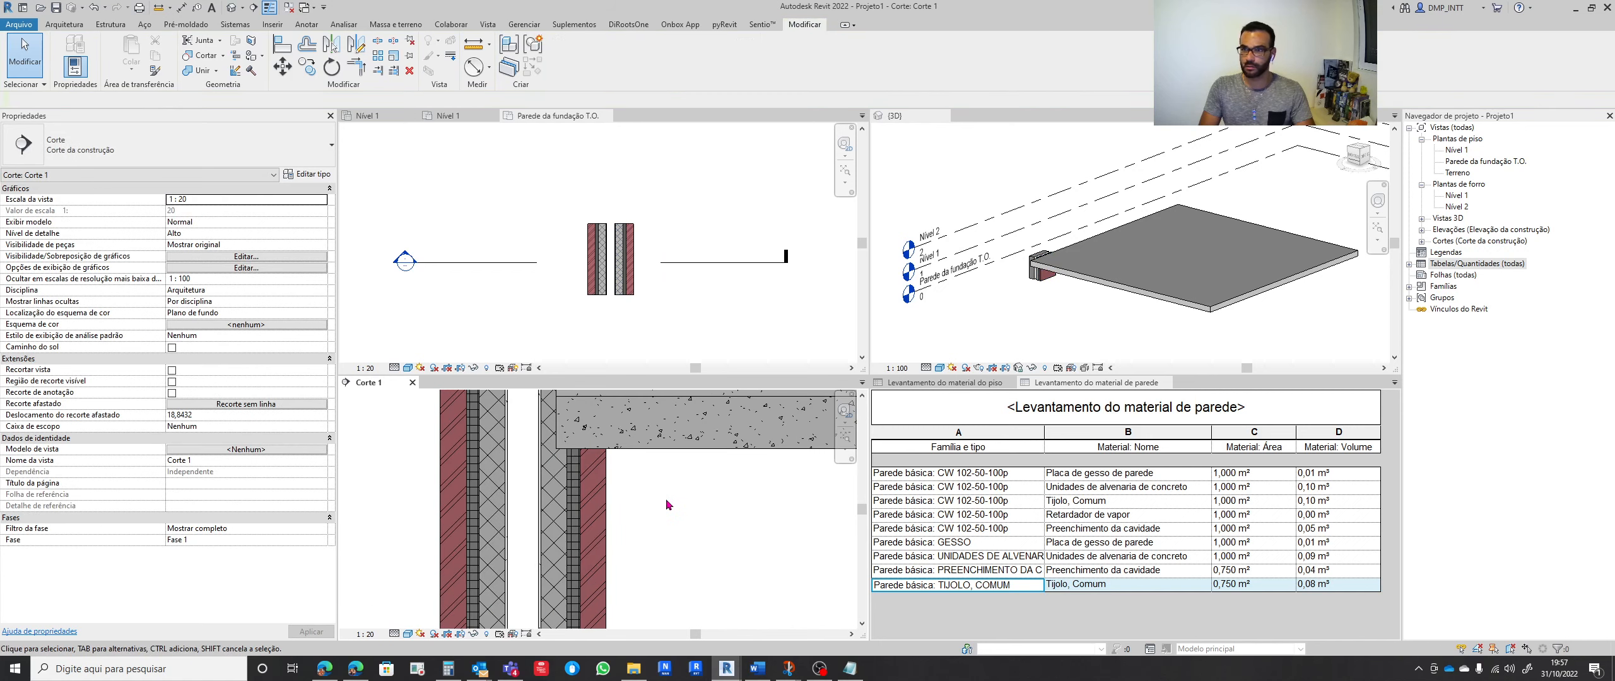
left_click_drag(666, 499, 531, 499)
left_click(283, 65)
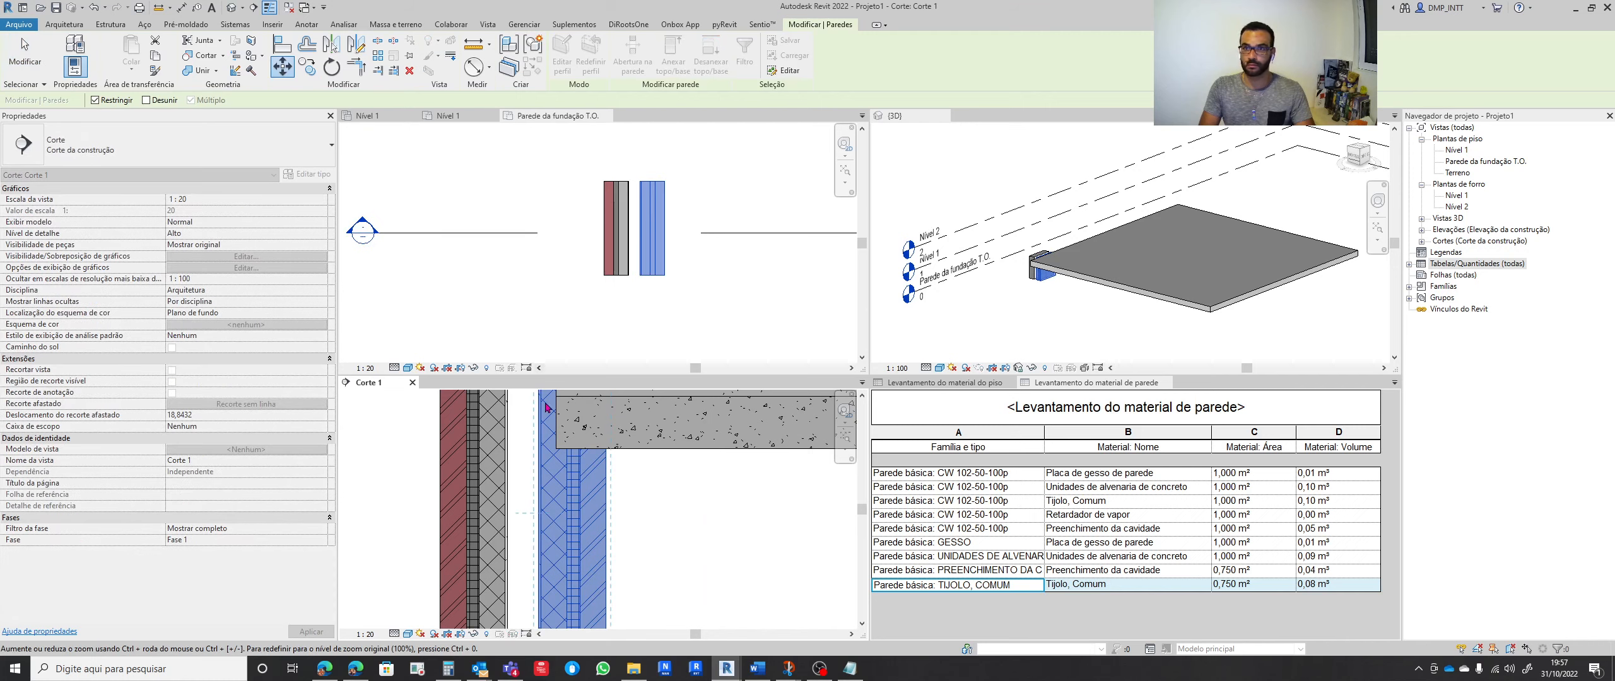
scroll(540, 421, "up", 2)
left_click(531, 427)
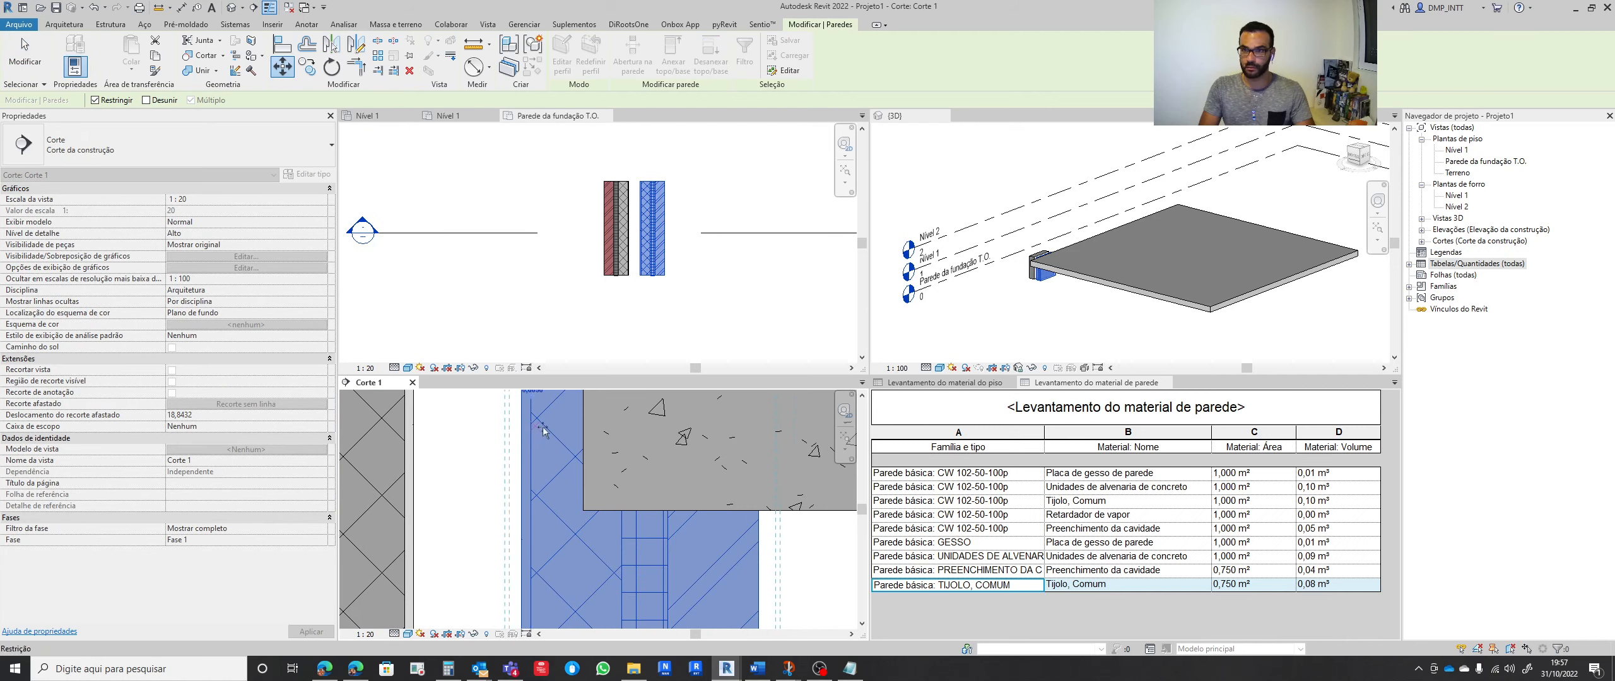
left_click(582, 427)
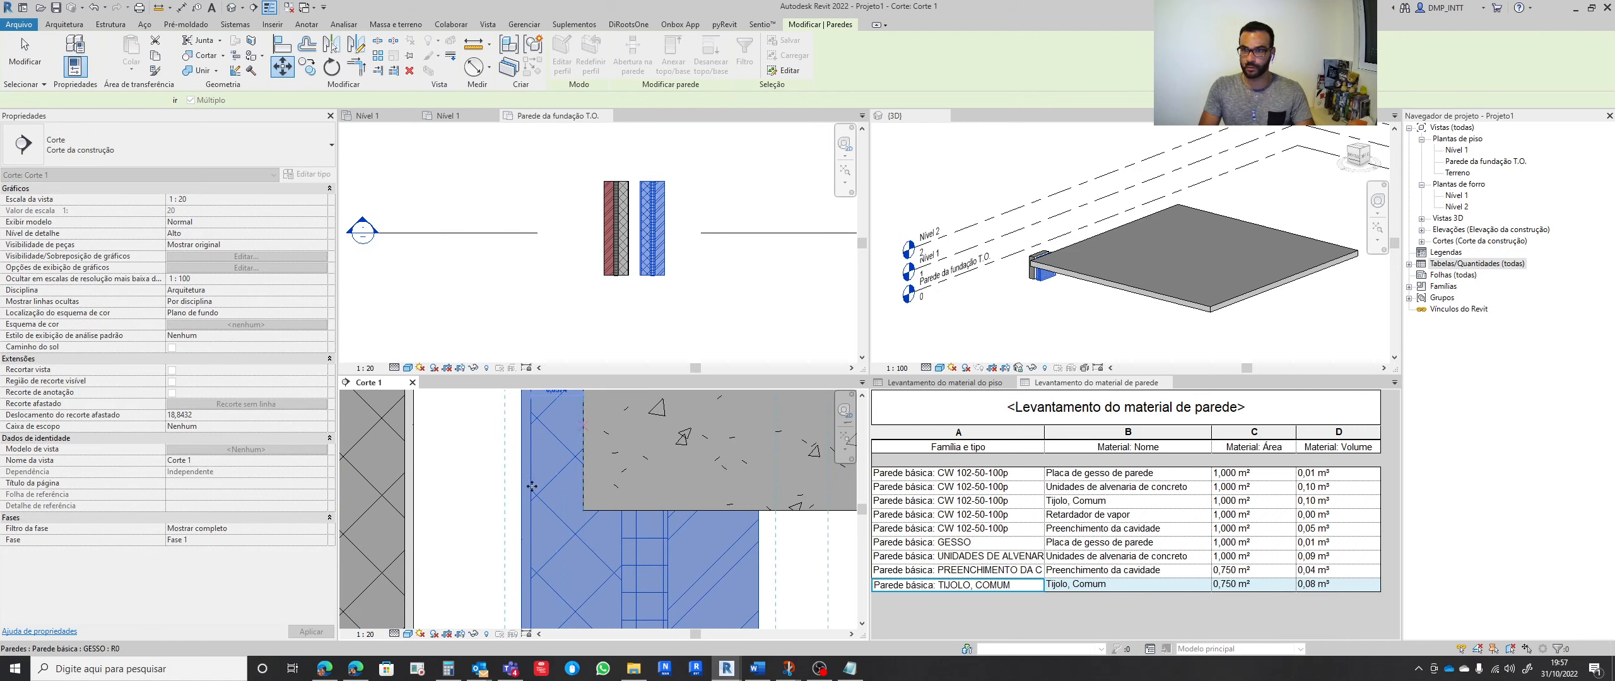
left_click(483, 462)
scroll(521, 468, "down", 2)
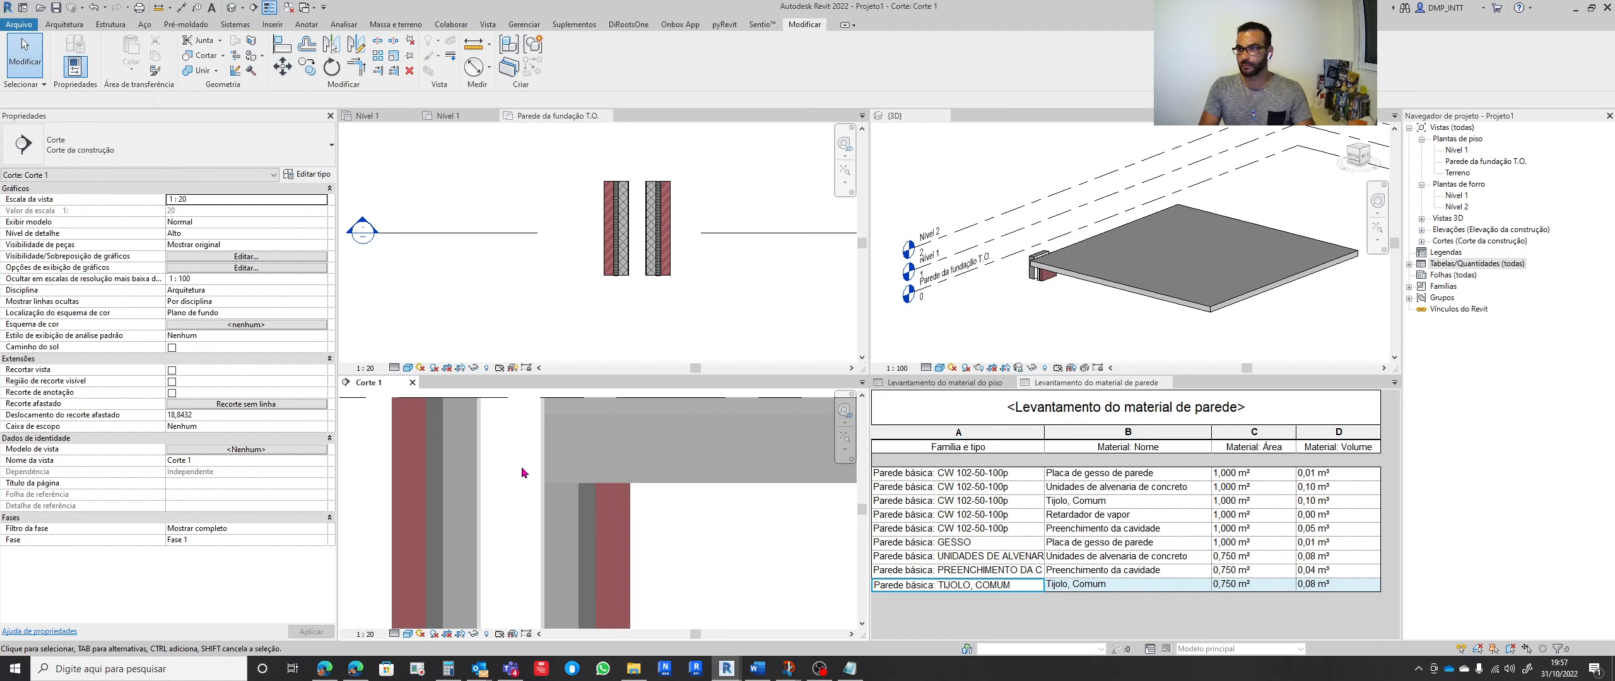
Compare the composite wall with the four single-layer walls at the slab's edge, checking their area rows in Levantamento do material de parede
scroll(579, 477, "down", 1)
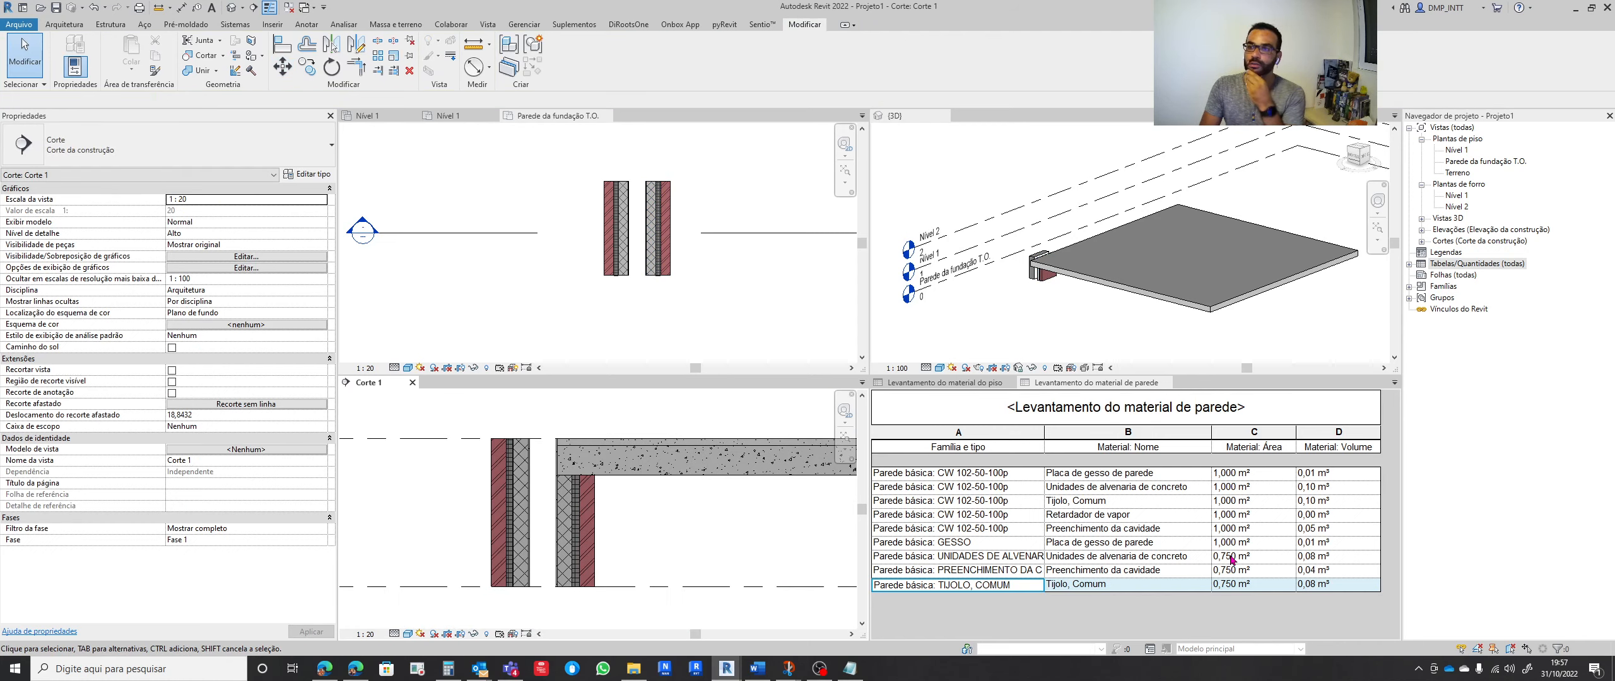
scroll(561, 539, "up", 2)
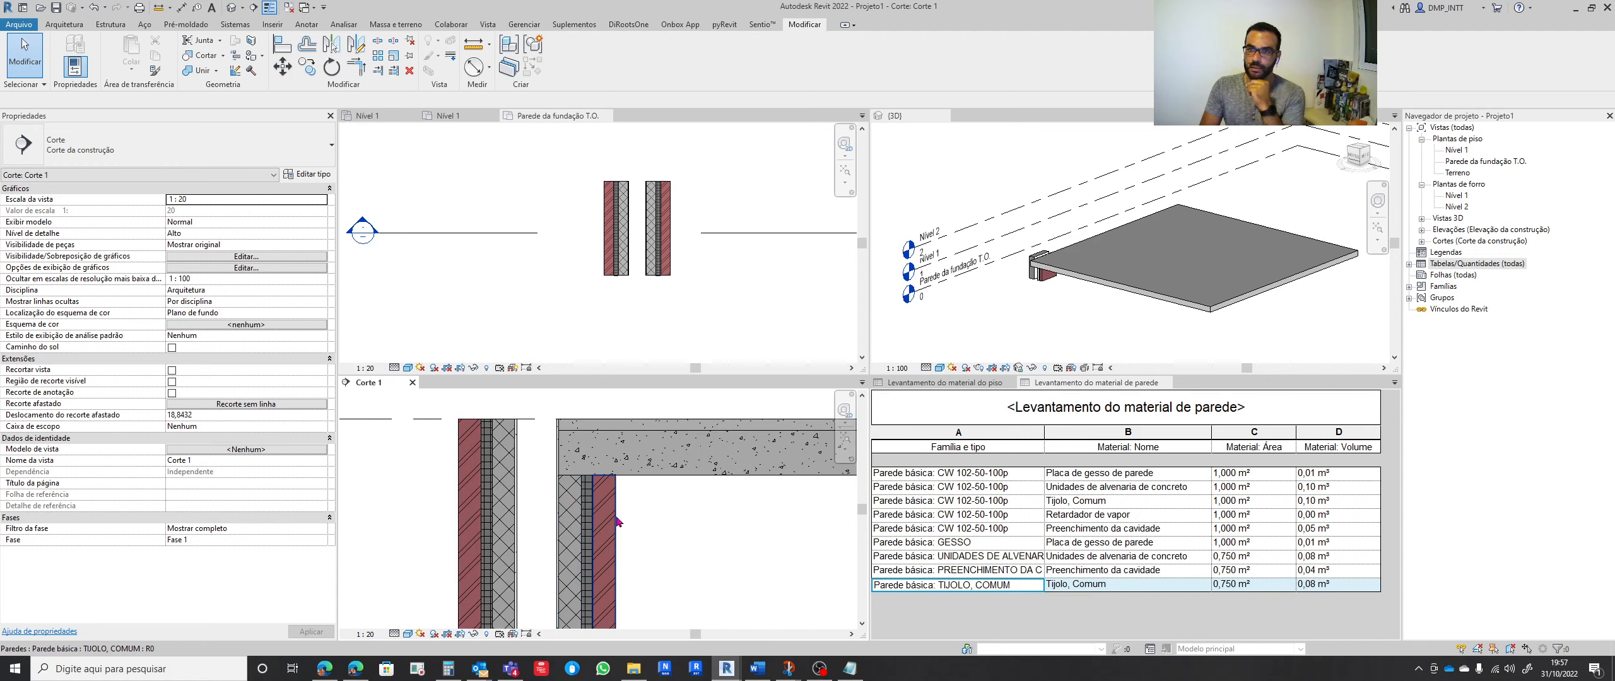
left_click(515, 499)
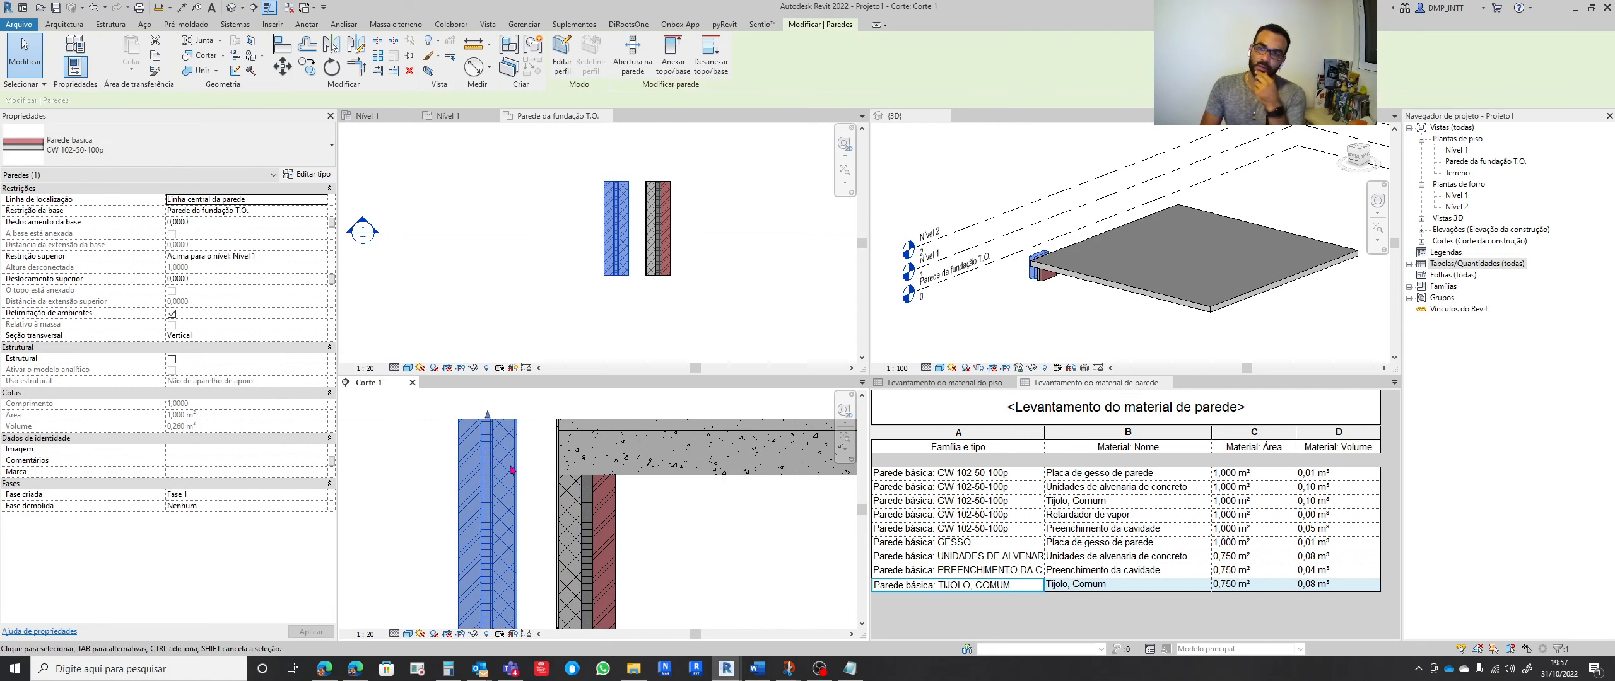
scroll(523, 515, "down", 2)
middle_click_drag(516, 537, 496, 526)
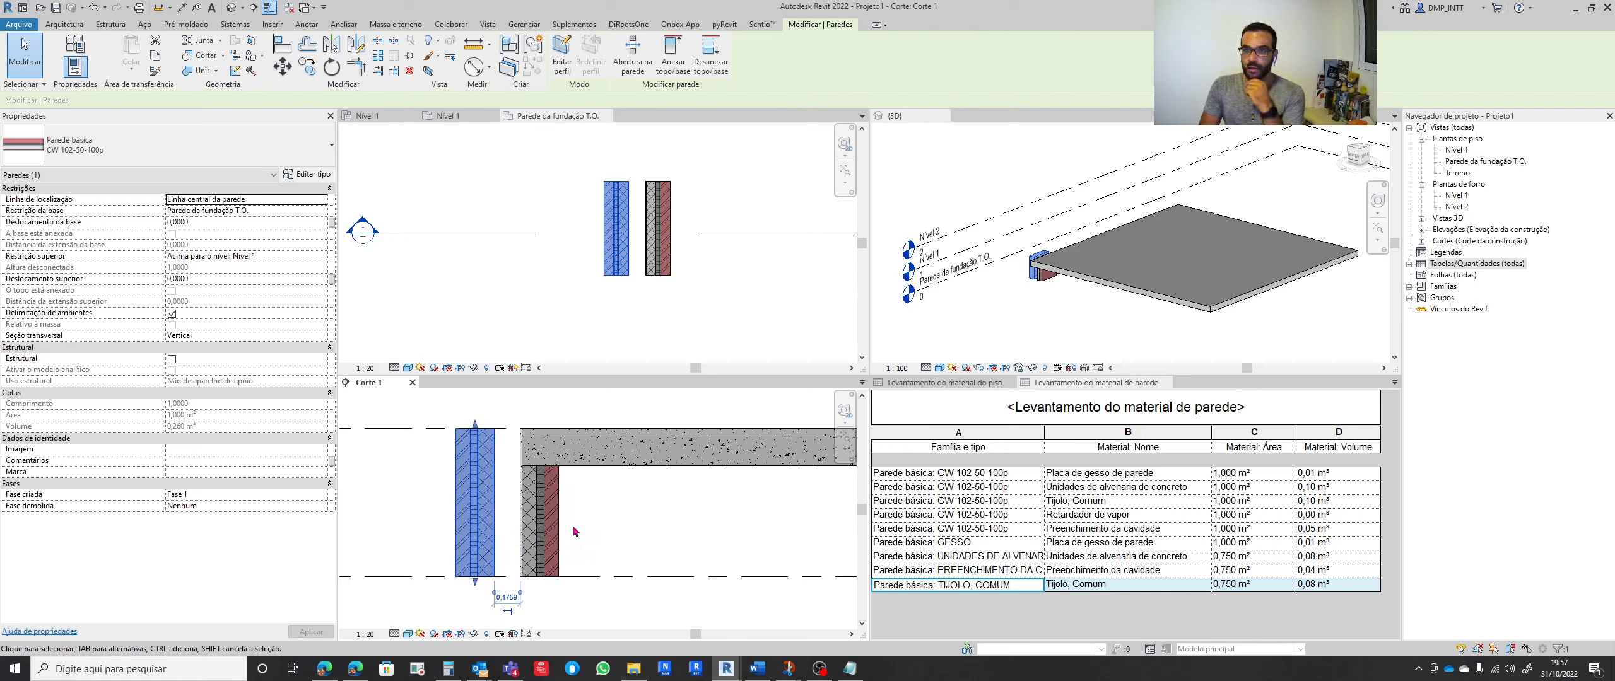
left_click(569, 525)
left_click_drag(530, 502, 524, 497)
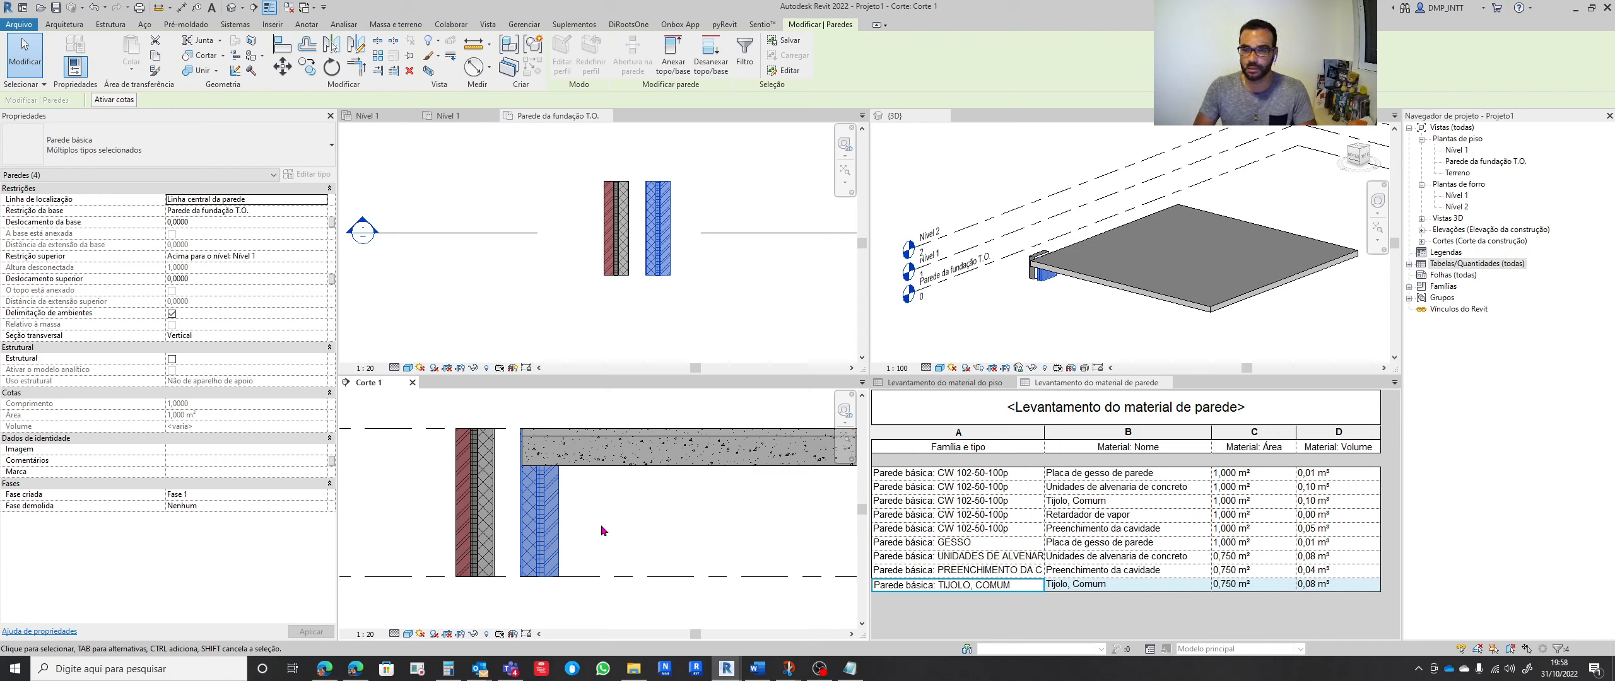
left_click(485, 506)
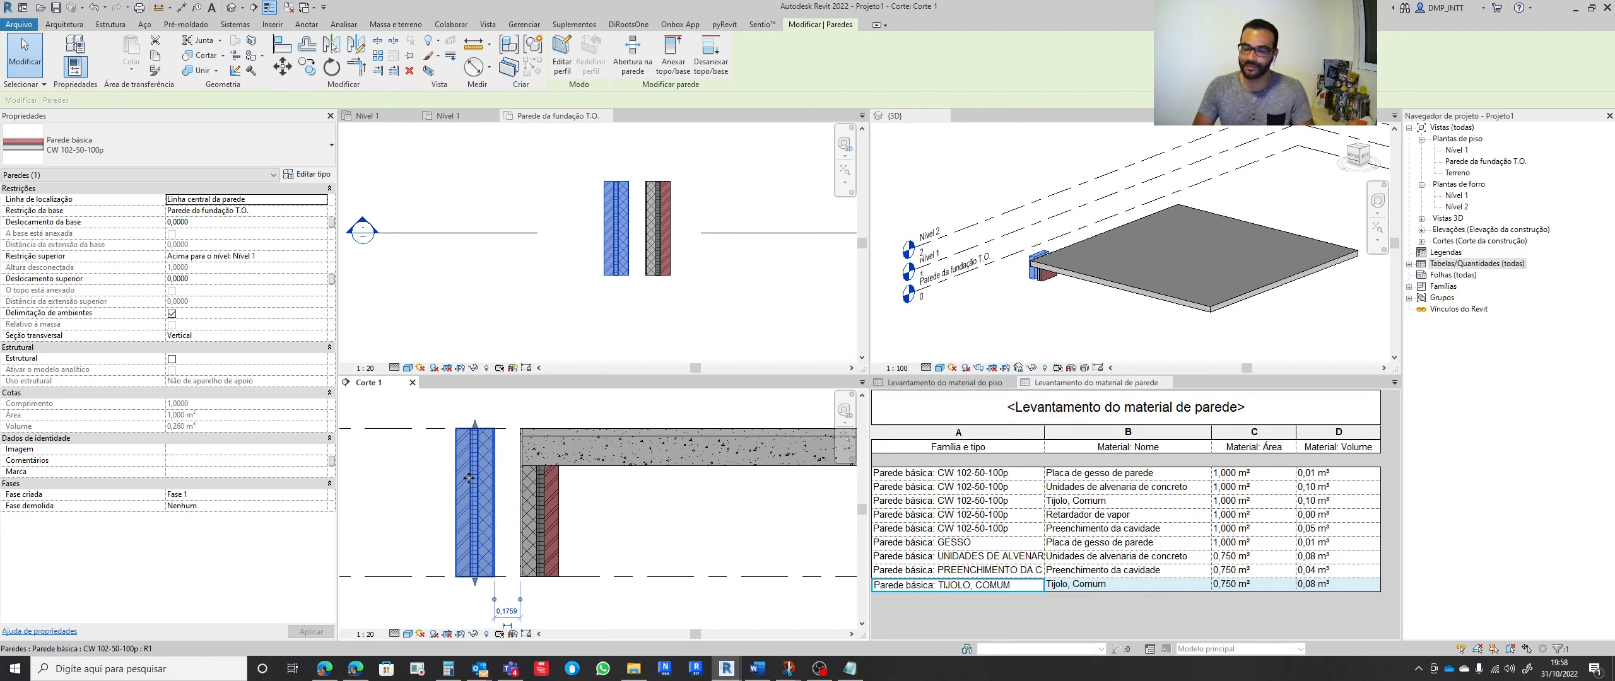
scroll(493, 502, "up", 6)
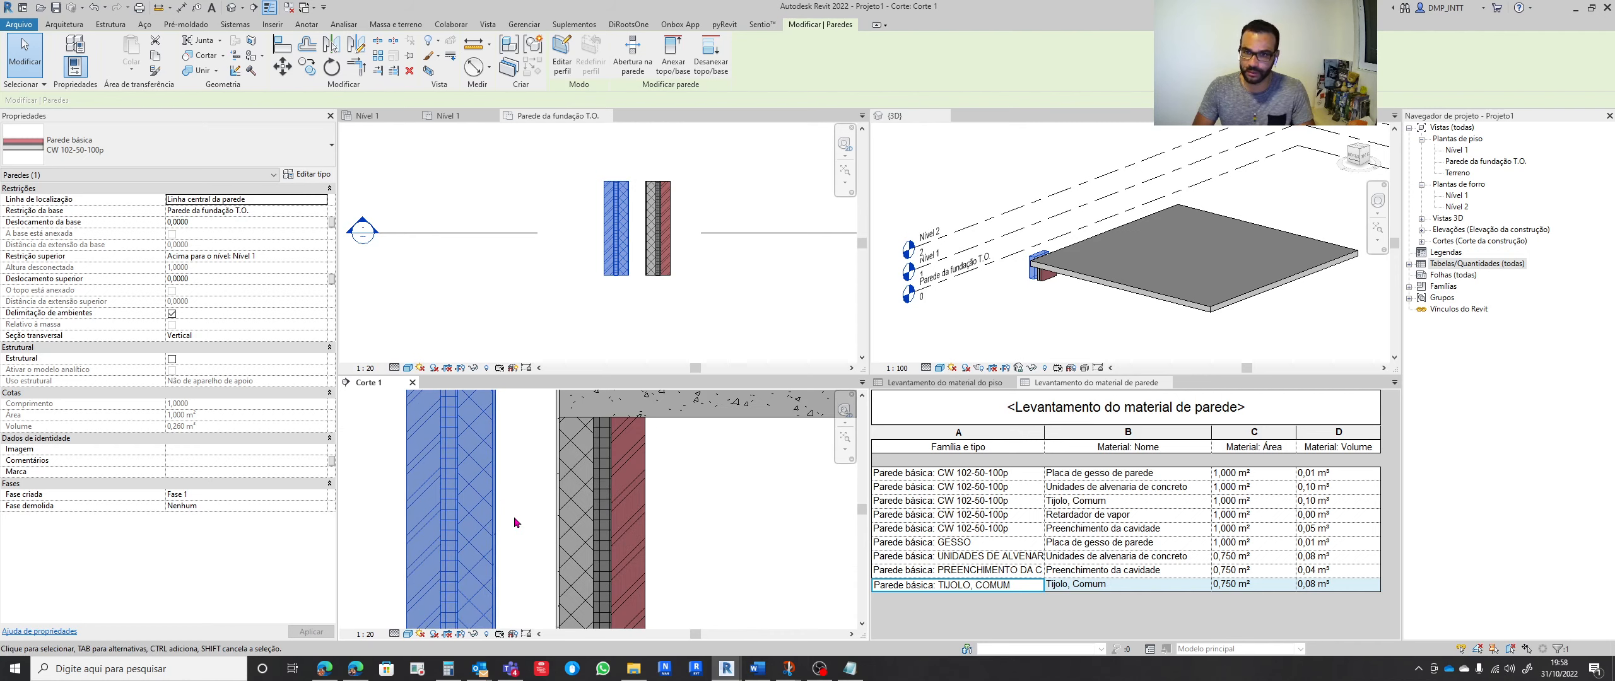
left_click(514, 518)
scroll(517, 505, "down", 5)
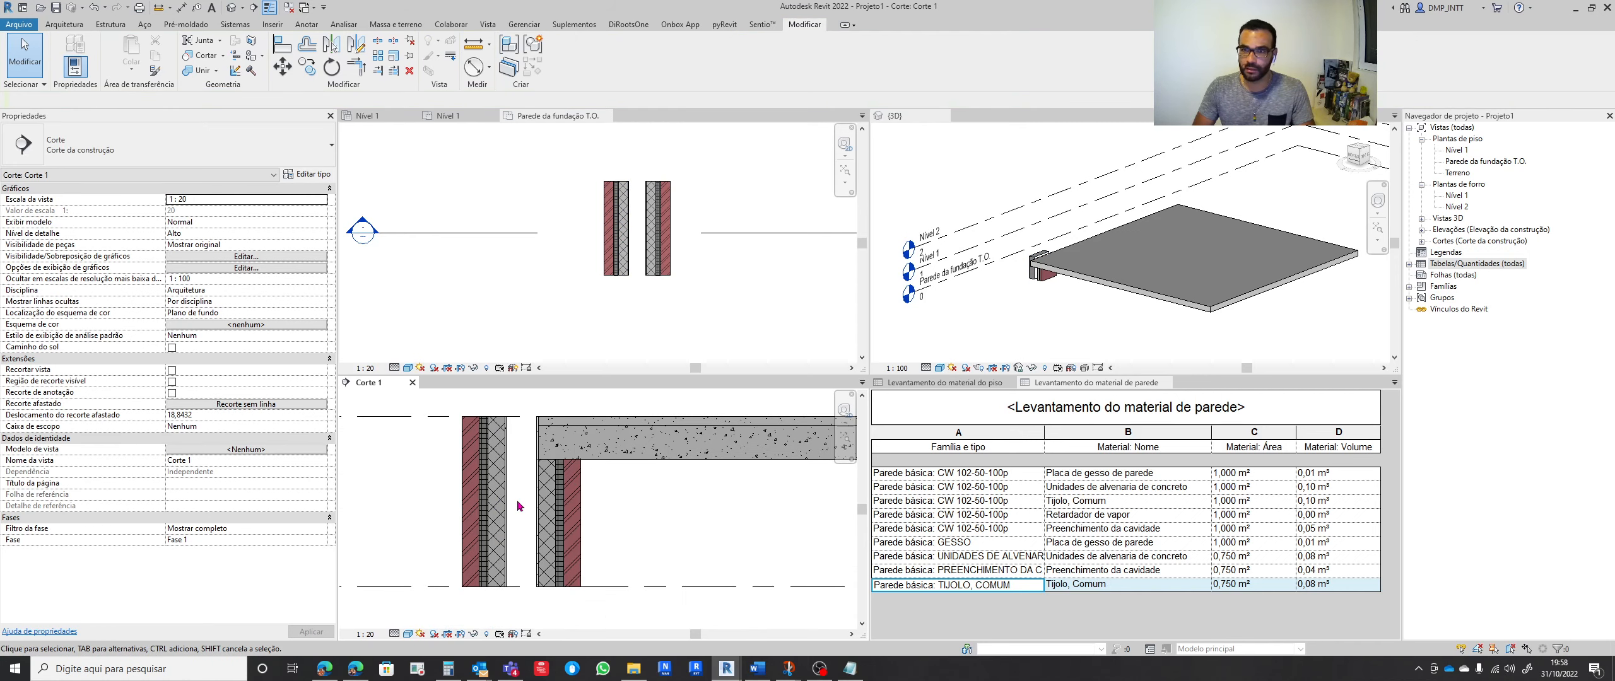
left_click(513, 504)
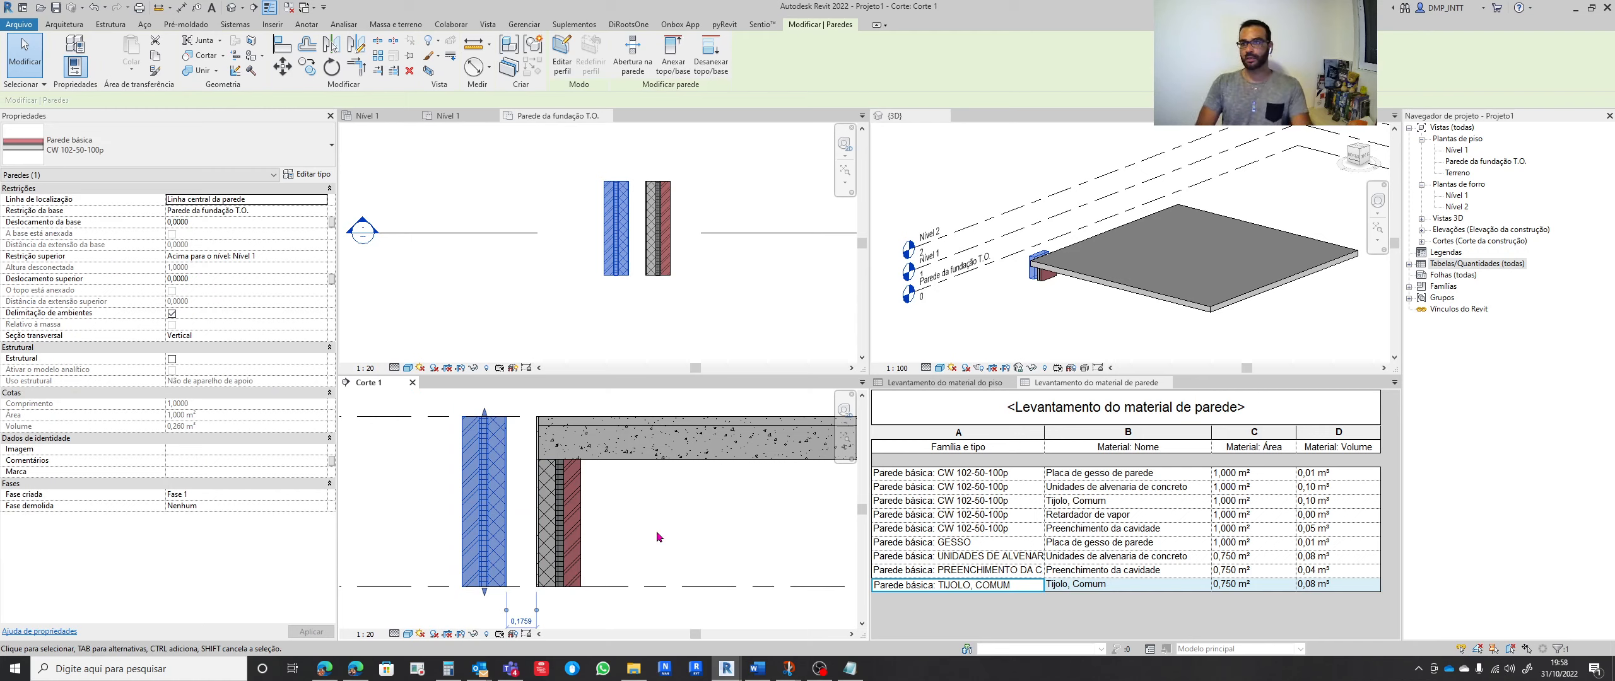
scroll(658, 524, "down", 3)
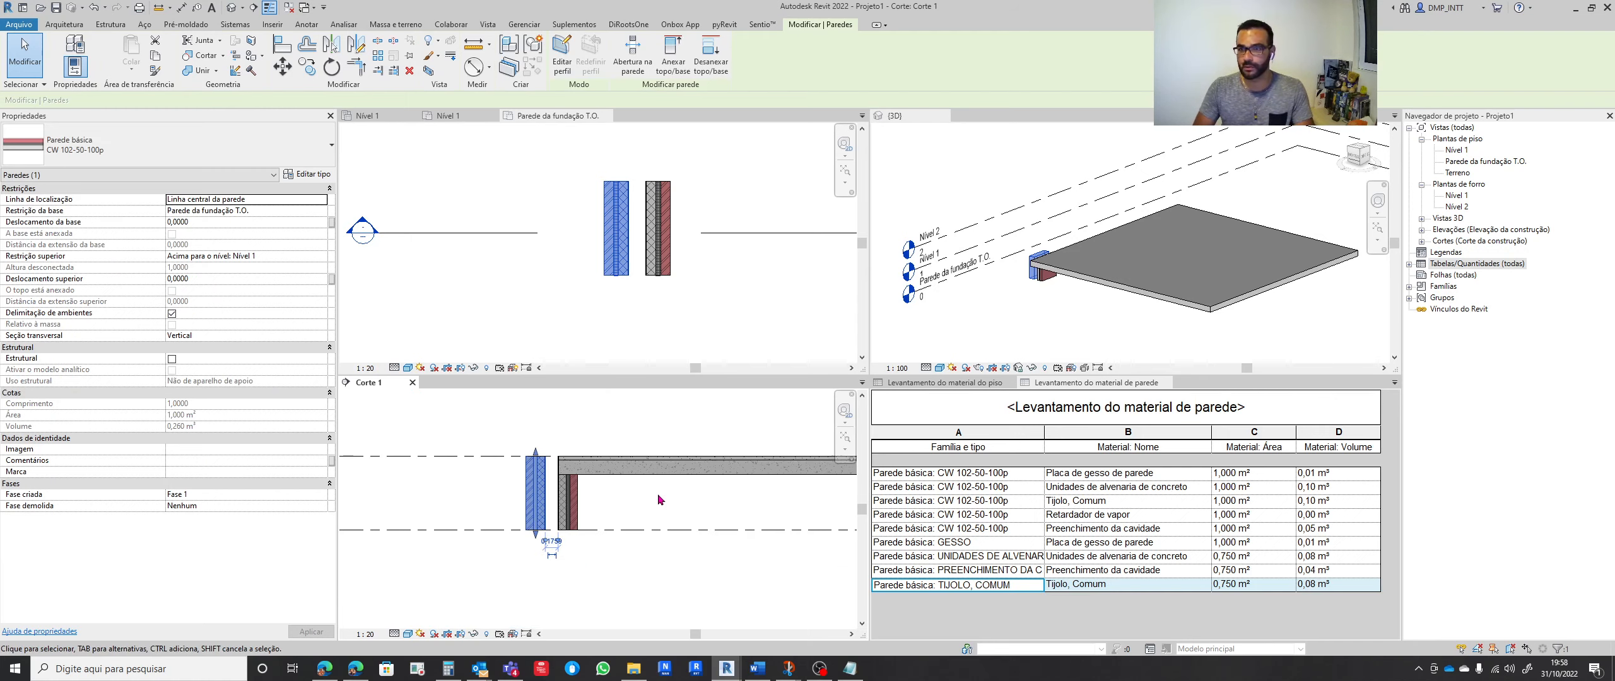
middle_click_drag(658, 495, 604, 496)
left_click(604, 495)
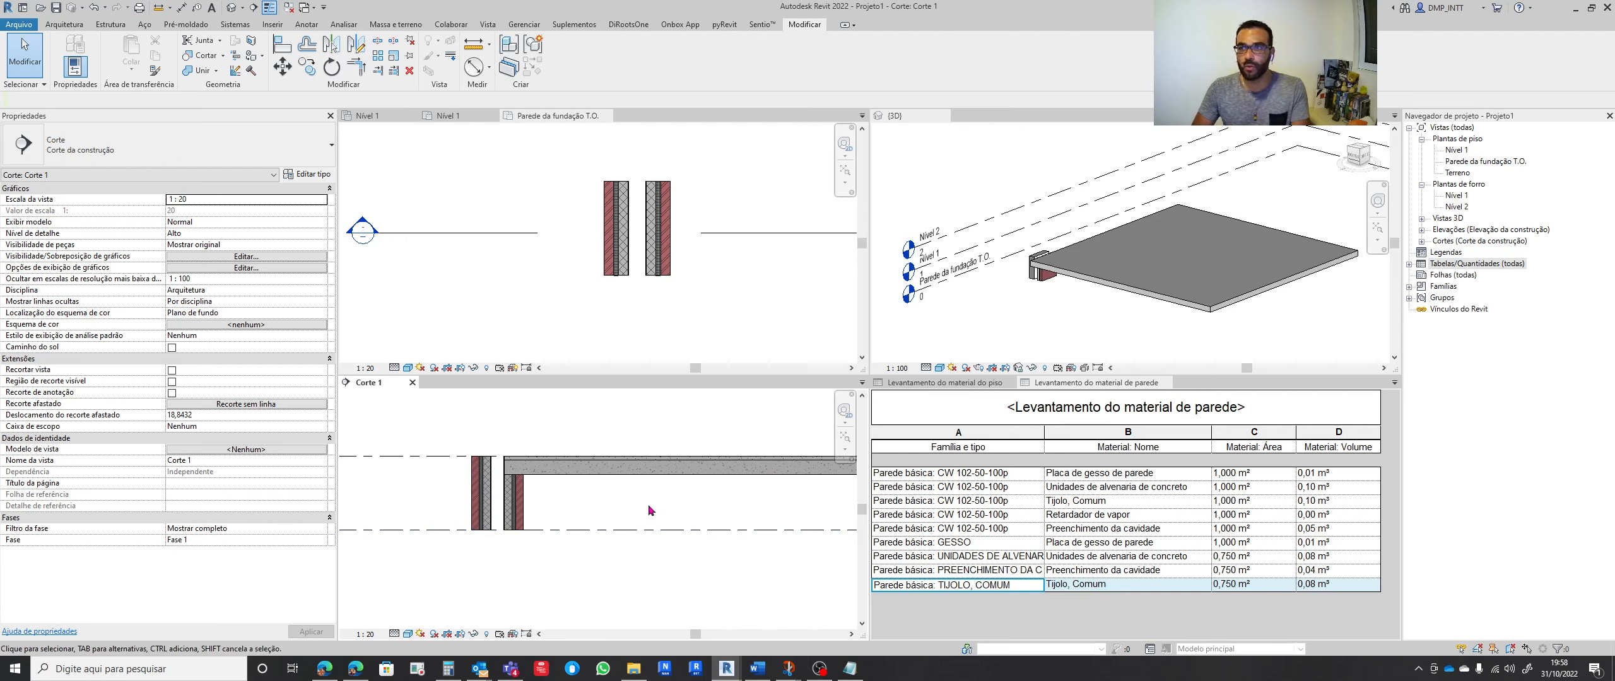
Select the floor slab and check its material areas and volumes in the Levantamento do material do piso schedule
left_click(638, 467)
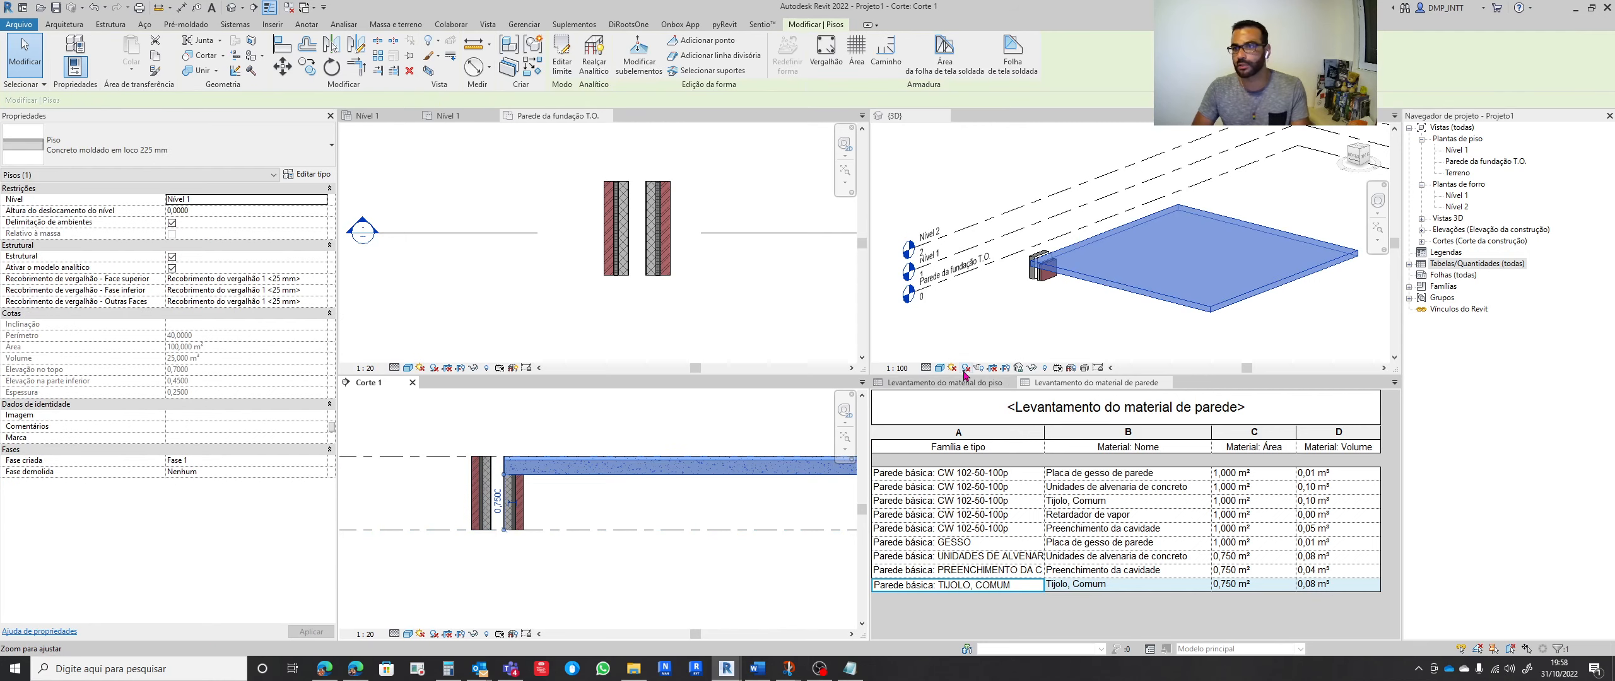
left_click(949, 386)
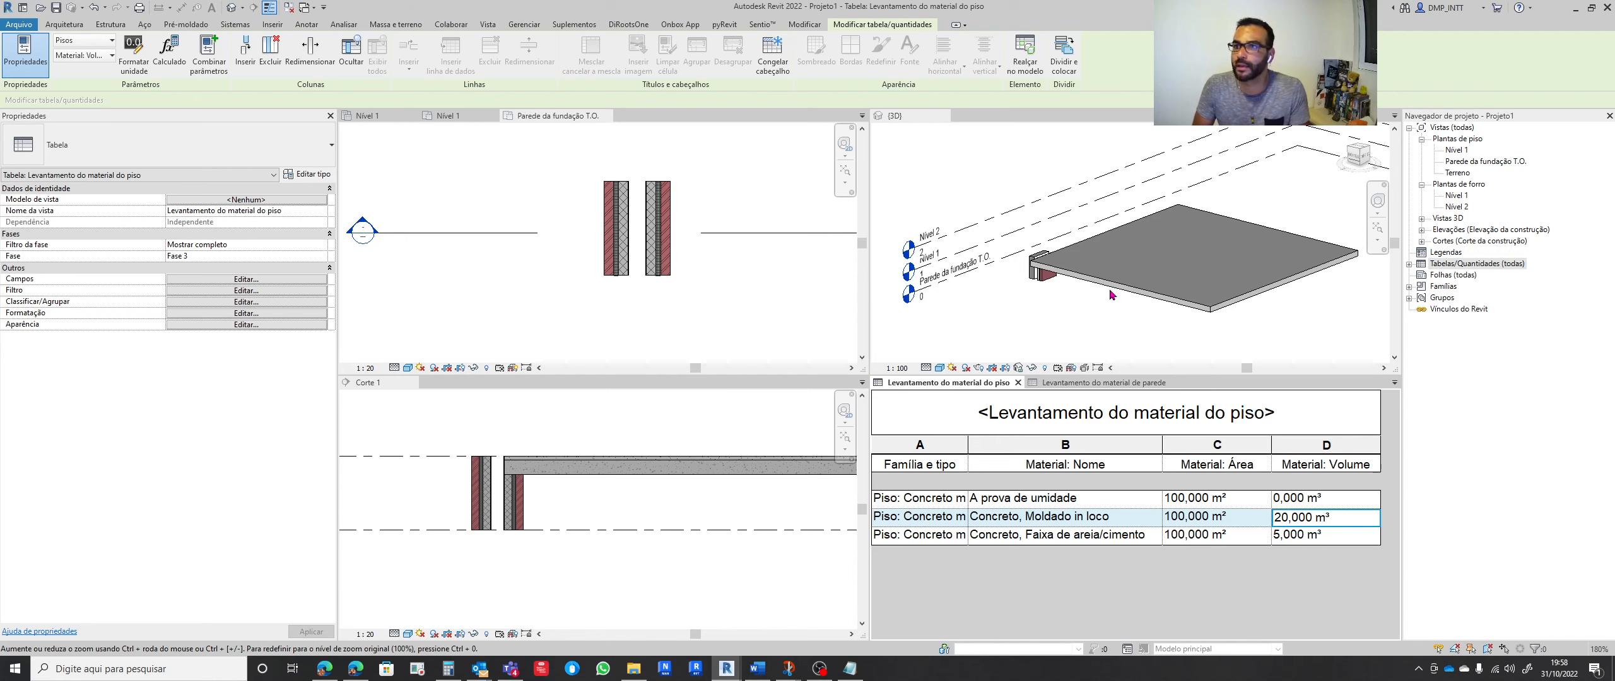
left_click(1114, 311)
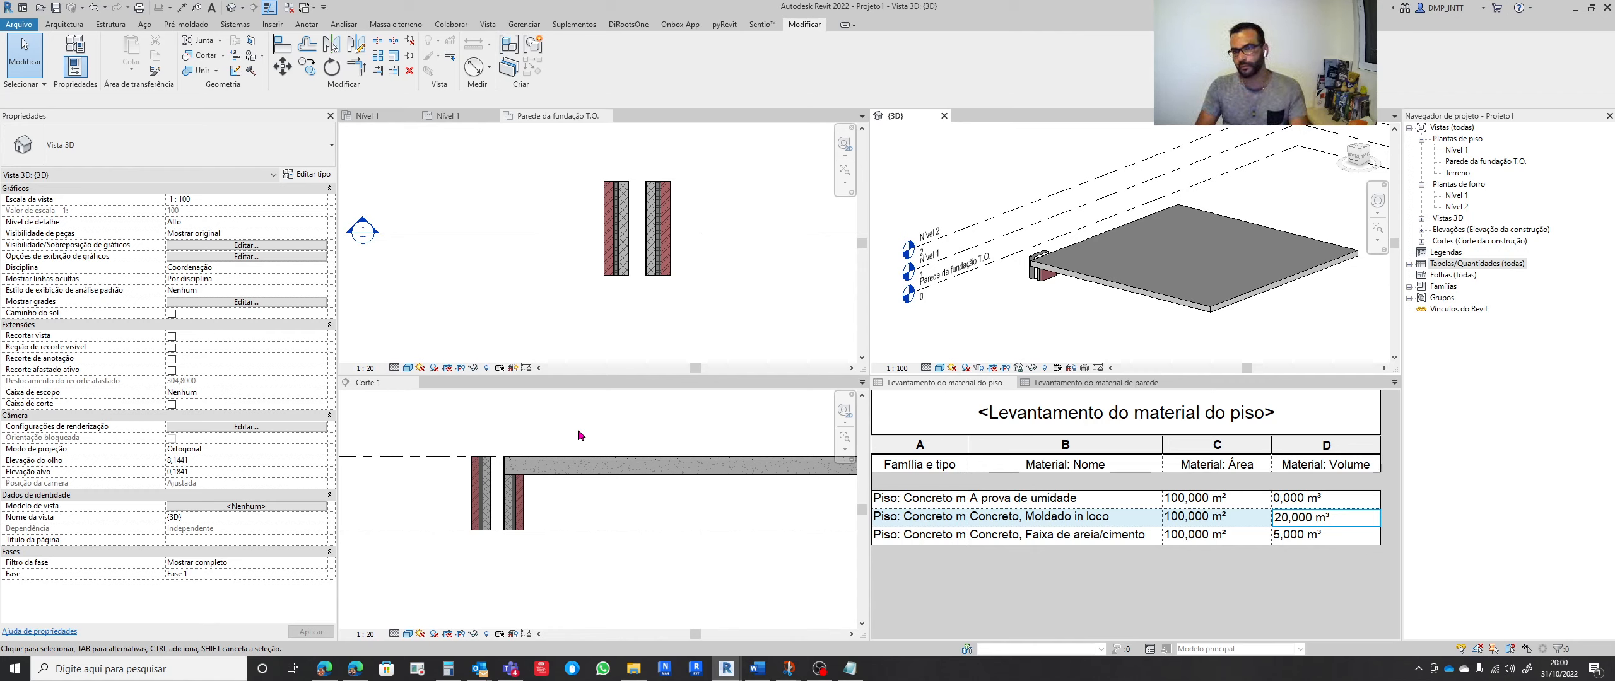
Move all five walls together away from the floor slab in the Corte 1 section
scroll(568, 433, "down", 2)
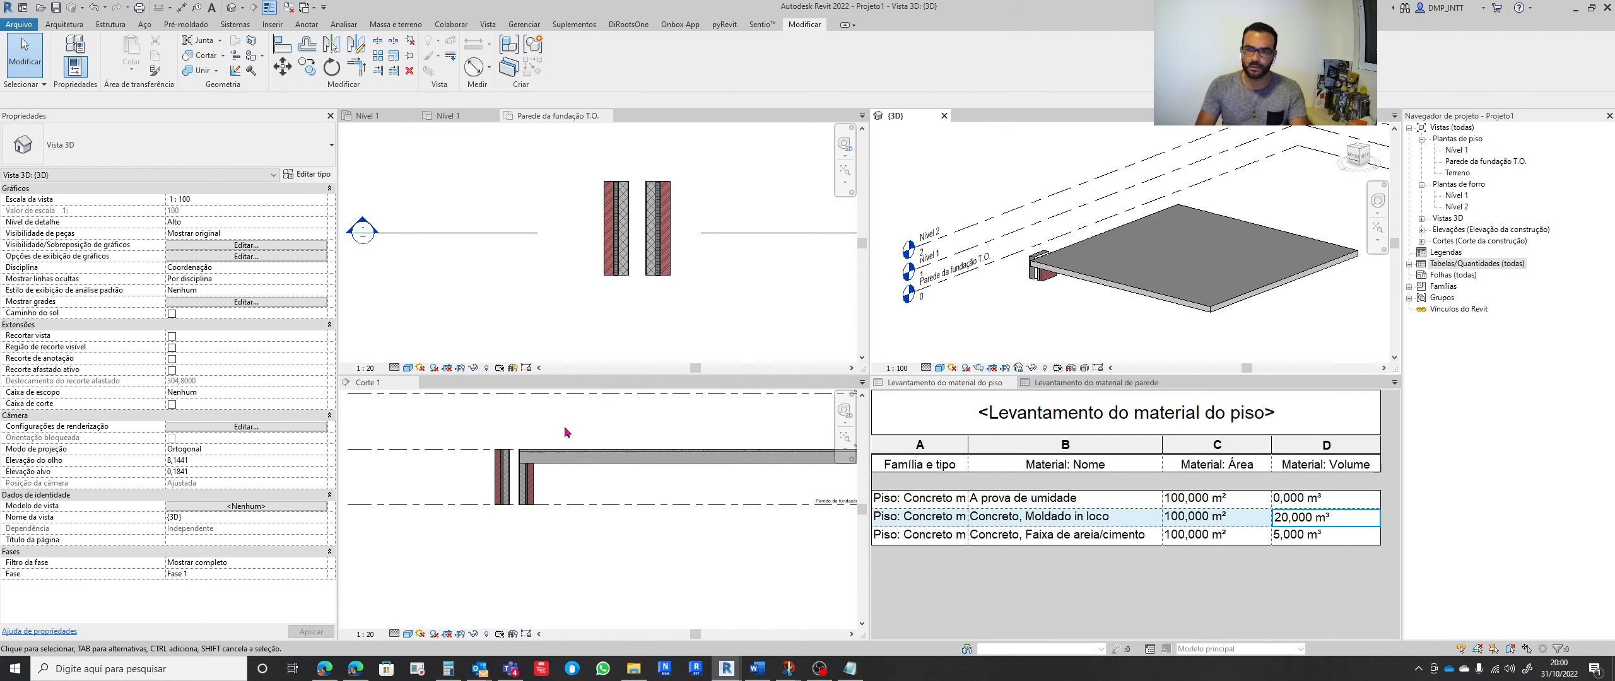
scroll(587, 424, "down", 2)
left_click(587, 423)
left_click_drag(490, 459, 389, 458)
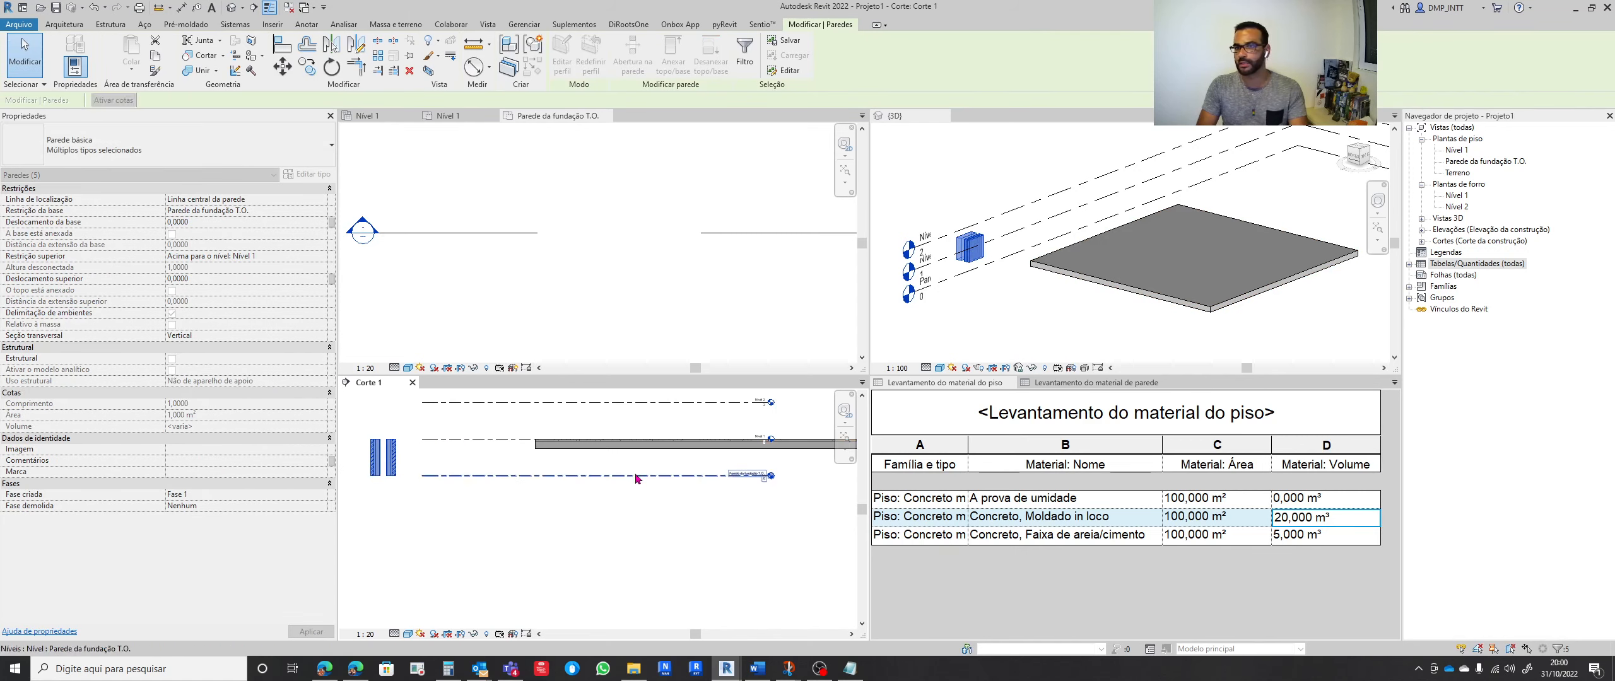
Shift the floor slab toward the relocated walls in Corte 1, leaving a gap between the slab and the walls
left_click(656, 449)
left_click_drag(658, 449, 546, 455)
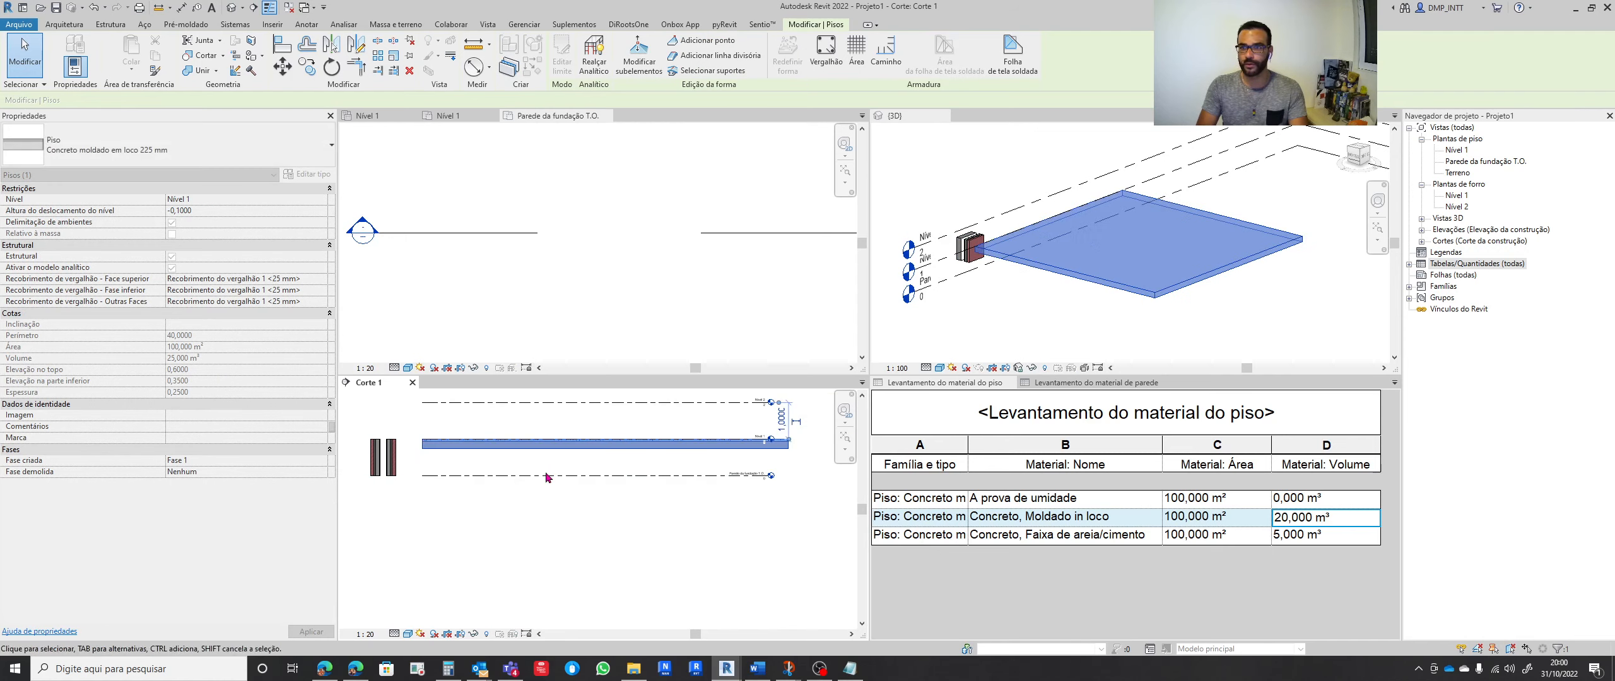
left_click(642, 568)
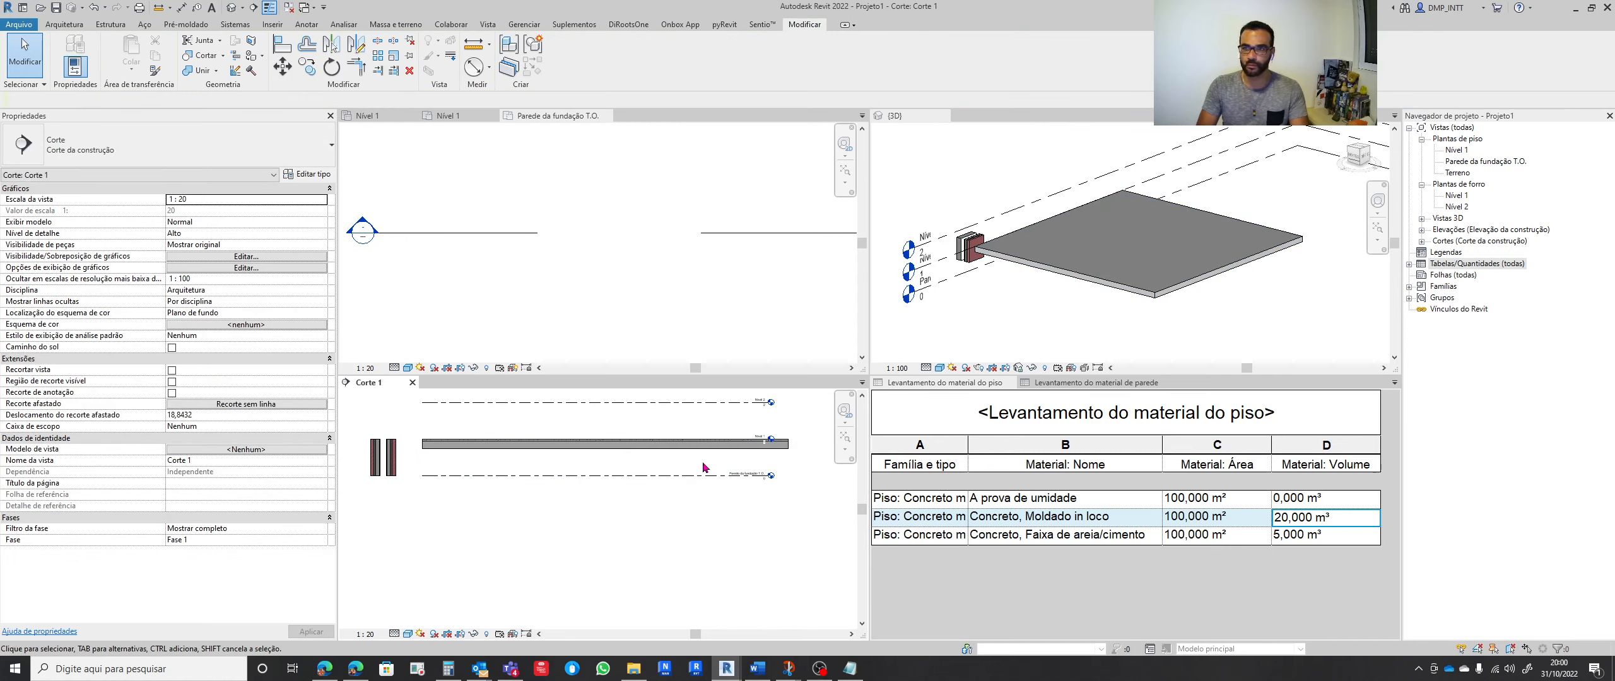
Start placing a structural beam and open the type properties of the Concreto-Viga retangular 400 x 800mm type
middle_click_drag(602, 463, 593, 483)
scroll(600, 289, "down", 3)
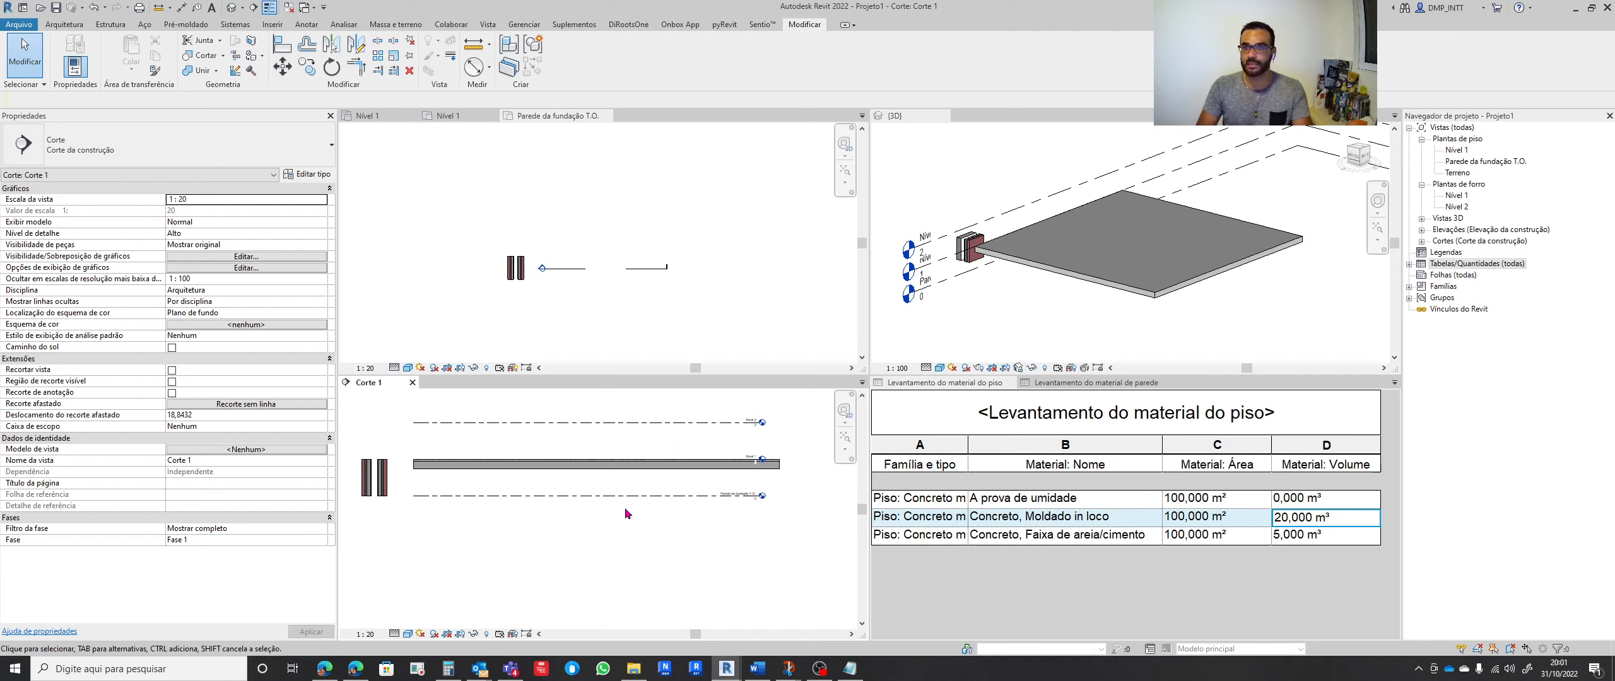
left_click(1025, 312)
middle_click_drag(1028, 312, 1062, 299)
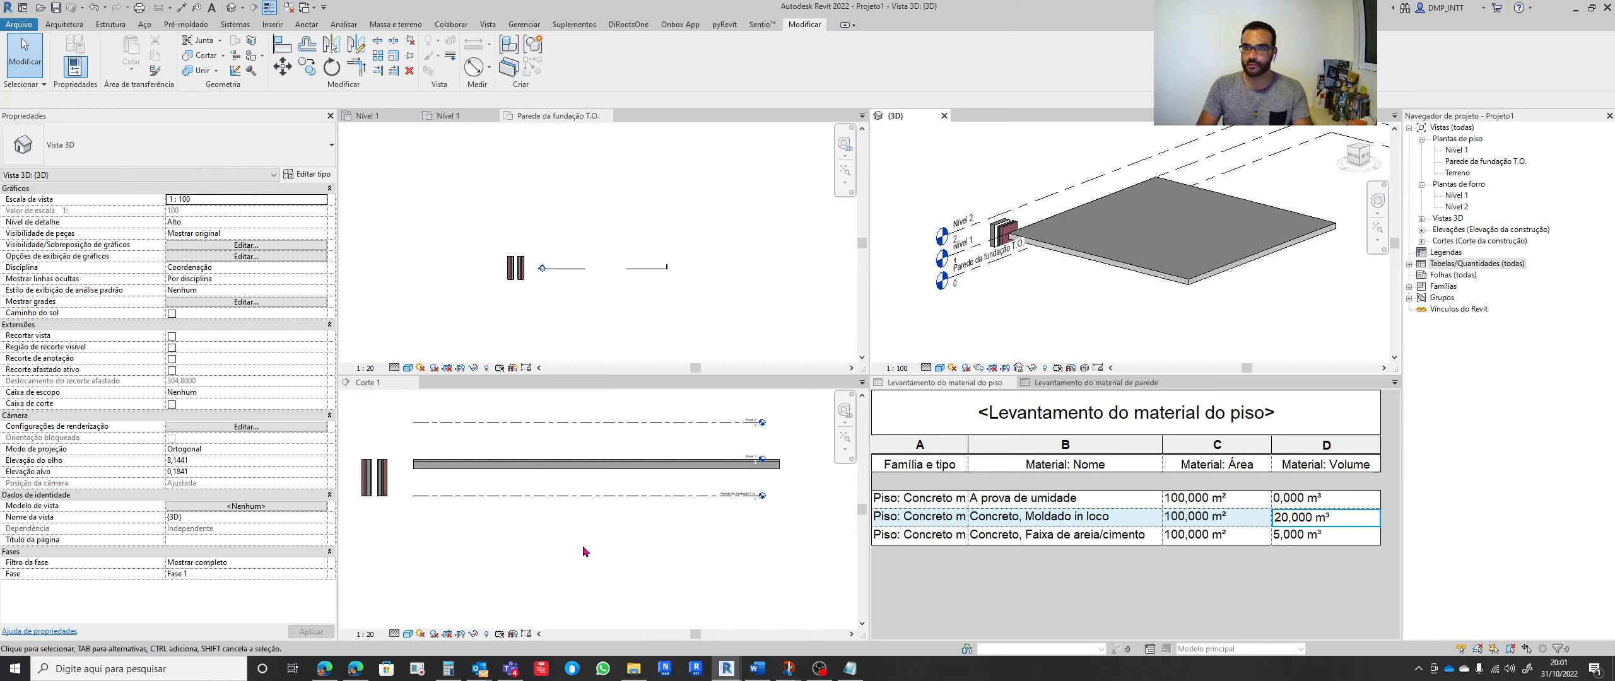
left_click(110, 24)
left_click(63, 50)
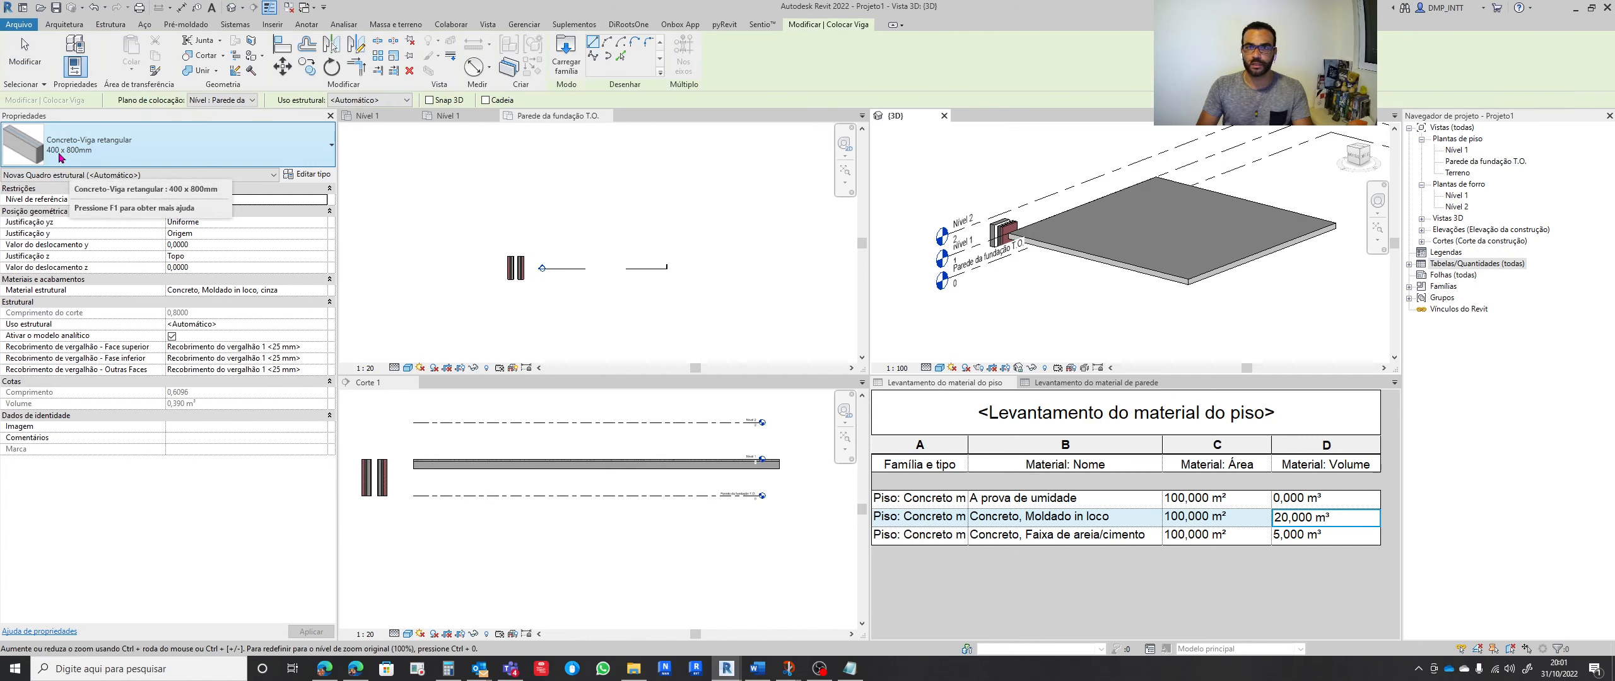
left_click(313, 177)
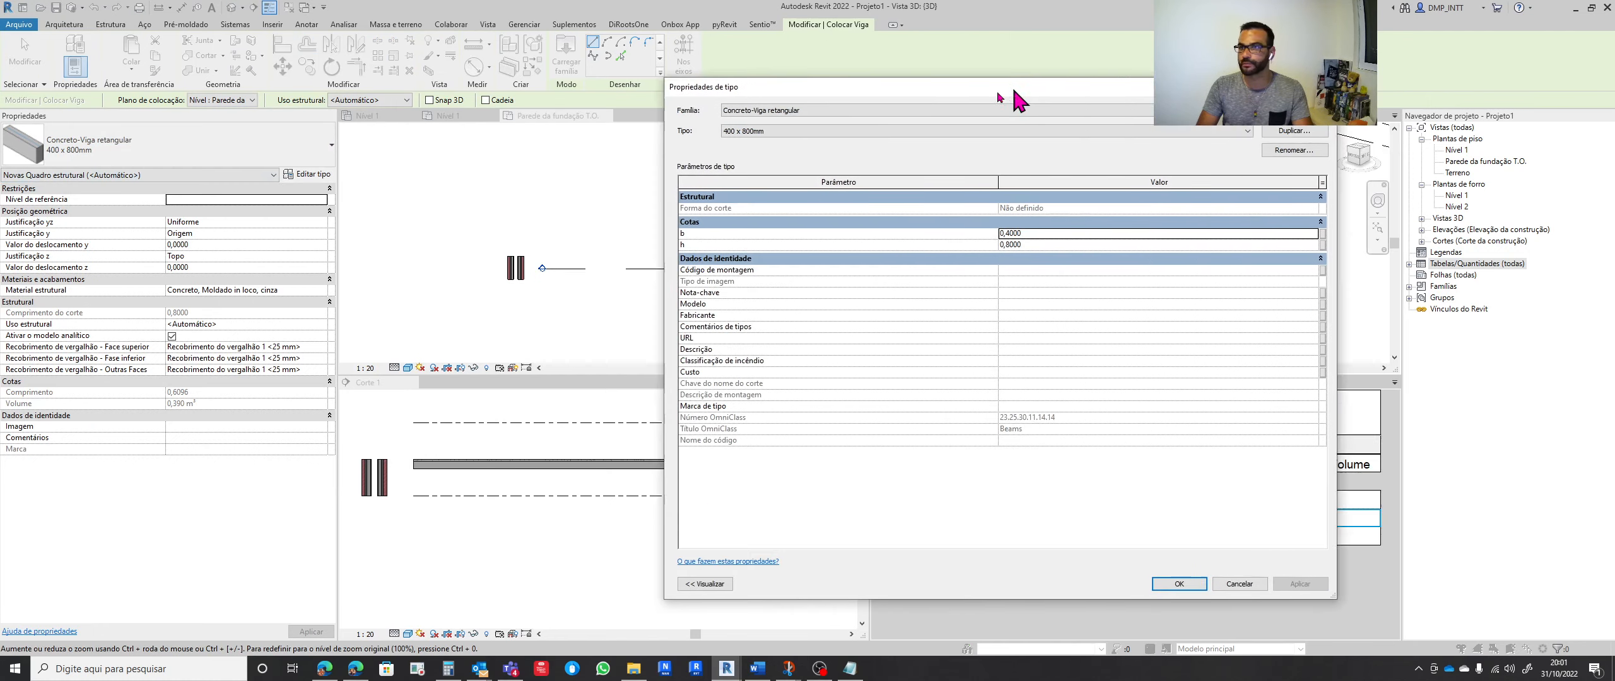
left_click(1064, 137)
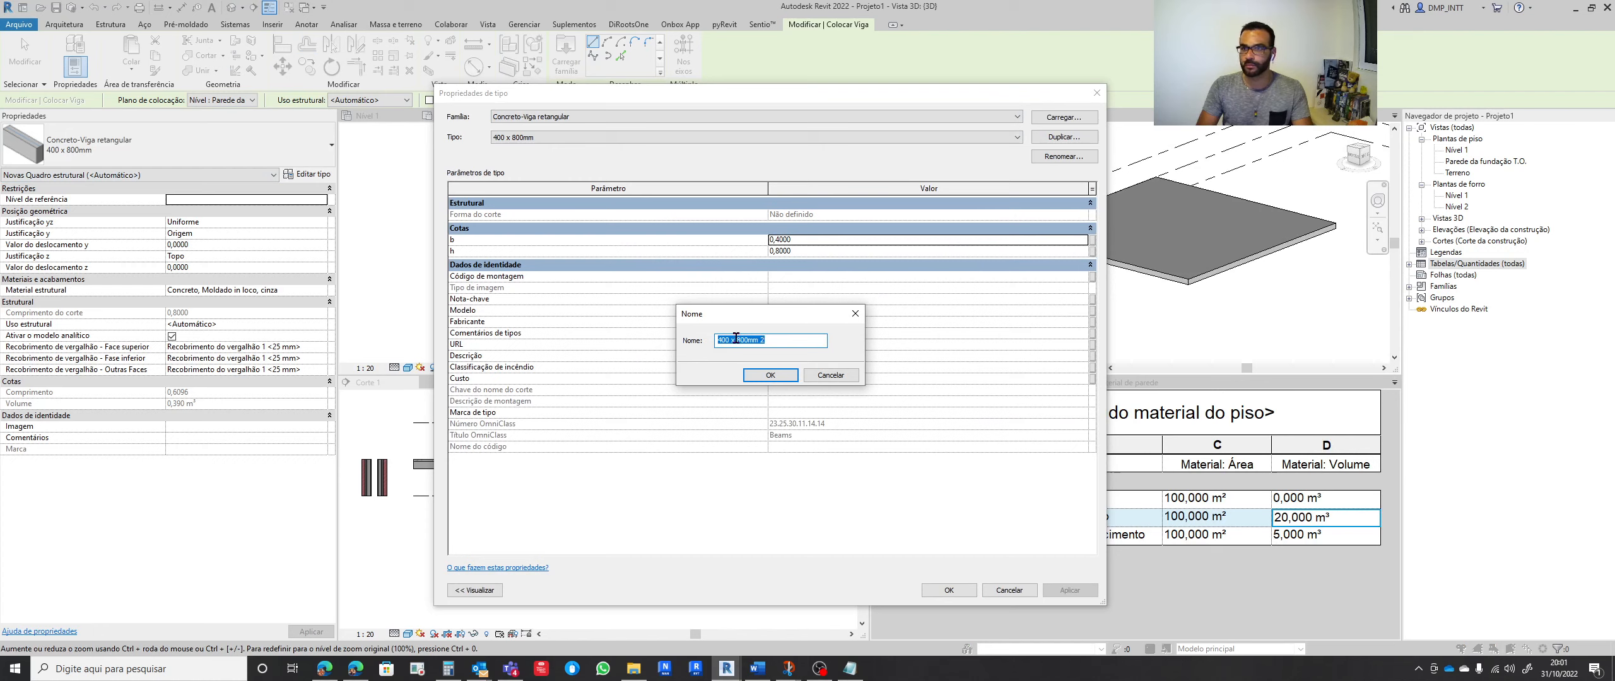
left_click(723, 339)
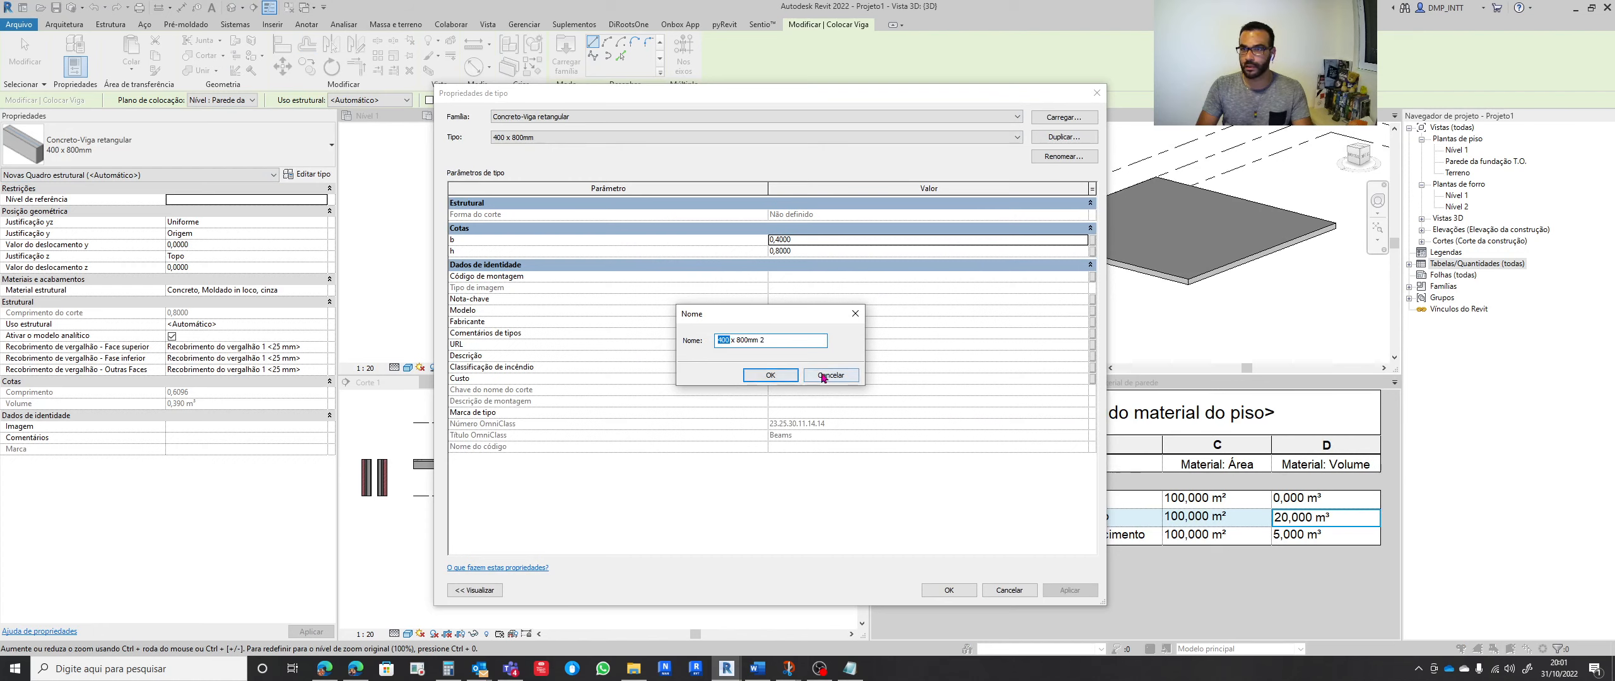
left_click(770, 375)
left_click(775, 240)
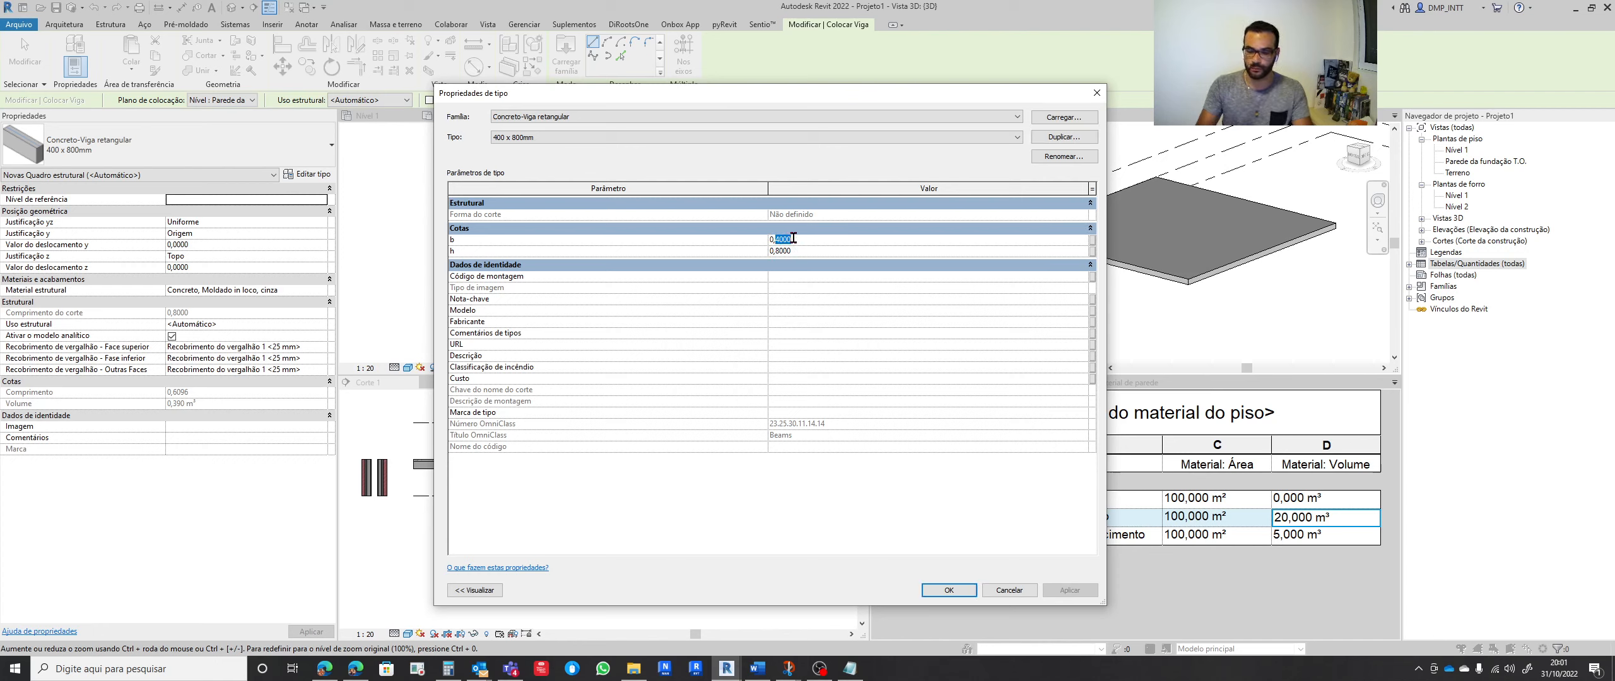
type("25")
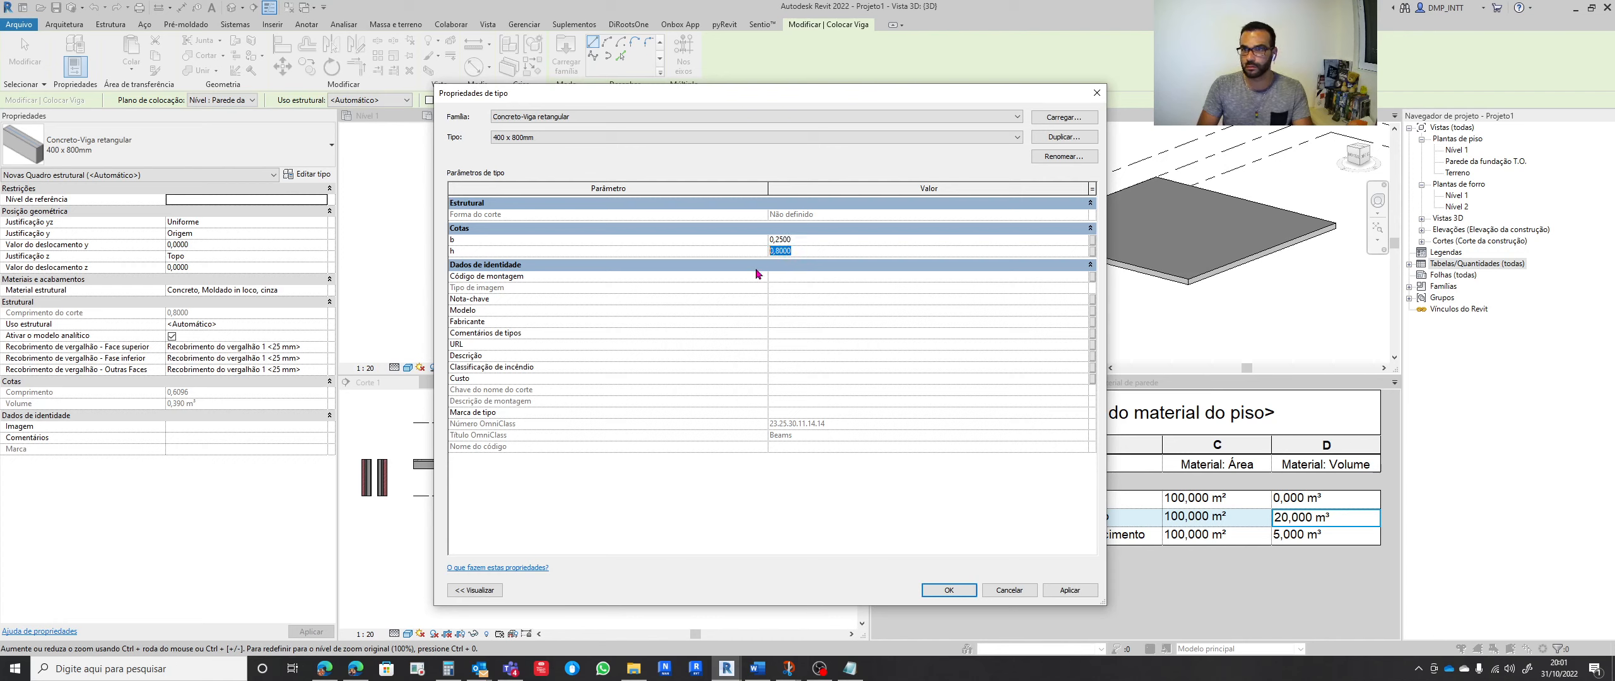
type("1")
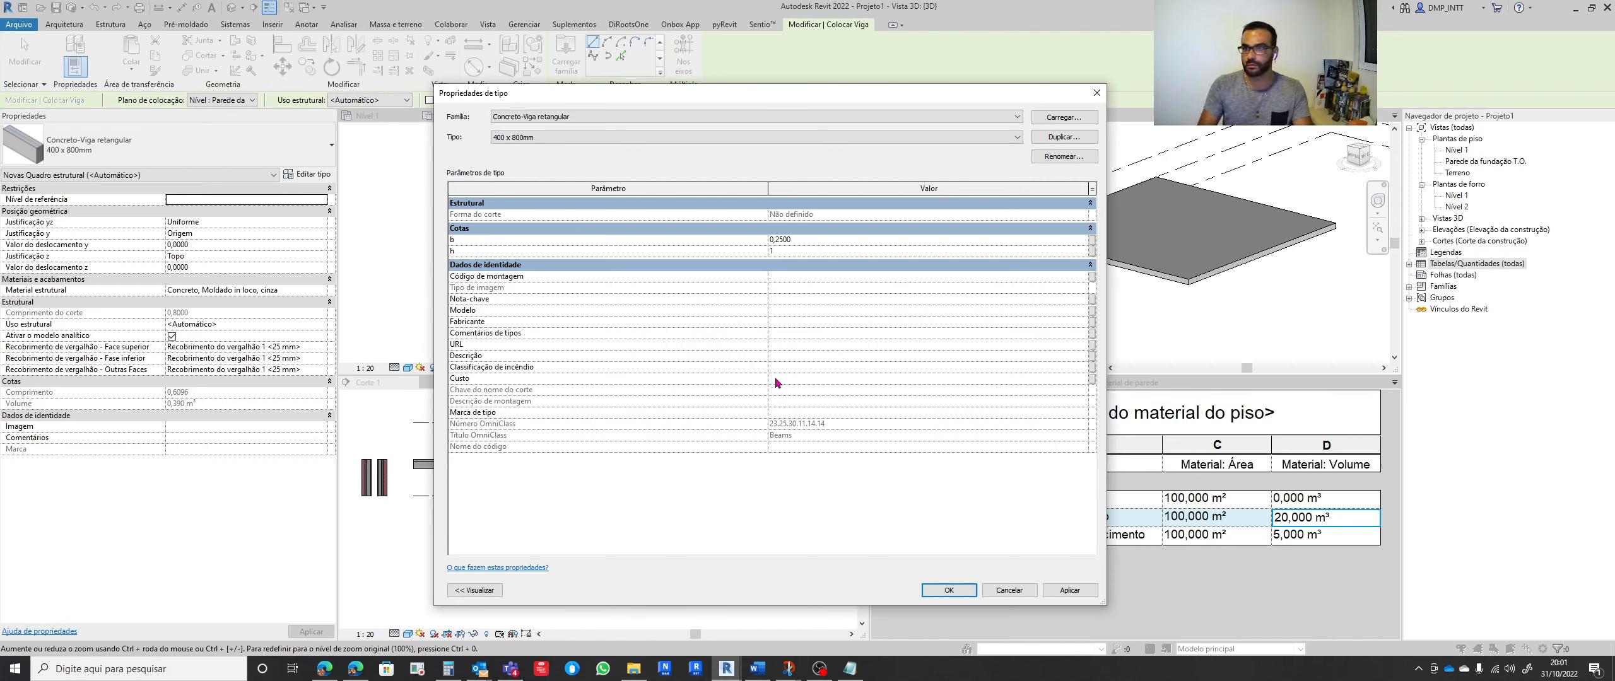
left_click(812, 241)
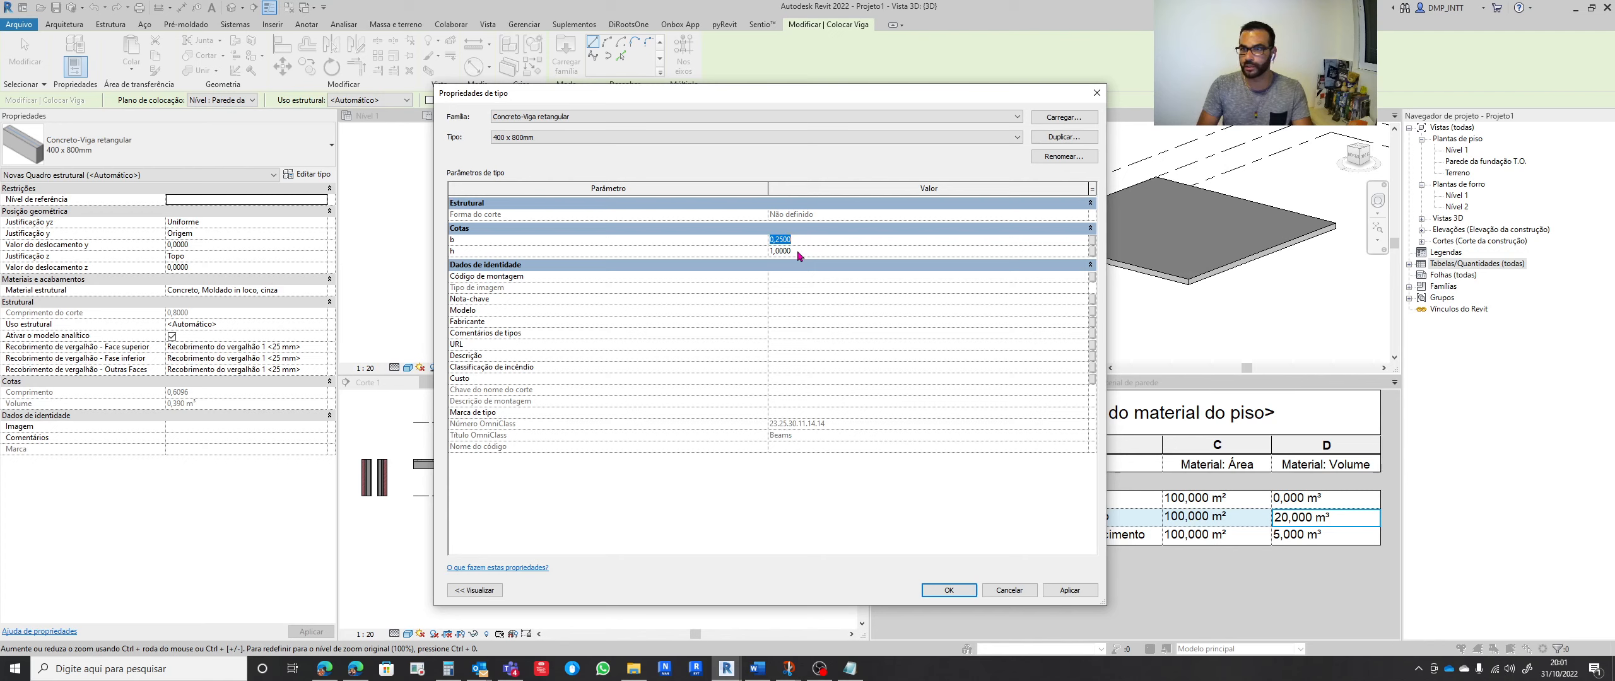
left_click(1043, 157)
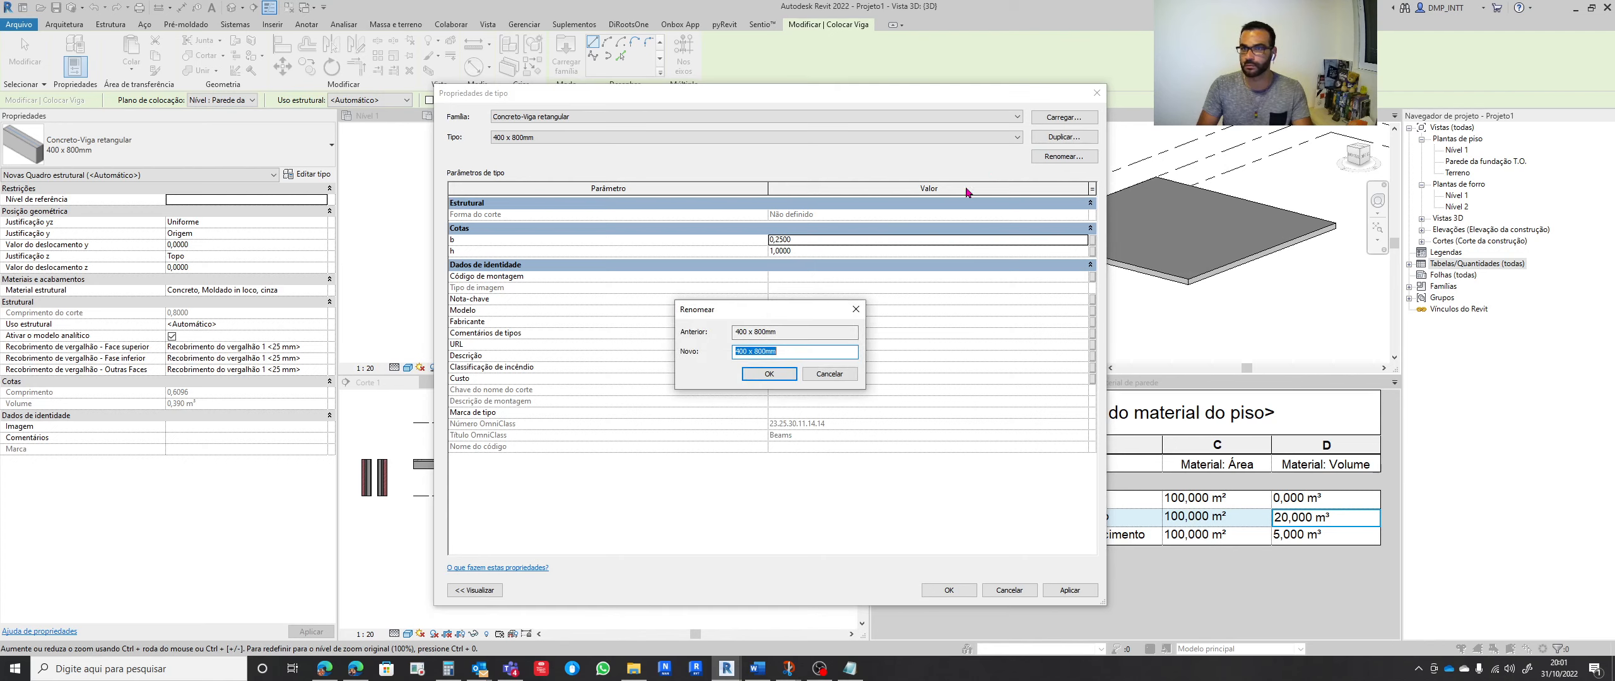
key("Escape")
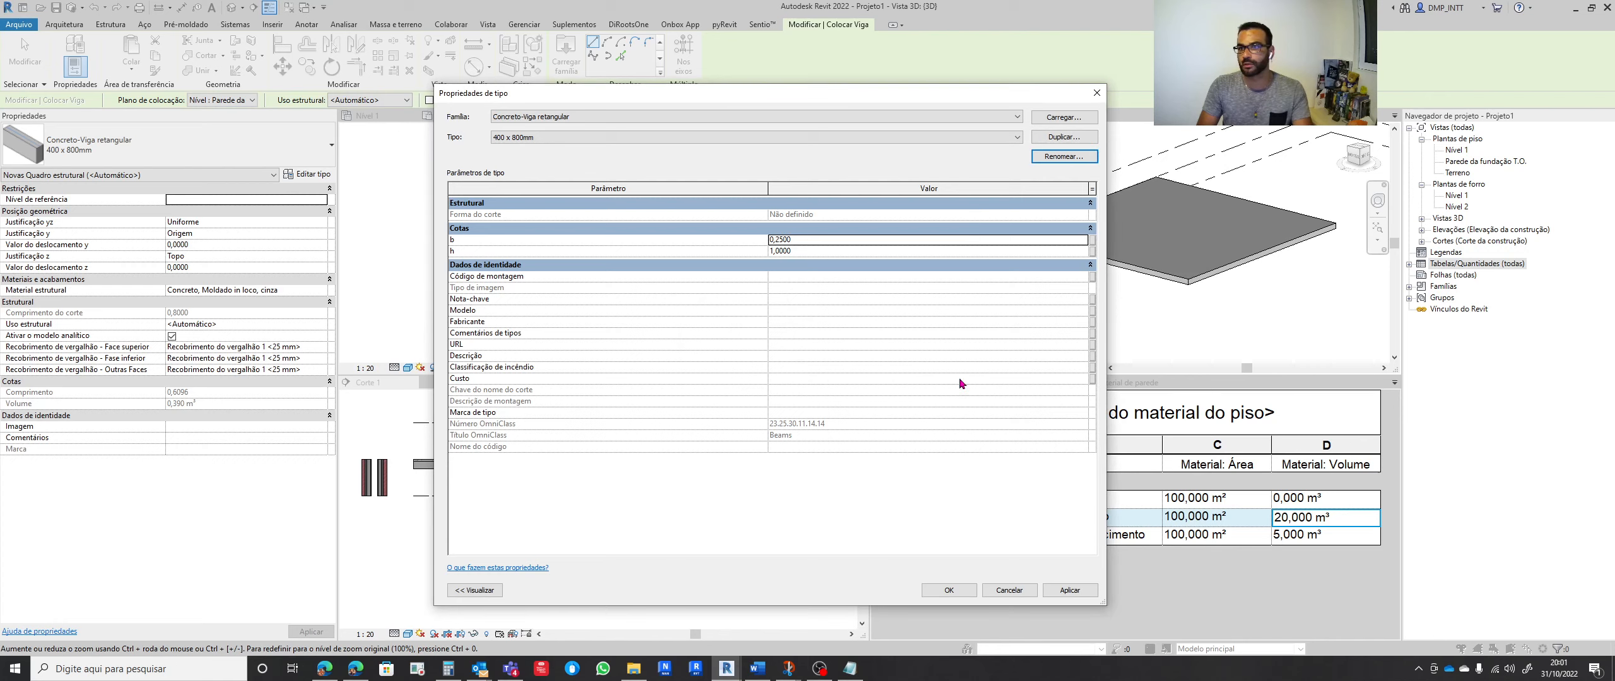
left_click(1016, 590)
Duplicate the 400 x 800mm rectangular concrete beam type and name the copy 250 x 1000mm
left_click(307, 174)
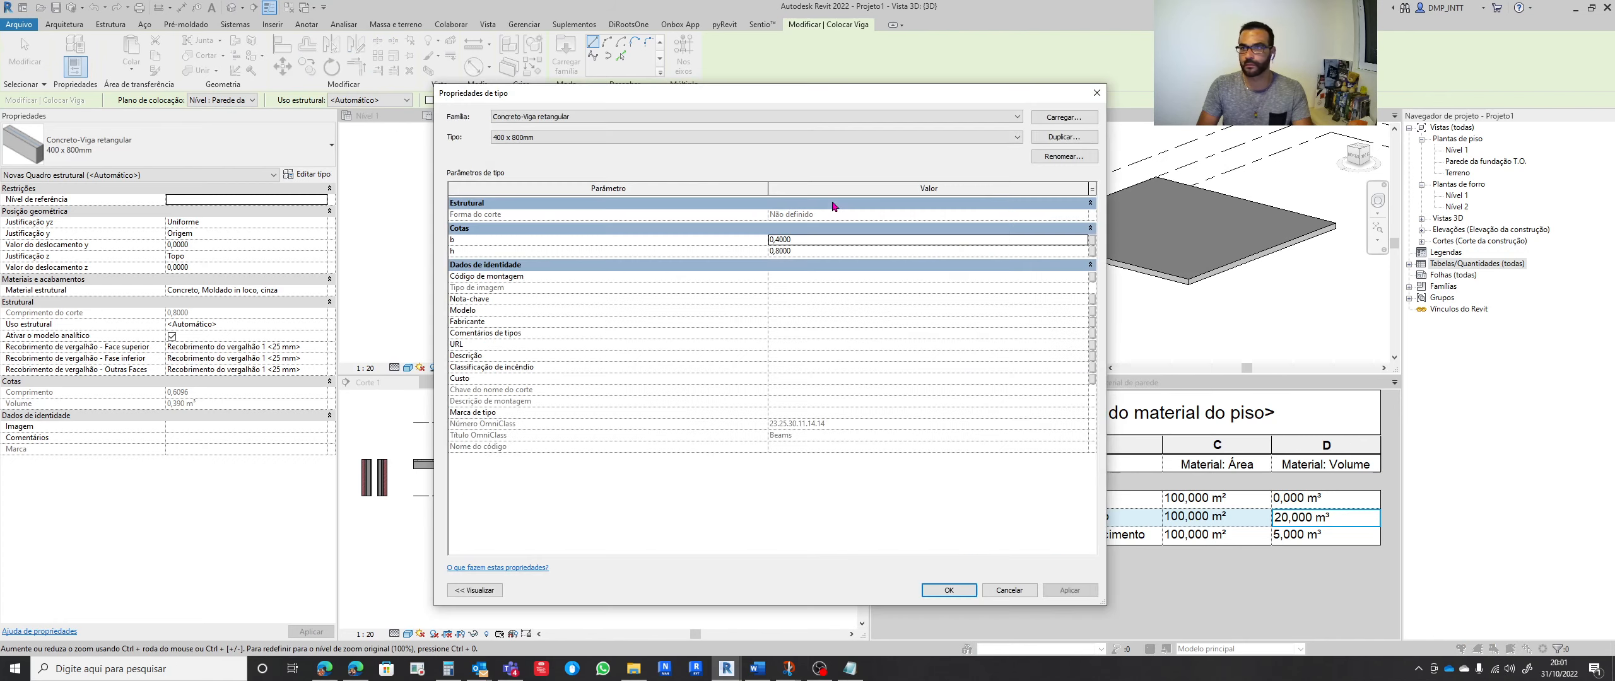
left_click(1052, 138)
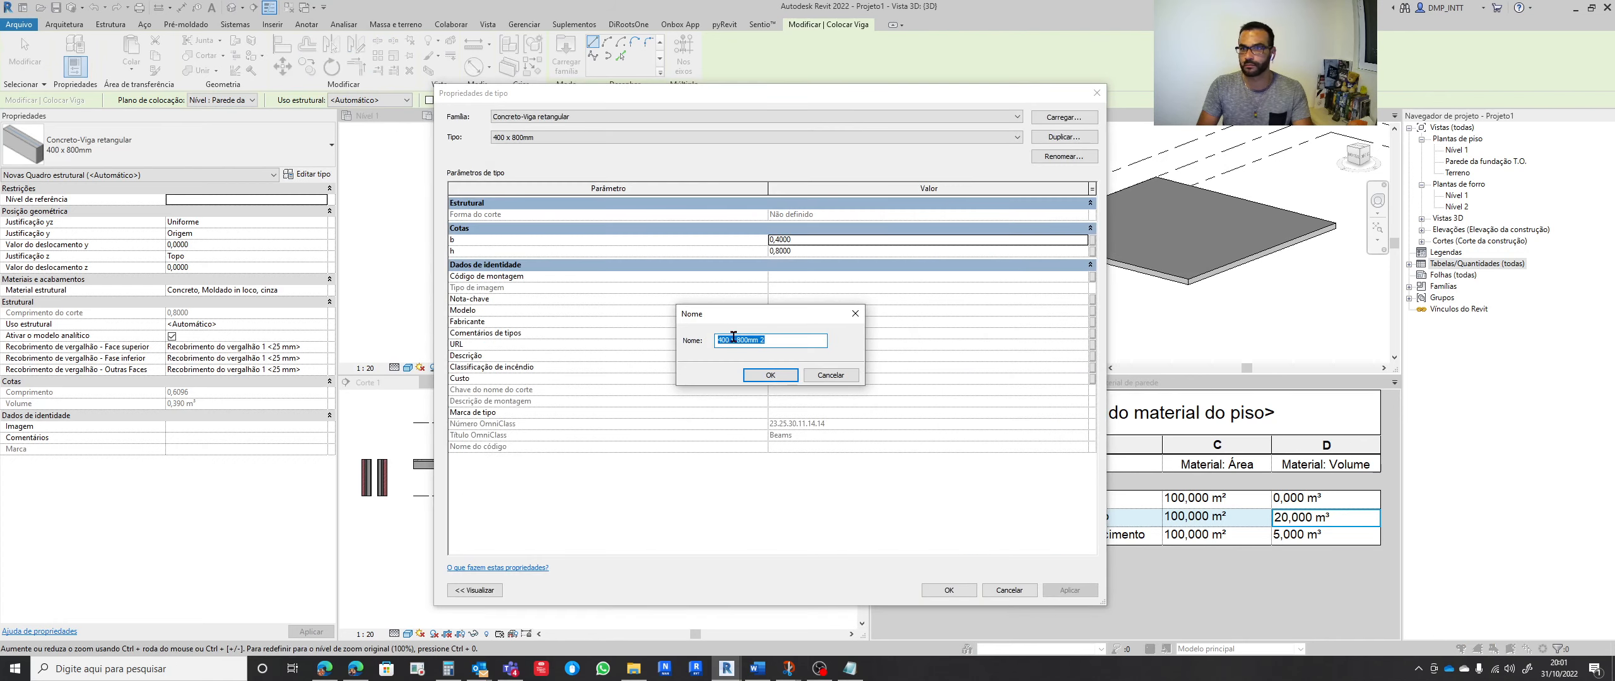
left_click(725, 340)
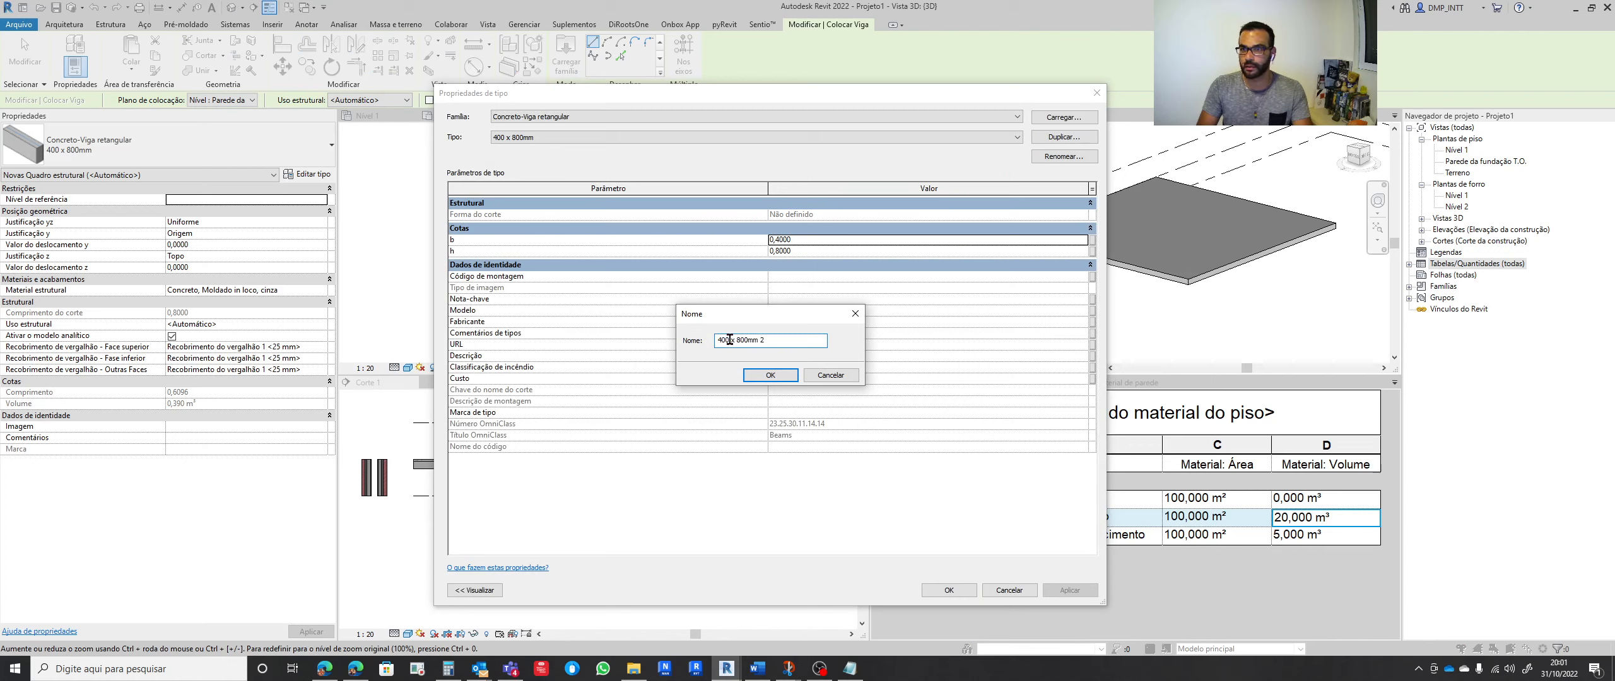
type("250")
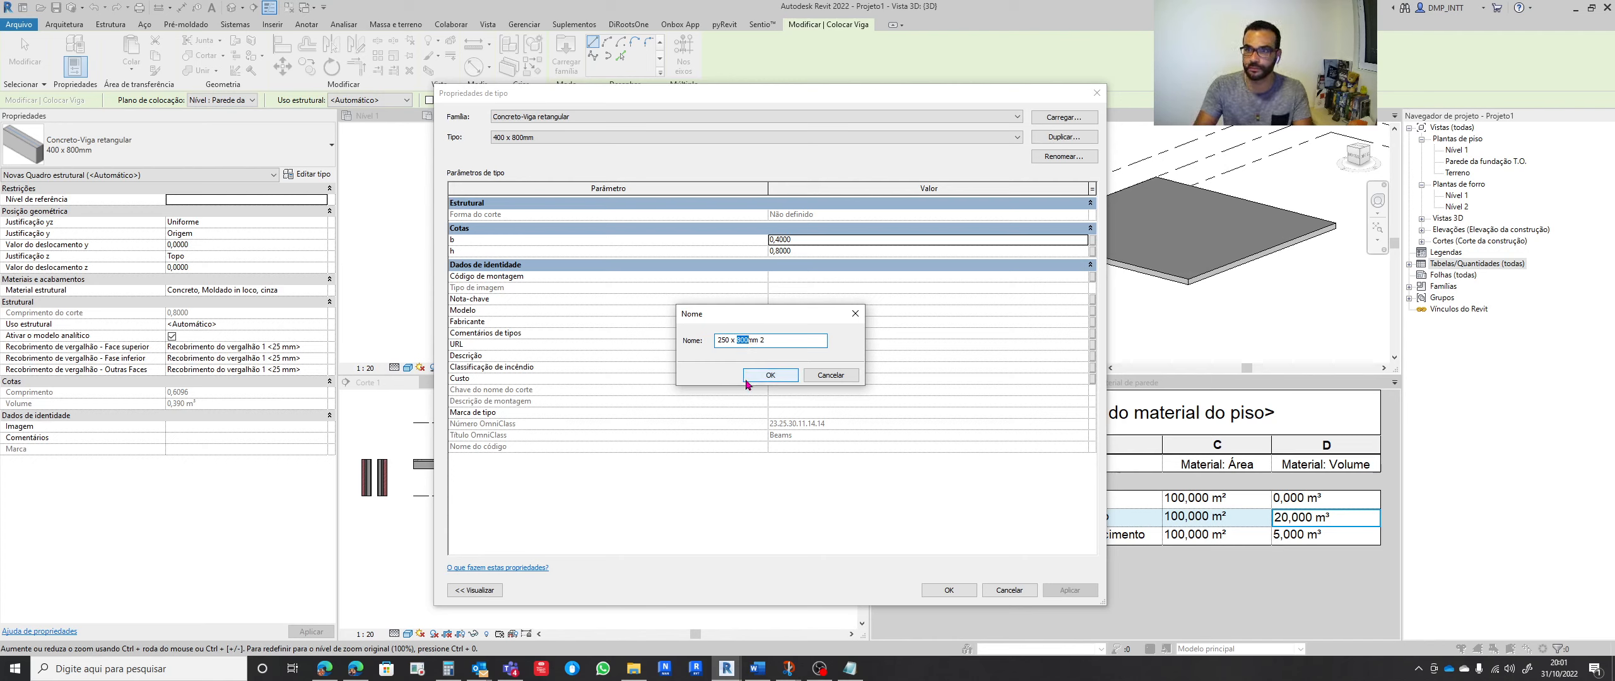
type("10")
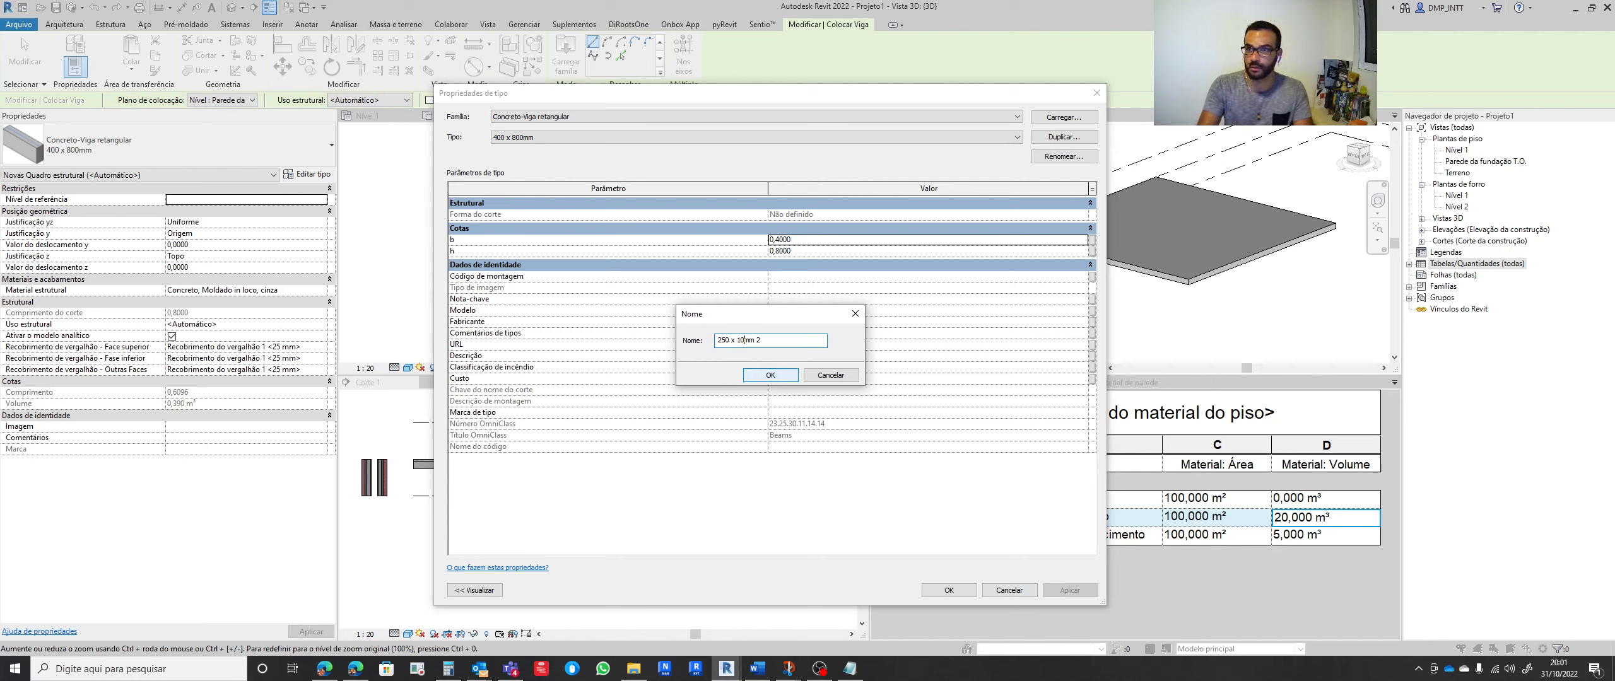
type("00")
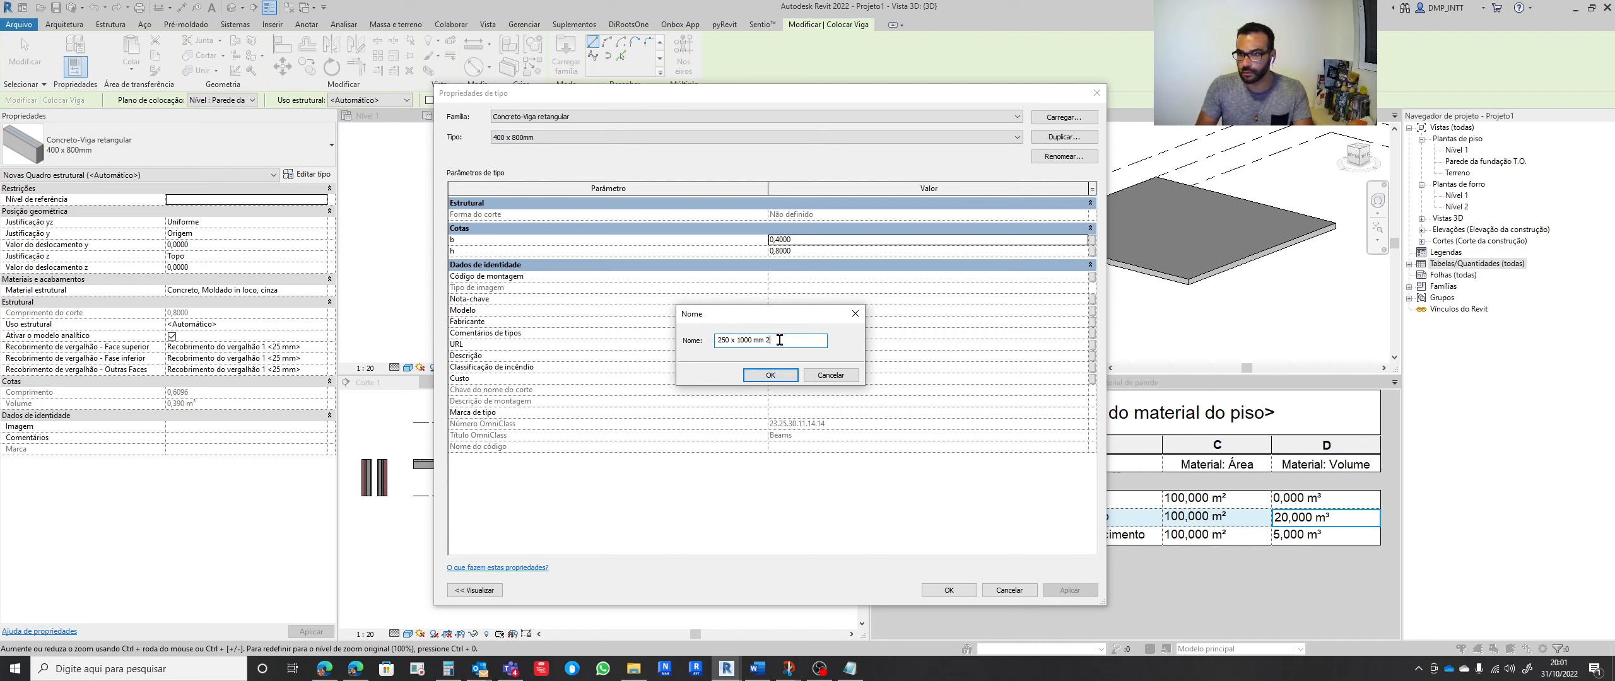
left_click(779, 340)
key("BackSpace")
key("BackSpace")
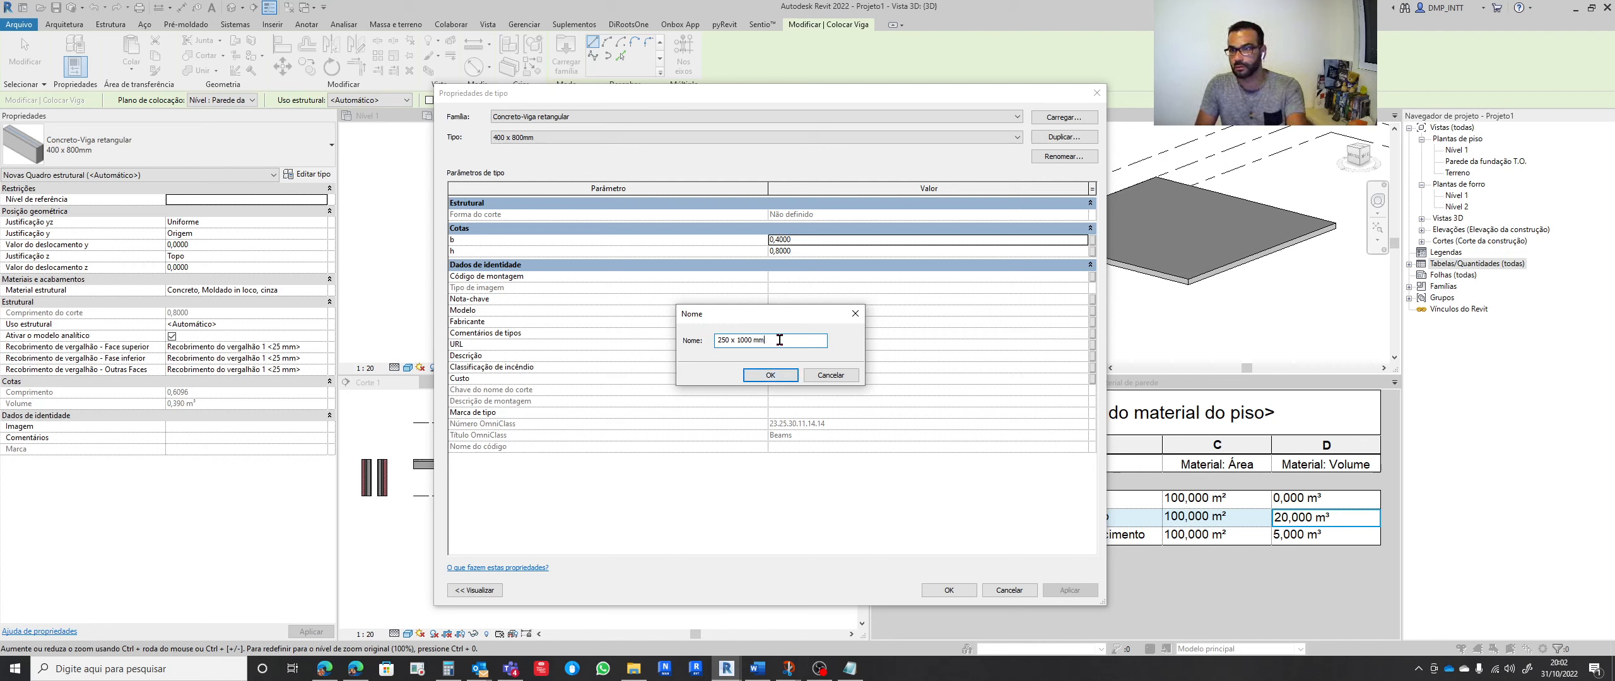
left_click(778, 375)
Set the 250 x 1000mm beam type's width b to 0,25 and height h to 1, and accept the type properties
left_click_drag(787, 244, 759, 242)
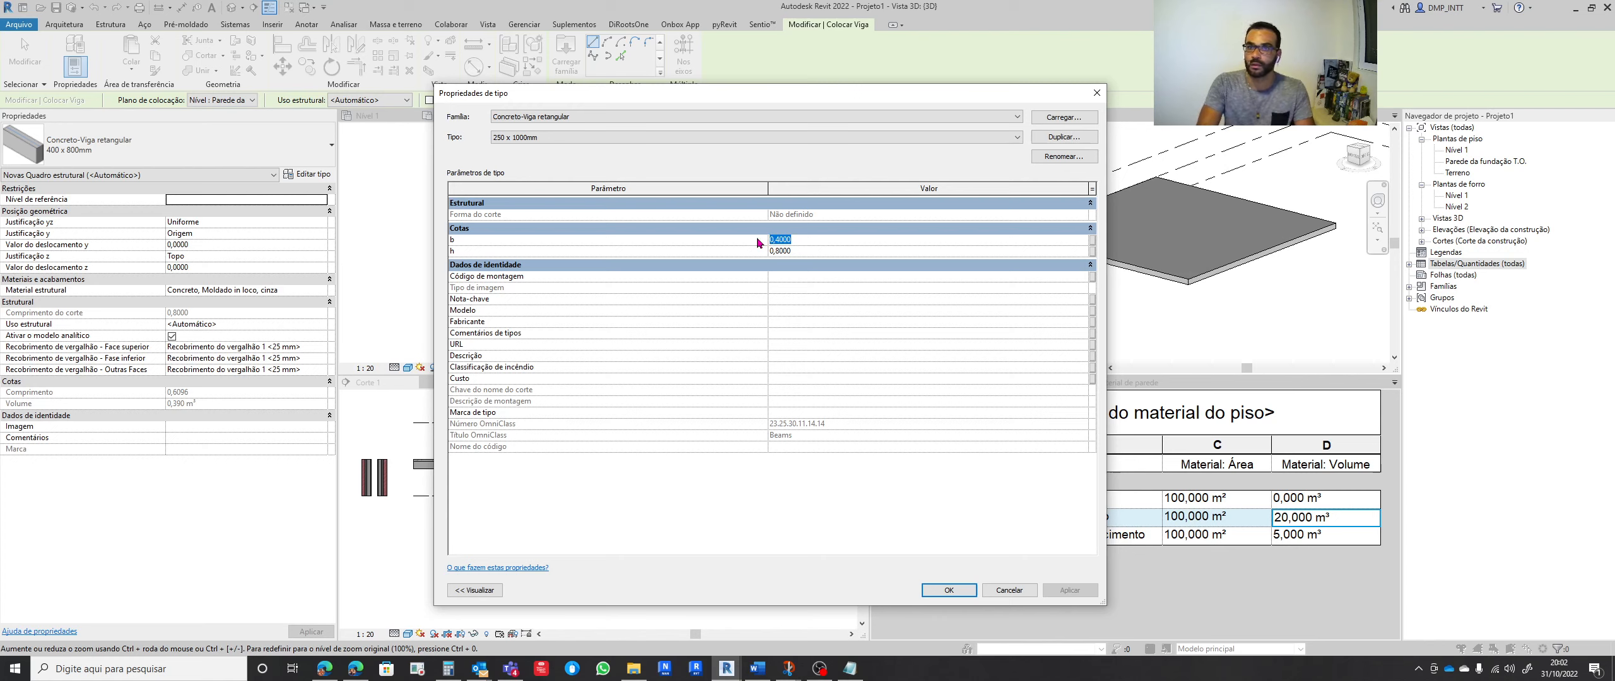
type("0,25")
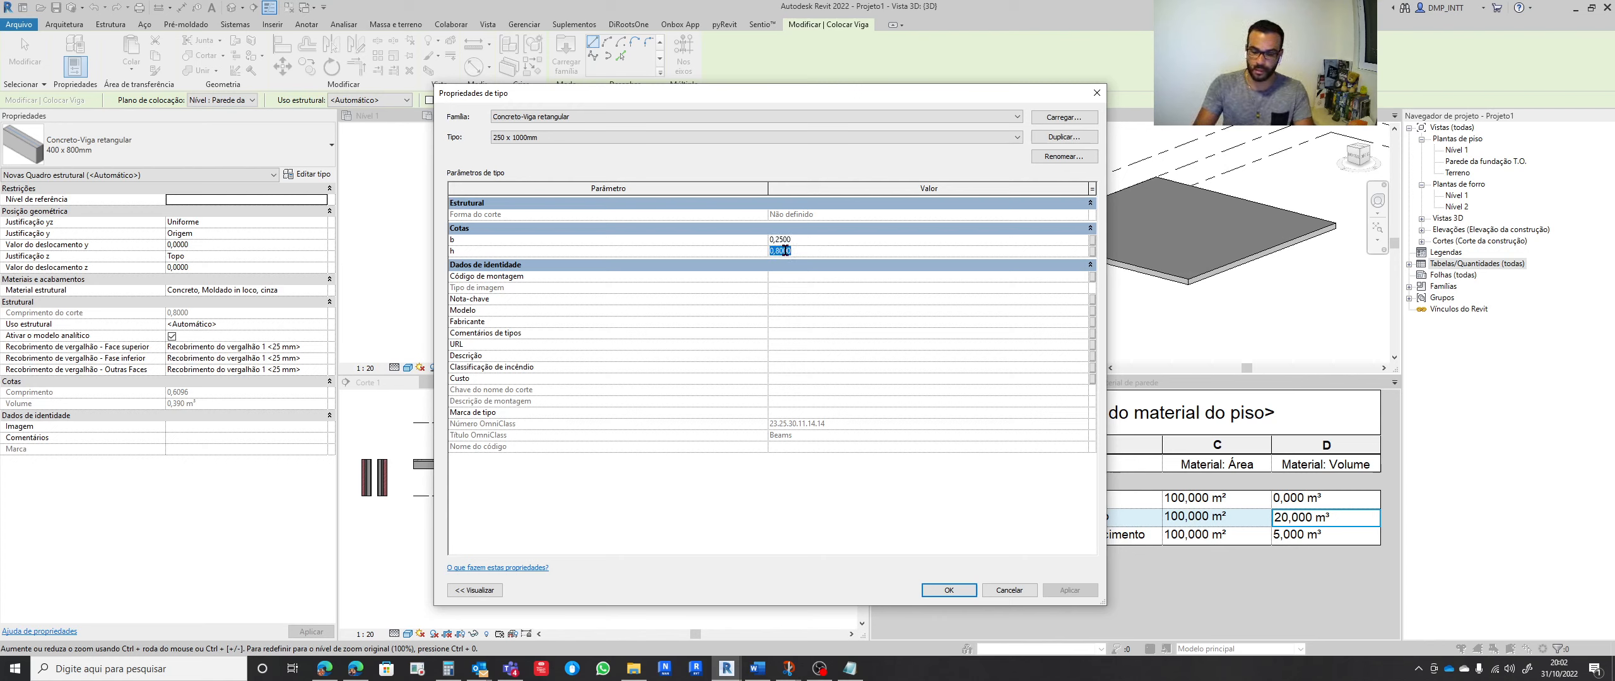
type("1")
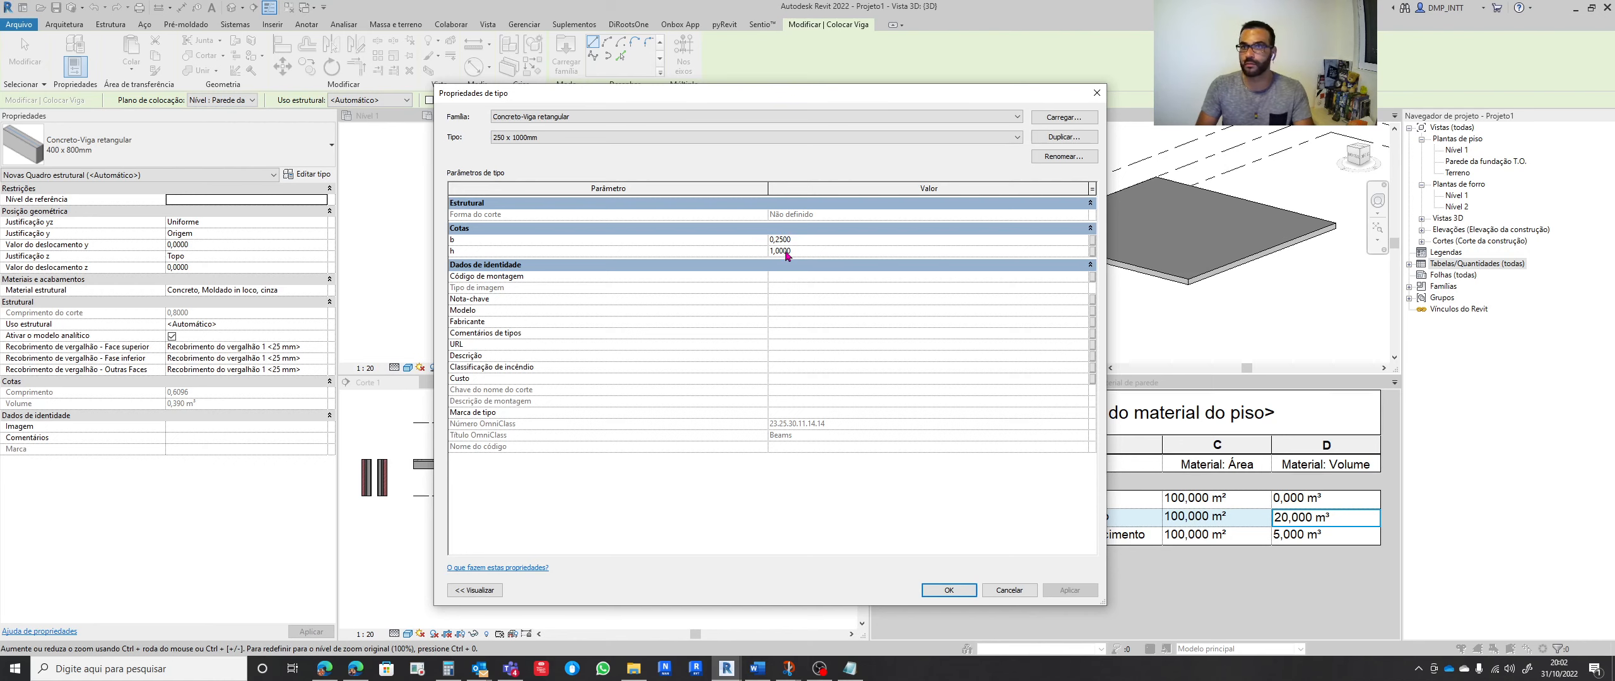
left_click(948, 590)
Draw a vertical beam about 3.8 m long beside the walls in the Parede da fundação T.O. plan, with Nível 1 as placement plane
left_click(583, 301)
scroll(604, 296, "down", 1)
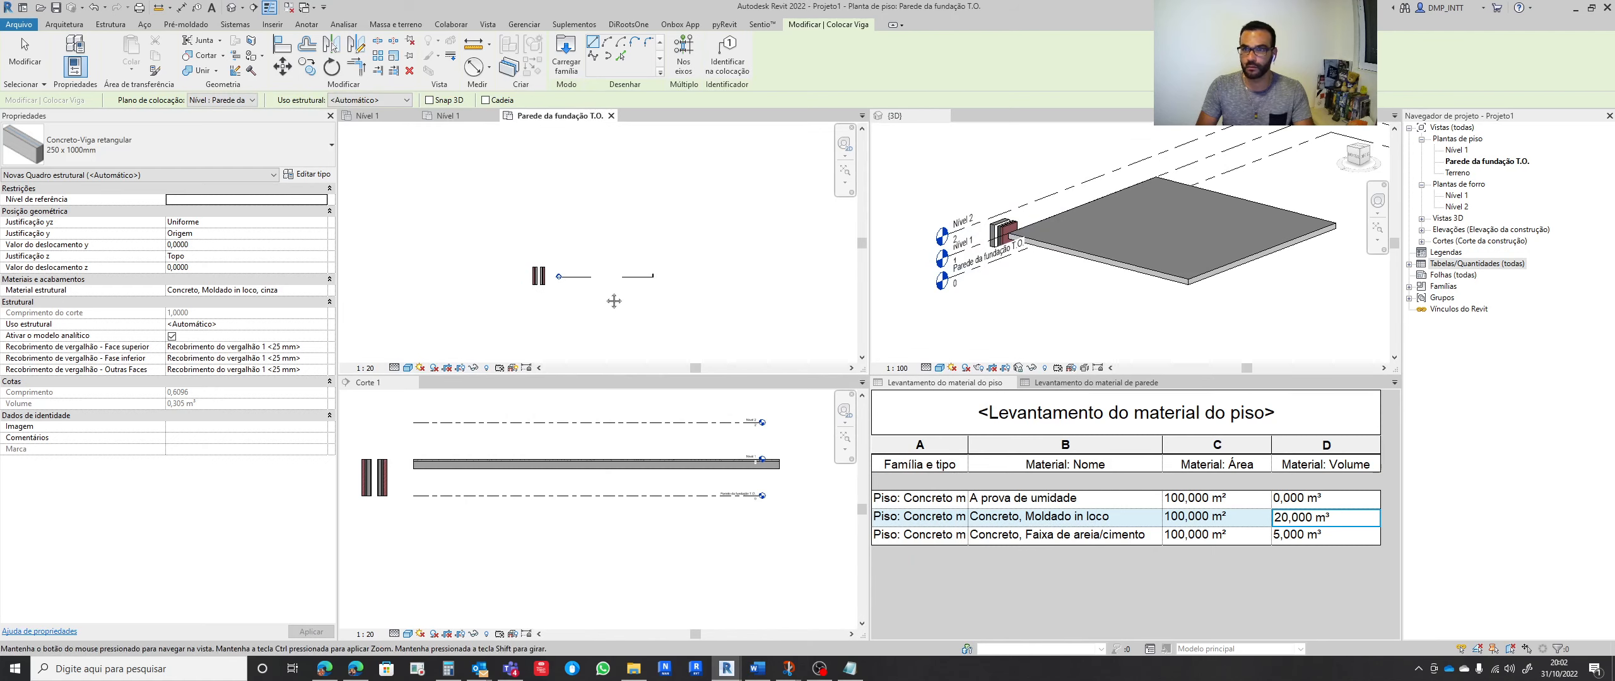
middle_click_drag(578, 289, 557, 318)
left_click(558, 334)
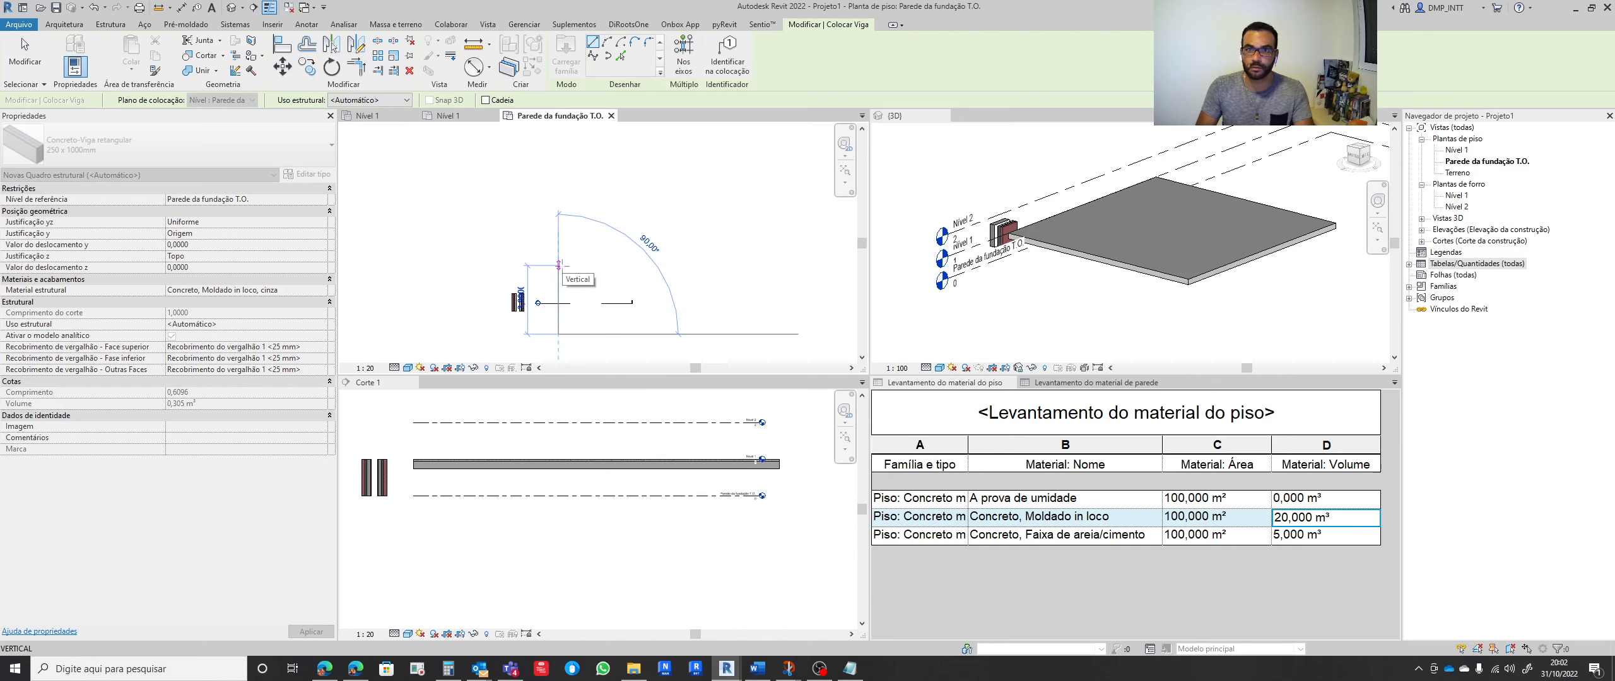
key("Escape")
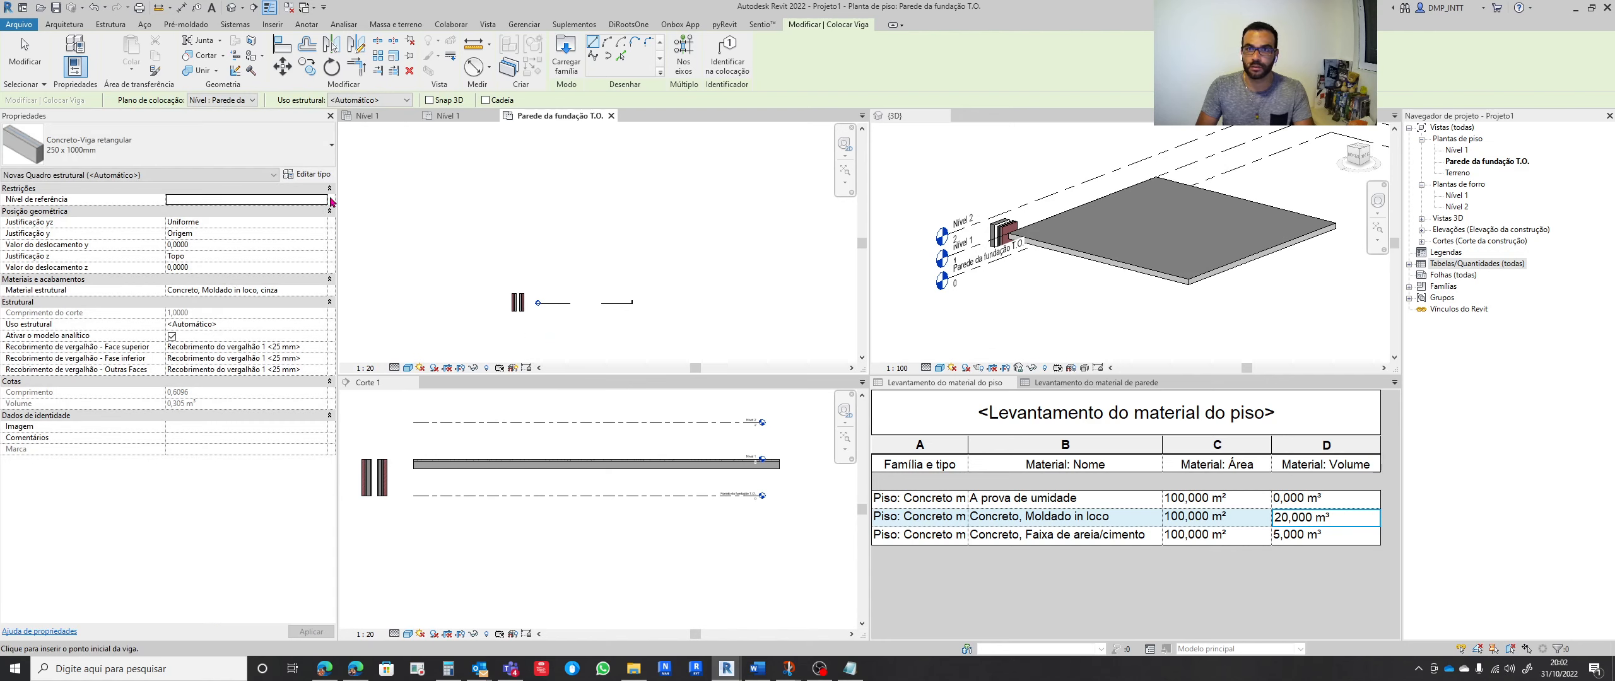
left_click(247, 99)
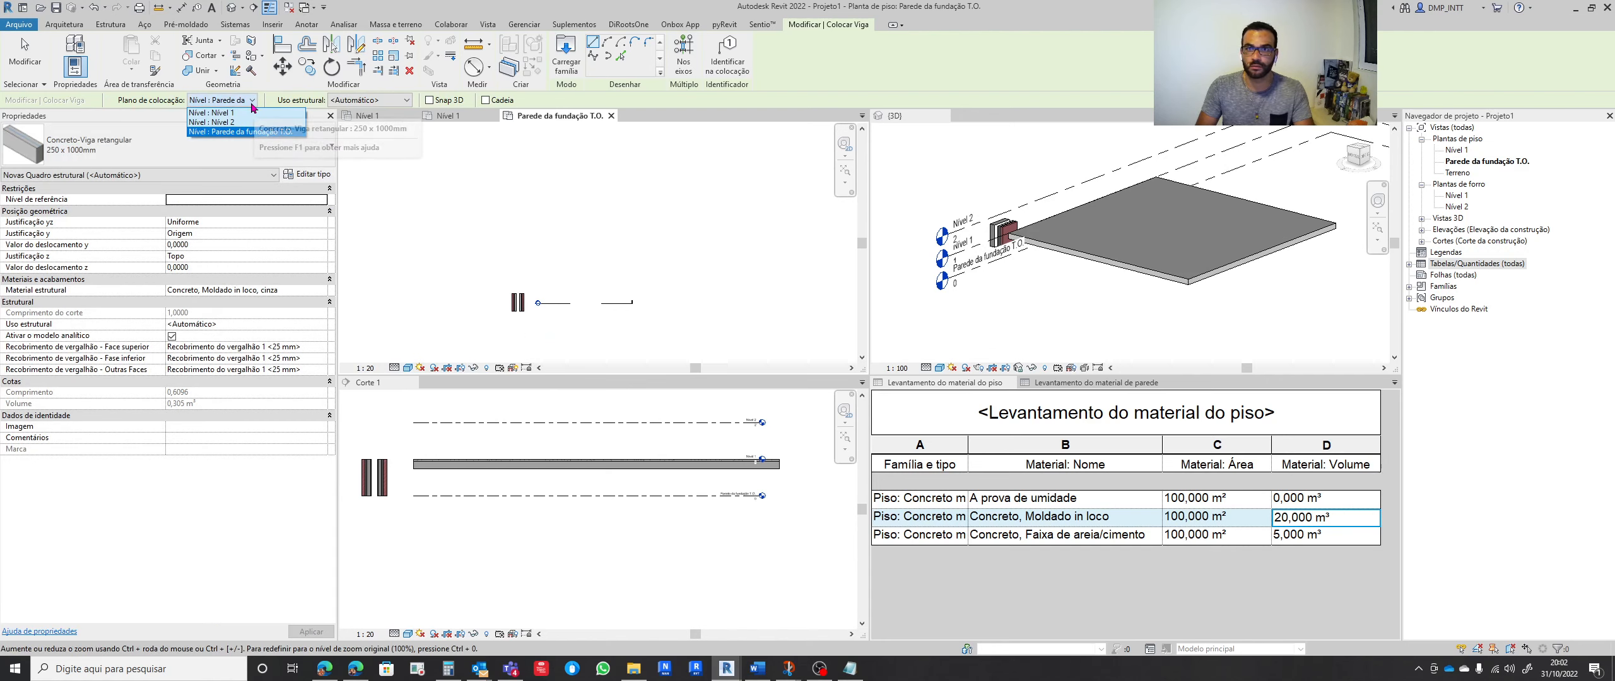
left_click(211, 112)
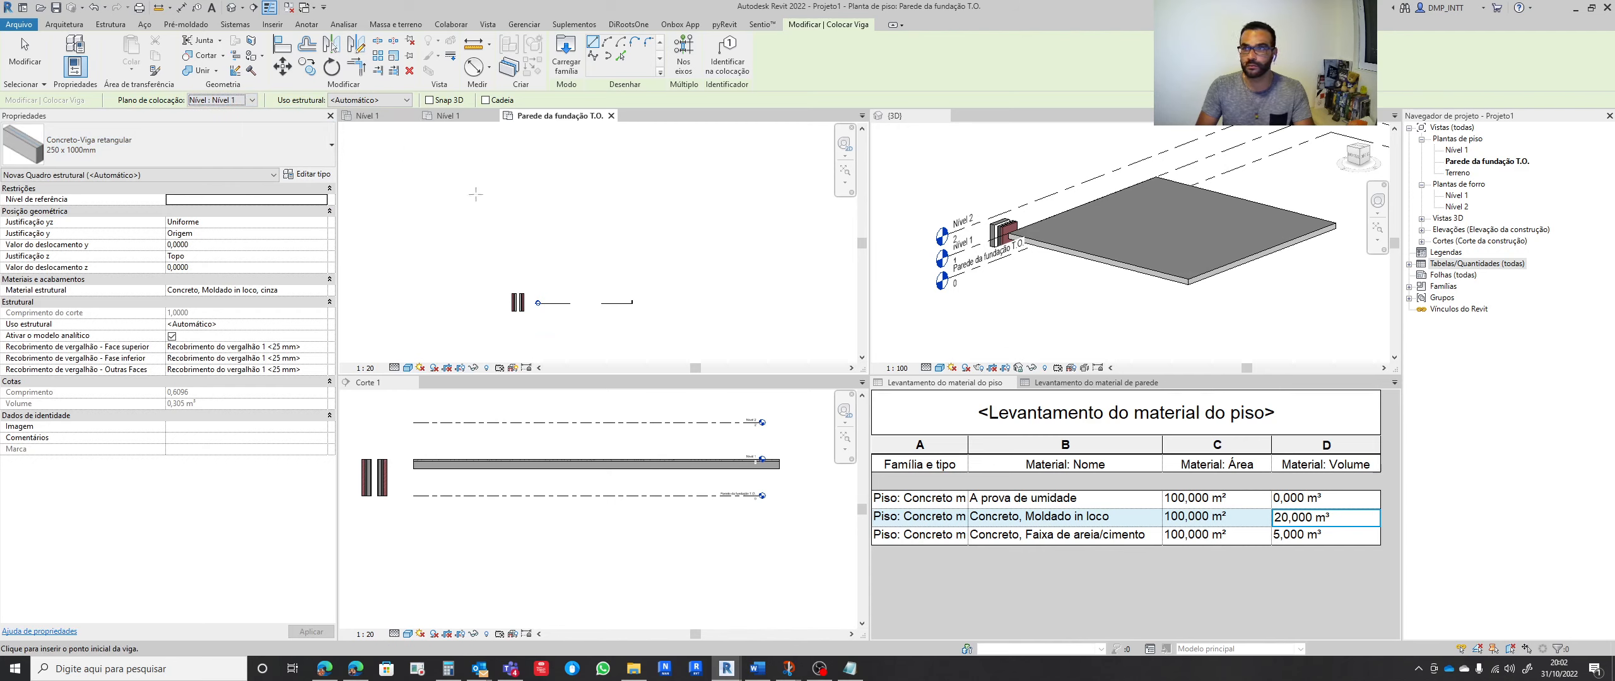
left_click(560, 328)
left_click(562, 263)
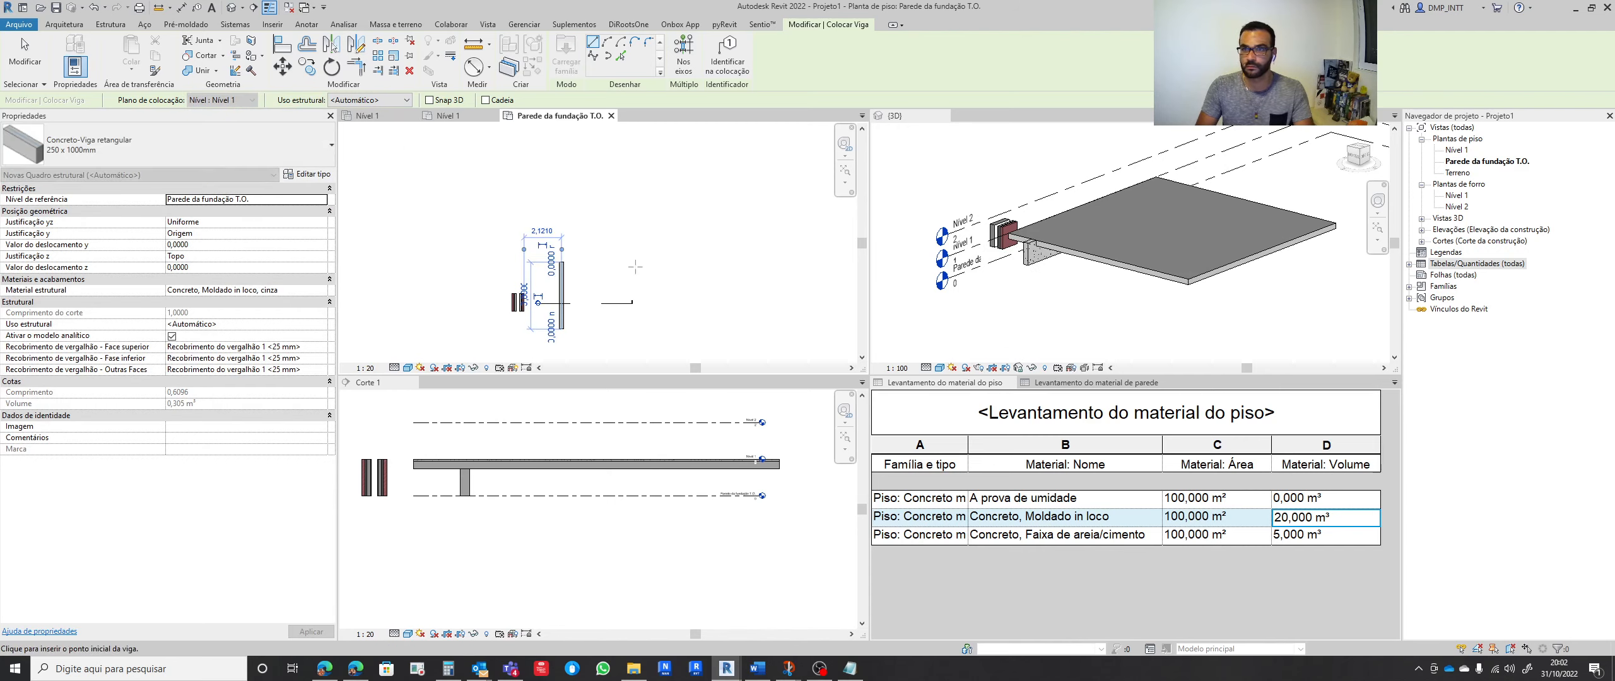
key("Escape")
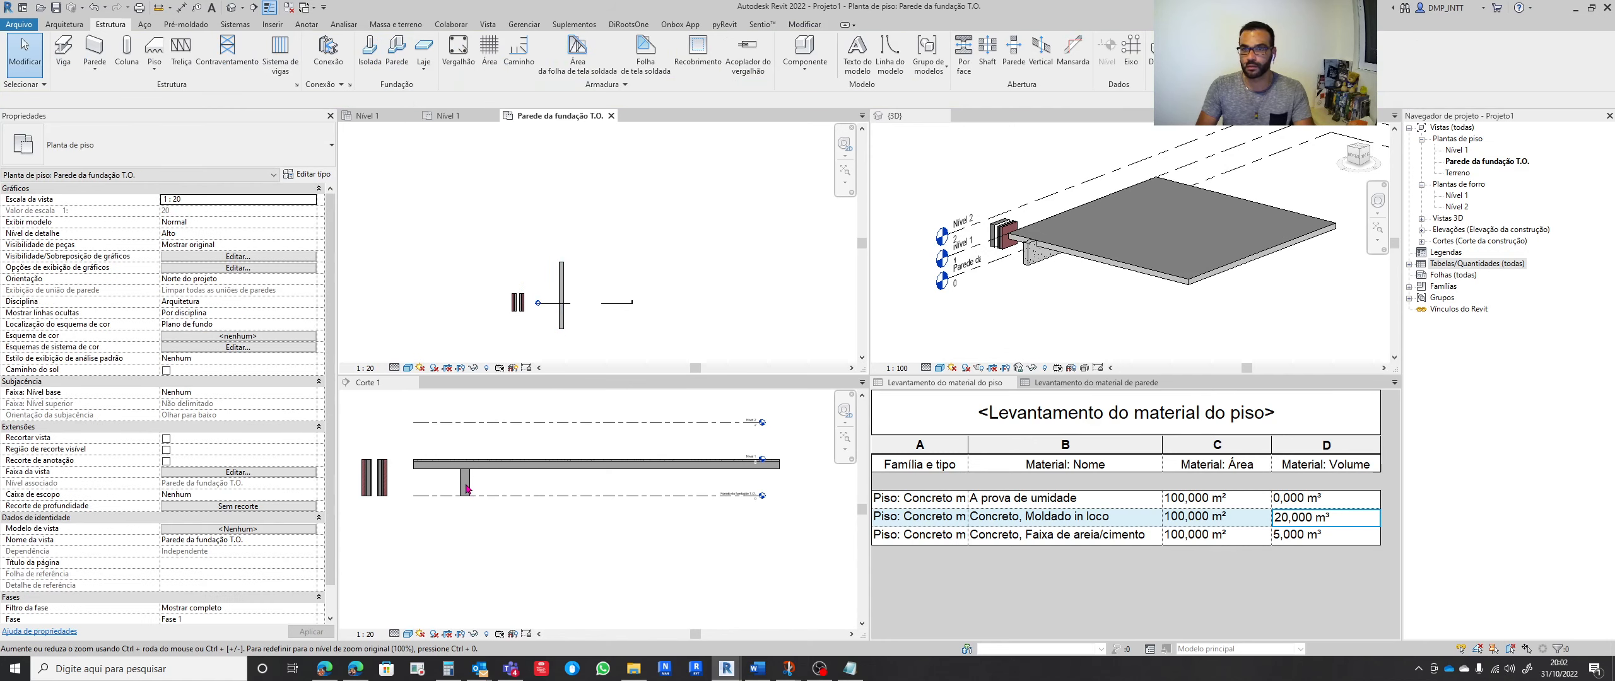
Move the beam in Corte 1 out from under the slab into the gap, about 0.39 m from the nearest wall
left_click(481, 484)
scroll(439, 491, "up", 3)
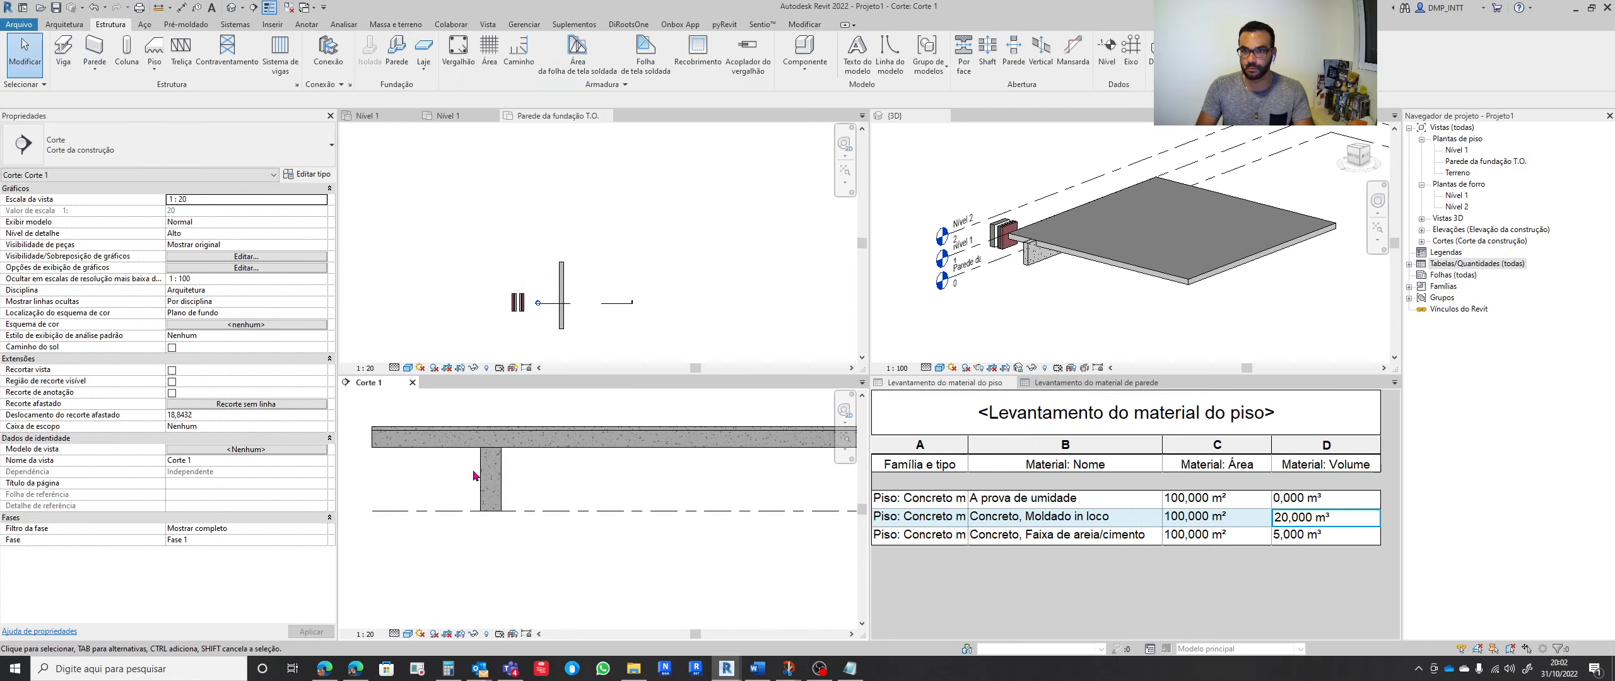
left_click(499, 479)
scroll(548, 466, "down", 2)
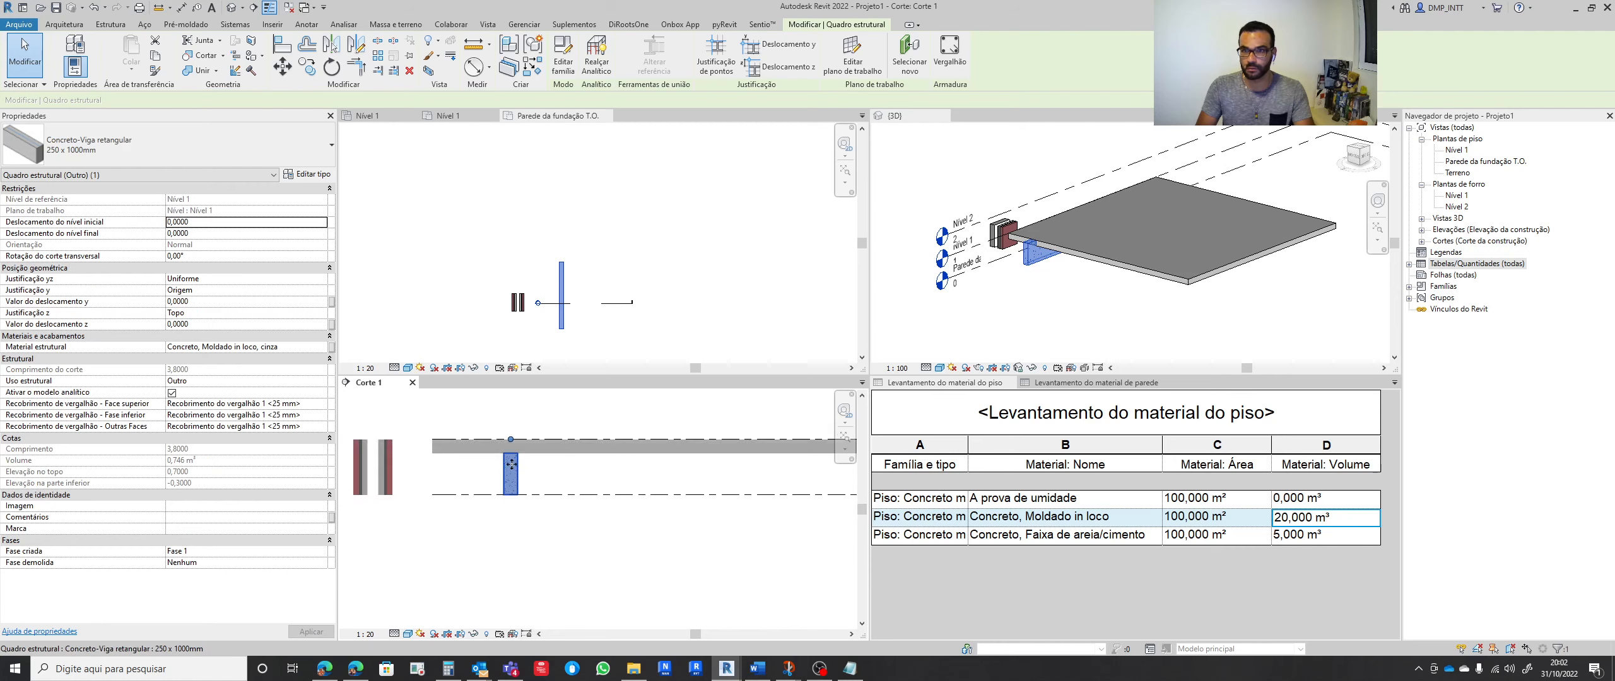
left_click_drag(514, 463, 427, 458)
key("Escape")
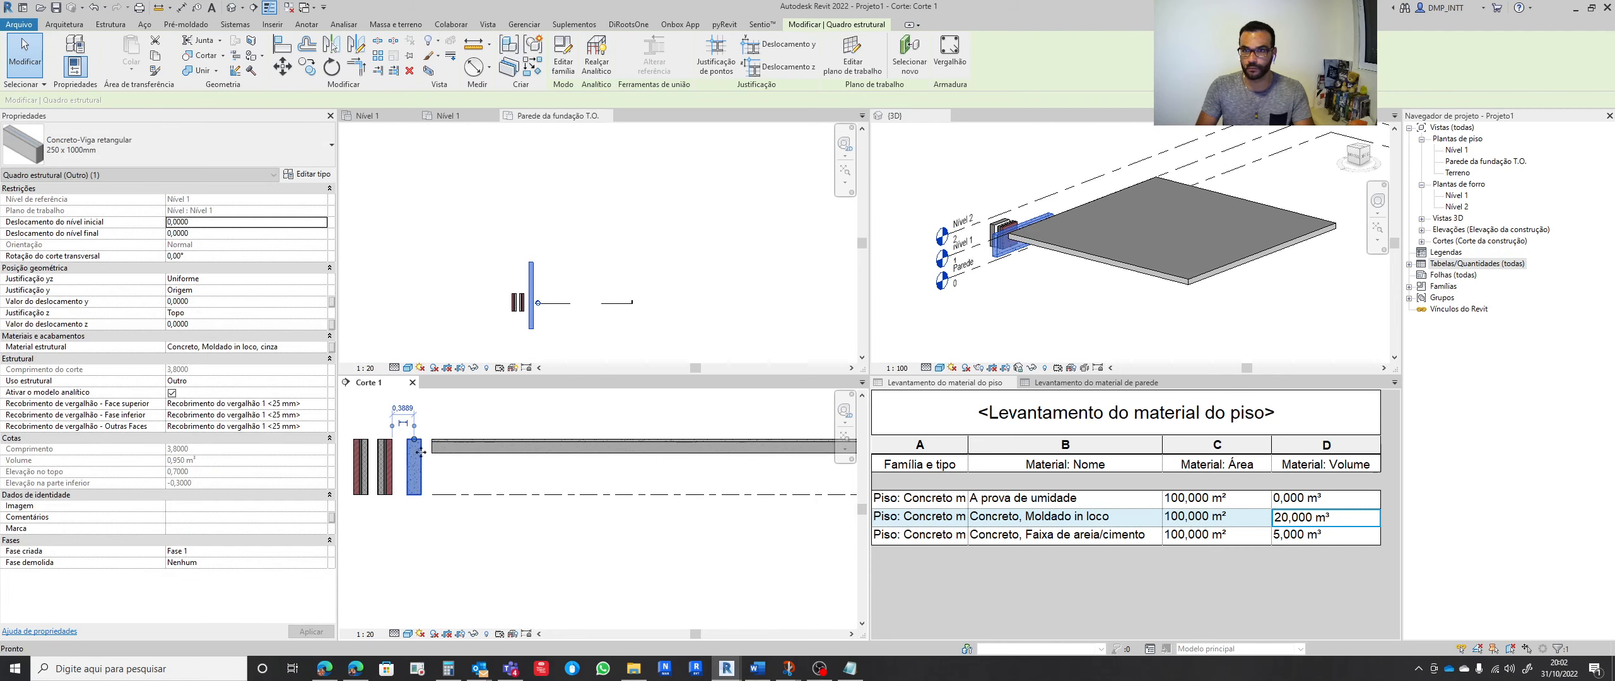
Move the walls together away from the beam in Corte 1, leaving about 1.7 m between them and the beam
middle_click_drag(395, 513, 479, 512)
left_click_drag(480, 512, 409, 435)
left_click_drag(467, 477, 394, 477)
key("Escape")
Select the beam in Corte 1 and check its b and h dimensions in the type properties
left_click(498, 482)
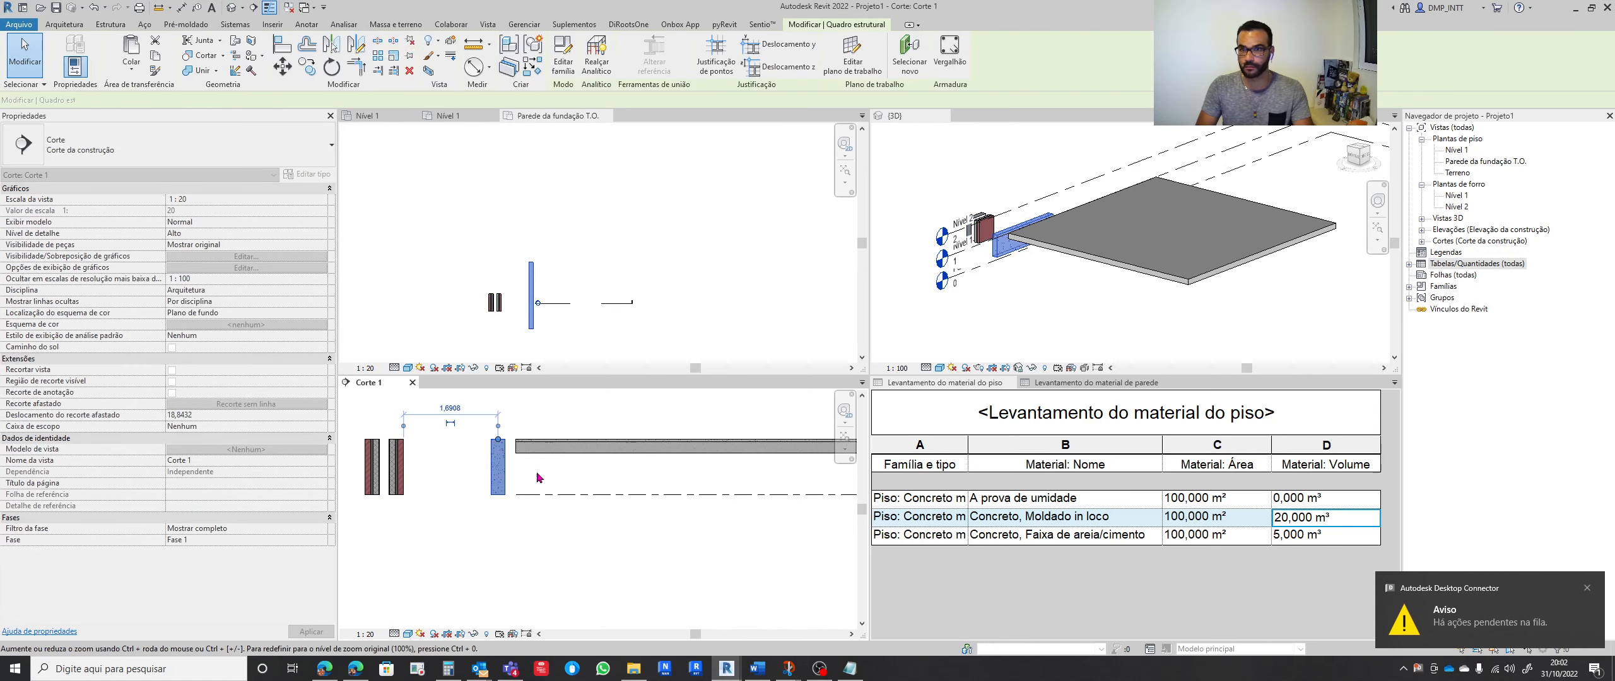
middle_click_drag(505, 517, 488, 530)
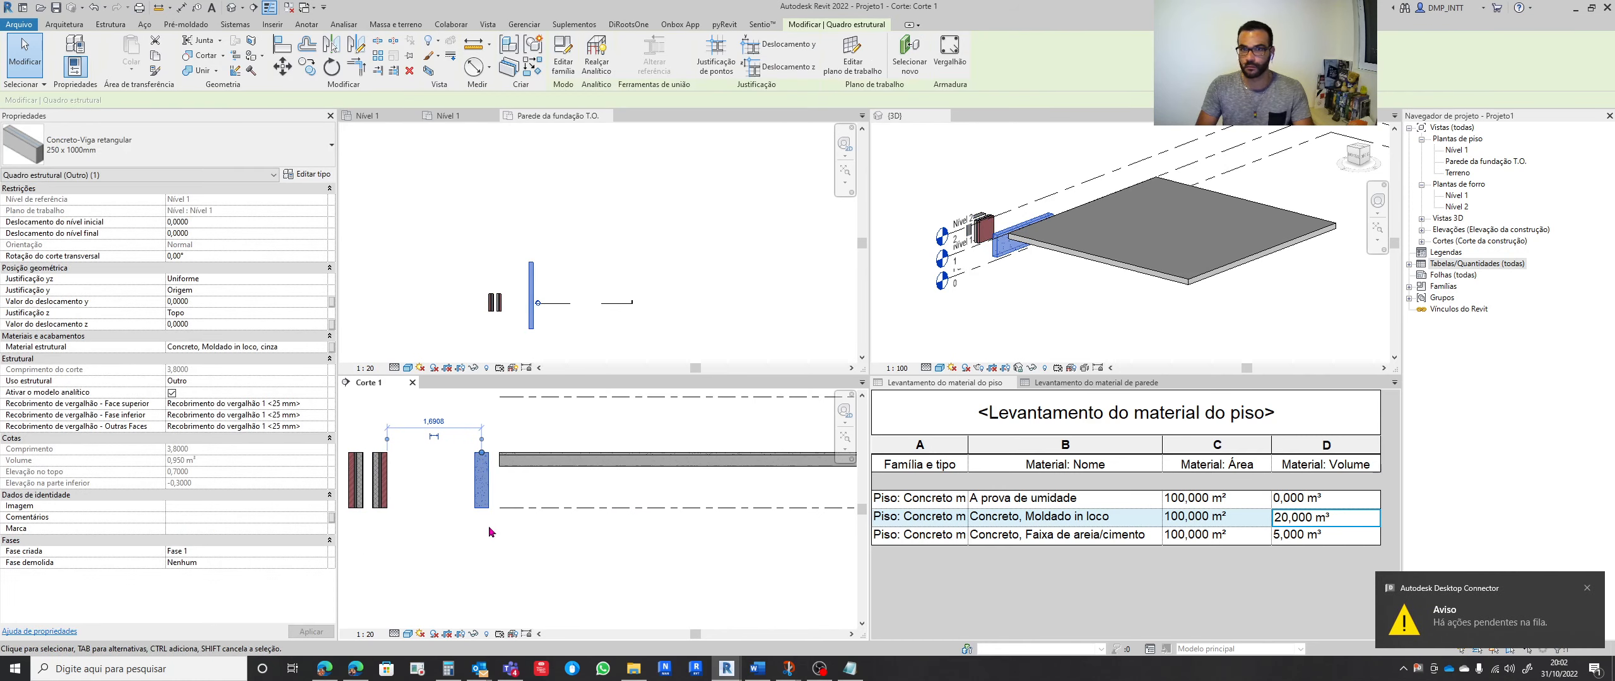
left_click(307, 174)
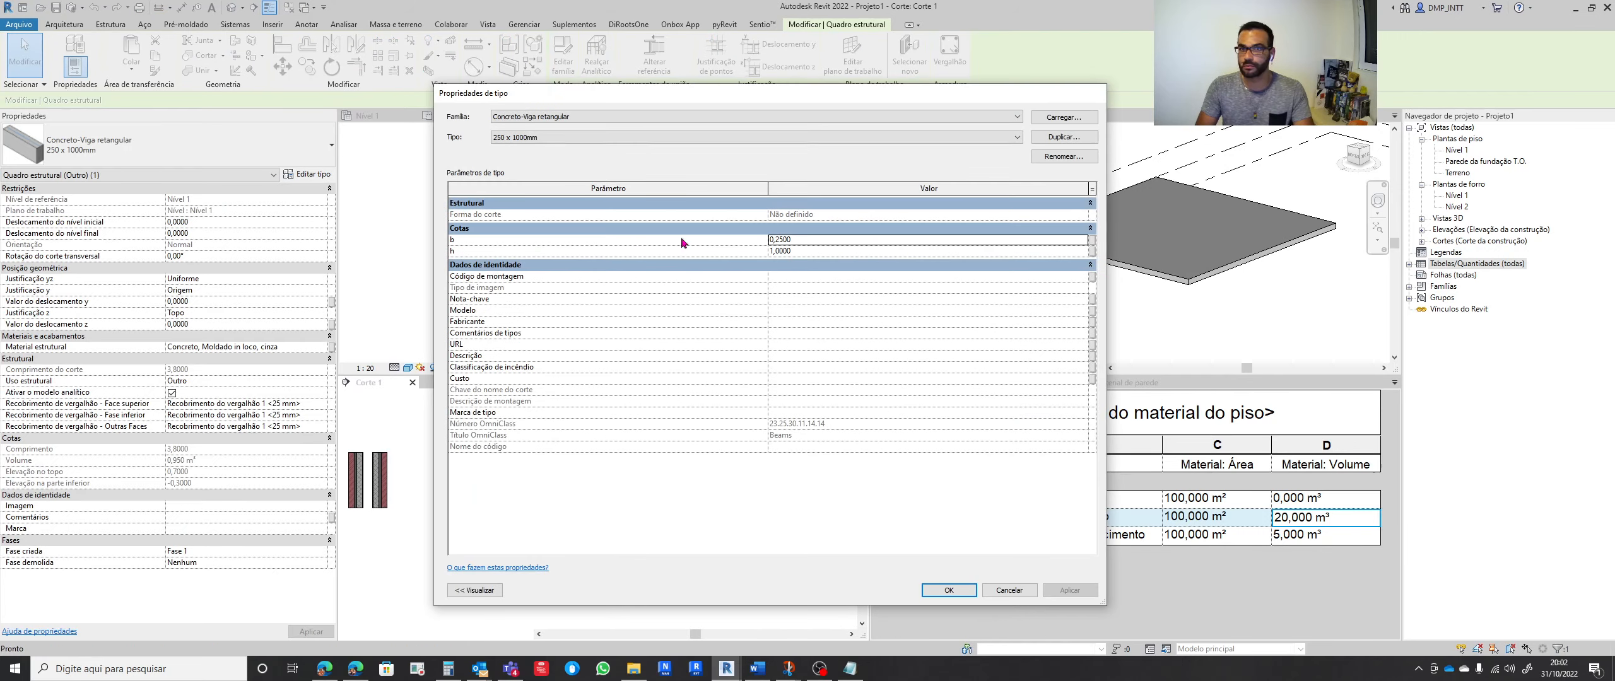
key("Escape")
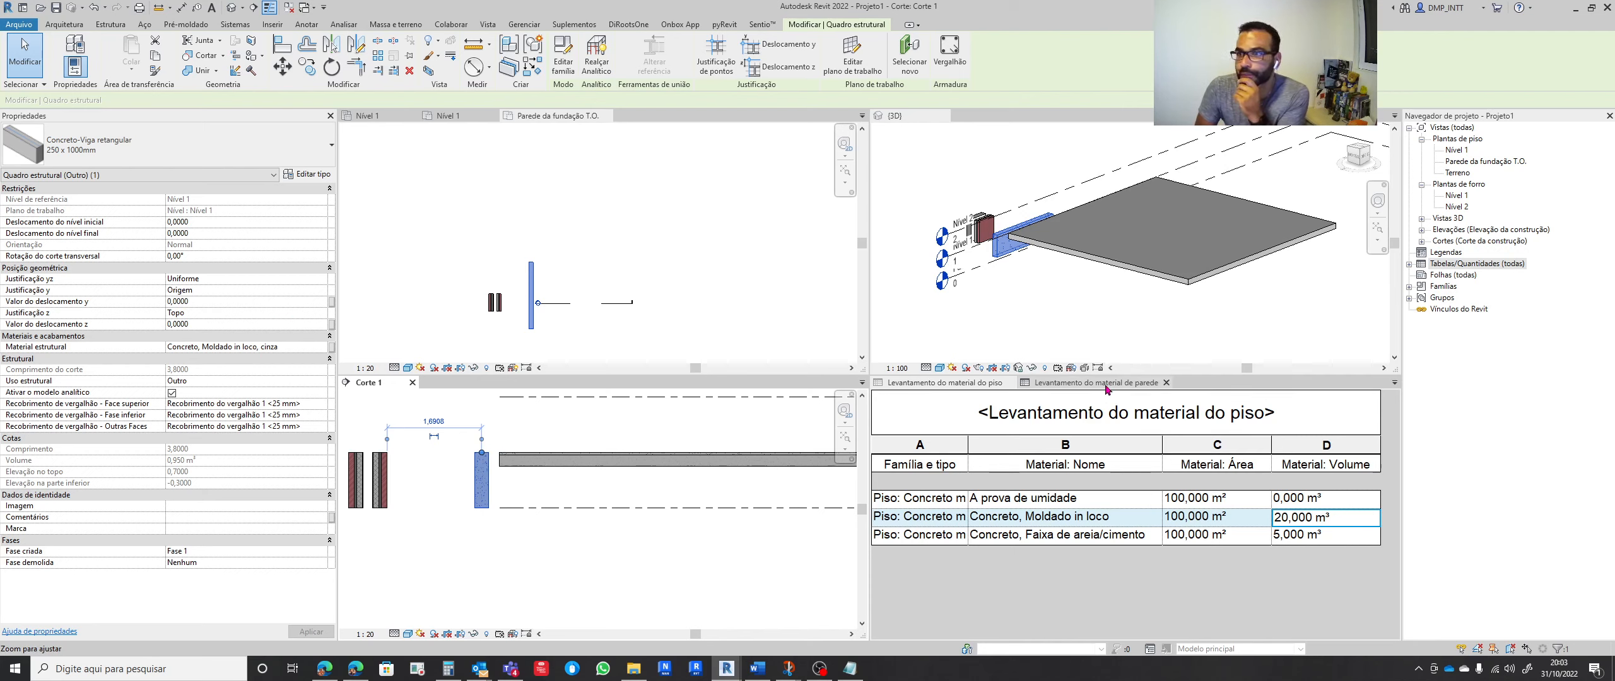
Create a new material takeoff for the Quadro estrutural category with the default name and phase
right_click(1435, 264)
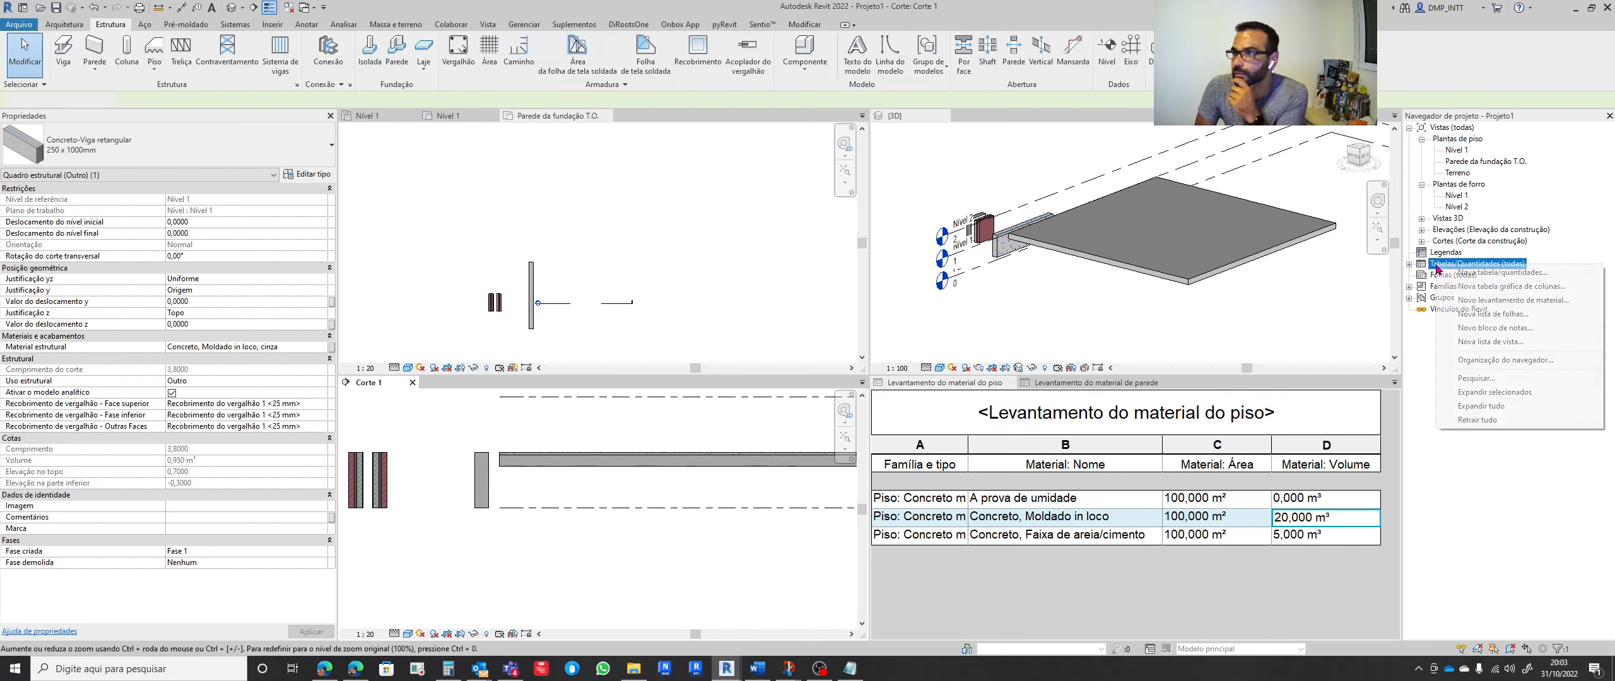
left_click(1459, 301)
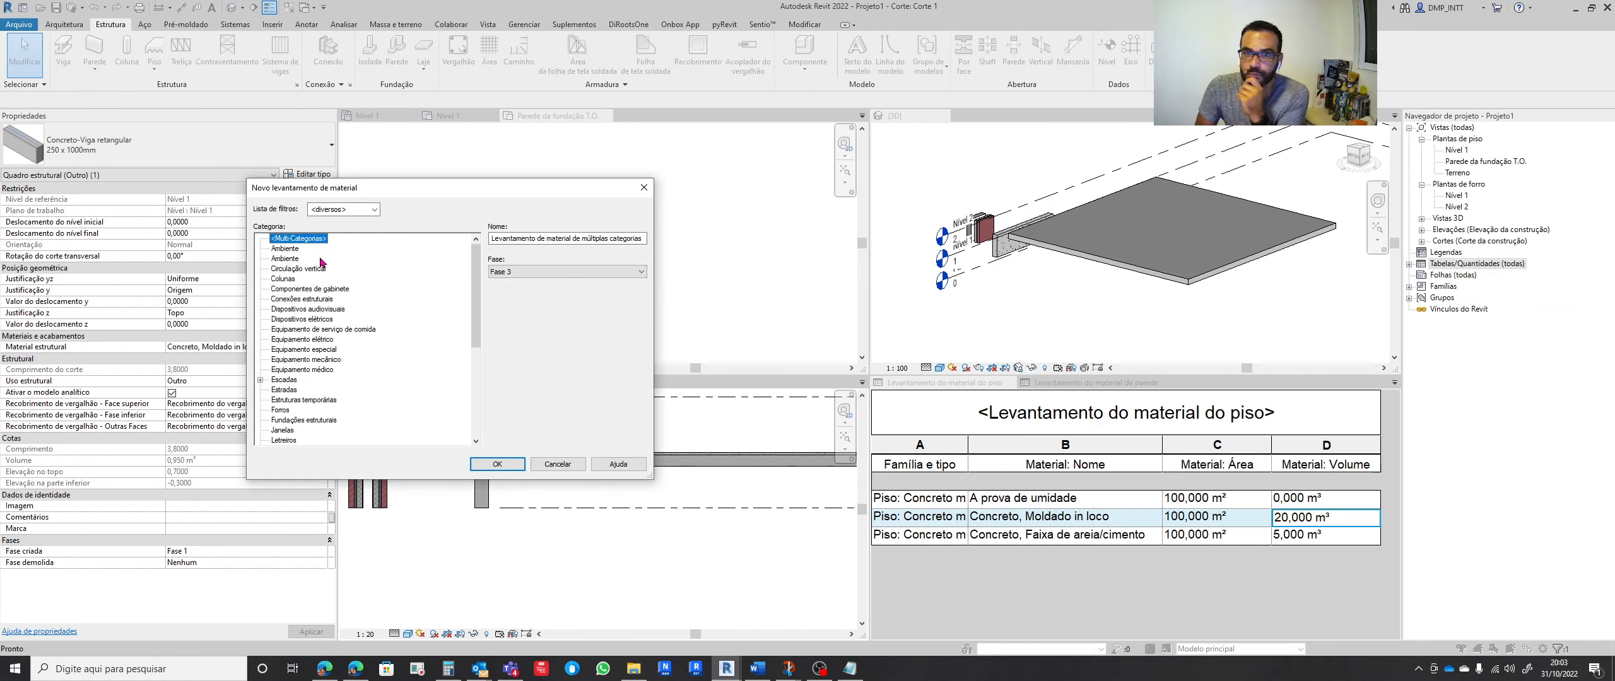
scroll(295, 381, "down", 6)
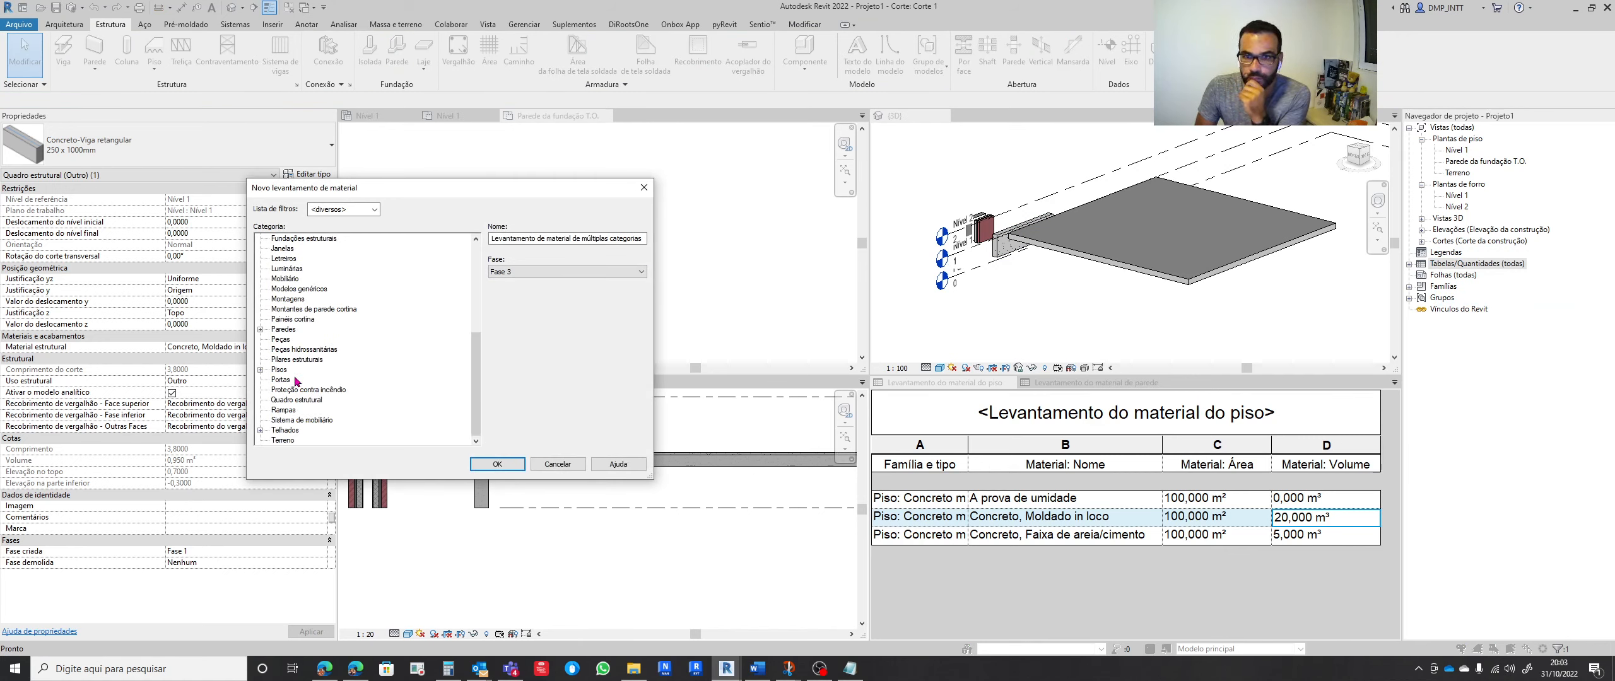
scroll(295, 380, "up", 3)
scroll(293, 372, "up", 3)
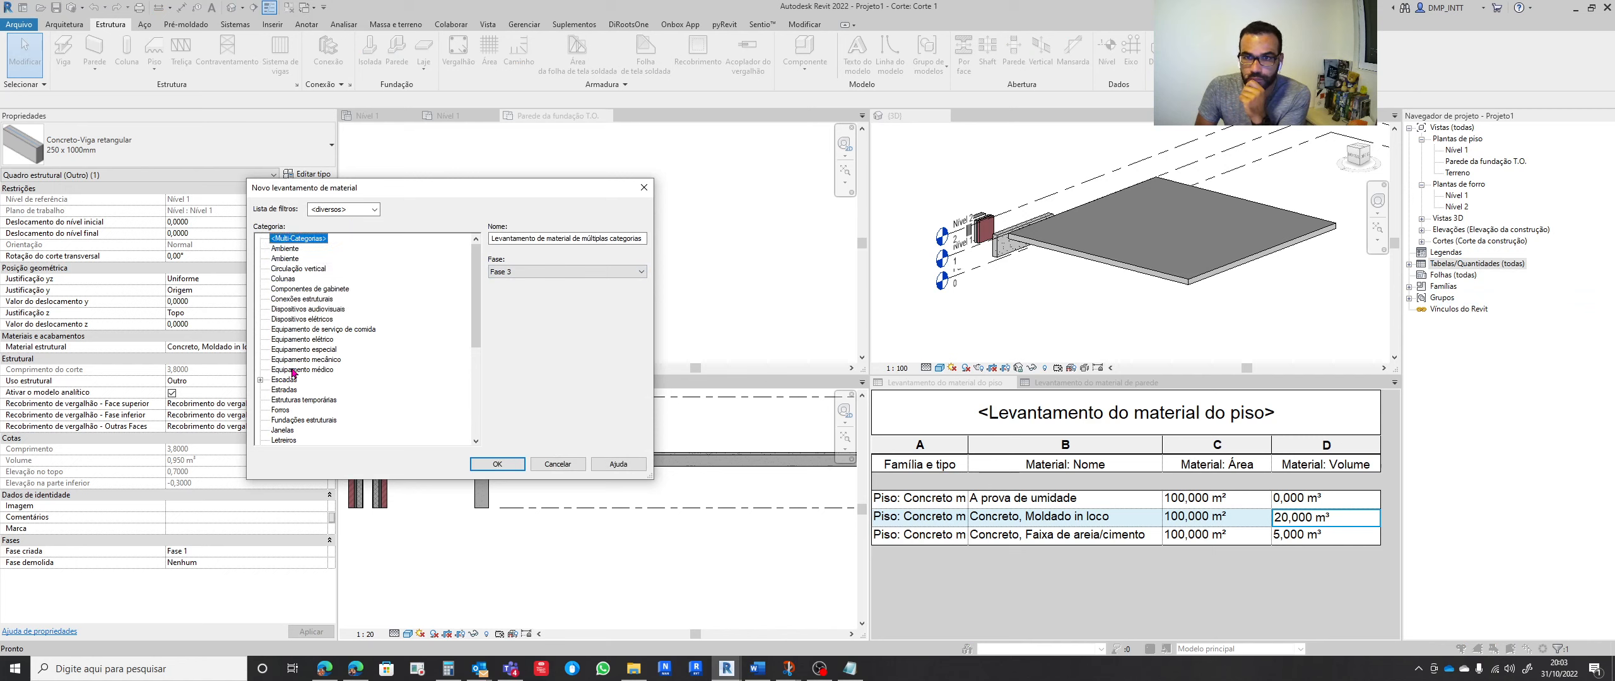
scroll(306, 377, "down", 3)
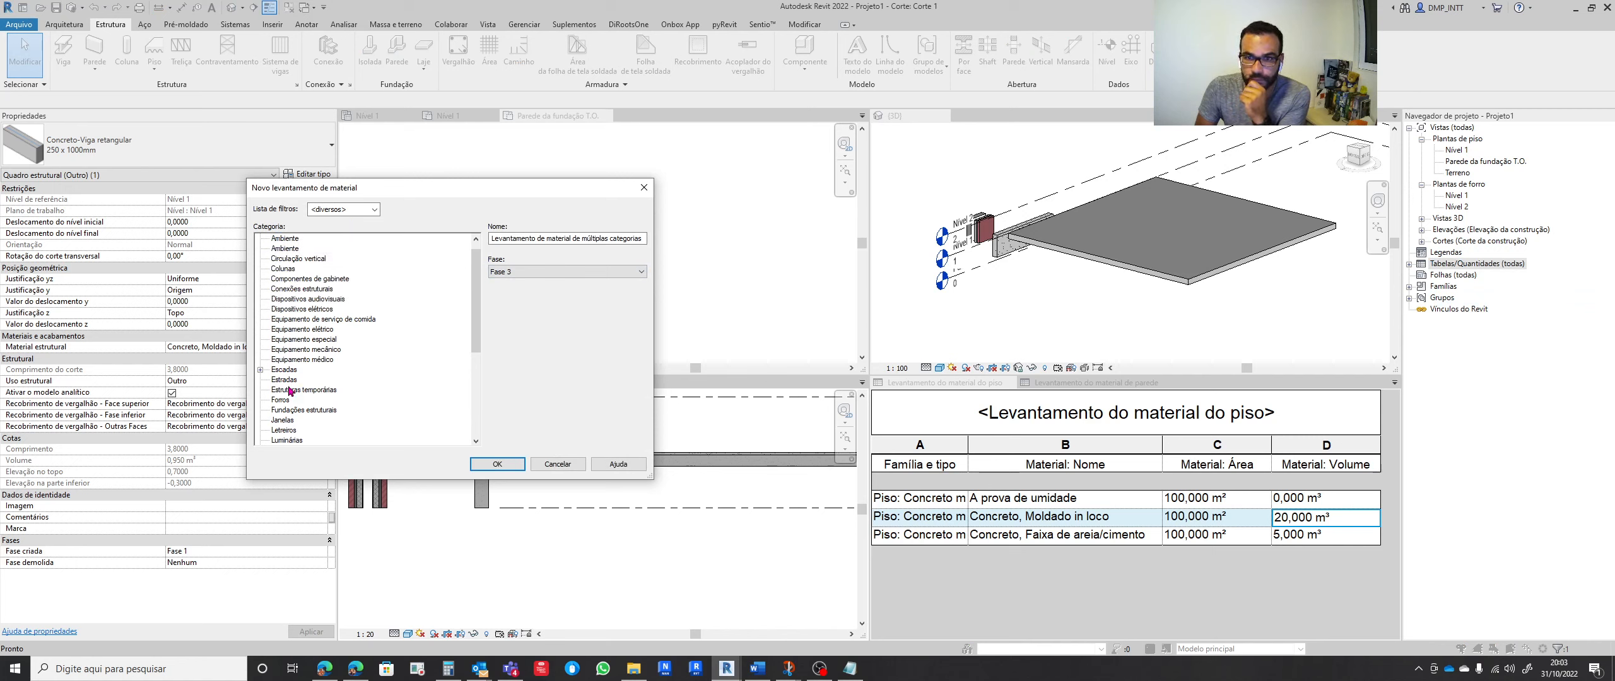
scroll(291, 408, "up", 3)
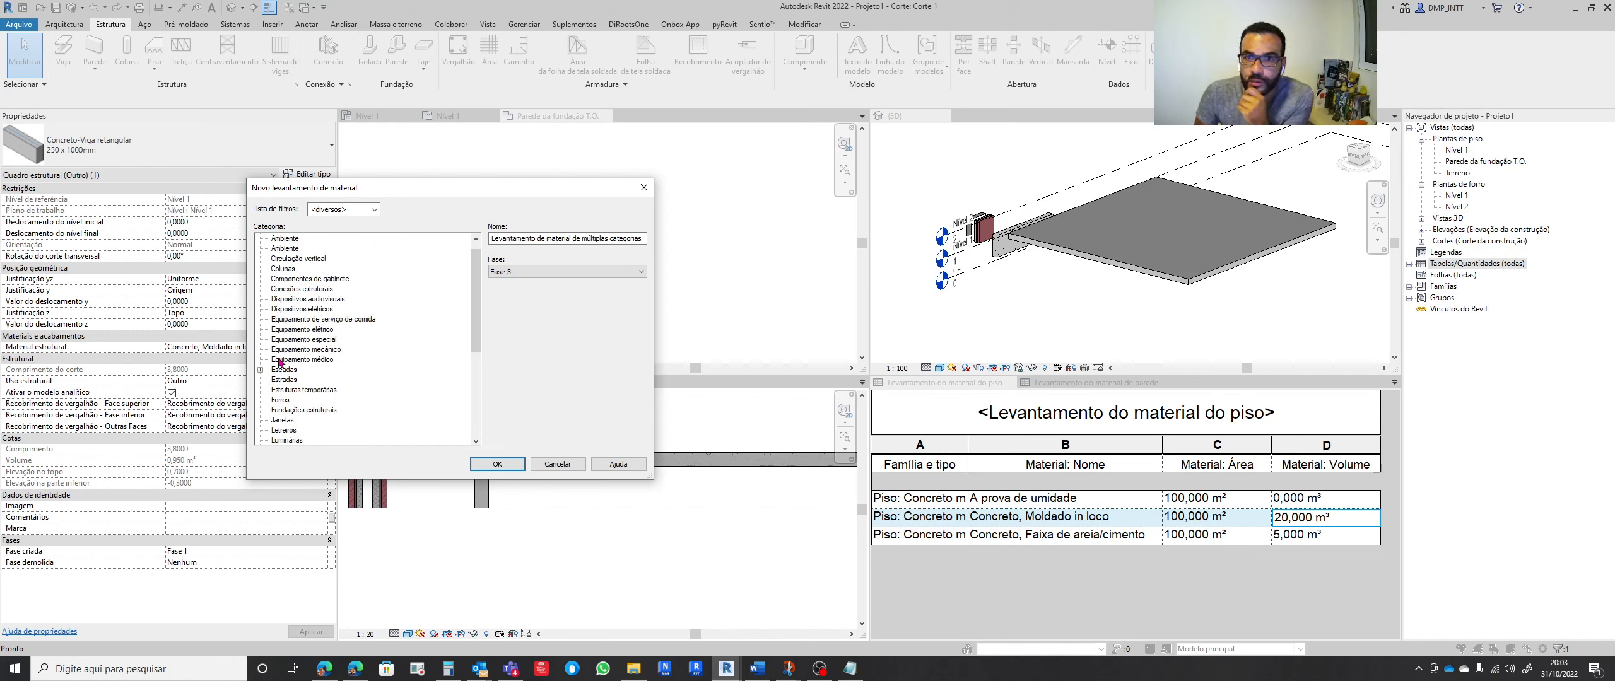
scroll(279, 349, "up", 1)
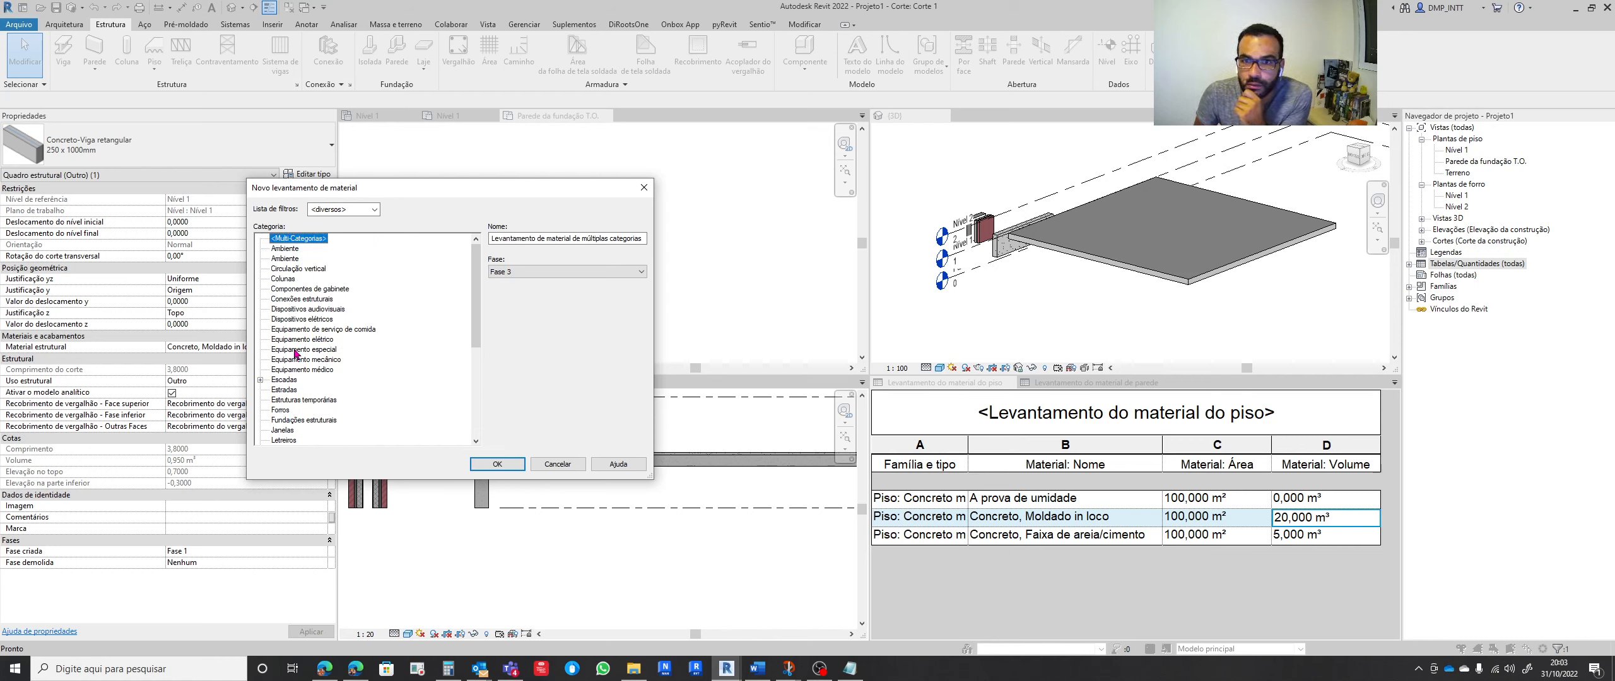
scroll(291, 401, "down", 1)
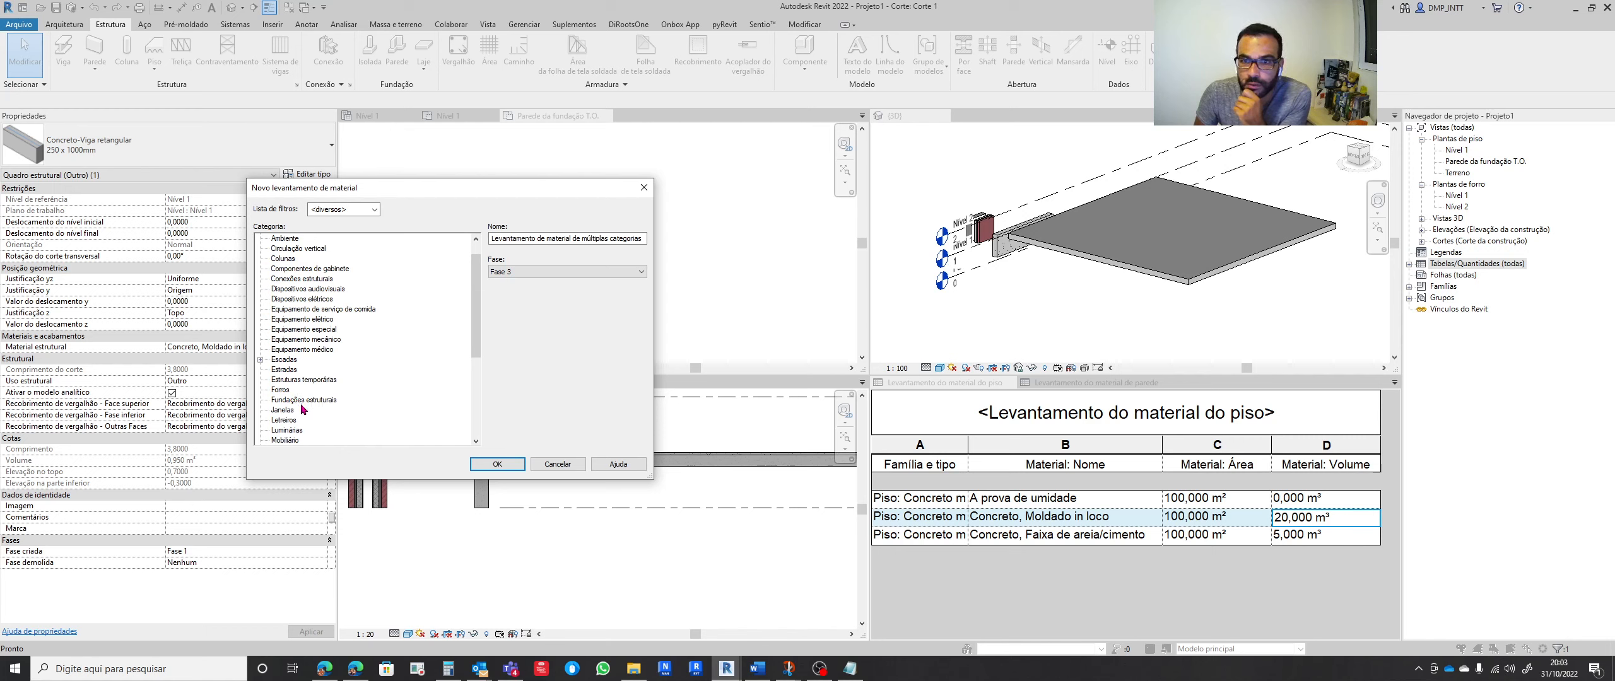
scroll(302, 411, "down", 2)
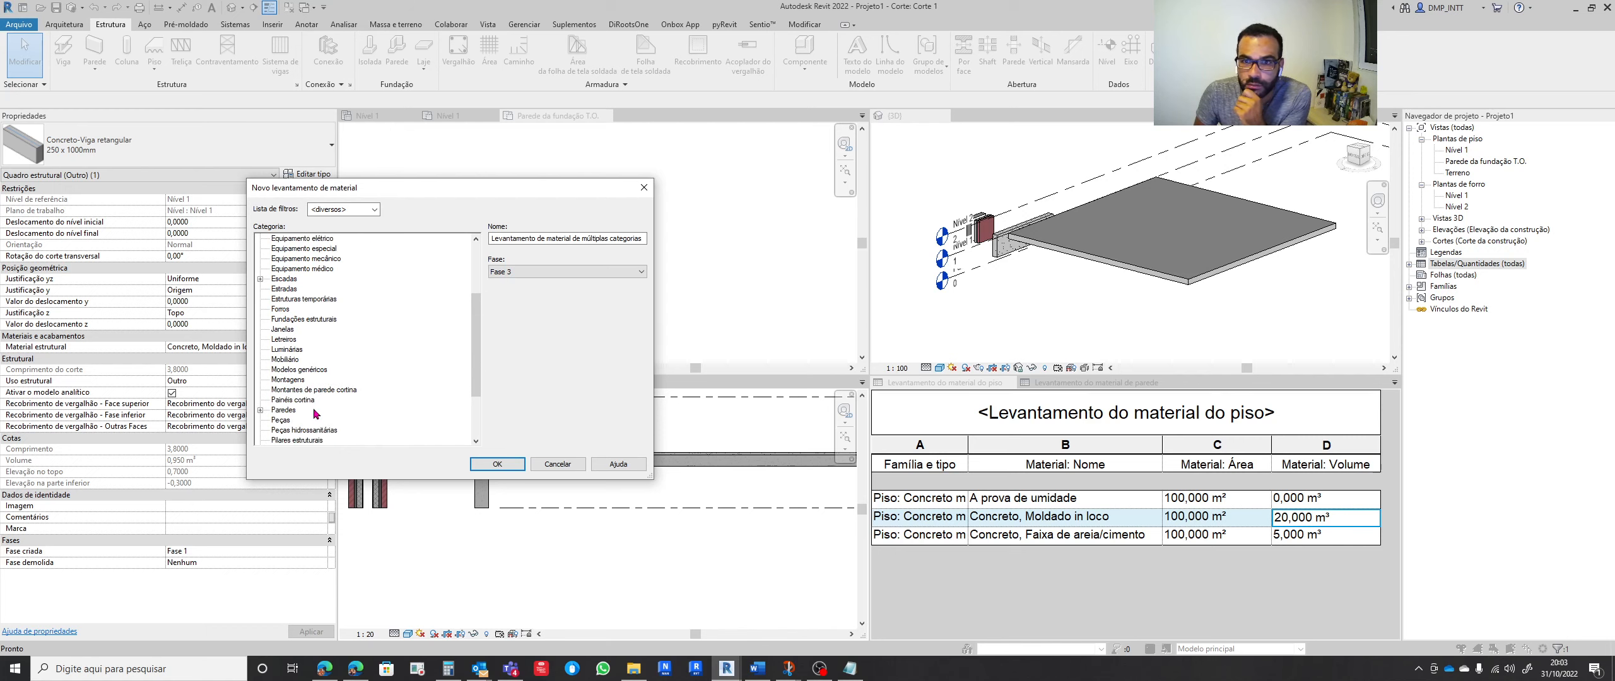
scroll(316, 415, "down", 2)
scroll(316, 415, "down", 2)
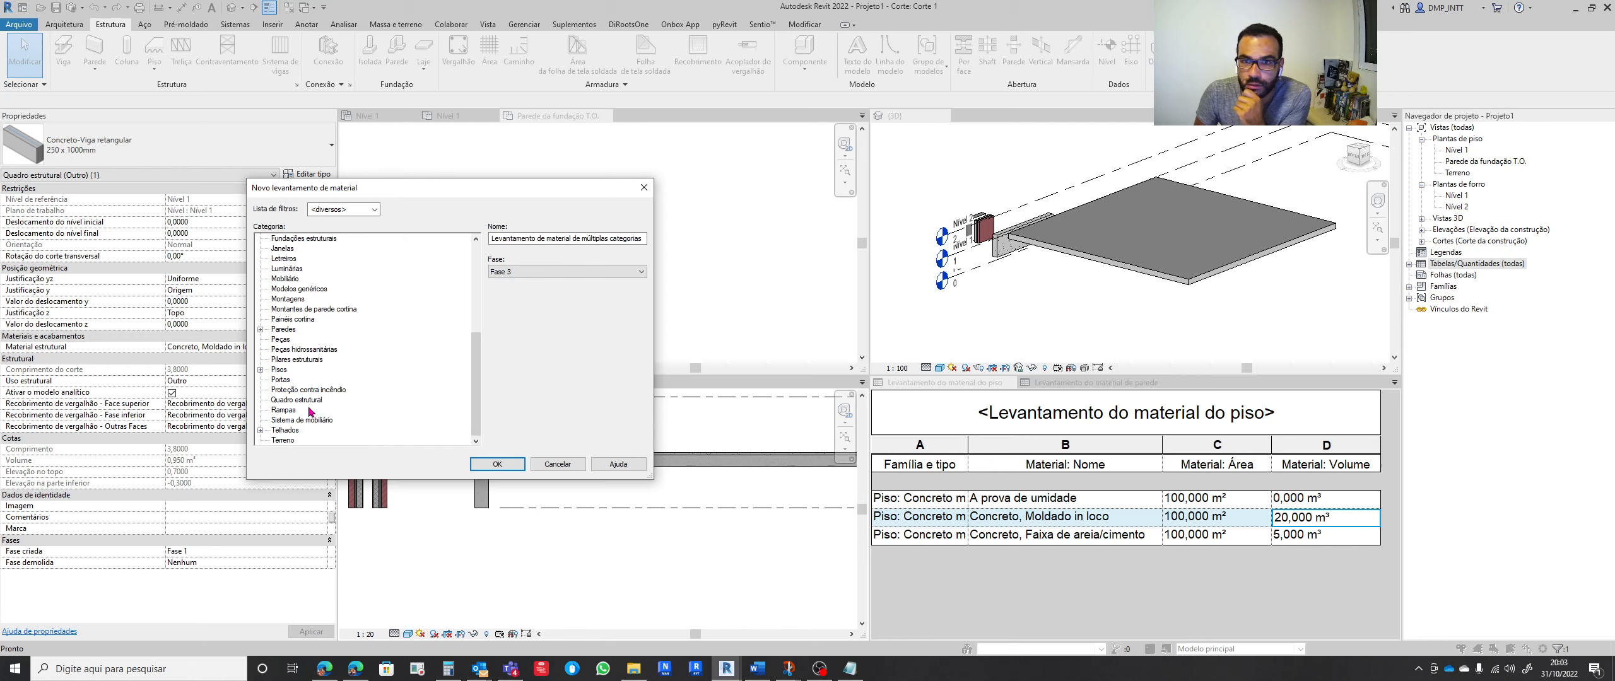
left_click(304, 401)
left_click(493, 464)
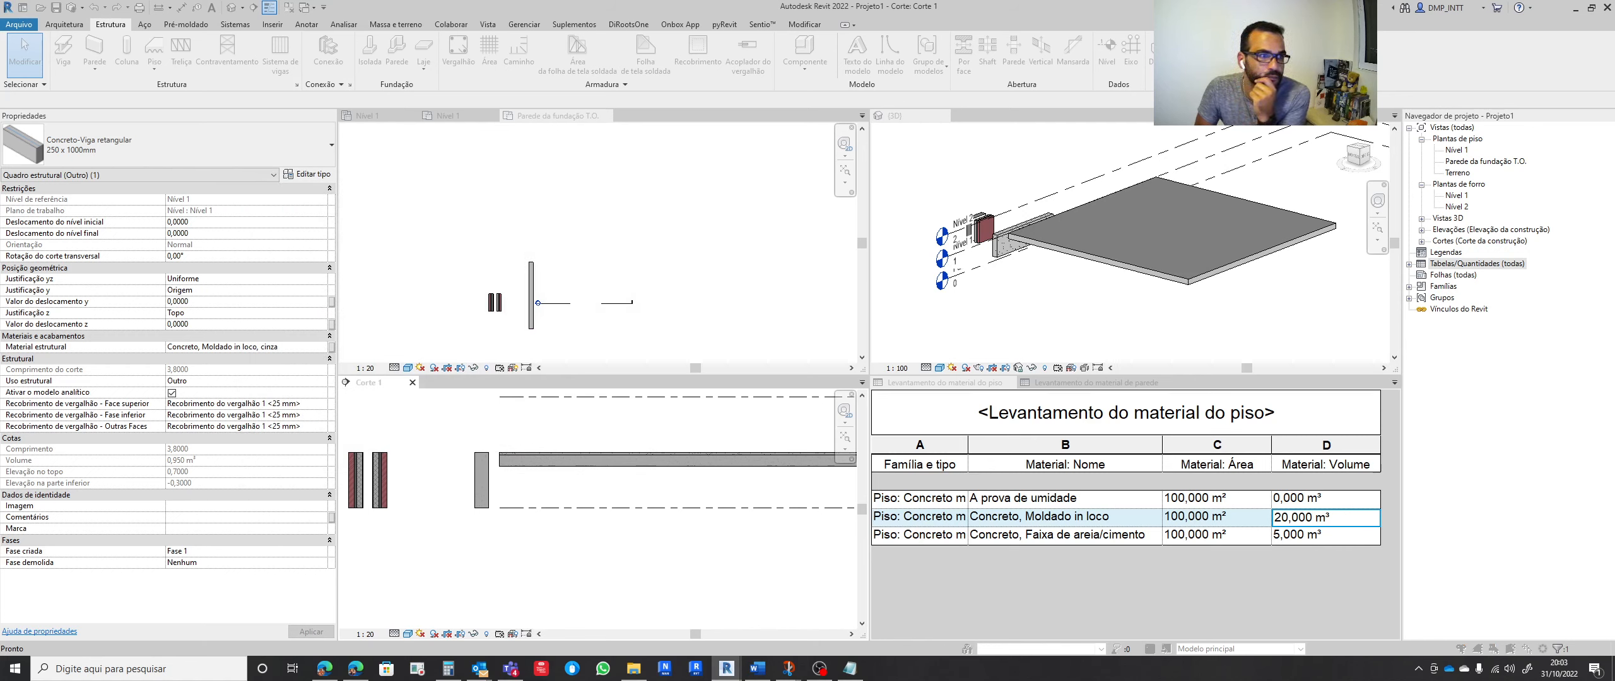
Find the Família e tipo field by searching for "fam" and add it to the takeoff's scheduled fields
left_click_drag(781, 158, 1011, 118)
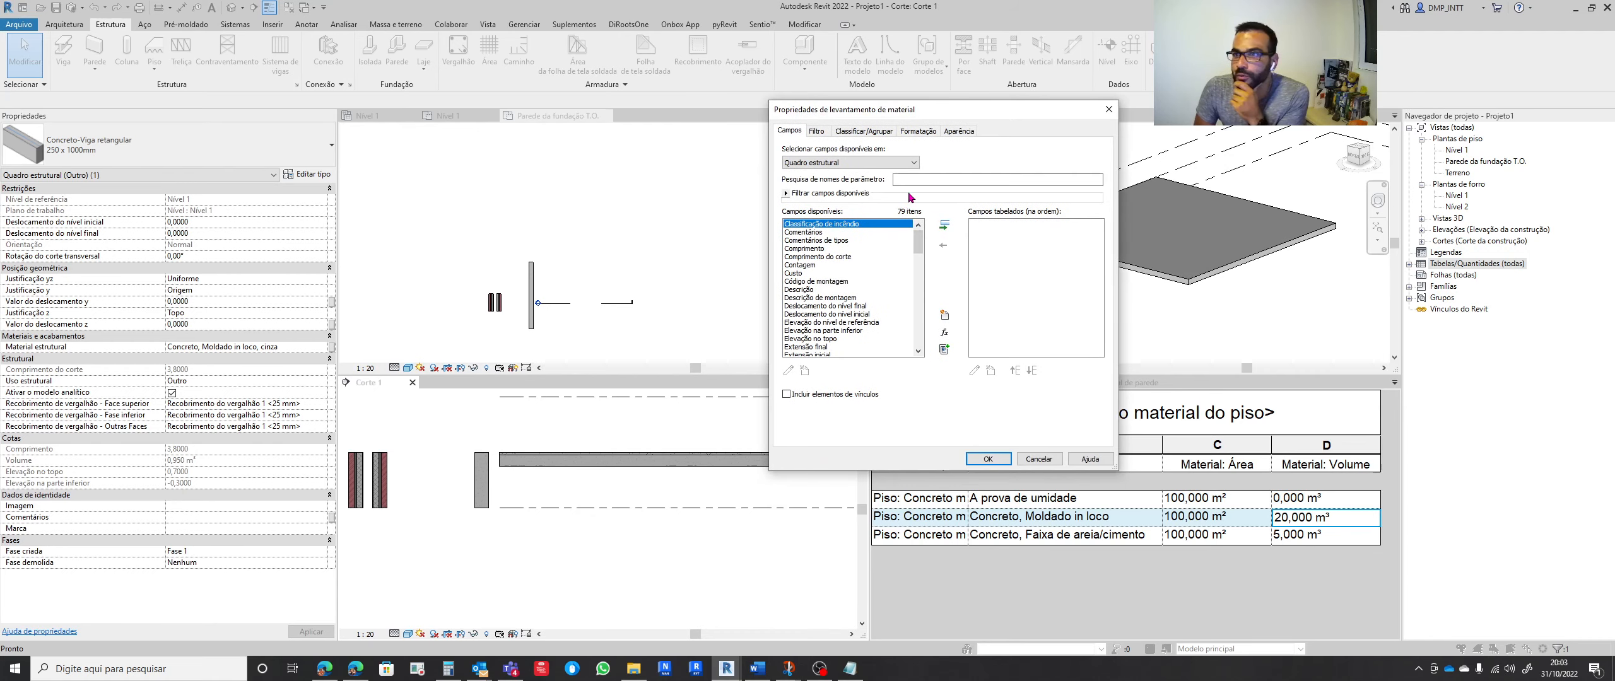
left_click(946, 180)
type("fam")
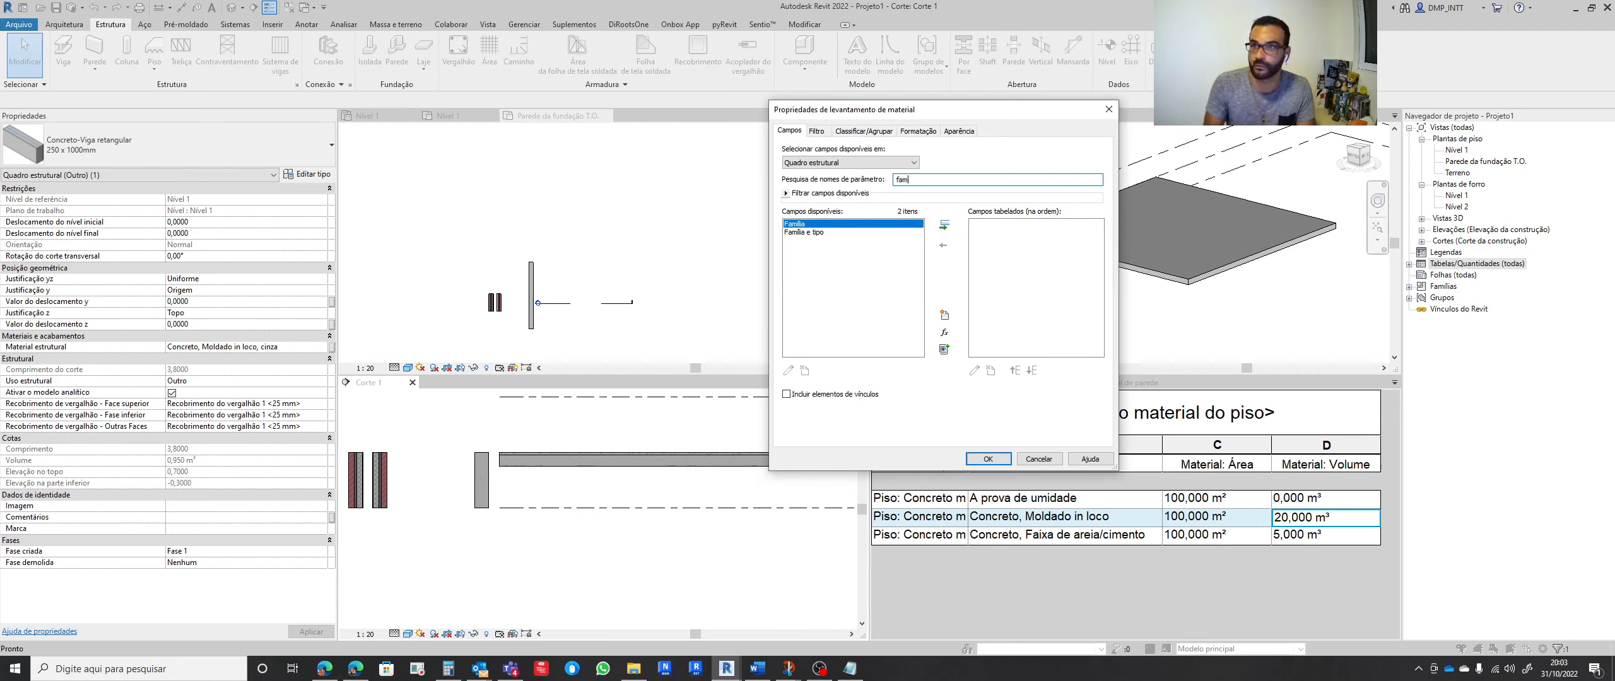
left_click(798, 232)
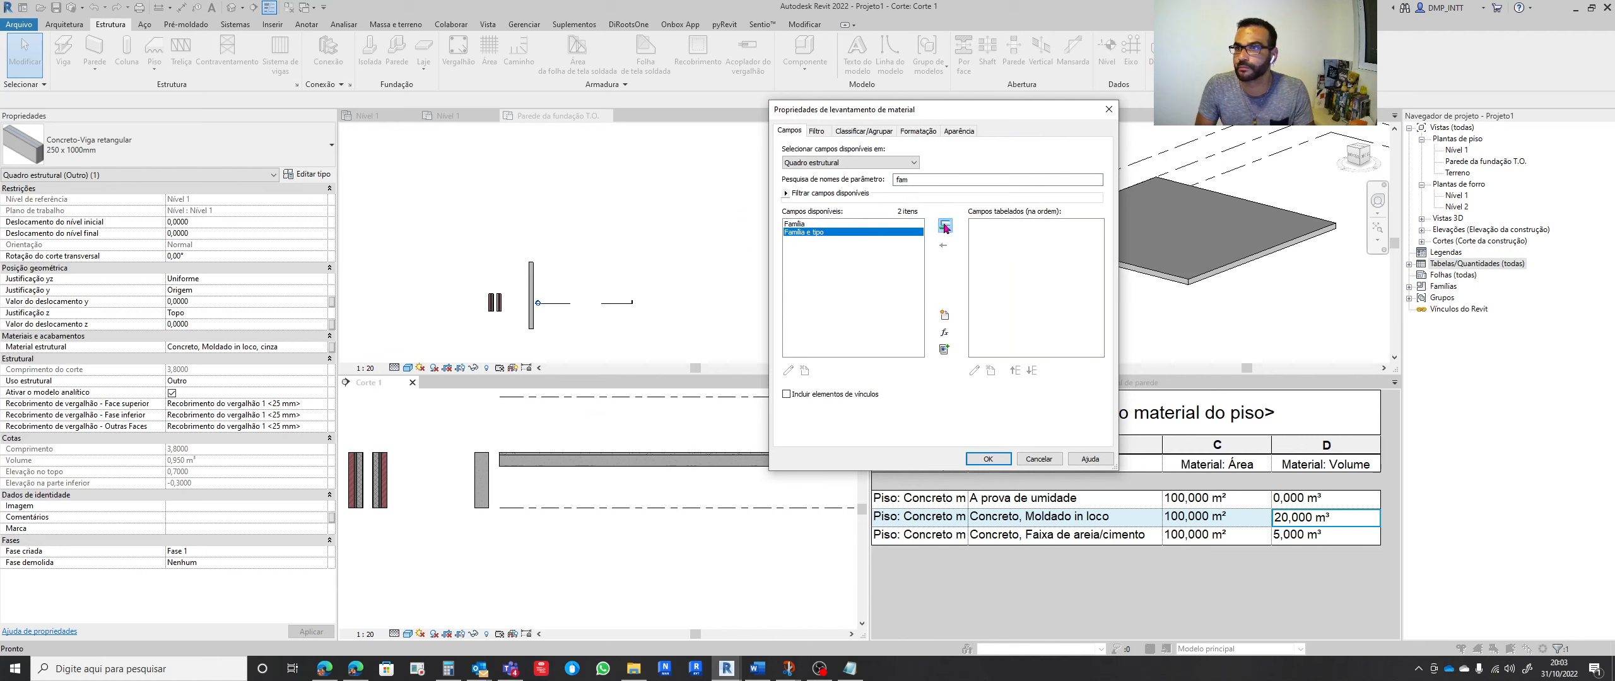
left_click(944, 225)
Filter the available fields by "mate" and add Material: Área and Material: Volume to the takeoff
left_click(937, 180)
key("BackSpace")
key("BackSpace")
key("BackSpace")
type("mate")
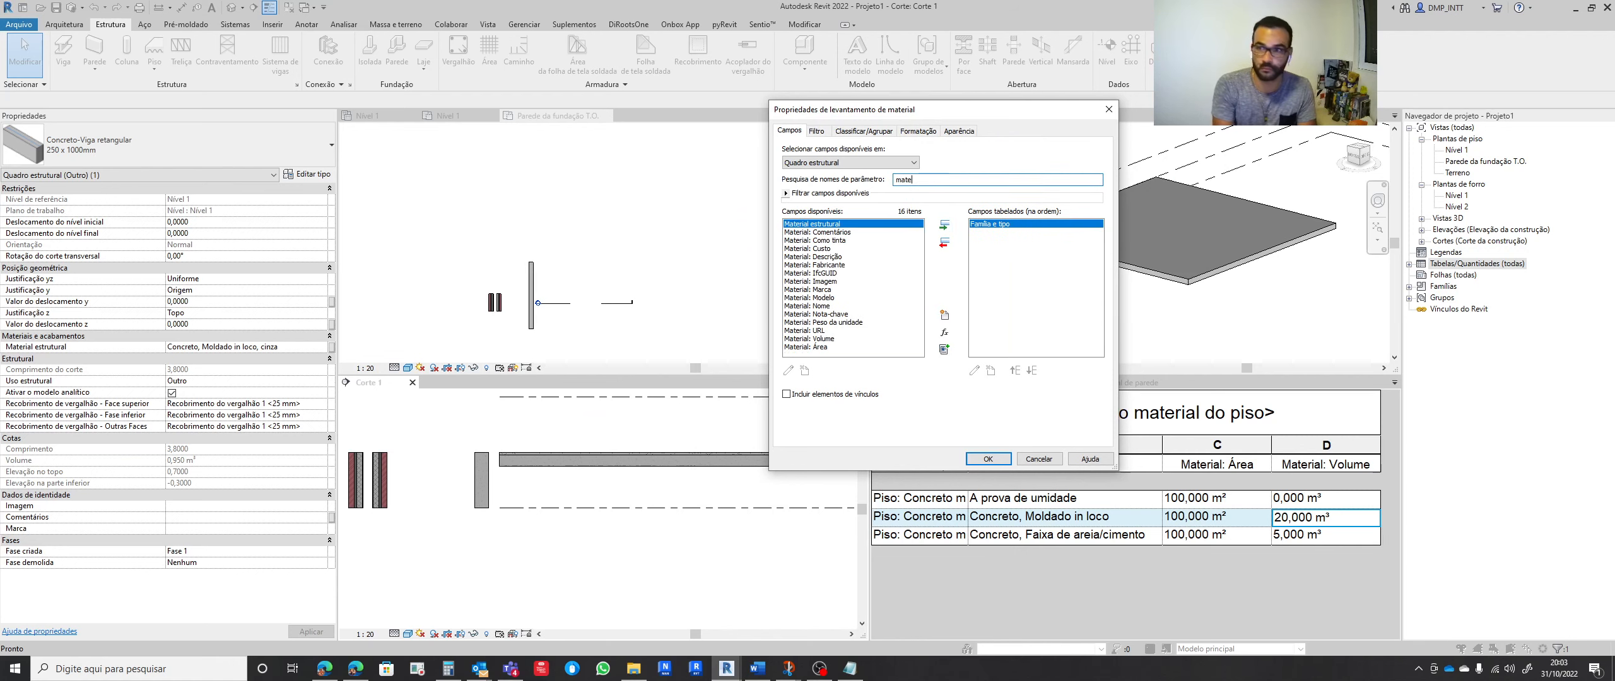
left_click(820, 347)
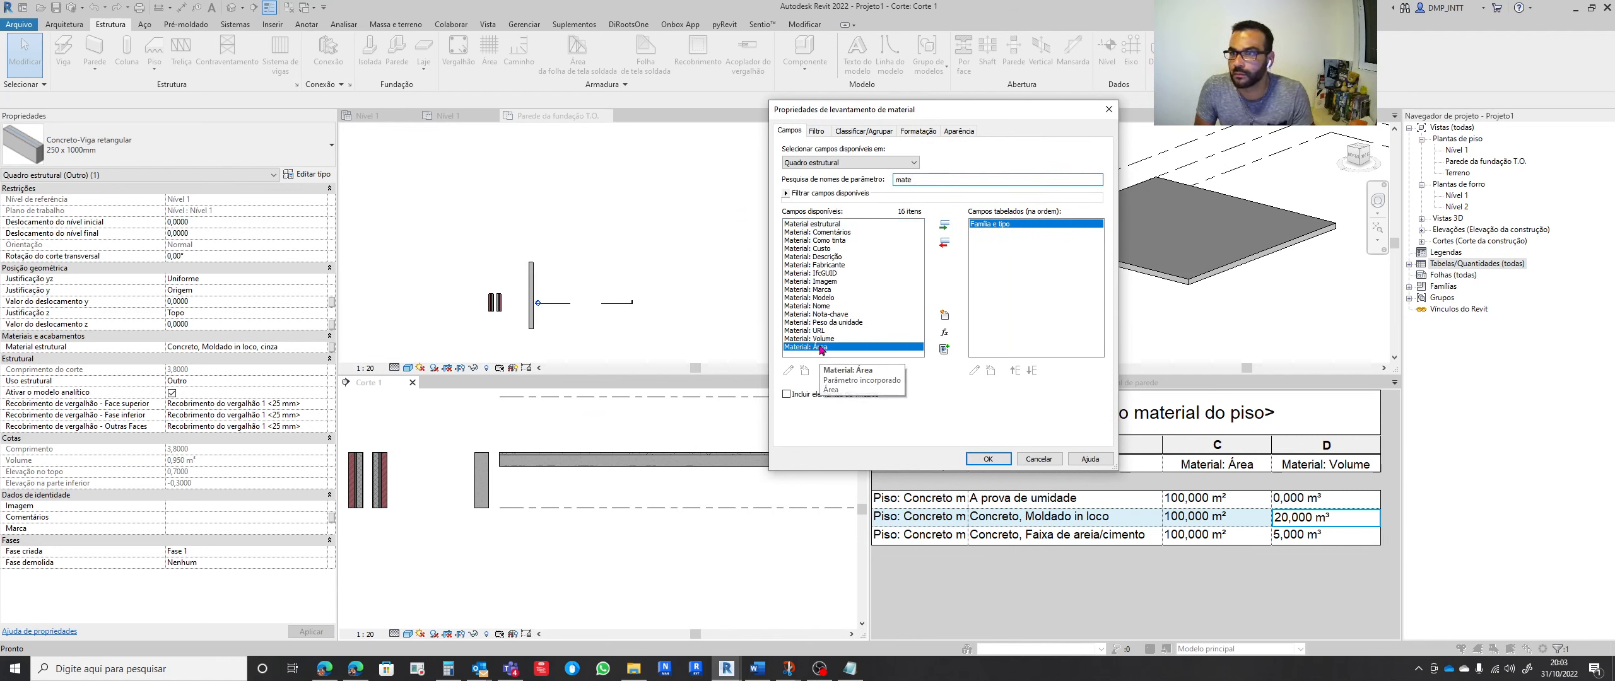
left_click(944, 225)
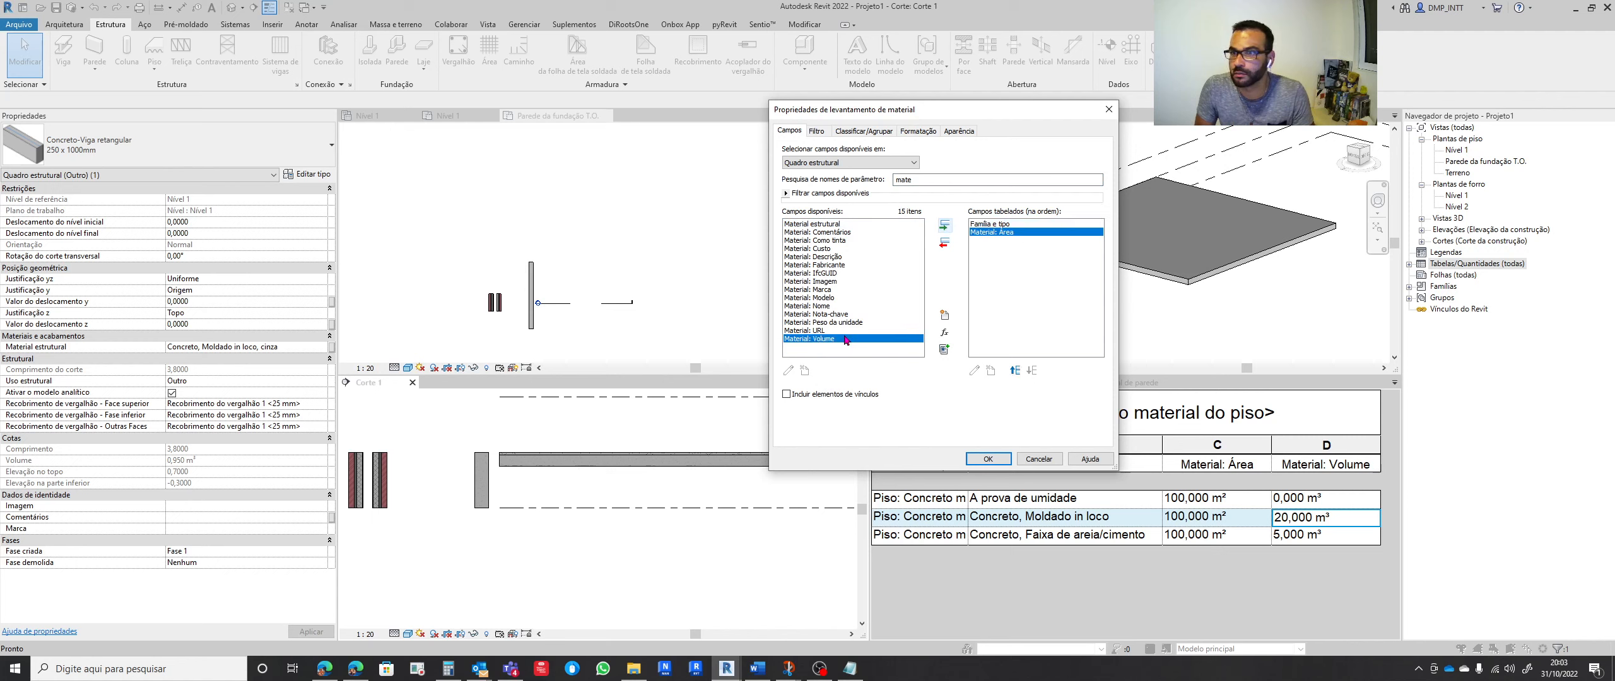
left_click(944, 226)
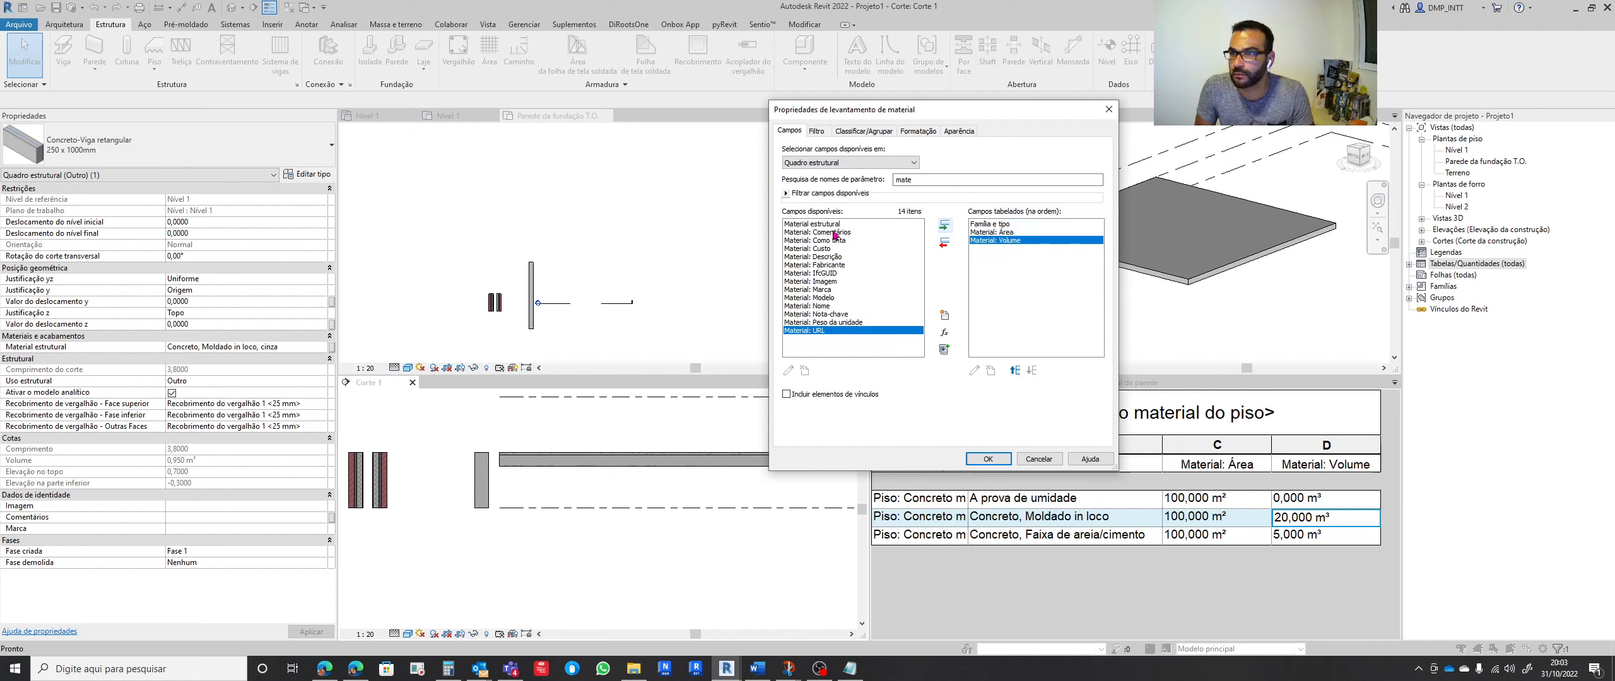
Add Material: Nome, place it directly after Família e tipo, and generate the takeoff
left_click(826, 307)
left_click(944, 226)
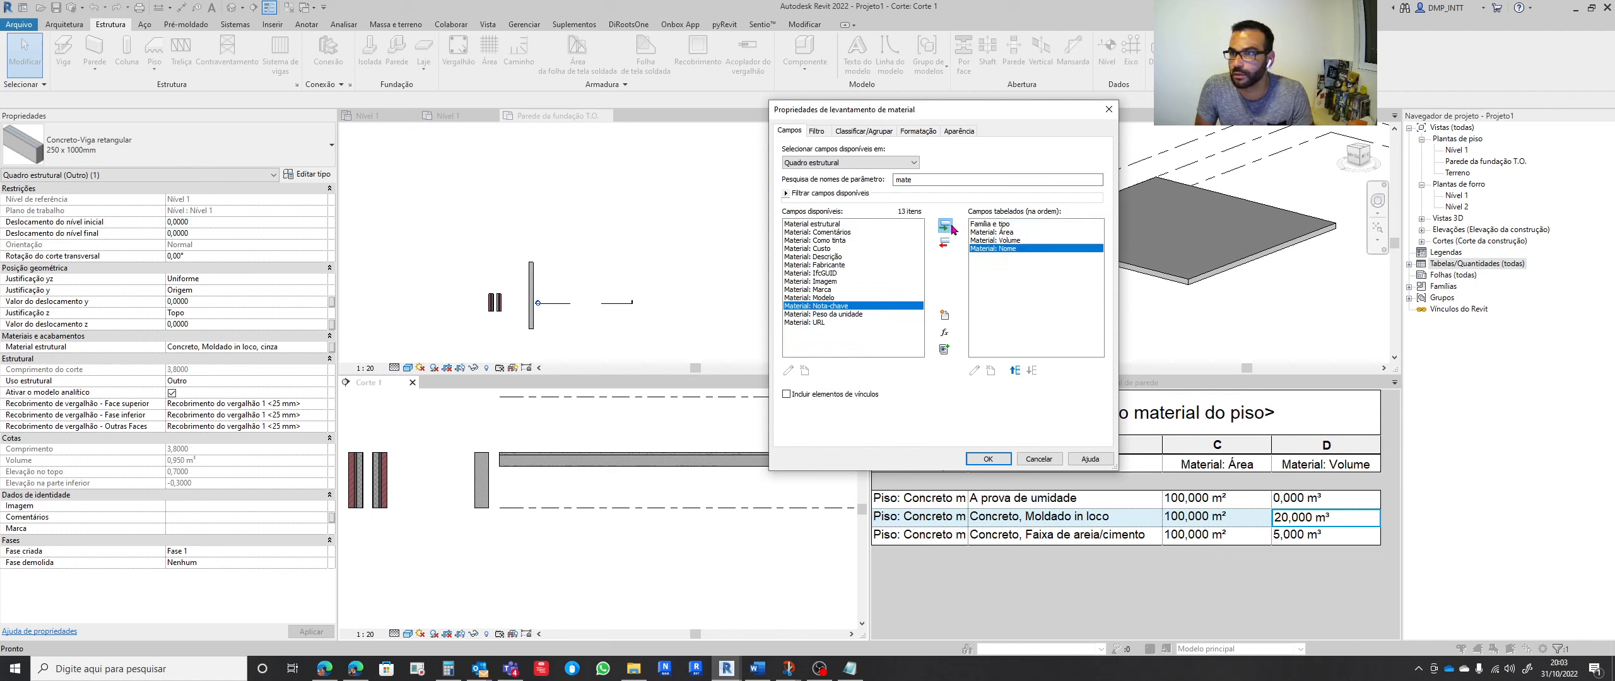
left_click(1015, 370)
left_click(1015, 370)
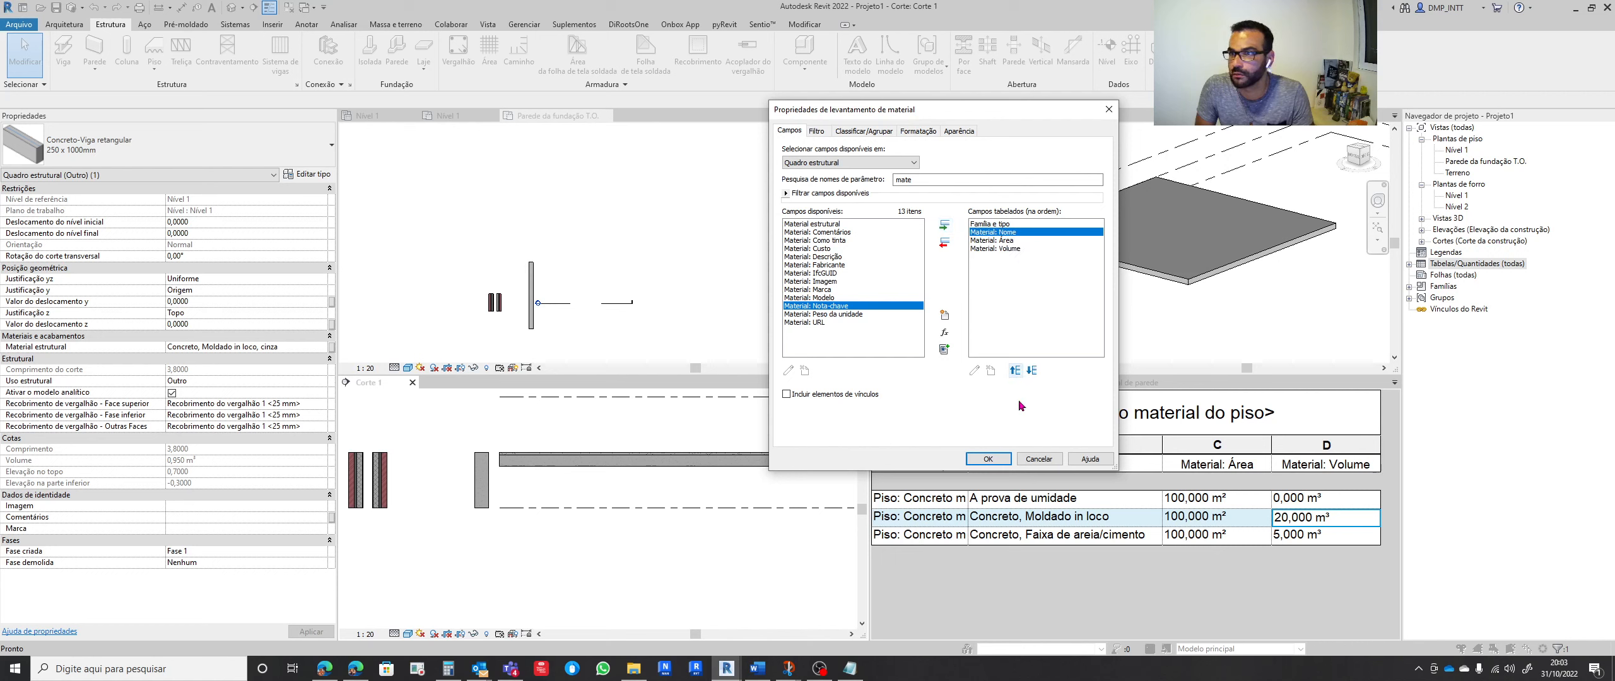
left_click(988, 459)
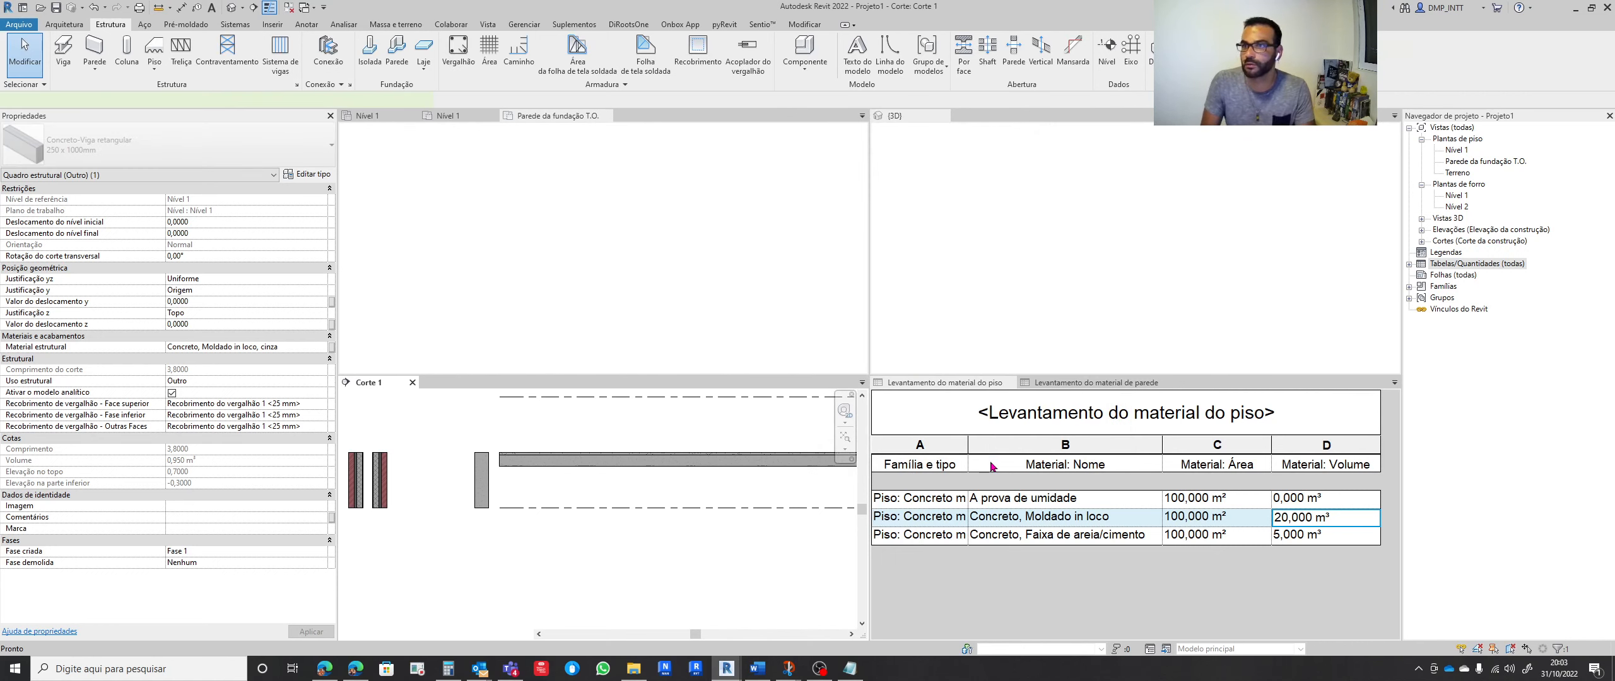
Dock the structural framing takeoff alongside the floor and wall takeoffs, and widen its Família e tipo and Material: Nome columns
left_click_drag(470, 382, 1168, 579)
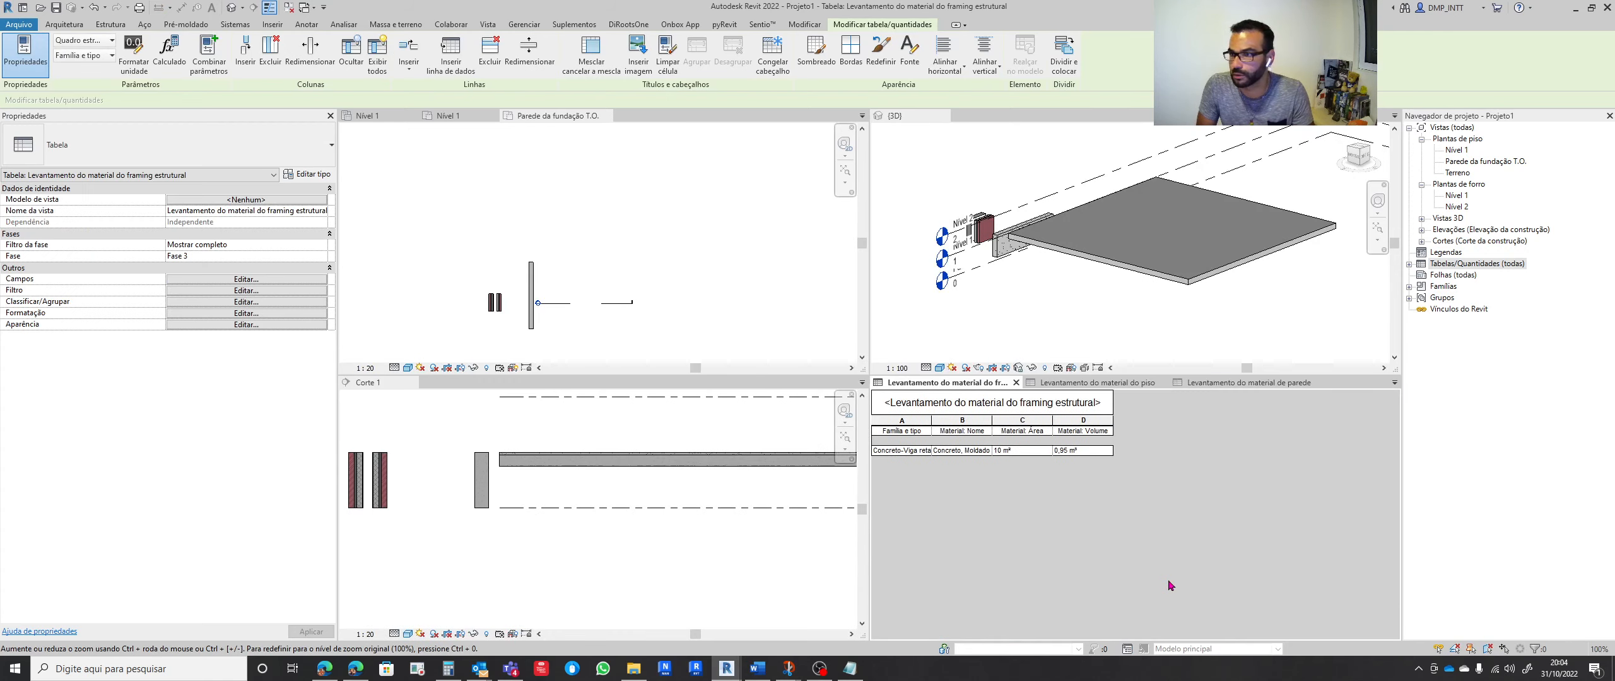
scroll(937, 439, "up", 5, "ctrl")
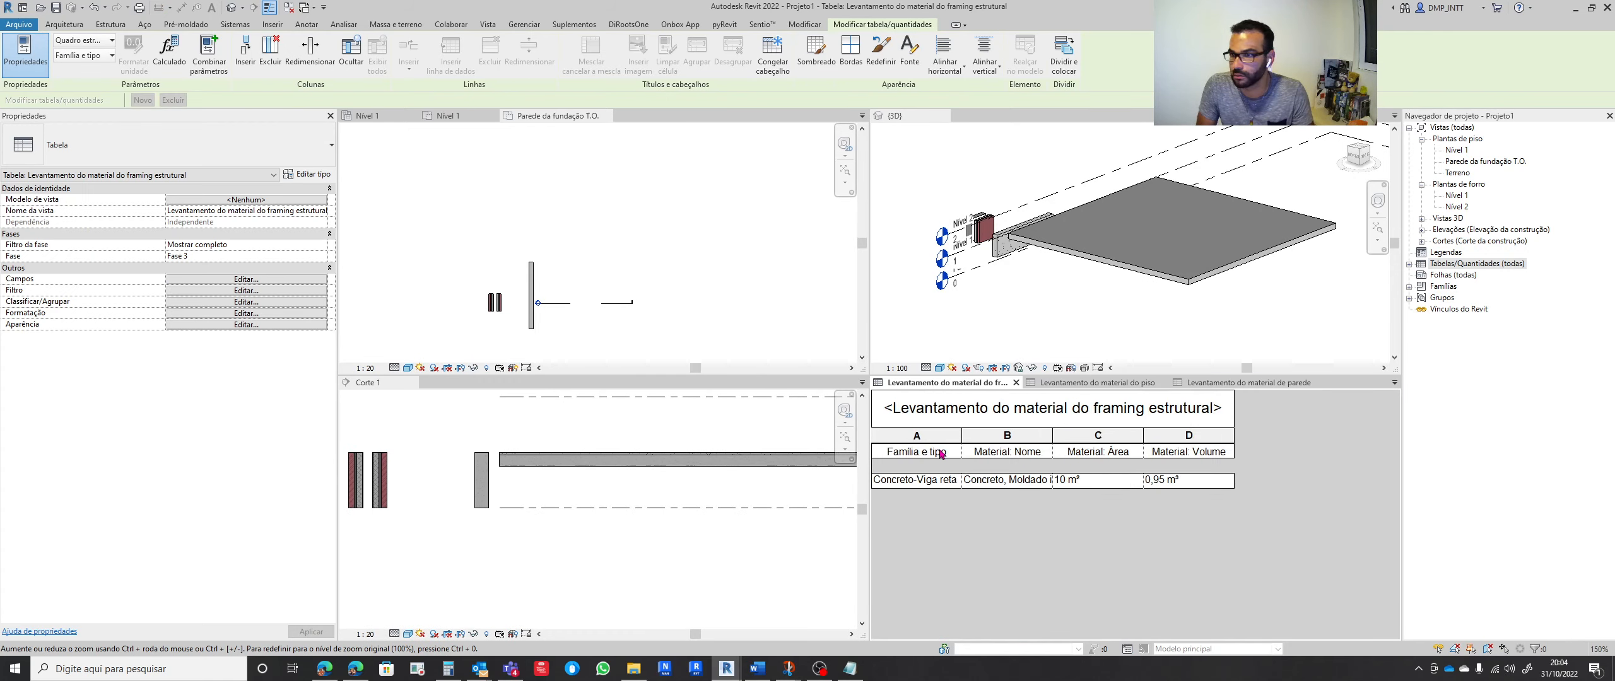
left_click_drag(960, 439, 1003, 436)
left_click_drag(1003, 436, 1066, 436)
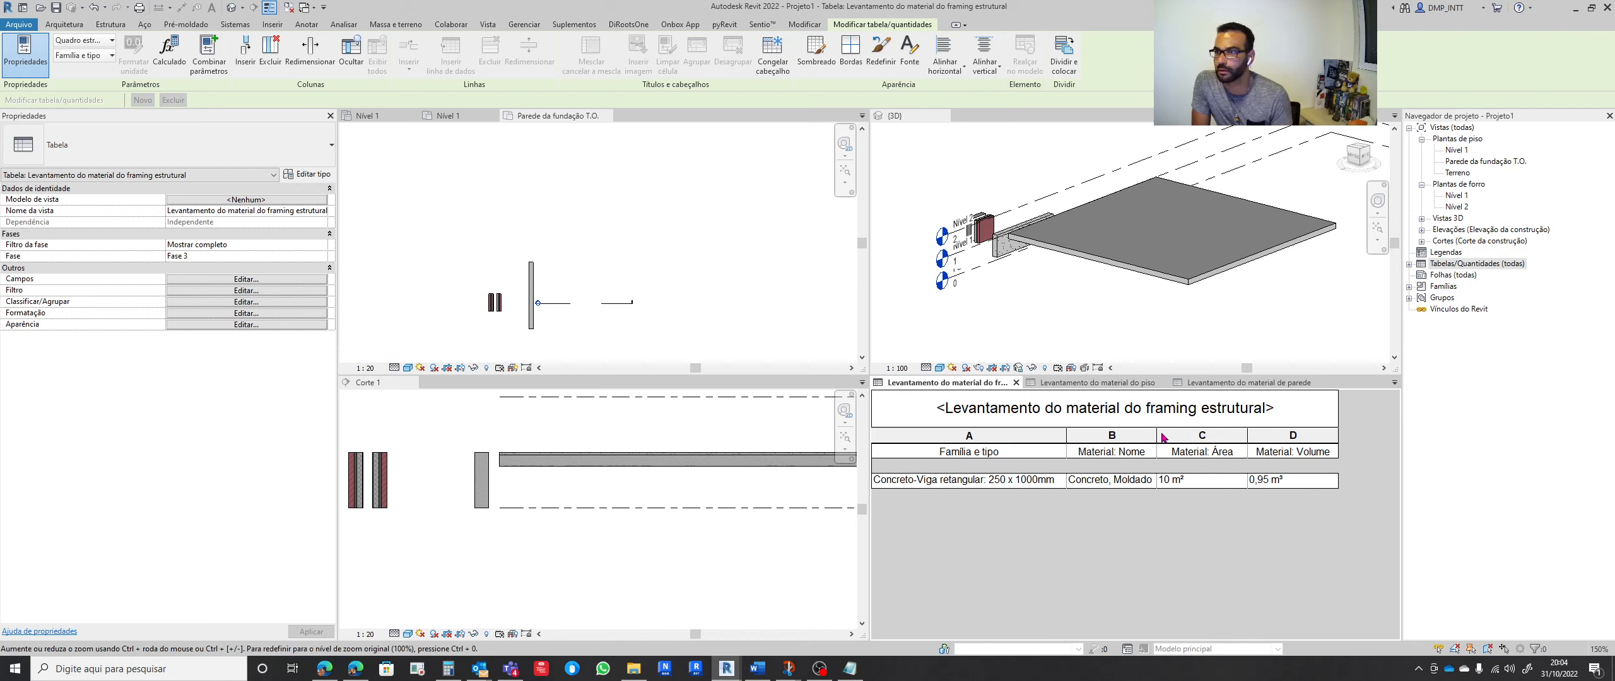
left_click_drag(1157, 435, 1180, 436)
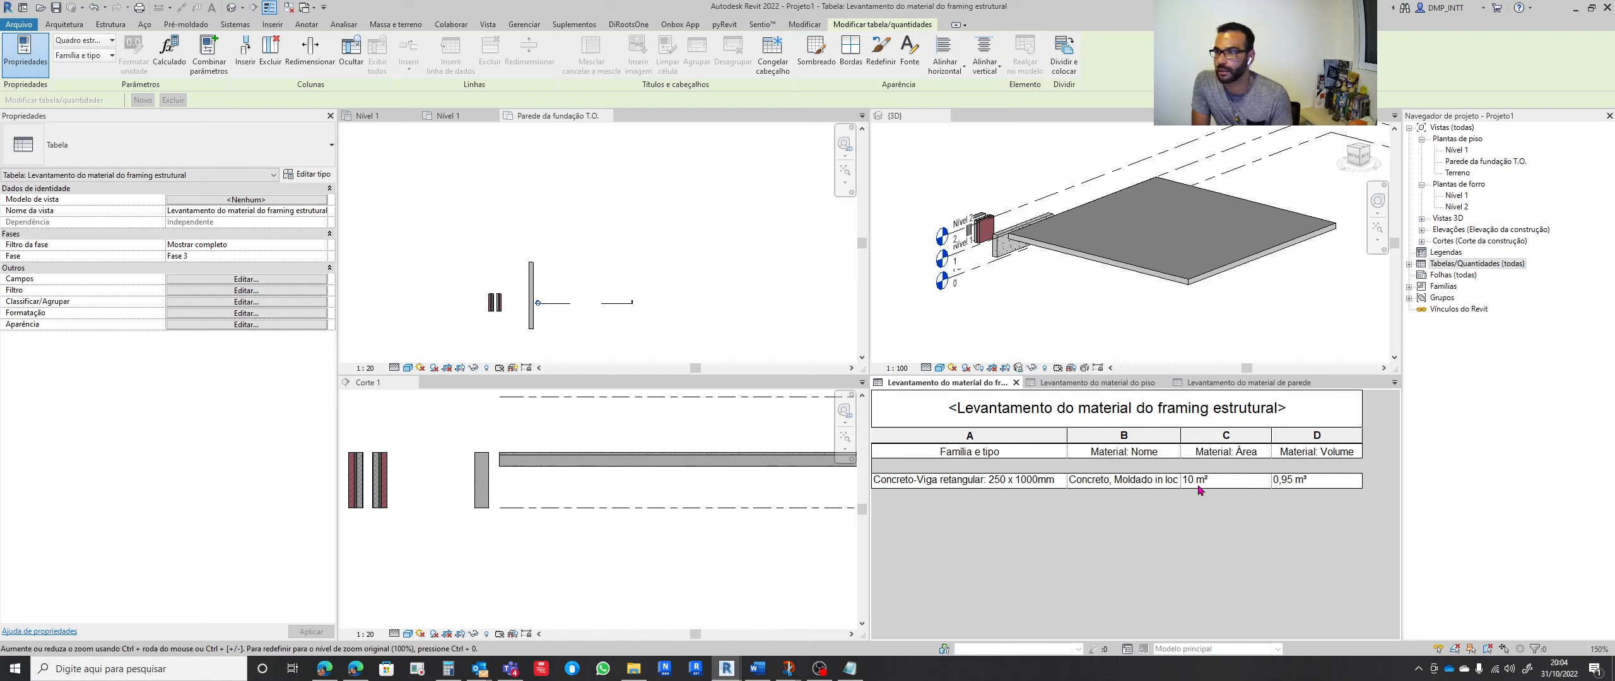
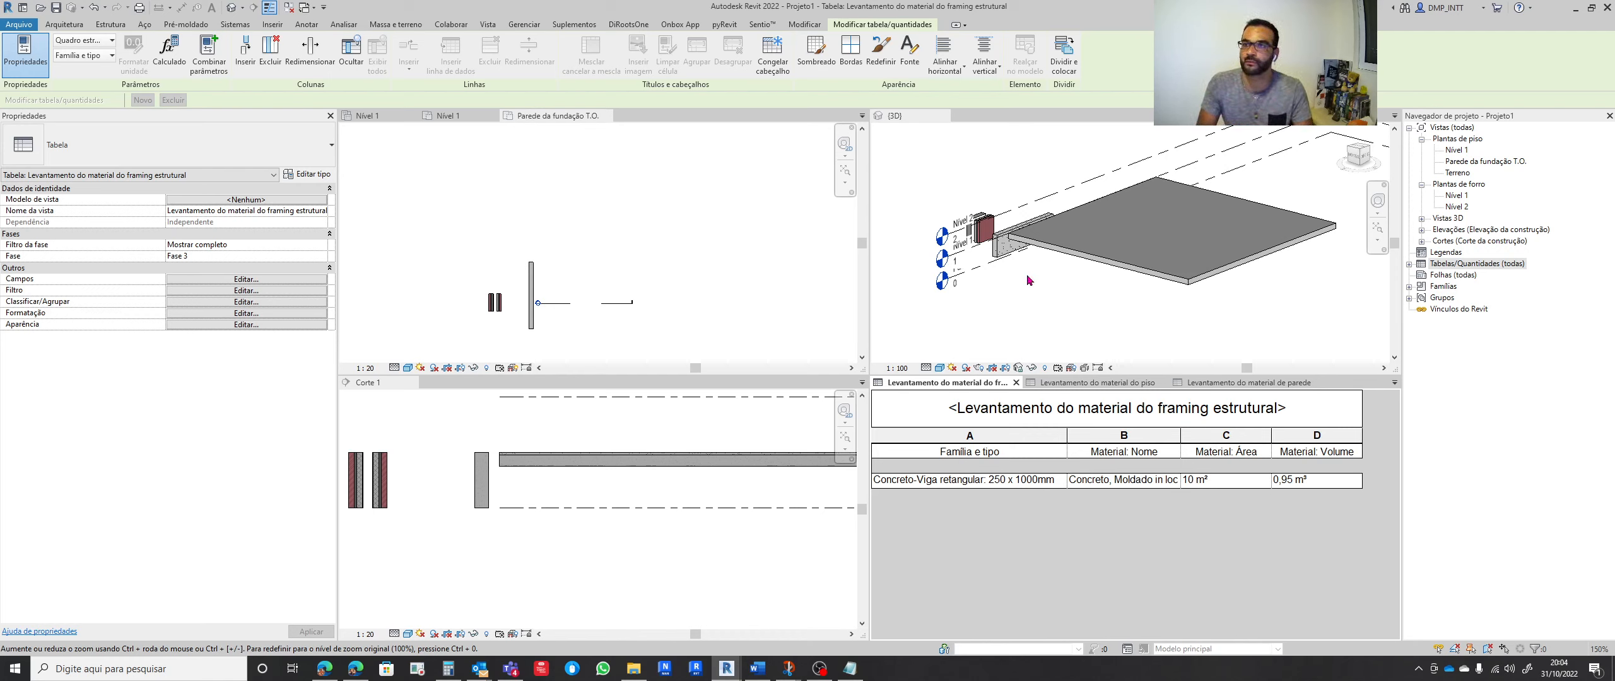
Examine the concrete beam's faces from both ends in the 3D view and compare them with the takeoff's material area
scroll(1052, 317, "up", 5)
left_click(994, 301)
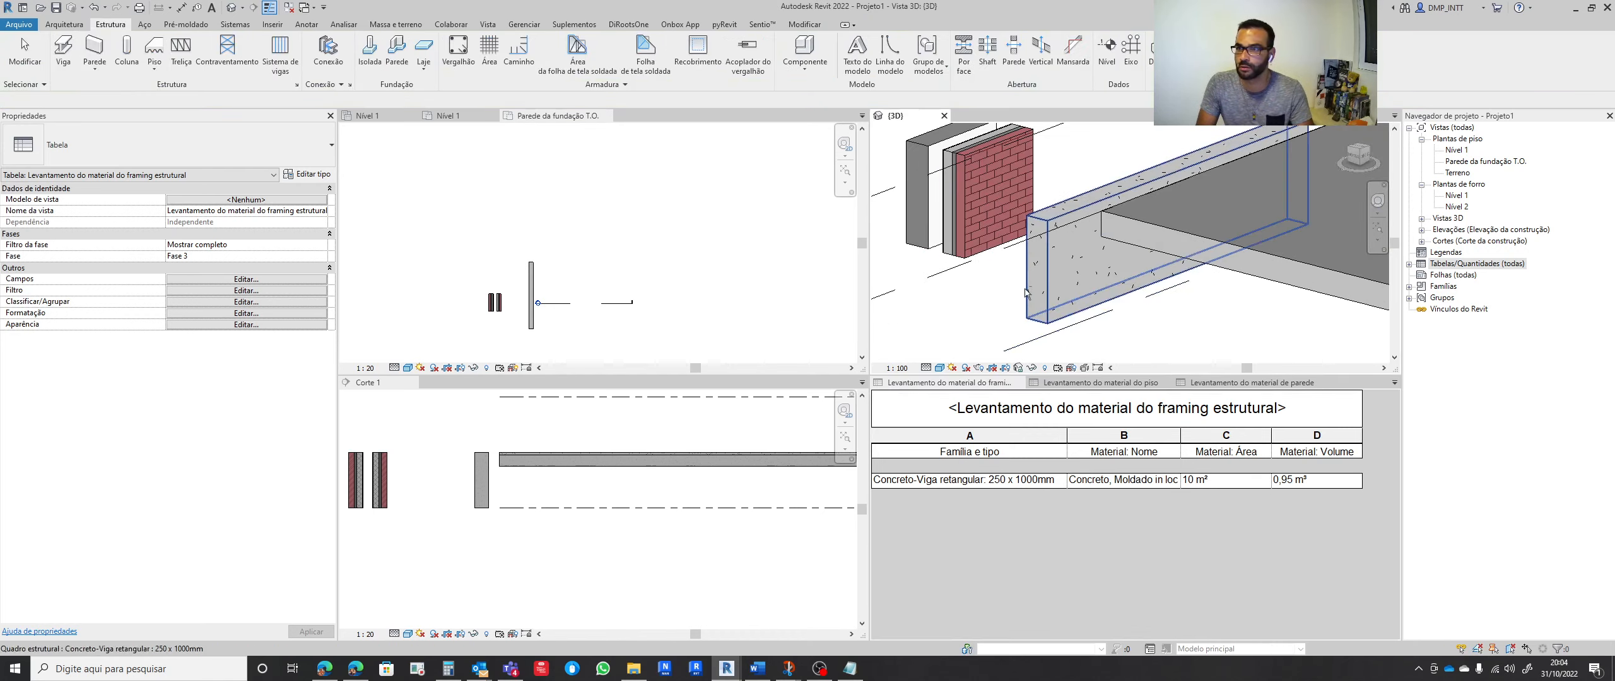
scroll(1072, 328, "down", 4)
middle_click_drag(1153, 364, 1125, 296, "shift")
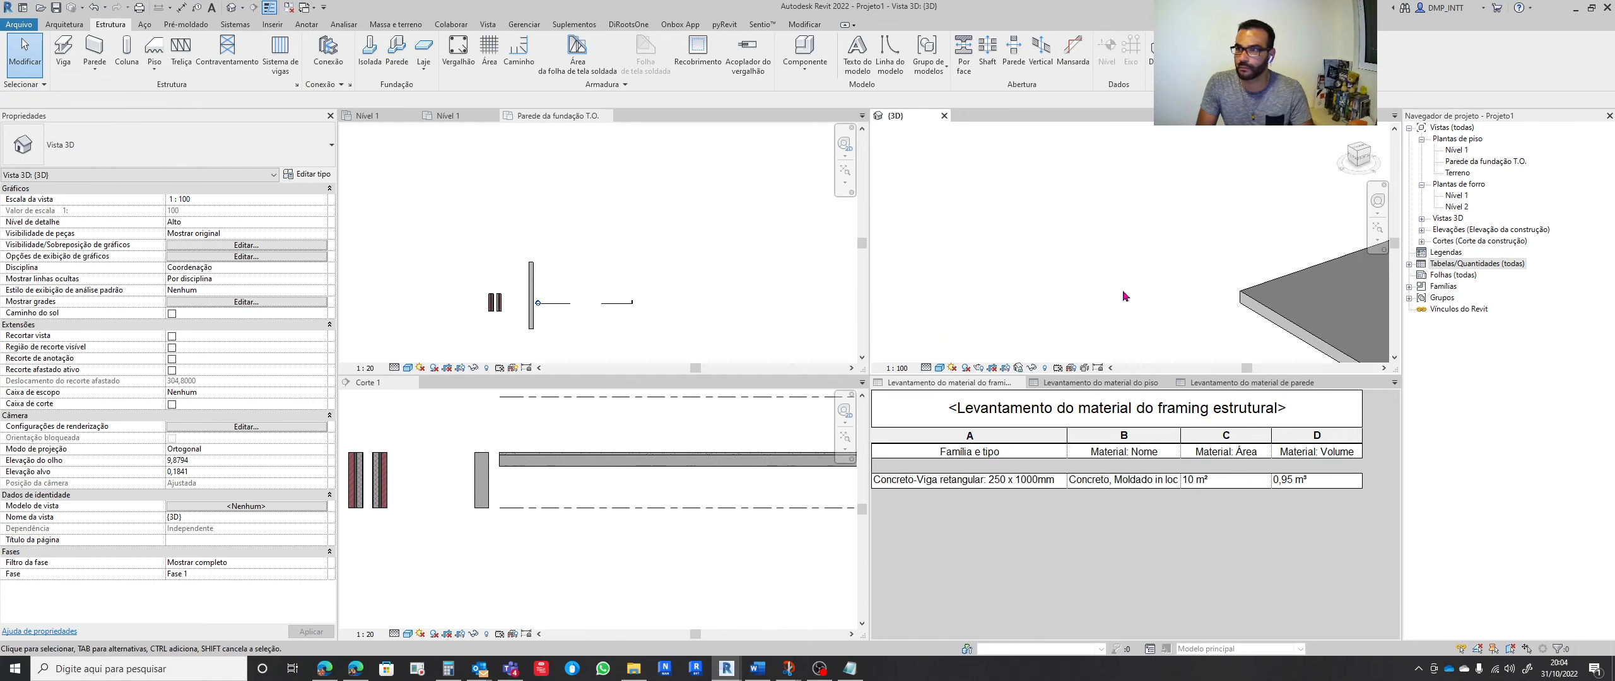
middle_click_drag(1299, 334, 1002, 206)
middle_click_drag(1246, 310, 1064, 221)
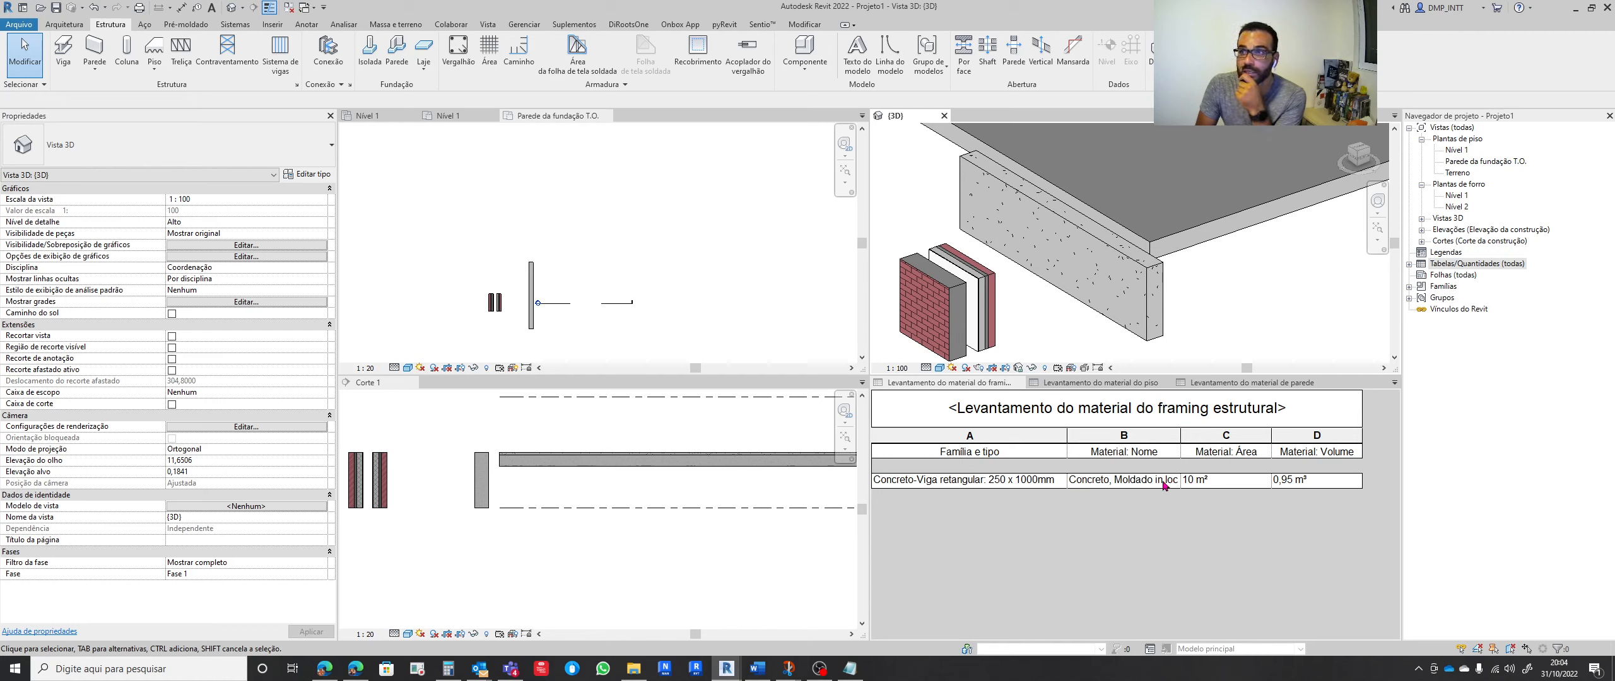
middle_click_drag(1194, 298, 1194, 301)
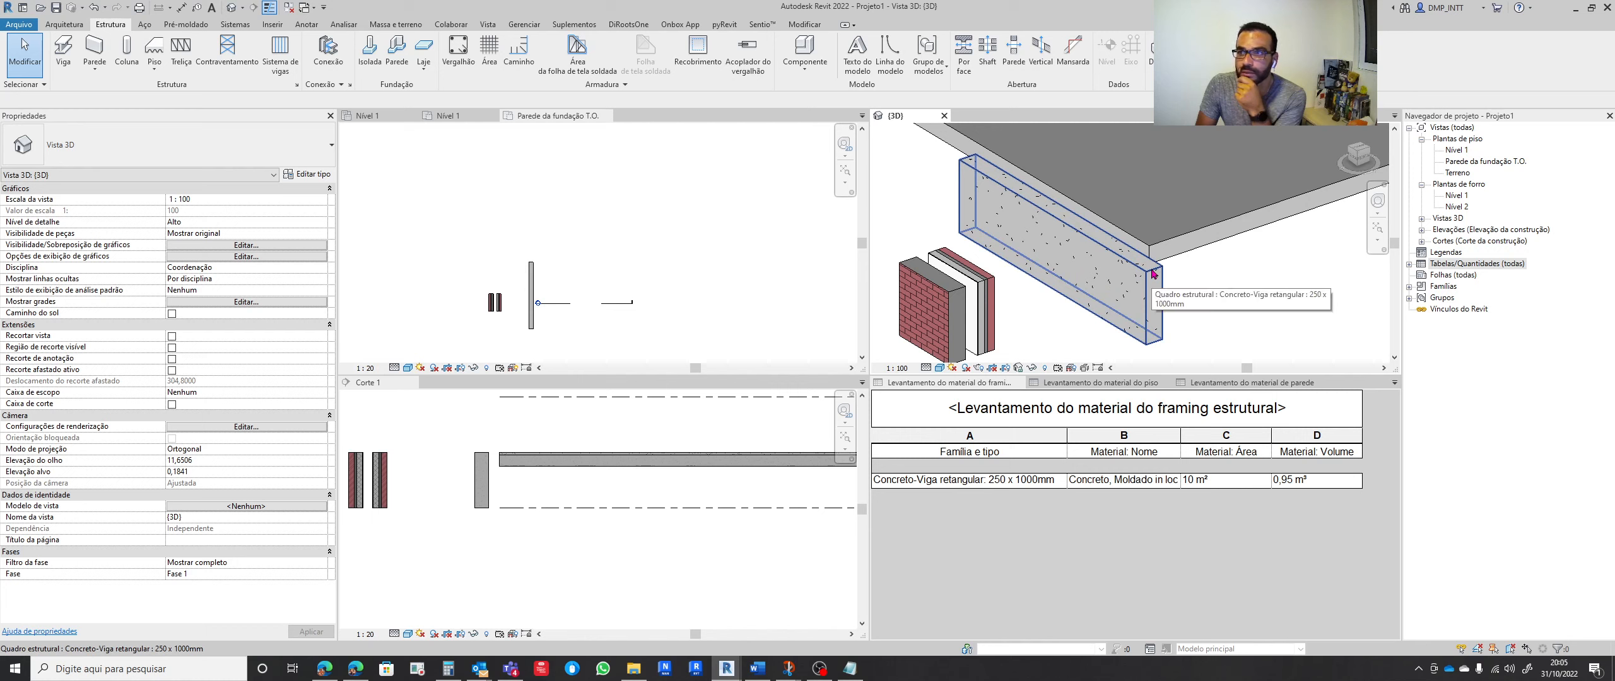
scroll(1152, 272, "up", 1)
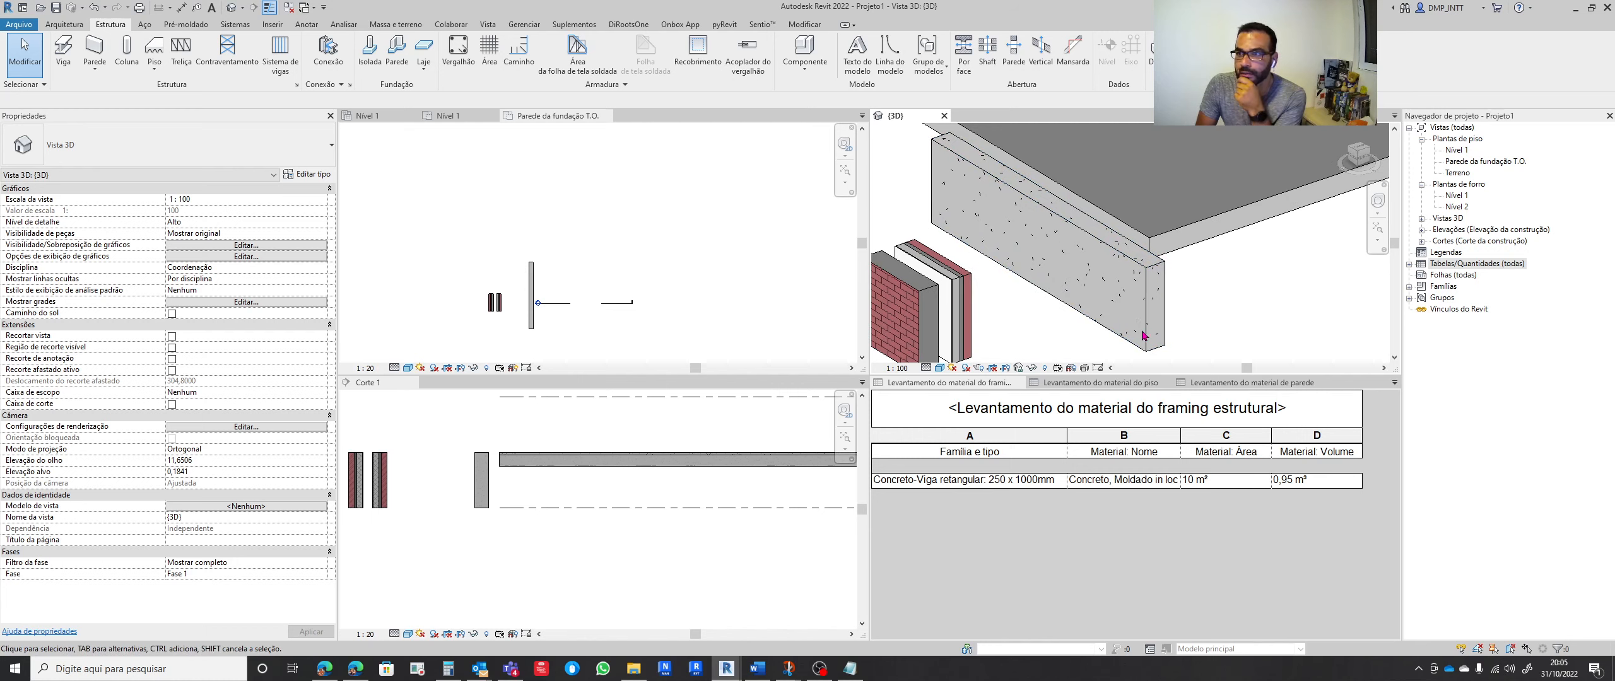
middle_click_drag(1195, 305, 1060, 231, "shift")
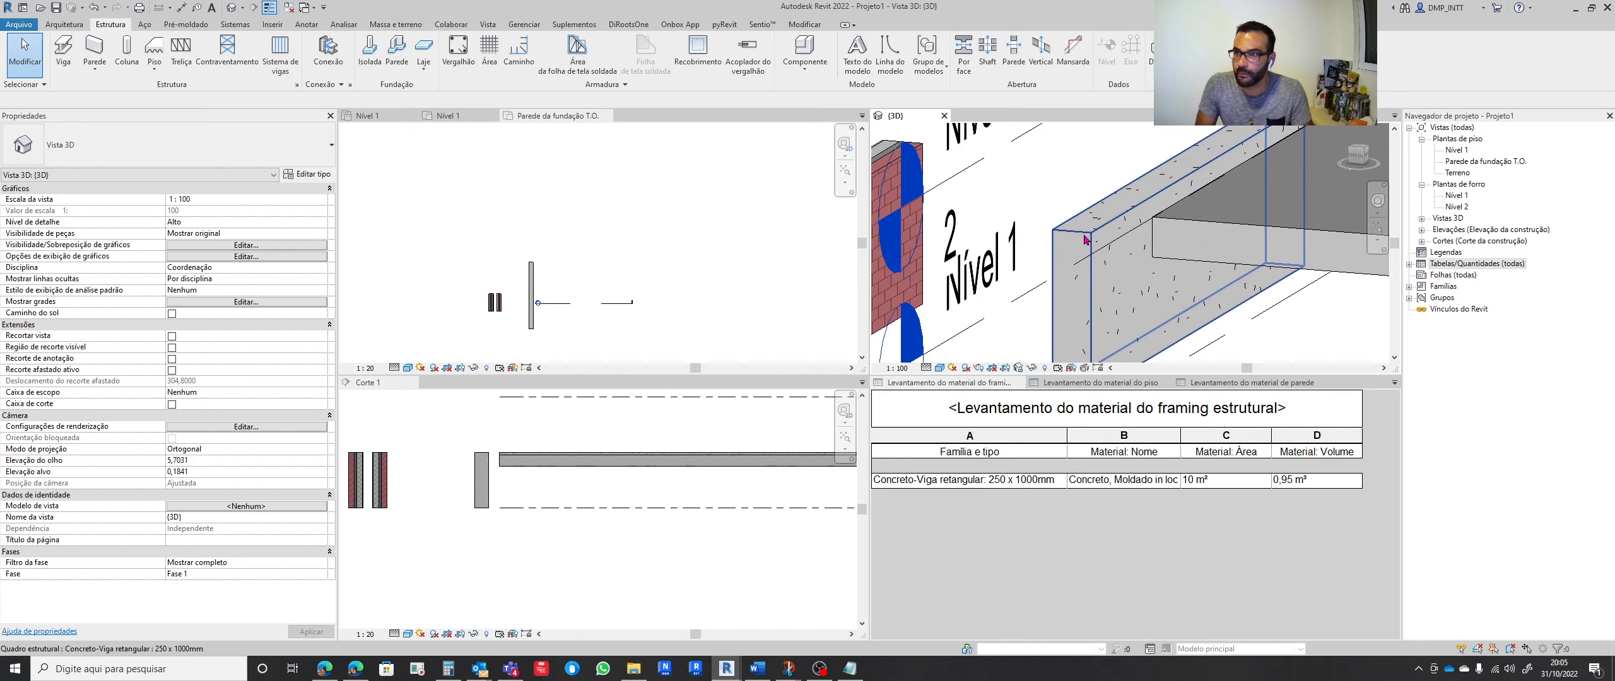
scroll(1085, 238, "down", 2)
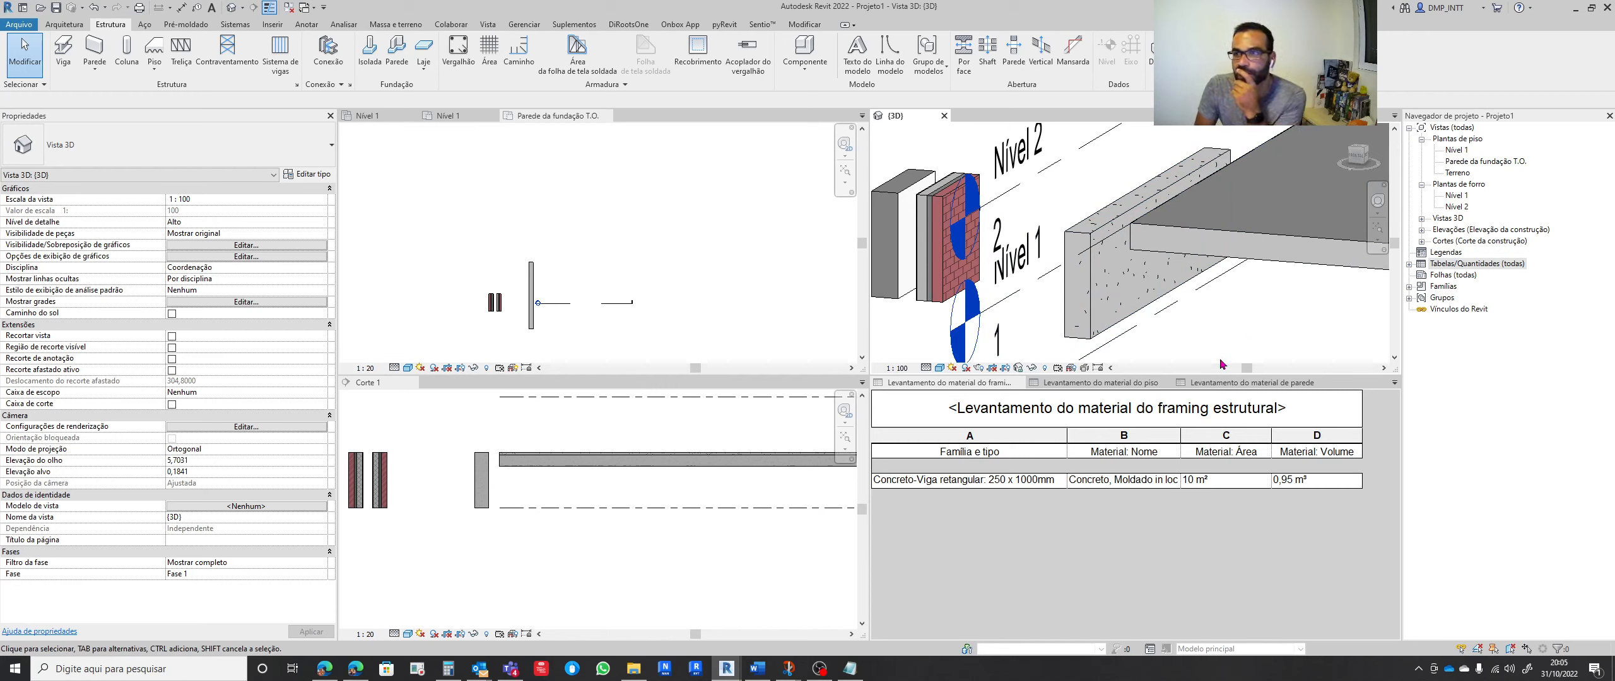
Format the framing takeoff's Material: Área column to ignore project settings and round to 3 decimal places
left_click(1218, 437)
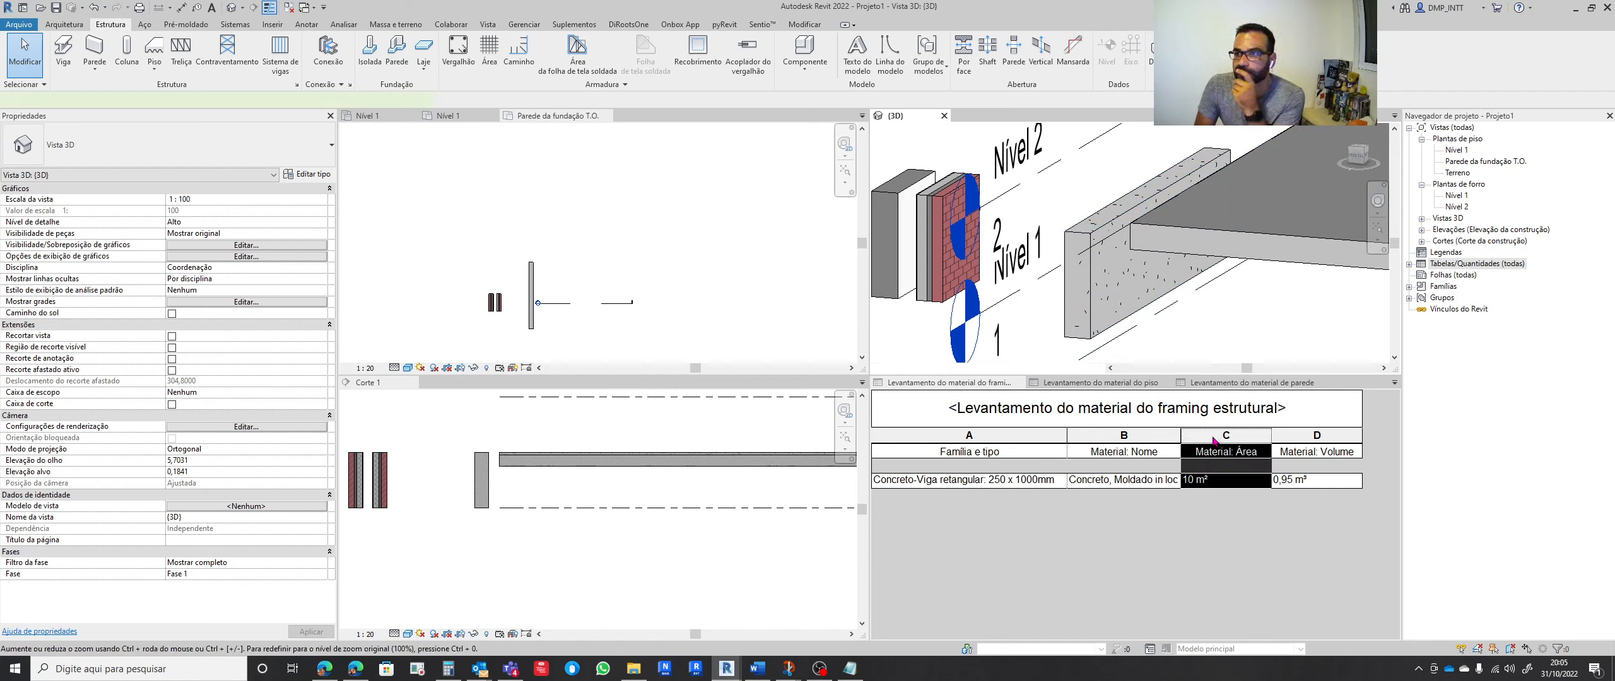
left_click(144, 49)
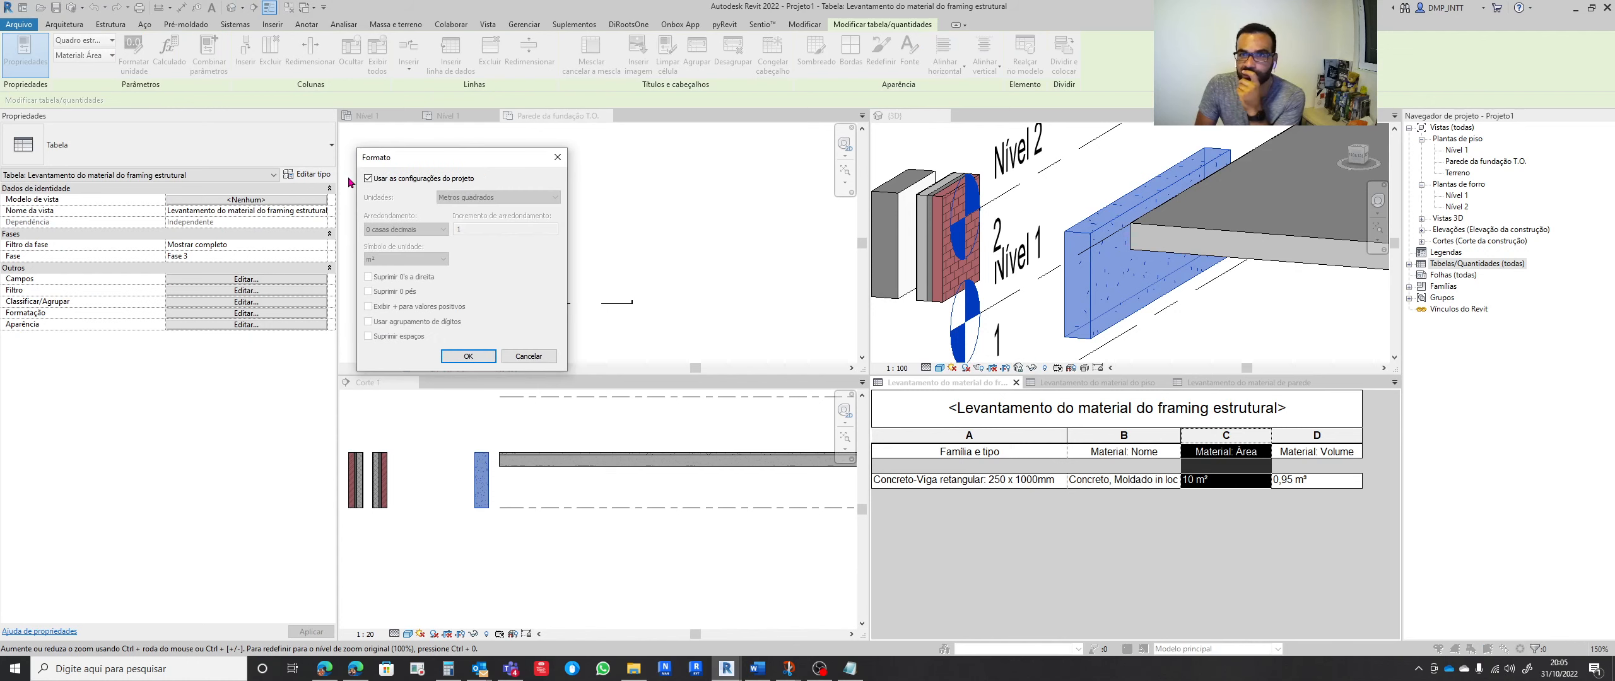
left_click(368, 178)
left_click(405, 229)
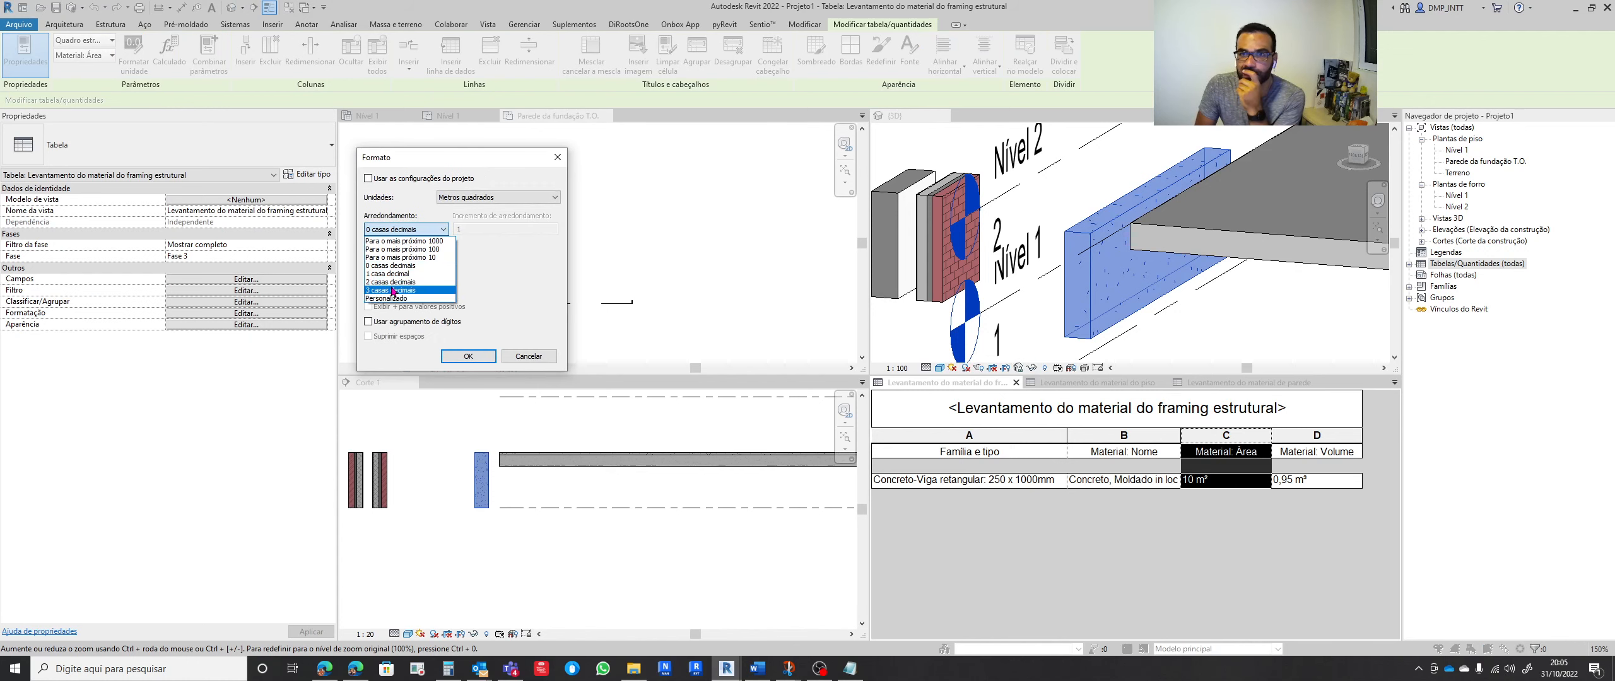
left_click(427, 288)
left_click(468, 357)
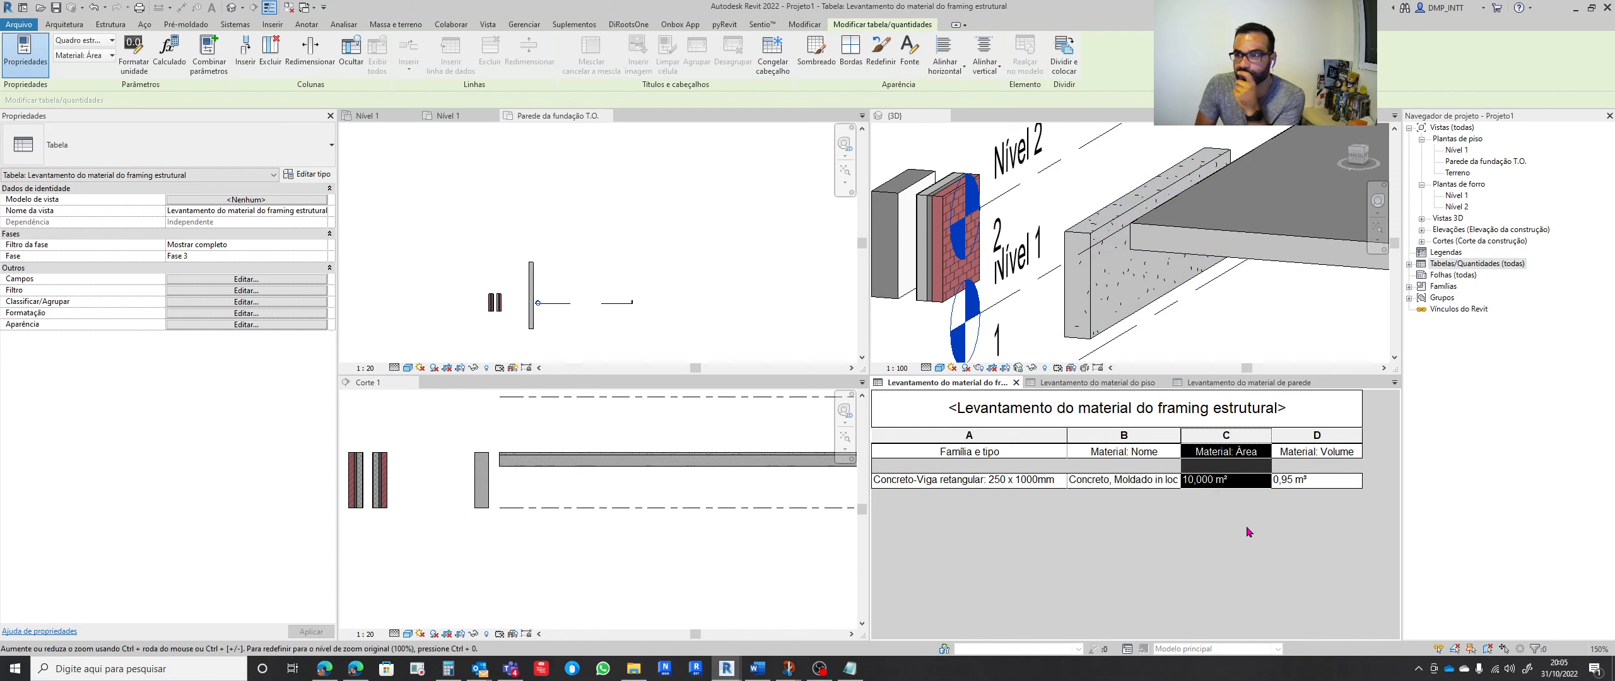
Set the concrete beam's length to 1 m in the 3D view
left_click(1088, 303)
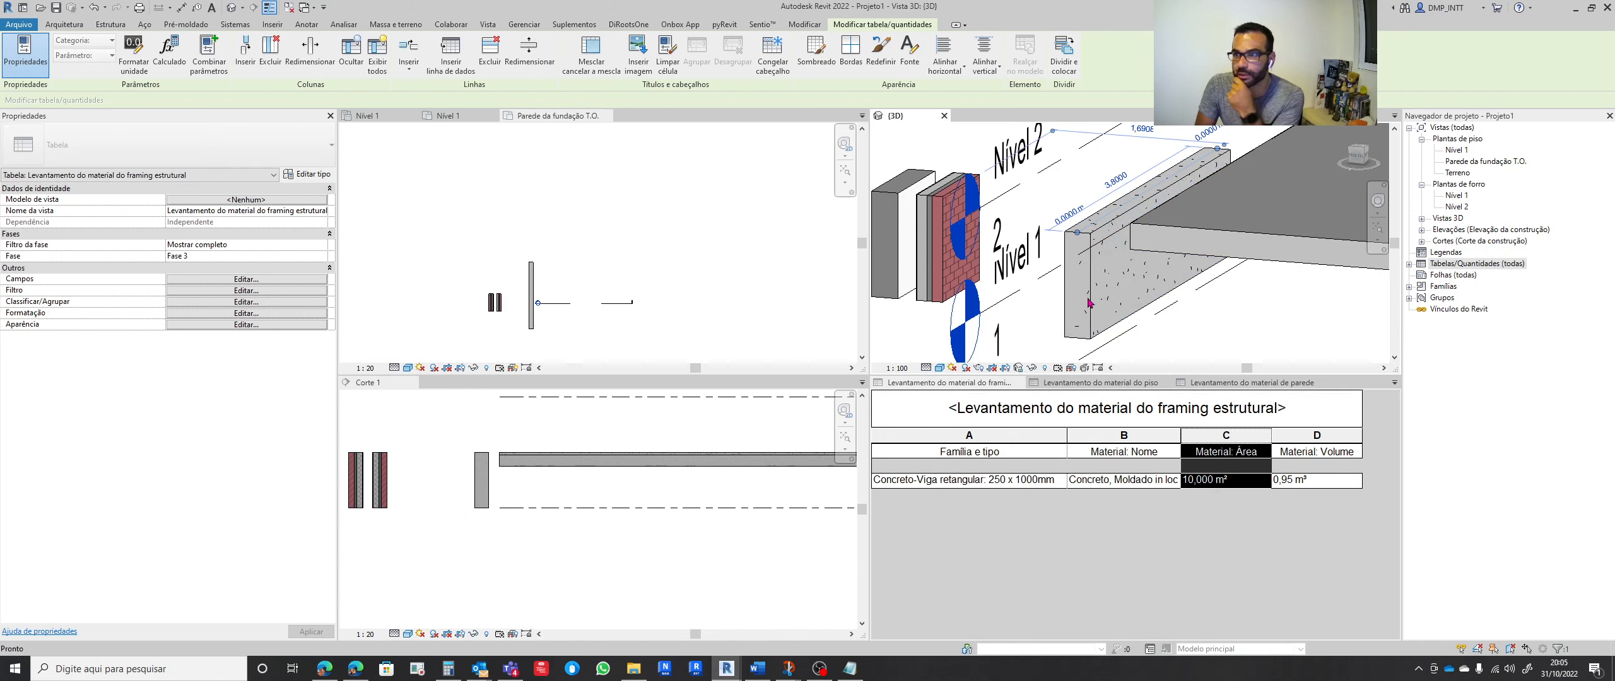
left_click(1088, 302)
left_click(1114, 178)
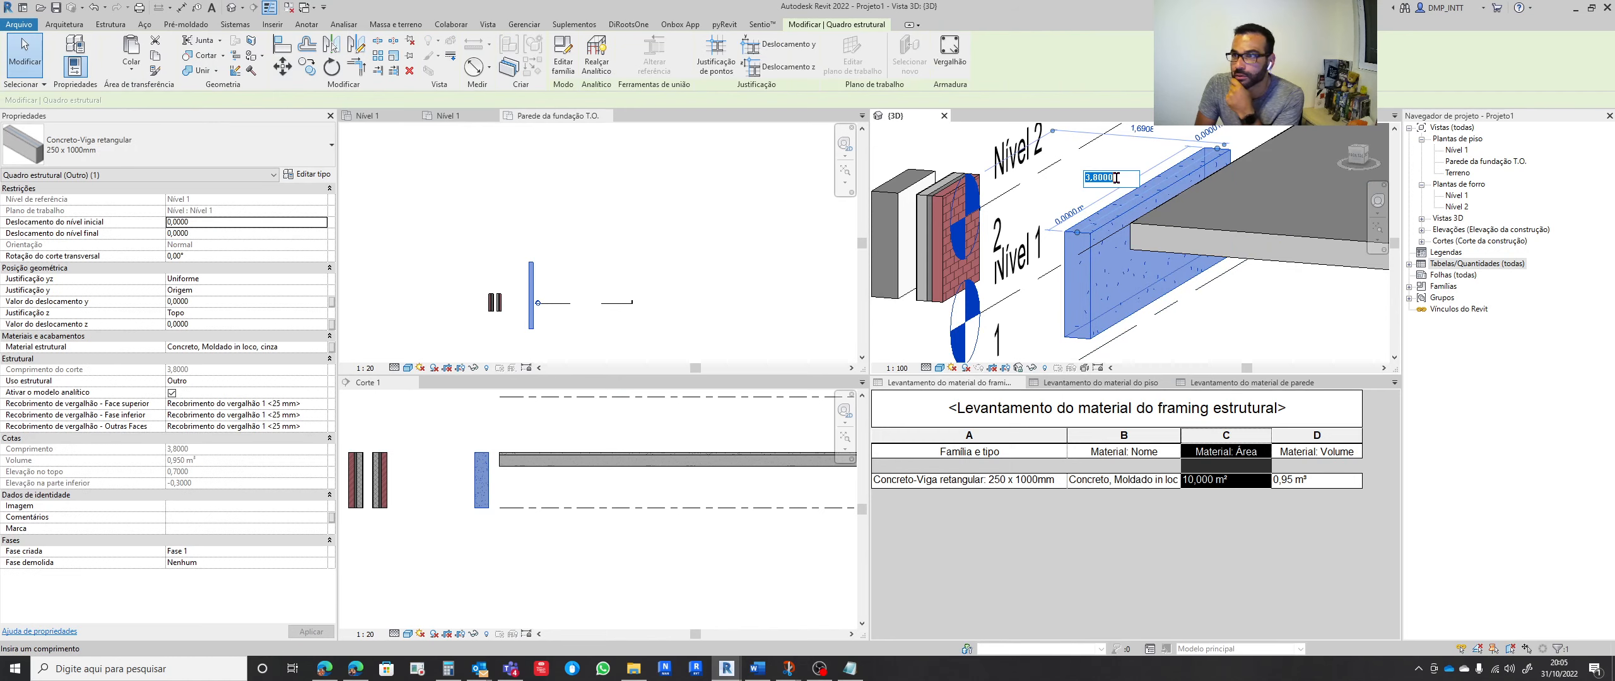
scroll(1130, 272, "down", 1)
middle_click_drag(1141, 270, 1089, 288)
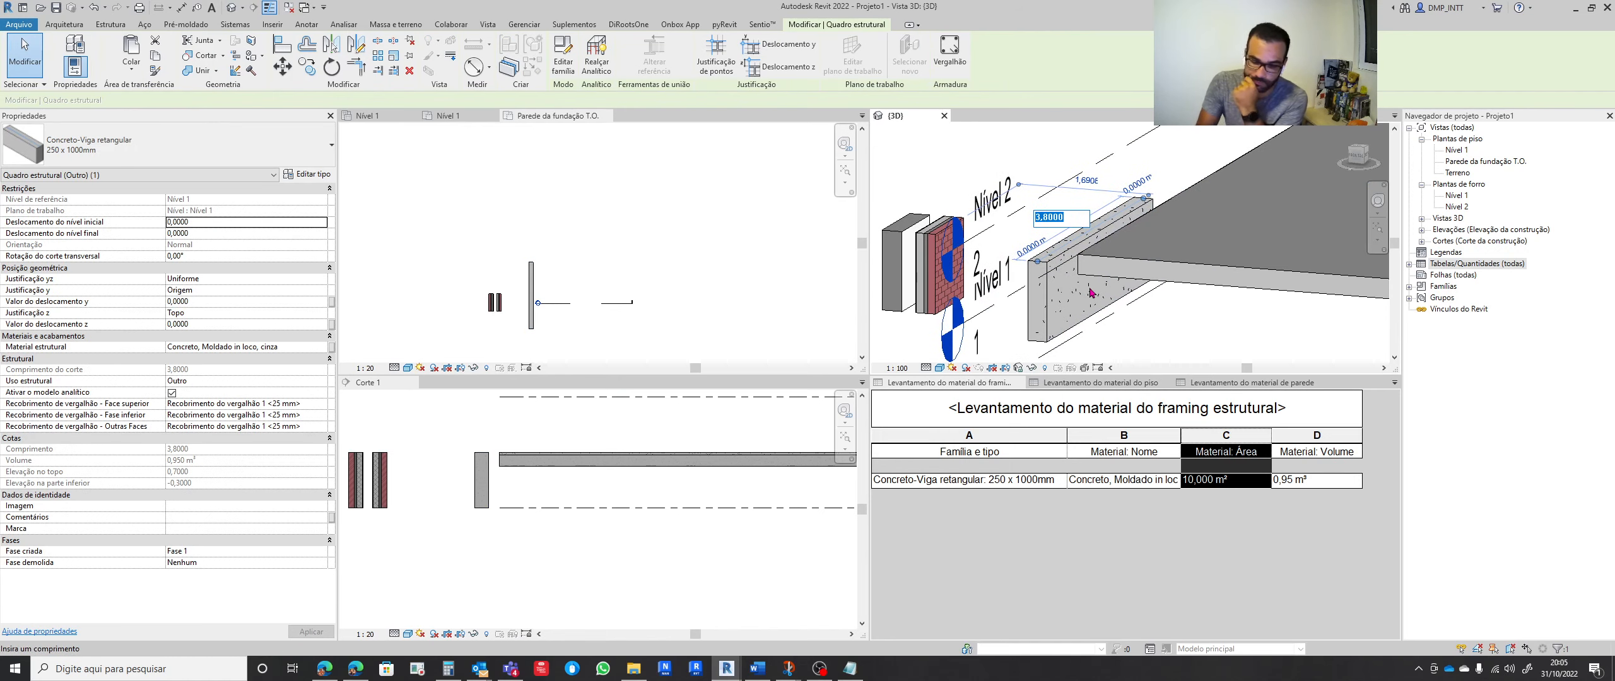
type("1")
key("Return")
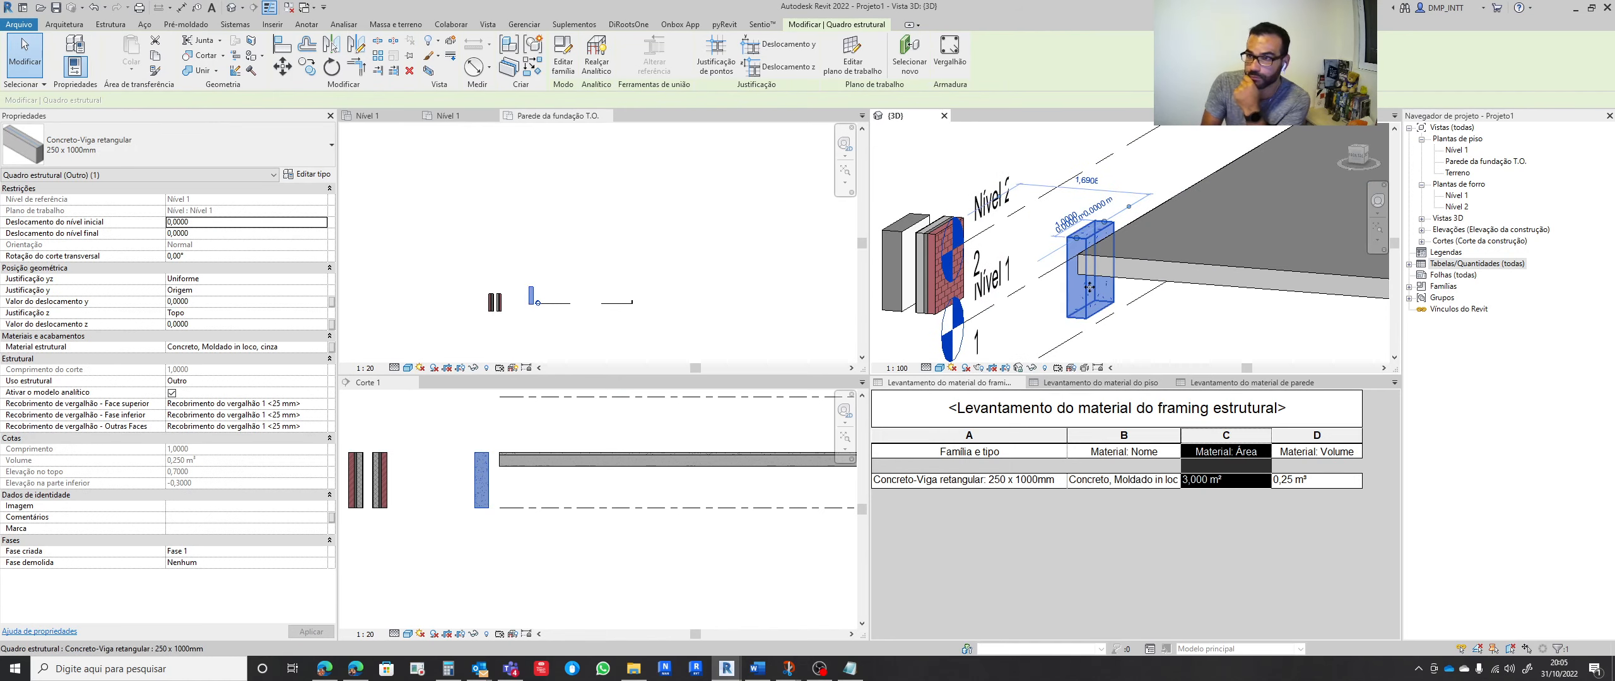
key("Escape")
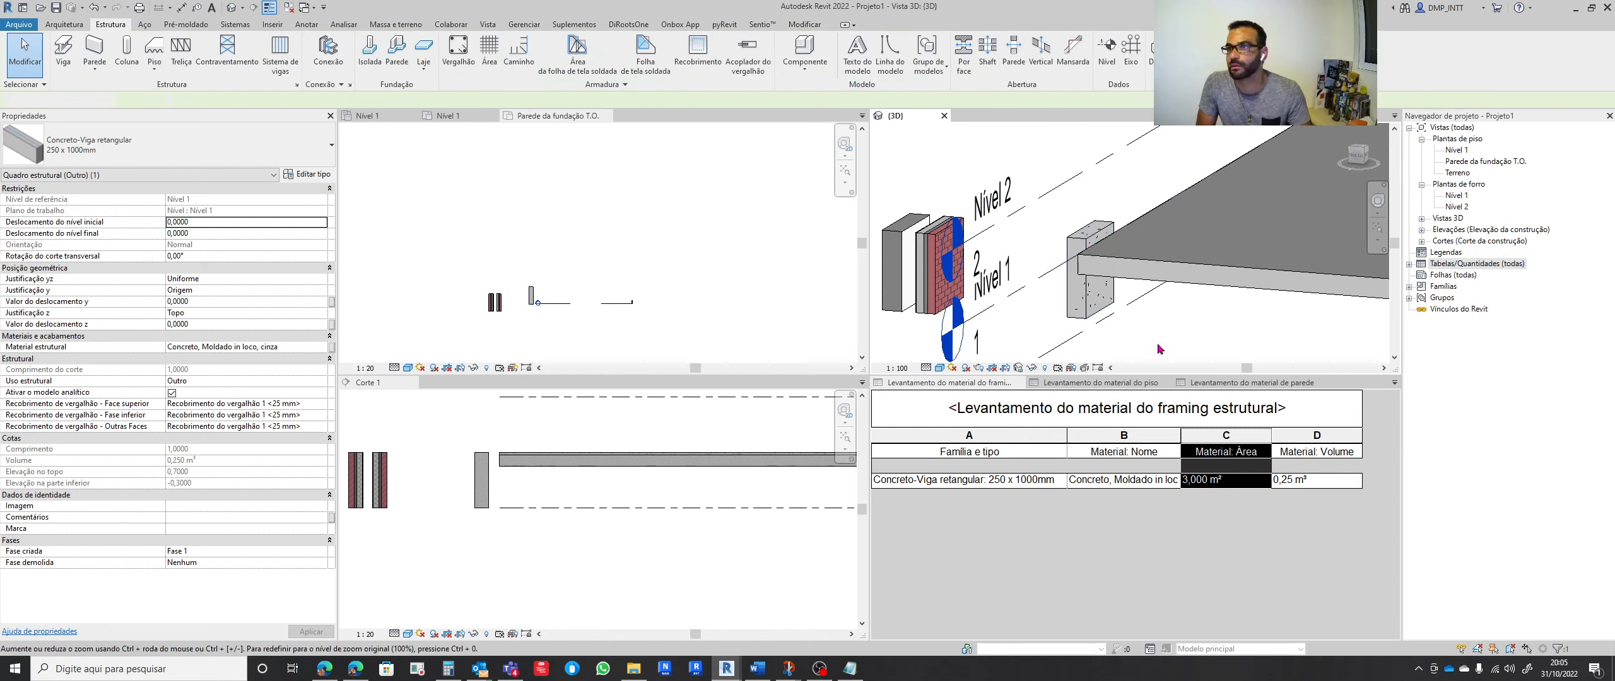
Check the beam's b and h dimensions in its type properties without changing them
left_click(1069, 242)
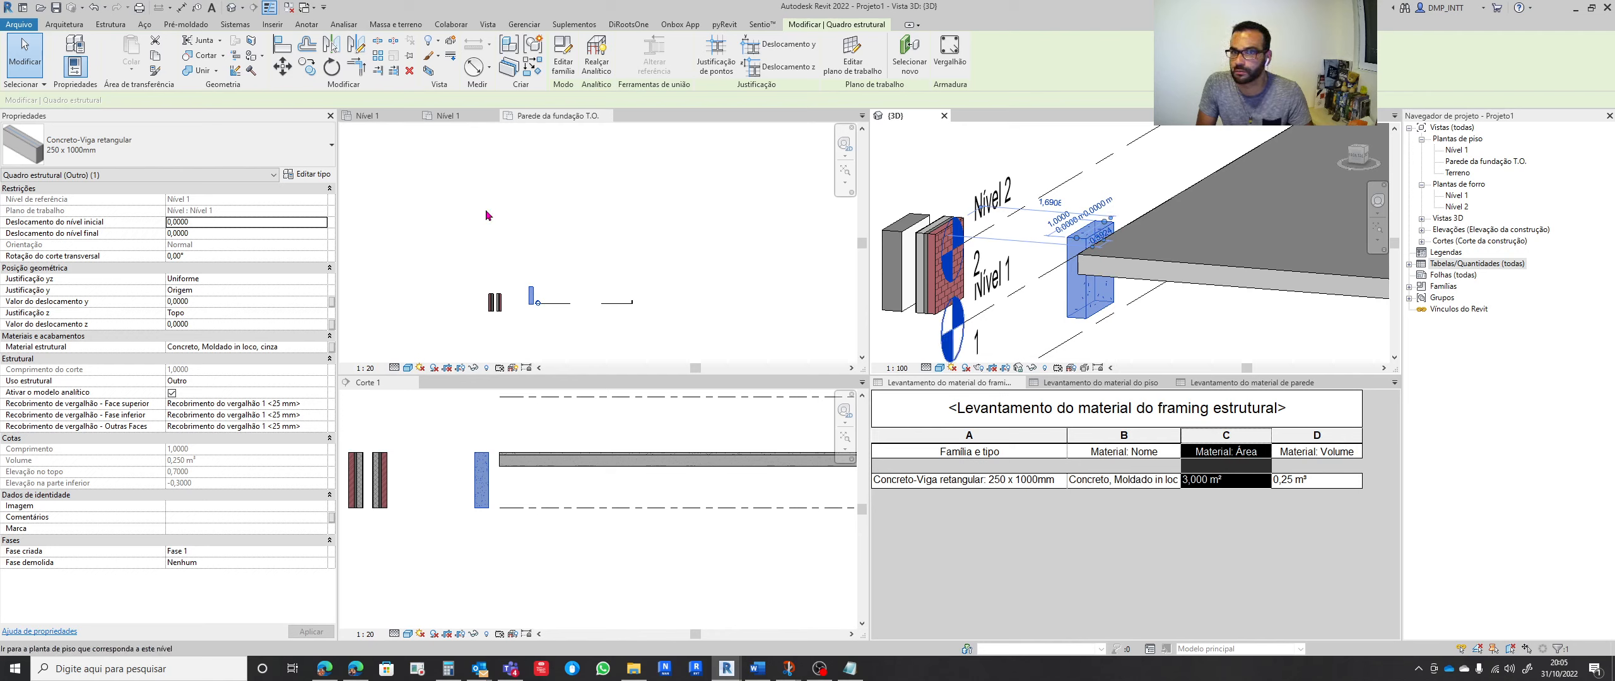
left_click(314, 178)
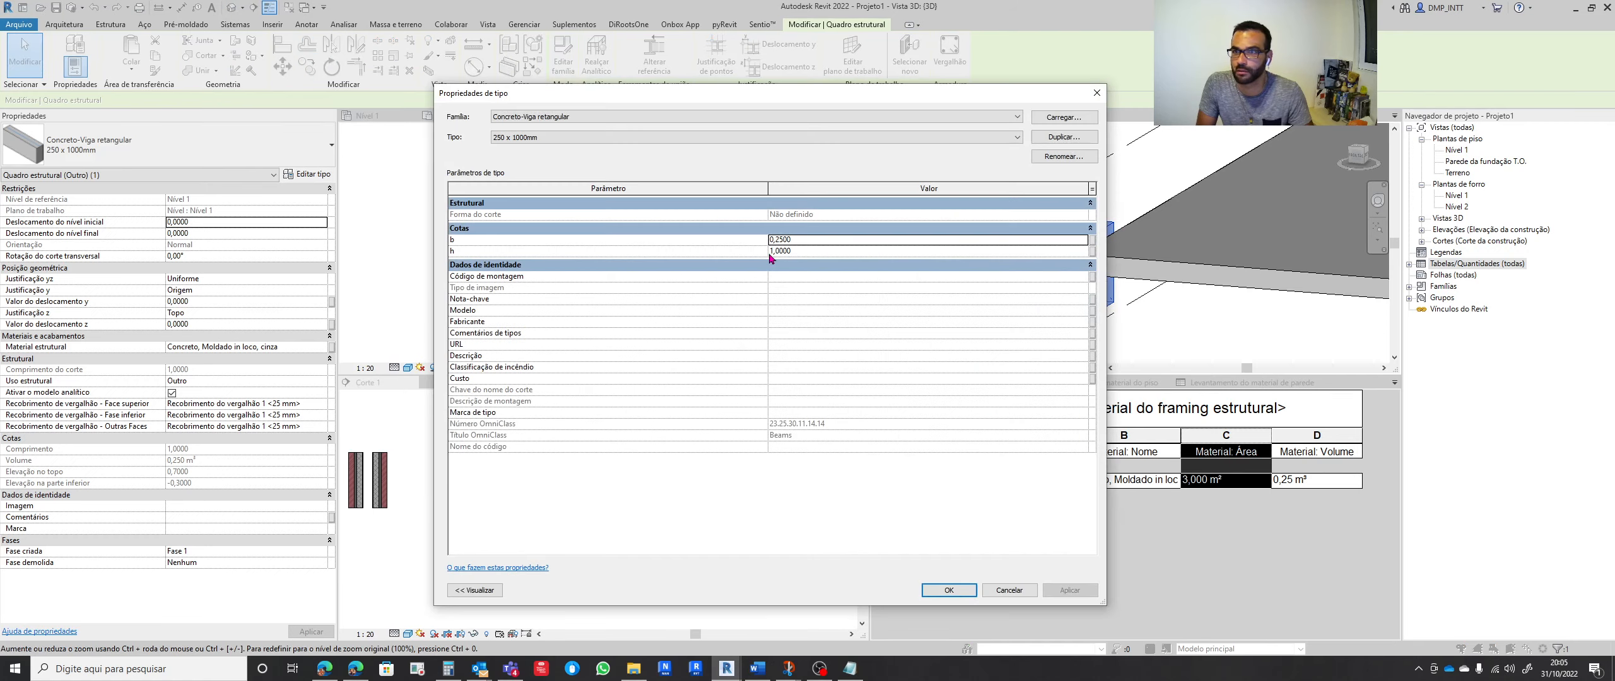
key("Escape")
key("Escape")
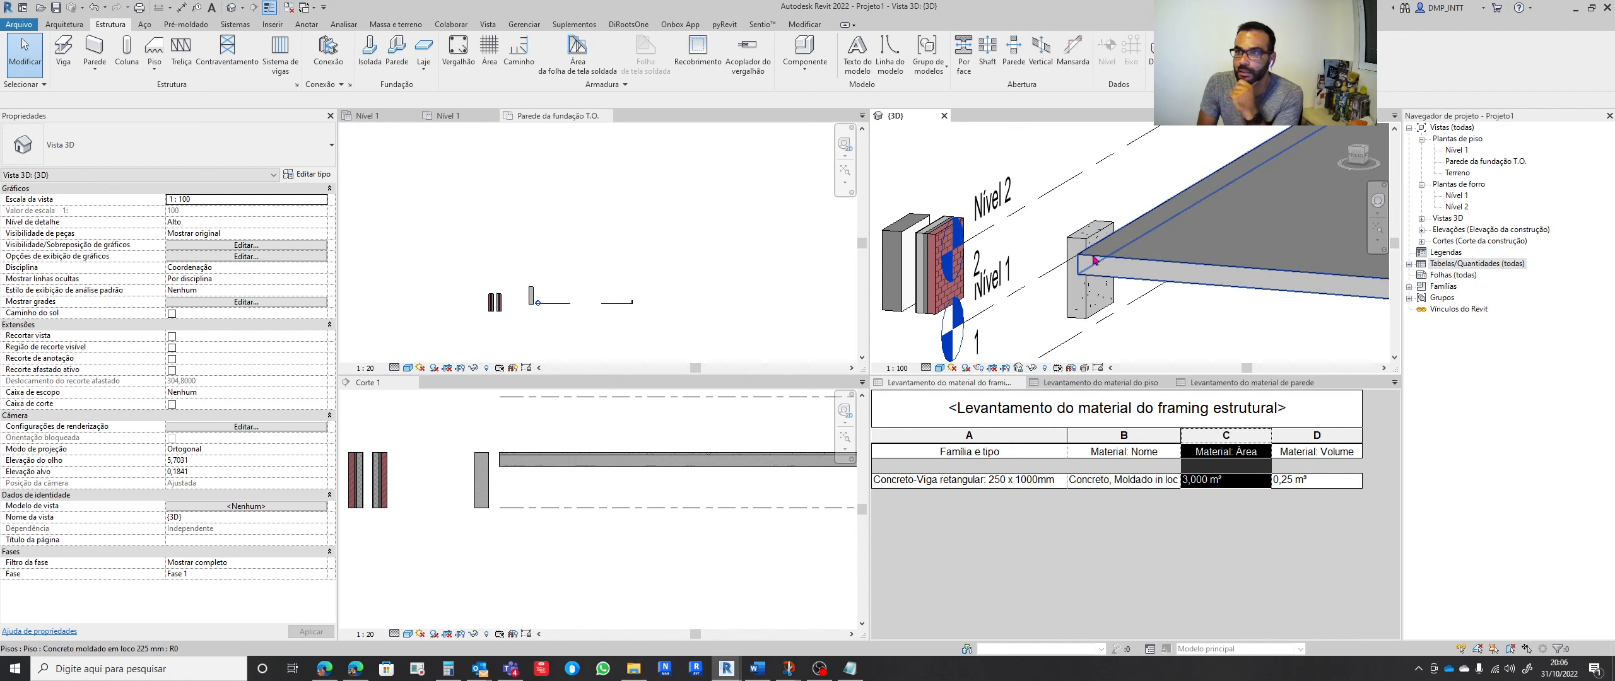
Set the concrete beam's length to 10 m in the 3D view
middle_click_drag(1094, 260, 1036, 275, "shift")
left_click(1030, 272)
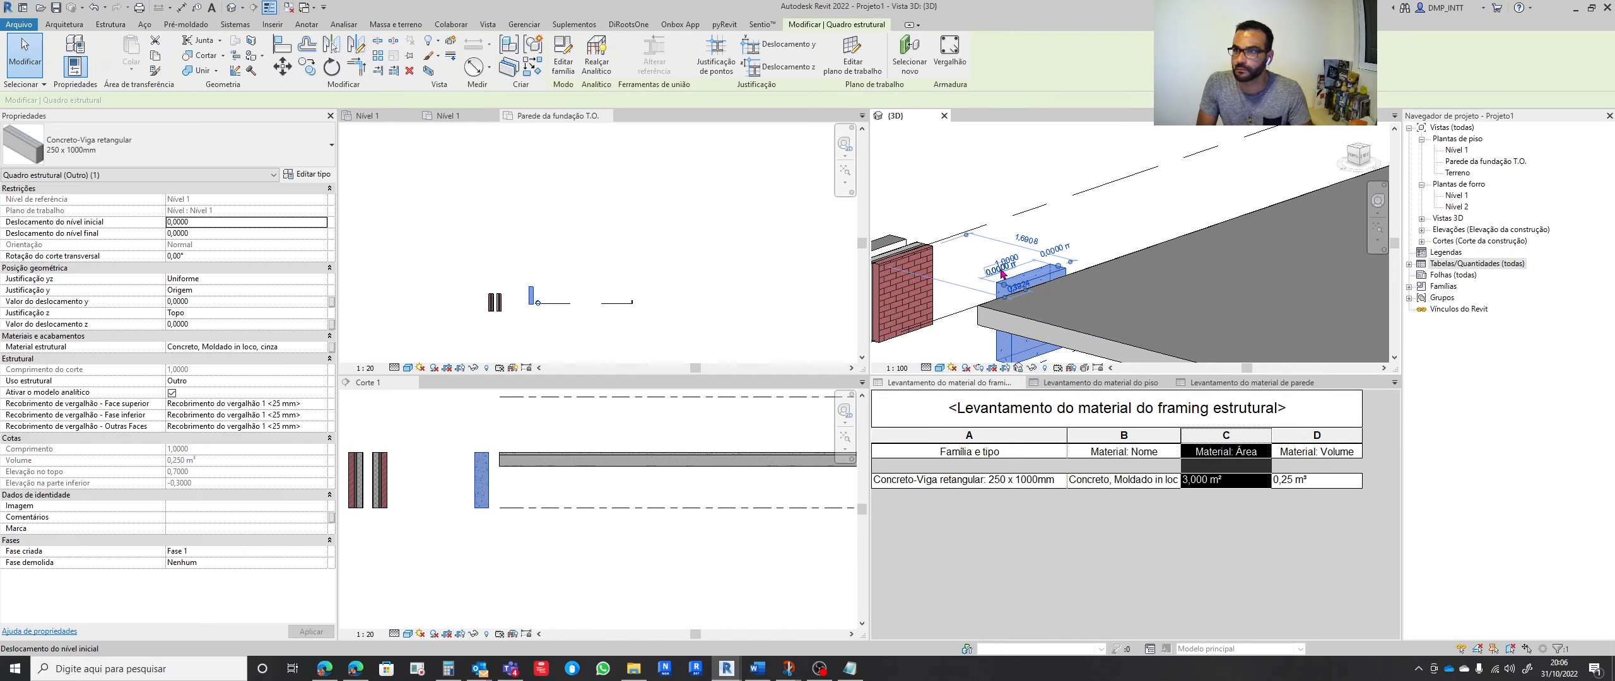
scroll(1009, 263, "up", 2)
left_click(1003, 285)
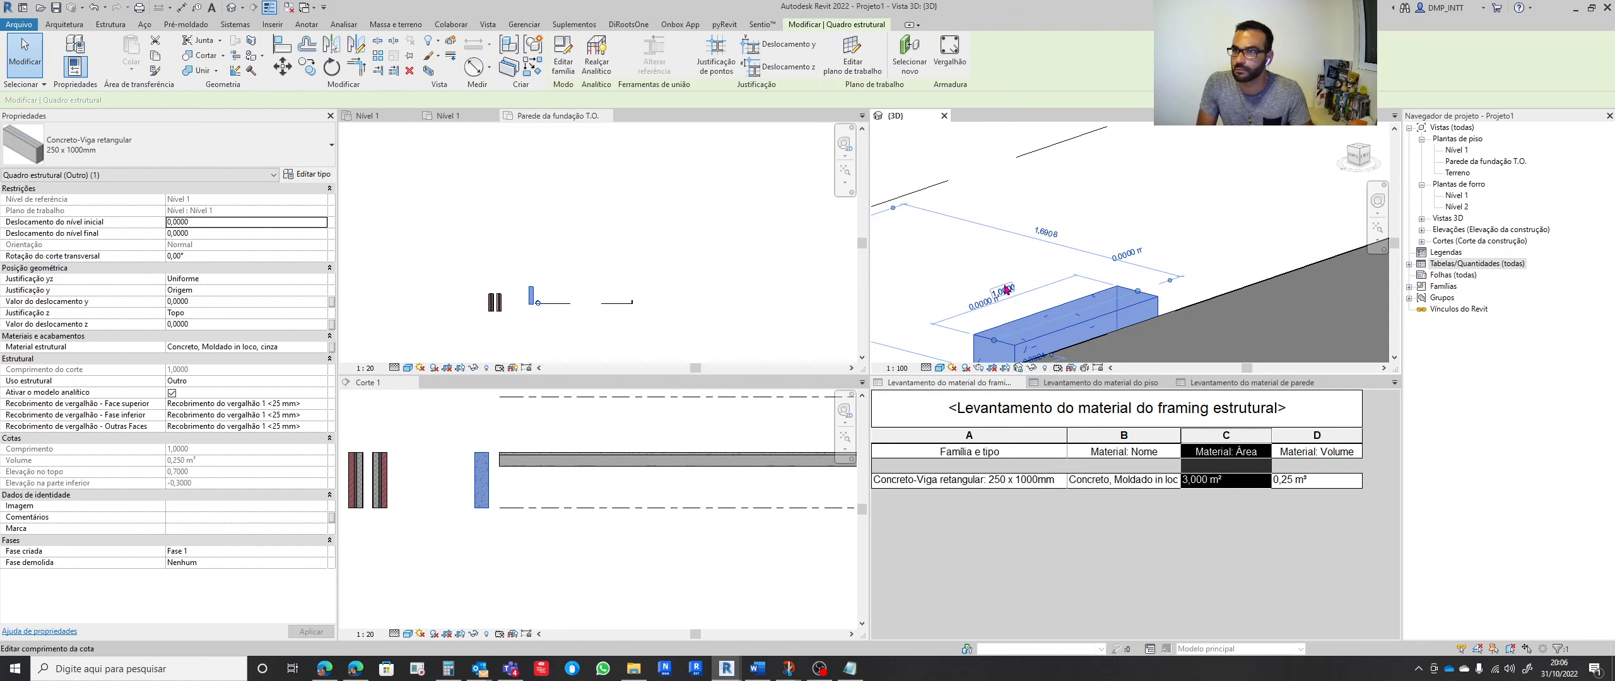
type("10")
key("Return")
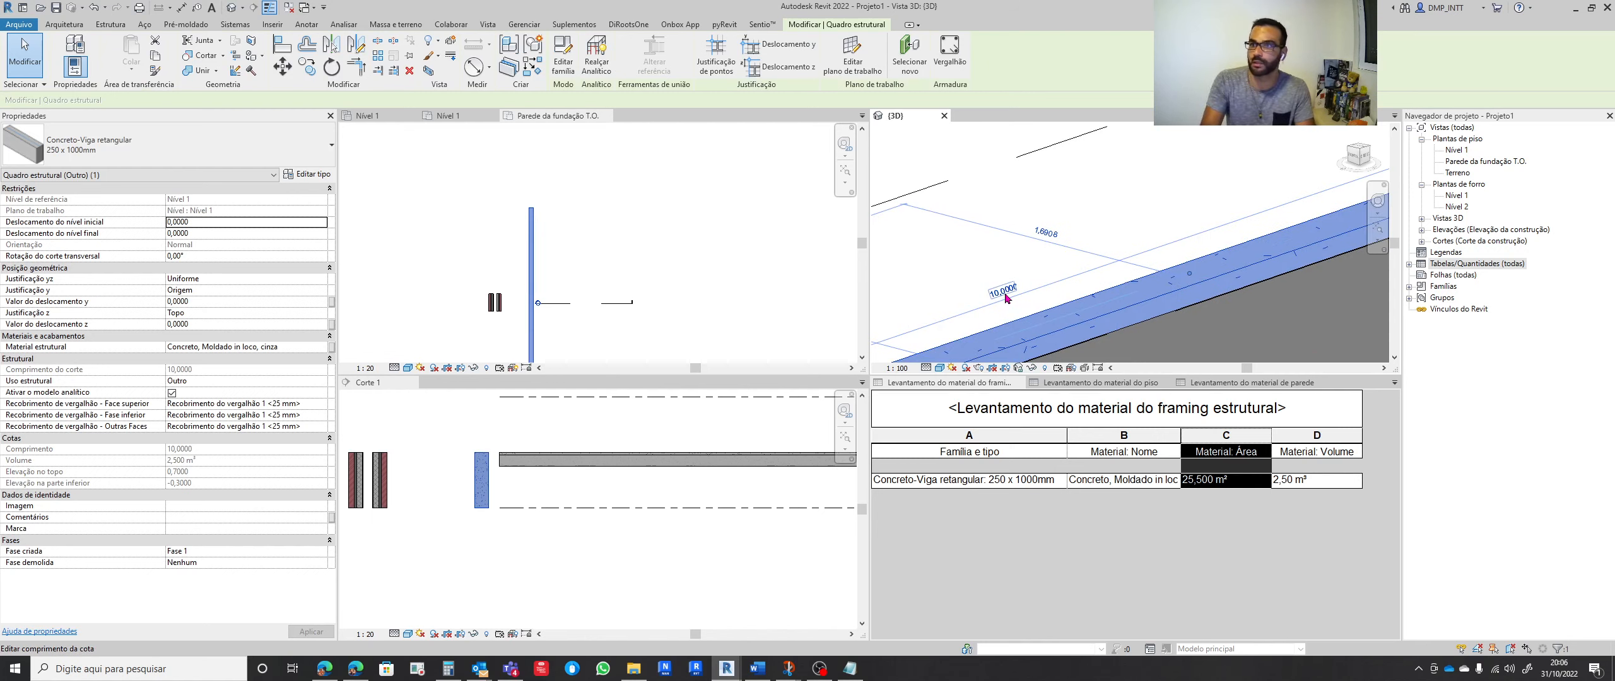
scroll(1127, 200, "down", 5)
key("Escape")
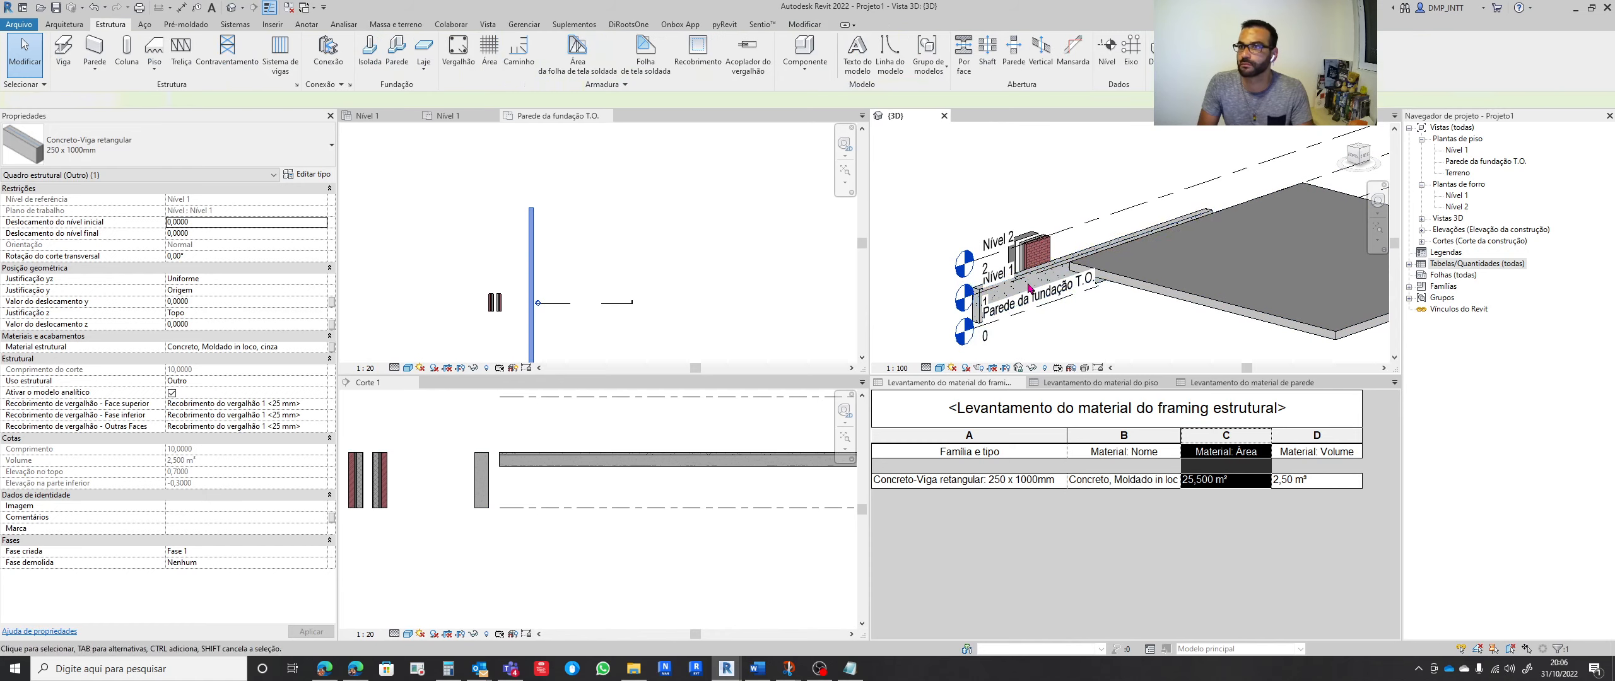
Move the beam beneath the slab in the 3D view, running parallel to the slab's side edge
left_click(1017, 285)
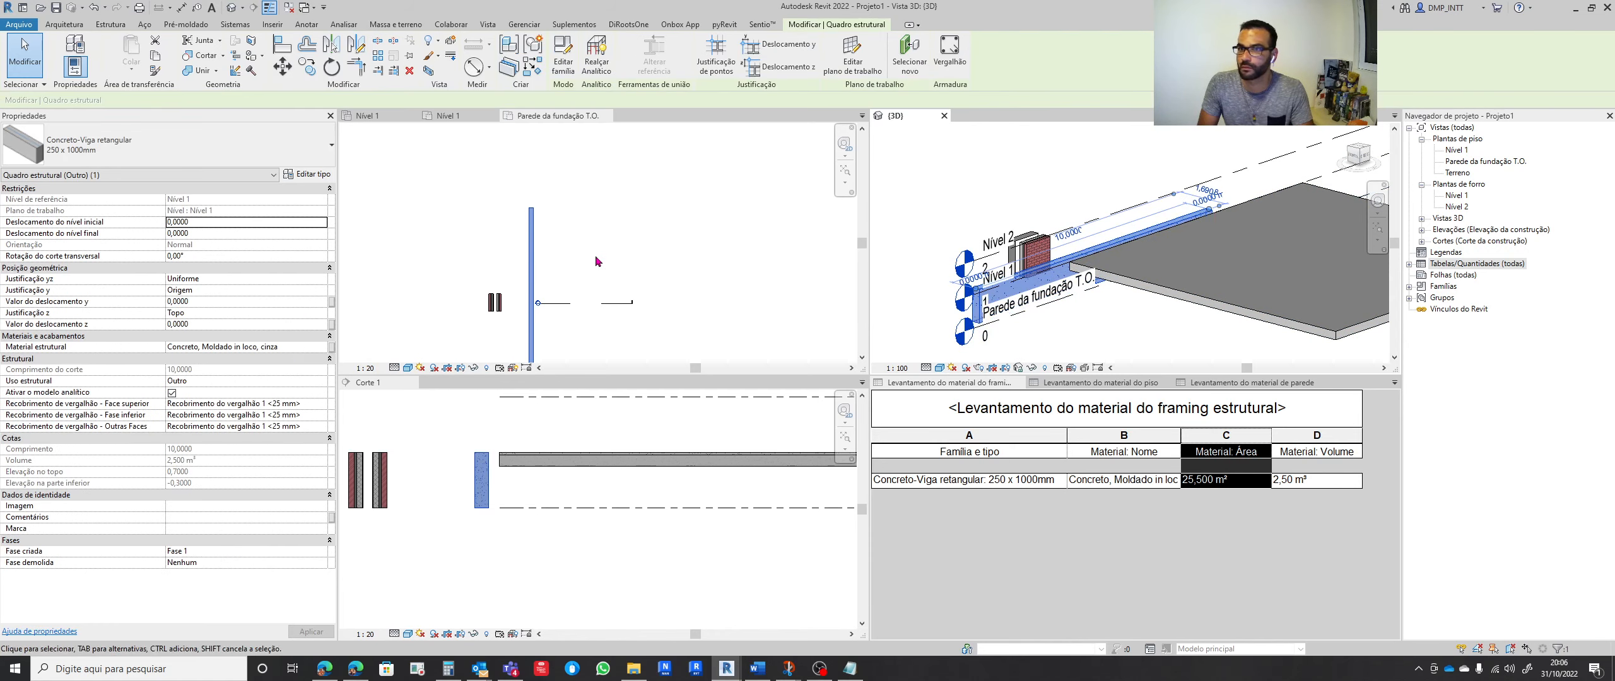
left_click(624, 218)
scroll(603, 280, "down", 2)
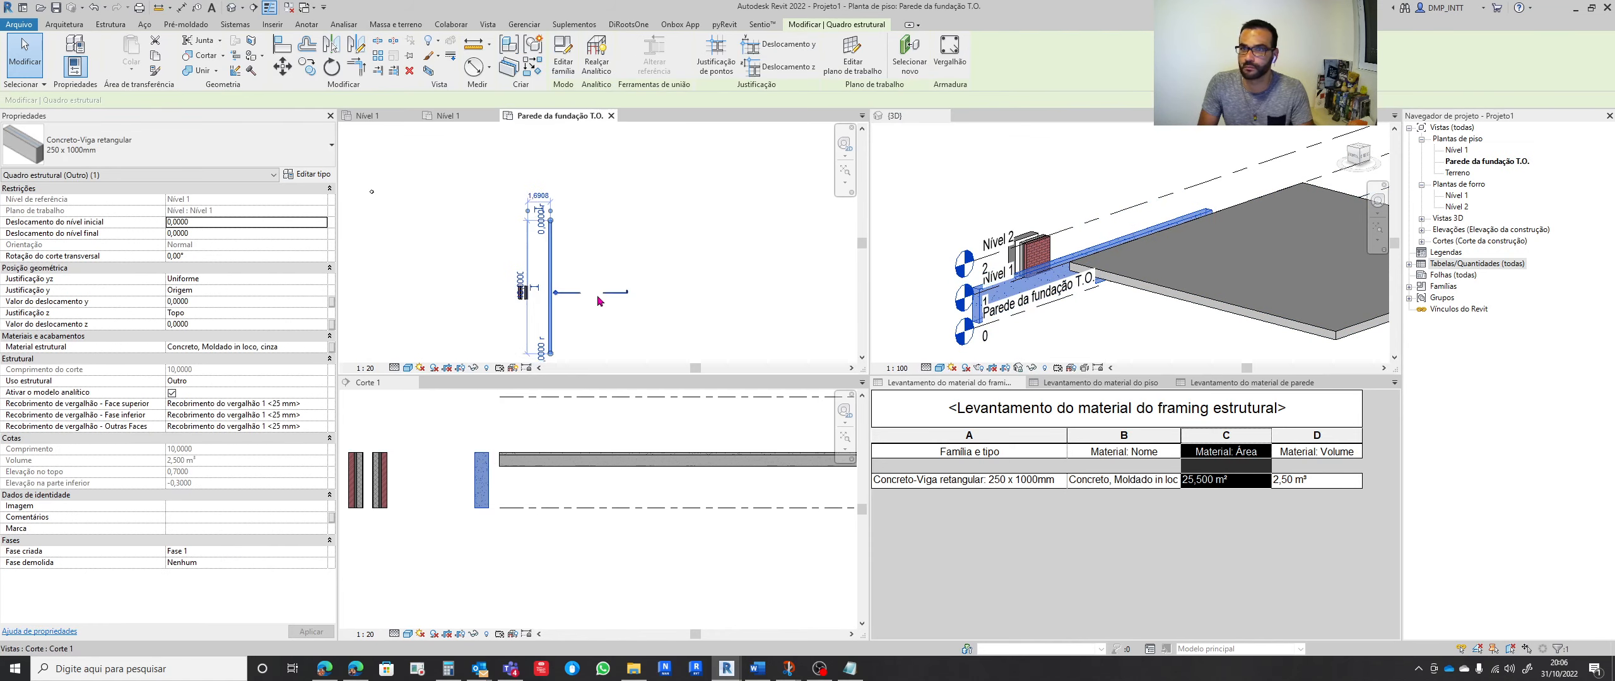
left_click(1151, 228)
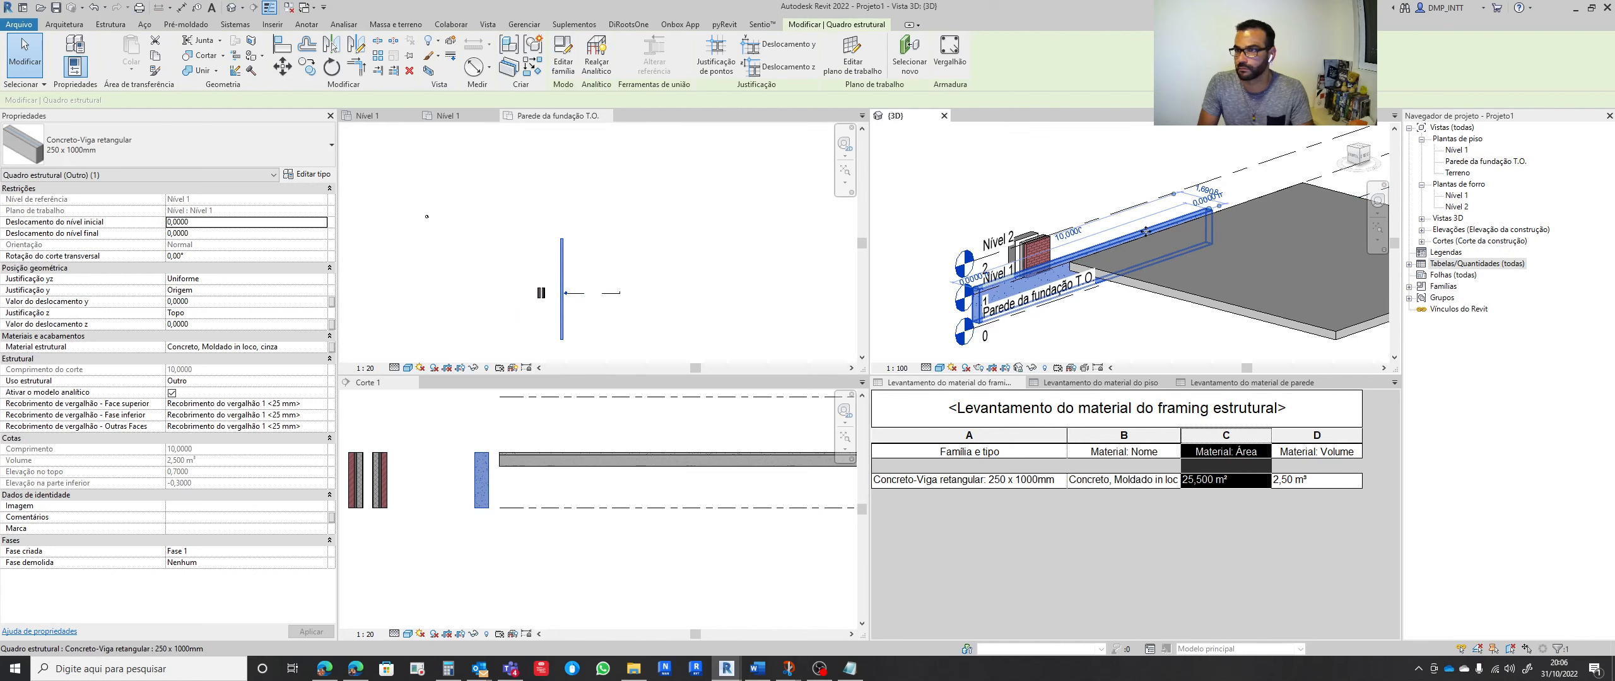
left_click_drag(1137, 232, 1124, 341)
left_click(1121, 337)
left_click(596, 280)
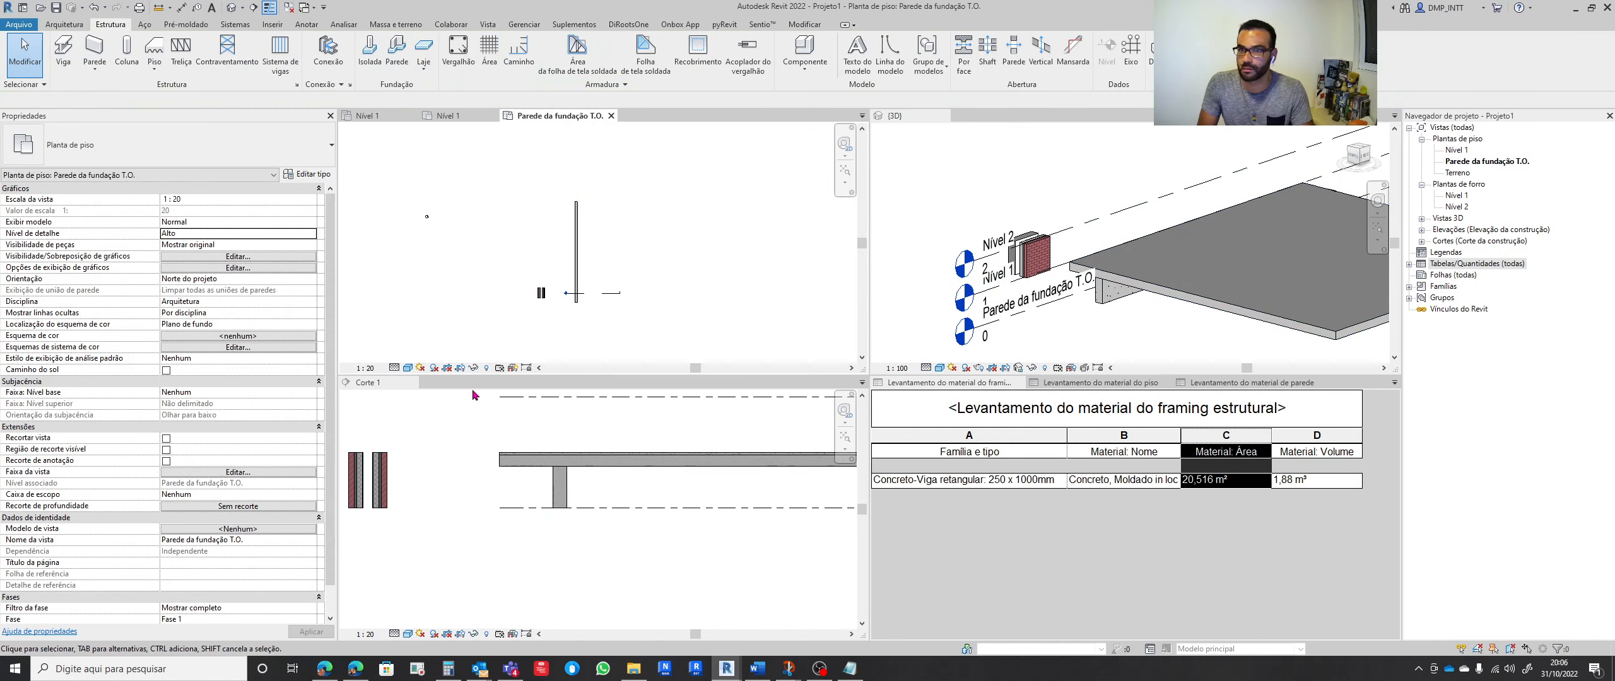
Move the beam about 2.5 m along its length in the Nível 1 floor plan so its end projects past the slab edge
left_click(445, 116)
scroll(584, 328, "up", 3)
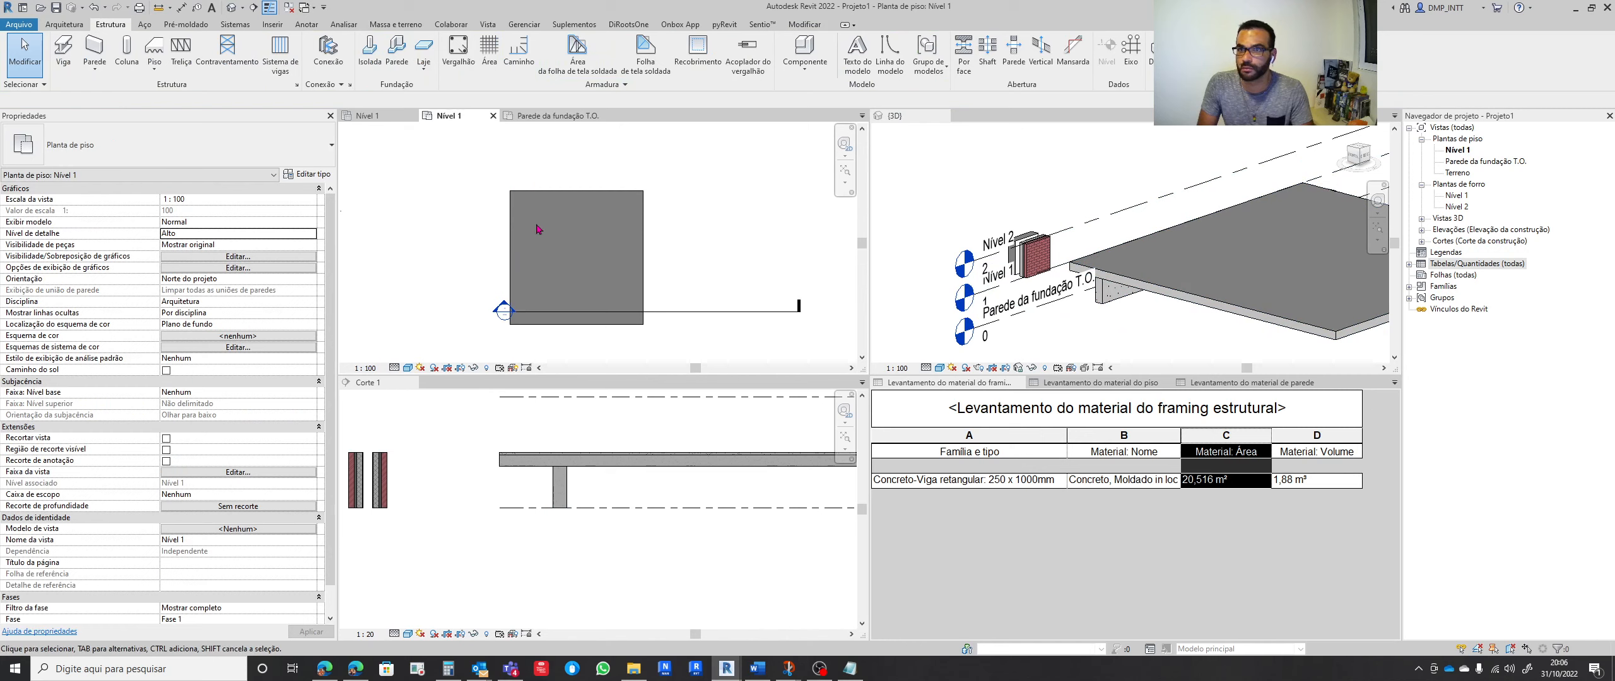
left_click(566, 494)
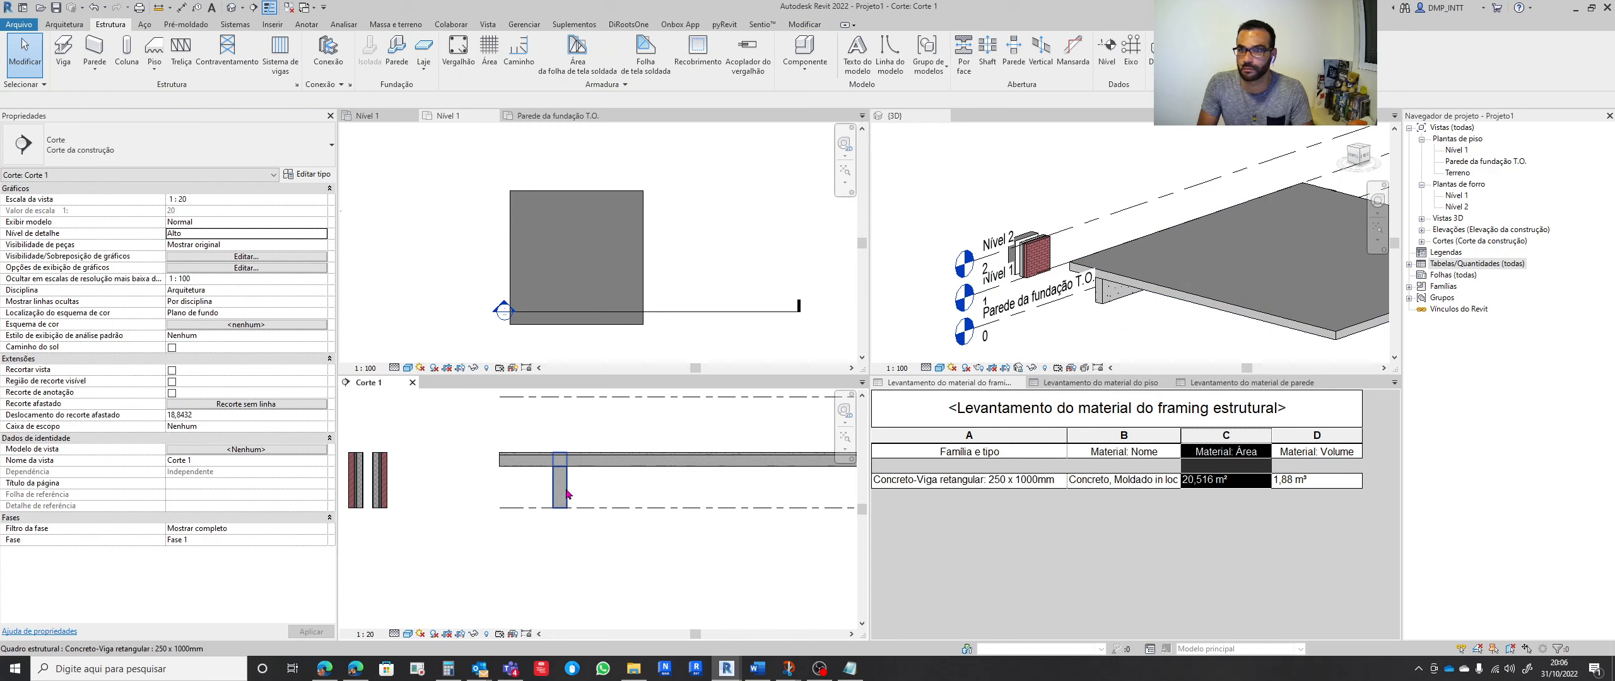
left_click(566, 493)
left_click(669, 275)
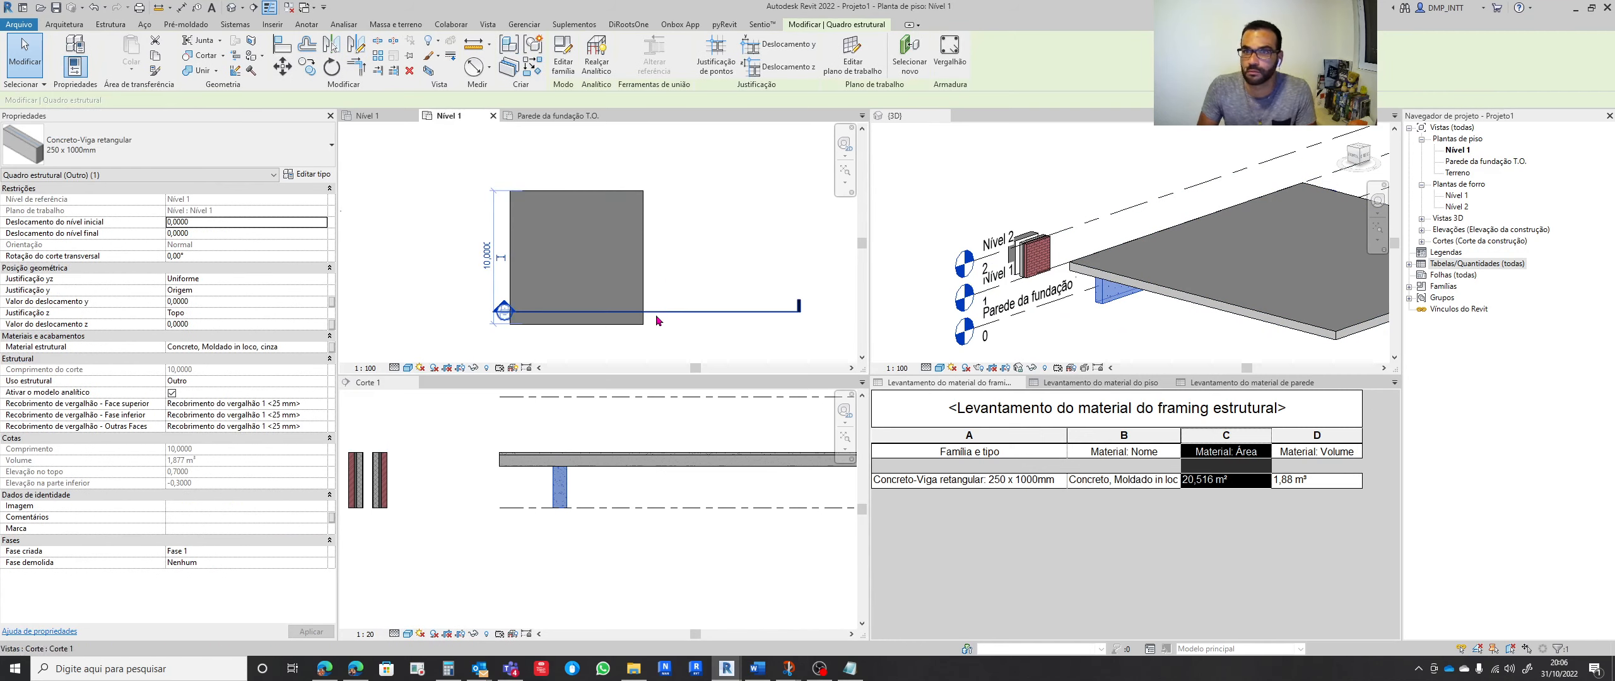
scroll(491, 282, "up", 2)
scroll(494, 244, "up", 3)
scroll(515, 347, "down", 3)
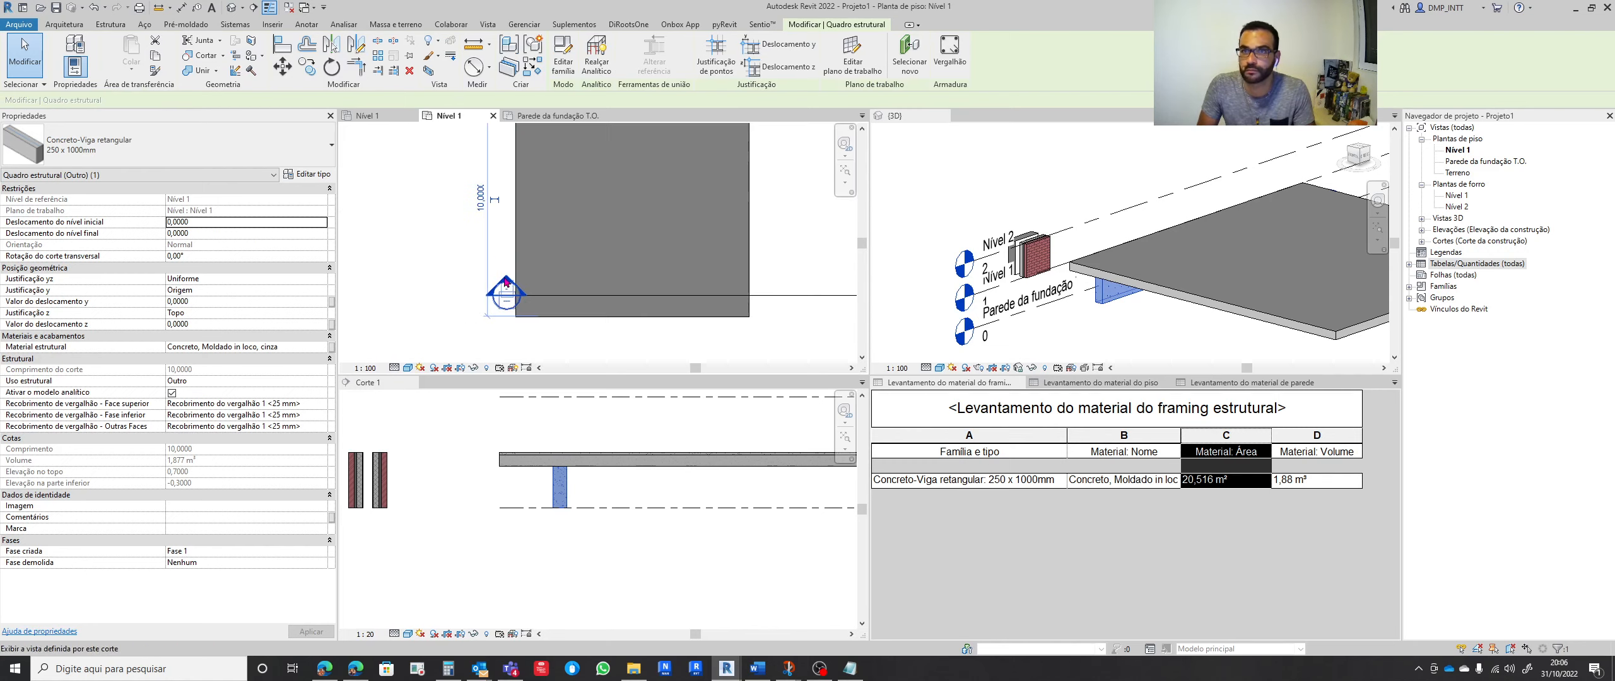
left_click(282, 66)
left_click(376, 159)
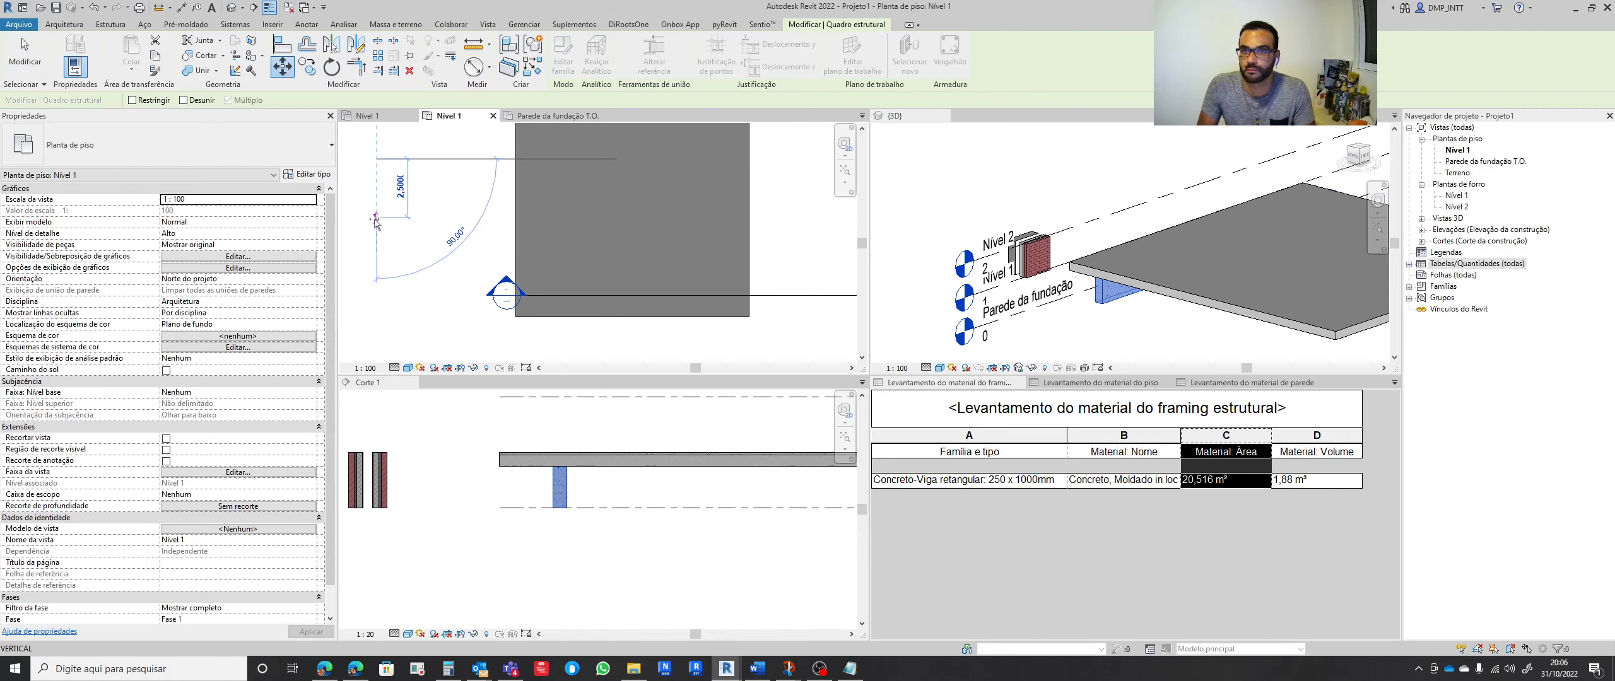
left_click(376, 220)
scroll(476, 195, "down", 3)
key("Escape")
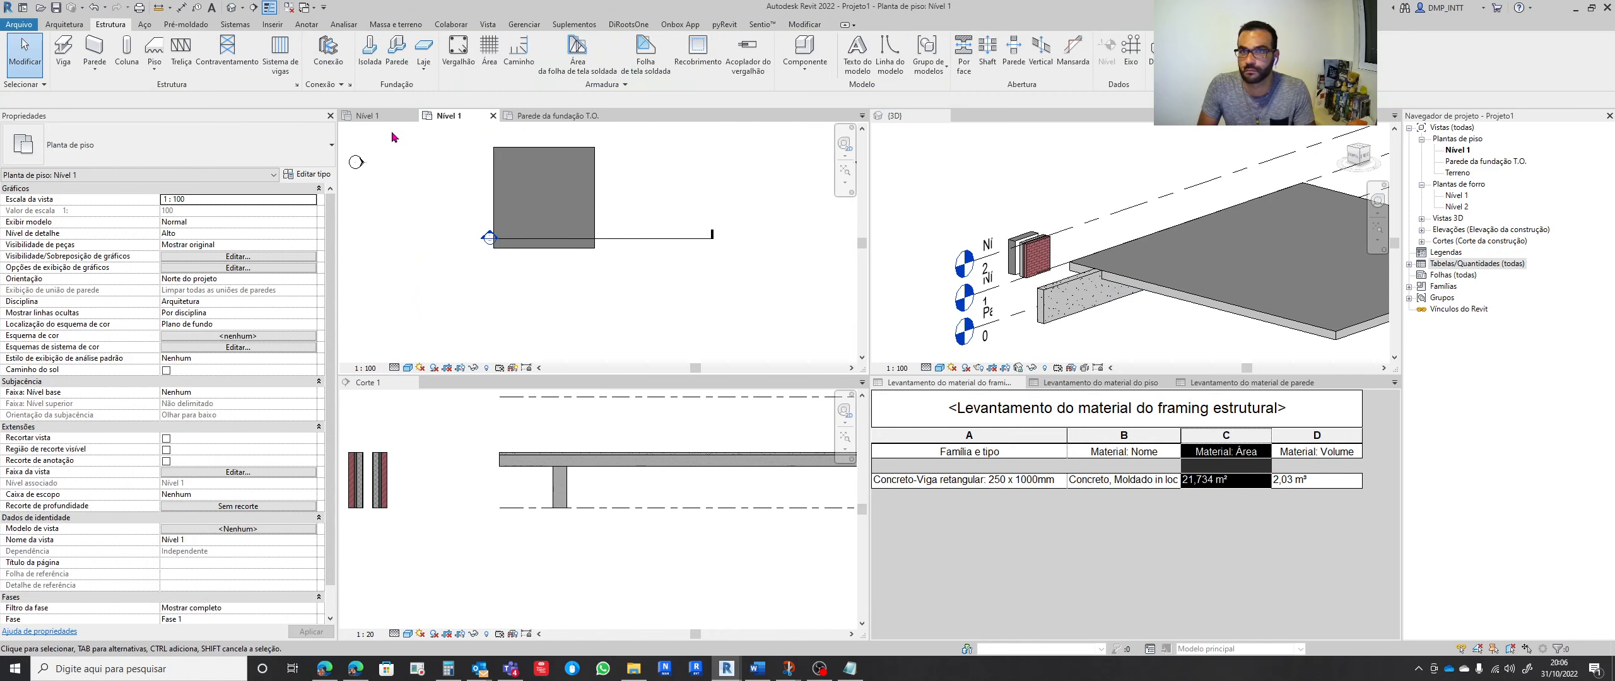
left_click(372, 115)
scroll(543, 293, "down", 3)
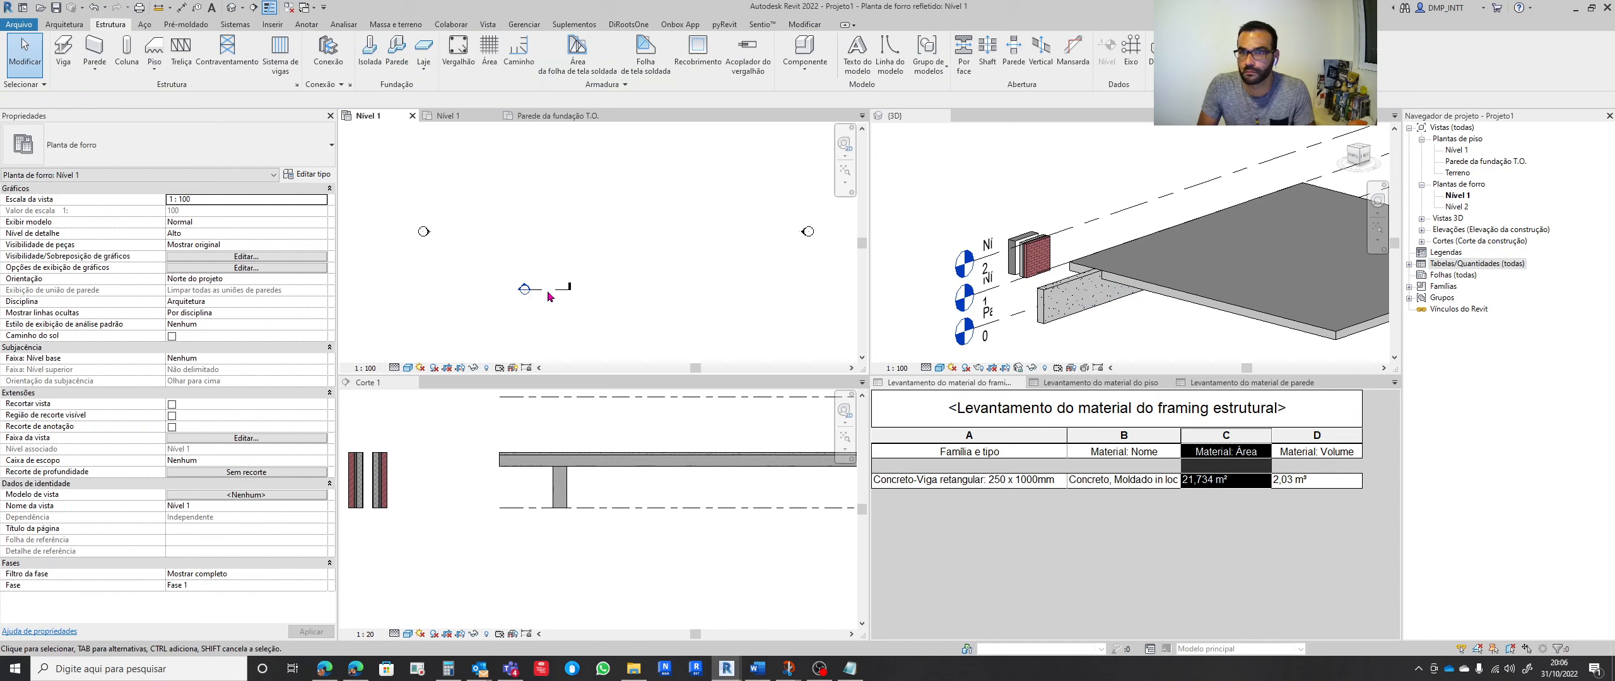
scroll(548, 293, "down", 1)
left_click(558, 496)
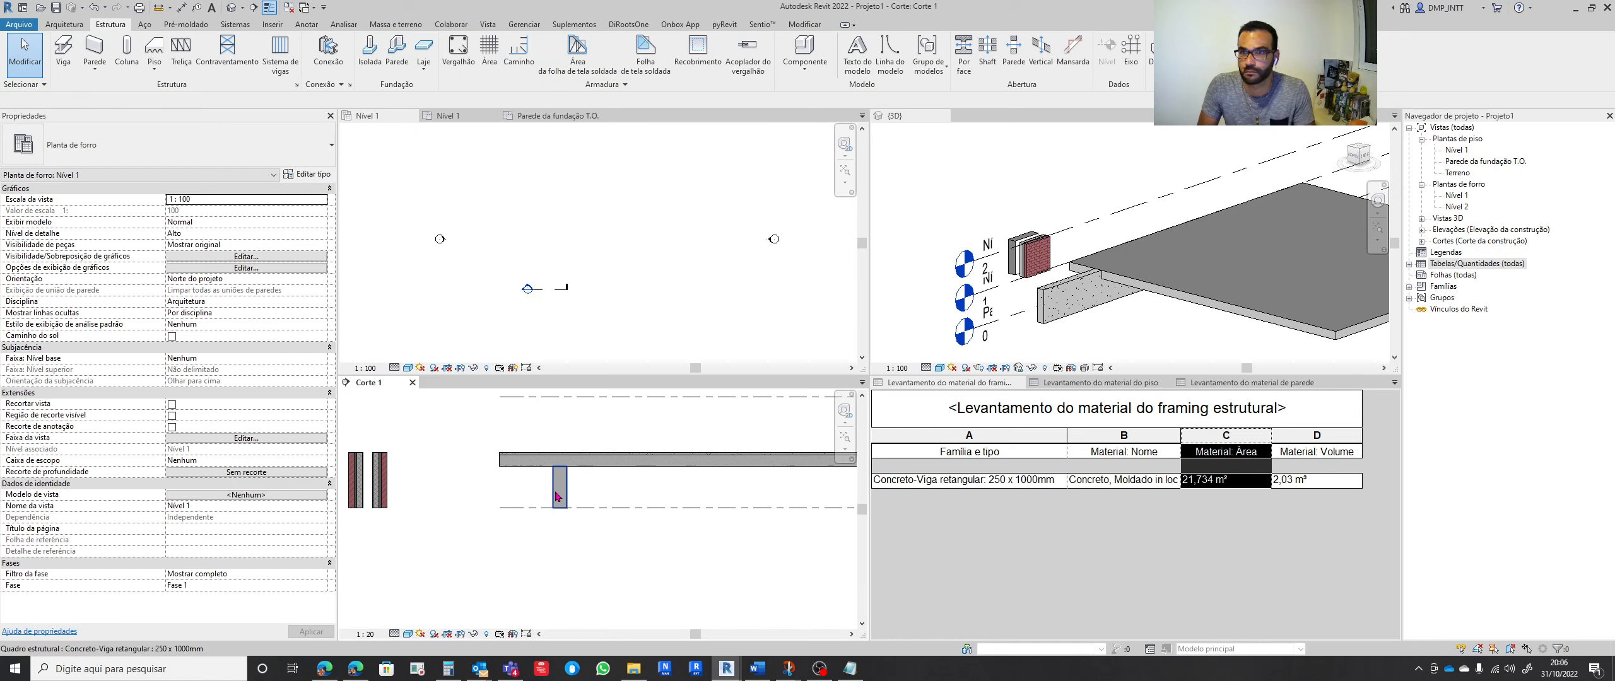
Align the beam's projecting end face with the slab's edge face in the 3D view
left_click(1148, 309)
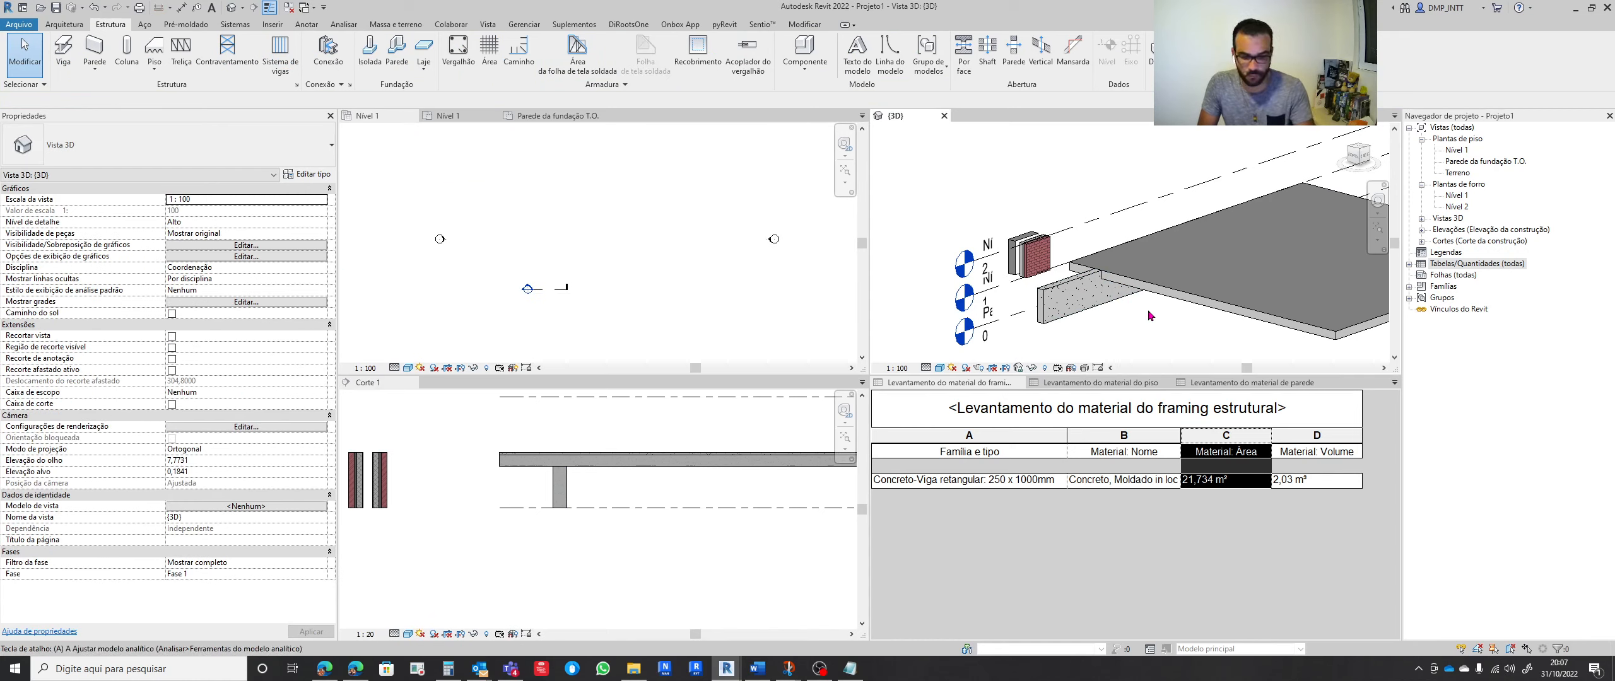
key("a")
key("l")
scroll(1147, 309, "up", 4)
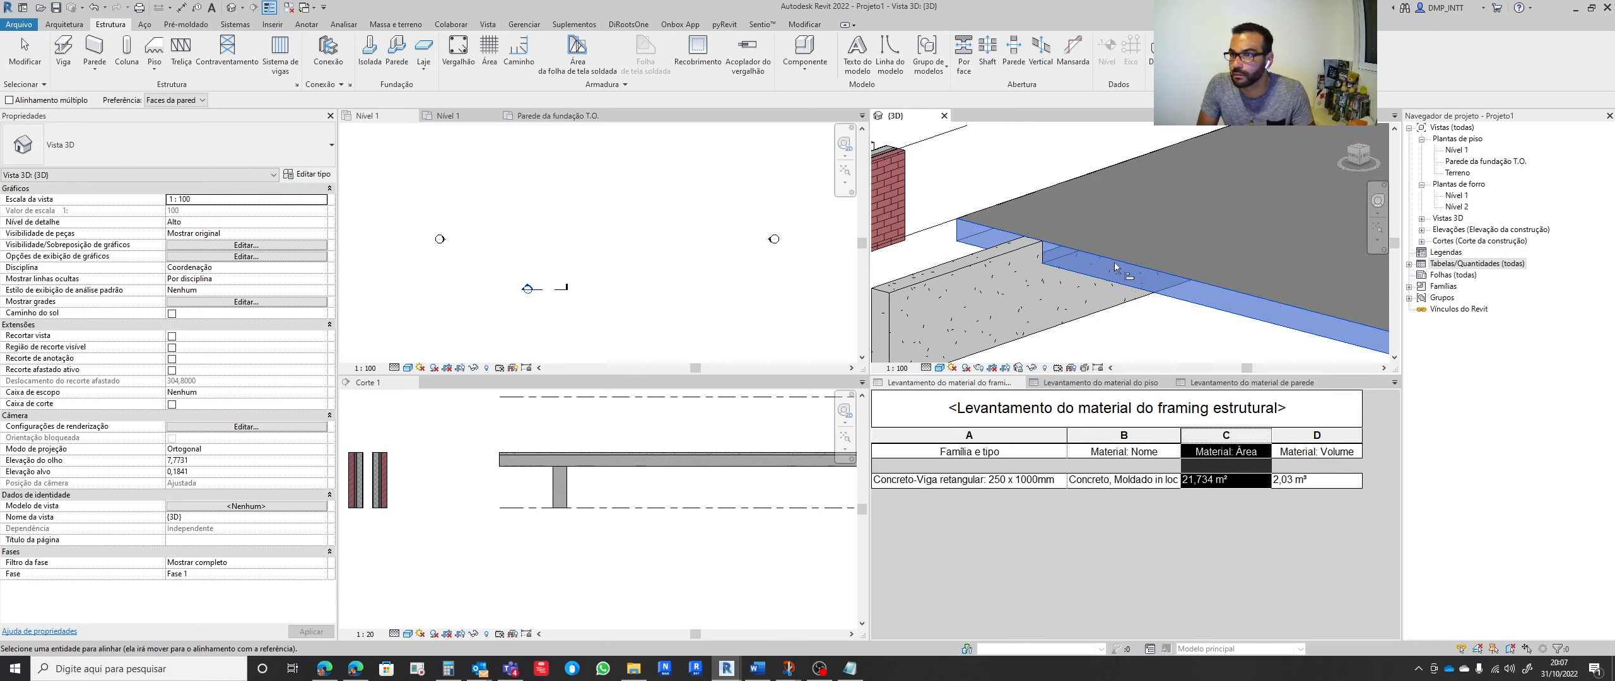
scroll(1114, 267, "down", 4)
scroll(1031, 295, "up", 4)
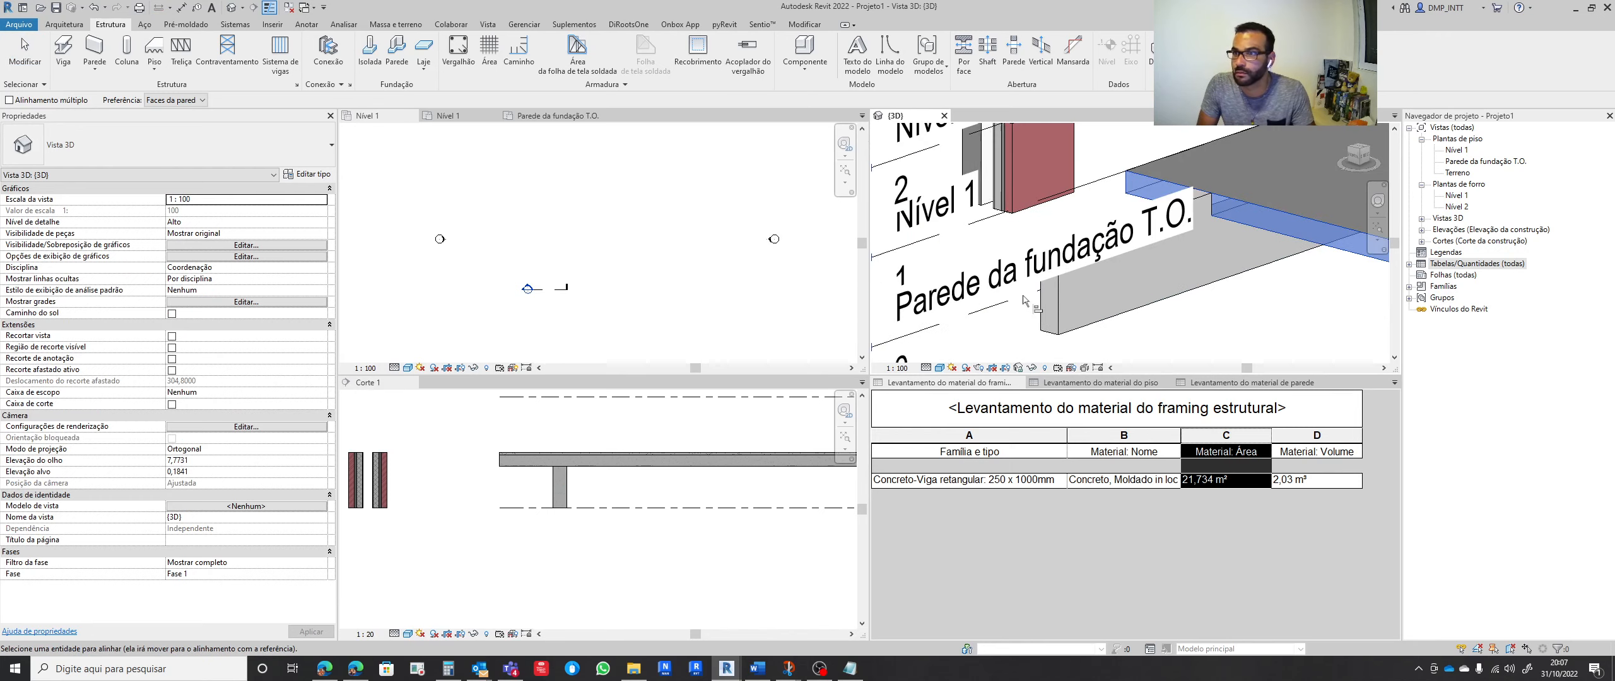
left_click(1057, 320)
scroll(1141, 300, "down", 5)
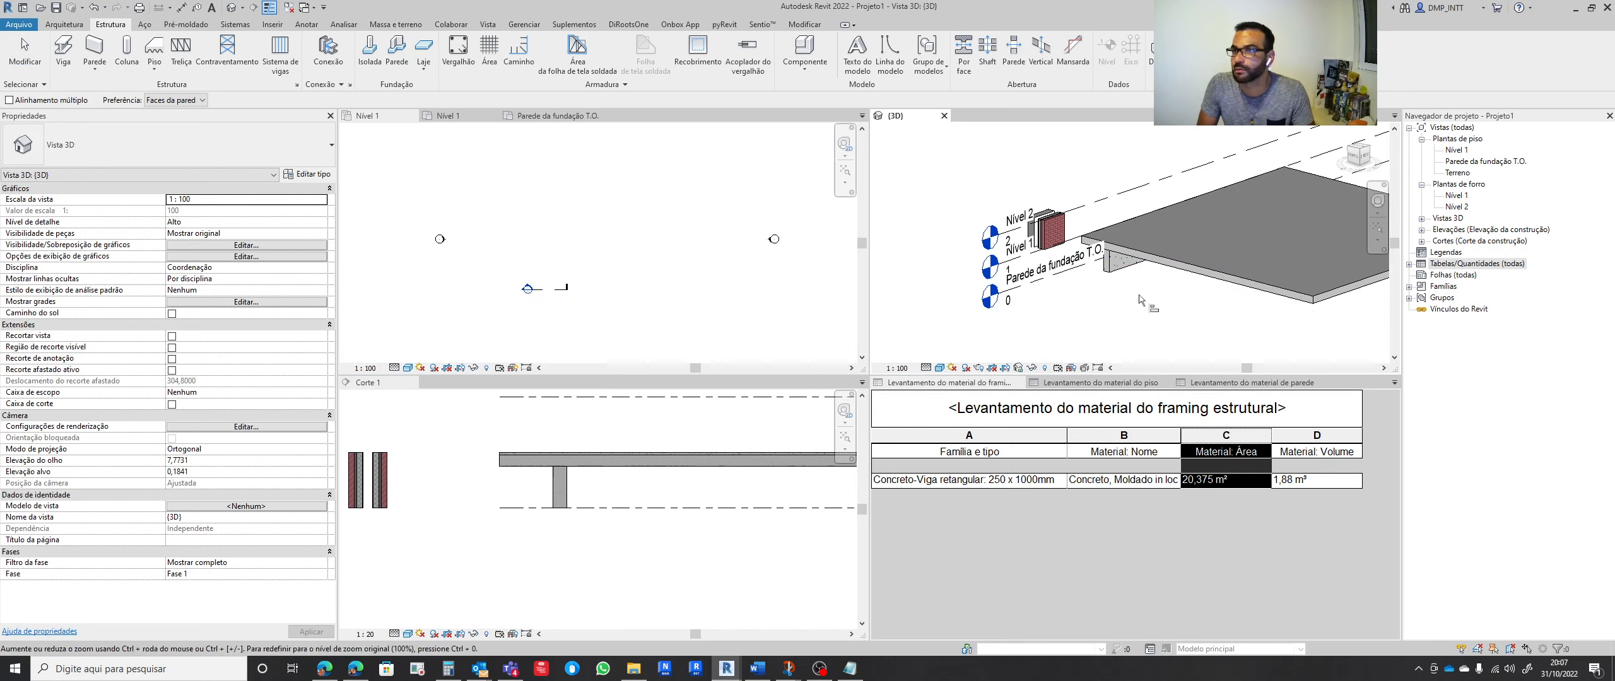
key("Escape")
key("Escape")
Open the Parede da fundação T.O. floor plan and view the beam there and in the 3D view
left_click(558, 116)
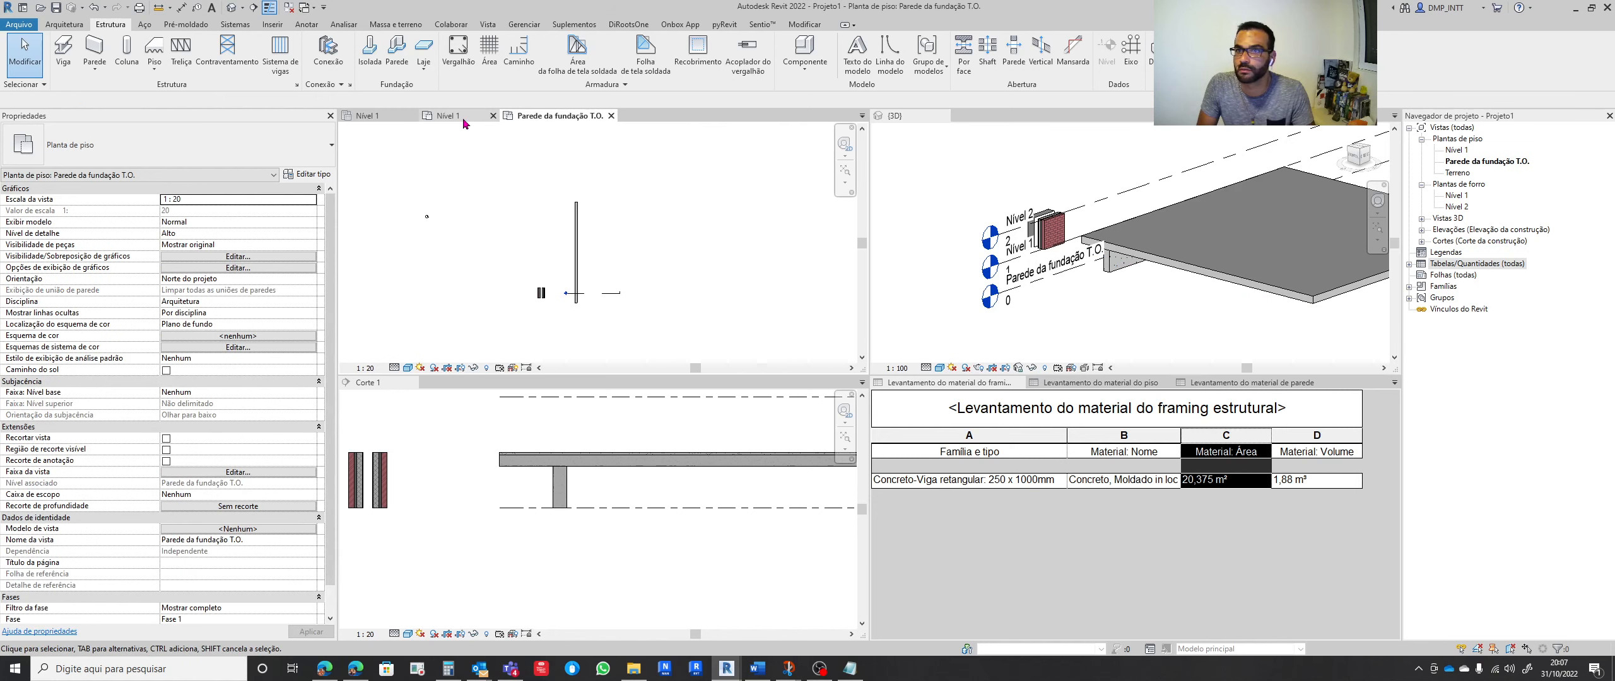
scroll(595, 294, "up", 3)
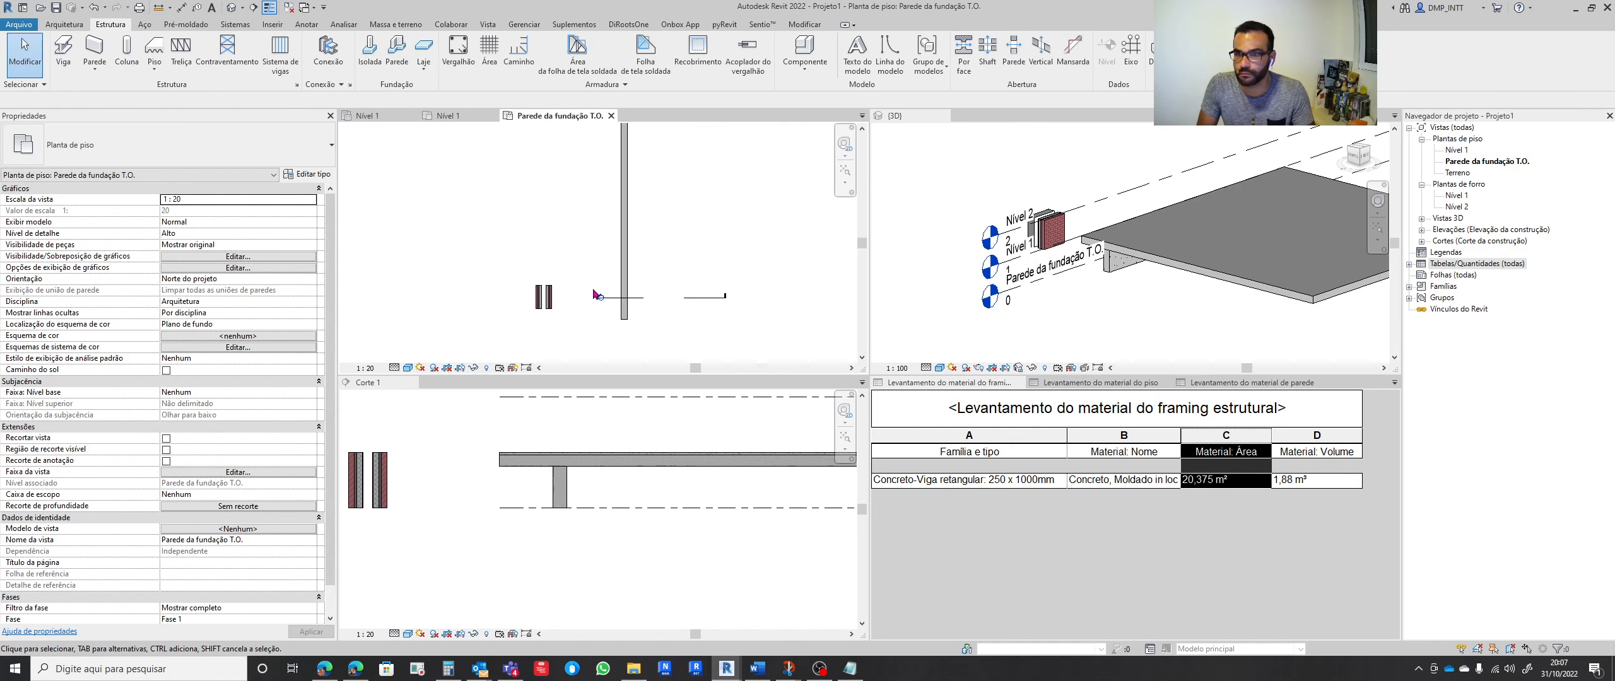
scroll(594, 294, "down", 2)
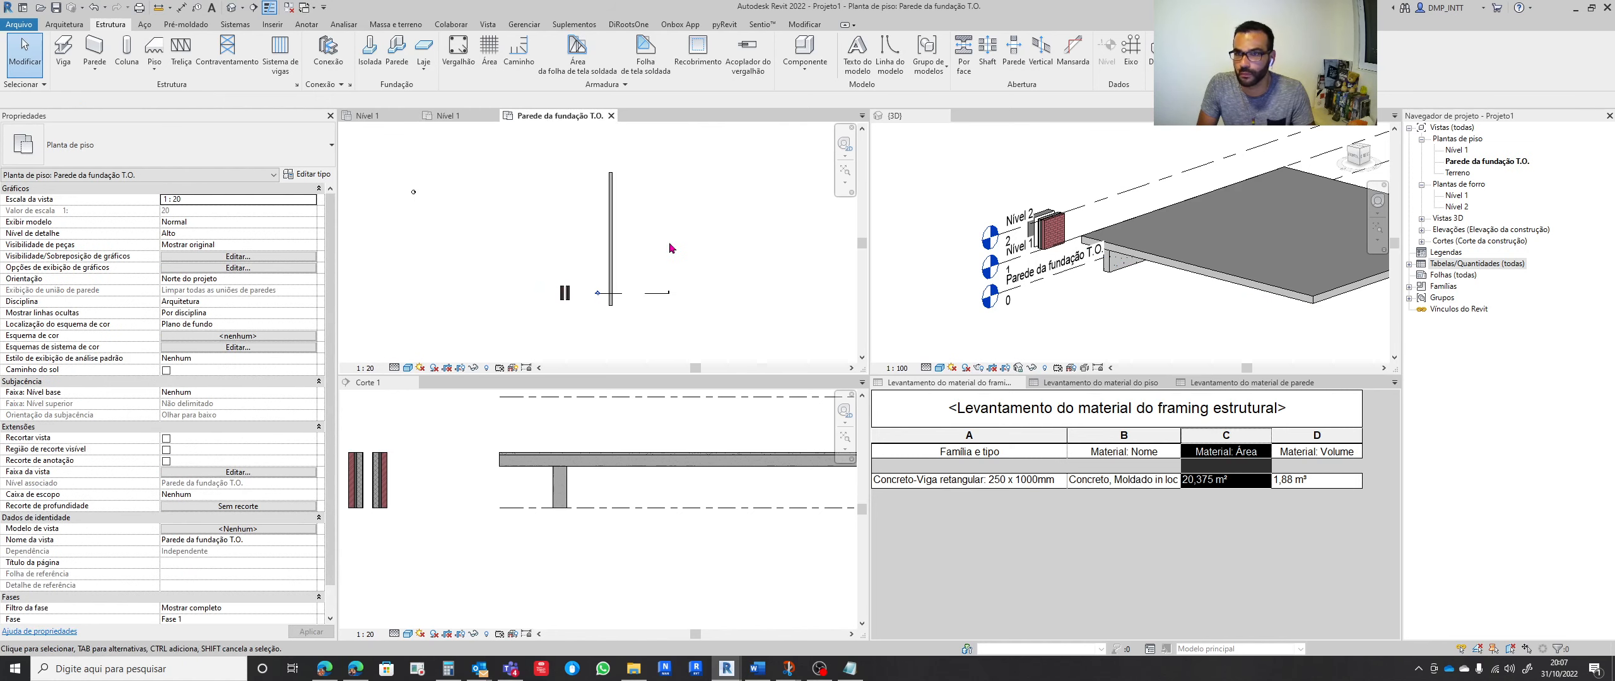
left_click(1206, 520)
left_click(1115, 268)
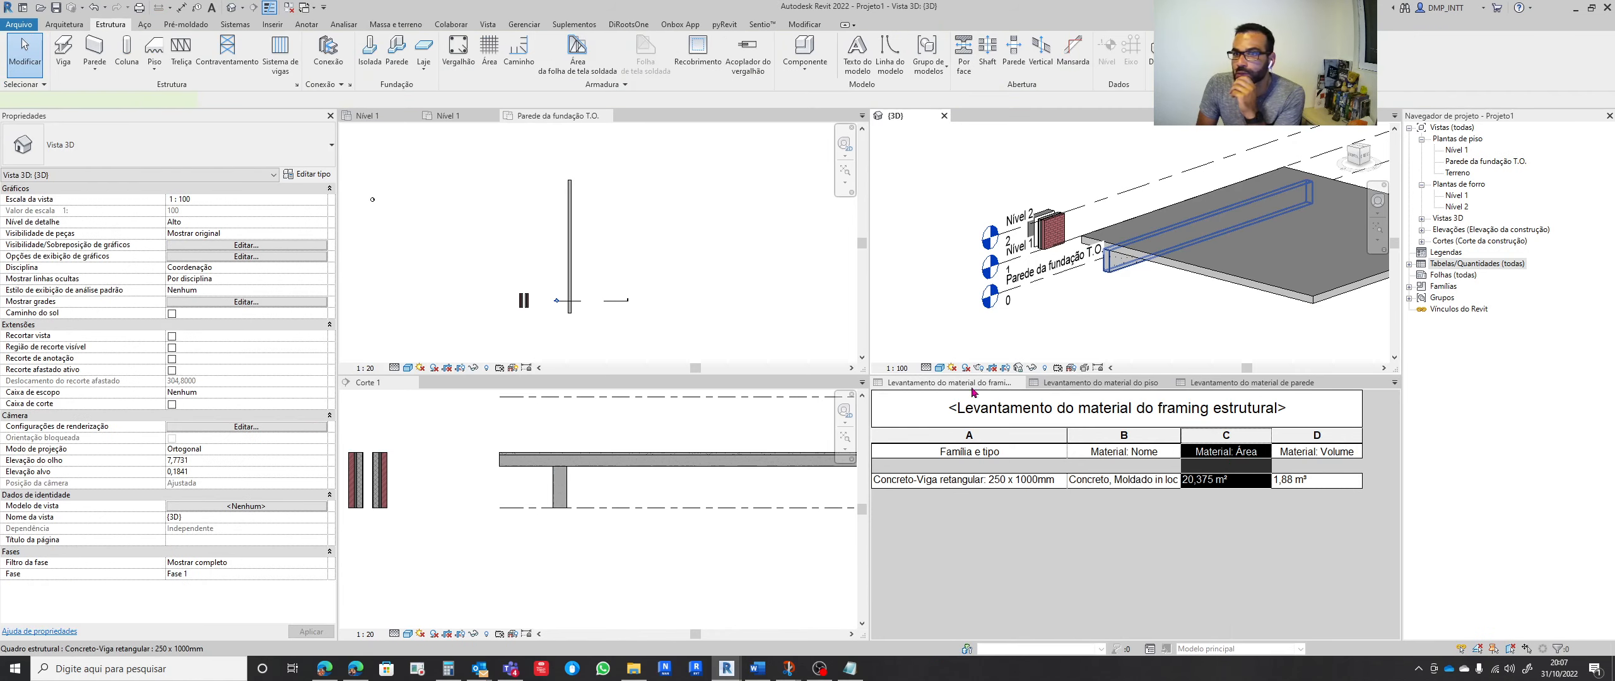
Unjoin the concrete beam's geometry from the slab in the Corte 1 section
left_click(566, 495)
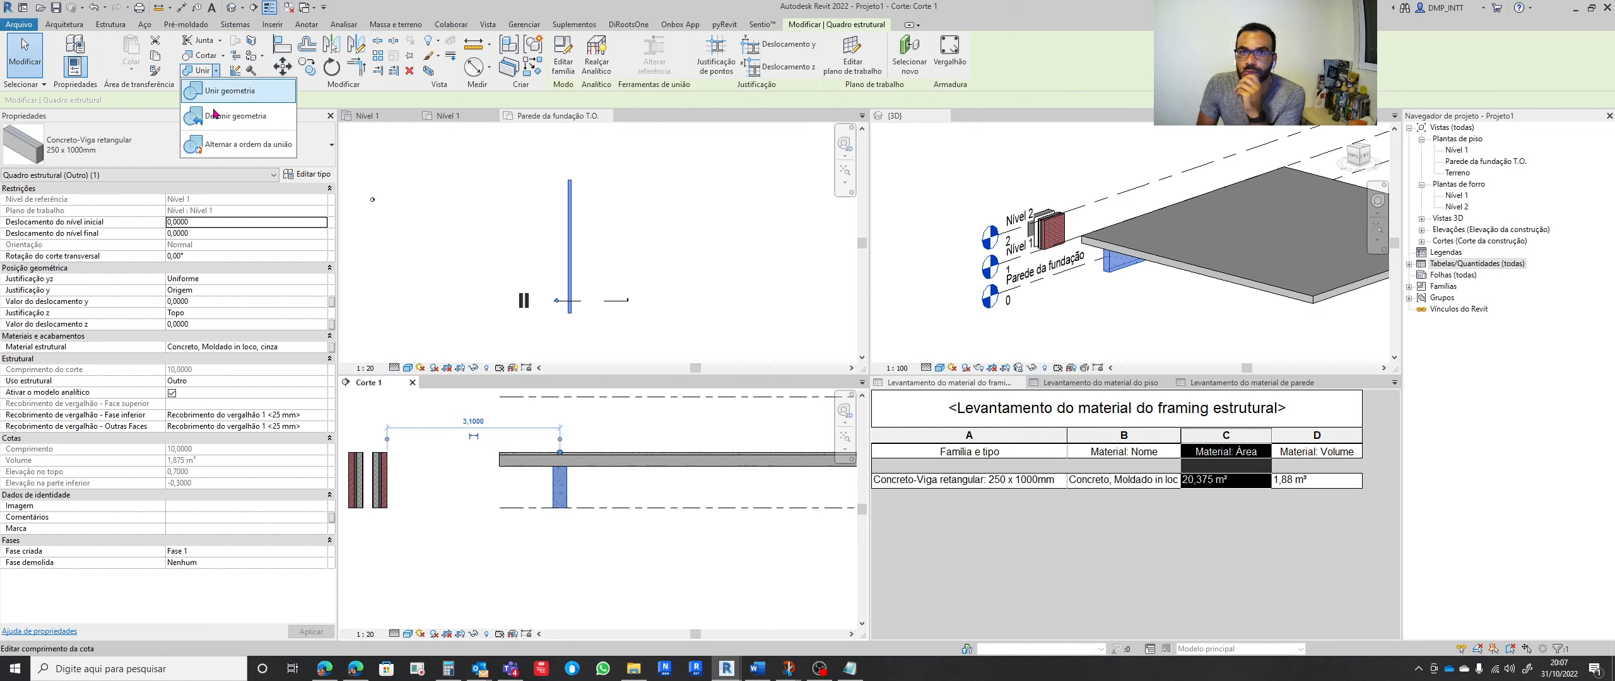
key("Escape")
left_click(564, 479)
left_click(580, 461)
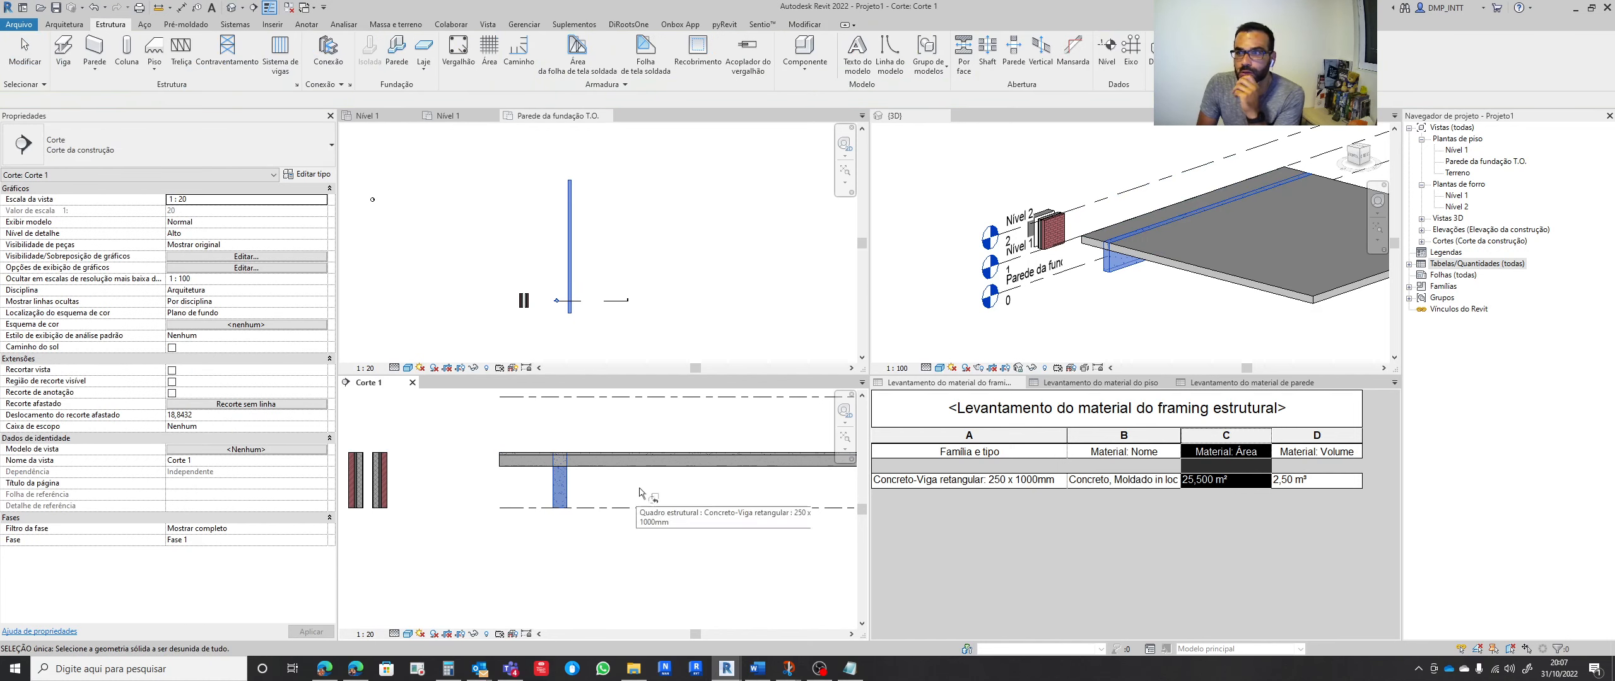
Join the slab and the concrete beam again in the Corte 1 section, picking the slab first
left_click(563, 489)
scroll(599, 490, "up", 2)
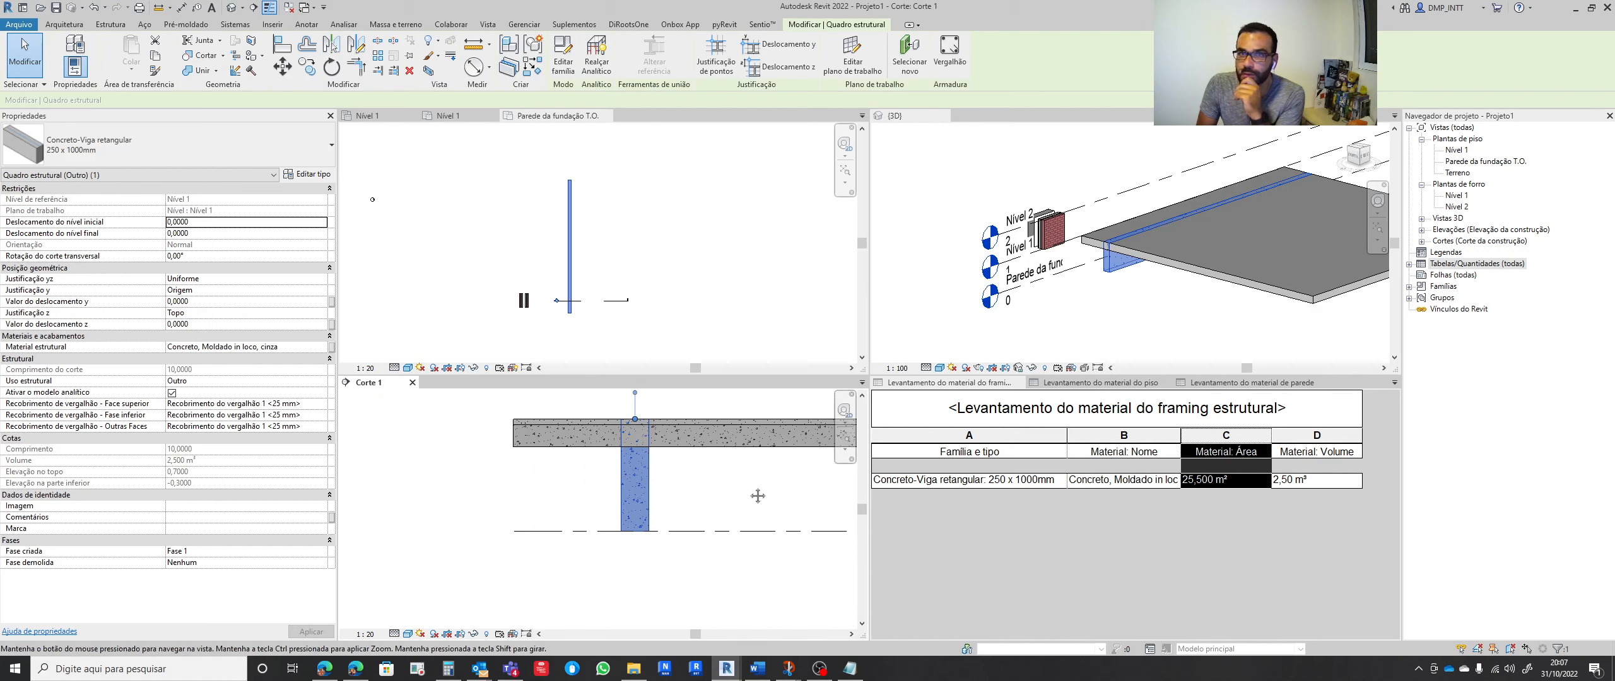
middle_click_drag(756, 479, 699, 474)
left_click(214, 71)
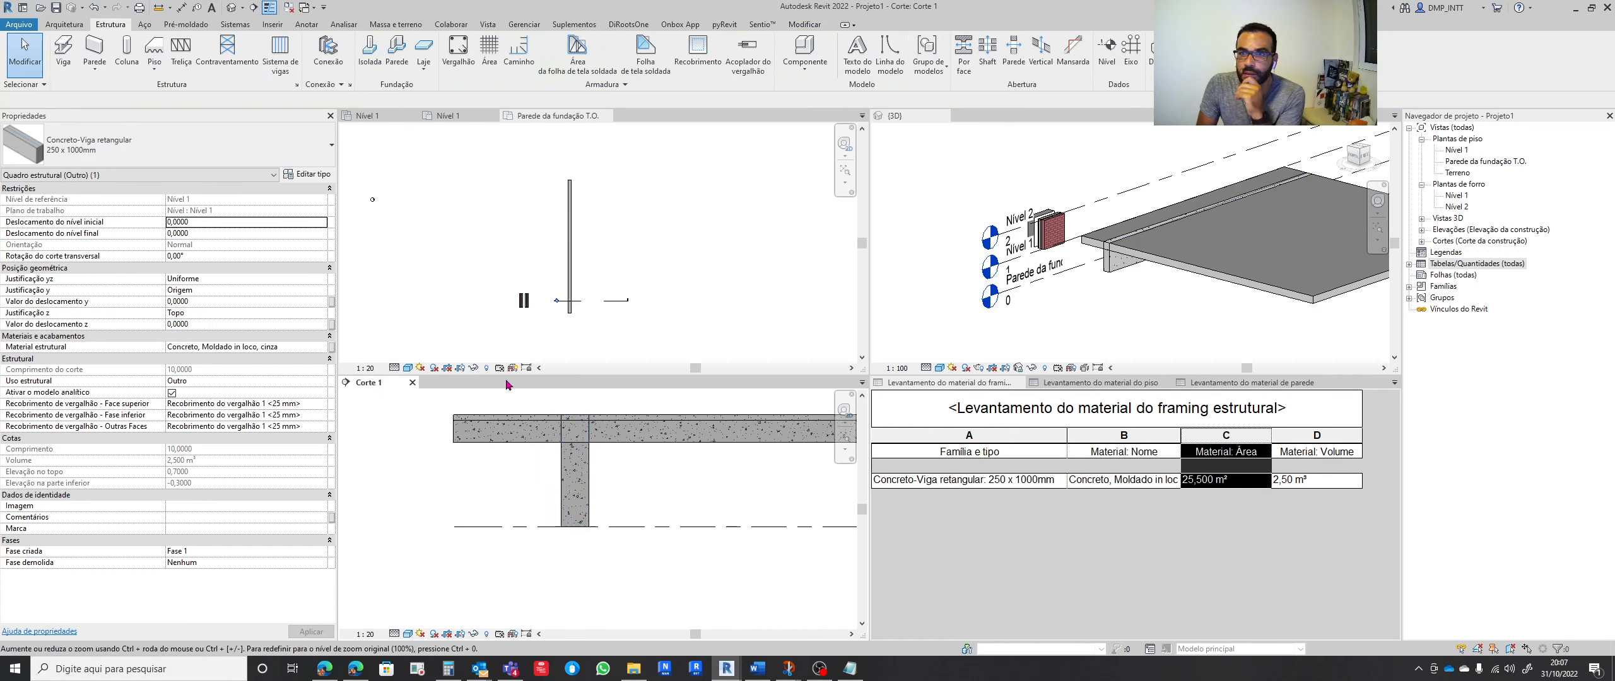
left_click(602, 435)
left_click(577, 479)
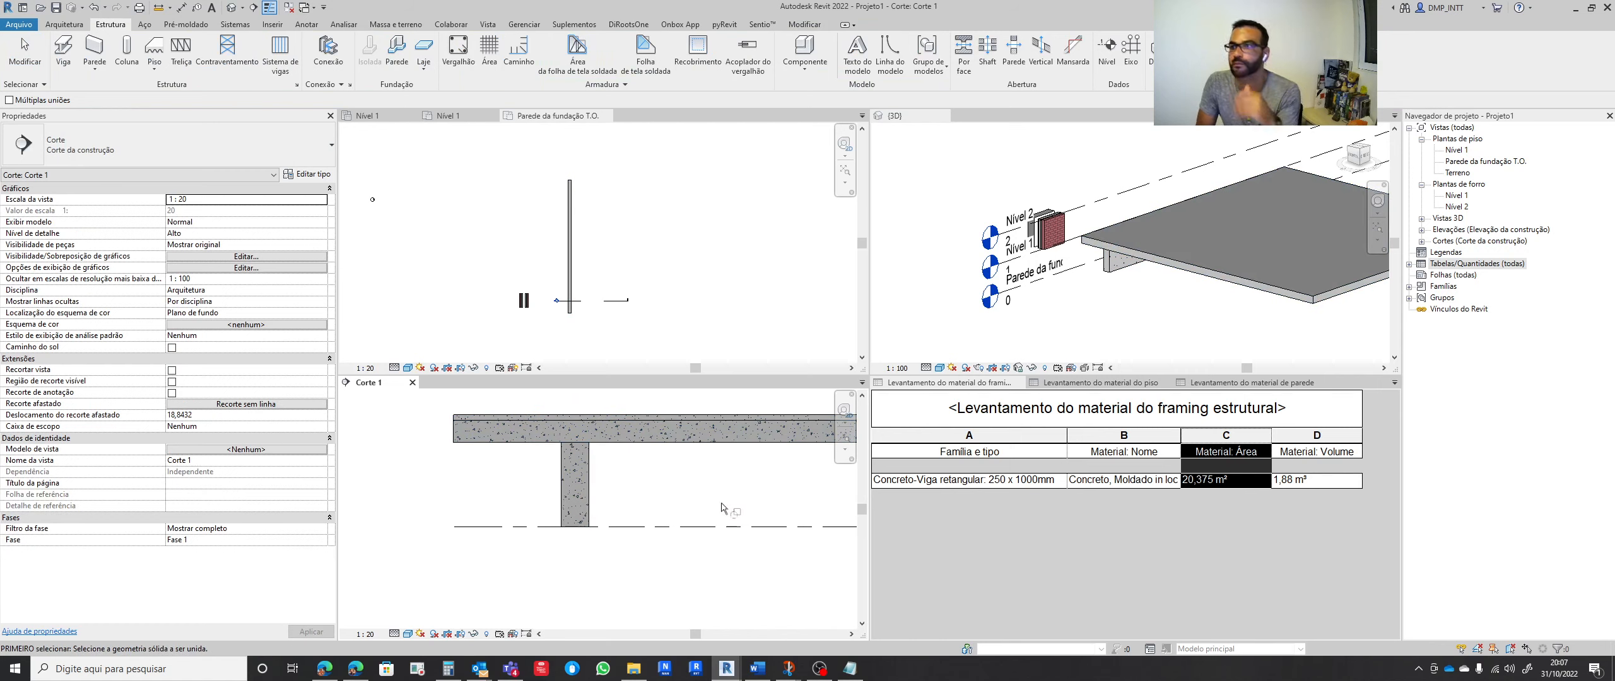
key("Escape")
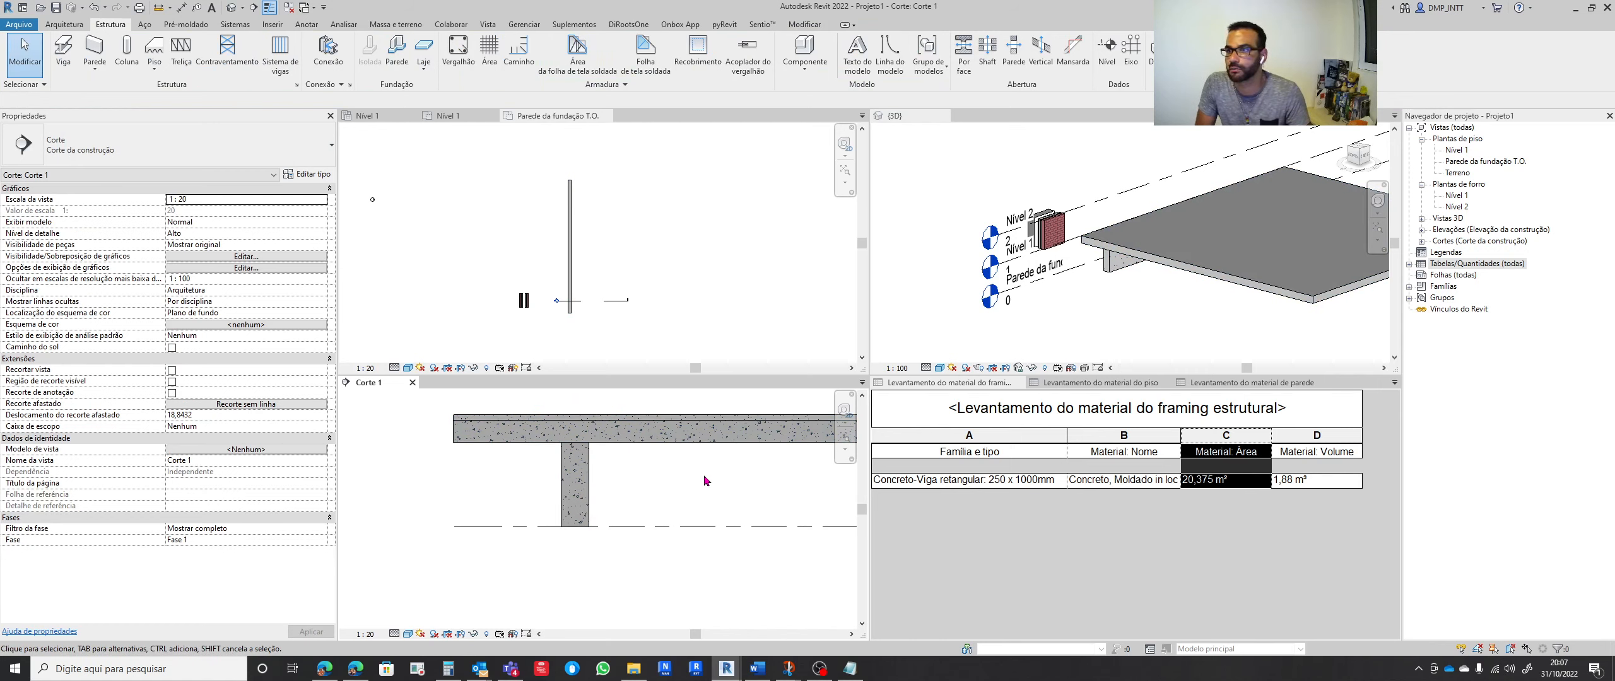
Align the beam's outer side face with the slab's edge face in the Corte 1 section
scroll(706, 479, "down", 3)
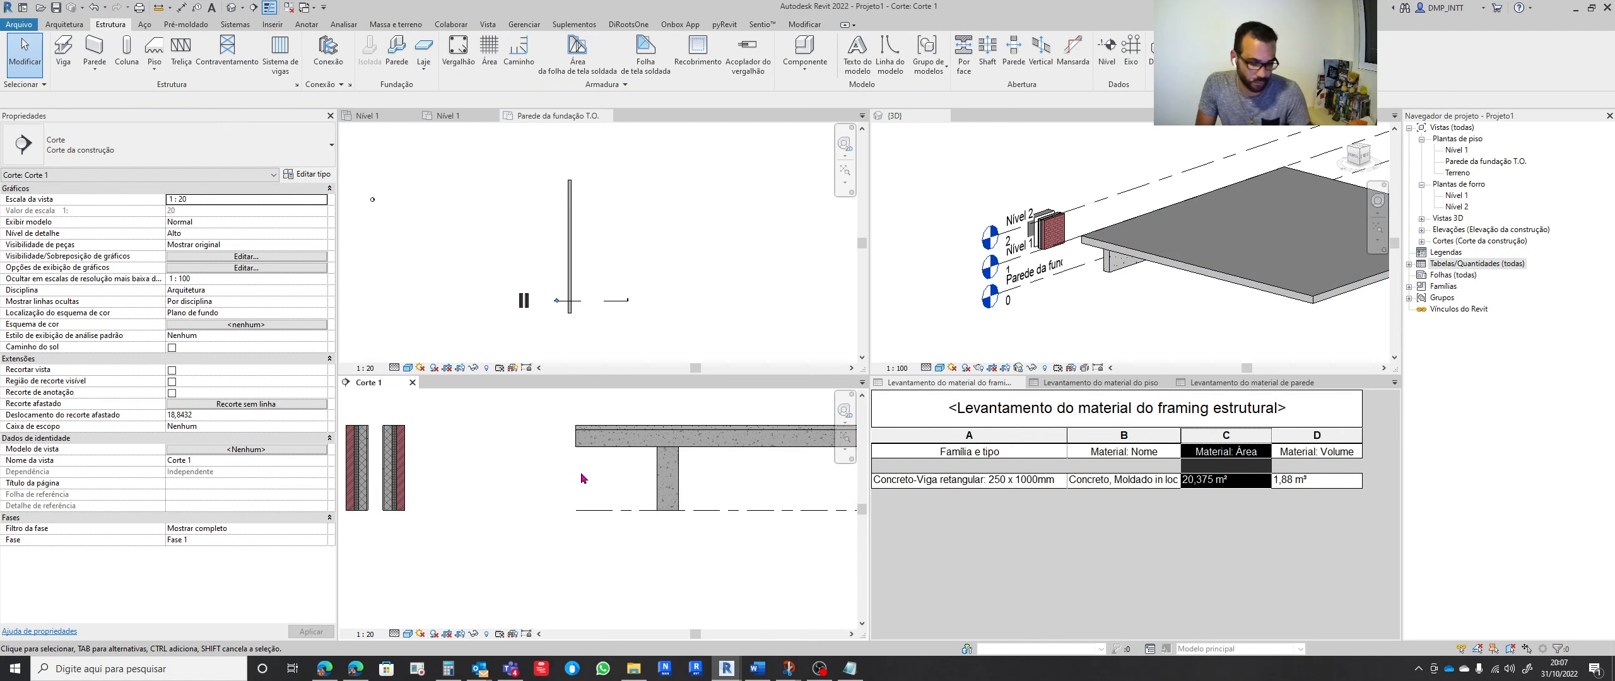
key("a")
key("l")
left_click(574, 436)
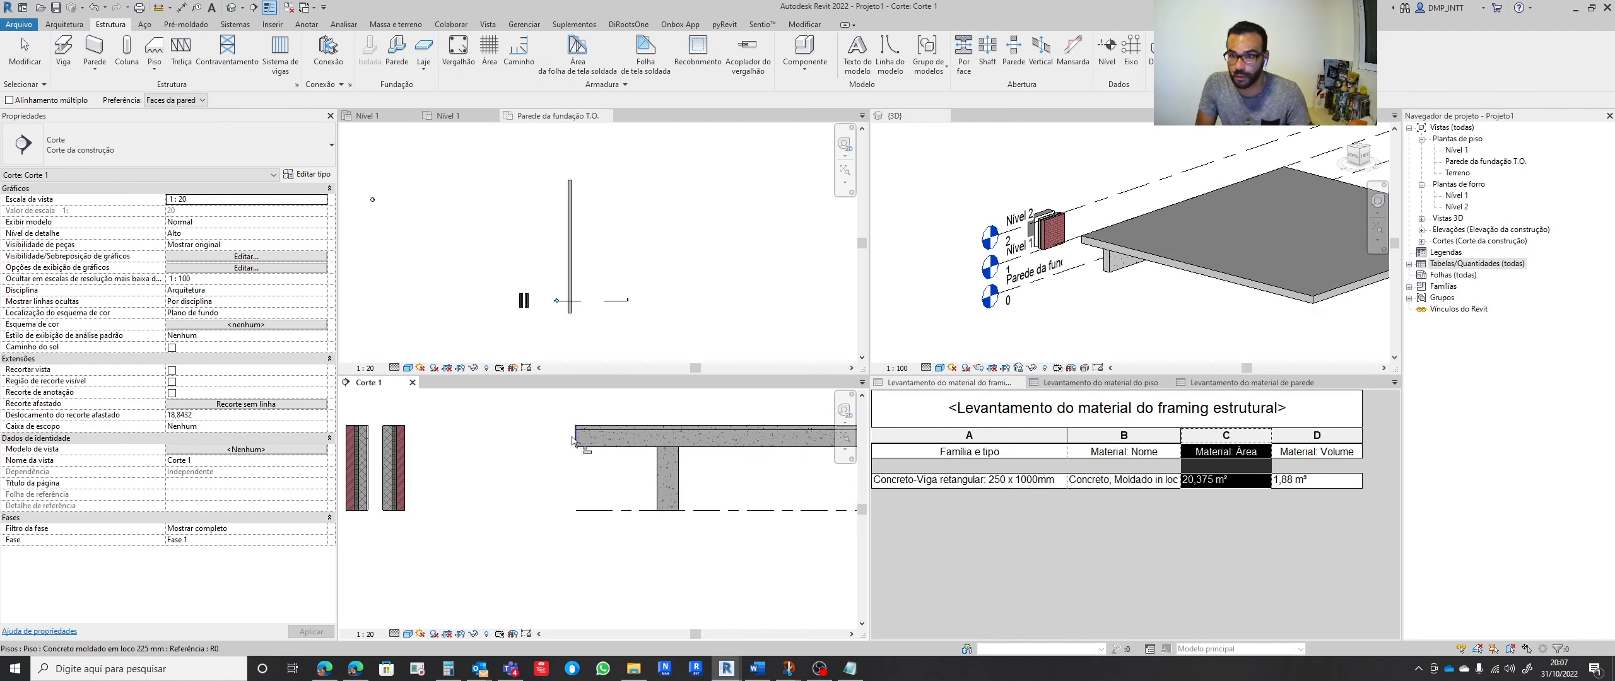
left_click(656, 492)
key("Escape")
key("Escape")
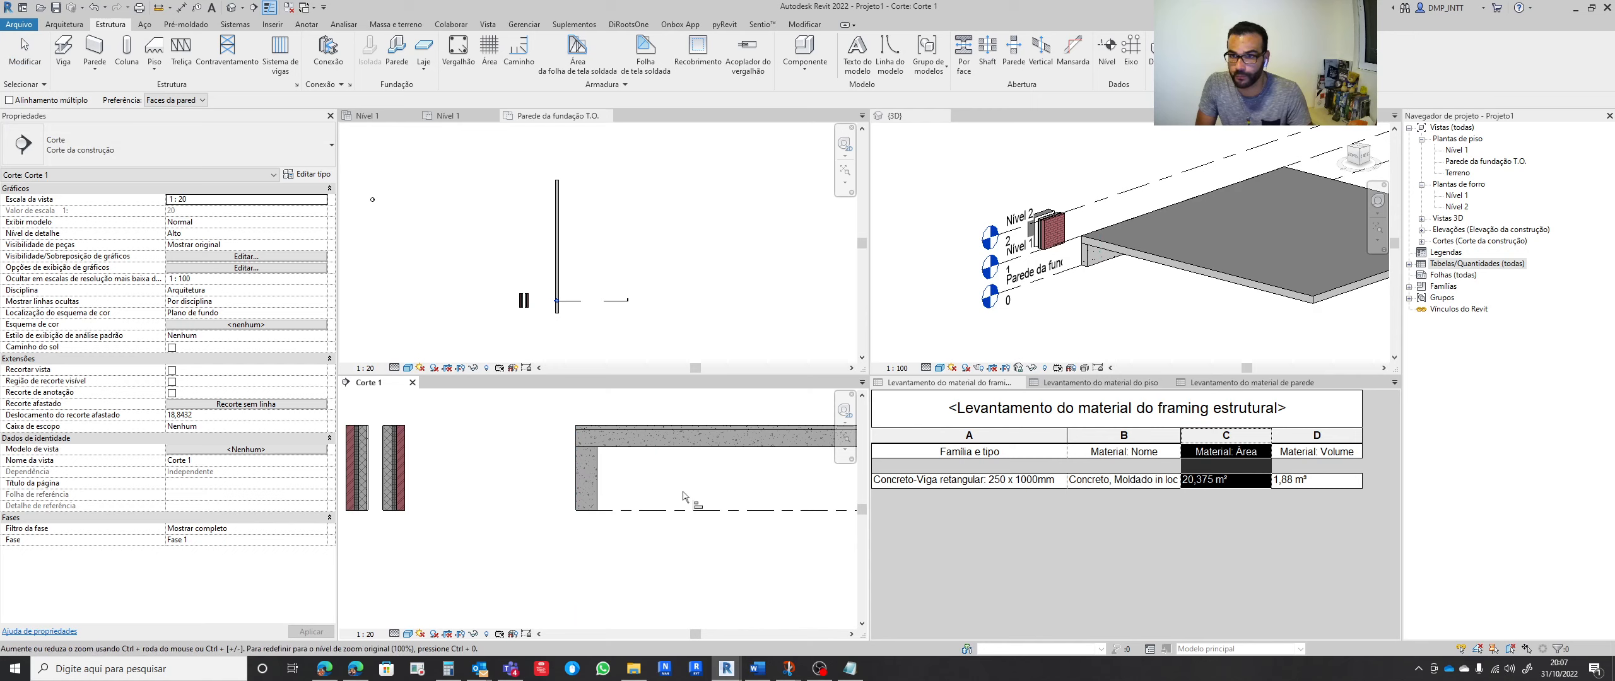
Move the CW 102-50-100p wall 1 m clear of the other wall, towards the beam, and stretch its base down to about -1.45 m offset
scroll(679, 481, "down", 2)
left_click_drag(484, 501, 494, 523)
scroll(489, 459, "down", 1)
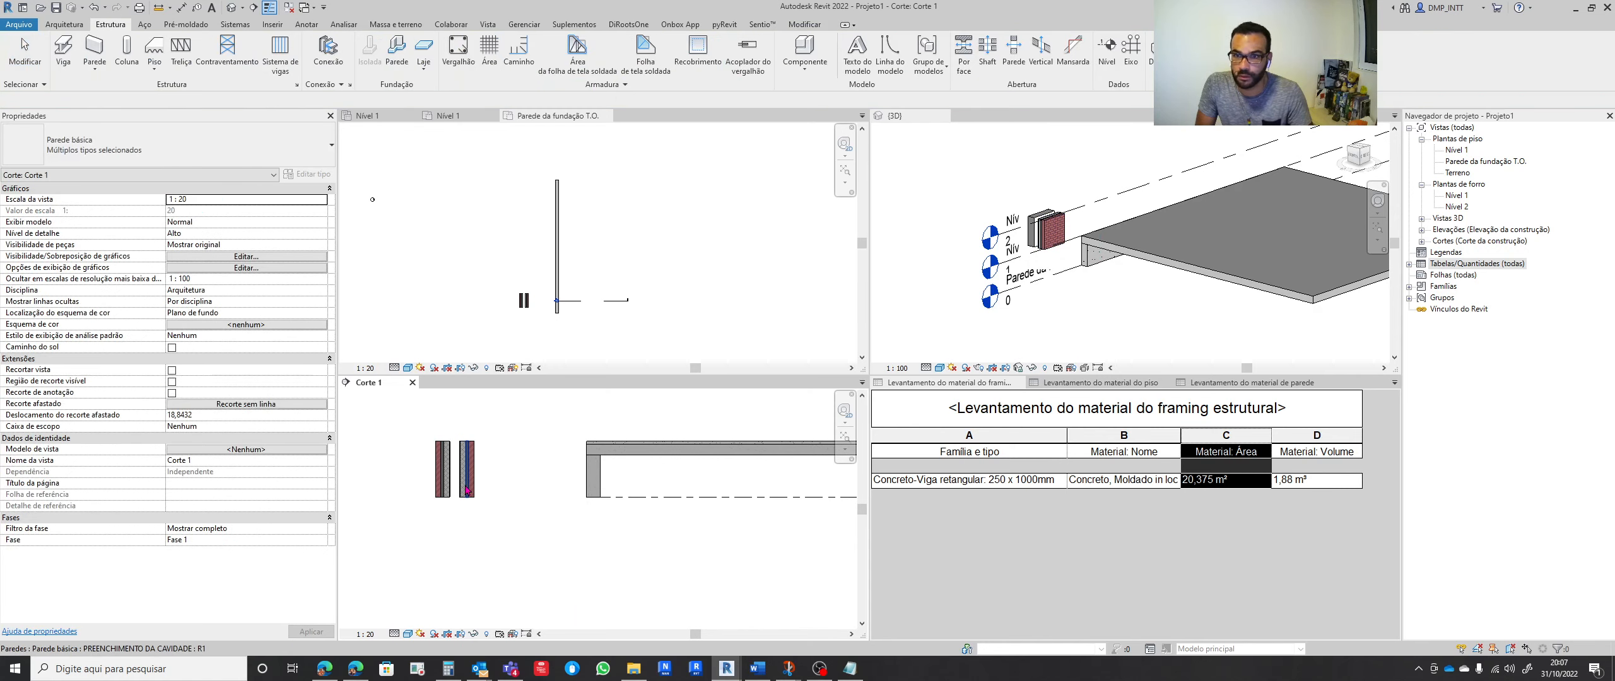
left_click(442, 479)
left_click_drag(442, 480, 541, 577)
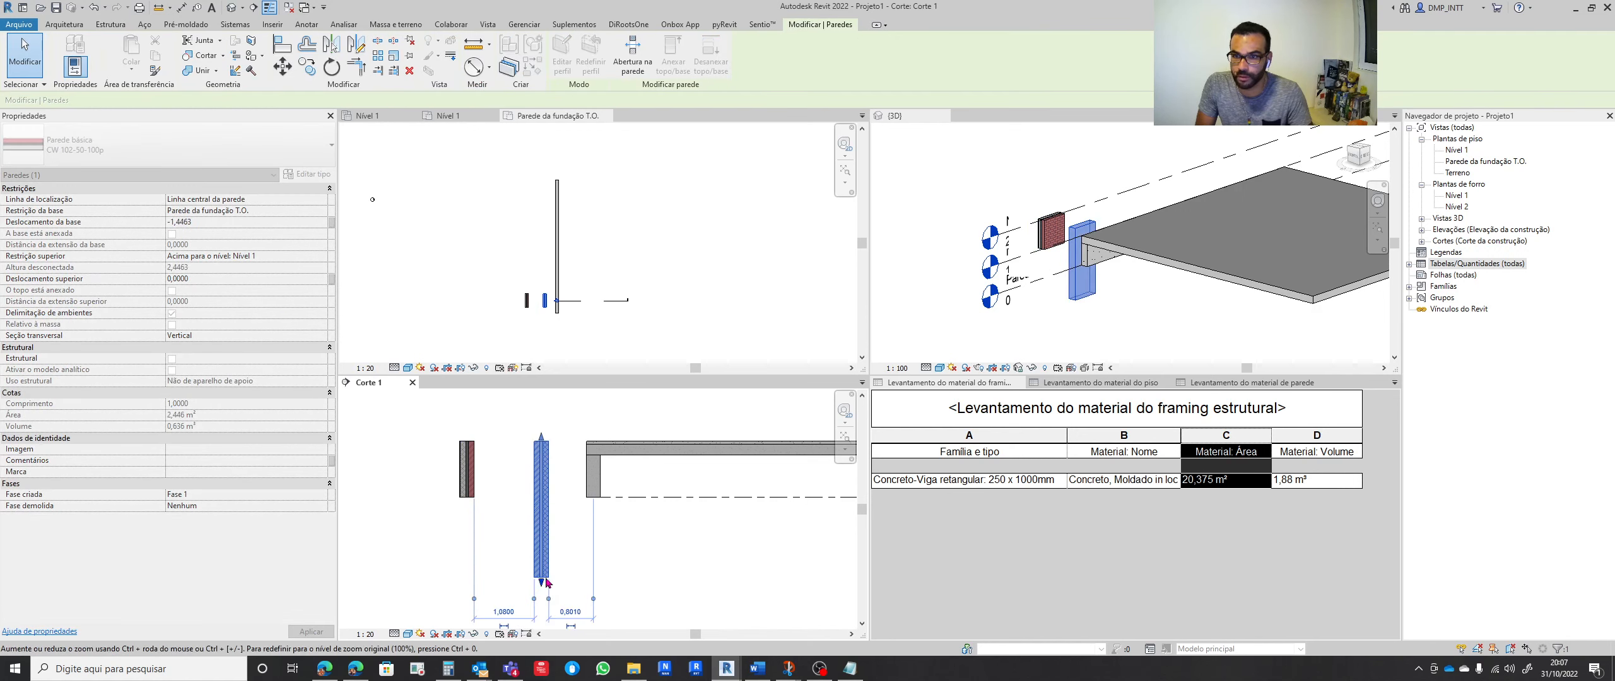
left_click(644, 555)
mouse_move(572, 531)
middle_mouse_down()
mouse_move(562, 480)
mouse_move(578, 559)
mouse_move(572, 541)
middle_mouse_up()
Set the moved wall's base offset to -1 m
left_click(533, 481)
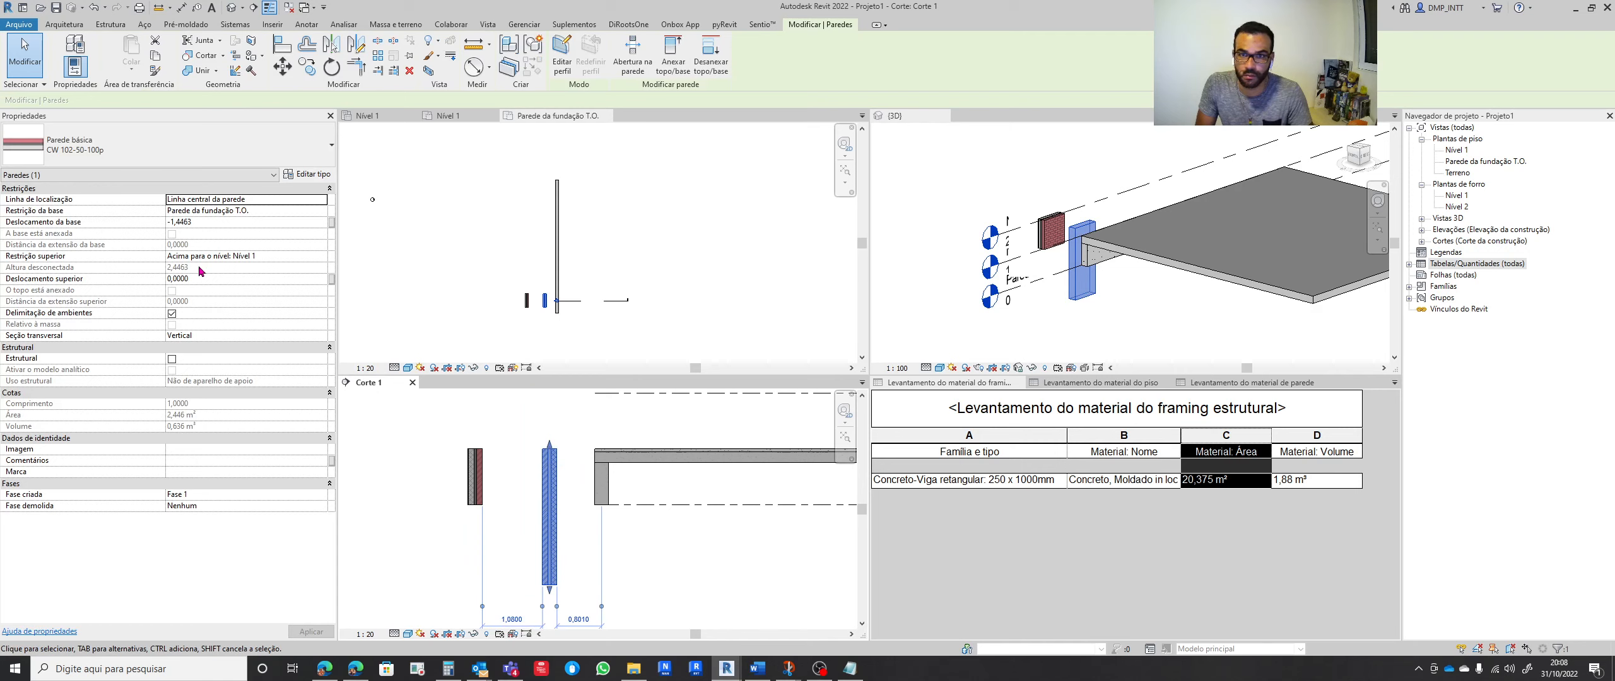
left_click(200, 222)
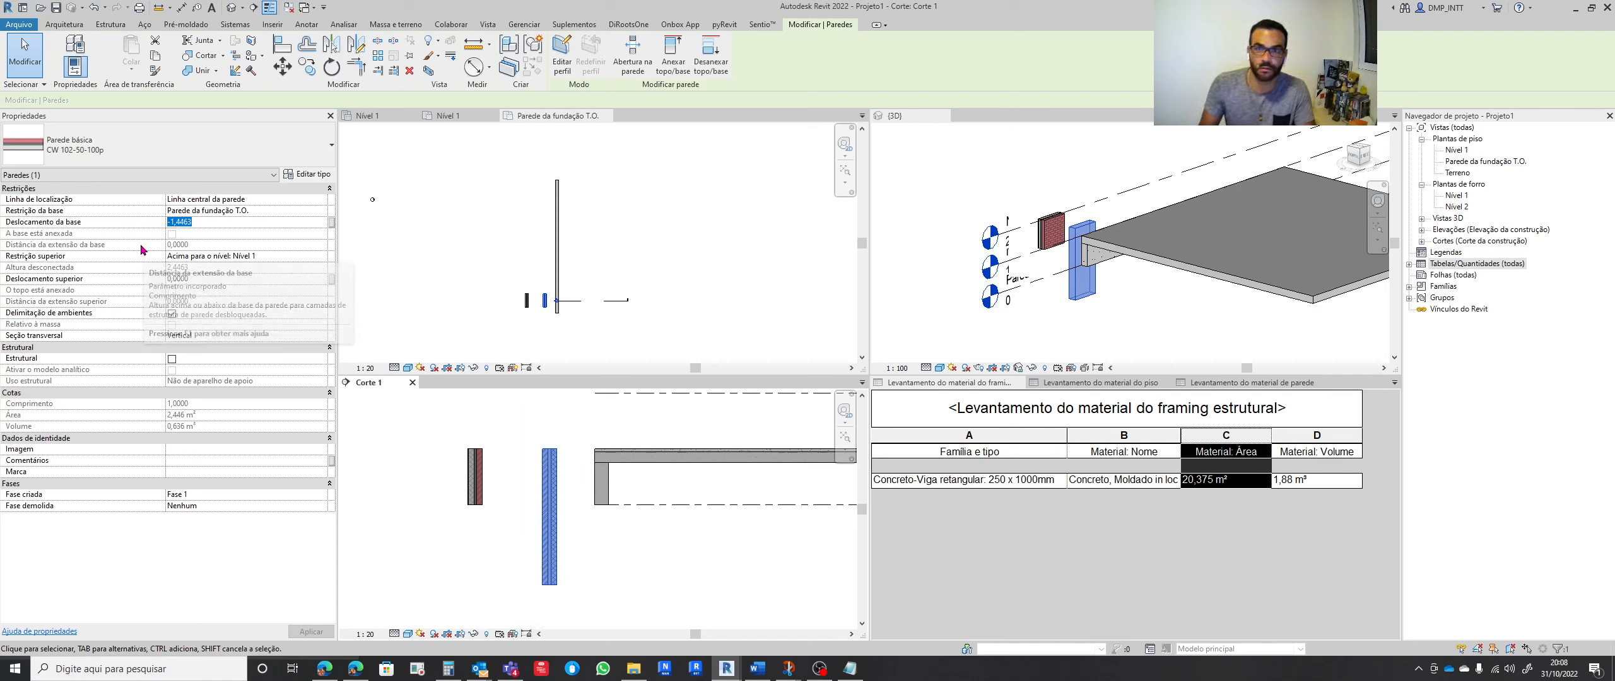
type("-1")
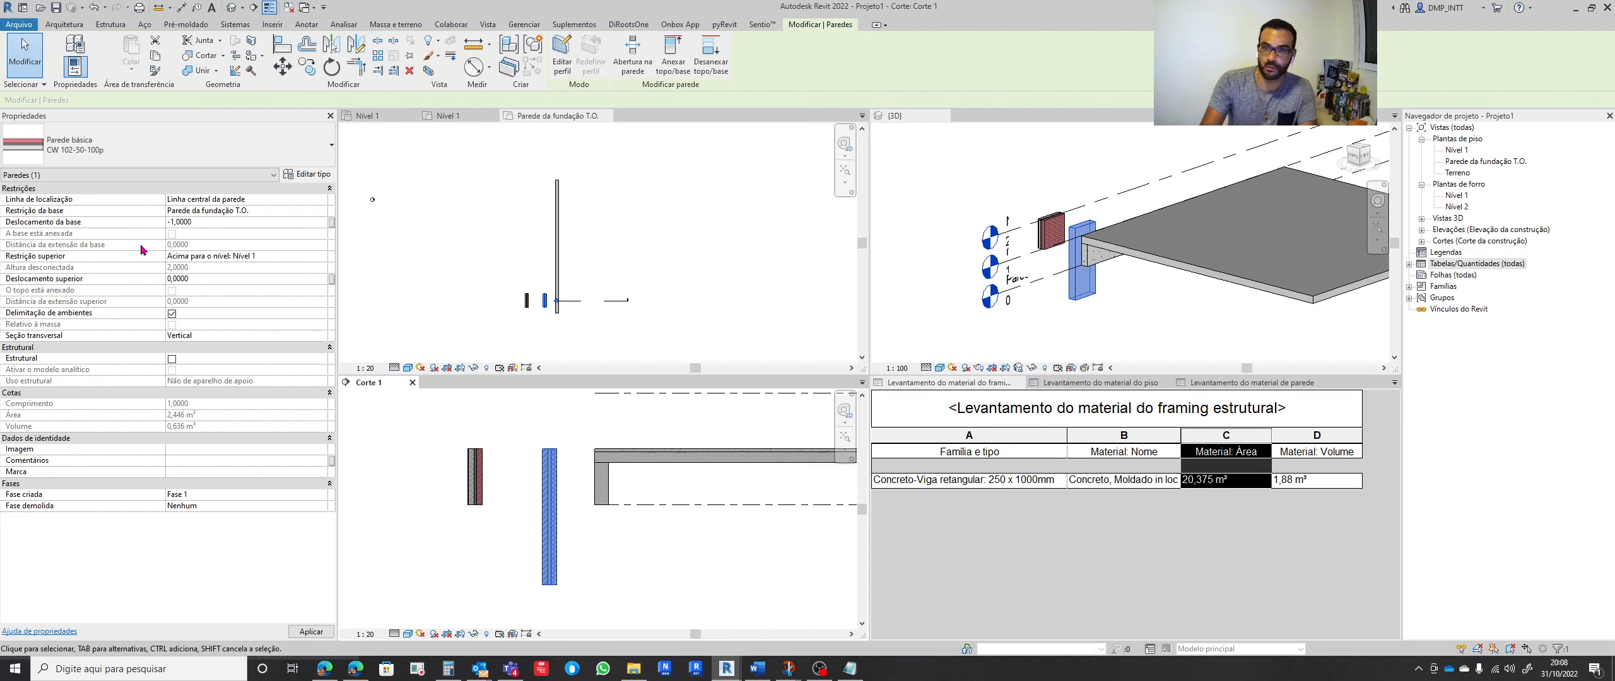
Apply a base offset of -1,0000 to the selected CW 102-50-100p wall
key("Return")
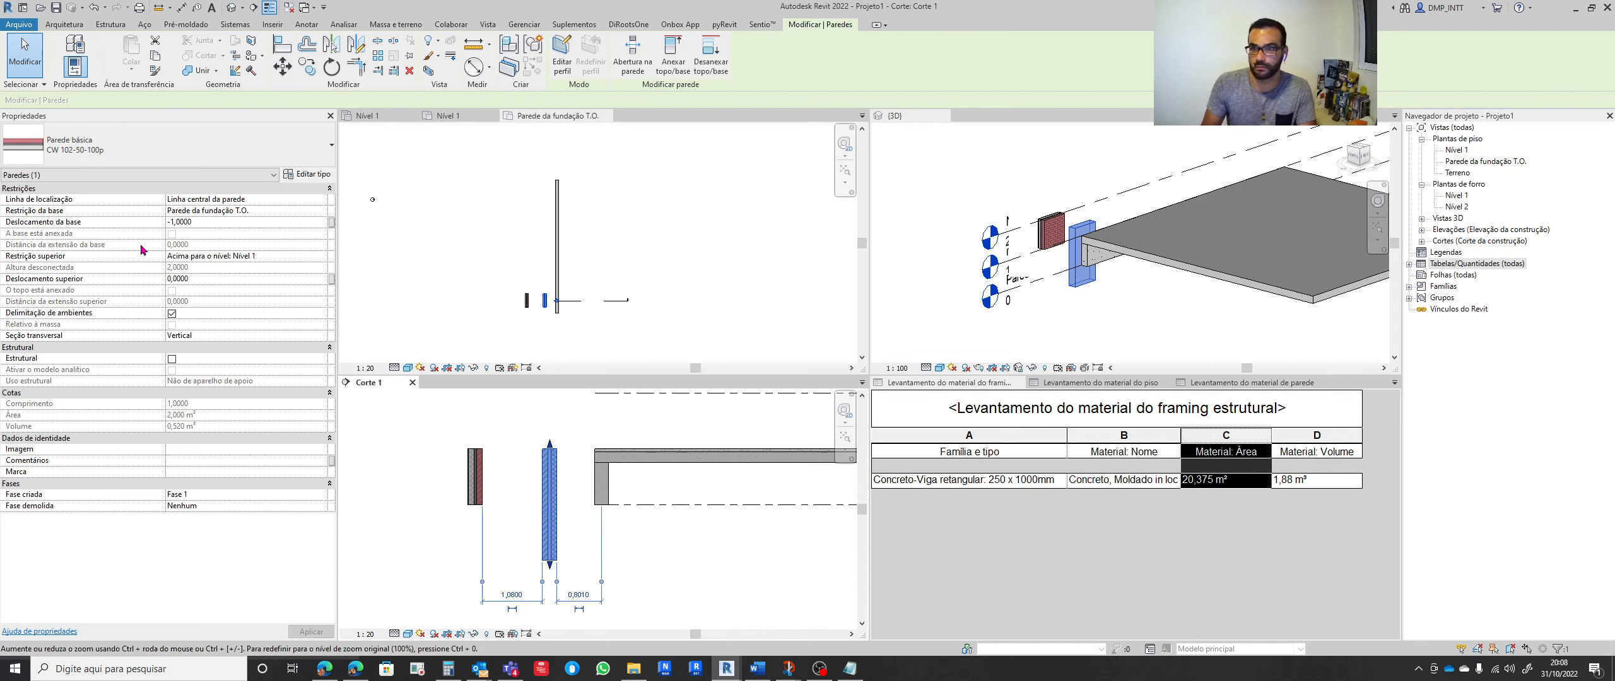
left_click(664, 552)
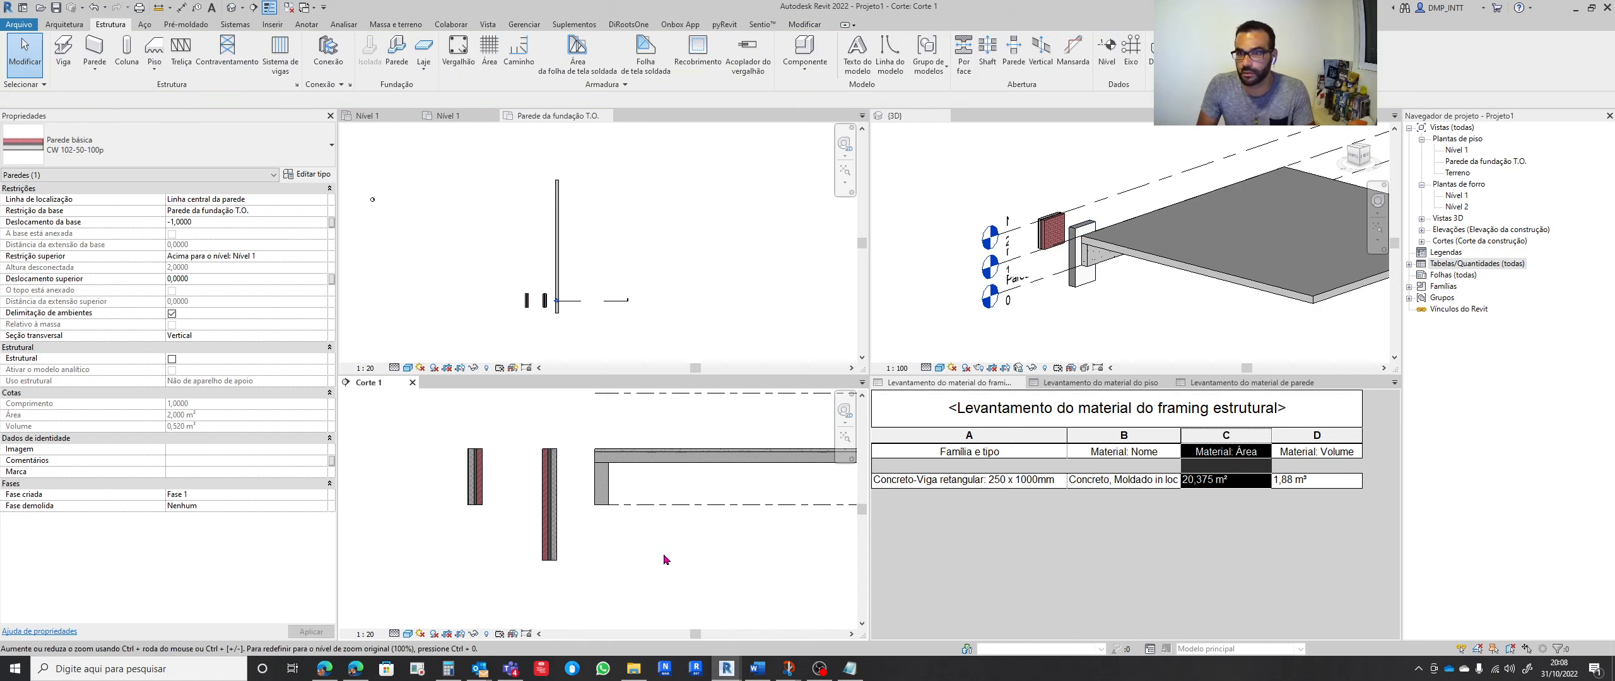
Inspect the lowered wall in the foundation plan and section, and bring up the wall material takeoff schedule
left_click(553, 516)
scroll(544, 298, "up", 10)
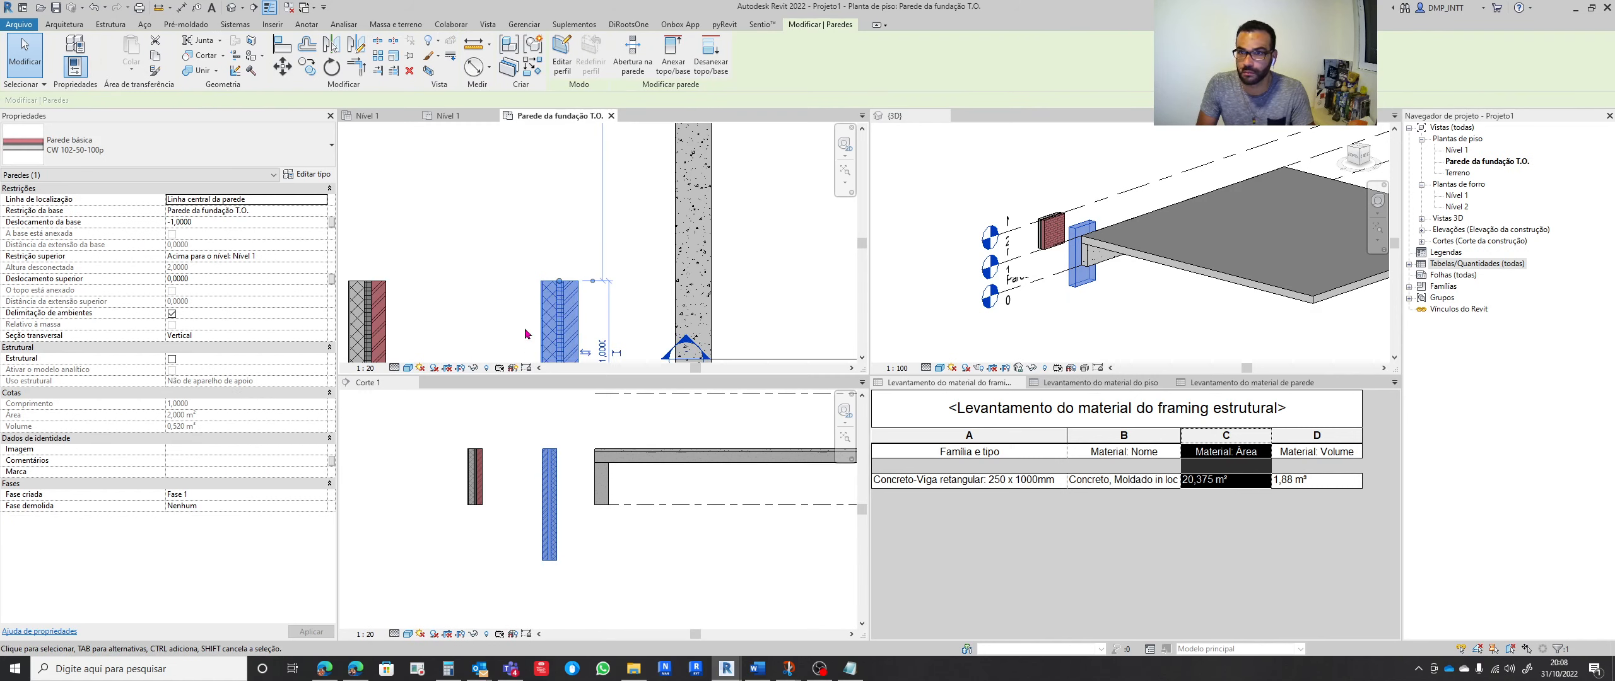
scroll(515, 216, "down", 4)
left_click(516, 217)
middle_click_drag(549, 320, 552, 264)
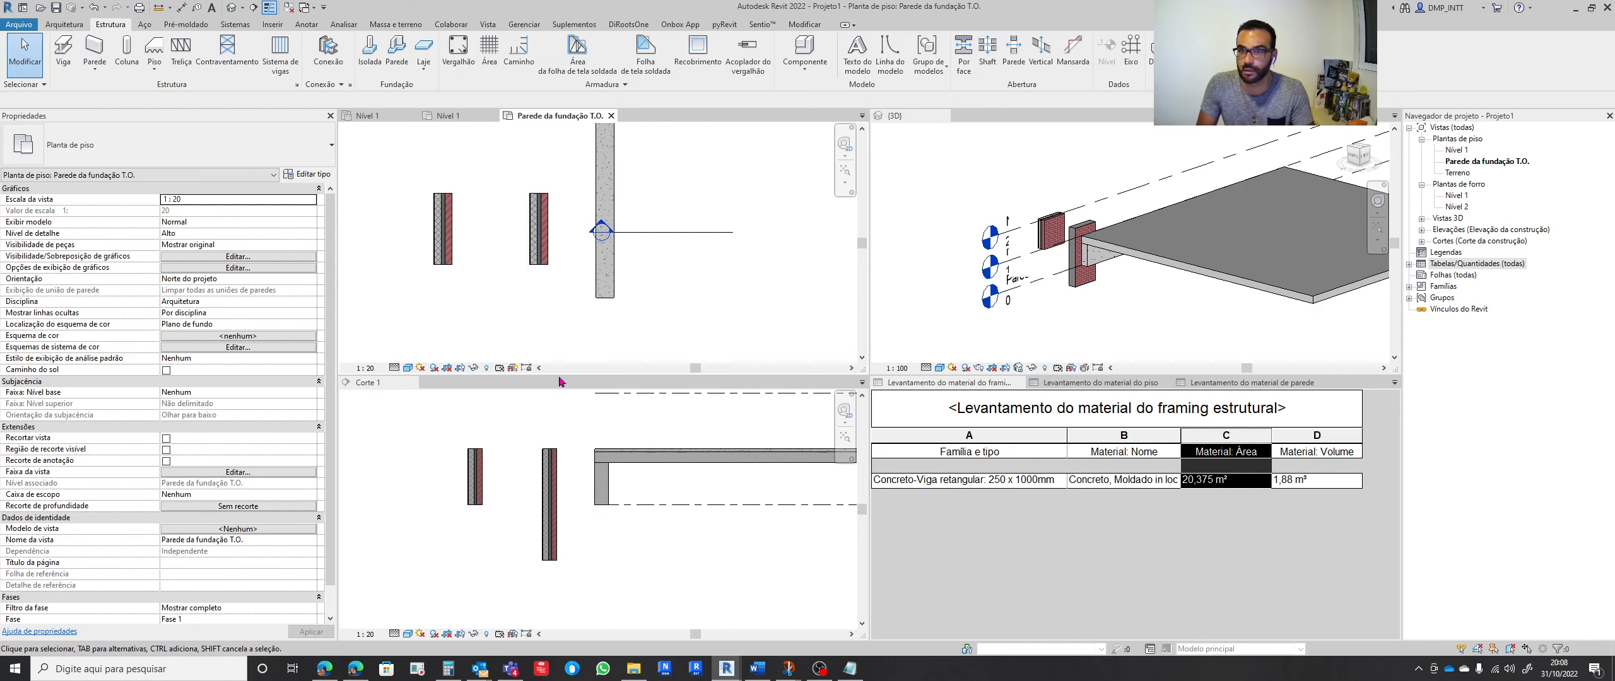
left_click(586, 471)
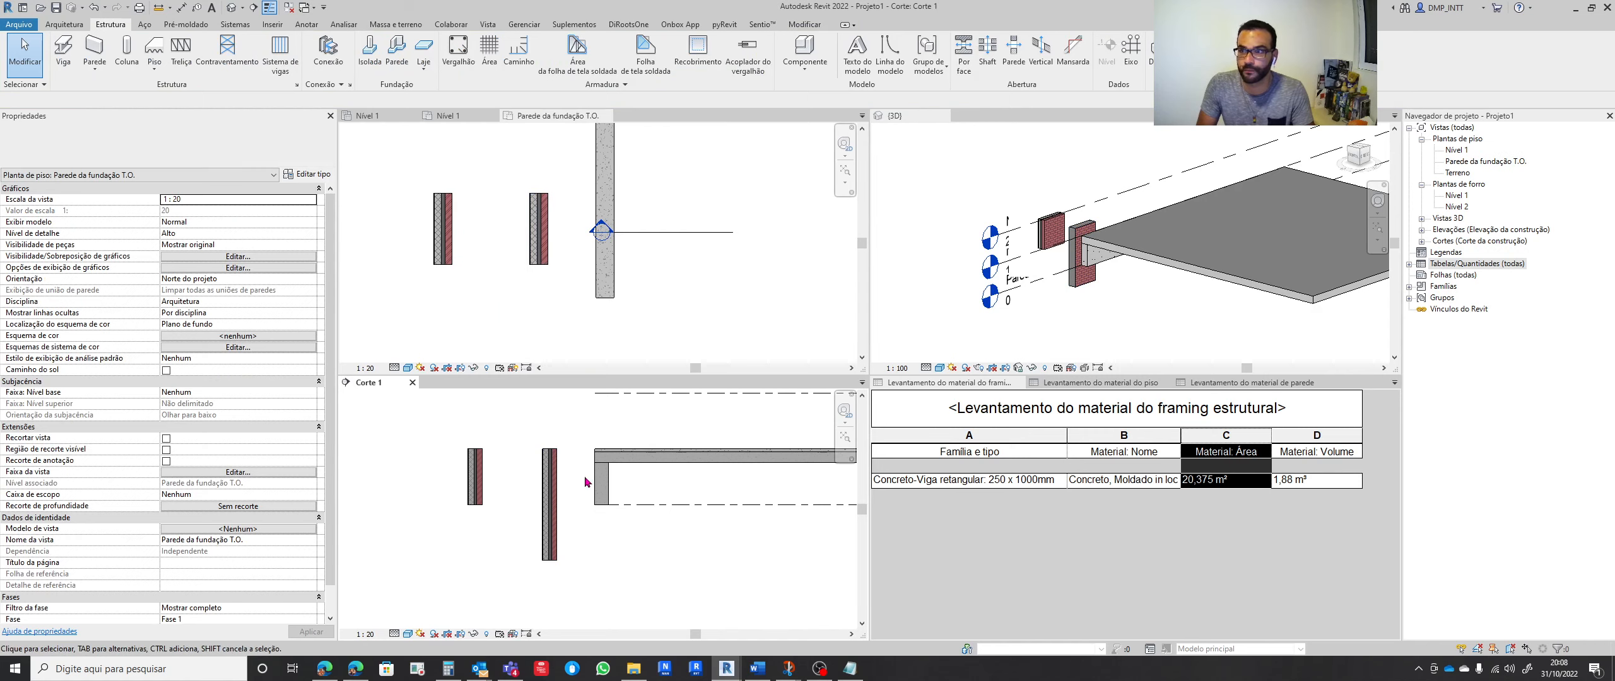
left_click(1090, 386)
left_click(1216, 384)
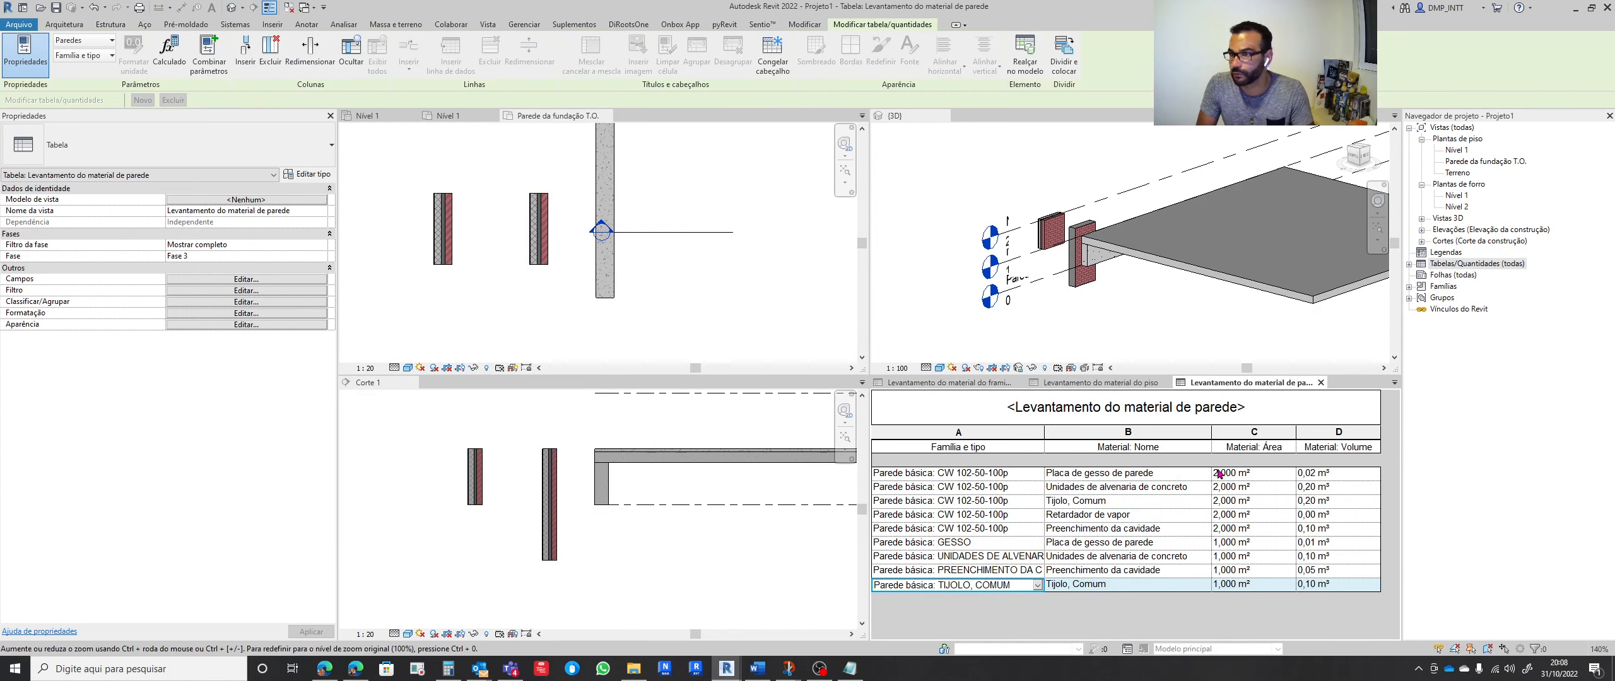
Move the lowered wall sideways in section Corte 1 so that it overlaps the concrete beam
left_click(623, 573)
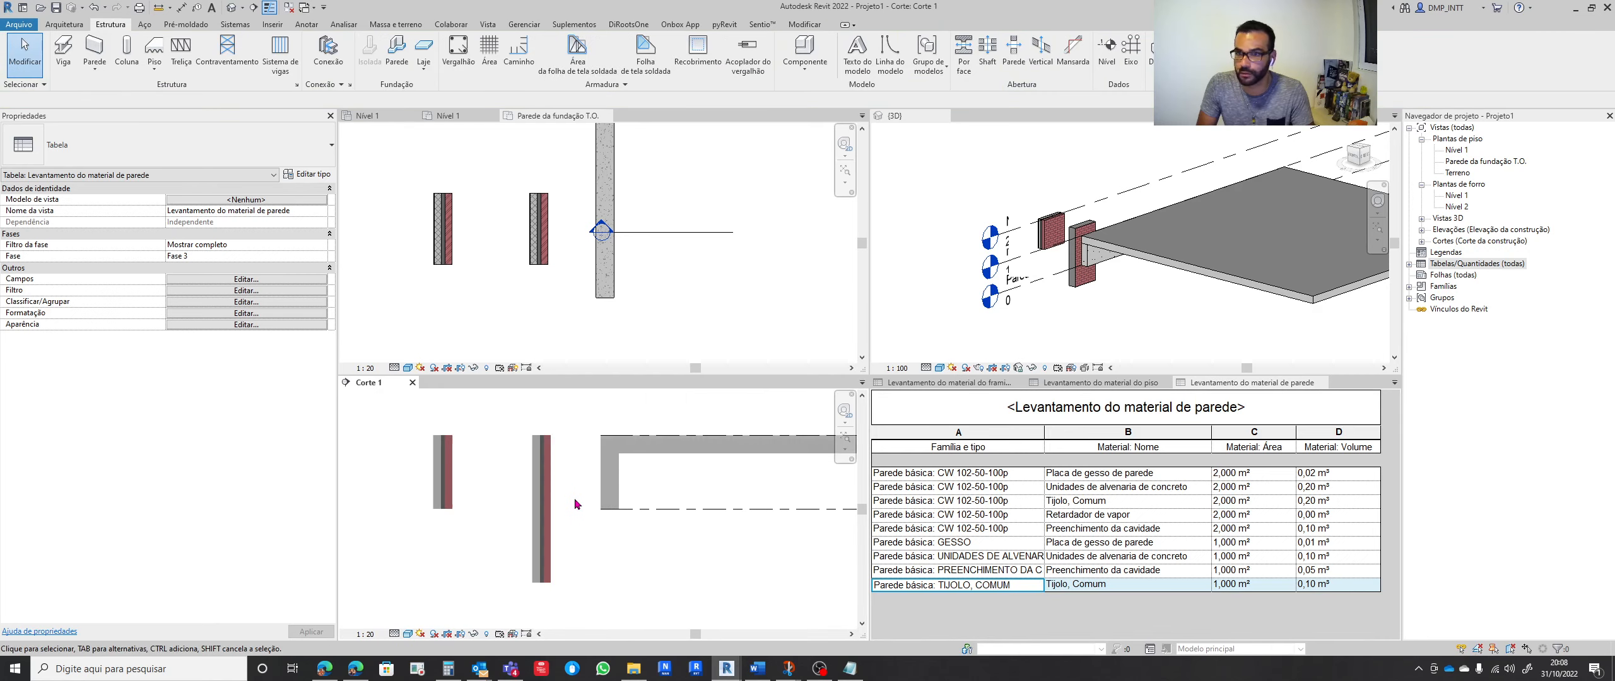
scroll(574, 492, "up", 3)
left_click(523, 485)
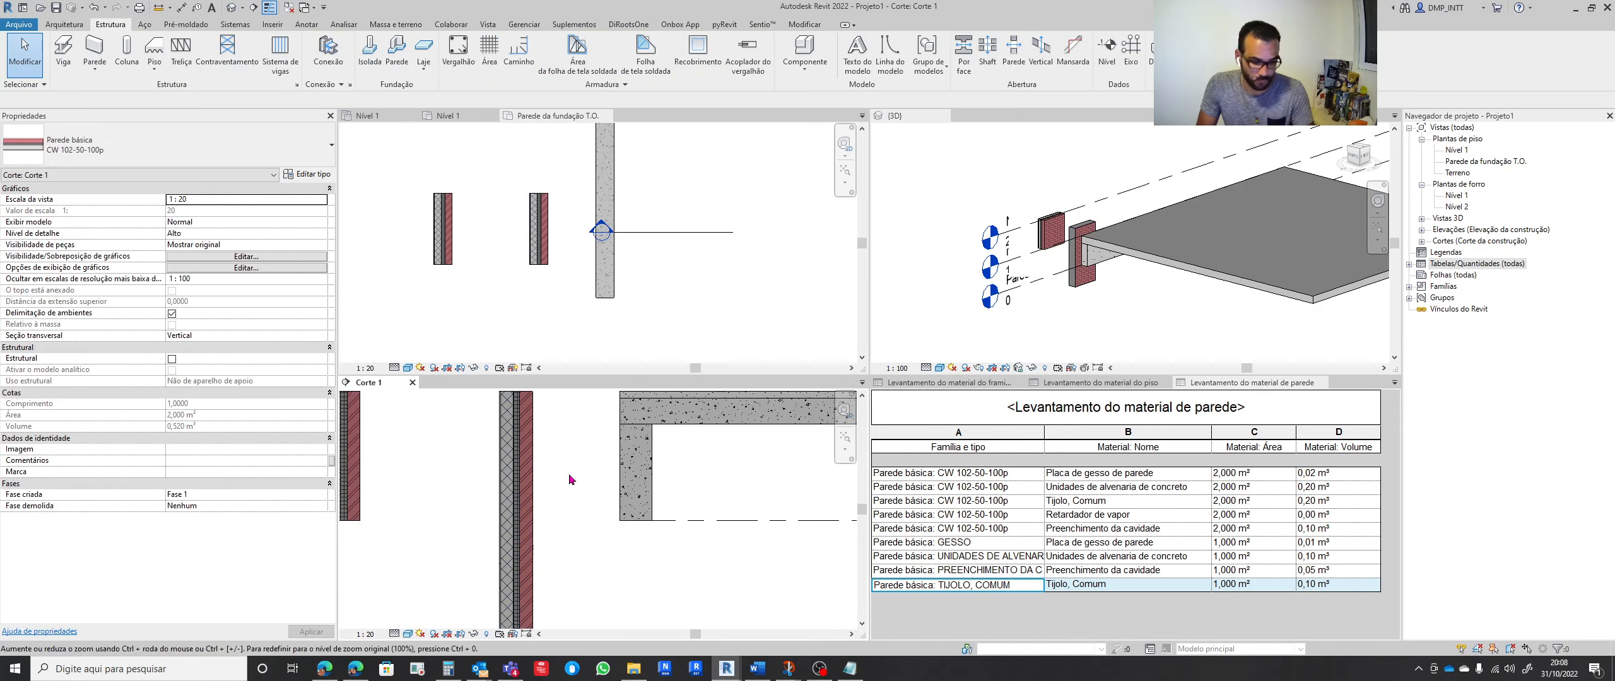
left_click_drag(523, 479, 597, 479)
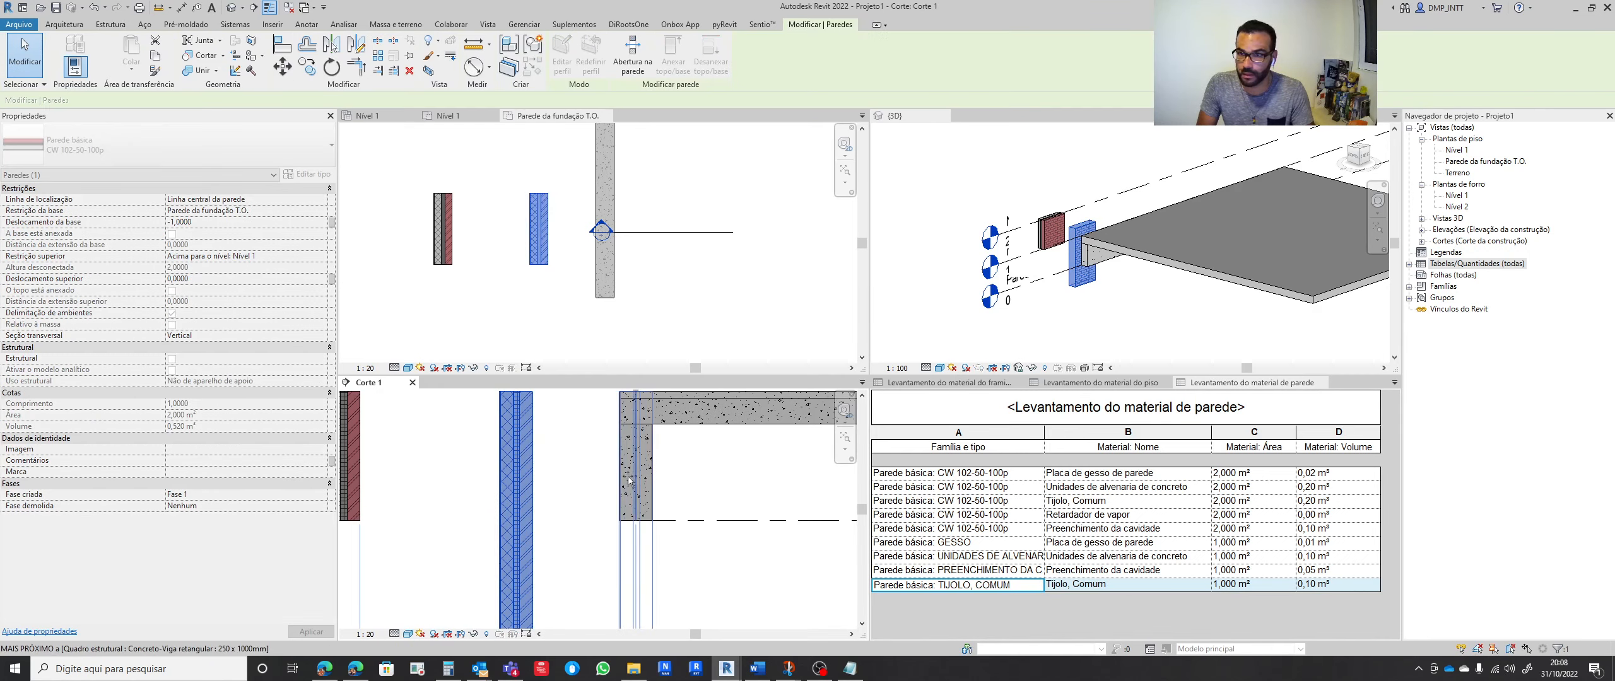
scroll(636, 535, "up", 3)
scroll(596, 520, "up", 2)
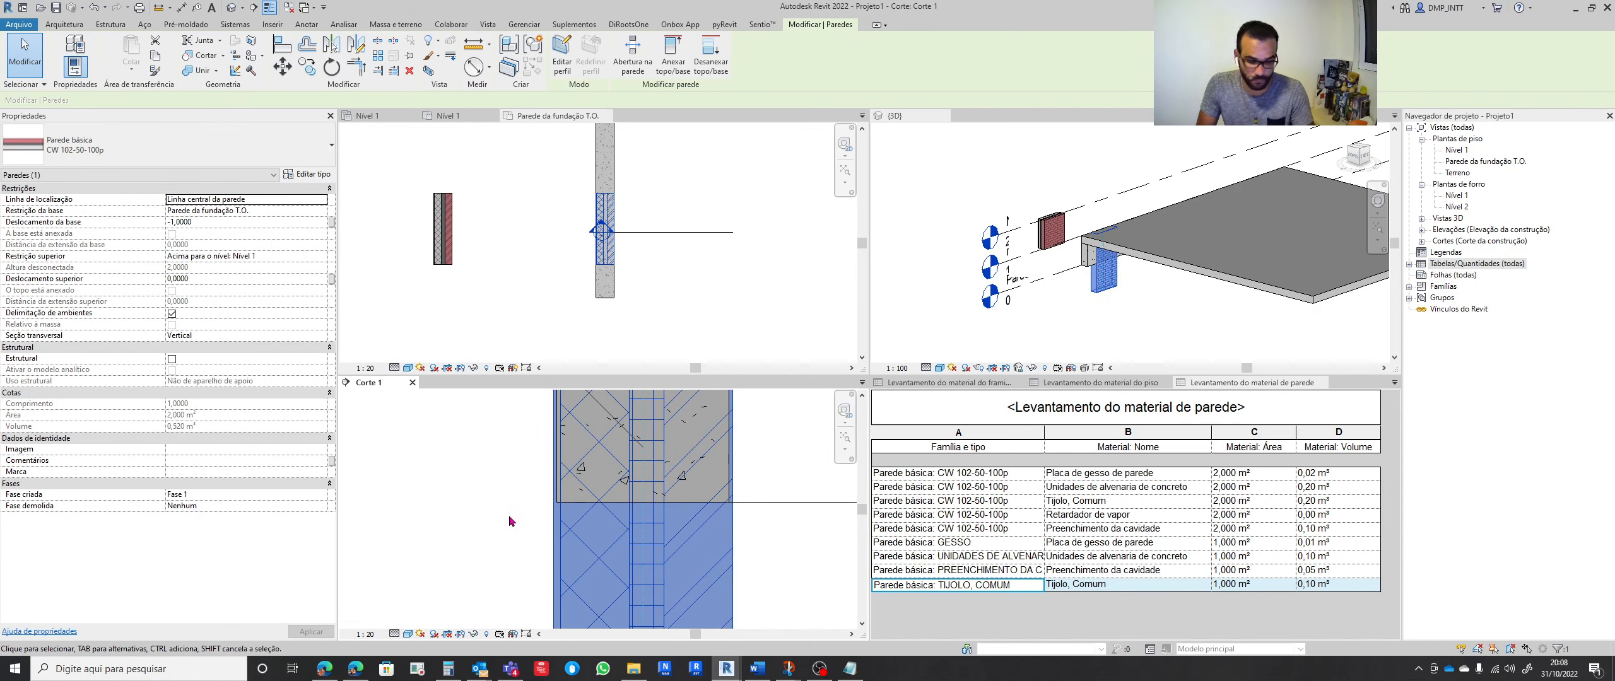
Align the wall's outer face with the outer face of the concrete beam in the section
key("a")
key("l")
scroll(563, 491, "up", 3)
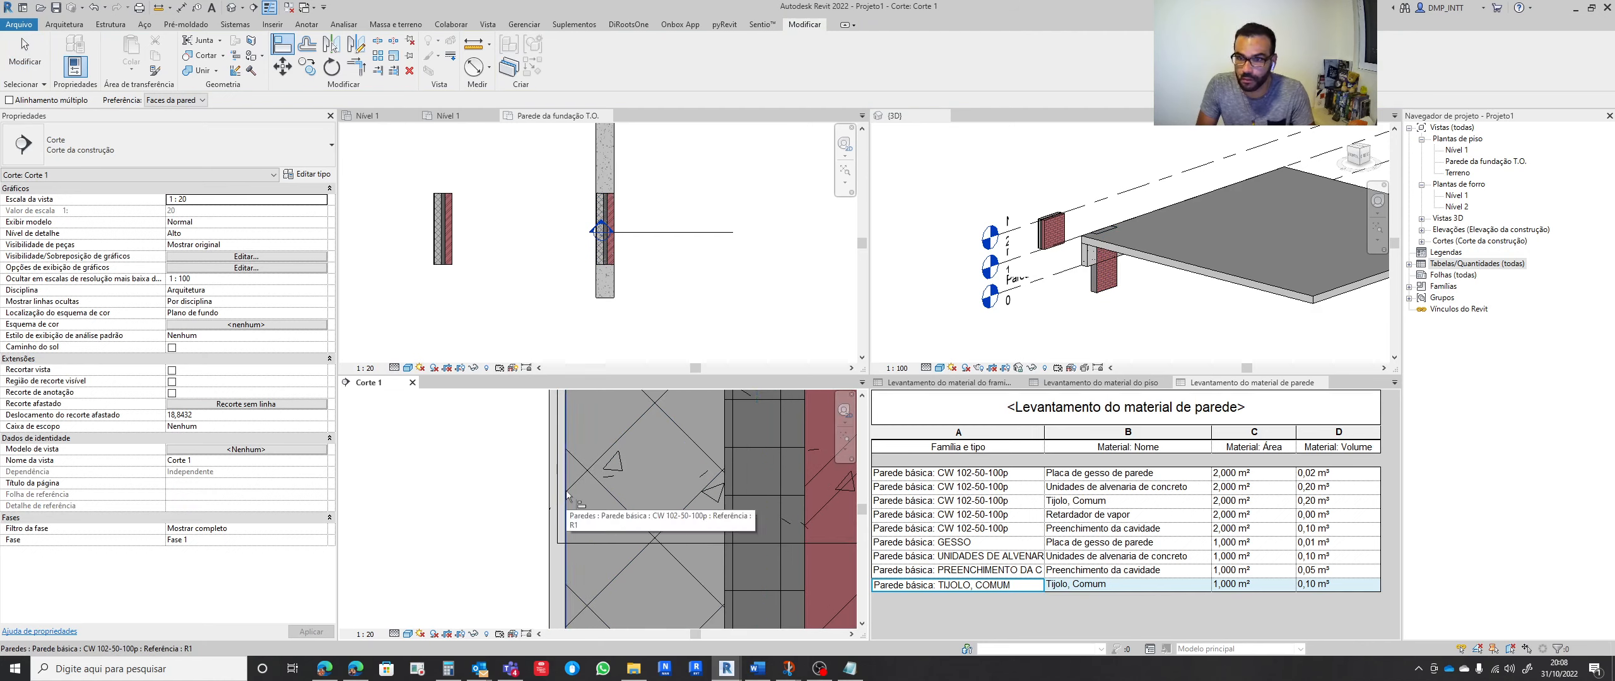
scroll(566, 495, "up", 3)
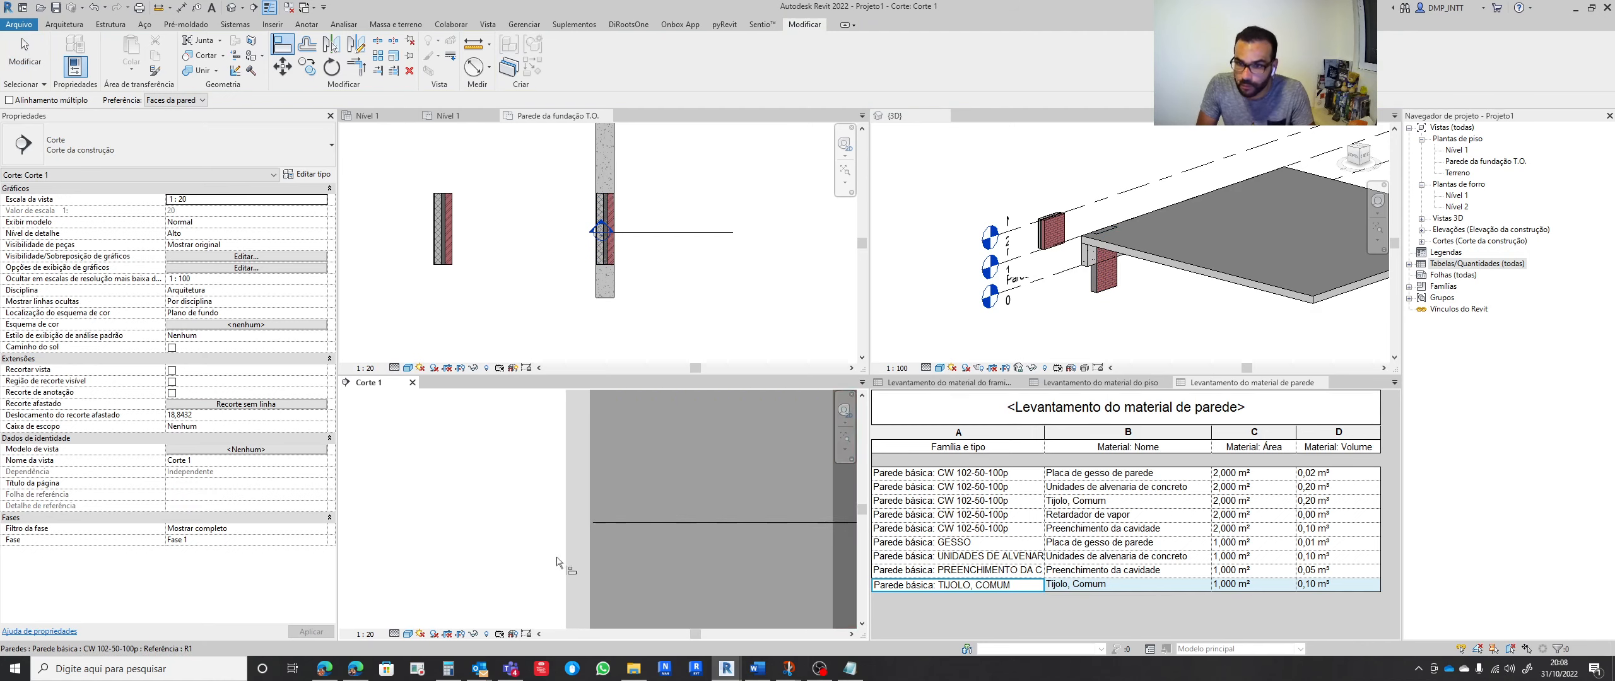
left_click(594, 498)
scroll(574, 542, "down", 6)
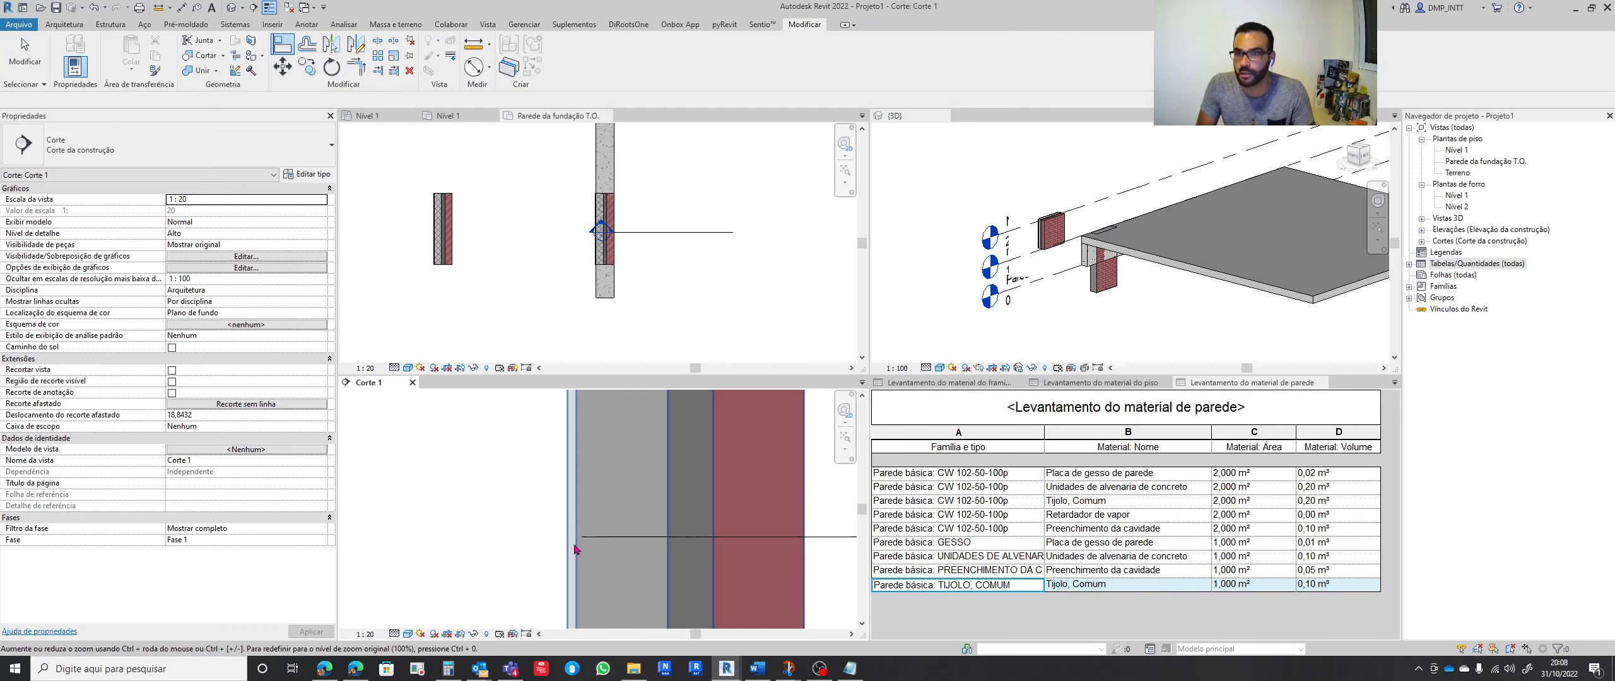
key("Escape")
key("Escape")
Join the geometry of the wall and the overlapping concrete beam in the section
scroll(575, 532, "down", 3)
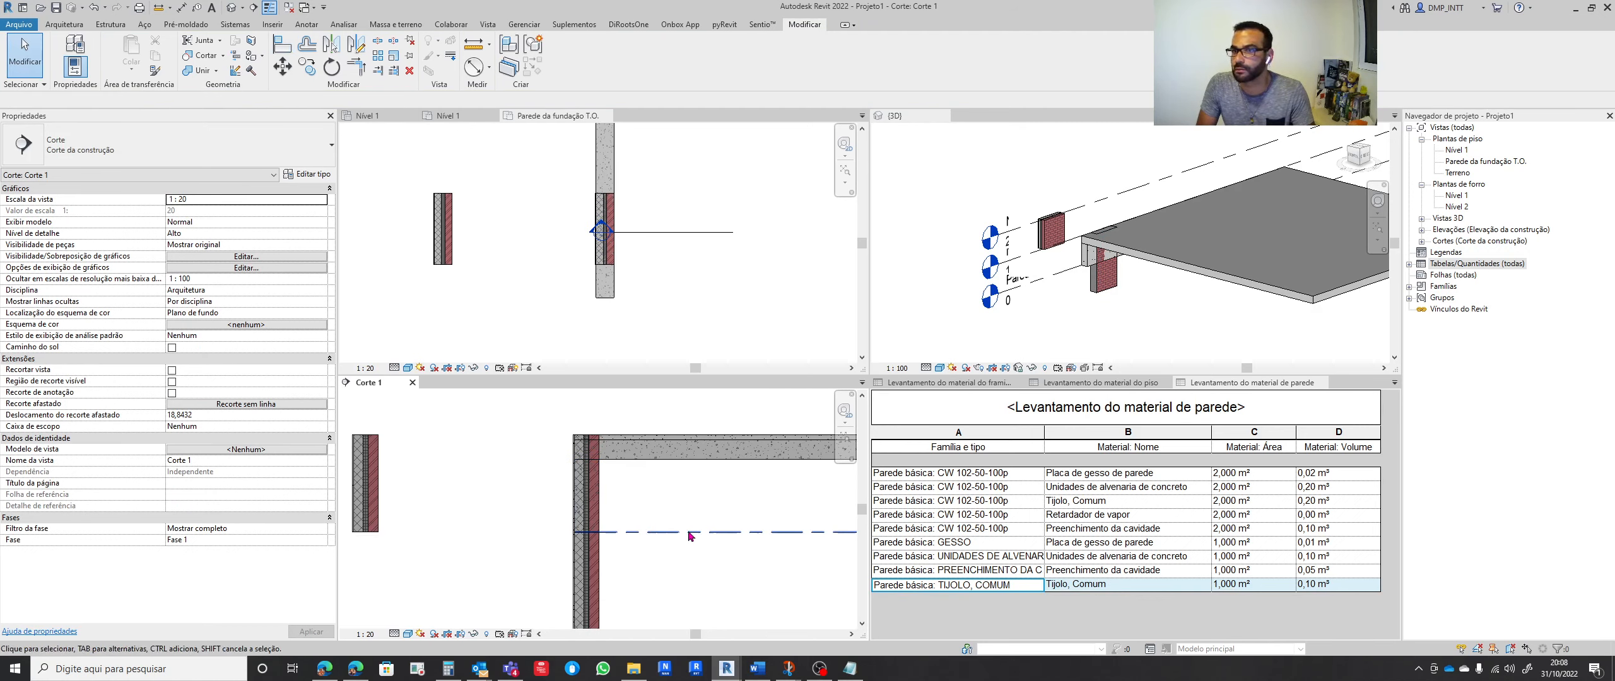
middle_click_drag(687, 531, 642, 506)
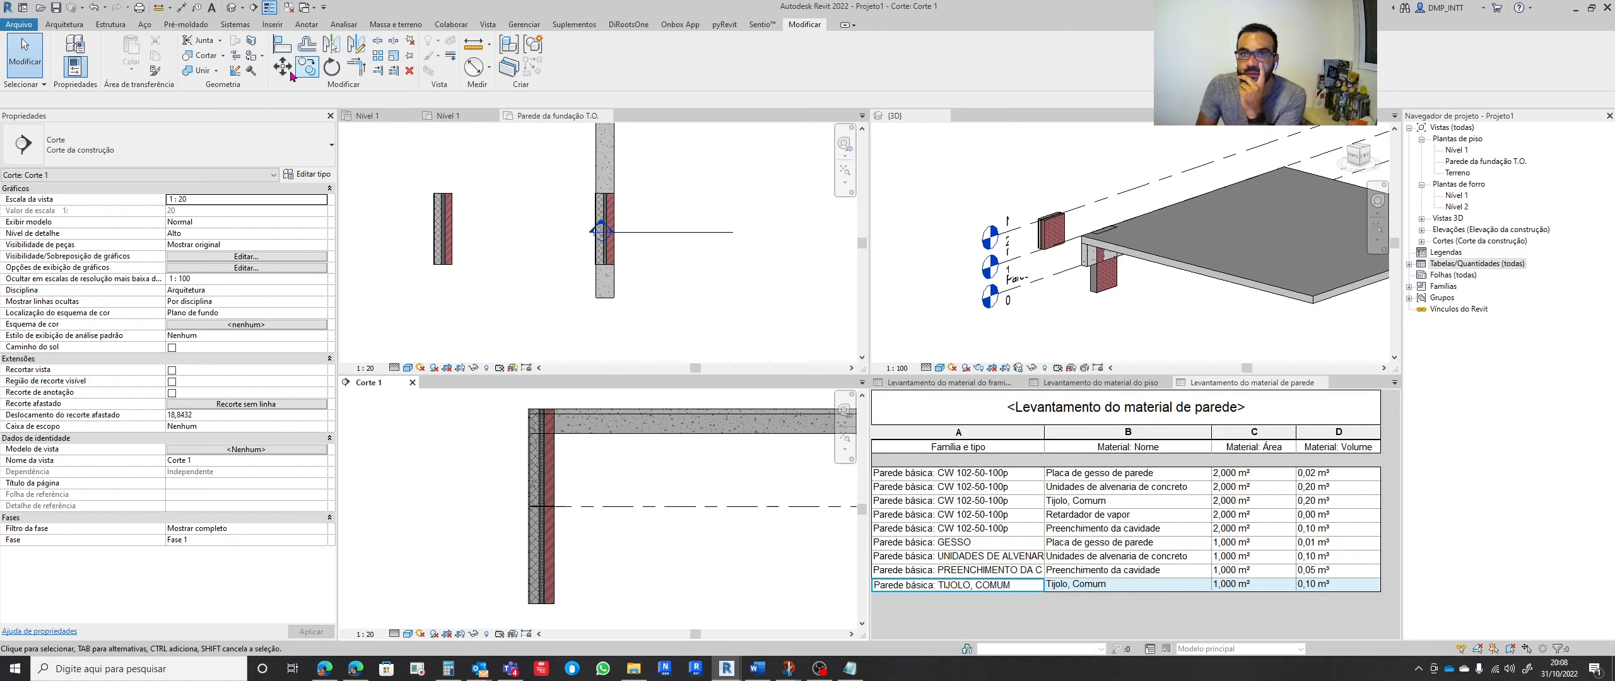
left_click(200, 70)
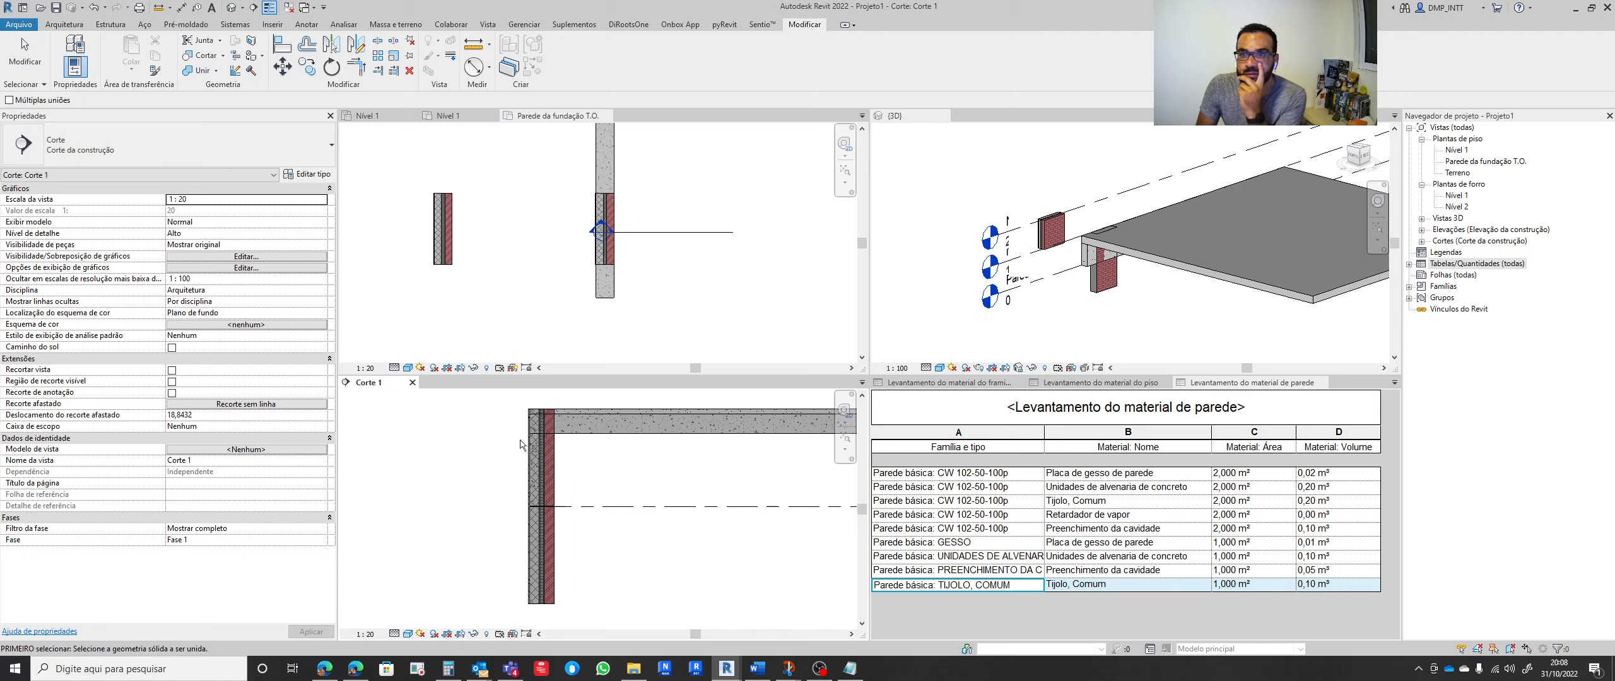
left_click(555, 479)
left_click(553, 550)
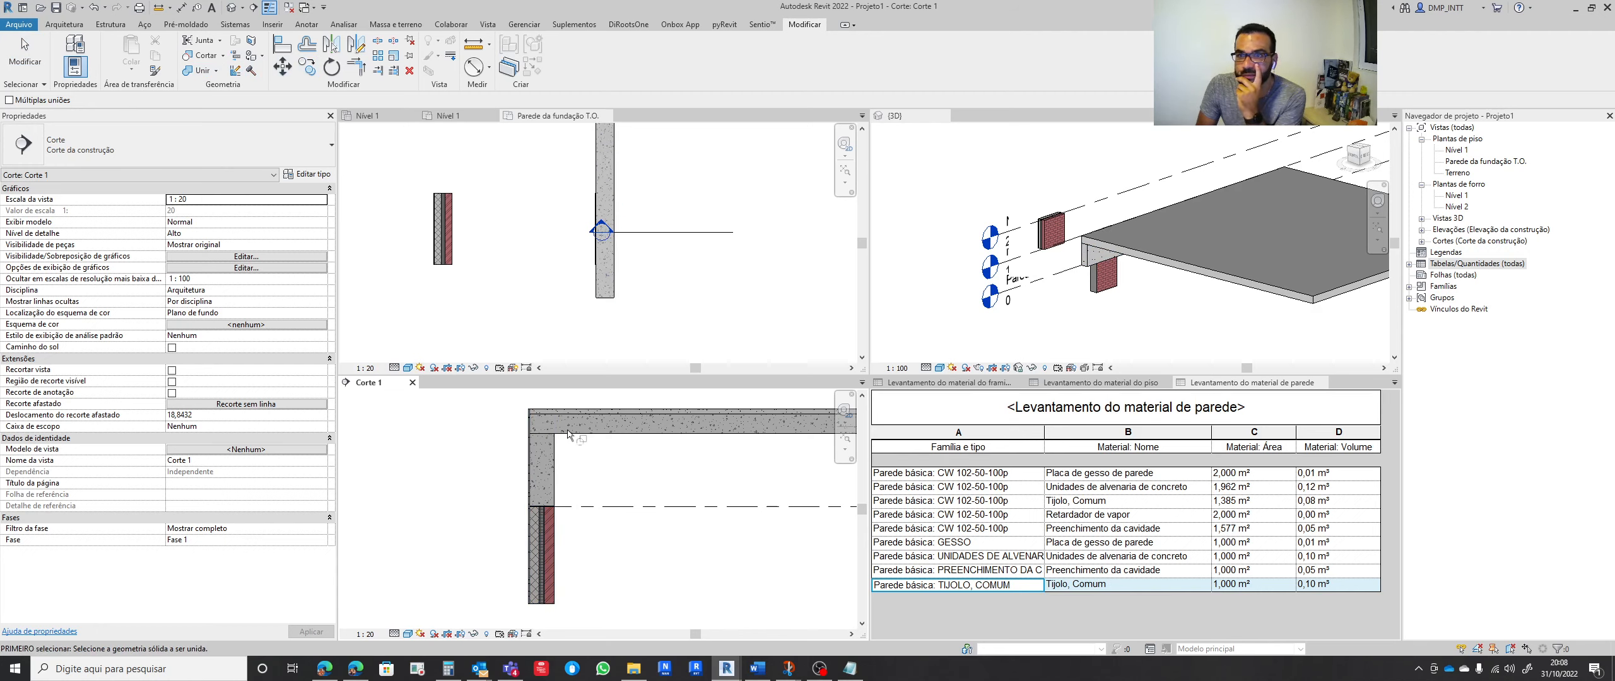
key("Escape")
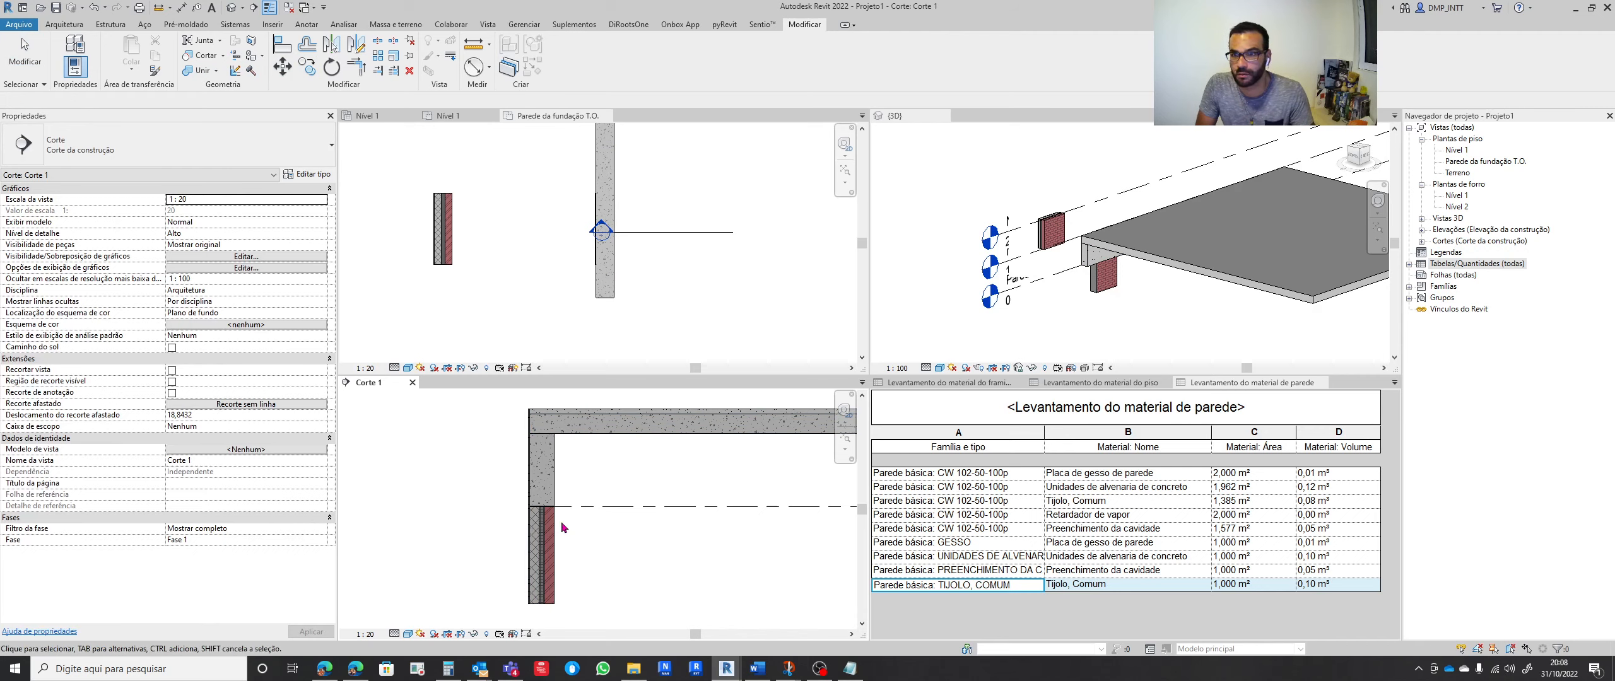
Examine the junction of the joined wall, beam and floor in section and compare the wall with its material takeoff areas
left_click(549, 529)
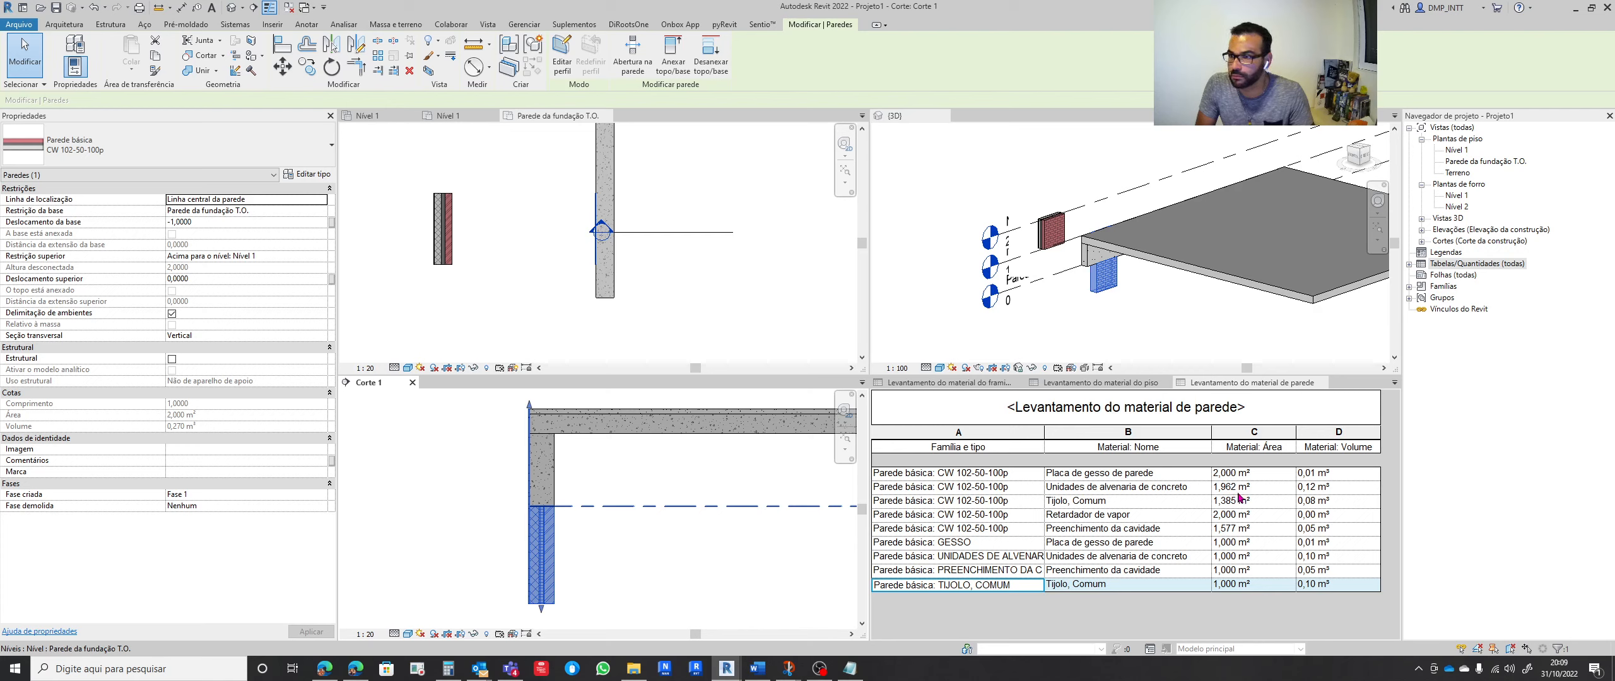
scroll(661, 493, "up", 5)
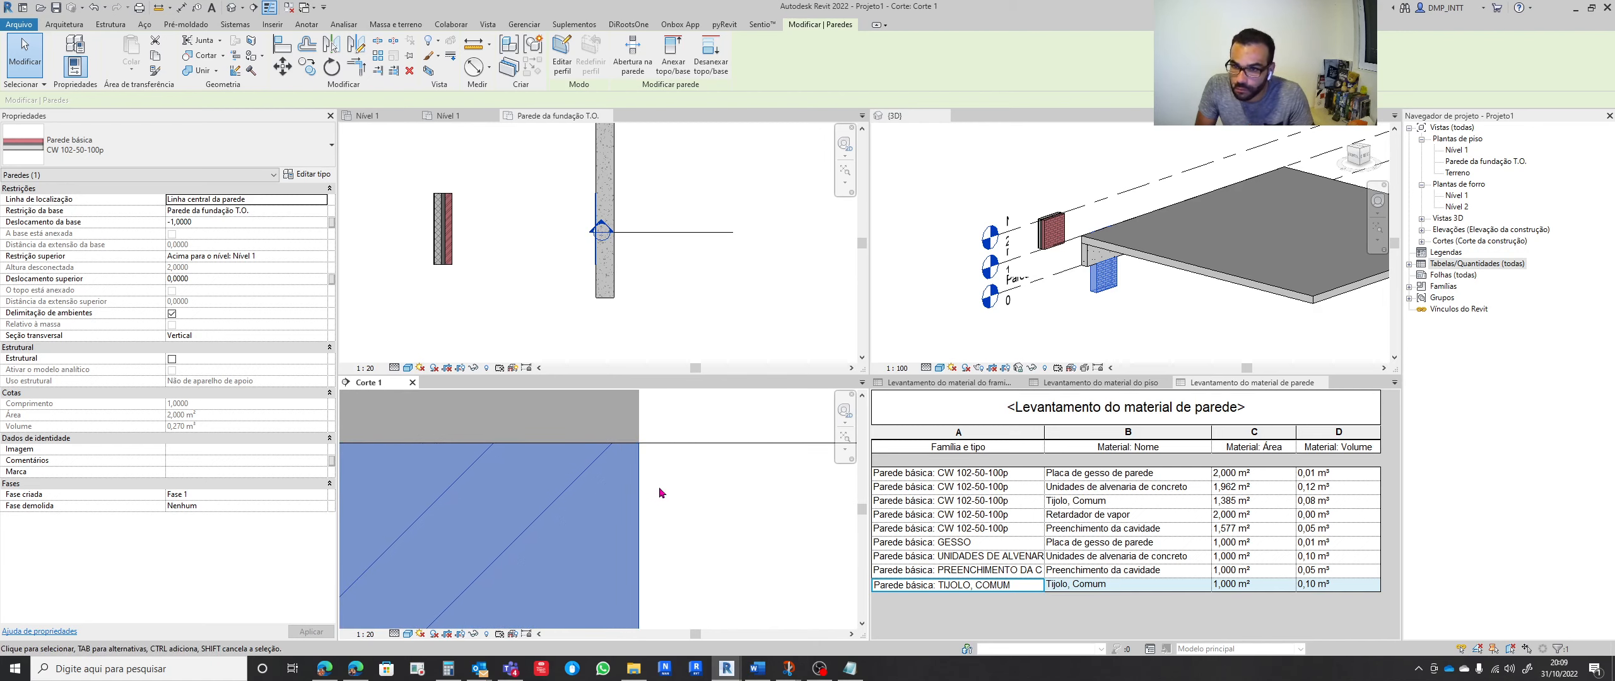
left_click(663, 493)
scroll(673, 486, "down", 5)
scroll(538, 470, "up", 3)
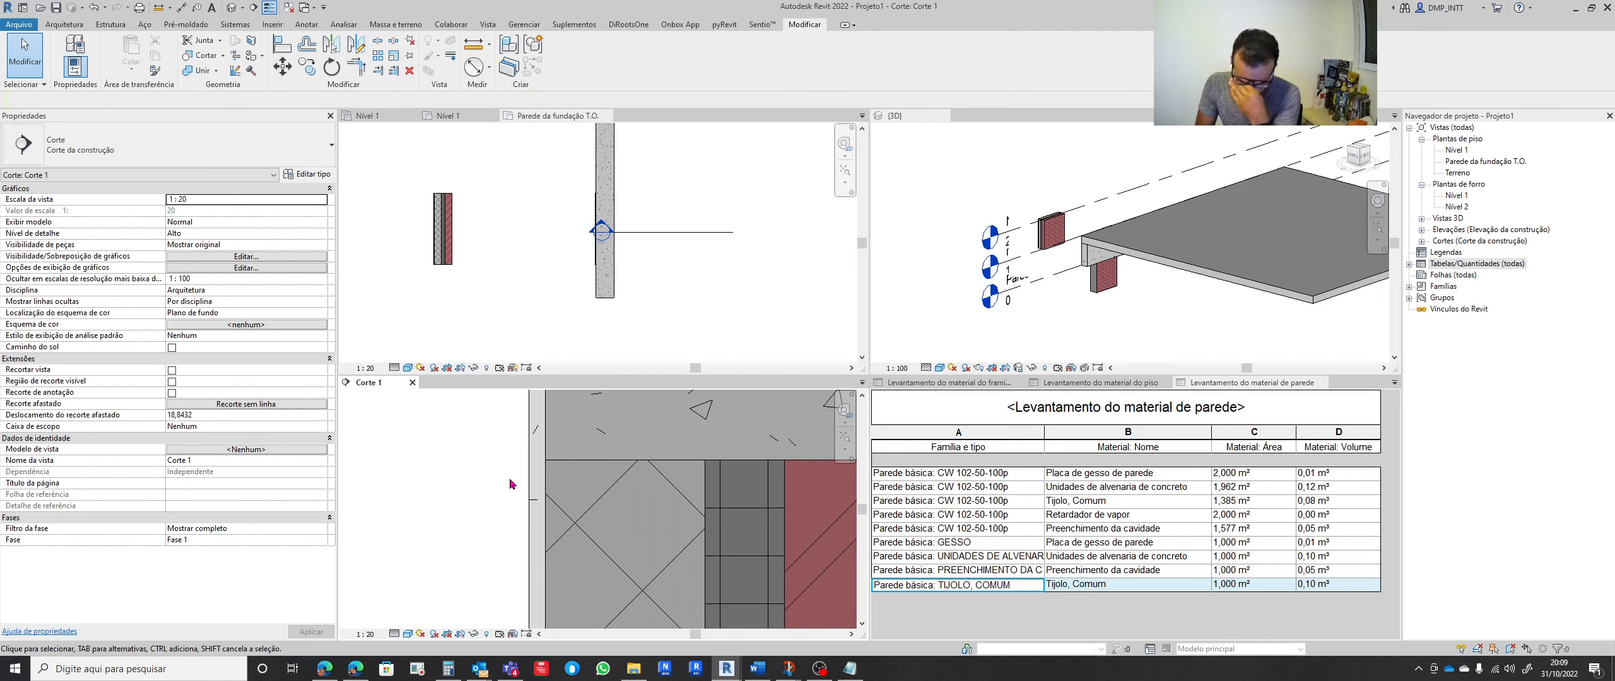
scroll(511, 483, "down", 5)
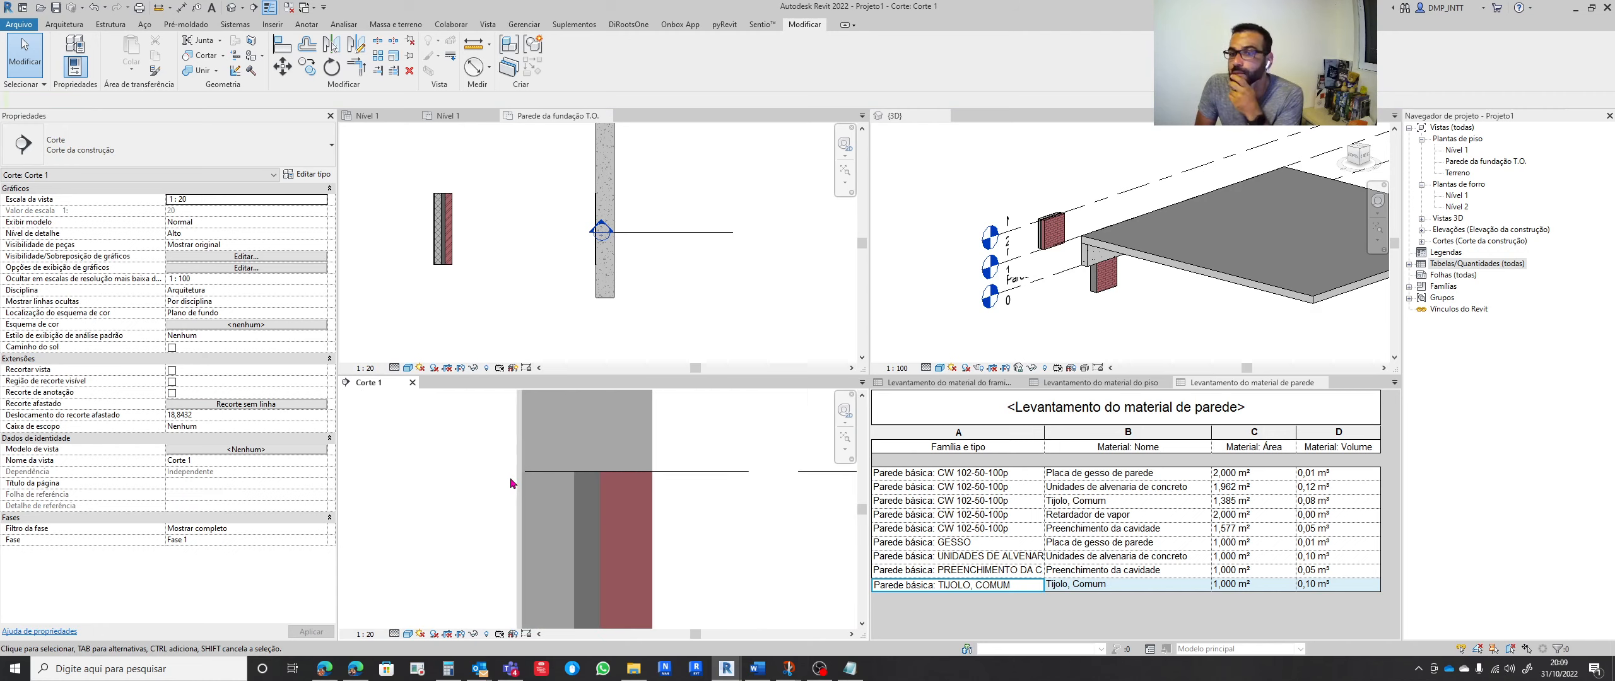
scroll(642, 517, "up", 5)
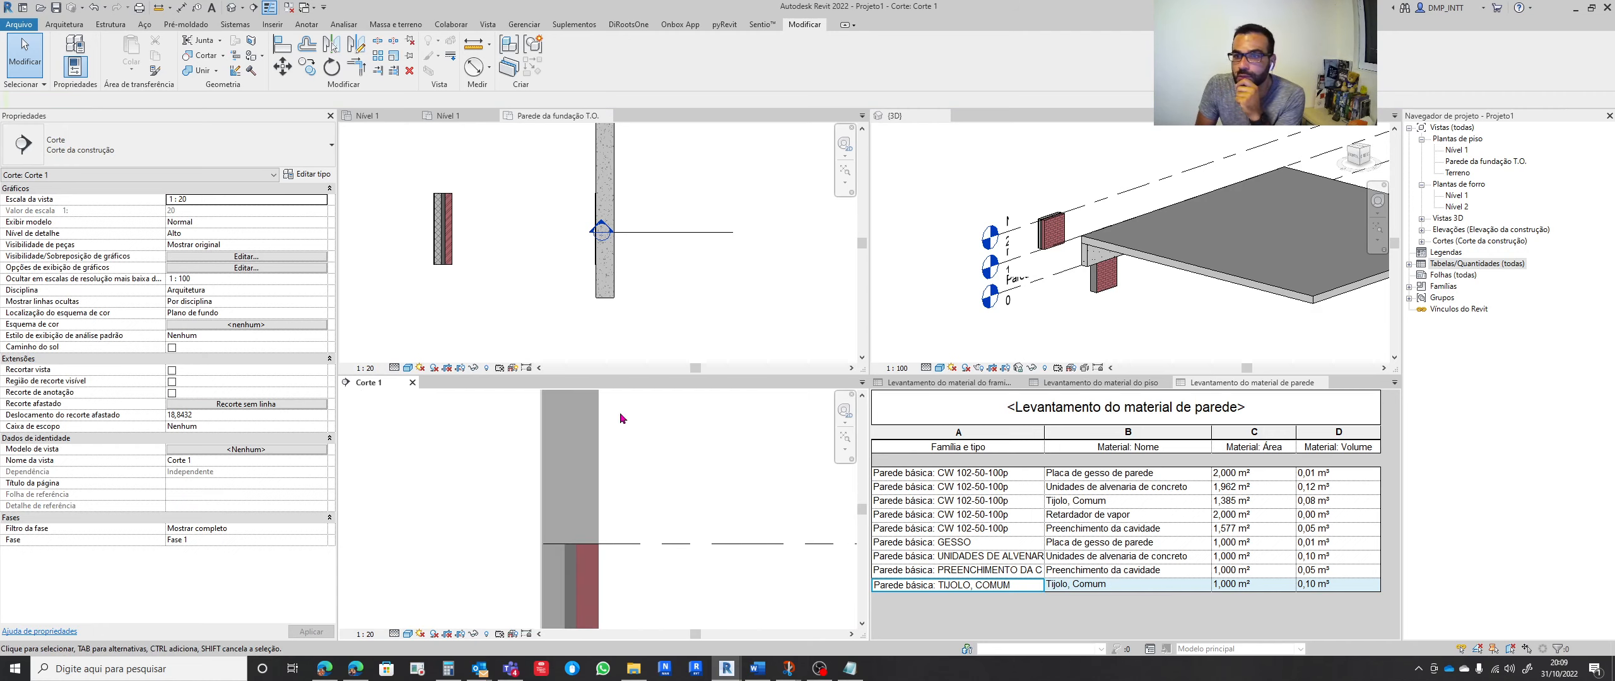
left_click(630, 492)
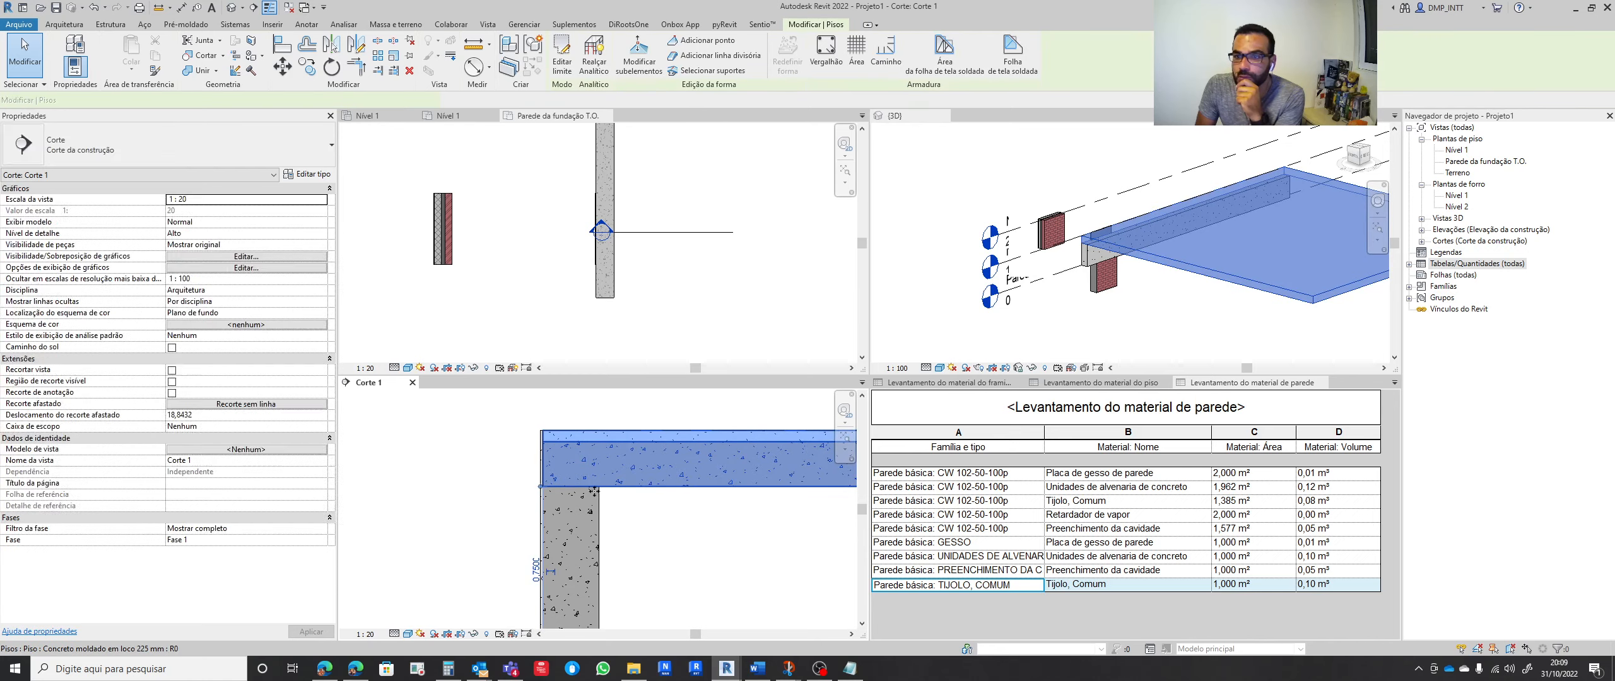
scroll(621, 491, "down", 4)
key("Escape")
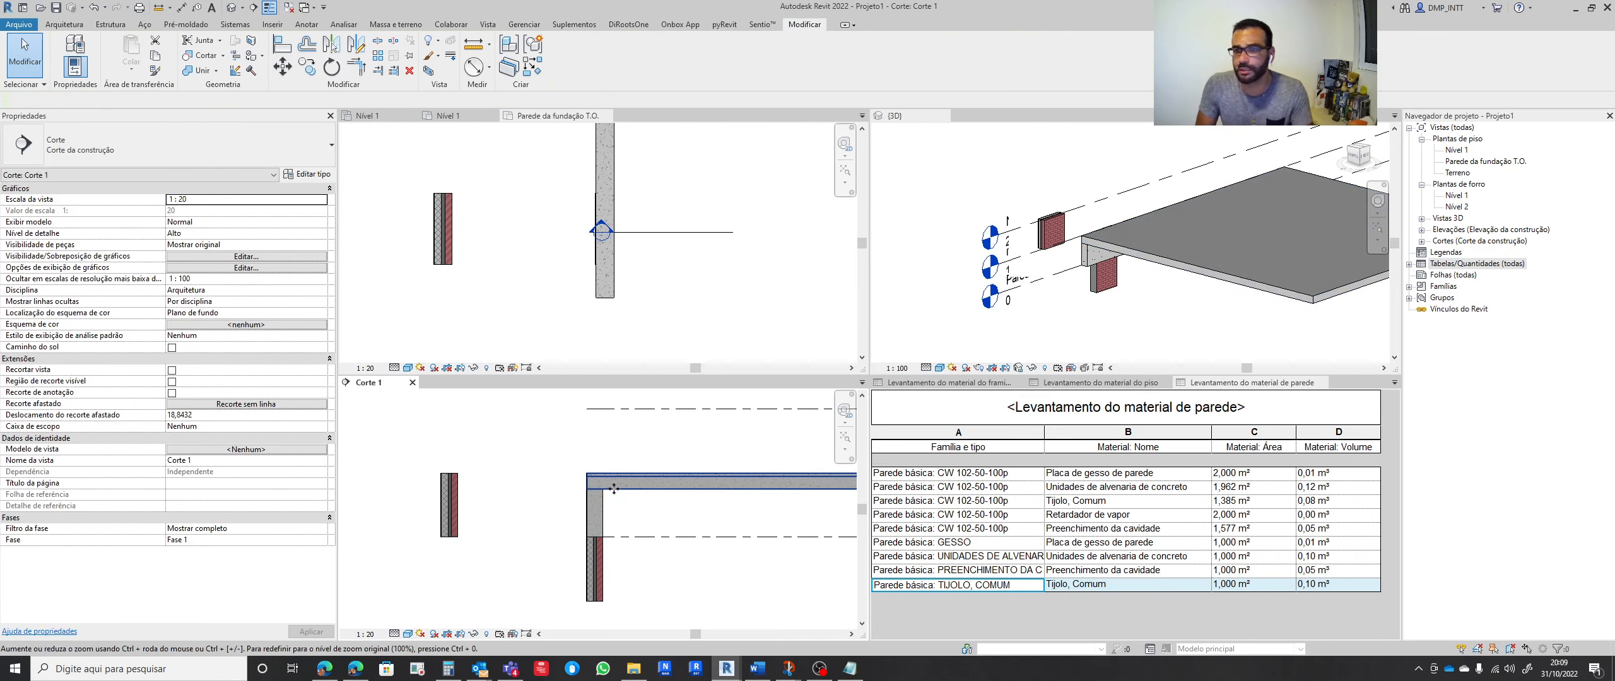
left_click(596, 564)
middle_click_drag(650, 575, 589, 560)
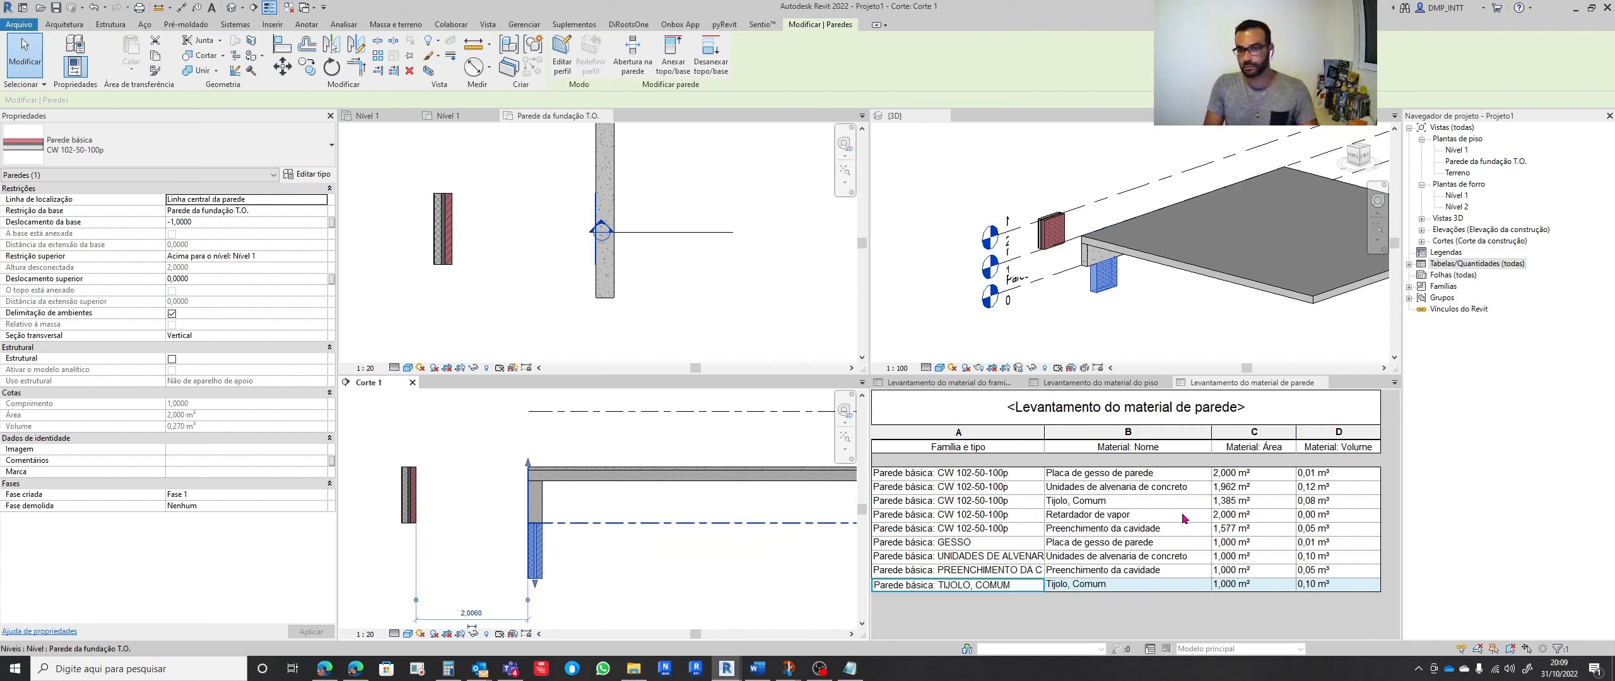
left_click(495, 523)
scroll(527, 542, "up", 2)
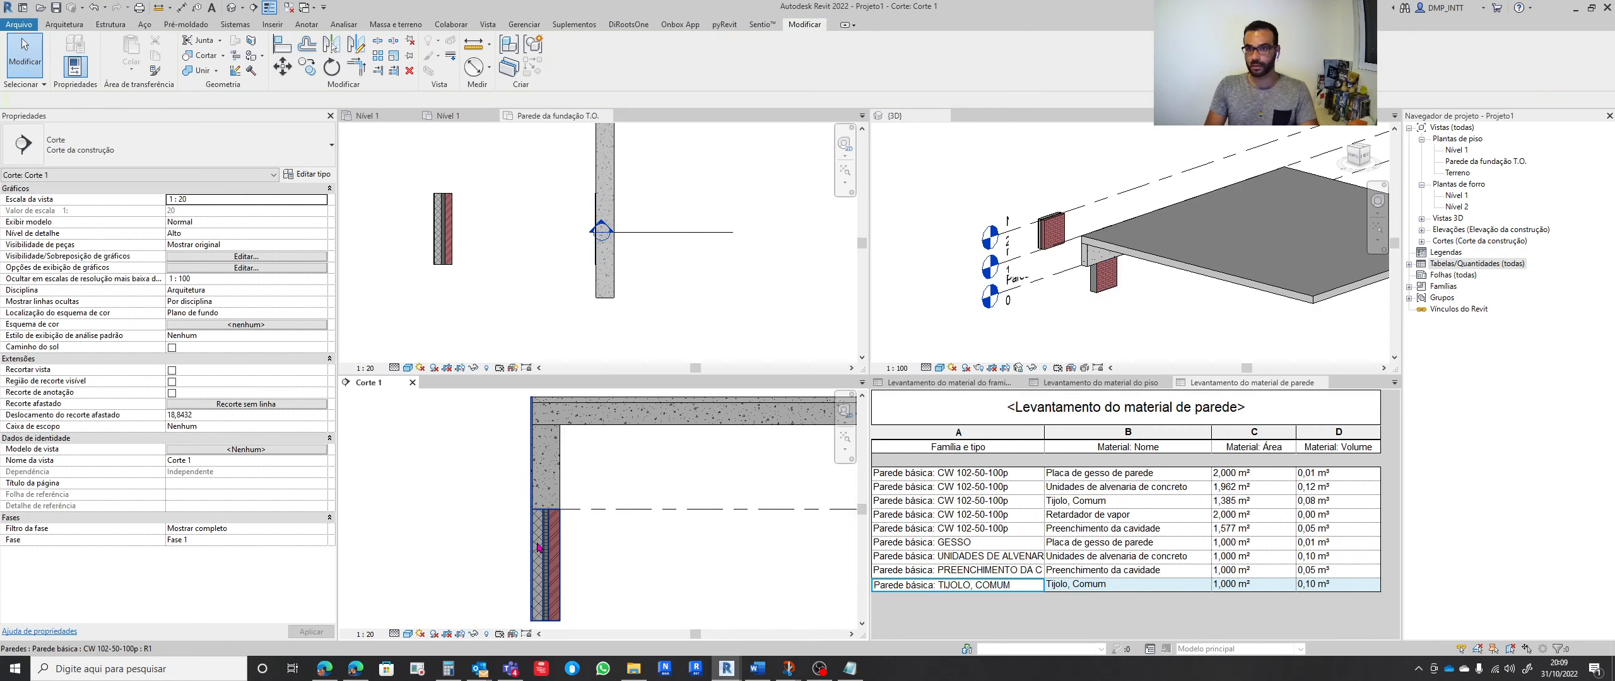
Flip the joined wall's orientation in the foundation plan and back again, twice, to compare the material areas in the takeoff
left_click(533, 549)
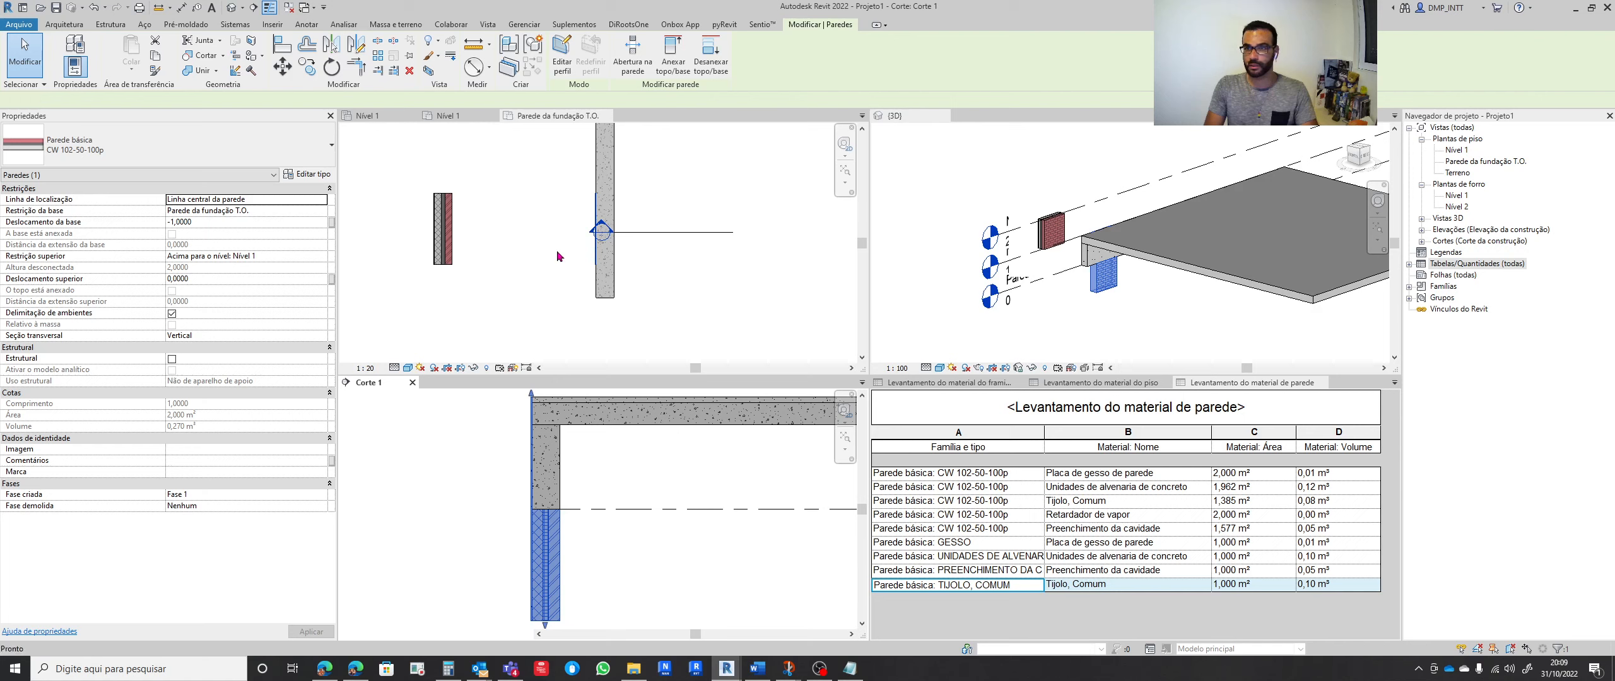
left_click(557, 251)
left_click(622, 228)
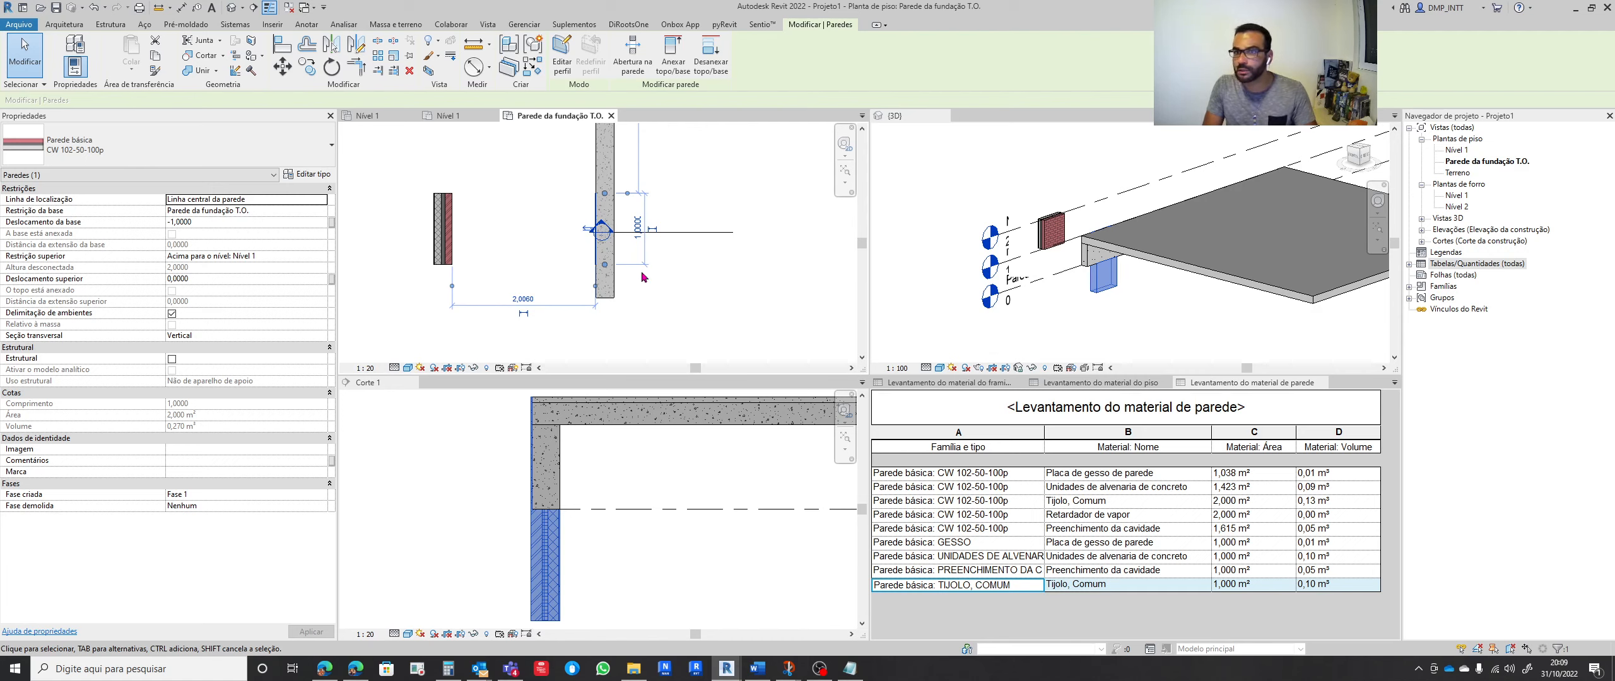
left_click(587, 231)
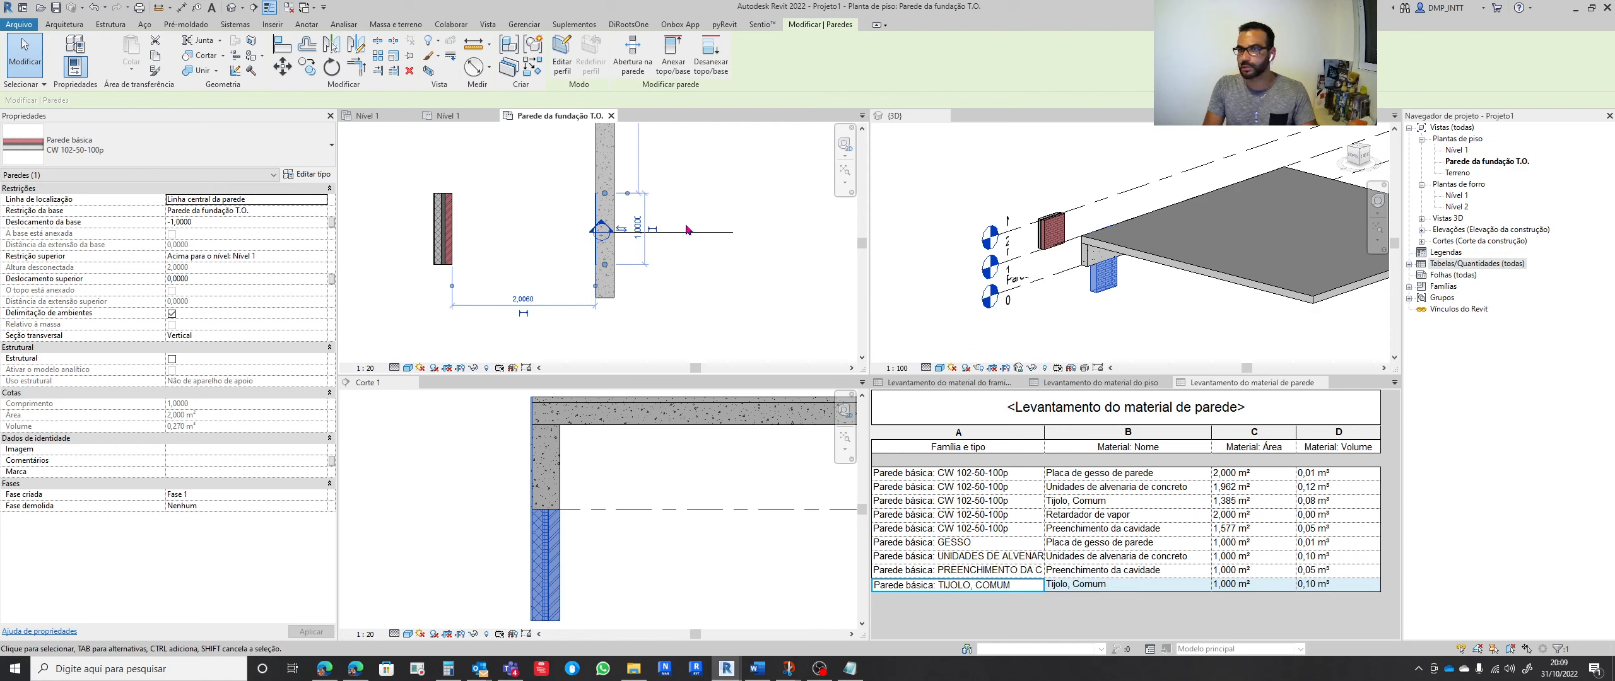
left_click(620, 230)
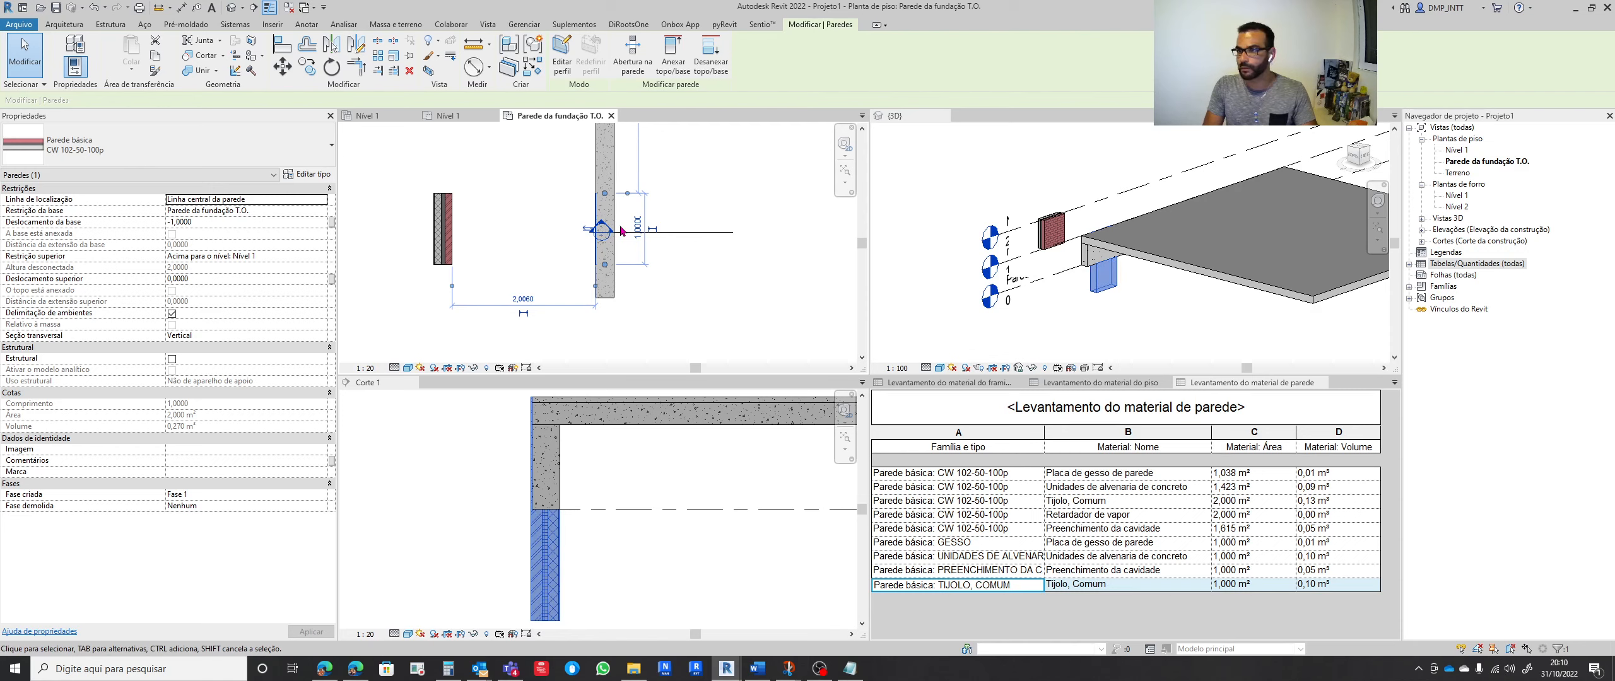
left_click(586, 230)
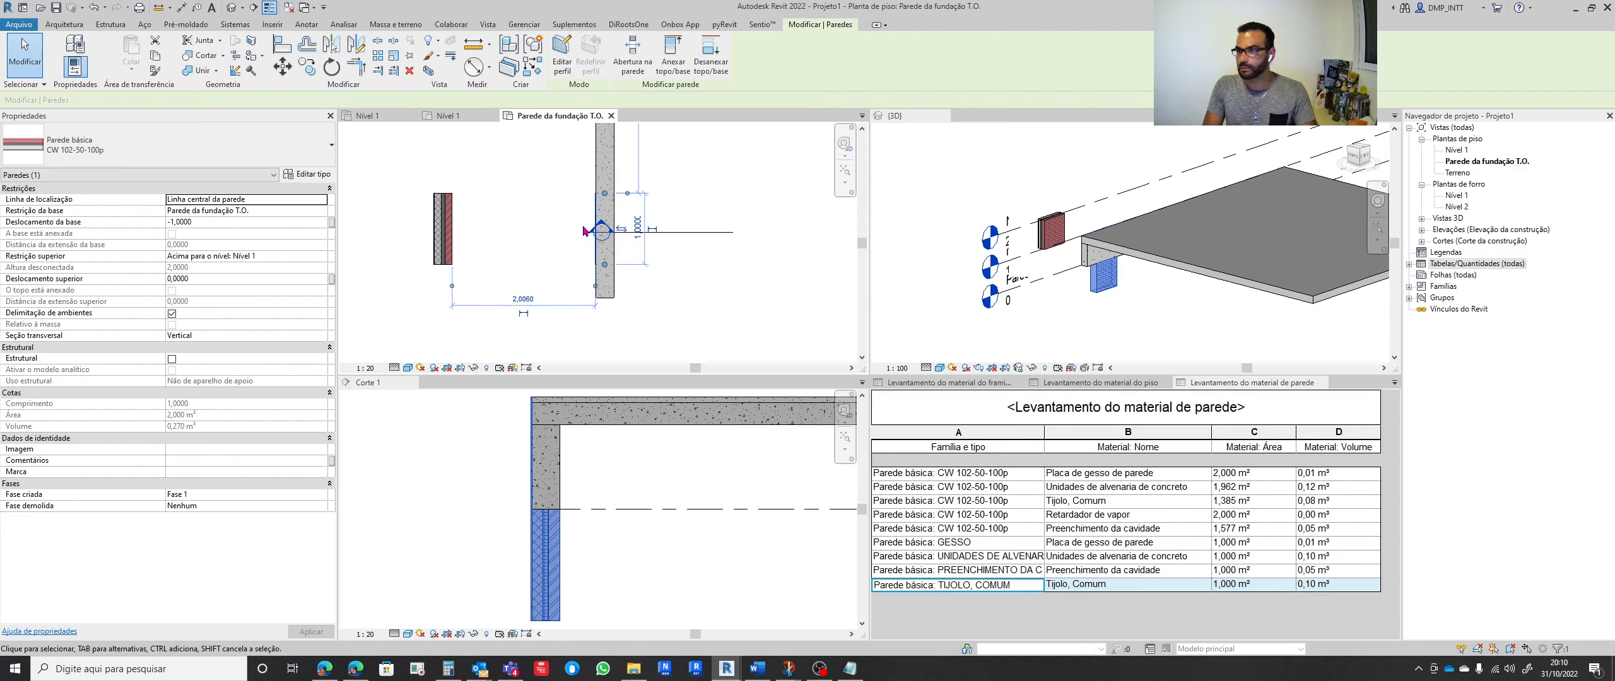
scroll(586, 318, "down", 5)
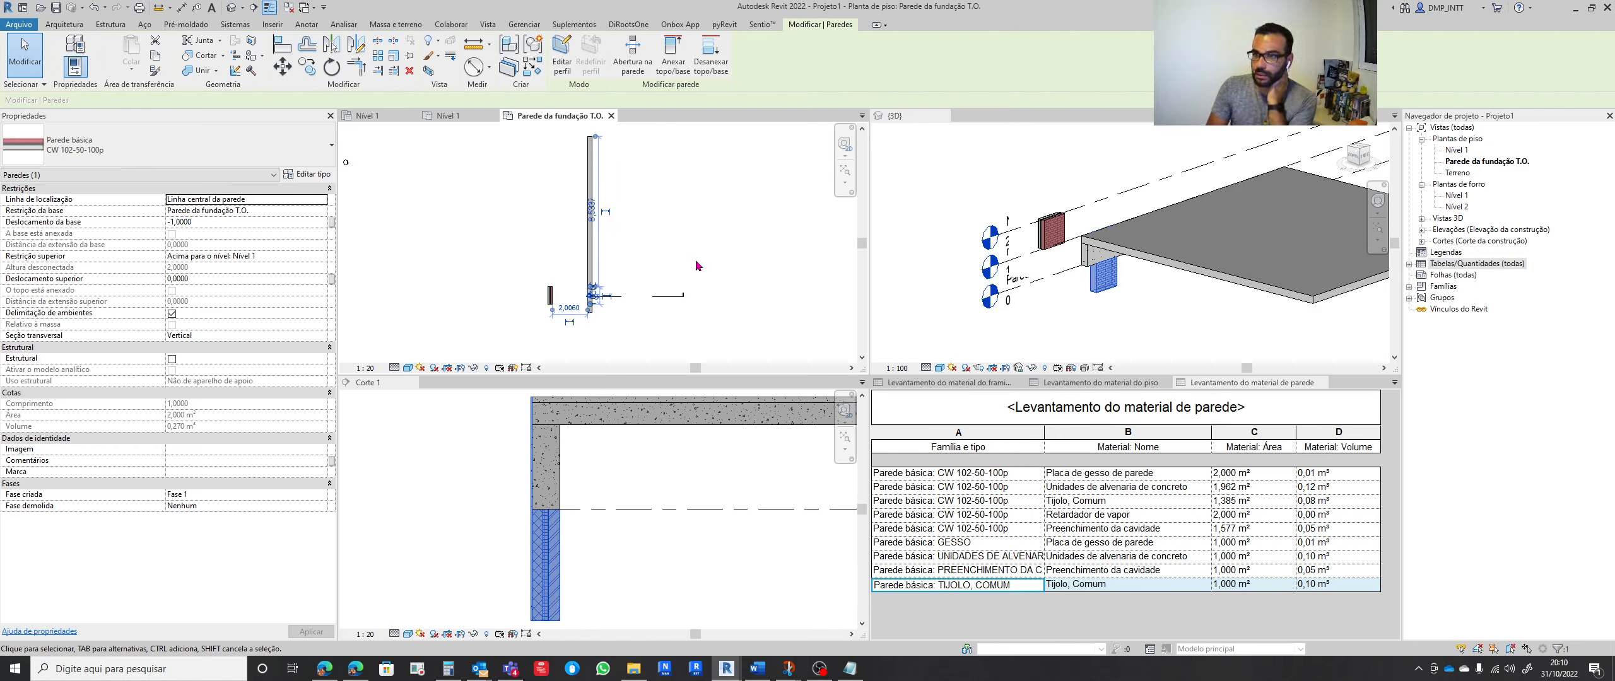
scroll(696, 261, "down", 2)
middle_click_drag(690, 305, 658, 313)
left_click(675, 307)
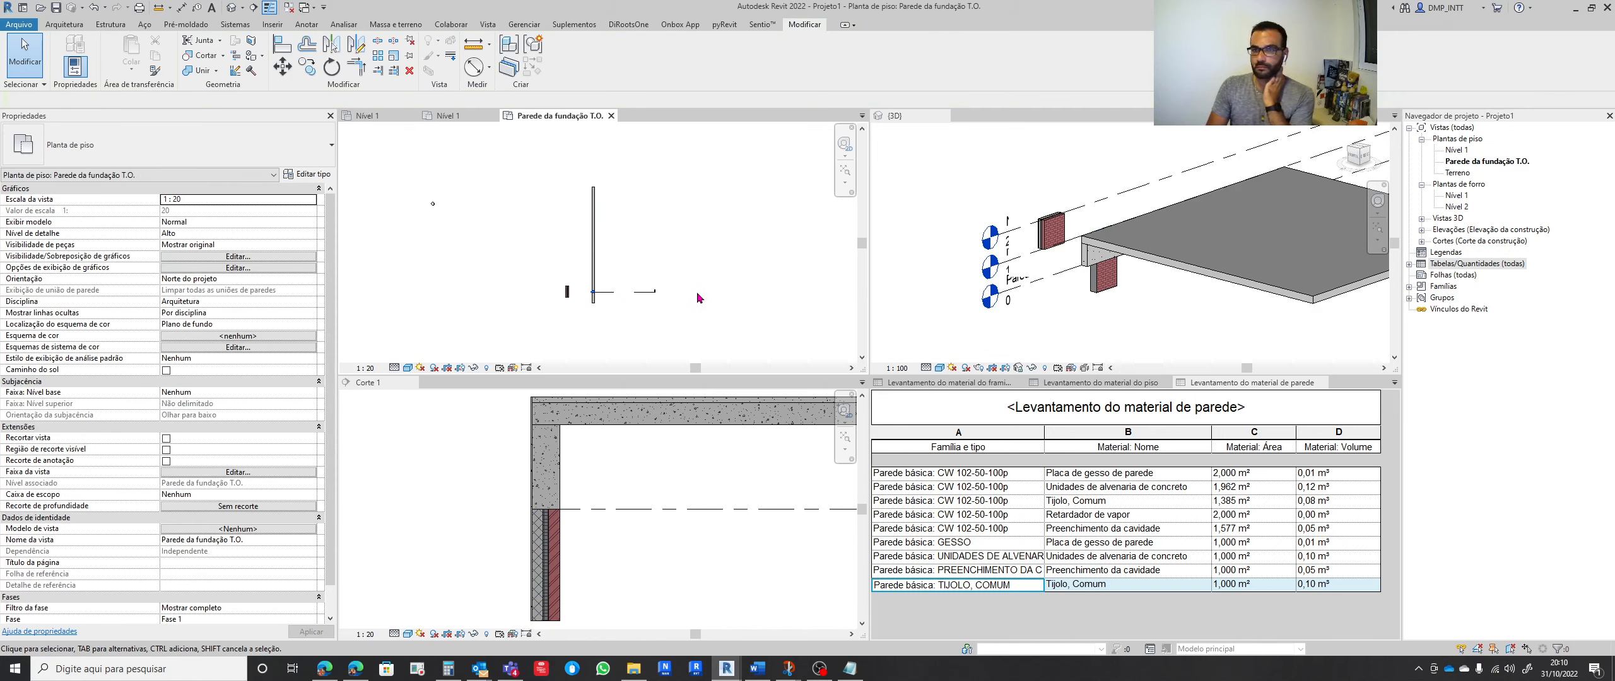
scroll(584, 270, "up", 2)
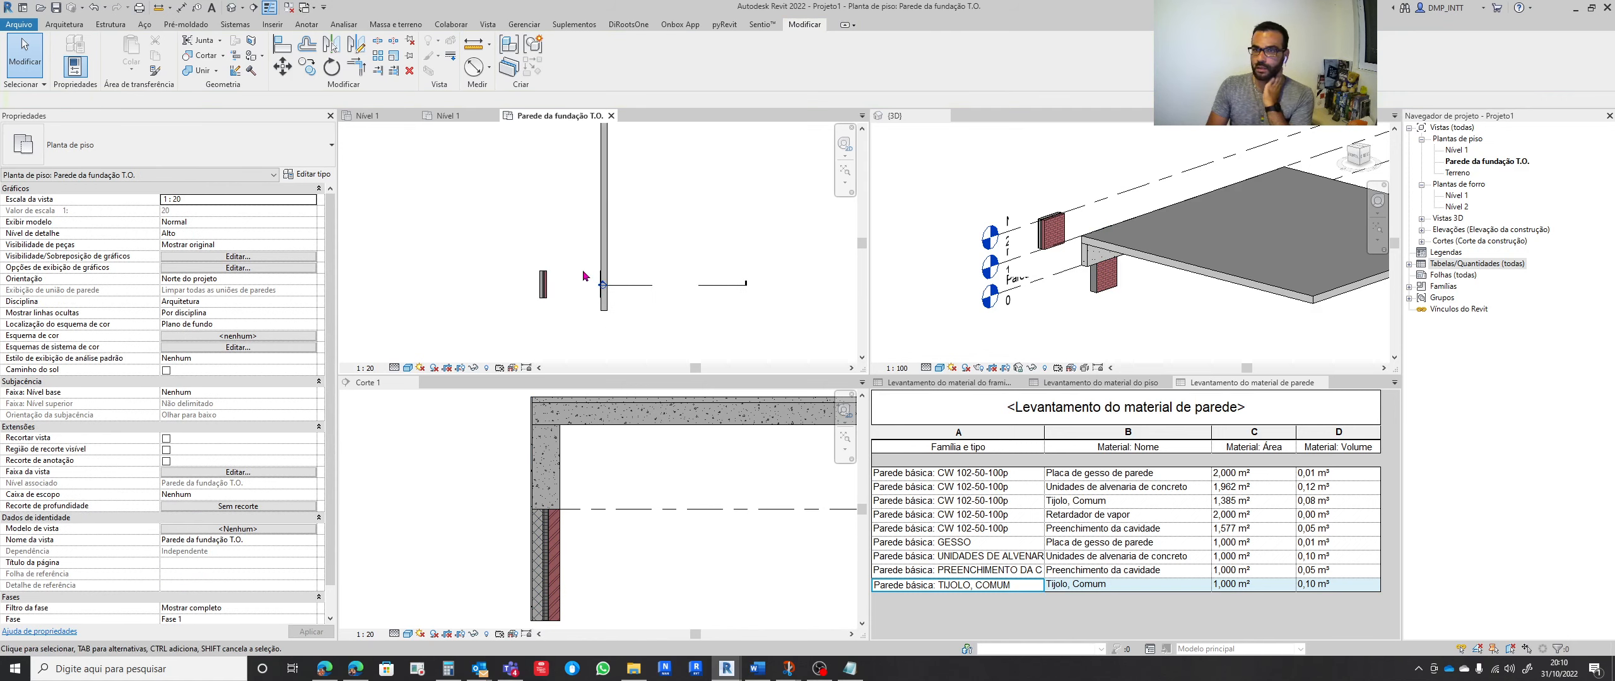
Copy the 250 x 1000mm concrete beam twice in the foundation plan, placing the parallel copies side by side under the floor slab
scroll(601, 284, "up", 5)
scroll(646, 234, "down", 6)
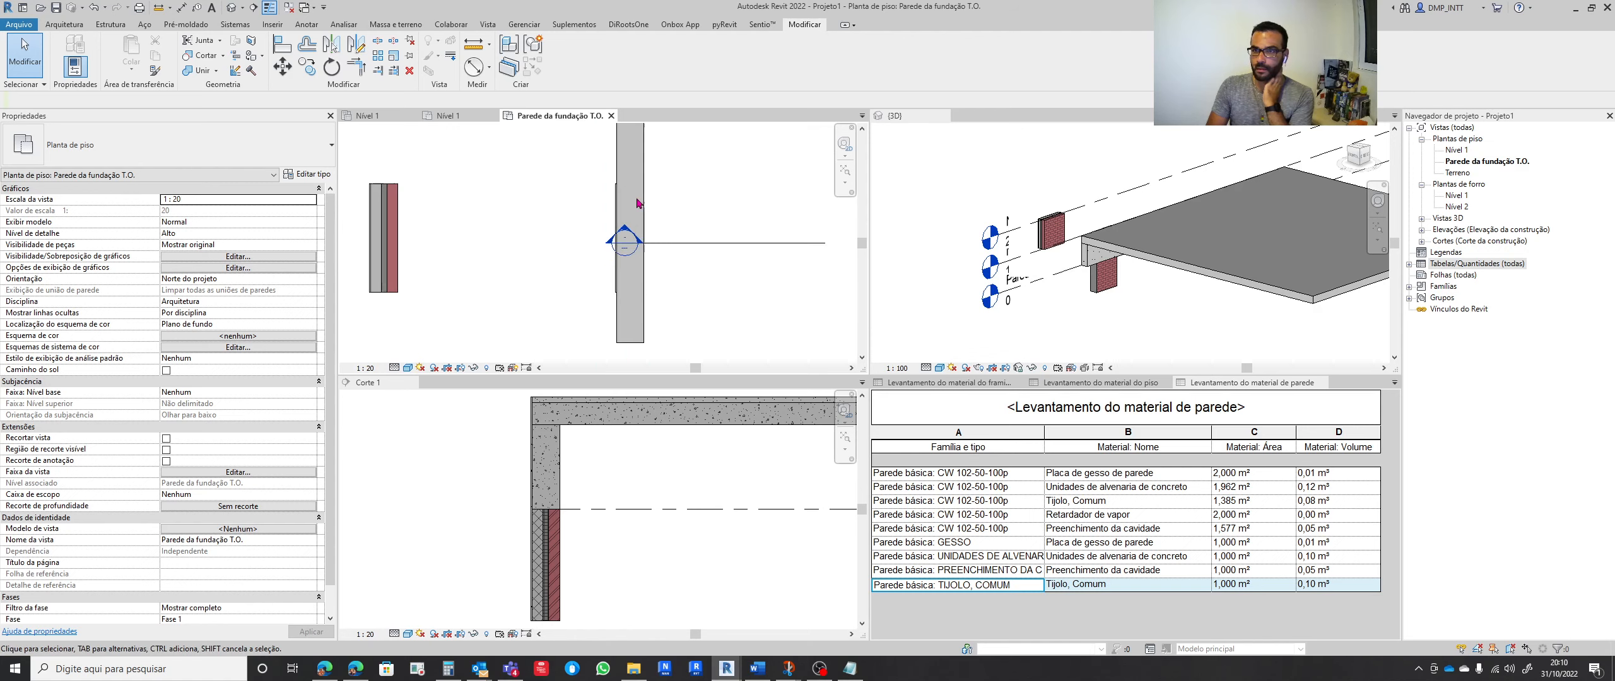
middle_click_drag(718, 256, 656, 350)
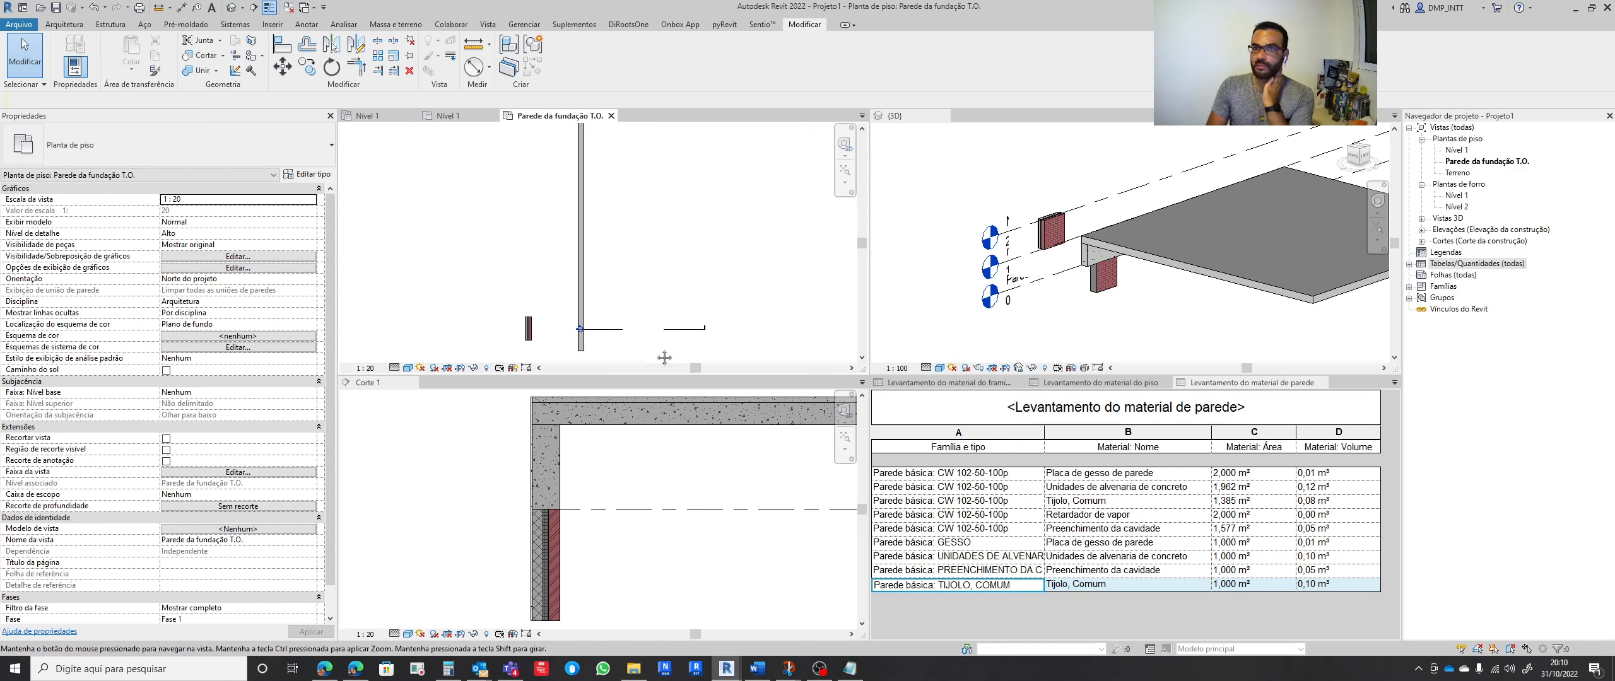
scroll(630, 280, "down", 2)
scroll(628, 279, "up", 1)
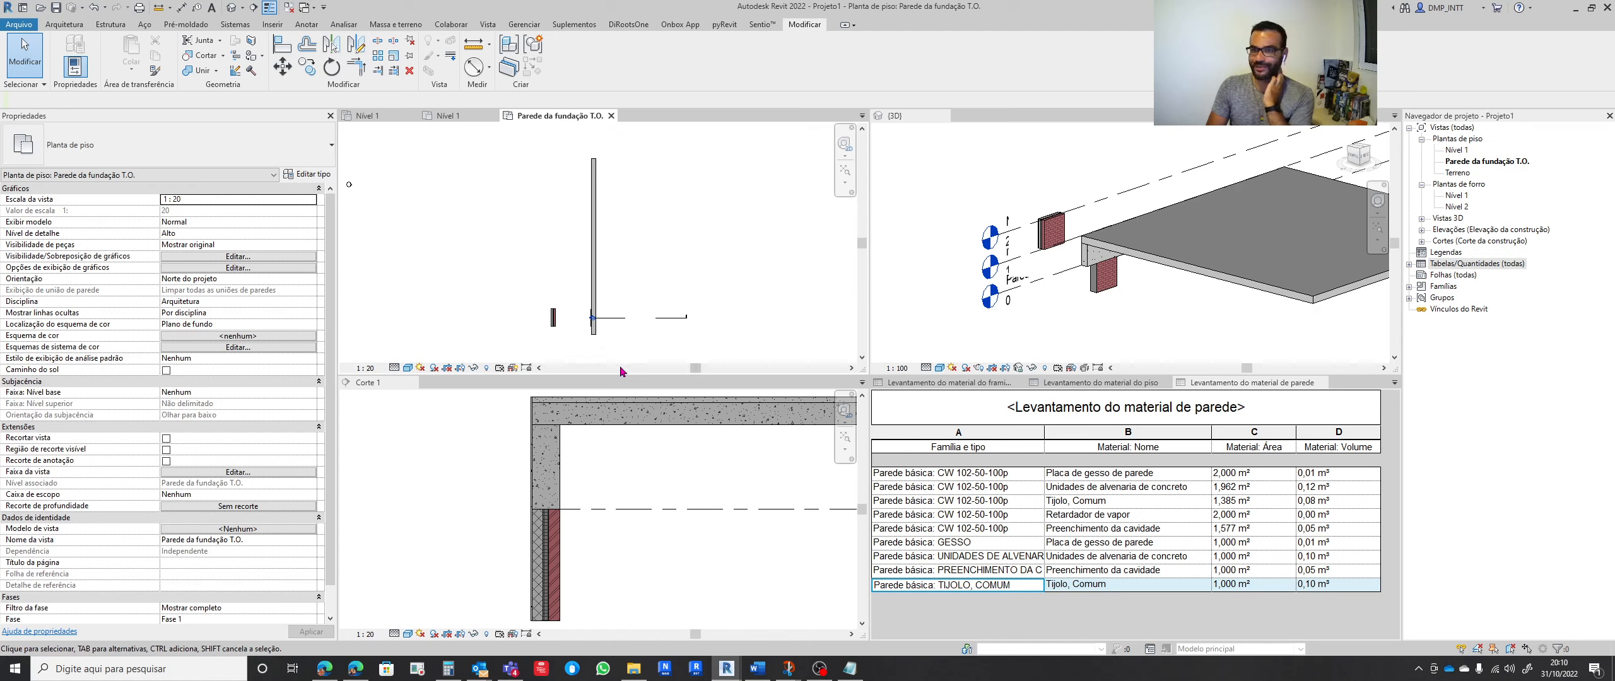
left_click(566, 538)
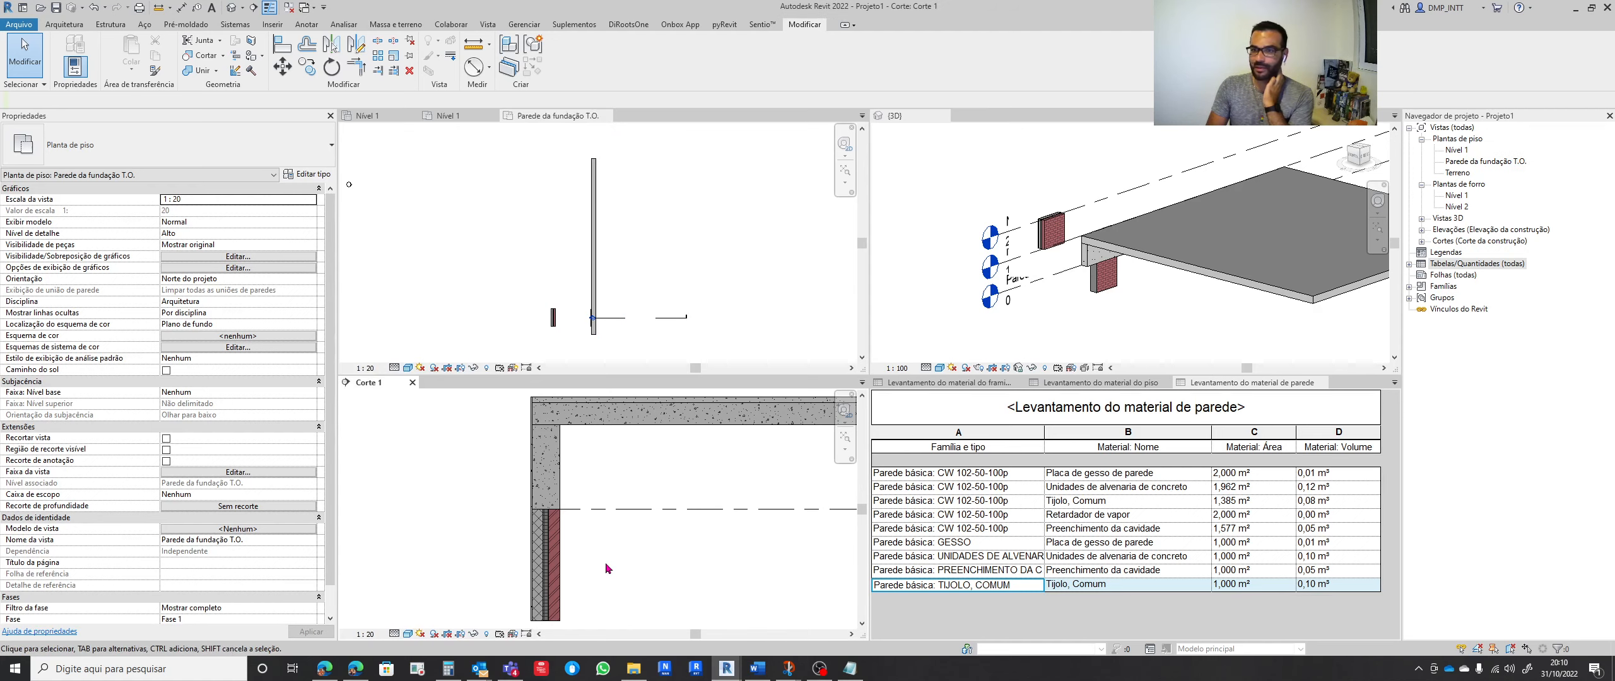
scroll(624, 555, "down", 2)
middle_click_drag(628, 561, 587, 567)
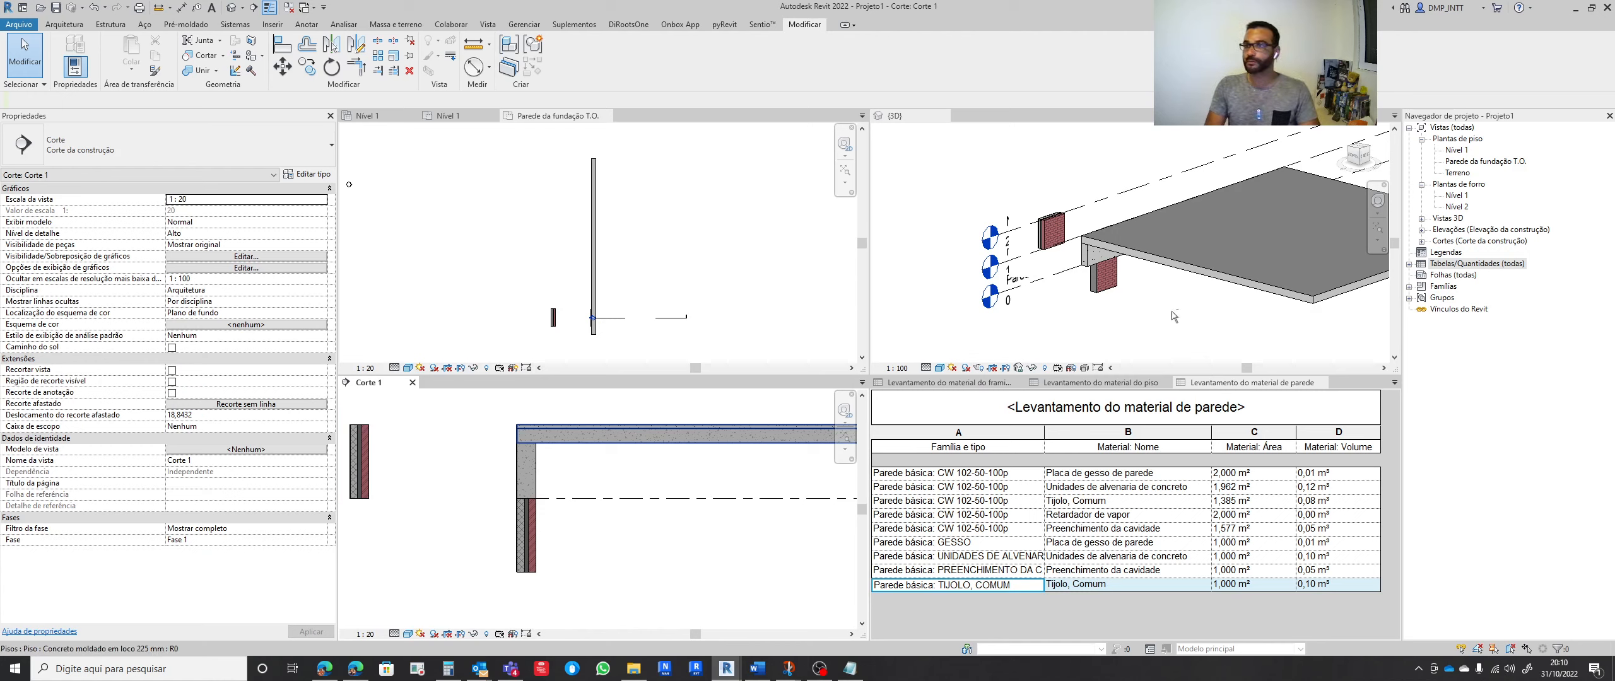
left_click(1083, 257)
left_click(657, 248)
left_click(589, 254)
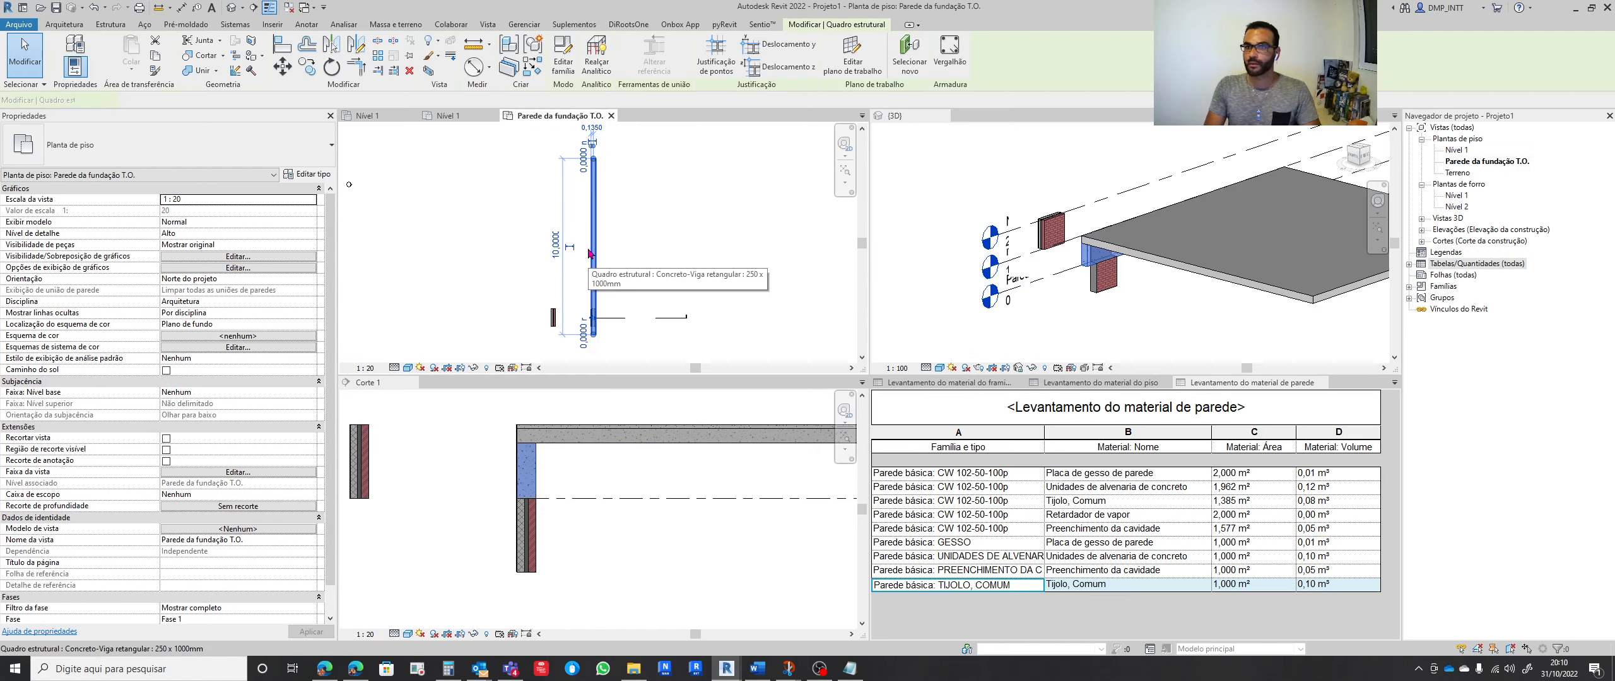
left_click(282, 66)
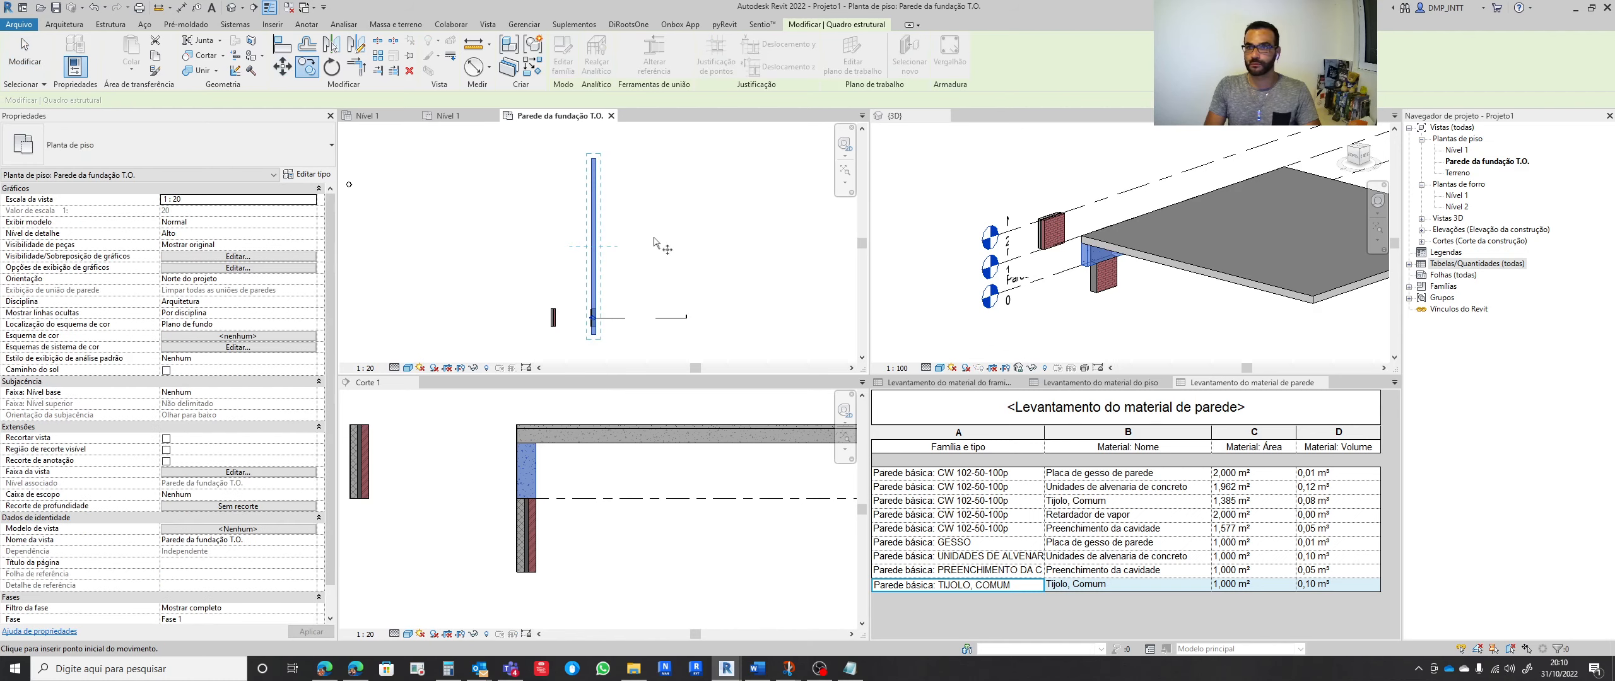
left_click(649, 212)
left_click(691, 213)
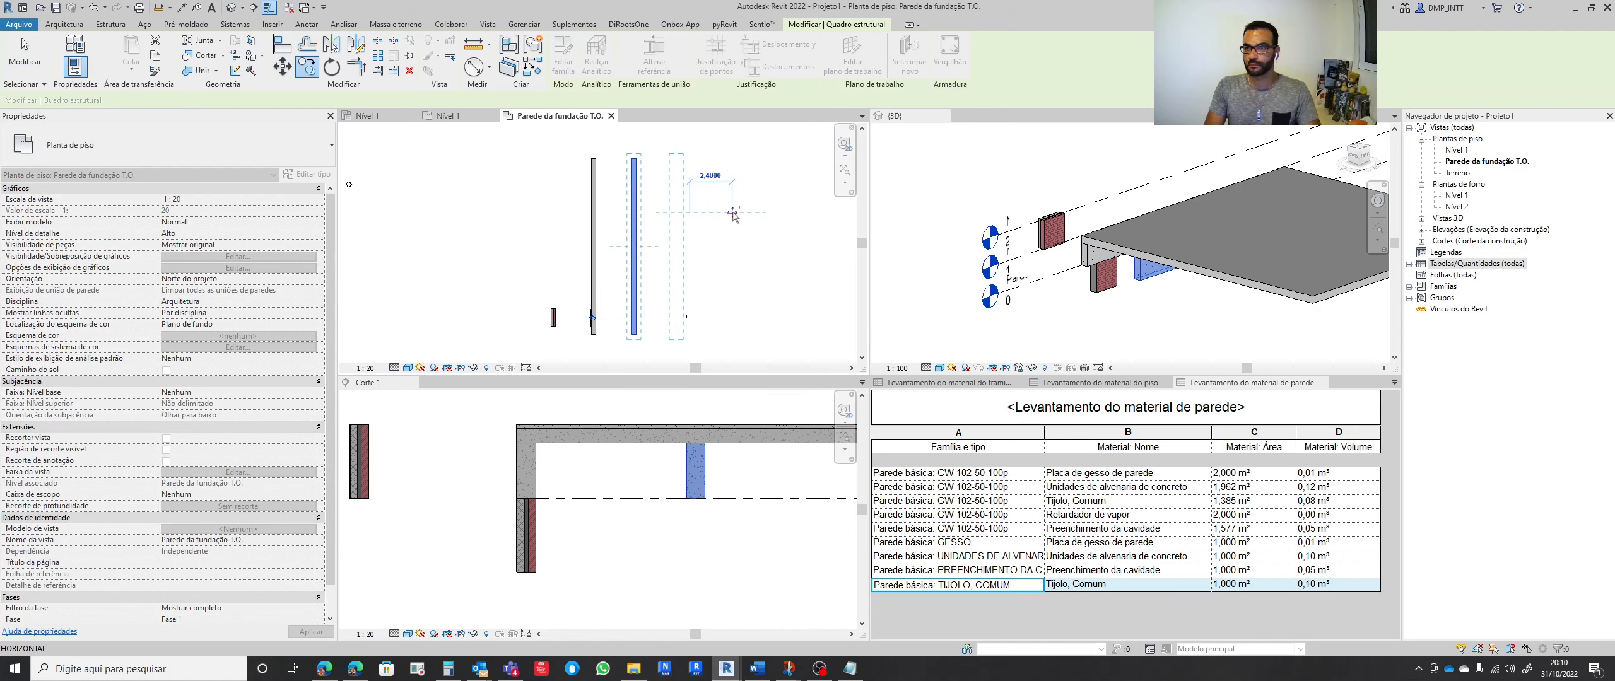
left_click(727, 212)
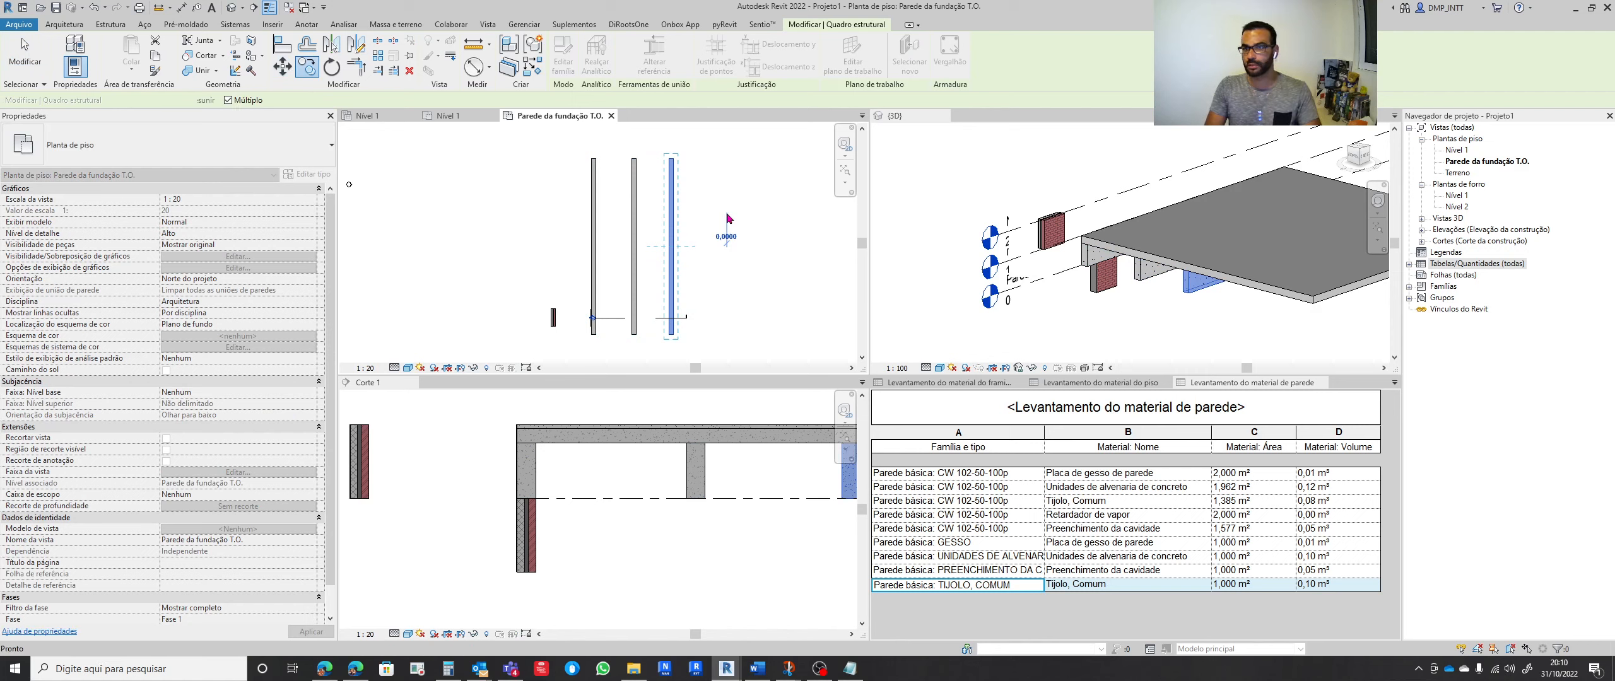
key("Escape")
key("Escape")
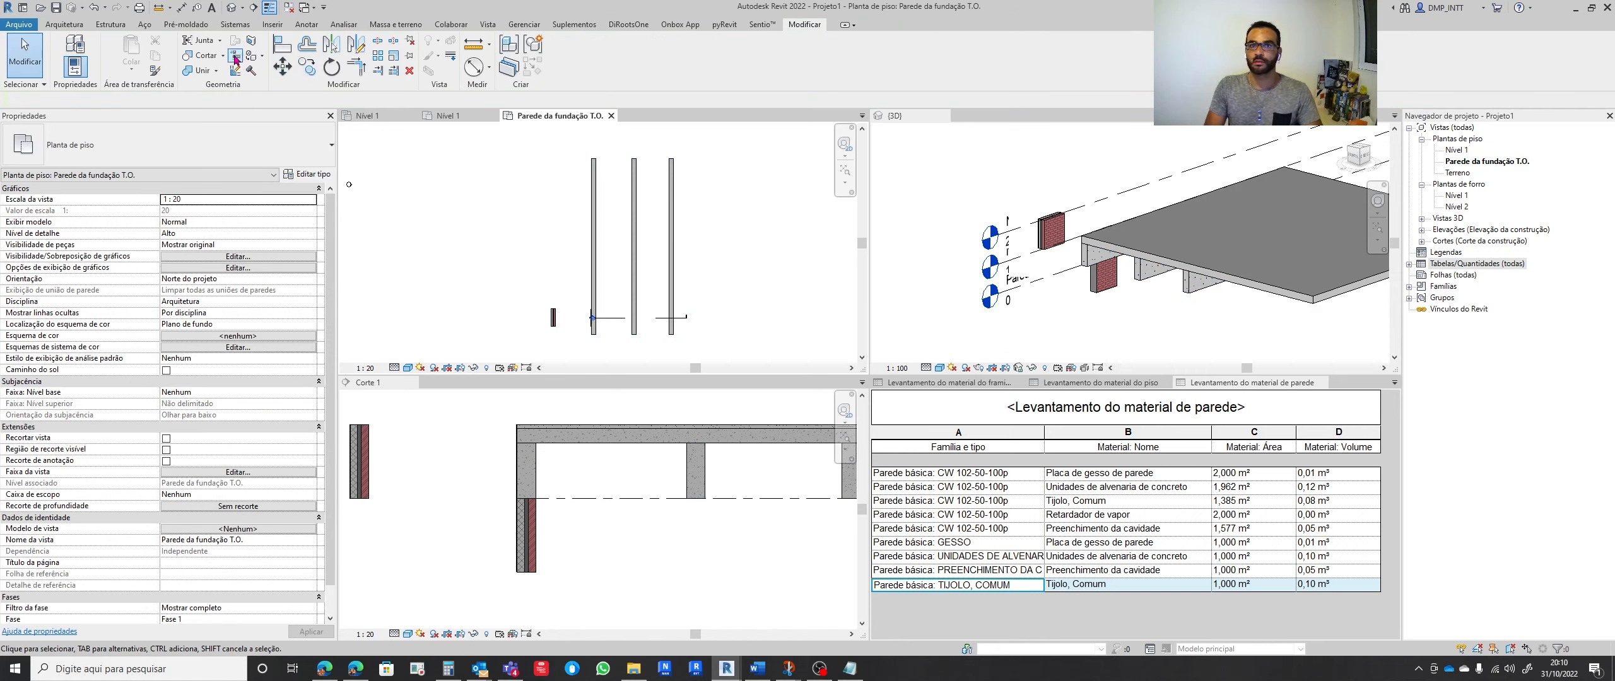
Place a 250 x 1000mm rectangular concrete beam across the three parallel beams, from the first beam's midpoint to the third's
left_click(64, 25)
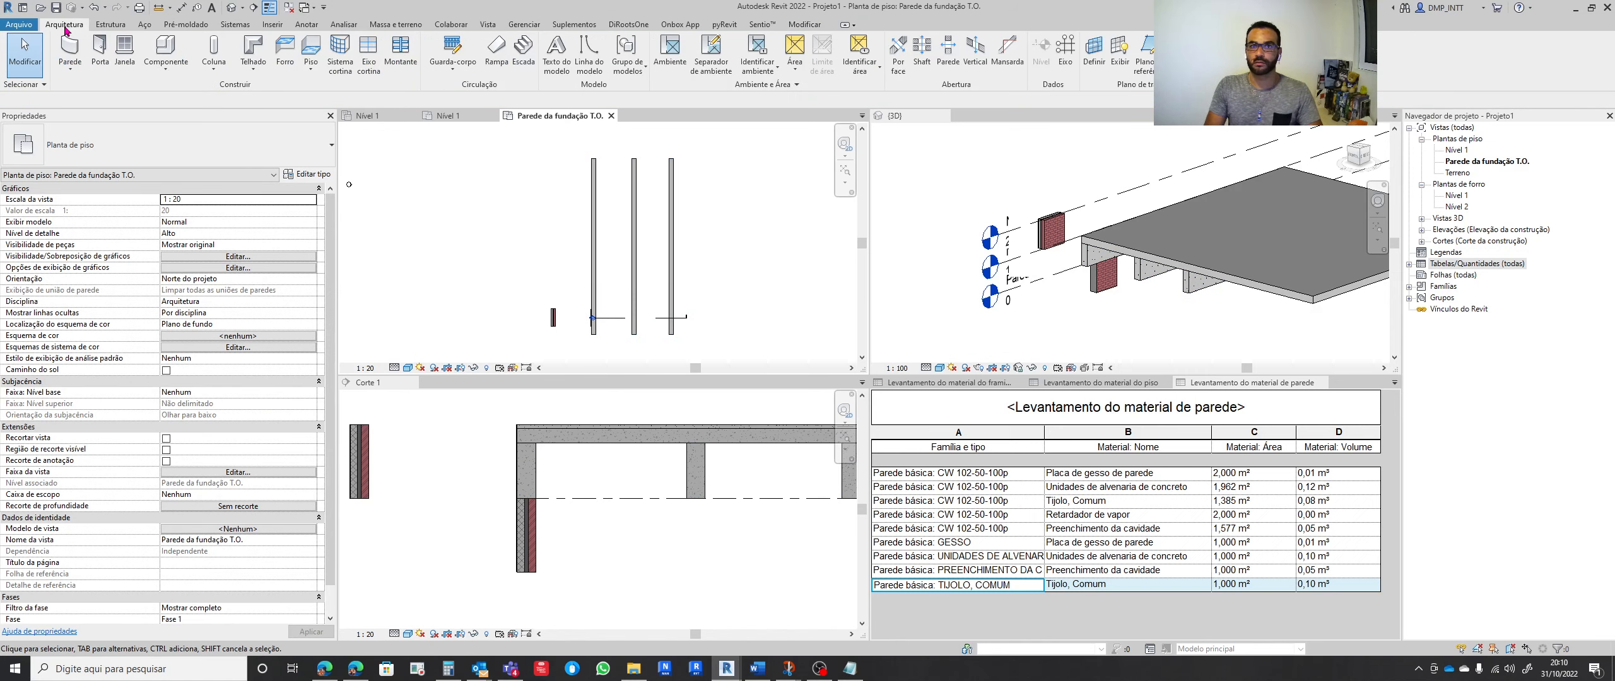
left_click(111, 24)
left_click(74, 63)
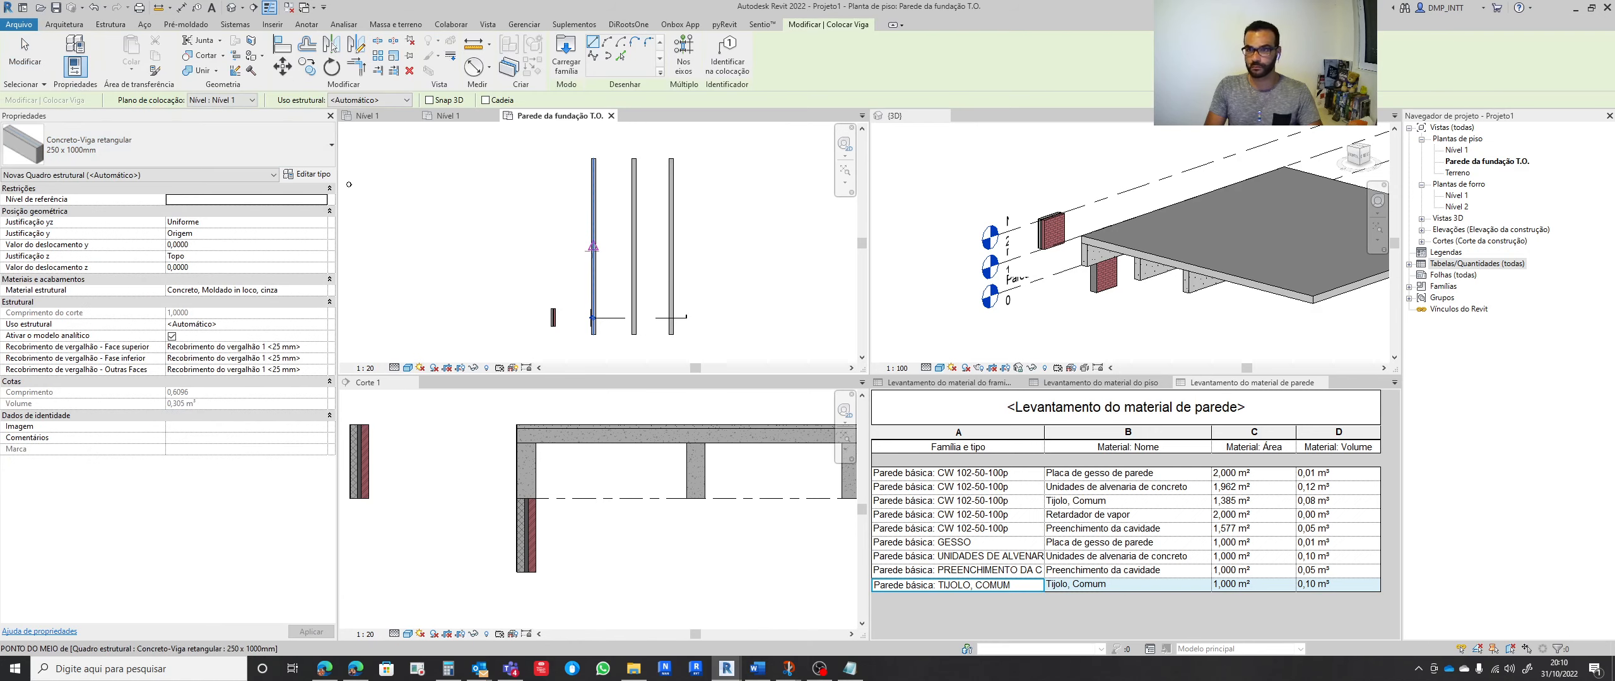
left_click(593, 248)
left_click(671, 246)
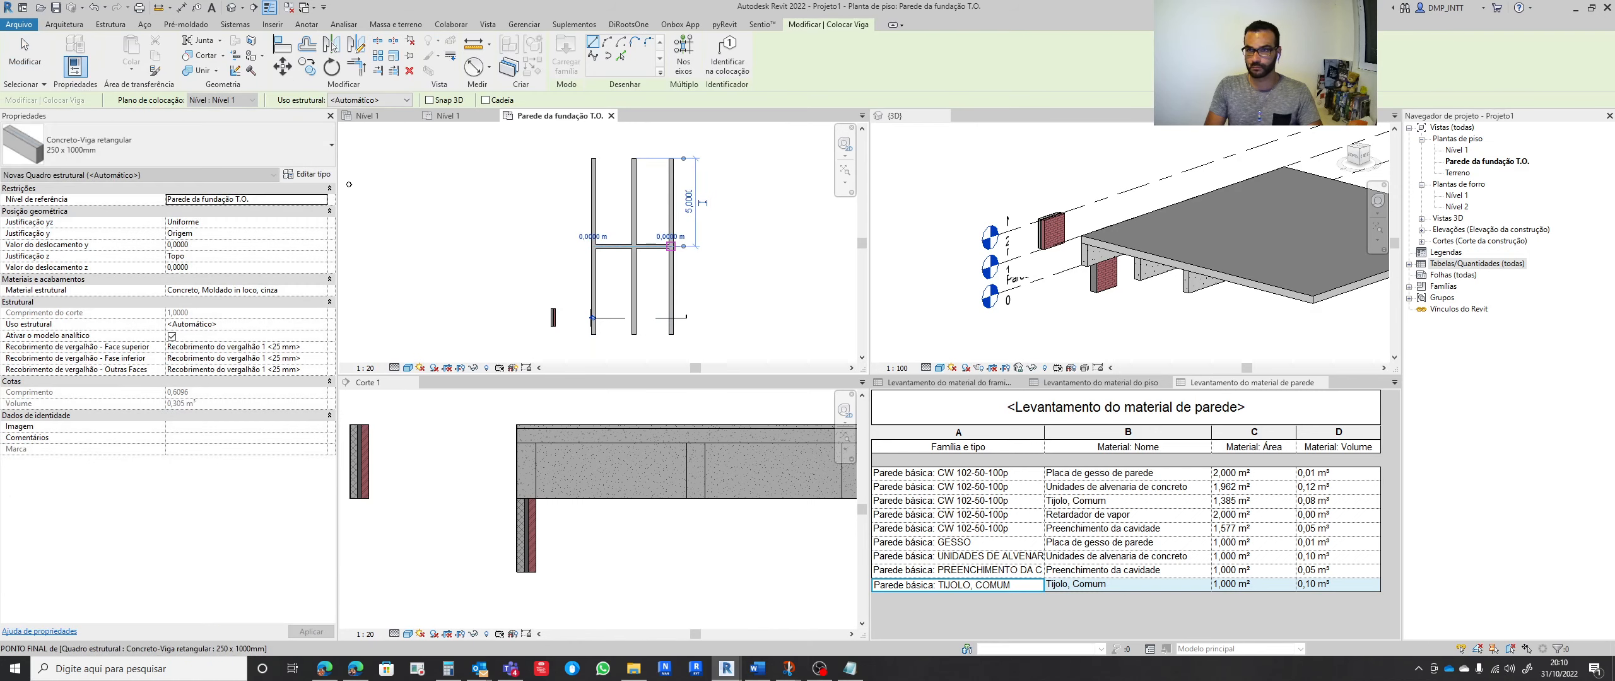
key("Escape")
Move the joined layered wall in the section away from the concrete beam, accepting that they no longer intersect
scroll(1062, 307, "down", 2)
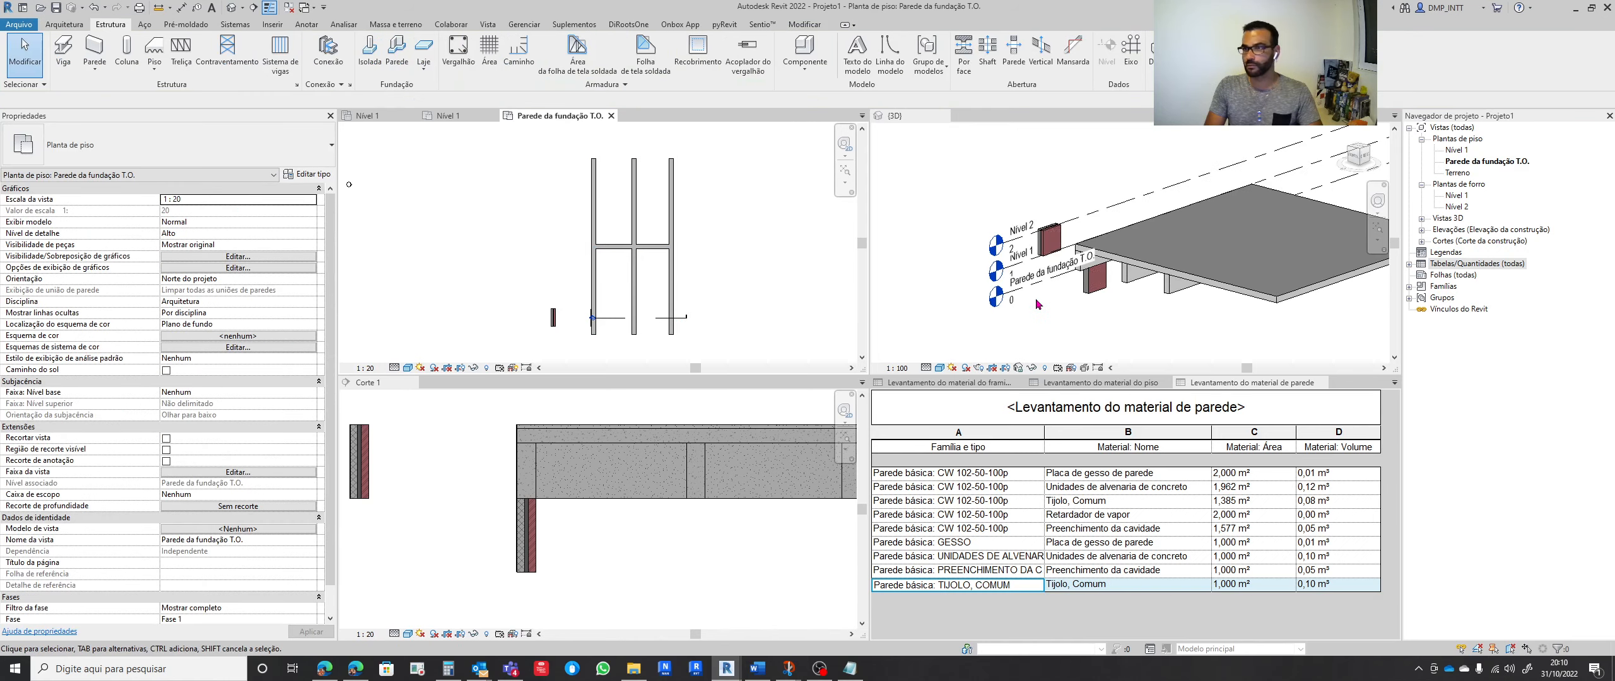
mouse_move(1214, 309)
middle_mouse_down("shift")
mouse_move(1227, 252)
mouse_move(1214, 319)
middle_mouse_up("shift")
left_click(816, 258)
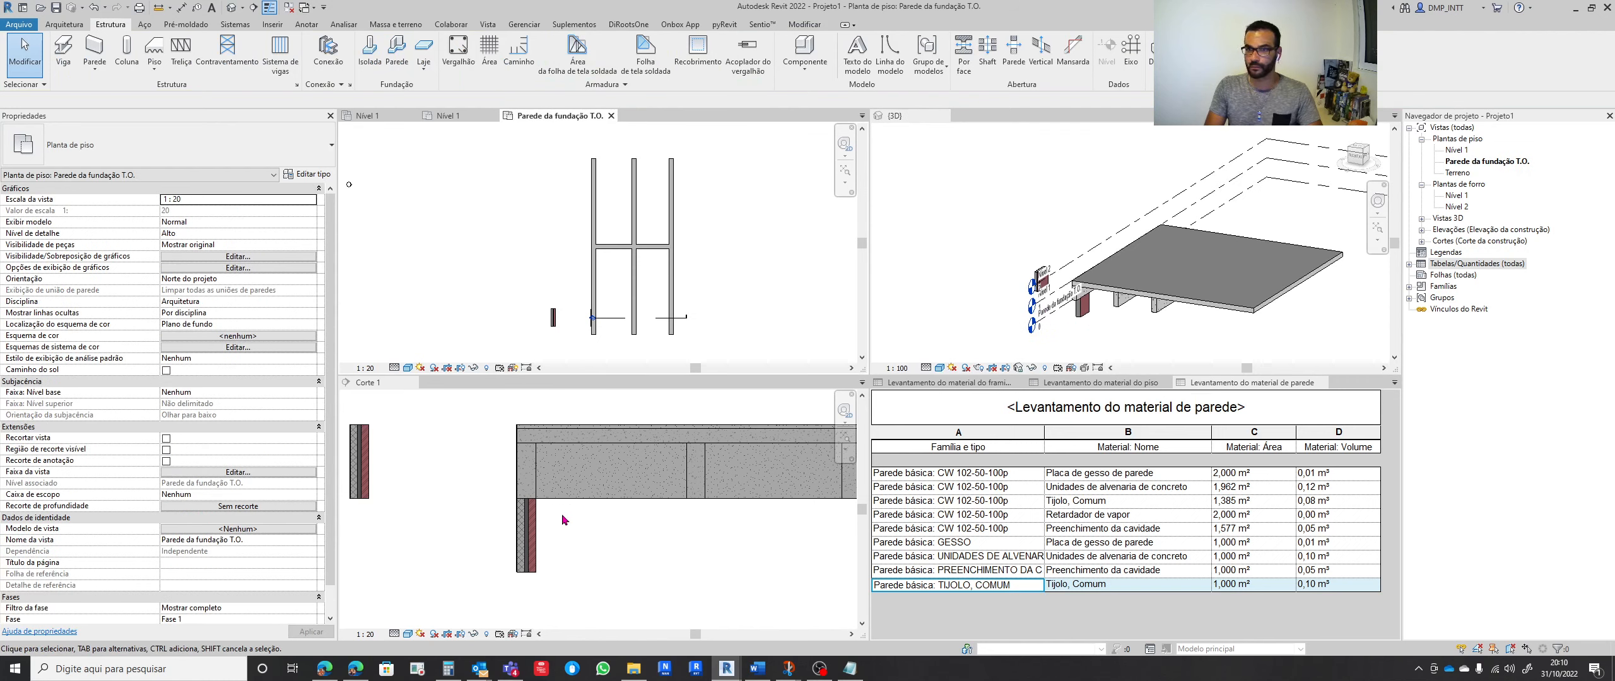
left_click(515, 526)
left_click(515, 525)
left_click_drag(514, 525, 395, 525)
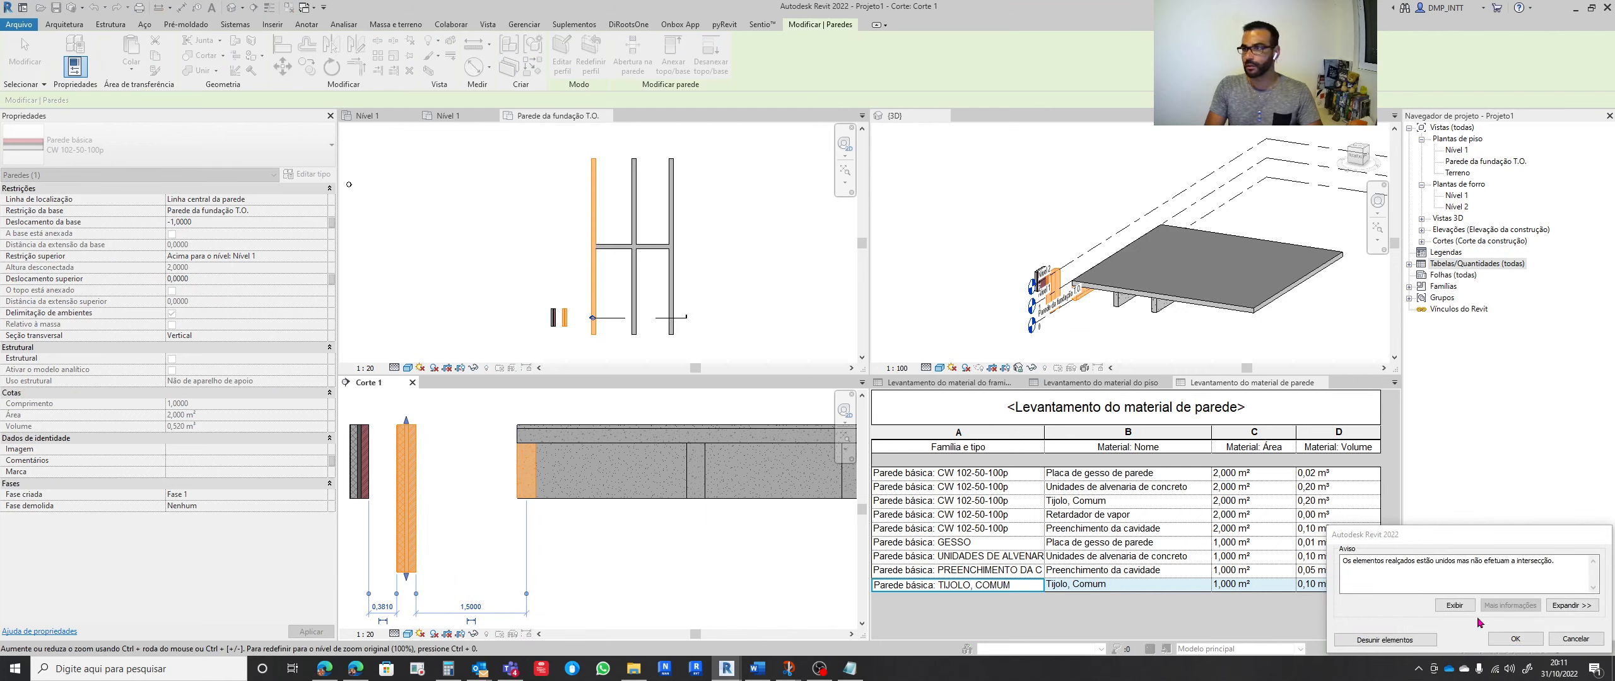
left_click(1515, 639)
Move all the test walls together in the foundation plan, farther away from the beams
left_click(705, 307)
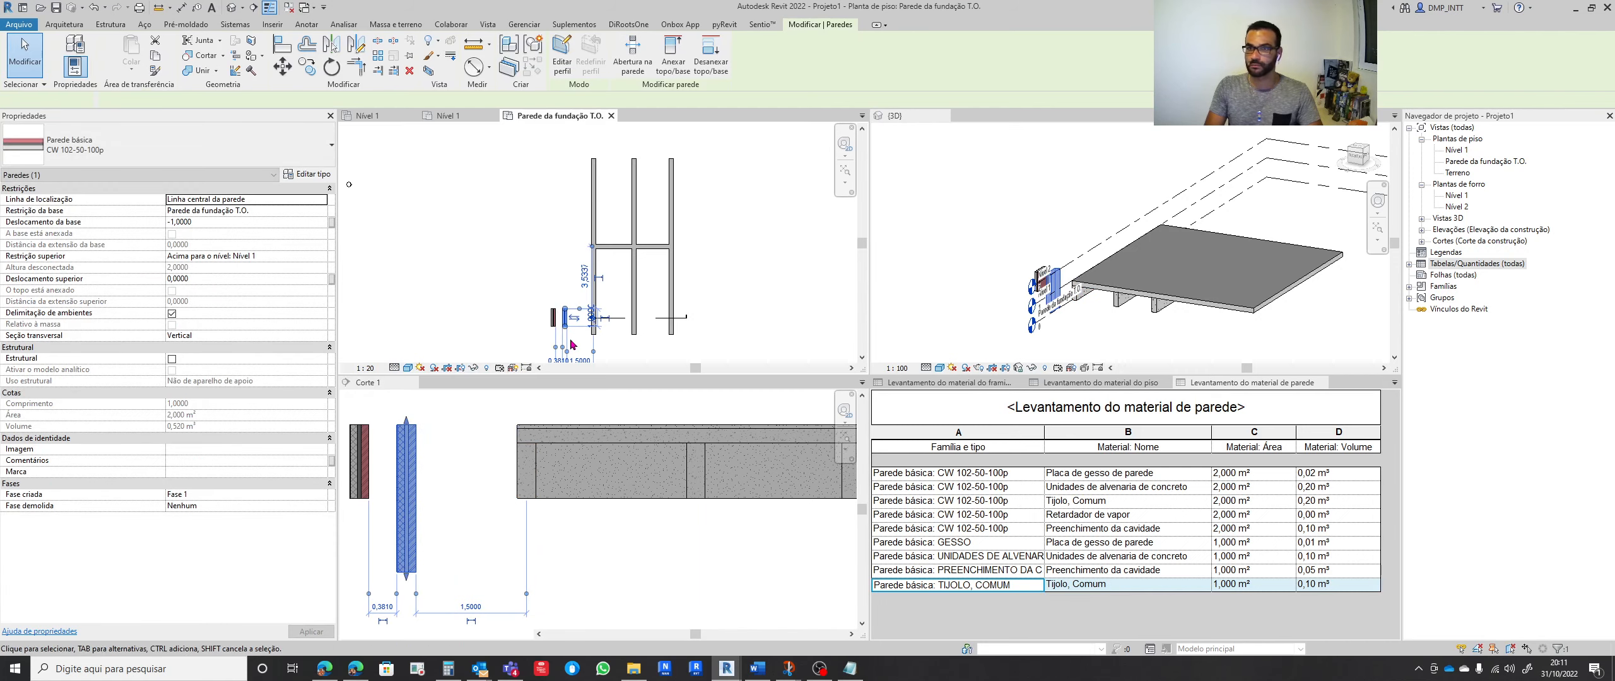
left_click_drag(517, 277, 574, 338)
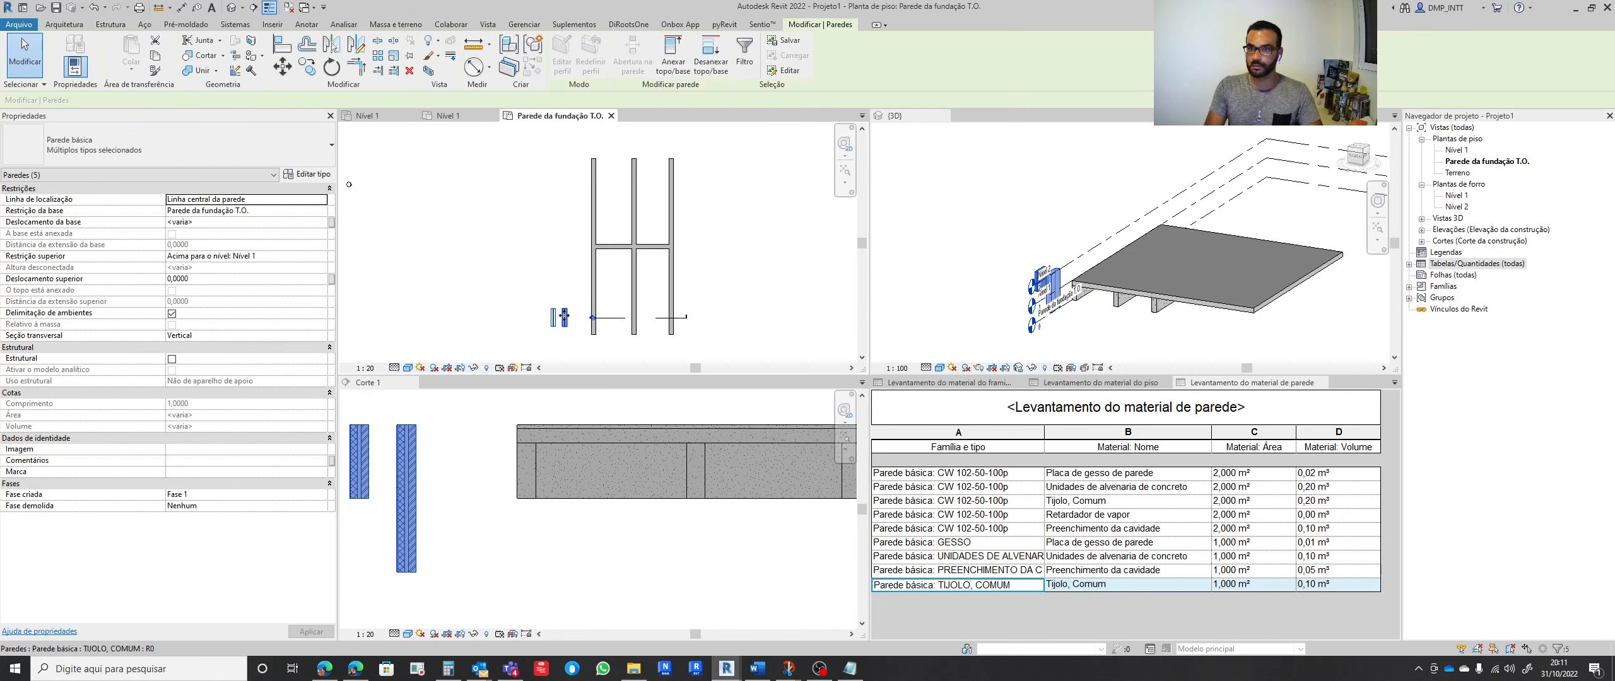
left_click_drag(427, 316, 426, 316)
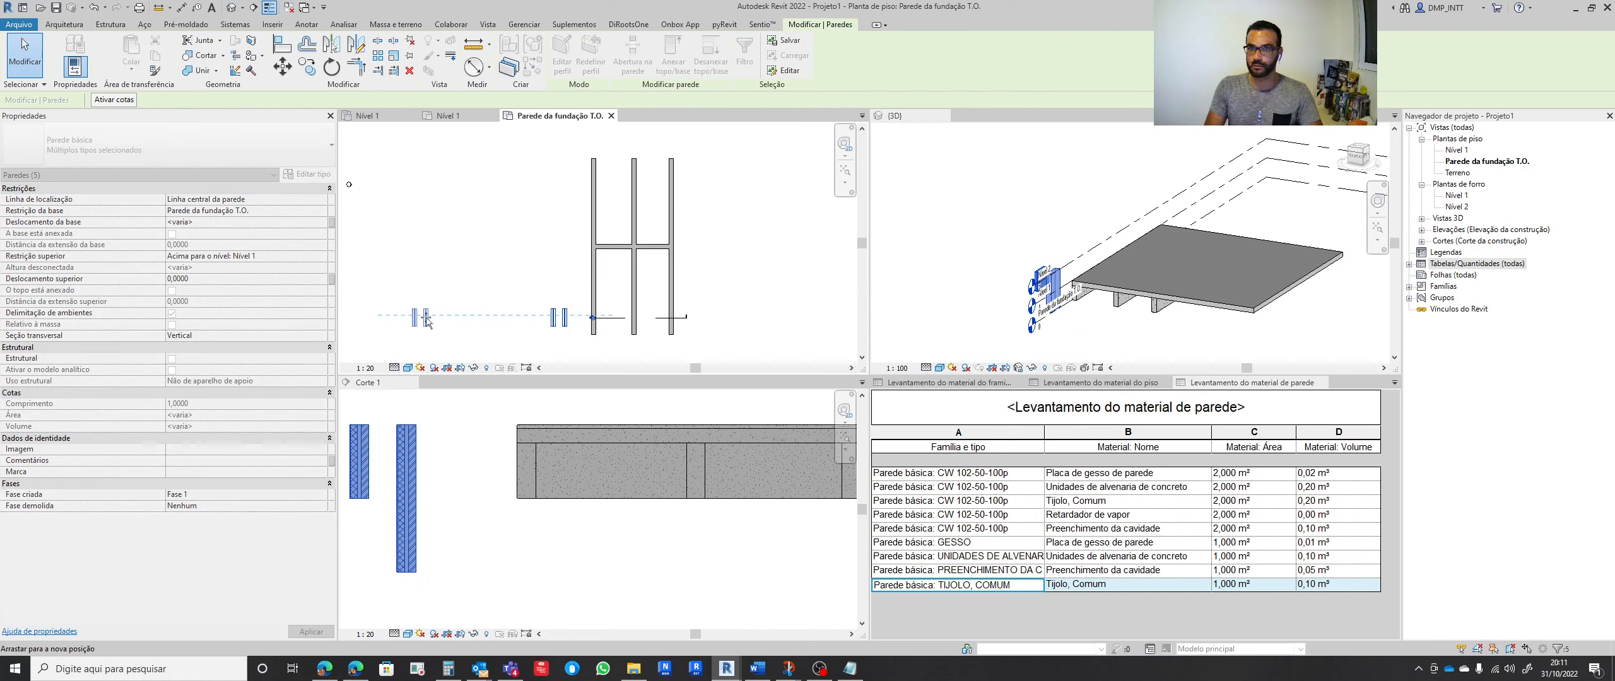
left_click(496, 280)
middle_click_drag(717, 361, 697, 348)
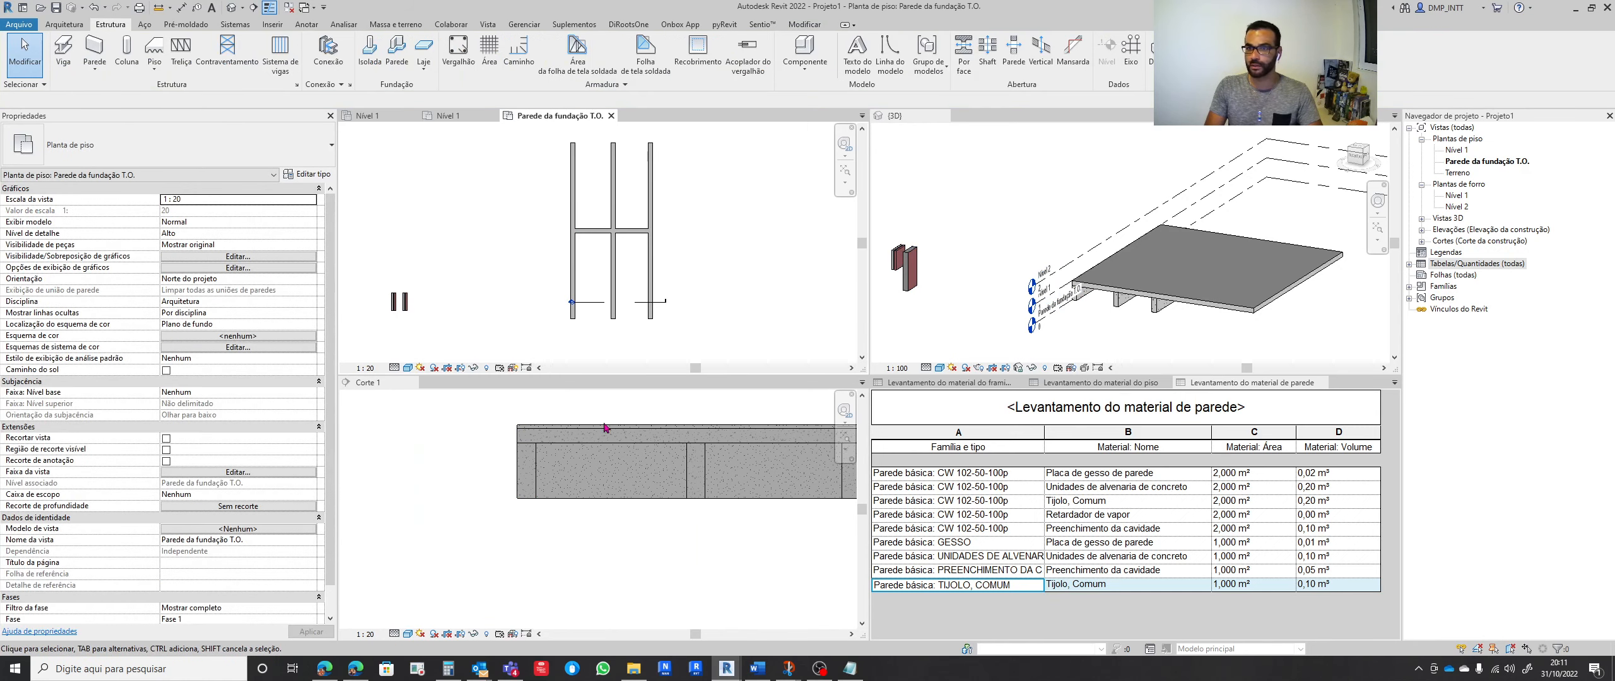
Examine the crossing beams in section and from below in 3D against the material areas in the structural framing takeoff
left_click(473, 508)
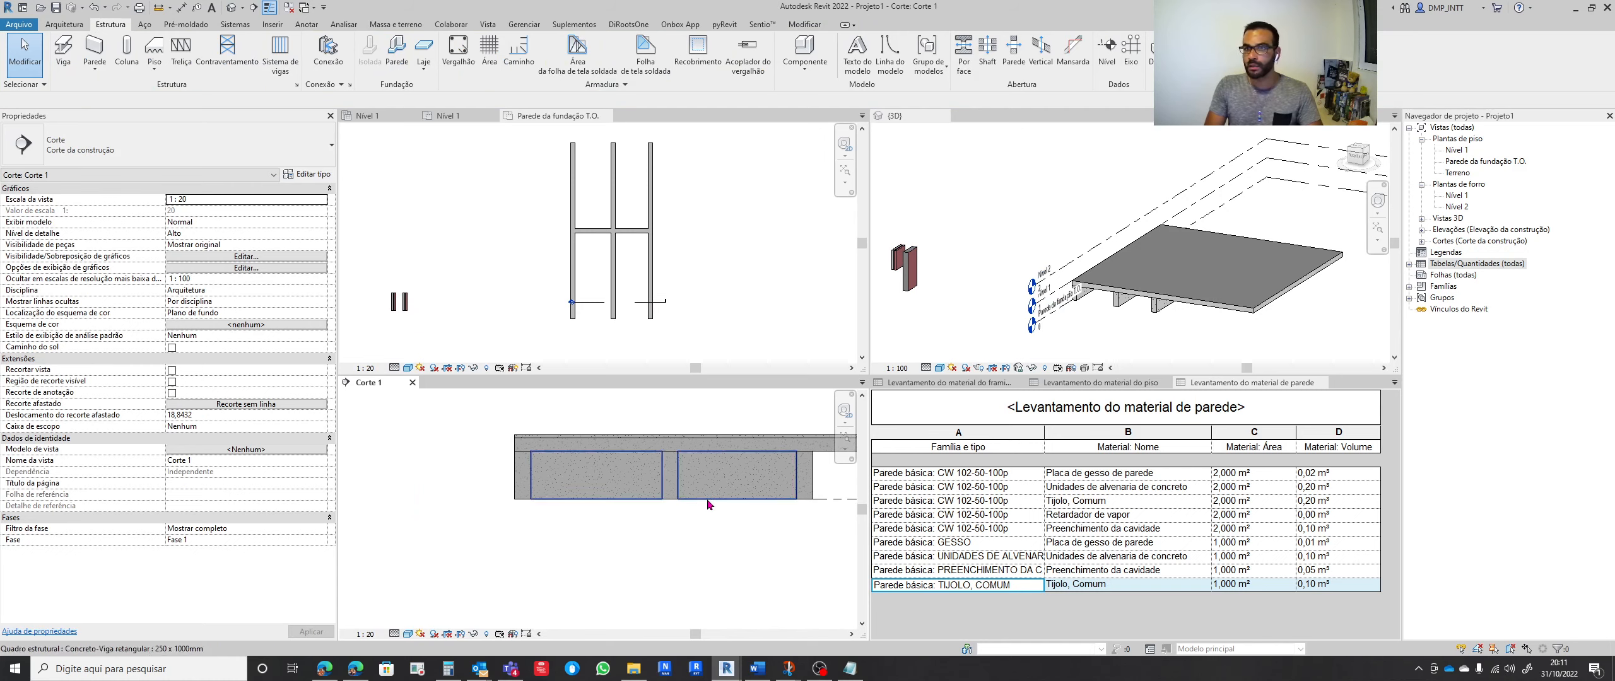
left_click(958, 385)
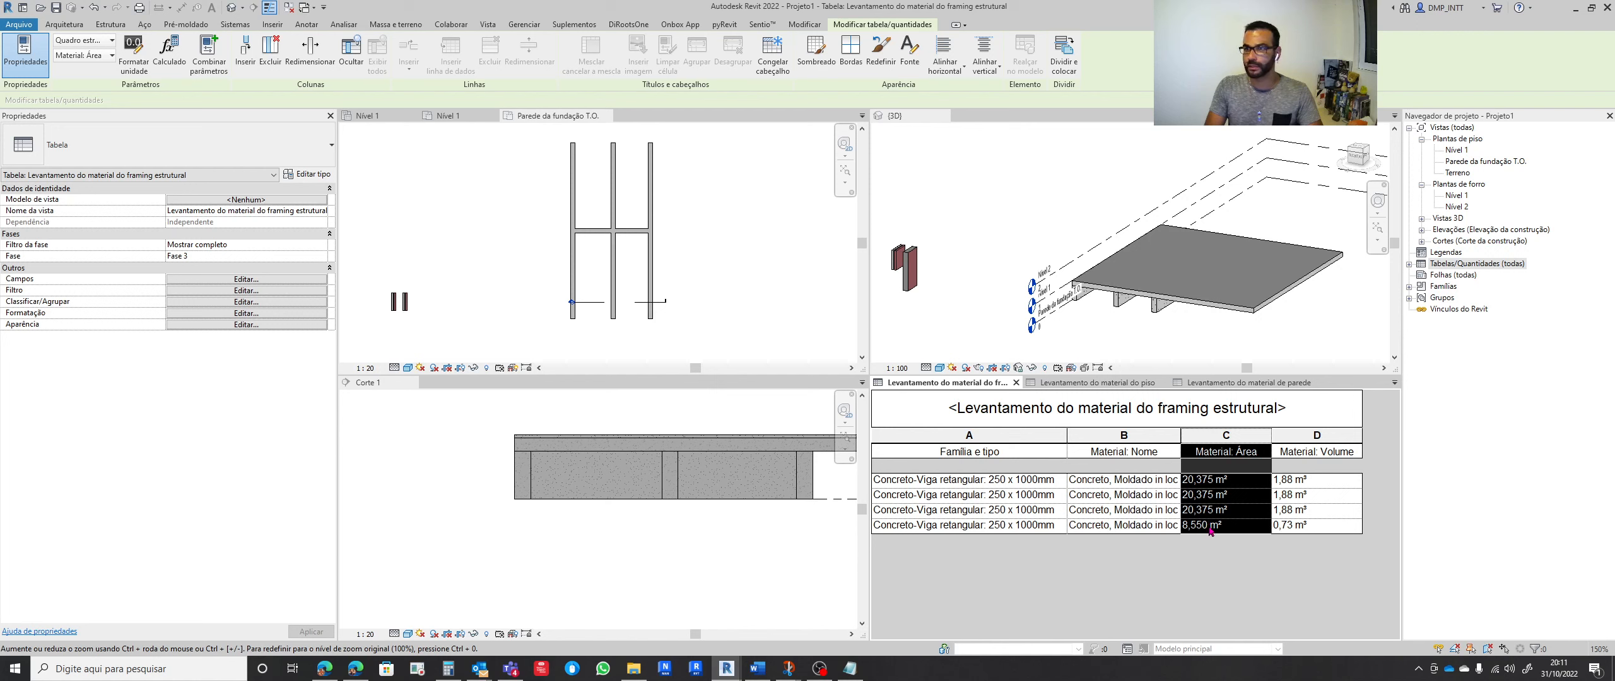
left_click(599, 533)
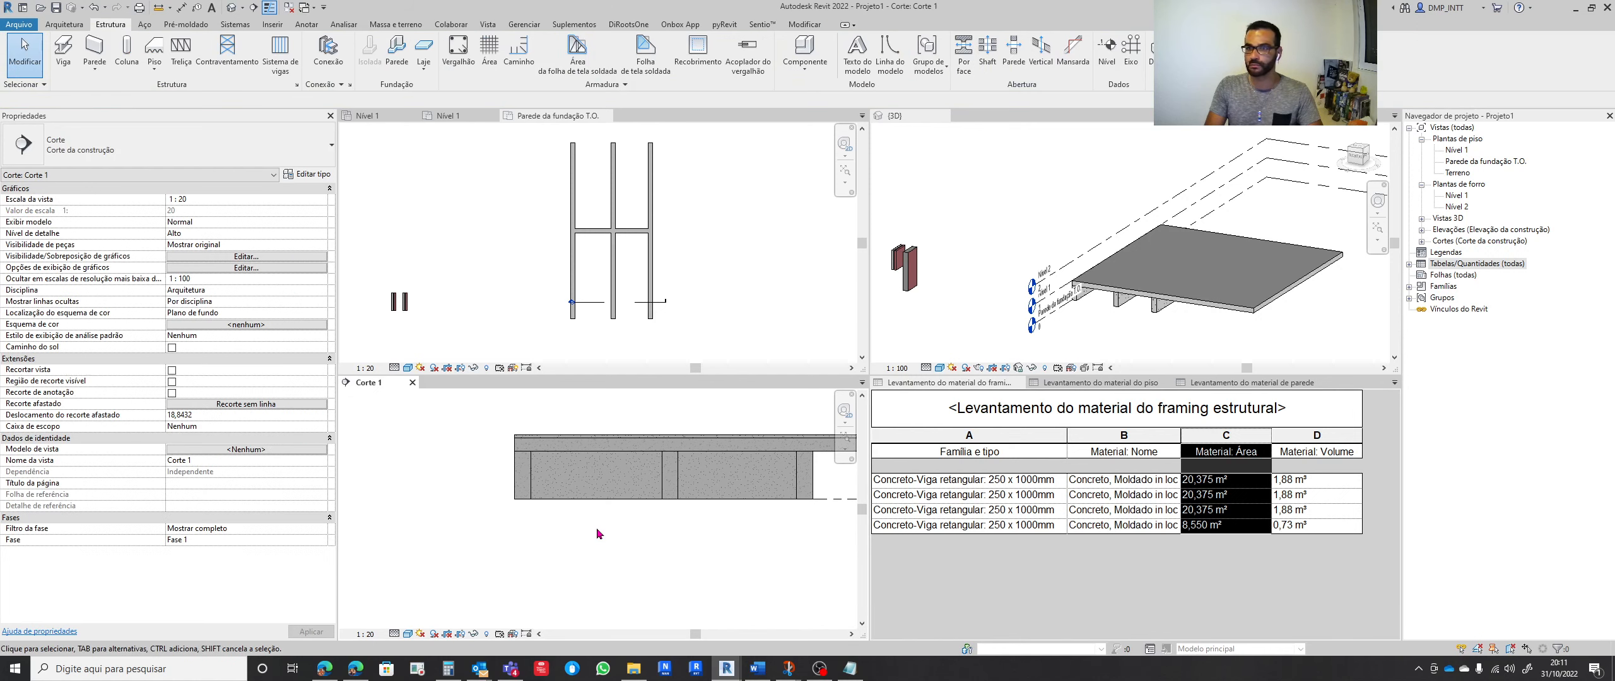
middle_click_drag(719, 541, 582, 537)
left_click(647, 278)
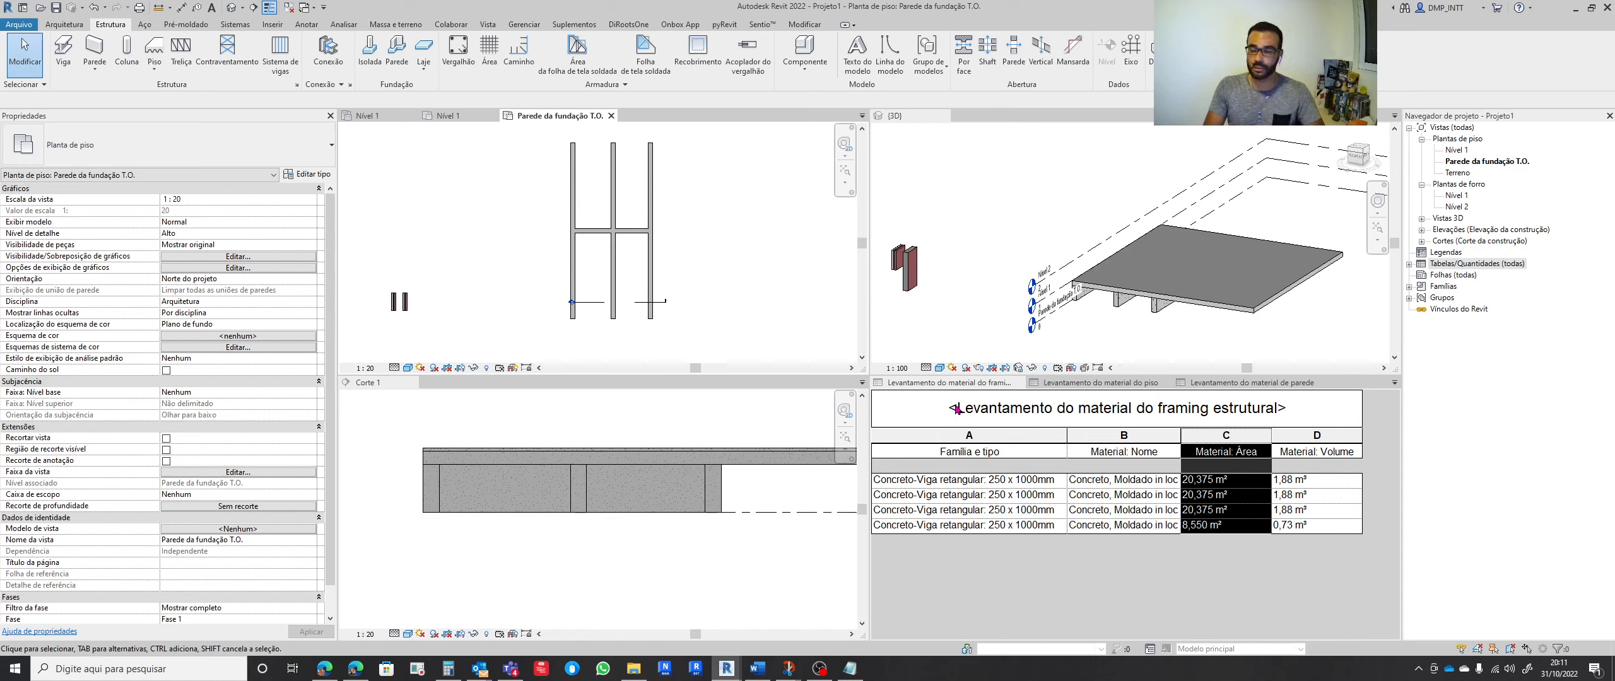
left_click(1072, 340)
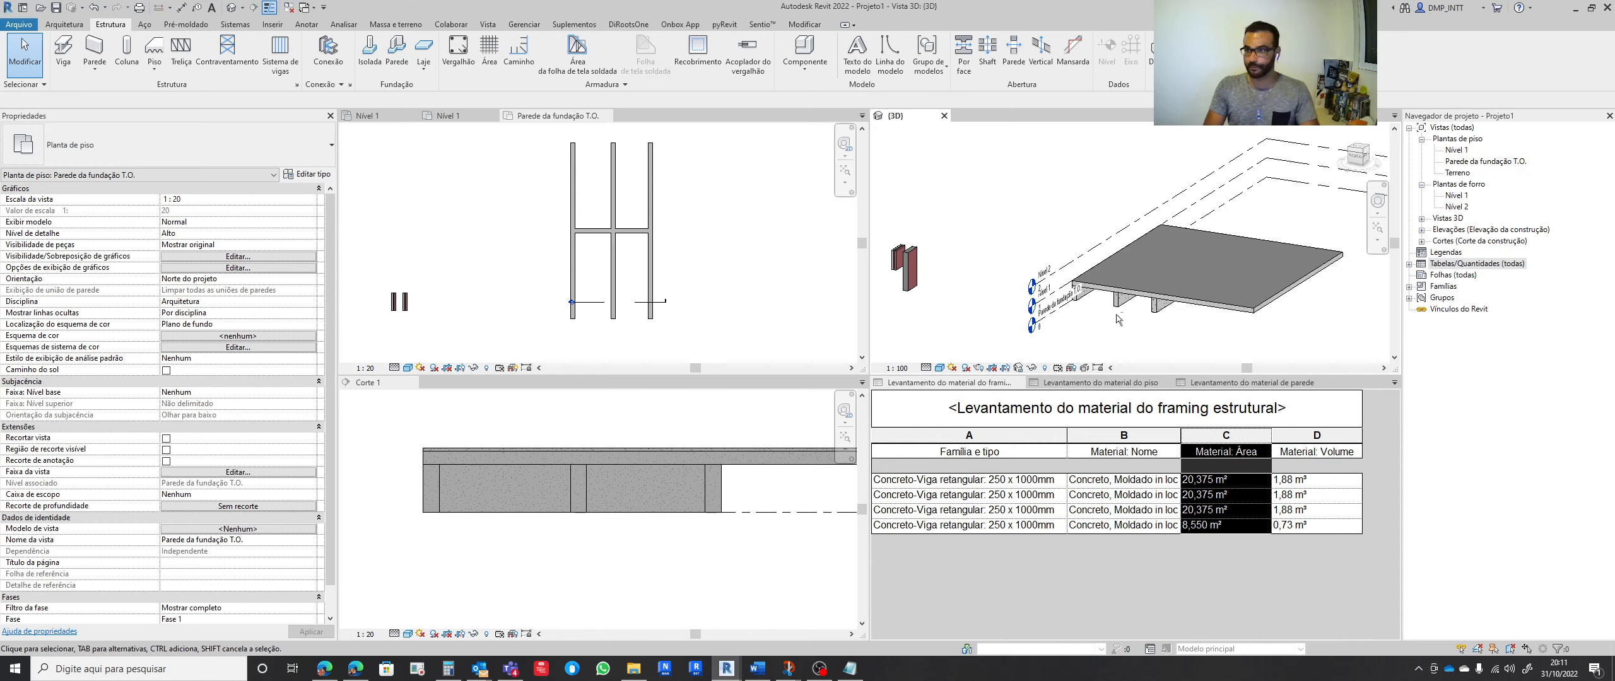
middle_click_drag(1114, 333, 1120, 260, "shift")
scroll(1128, 272, "up", 5)
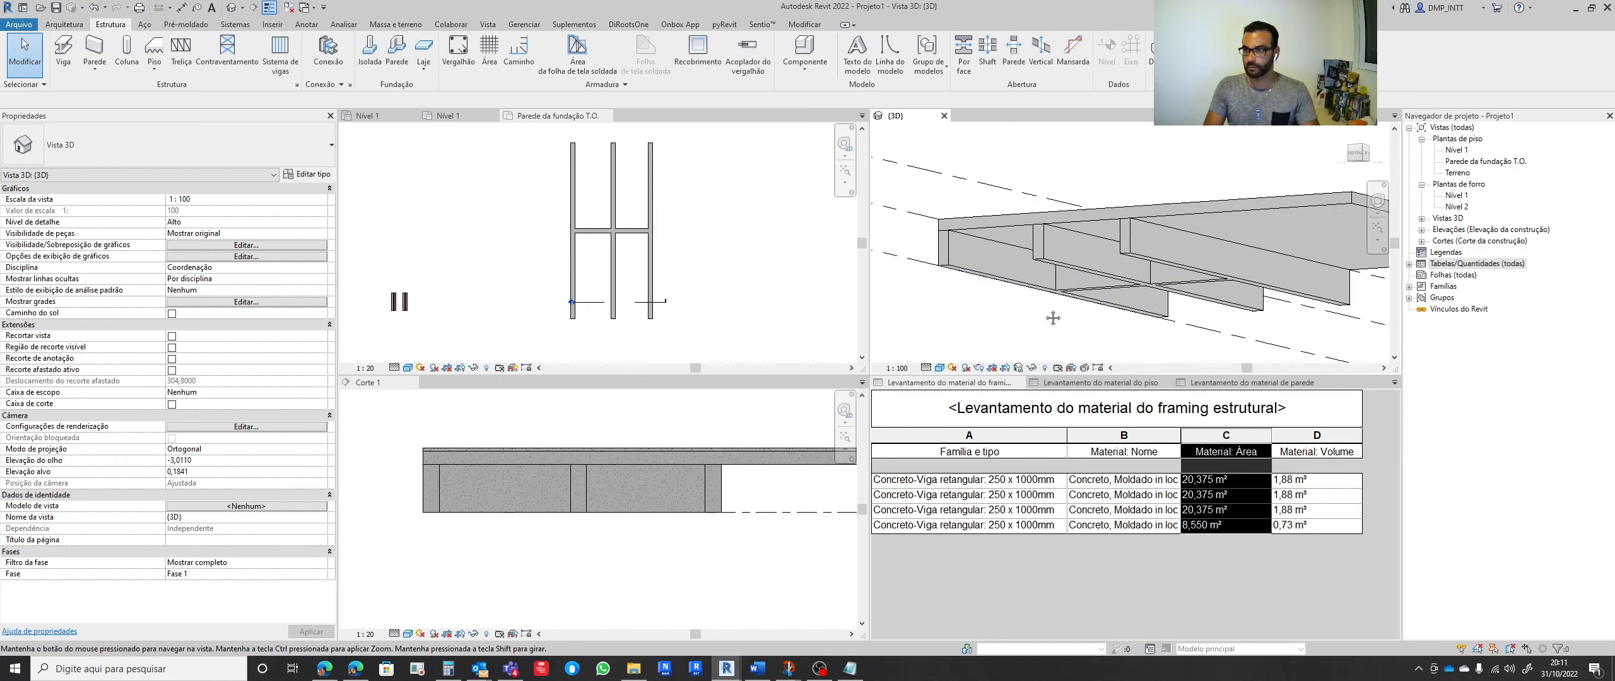
middle_click_drag(1029, 315, 1037, 297, "shift")
scroll(1009, 298, "down", 2)
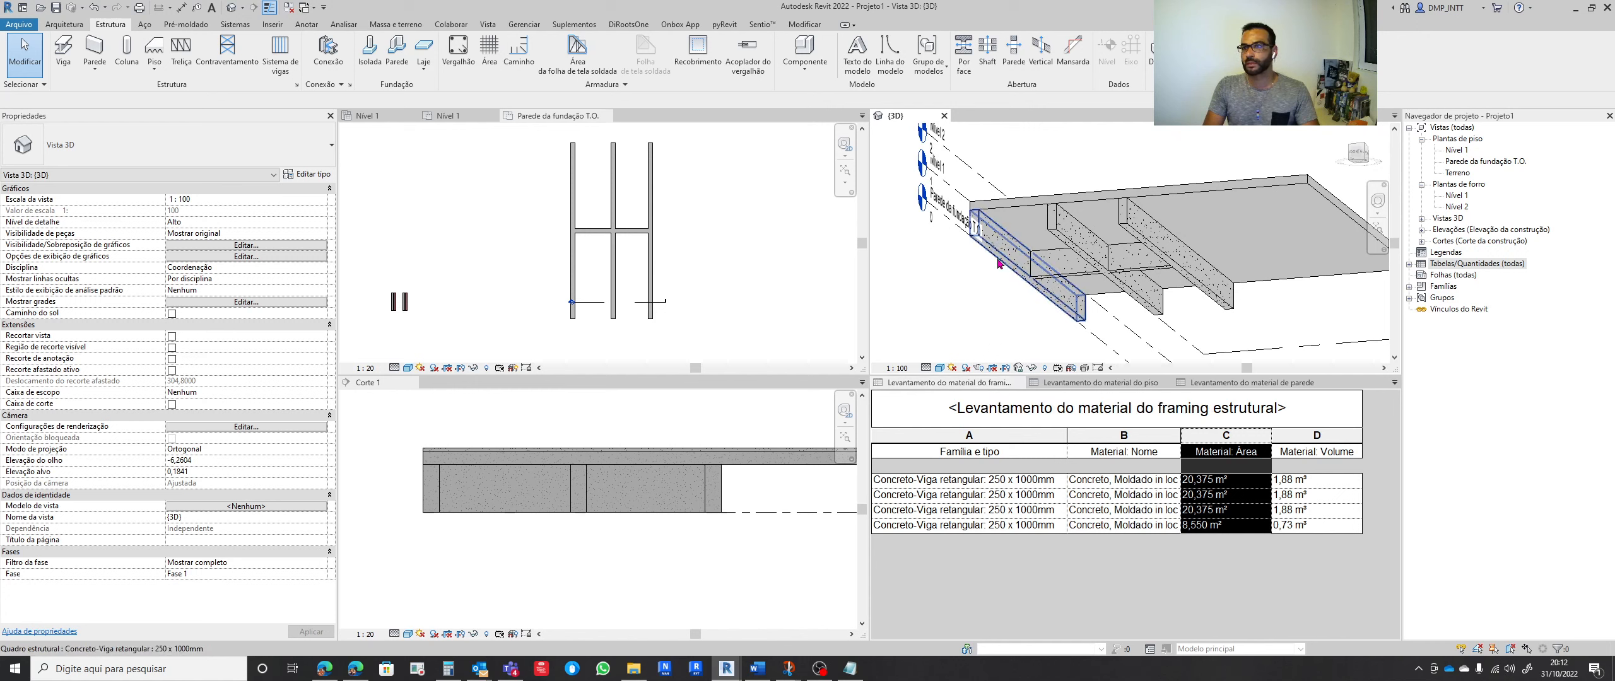
Add the Marca field to the structural framing material takeoff and make it the first column
left_click(968, 436)
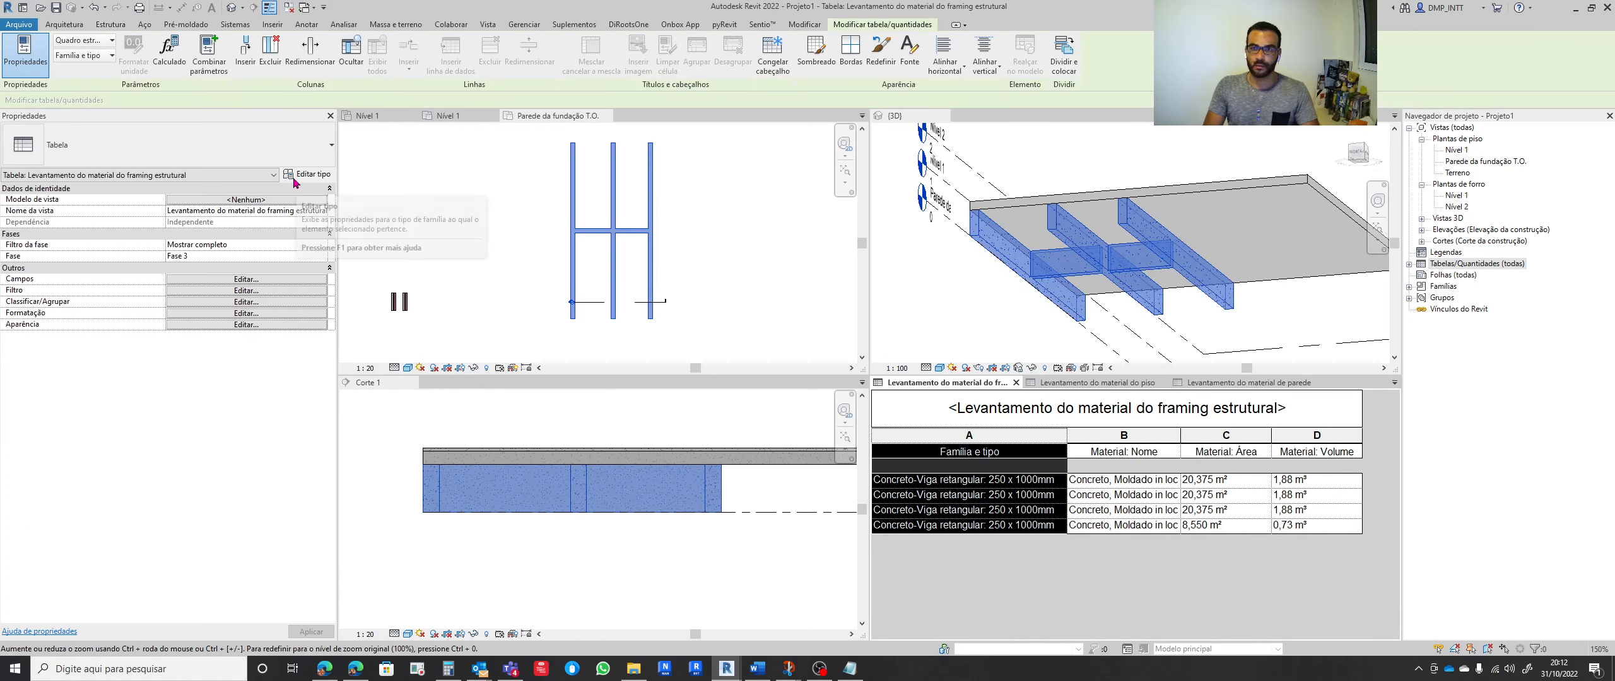
left_click(246, 279)
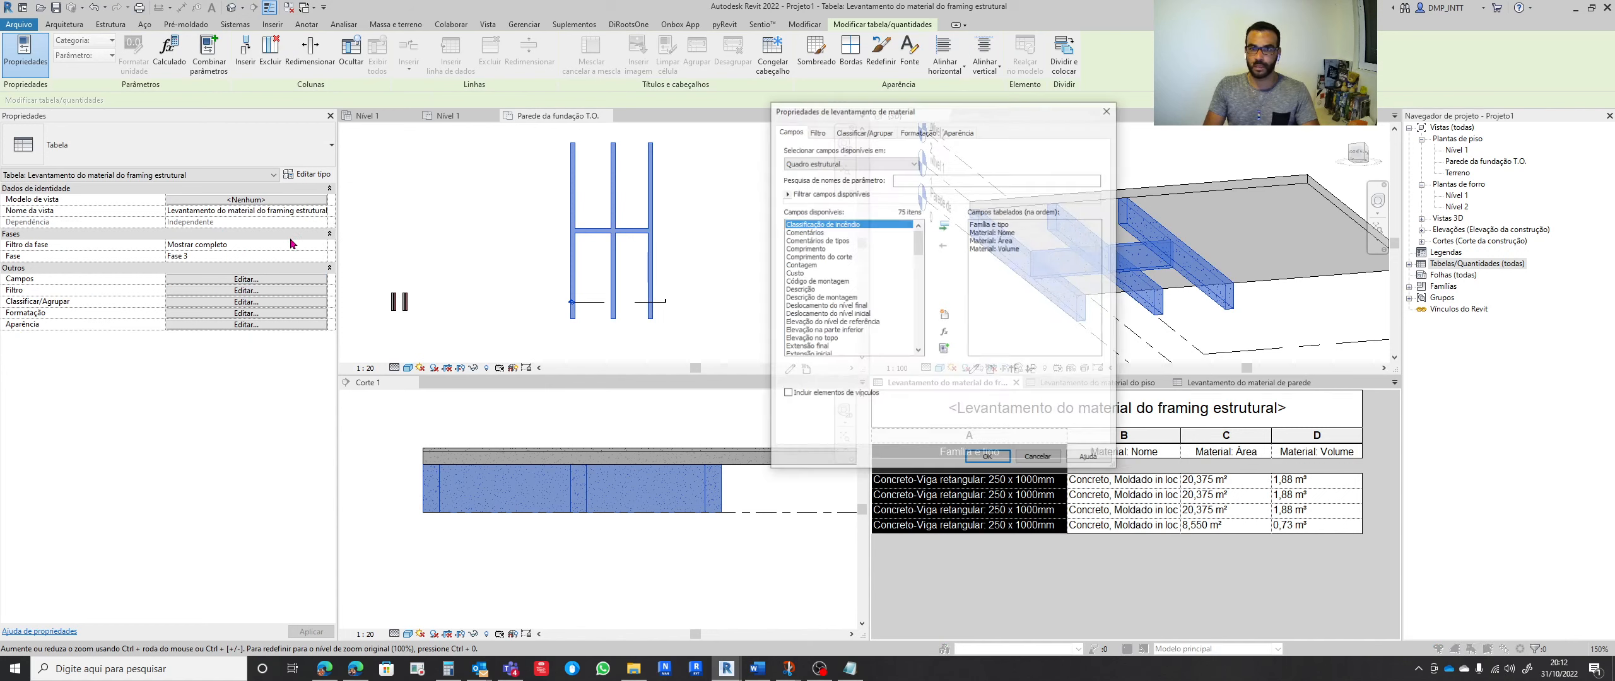
left_click(910, 180)
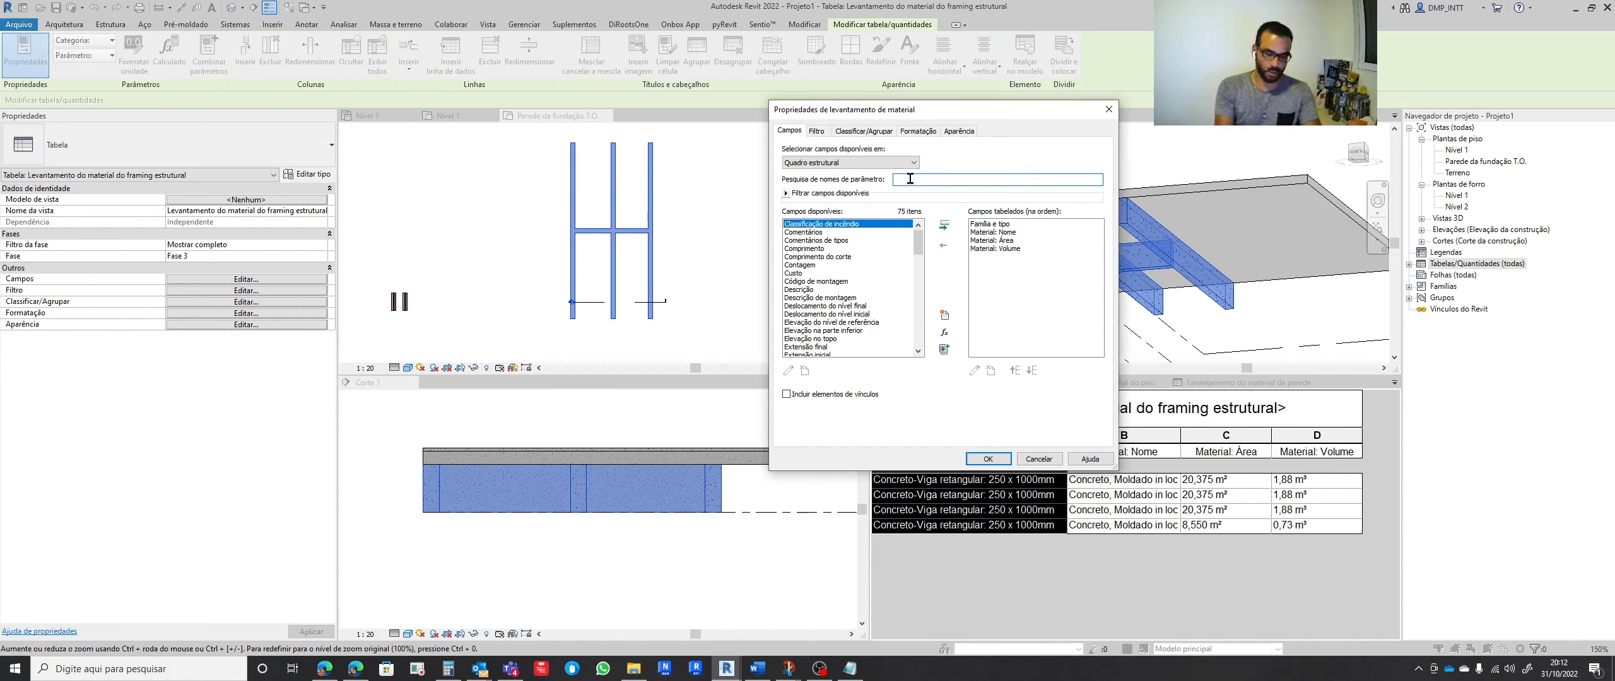
type("malrca")
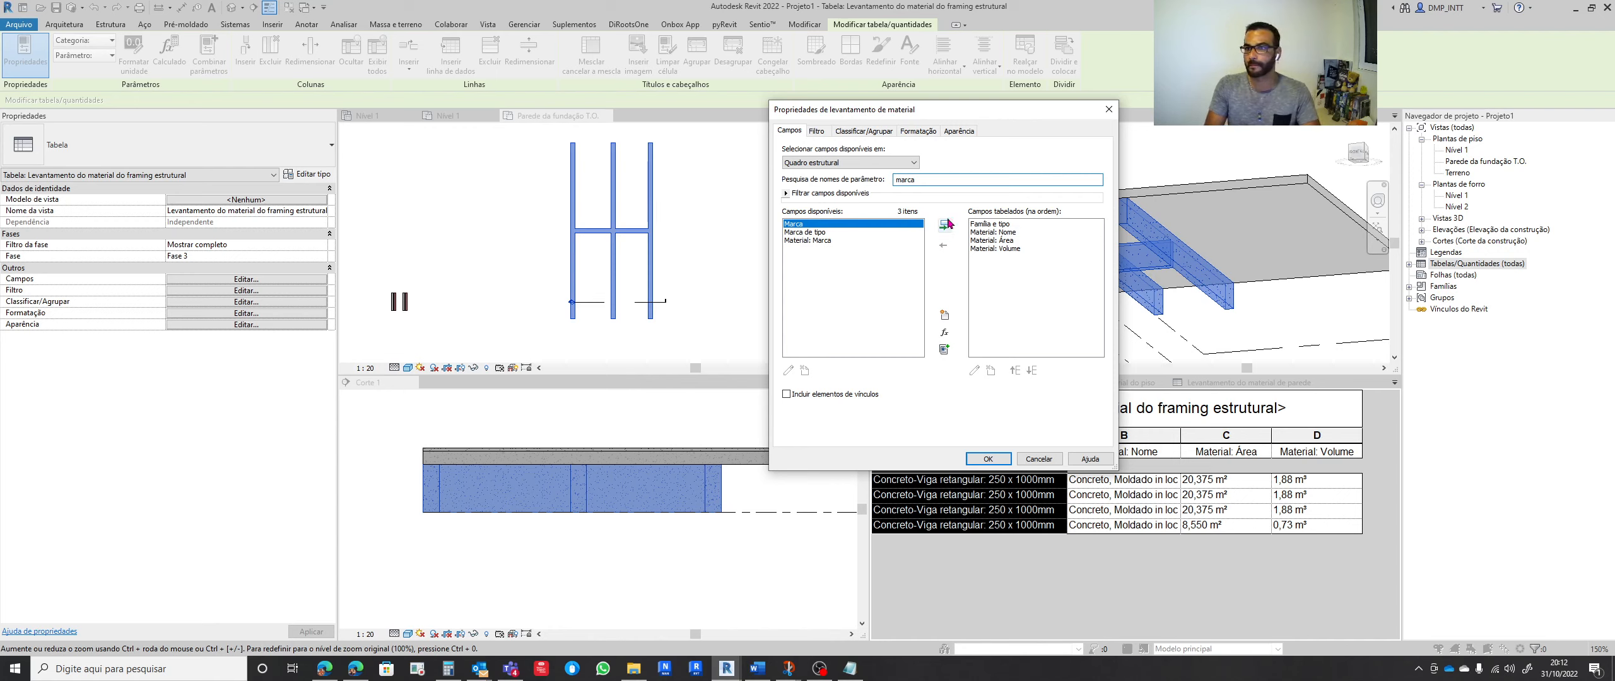
left_click(944, 226)
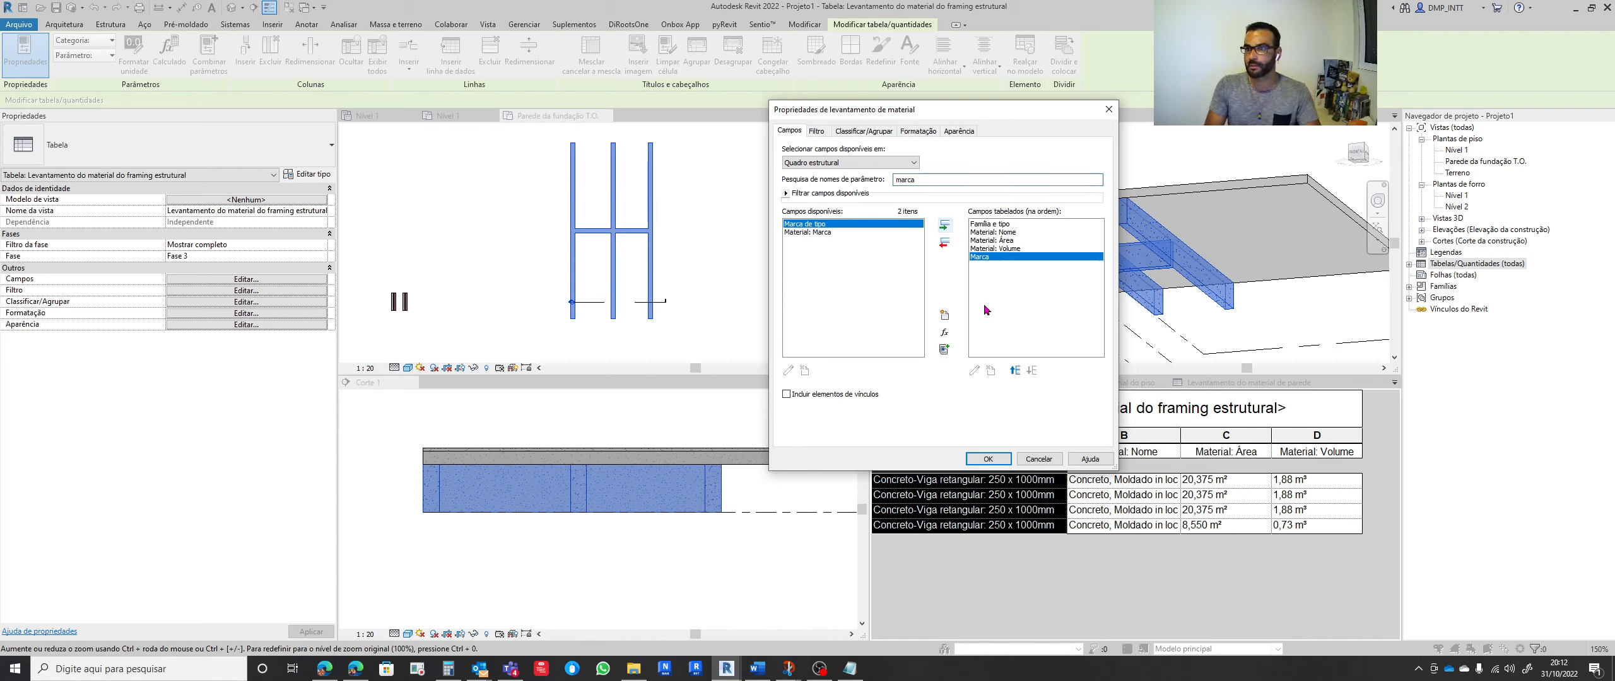
left_click(1012, 372)
left_click(1012, 372)
left_click(1012, 371)
left_click(1012, 372)
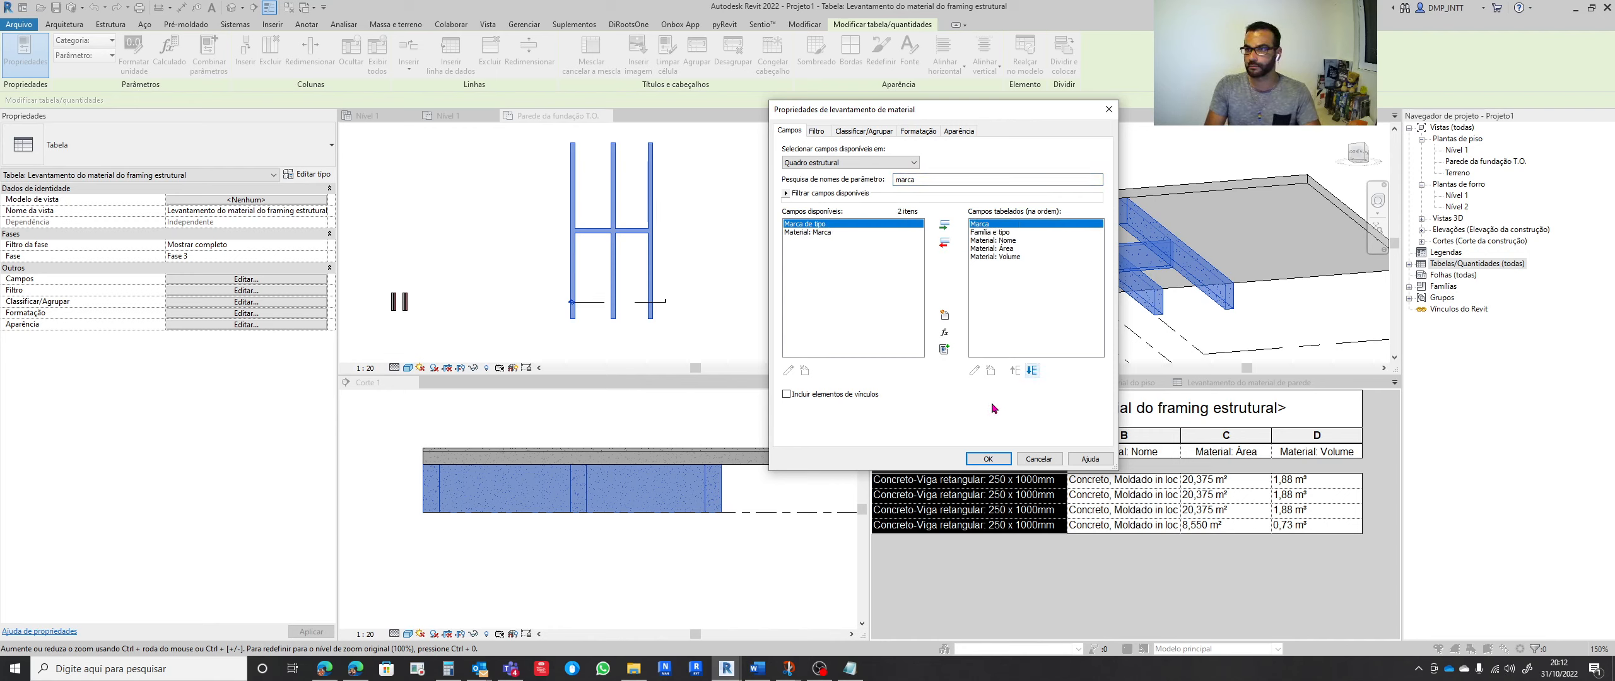
left_click(987, 458)
Fill the Marca column of the structural framing takeoff with V1, V2, V3 and V4, one mark per beam row
left_click(929, 480)
type("V")
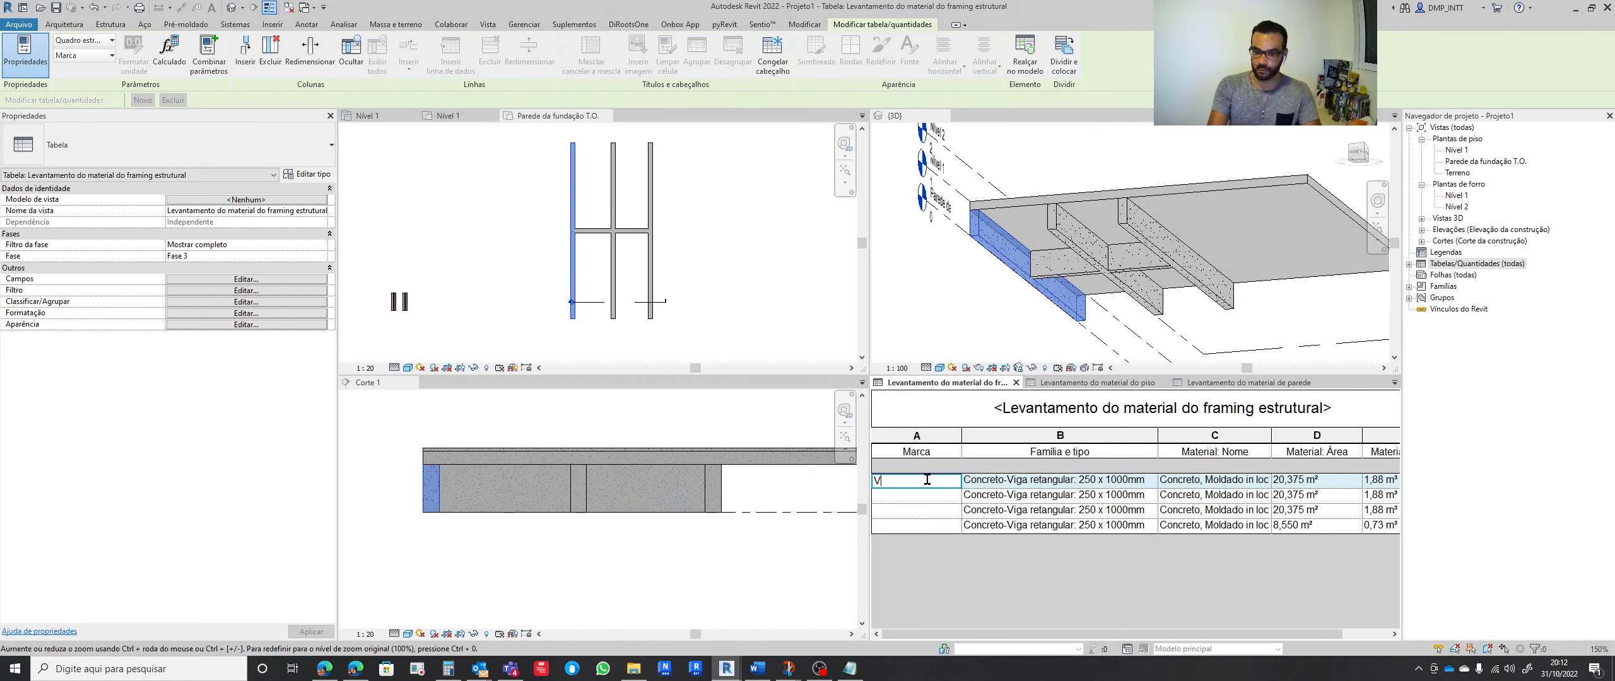
type("1")
key("Return")
type("V2")
key("Return")
type("V3")
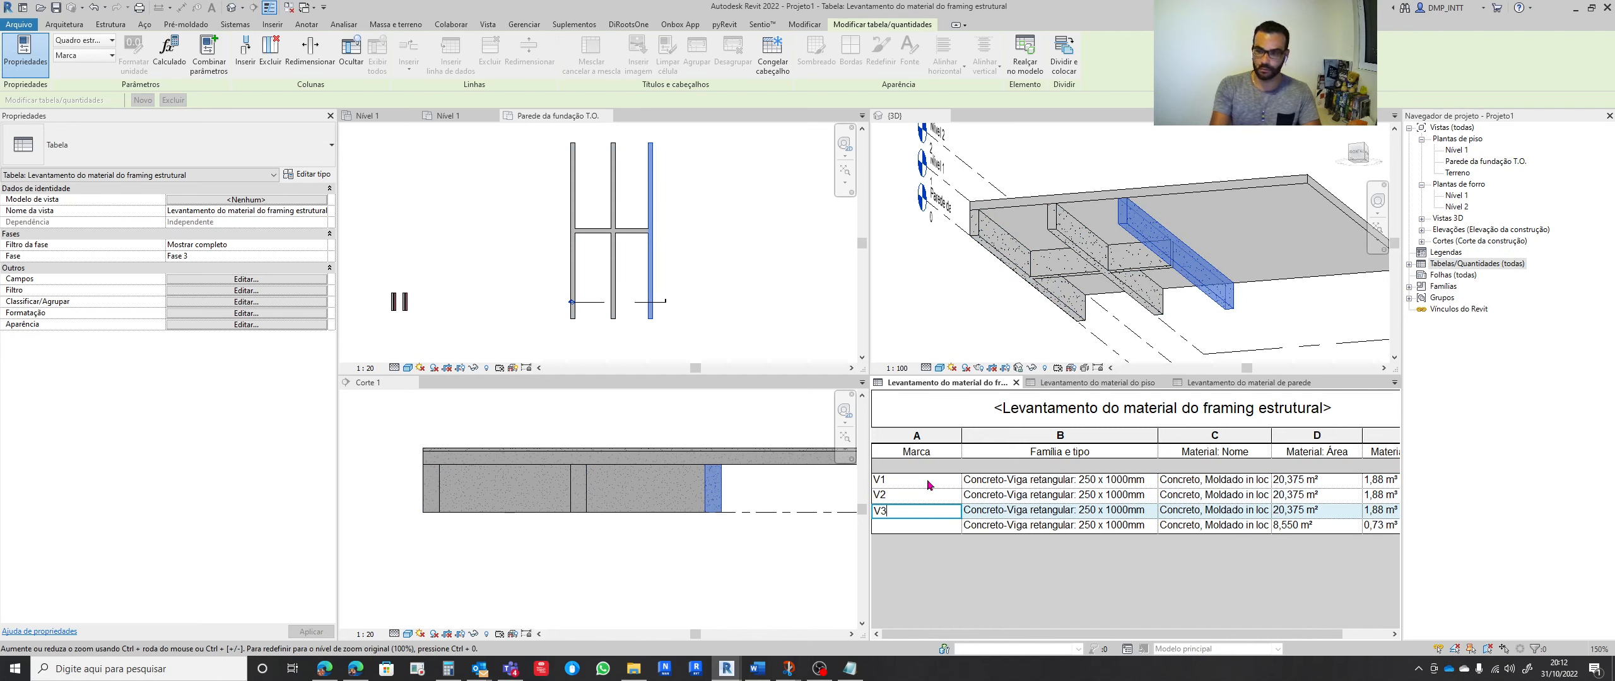
key("Return")
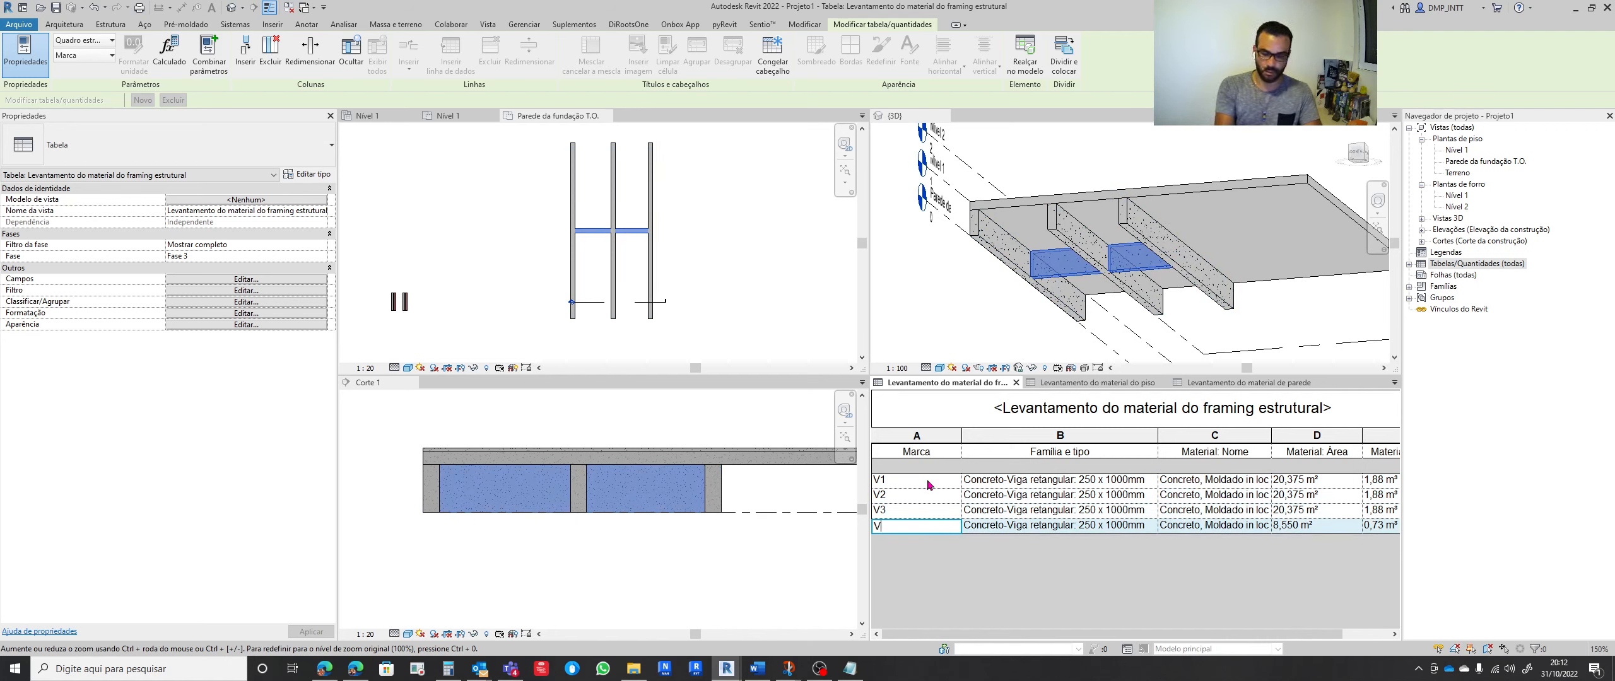
type("V4")
Narrow the Marca and Familia e tipo columns and adjust the material columns so the whole takeoff fits its window
left_click_drag(961, 434, 913, 434)
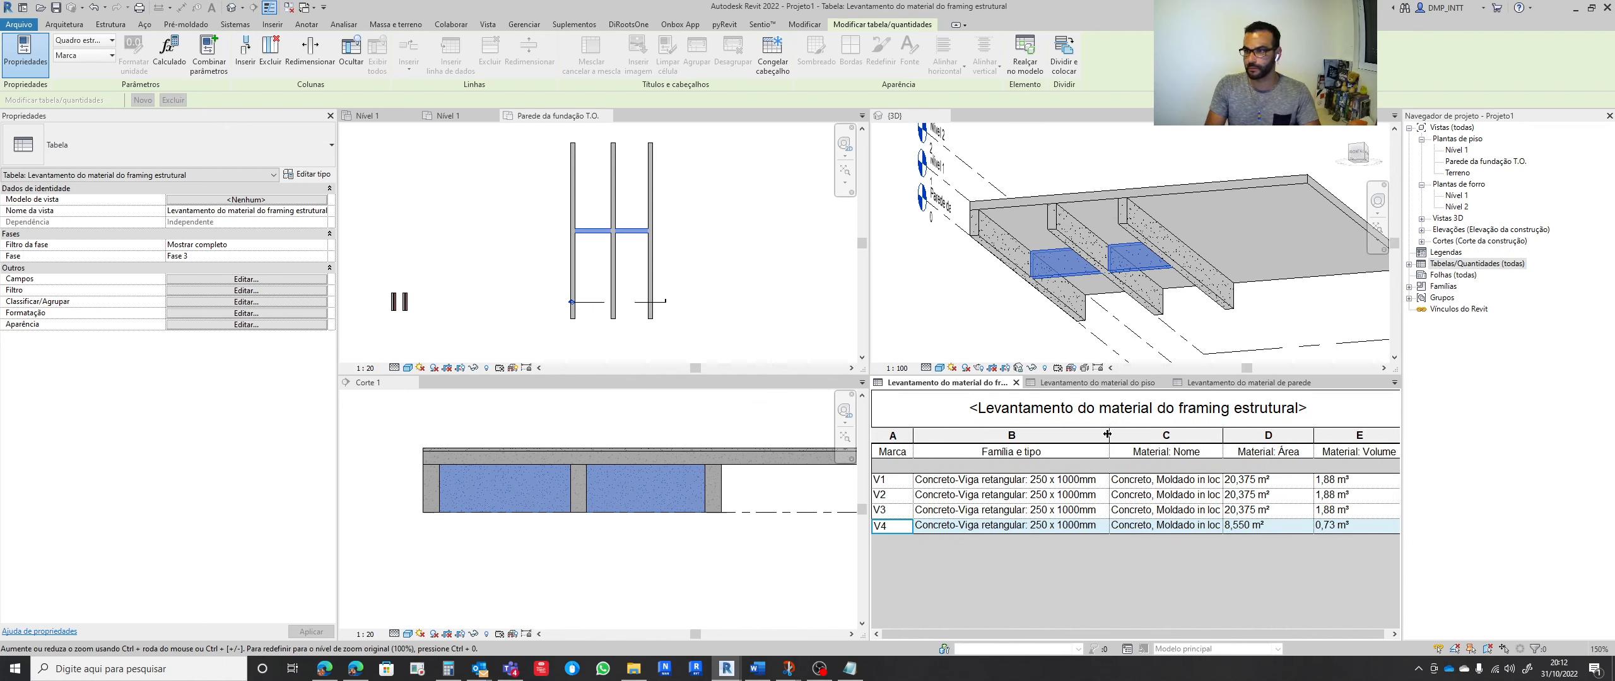
left_click_drag(1107, 434, 953, 435)
left_click_drag(1066, 433, 1165, 433)
left_click_drag(1045, 432, 1070, 434)
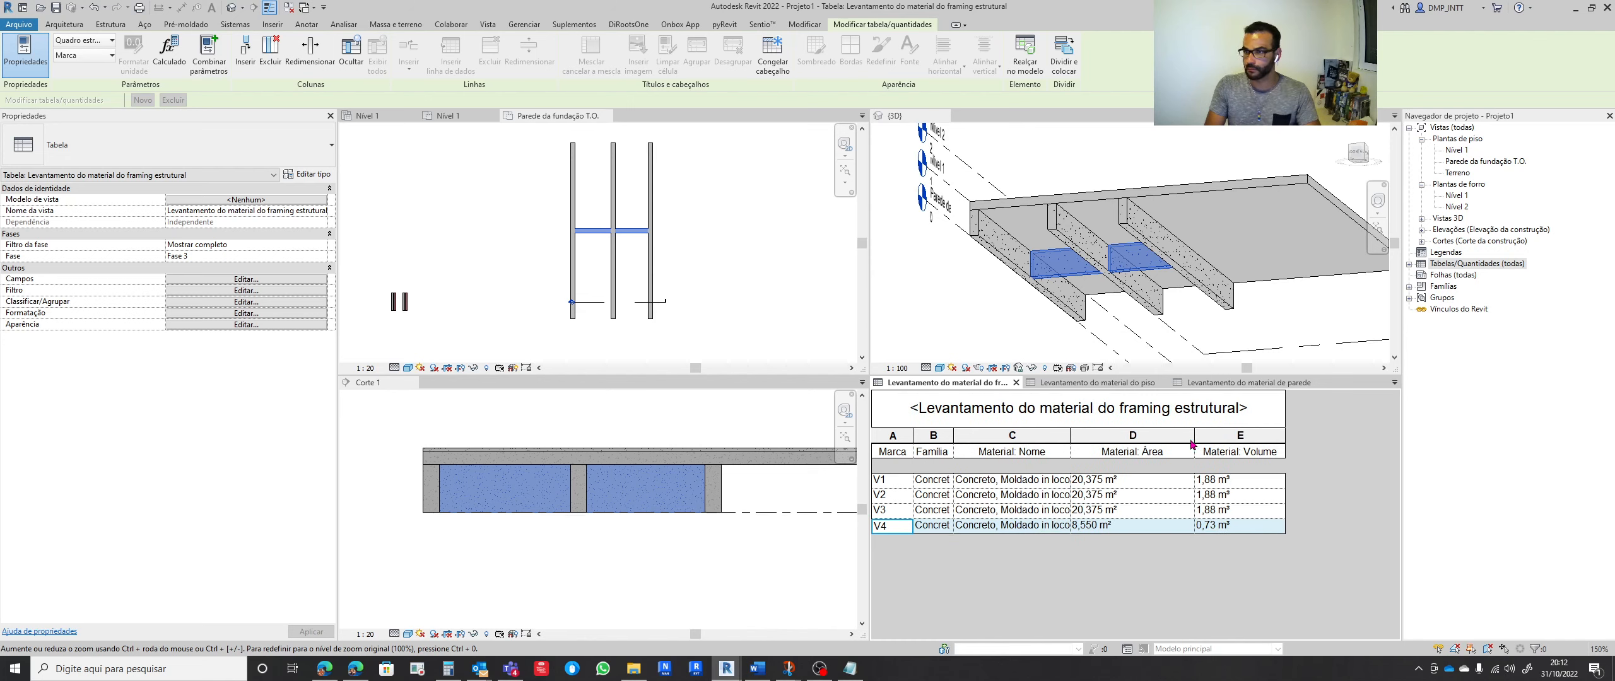
left_click_drag(1193, 432, 1184, 435)
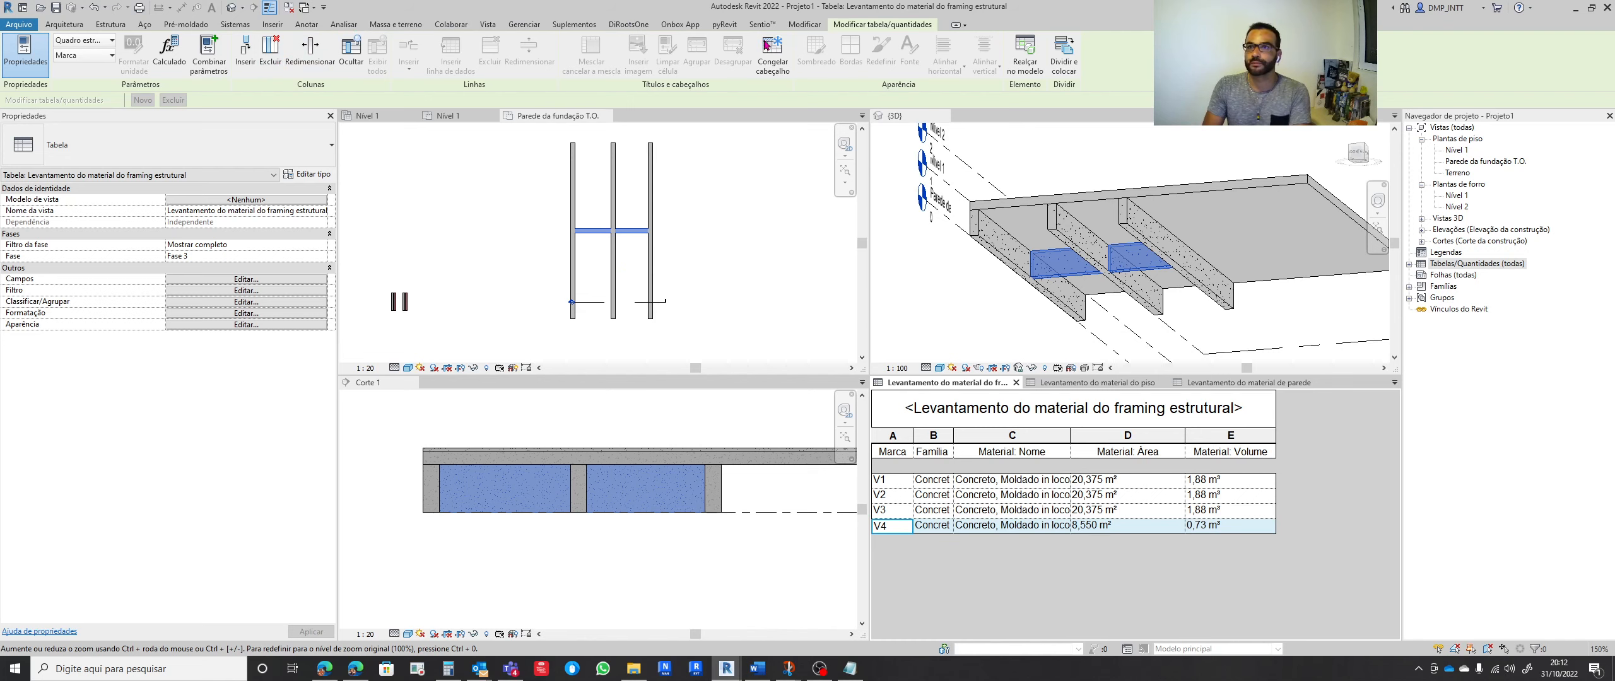
Start the Paint tool and choose the material Compensado, Revestimento from the project materials
left_click(786, 25)
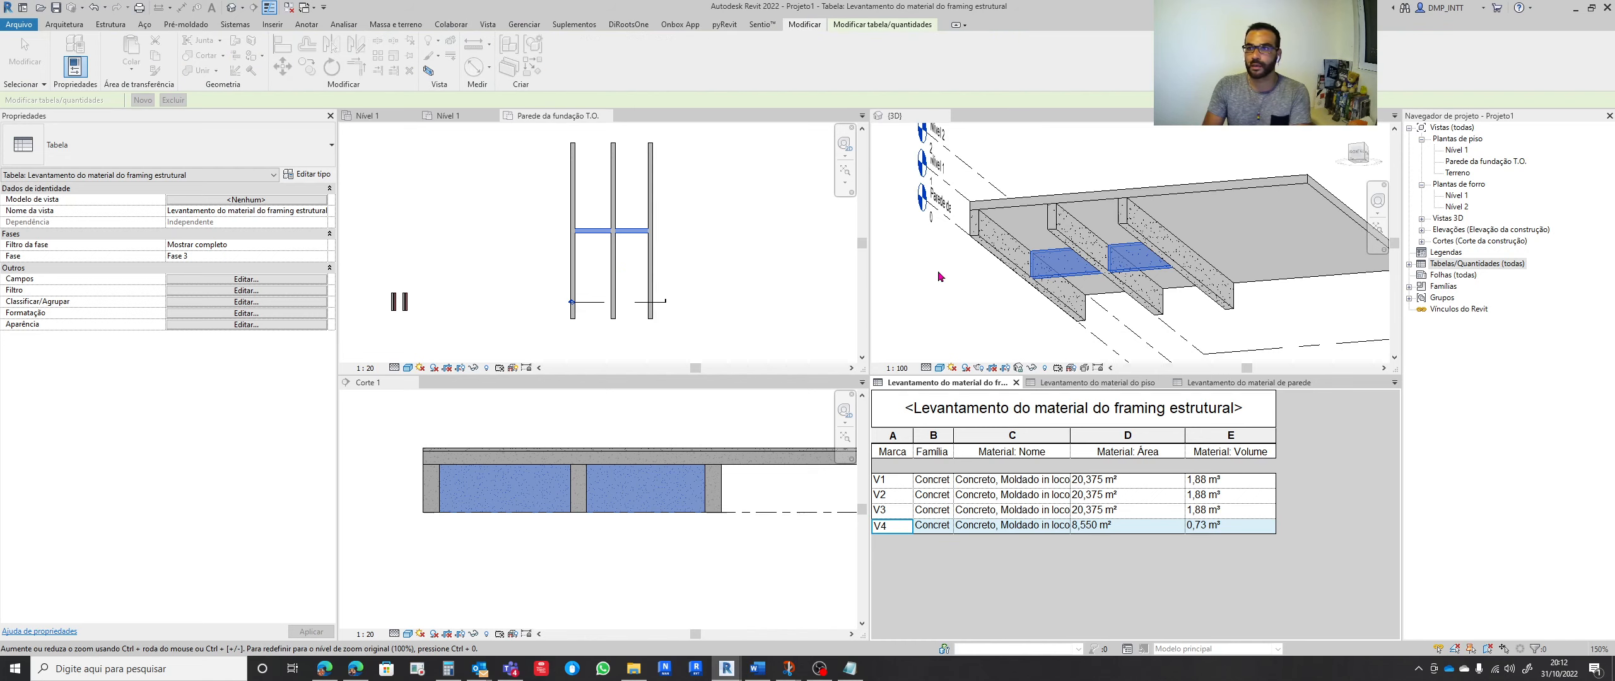
left_click(1066, 262)
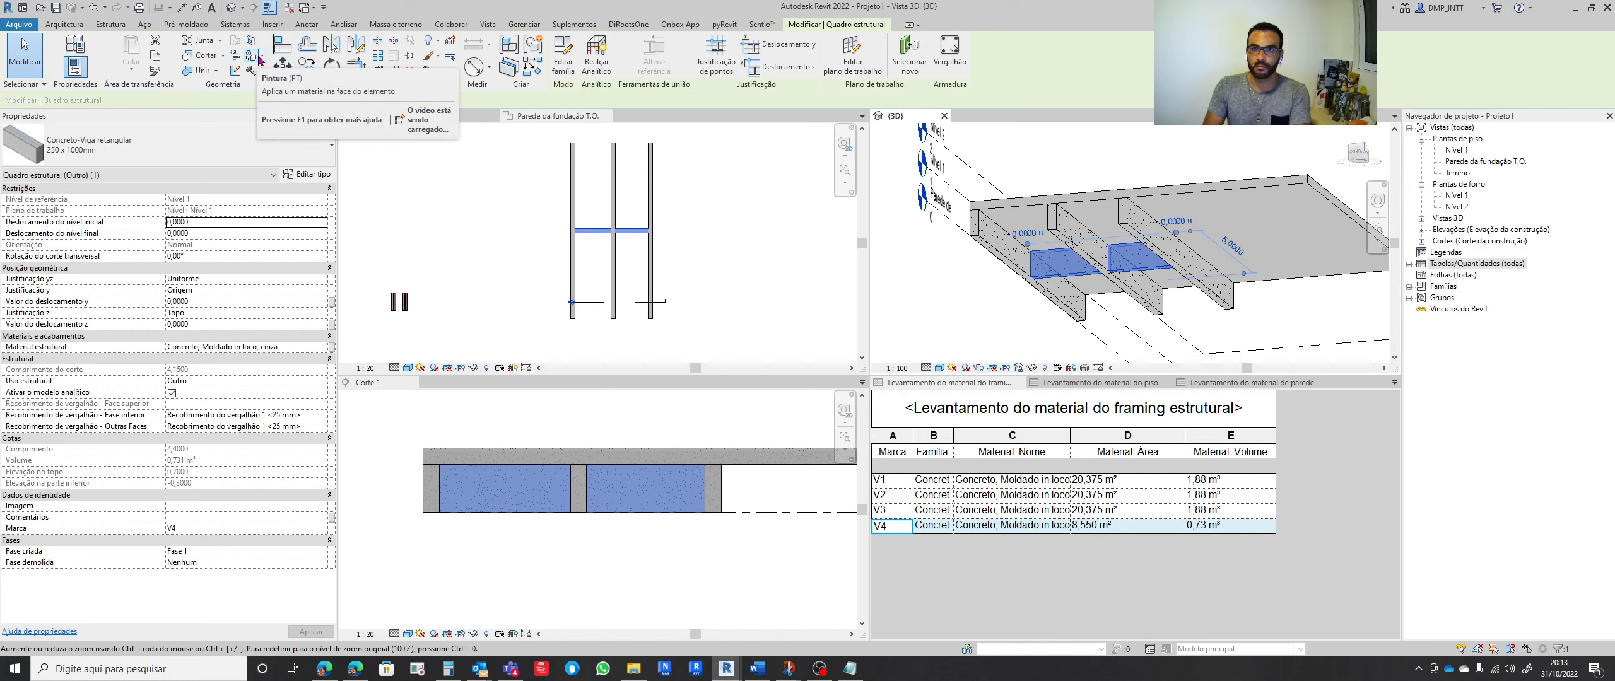
left_click(259, 60)
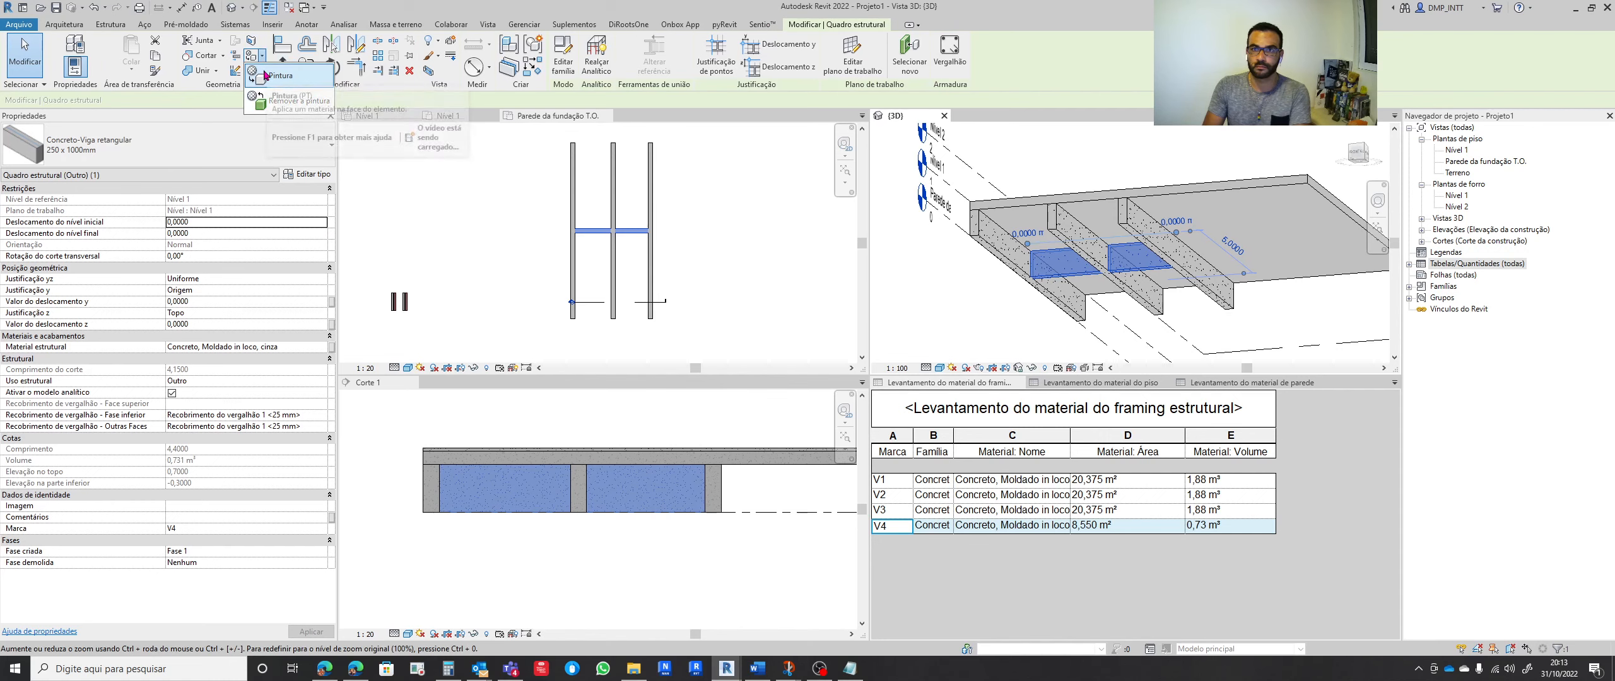
left_click(272, 76)
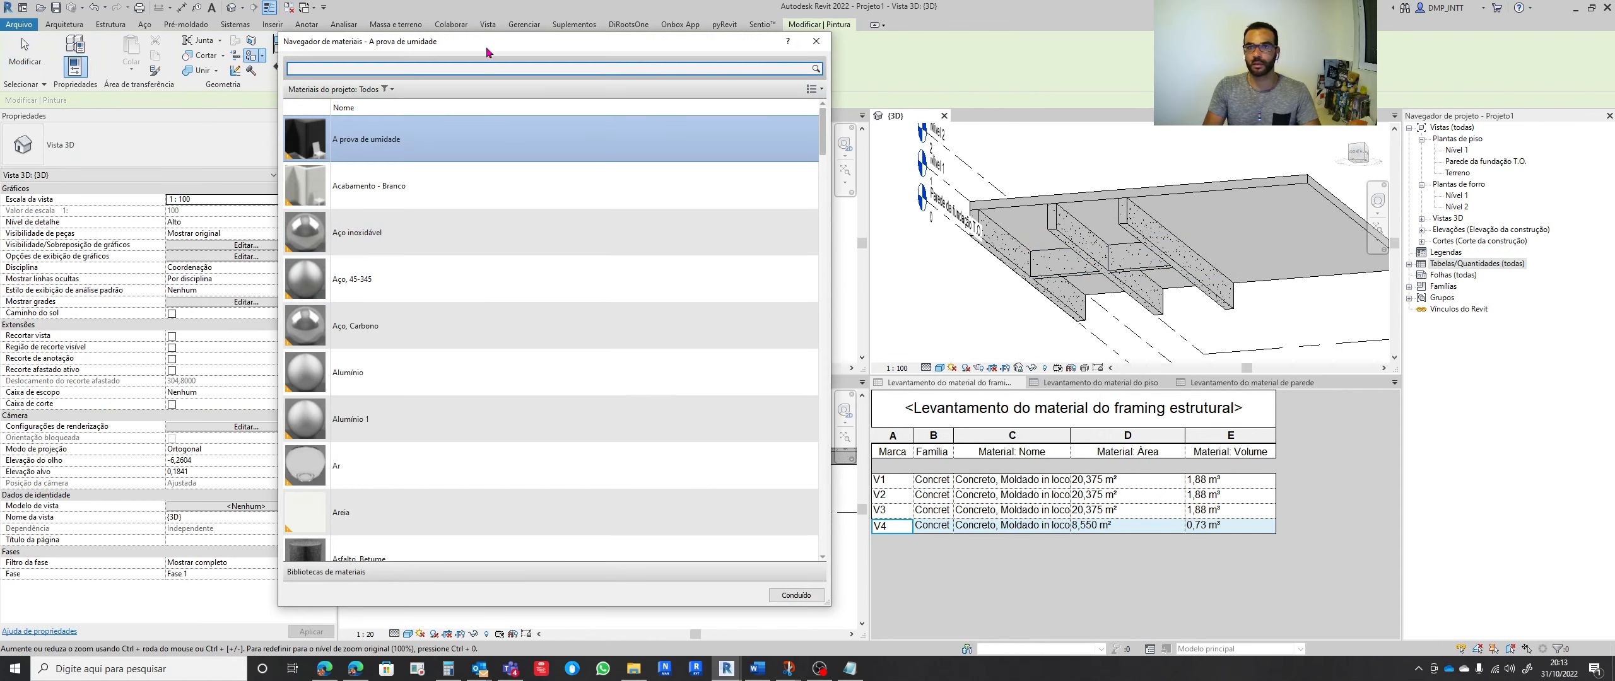
left_click_drag(427, 44, 321, 36)
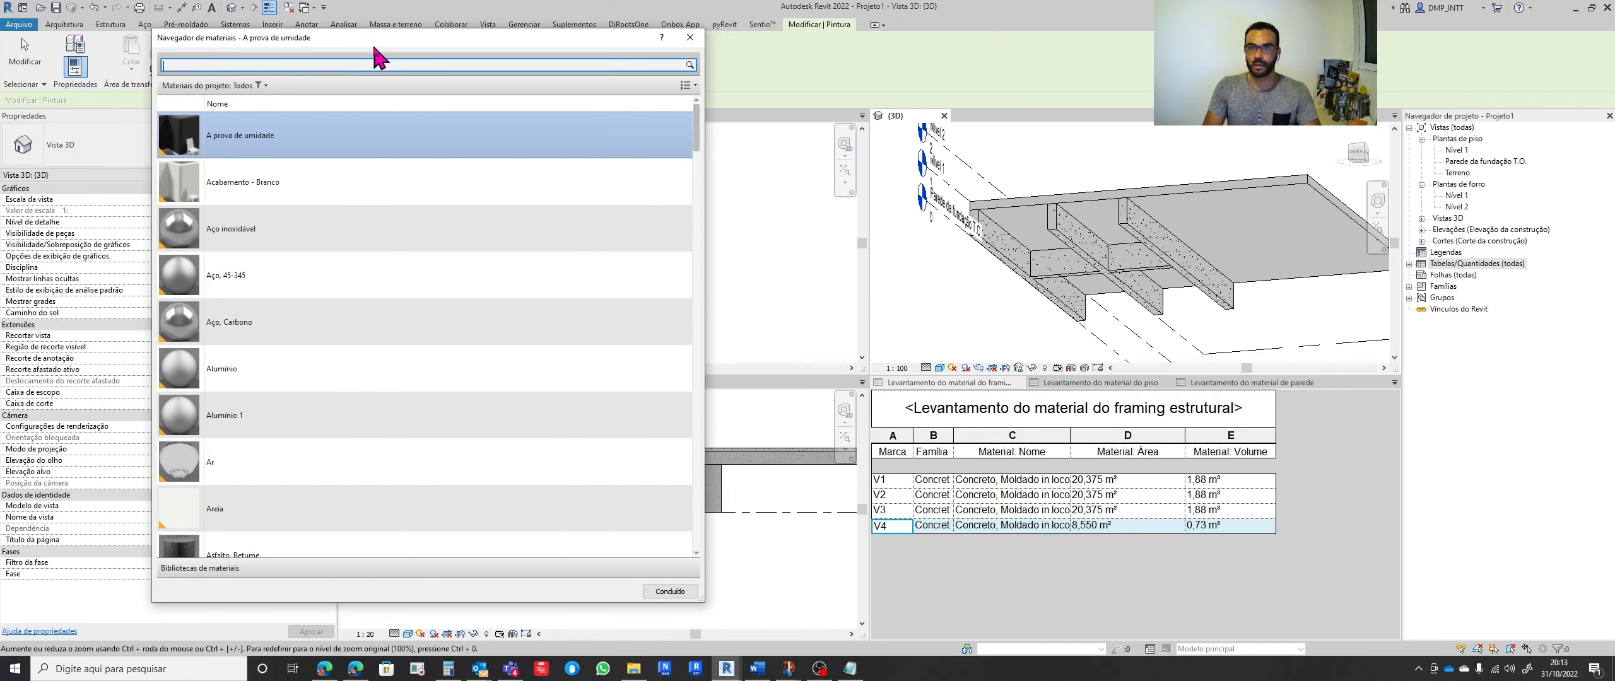
scroll(317, 414, "down", 3)
scroll(316, 414, "down", 3)
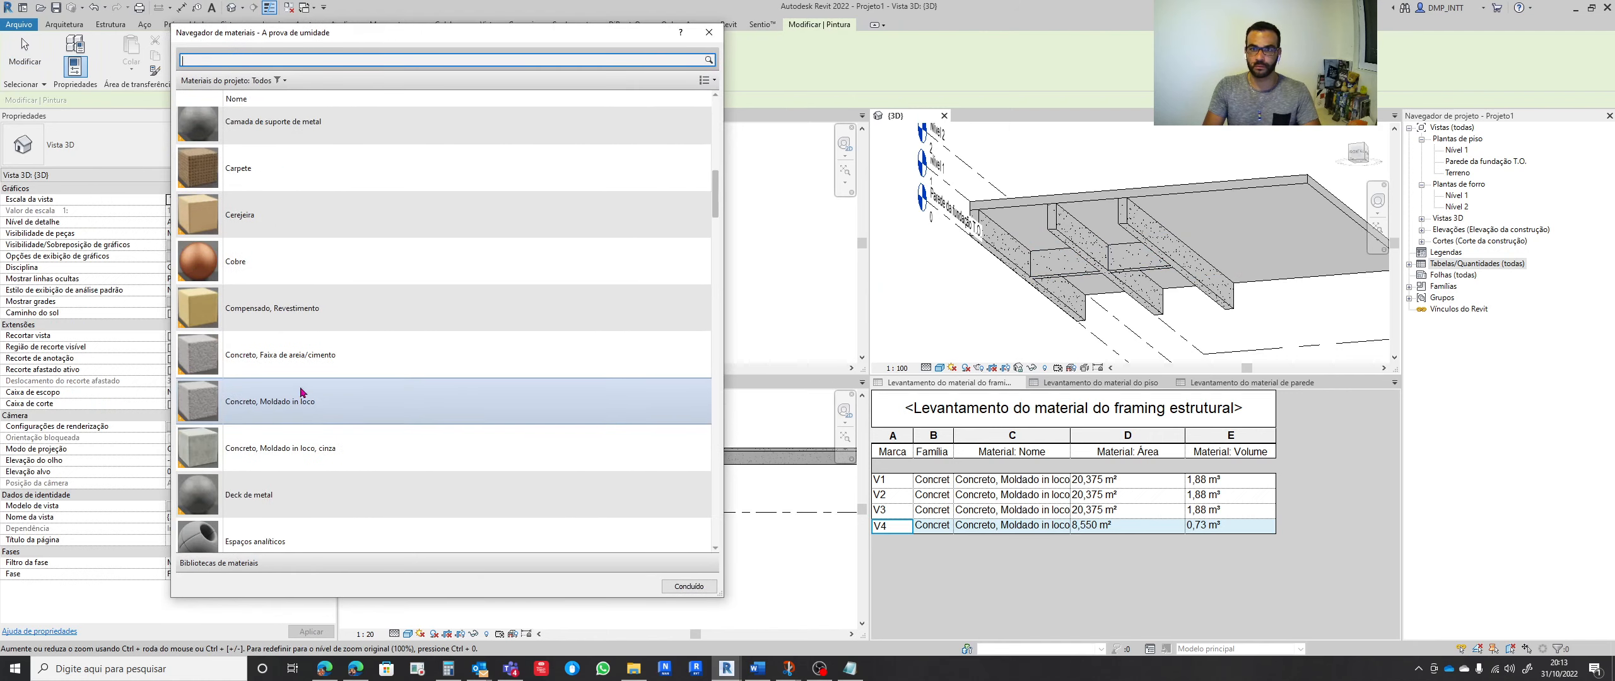
left_click(249, 323)
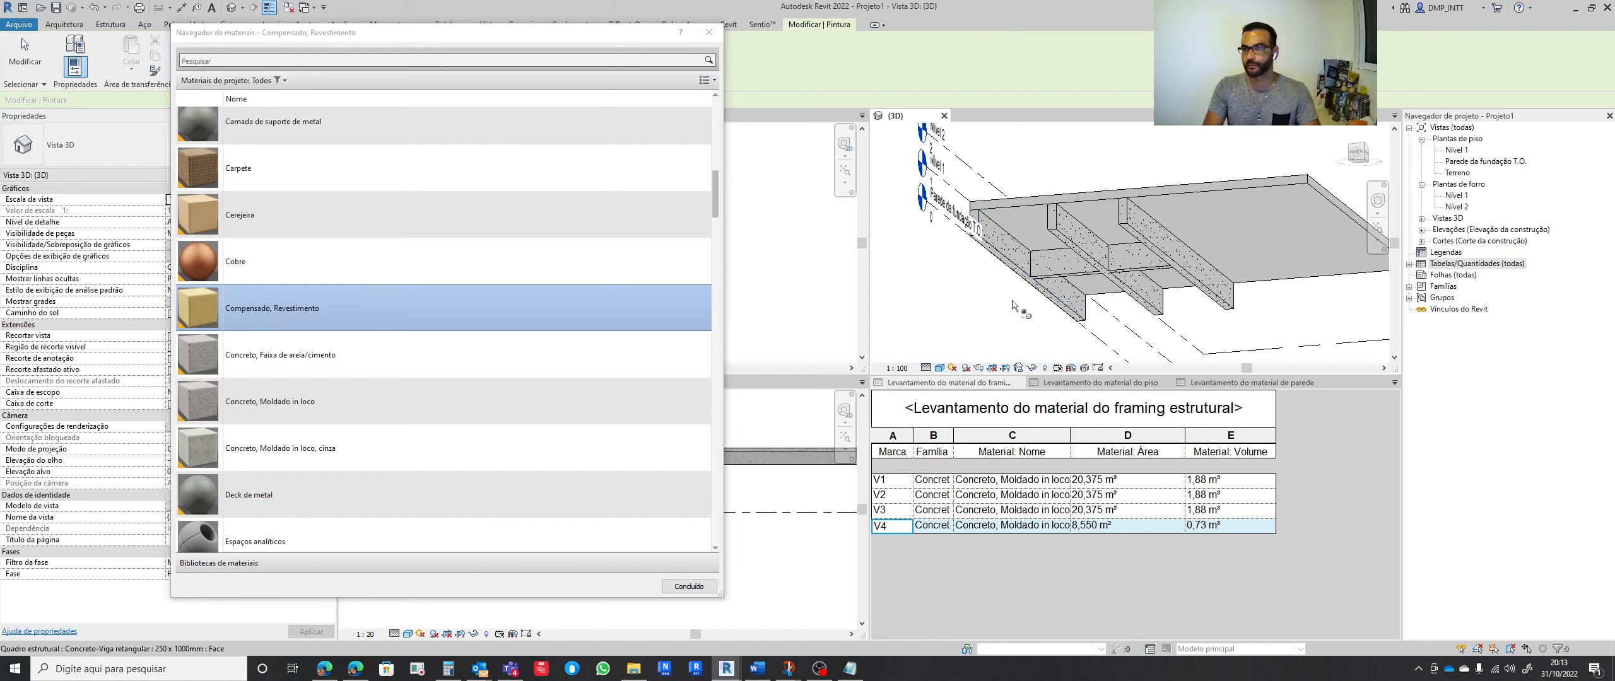
Paint the outer and inner side faces of beam V1 with Compensado, Revestimento in the 3D view
middle_click_drag(974, 329, 1167, 245, "shift")
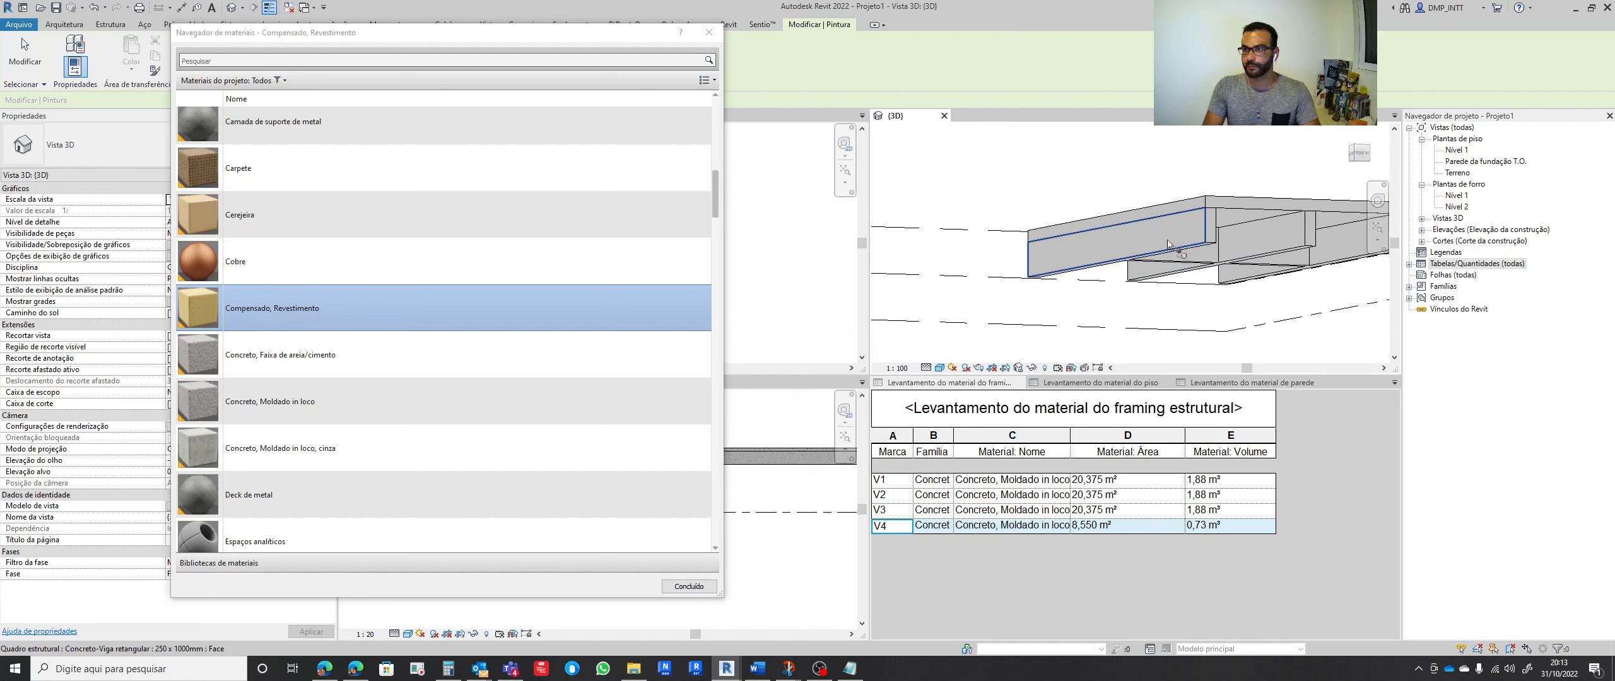
left_click(1083, 249)
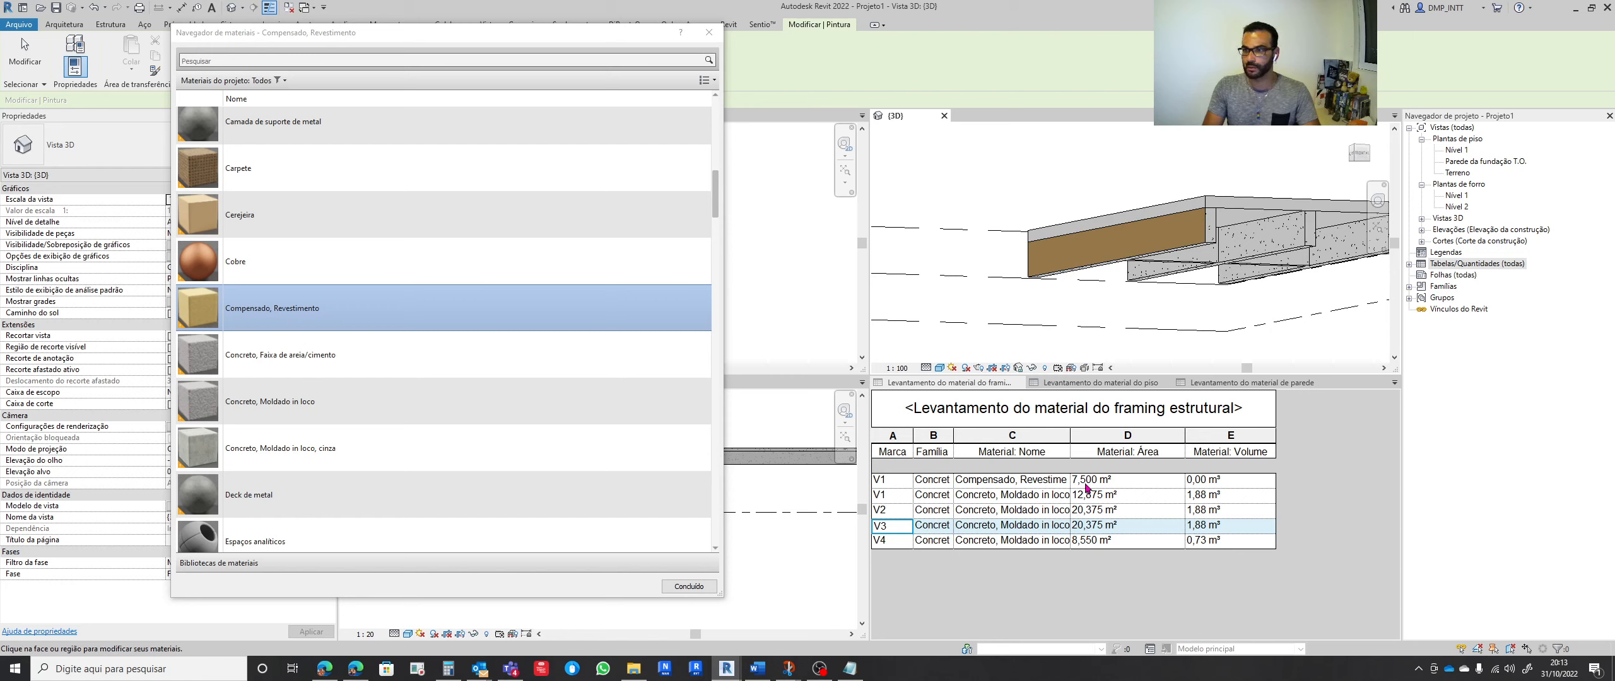
middle_click_drag(1122, 335, 1048, 271, "shift")
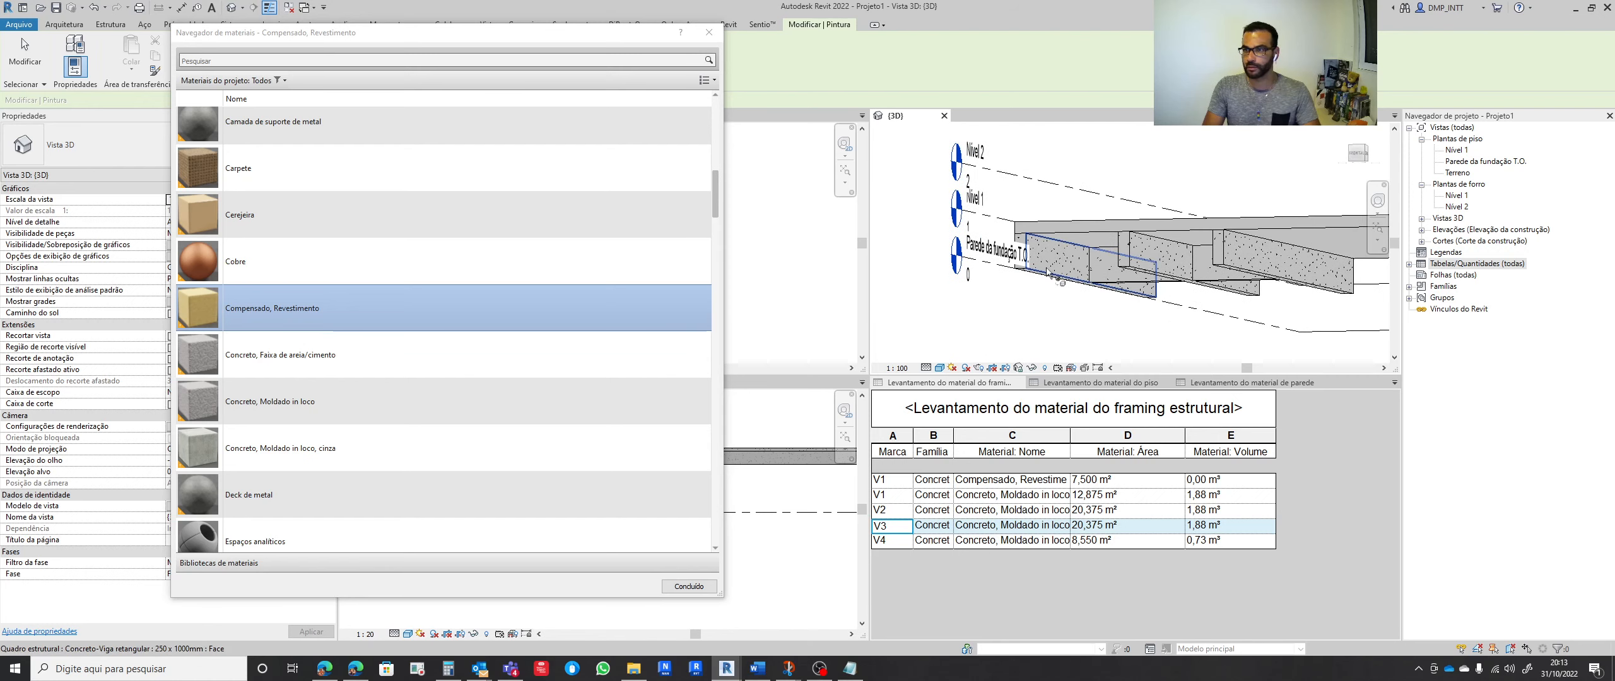
left_click(1047, 273)
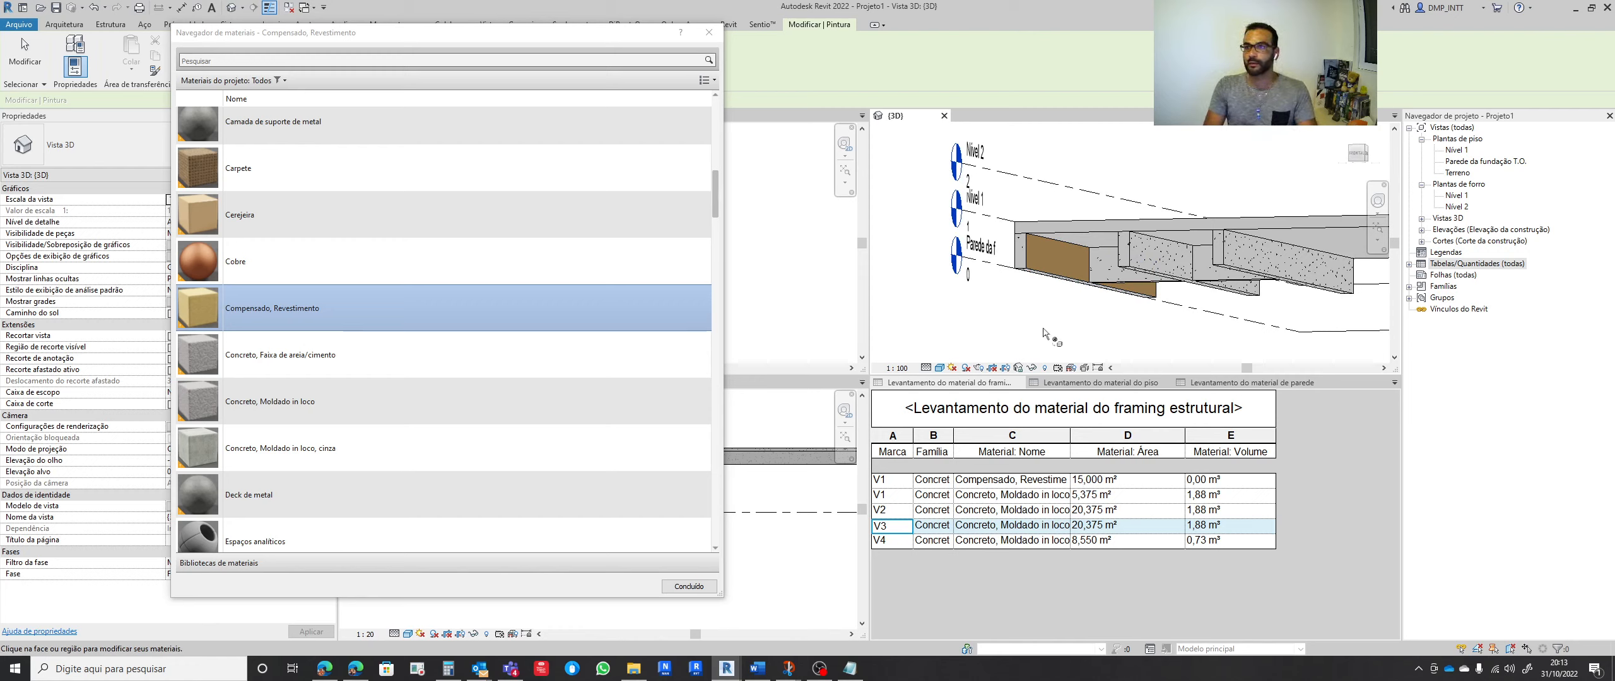
Paint both long side faces of the middle beam V2 with Compensado, Revestimento in the 3D view
scroll(1062, 314, "up", 5)
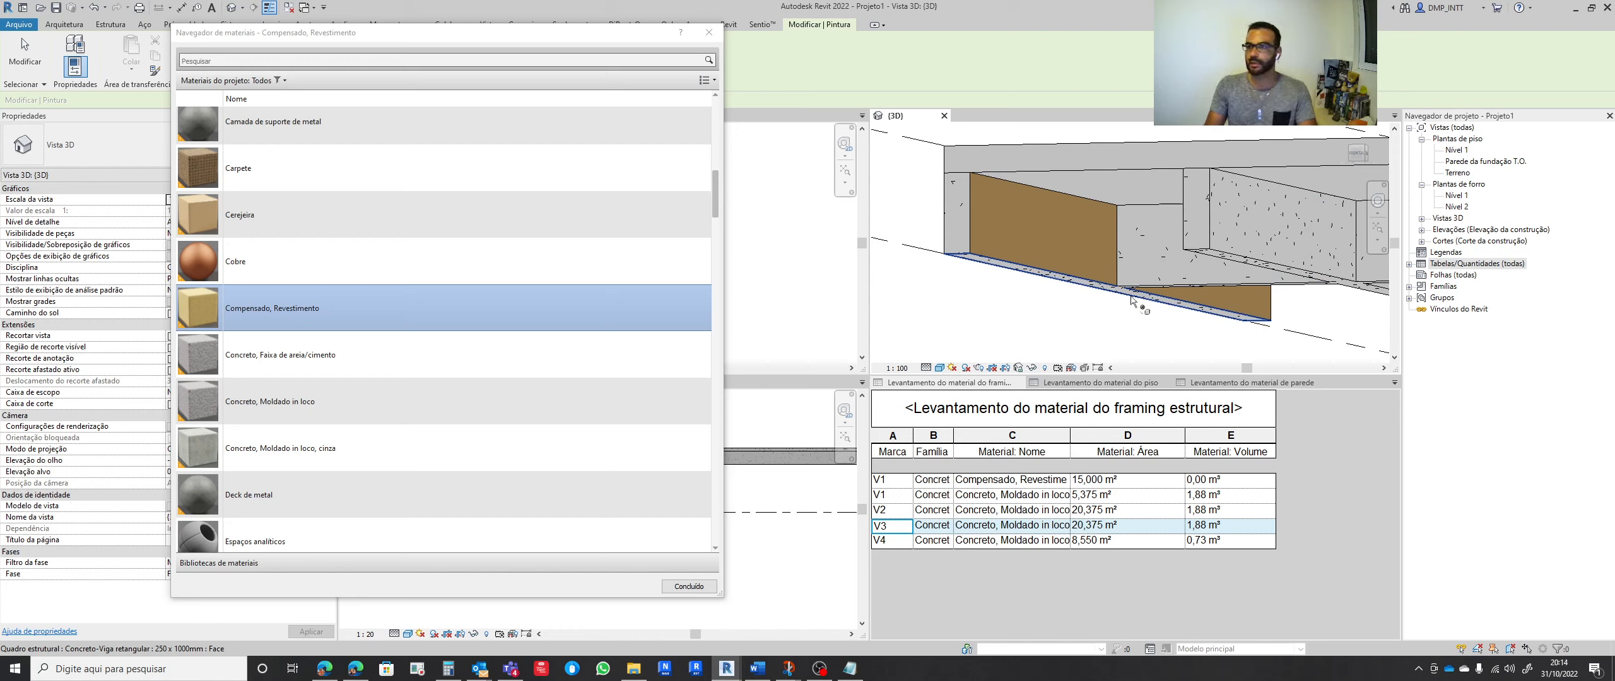
mouse_move(1132, 301)
middle_mouse_down("shift")
mouse_move(1166, 275)
mouse_move(1119, 302)
middle_mouse_up("shift")
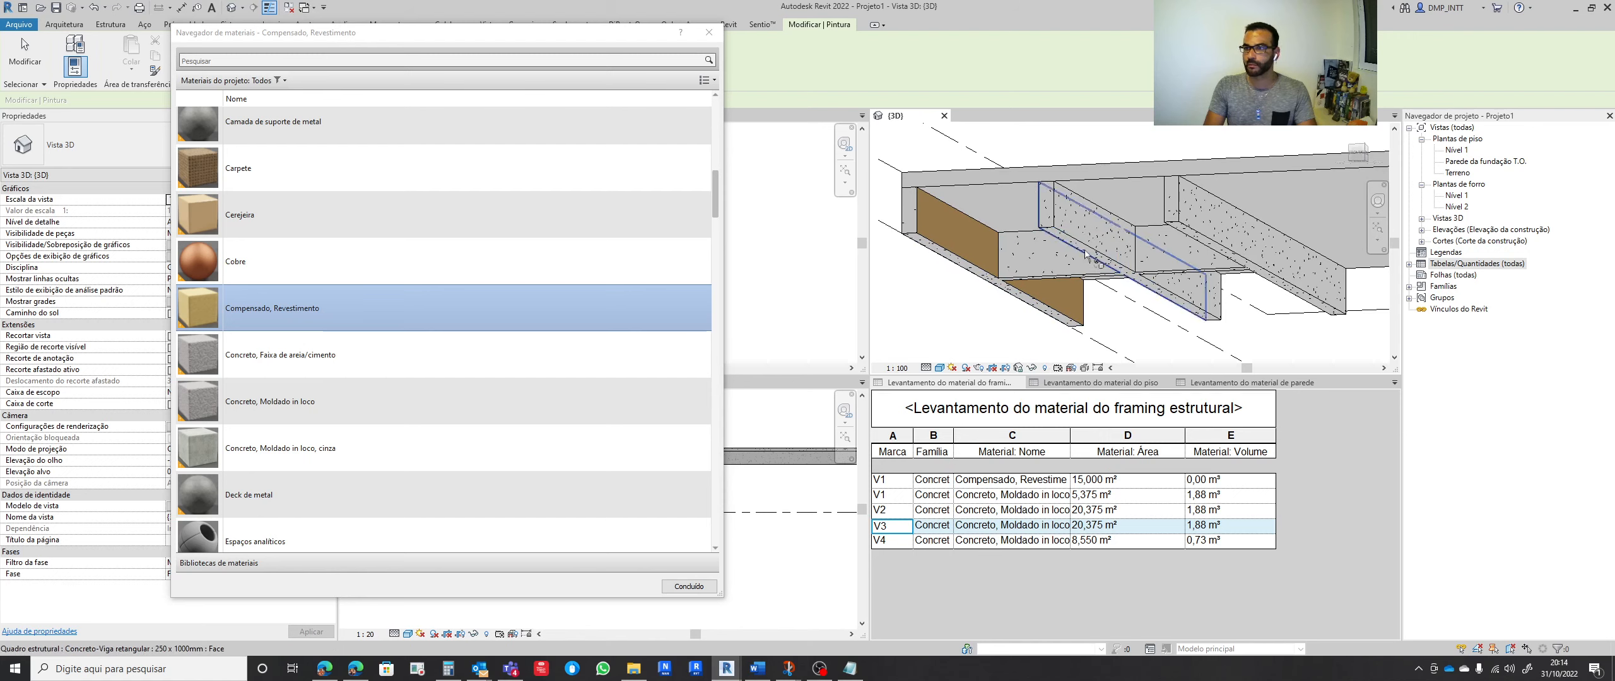
left_click(1091, 227)
middle_click_drag(1026, 330, 1154, 317, "shift")
left_click(1322, 212)
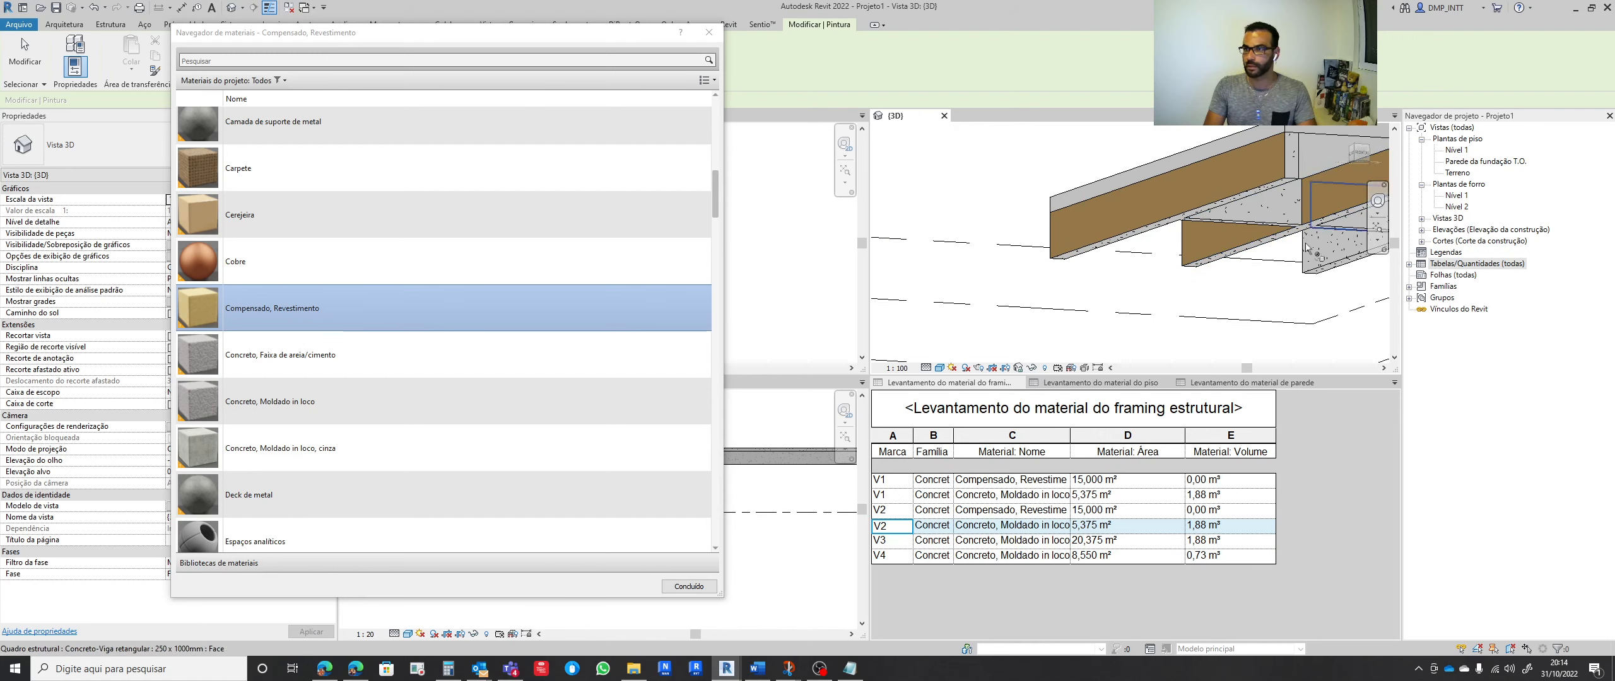
middle_click_drag(1323, 284, 1195, 323, "shift")
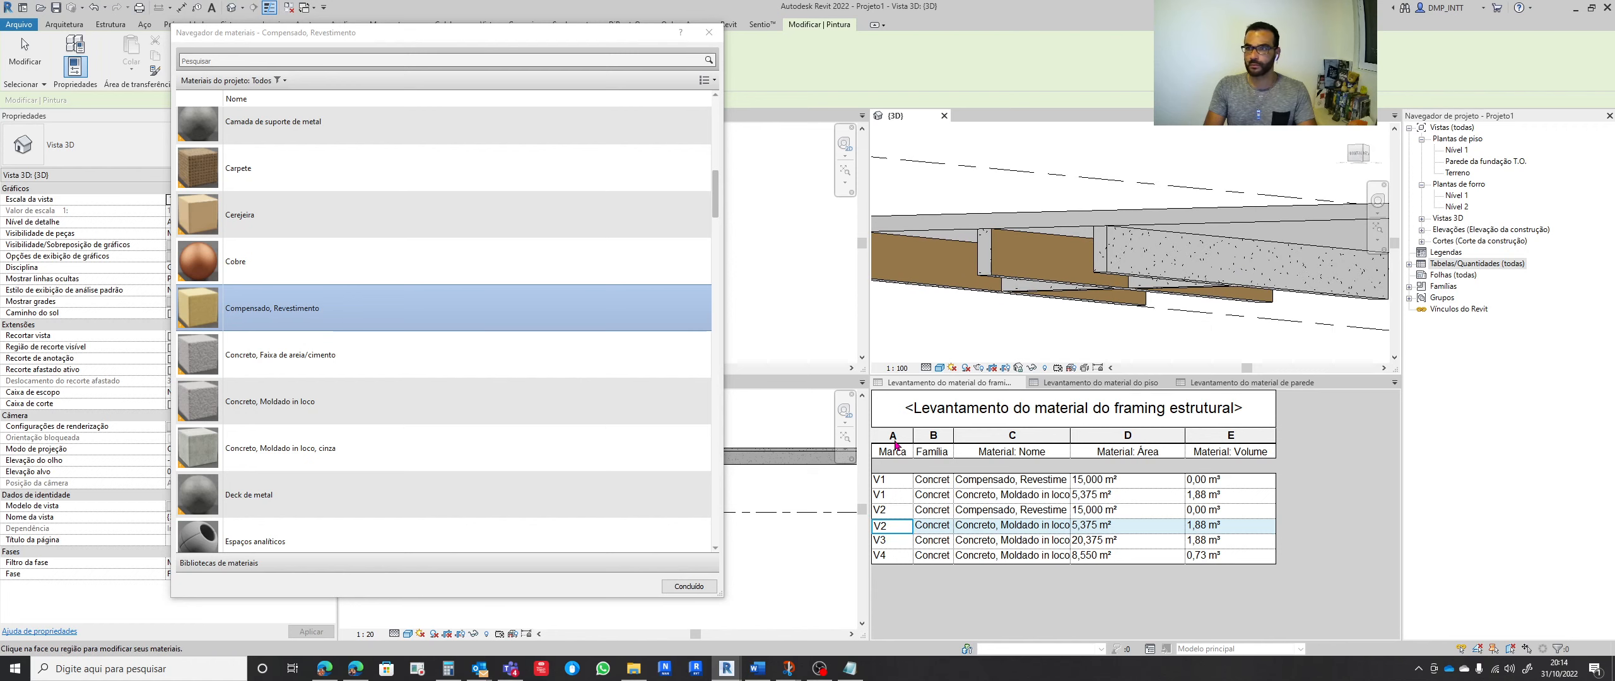
Leave the Paint tool and filter the structural framing takeoff by Material: Nome with the condition "não inicia com" and the value "com"
key("Escape")
left_click(1058, 593)
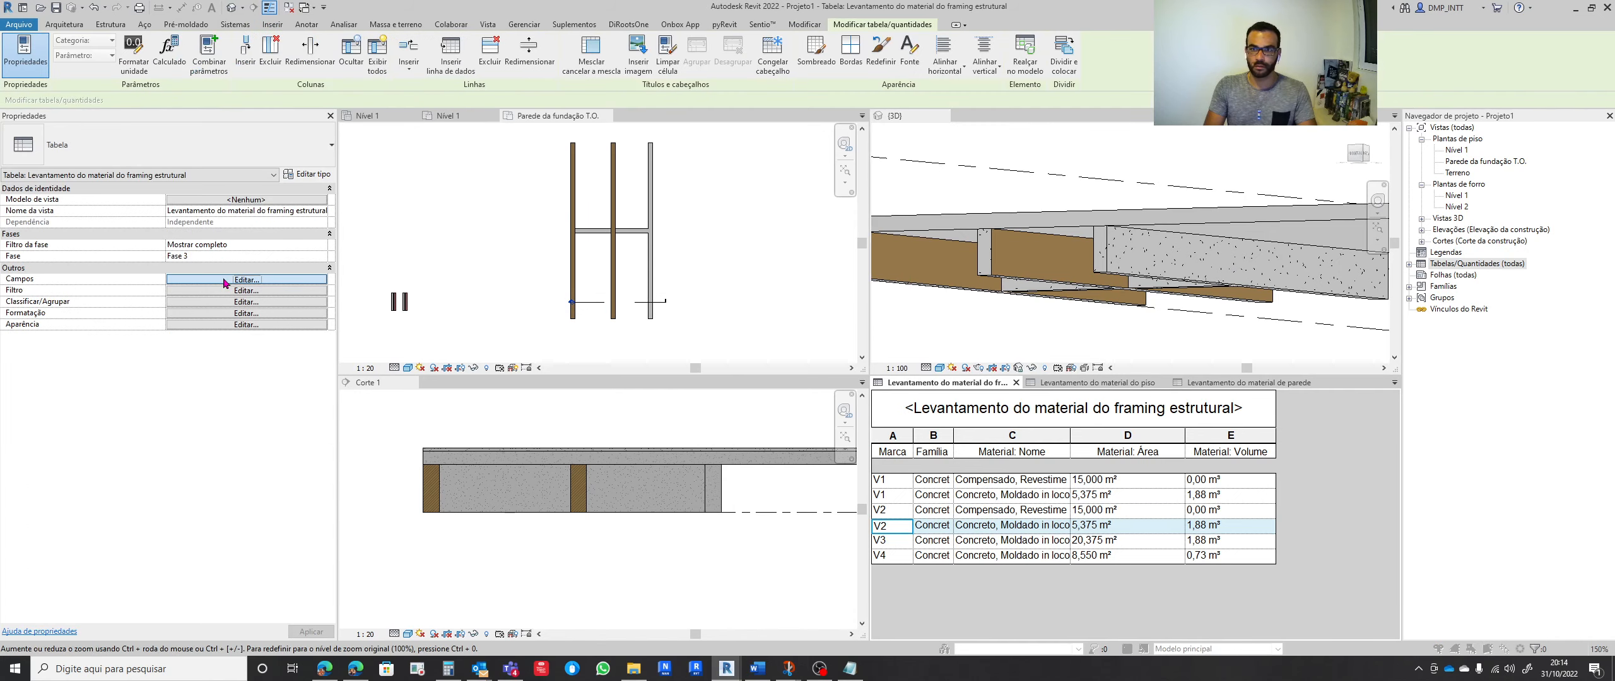
left_click(225, 282)
left_click_drag(942, 99, 572, 99)
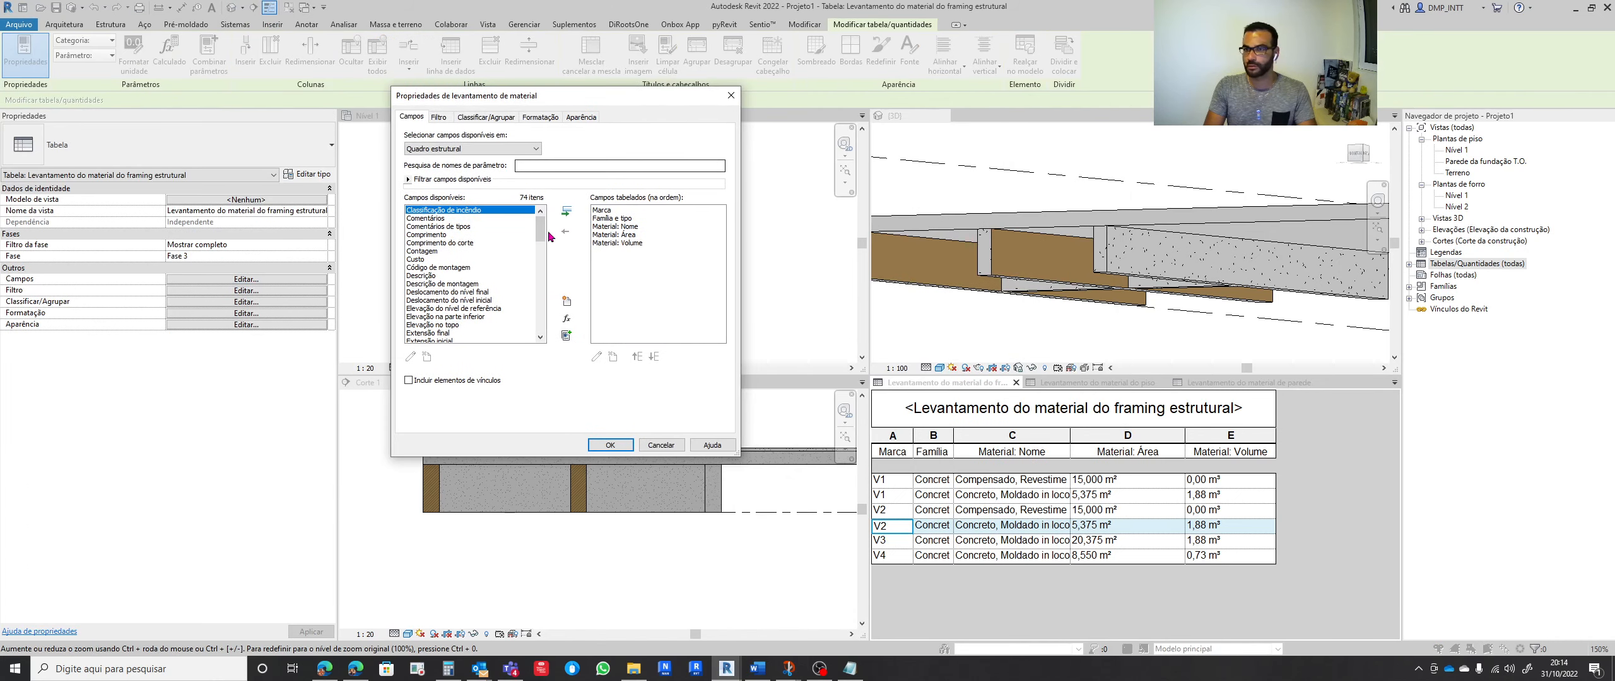
left_click(442, 118)
left_click(491, 137)
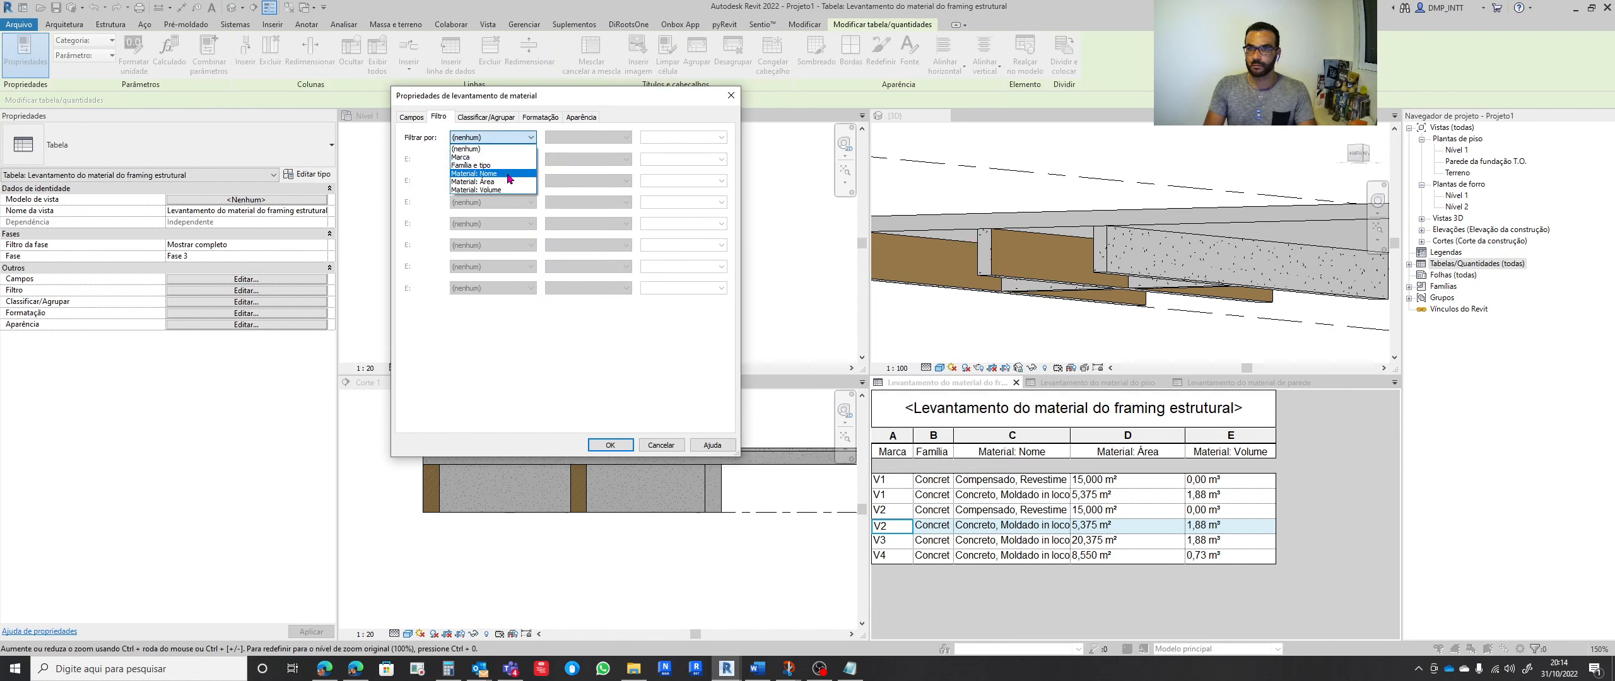
left_click(508, 174)
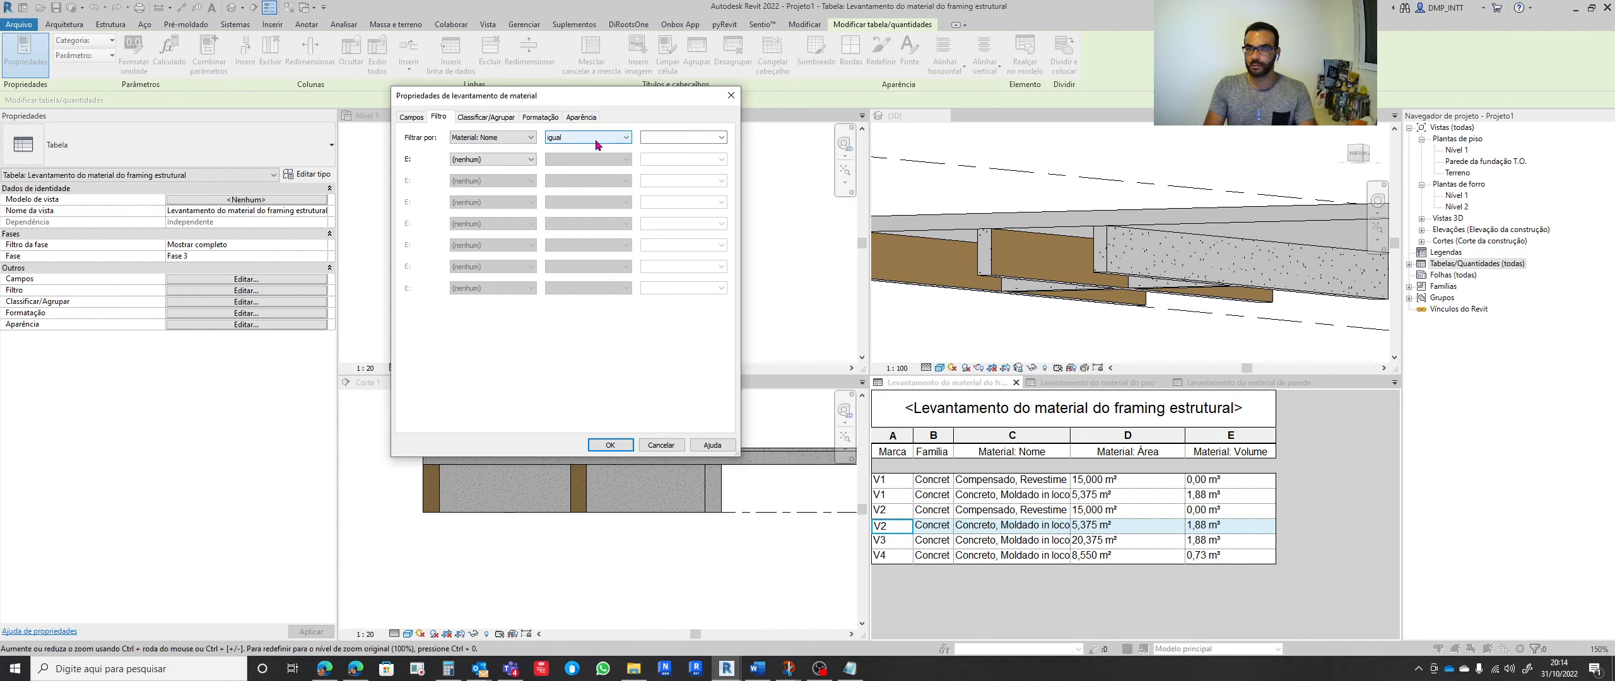
left_click(597, 138)
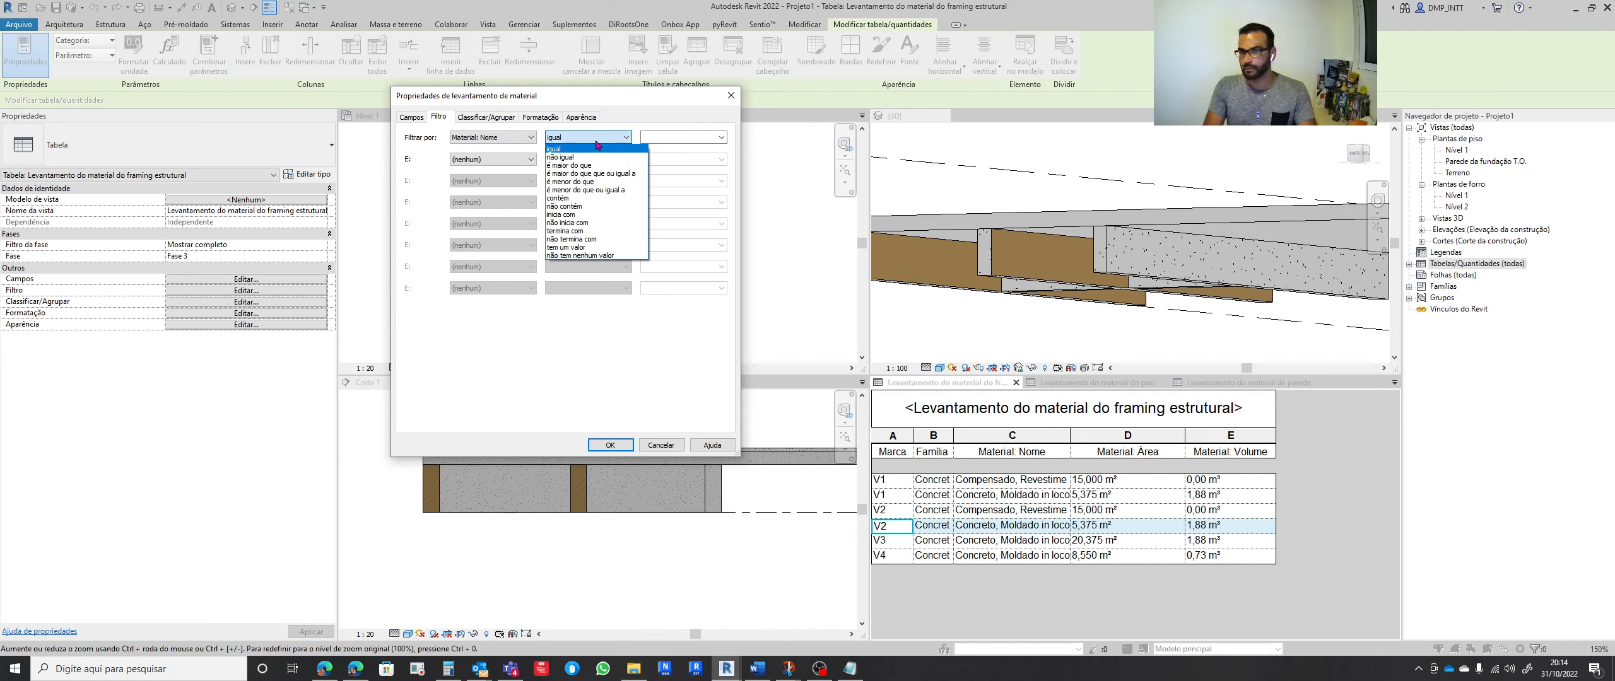
left_click(566, 222)
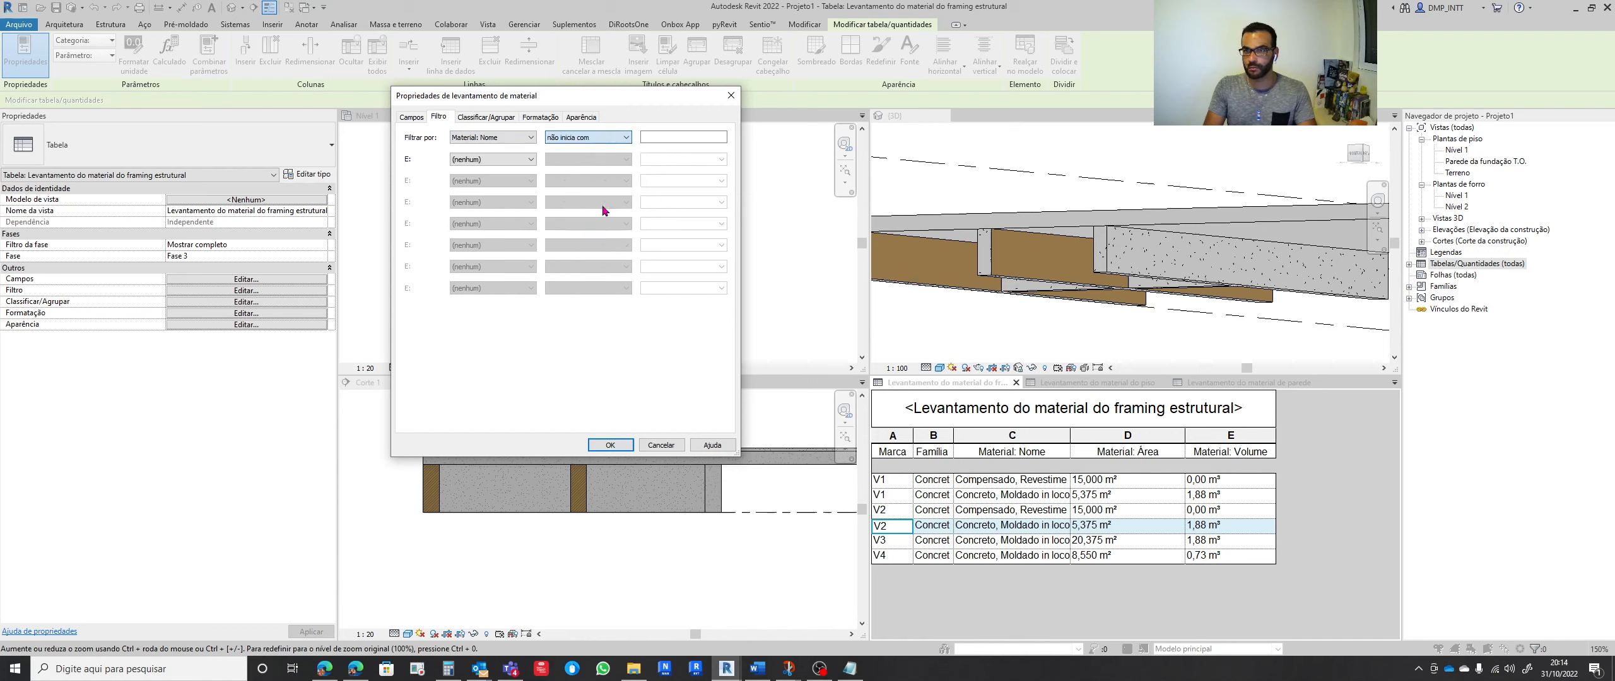
left_click(665, 137)
type("com")
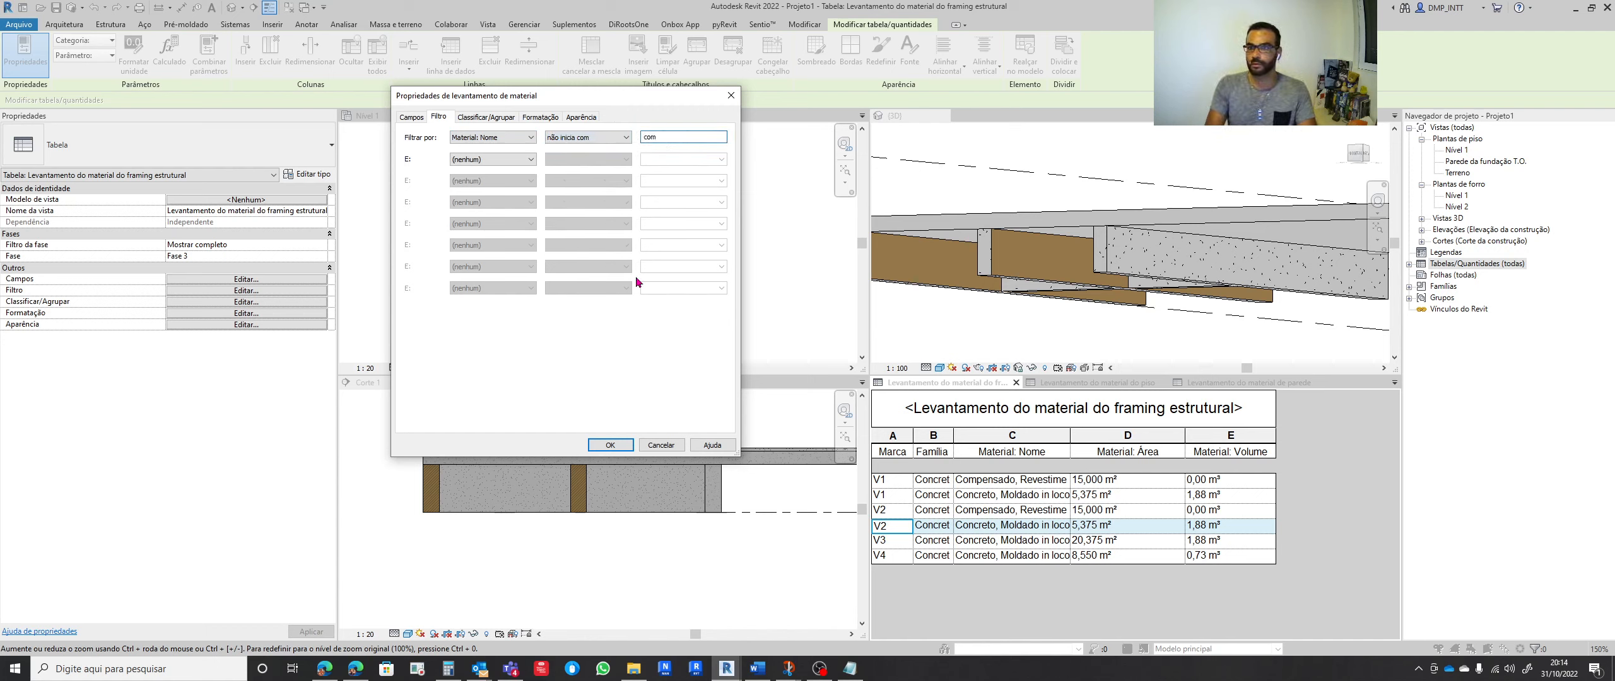
left_click(610, 444)
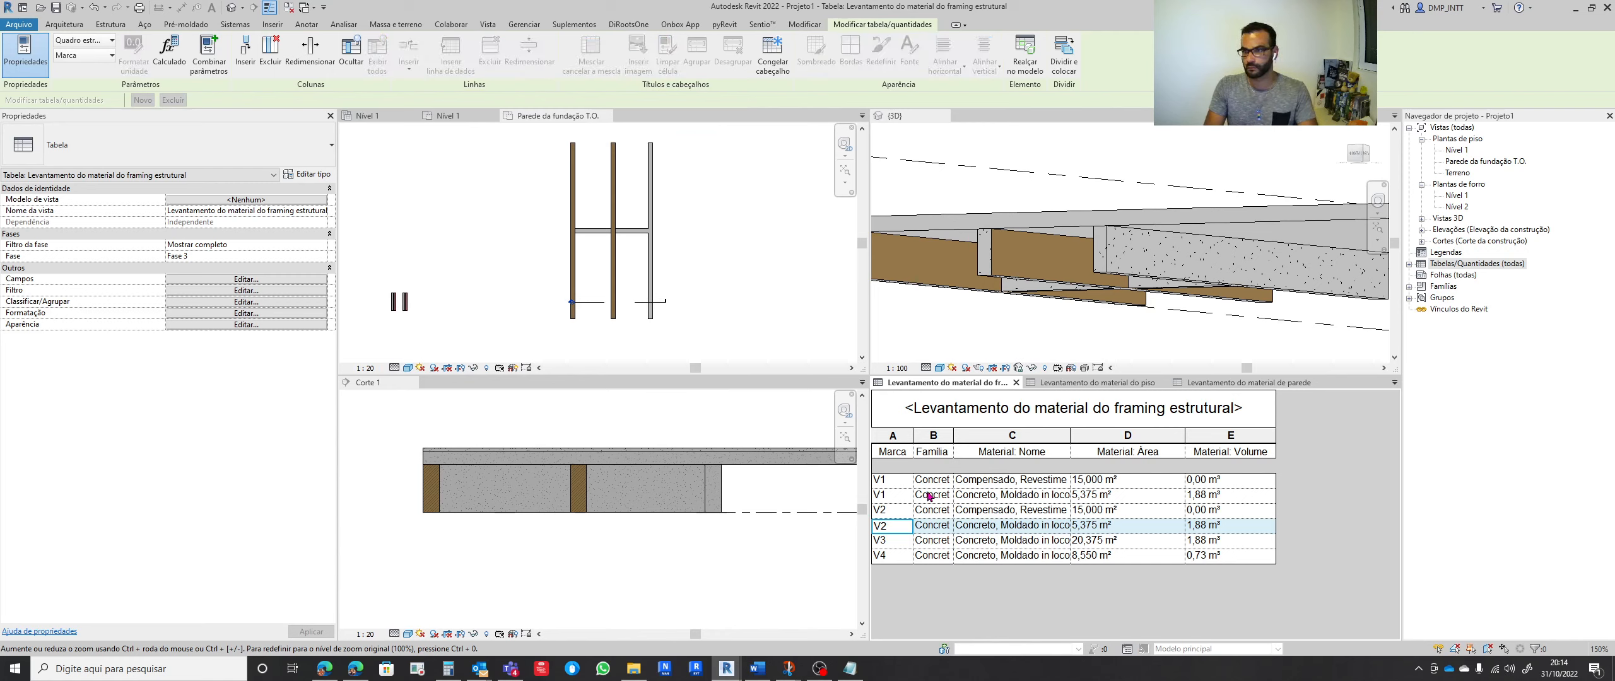
Change the structural framing takeoff filter on Material: Nome to "contém" with the value "Compensado"
left_click(246, 278)
left_click(438, 116)
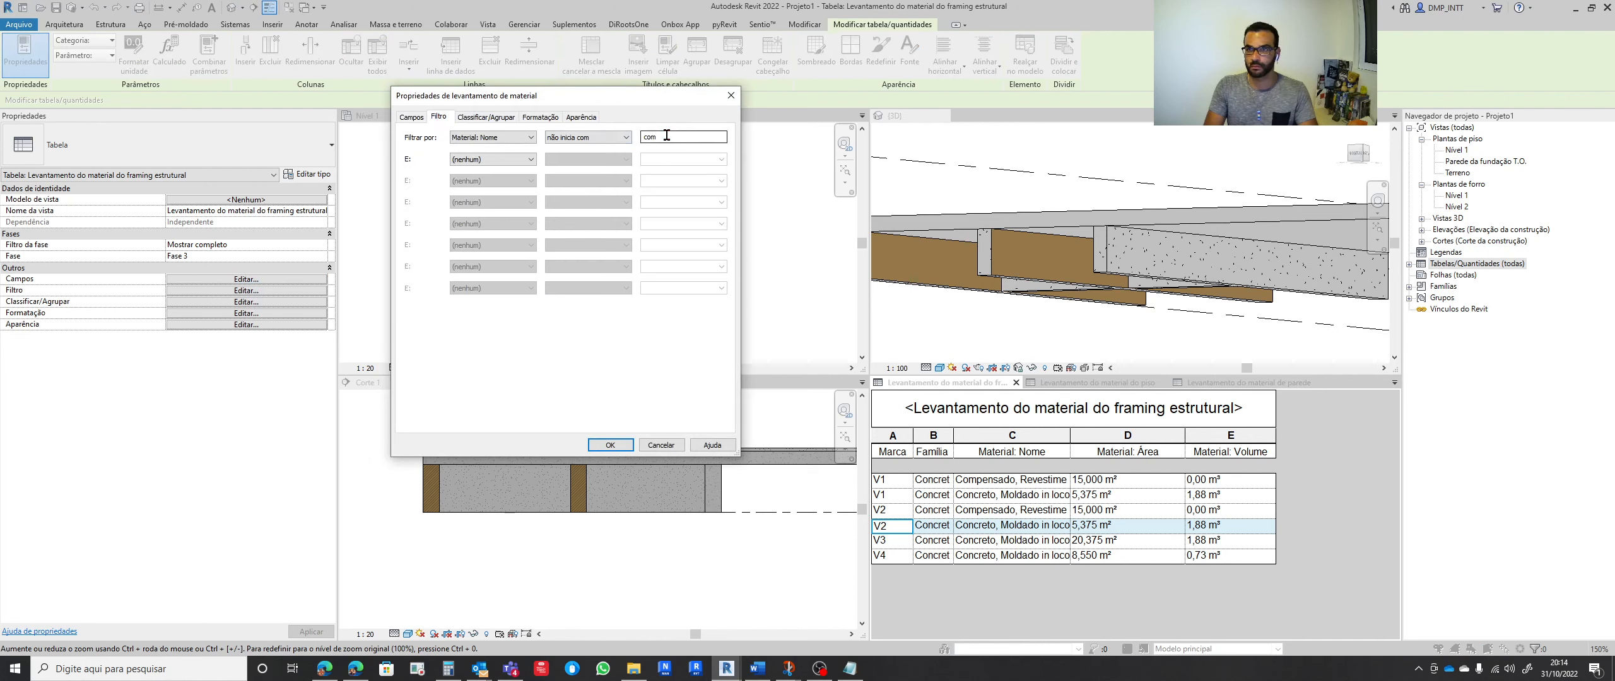
left_click(627, 141)
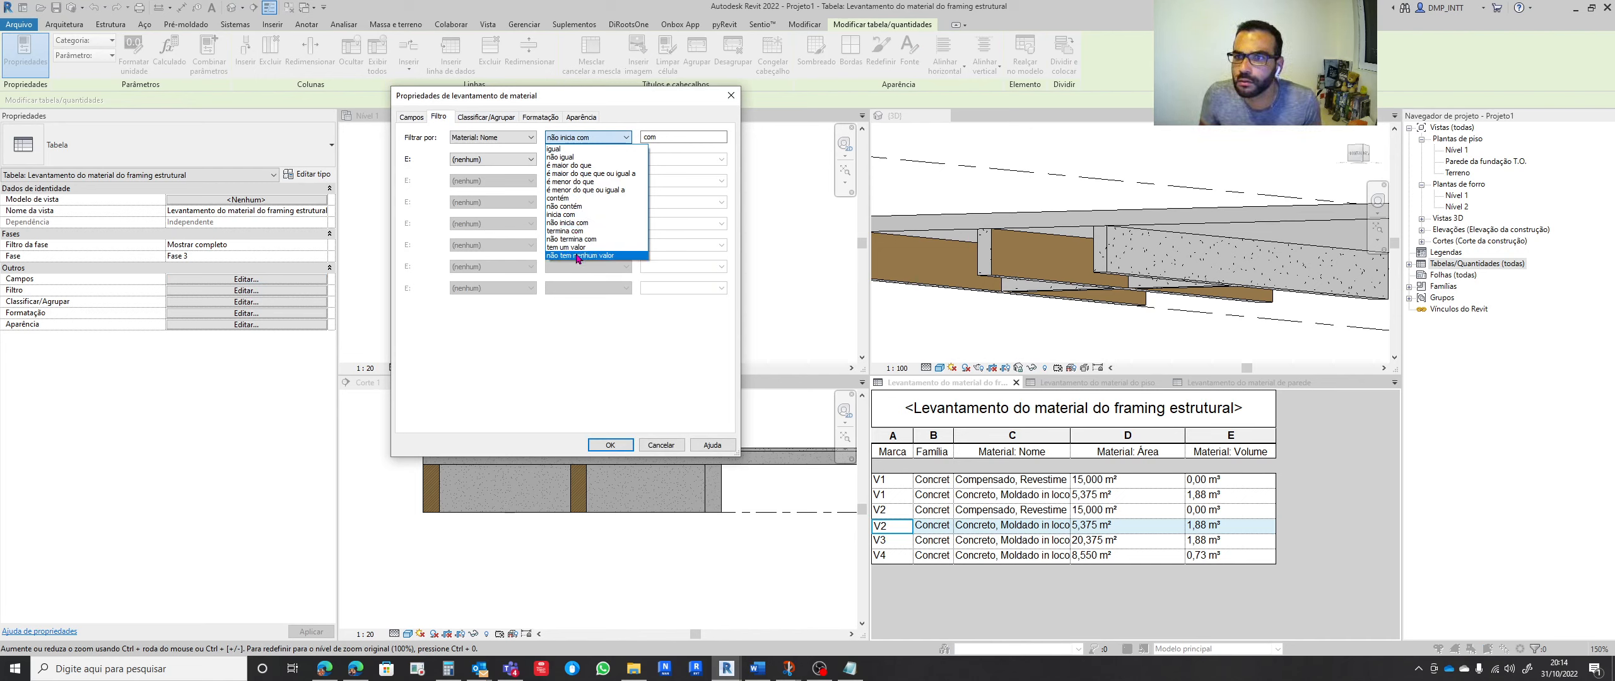
left_click(575, 200)
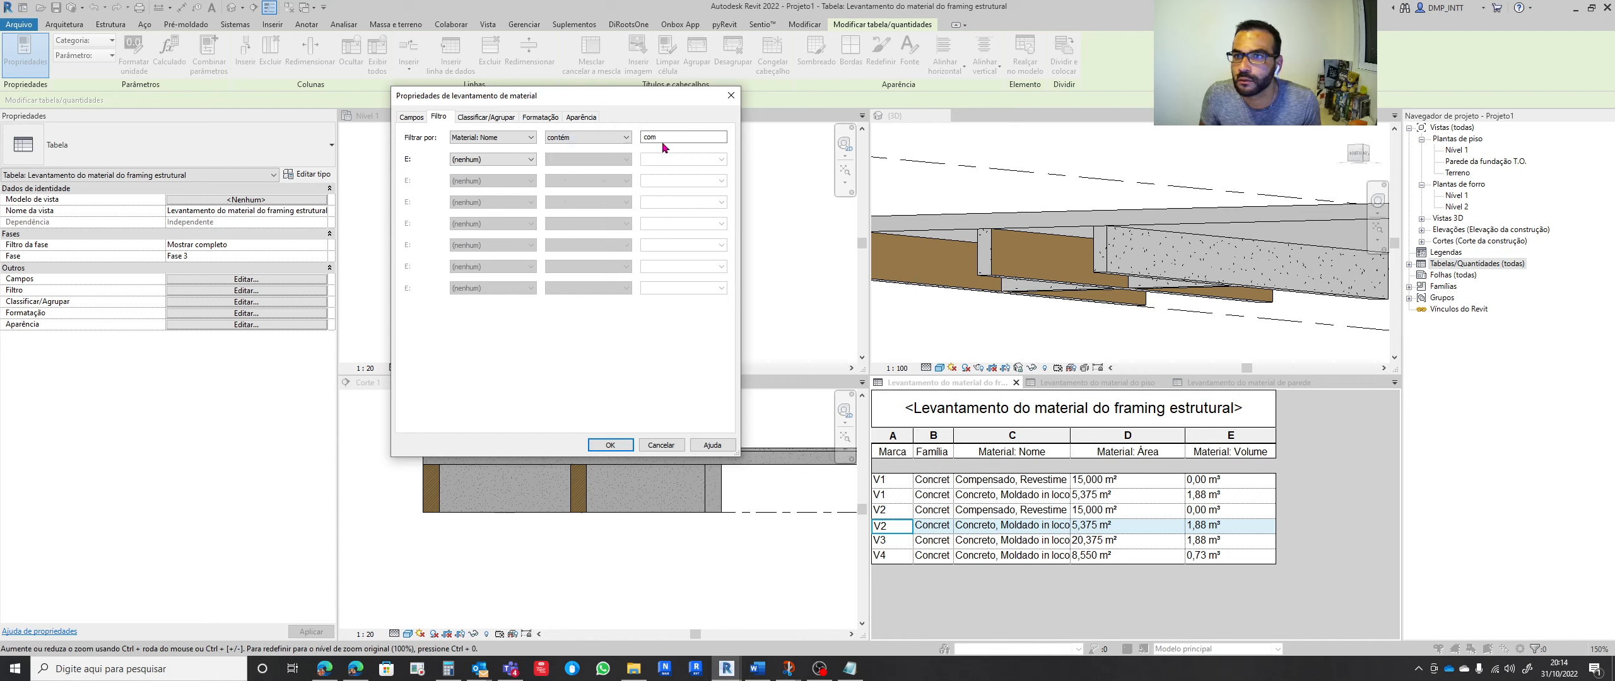
left_click(664, 136)
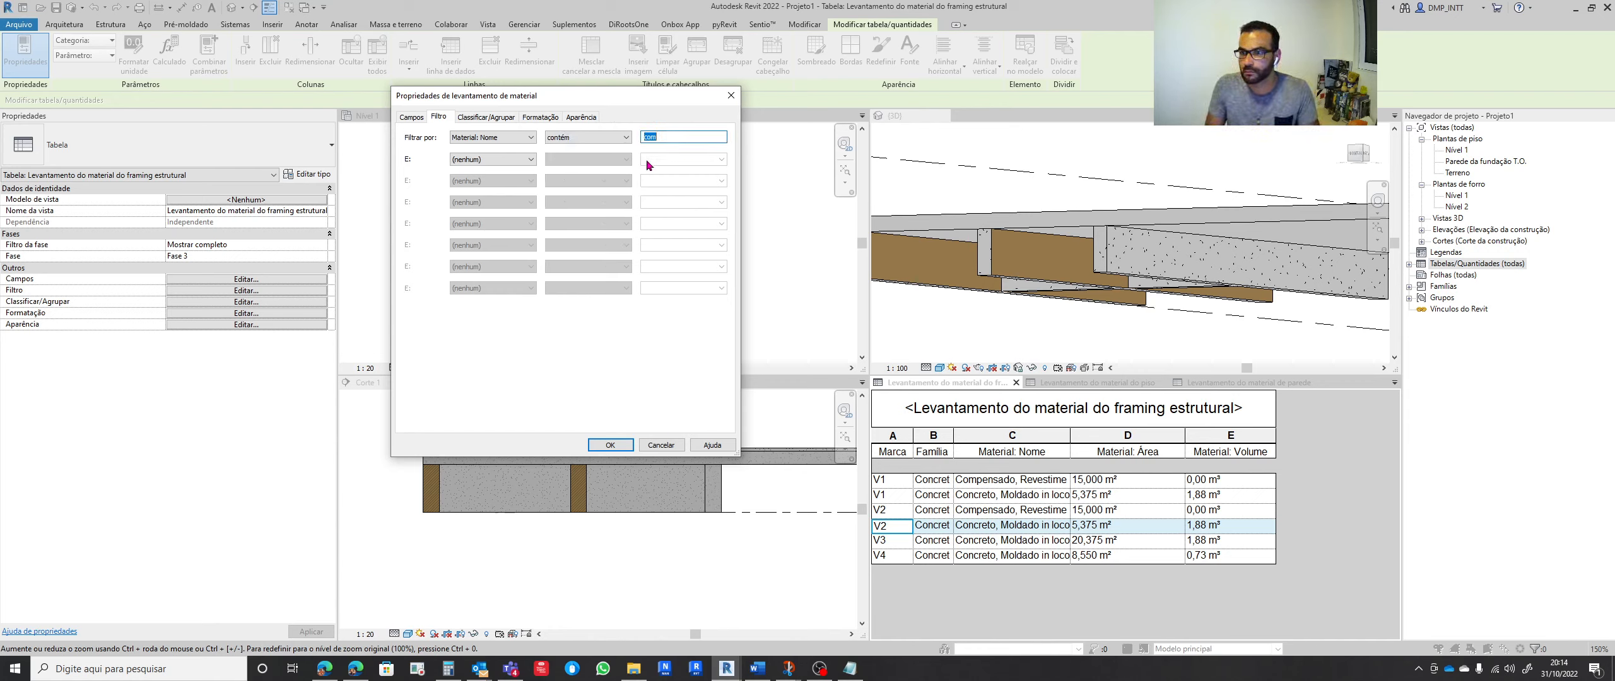
type("c")
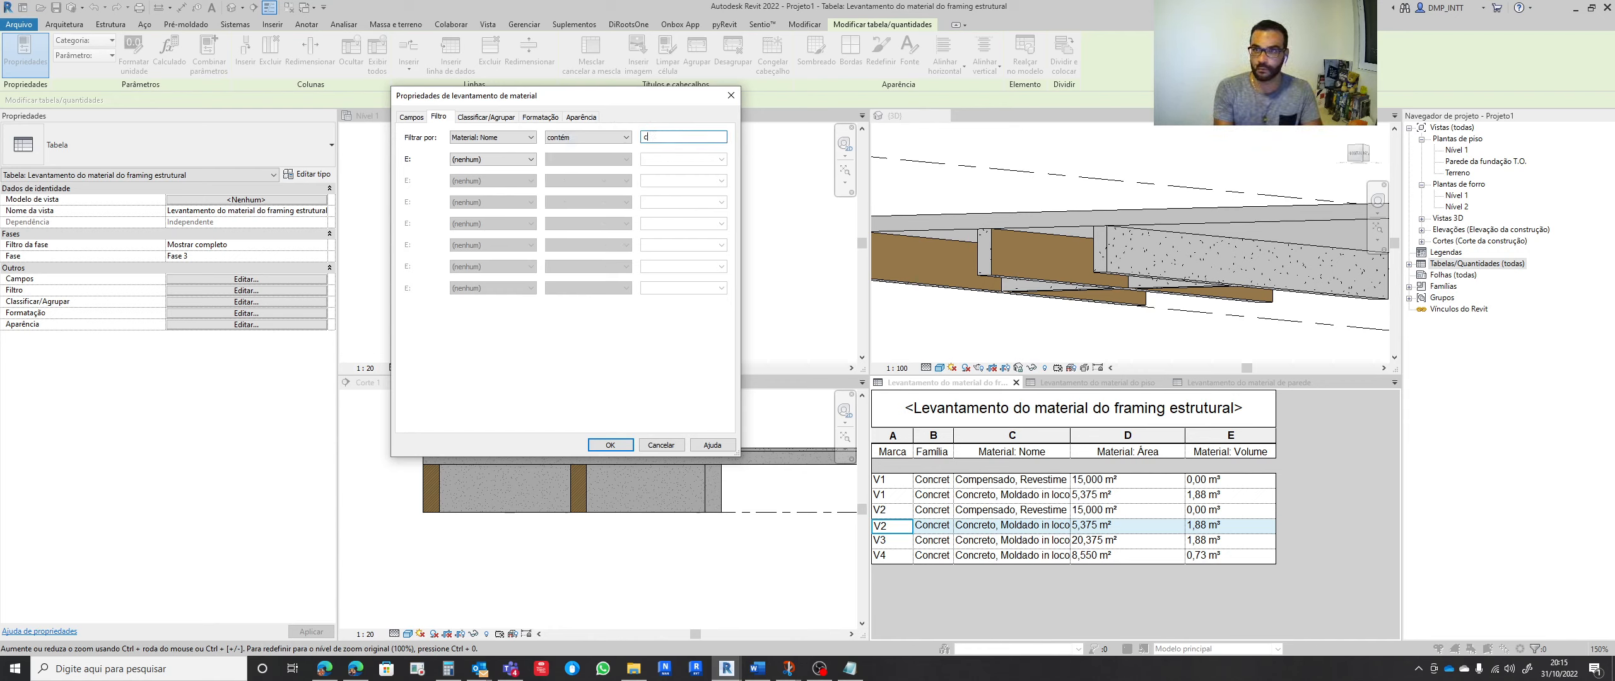
key("BackSpace")
type("Compensado")
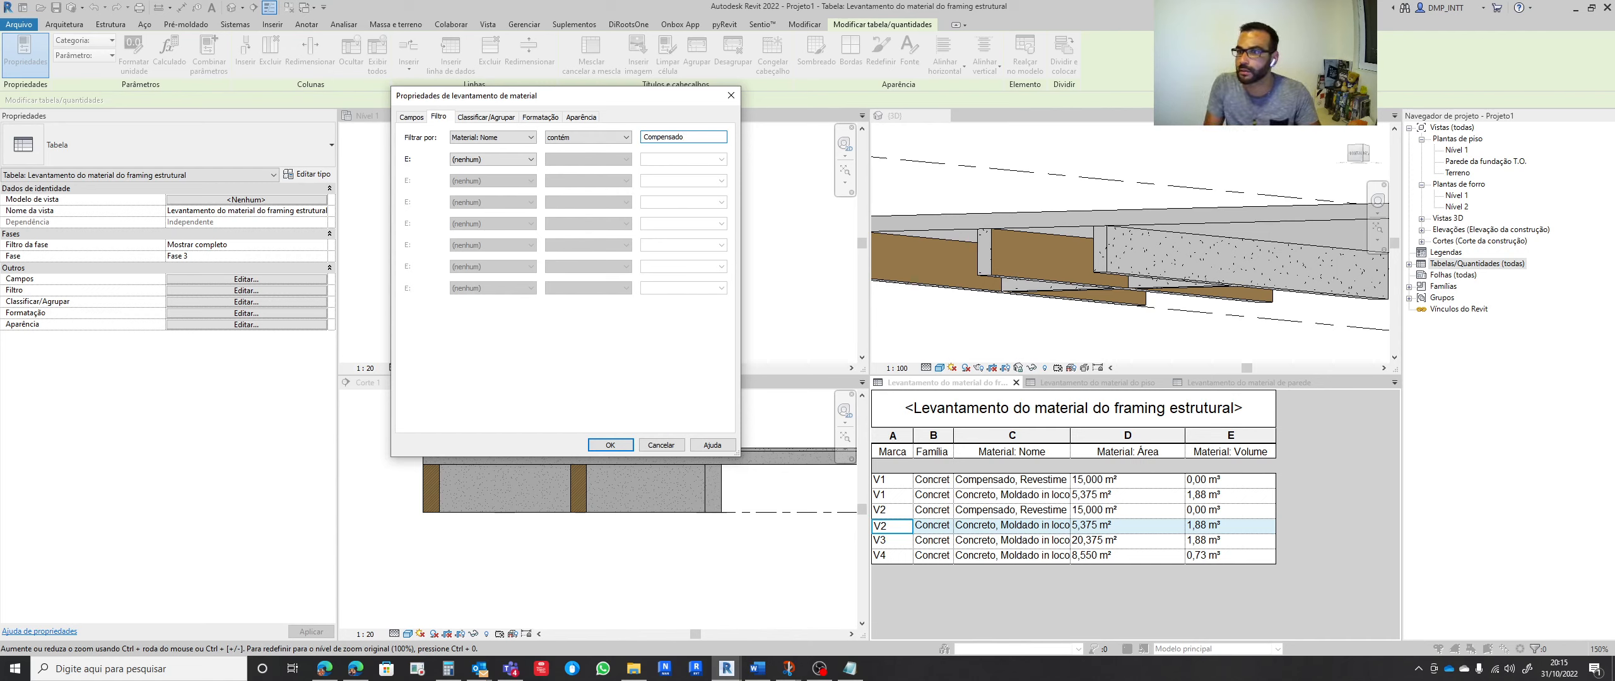
left_click(610, 445)
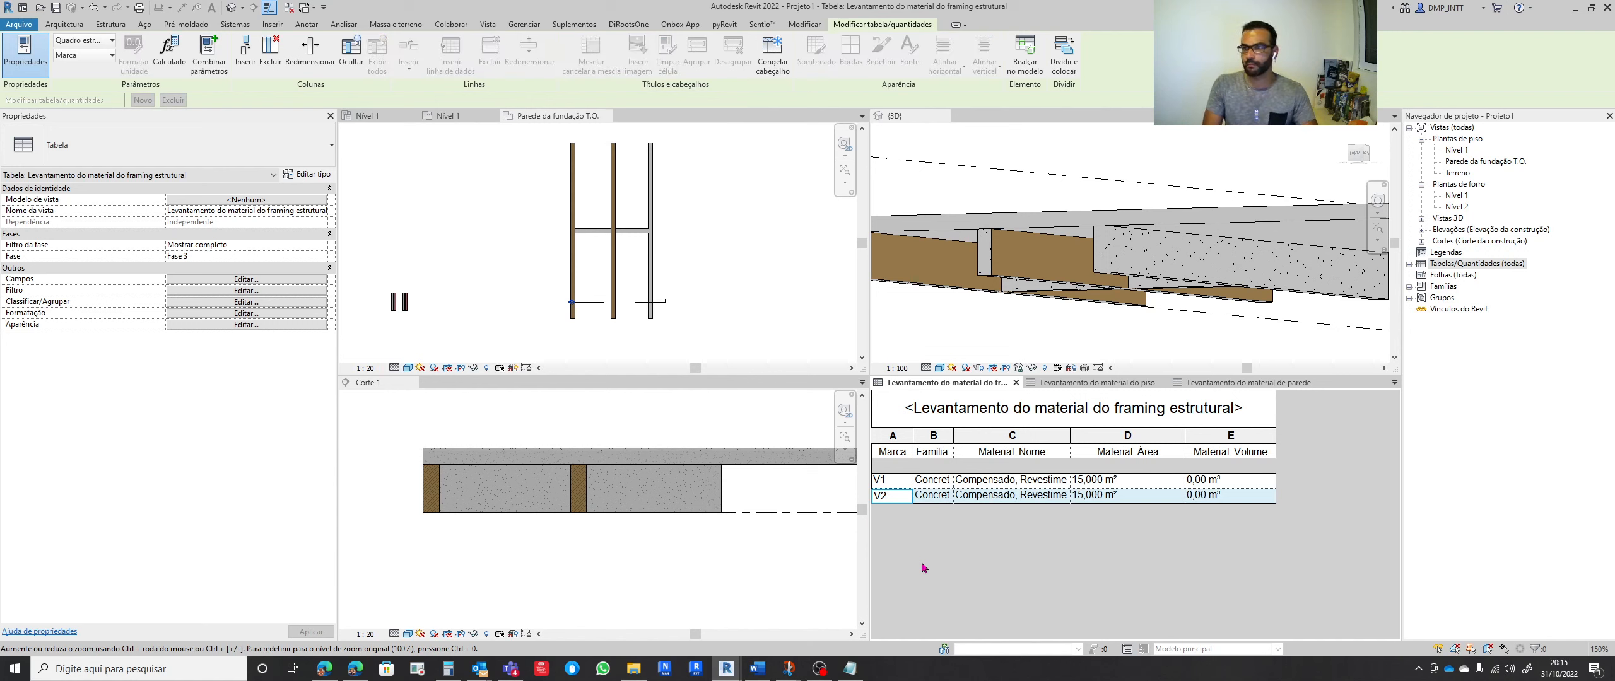
Paint the side face of cross beam V4 between beams V1 and V2 with Compensado, Revestimento
scroll(1006, 319, "down", 2)
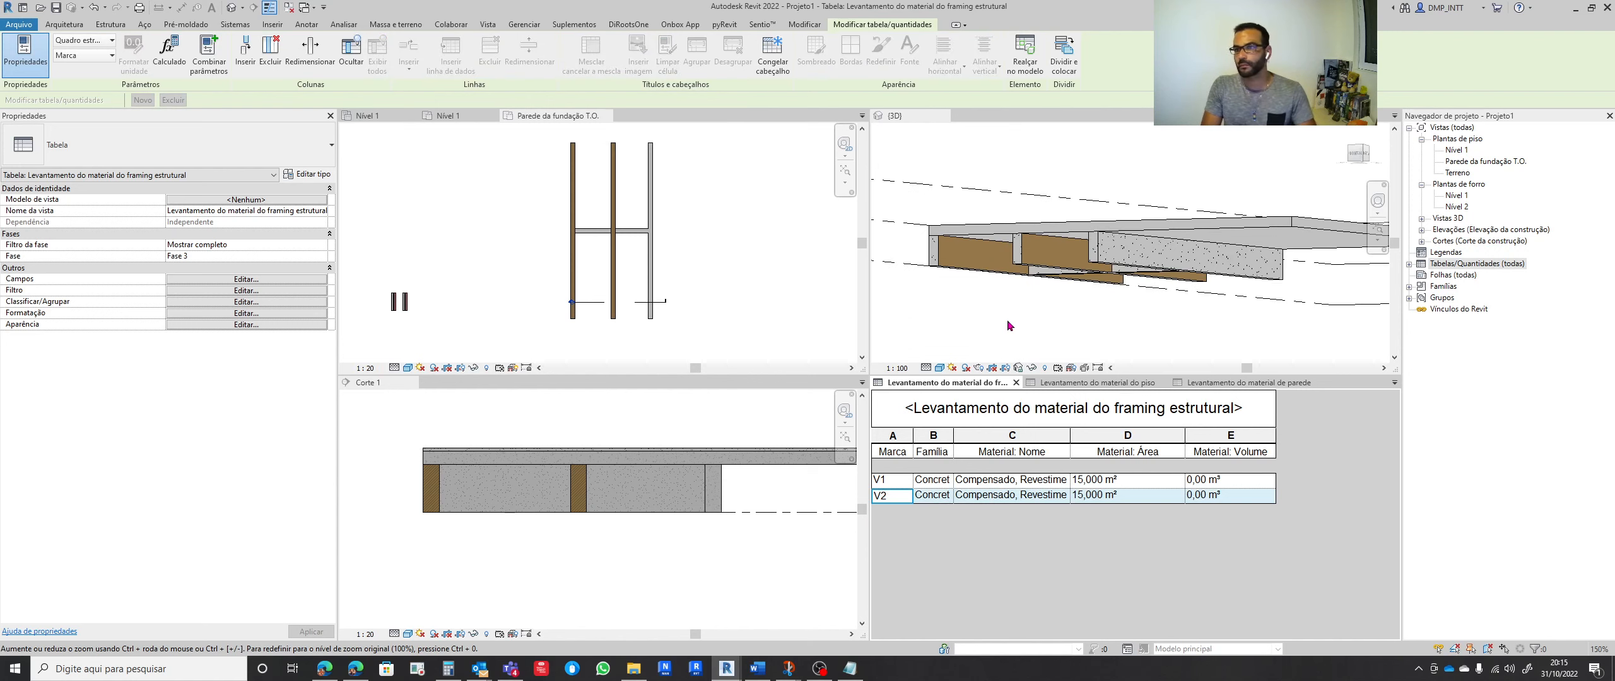
mouse_move(1023, 323)
middle_mouse_down("shift")
mouse_move(1045, 334)
mouse_move(1060, 298)
mouse_move(1027, 306)
middle_mouse_up("shift")
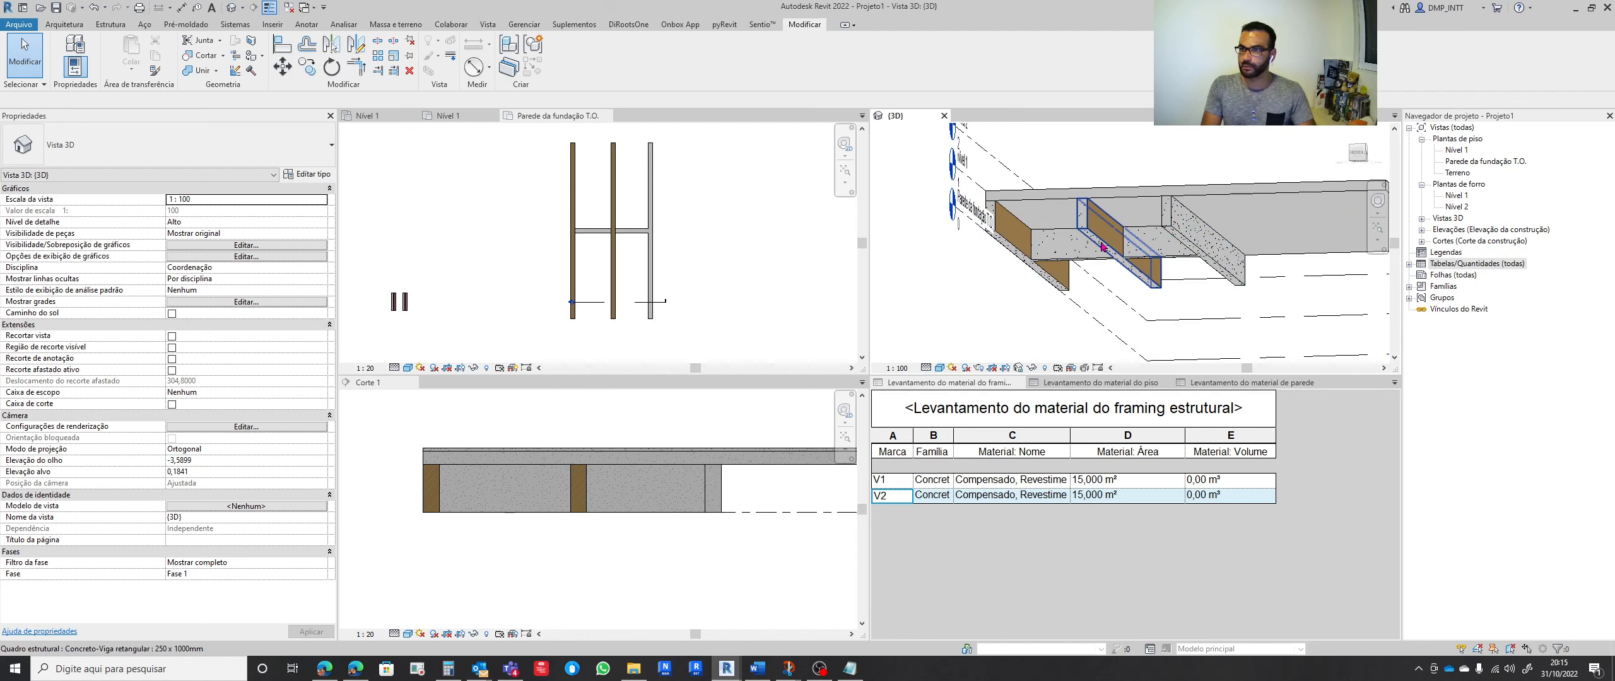
scroll(1077, 303, "up", 4)
middle_click_drag(1078, 312, 1064, 342)
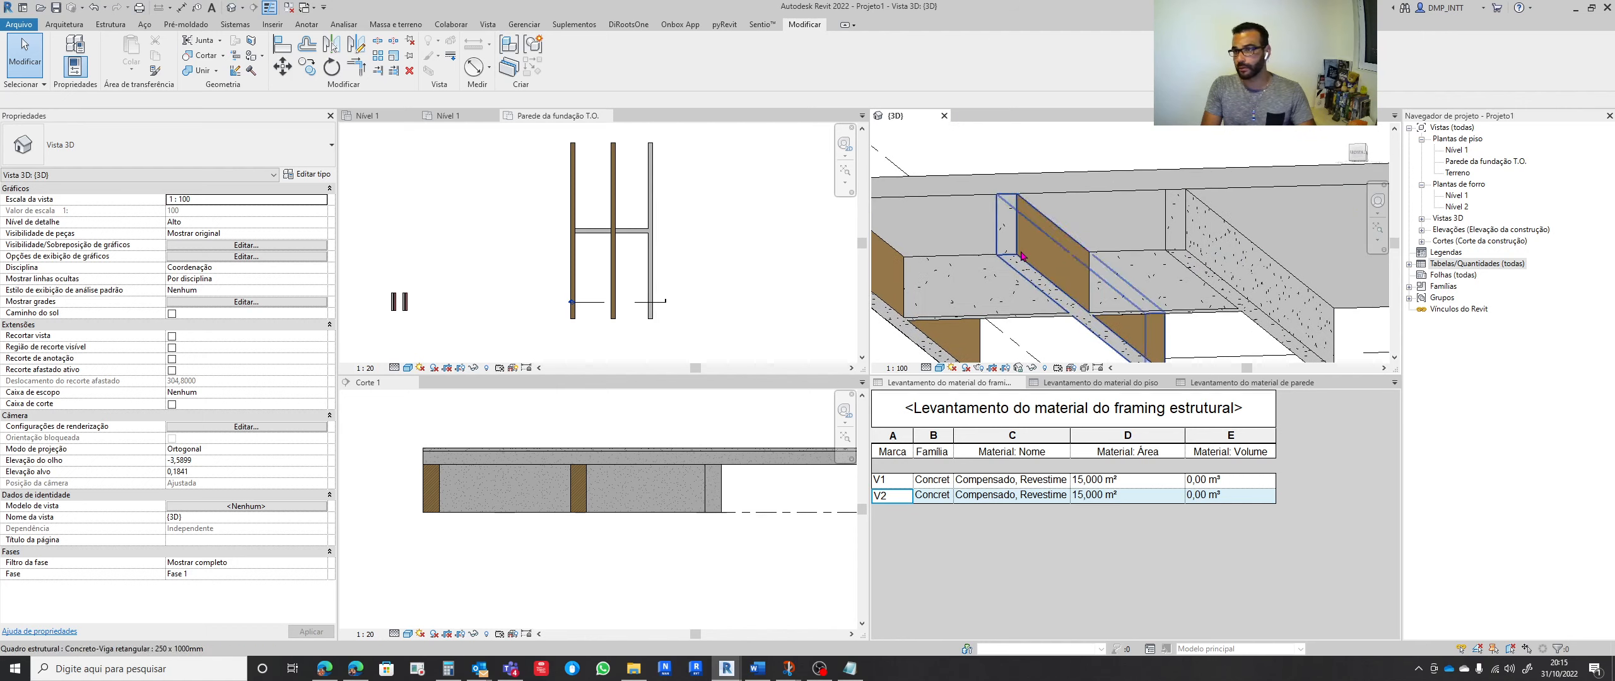
scroll(1022, 260, "down", 1)
middle_click_drag(1021, 260, 957, 215)
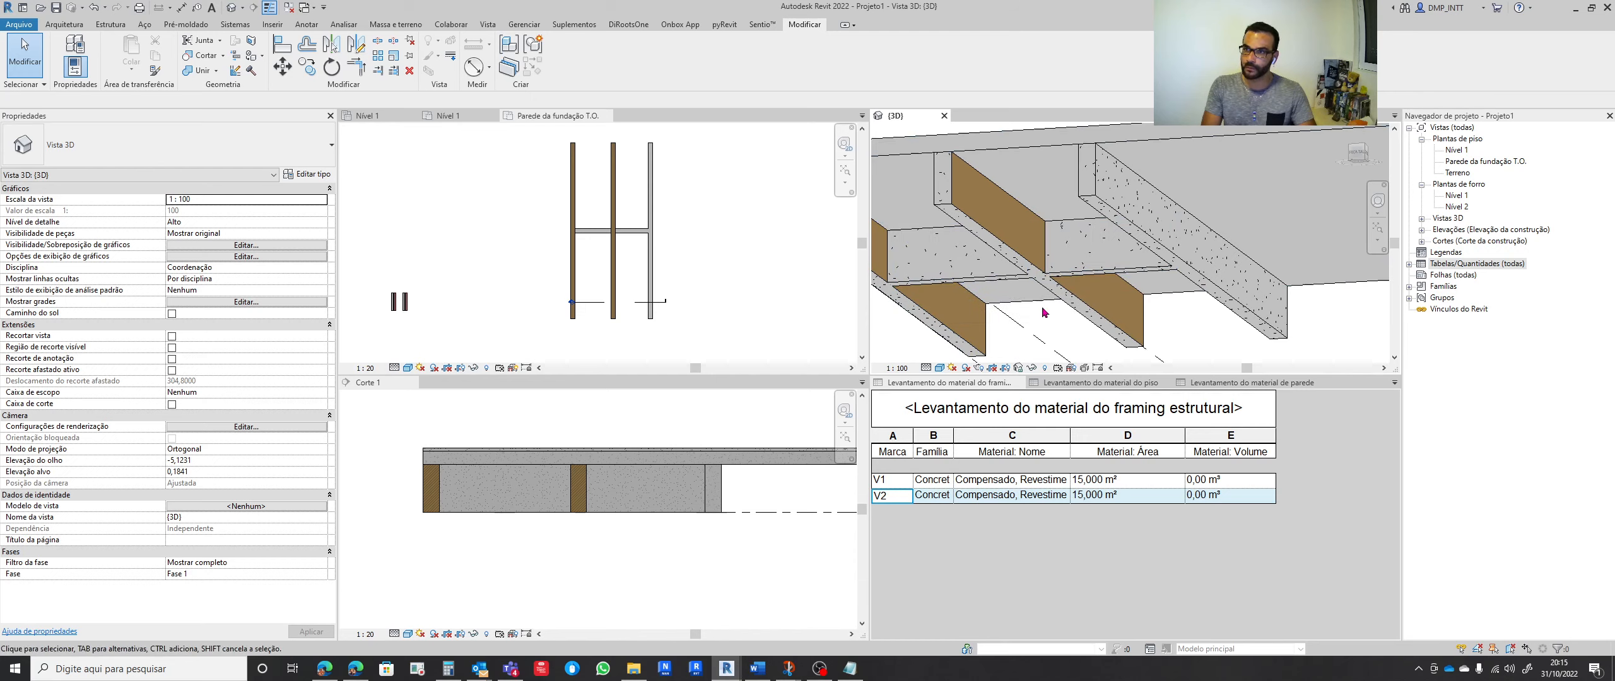
middle_click_drag(1046, 316, 1103, 301)
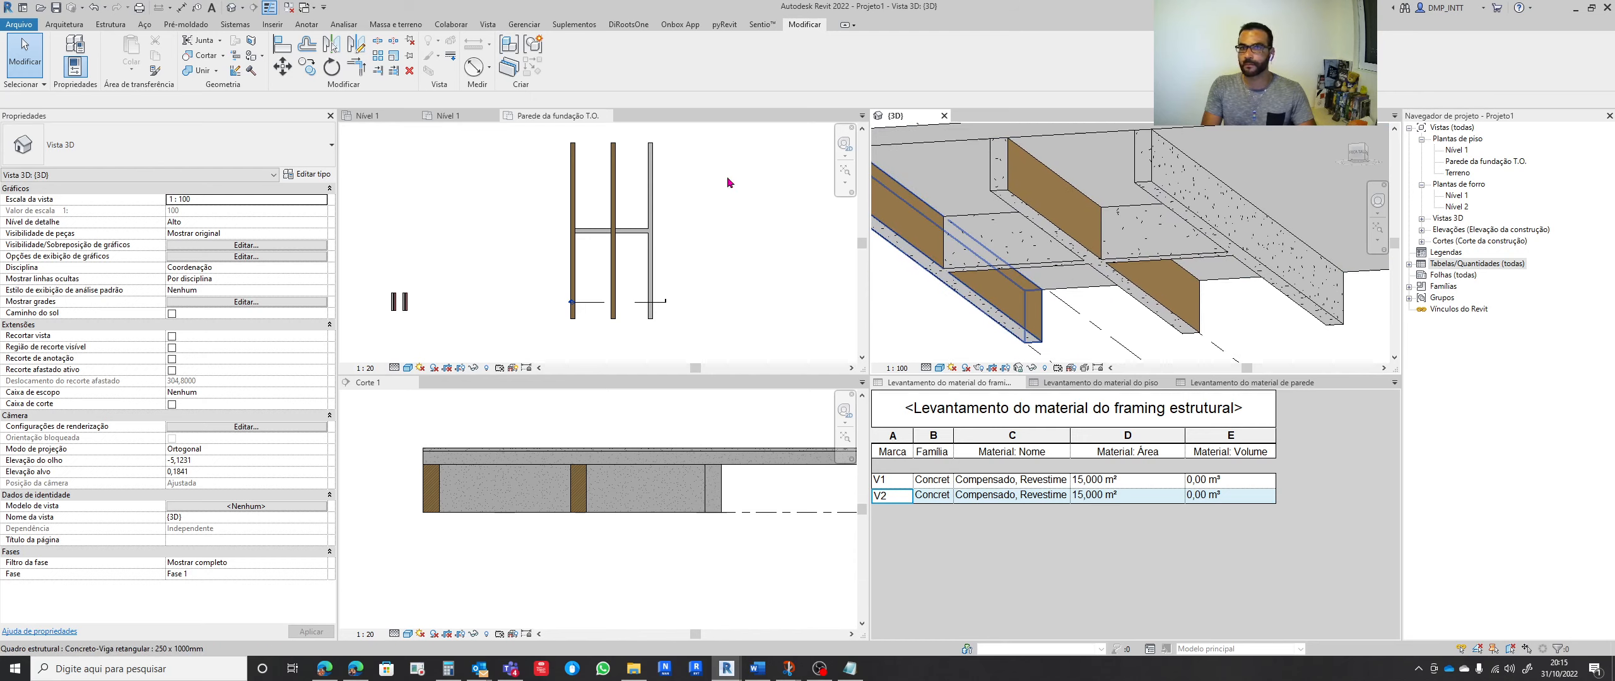
key("p")
key("t")
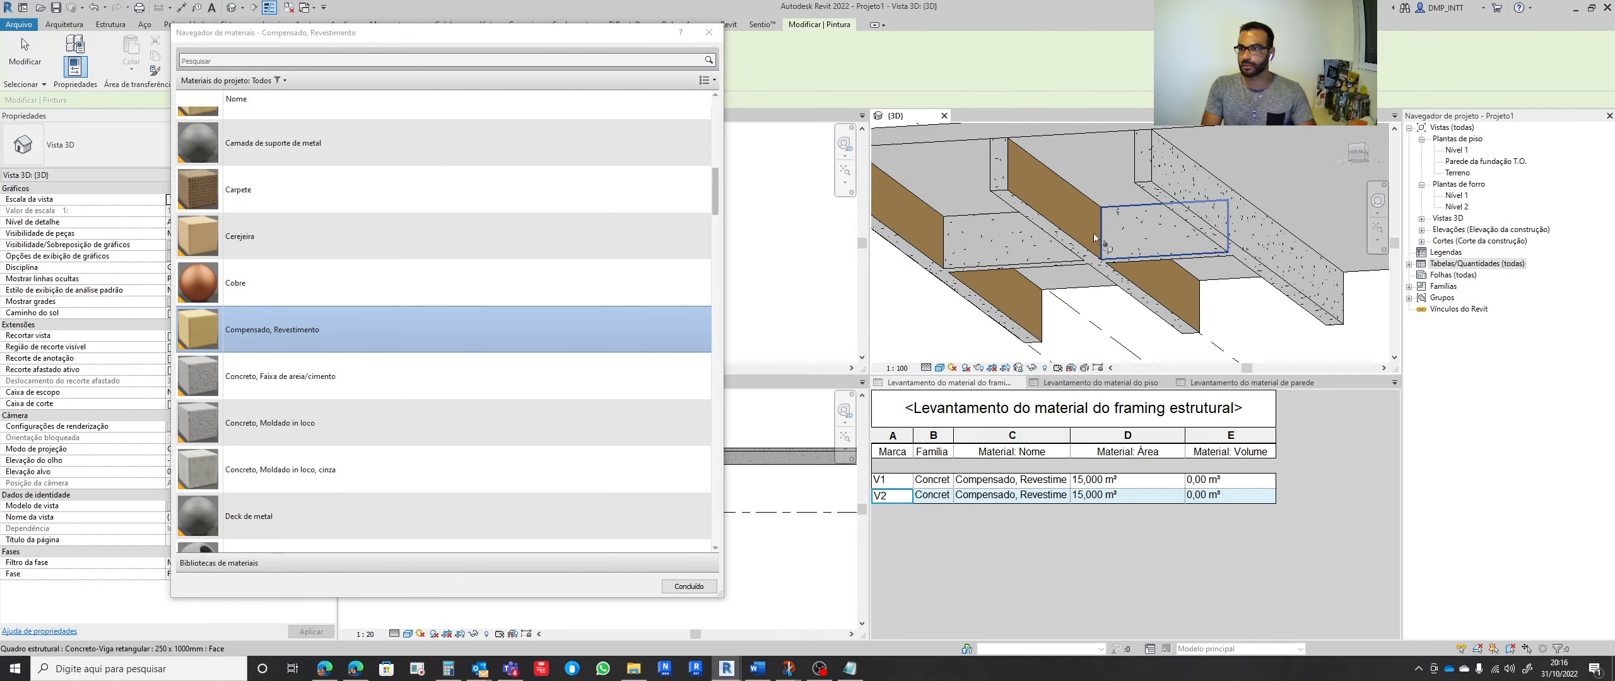
left_click(1022, 252)
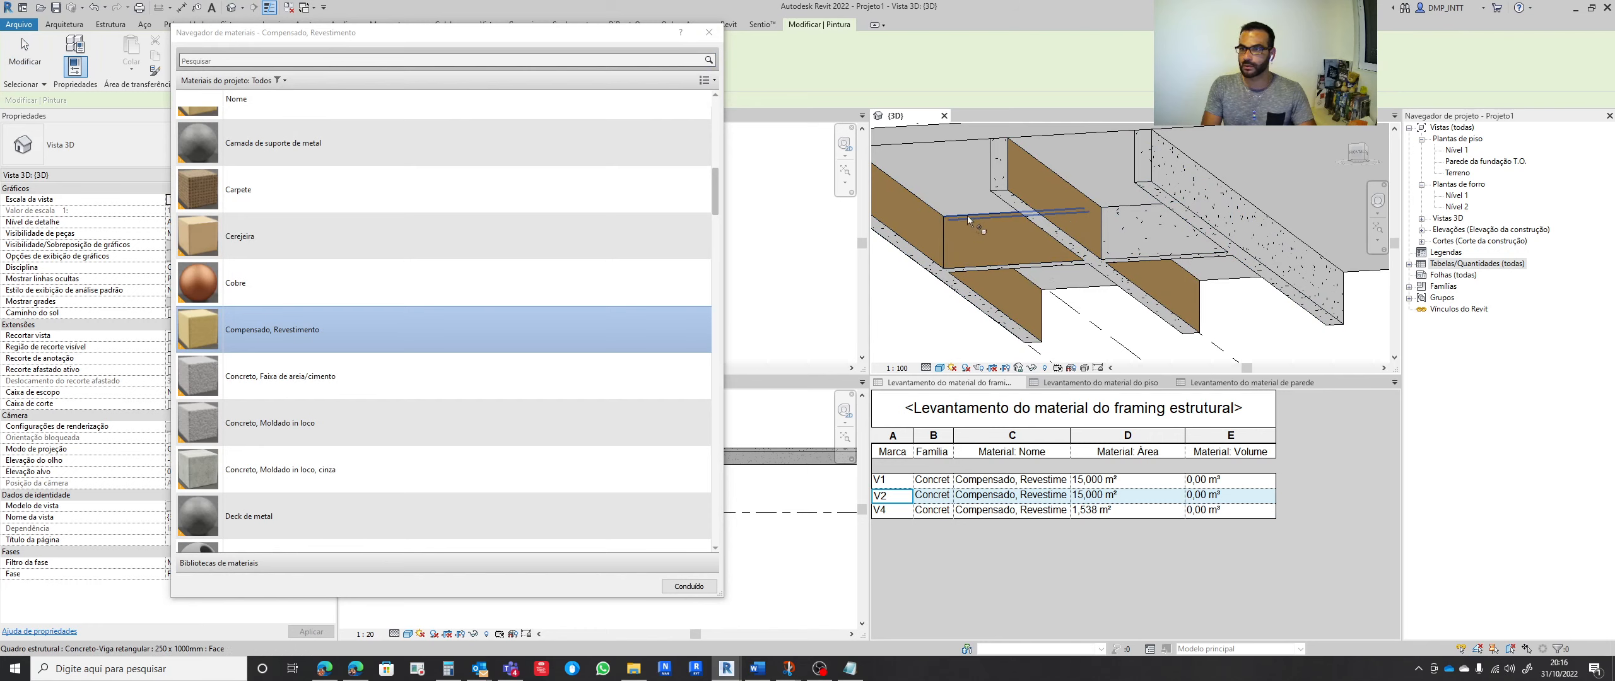
Paint the remaining segment of cross beam V4's side face, between V2 and V3, with the same material and leave the Paint tool
middle_click_drag(1004, 245, 1108, 288, "shift")
mouse_move(1170, 212)
middle_mouse_down()
mouse_move(1033, 296)
mouse_move(1097, 251)
middle_mouse_up()
left_click(1102, 247)
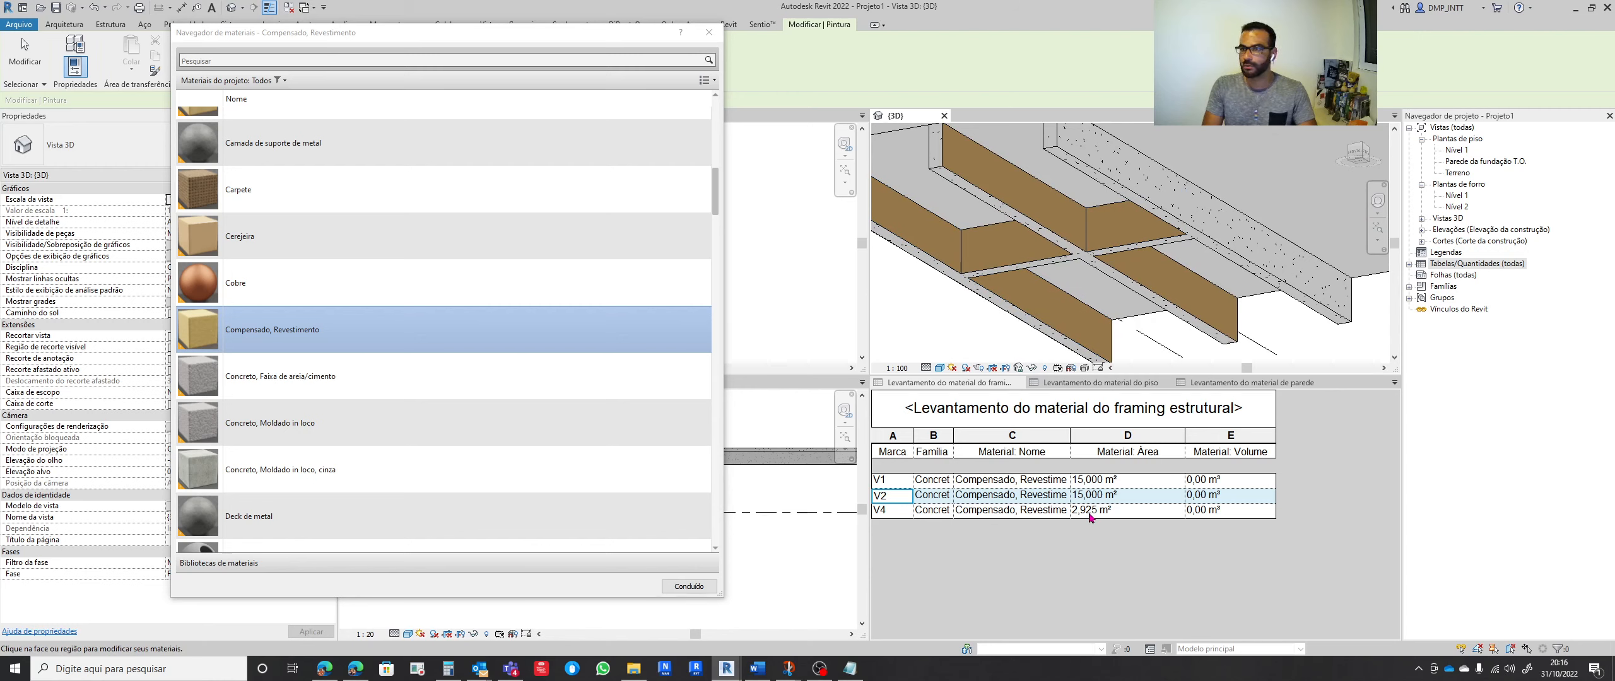
middle_click_drag(1016, 293, 1133, 329)
key("Escape")
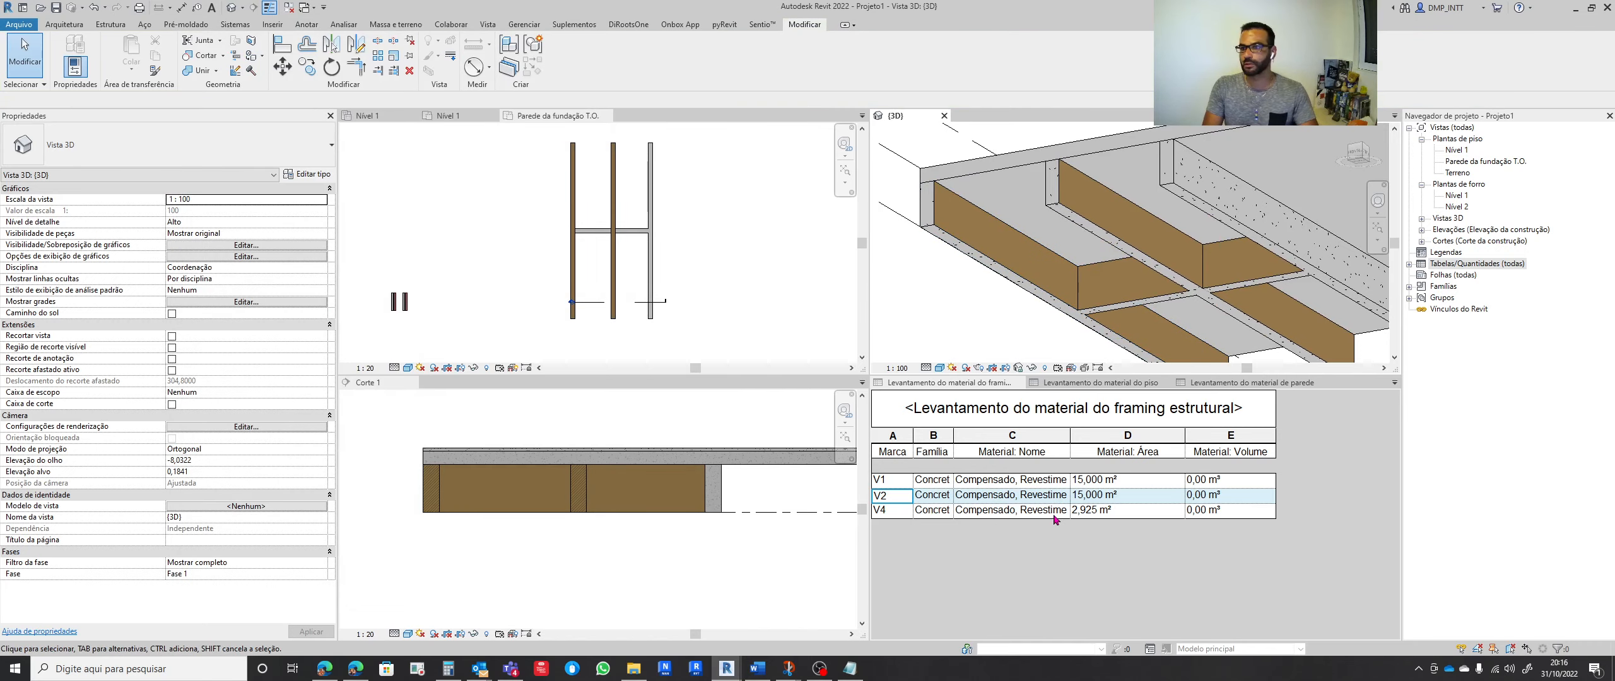
Switch the join order between outer beam V1 and cross beam V4 in the 3D view
scroll(1070, 307, "down", 1)
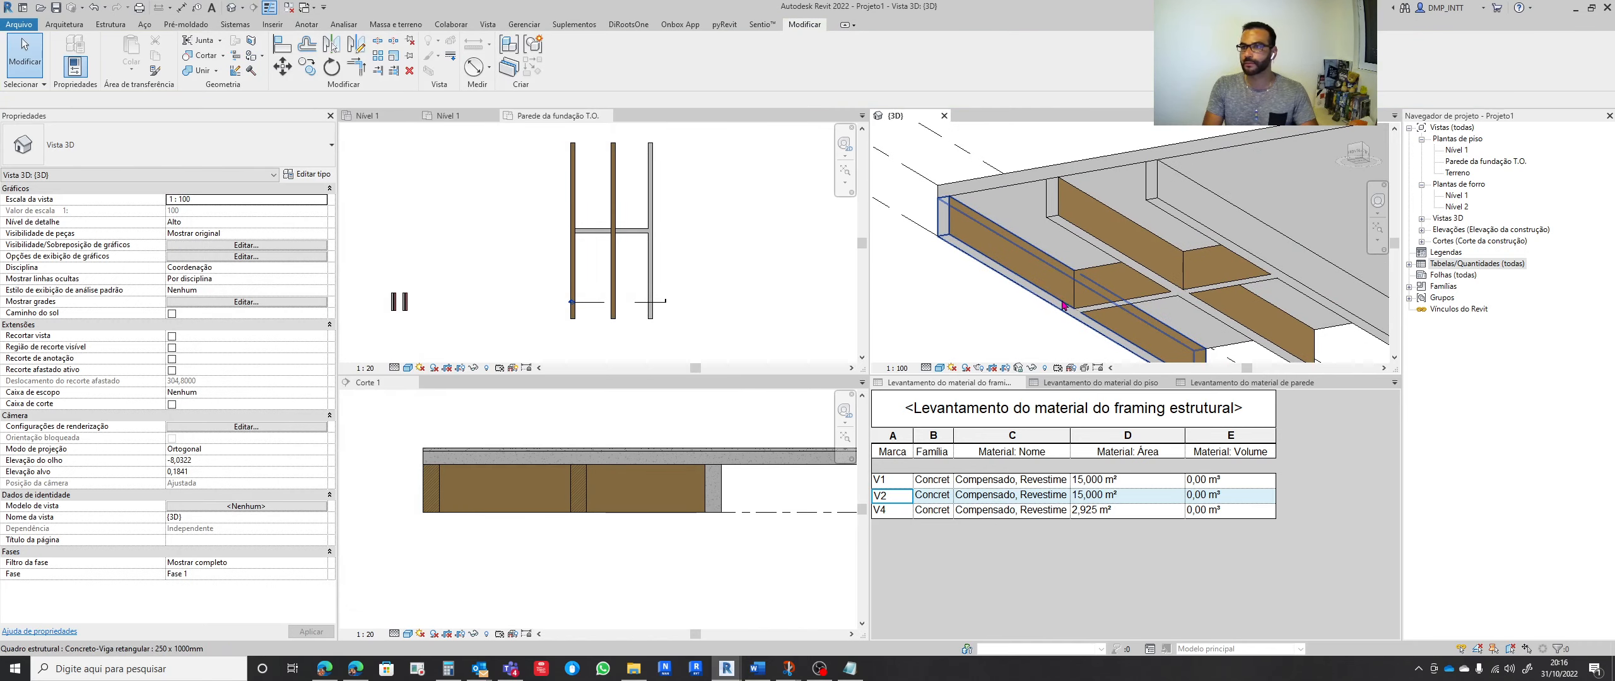
middle_click_drag(1071, 308, 1109, 241)
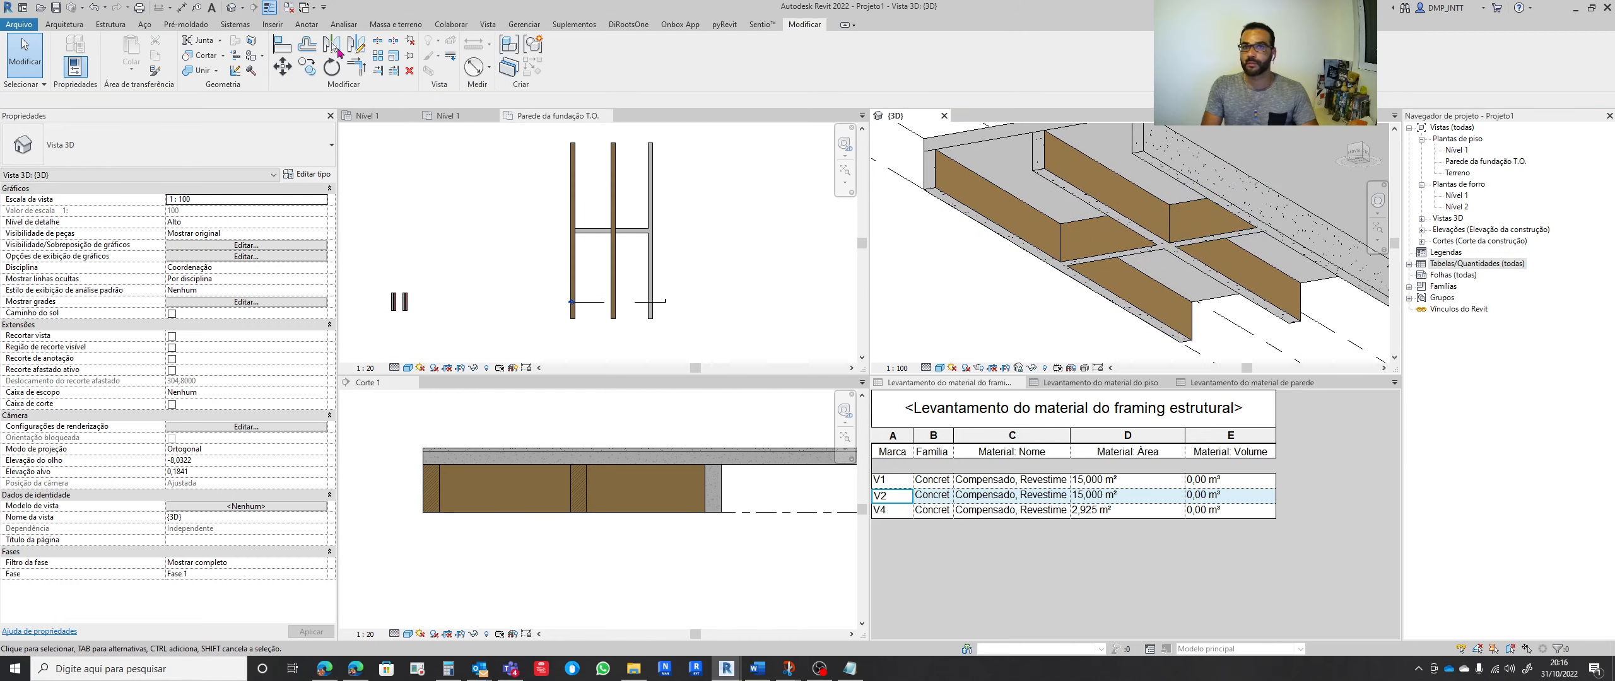
left_click(217, 71)
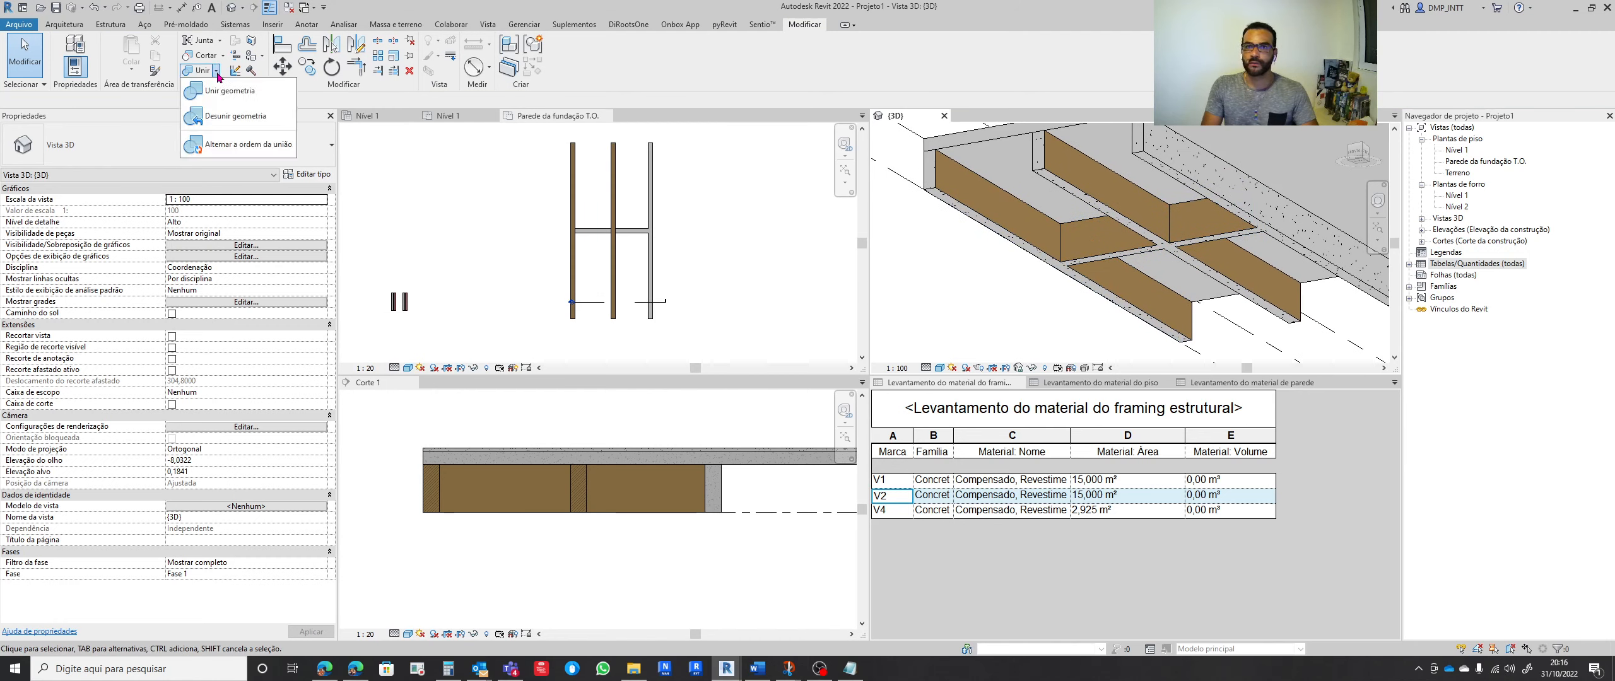
left_click(215, 148)
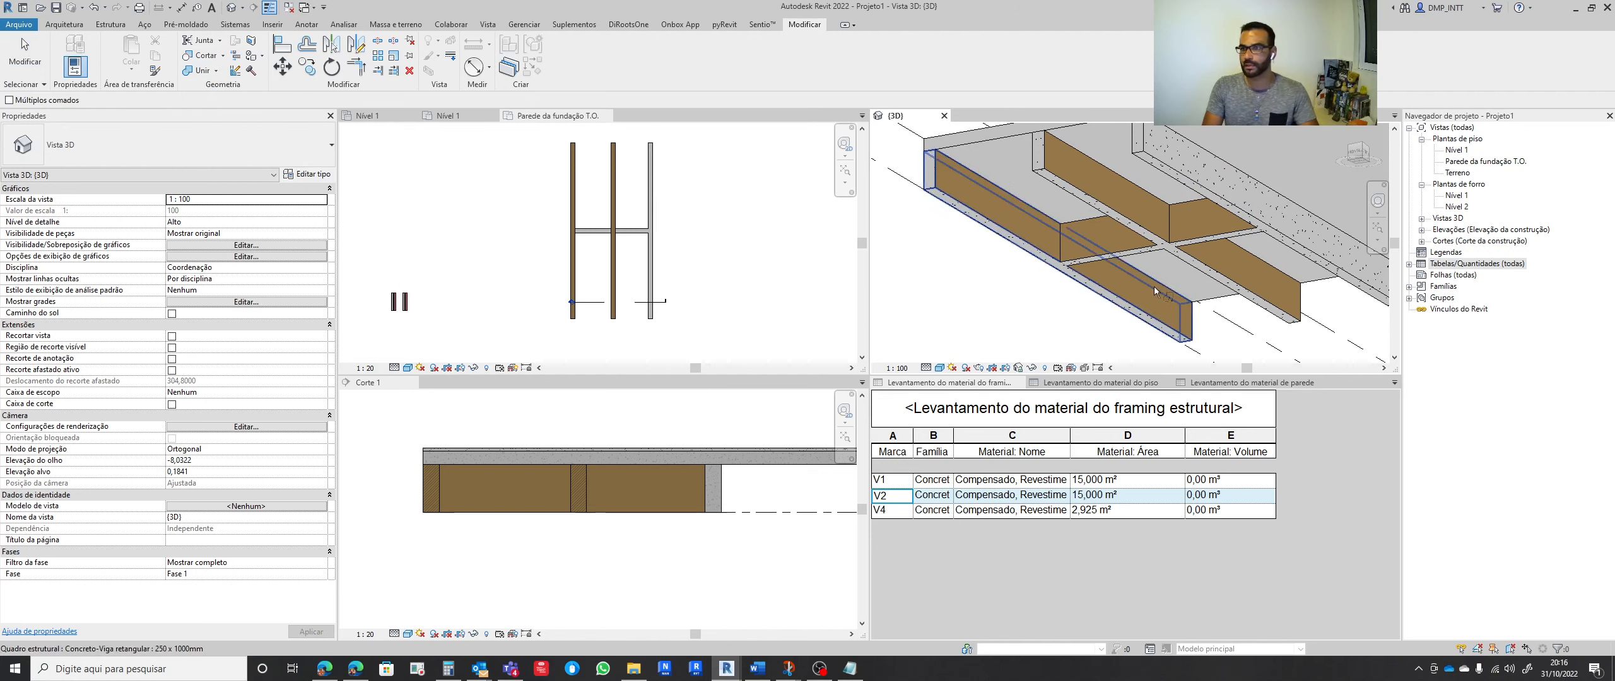
left_click(1049, 257)
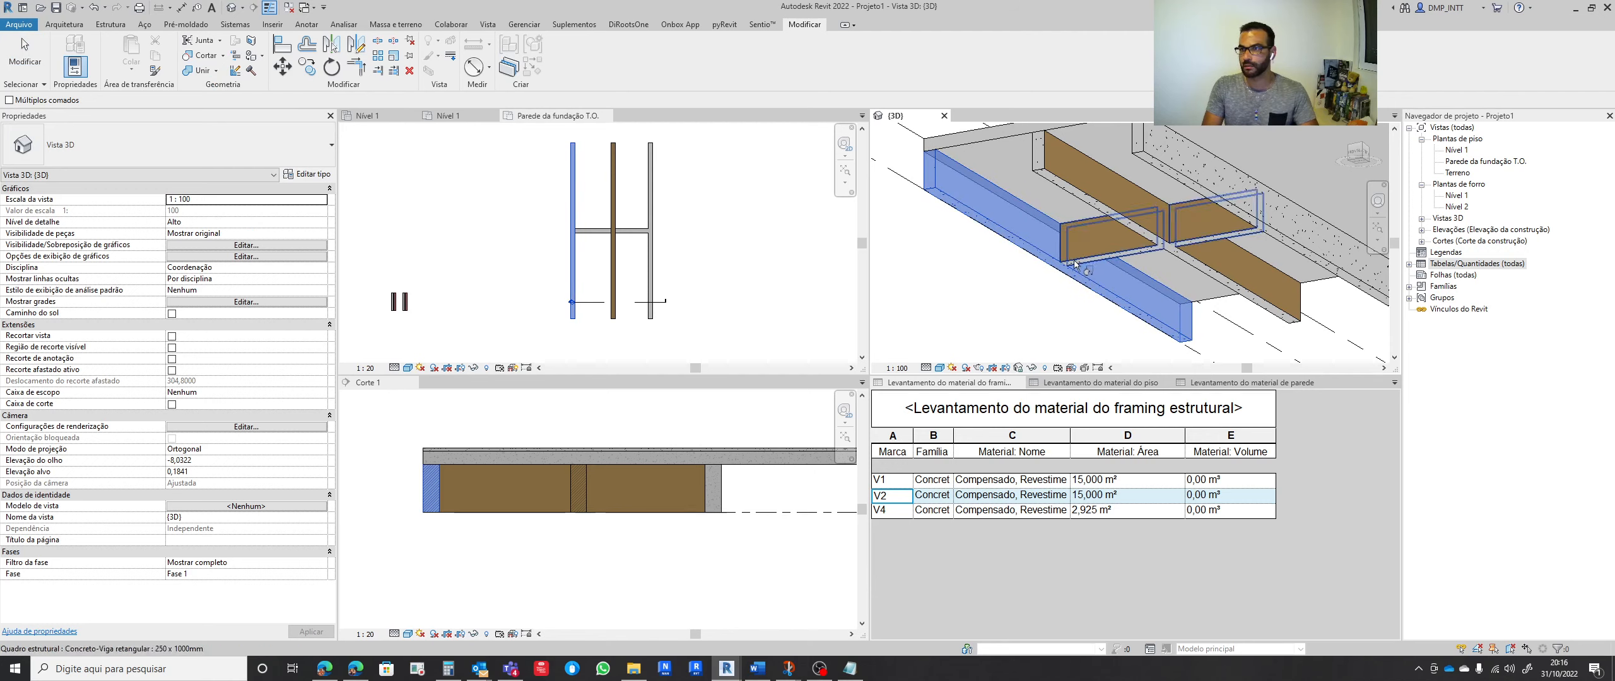
left_click(1075, 264)
key("Escape")
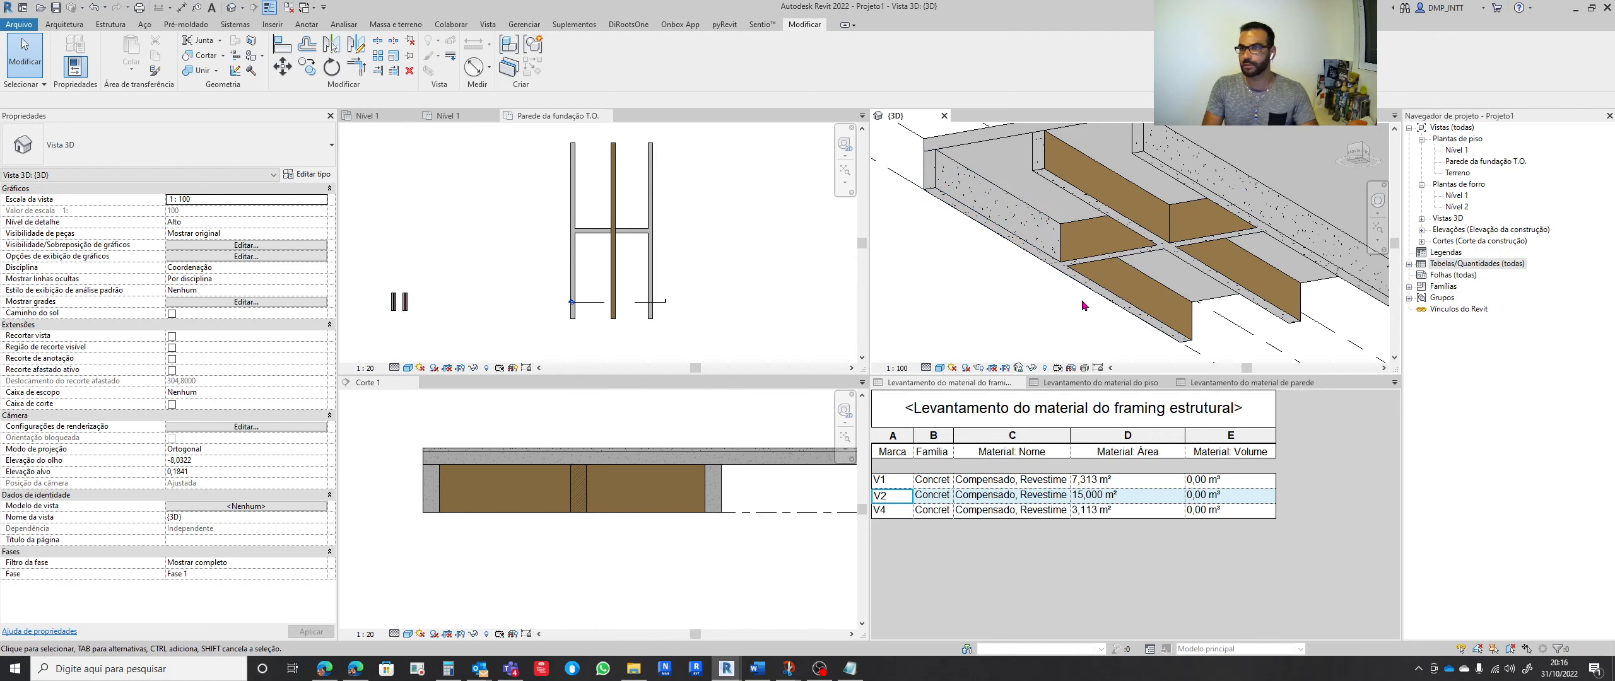
Repaint the unpainted segment of beam V1's inner side face with Compensado, Revestimento
key("p")
key("t")
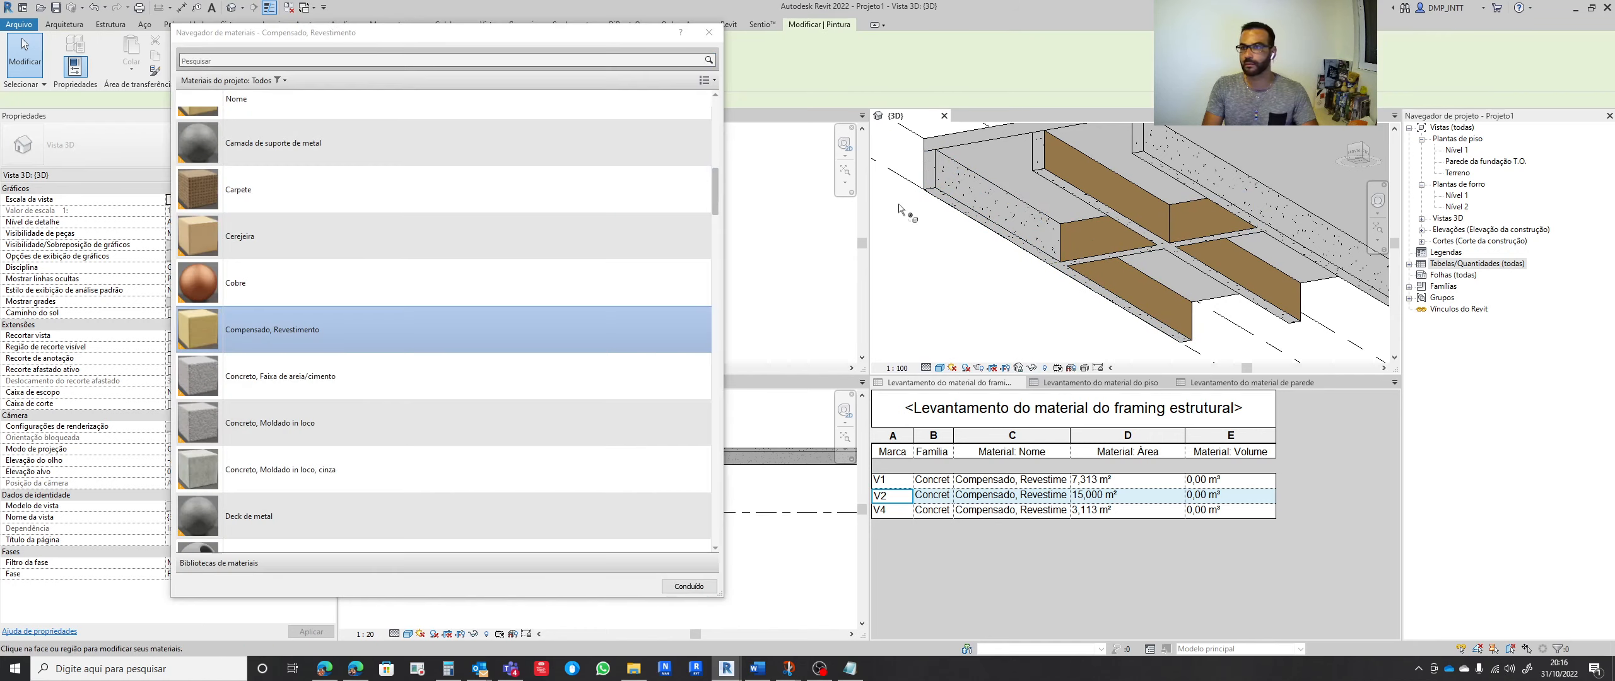
left_click(966, 204)
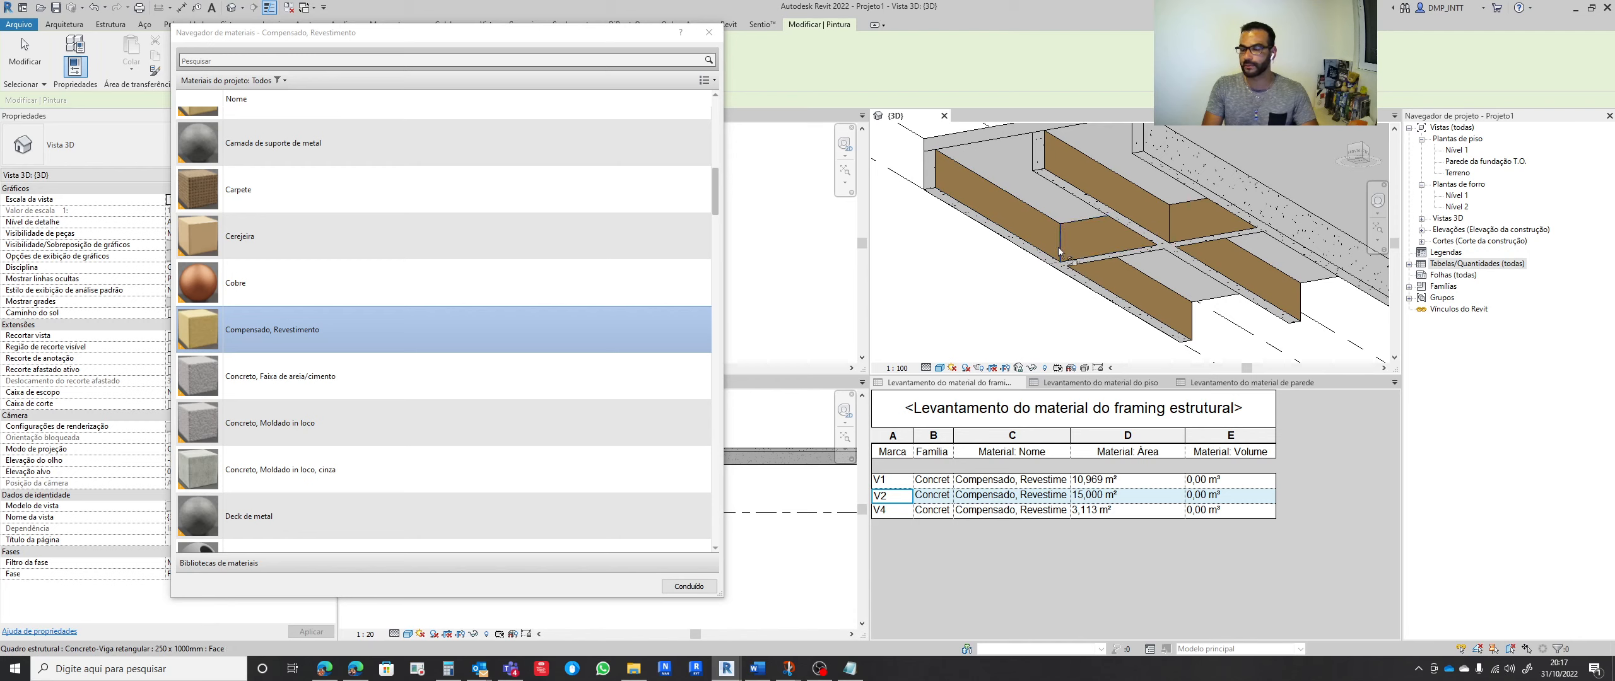
scroll(1032, 280, "down", 2)
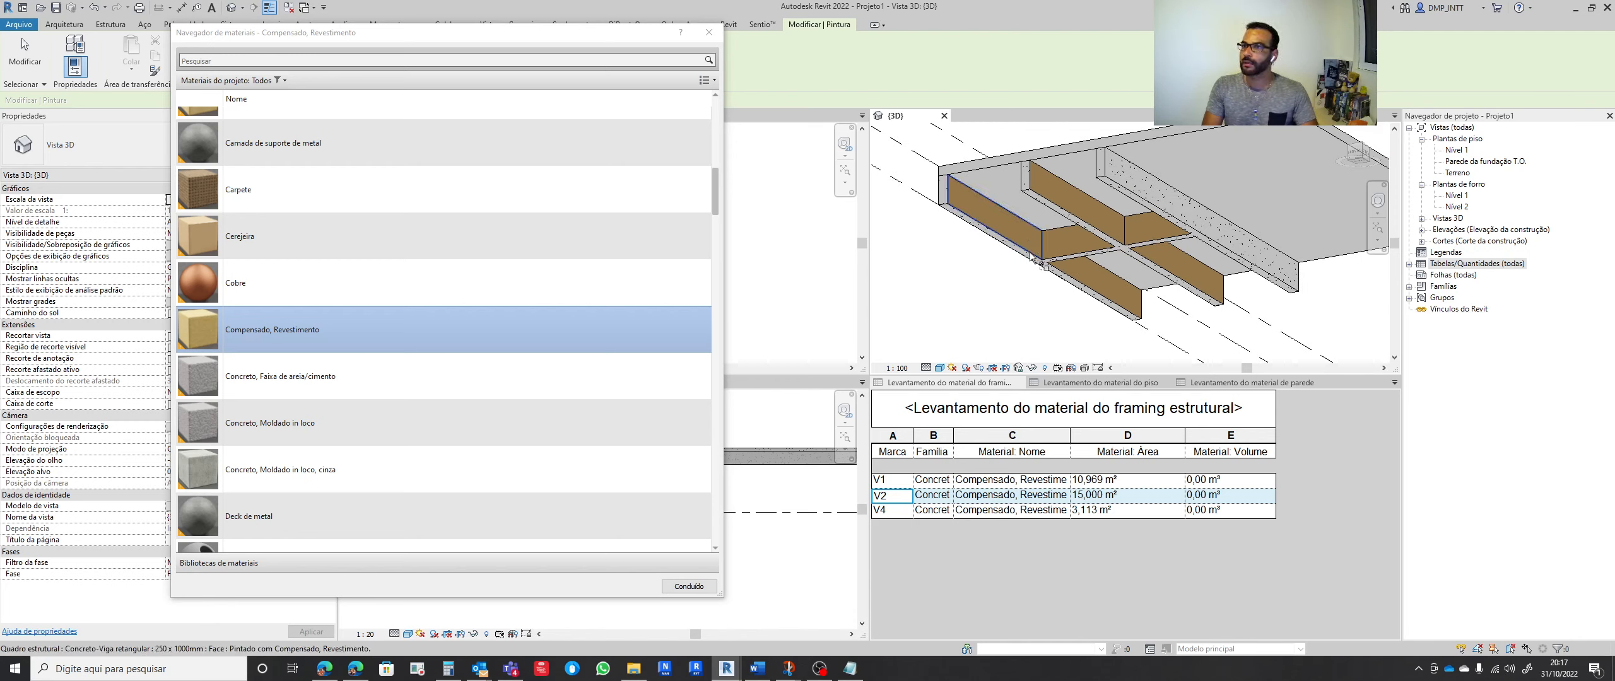
left_click(1070, 253)
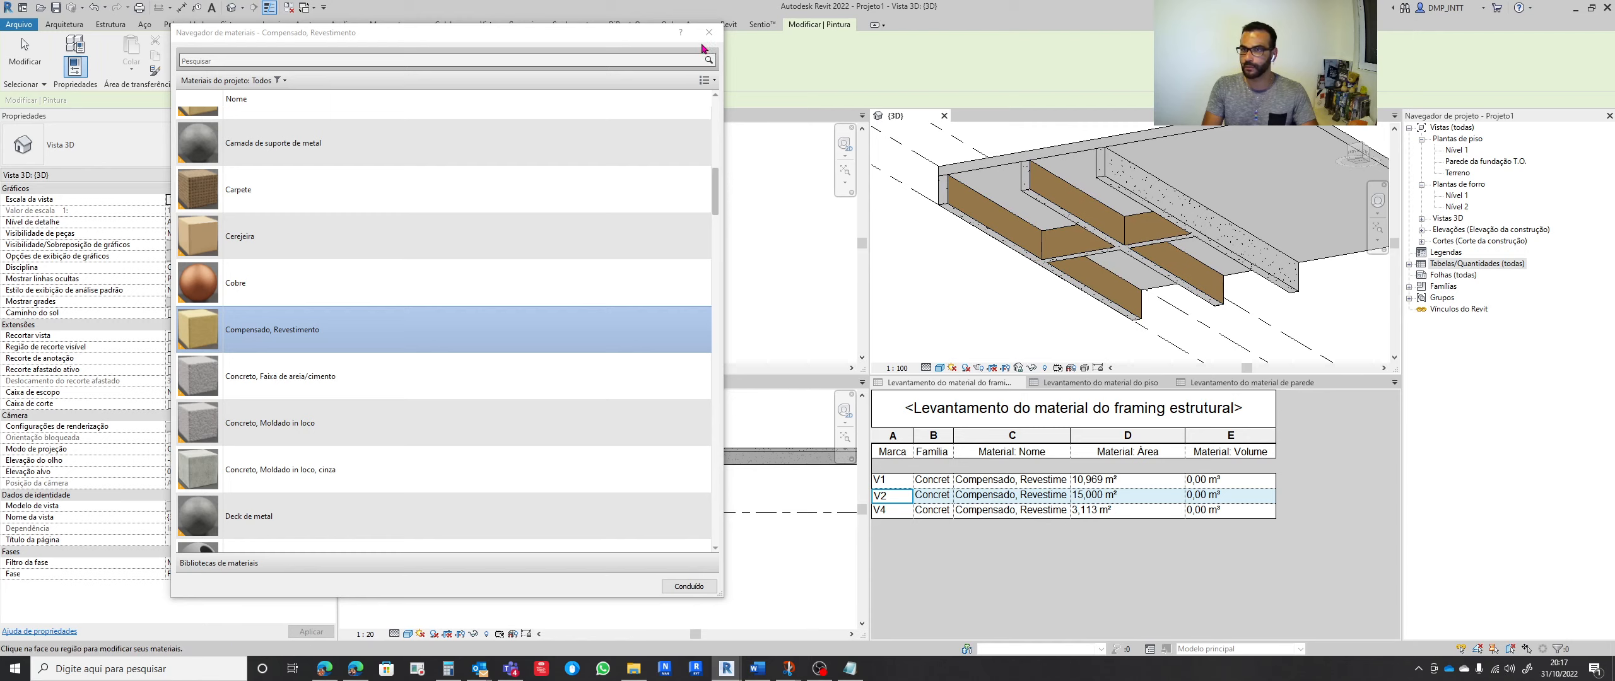
key("Escape")
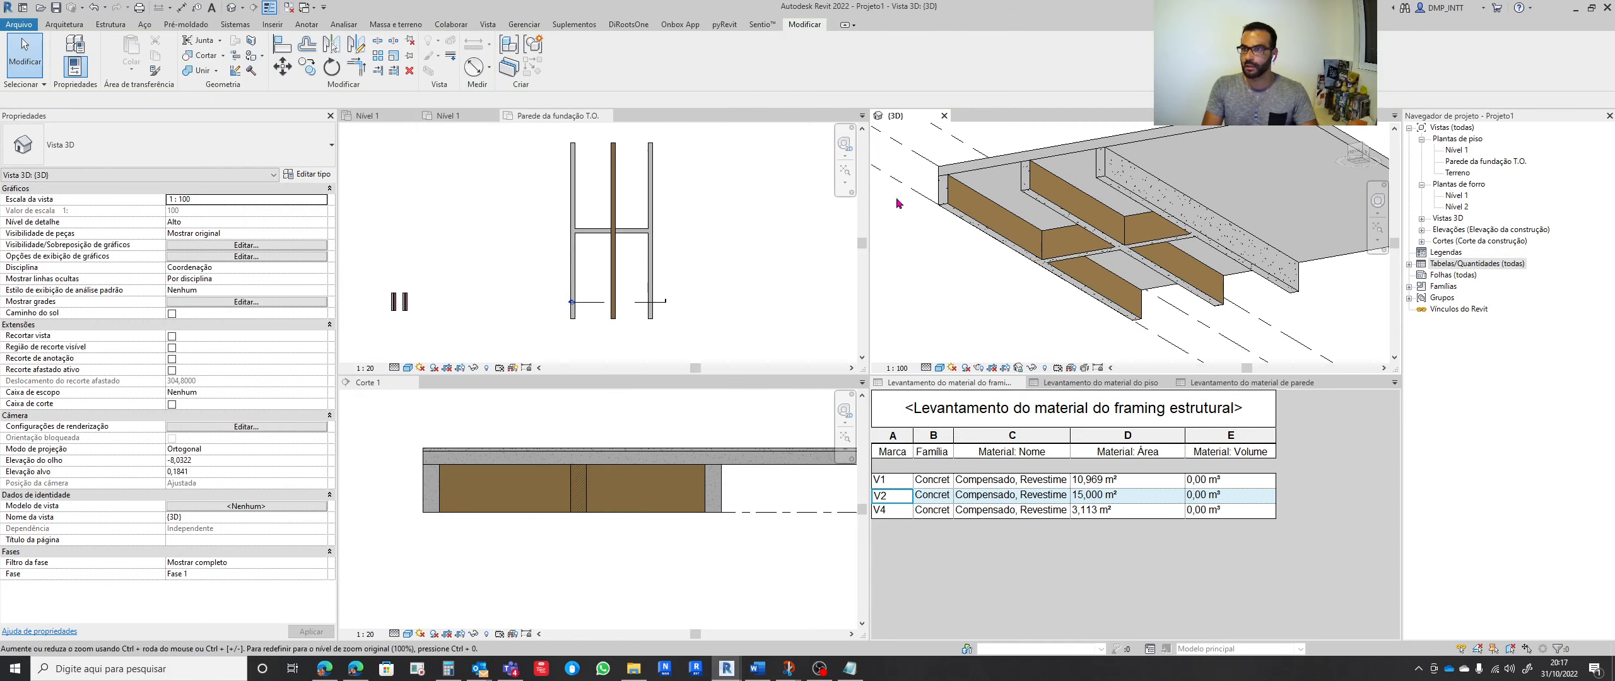
Switch the join order between middle beam V2 and cross beam V4
left_click(215, 72)
left_click(233, 147)
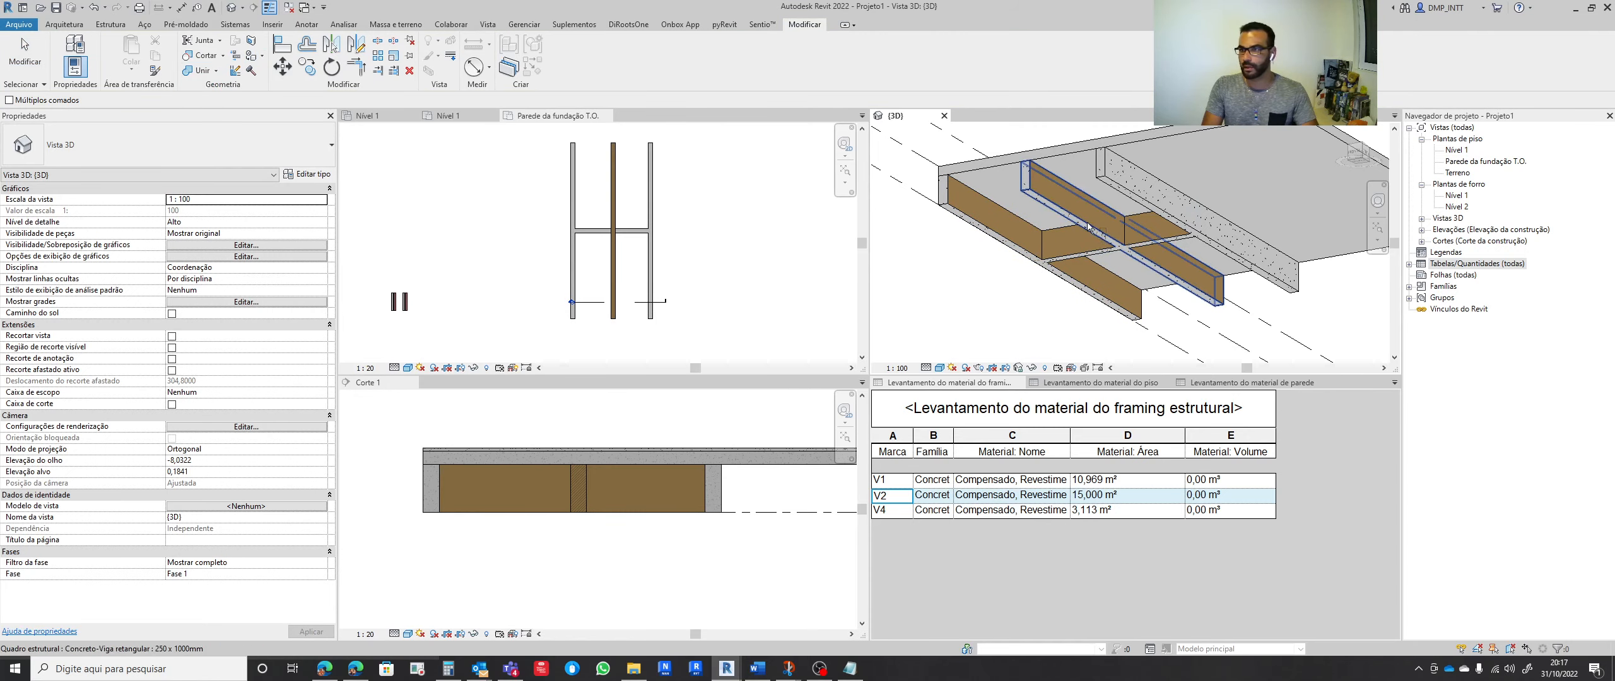
left_click(1120, 237)
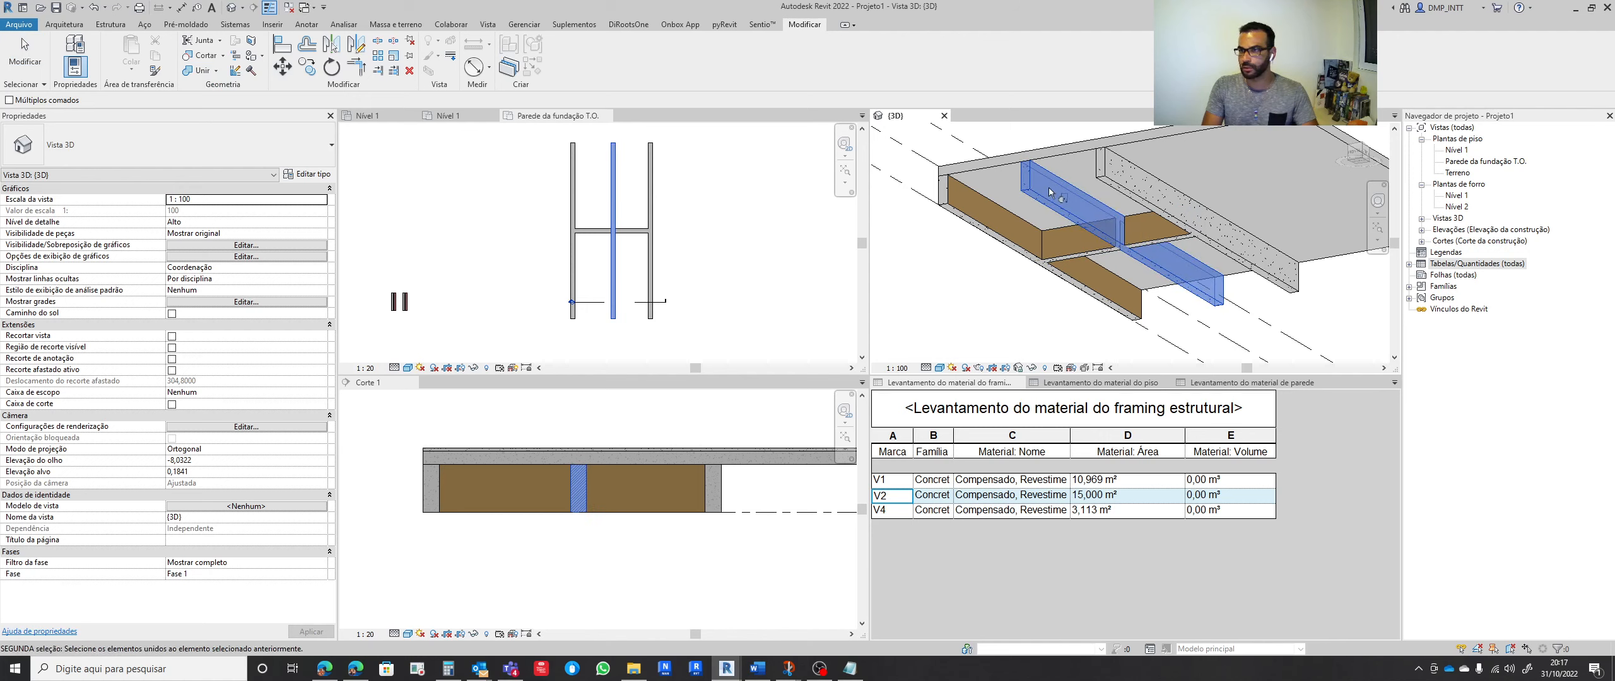
left_click(1145, 240)
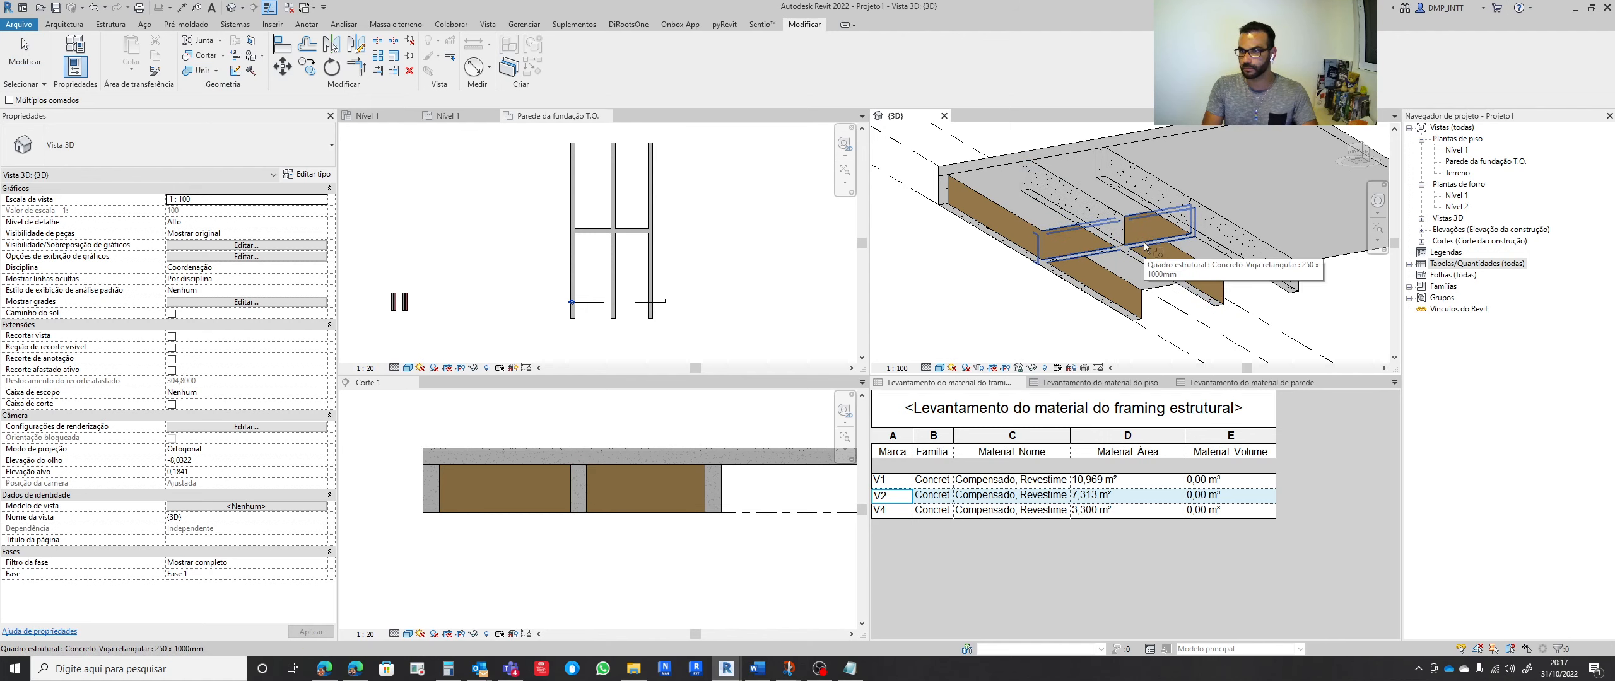
key("Escape")
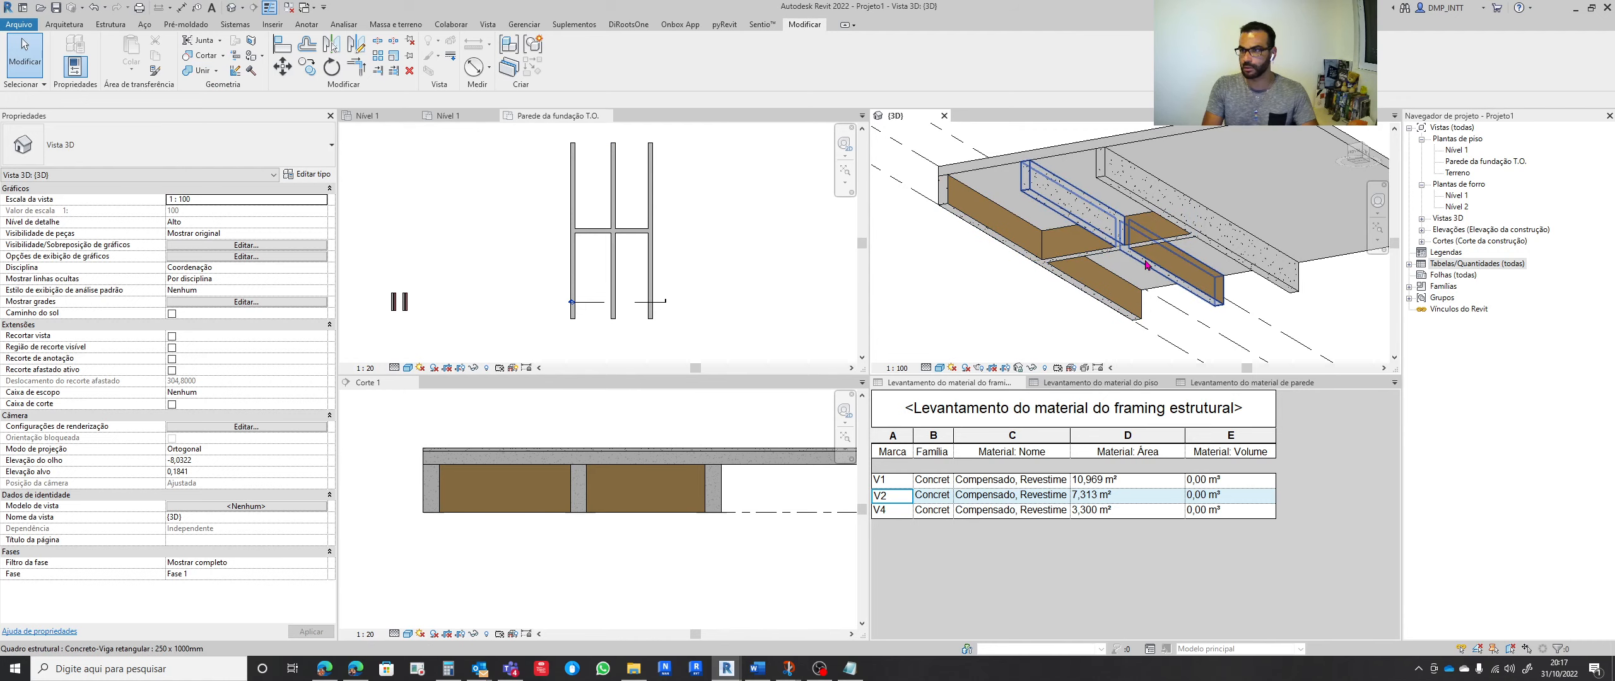
Remove the plywood paint from cross beam V4's side faces
left_click(1091, 256)
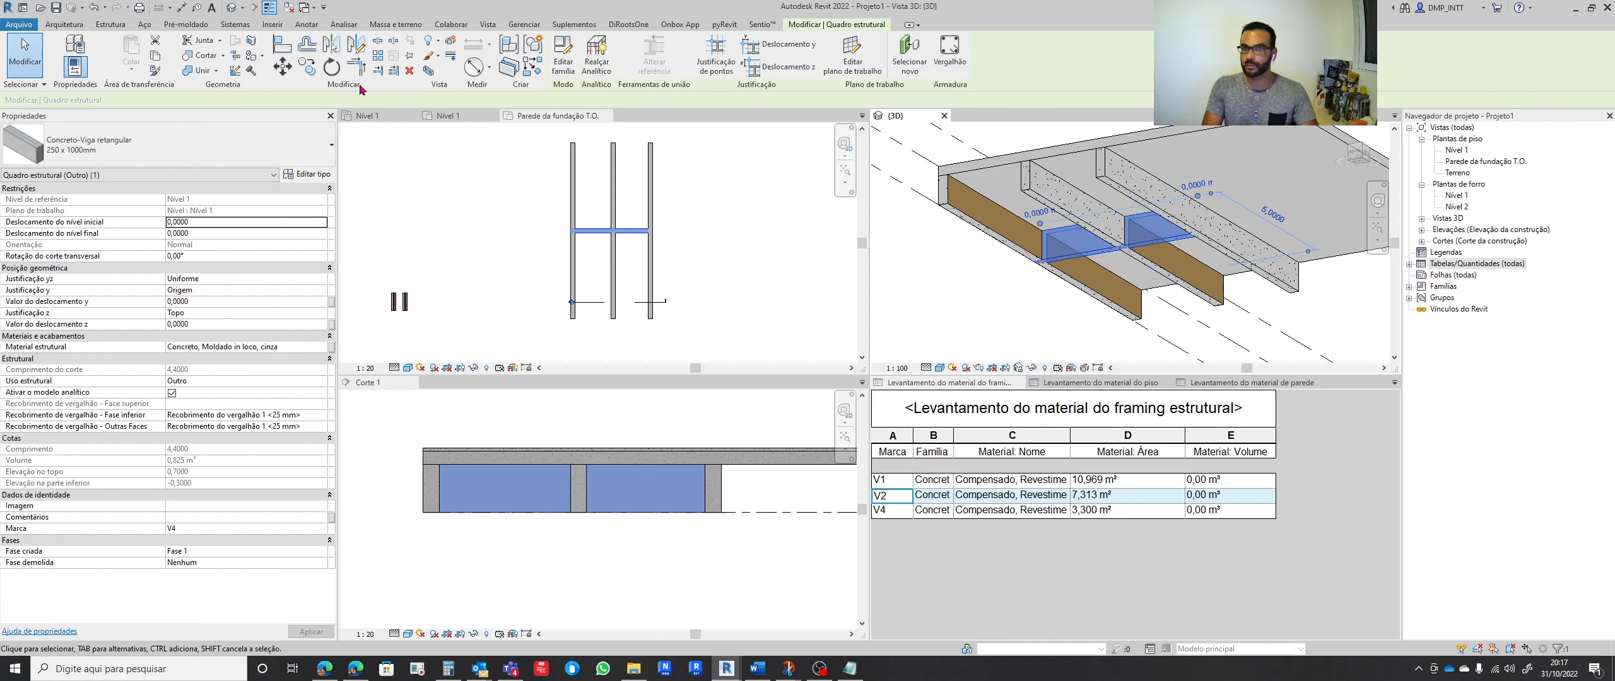
key("Escape")
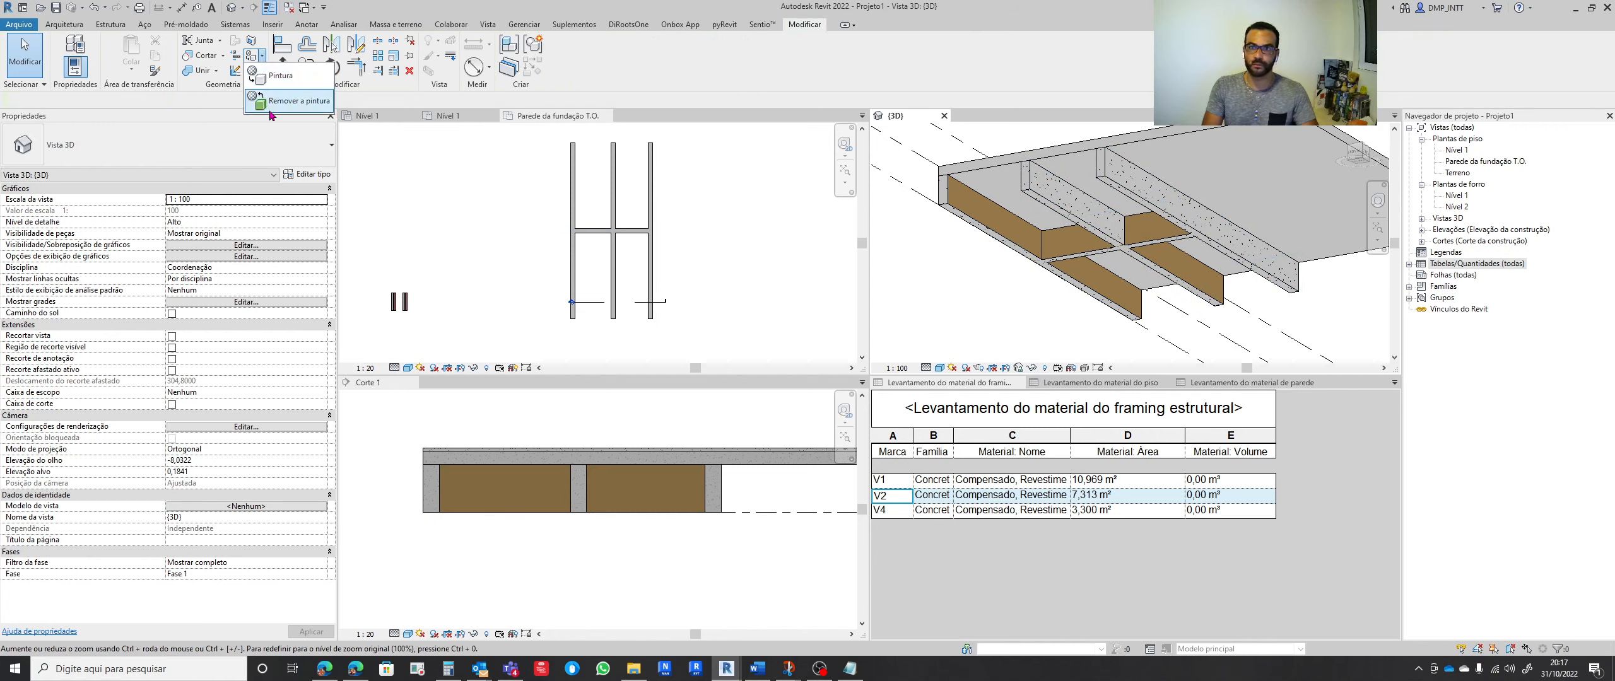
key("ctrl+z")
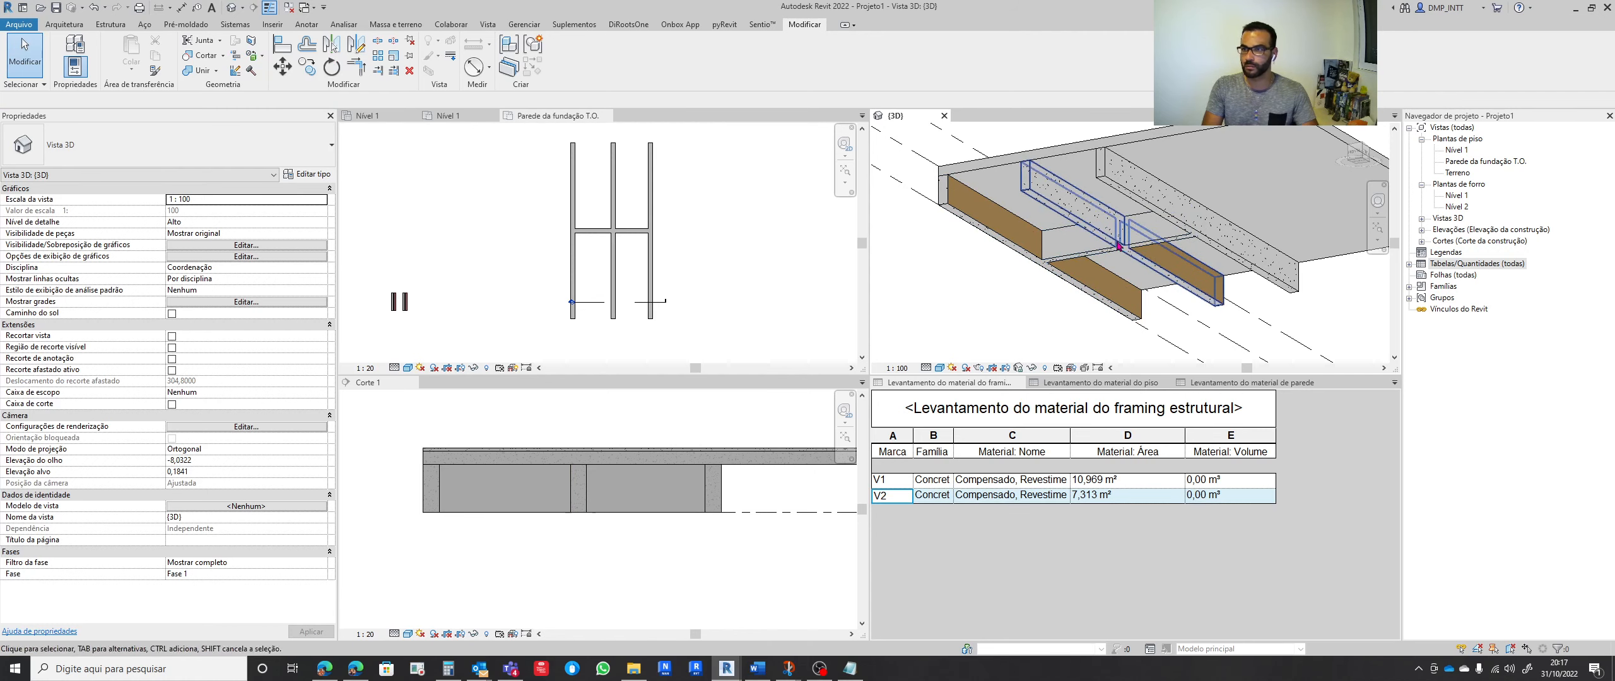
left_click(251, 57)
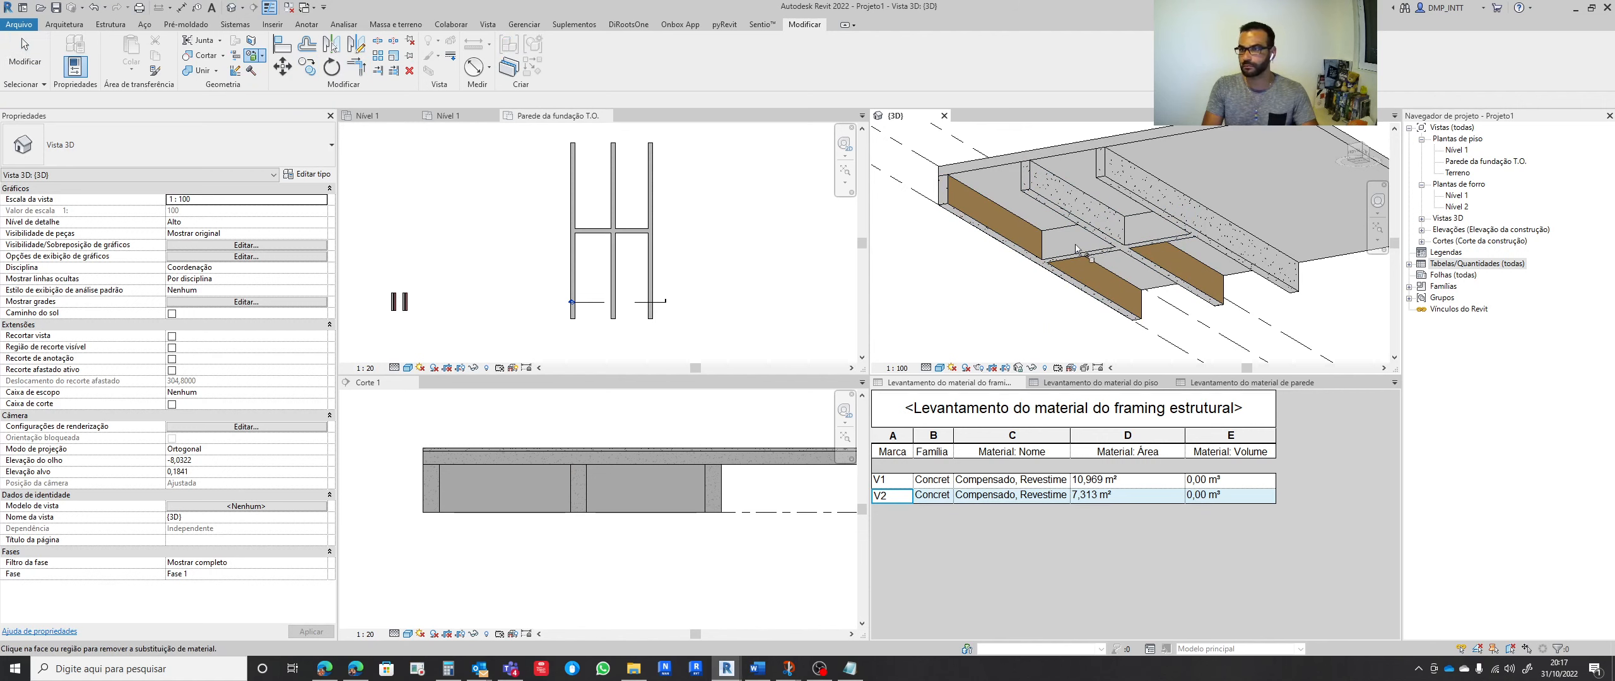
key("Escape")
left_click(247, 58)
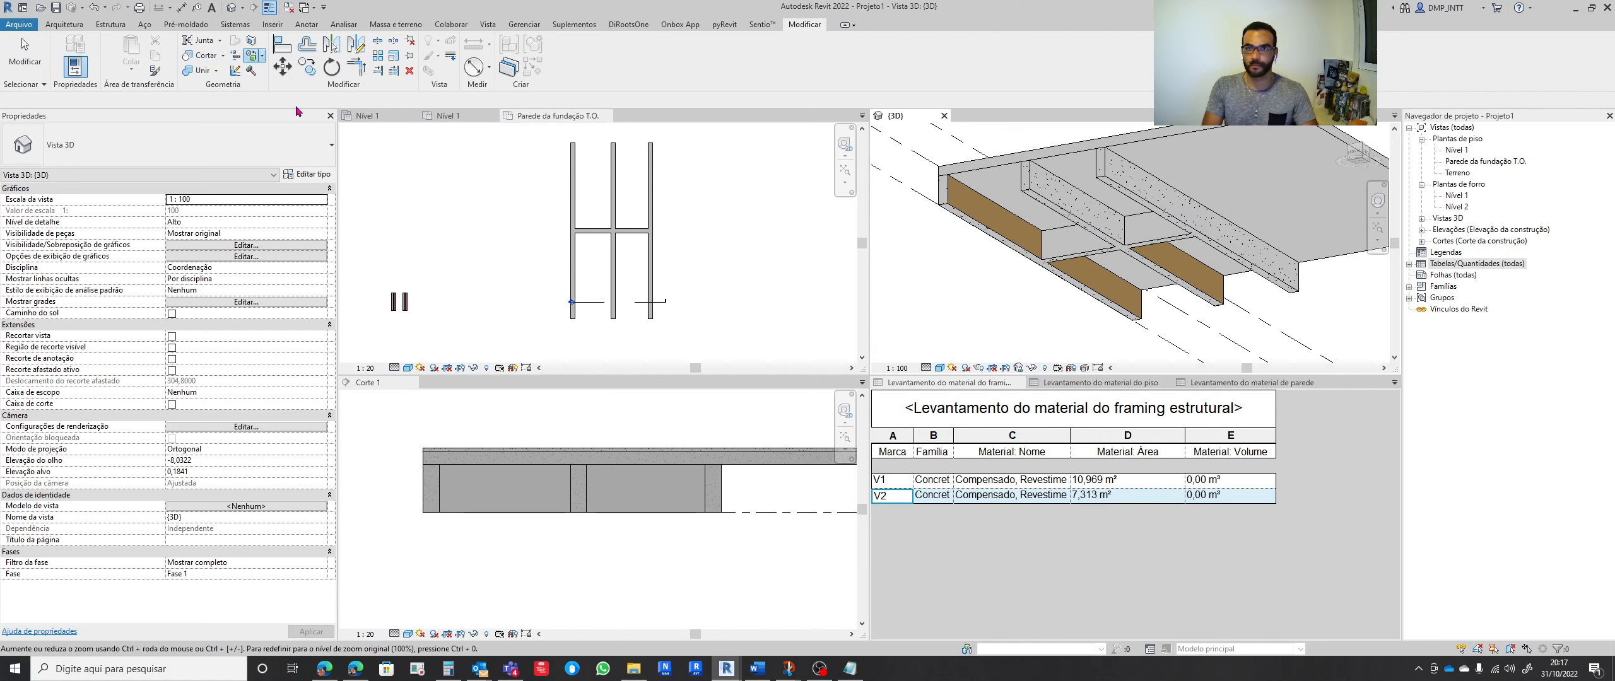
Repaint cross beam V4's side face with Compensado, Revestimento and paint the unpainted segment of middle beam V2's side face
left_click(262, 57)
left_click(265, 80)
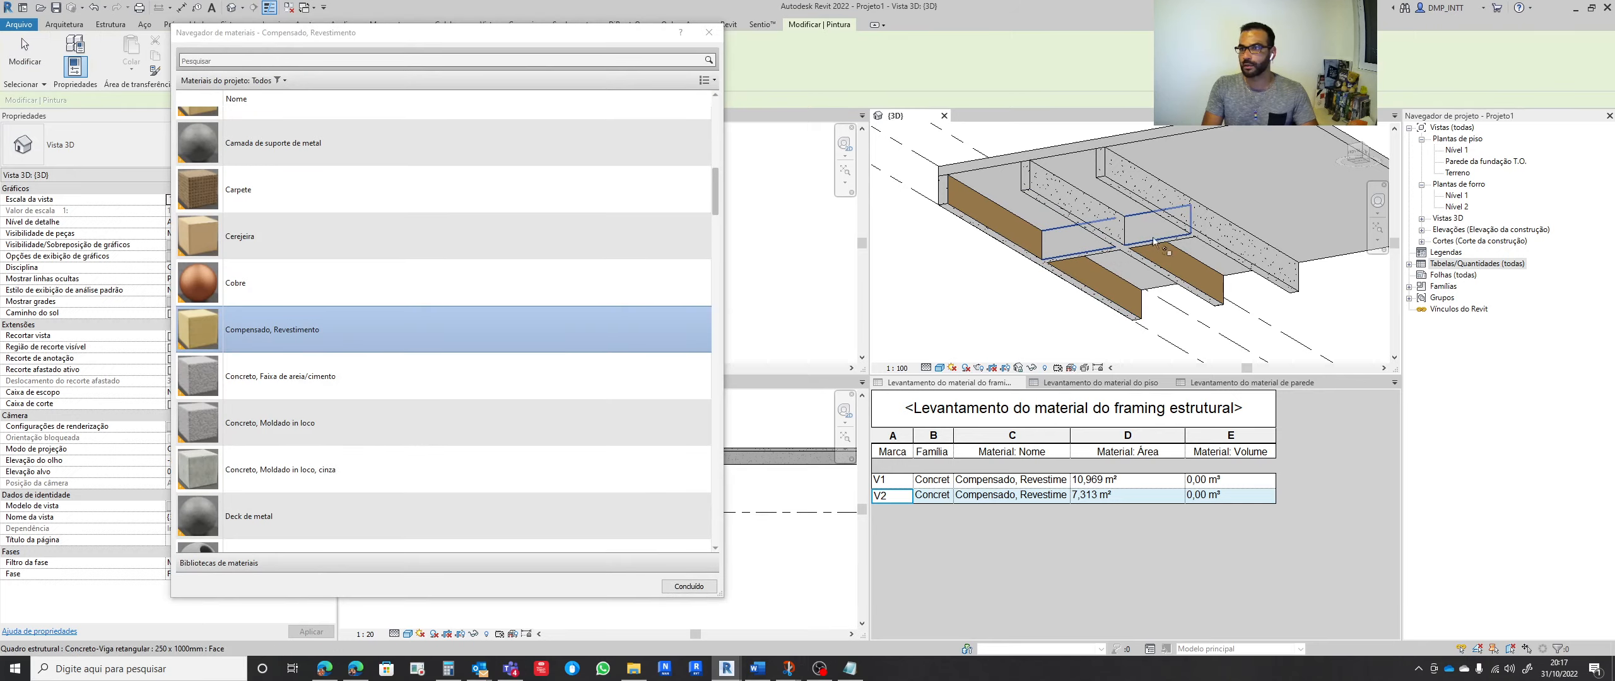
left_click(1058, 232)
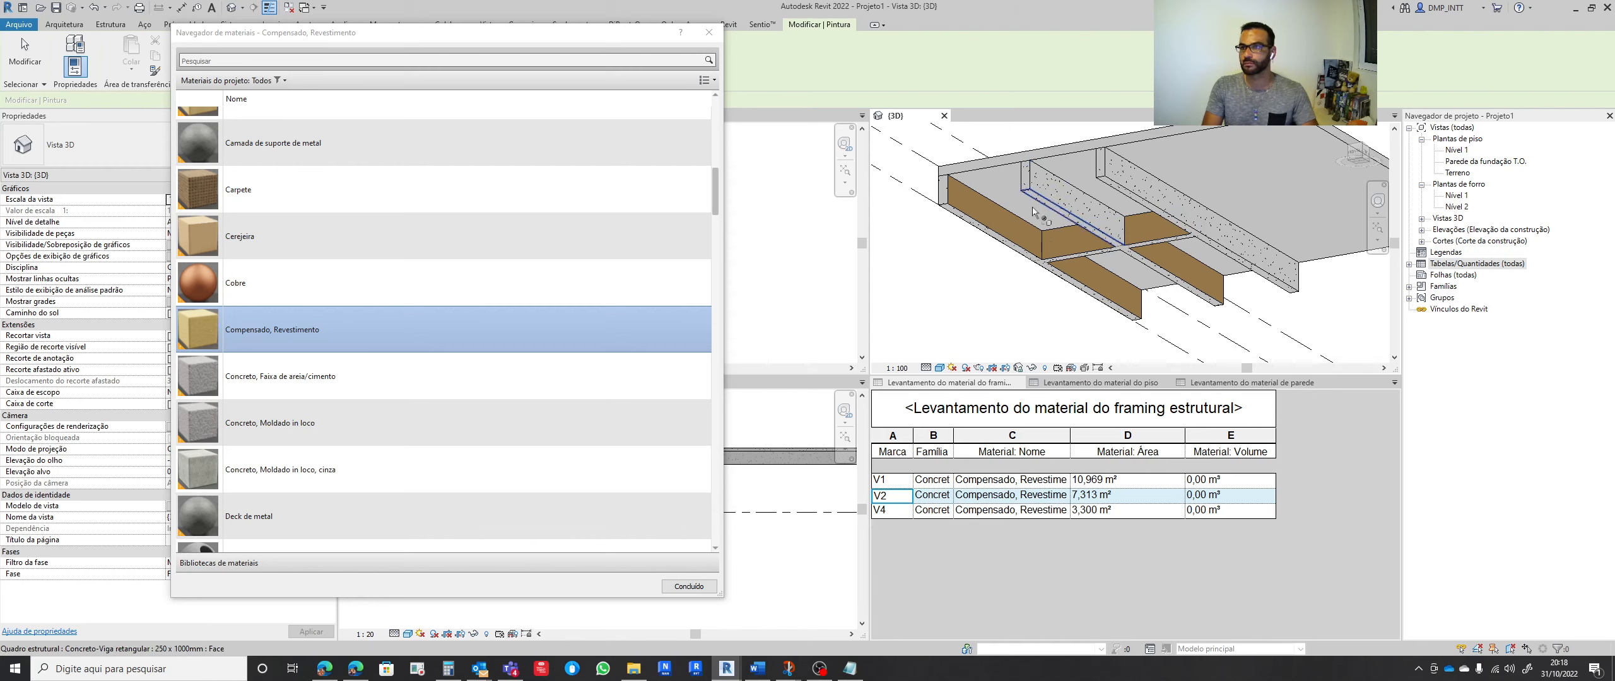
left_click(1072, 205)
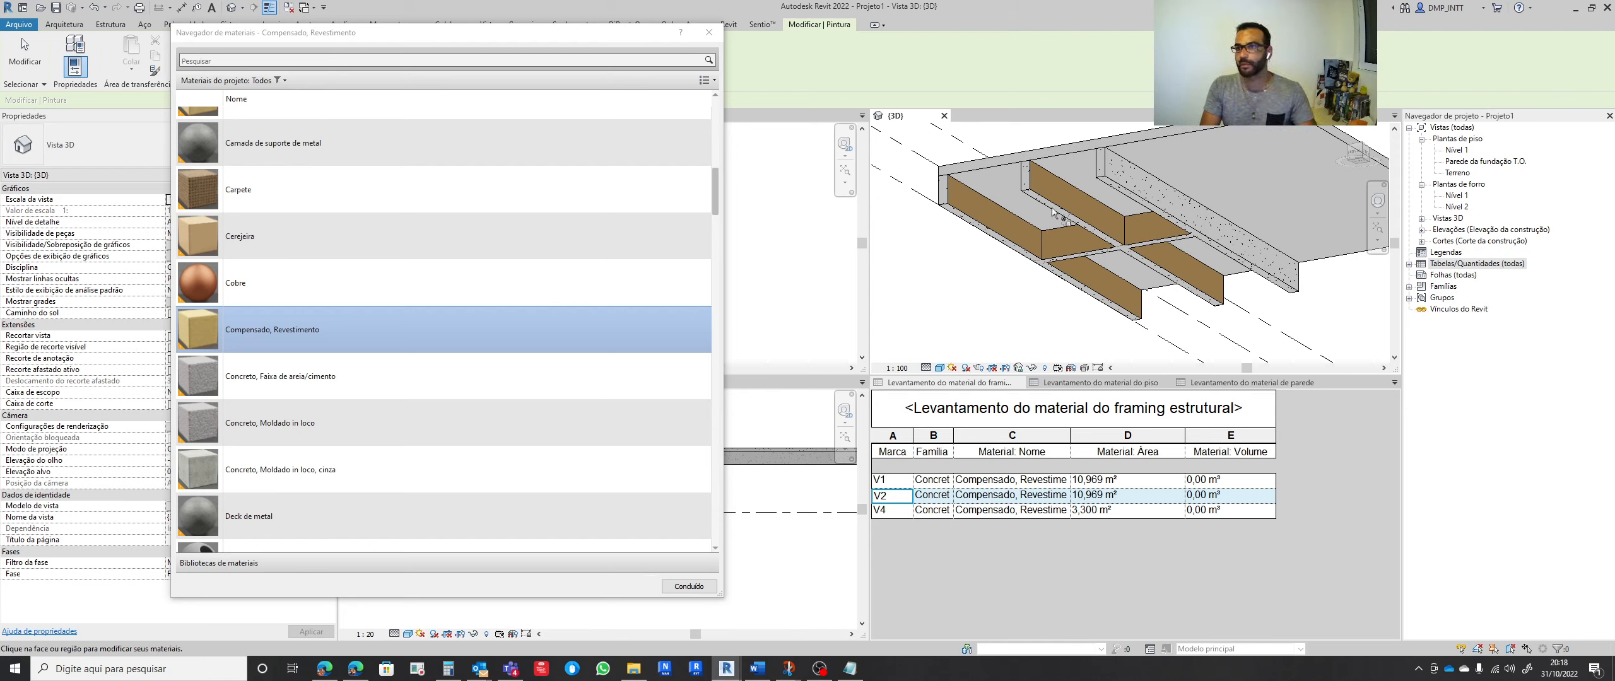
Paint the undersides of beams V2 and V4 and the end face of V2 with Compensado, Revestimento
scroll(1054, 213, "up", 4)
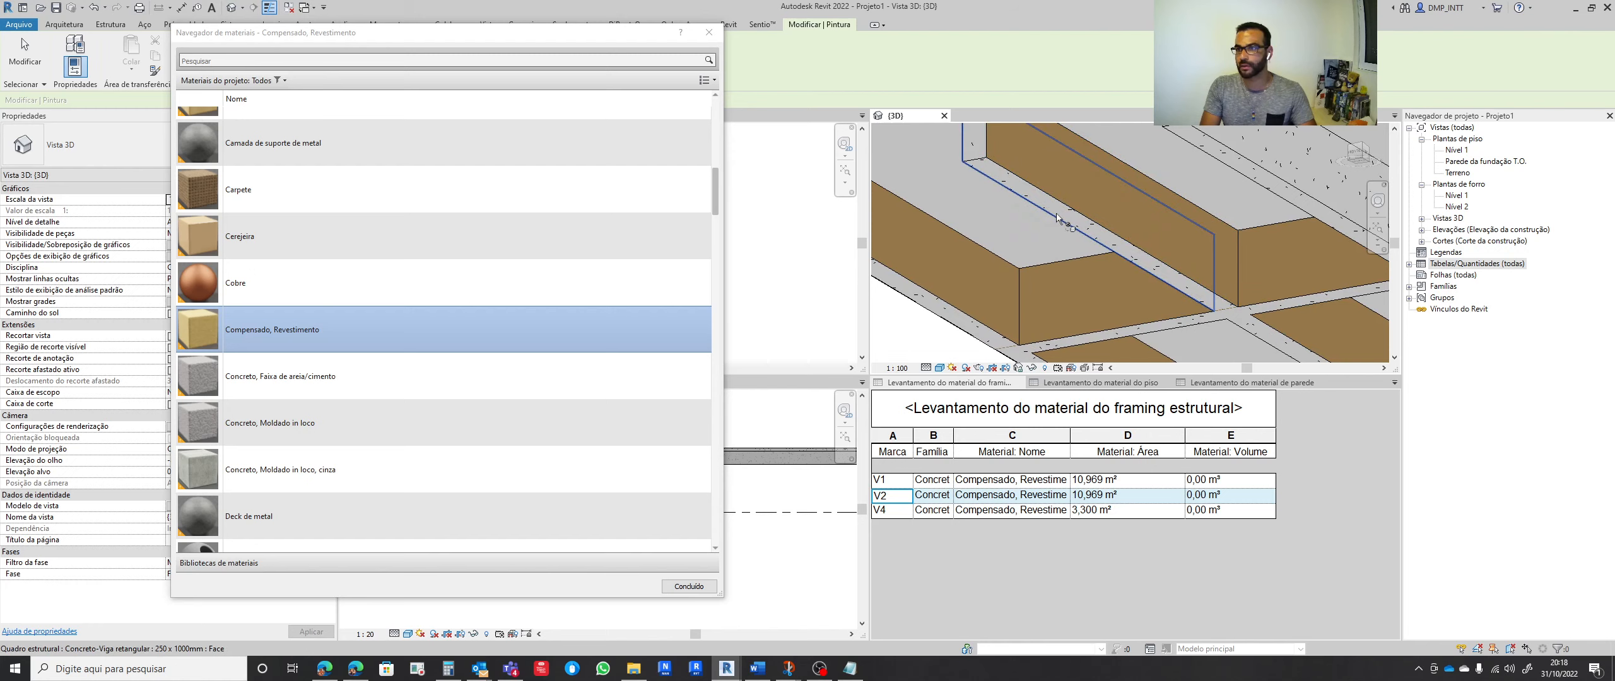
left_click(1024, 187)
scroll(1025, 188, "down", 3)
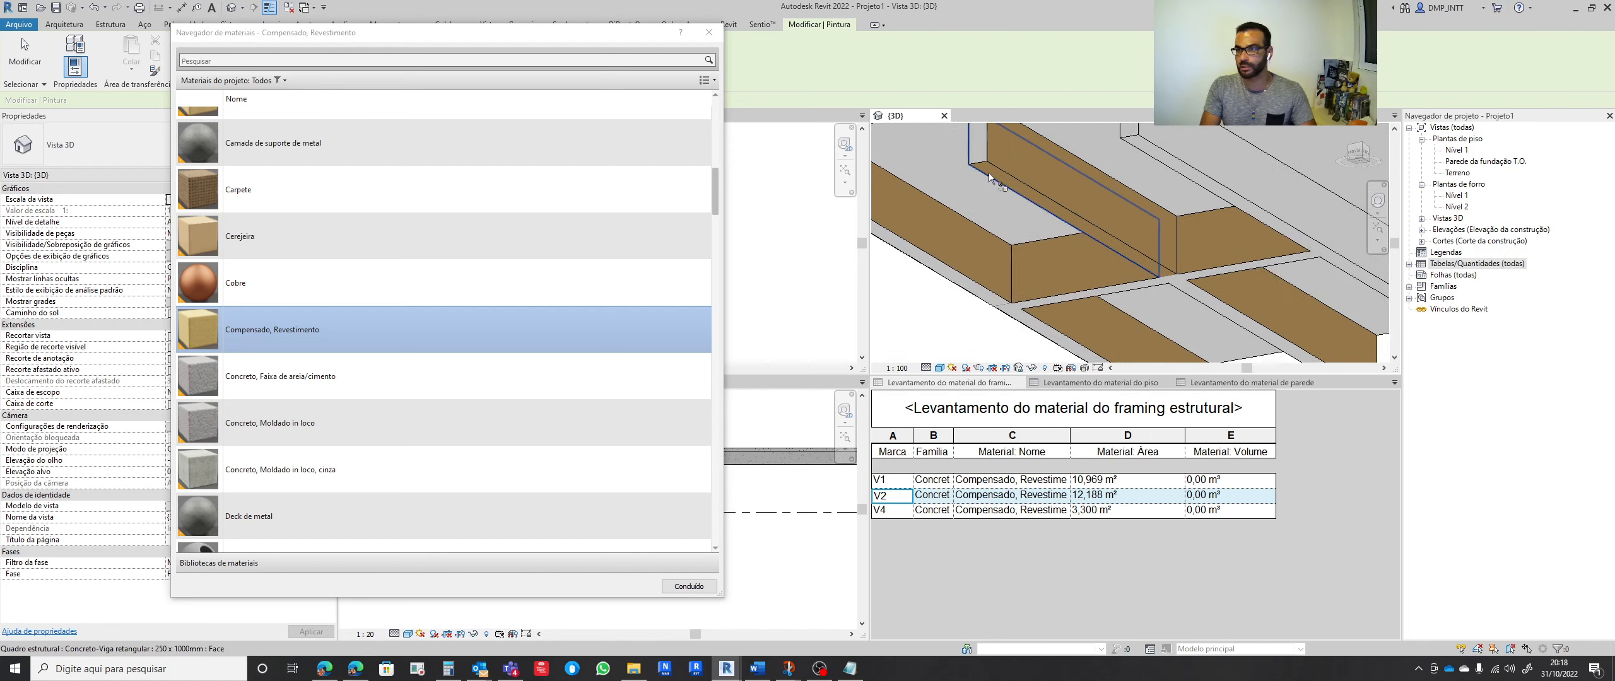
scroll(1128, 253, "up", 3)
left_click(1132, 256)
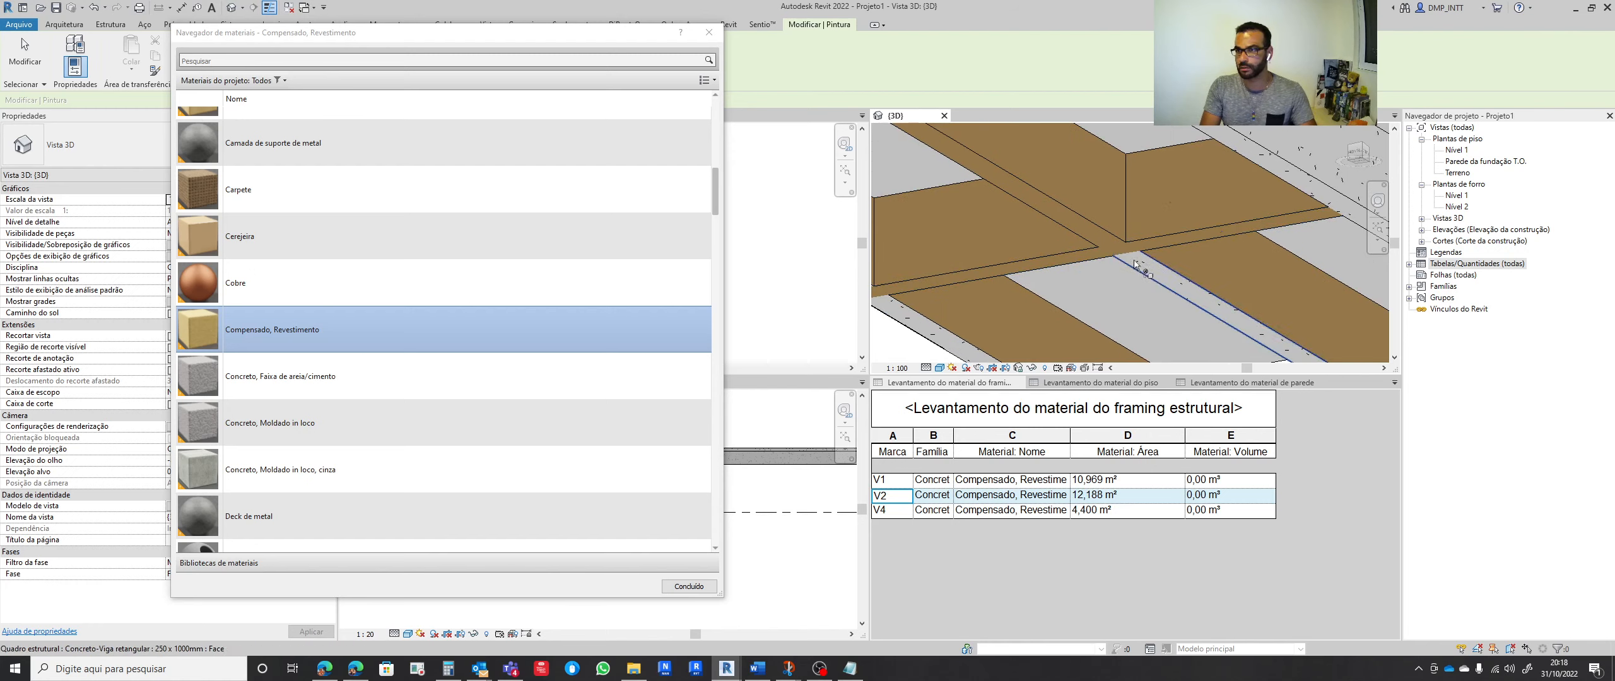
left_click(1162, 271)
mouse_move(1163, 270)
middle_mouse_down("shift")
mouse_move(1054, 236)
mouse_move(1050, 190)
middle_mouse_up("shift")
left_click(1048, 184)
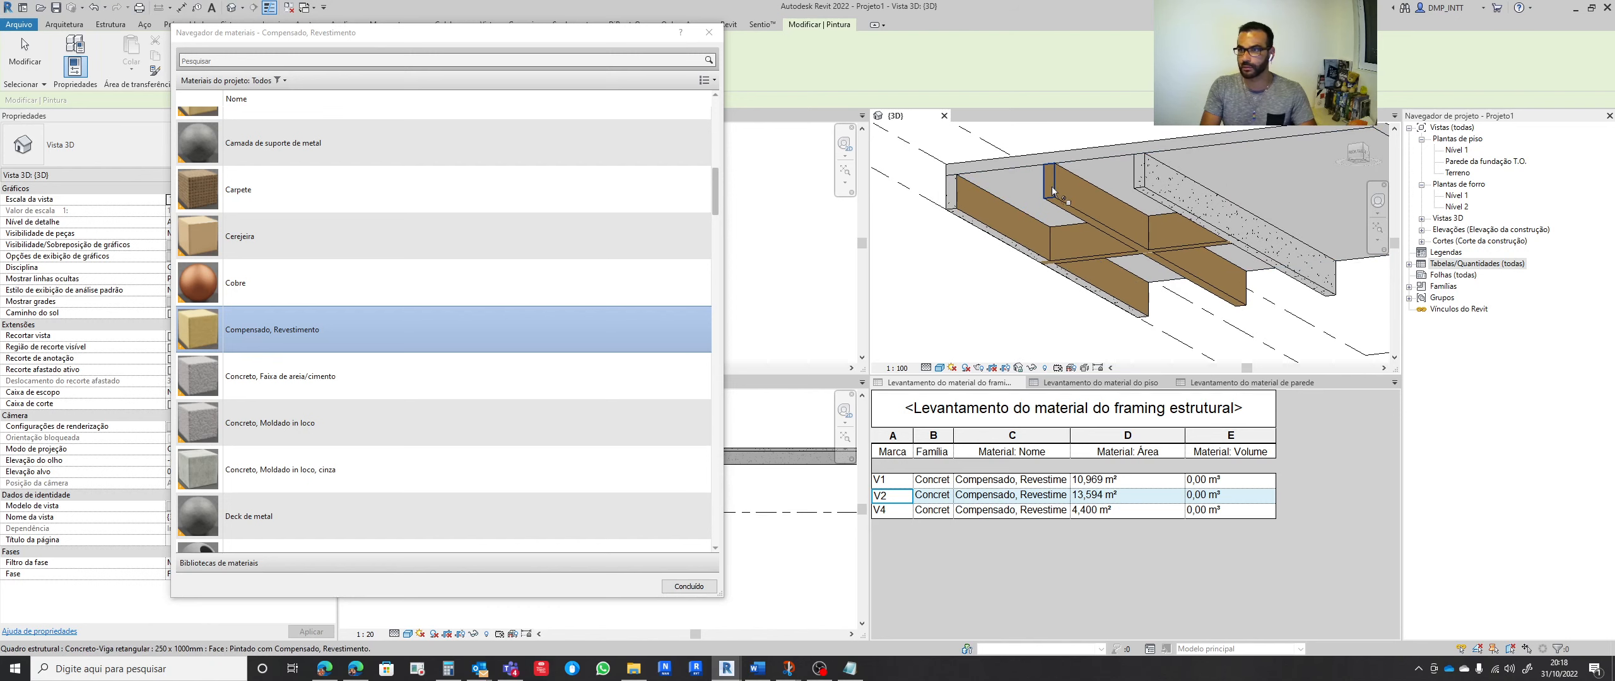
Paint beam V3's end face, the side face towards V2 and its underside with the same plywood material
left_click(1144, 178)
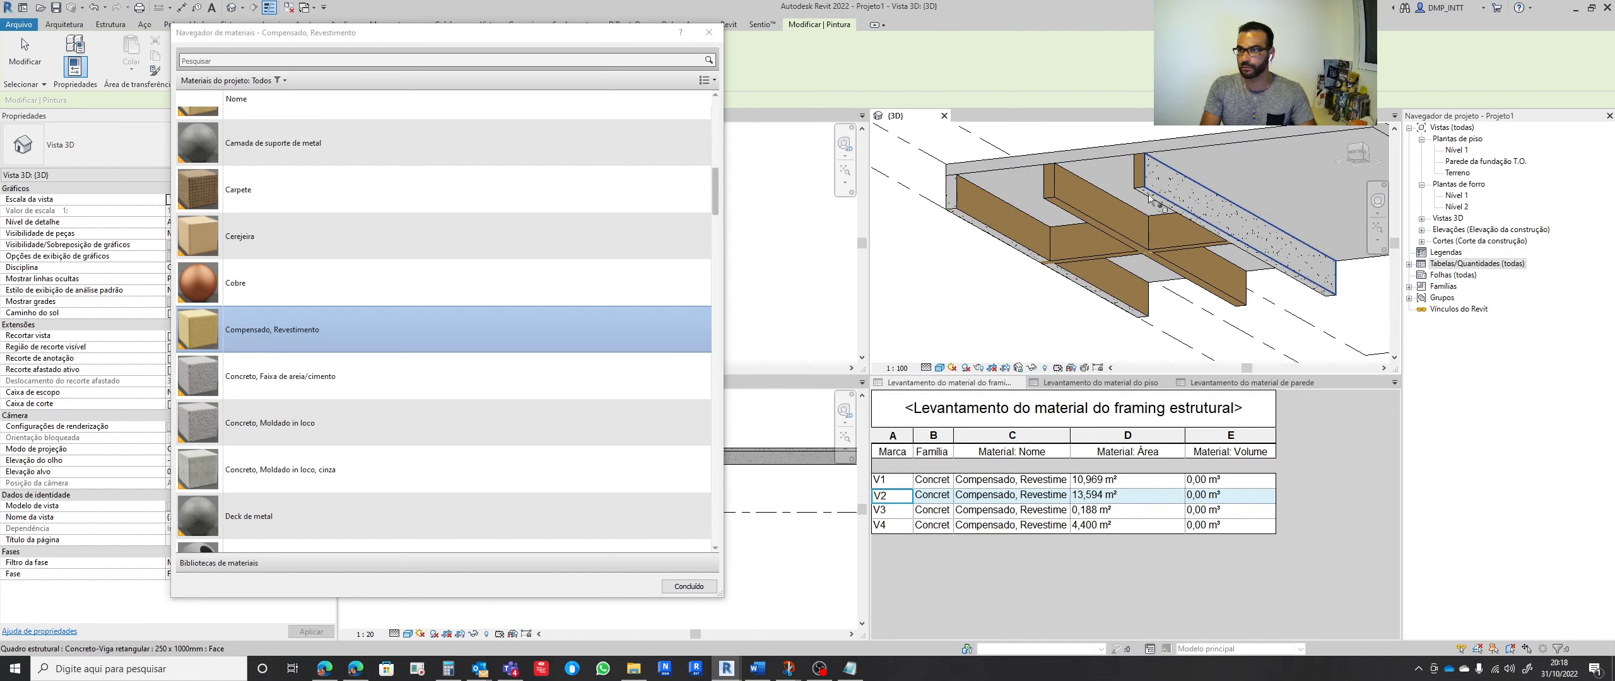
scroll(1154, 189, "up", 2)
left_click(1157, 191)
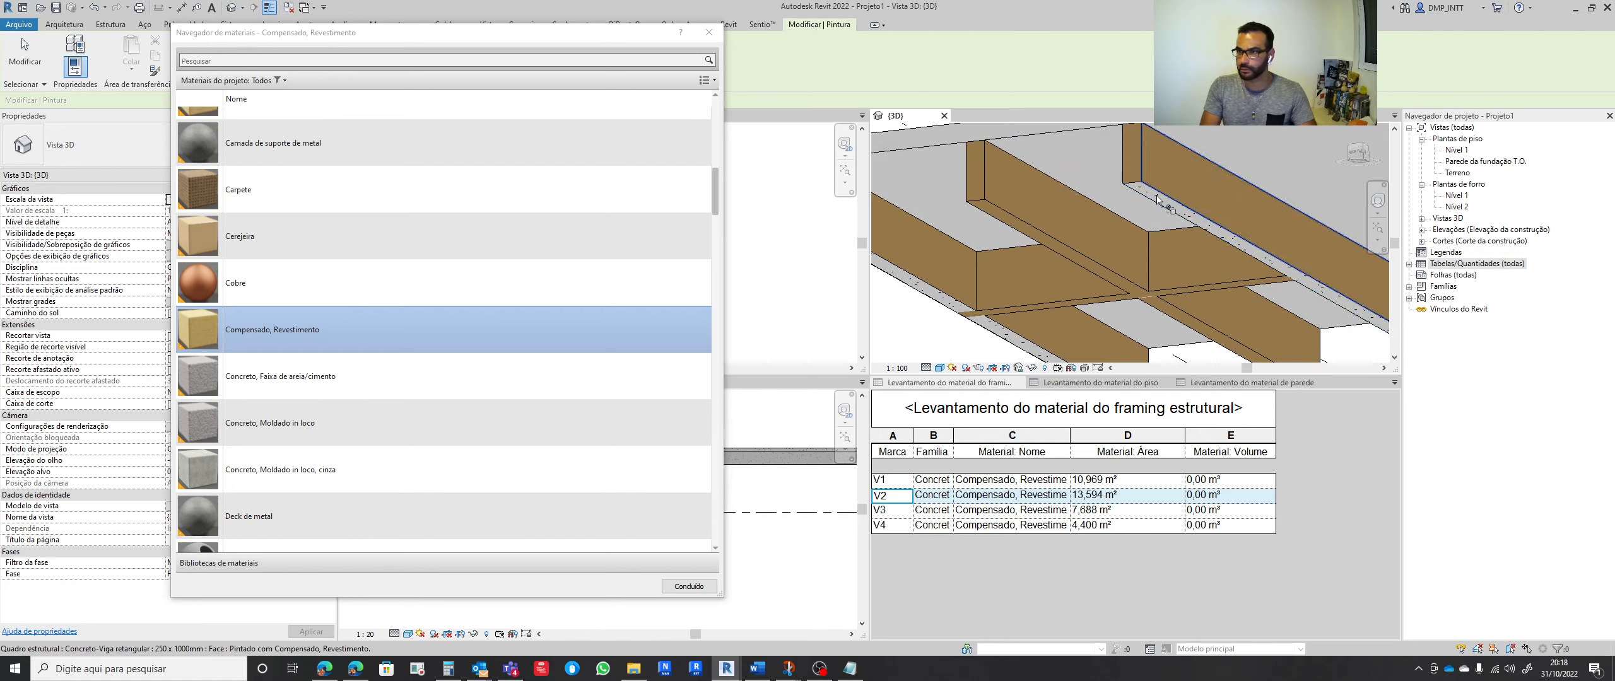
left_click(1160, 201)
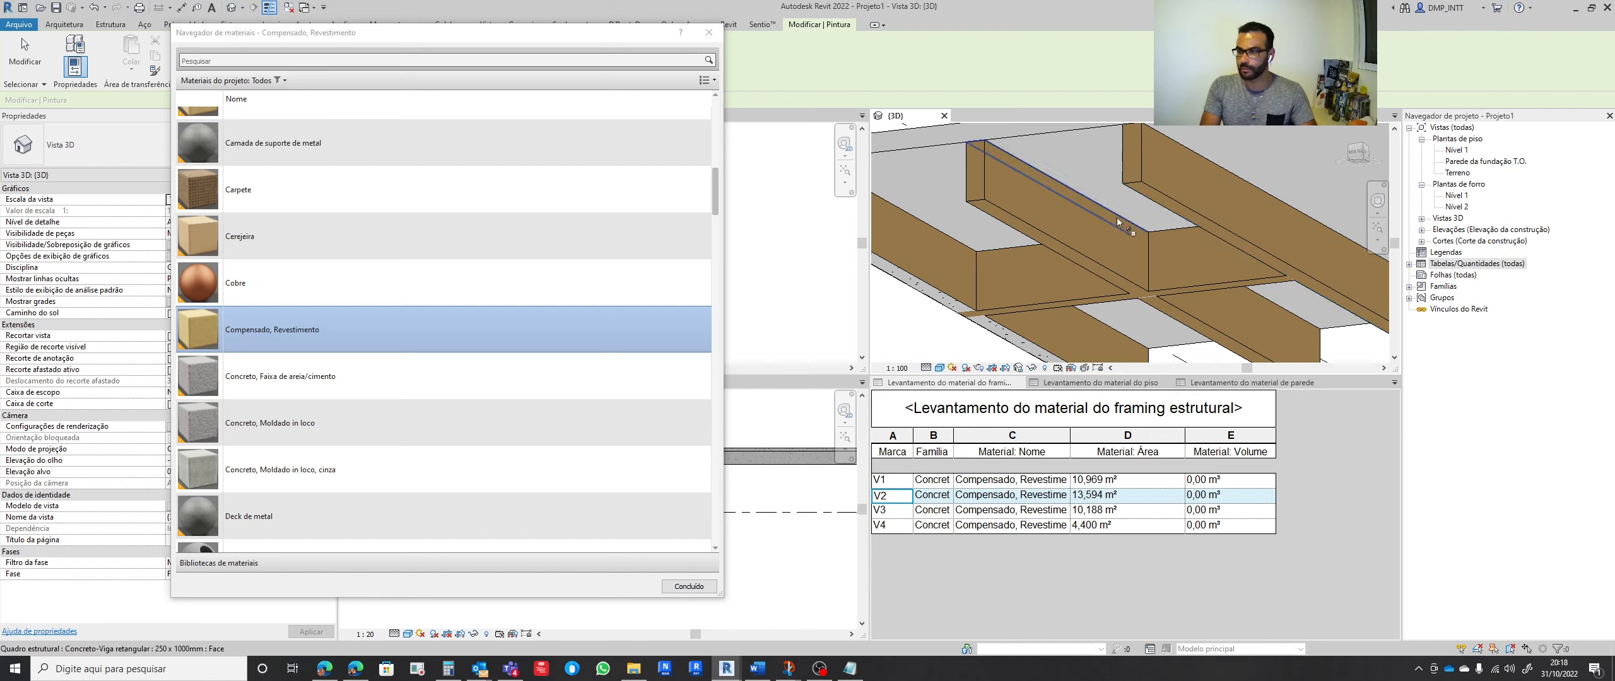
Paint the unpainted side faces on the opposite side of beams V1, V2 and V3 with Compensado, Revestimento
mouse_move(1117, 217)
middle_mouse_down("shift")
mouse_move(1252, 255)
mouse_move(893, 211)
middle_mouse_up("shift")
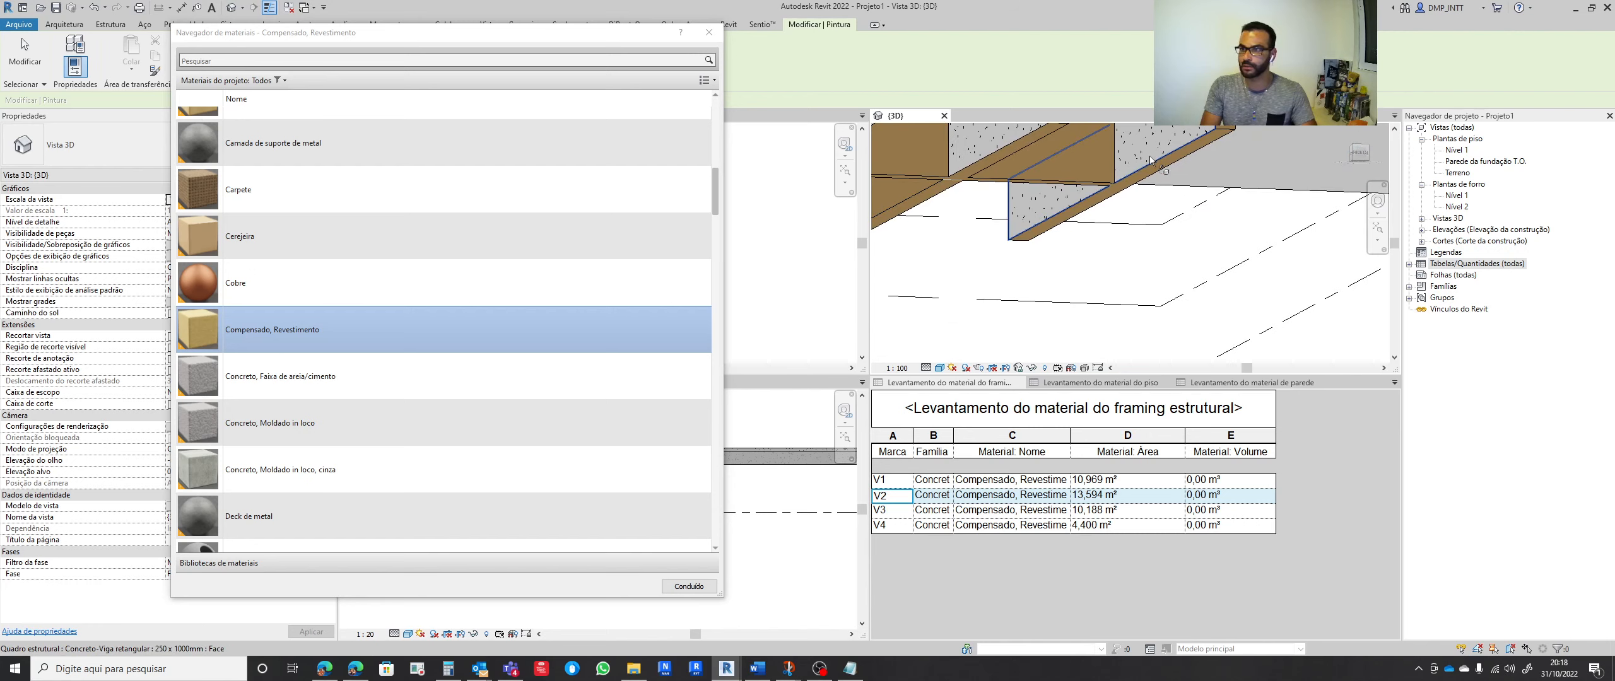
left_click(1149, 157)
scroll(1128, 251, "down", 2)
left_click(1069, 167)
left_click(921, 166)
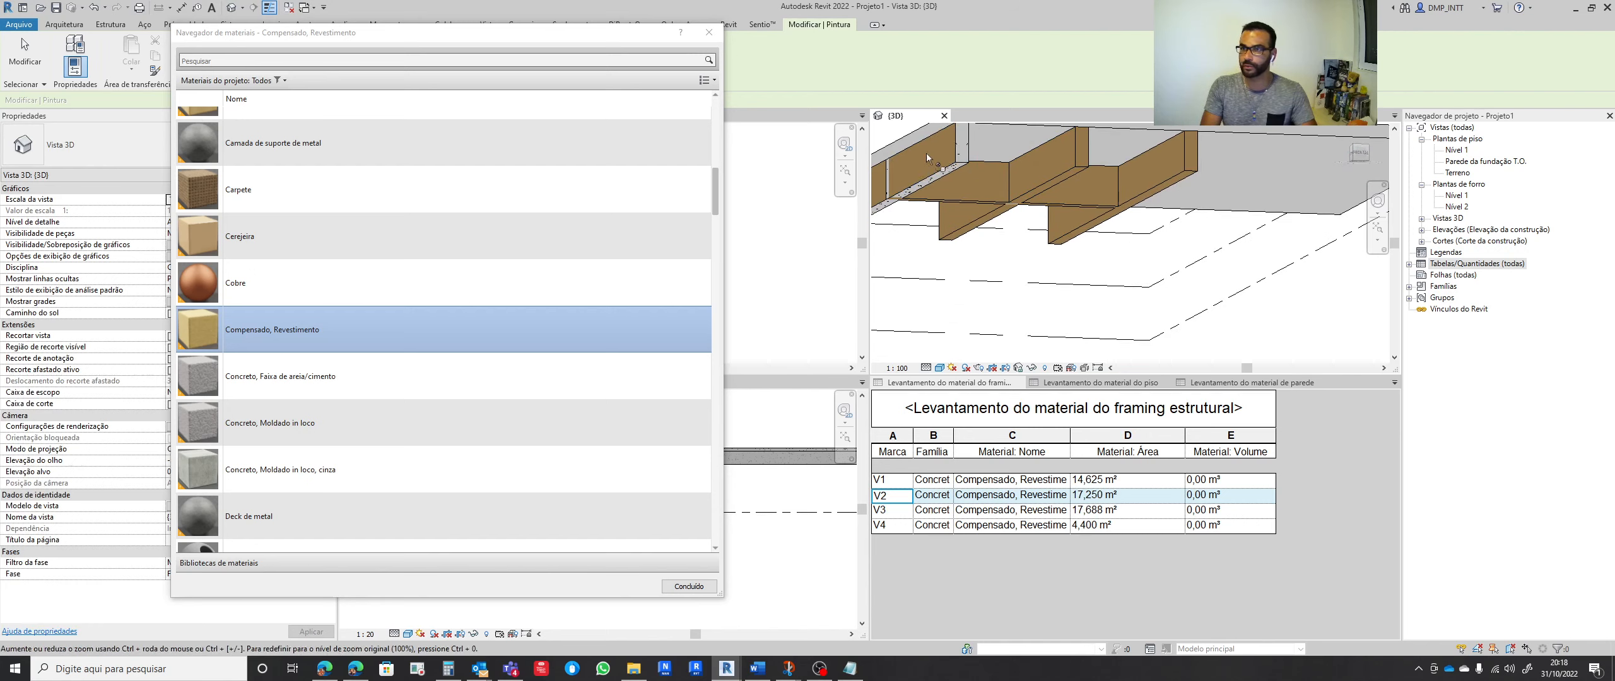
Paint beam V1's underside segments and end face, plus cross beam V4's small end face flush with V1, with the same material
middle_click_drag(908, 213, 1153, 242)
scroll(1105, 209, "up", 5)
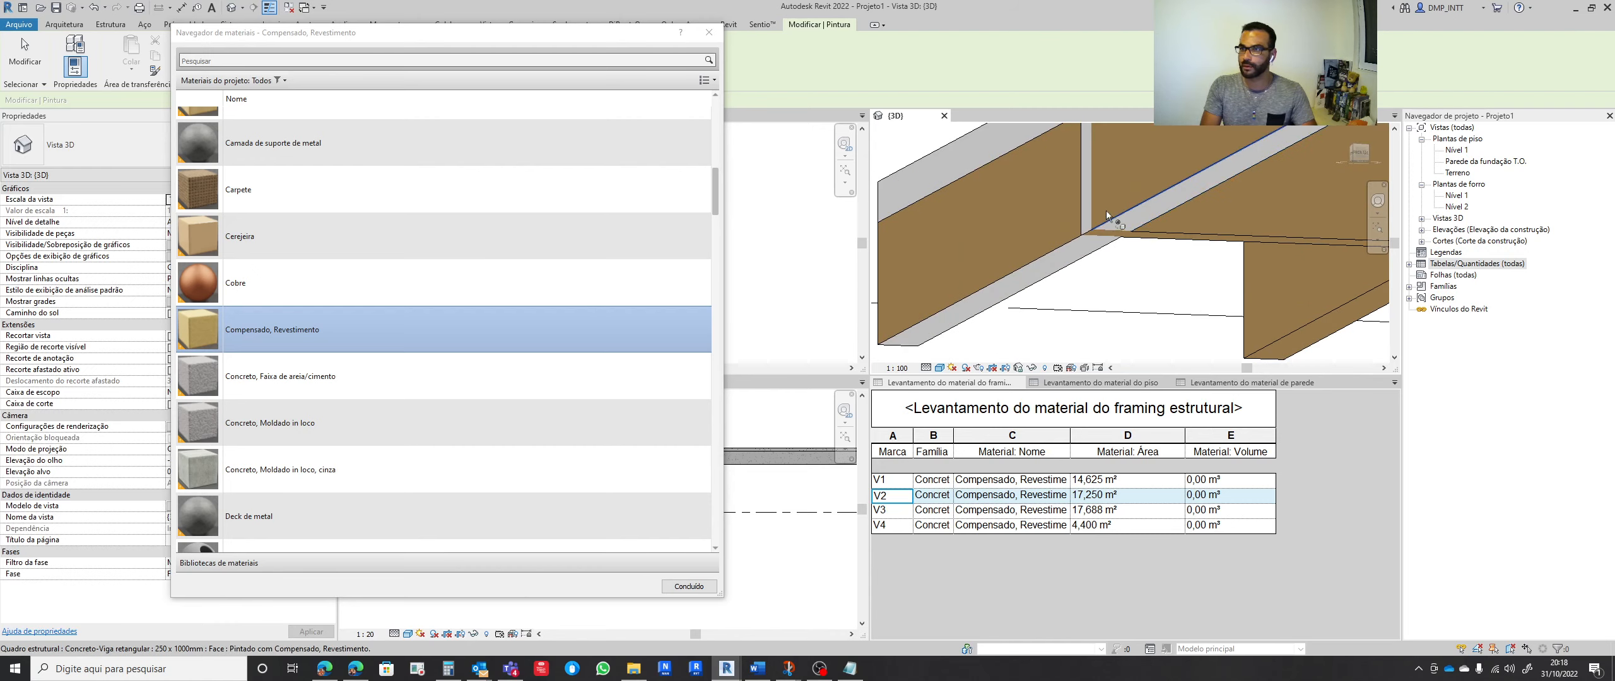
left_click(1061, 229)
left_click(1043, 308)
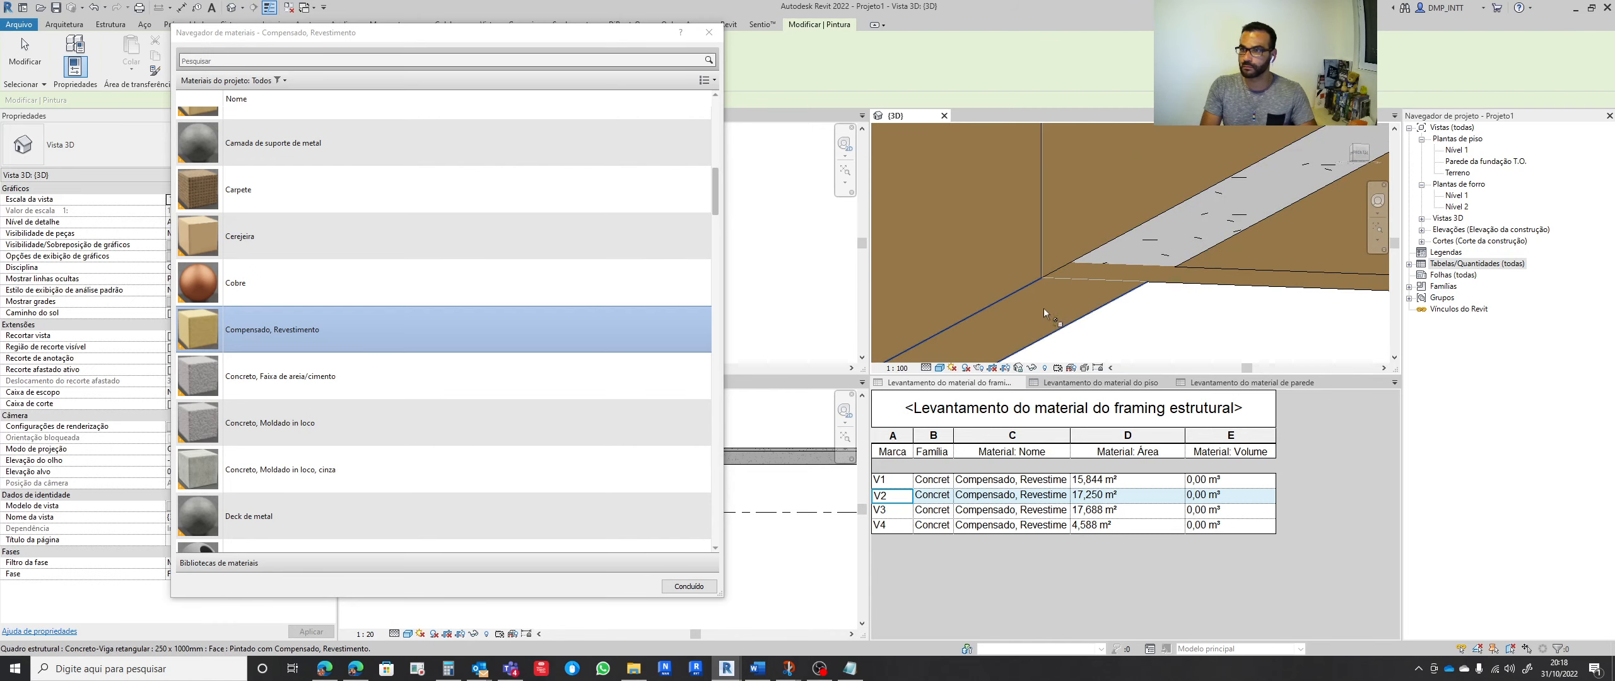
left_click(1125, 247)
scroll(1153, 212, "down", 3)
scroll(1153, 212, "down", 2)
scroll(1174, 208, "up", 5)
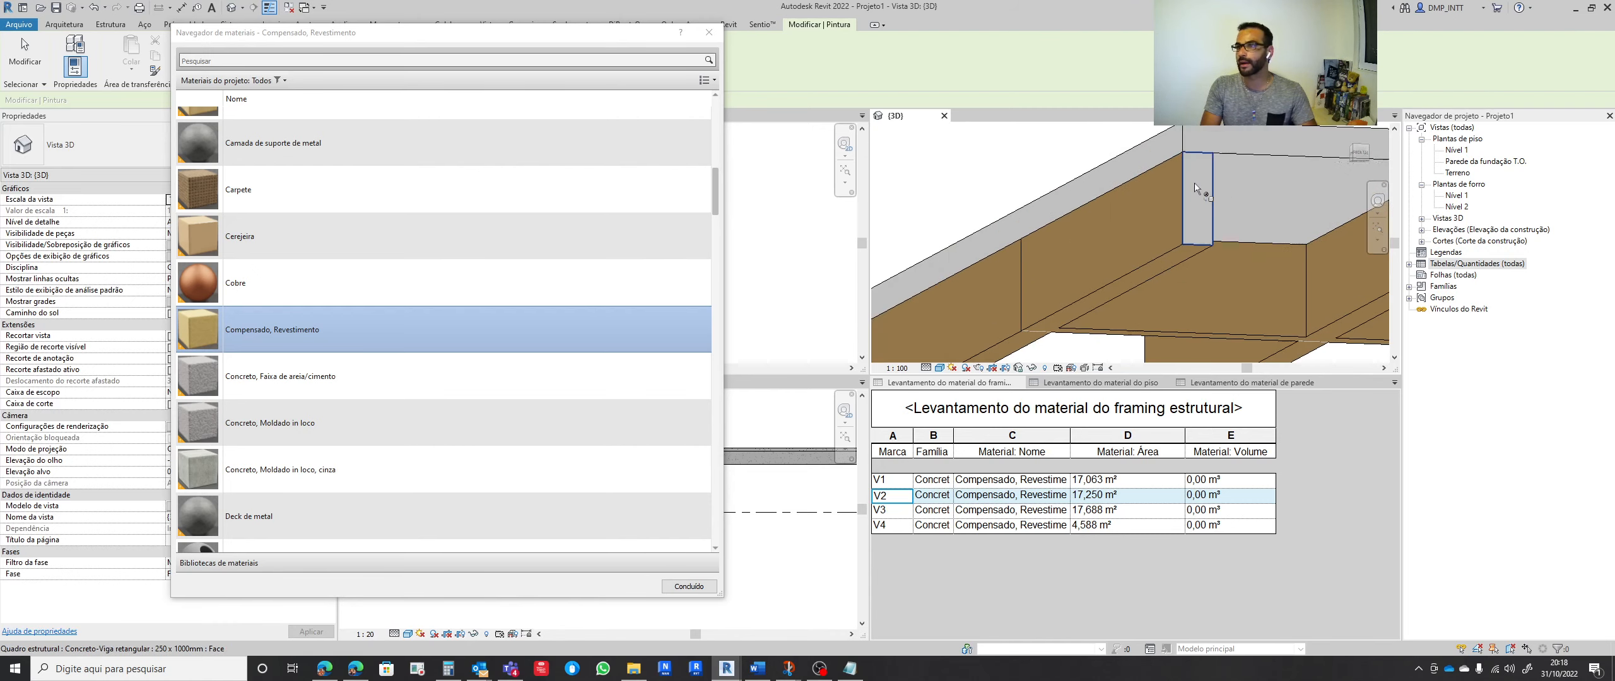
left_click(1199, 195)
scroll(1089, 177, "down", 5)
scroll(1116, 261, "up", 3)
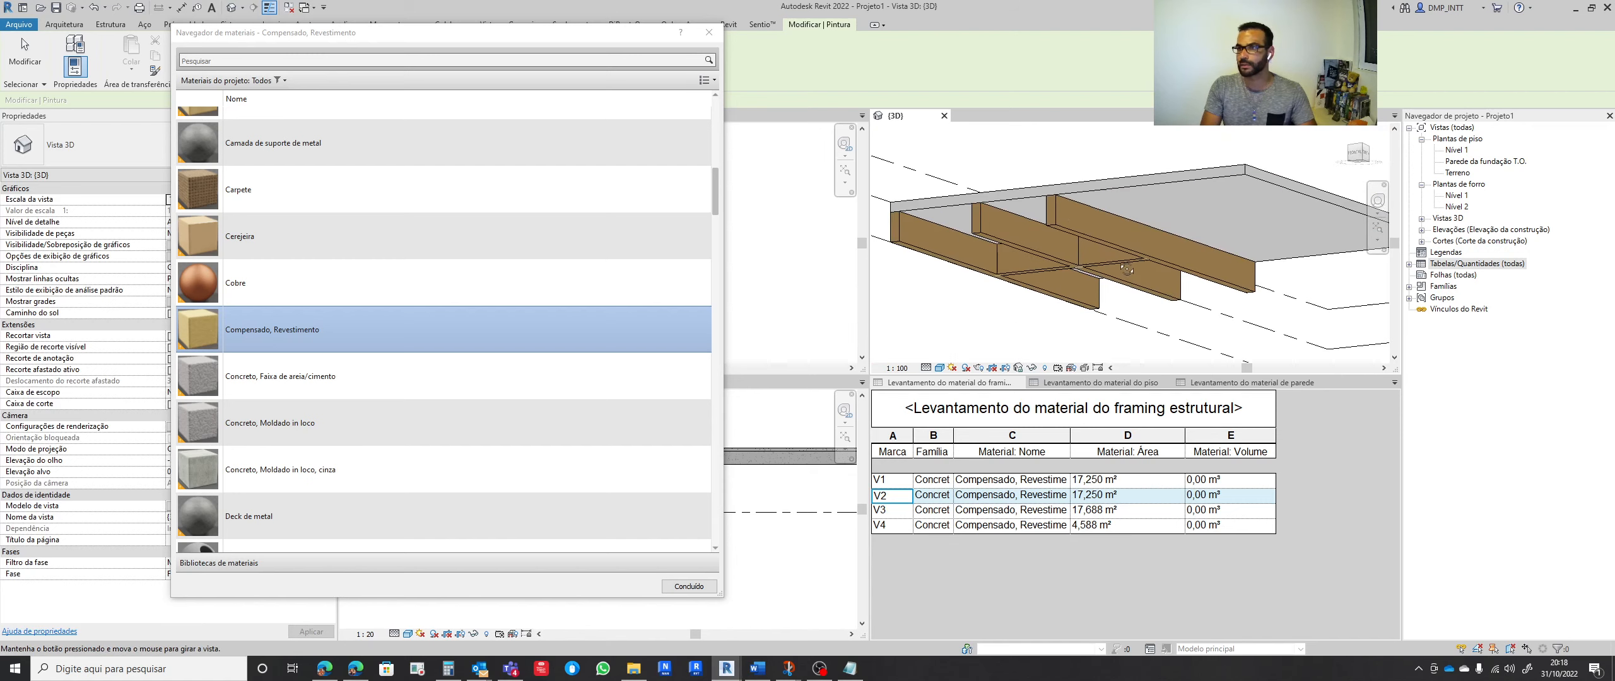
Paint the exposed edge faces of the 225 mm concrete slab with Compensado, Revestimento and leave the Paint tool
middle_click_drag(1116, 262, 1189, 255, "shift")
scroll(1188, 255, "up", 3)
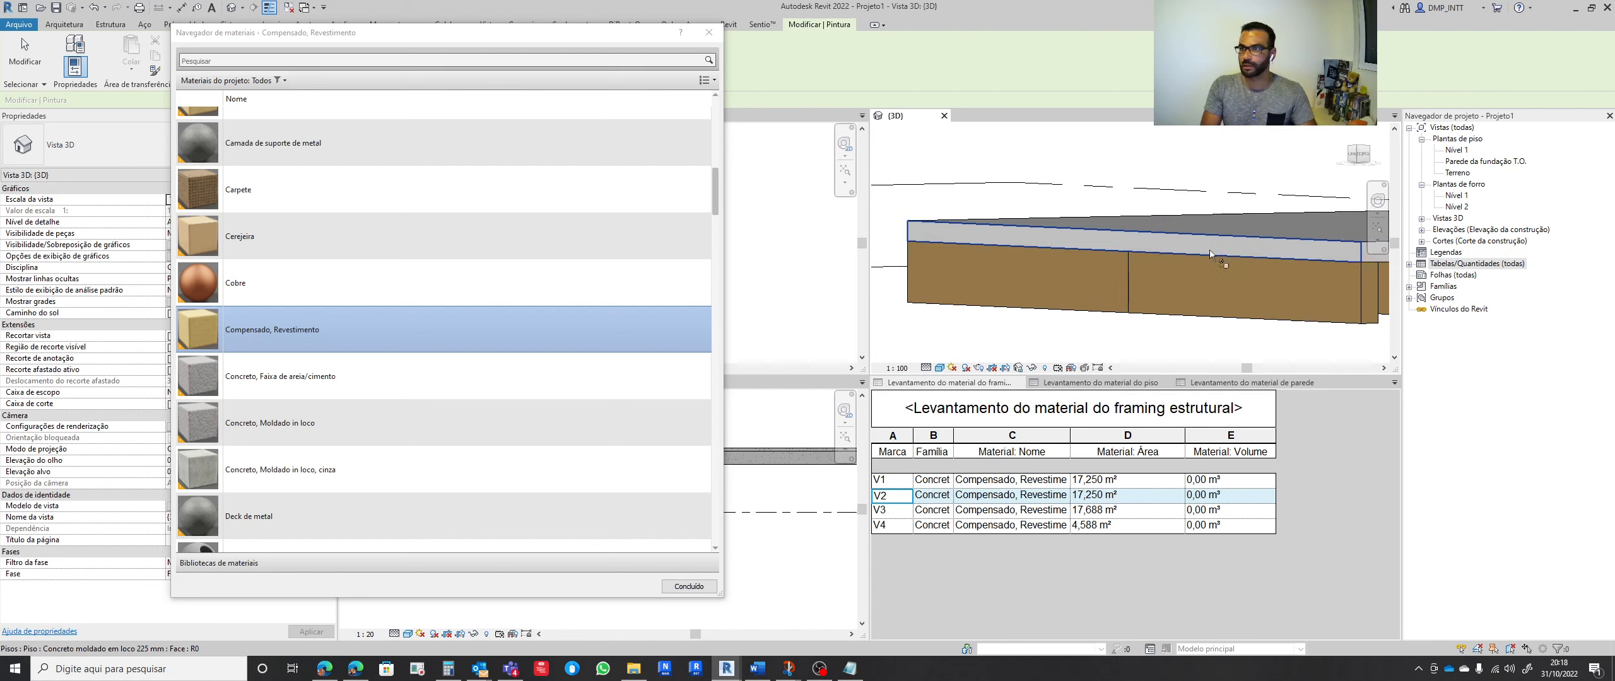
scroll(1104, 262, "up", 3)
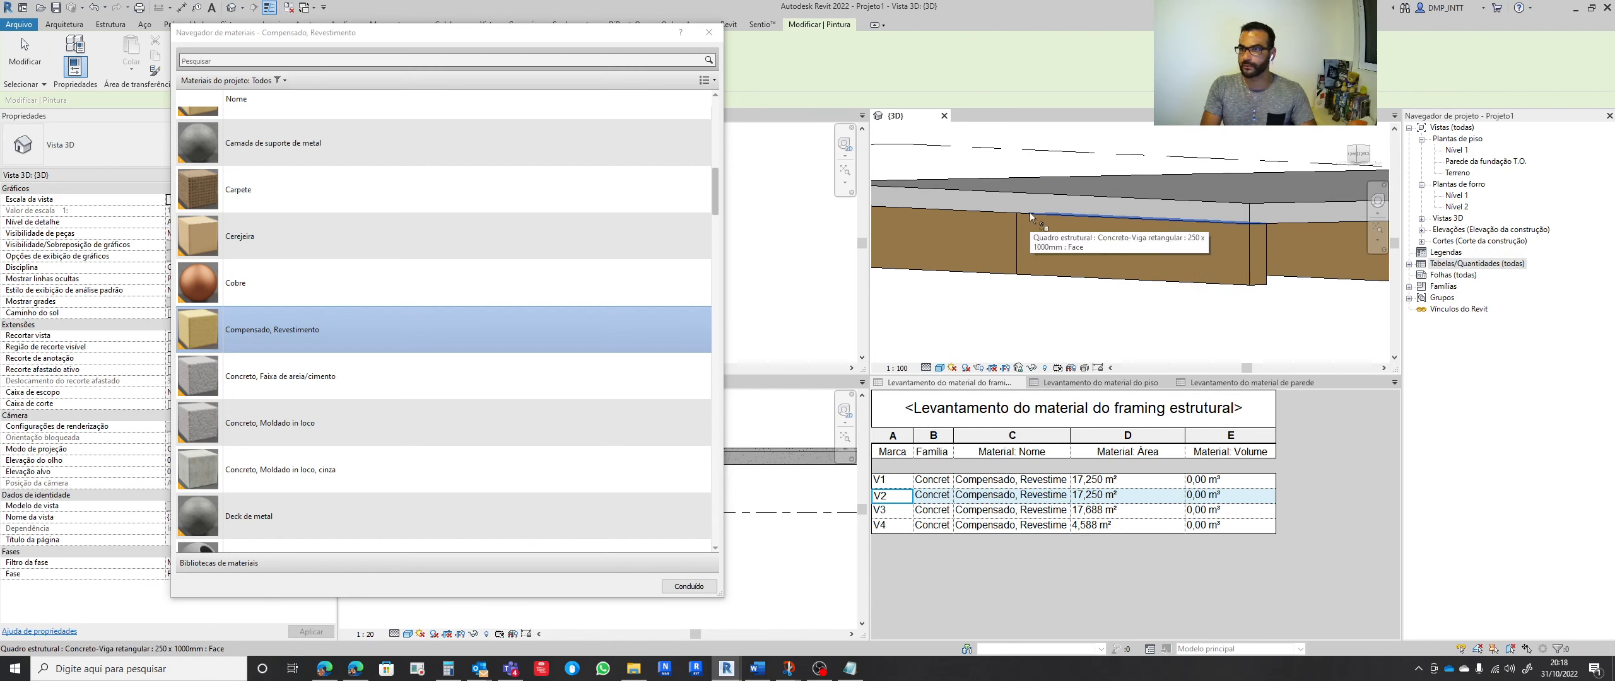
left_click(1145, 214)
scroll(1098, 298, "down", 3)
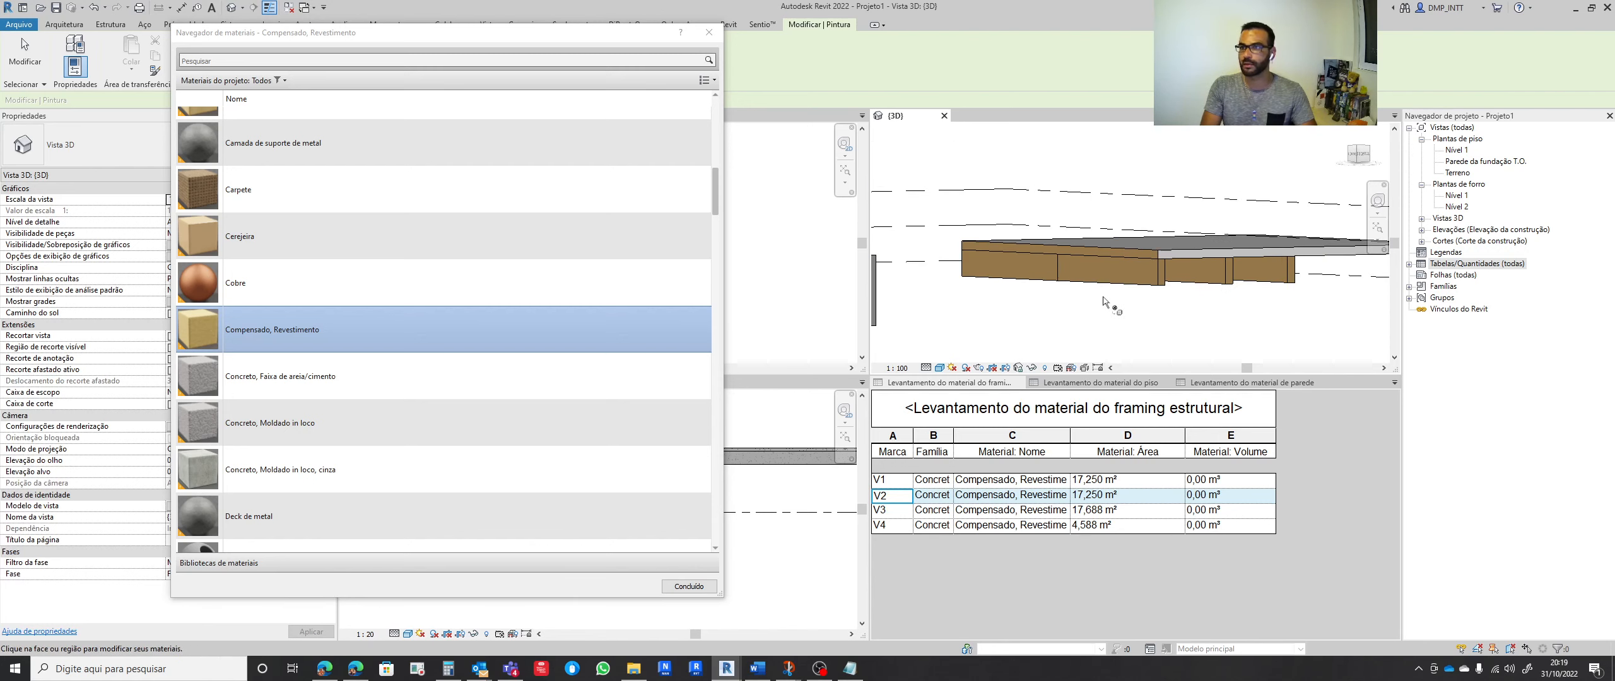
middle_click_drag(1111, 308, 1076, 311, "shift")
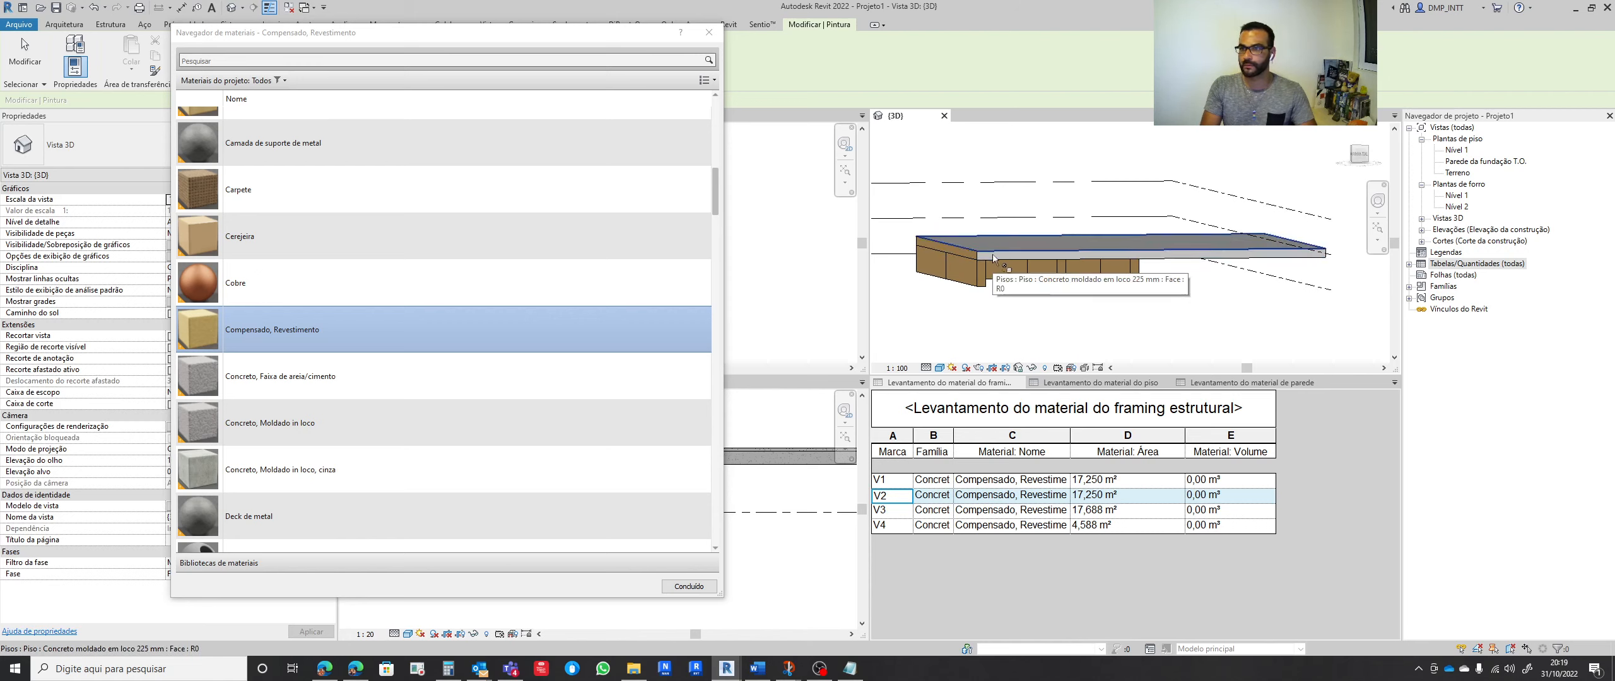
scroll(993, 256, "up", 3)
scroll(1019, 250, "down", 3)
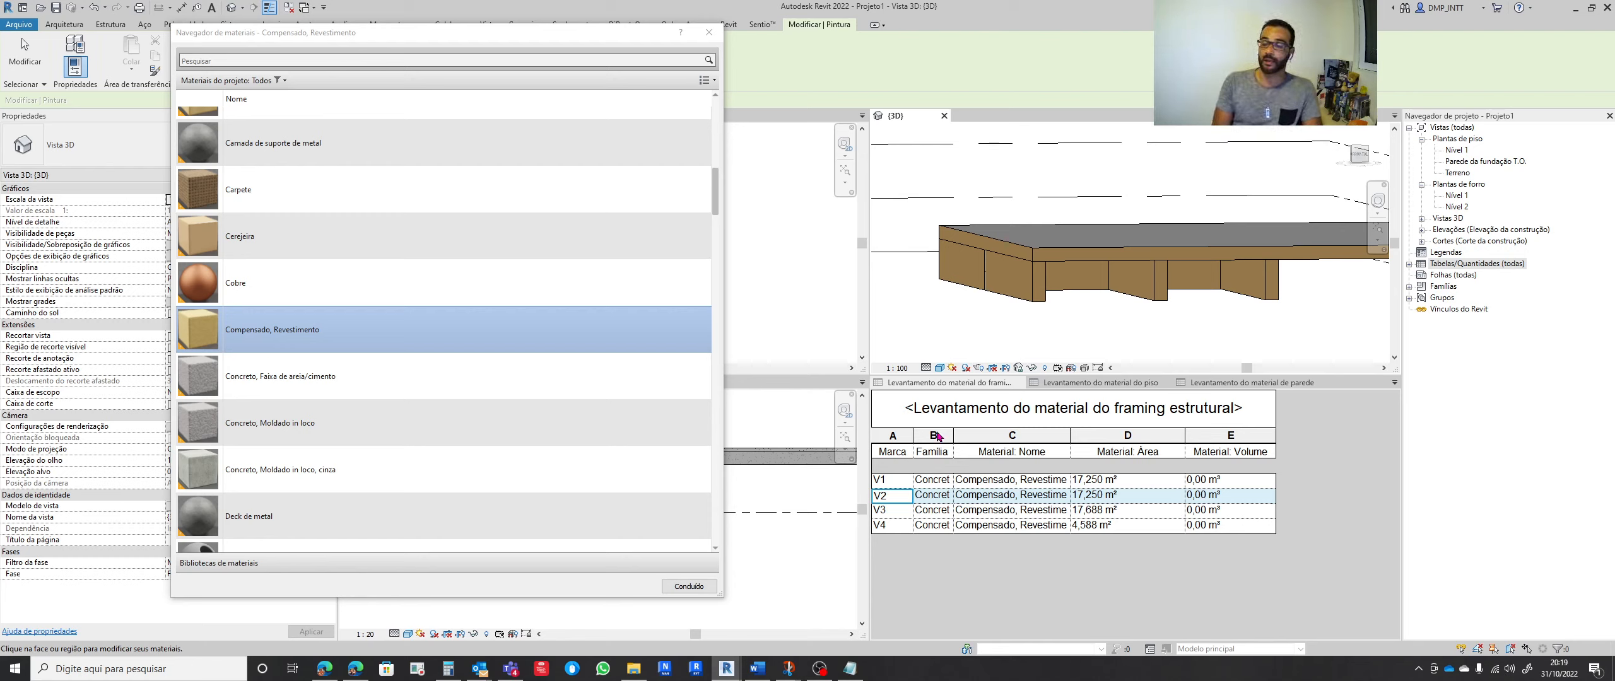
middle_click_drag(1048, 318, 1041, 290, "shift")
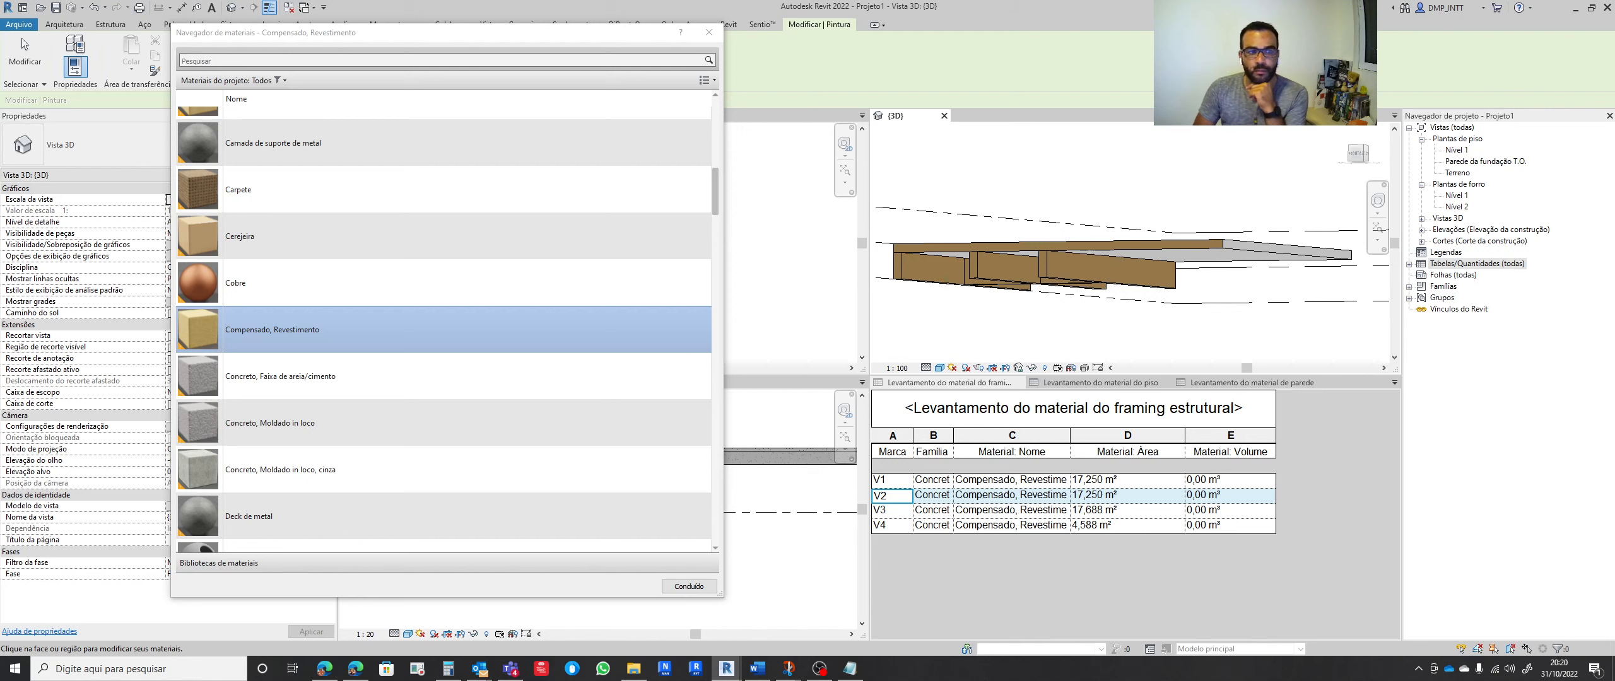
left_click(709, 33)
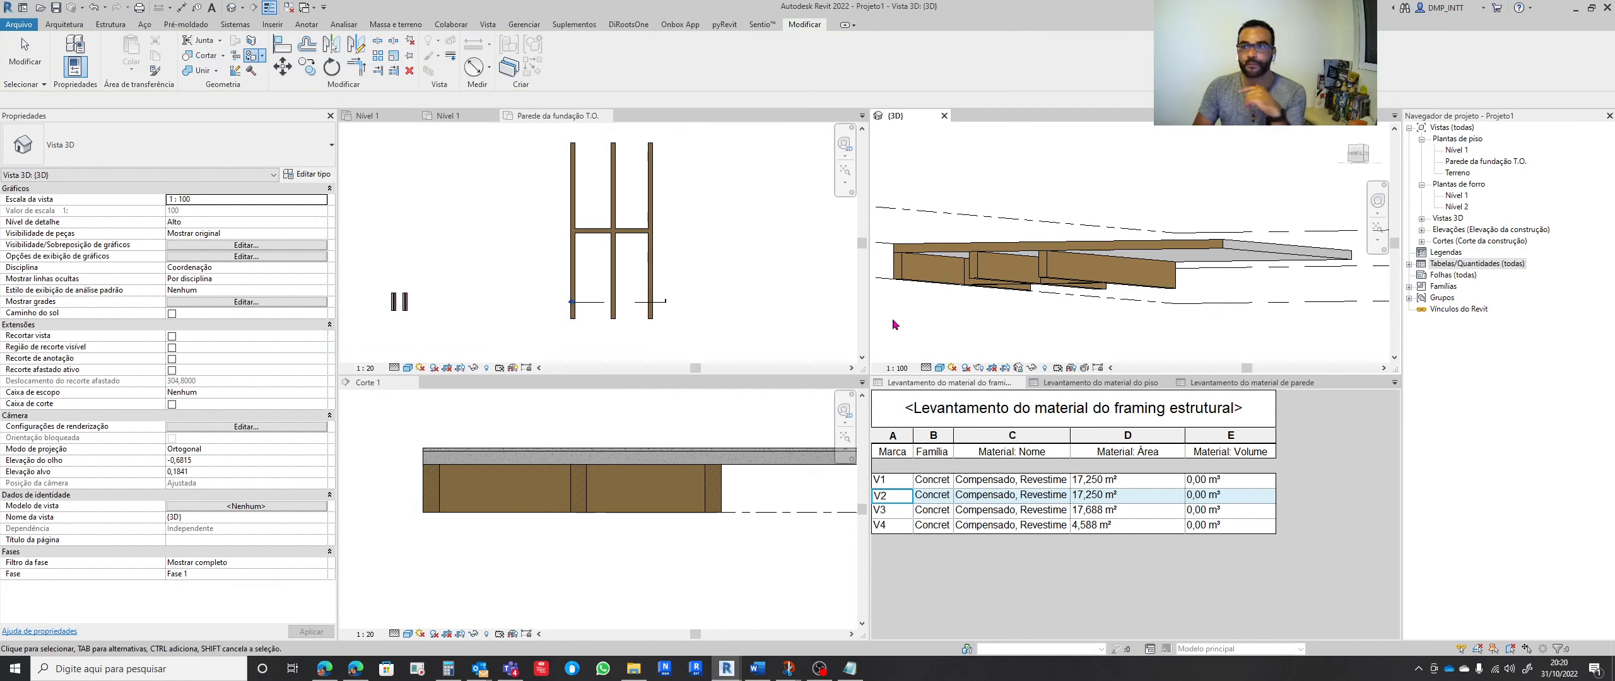
left_click(935, 286)
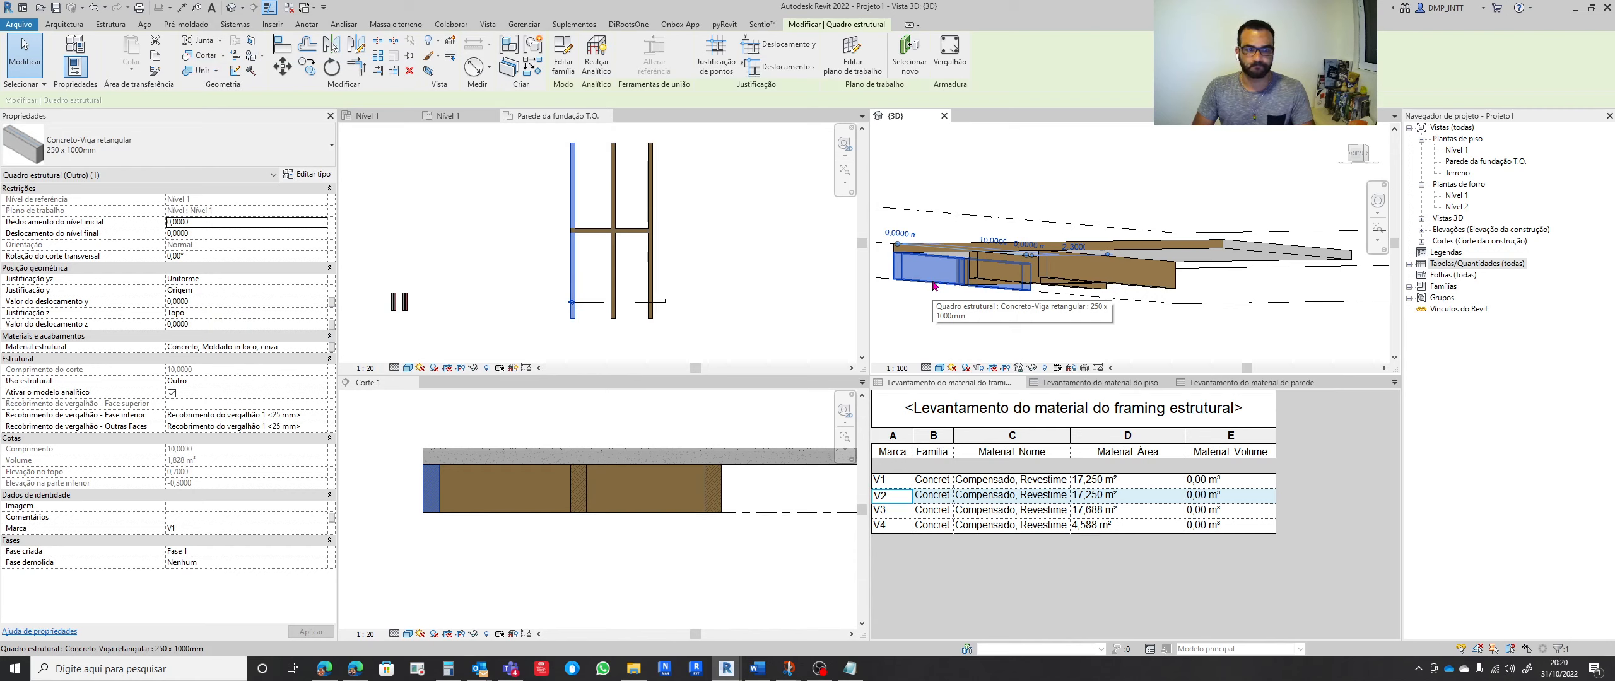
key("Escape")
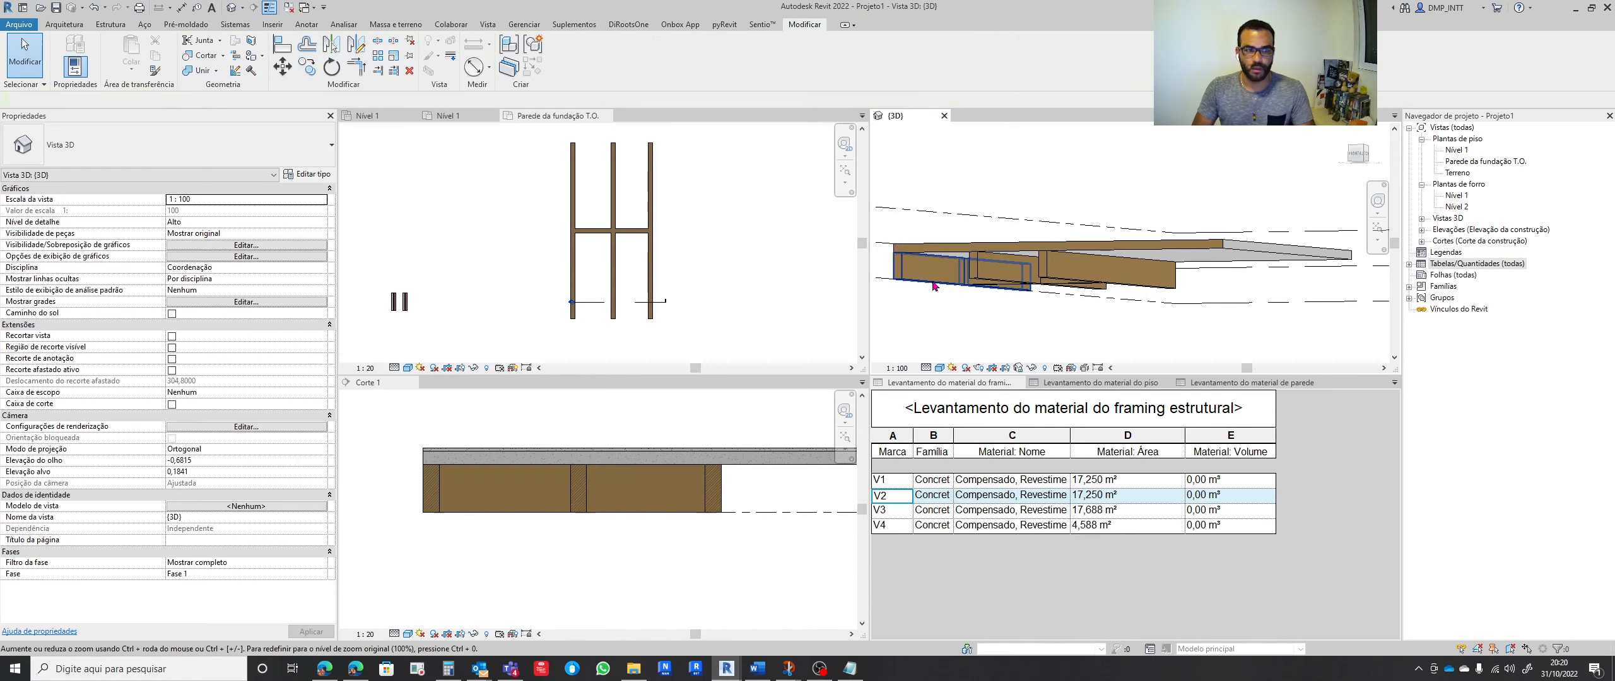
Create a new component schedule for the Quadro estrutural category with the name Tabela de framing estrutural
right_click(1442, 265)
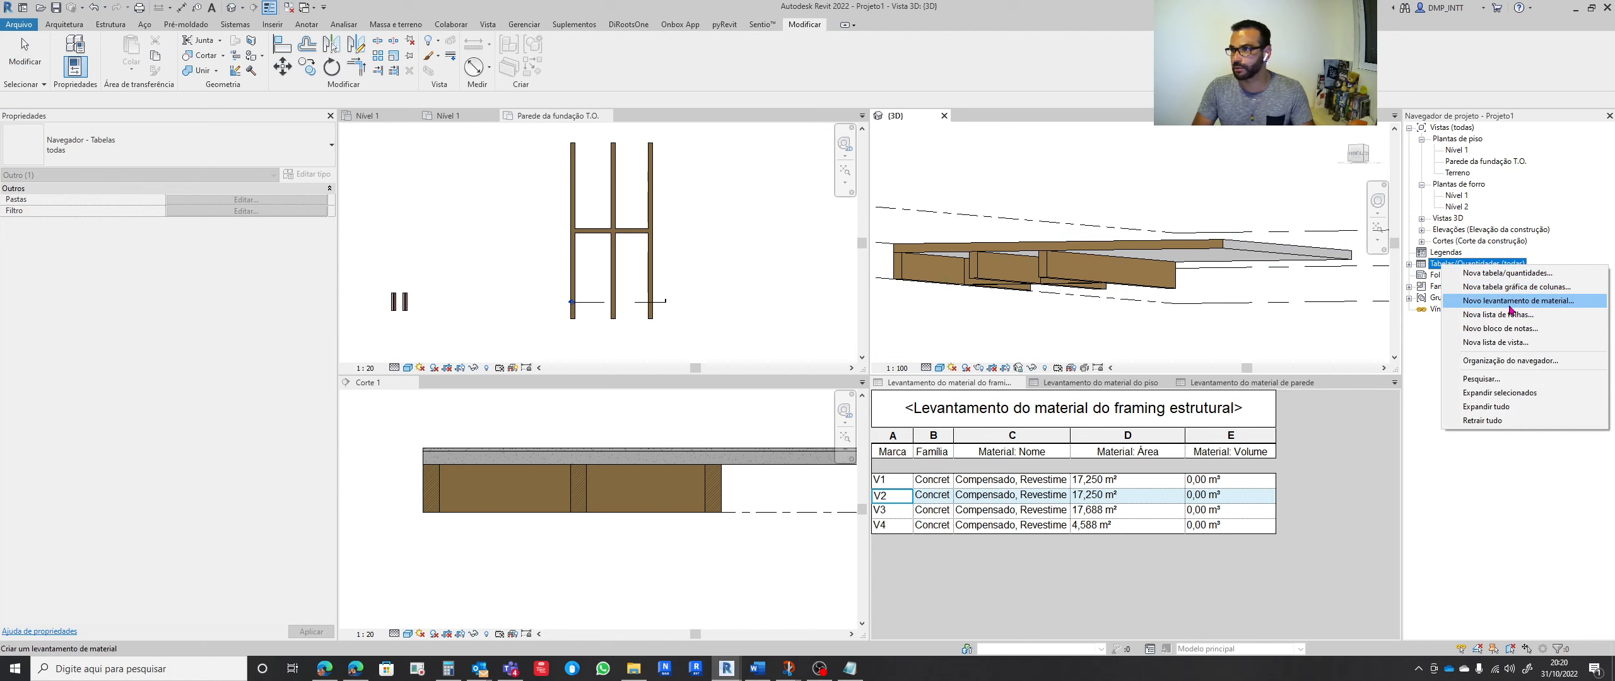
left_click(1504, 274)
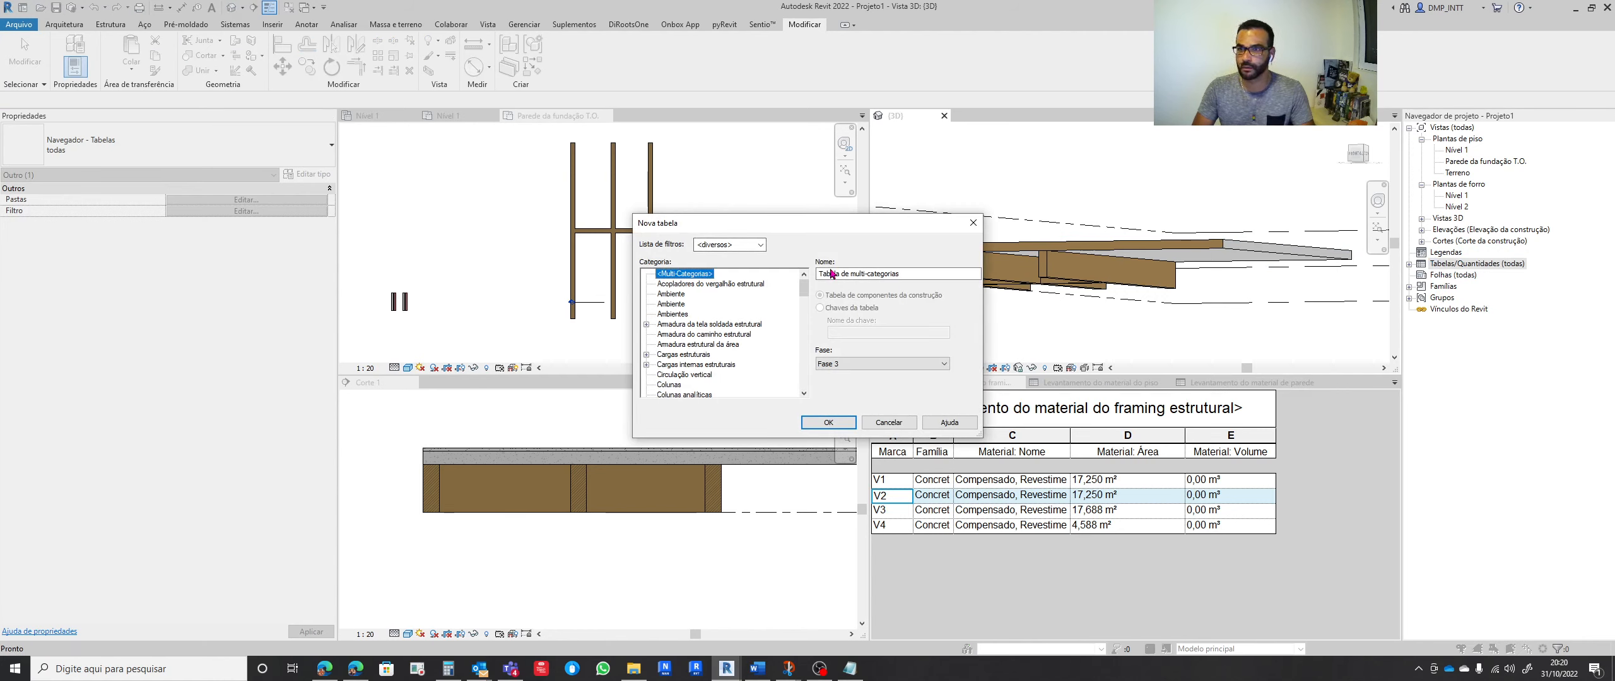
scroll(725, 361, "down", 2)
scroll(724, 360, "down", 10)
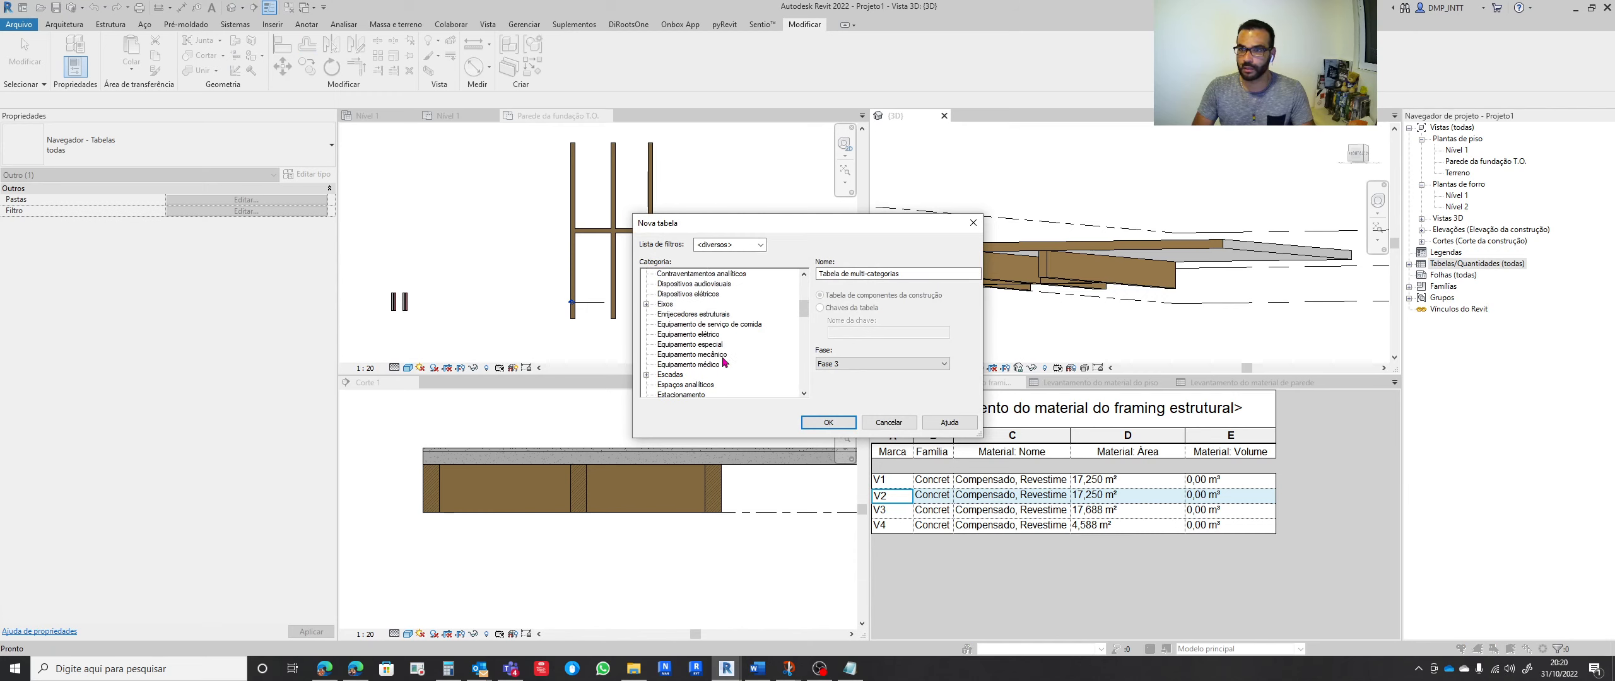
scroll(723, 361, "down", 5)
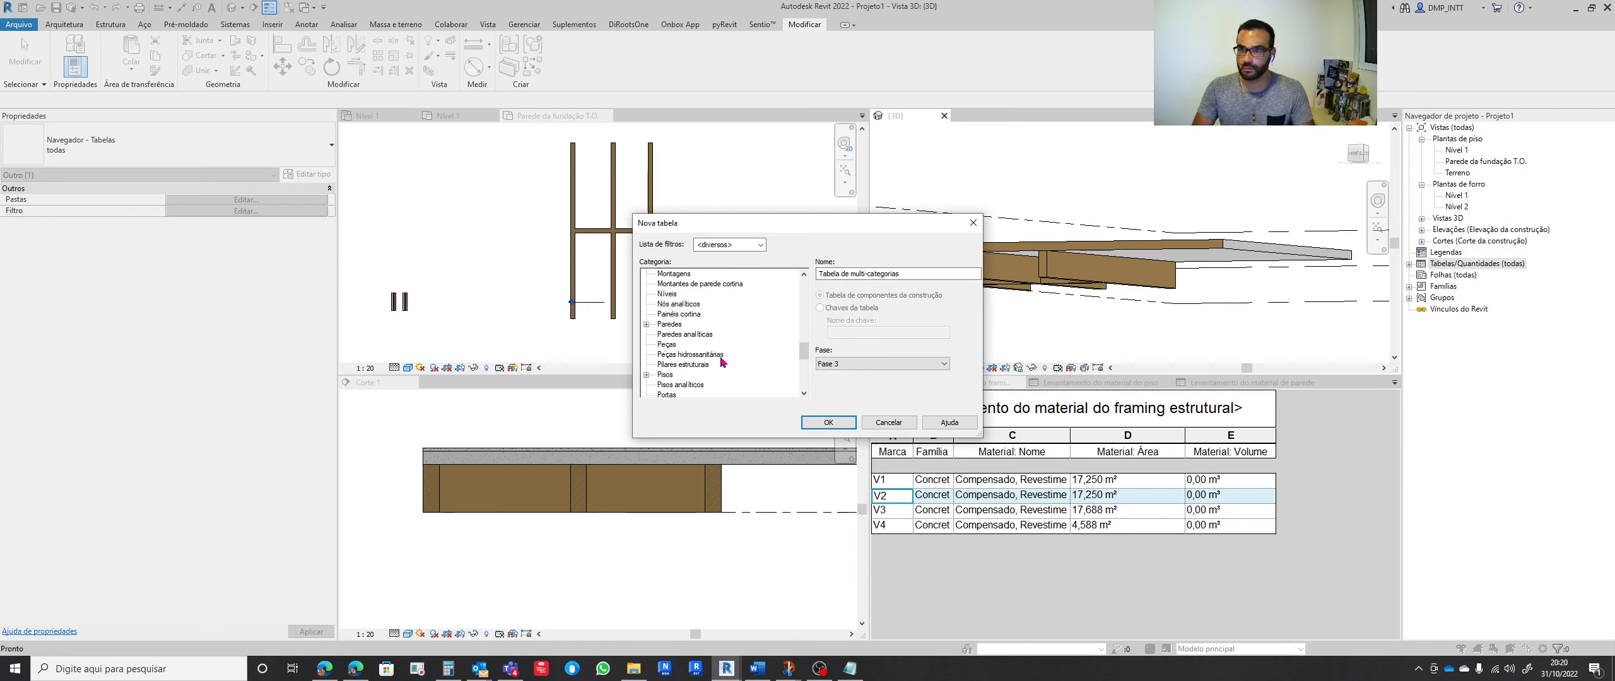
left_click(688, 326)
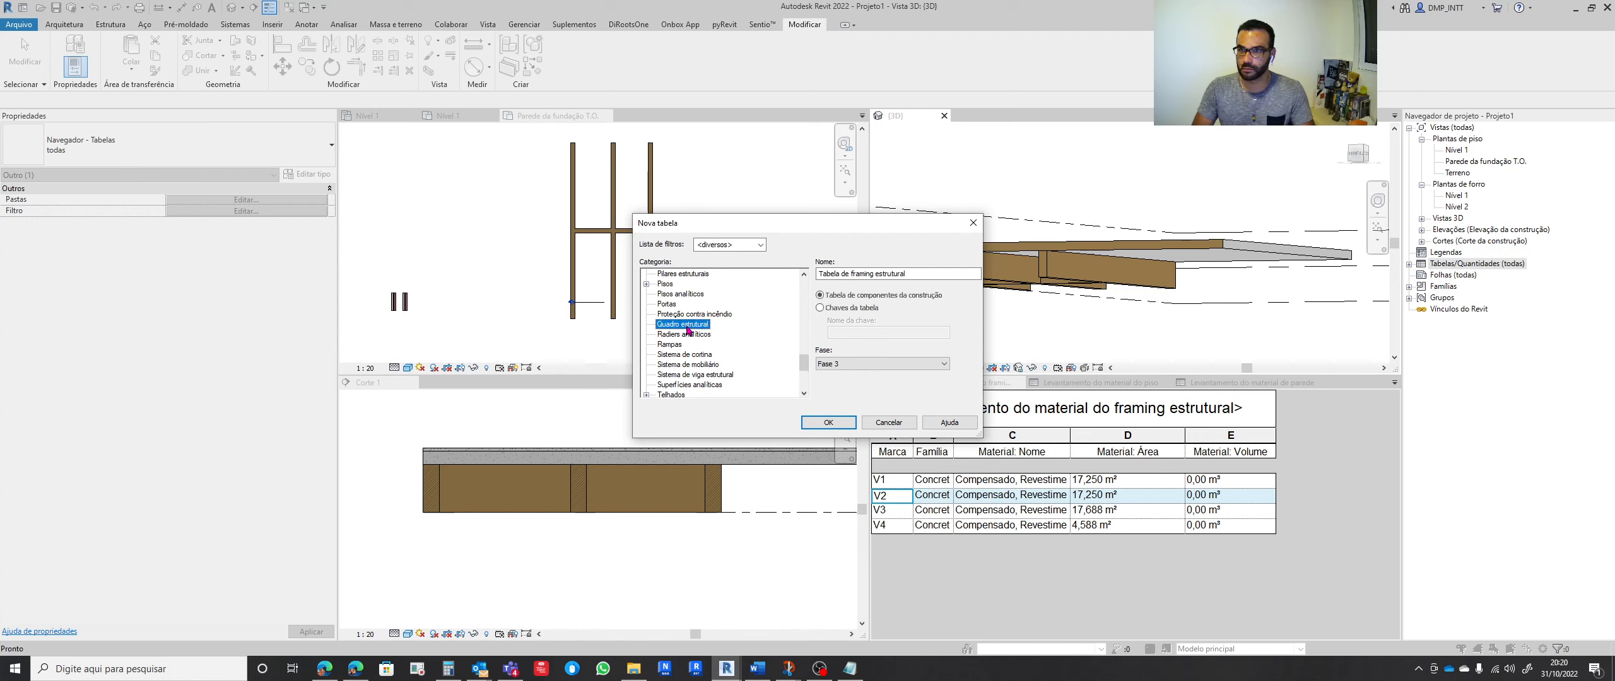
left_click(823, 426)
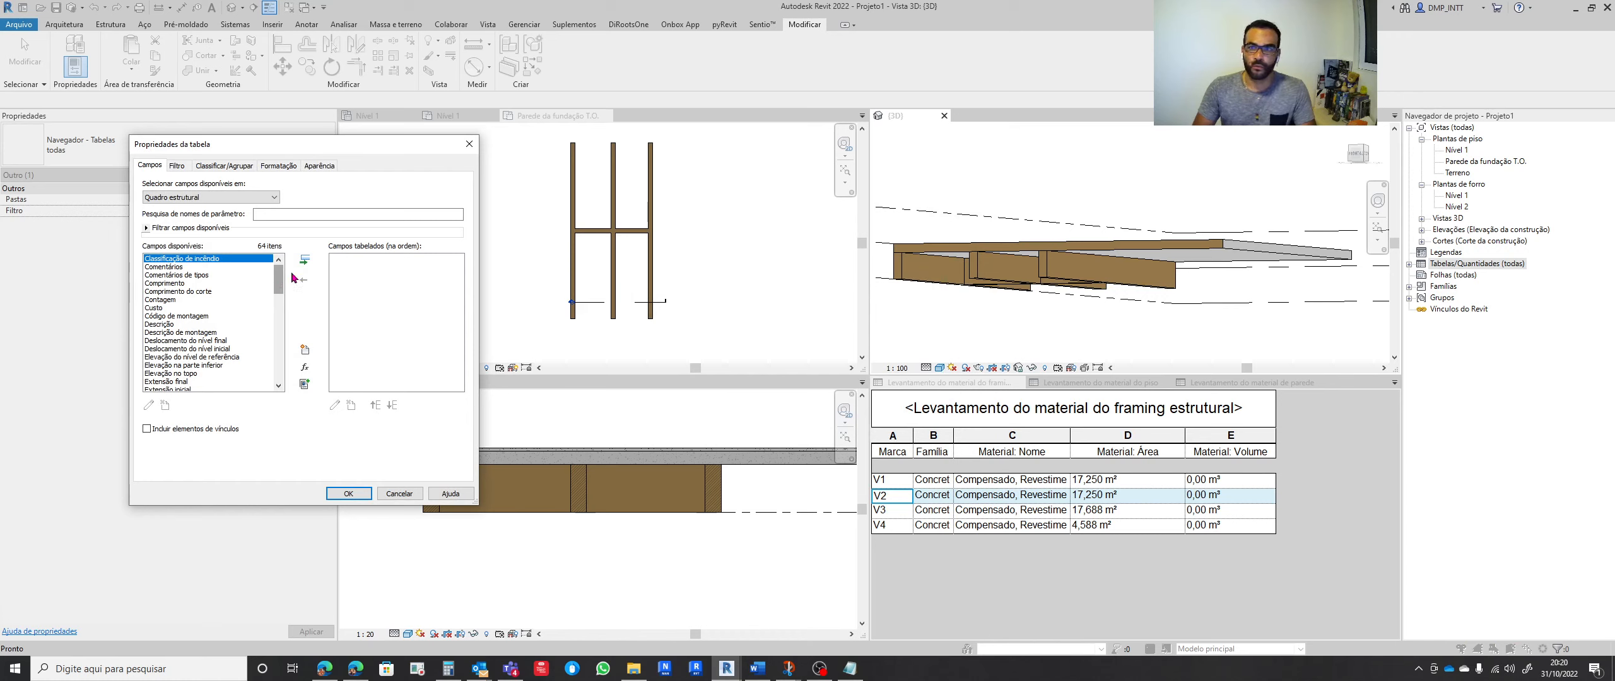
Add the Marca field to the framing schedule, place its view with the material takeoff tables and enlarge its display
left_click(296, 215)
type("marca")
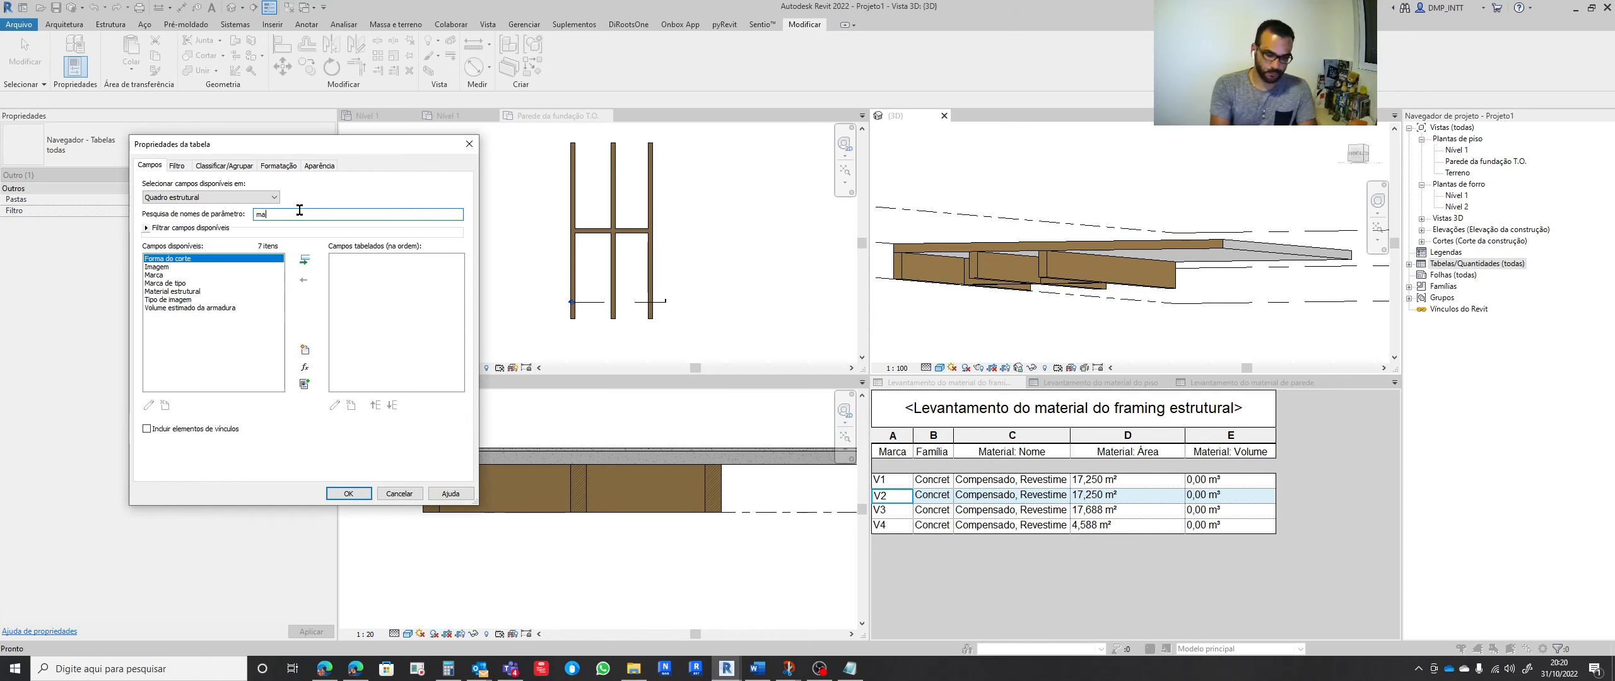
left_click(304, 259)
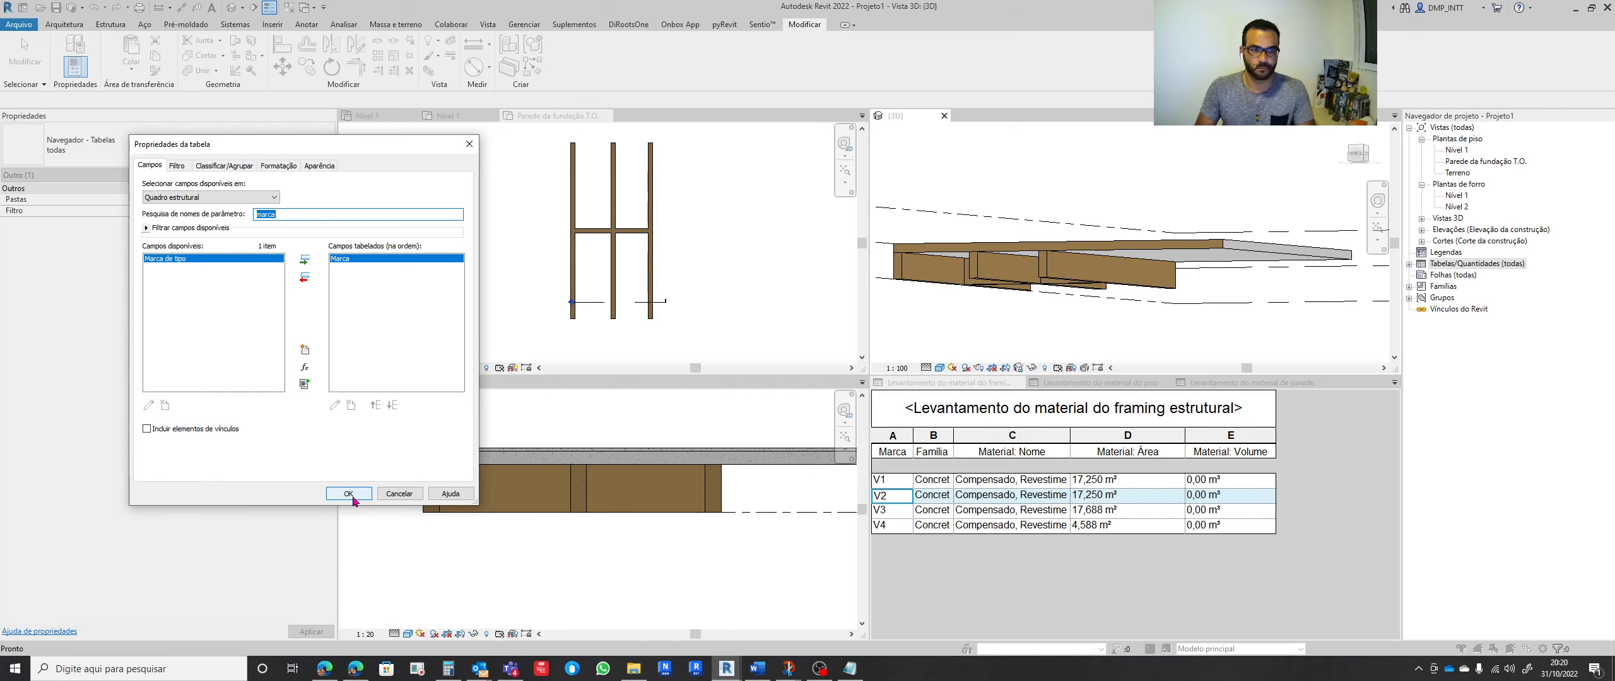
left_click(352, 495)
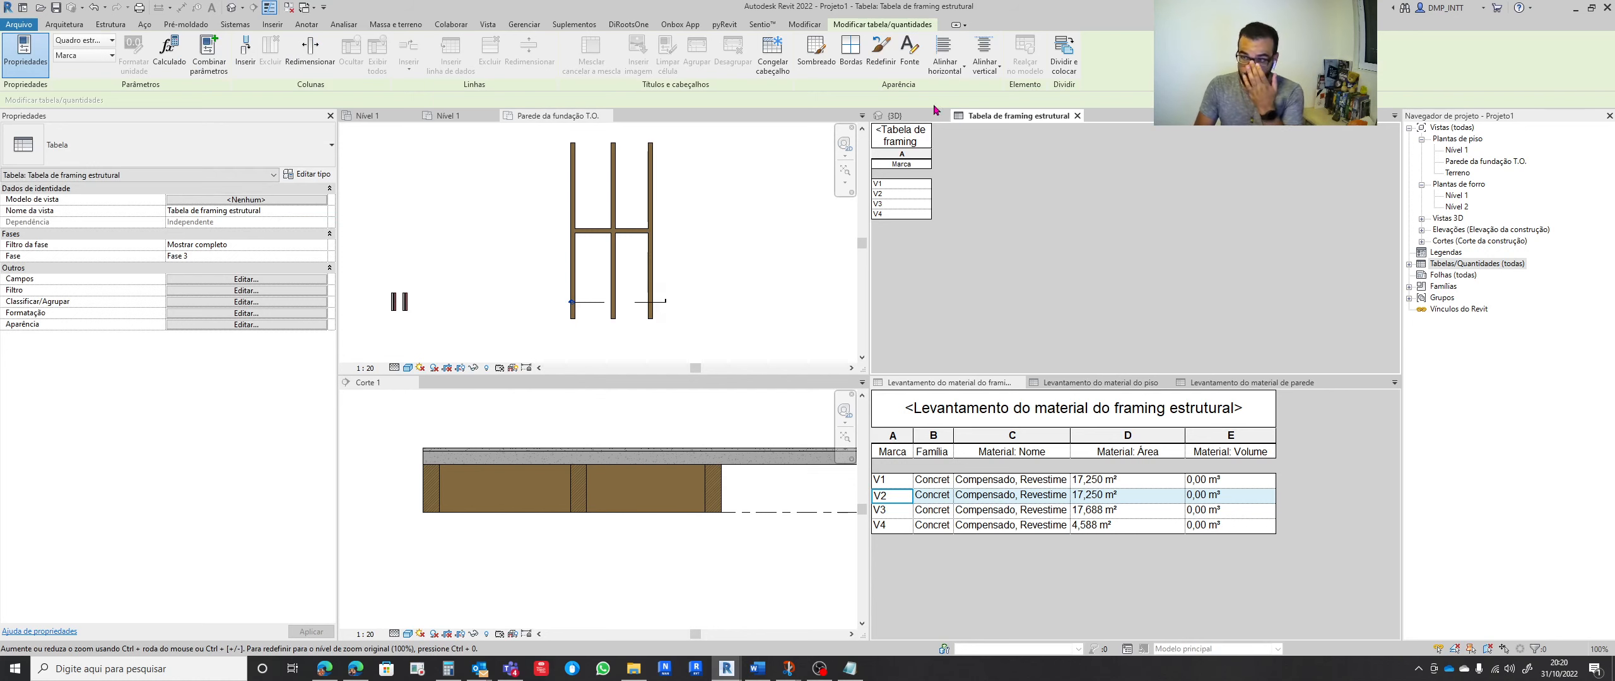
left_click_drag(979, 115, 1322, 384)
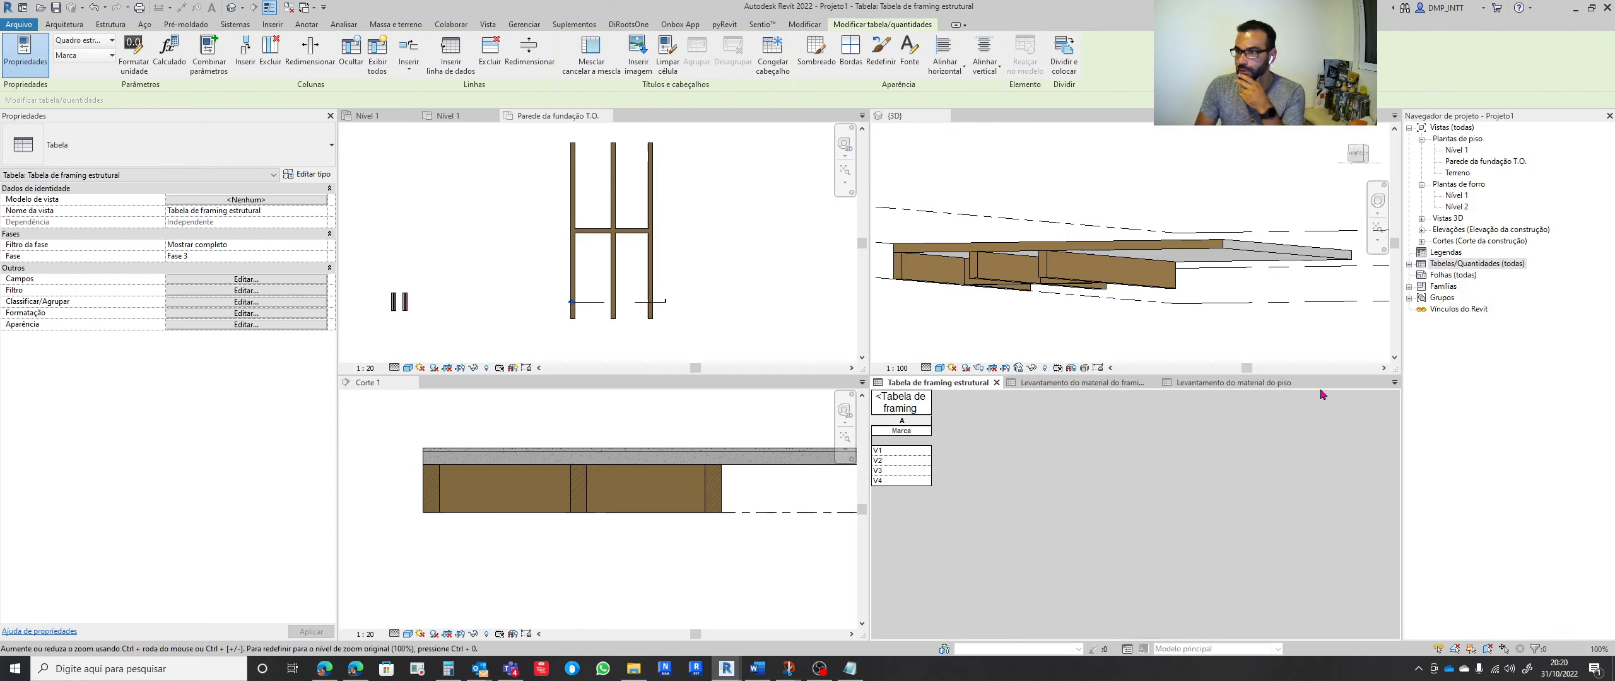
scroll(899, 459, "up", 4, "ctrl")
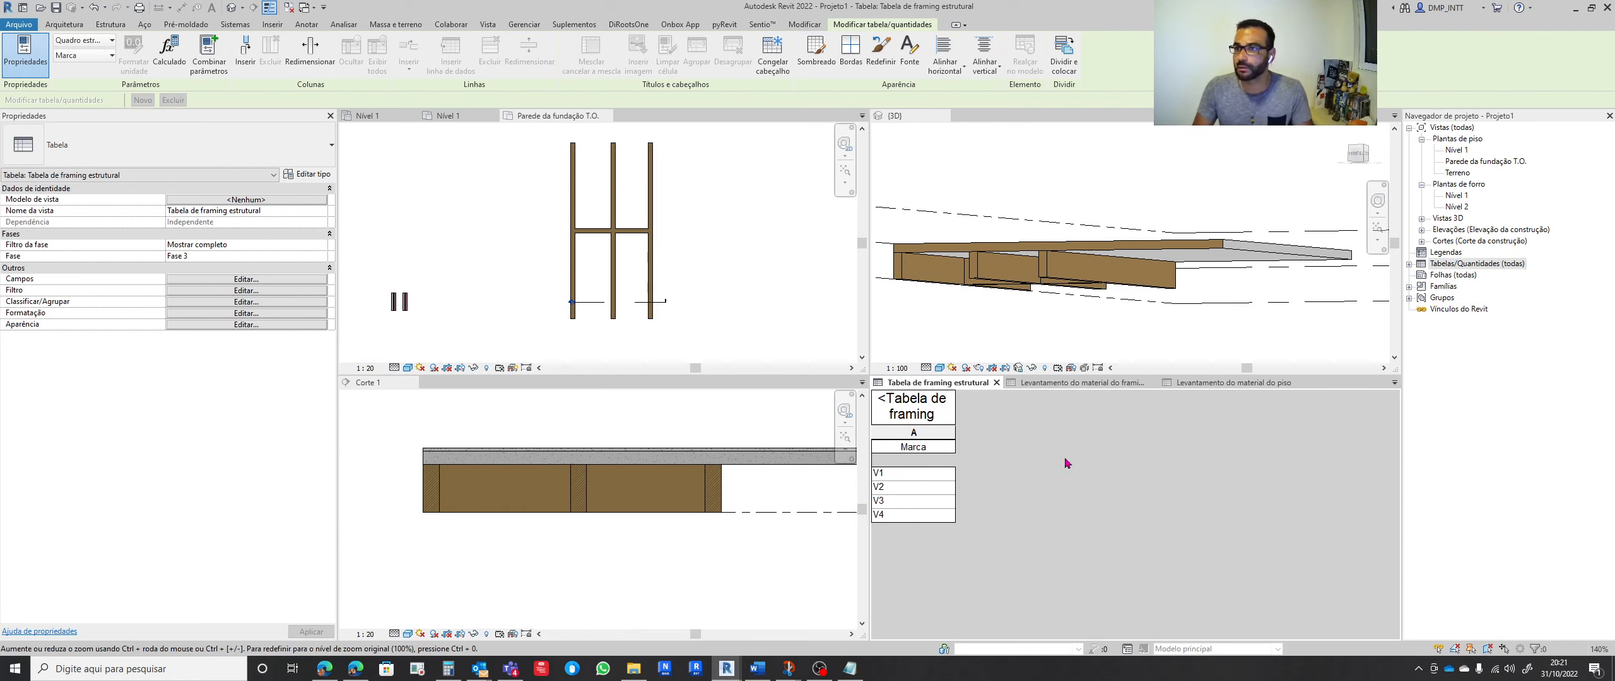
Open the Concreto-Viga retangular family of beam V1 for editing
left_click(899, 276)
left_click(899, 276)
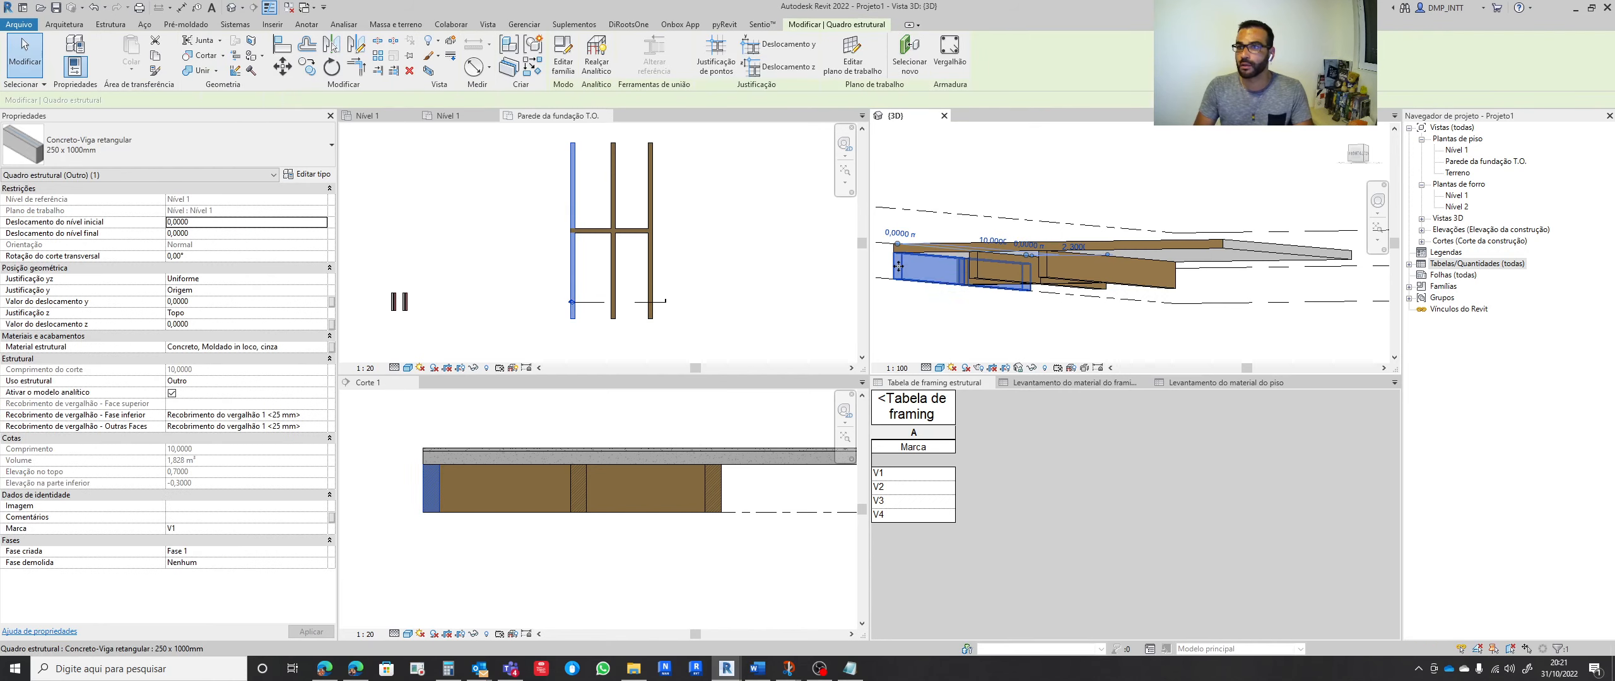
left_click(579, 55)
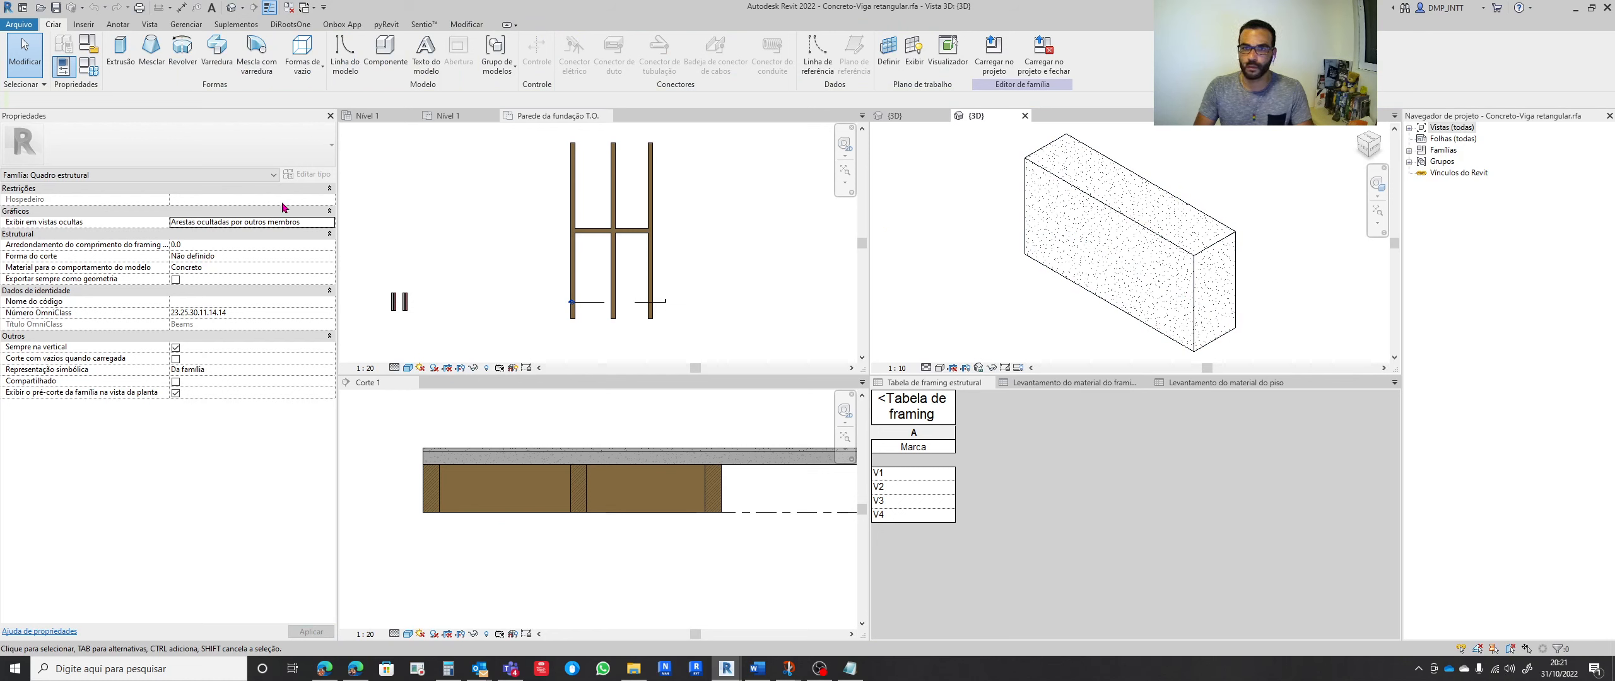
Examine the beam family's category parameters, including Forma do corte, and its type parameters, including the Dados de identidade group
left_click(84, 77)
key("Escape")
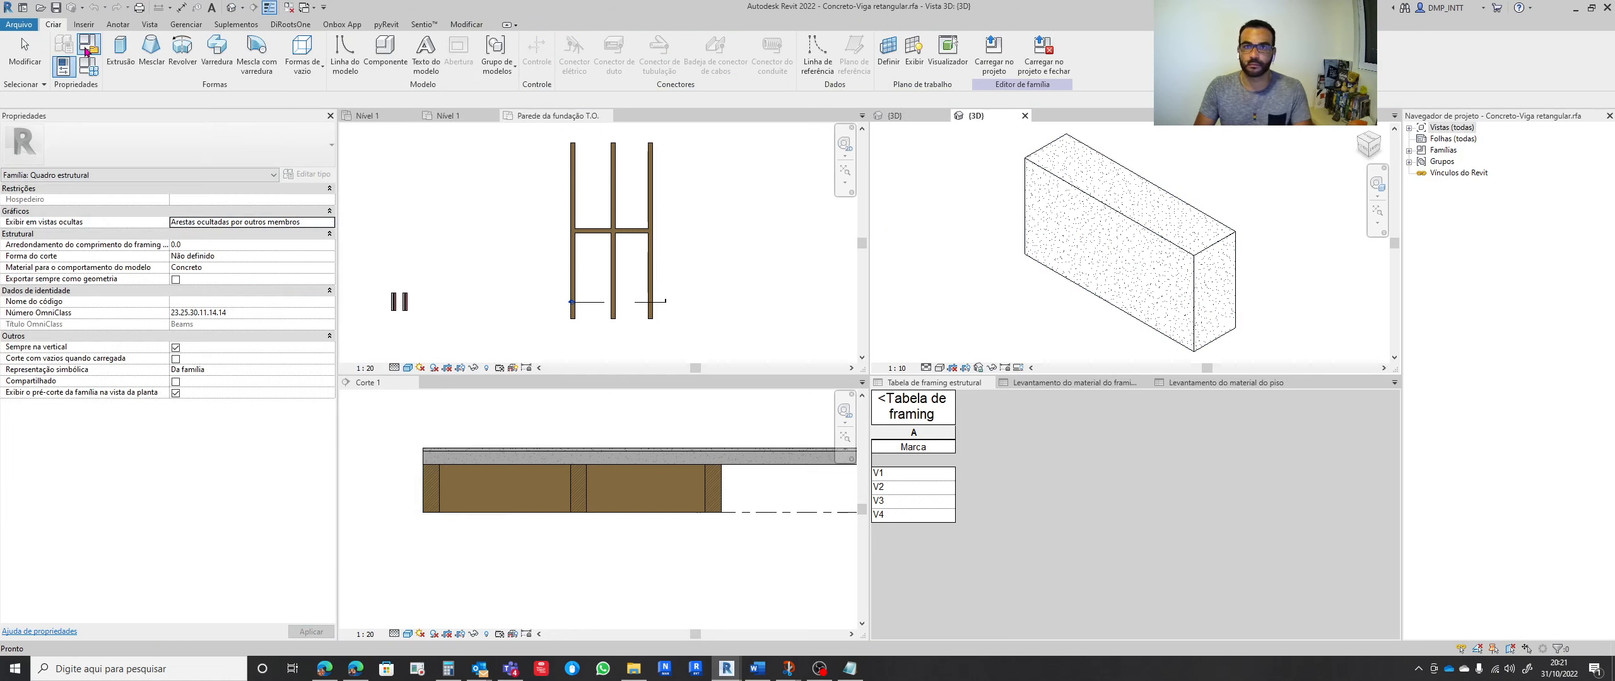
left_click(64, 66)
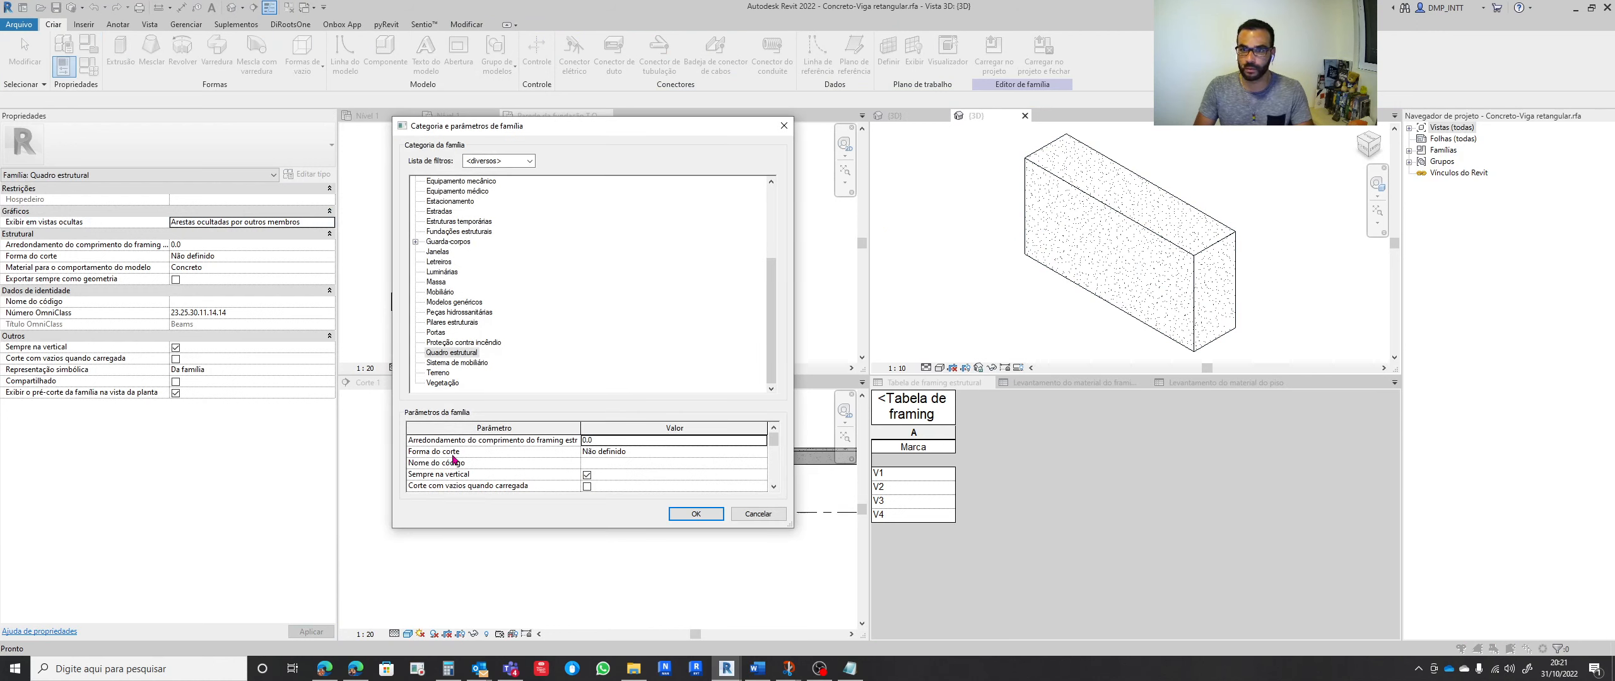
left_click(745, 452)
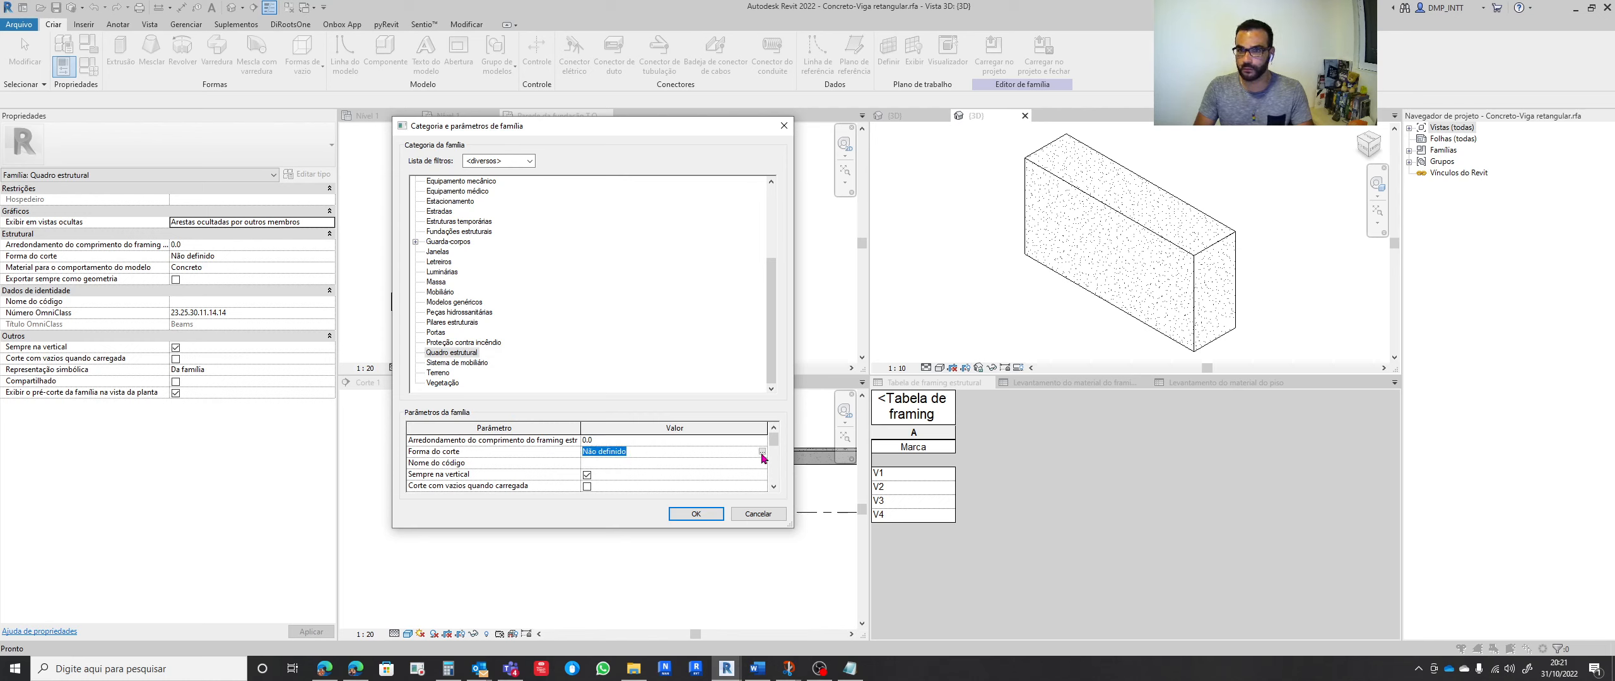
key("Escape")
key("Escape")
left_click(91, 45)
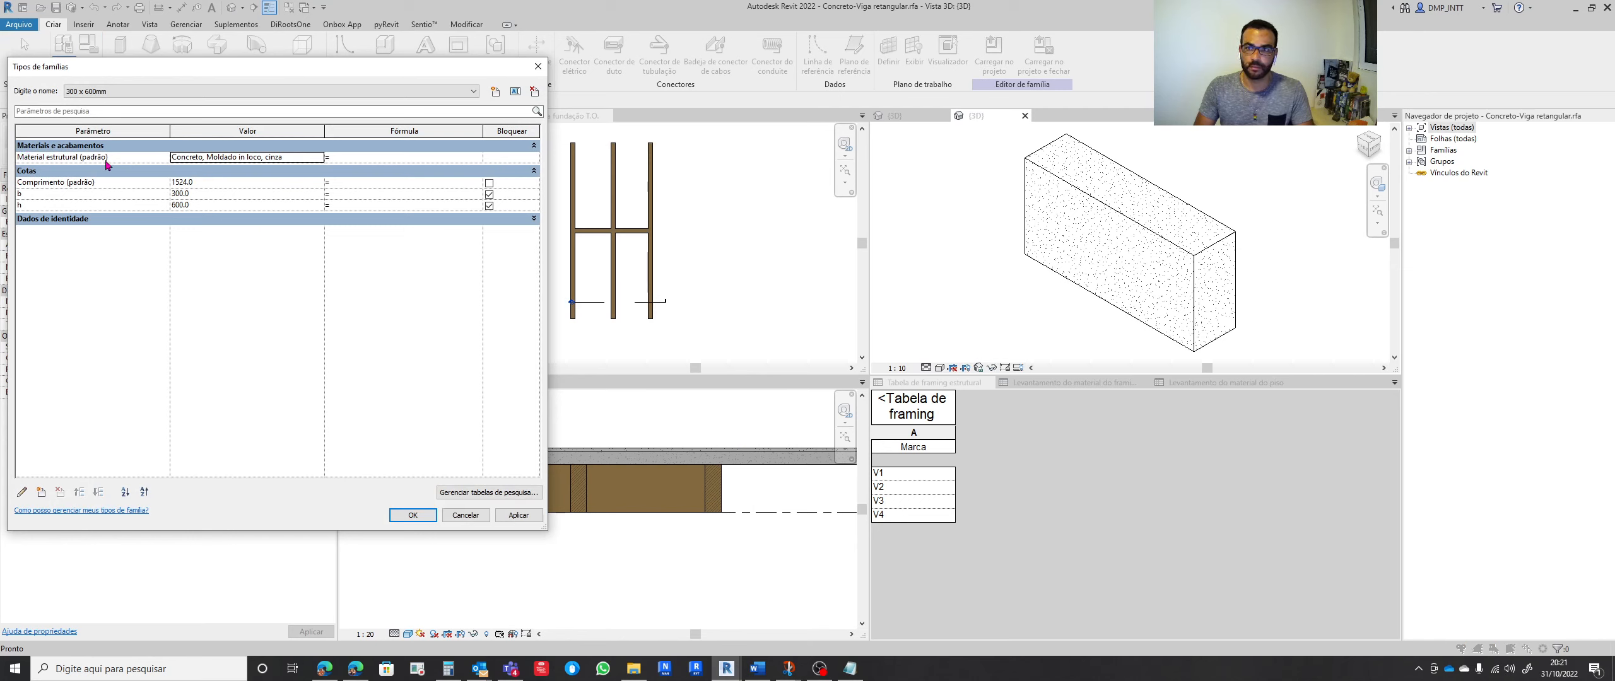
left_click(533, 219)
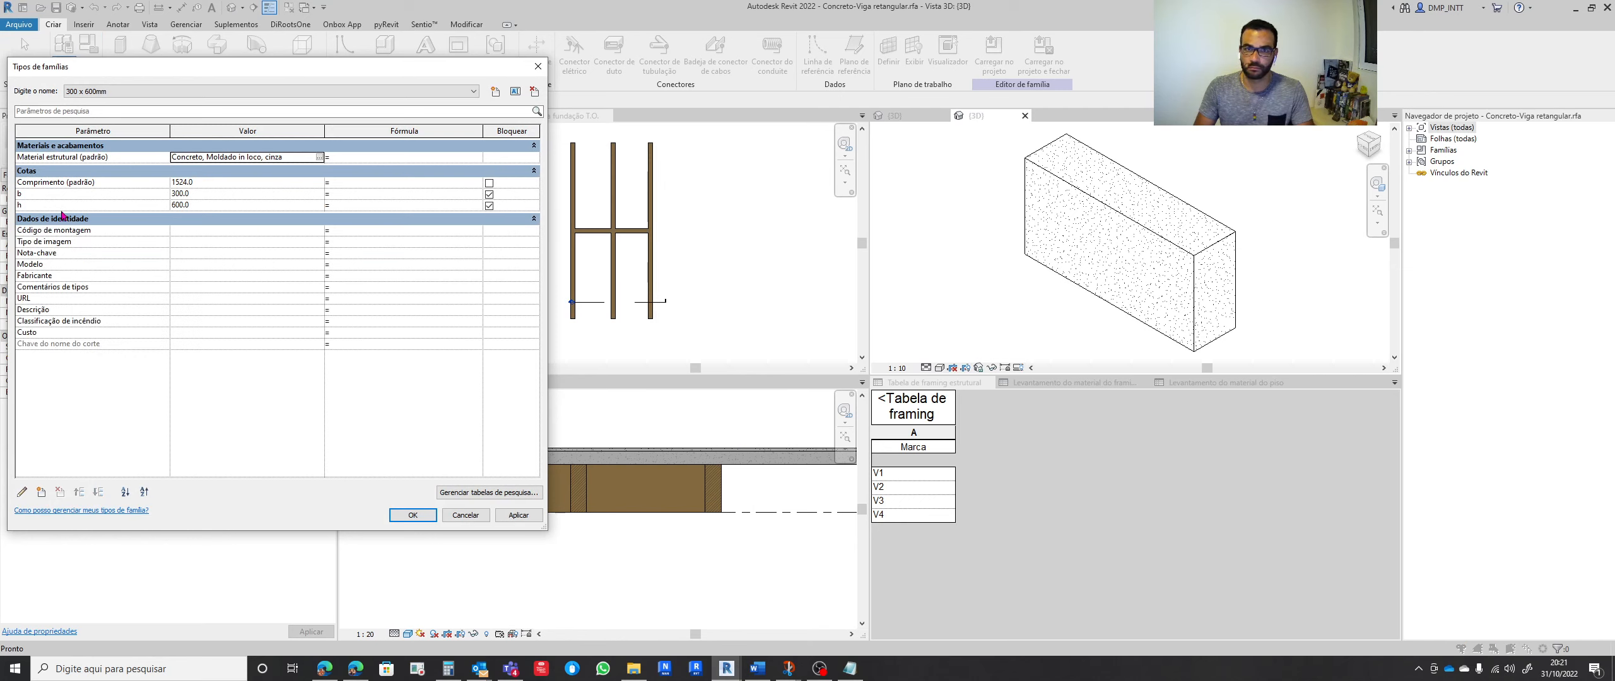
left_click(537, 67)
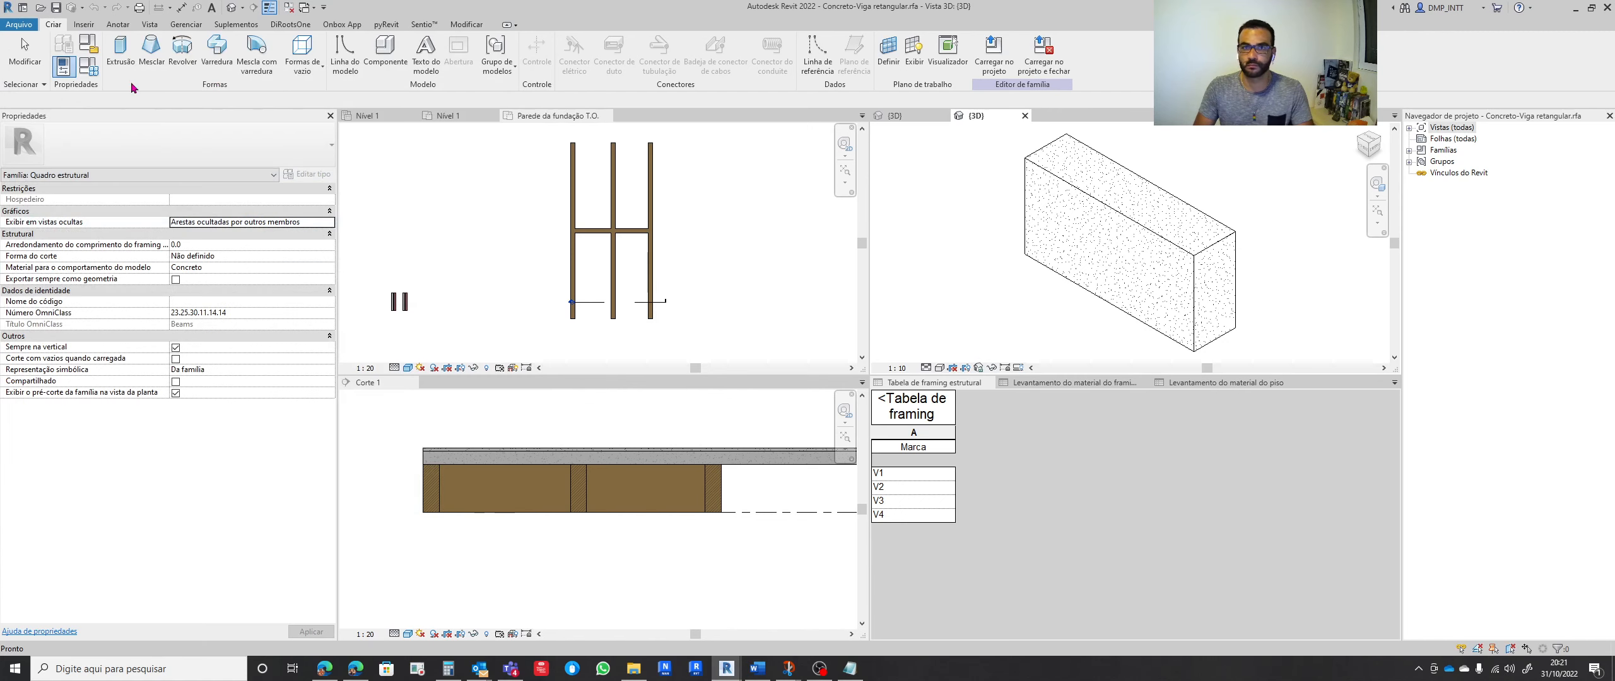
Set the beam family's Forma do corte parameter to Retângulo, keeping the Quadro estrutural category
left_click(63, 45)
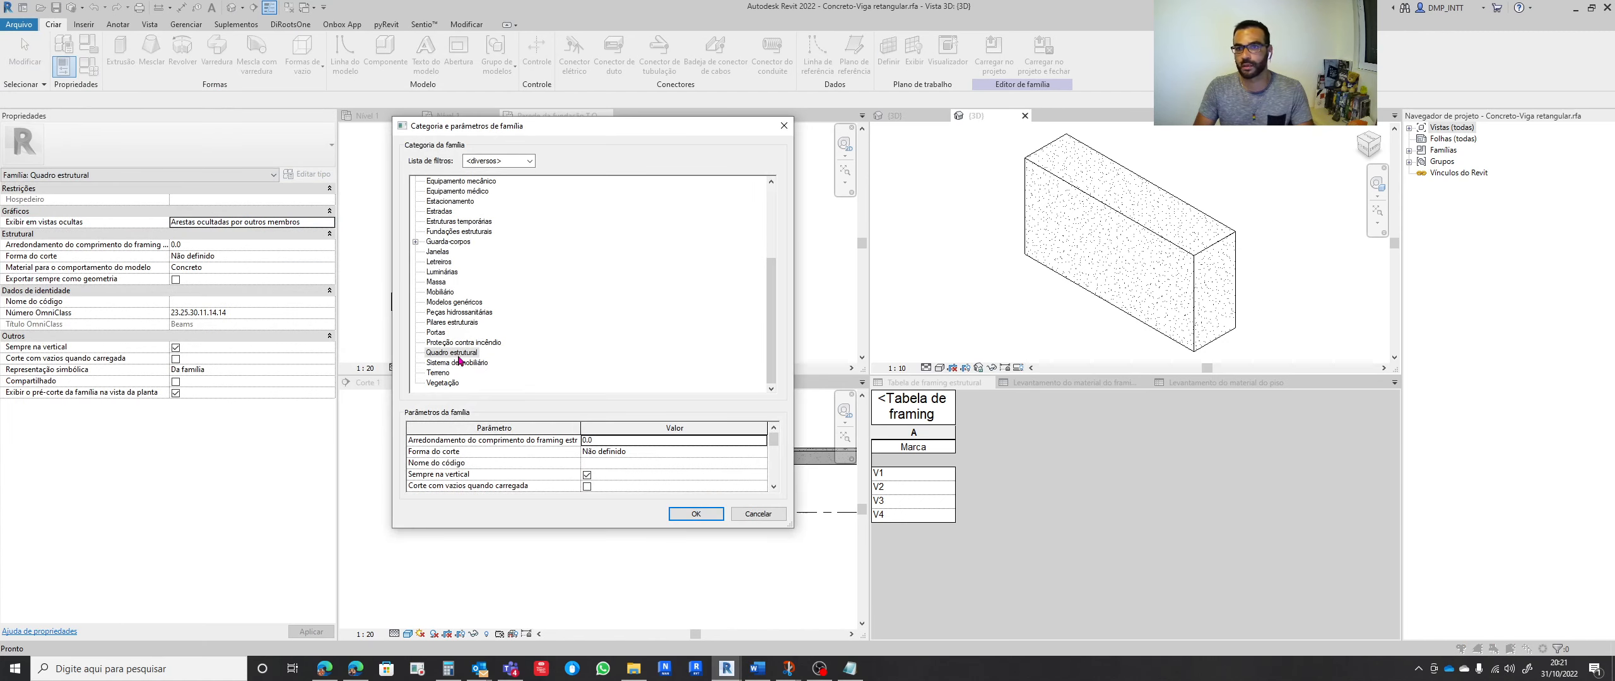
left_click(457, 354)
left_click(597, 449)
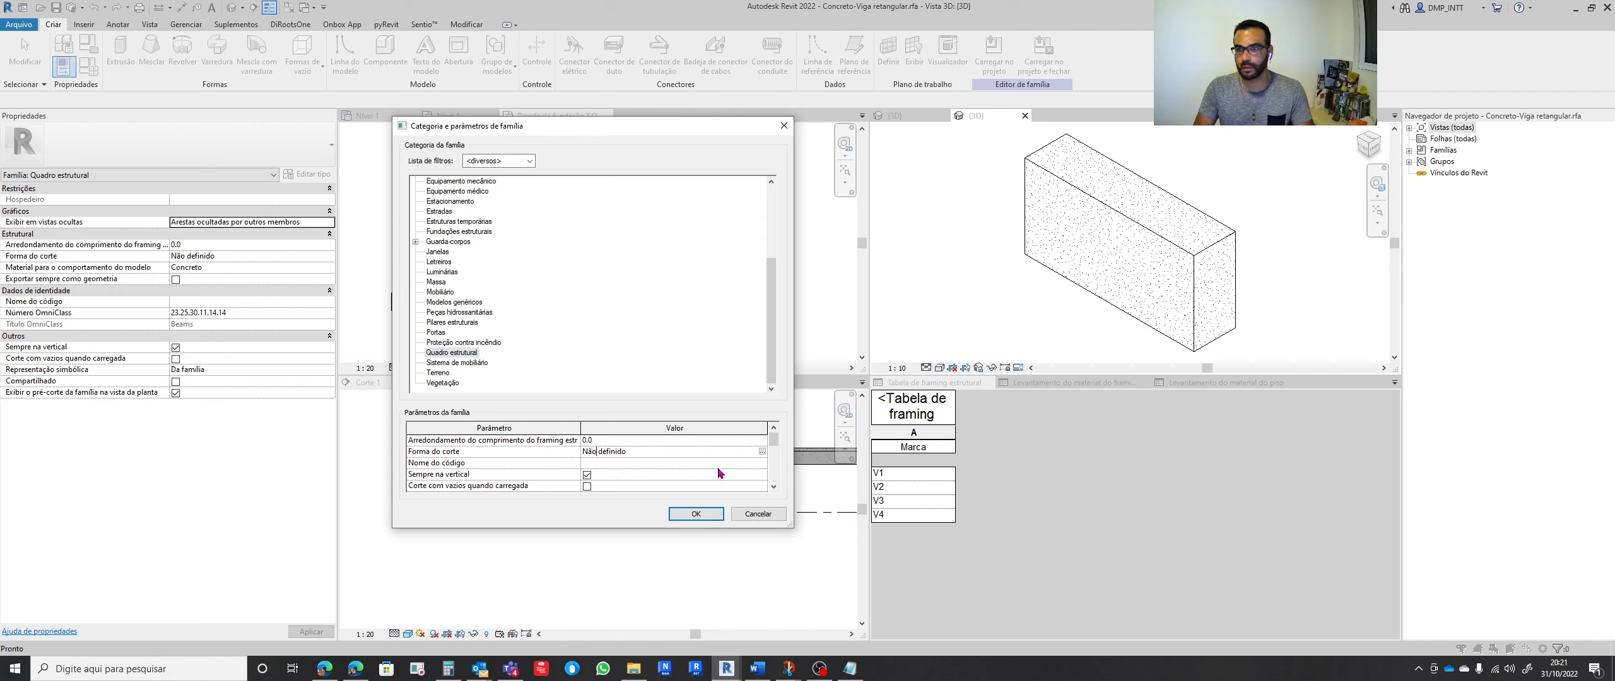
left_click(764, 454)
left_click_drag(405, 281, 403, 402)
left_click(272, 416)
left_click(268, 418)
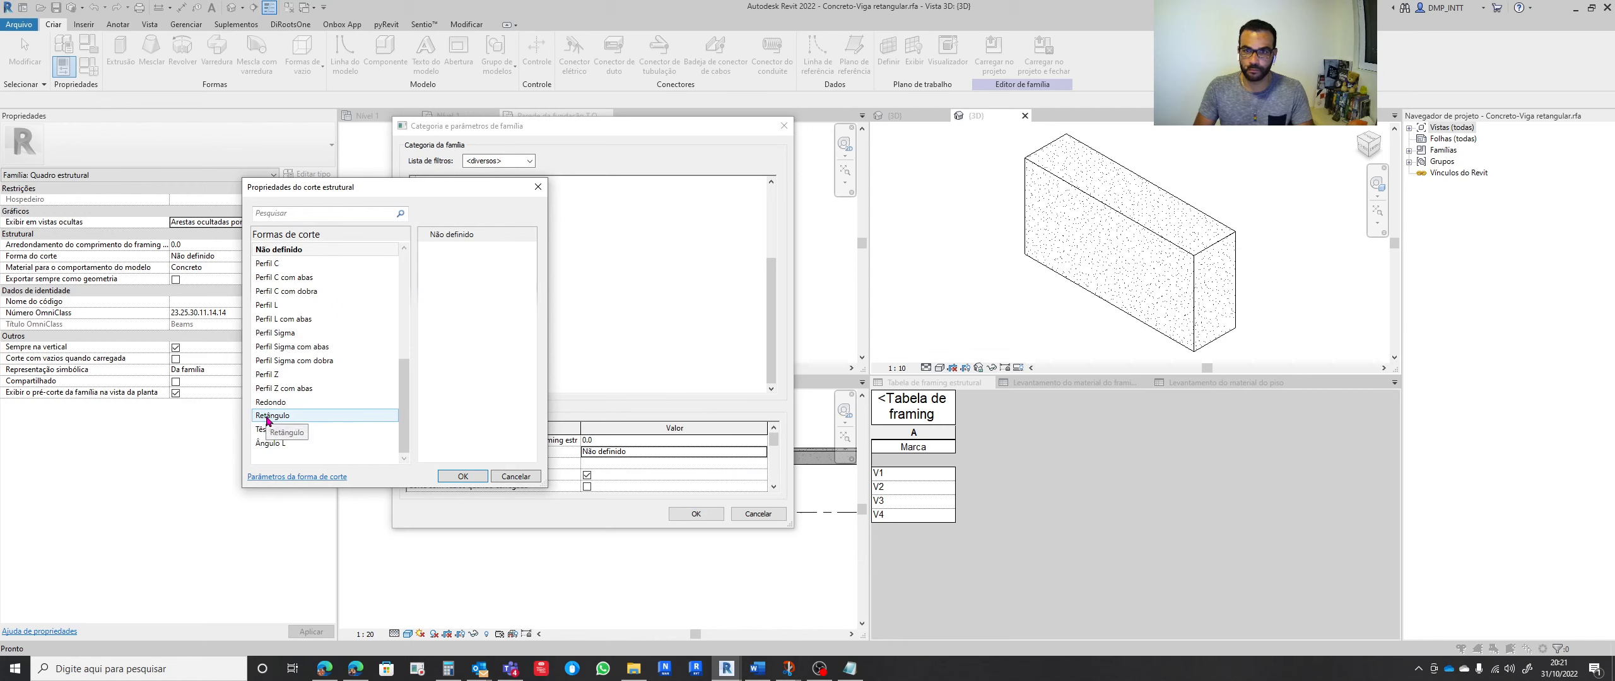
left_click(470, 478)
left_click(696, 513)
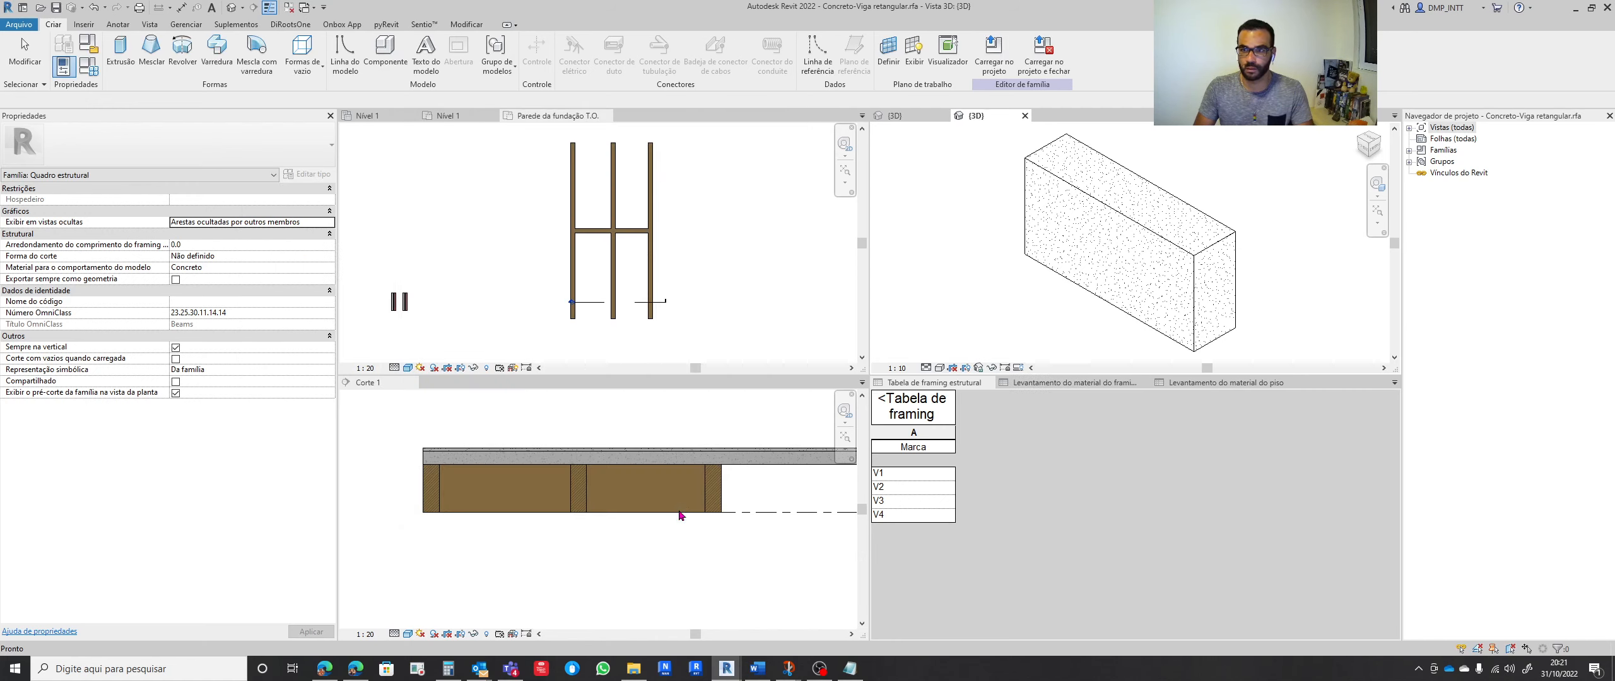
Link the structural section geometry to the family's dimensions with the formulas b for Largura and h for Altura
left_click(88, 67)
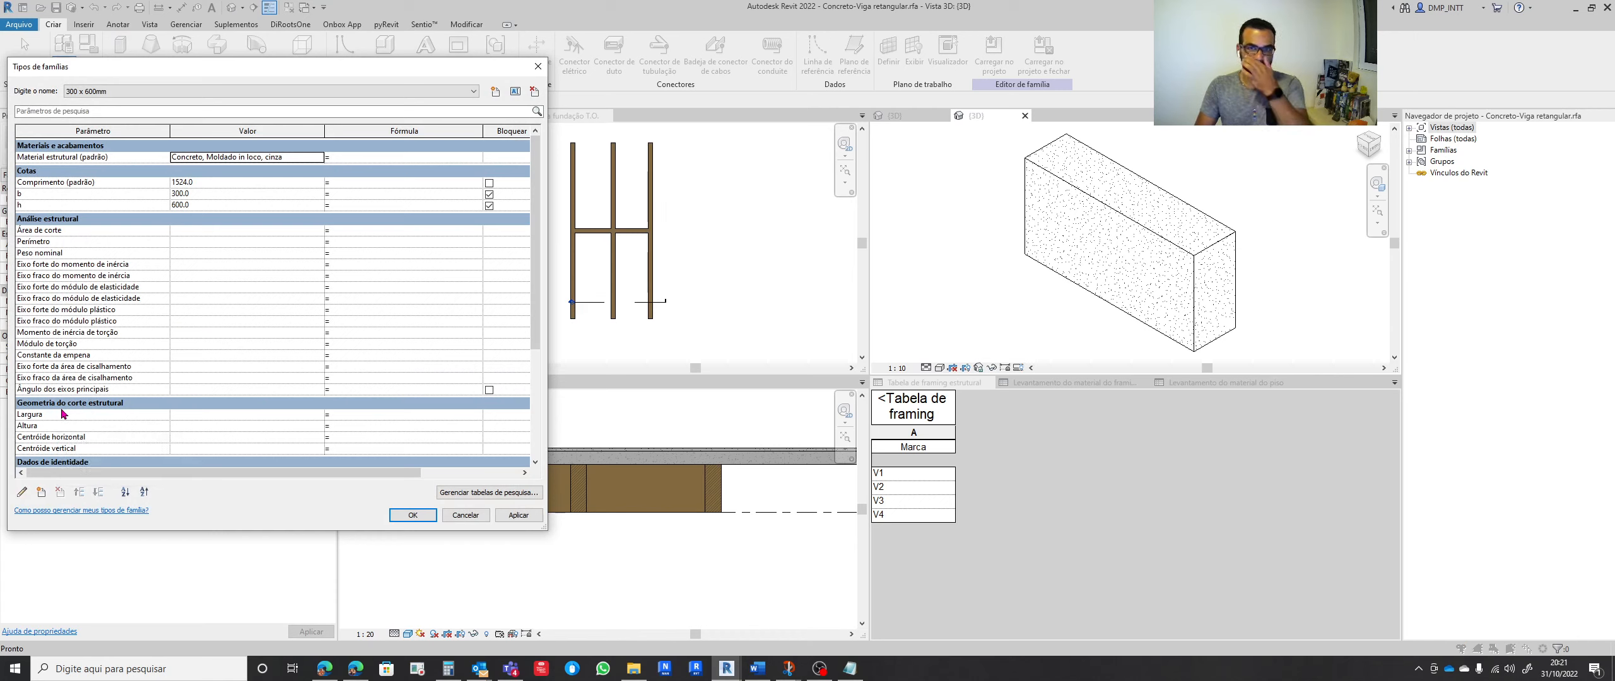
left_click(189, 415)
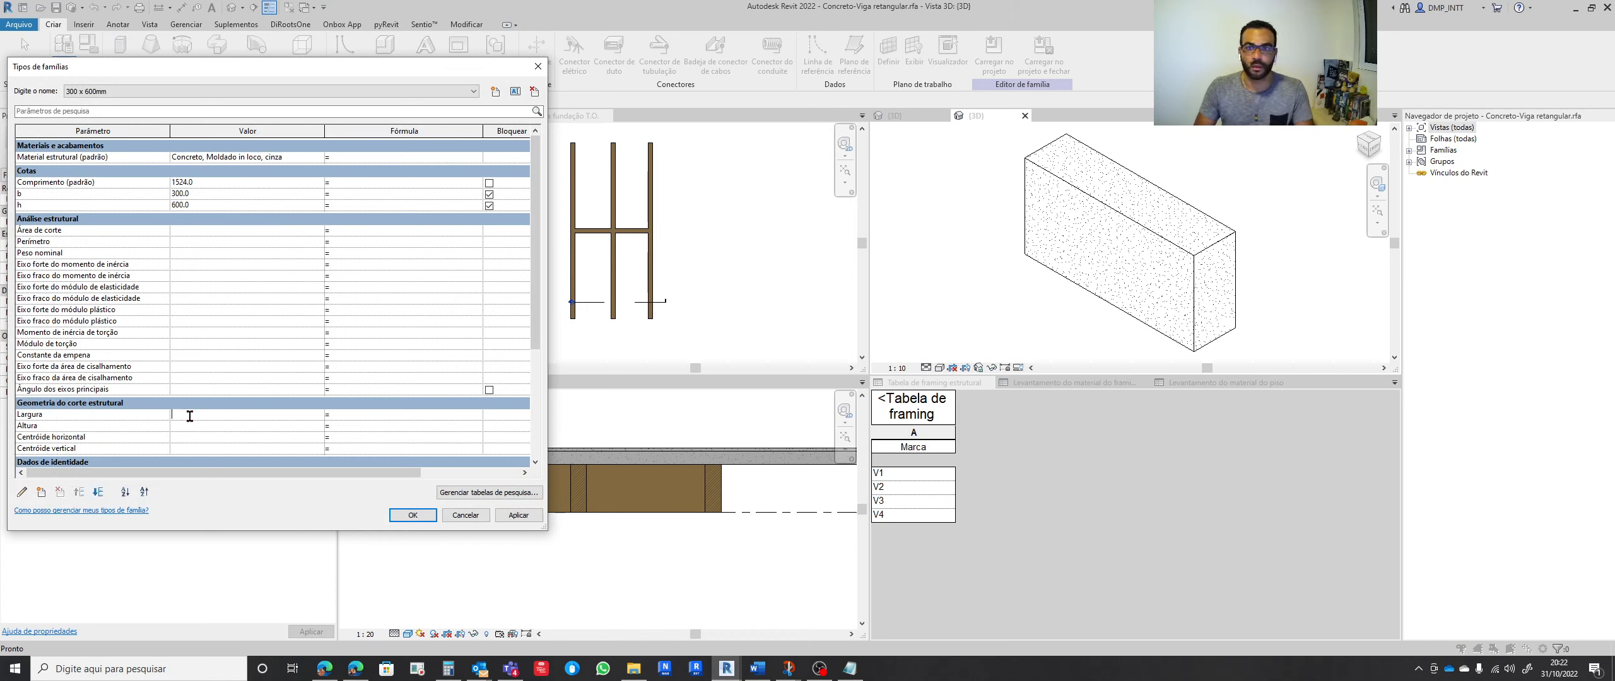
left_click(348, 415)
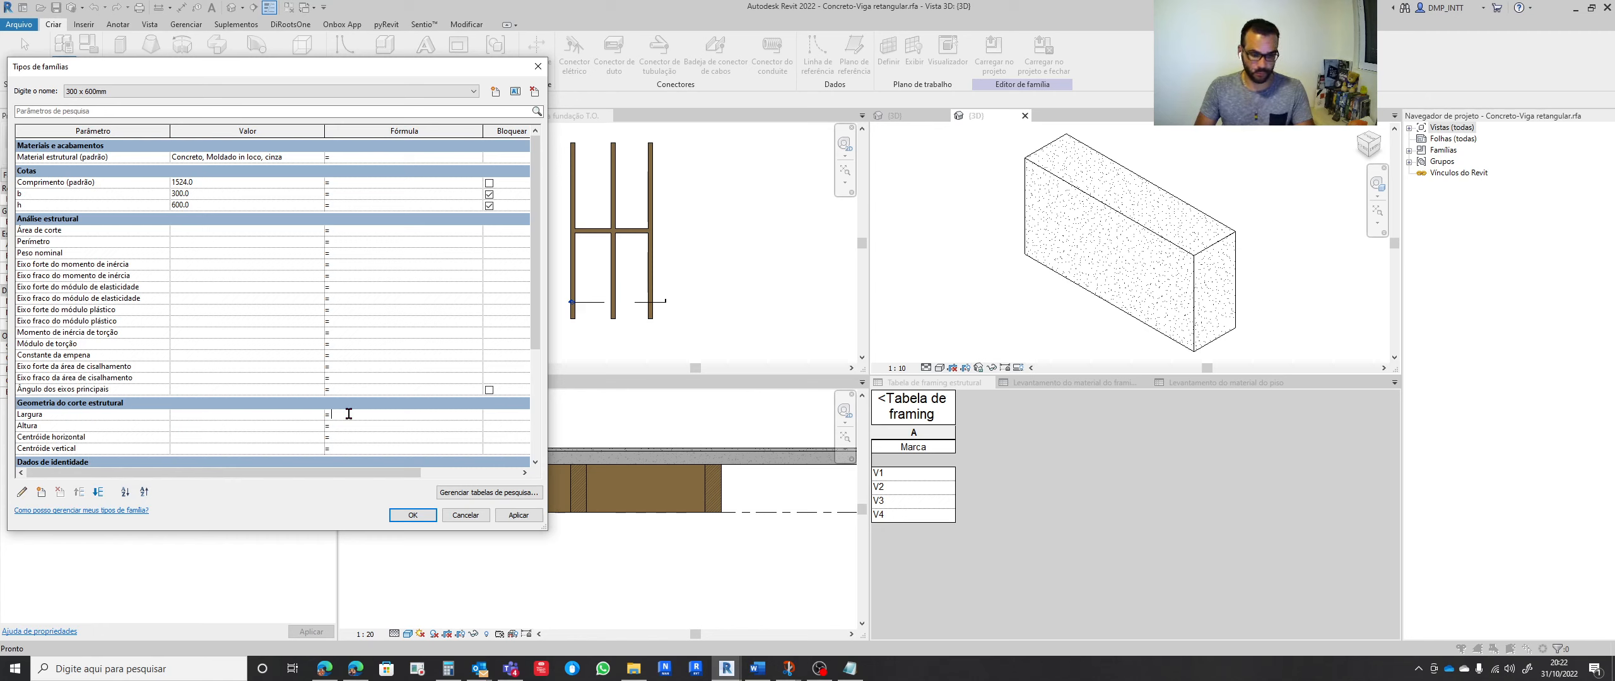
left_click(347, 426)
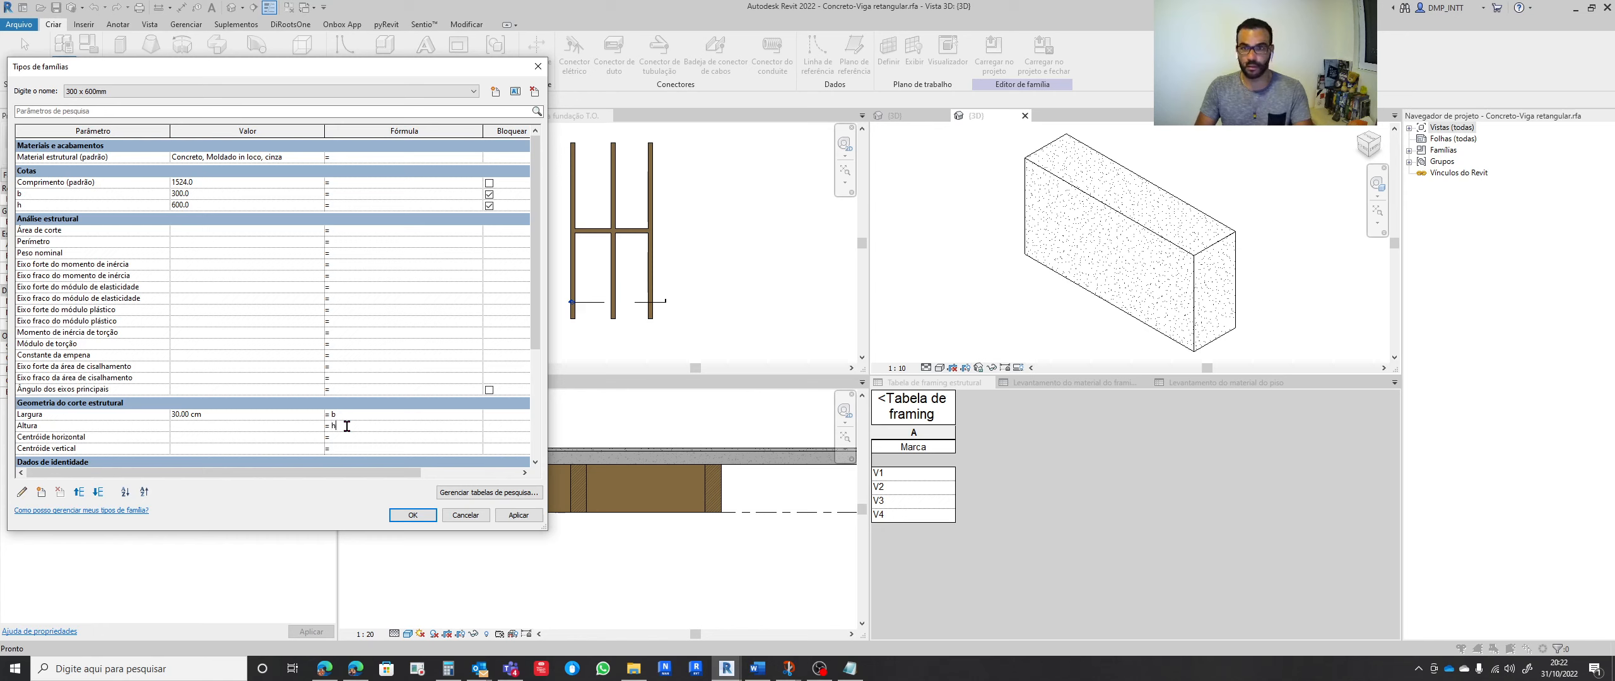
key("Return")
left_click(275, 425)
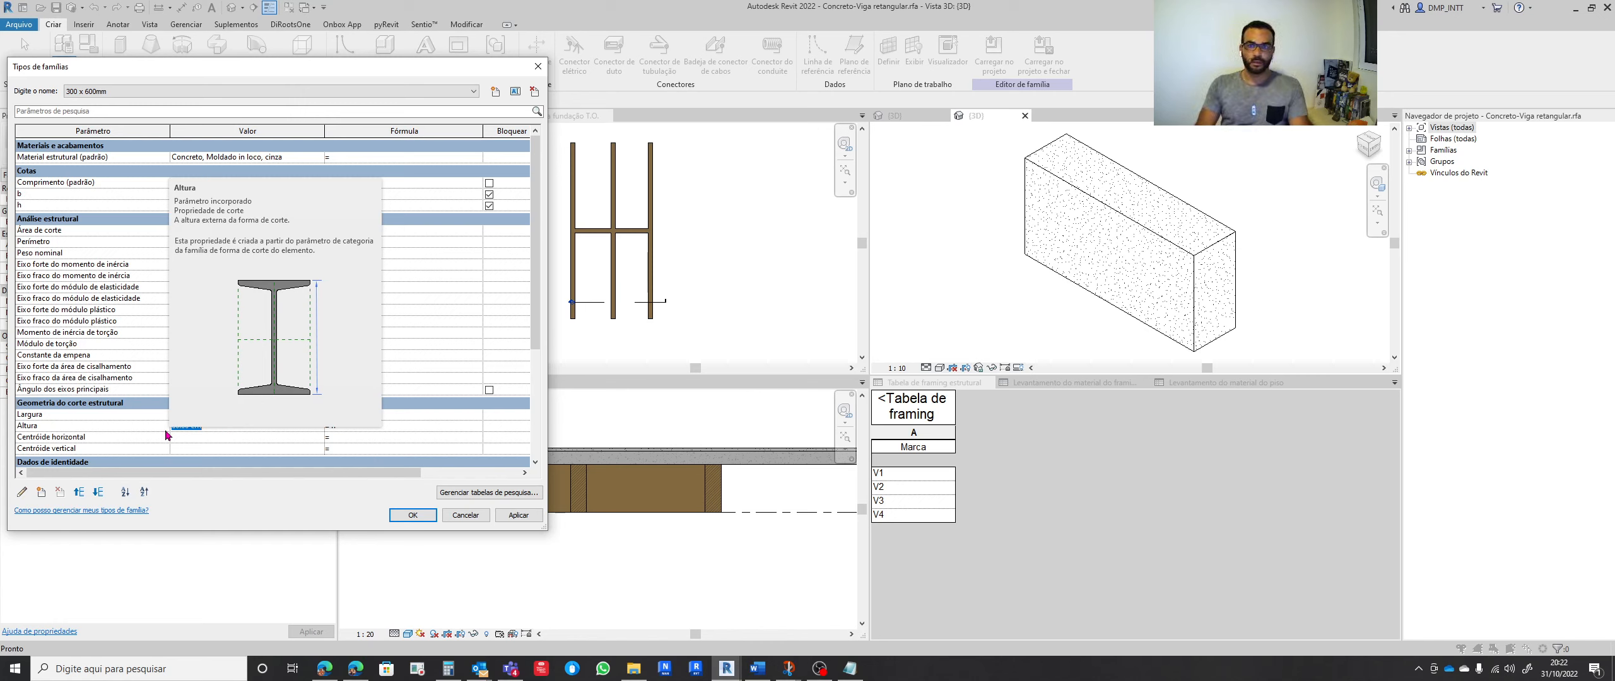
left_click(44, 195)
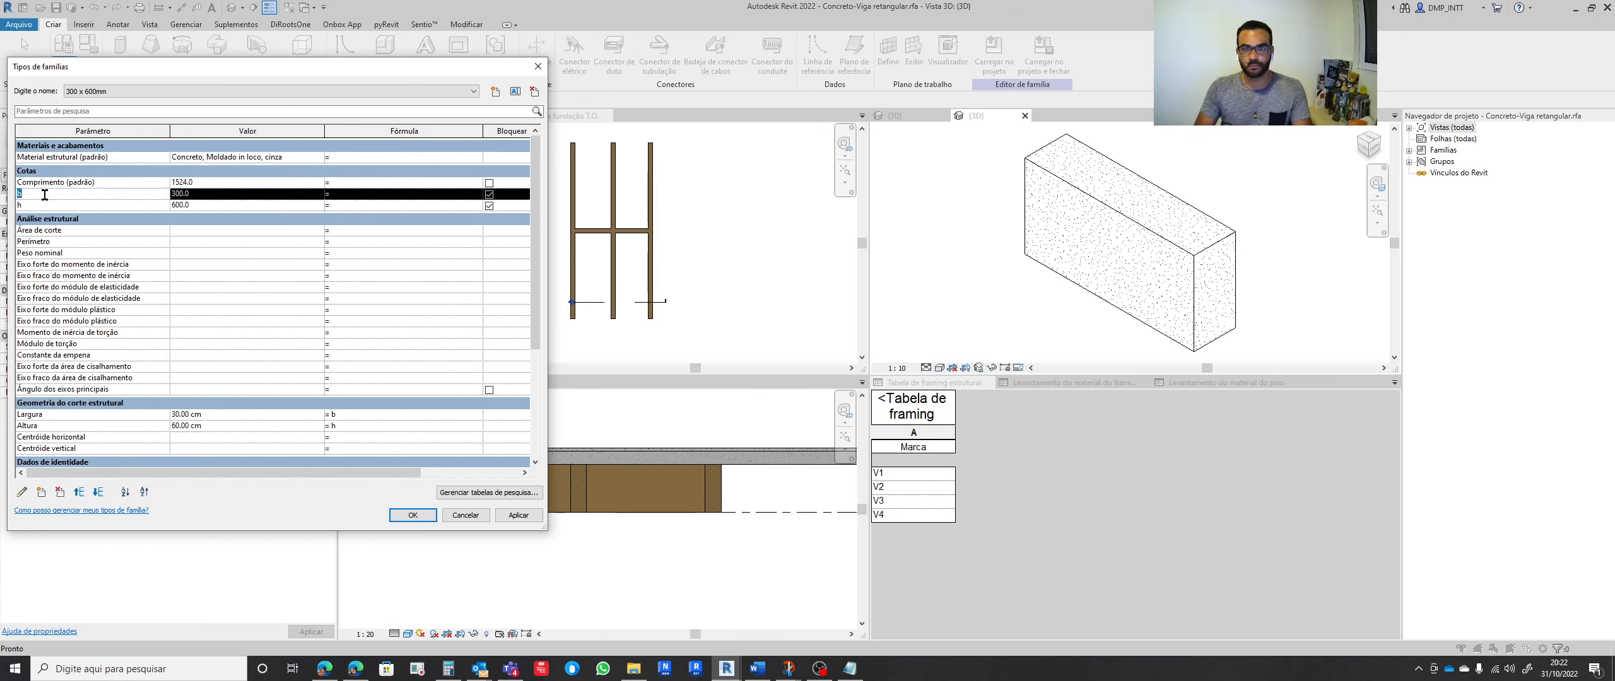
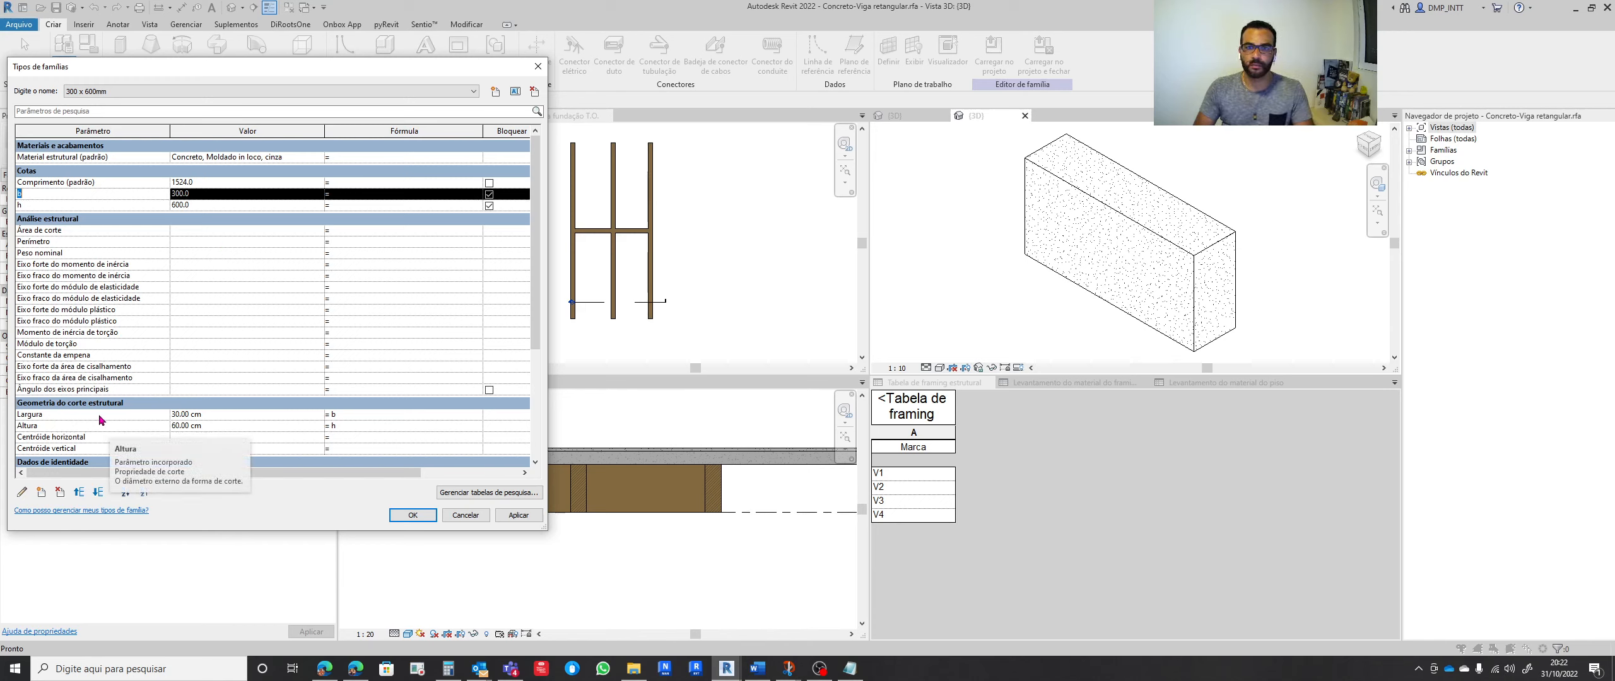
Define the Área de corte parameter with the formula b*h and accept the family type changes
left_click(361, 231)
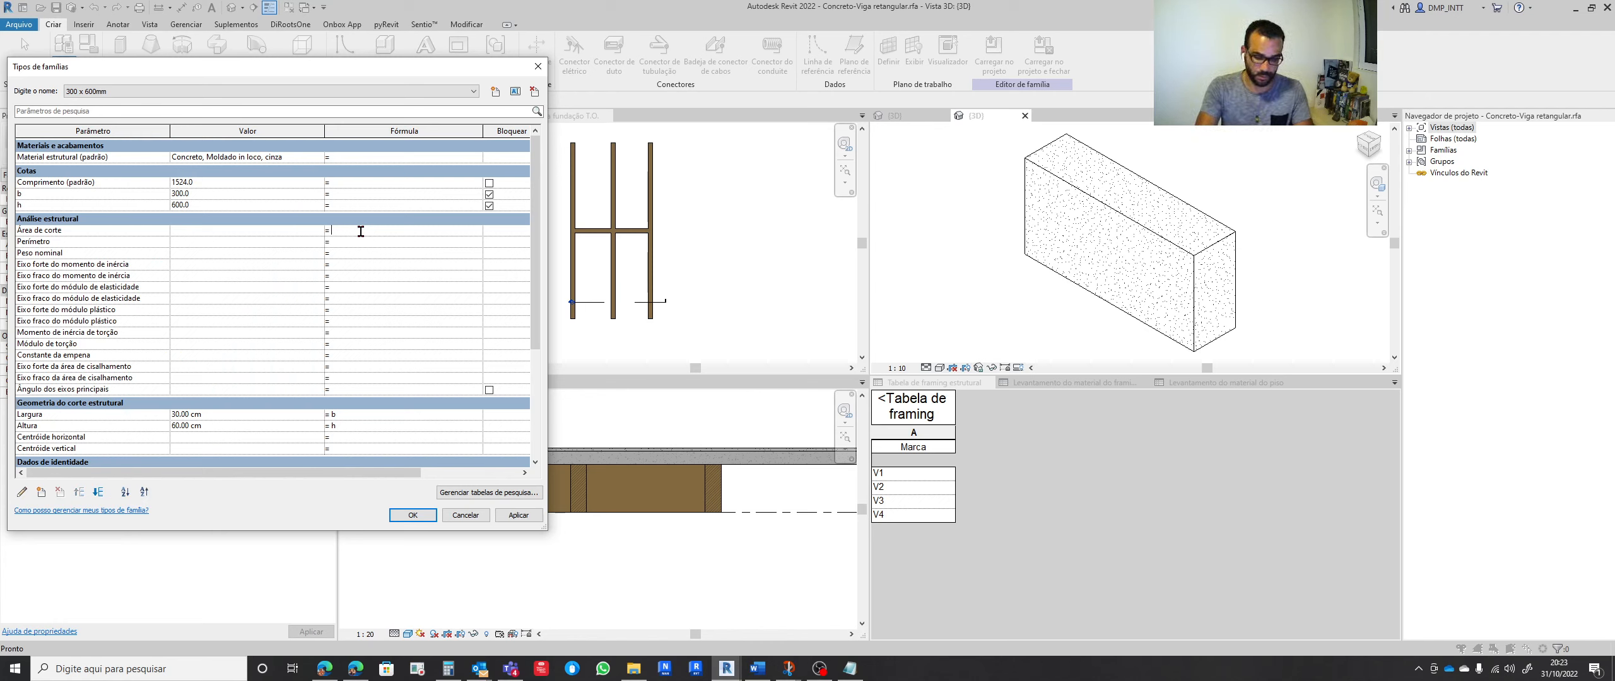
type("*")
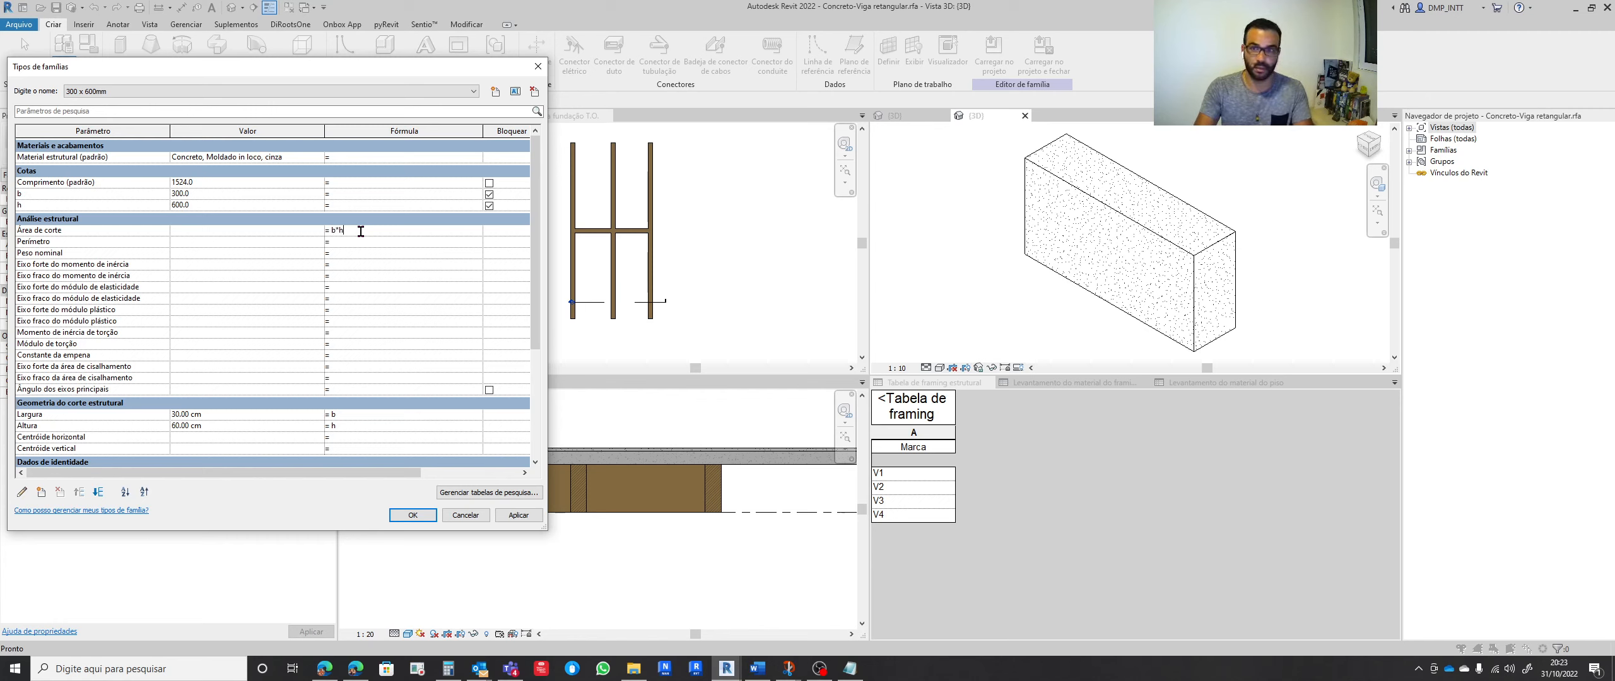
key("Return")
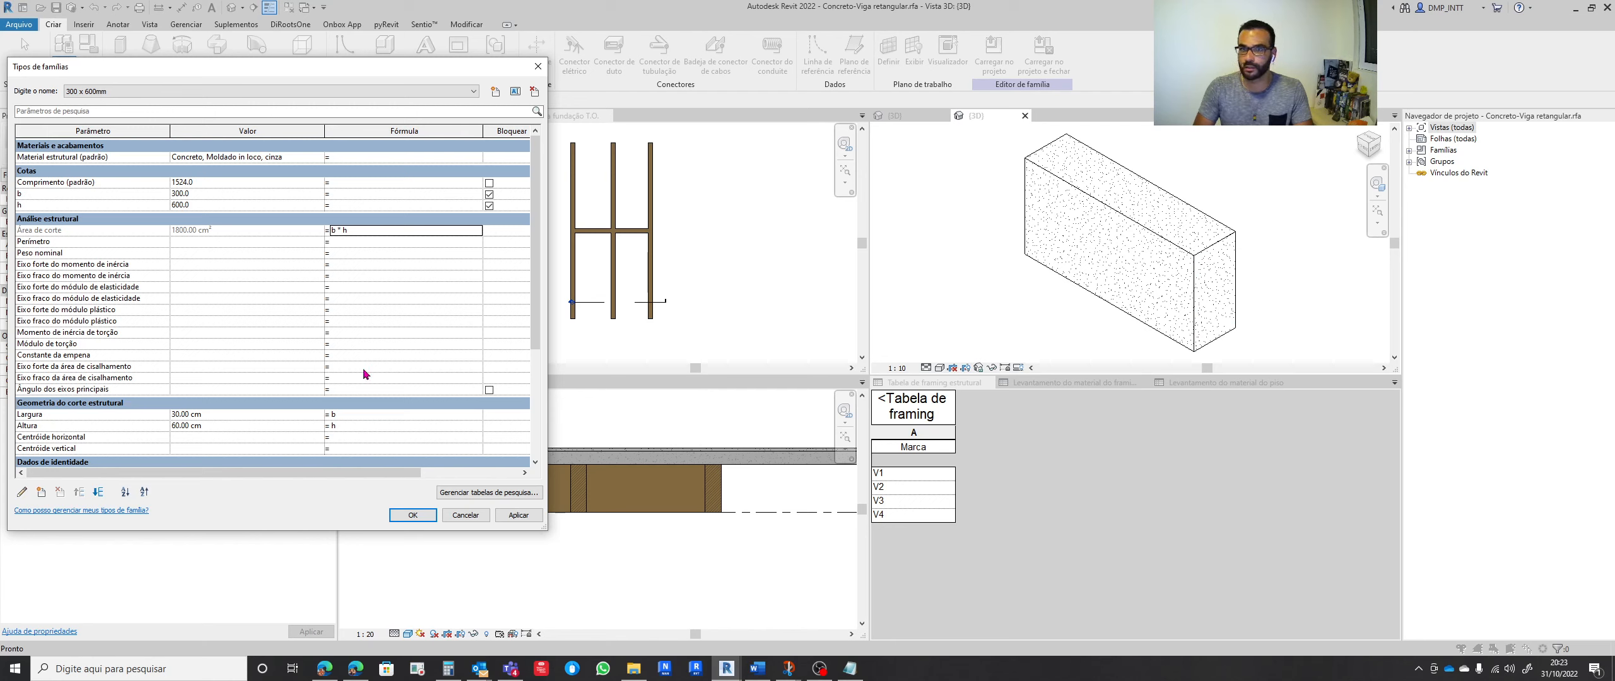
mouse_move(57, 253)
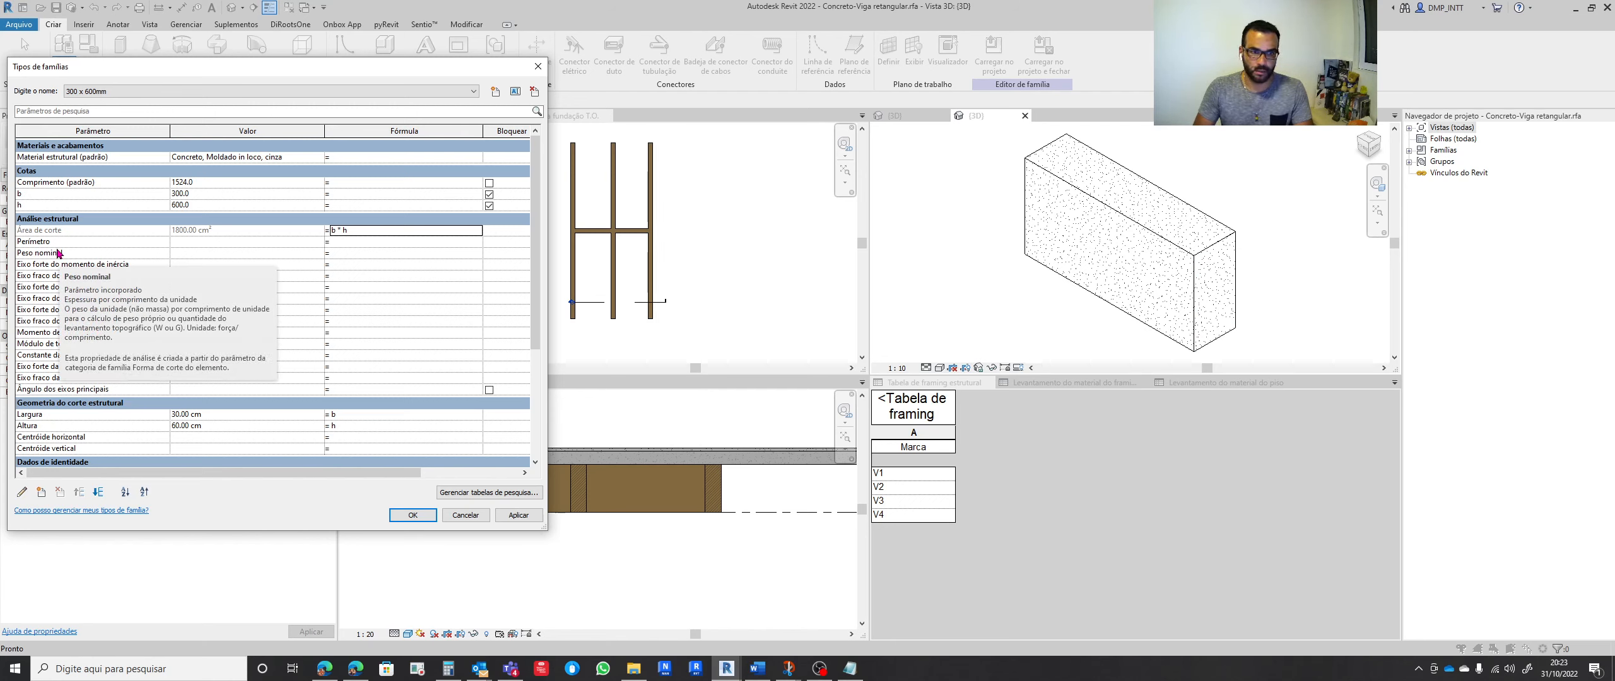
left_click(411, 515)
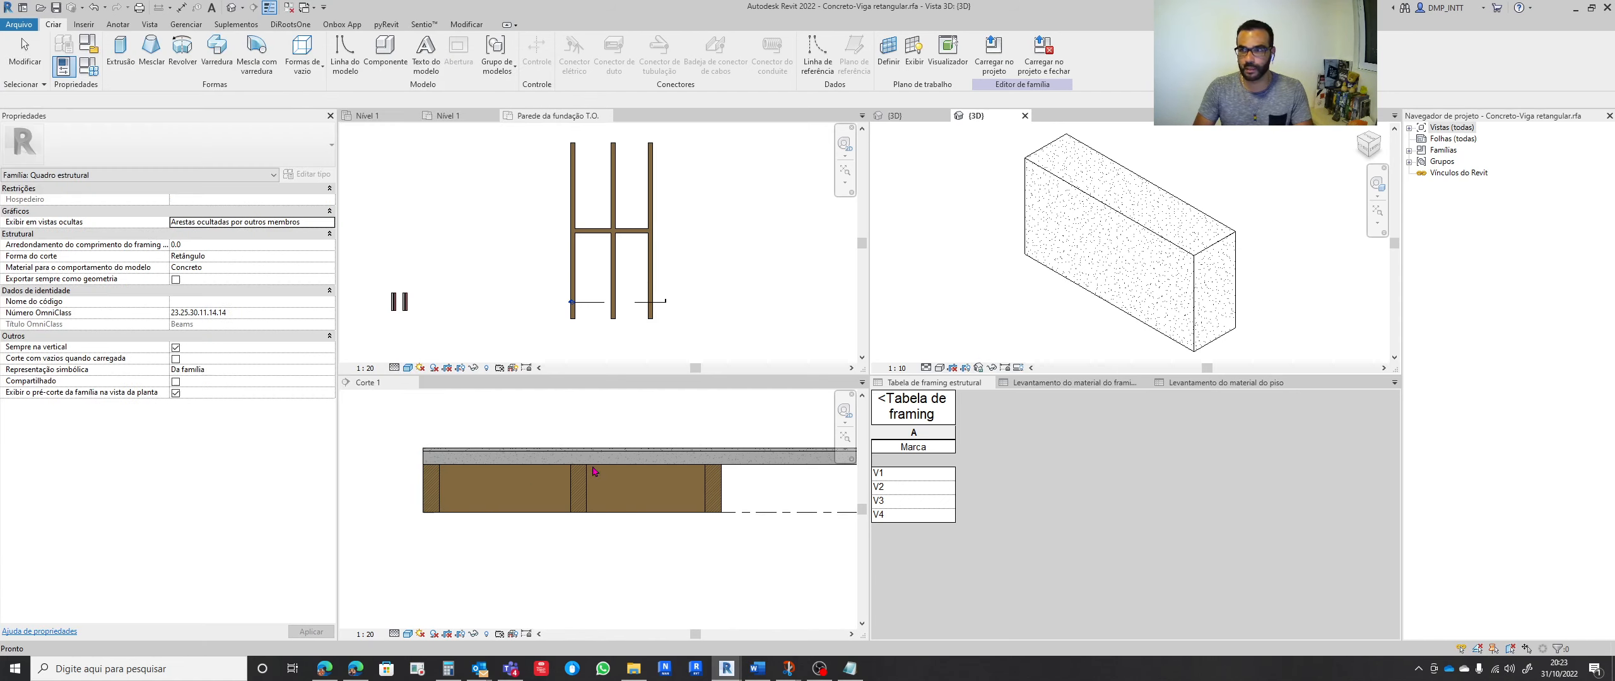
Load the beam family into the project, replacing the existing version and its parameter values, and dismiss the save reminder
left_click(994, 55)
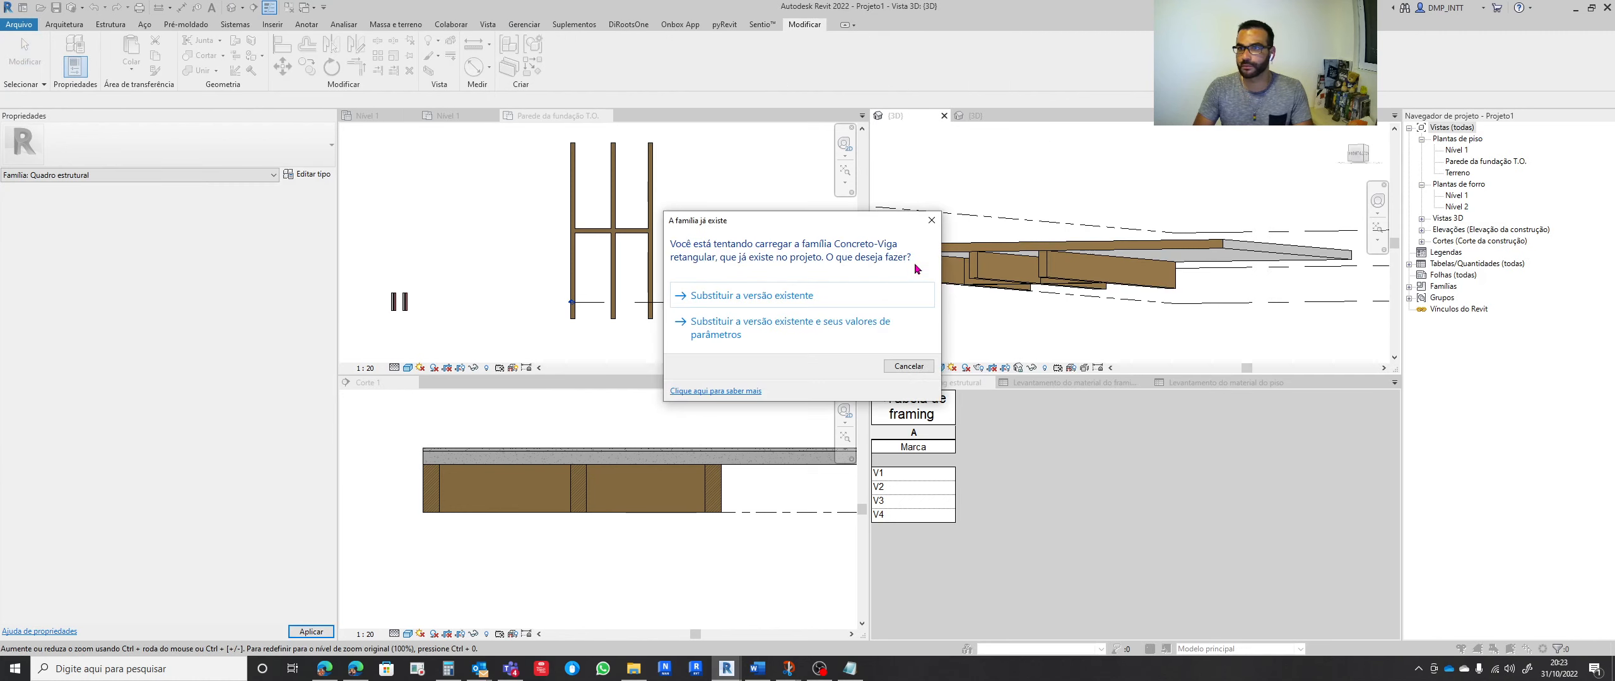
left_click(778, 334)
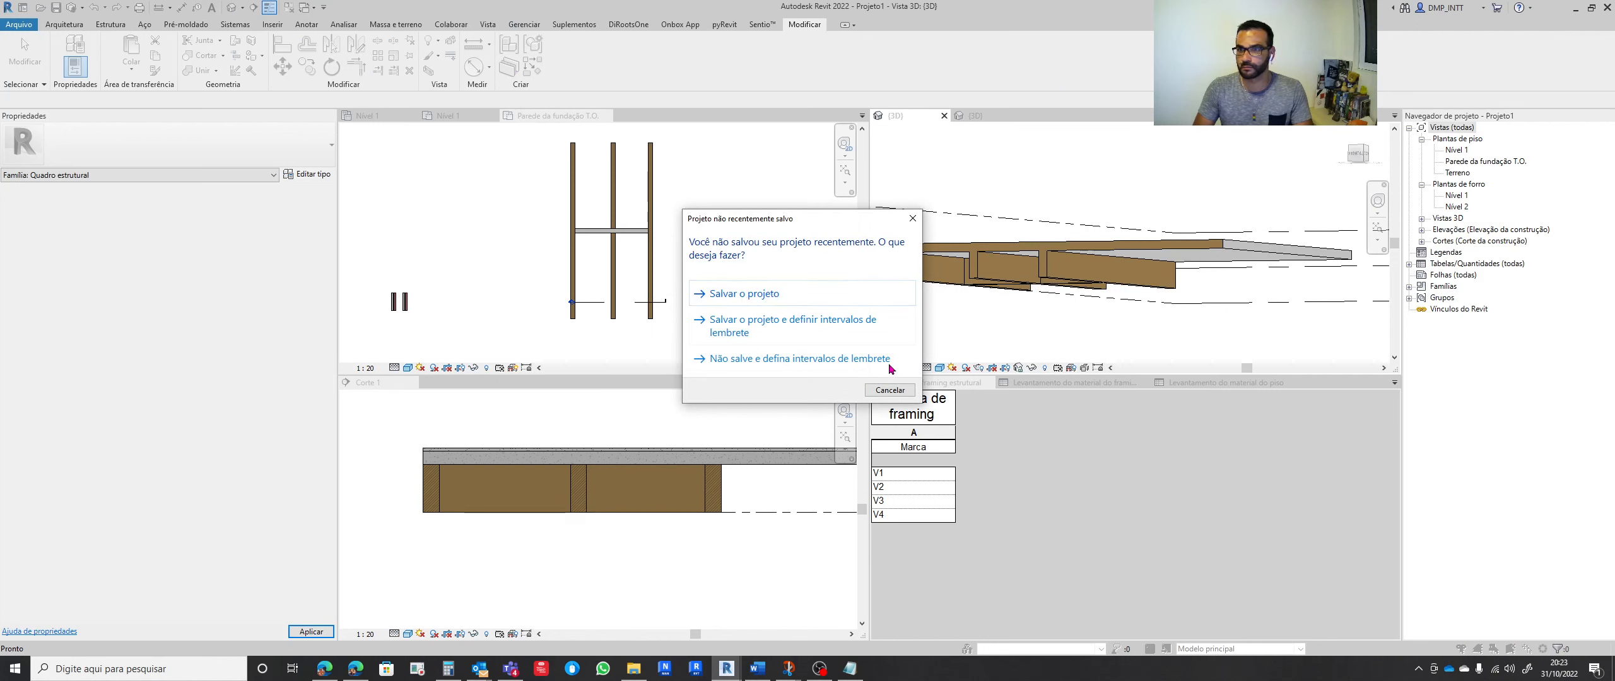
left_click(889, 390)
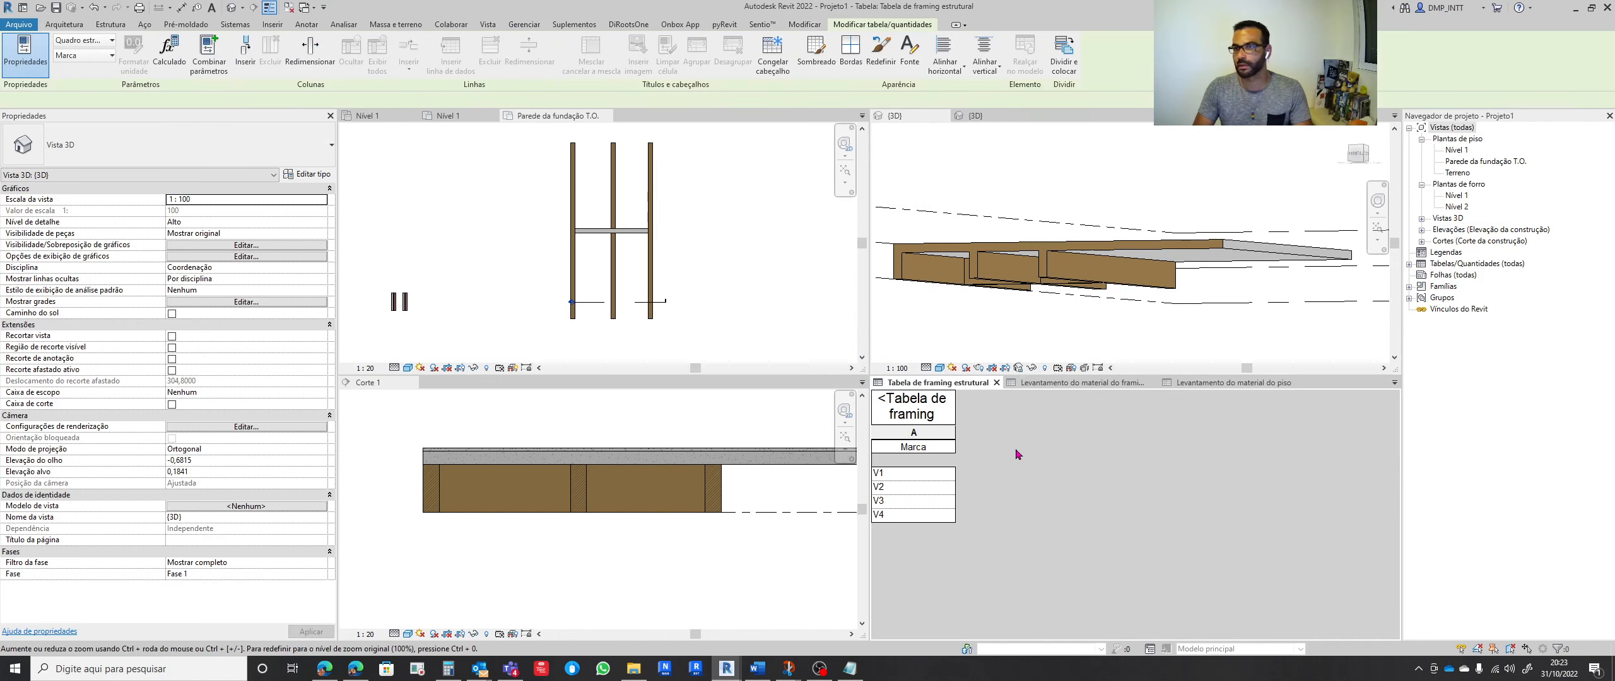
Search the framing schedule's available fields for b, h and alt, and close the schedule properties without changes
left_click(220, 280)
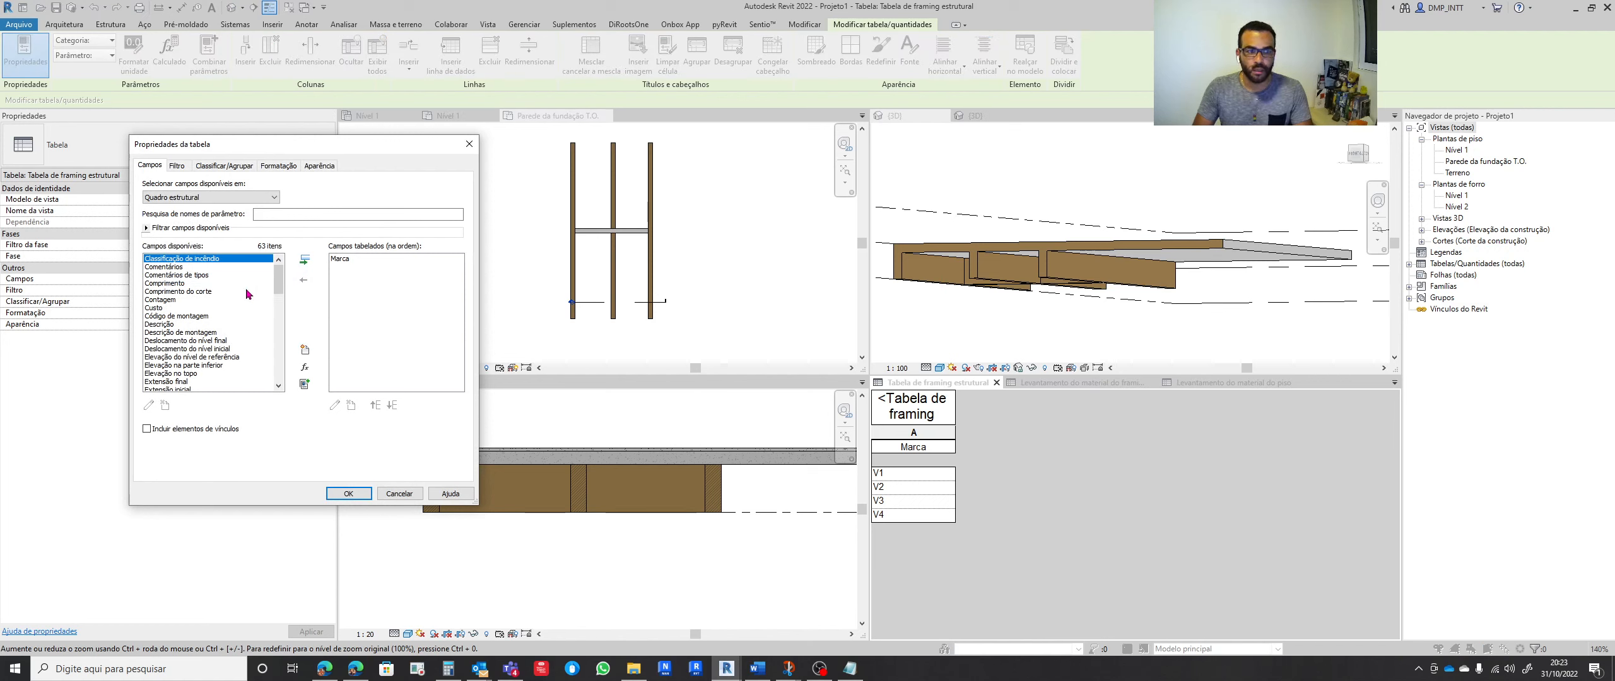
left_click(284, 216)
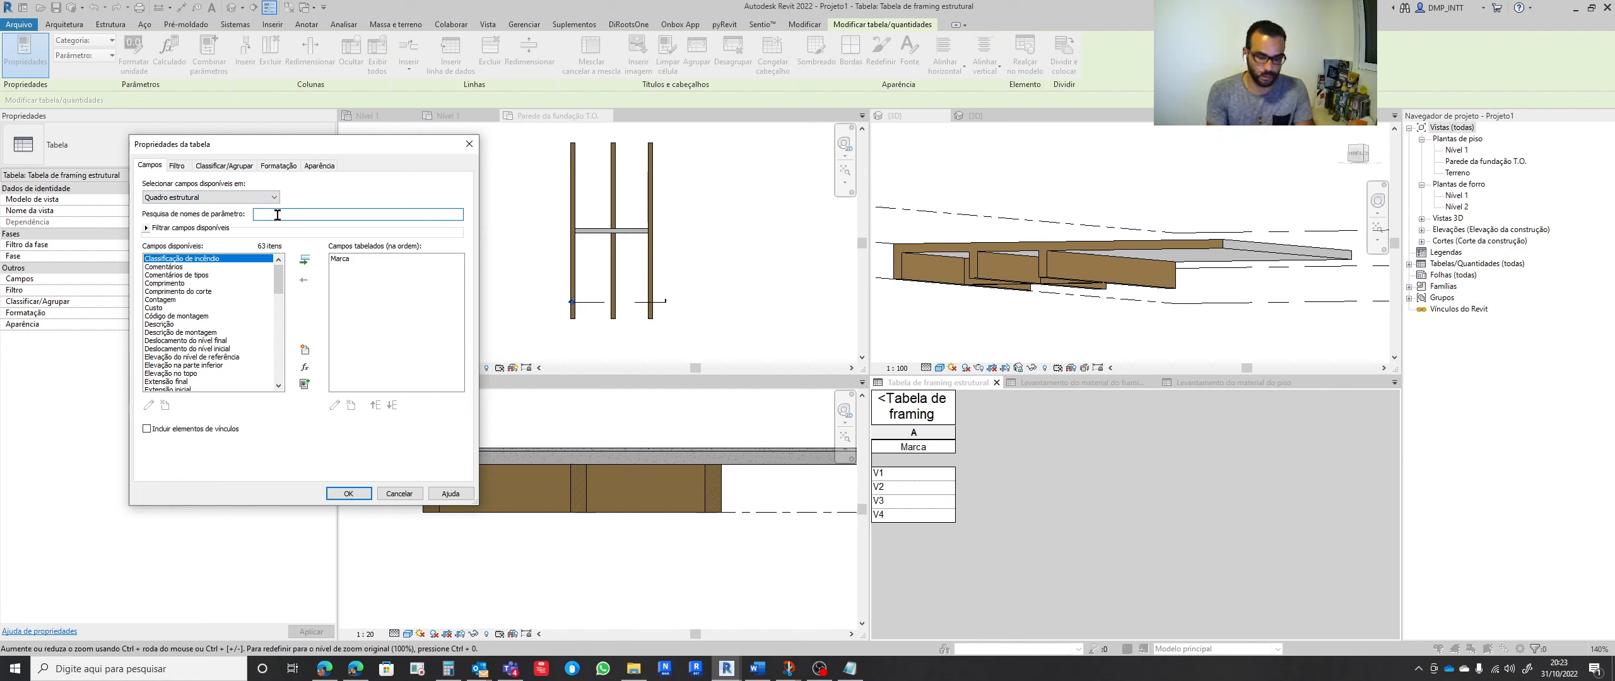
type("b")
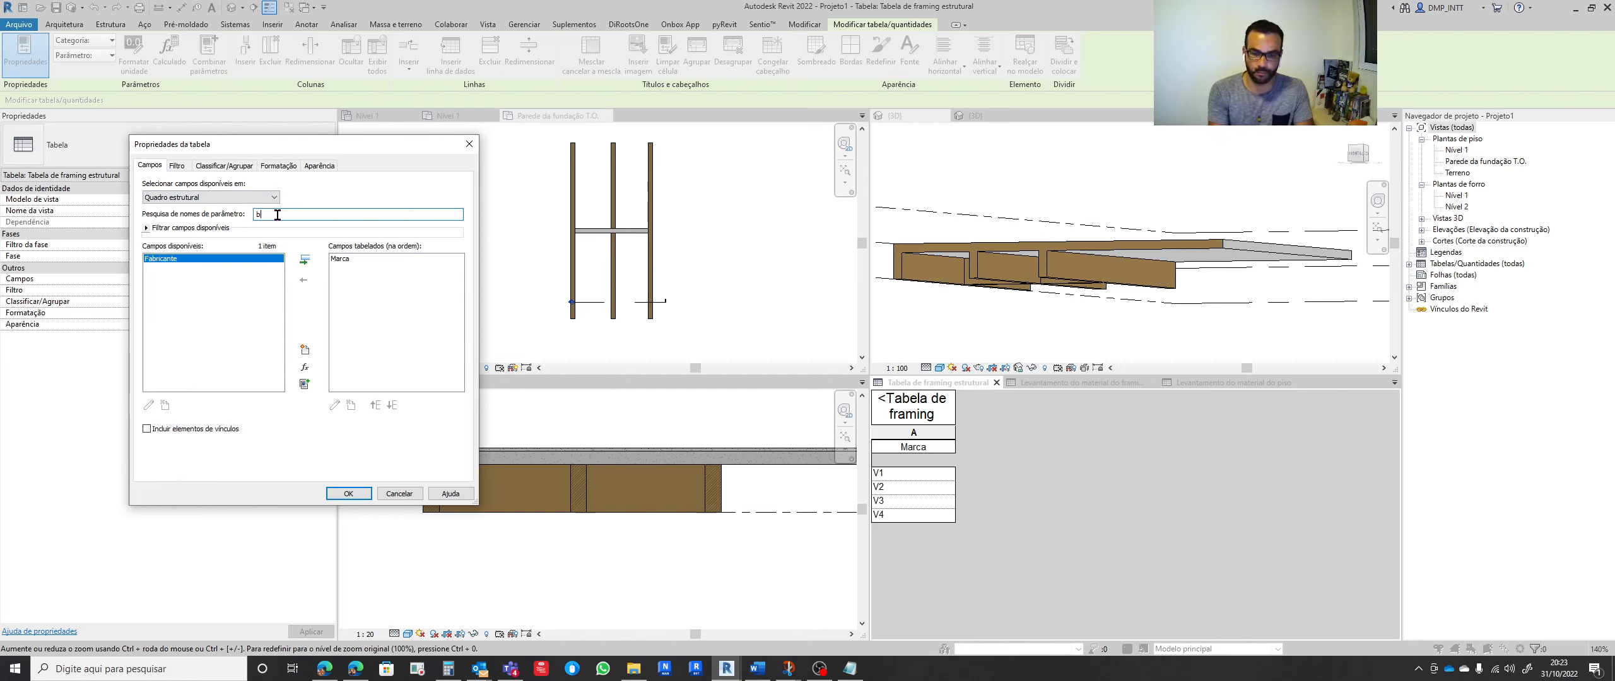
key("BackSpace")
type("b")
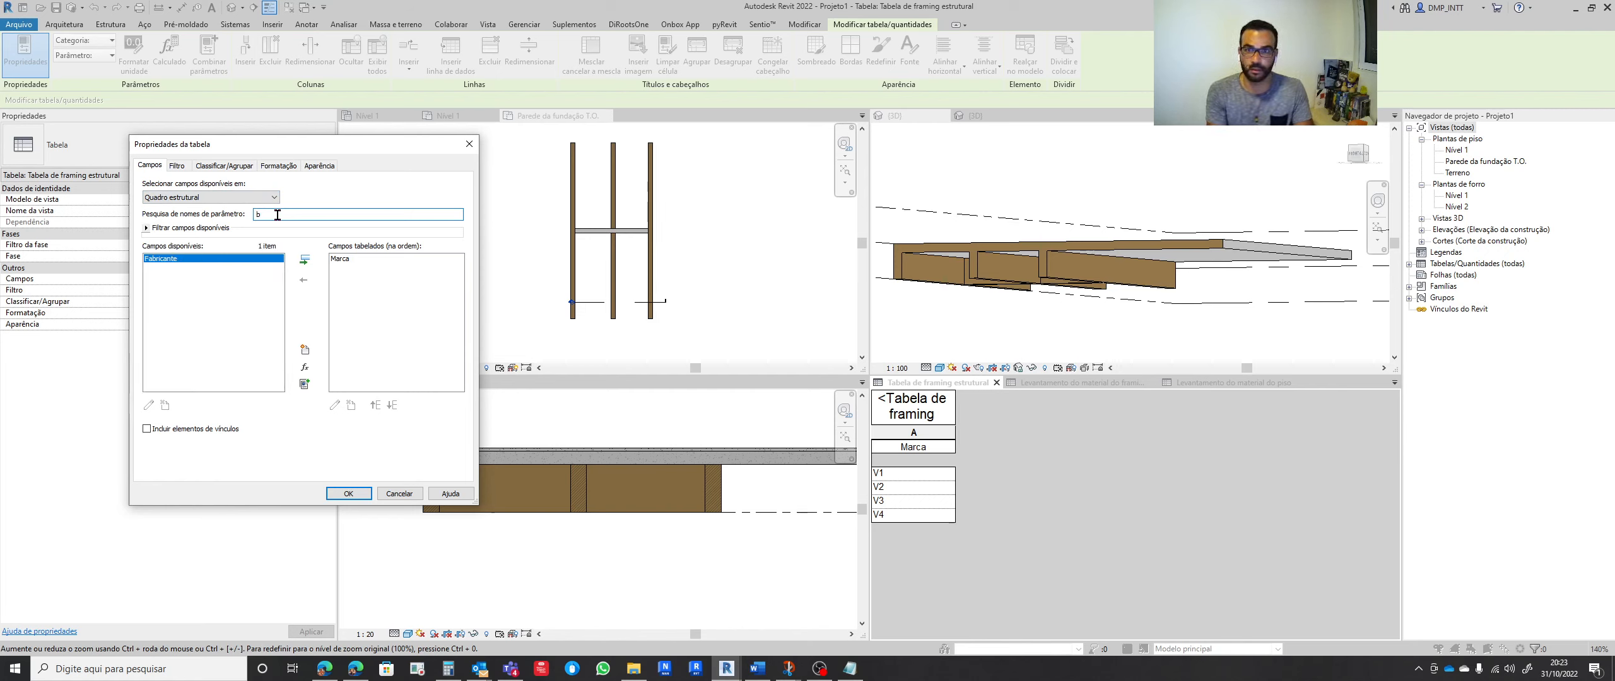
key("BackSpace")
type("h")
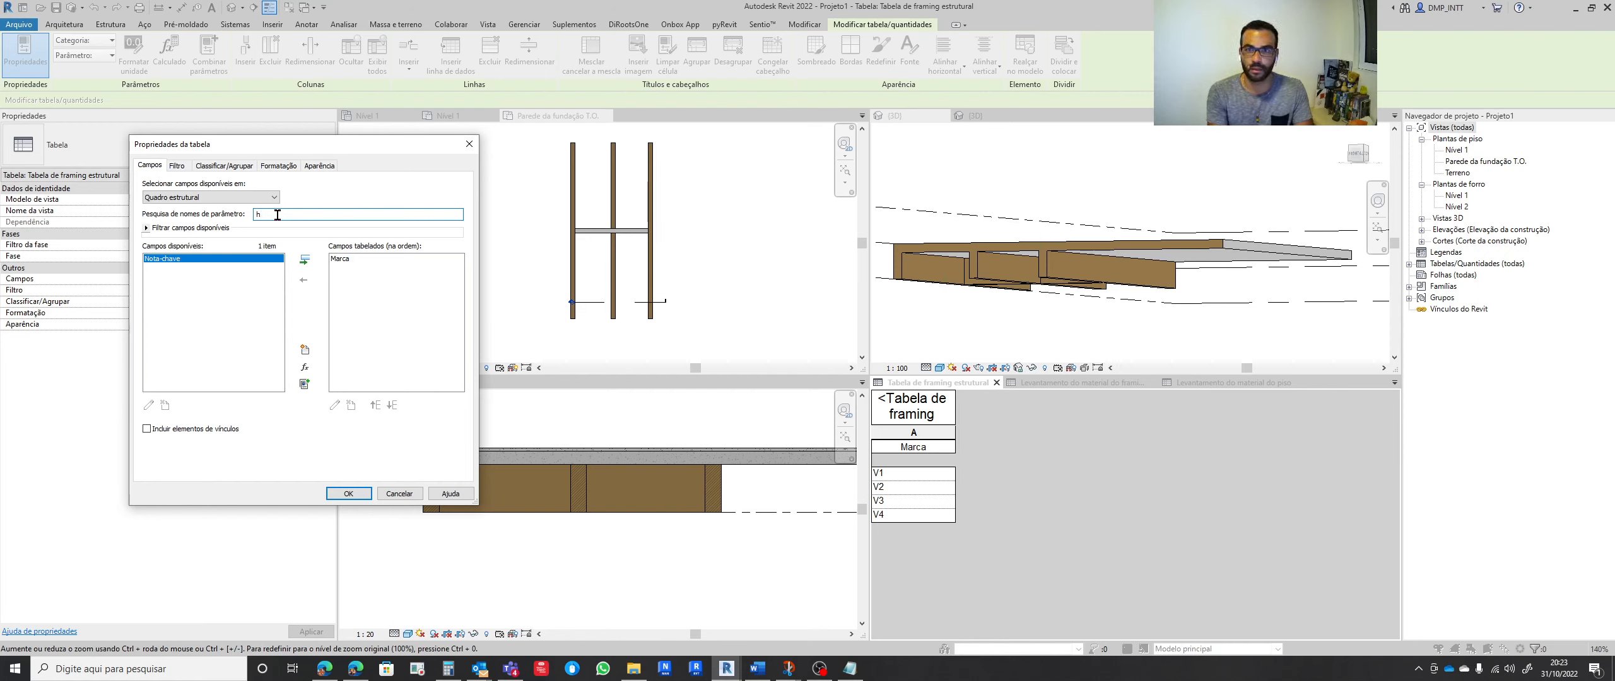
key("BackSpace")
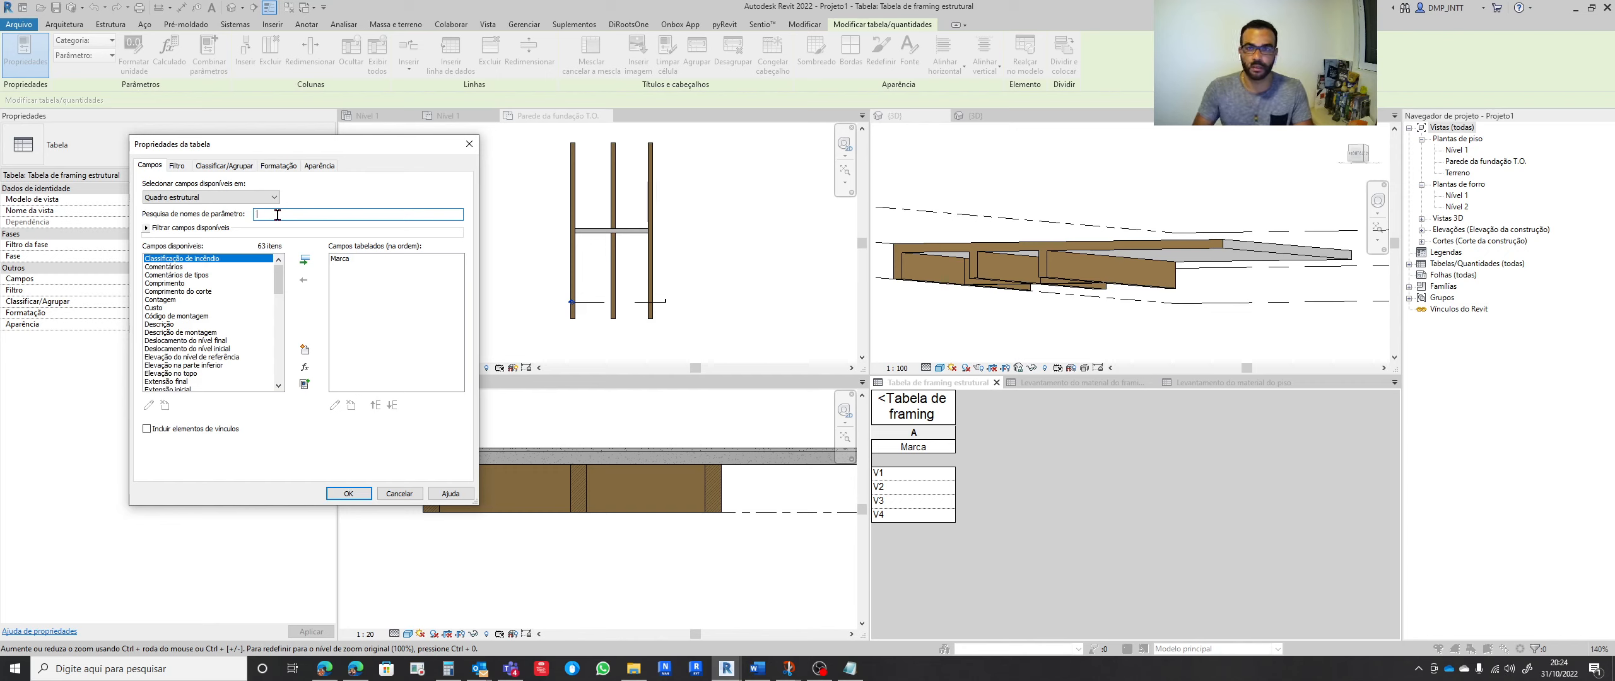
type("alt")
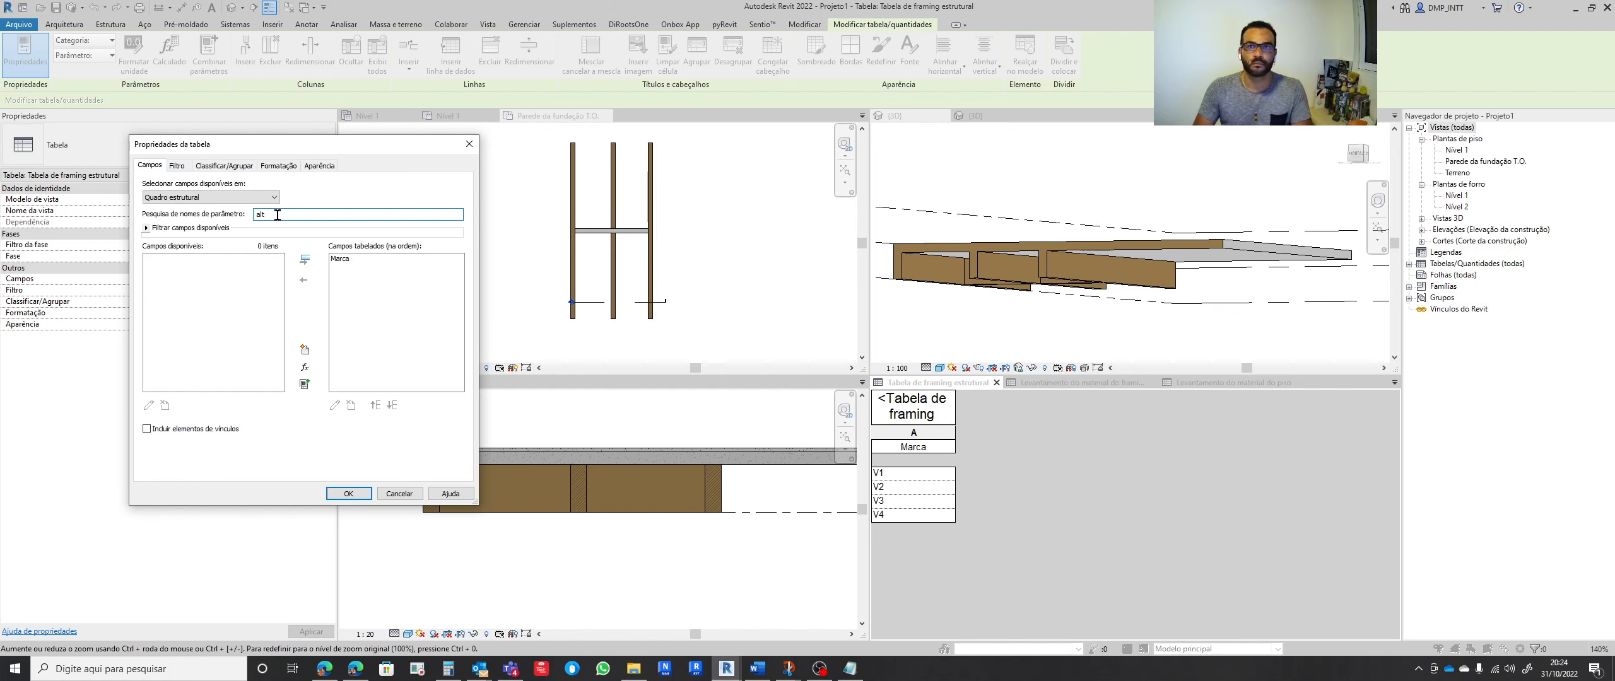
key("Escape")
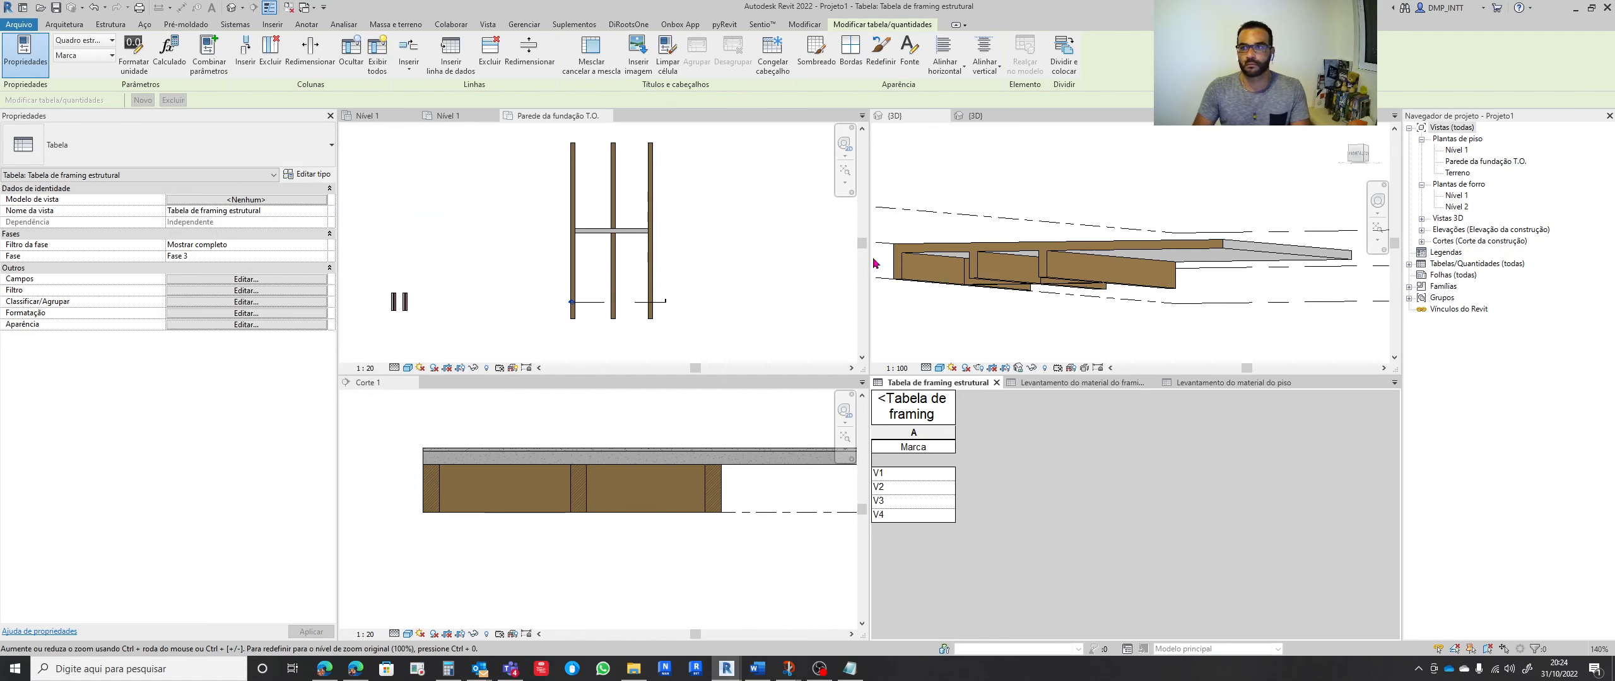
Examine the type properties of the 250 x 1000mm rectangular concrete beam, including its section geometry
left_click(1039, 277)
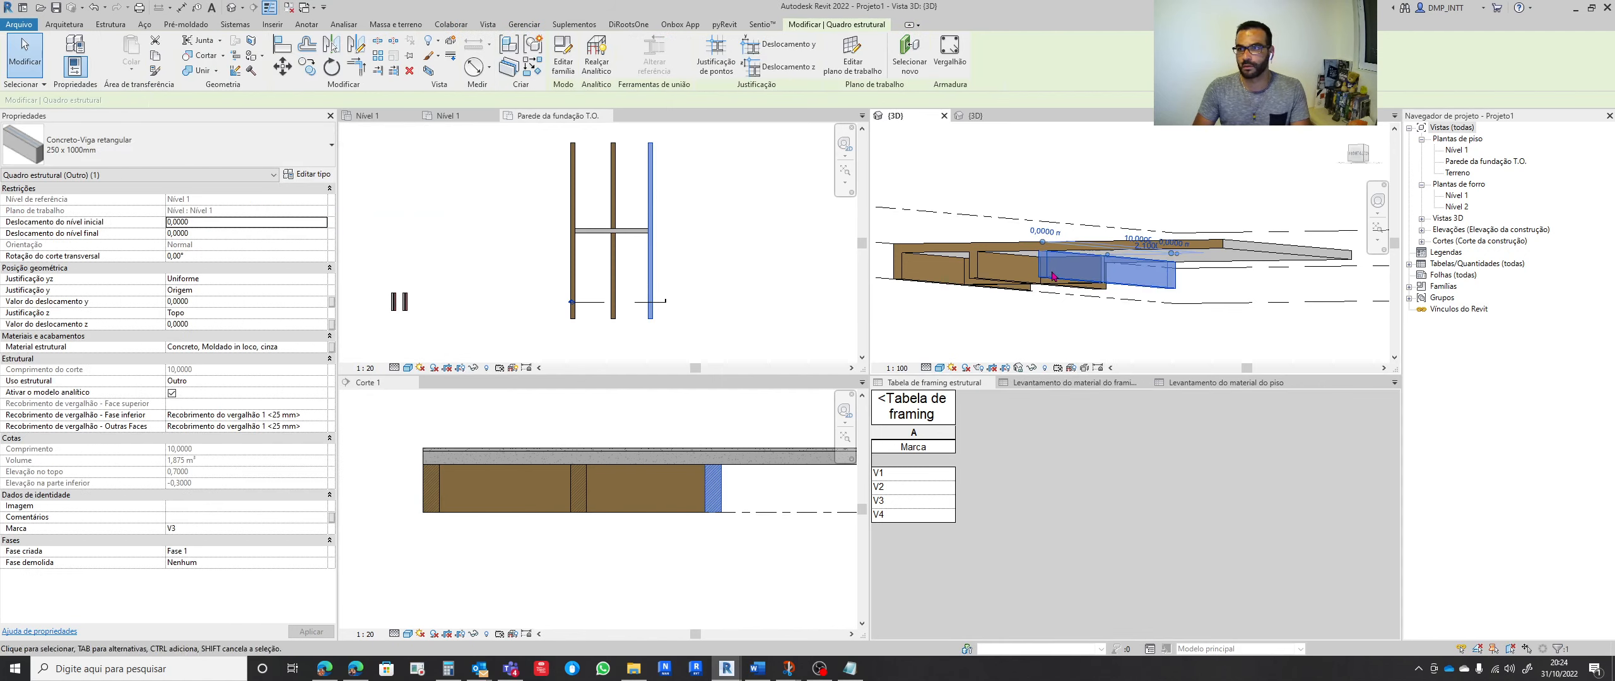
left_click(306, 174)
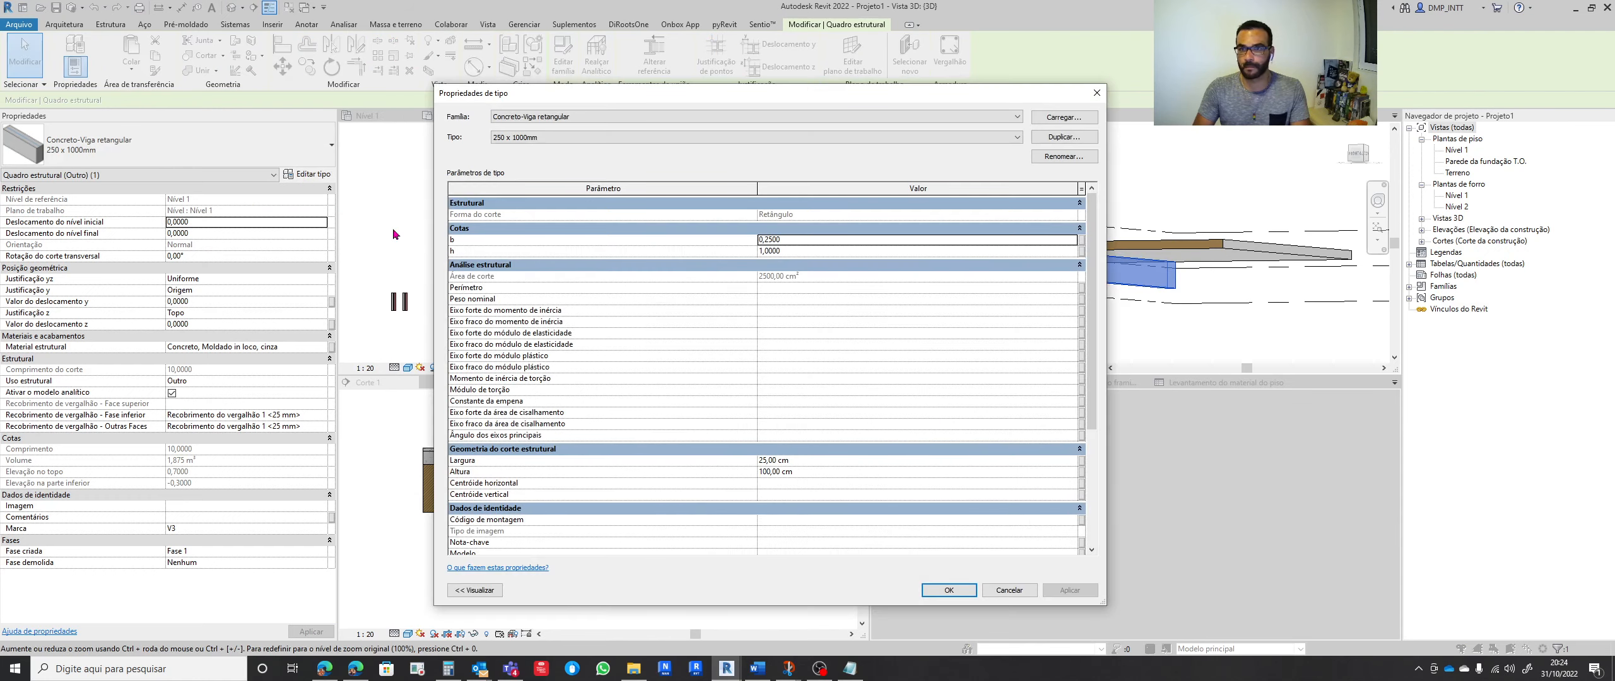
key("Escape")
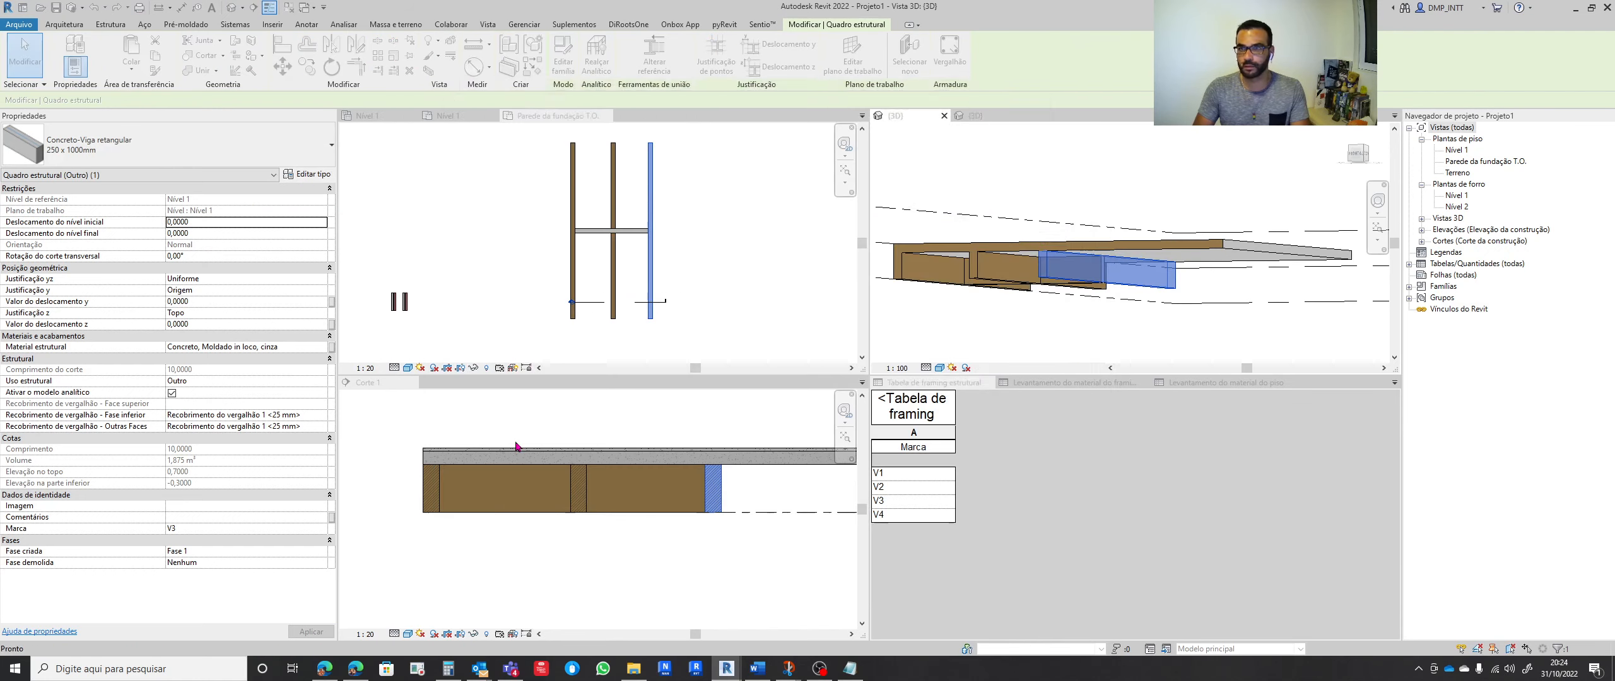
key("Escape")
left_click(1160, 486)
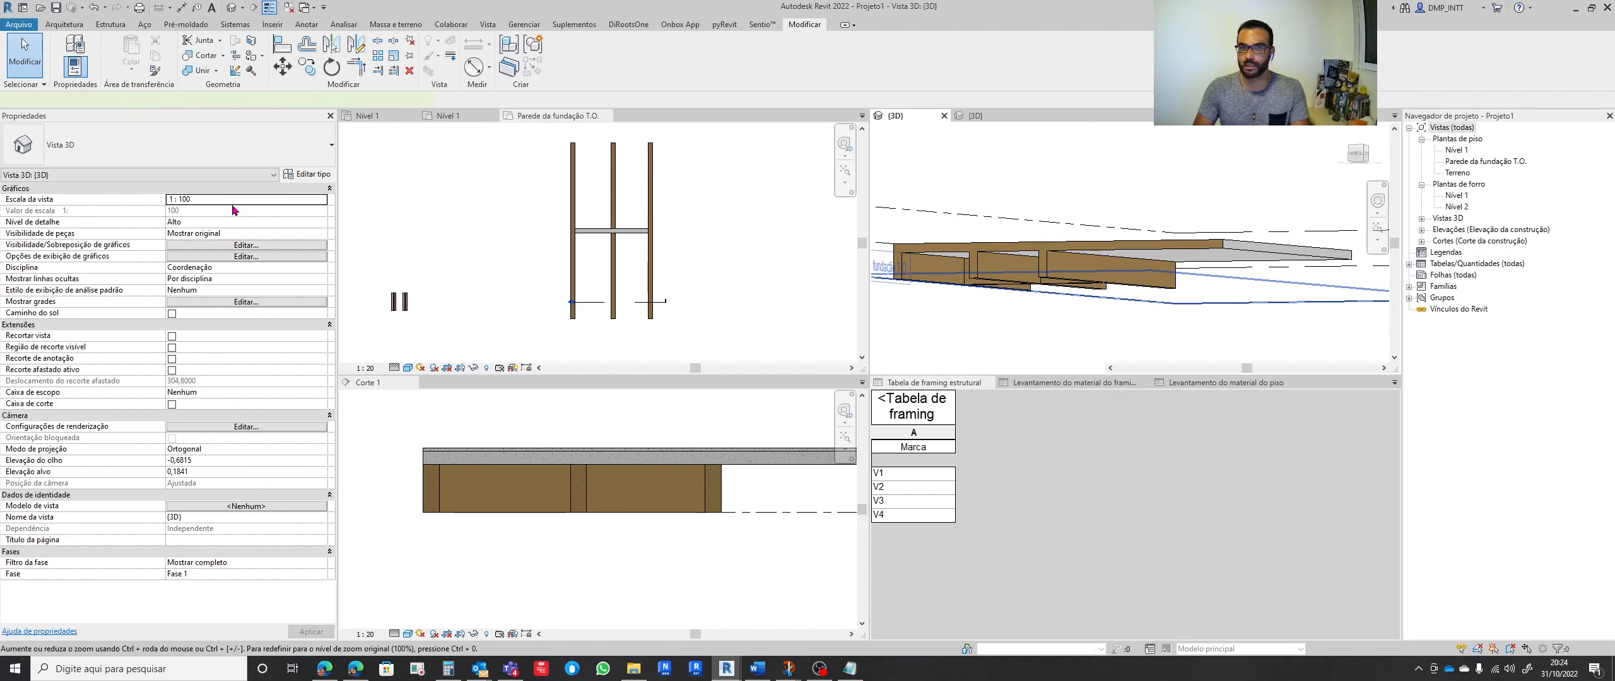
left_click(294, 174)
key("Escape")
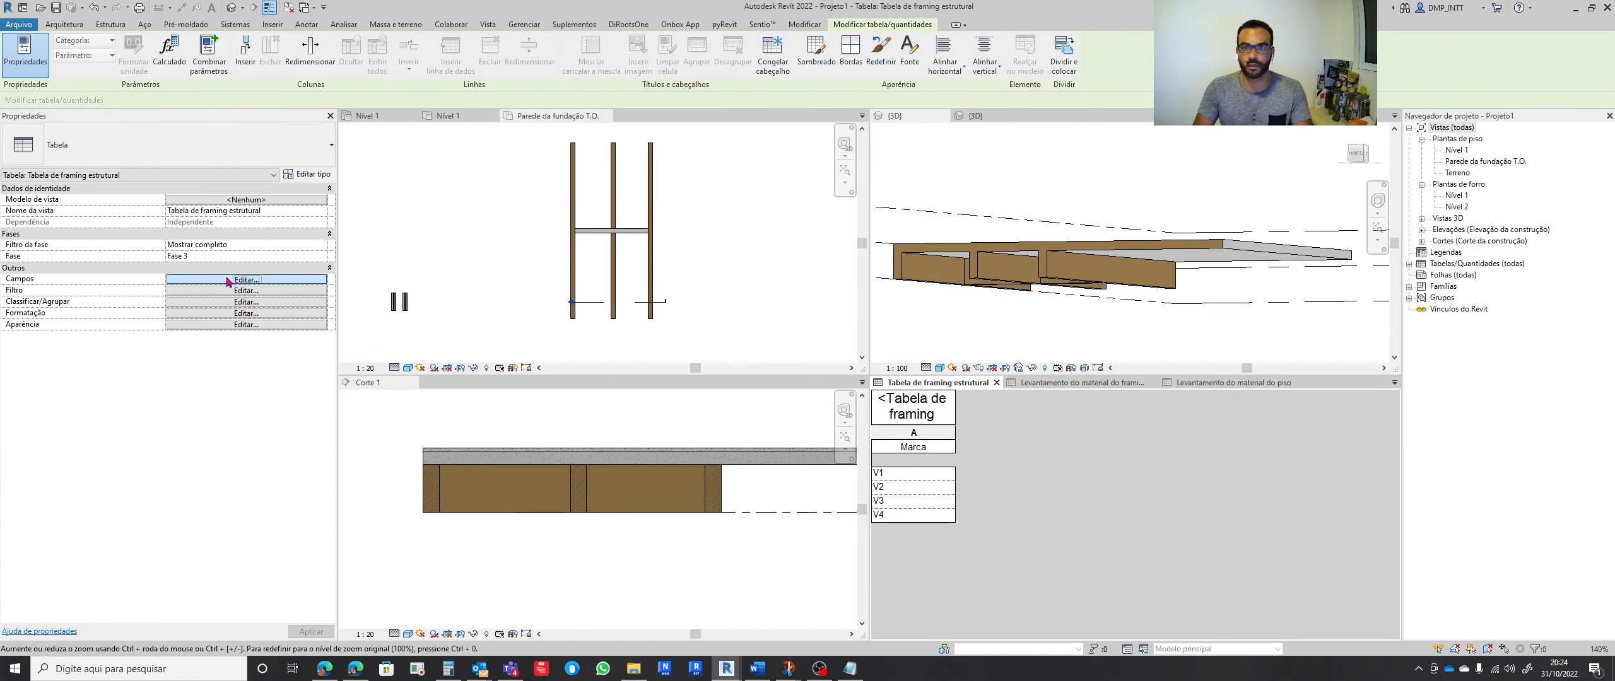
Try adding the Forma do corte fields Altura and Largura to the framing schedule
left_click(226, 281)
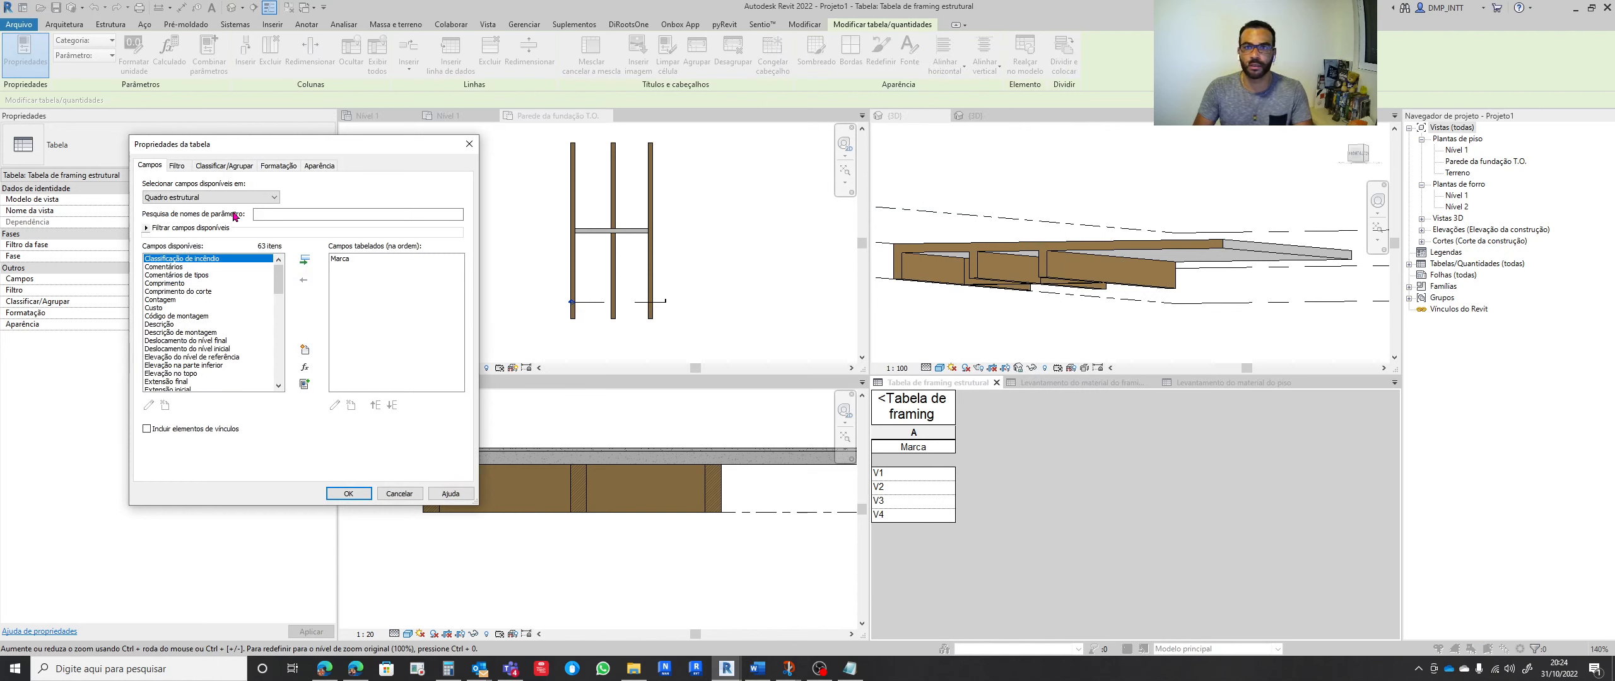
left_click(210, 198)
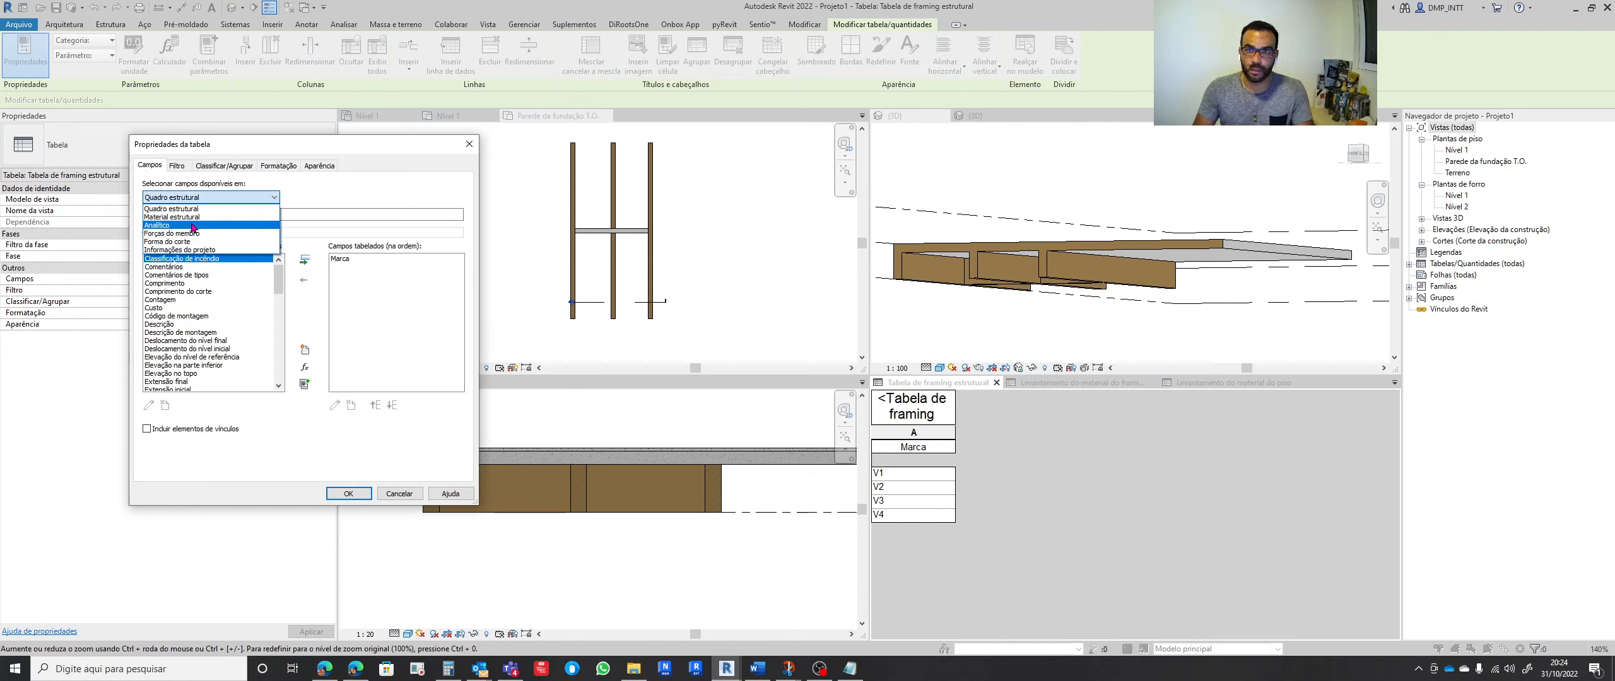
left_click(180, 242)
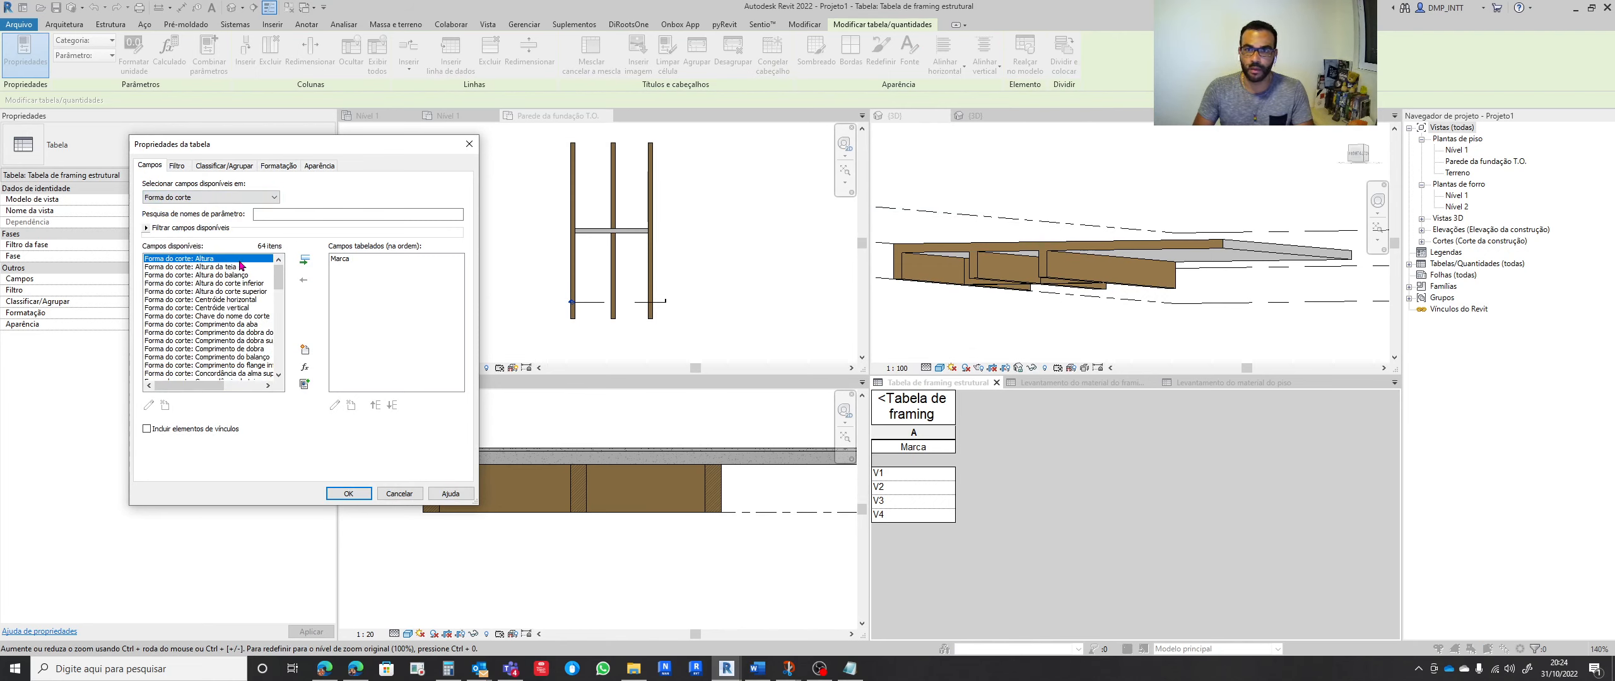
left_click(307, 261)
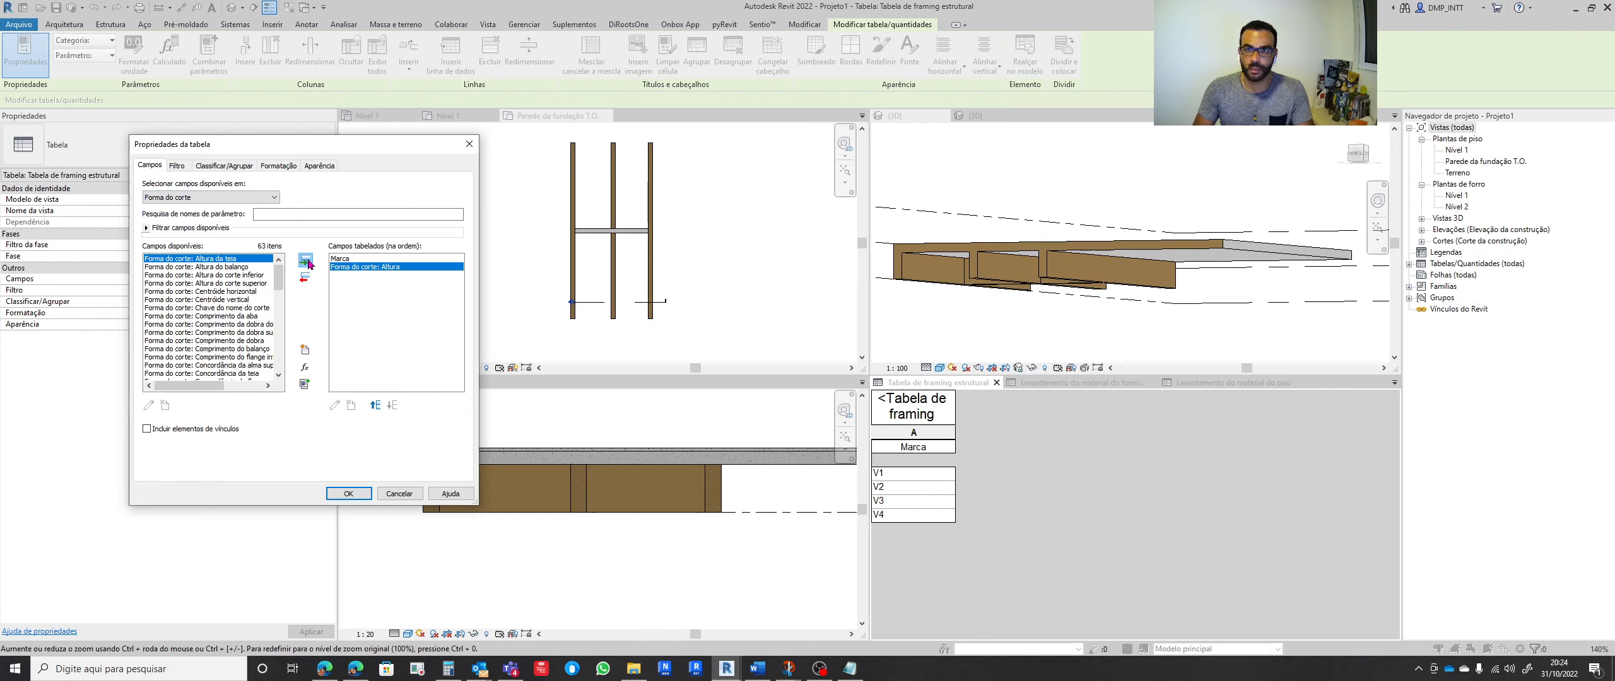
left_click_drag(282, 283, 279, 354)
left_click(209, 285)
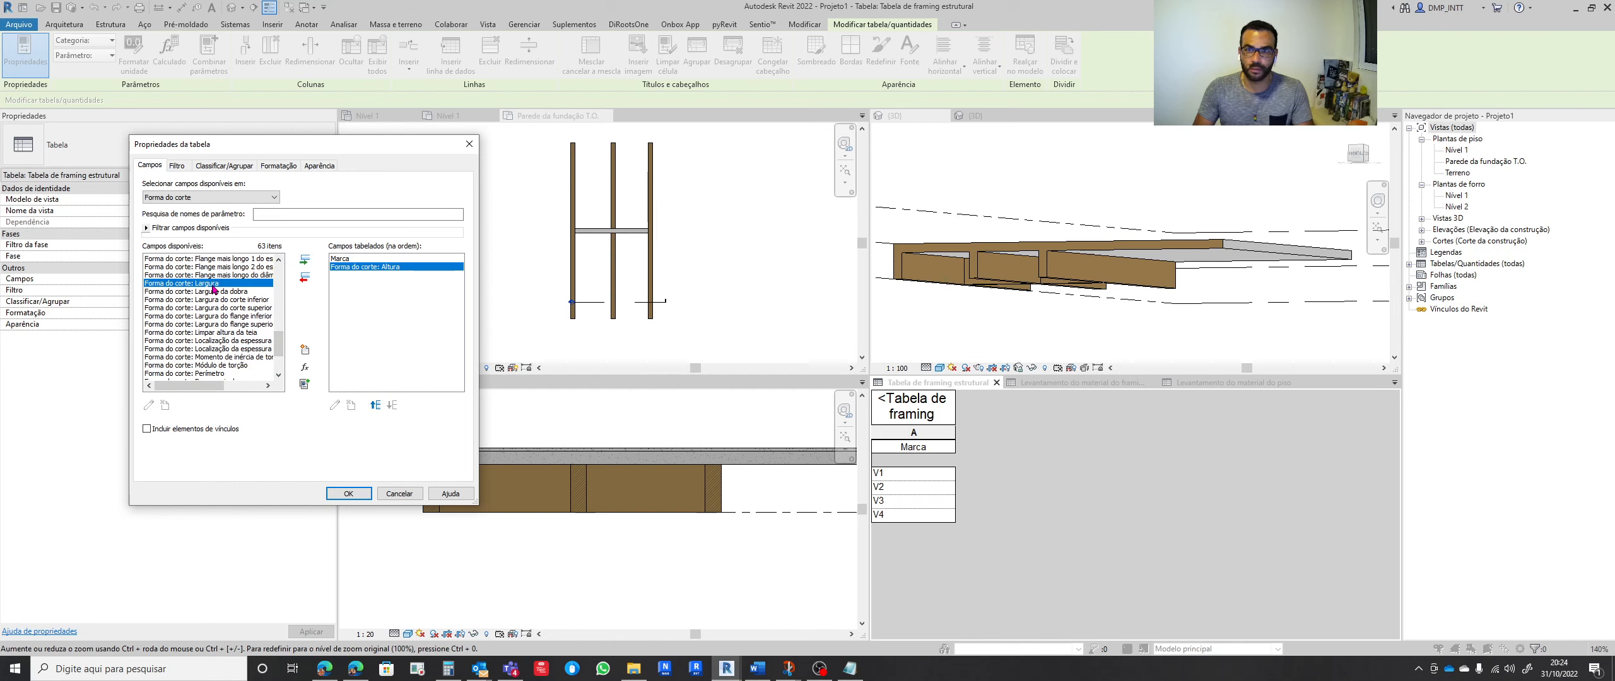
left_click(306, 261)
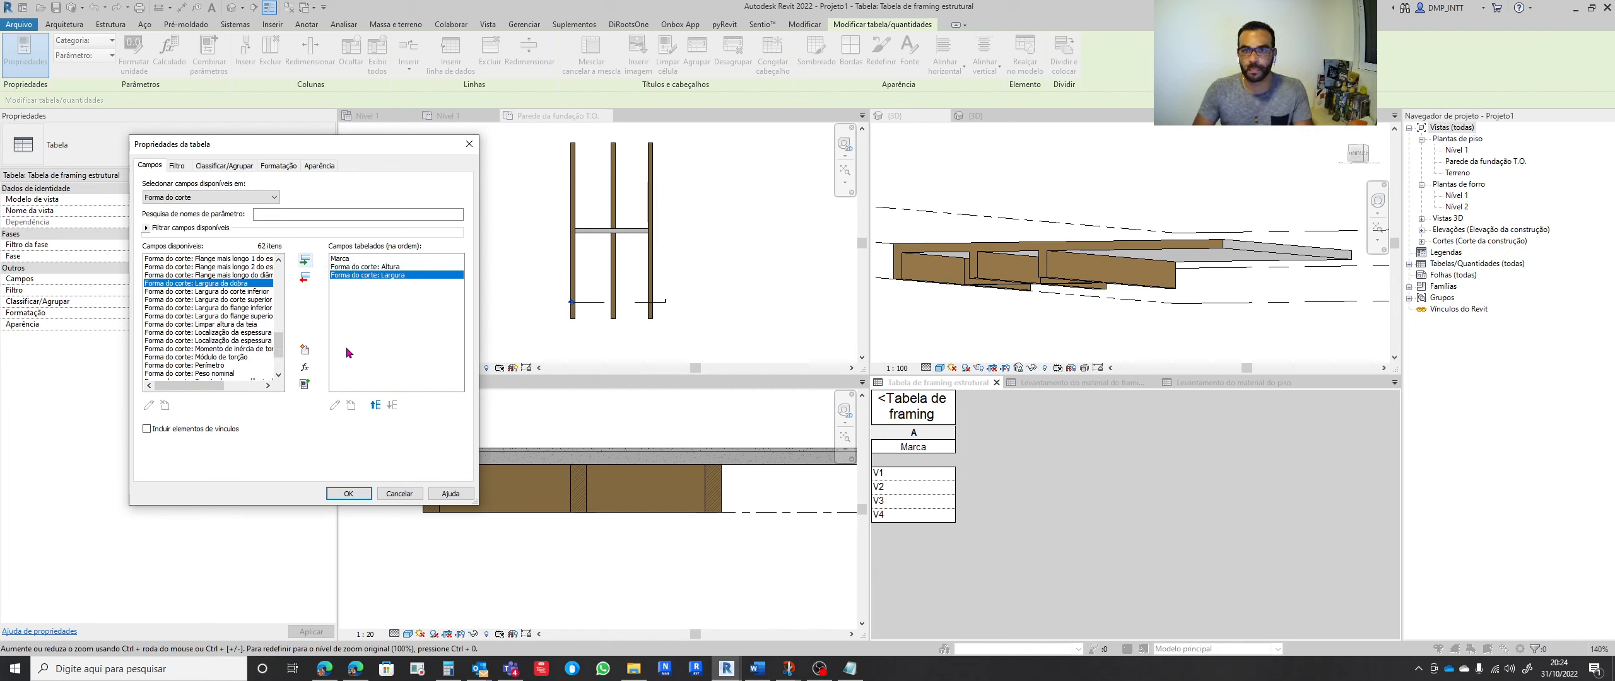
left_click_drag(280, 352, 281, 291)
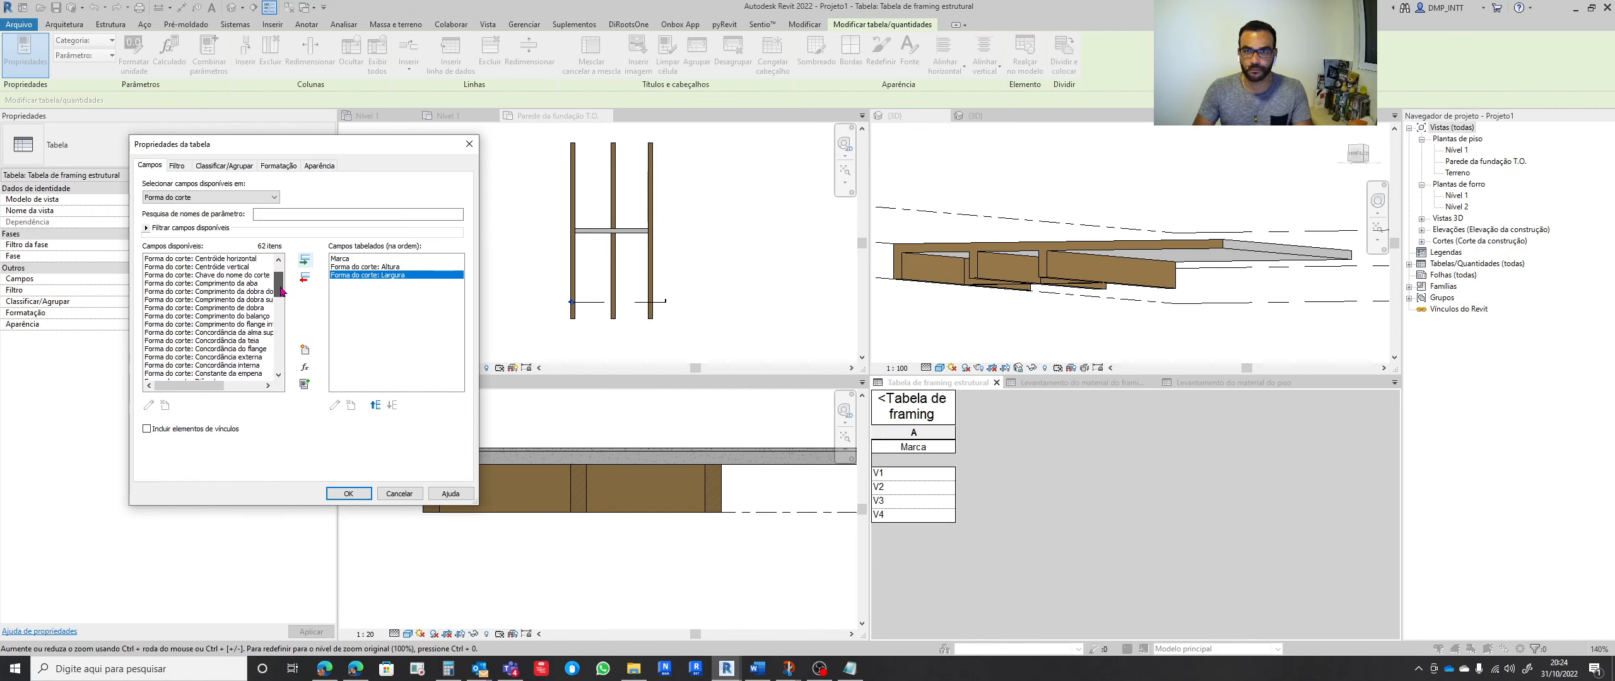
Try adding the Comprimento field from Quadro estrutural to the framing schedule
left_click(275, 197)
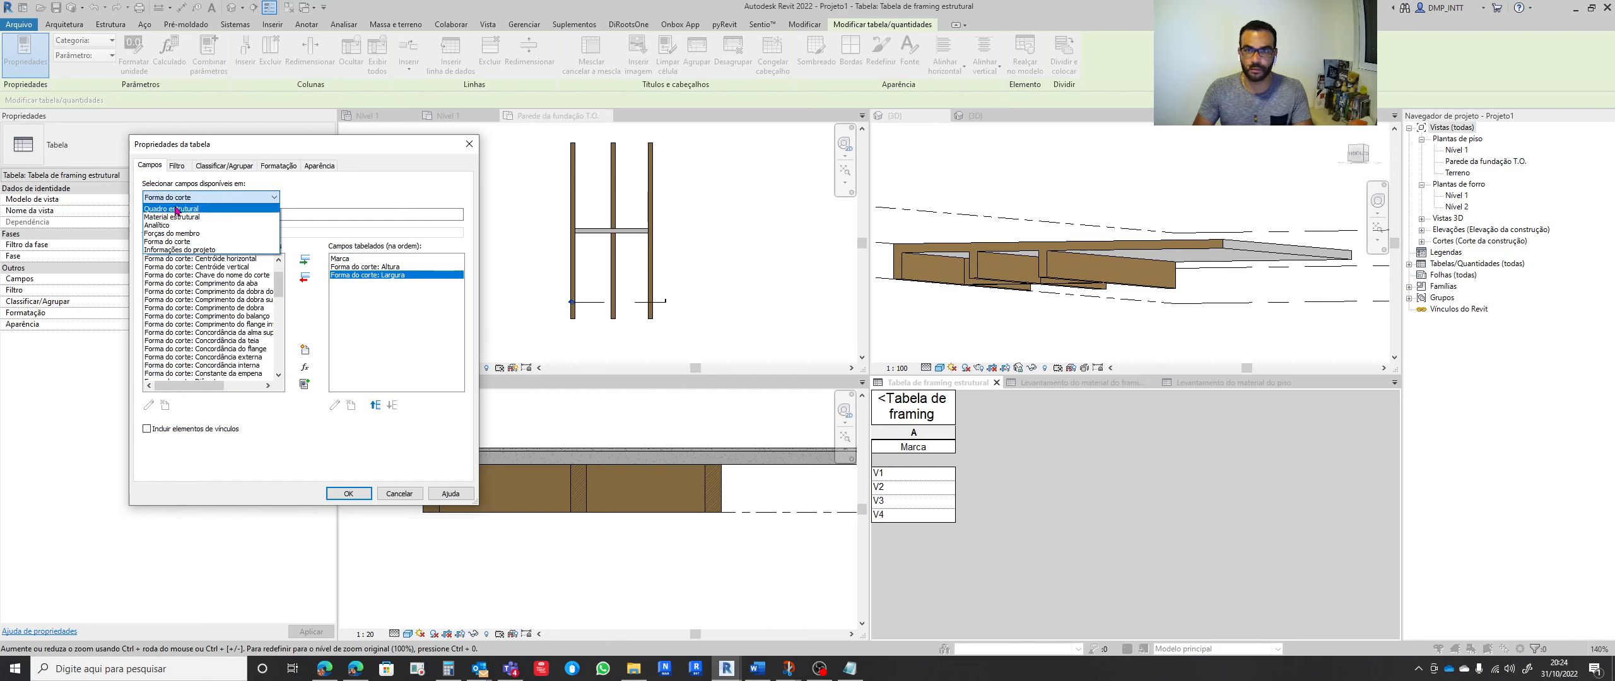
left_click(291, 211)
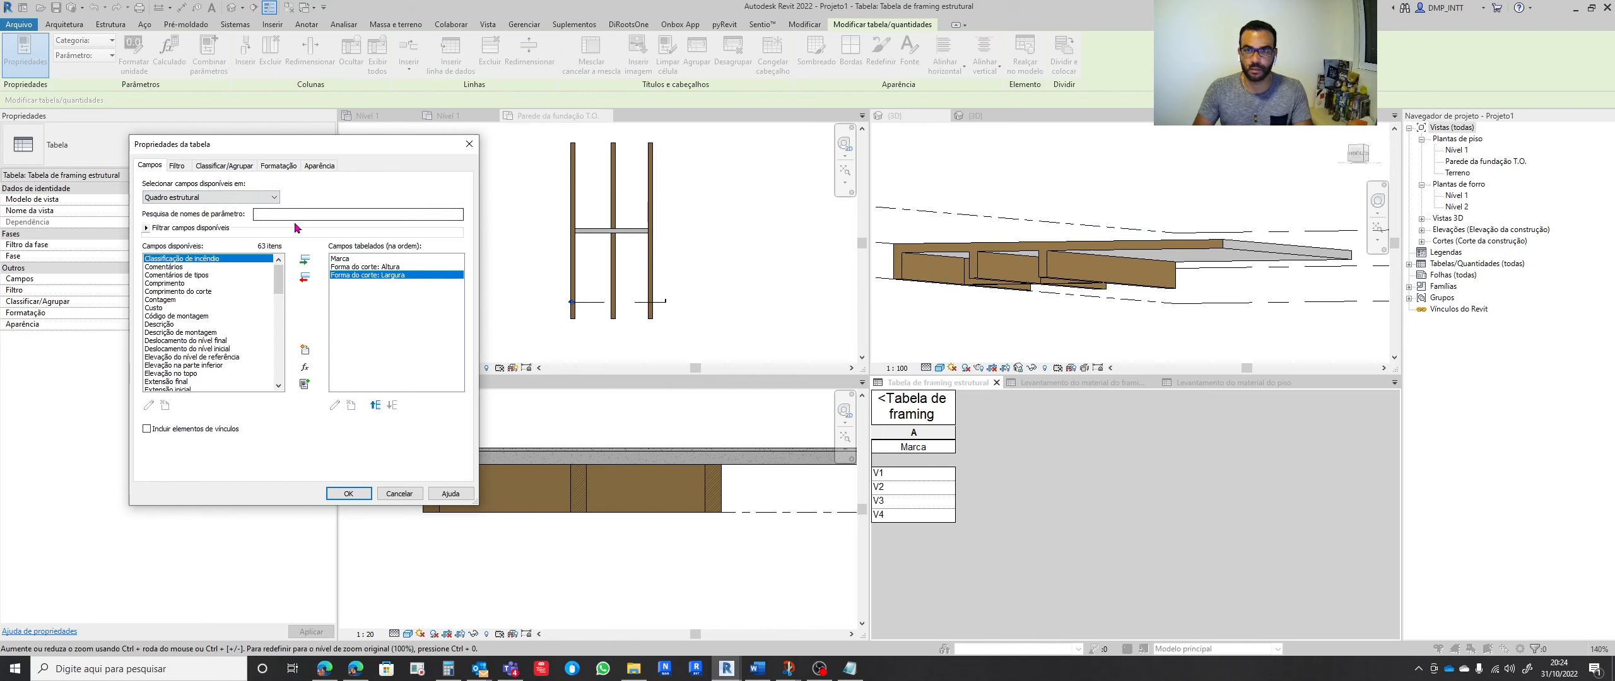
left_click(183, 284)
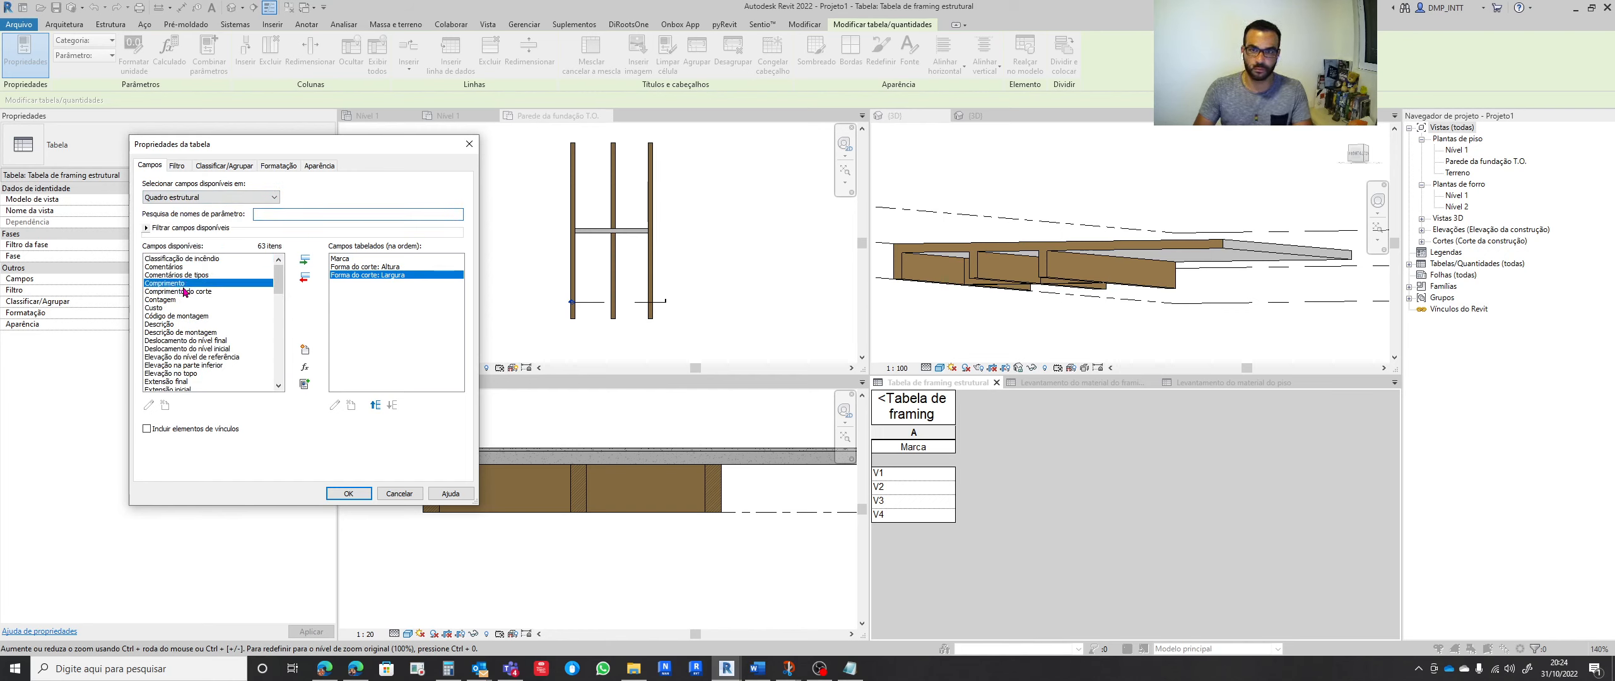
left_click(305, 265)
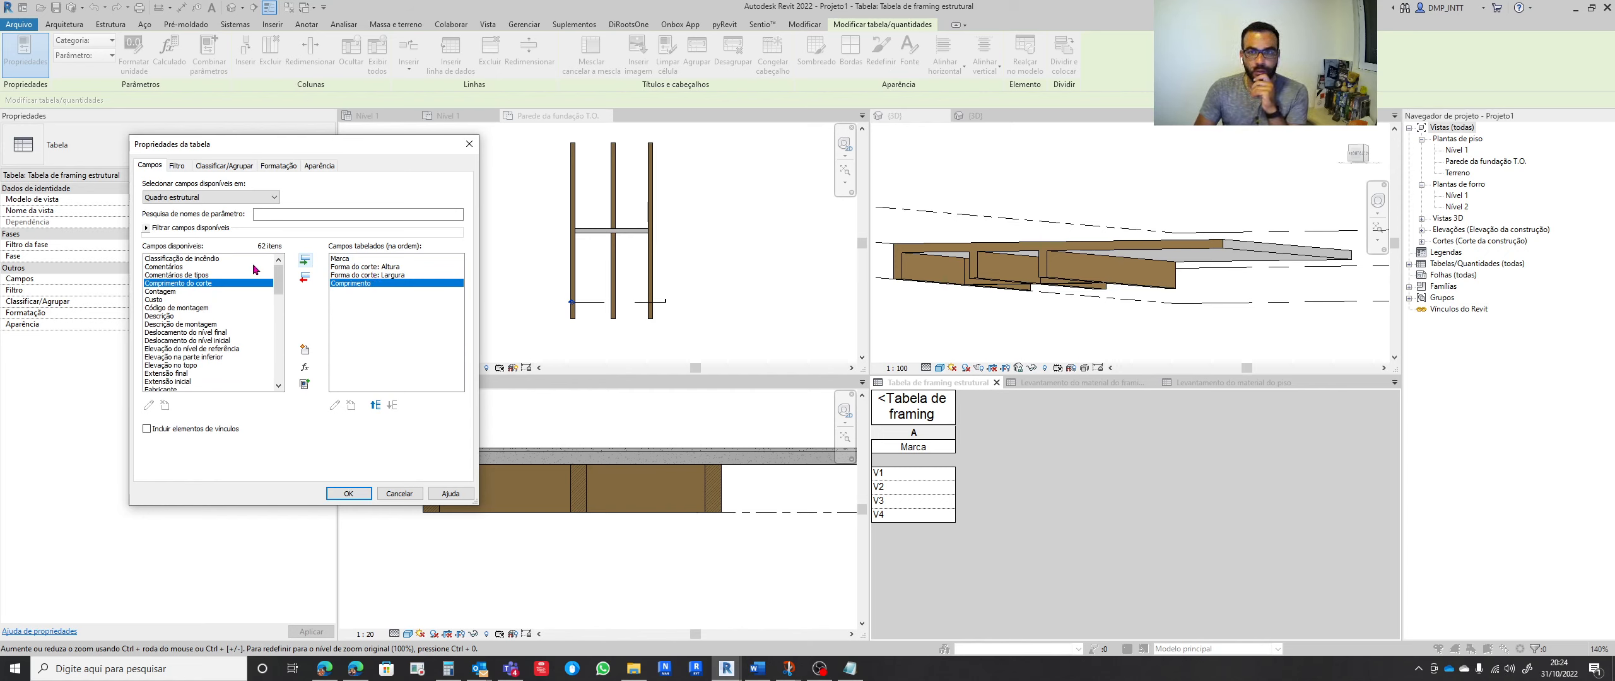
Search the Forma do corte fields for á and discard the schedule's pending field changes
left_click(224, 199)
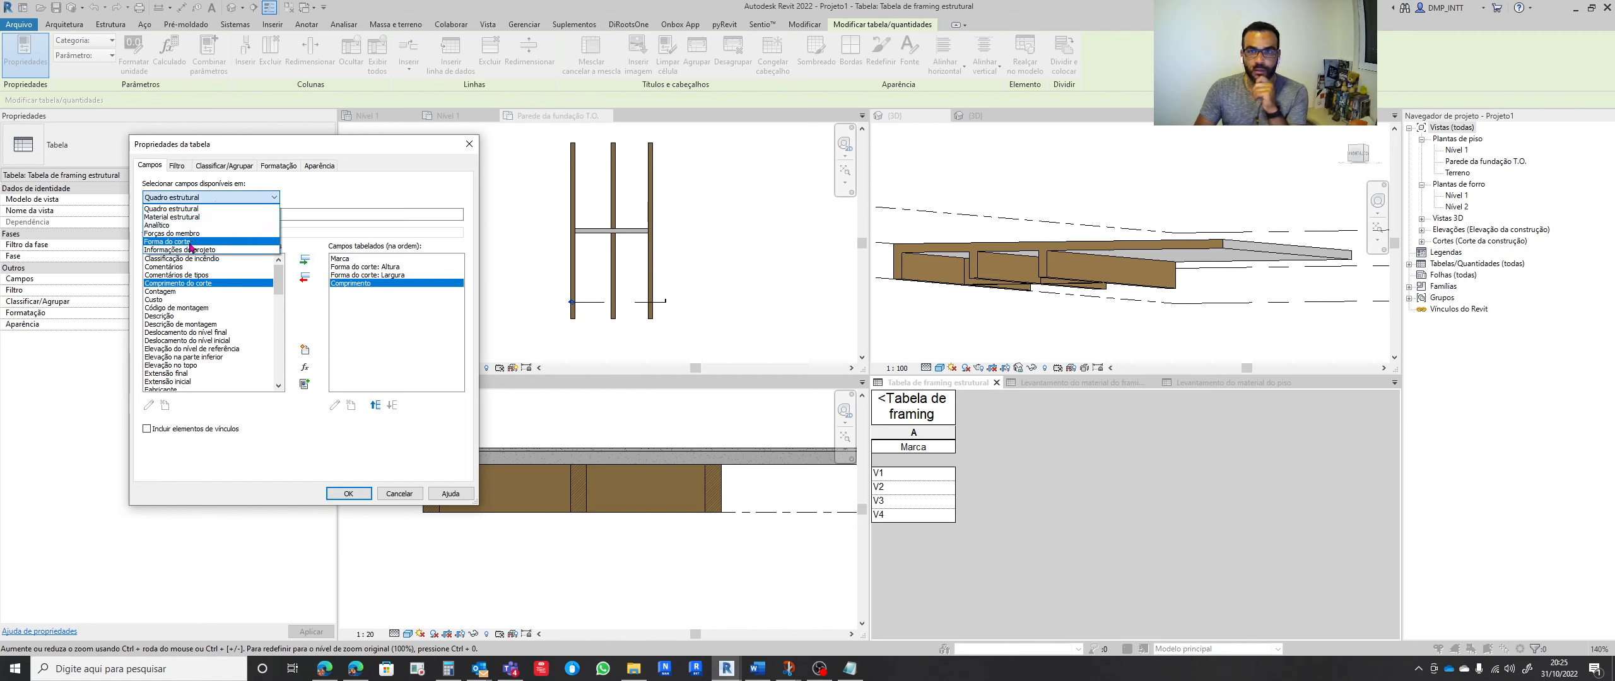
left_click(255, 248)
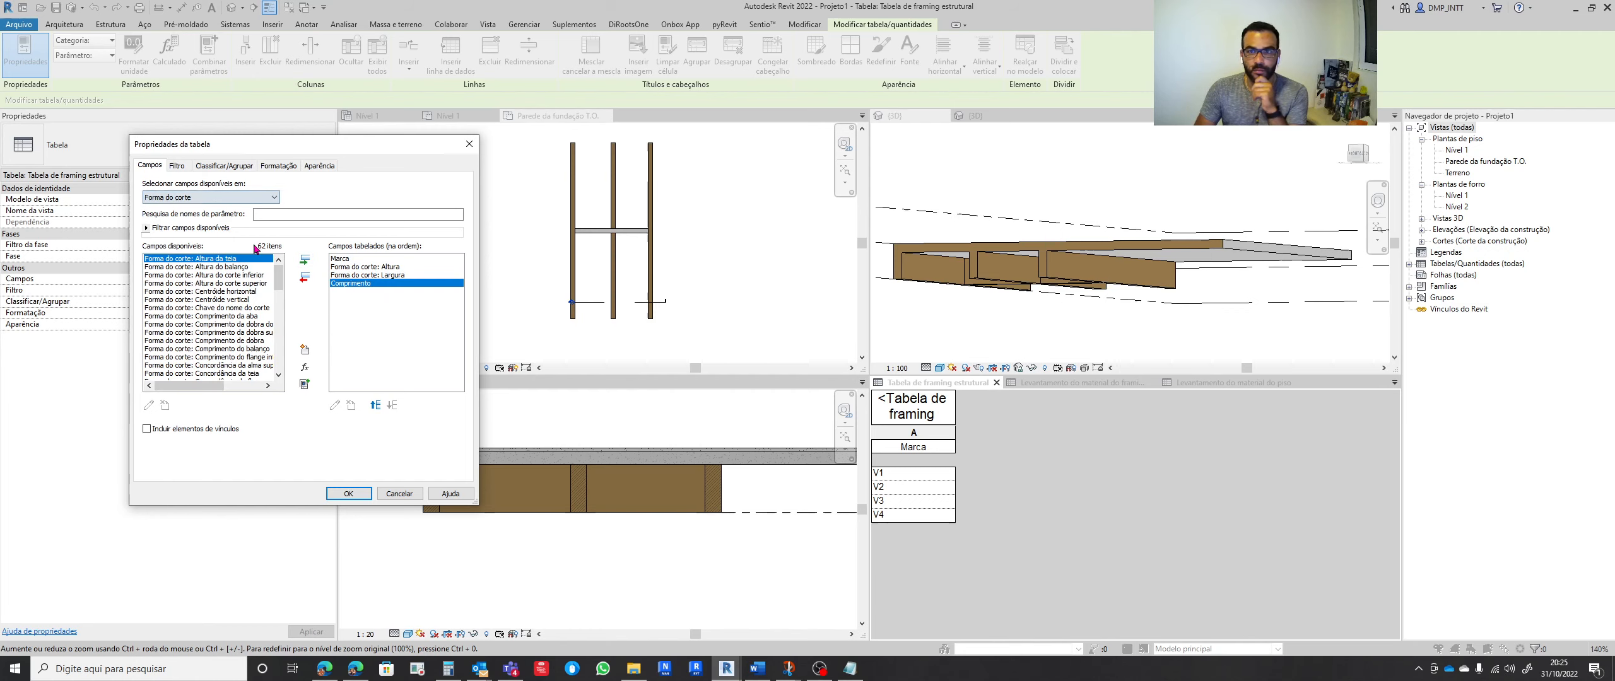
left_click(294, 215)
type("á")
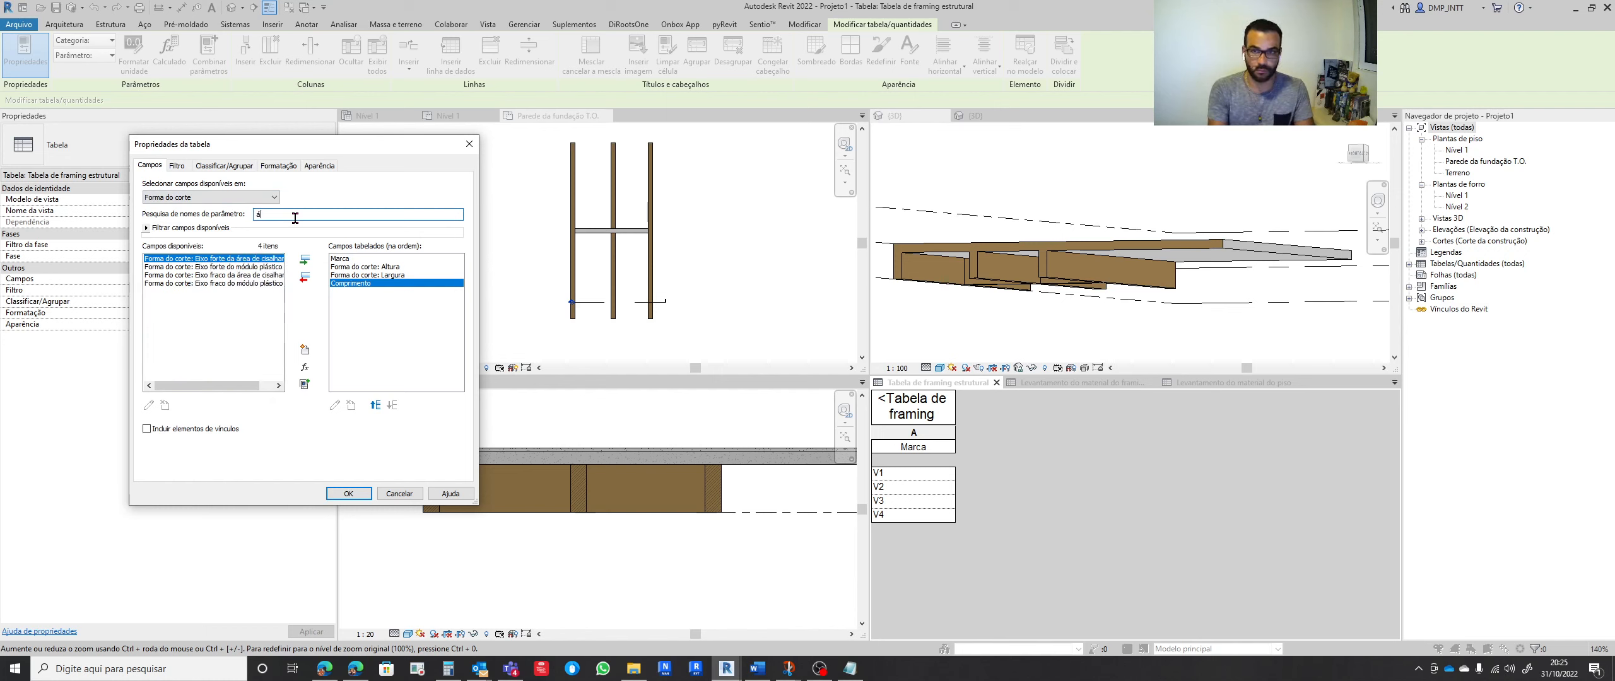
key("Escape")
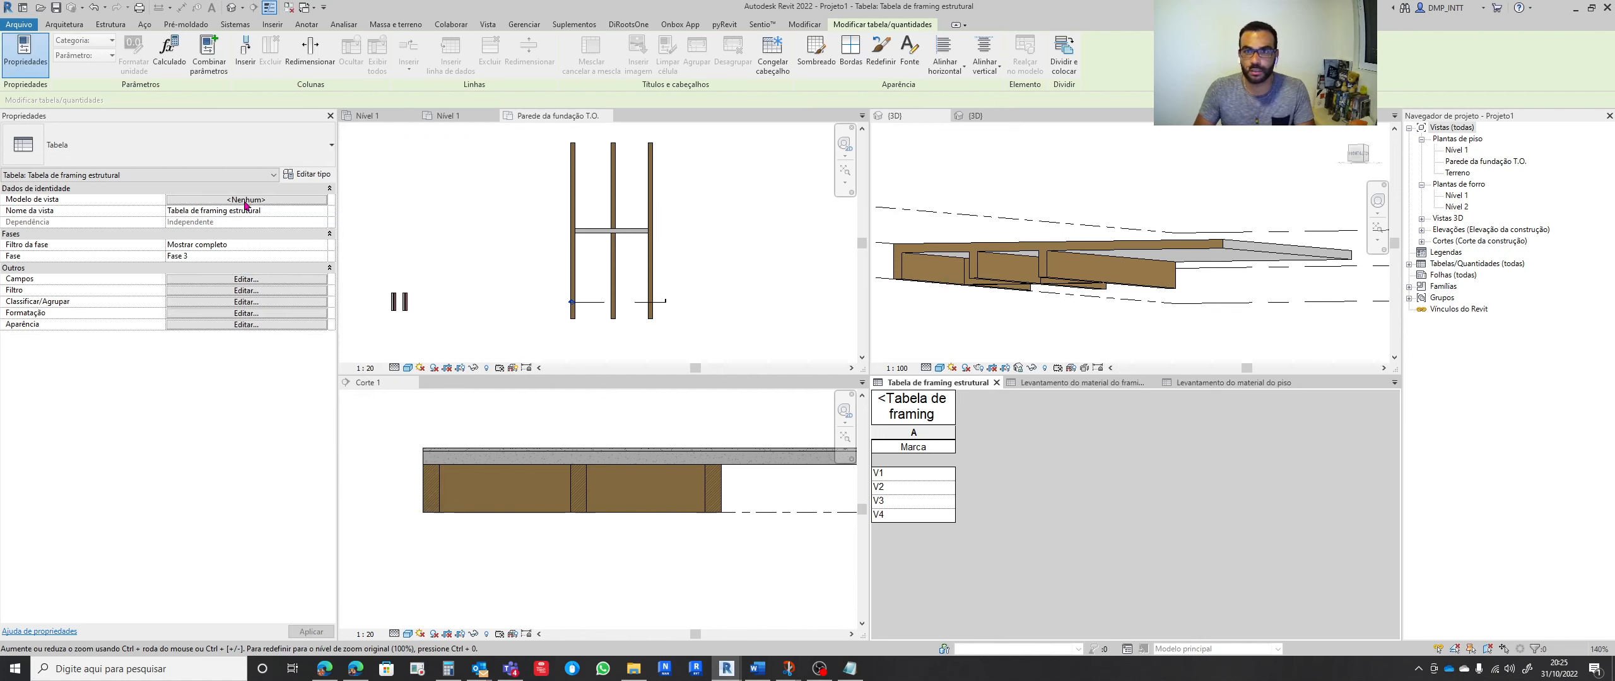
Add the Forma do corte fields Altura and Largura to the structural framing schedule
left_click(264, 279)
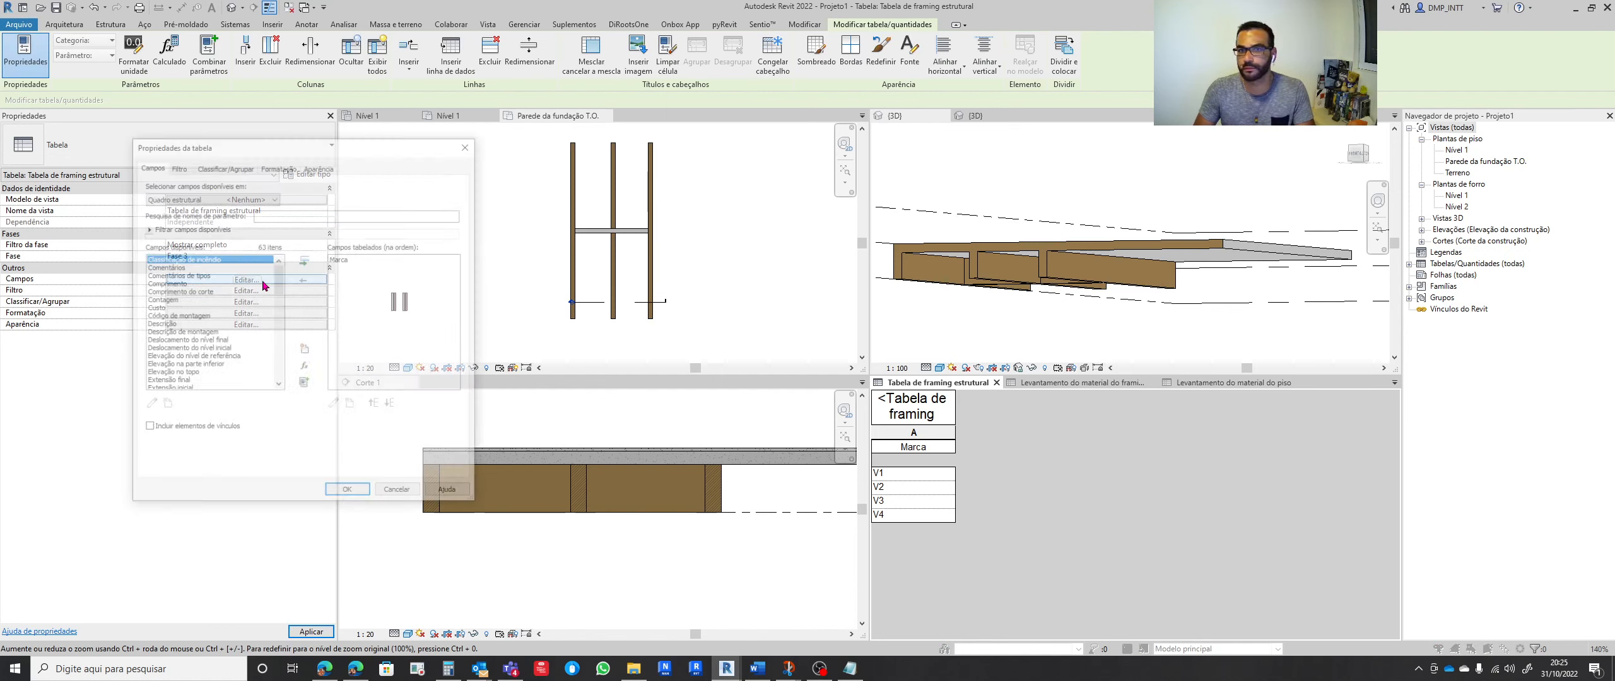
left_click(256, 198)
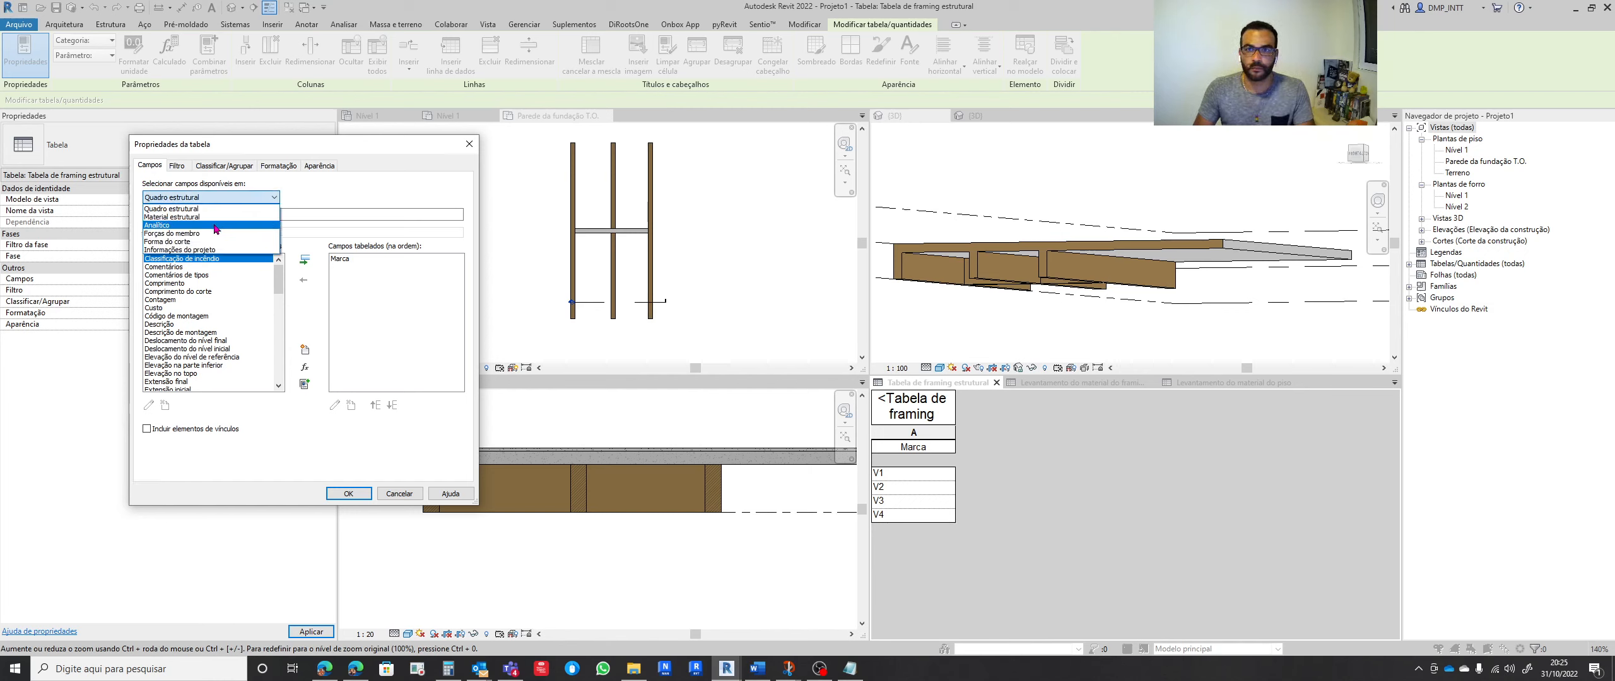
left_click(212, 242)
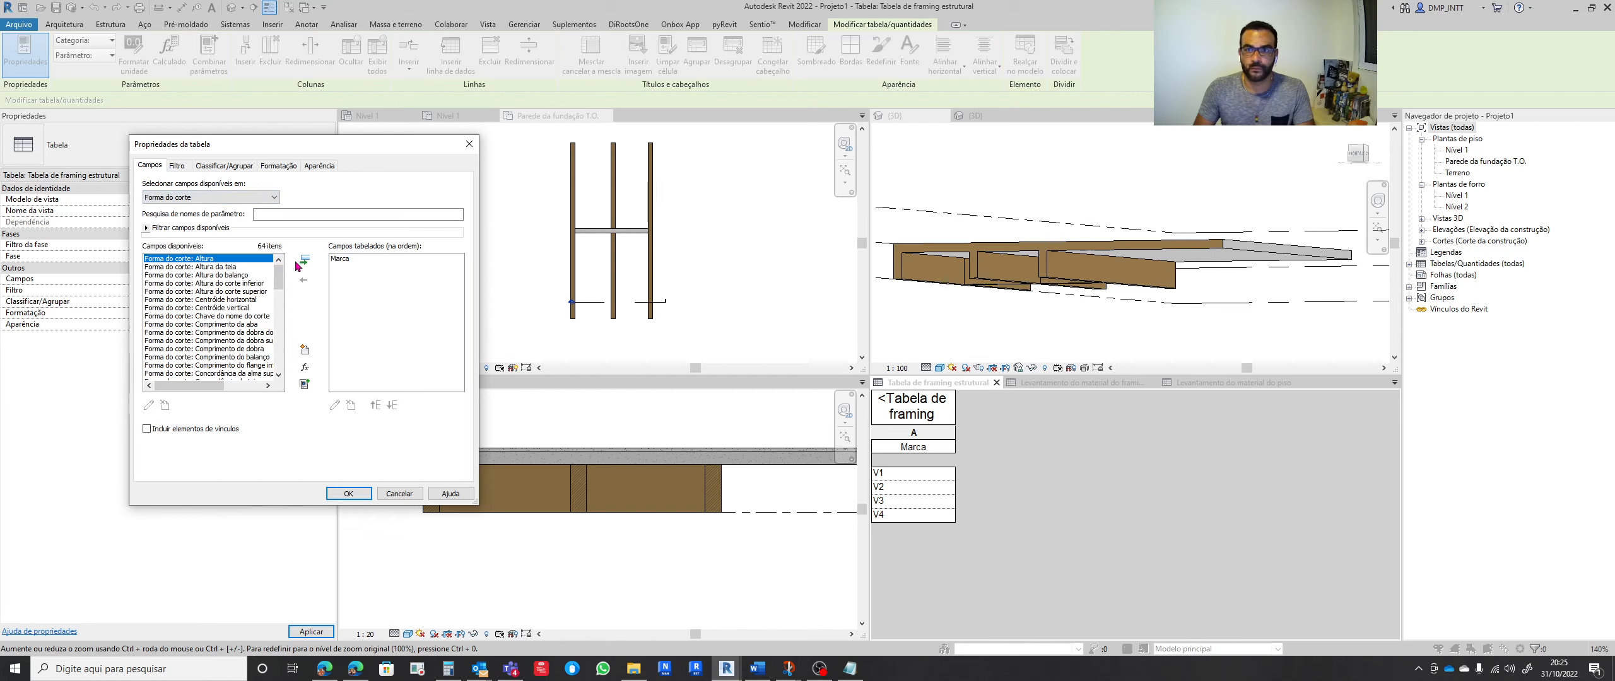
left_click(305, 260)
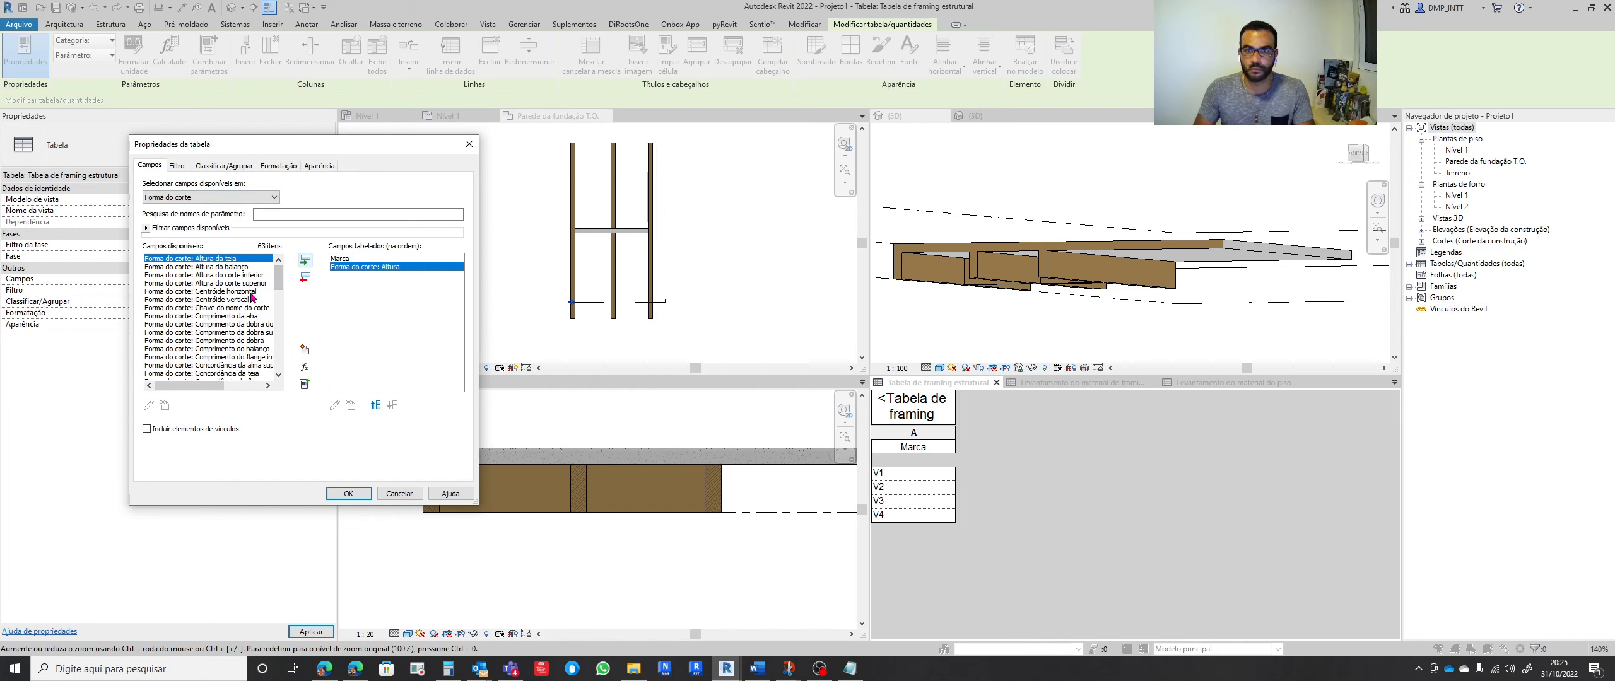
scroll(251, 298, "down", 10)
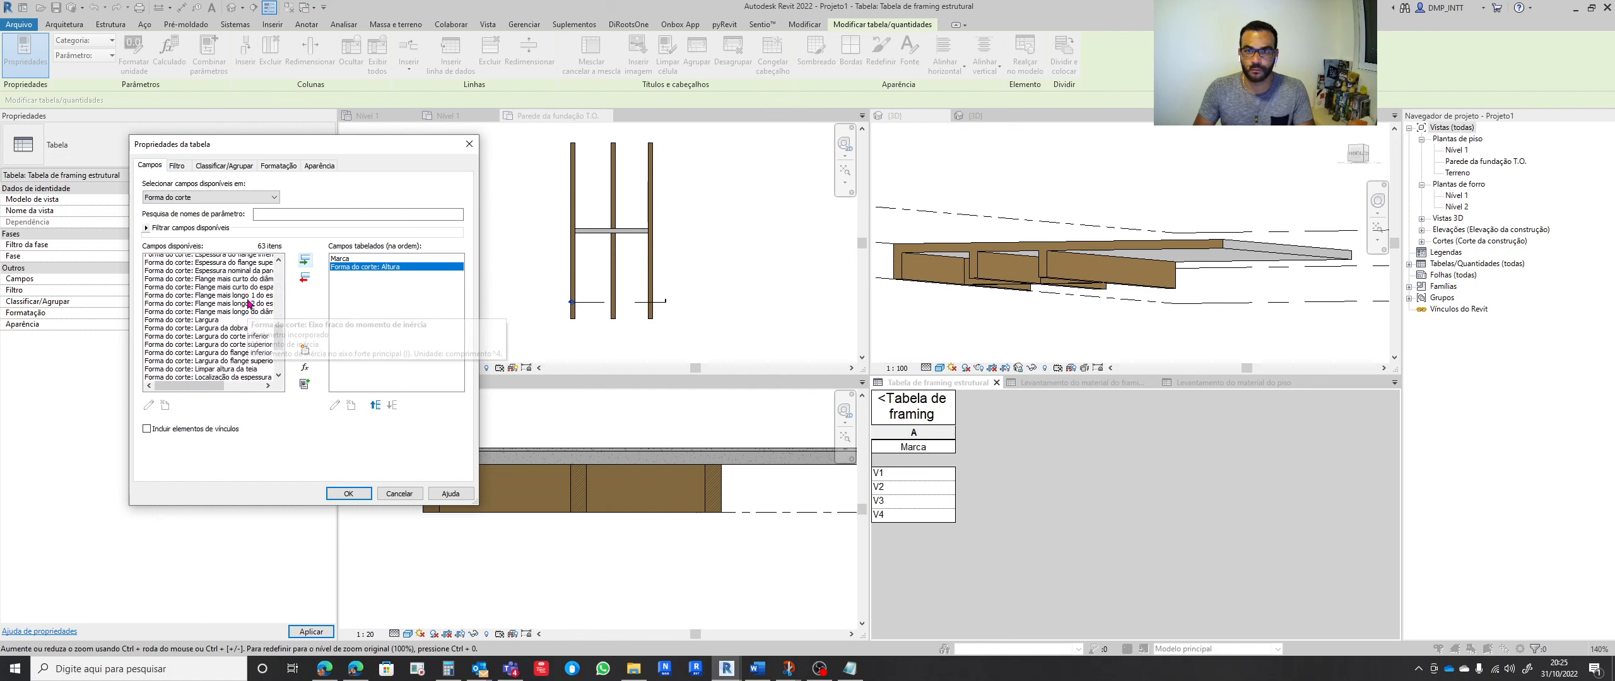
scroll(249, 303, "down", 1)
left_click(222, 292)
left_click(305, 259)
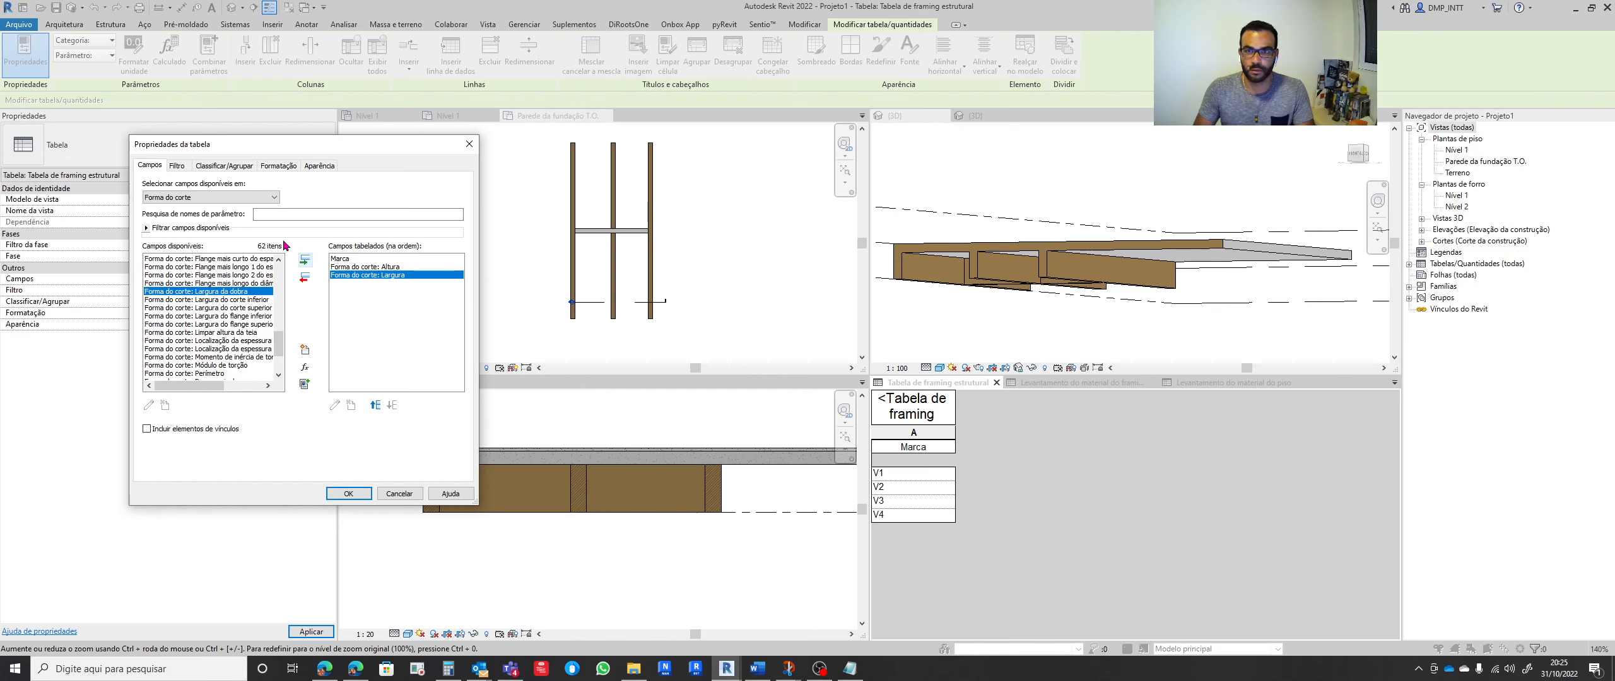
Look through the Analítico fields and add the Forma do corte field Área de corte to the schedule
left_click(259, 198)
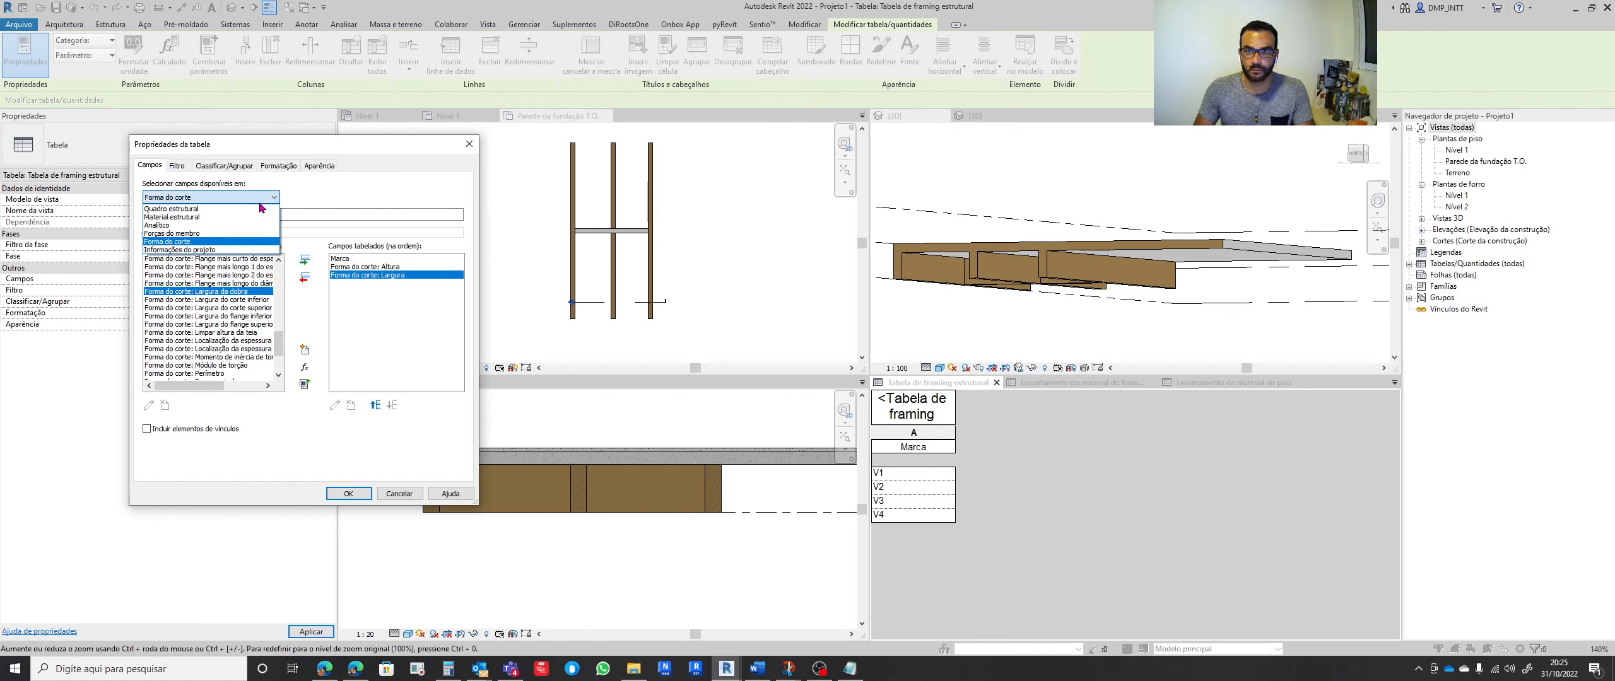
left_click(202, 226)
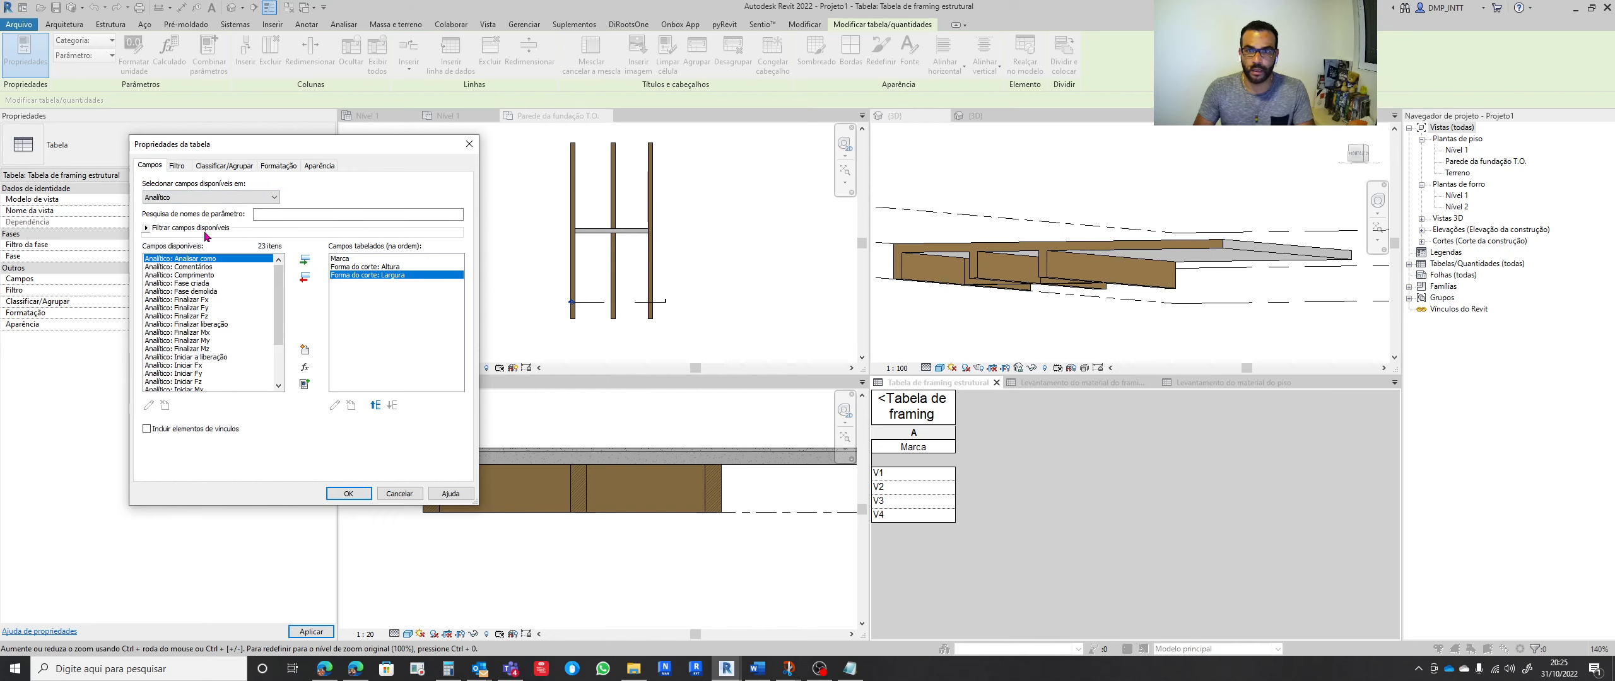
scroll(222, 289, "down", 3)
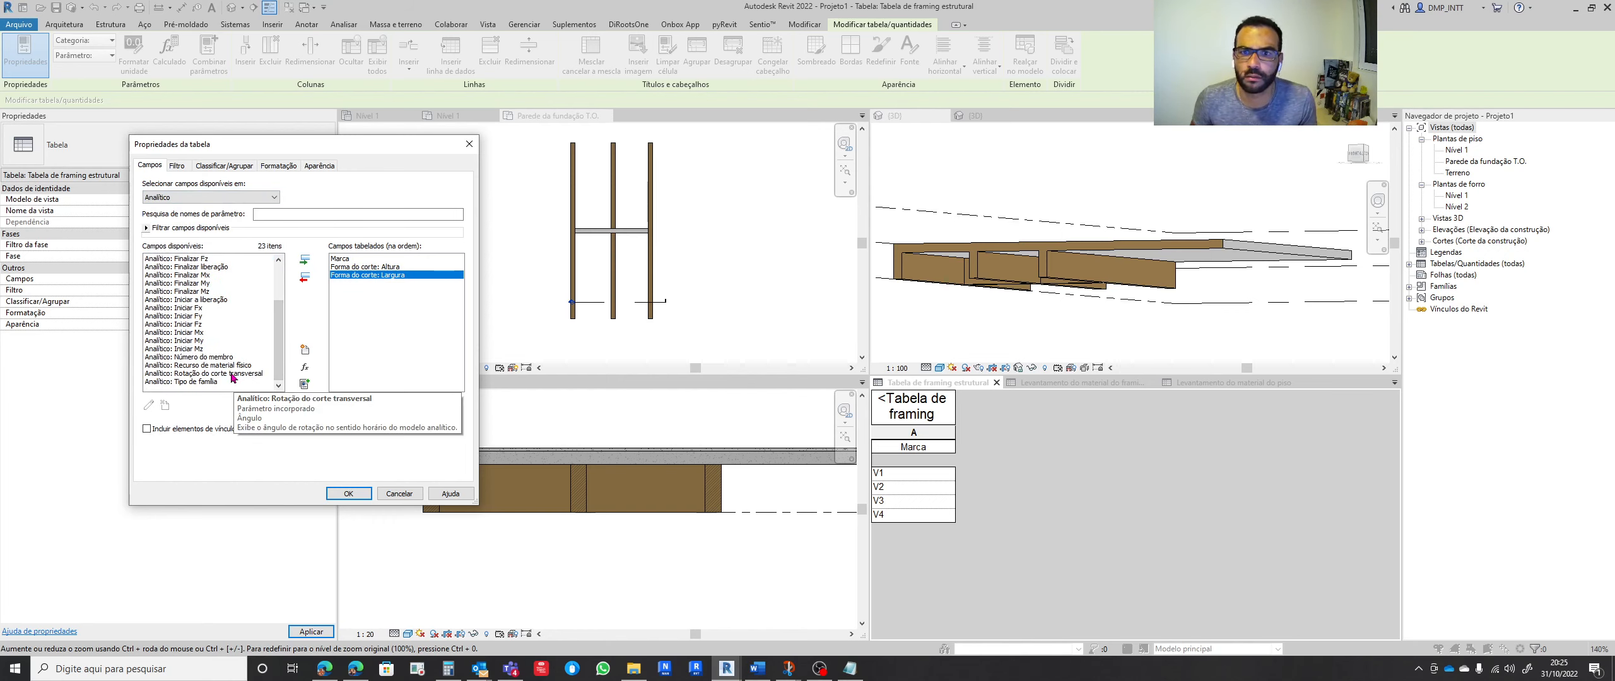
scroll(233, 377, "up", 3)
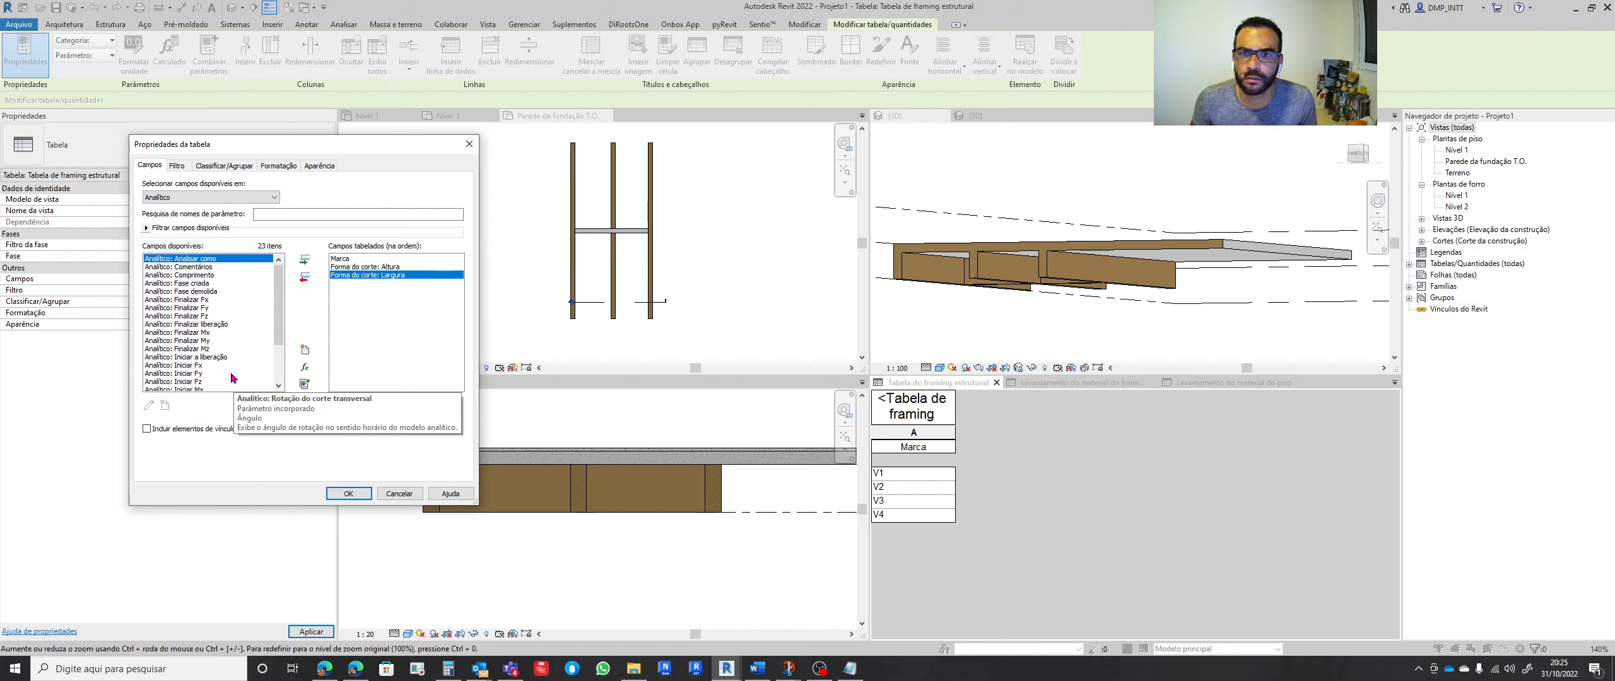
left_click(249, 199)
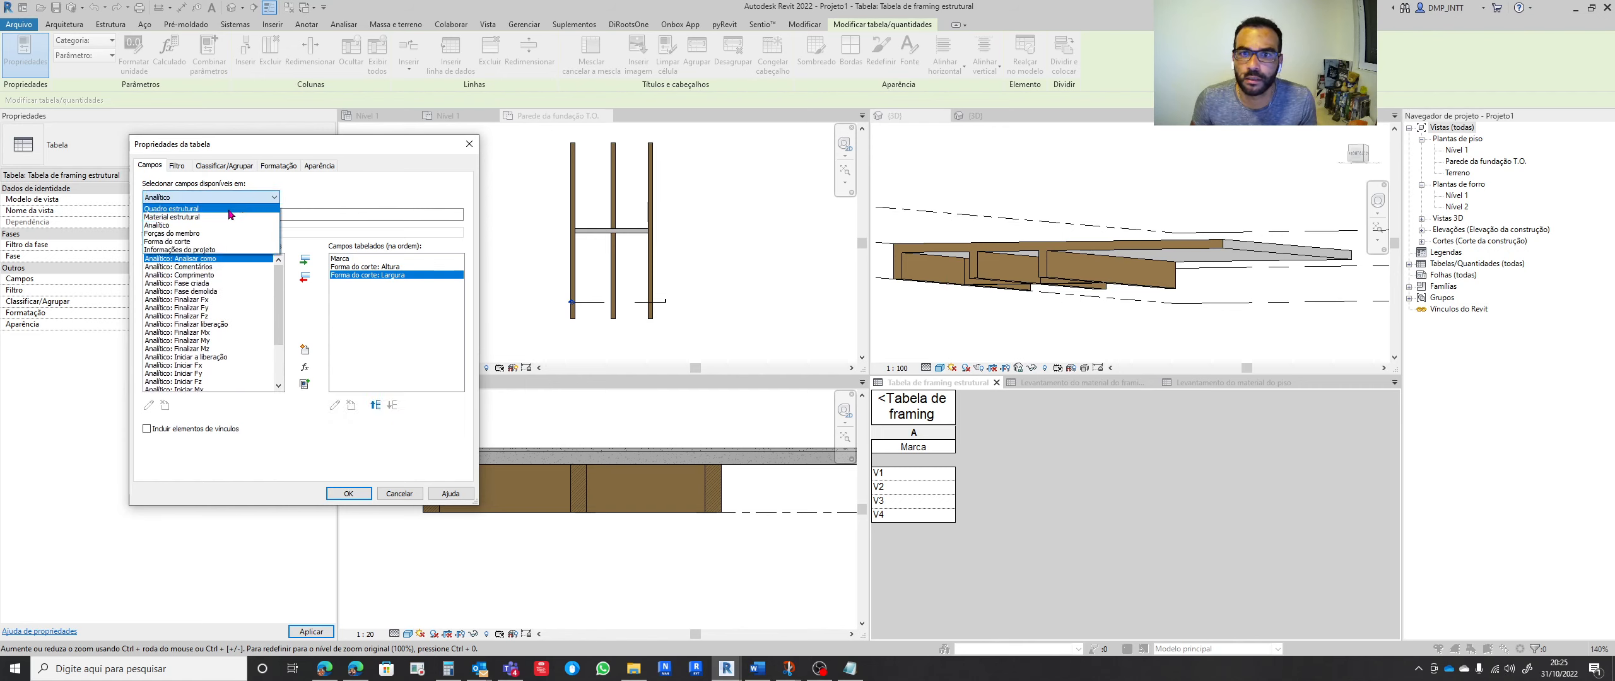
left_click(189, 241)
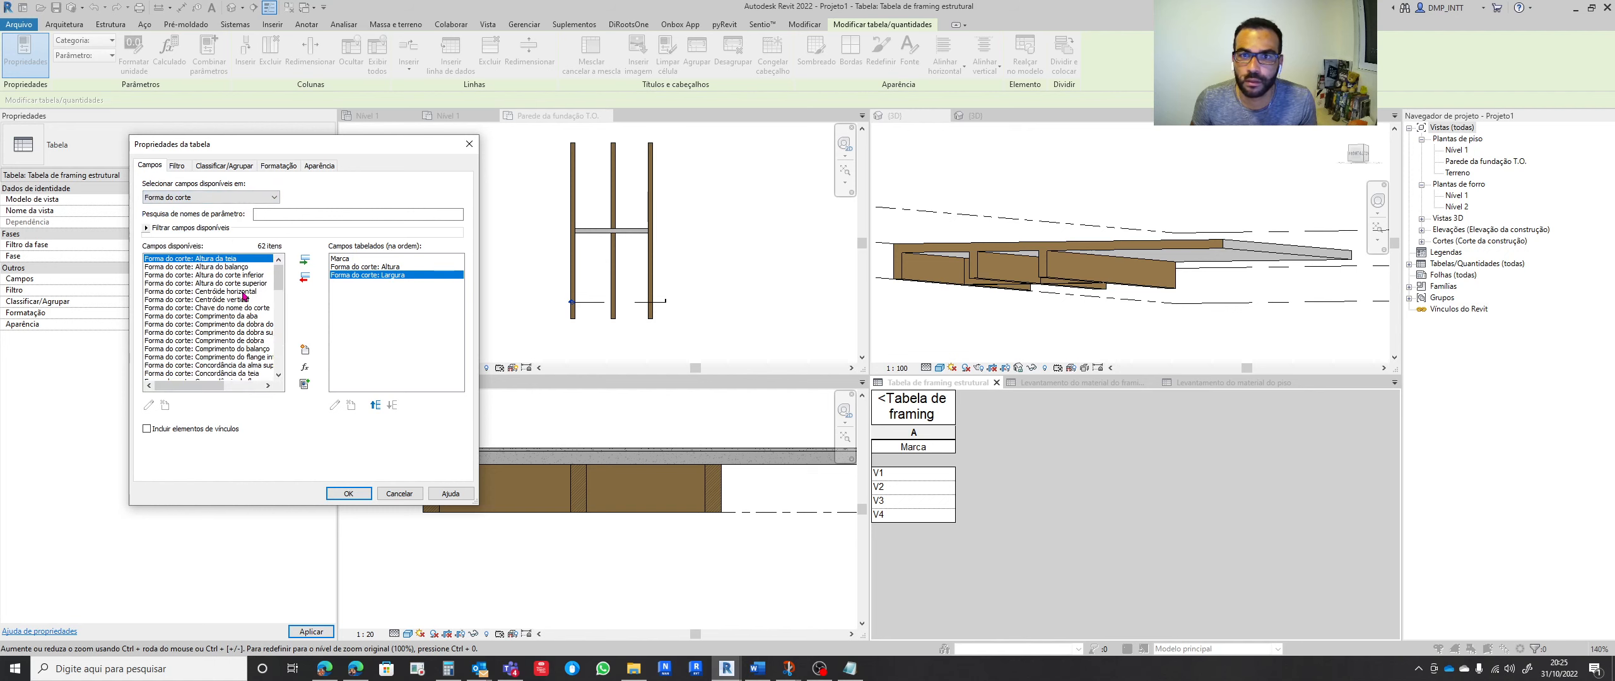
scroll(246, 294, "down", 4)
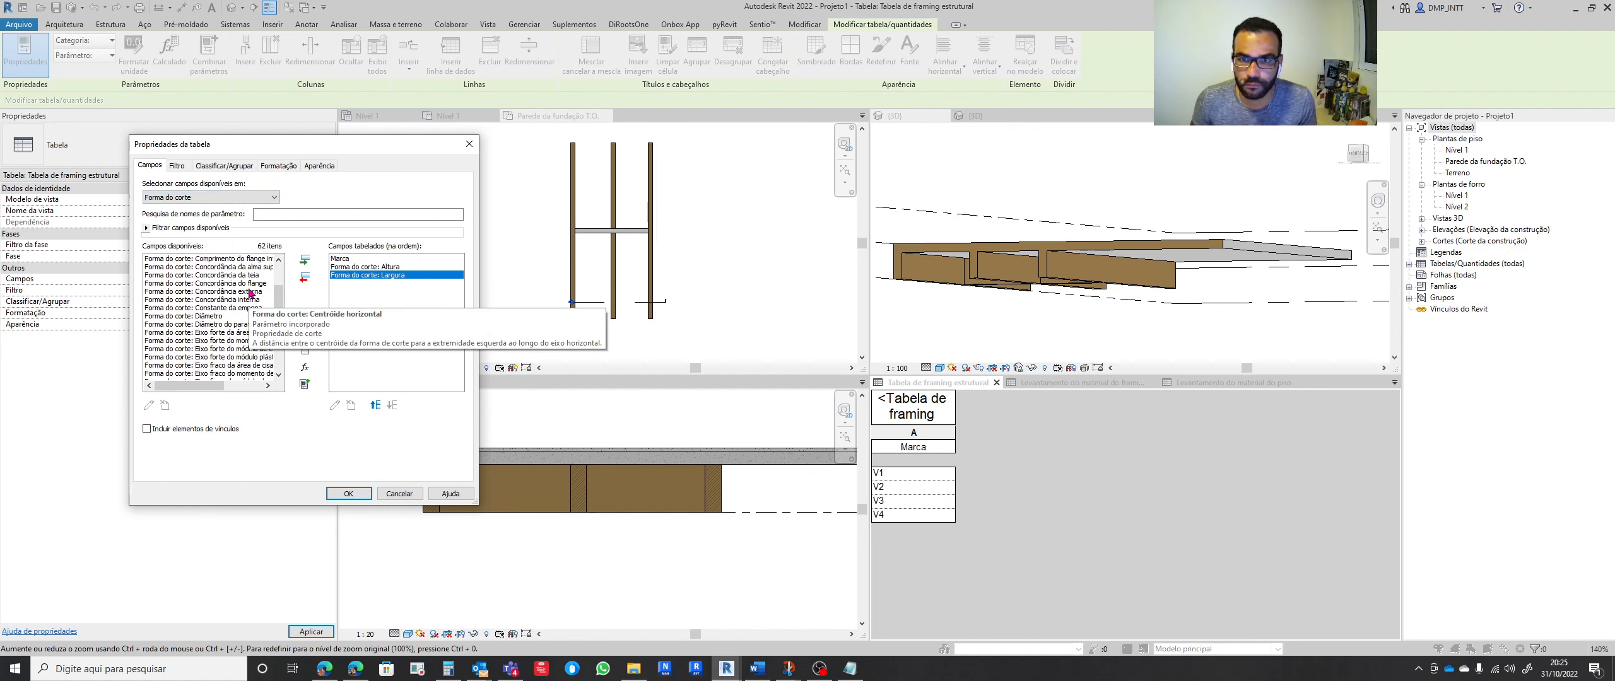
scroll(251, 293, "down", 8)
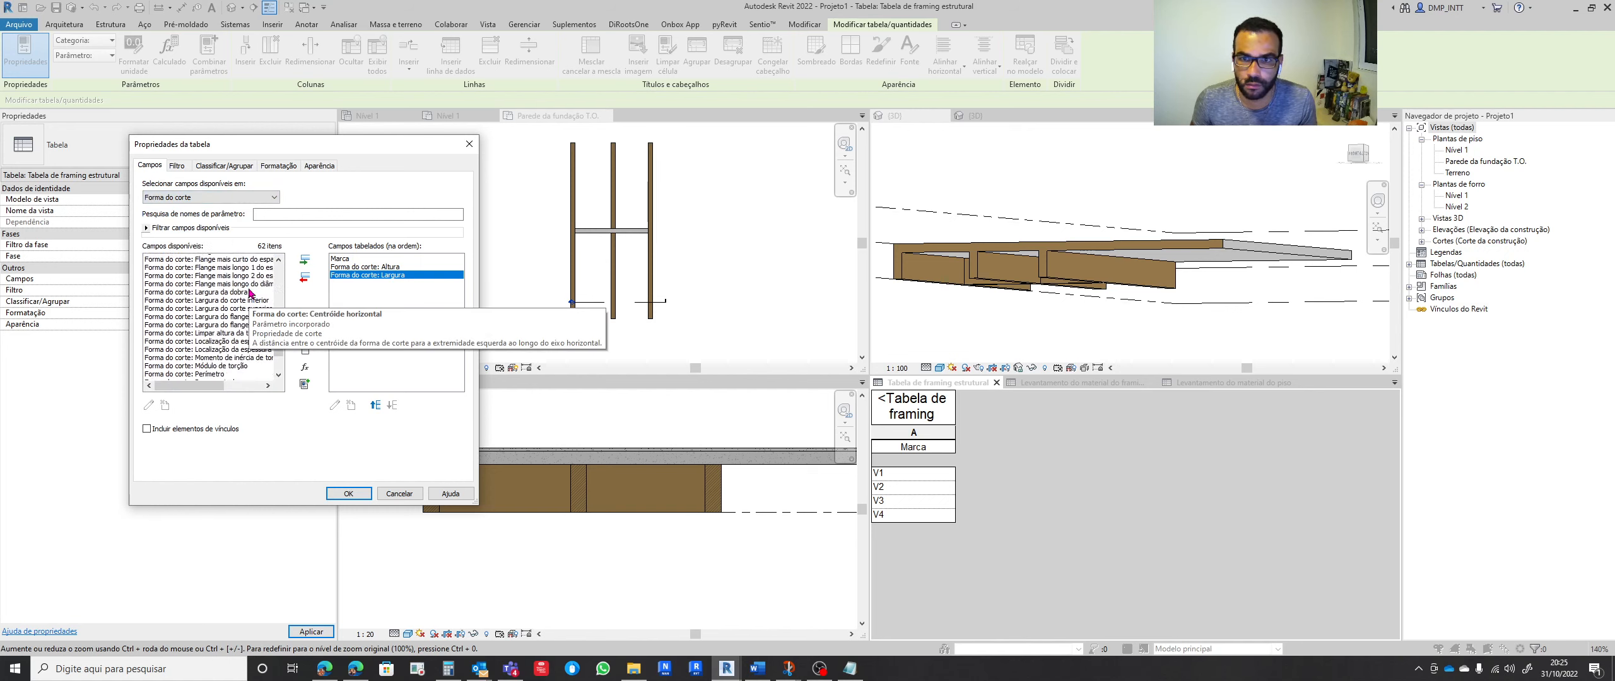
scroll(250, 292, "down", 2)
left_click(237, 365)
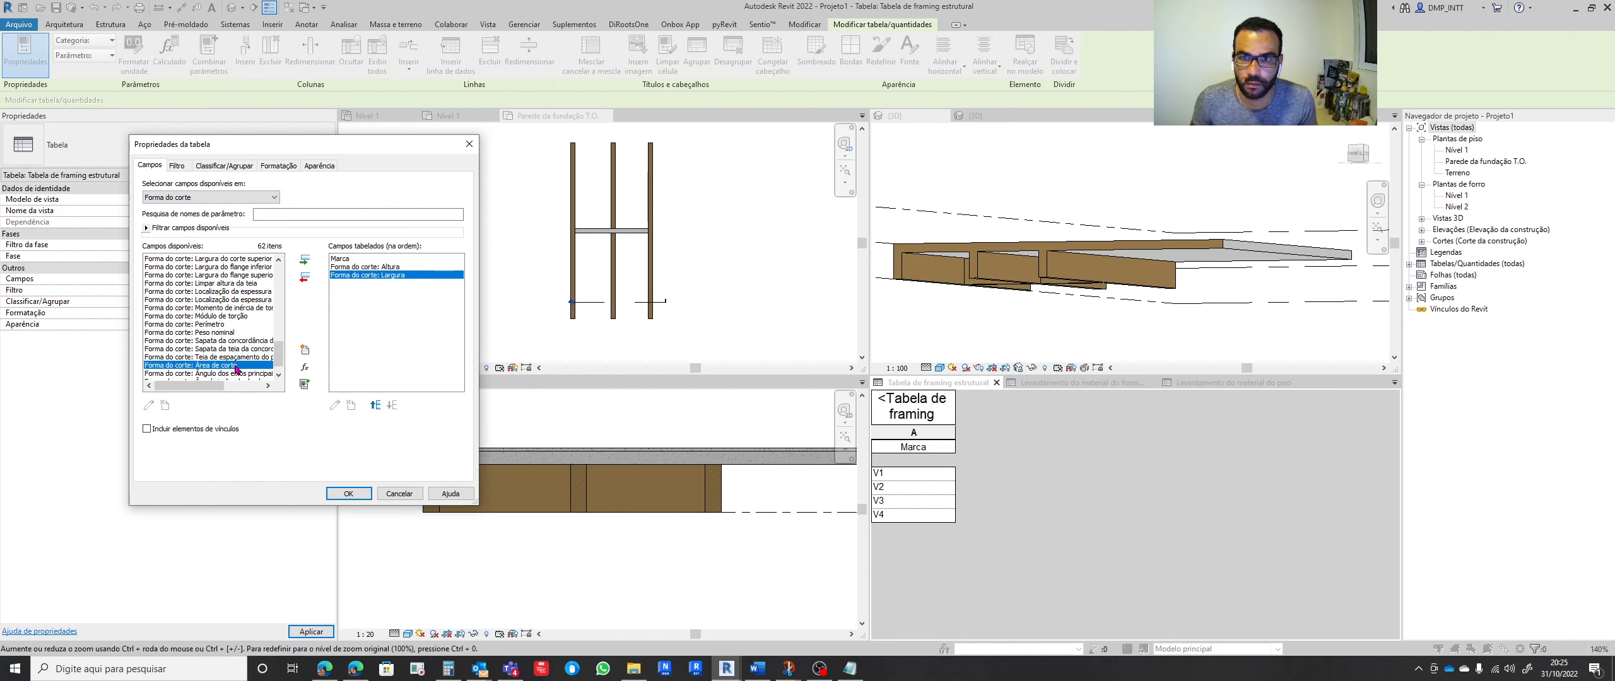
left_click(306, 260)
Add the Comprimento field from Quadro estrutural and apply the schedule's field changes
left_click(244, 199)
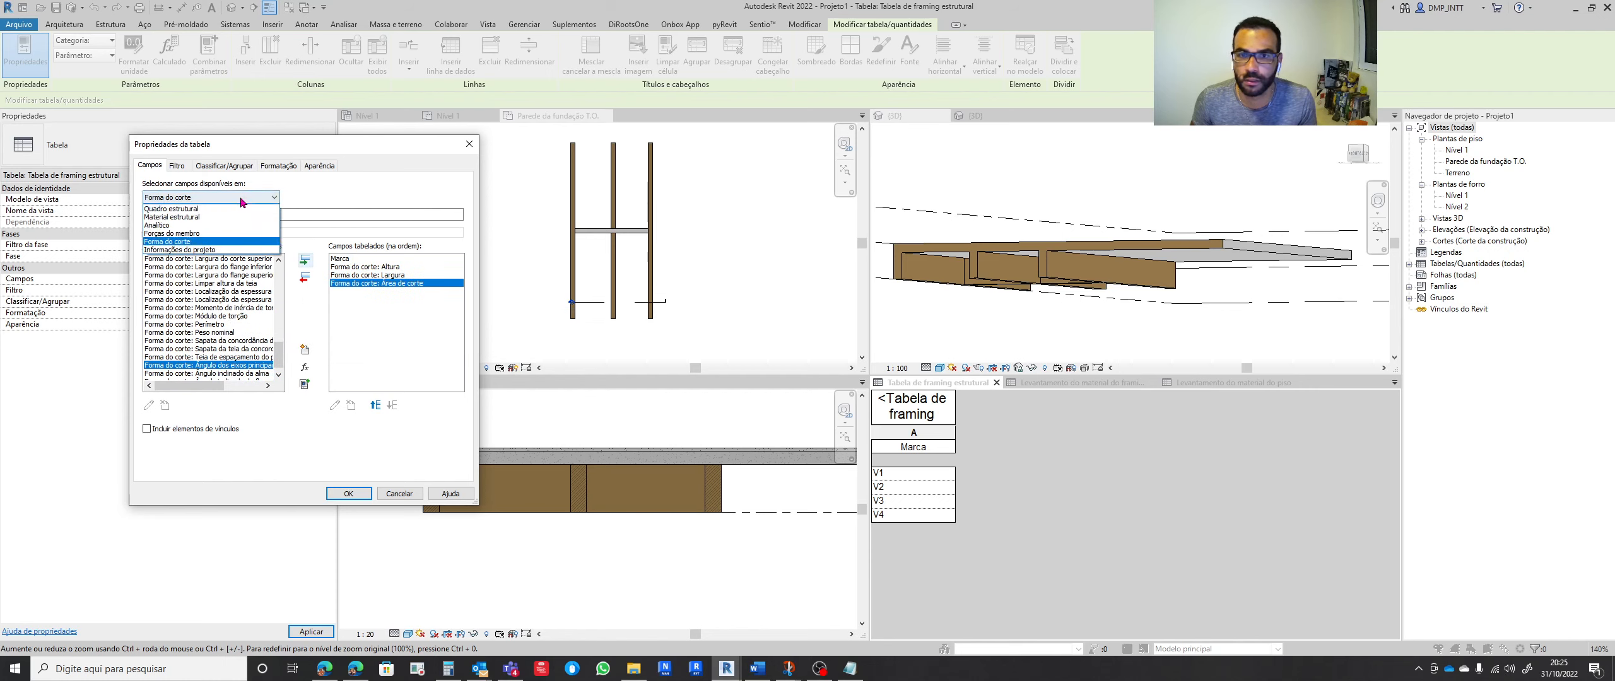
left_click(211, 214)
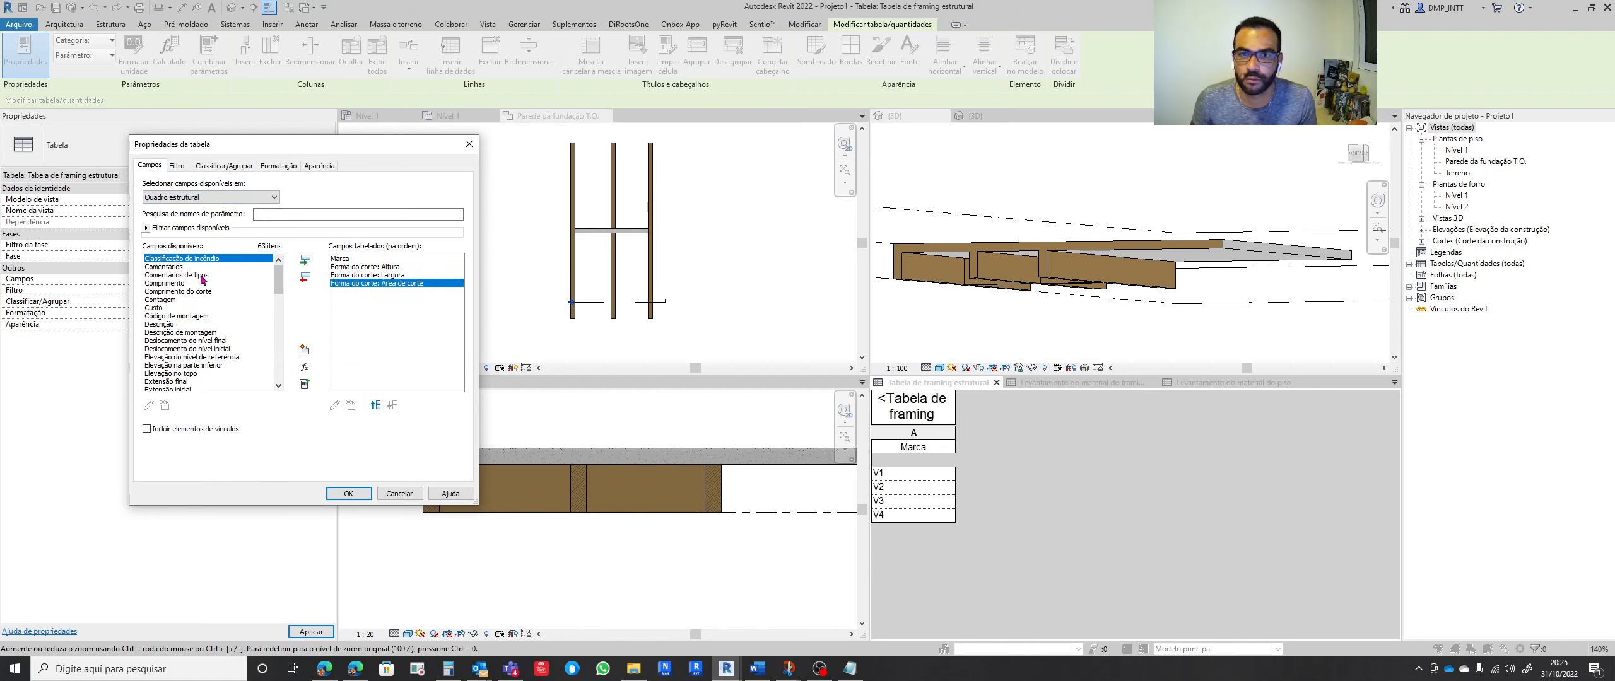
left_click(169, 284)
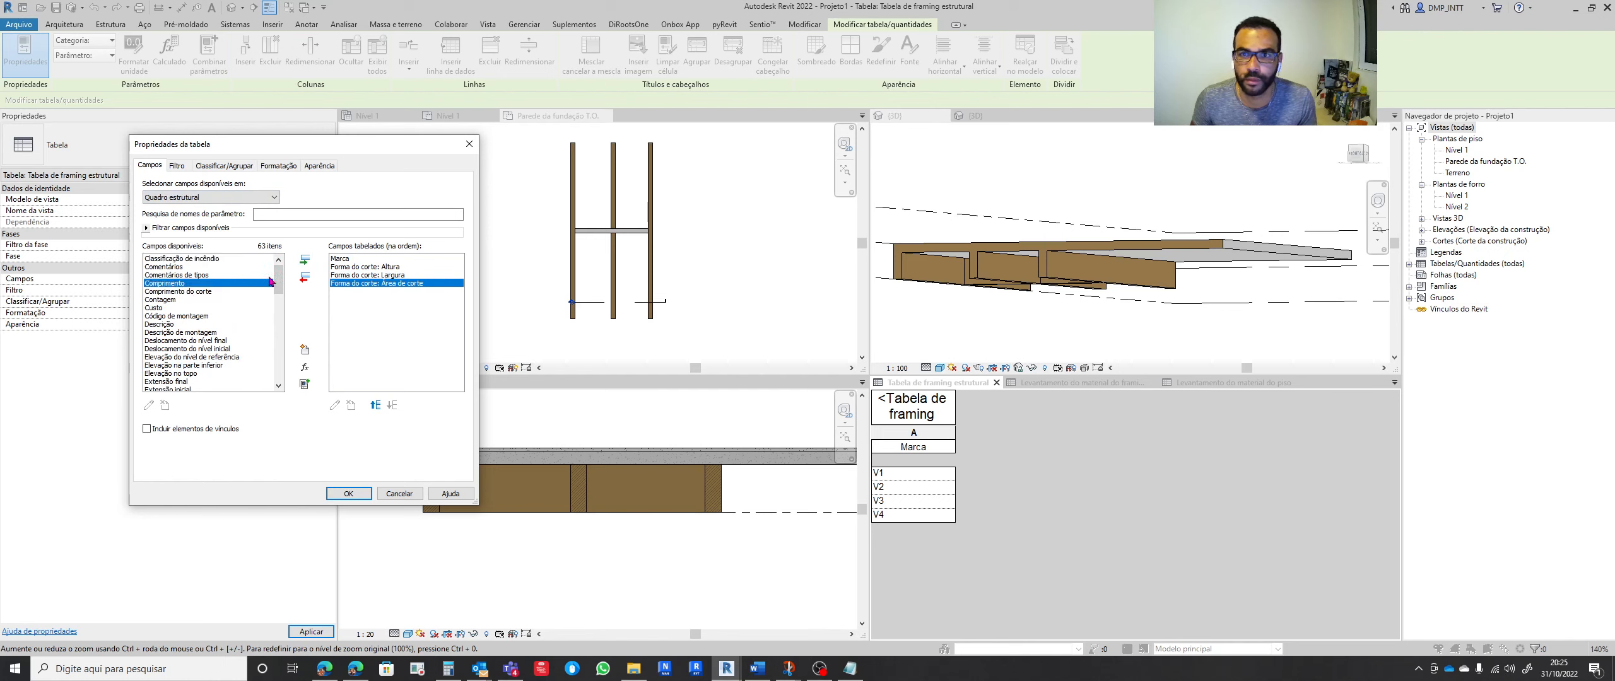
left_click(304, 261)
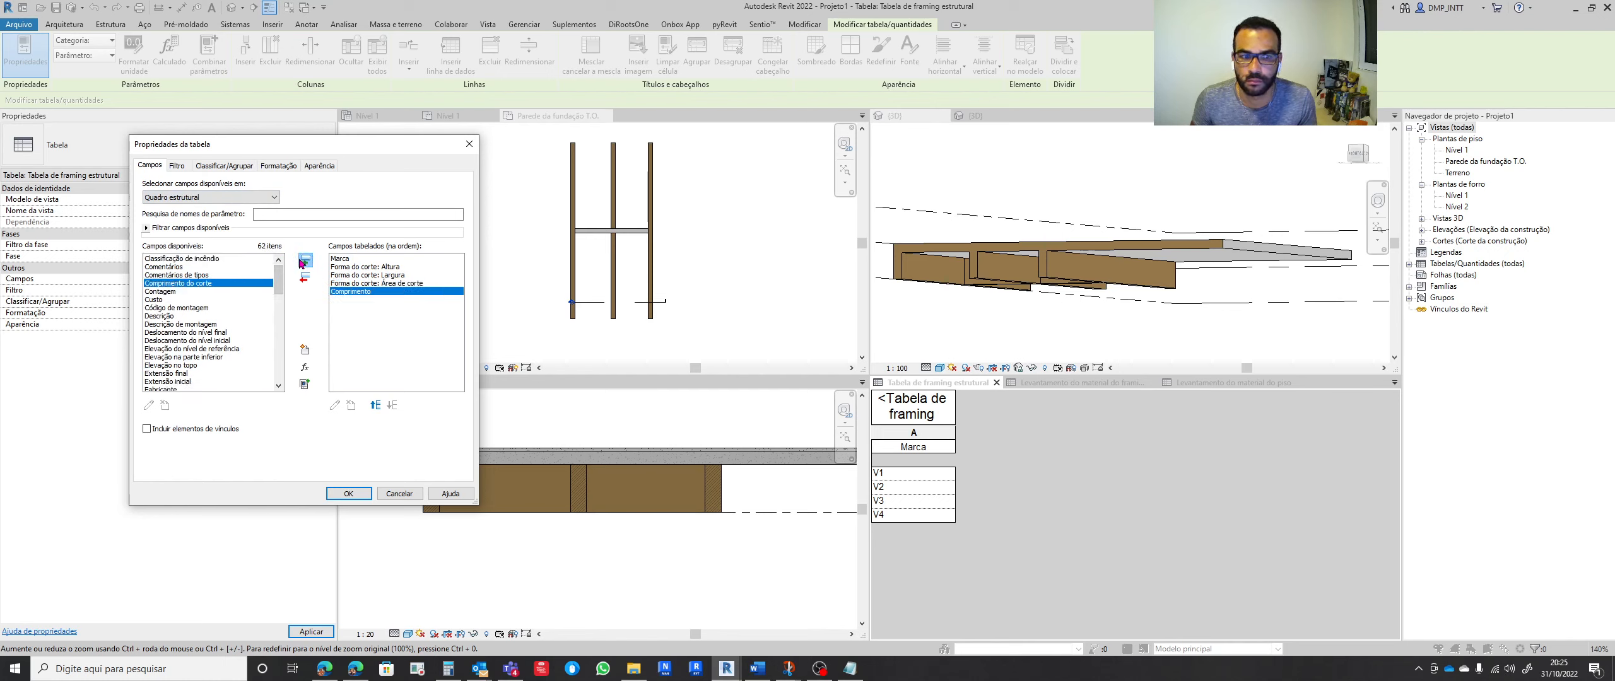
left_click(361, 494)
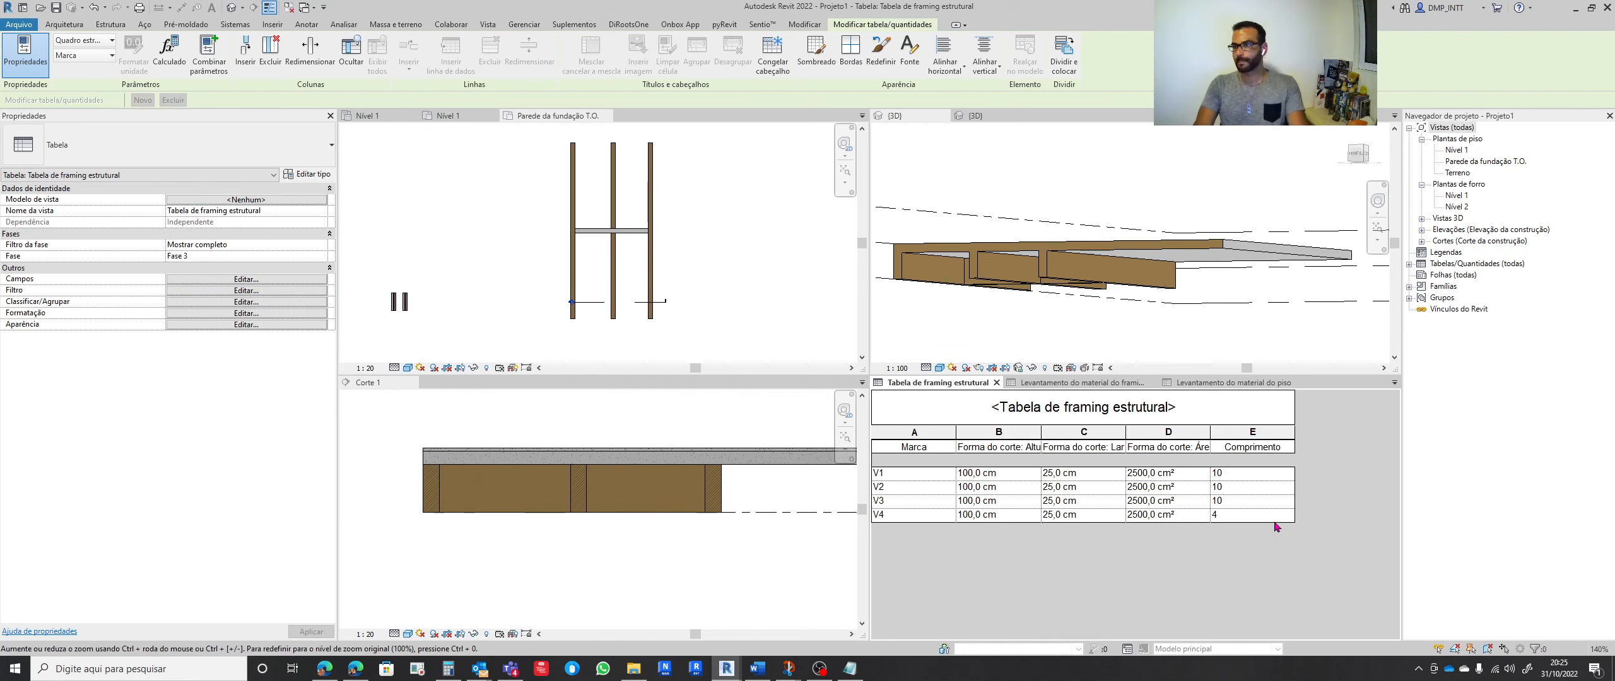
Override the project units for the Comprimento column and round it to 3 decimal places
left_click(1241, 435)
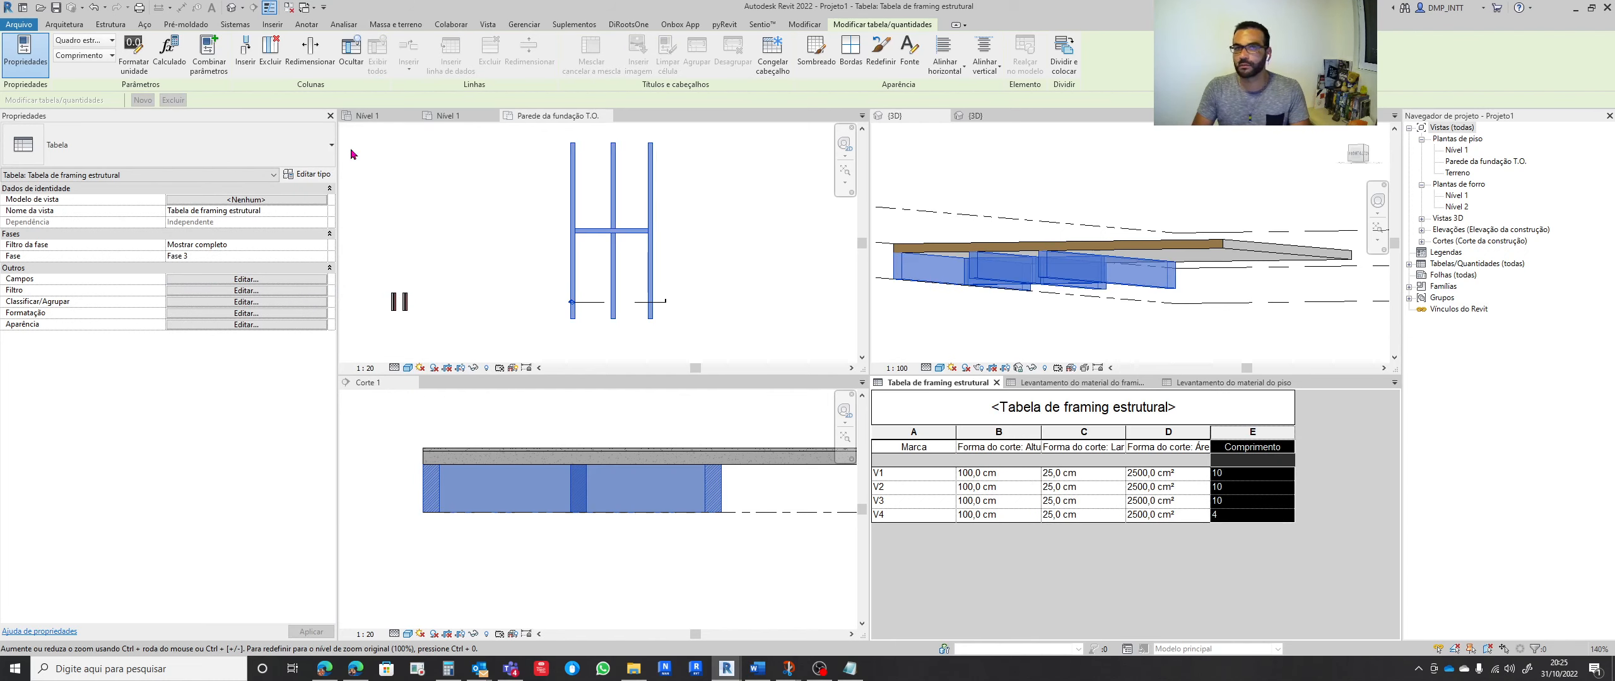
left_click(134, 53)
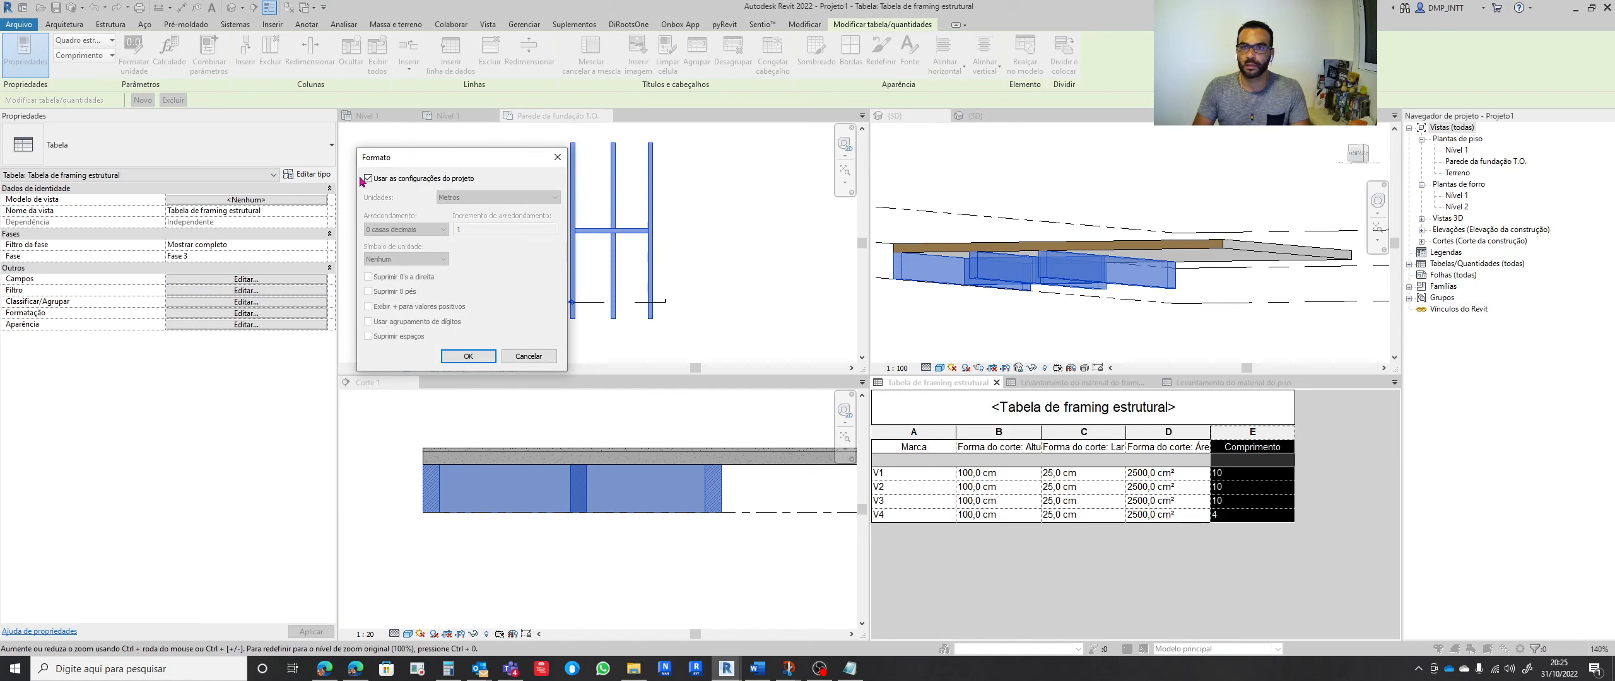
left_click(367, 178)
left_click(420, 230)
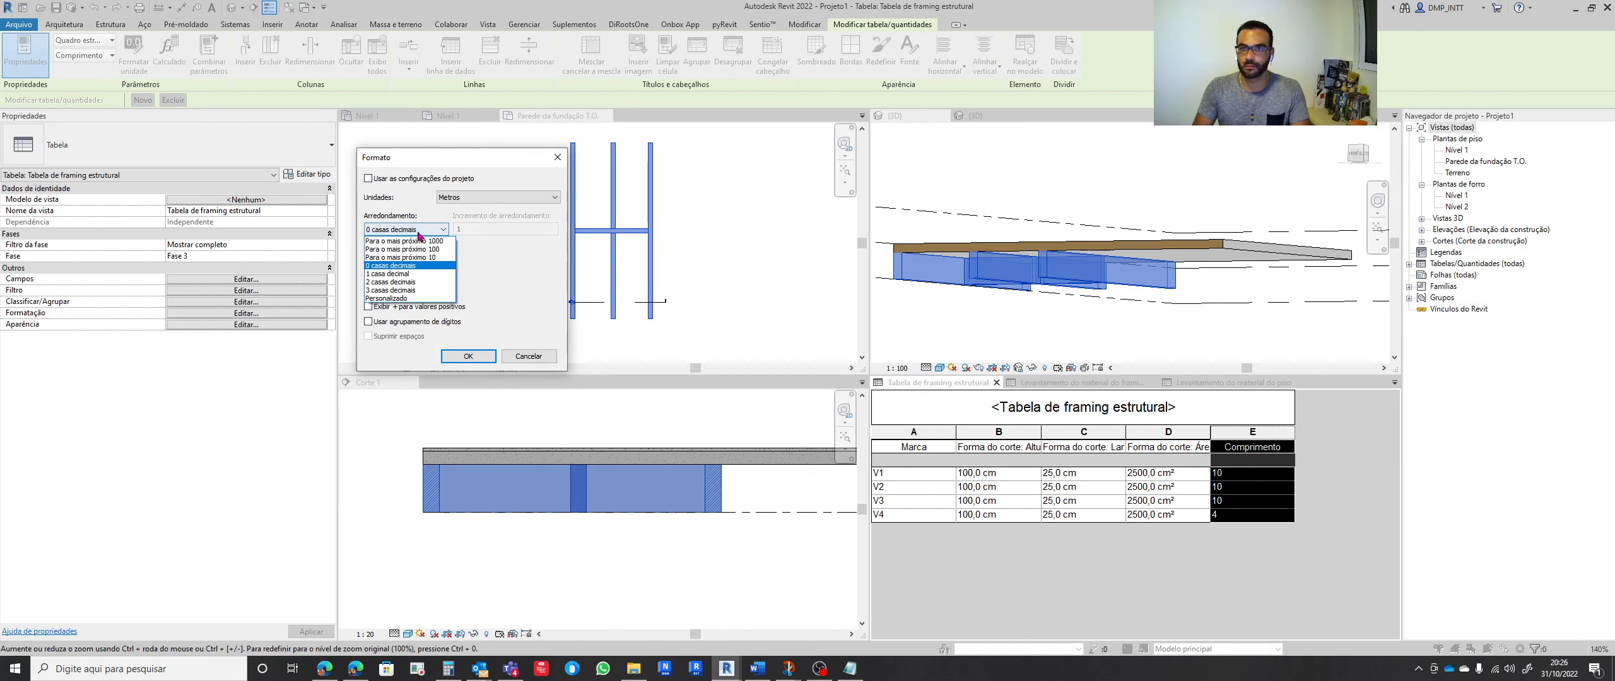
left_click(392, 290)
left_click(468, 356)
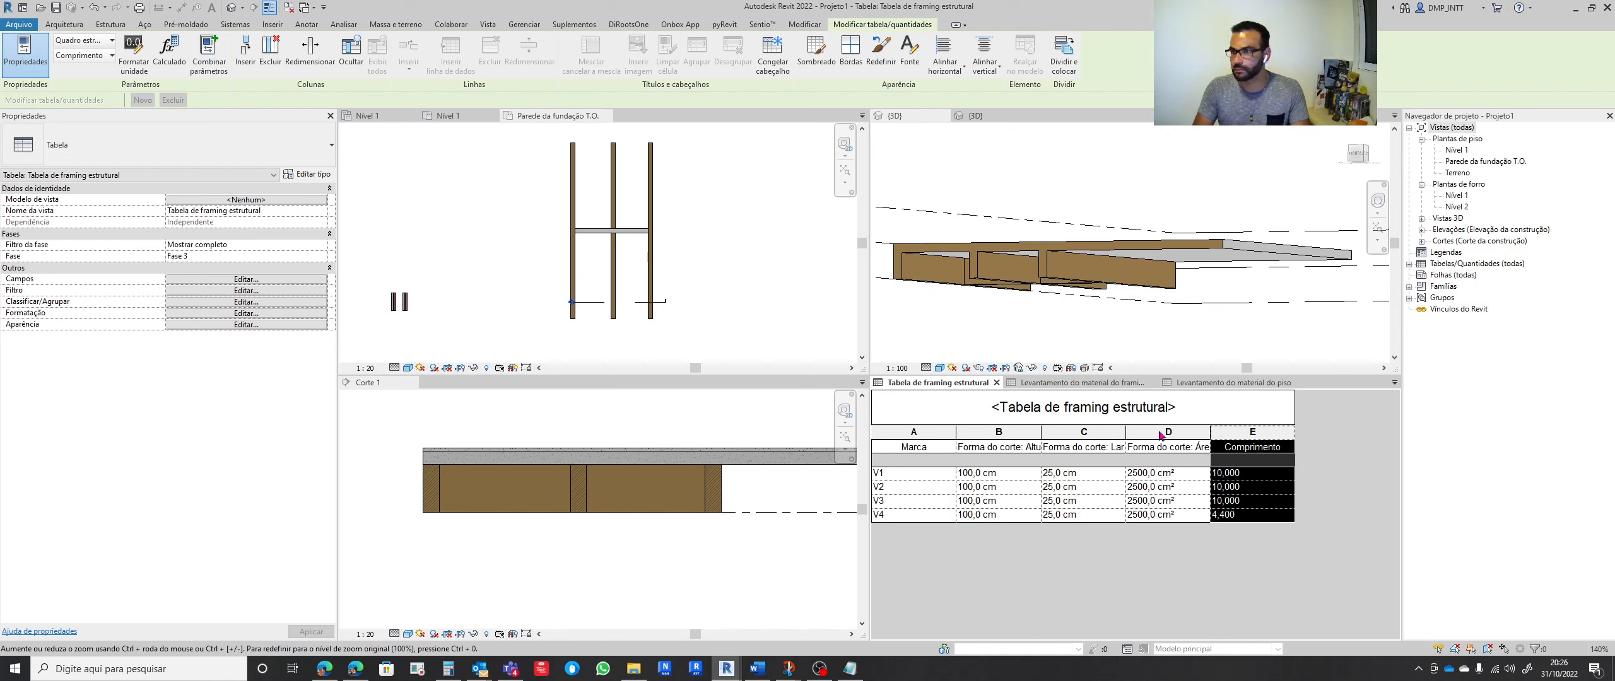
Override the project units for the section area column, using square metres (Metros quadrados) with 3 decimal places
left_click(1160, 433)
left_click(134, 54)
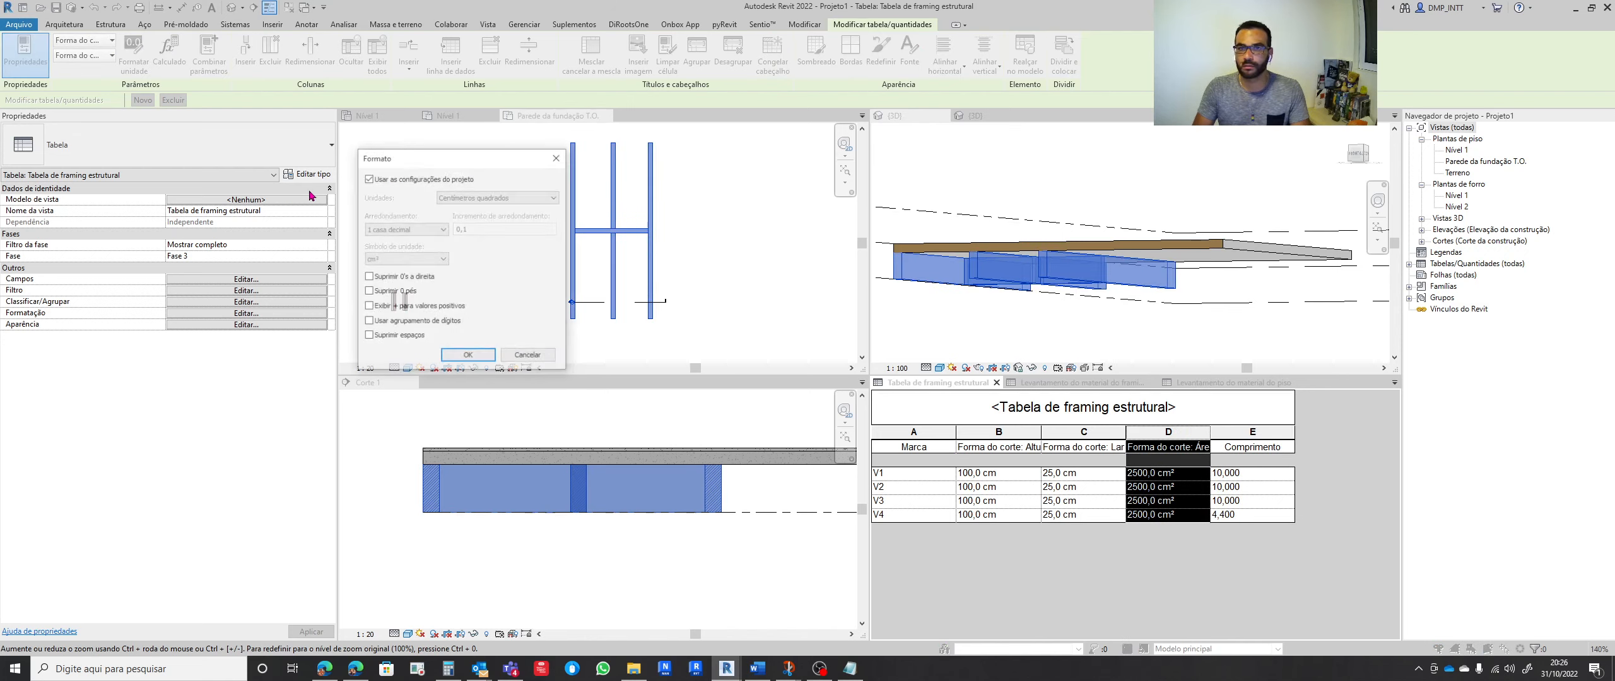
left_click(369, 179)
left_click(498, 198)
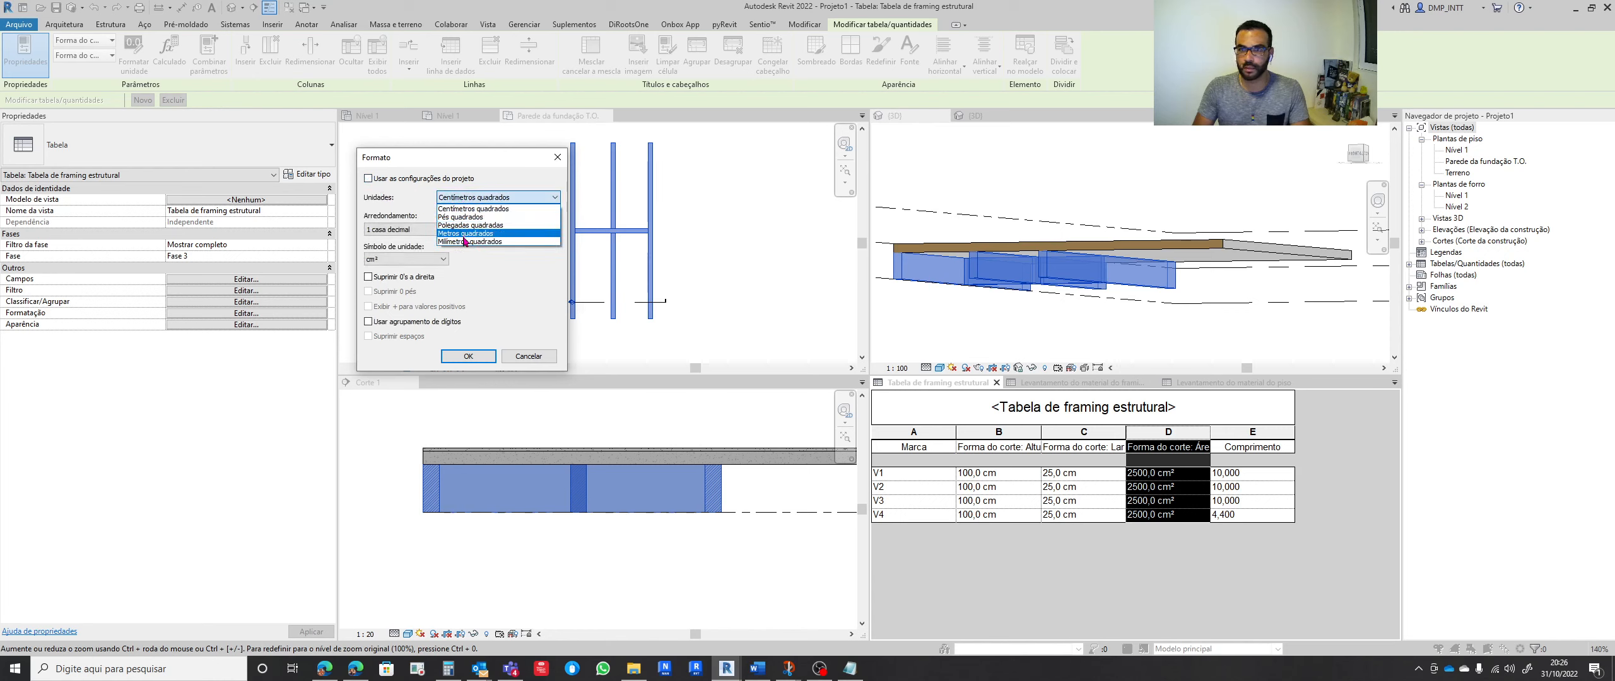
left_click(465, 234)
left_click(435, 229)
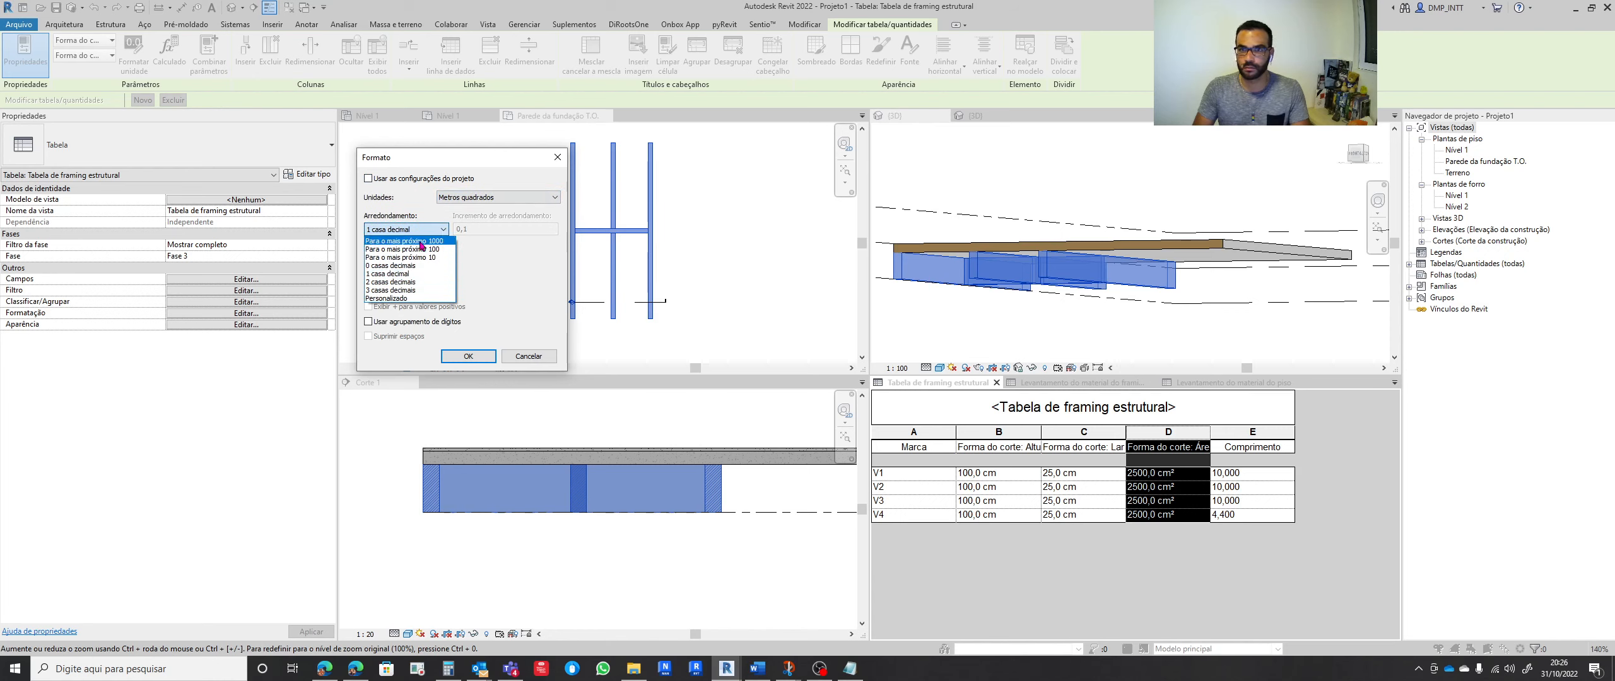
left_click(393, 290)
left_click(468, 357)
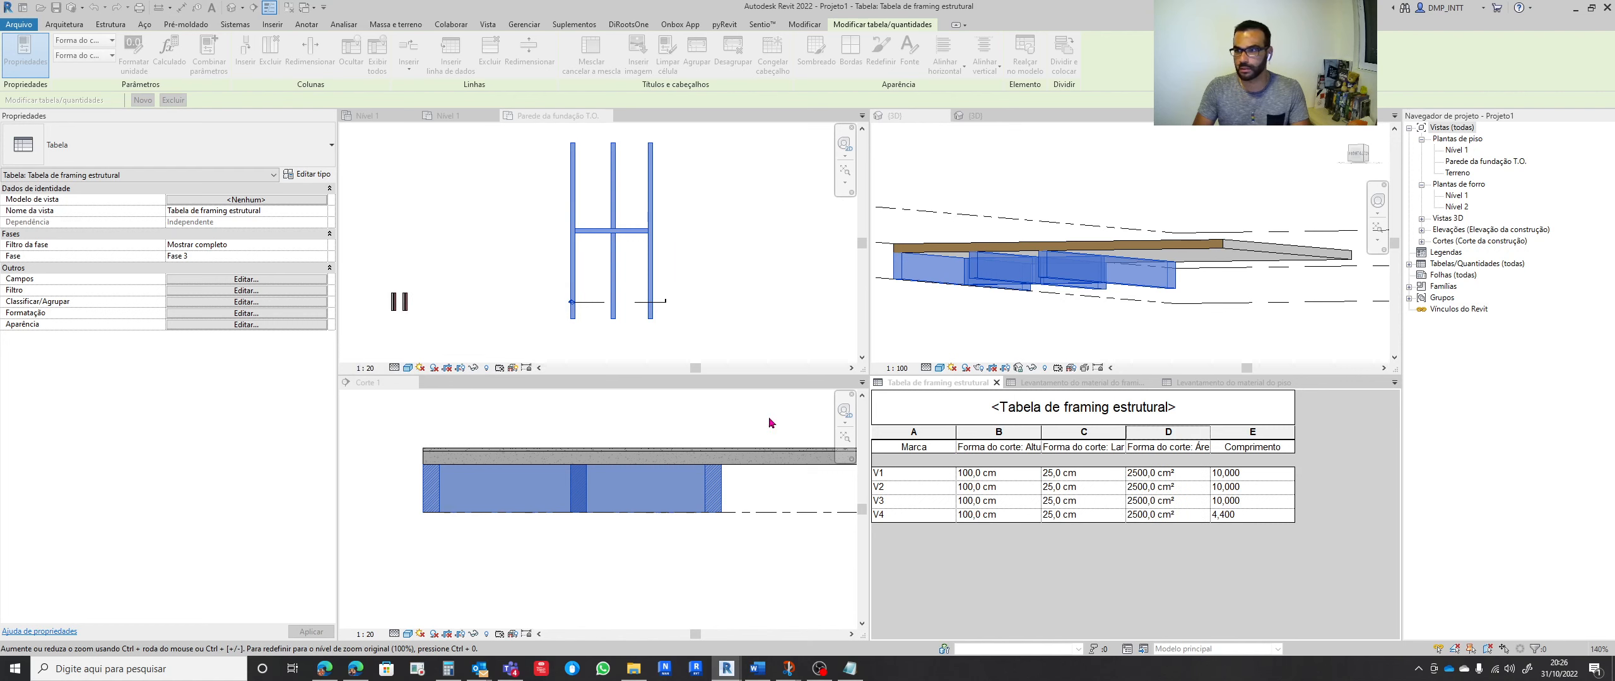
left_click(1075, 434)
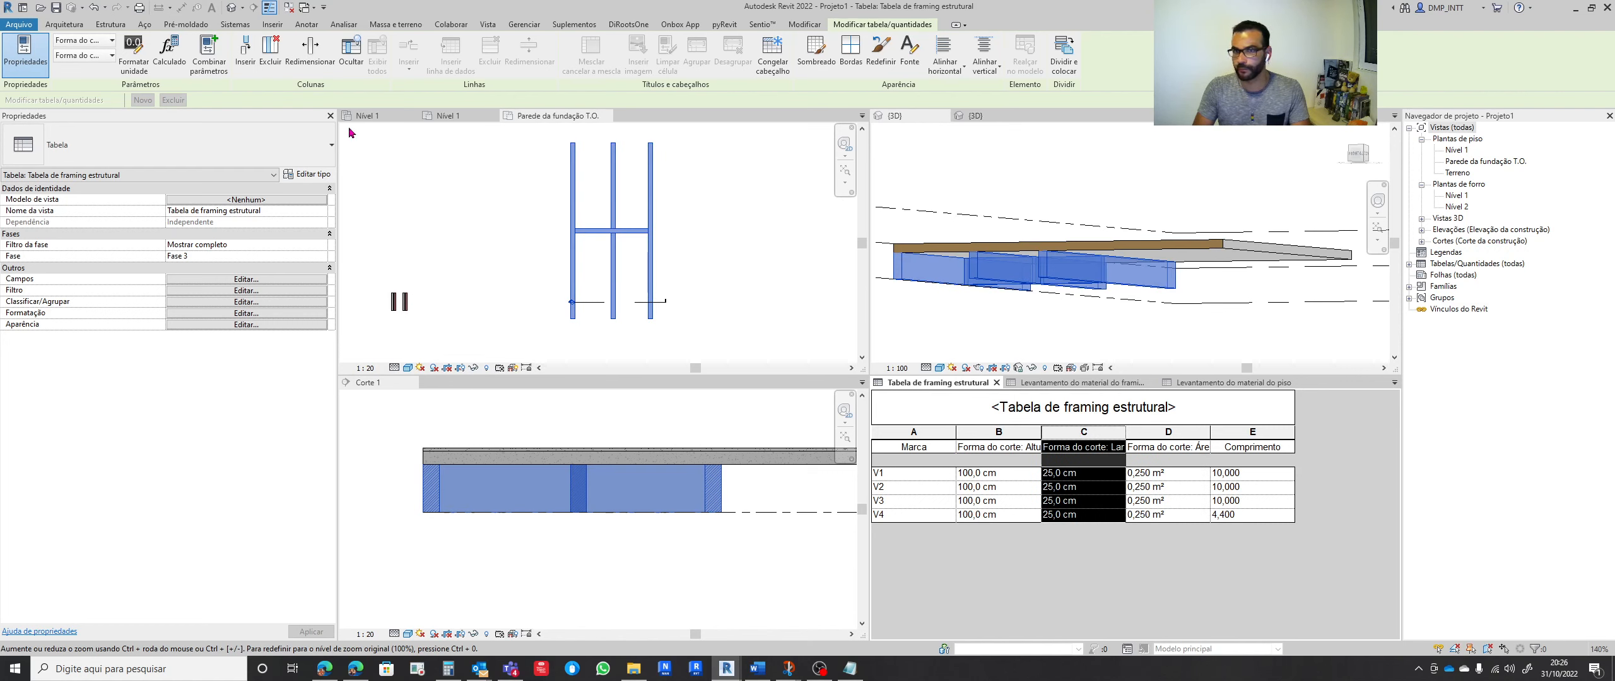
left_click(143, 73)
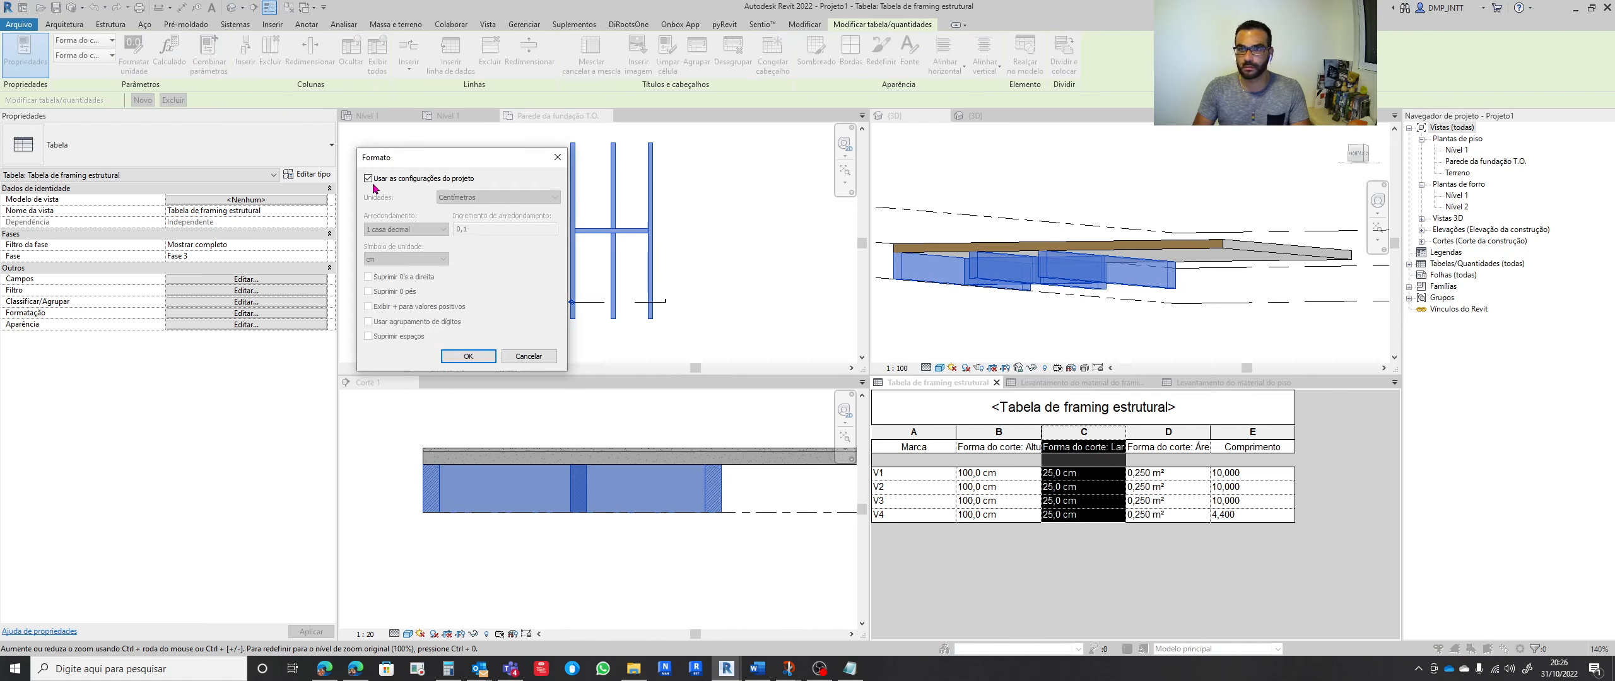
left_click(368, 179)
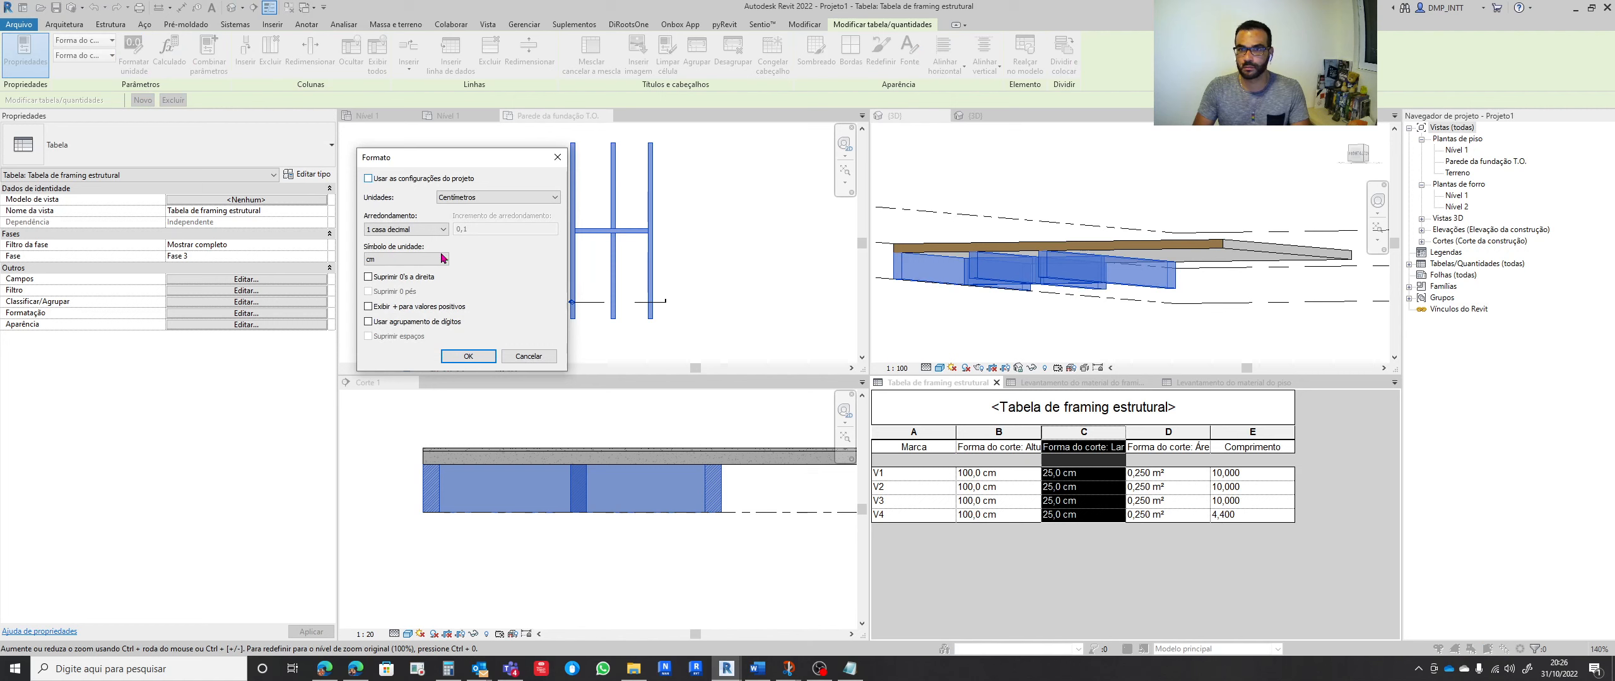
left_click(523, 357)
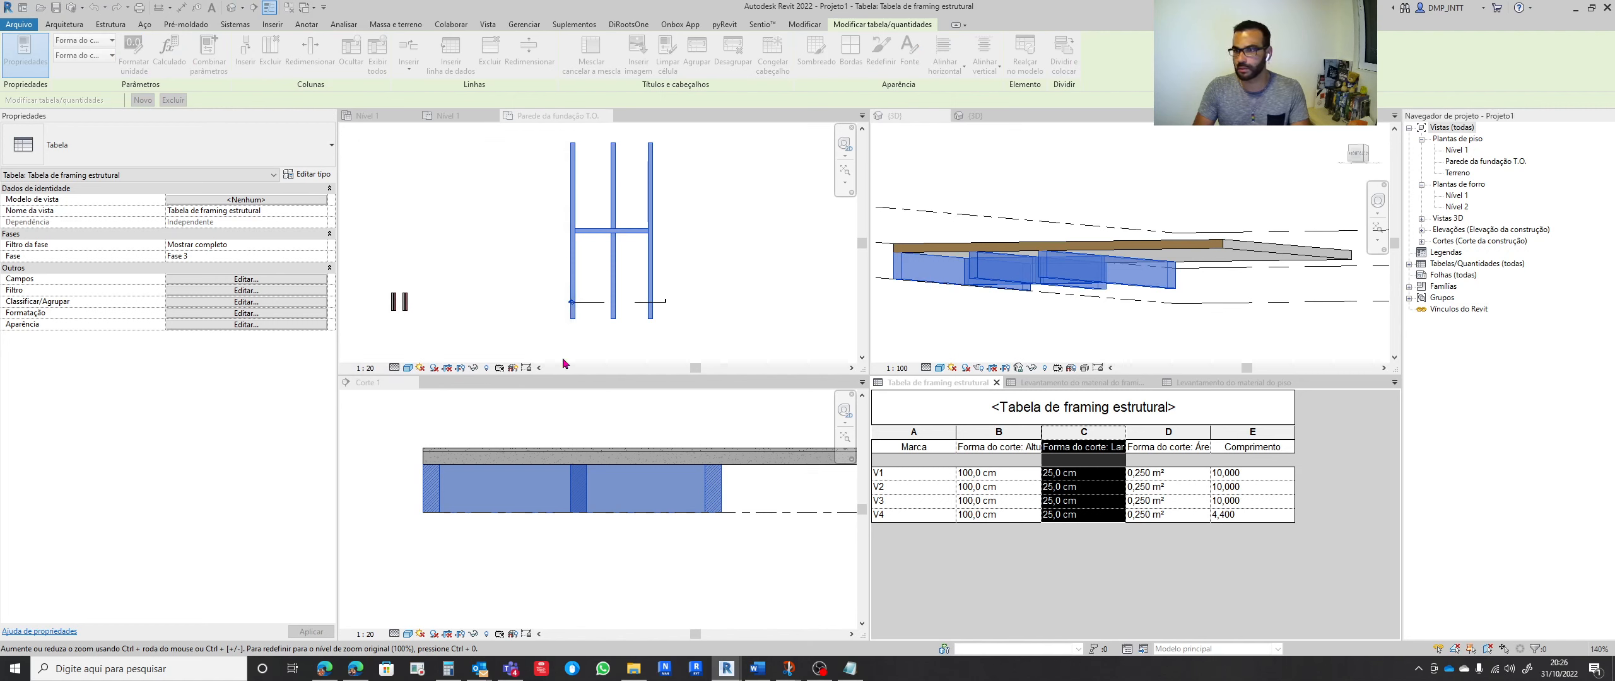
Centre the schedule's height, width, section area and length columns (B to E) horizontally
left_click(1016, 433)
left_click_drag(1052, 434, 1252, 432)
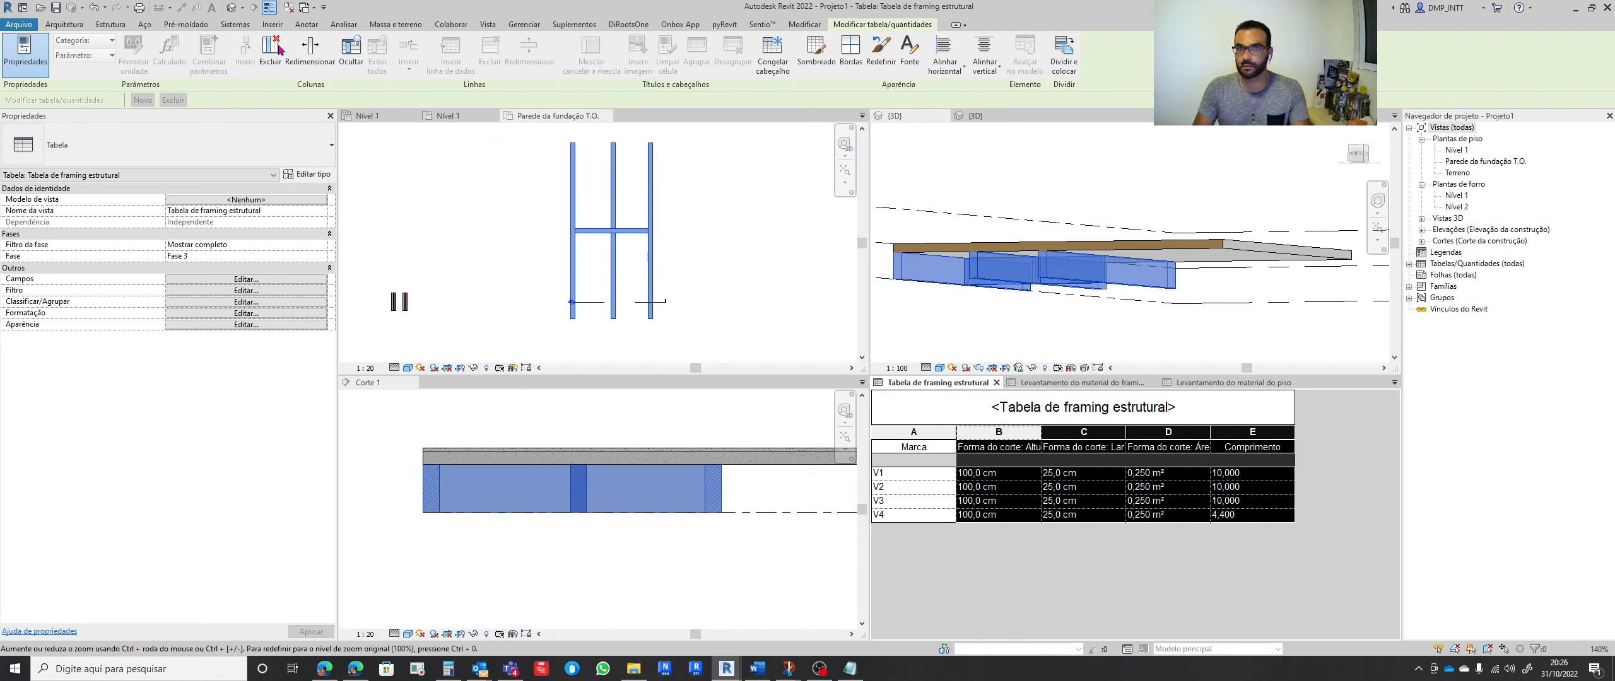
left_click(953, 60)
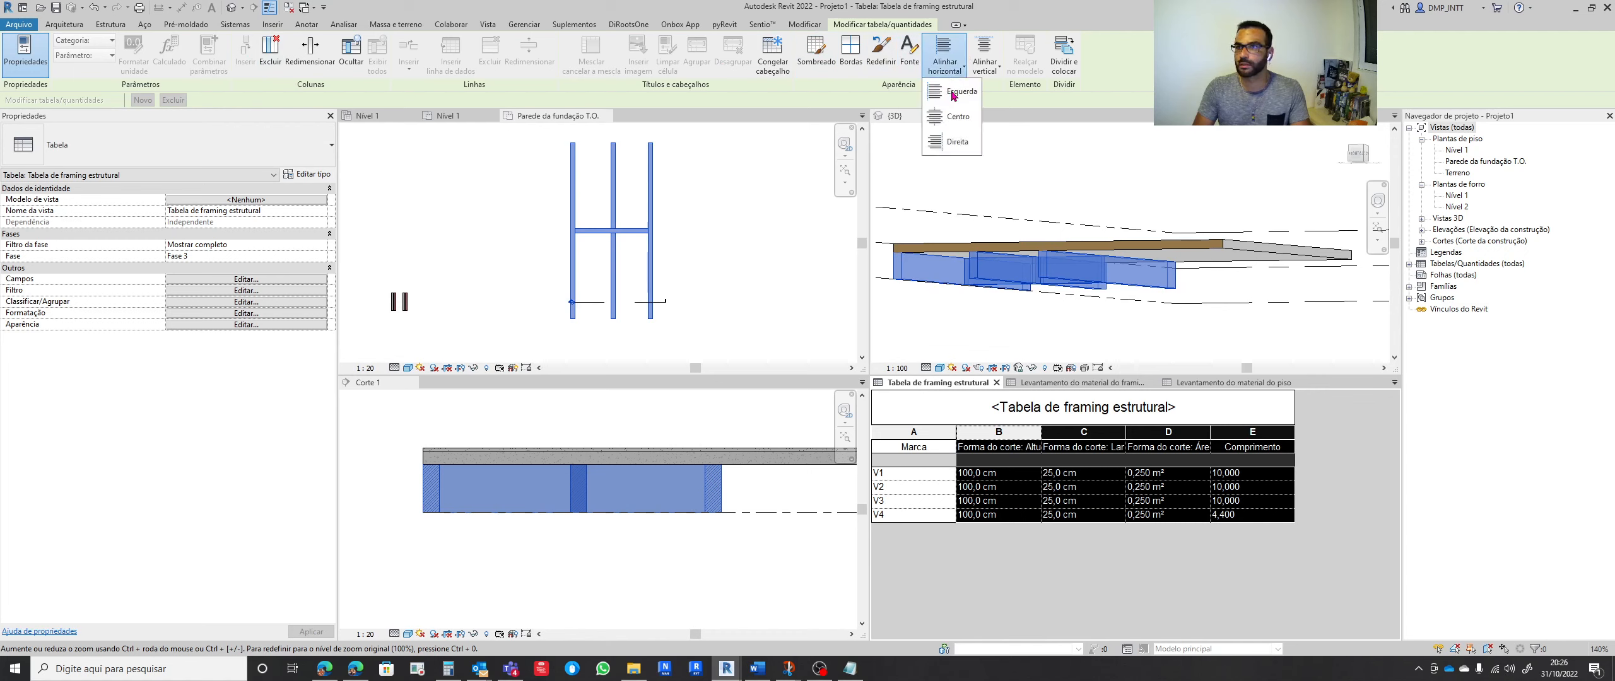
left_click(951, 119)
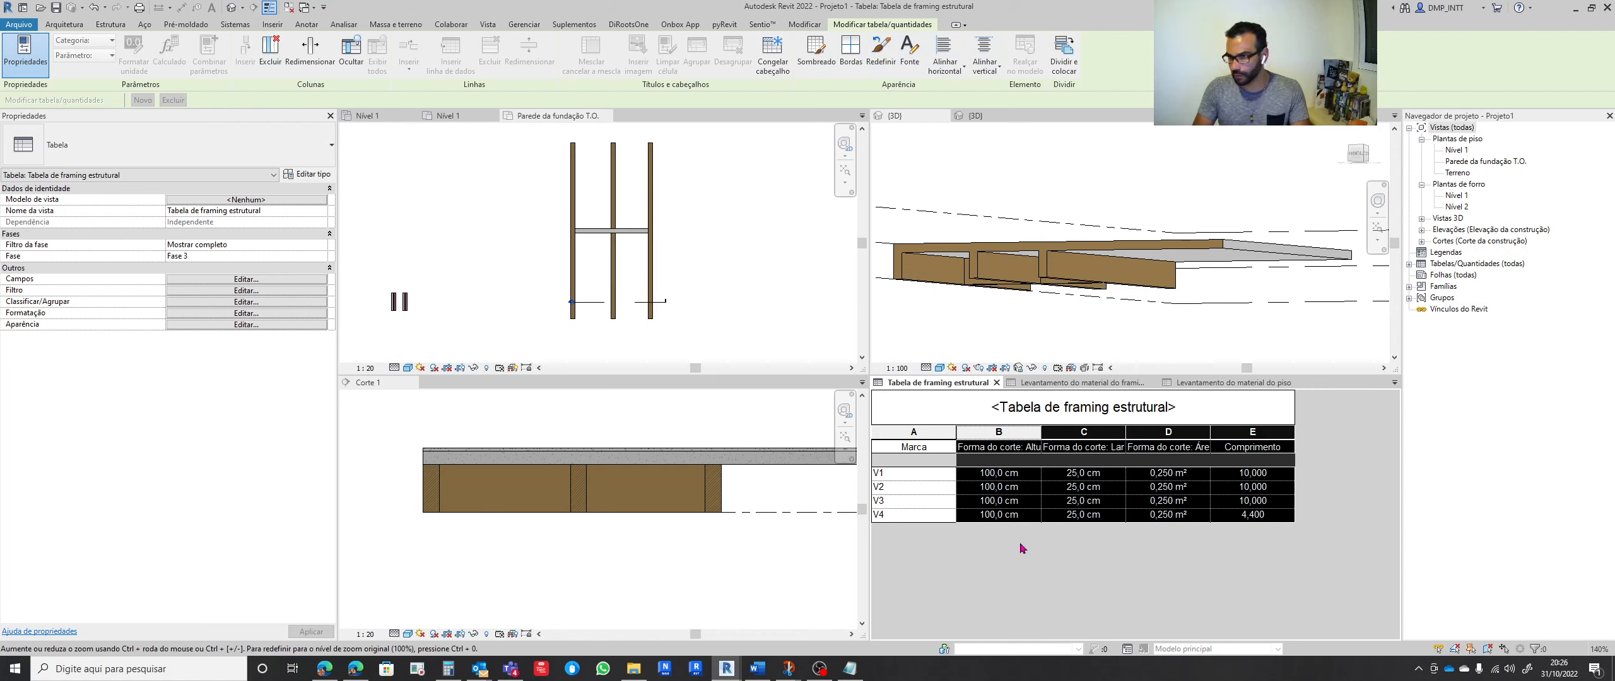
Shorten the section column headings to Altura, Largura and Área de corte, and narrow the Marca column to fit its heading
left_click(1010, 448)
left_click_drag(1024, 446, 957, 446)
key("BackSpace")
key("Tab")
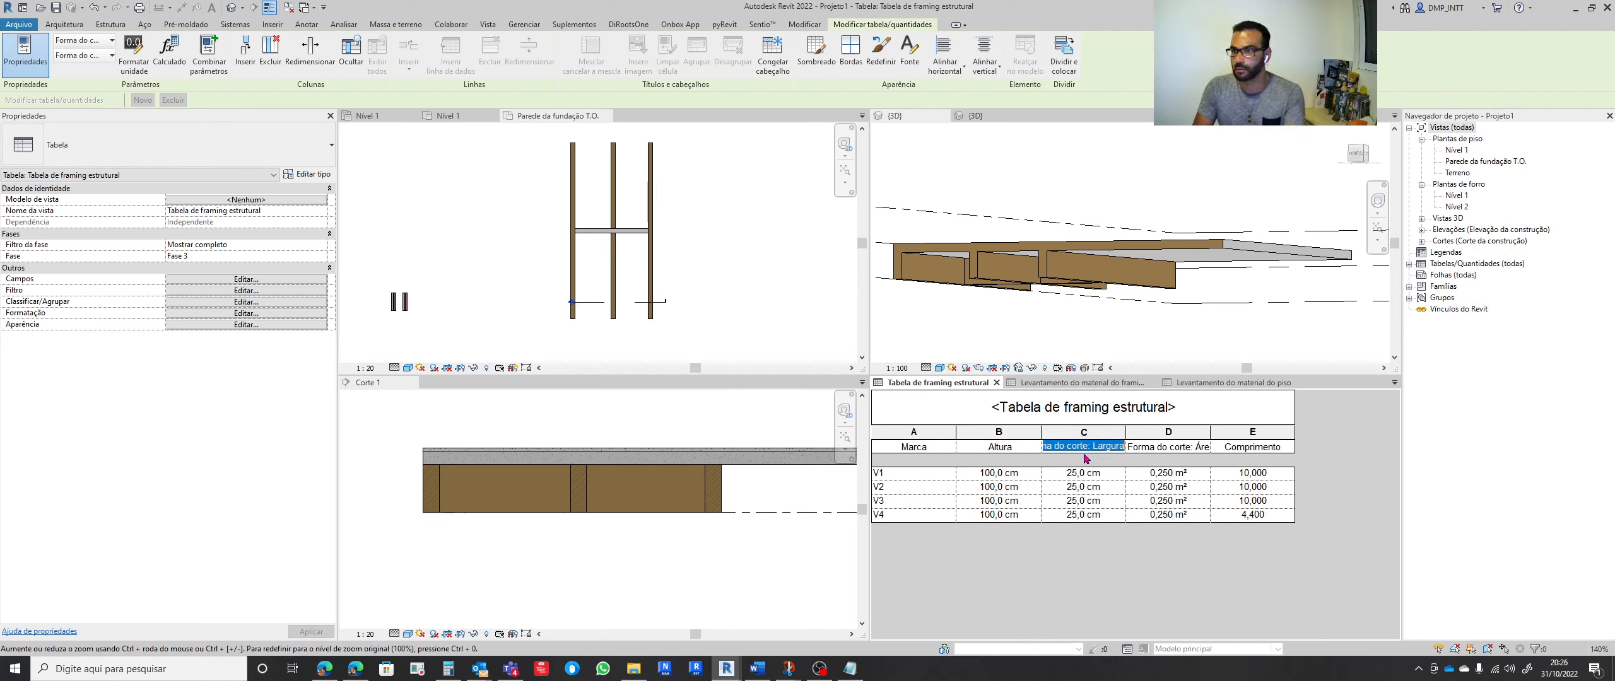
left_click_drag(1092, 446, 966, 449)
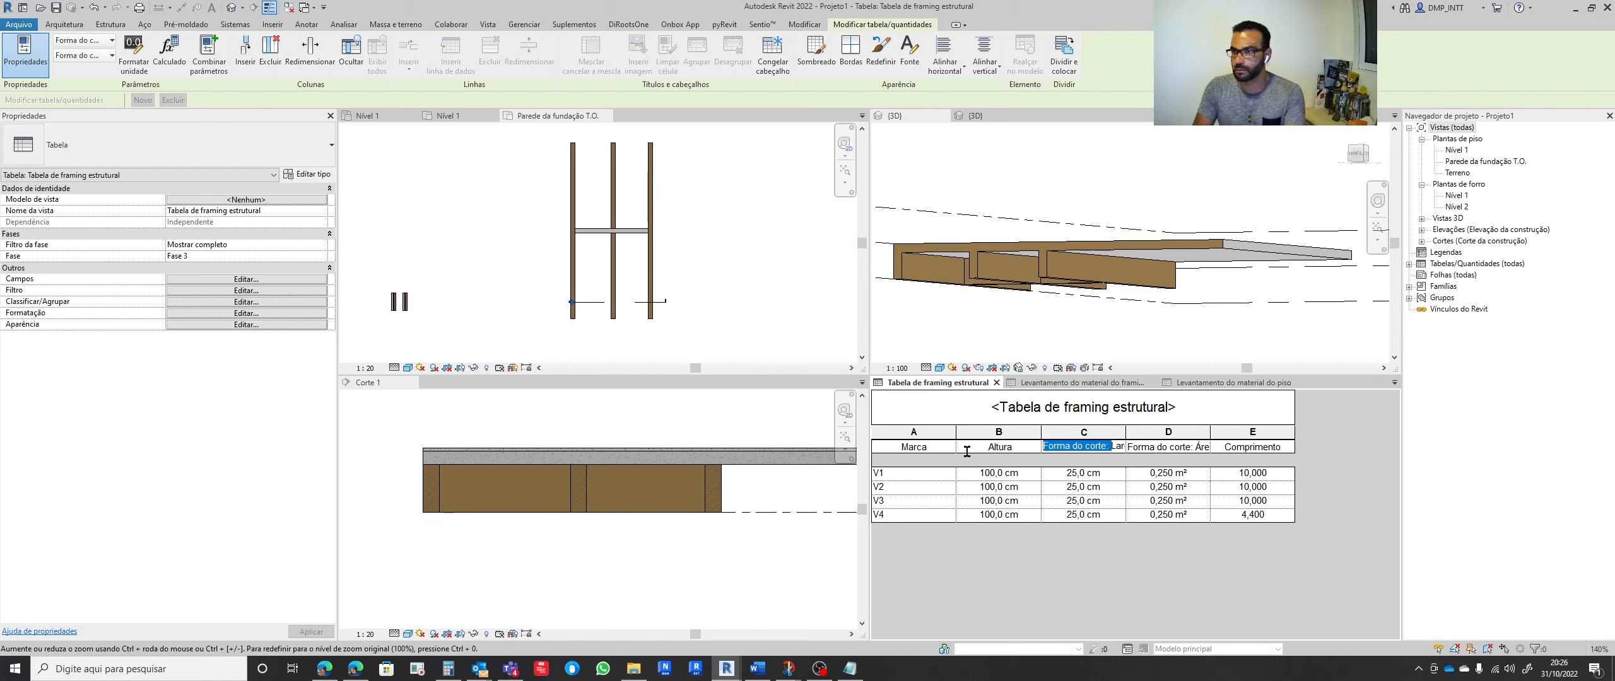
key("BackSpace")
left_click(1167, 450)
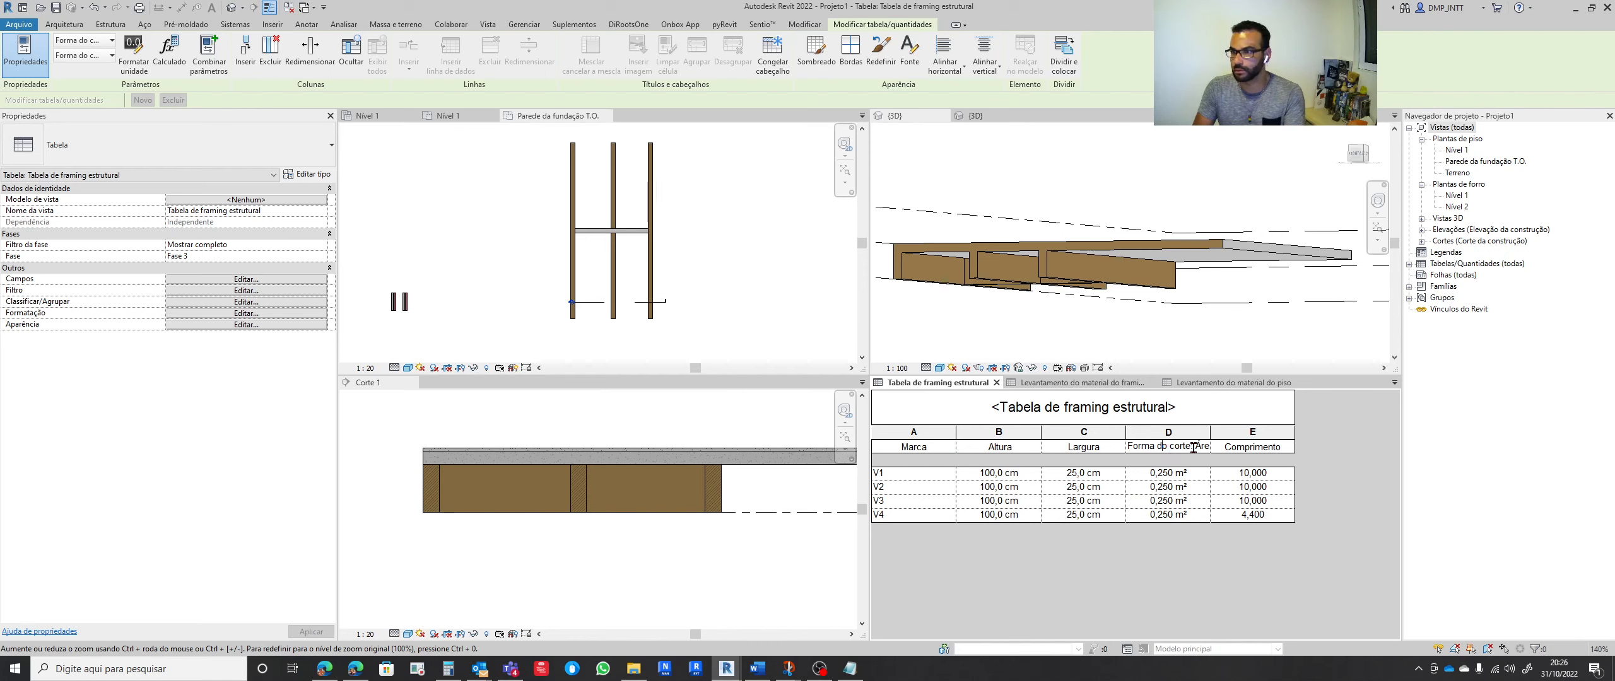
left_click_drag(1192, 447, 1127, 447)
key("BackSpace")
left_click(1121, 548)
left_click_drag(954, 428, 902, 433)
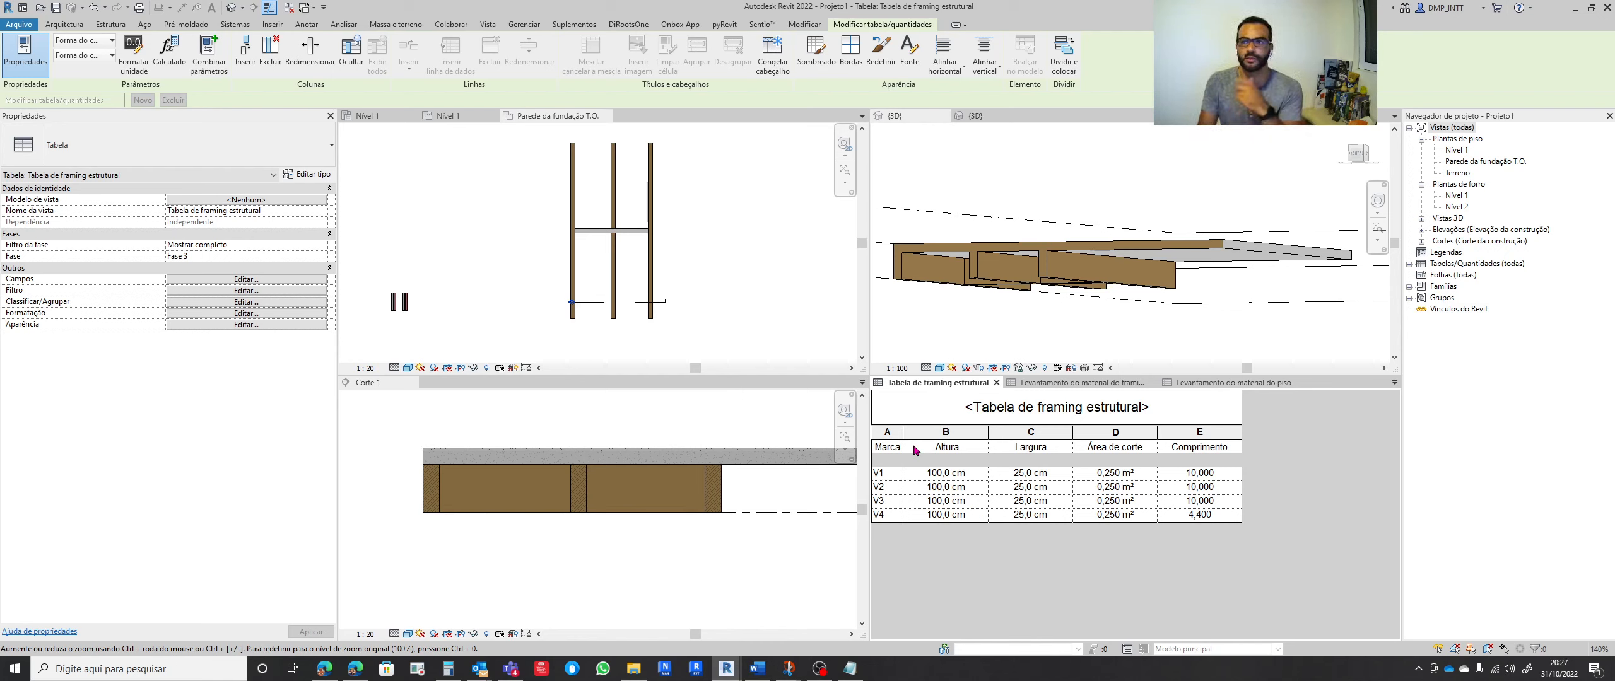
left_click(1017, 338)
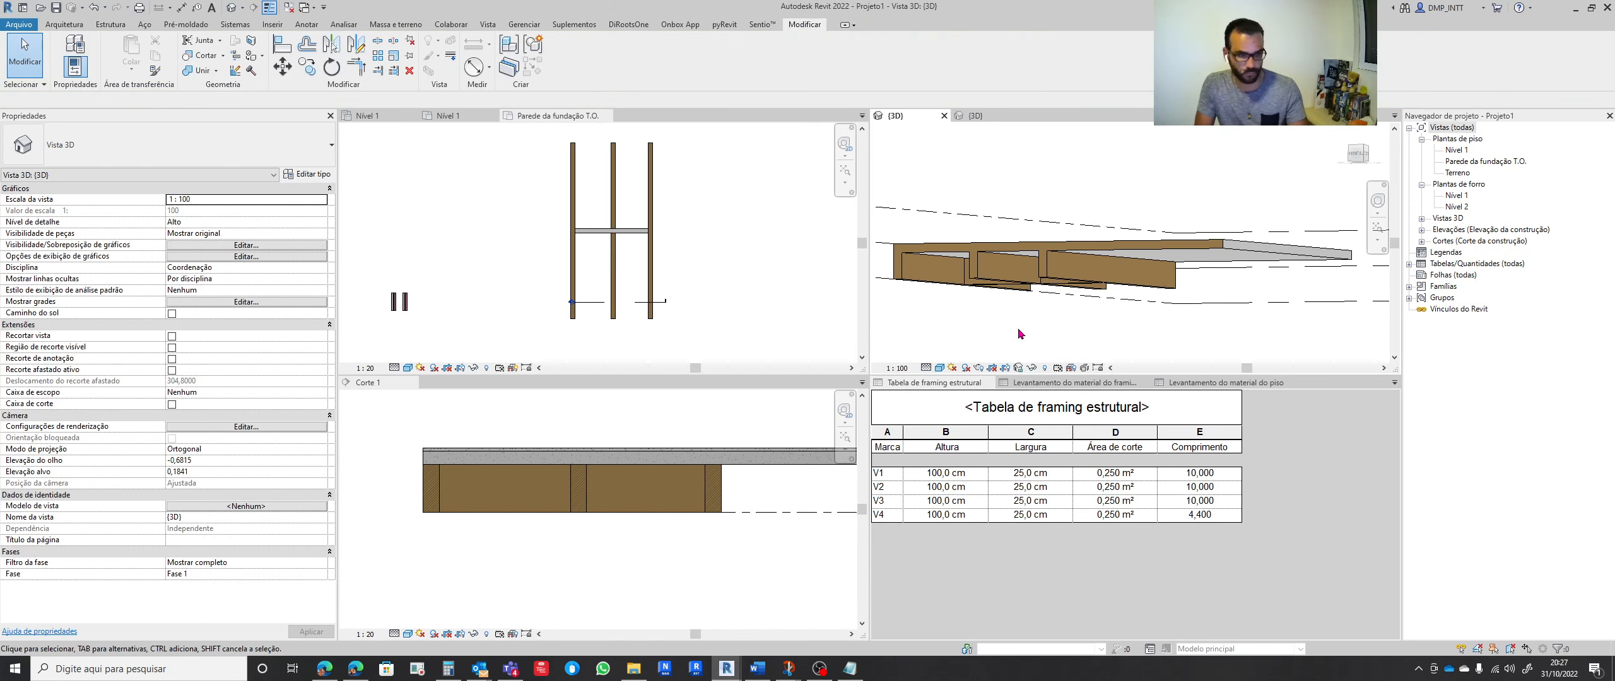
middle_click_drag(996, 332, 1032, 280, "shift")
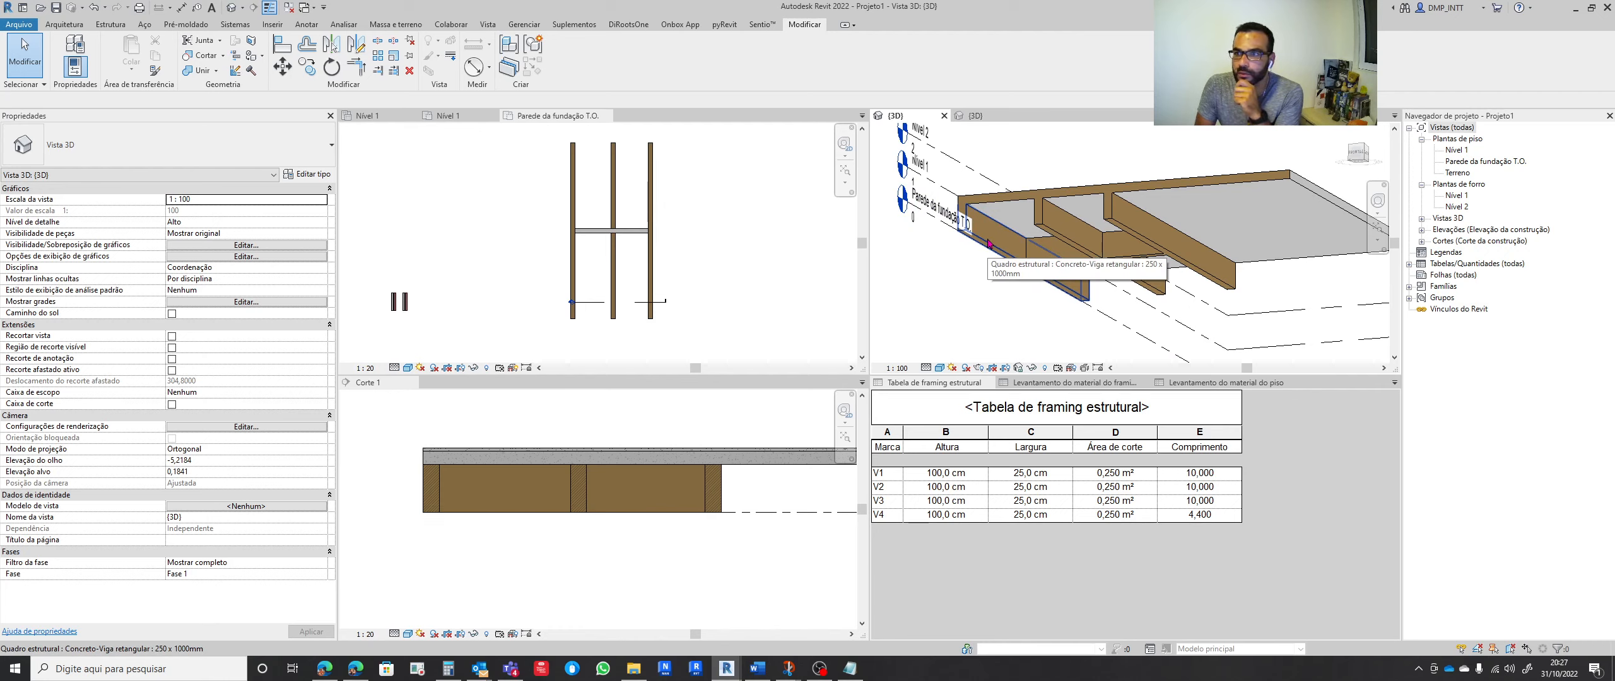
scroll(993, 260, "up", 5)
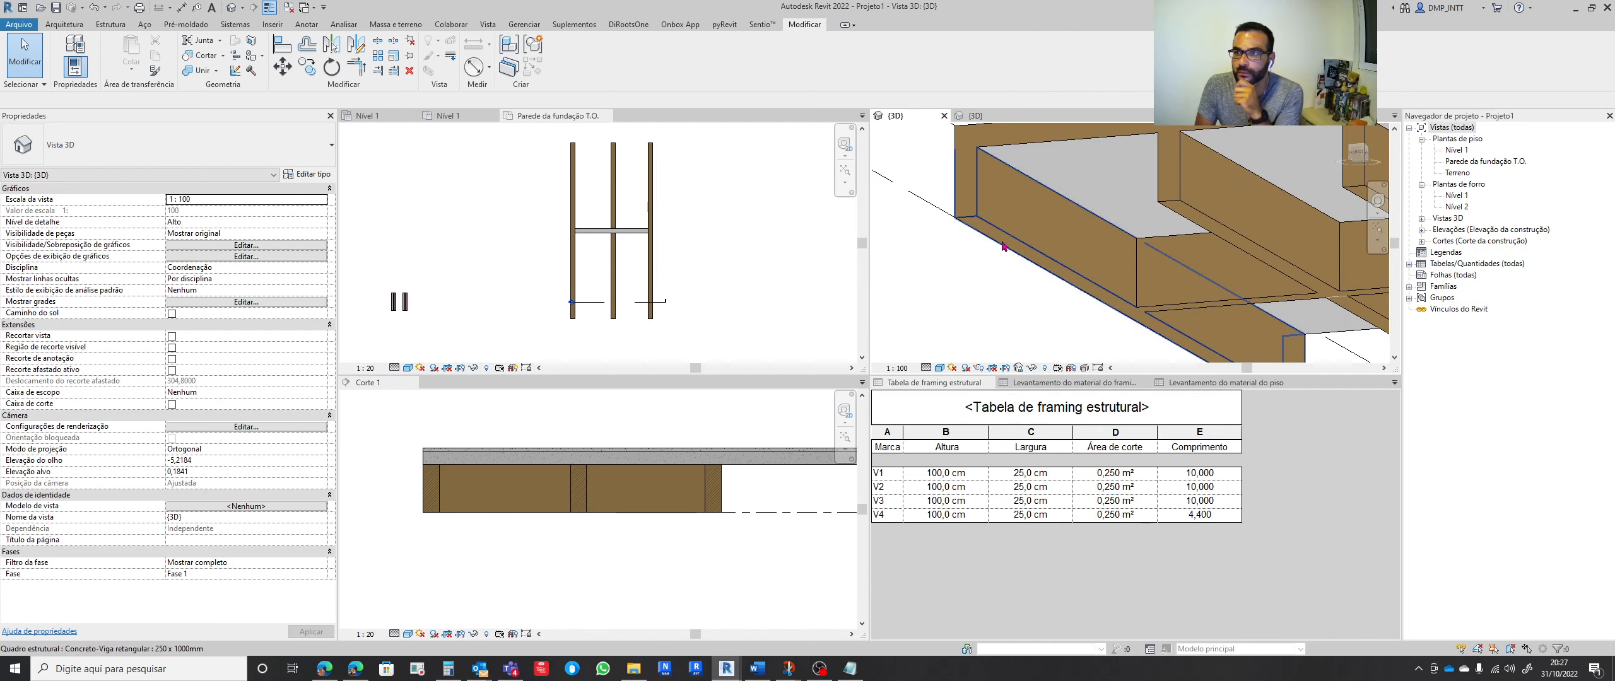
scroll(1037, 264, "down", 4)
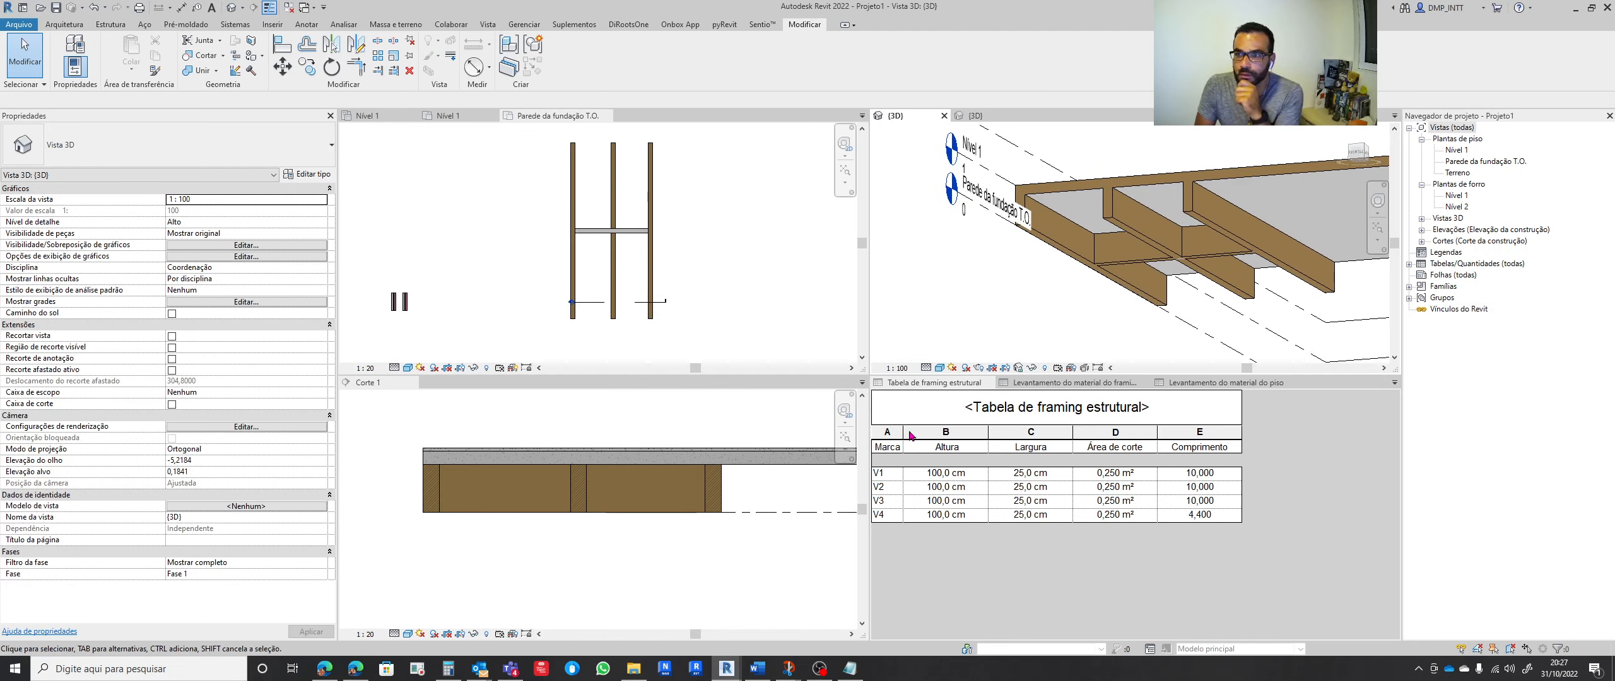
Start a new project parameter from the framing schedule's field selection and name it Fundação
left_click(887, 447)
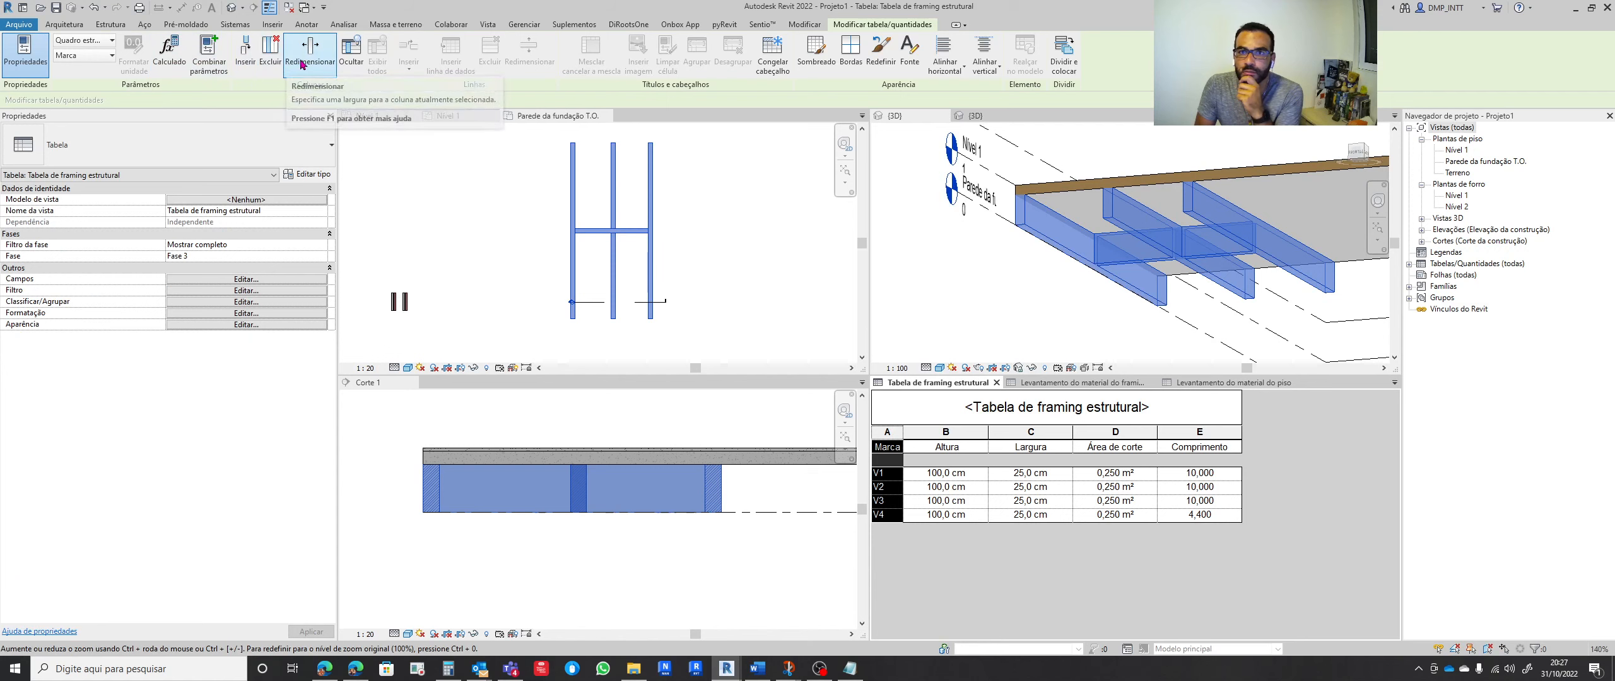
left_click(245, 52)
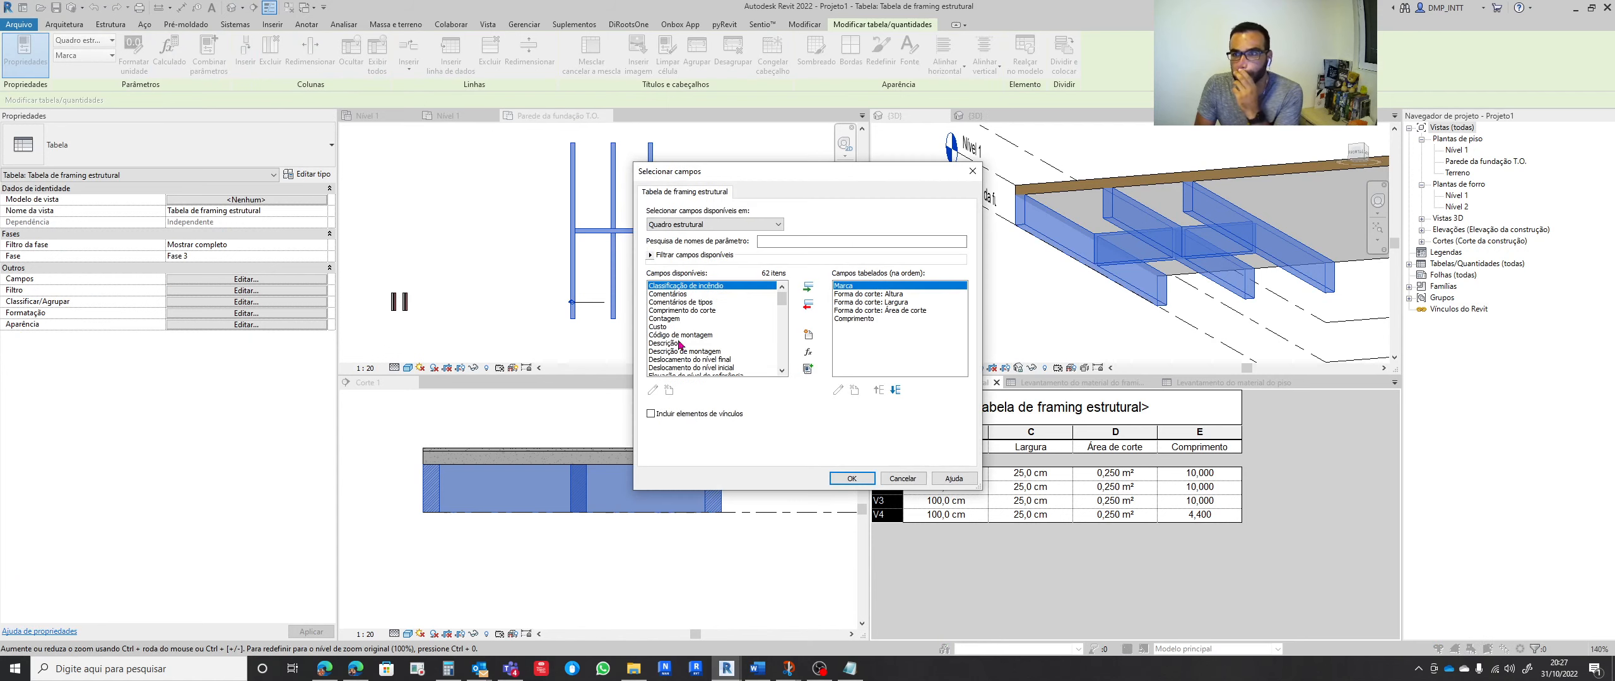
left_click(808, 334)
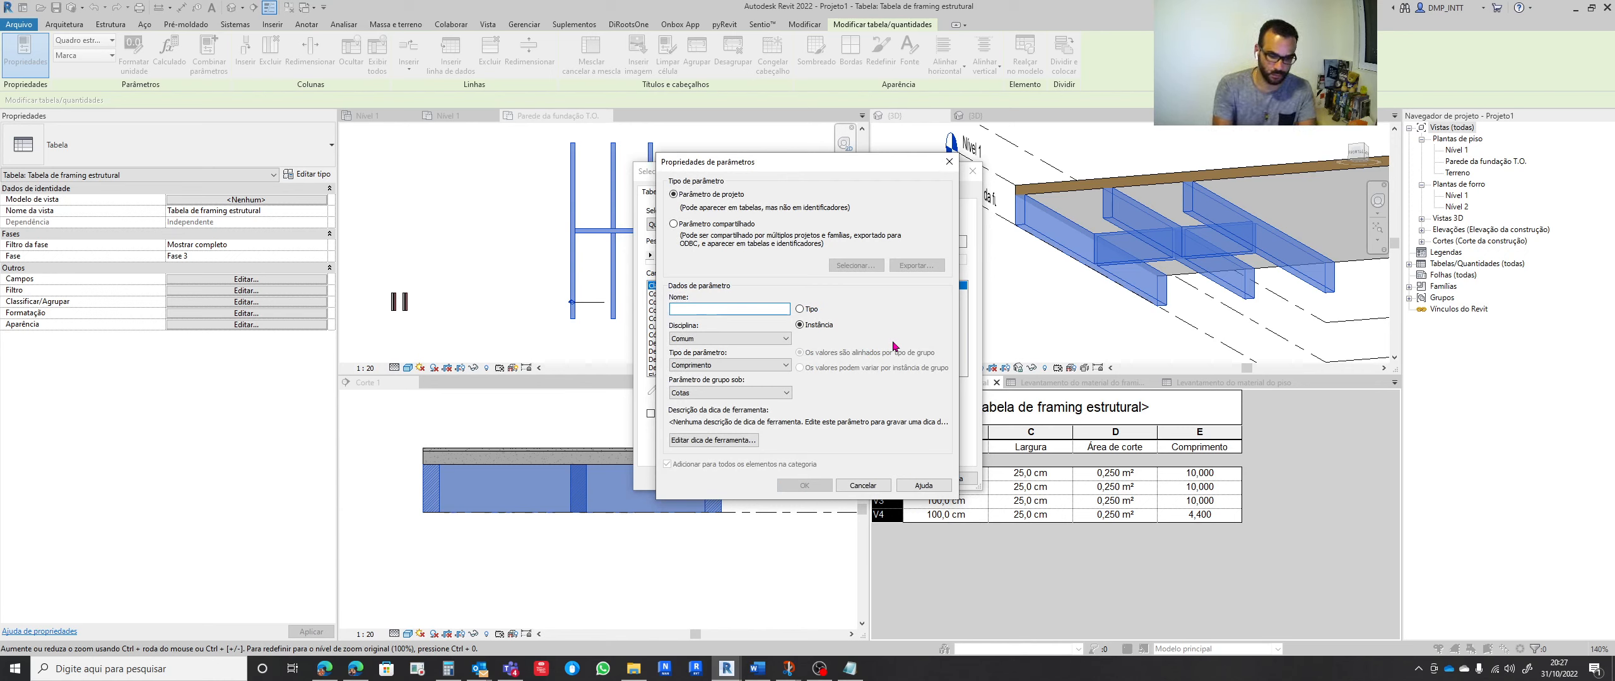
type("Fundação")
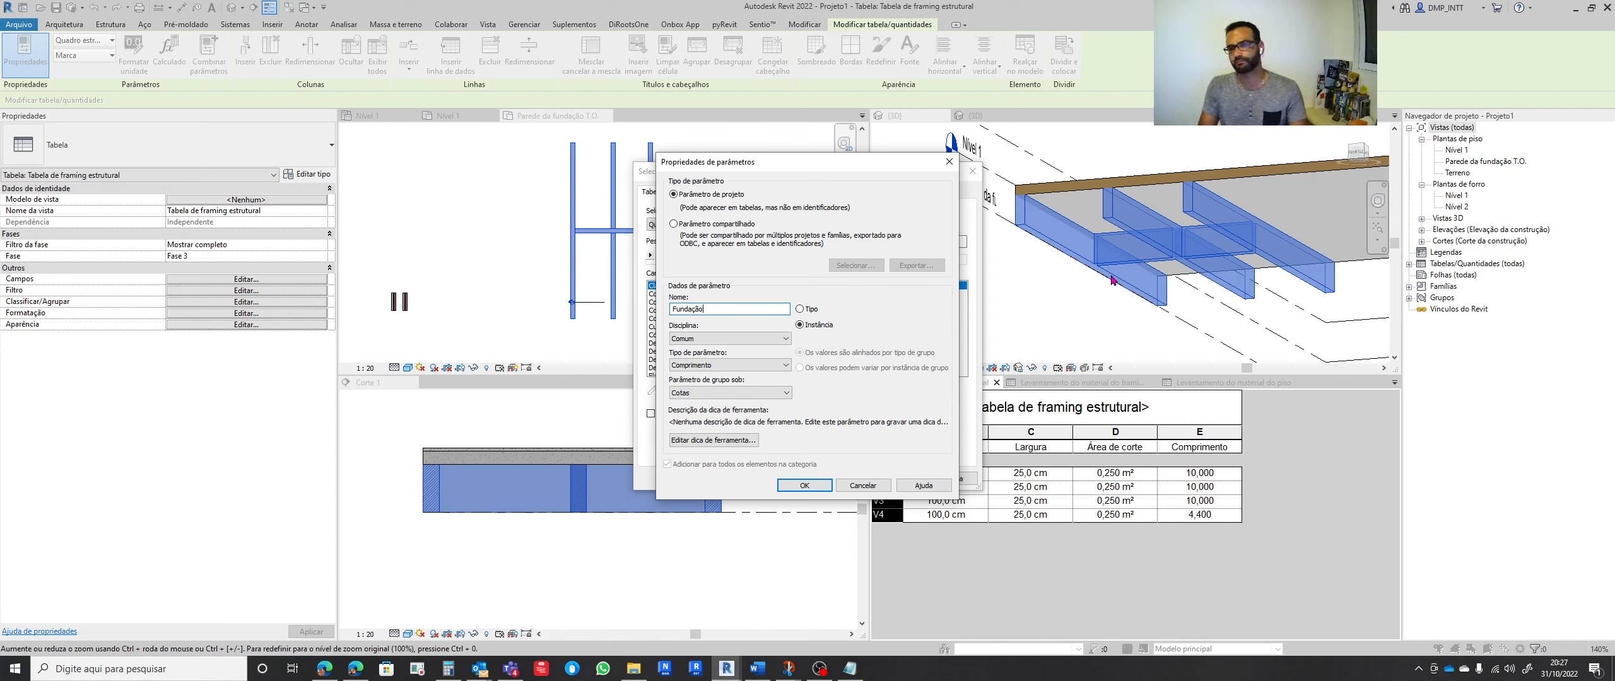
Set the Fundação parameter's type to Sim/Não
left_click(728, 394)
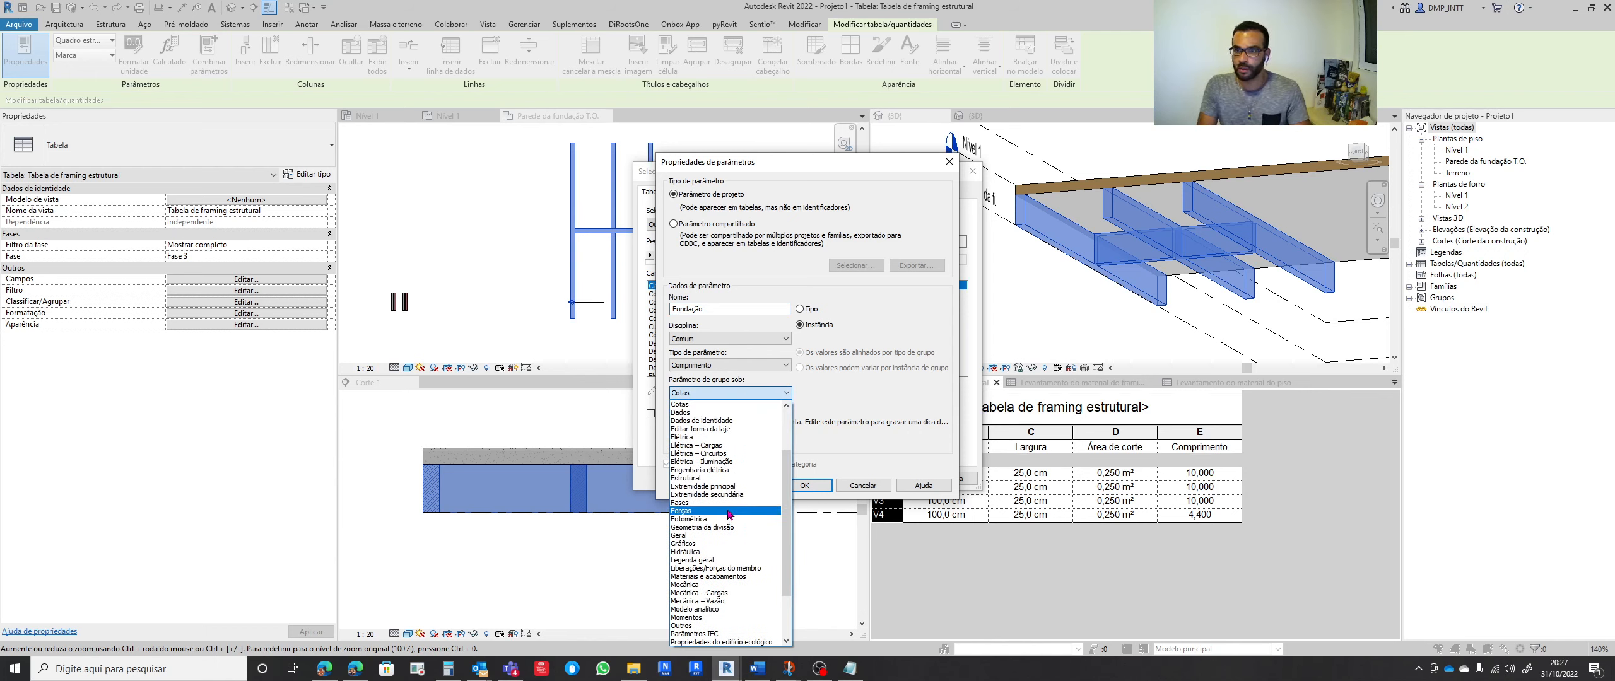
scroll(729, 514, "up", 3)
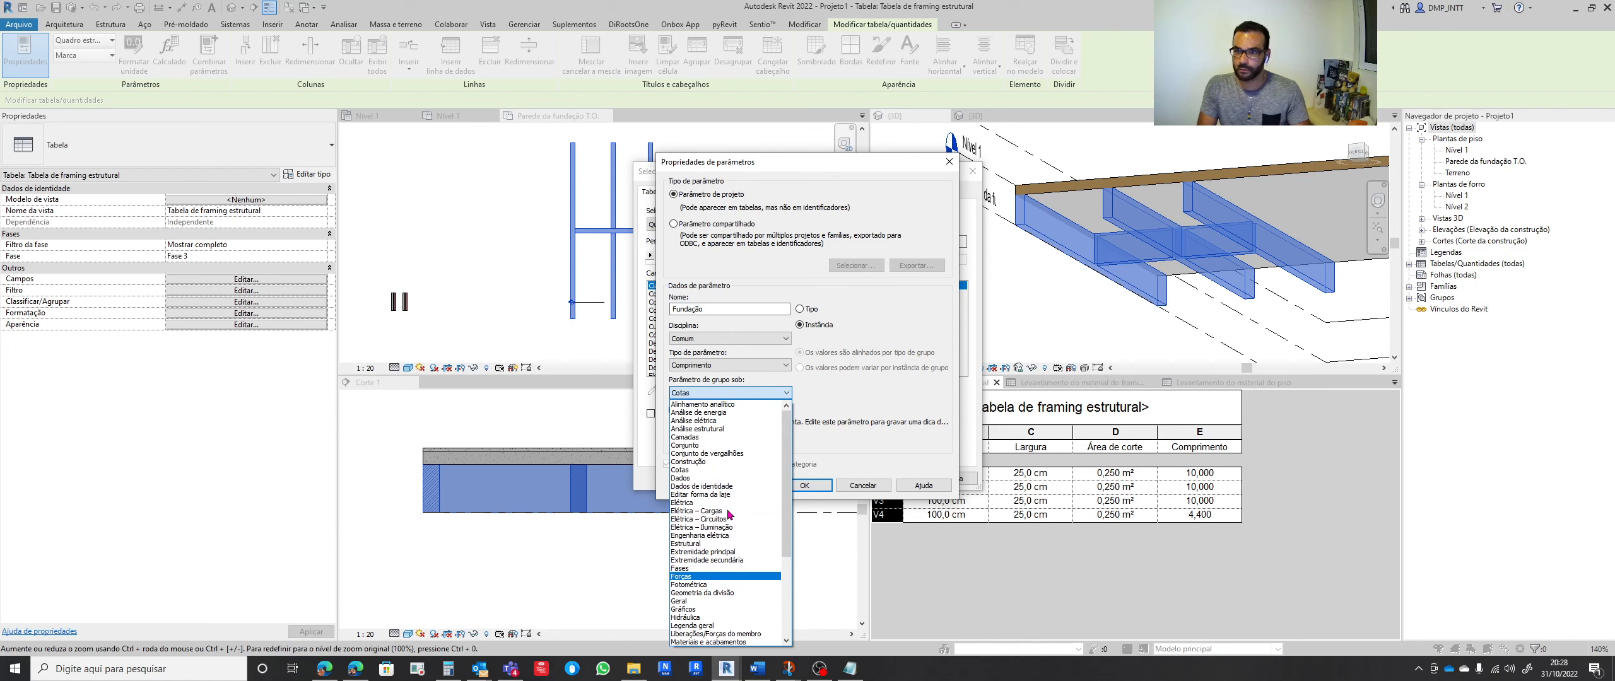
scroll(728, 514, "down", 6)
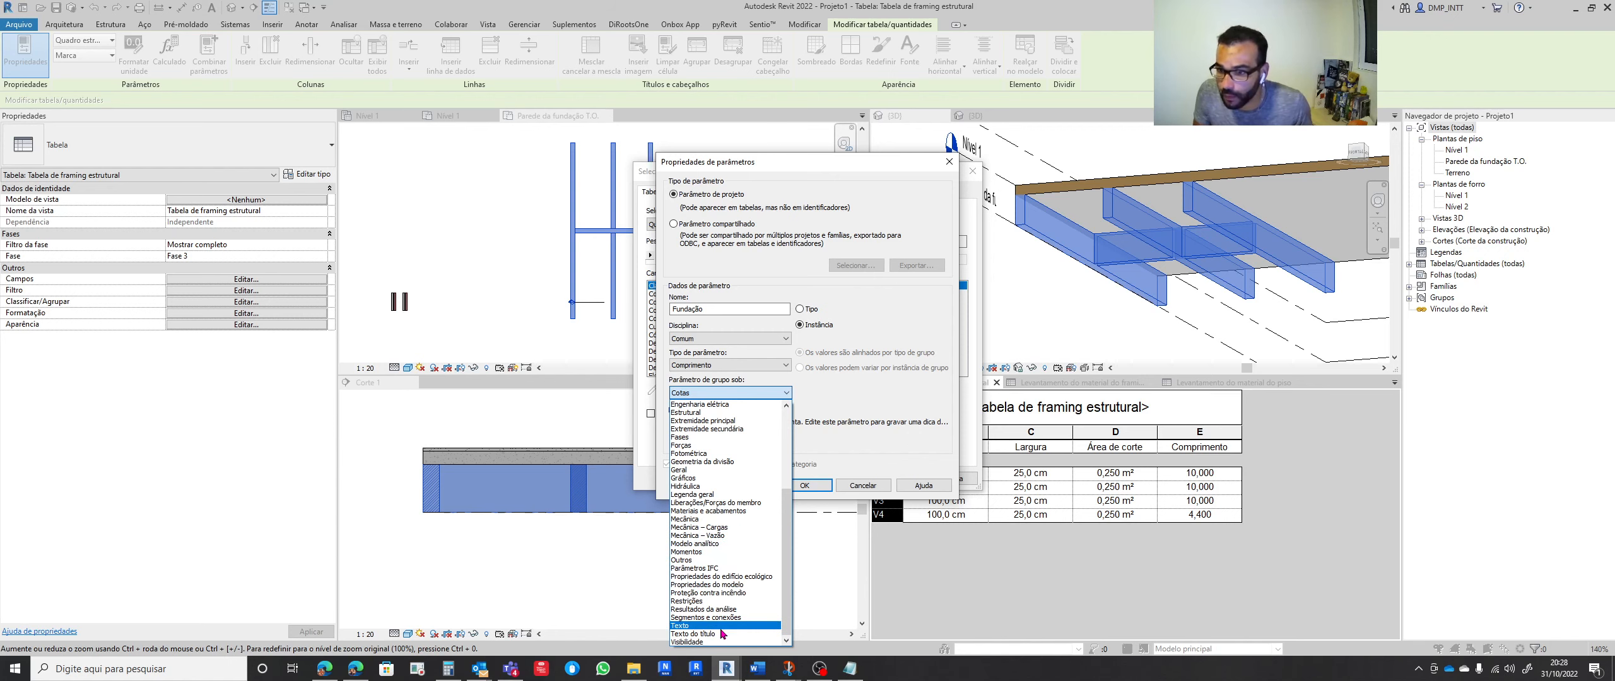
scroll(727, 622, "up", 6)
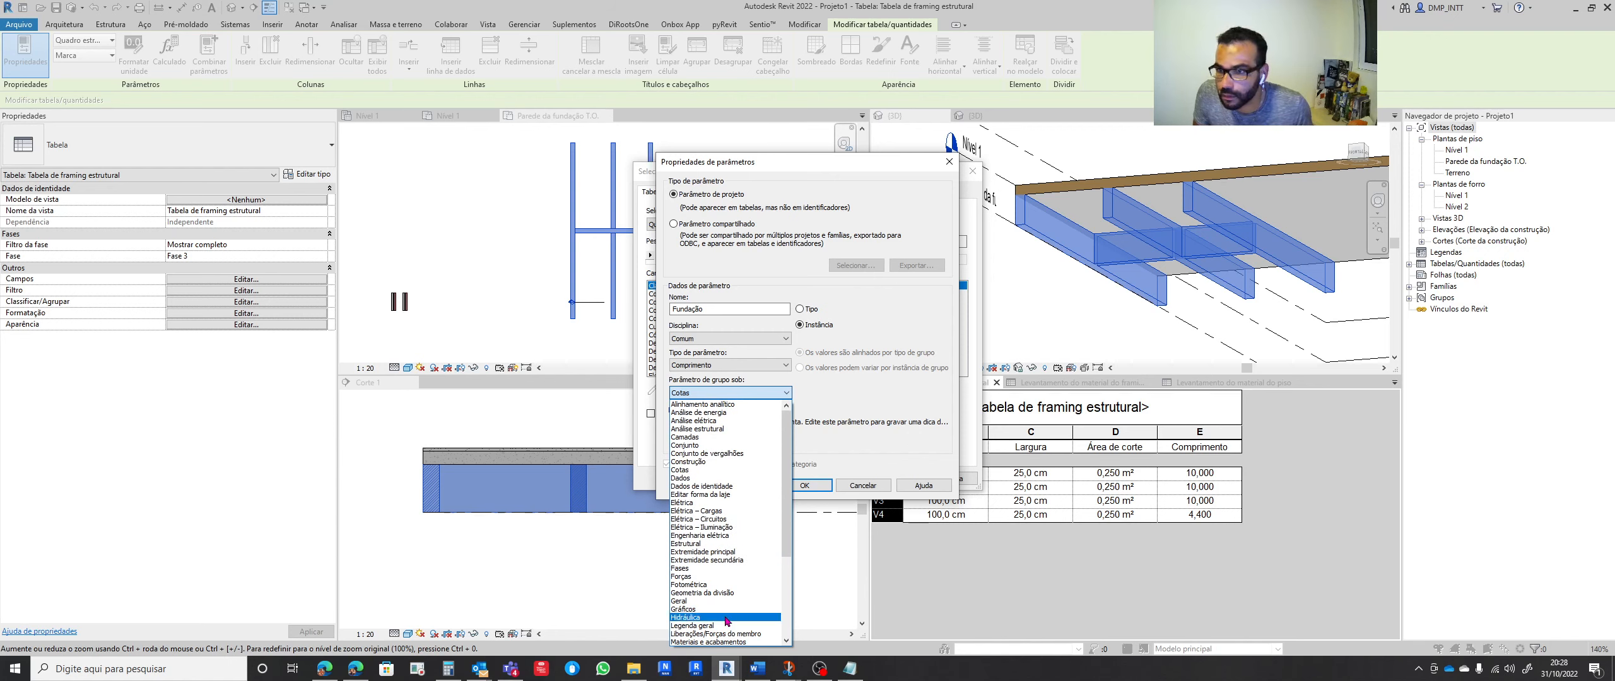
left_click(782, 365)
left_click(782, 365)
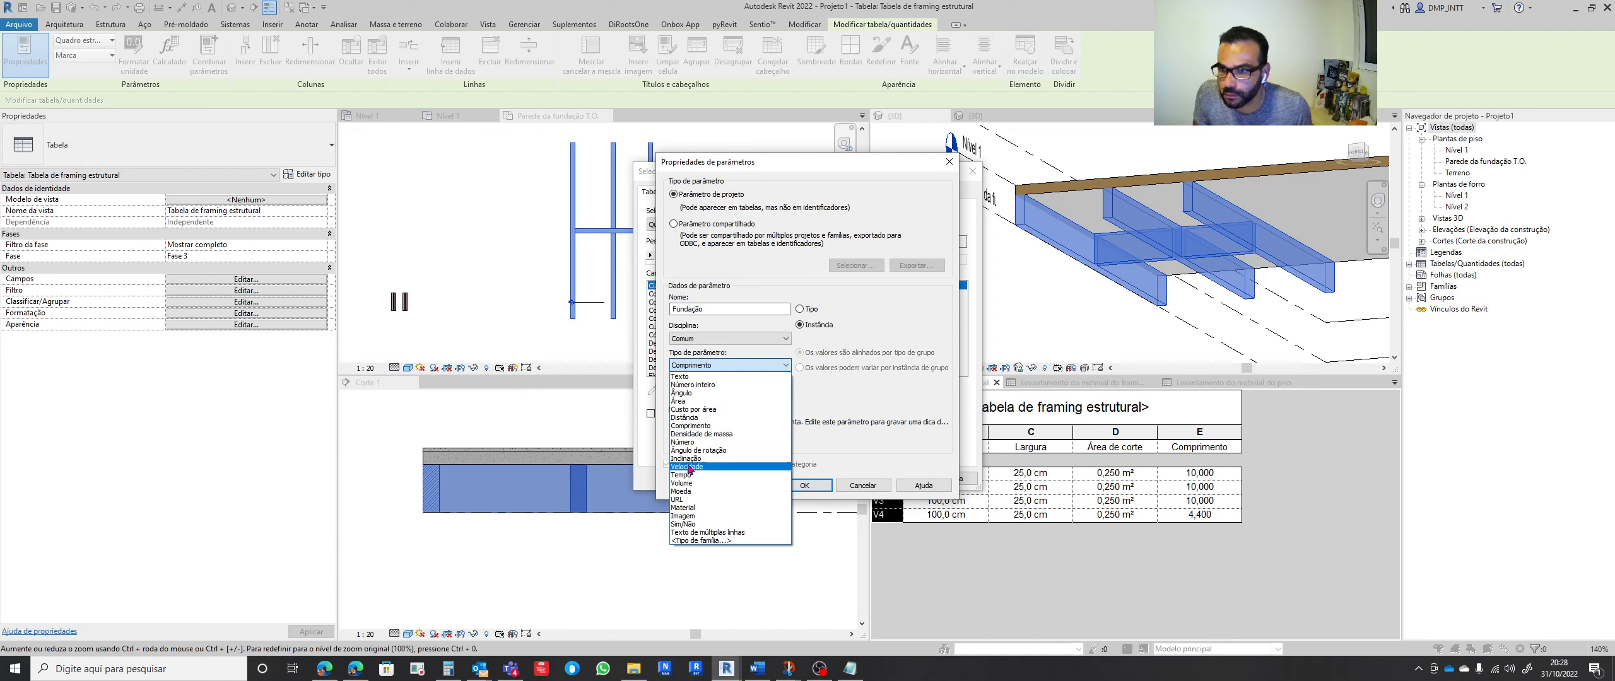
left_click(686, 526)
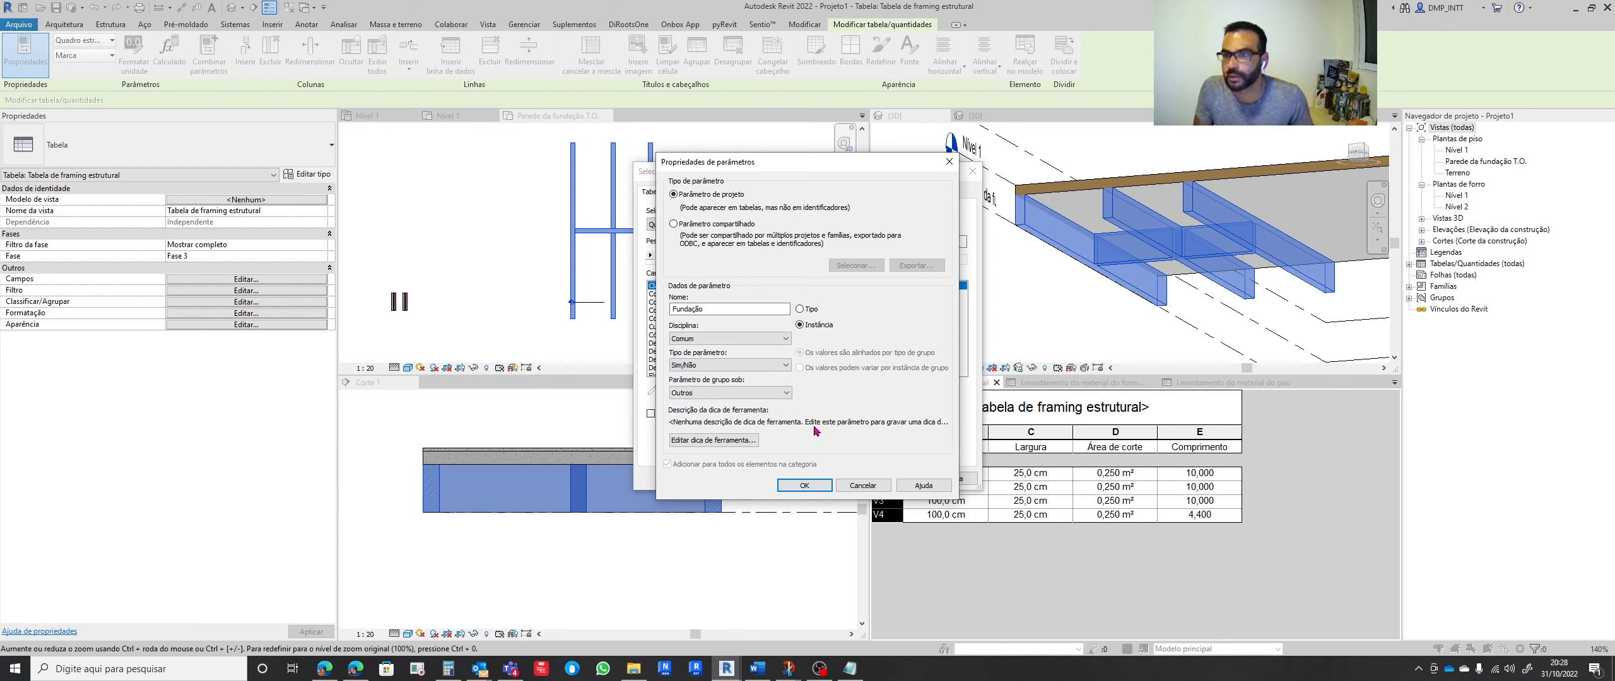
Group the Fundação instance parameter under Dados, create it and apply it as a schedule field
left_click(773, 394)
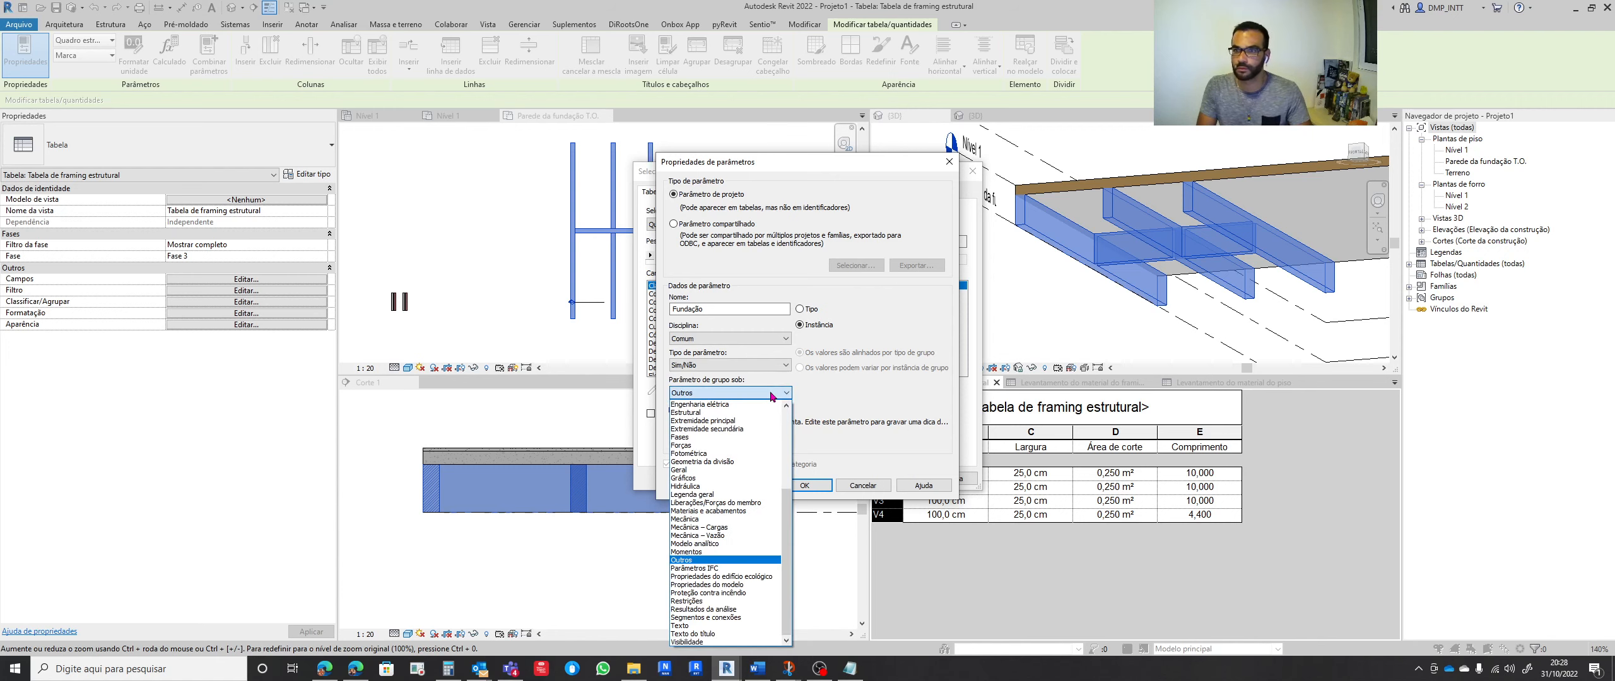
scroll(774, 445, "up", 6)
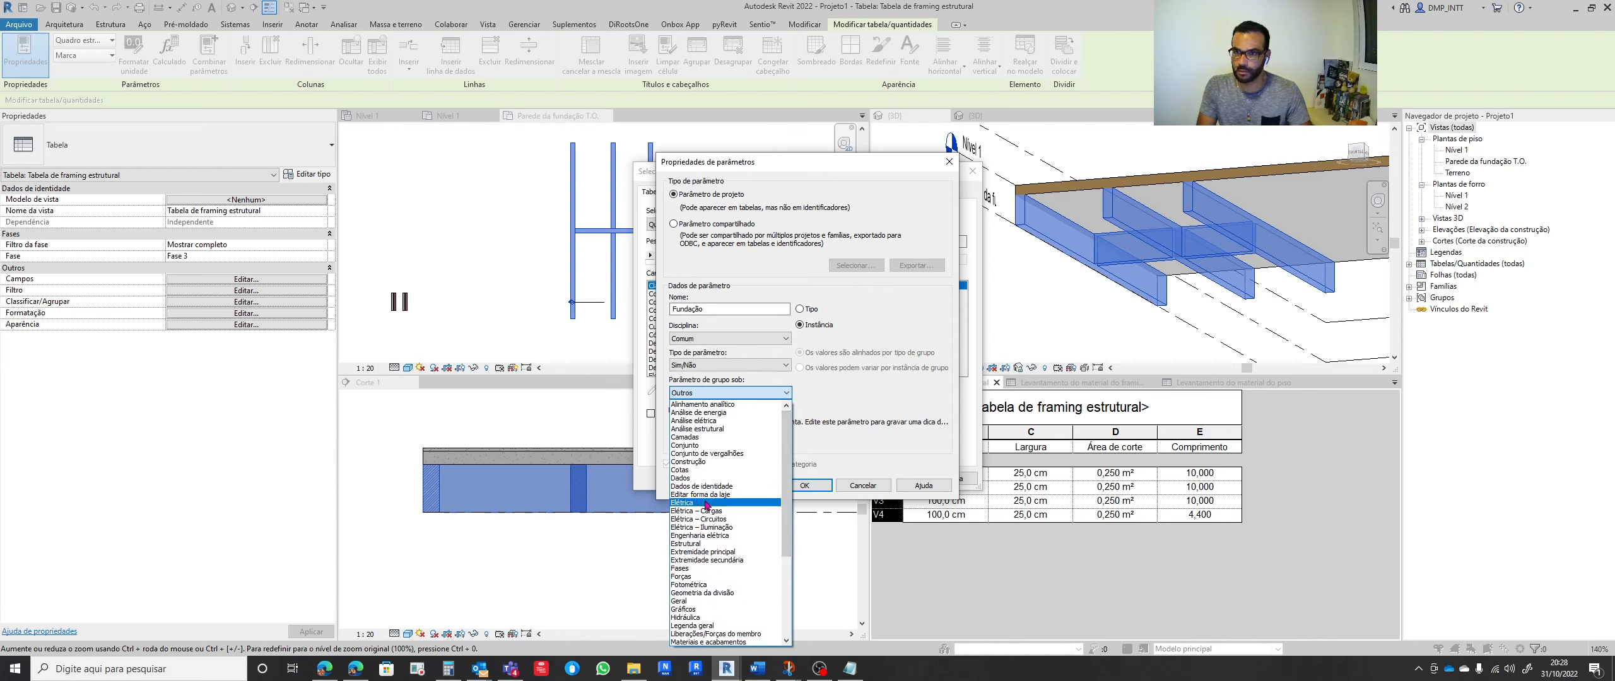
scroll(707, 502, "down", 5)
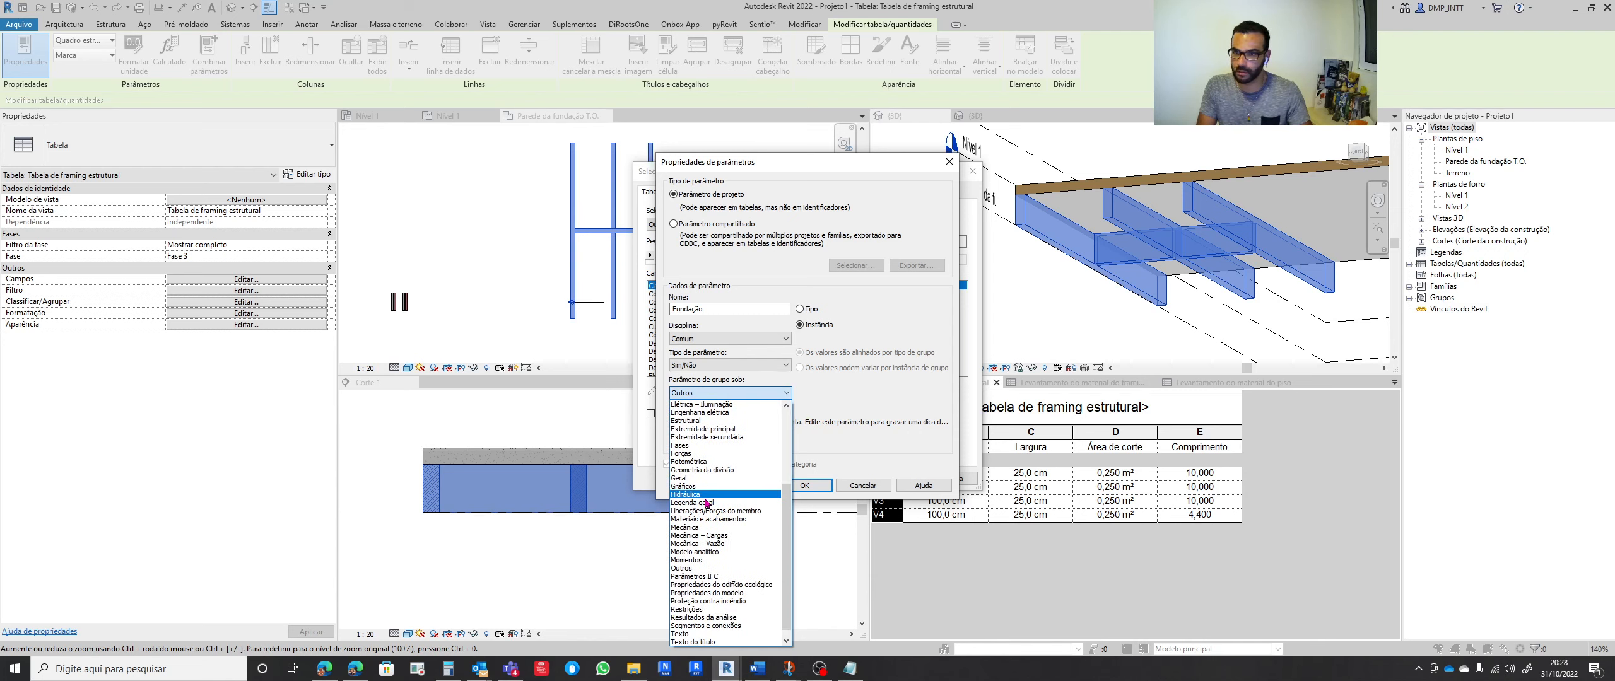
scroll(706, 502, "up", 2)
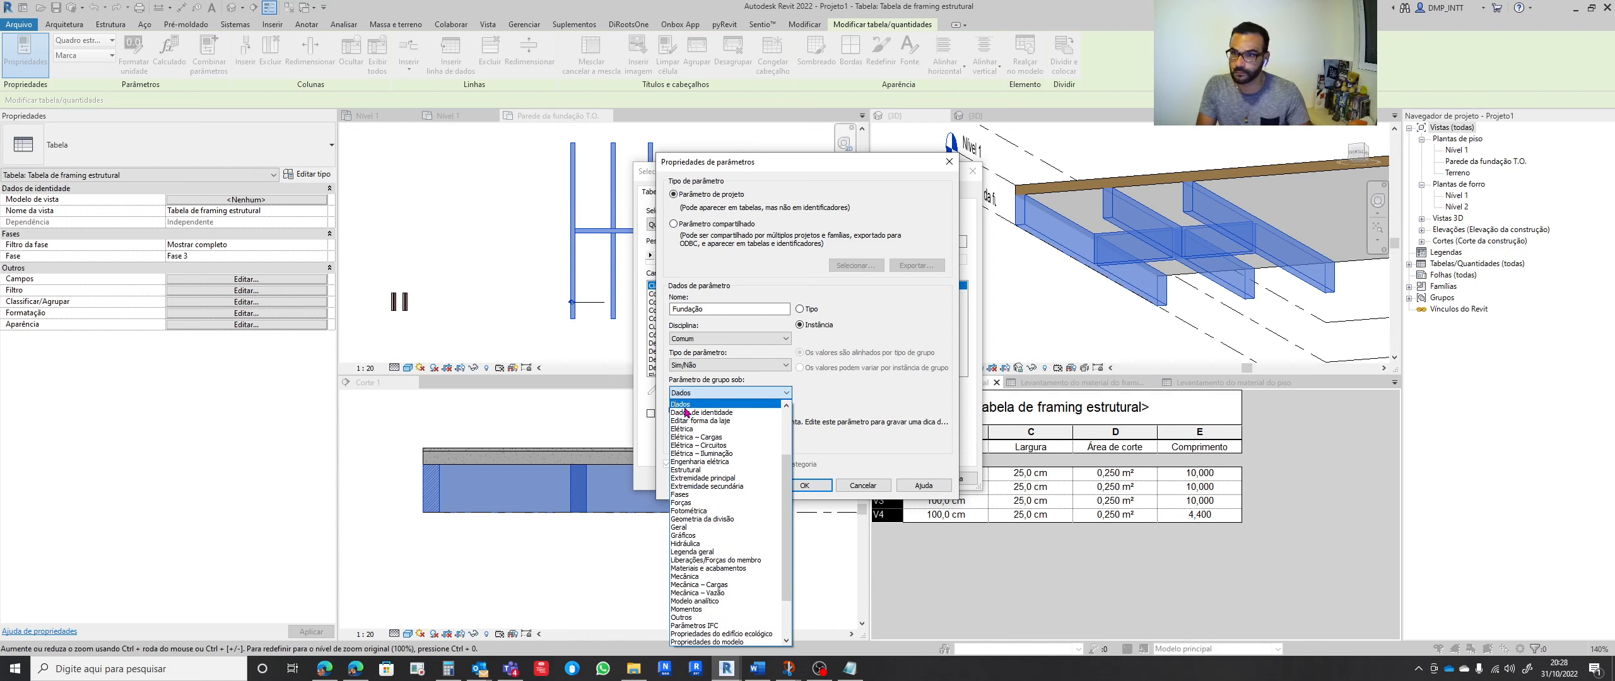
left_click(687, 413)
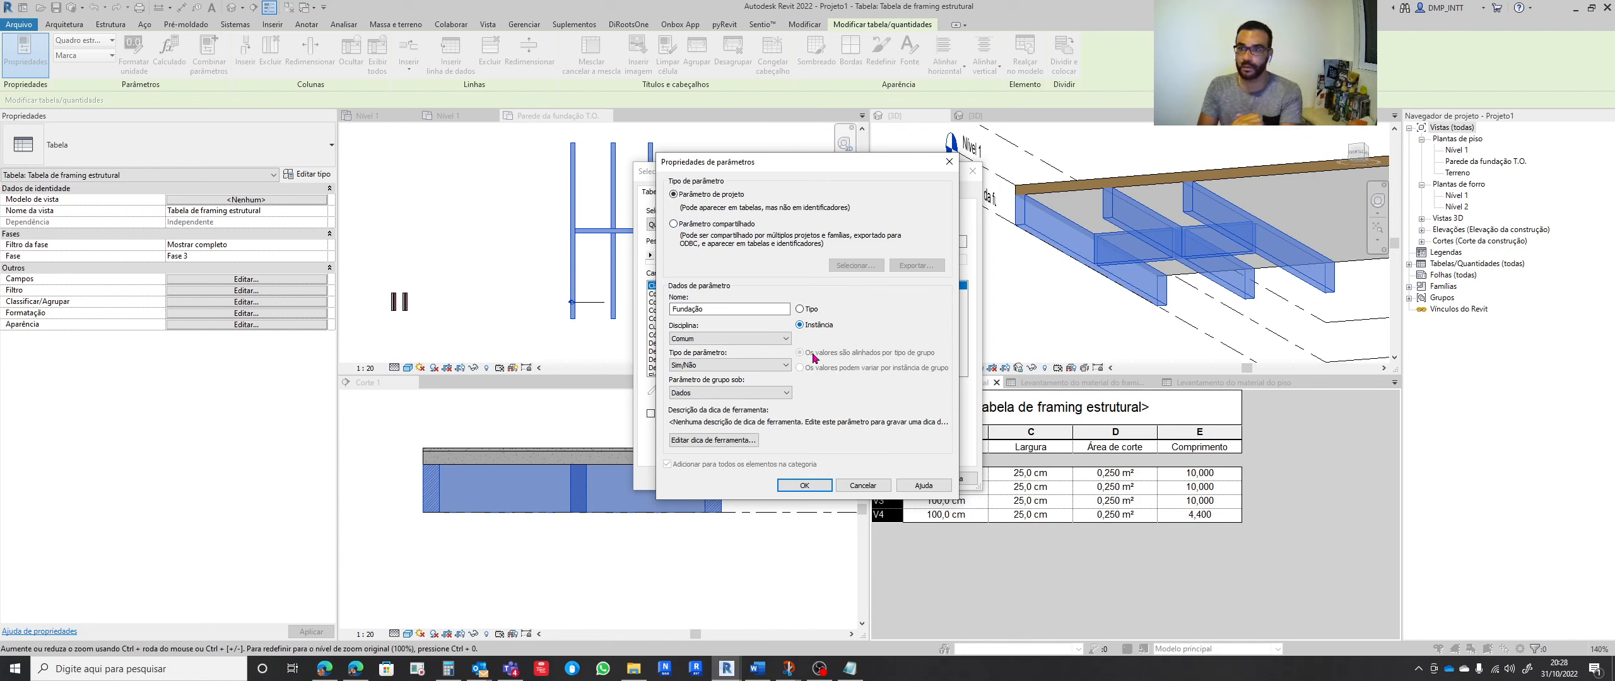
left_click(802, 486)
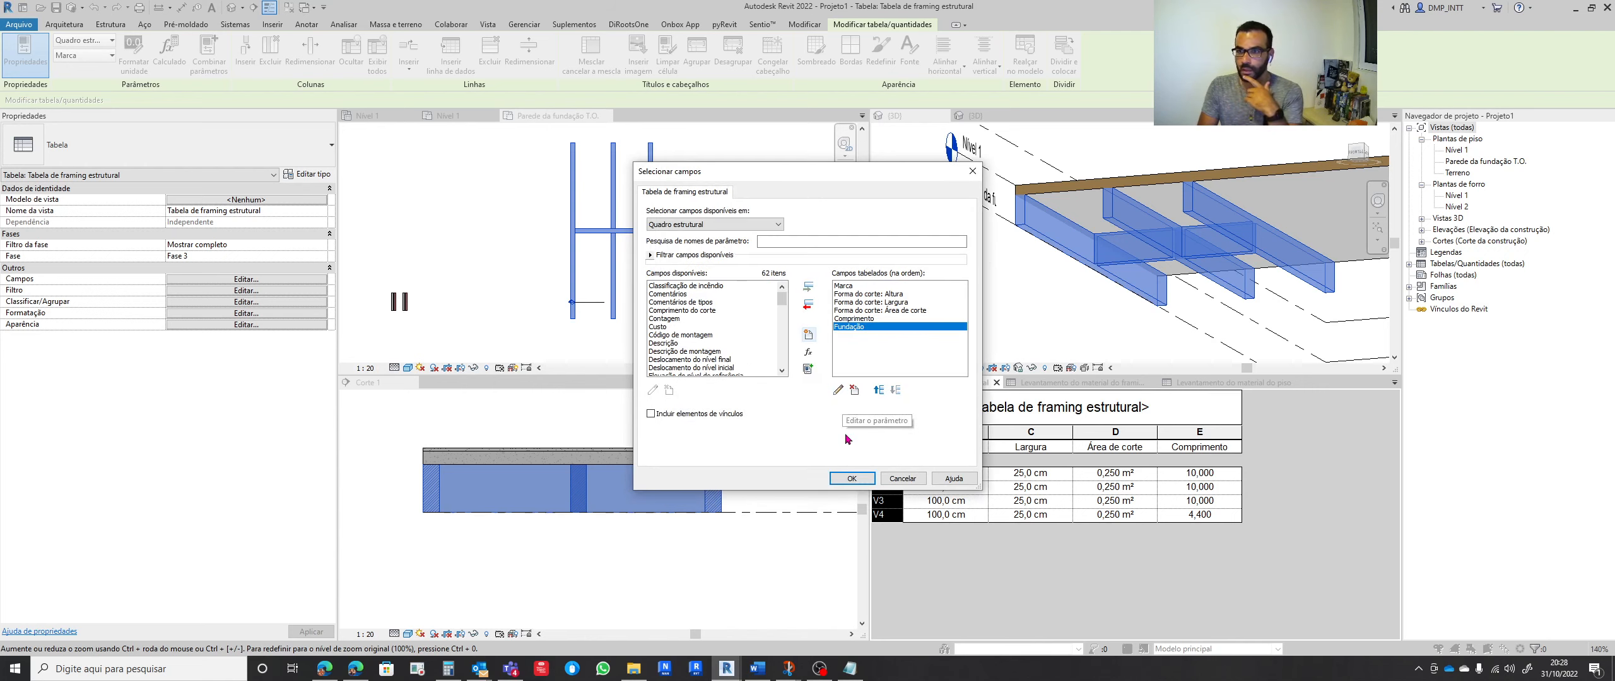
left_click(851, 478)
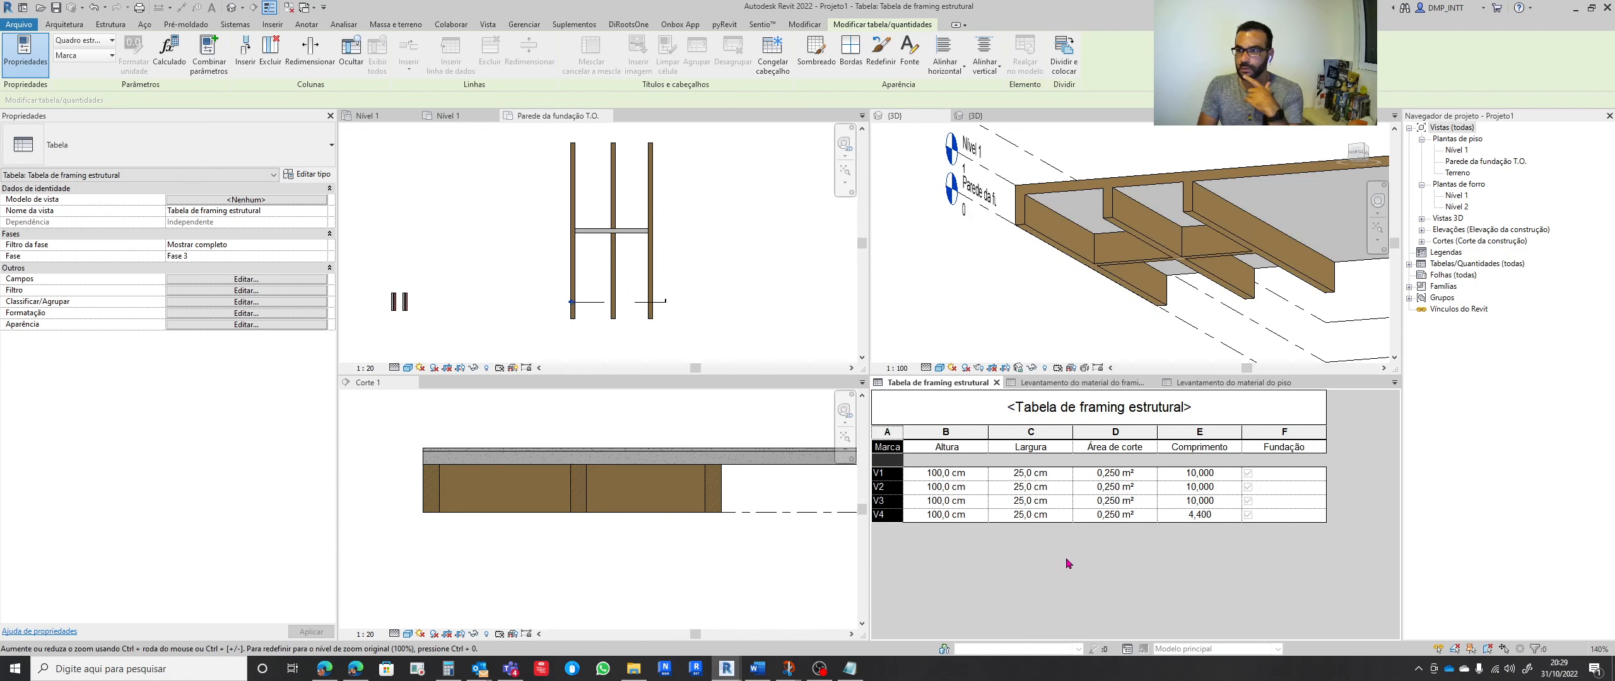
Move the Fundação field up three places in the schedule's field order
left_click(1255, 445)
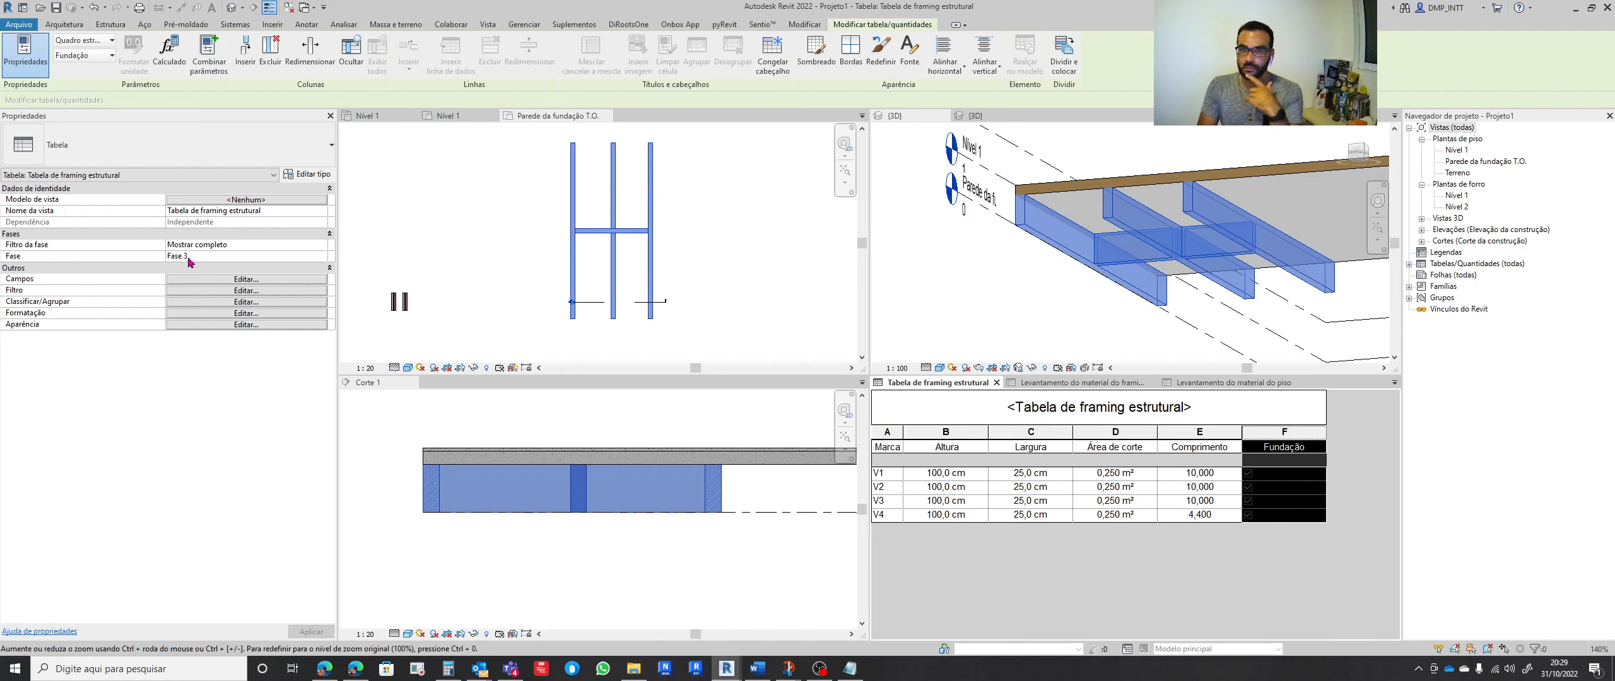
left_click(246, 279)
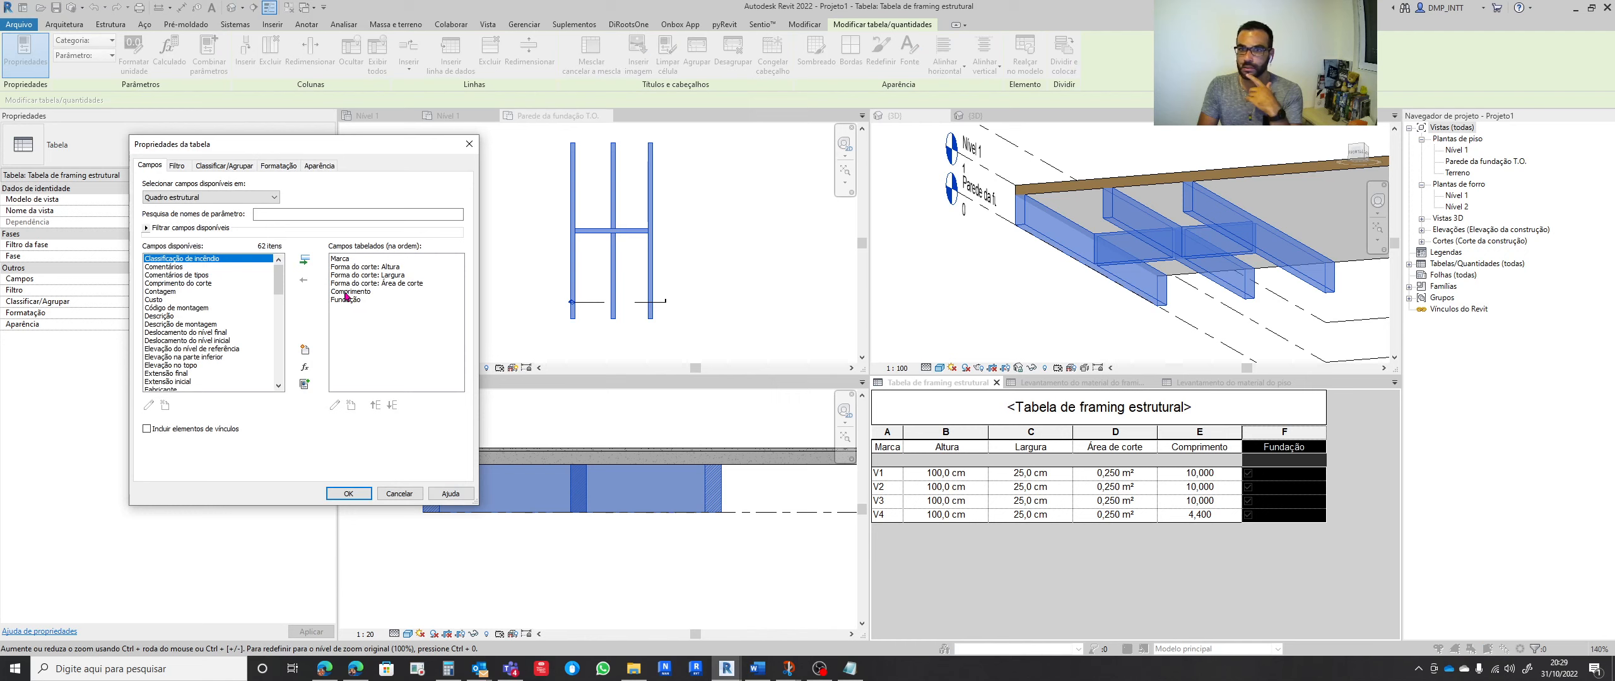
left_click(346, 300)
left_click(375, 406)
left_click(376, 406)
left_click(375, 406)
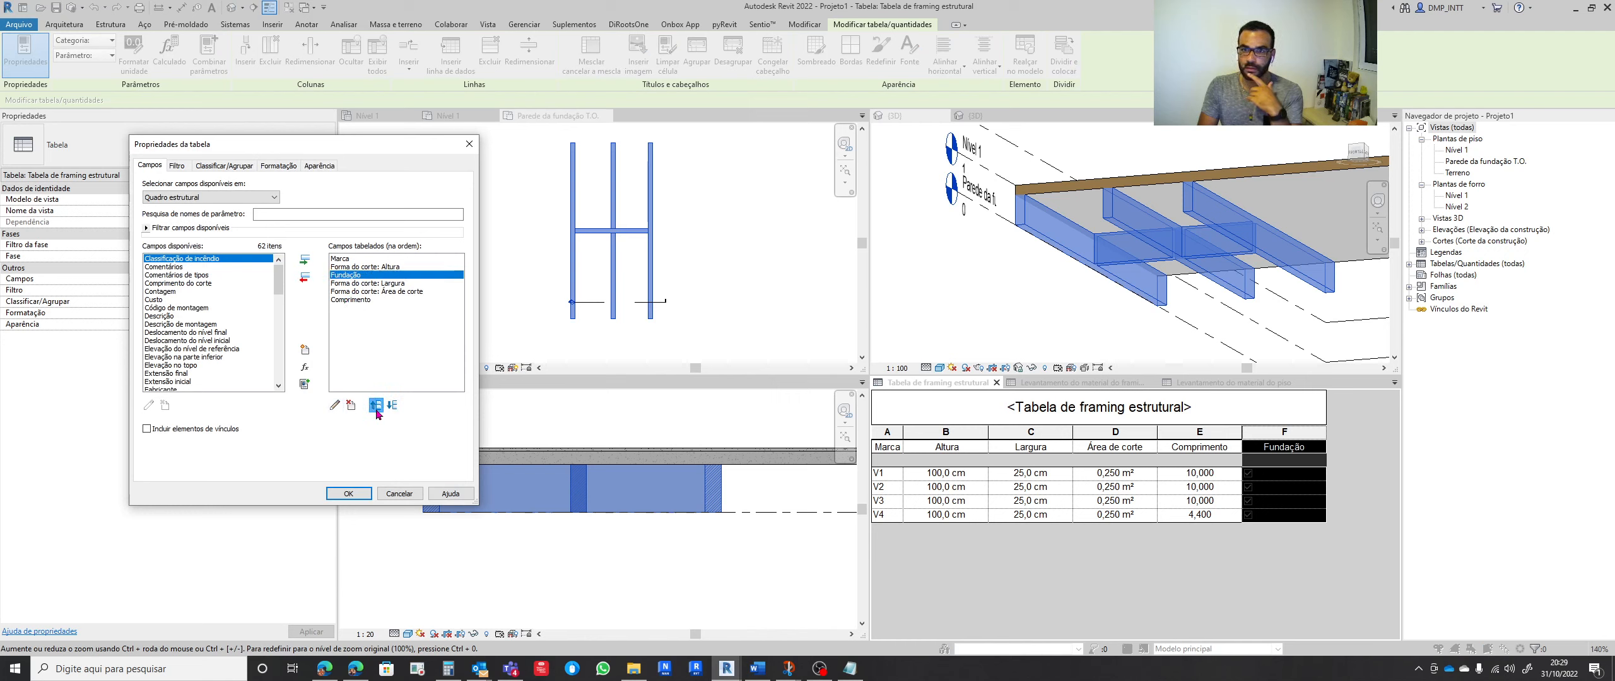
Move the Fundação field directly after Marca in the framing schedule and narrow its column
left_click(375, 406)
left_click(348, 494)
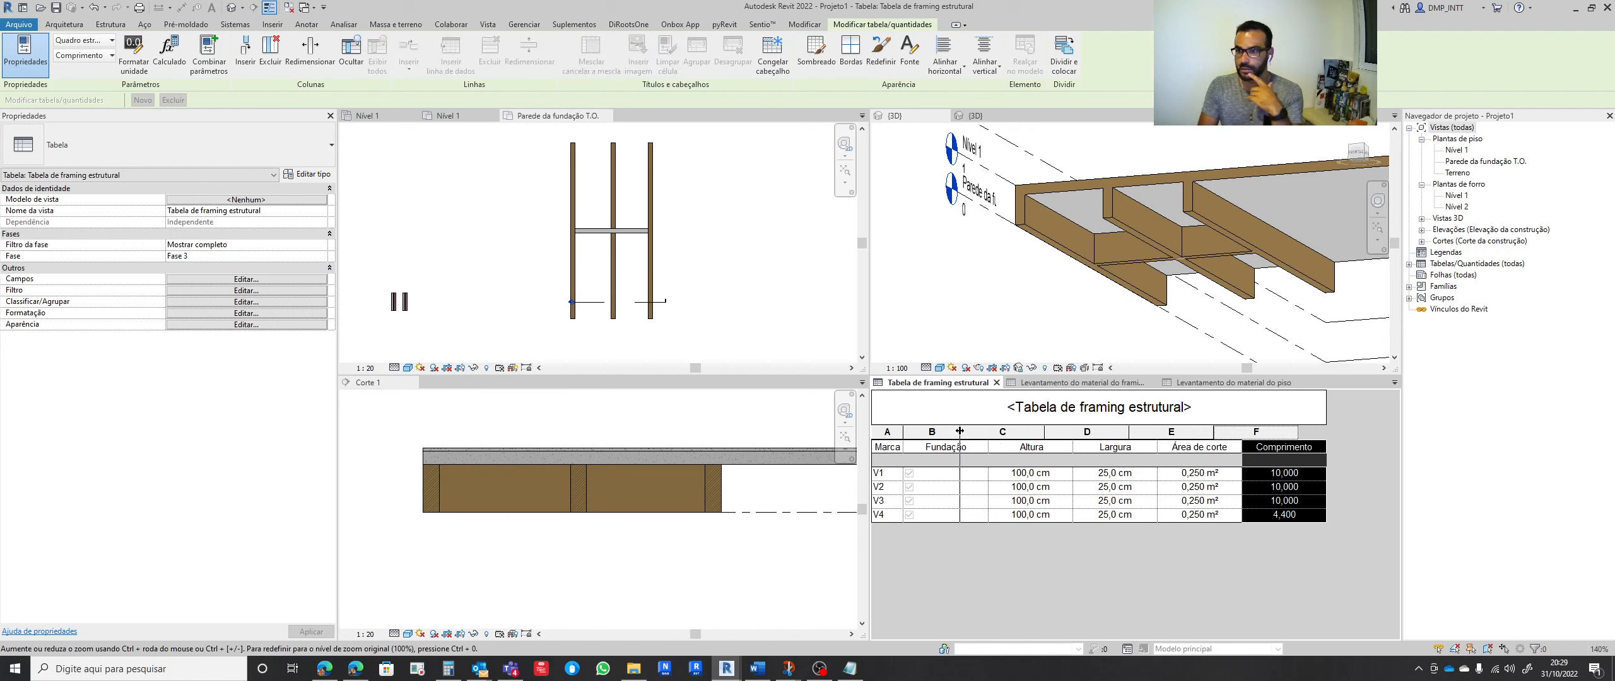
left_click_drag(988, 431, 950, 431)
Enable Fundação for beams V2 and V4 and turn it off for V1 and V3 in the schedule
left_click(911, 487)
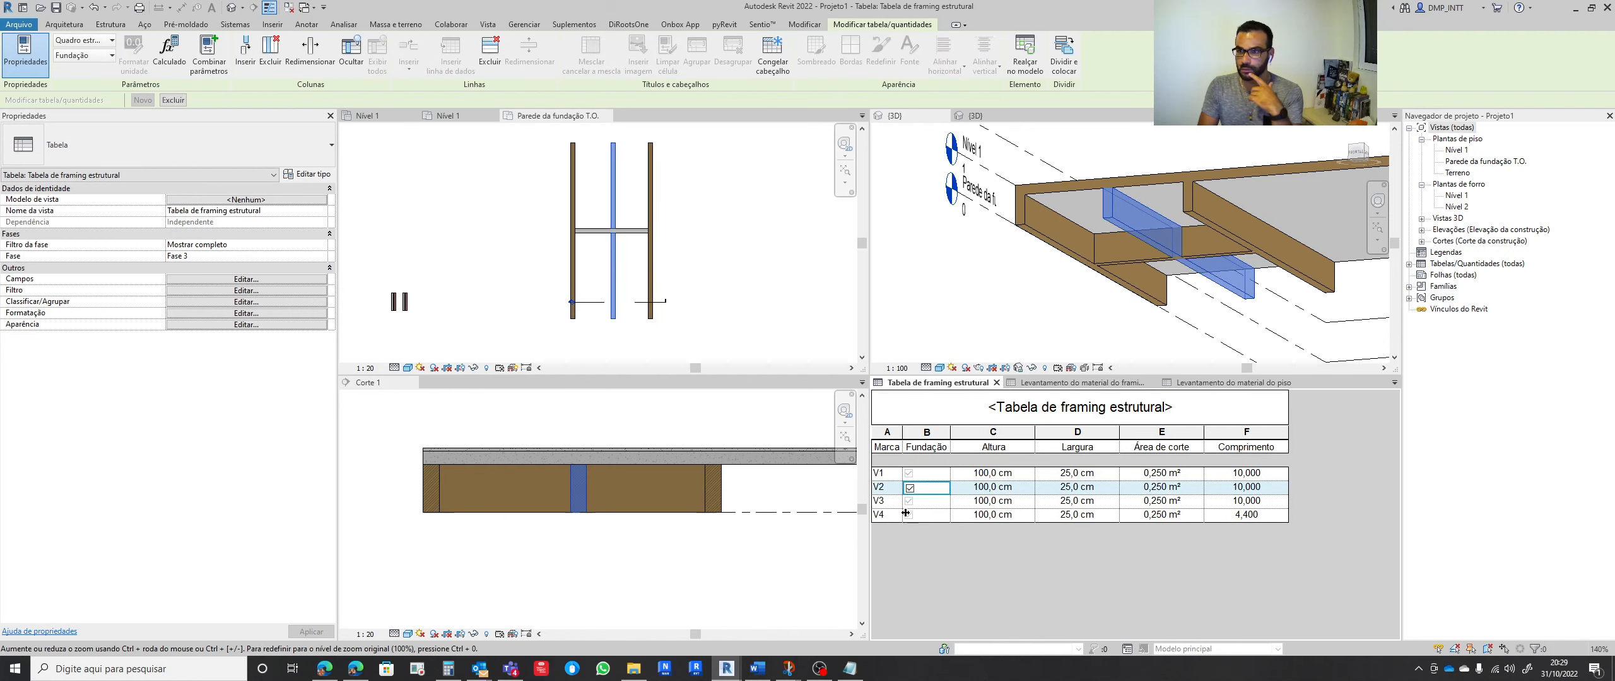
left_click(909, 502)
left_click(909, 475)
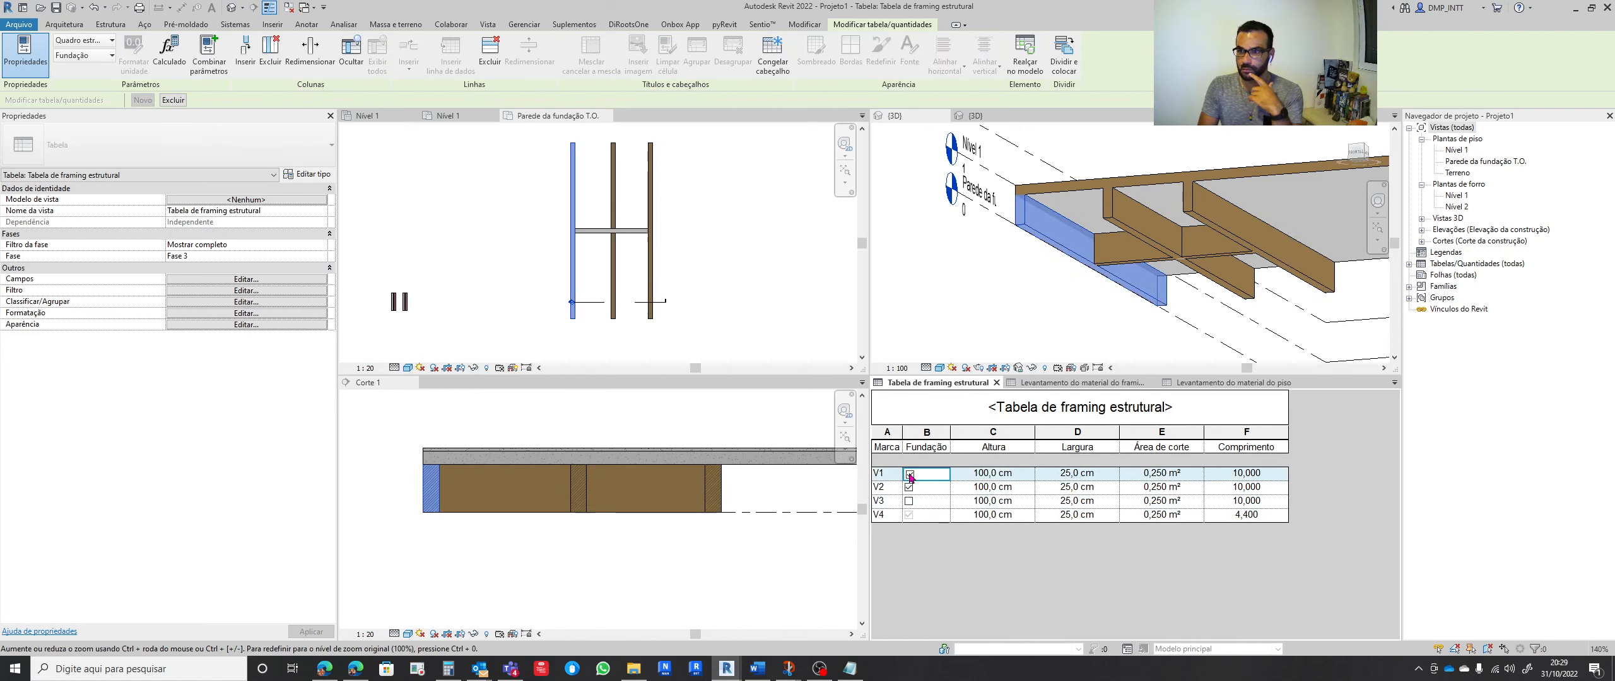
left_click(909, 474)
left_click(908, 516)
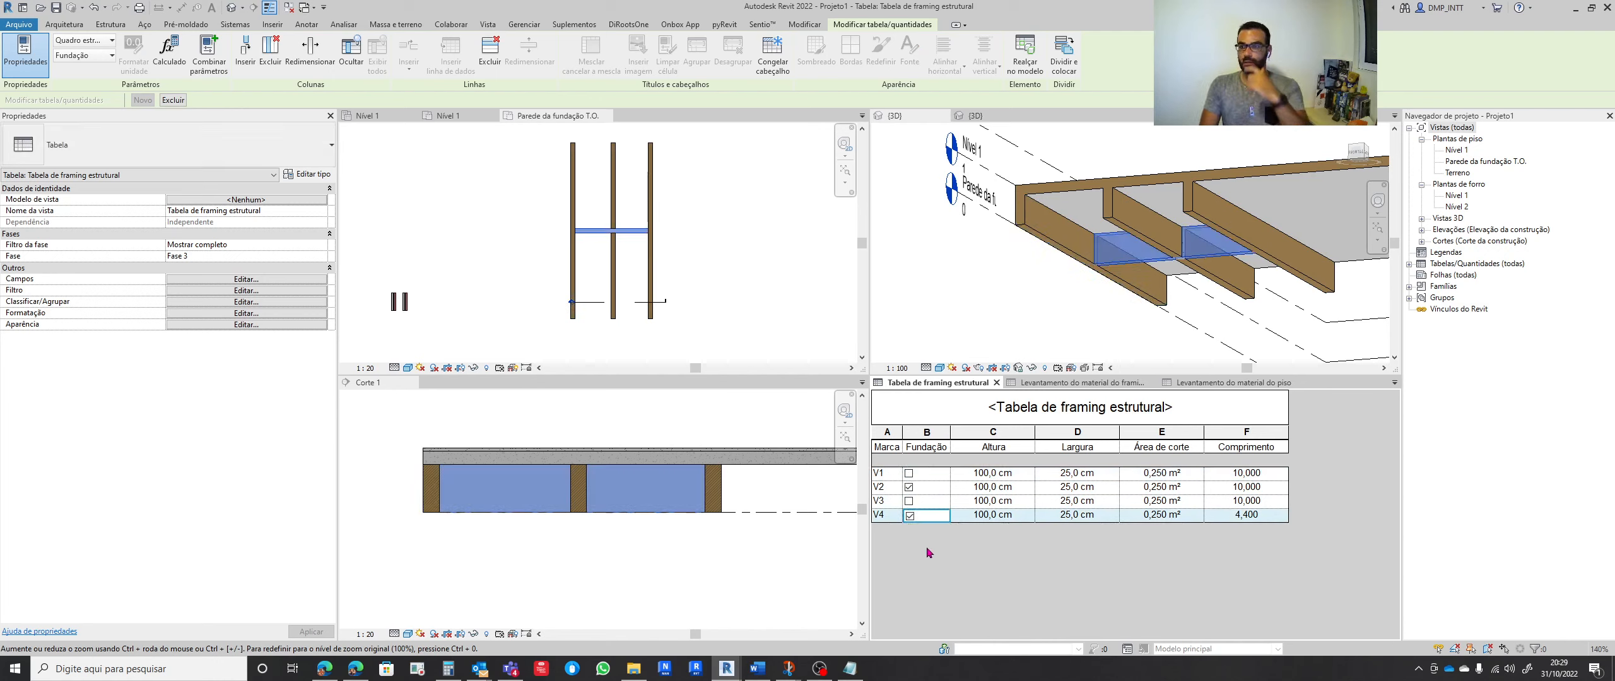
Copy beam V3 horizontally 2.6 m to the right in the foundation plan
left_click(652, 261)
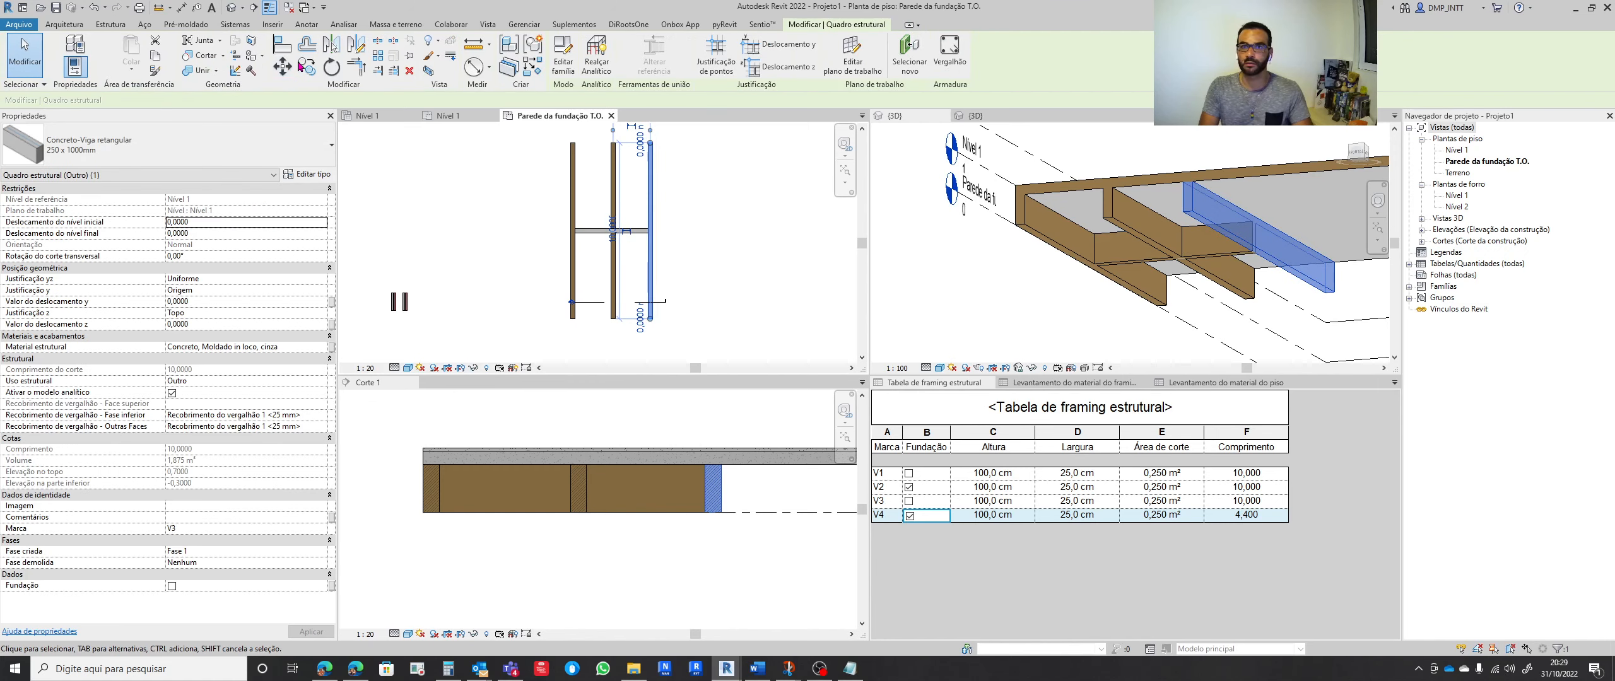
key("c")
key("o")
left_click(699, 262)
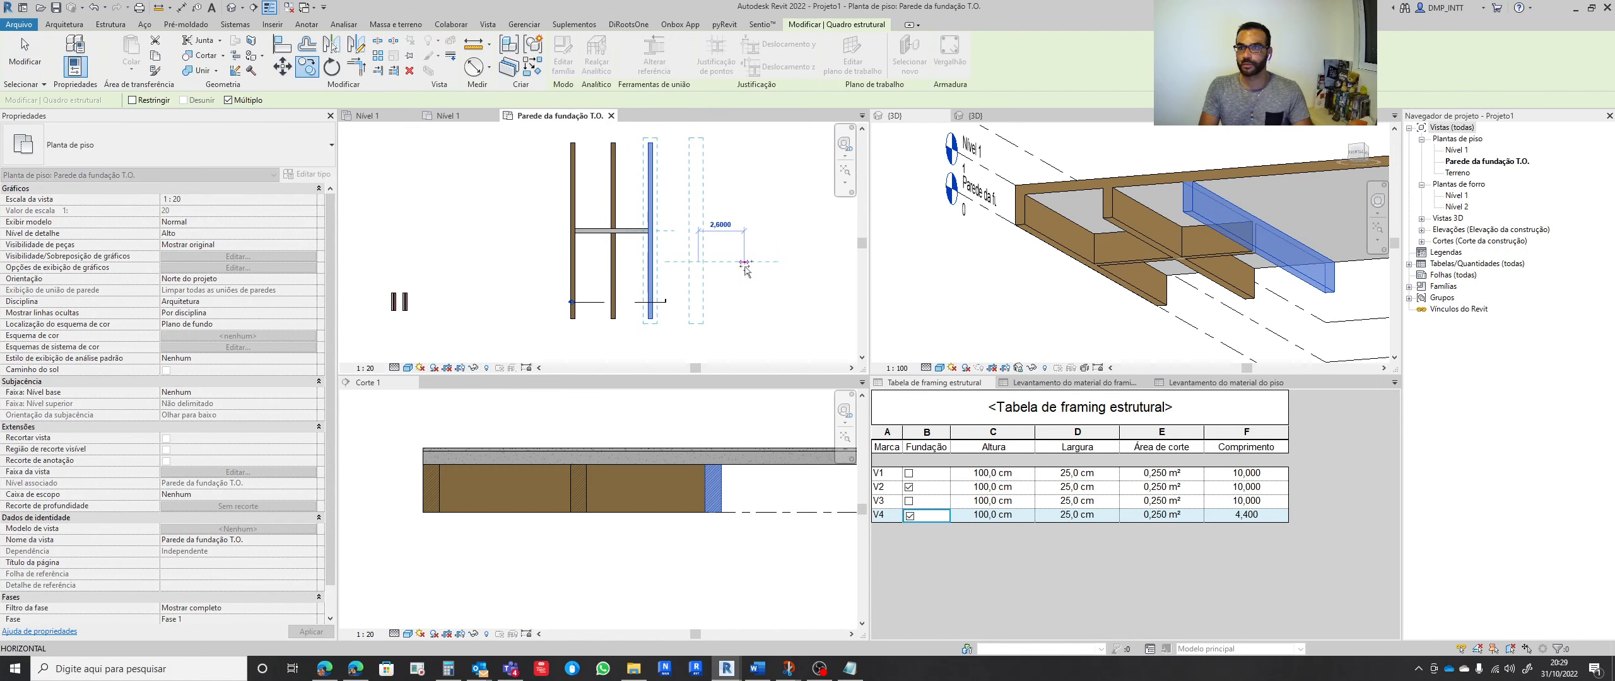
left_click(745, 263)
key("Escape")
key("Escape")
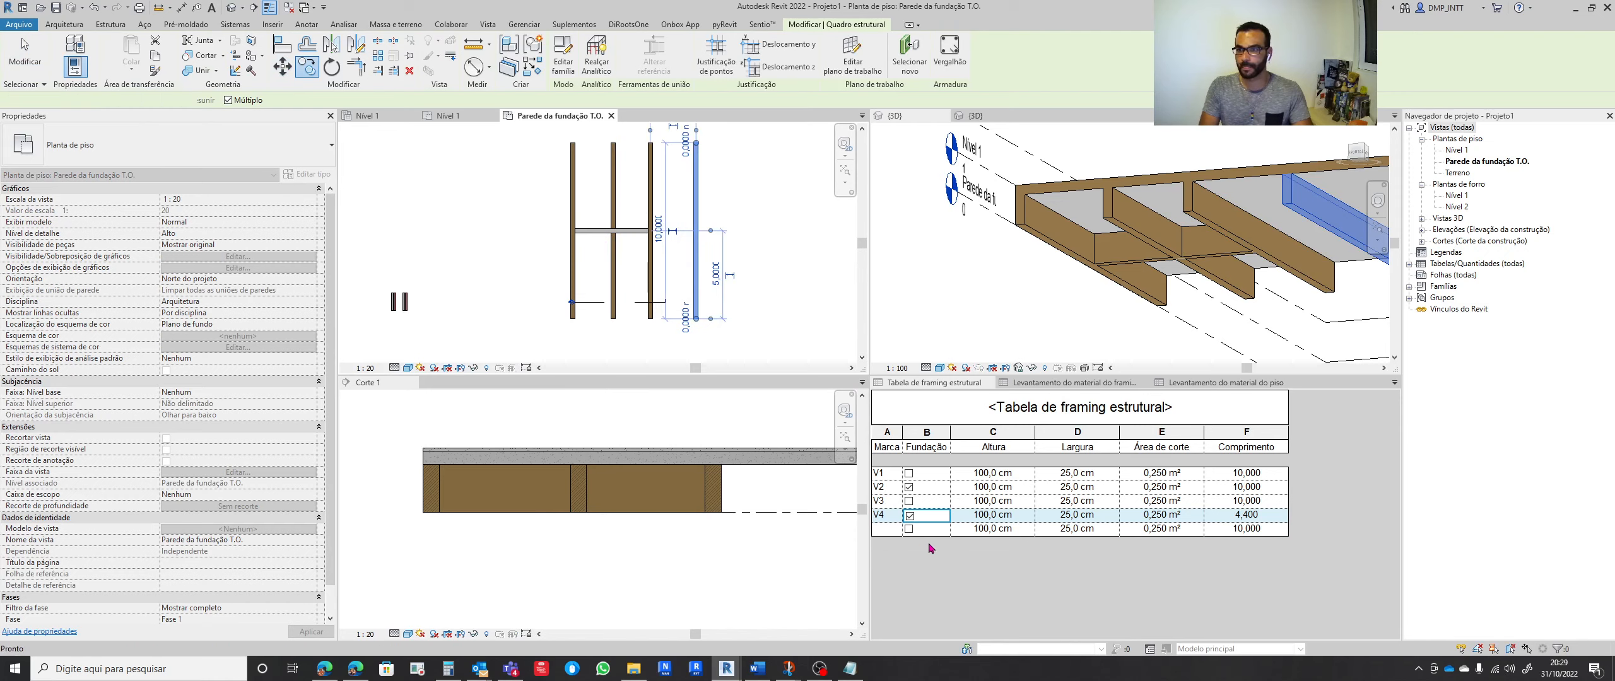
Mark the new copied beam as V4 and renumber the short cross beam as V5 in the schedule
left_click(889, 530)
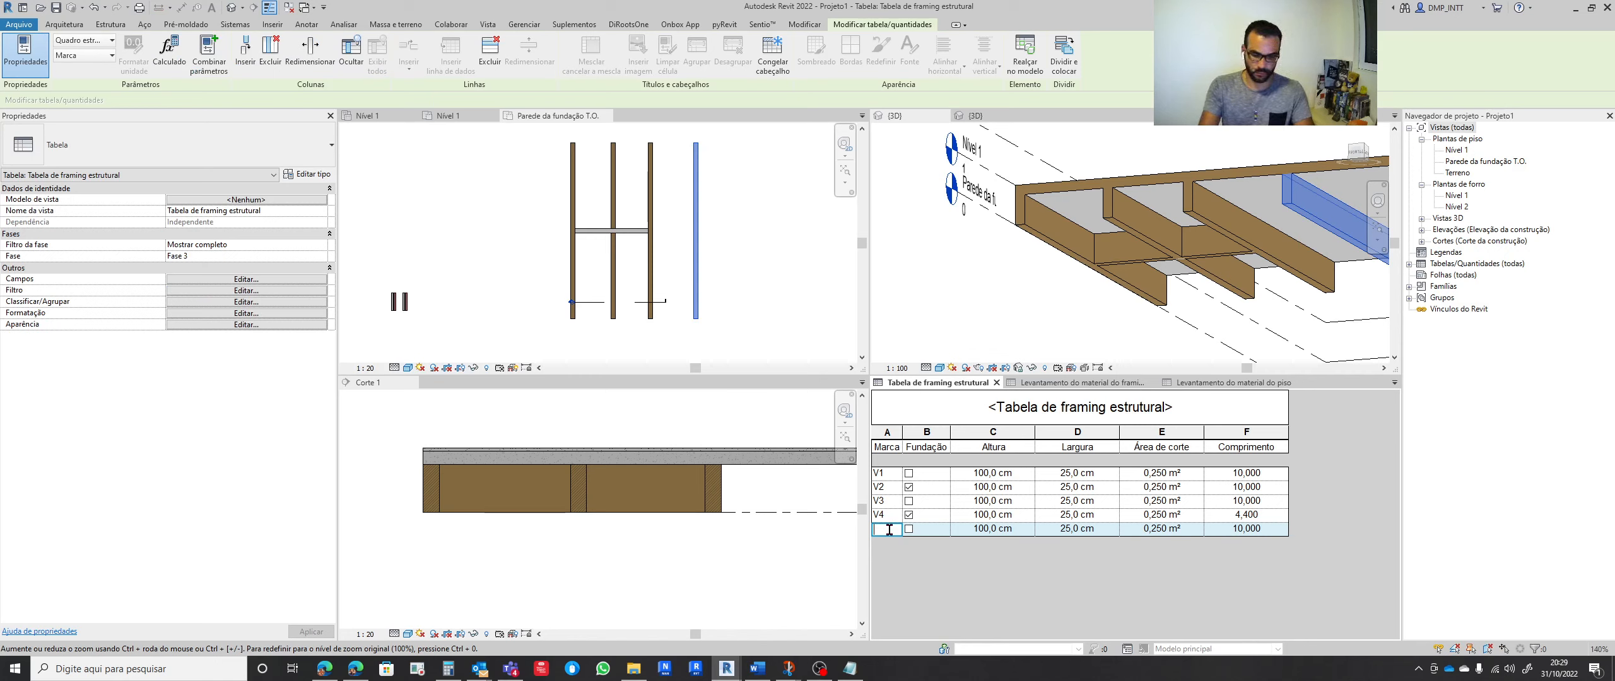
type("v4")
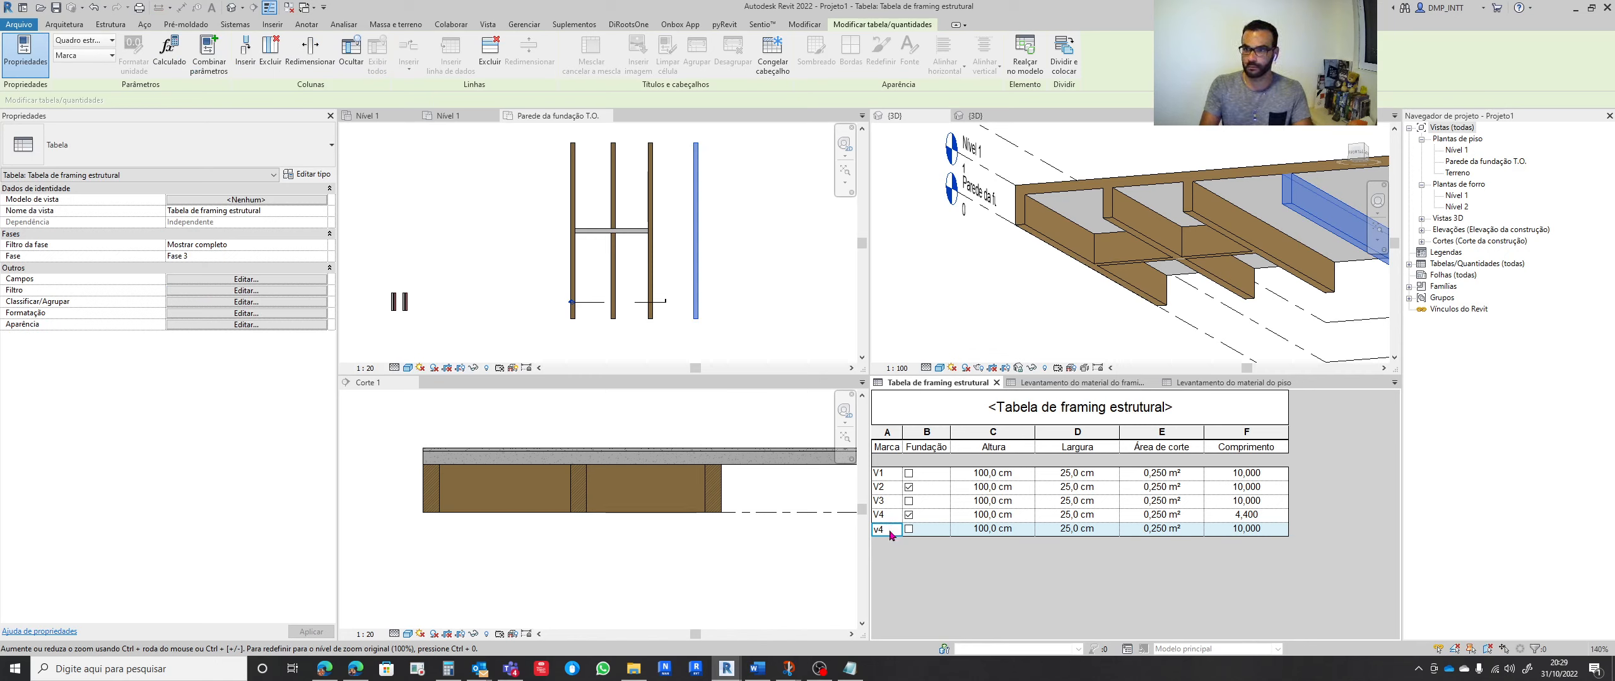
key("BackSpace")
key("BackSpace")
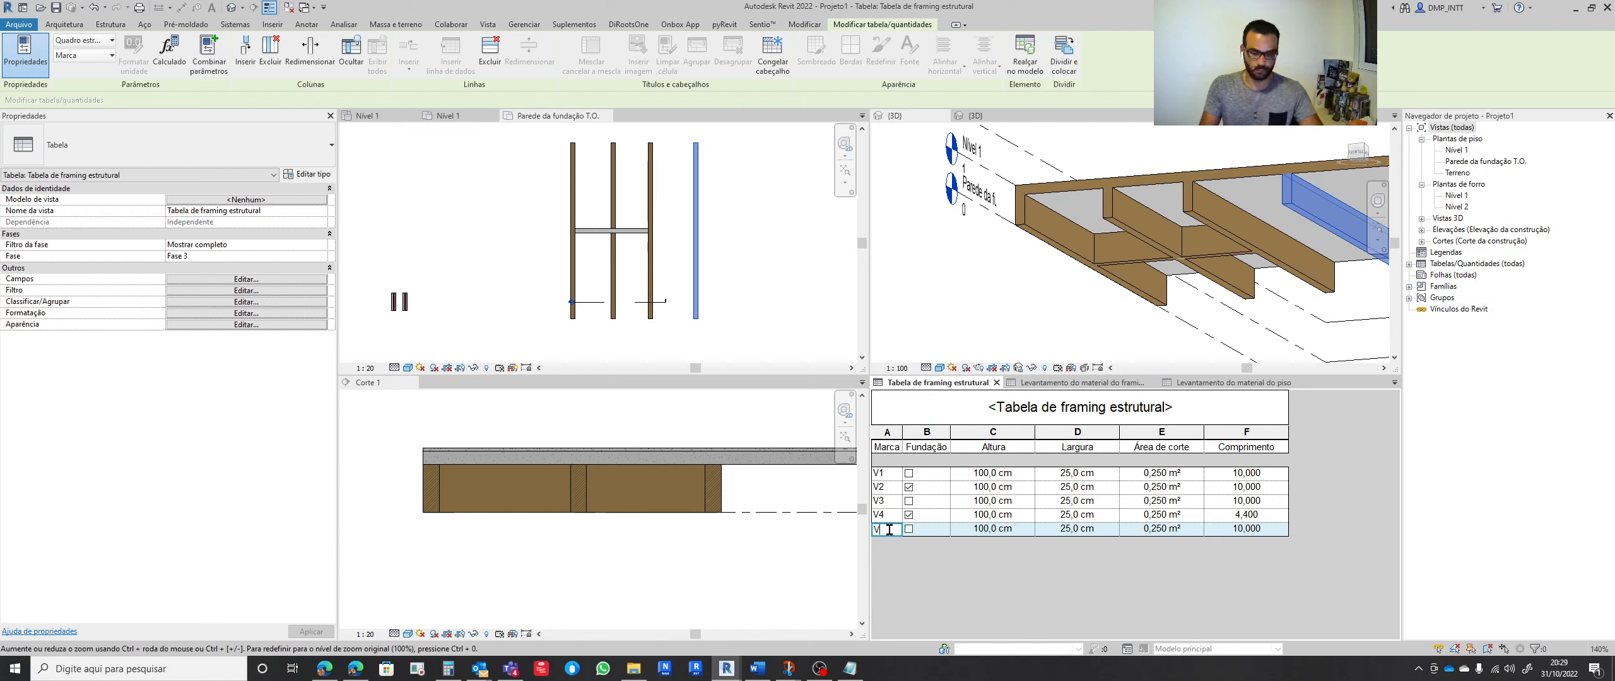
type("V4")
left_click(891, 515)
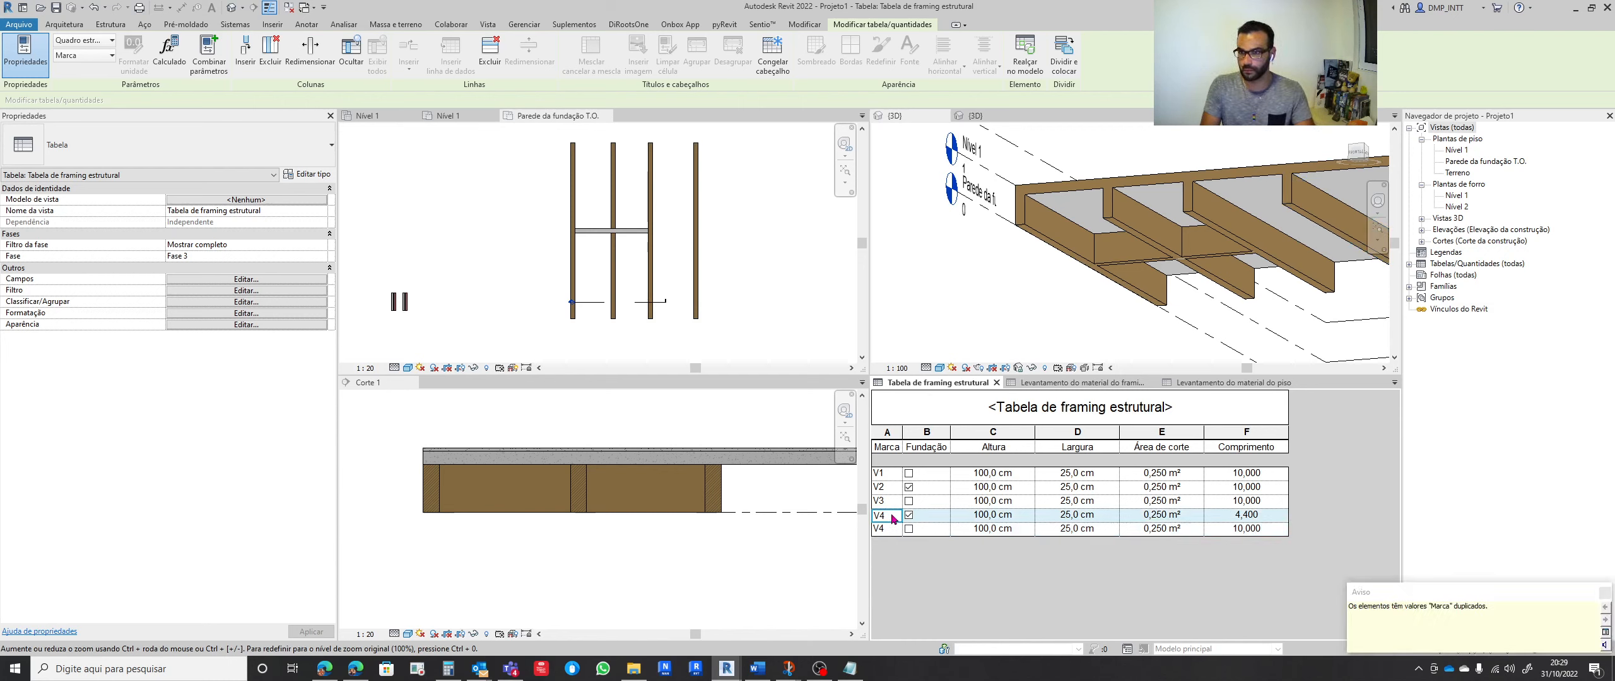
key("BackSpace")
type("5")
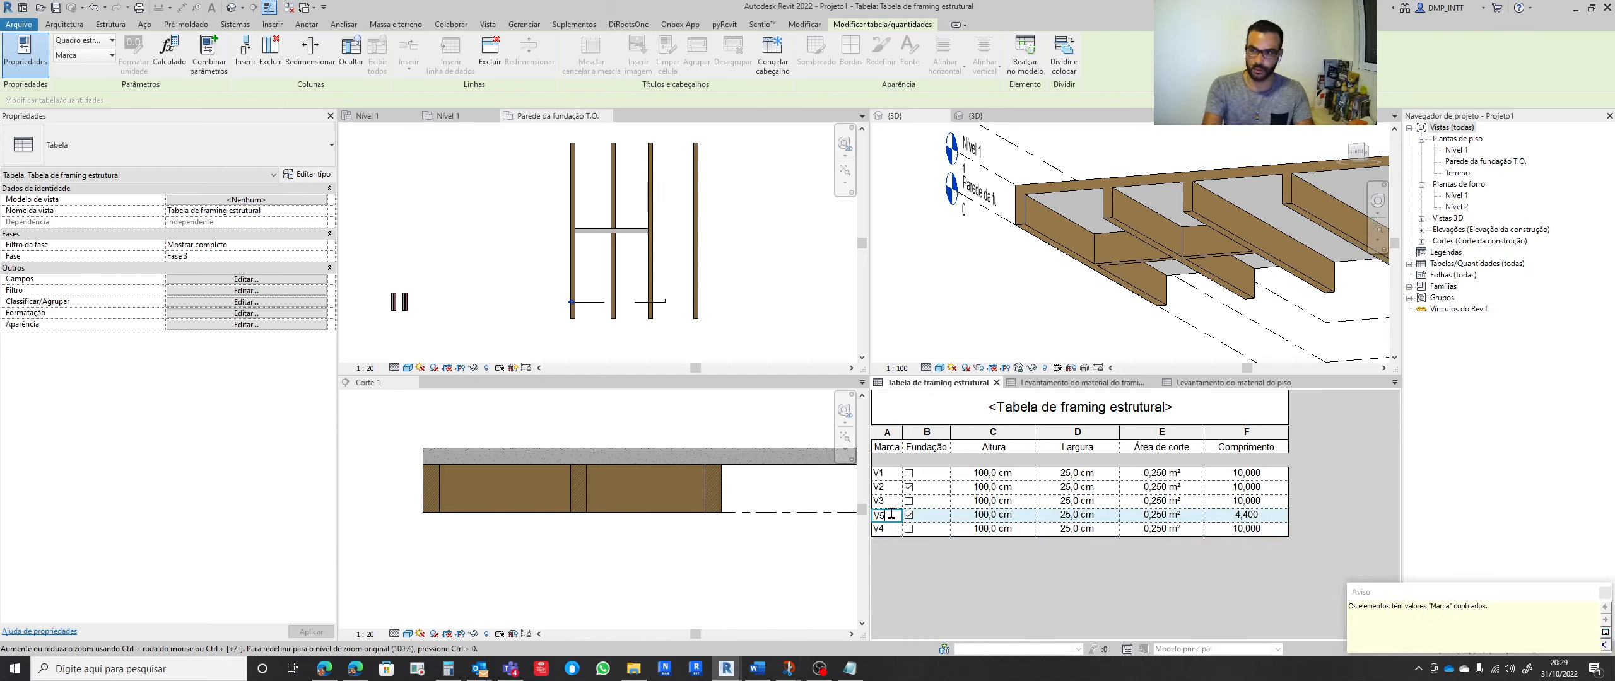
key("Return")
Sort the framing schedule by Marca in ascending order
left_click(889, 433)
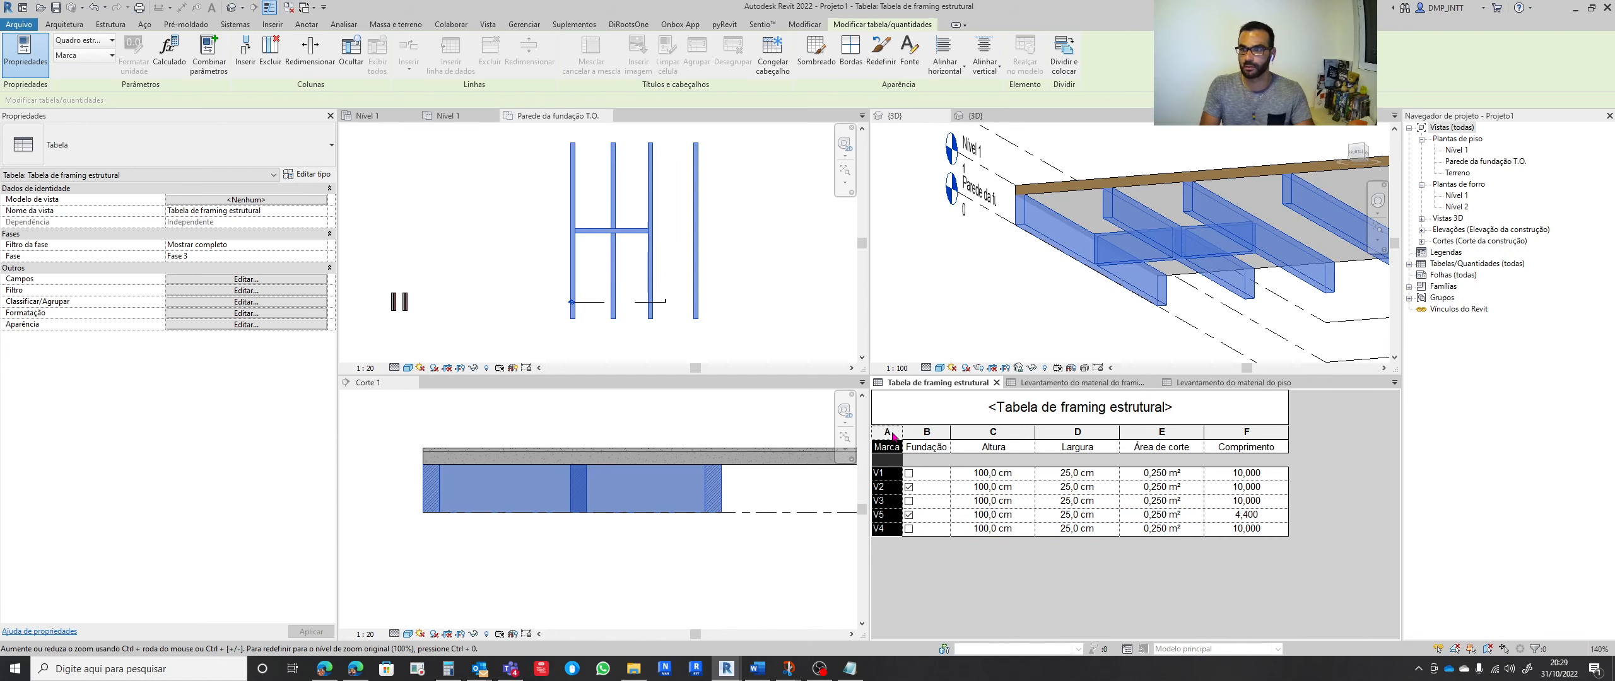
left_click(188, 279)
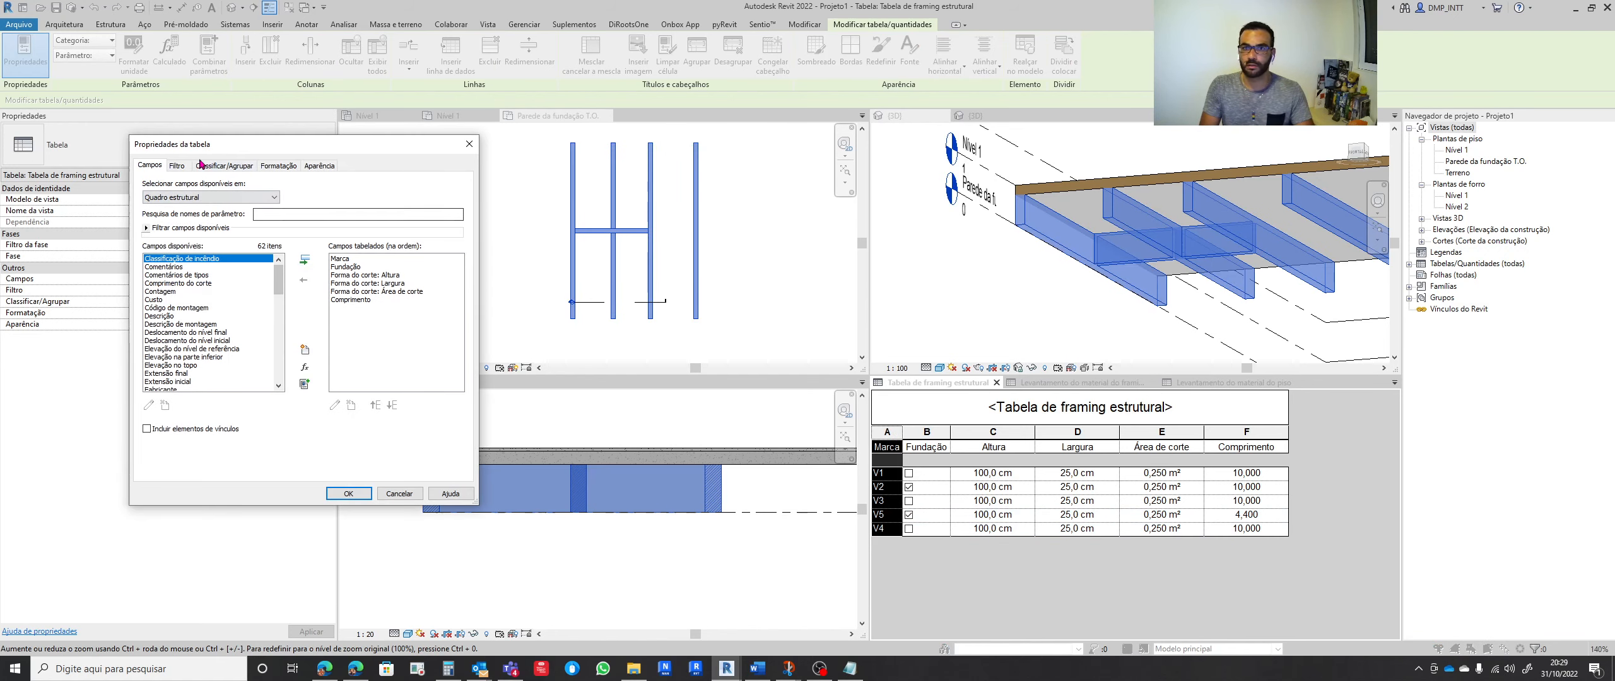
left_click(202, 168)
left_click(268, 186)
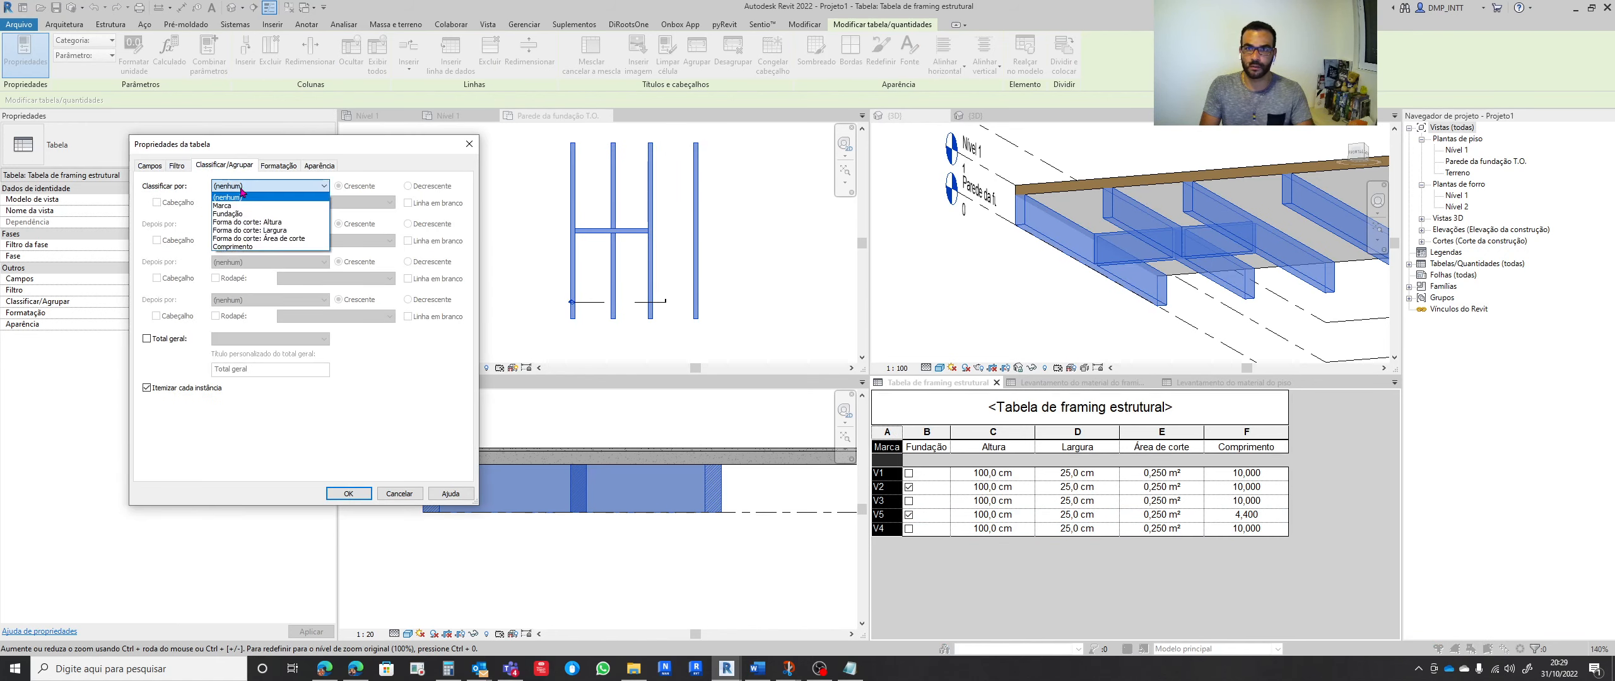
left_click(252, 204)
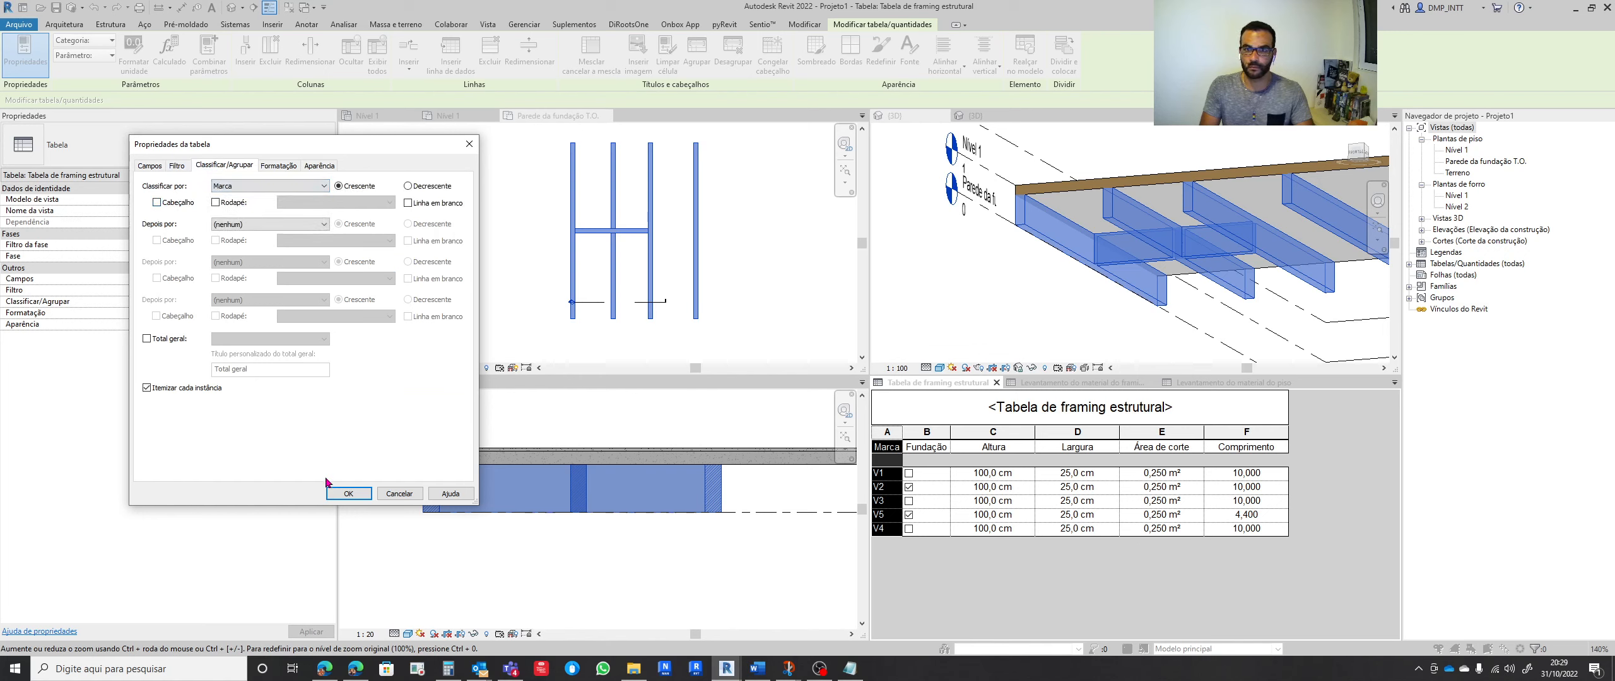
left_click(342, 495)
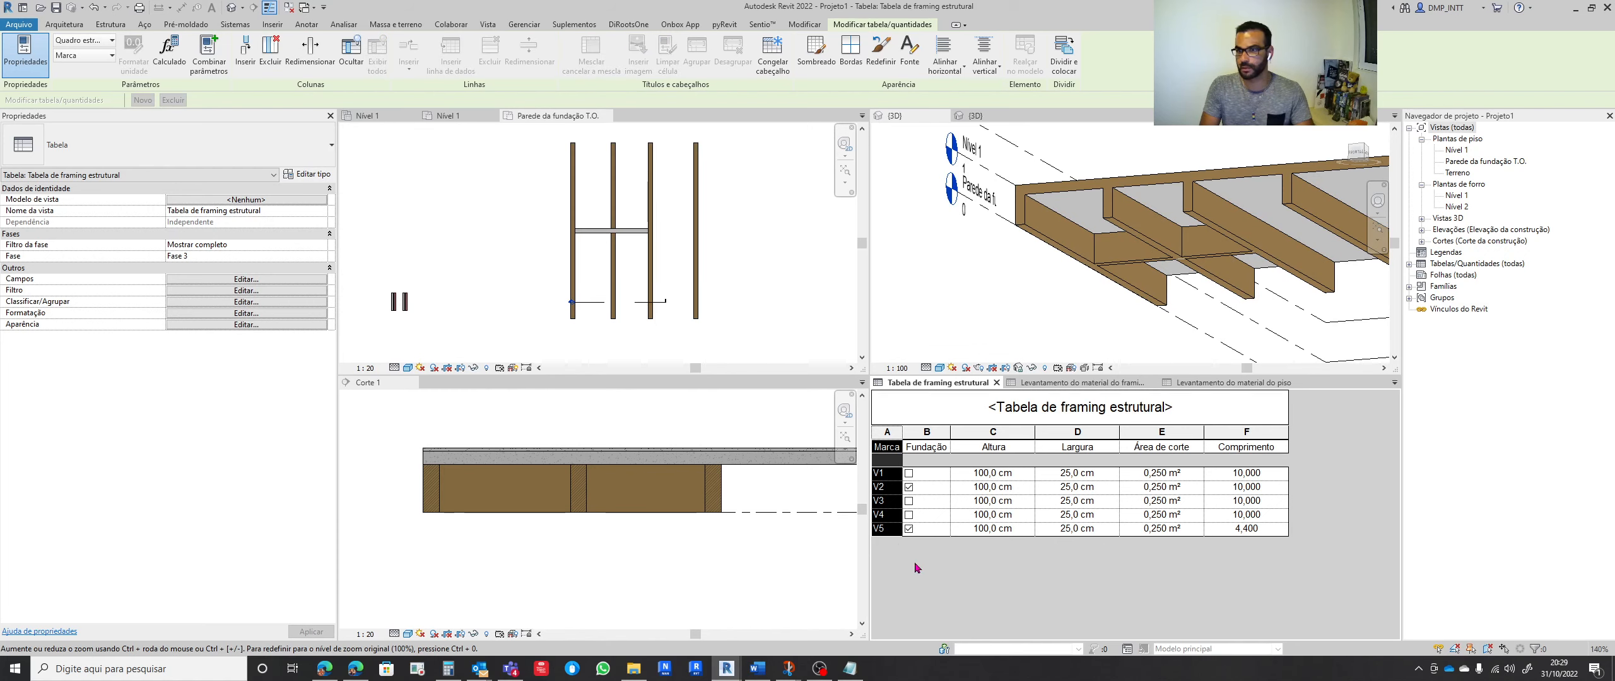
Turn off Fundação for beam V5 and enable it for beam V4
left_click(909, 529)
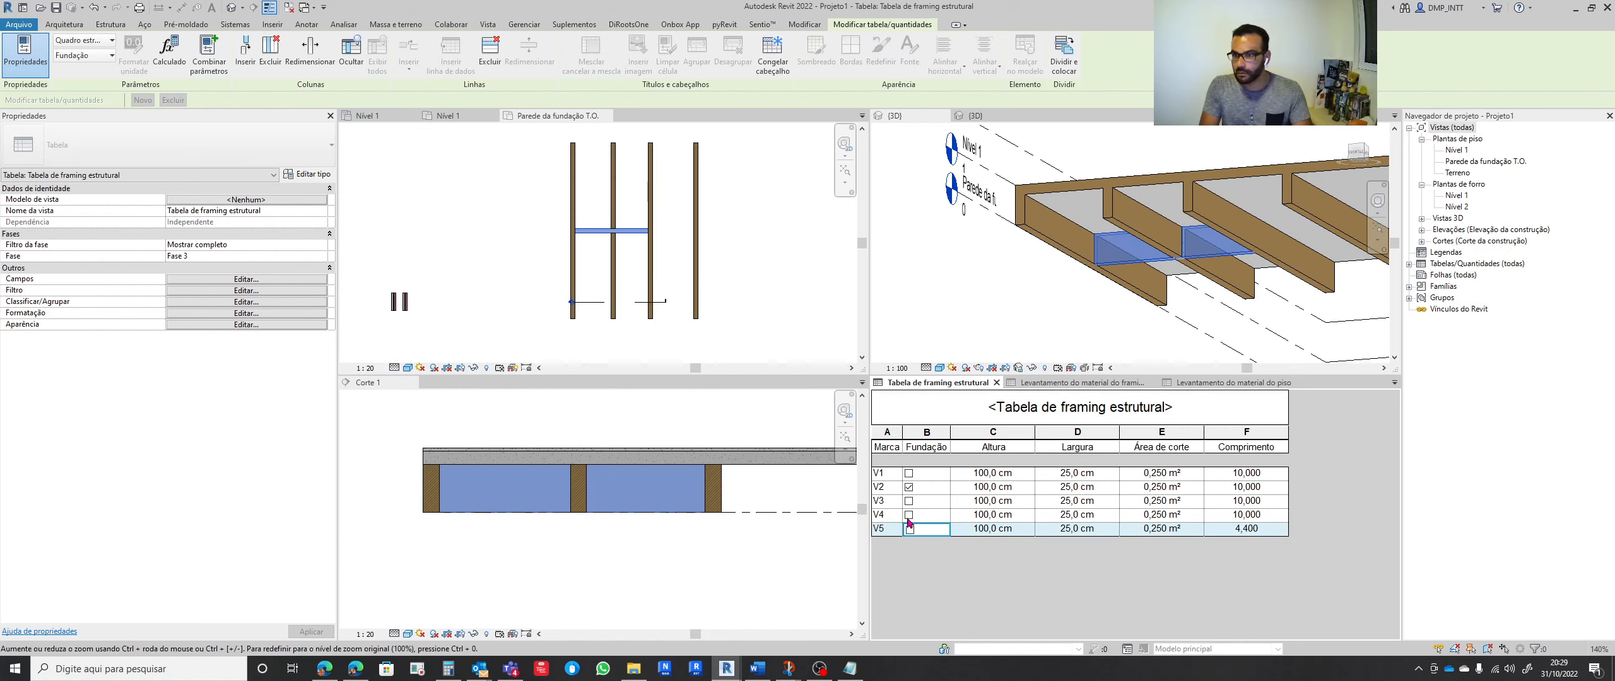
left_click(908, 515)
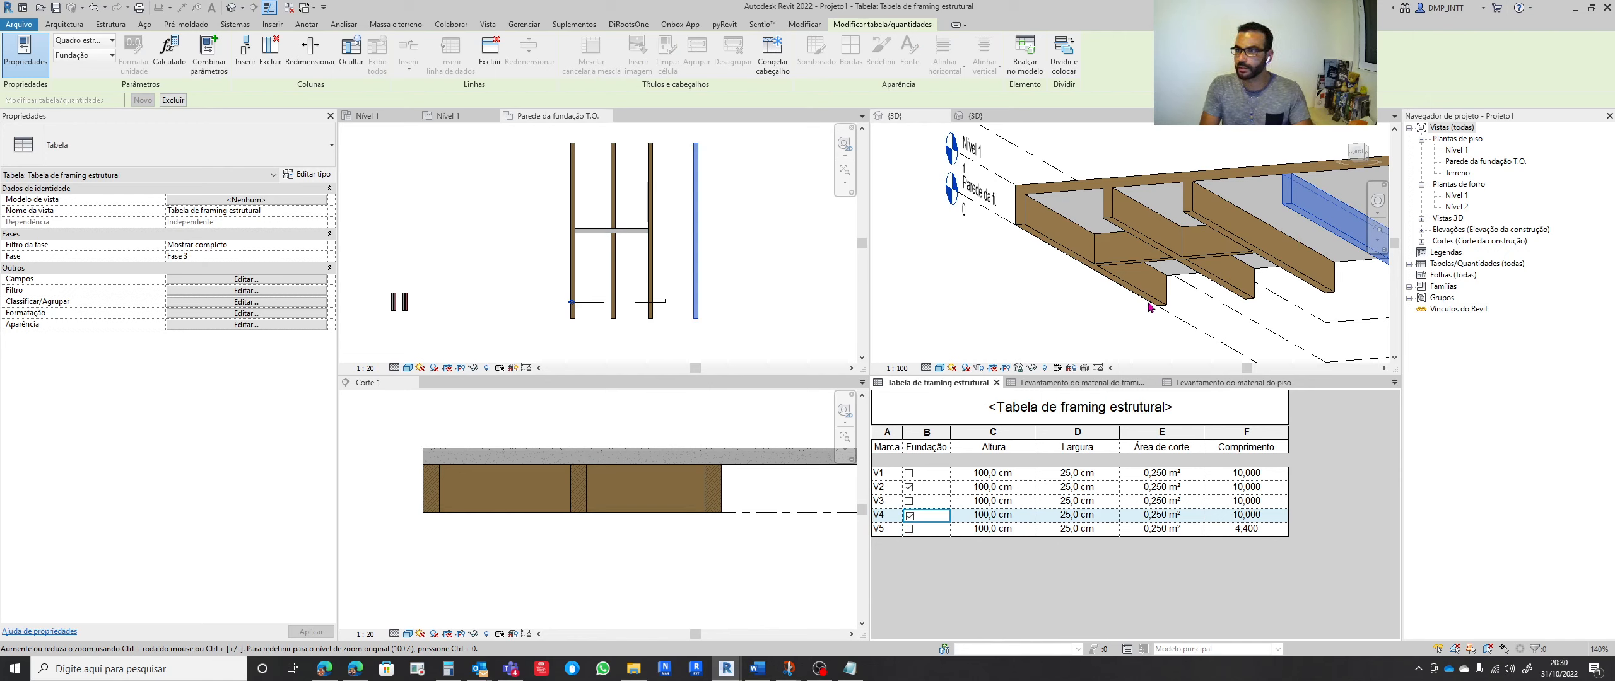
scroll(1070, 290, "down", 2)
middle_click_drag(1072, 291, 1046, 303)
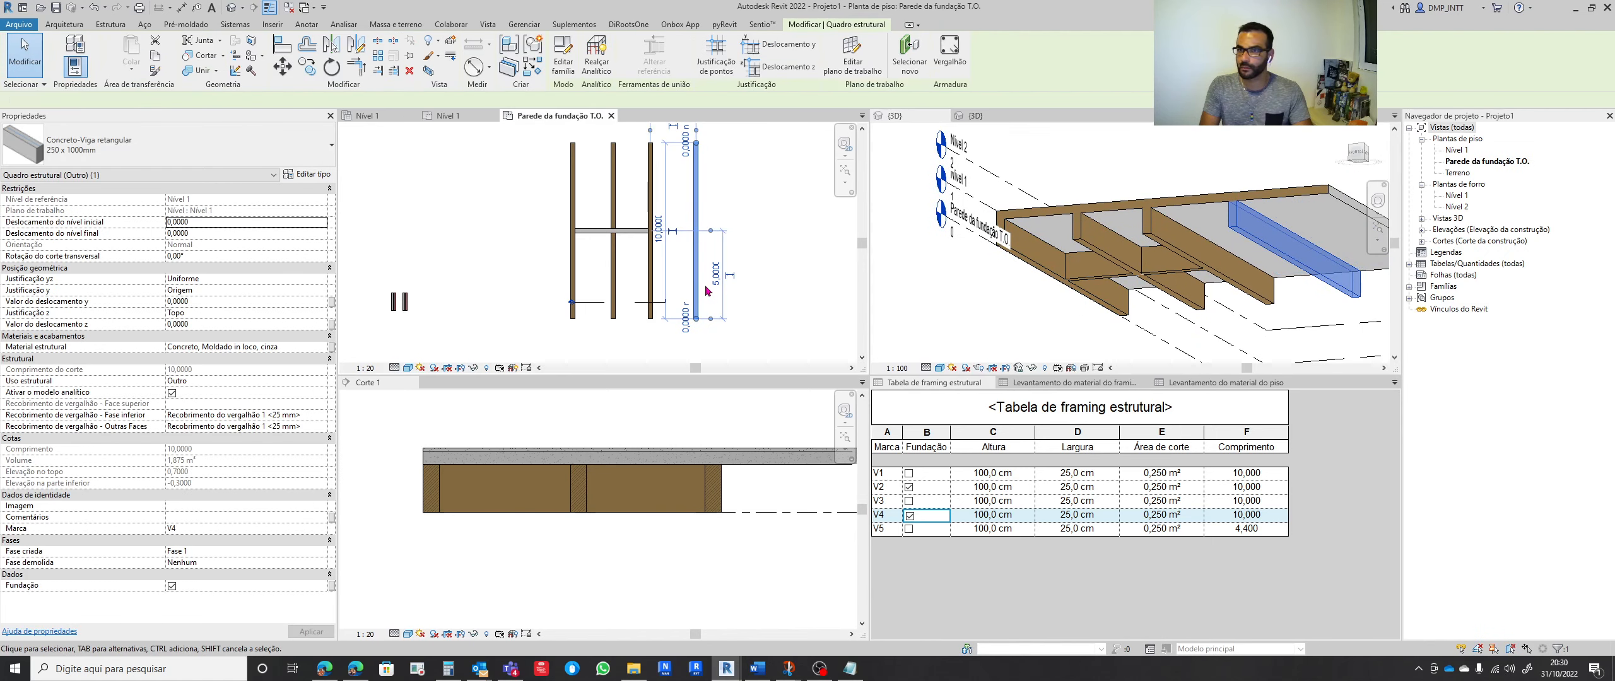
Set the spacing between beam V4 and the neighbouring beam V3 to 2 m in the plan
middle_click_drag(760, 218, 760, 253)
left_click(672, 148)
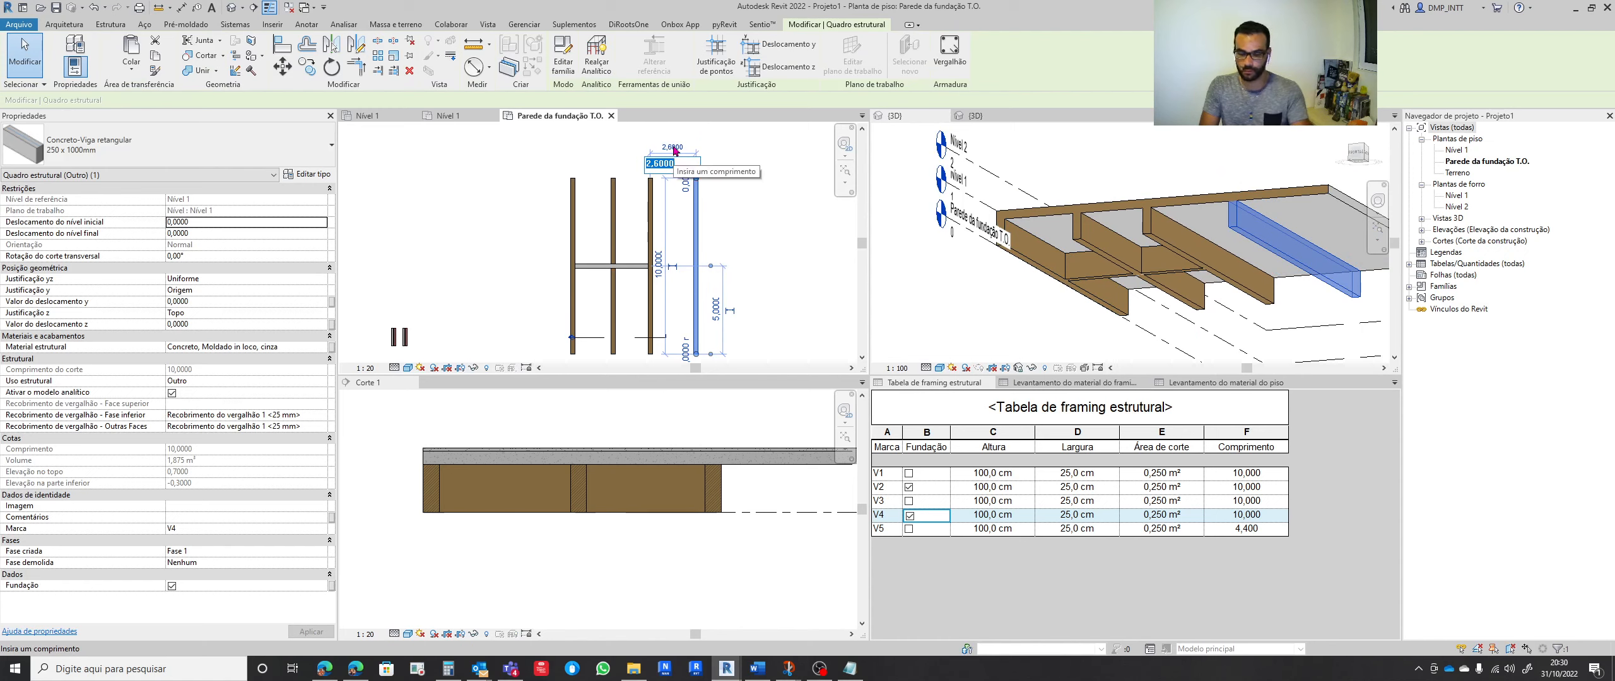
type("2")
key("Return")
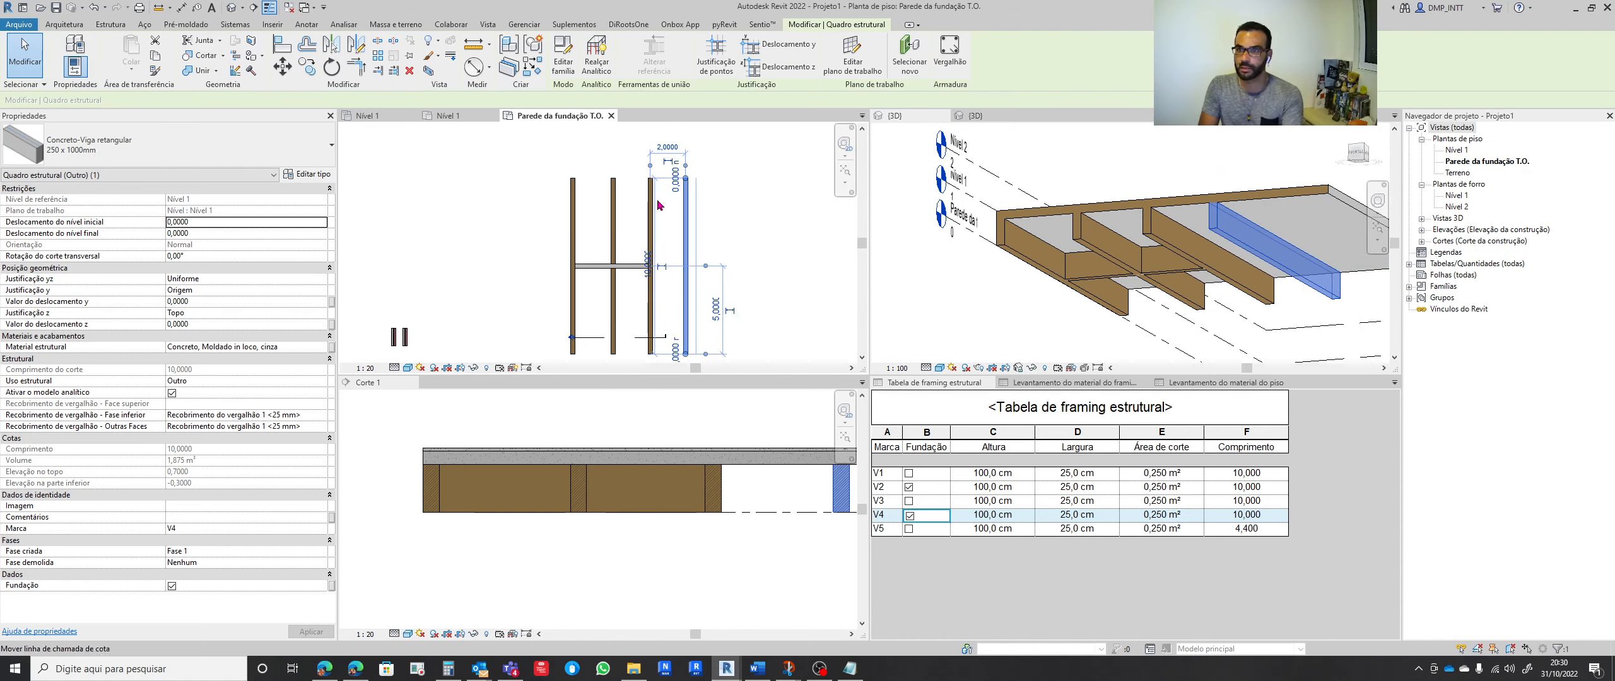
left_click(757, 238)
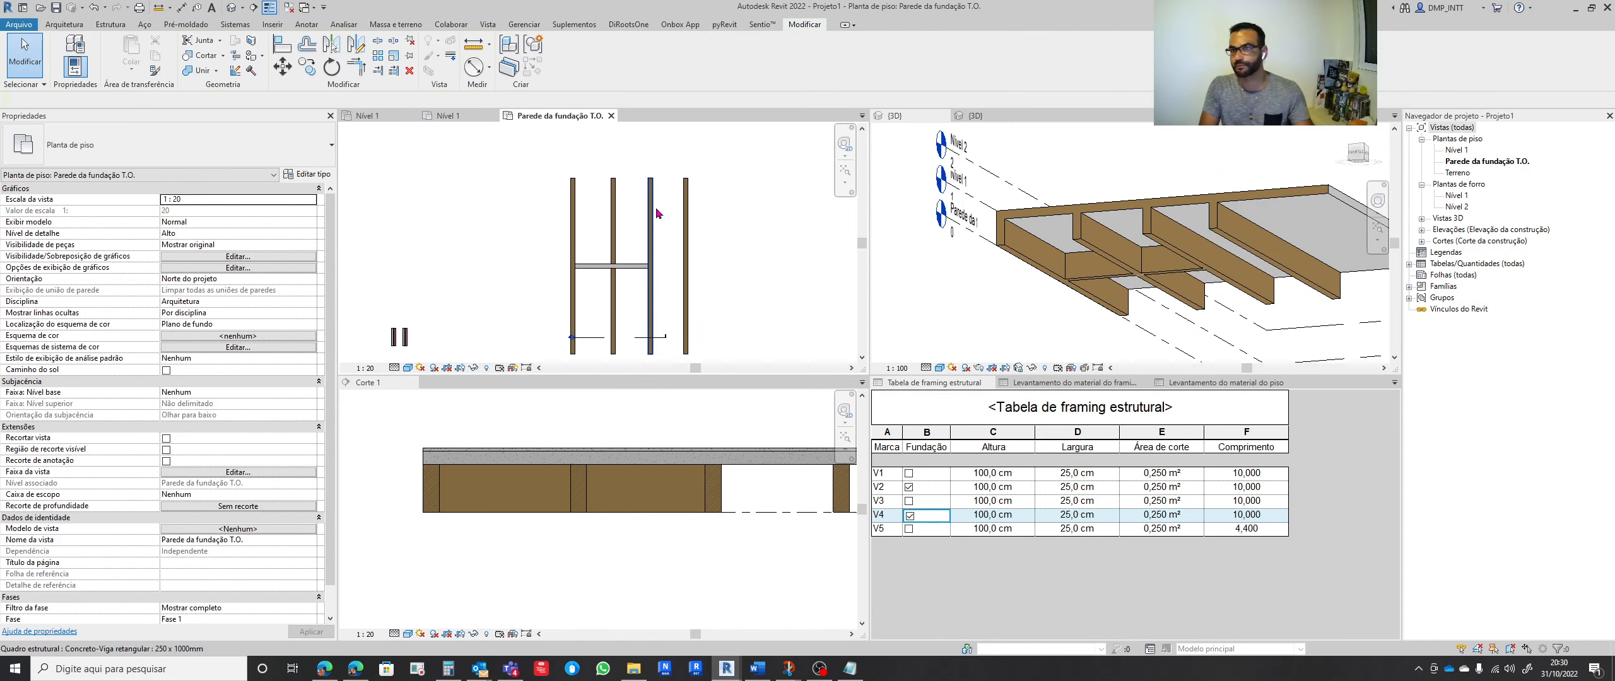
Start a new project parameter for the framing schedule and name it "Altura da laje"
left_click(947, 579)
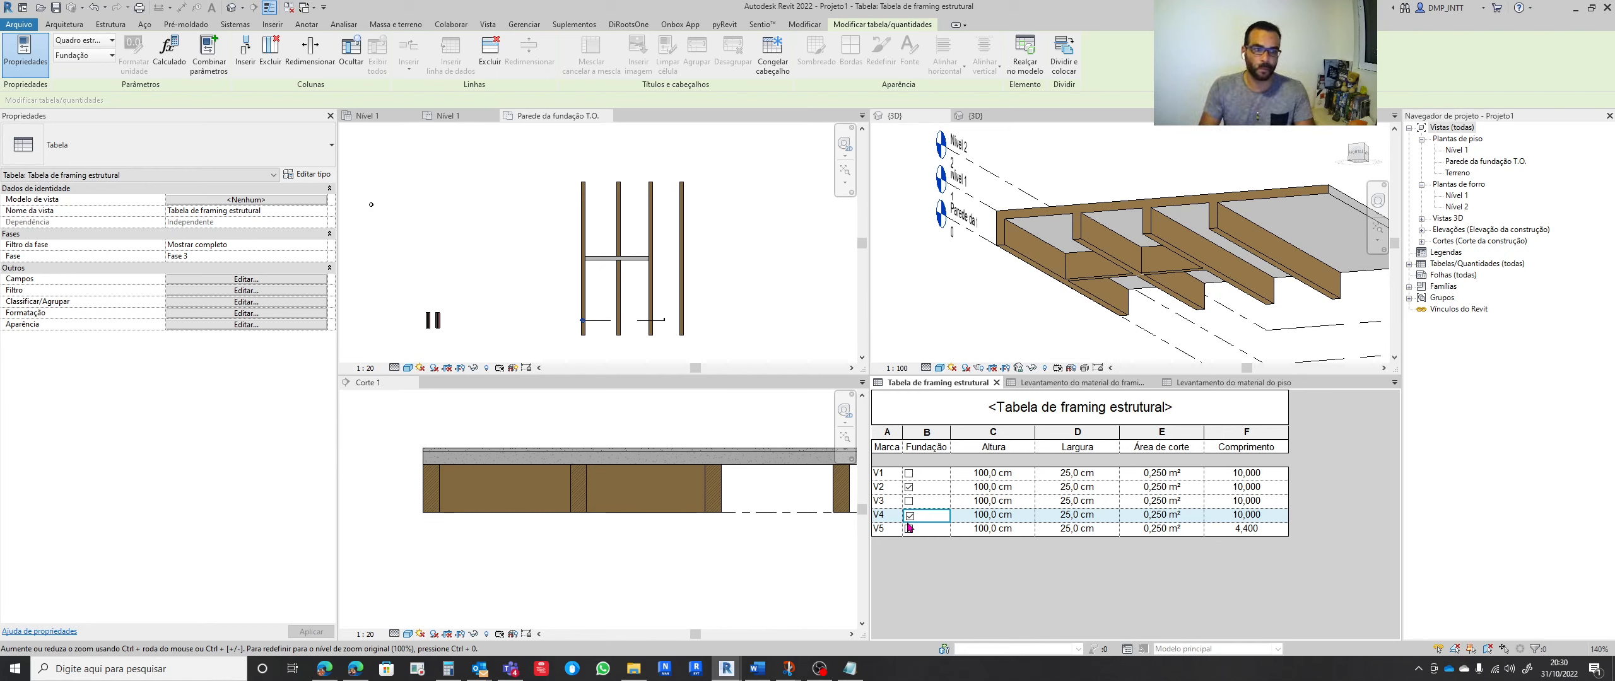
left_click(936, 434)
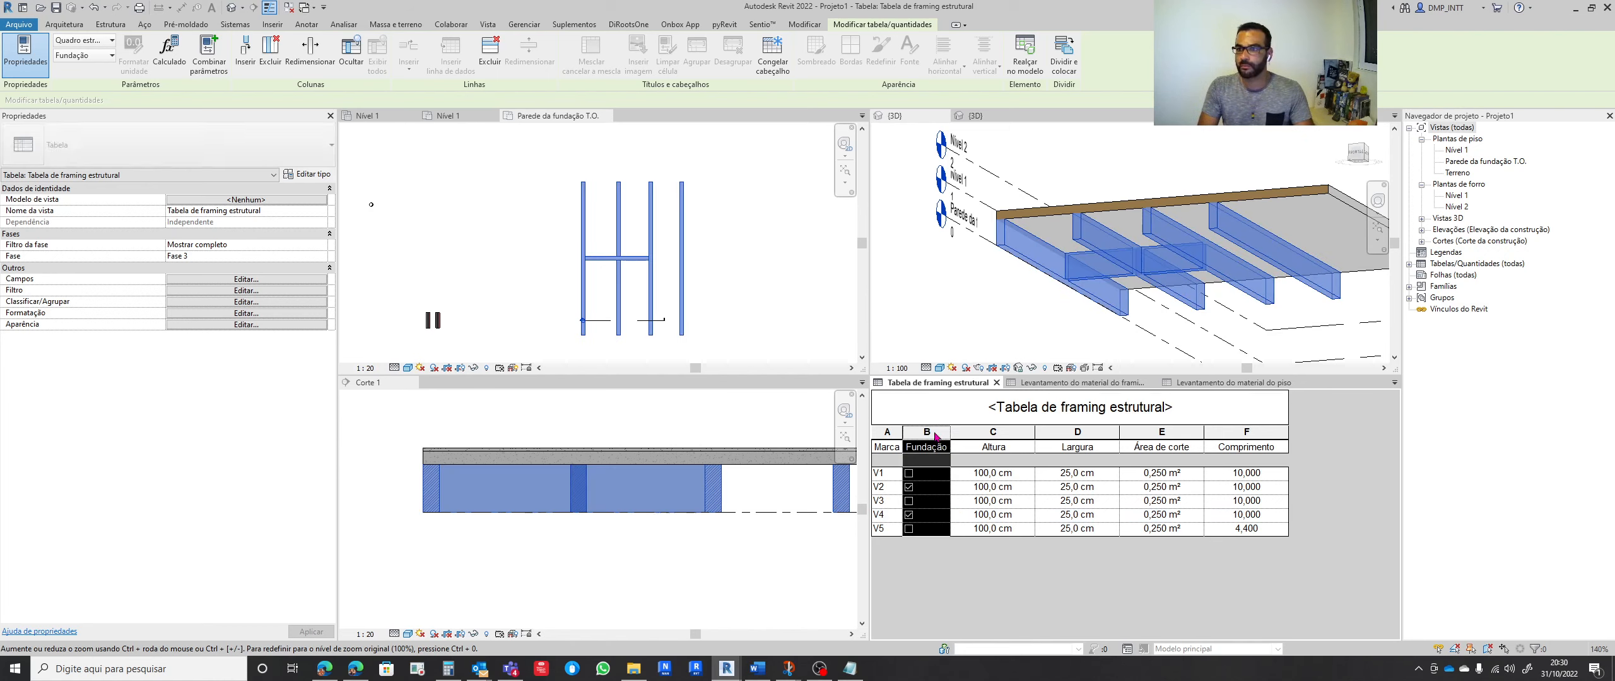
left_click(245, 51)
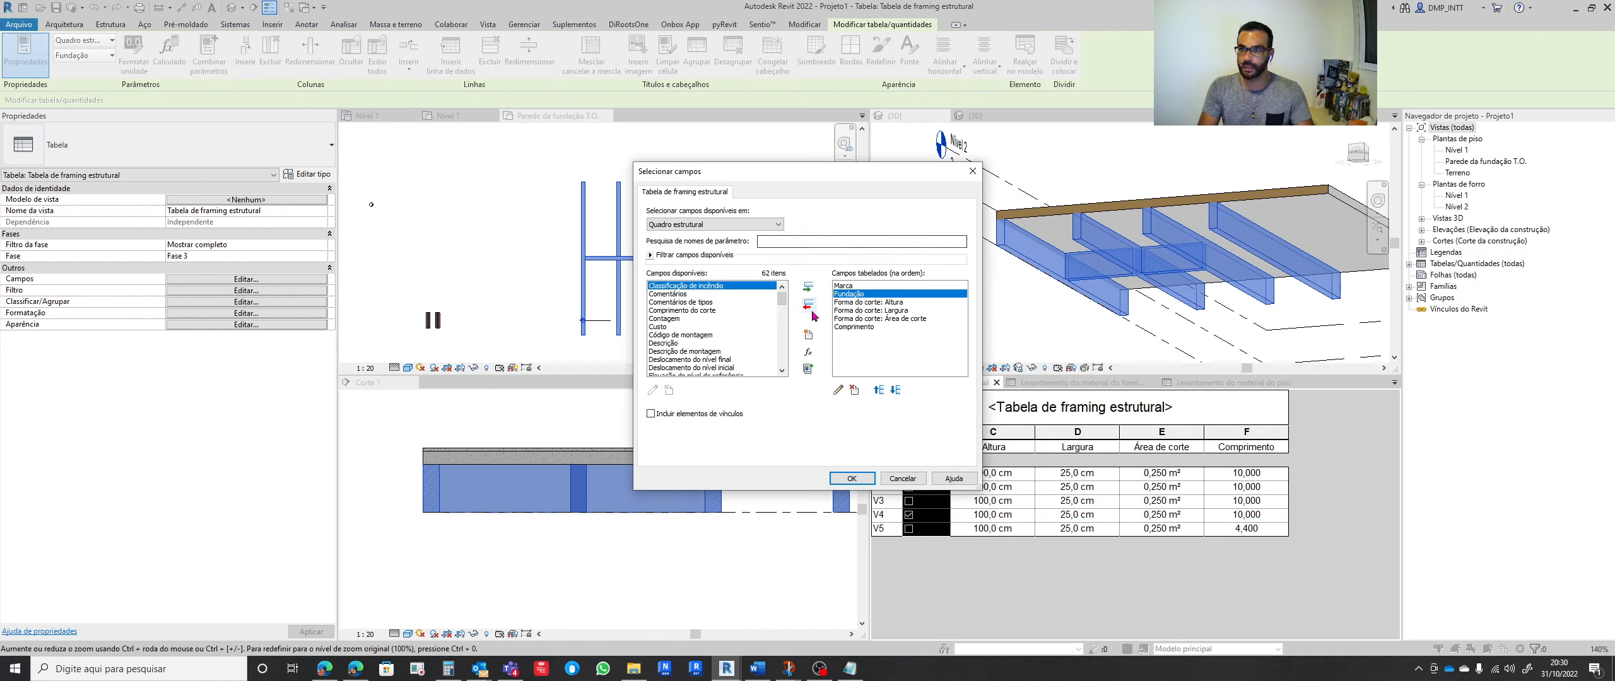
left_click(808, 334)
type("A")
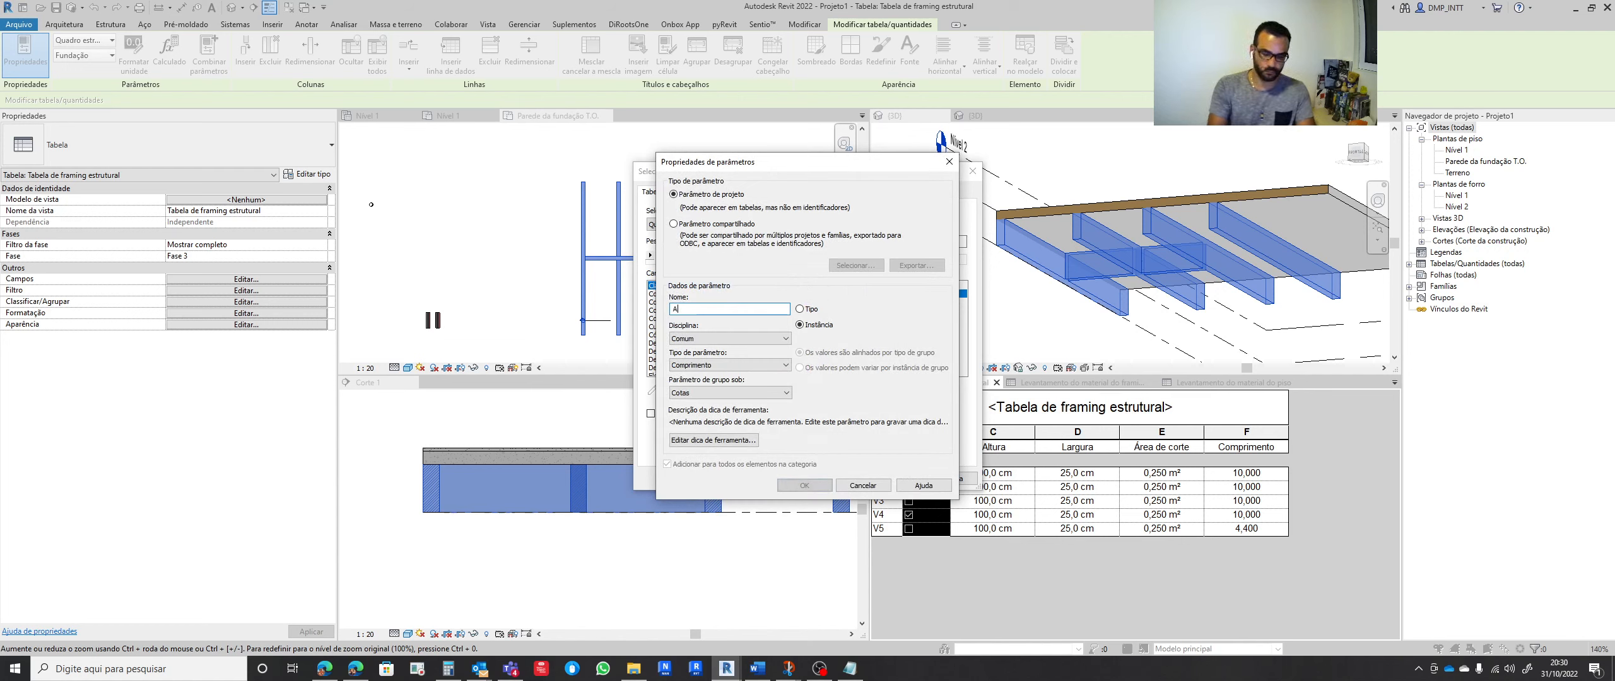
type("ltura ")
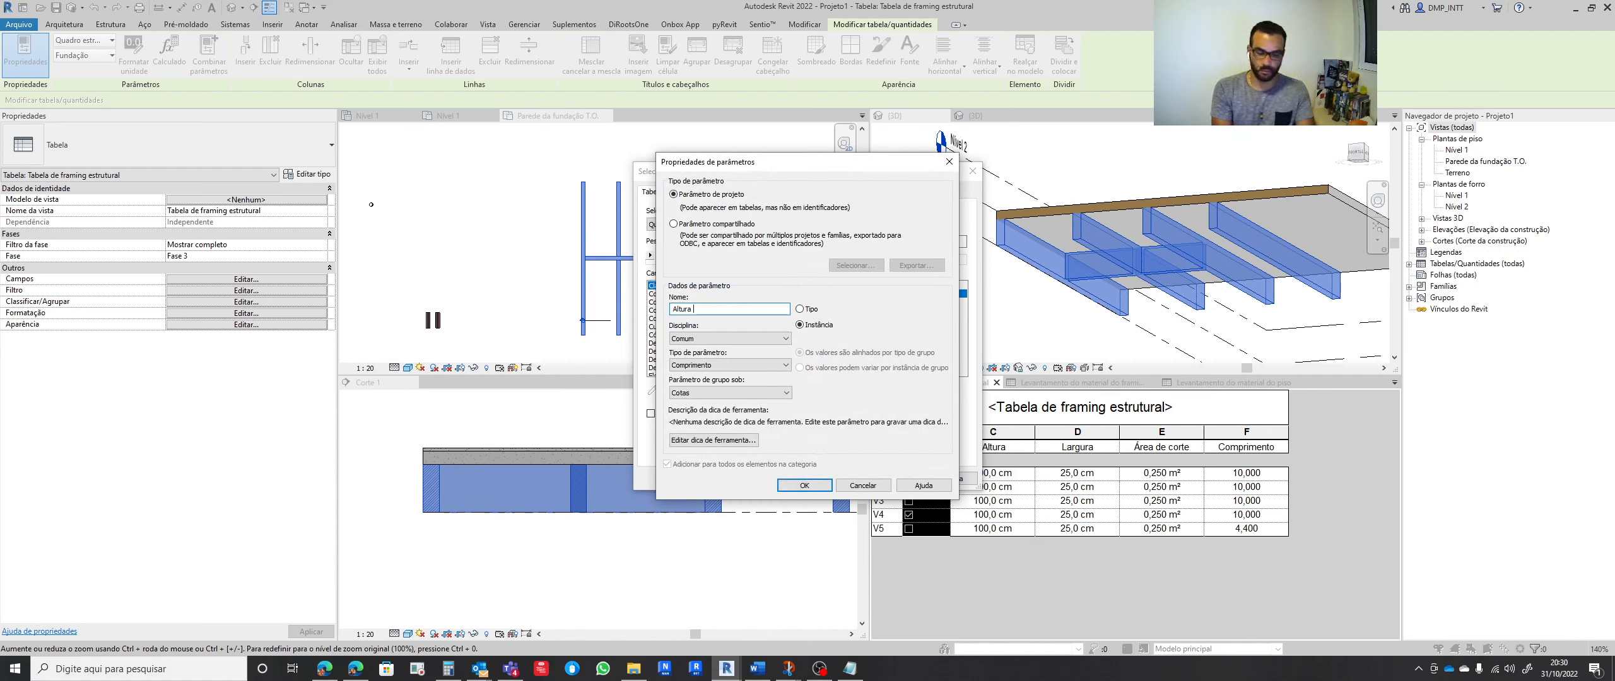
type("da laje")
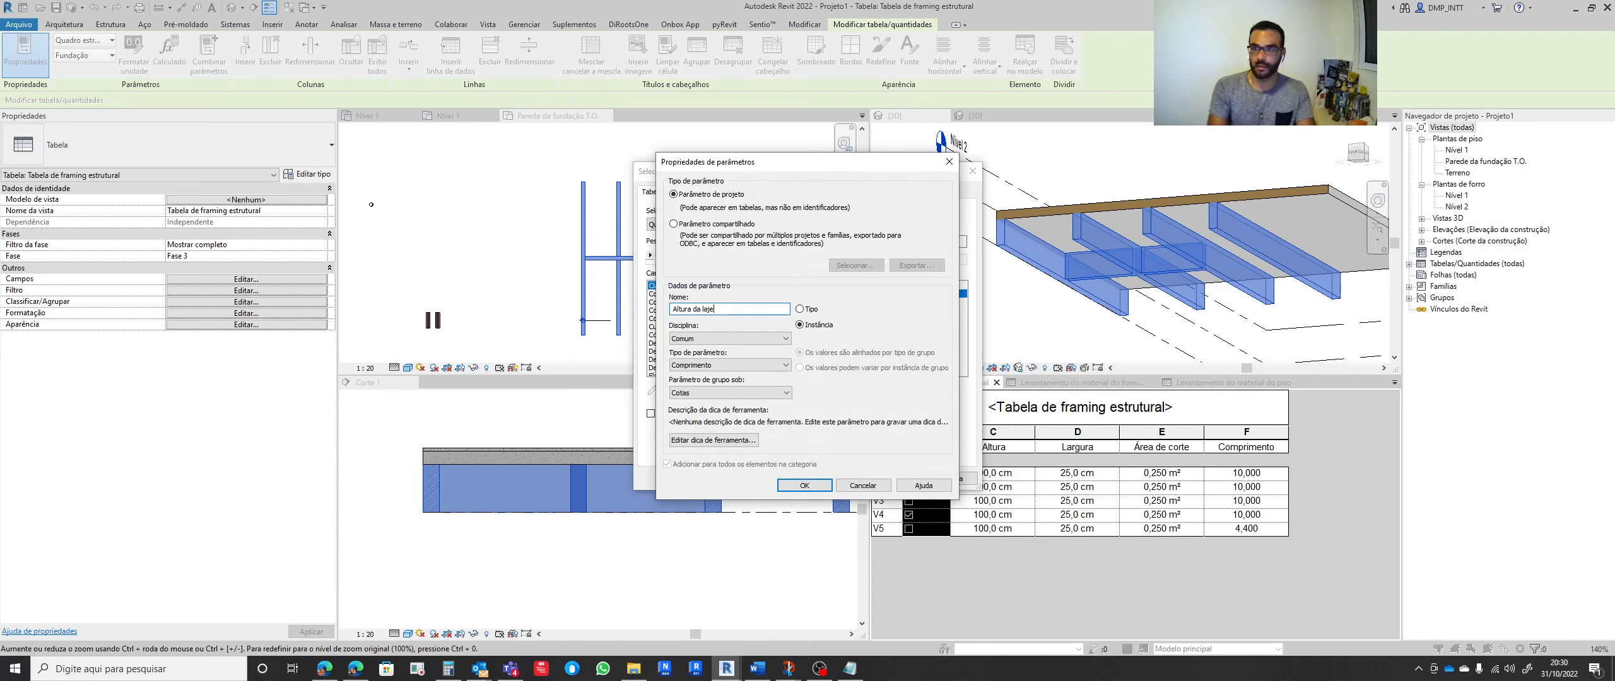
Define the new parameter with discipline Comum and type Comprimento, and add it to the schedule fields
left_click(769, 365)
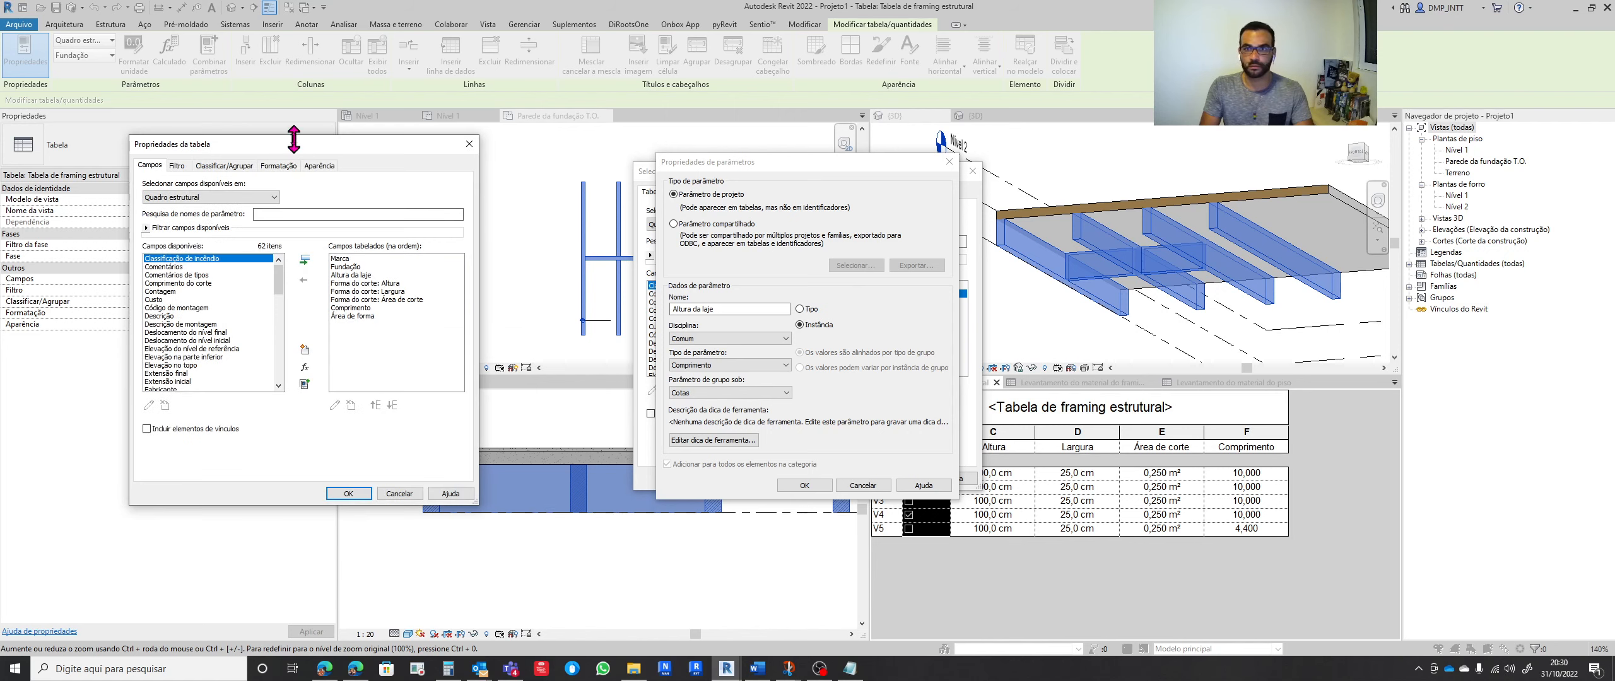
left_click_drag(237, 150, 0, 169)
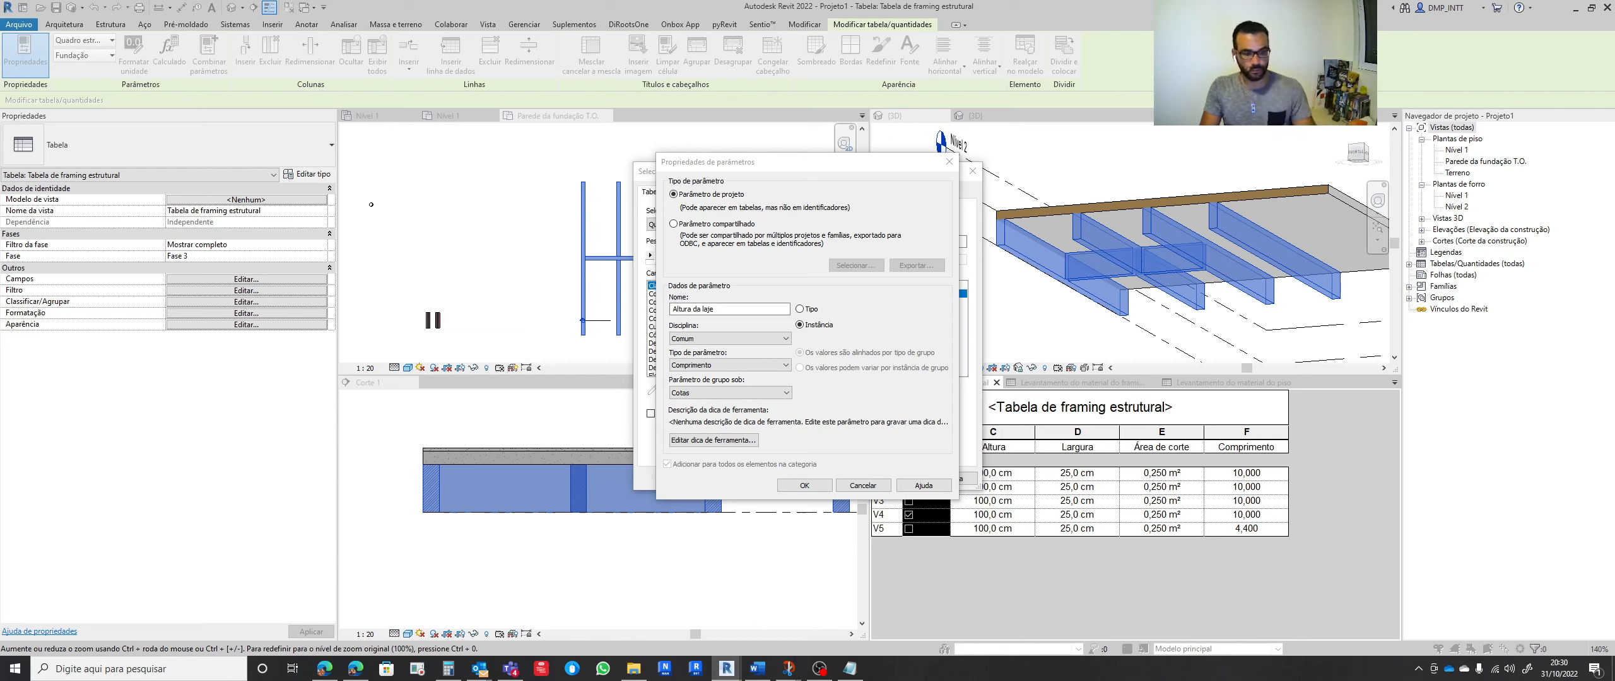
left_click(782, 342)
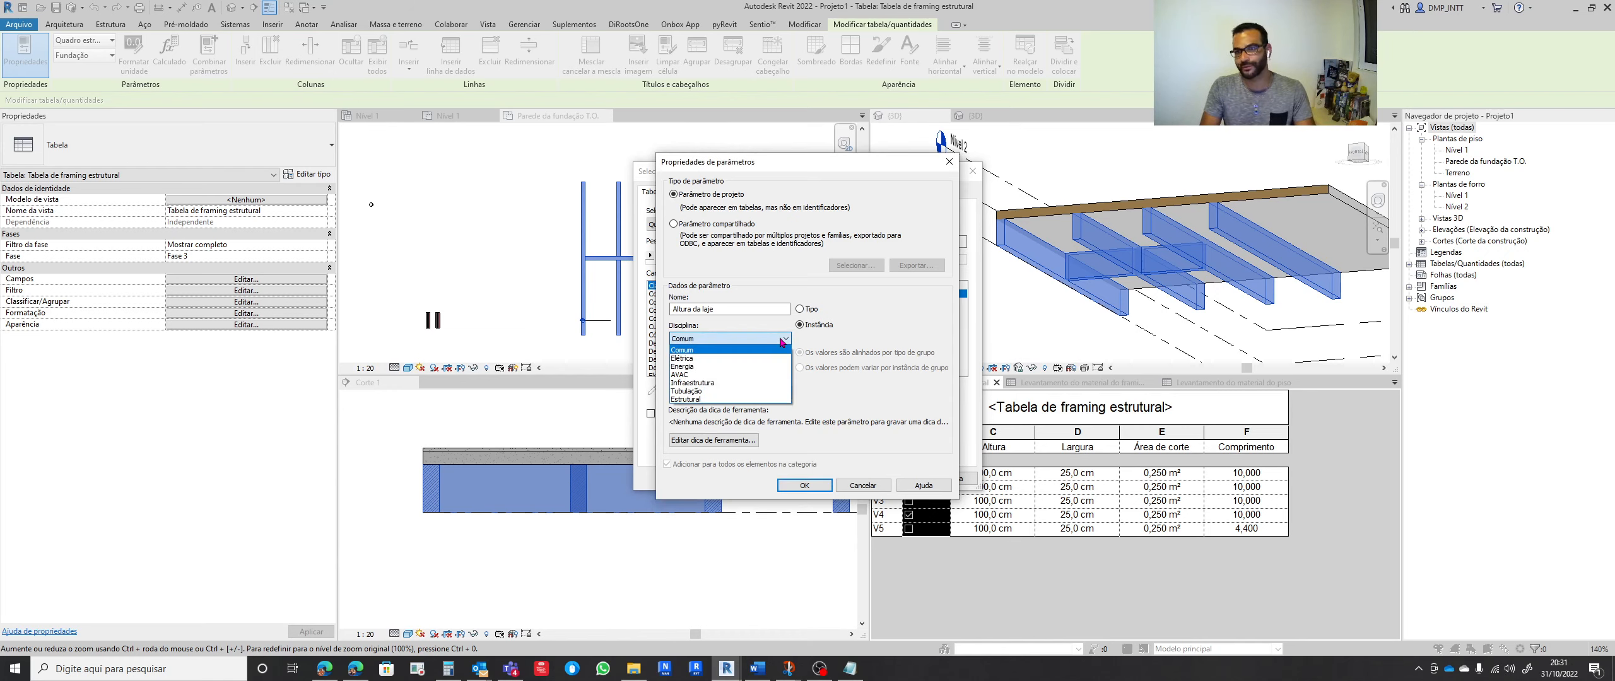
left_click(784, 341)
left_click(784, 368)
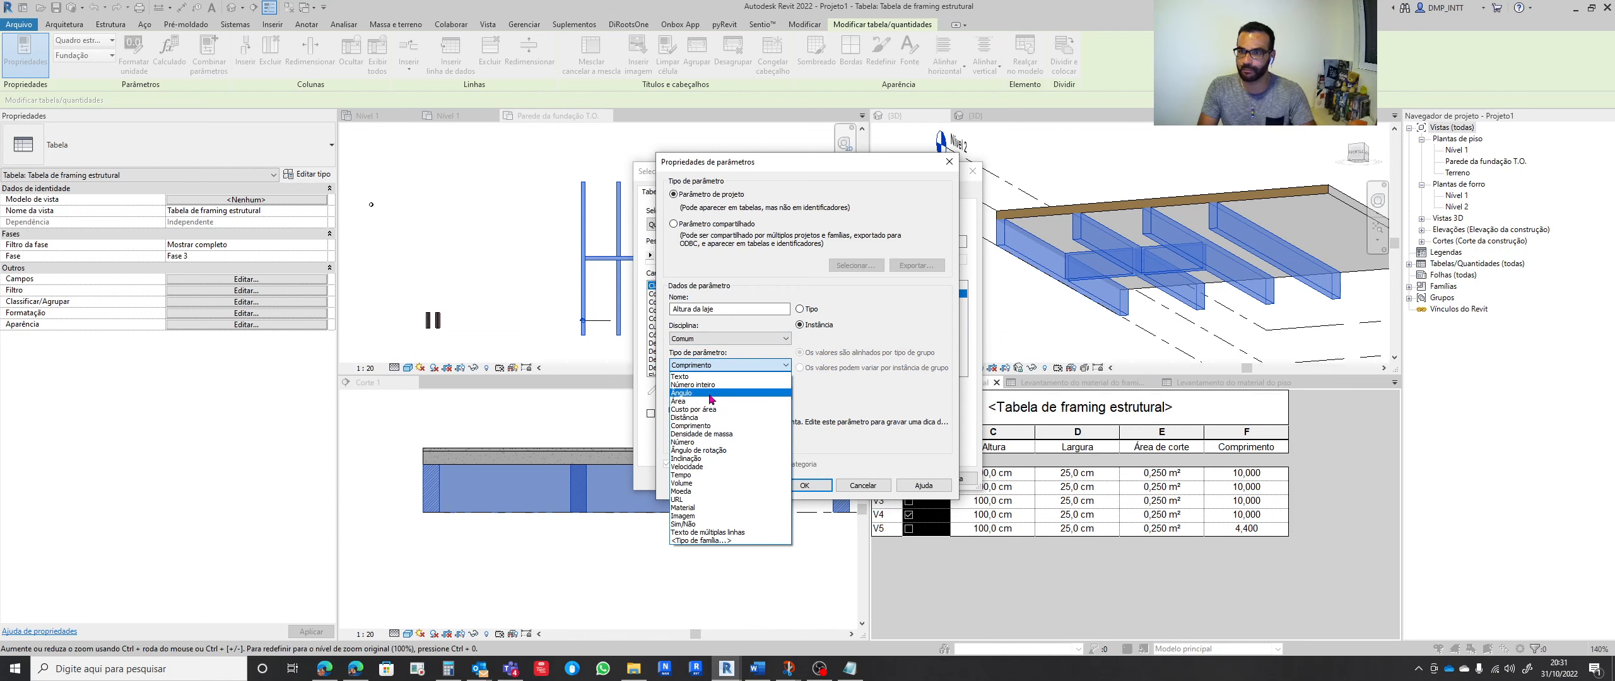
left_click(712, 428)
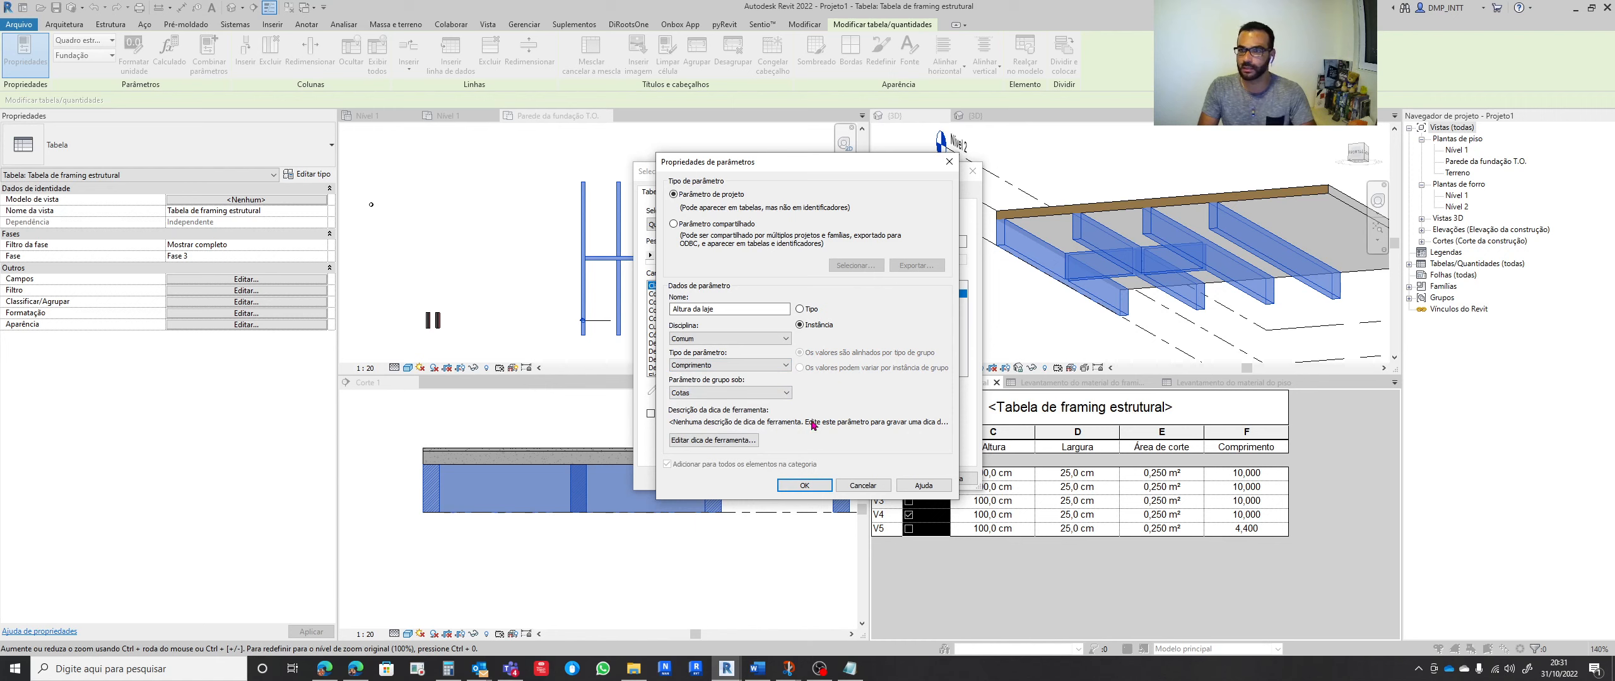
left_click(805, 486)
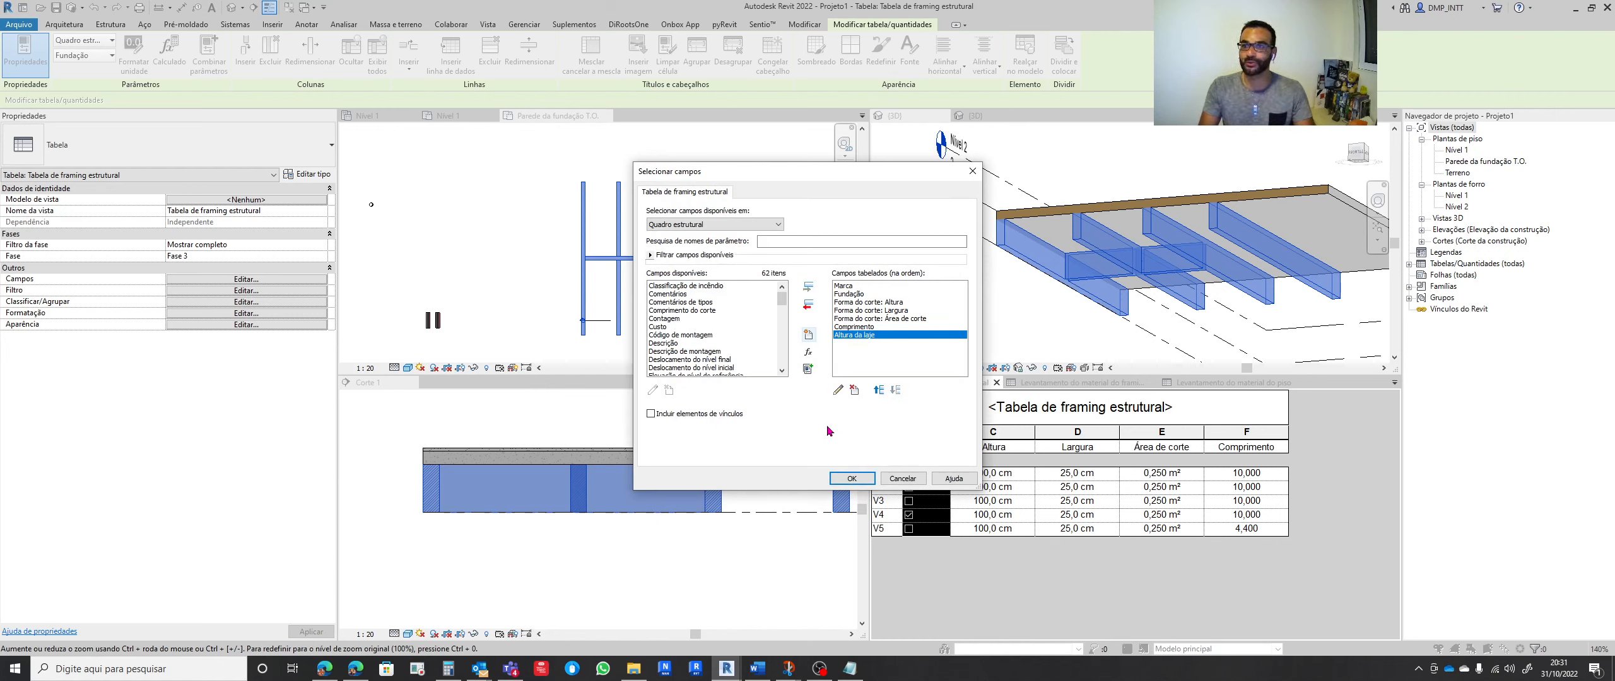
Move the Altura da laje field directly after Fundação in the schedule's field order, and narrow its column slightly
left_click(878, 391)
left_click(879, 390)
left_click(878, 390)
left_click(879, 391)
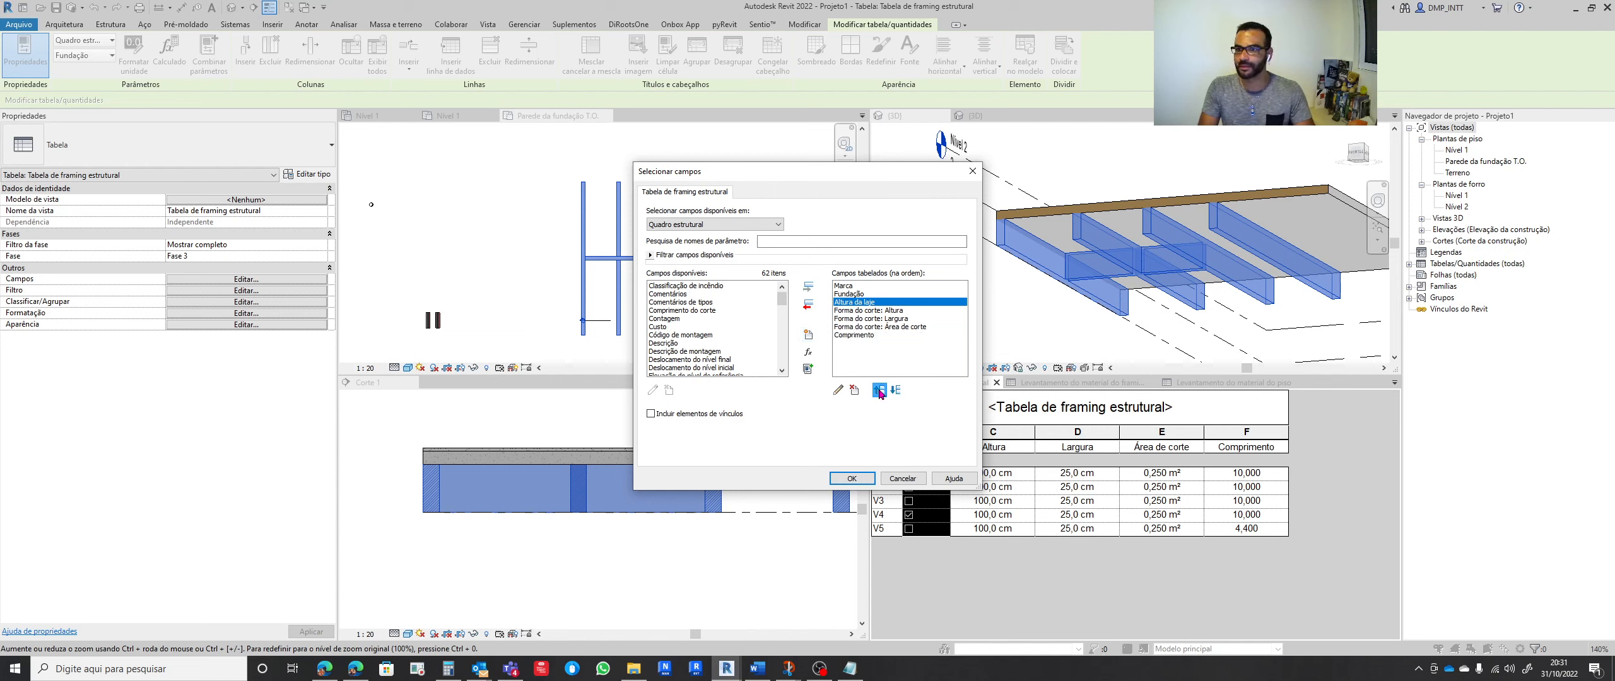
left_click(851, 478)
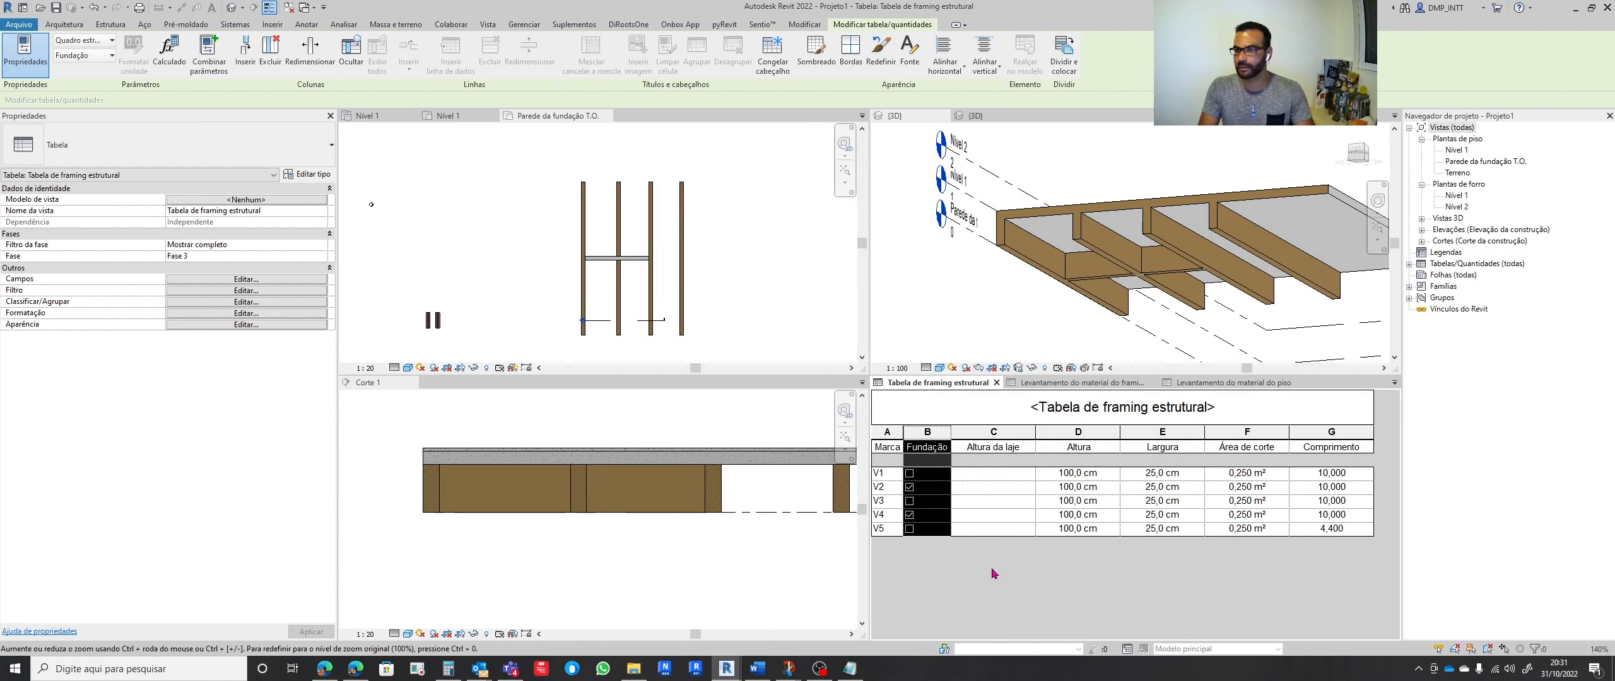
left_click_drag(1034, 435, 1016, 435)
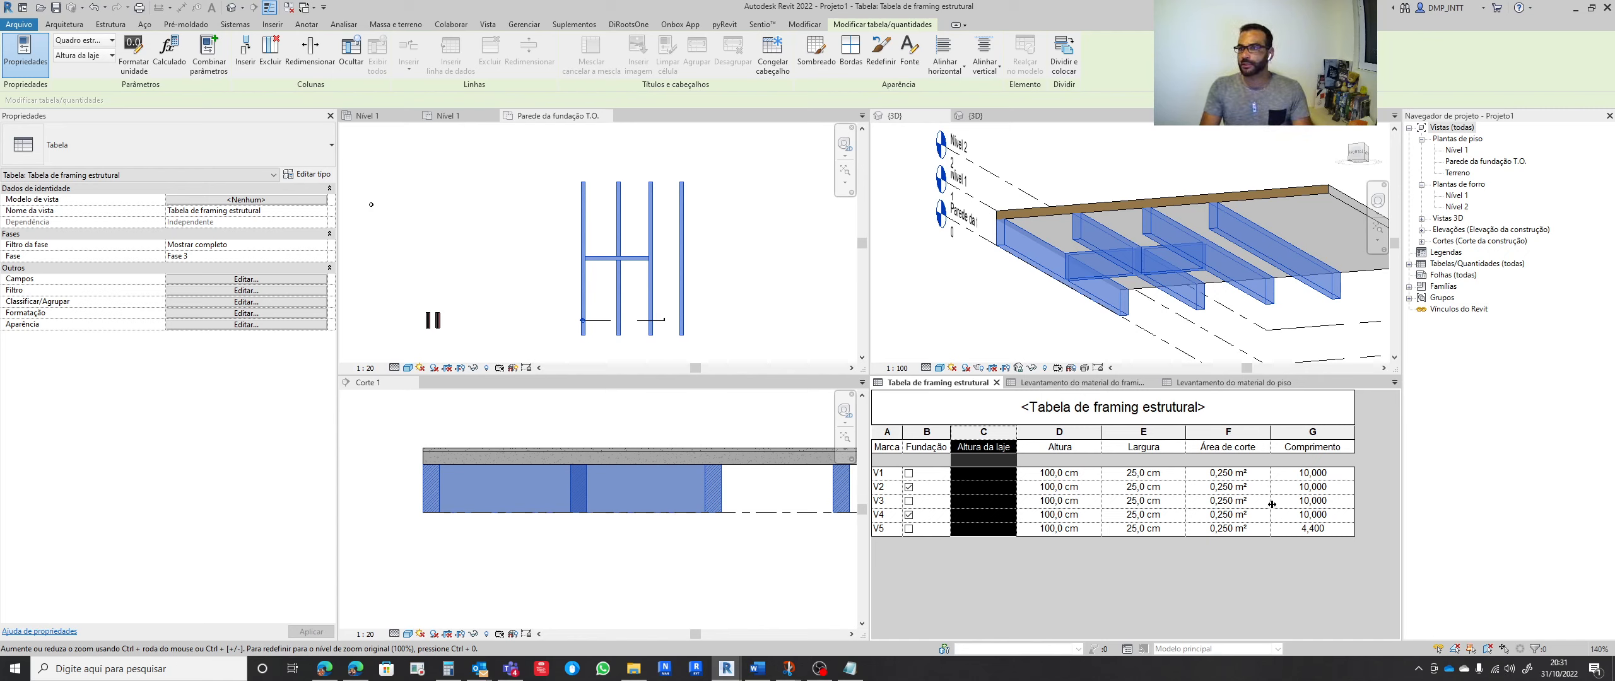
Create a calculated formula field for the framing schedule named "Área de forma" with discipline Comum and type Área
left_click(1321, 434)
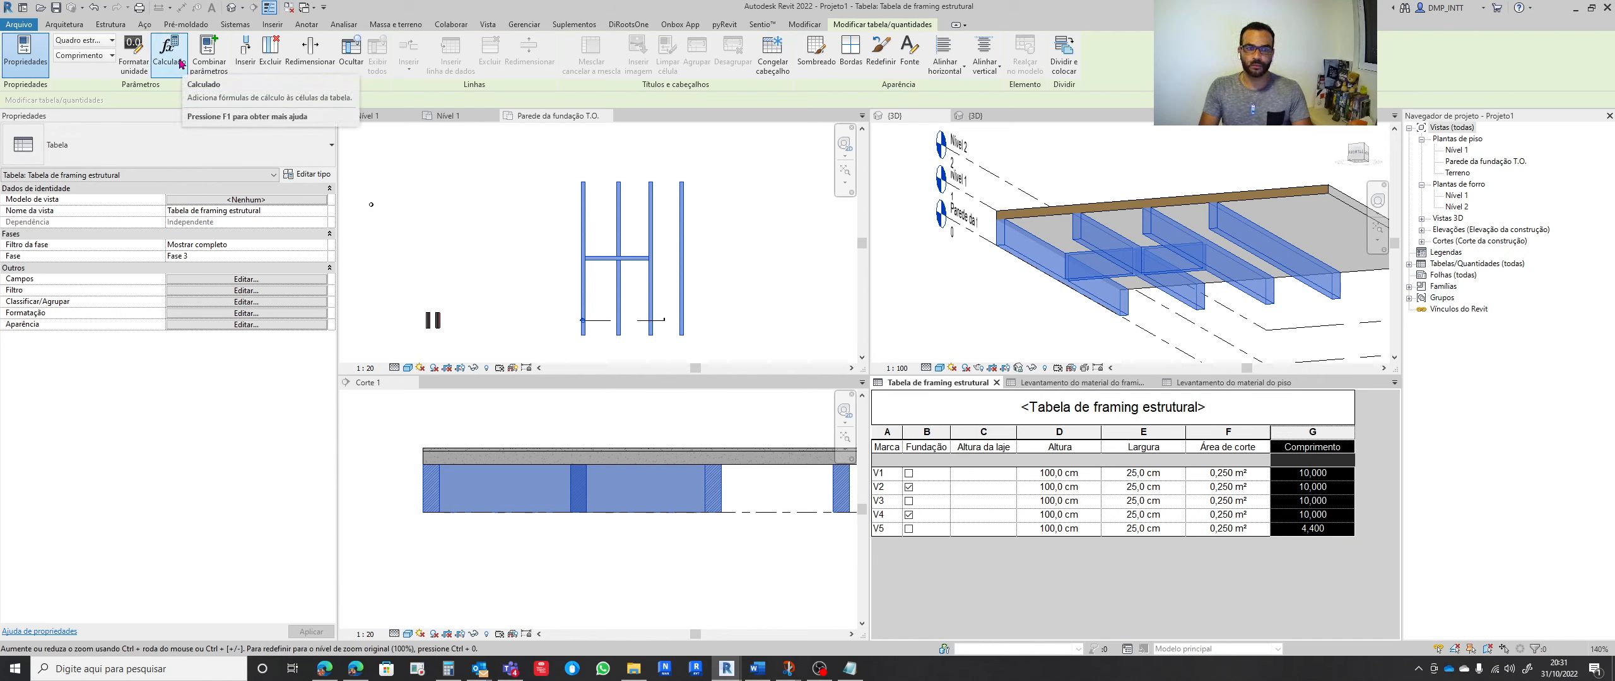
left_click(245, 51)
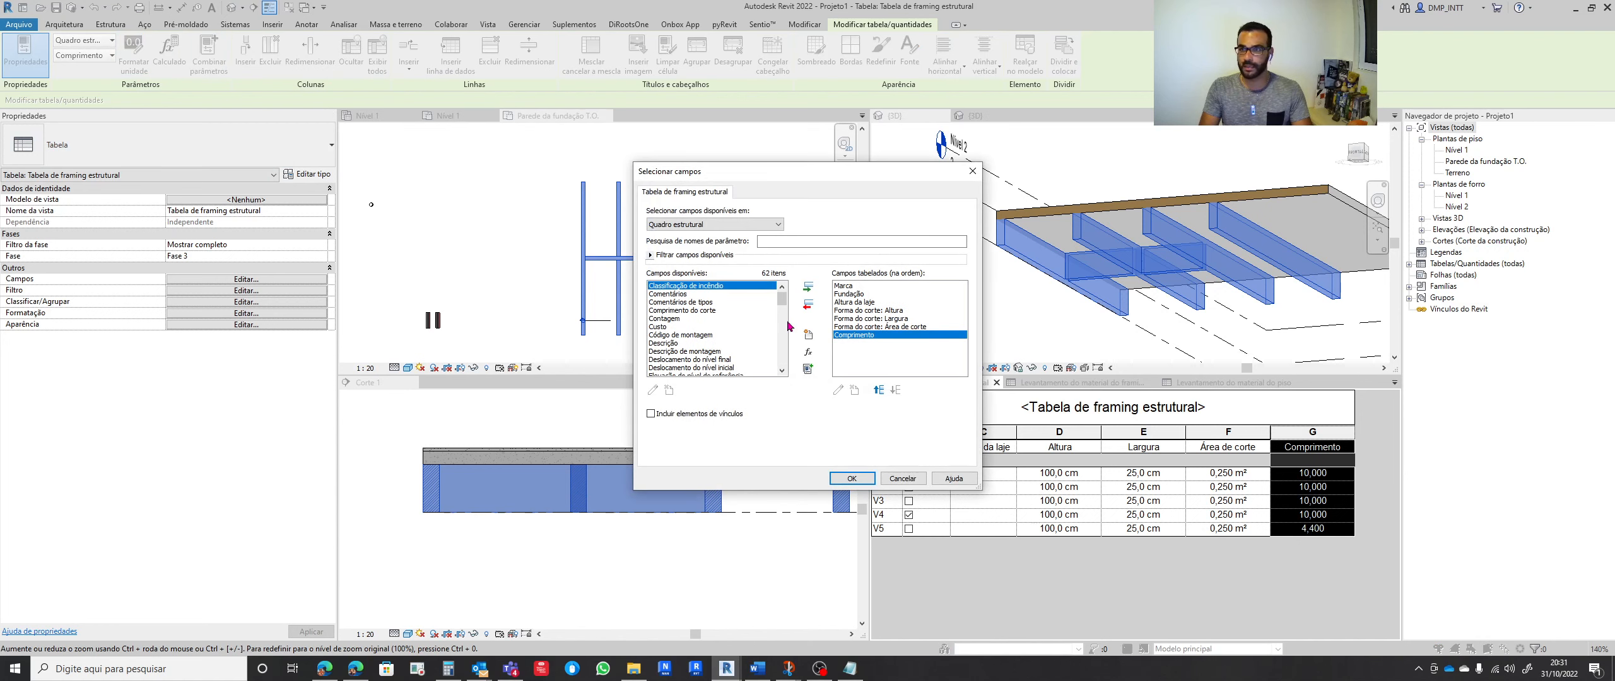
left_click_drag(808, 171, 354, 92)
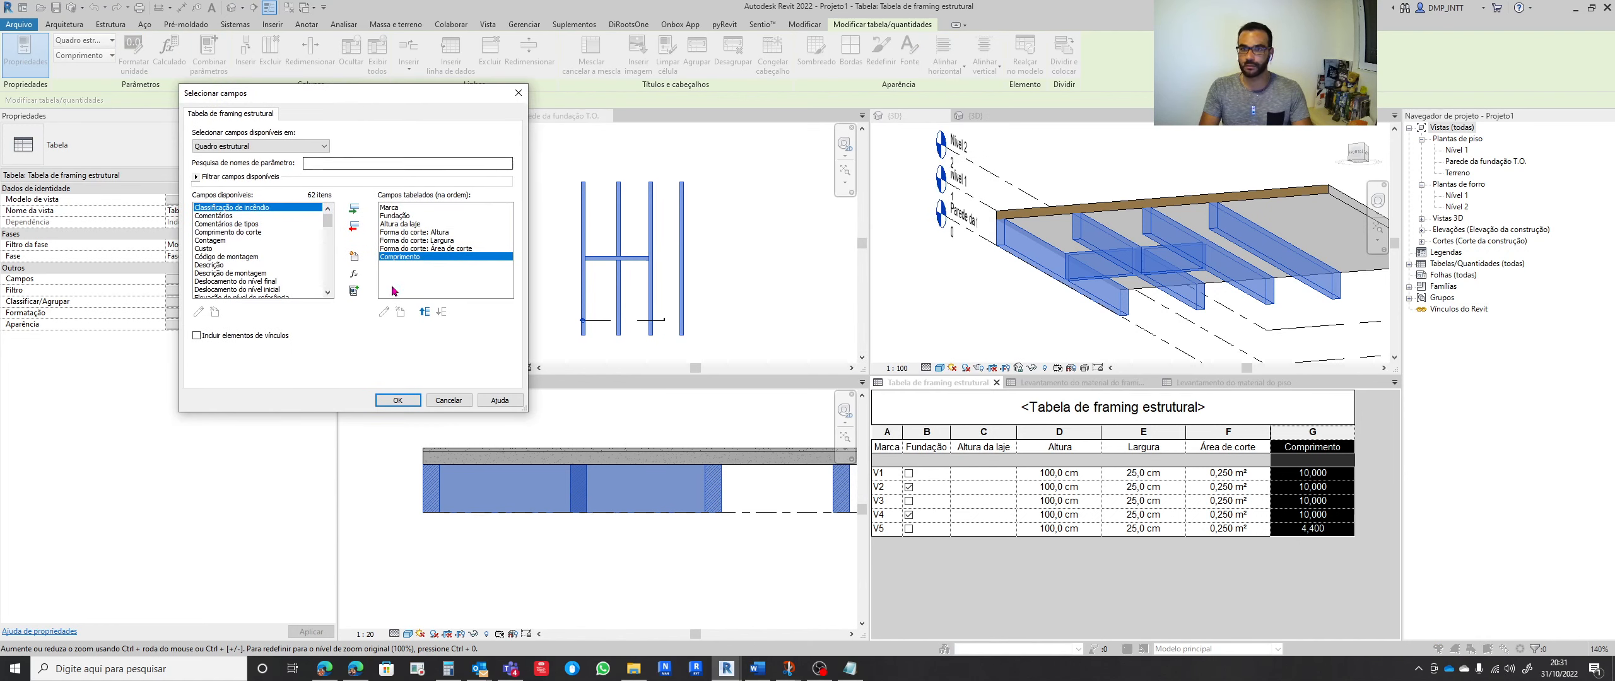
left_click(355, 275)
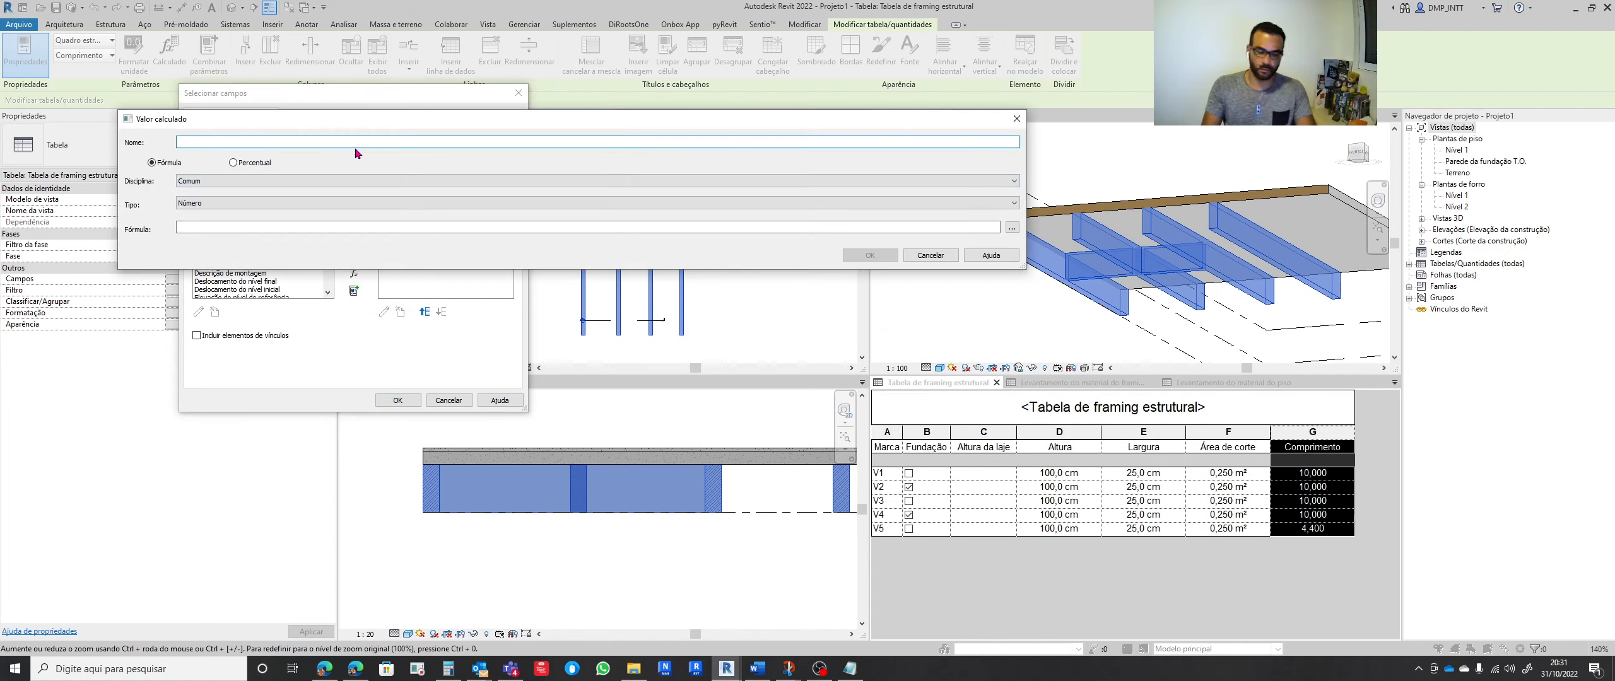
type("Área da")
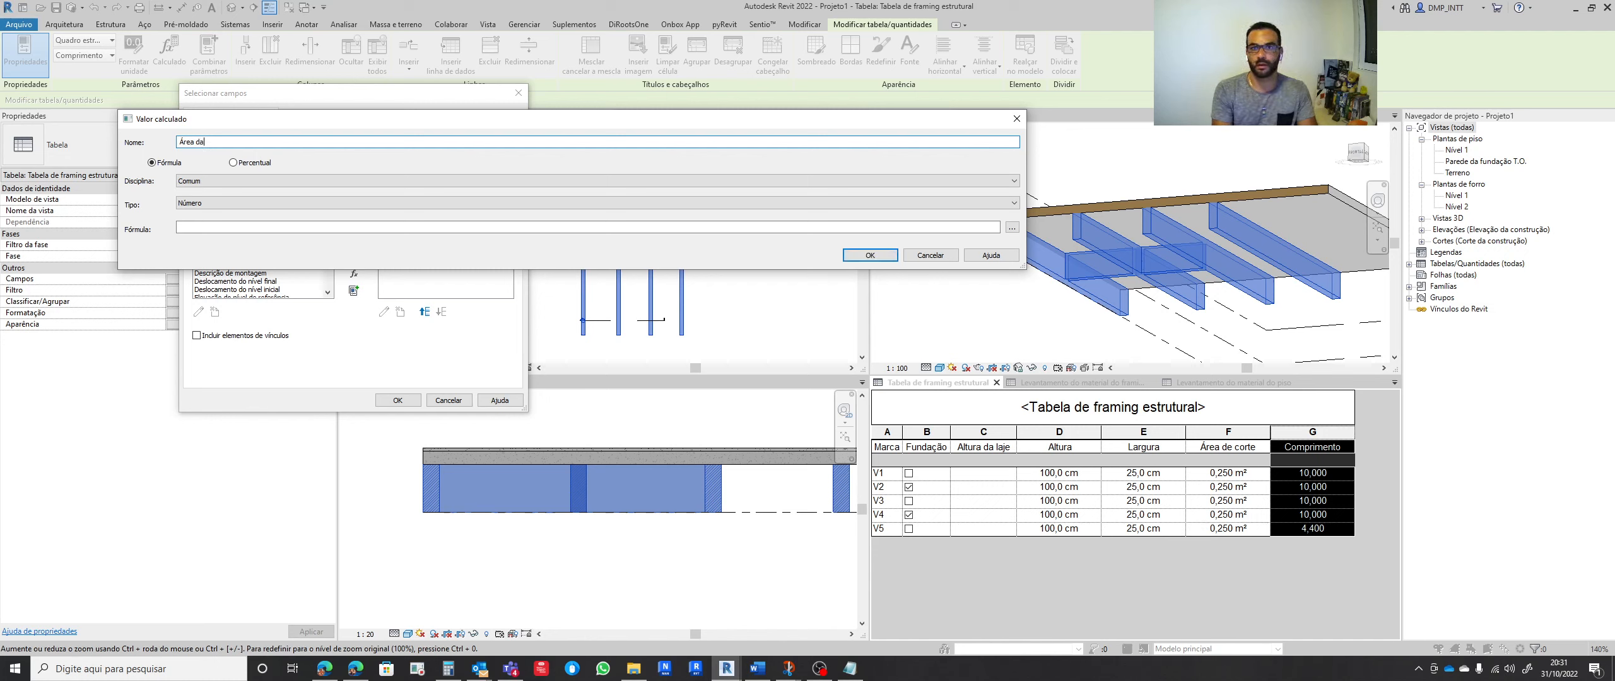
type(" forma")
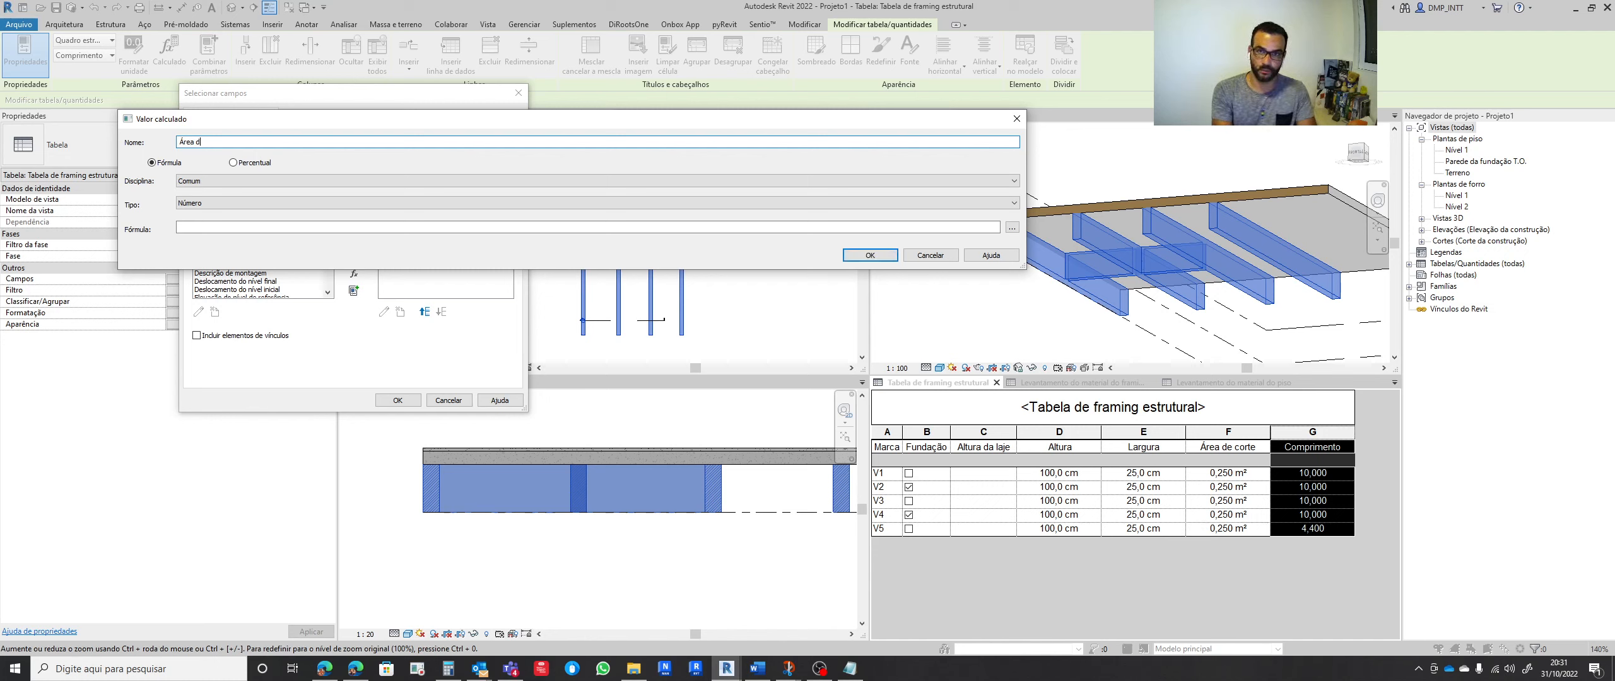
type("e forma")
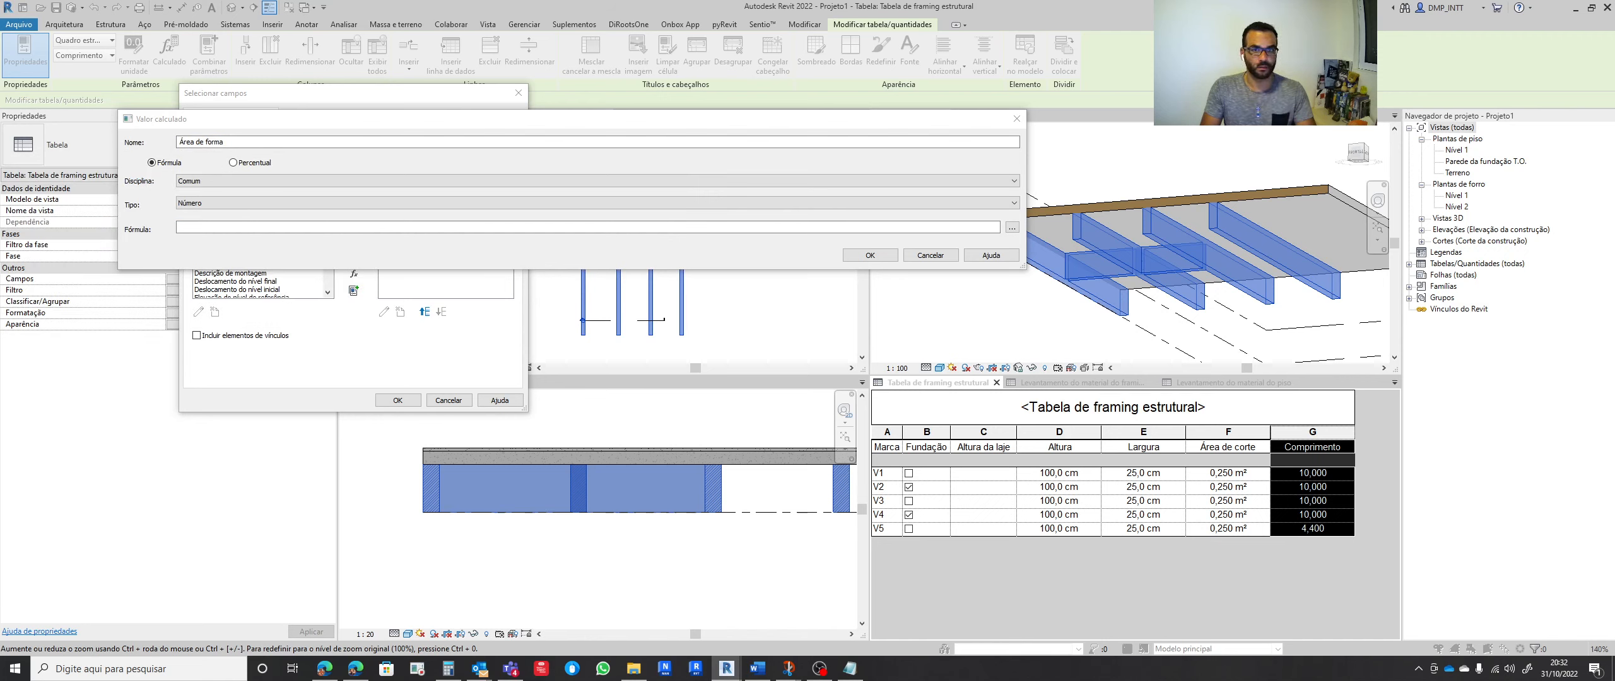
left_click(215, 203)
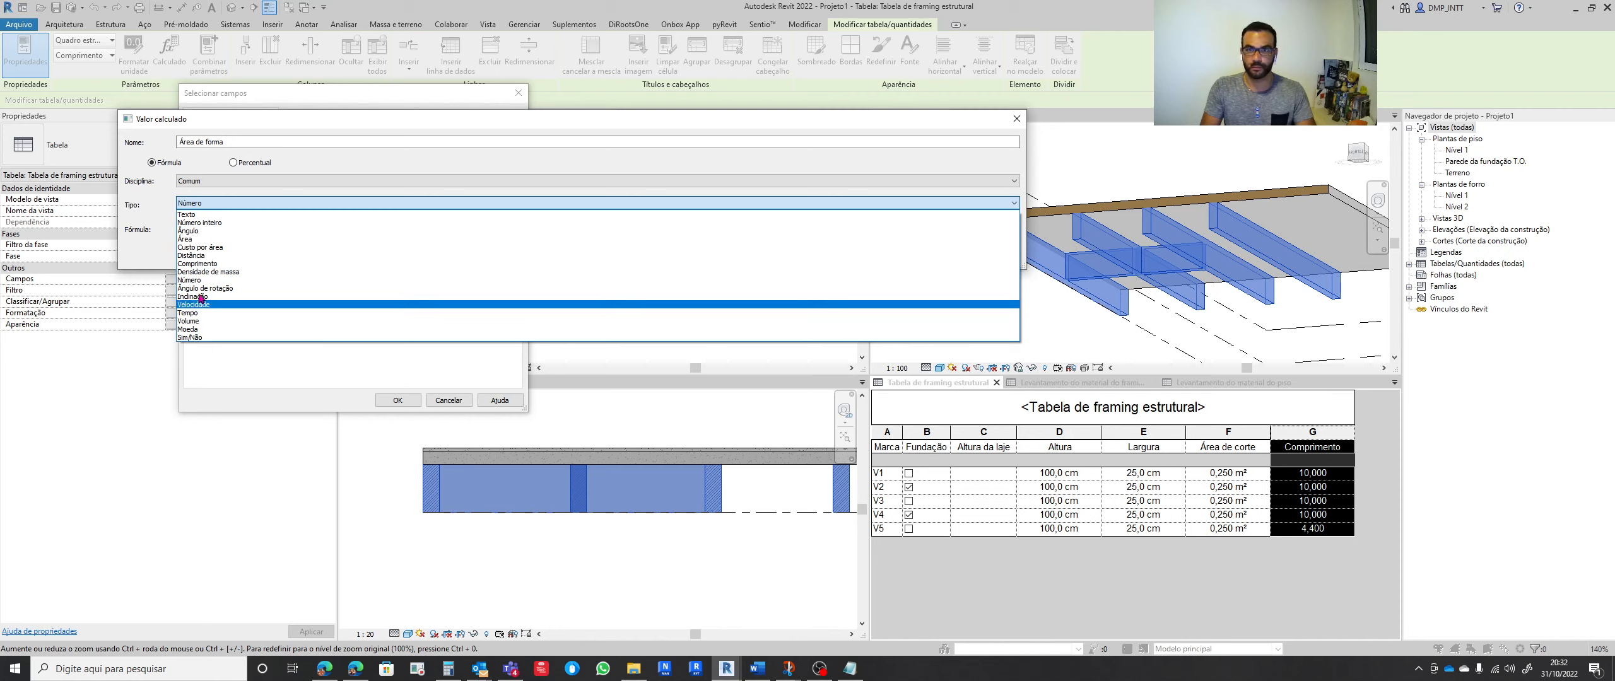
left_click(233, 239)
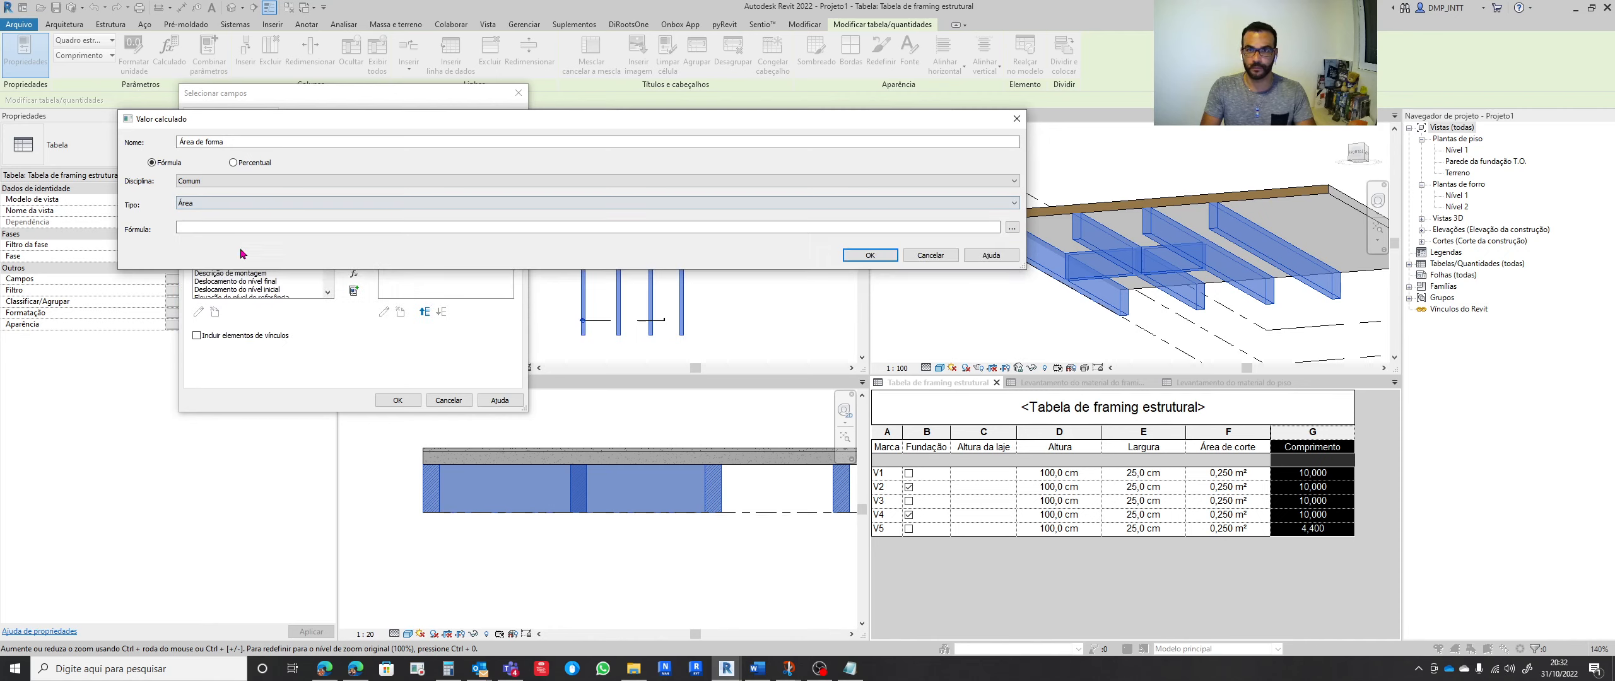
Begin the Área de forma formula with "Forma do corte: Altura*Comprimento*2+", picking the field names from the schedule fields
left_click(282, 229)
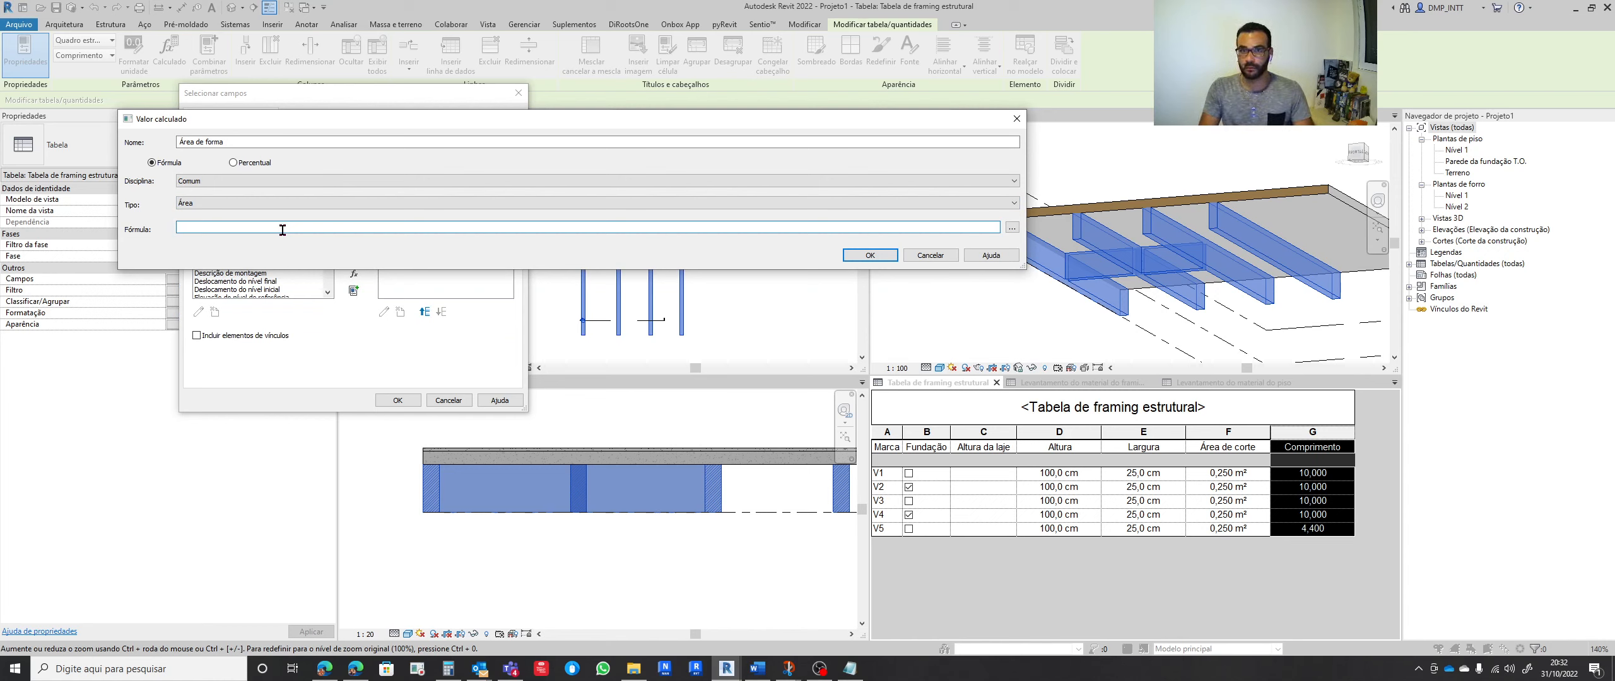
key("alt+Tab")
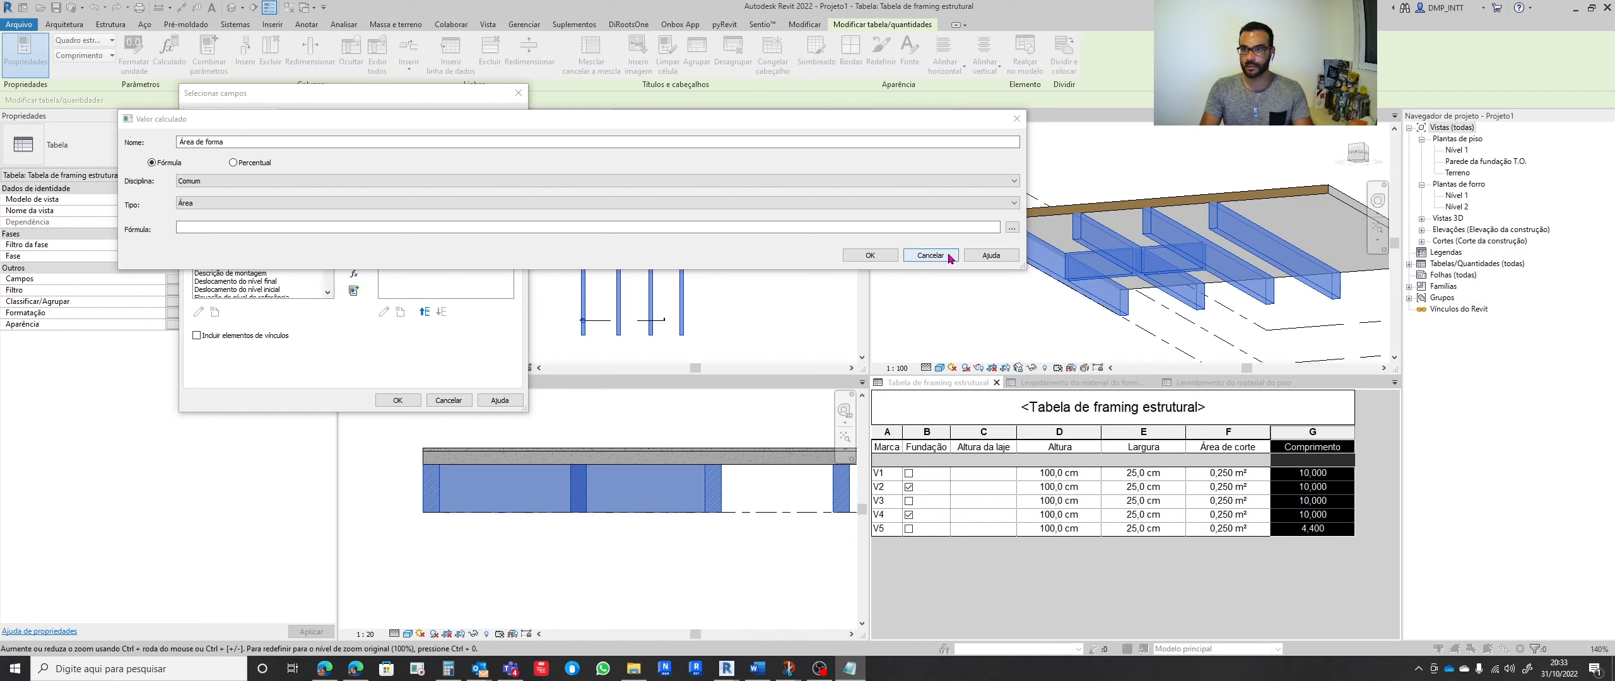
left_click(1012, 228)
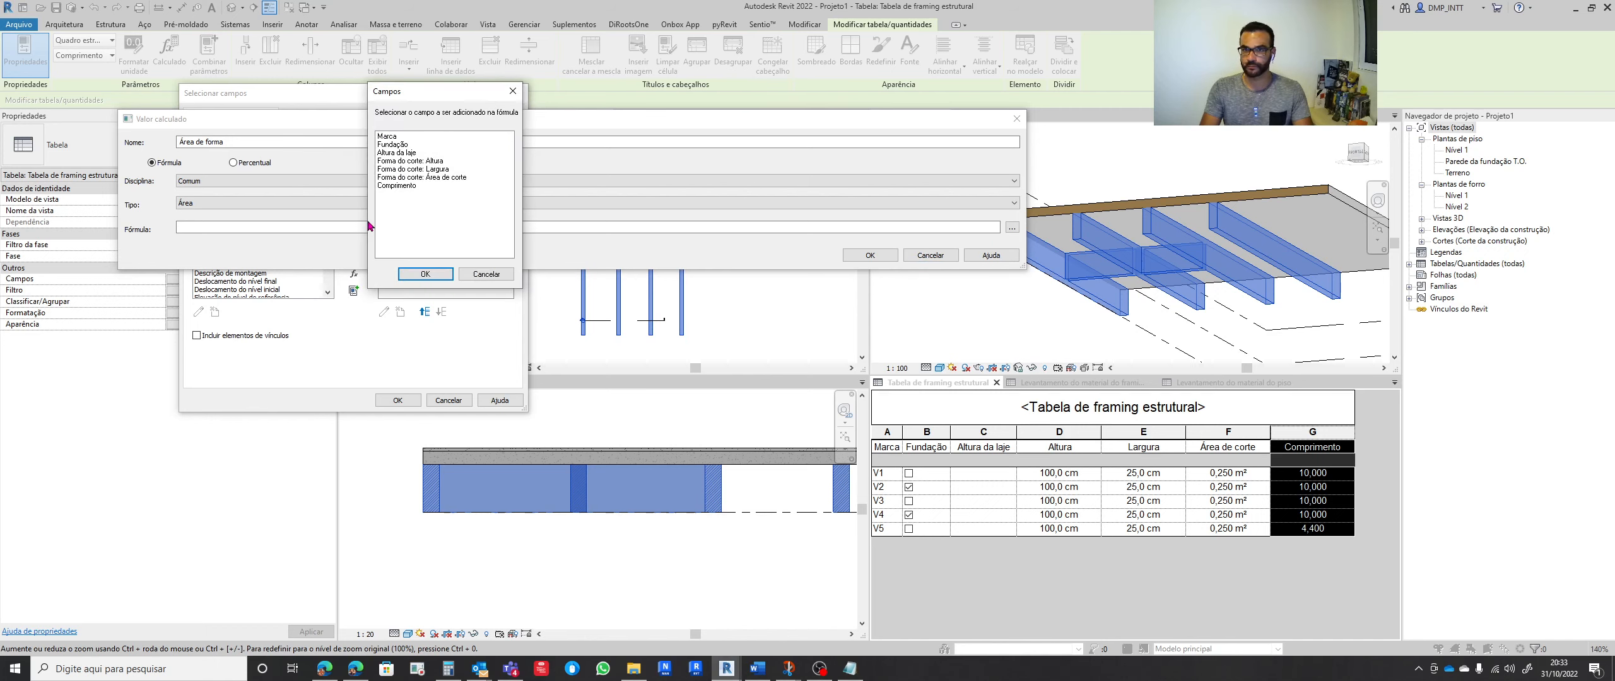
left_click(408, 163)
left_click(415, 274)
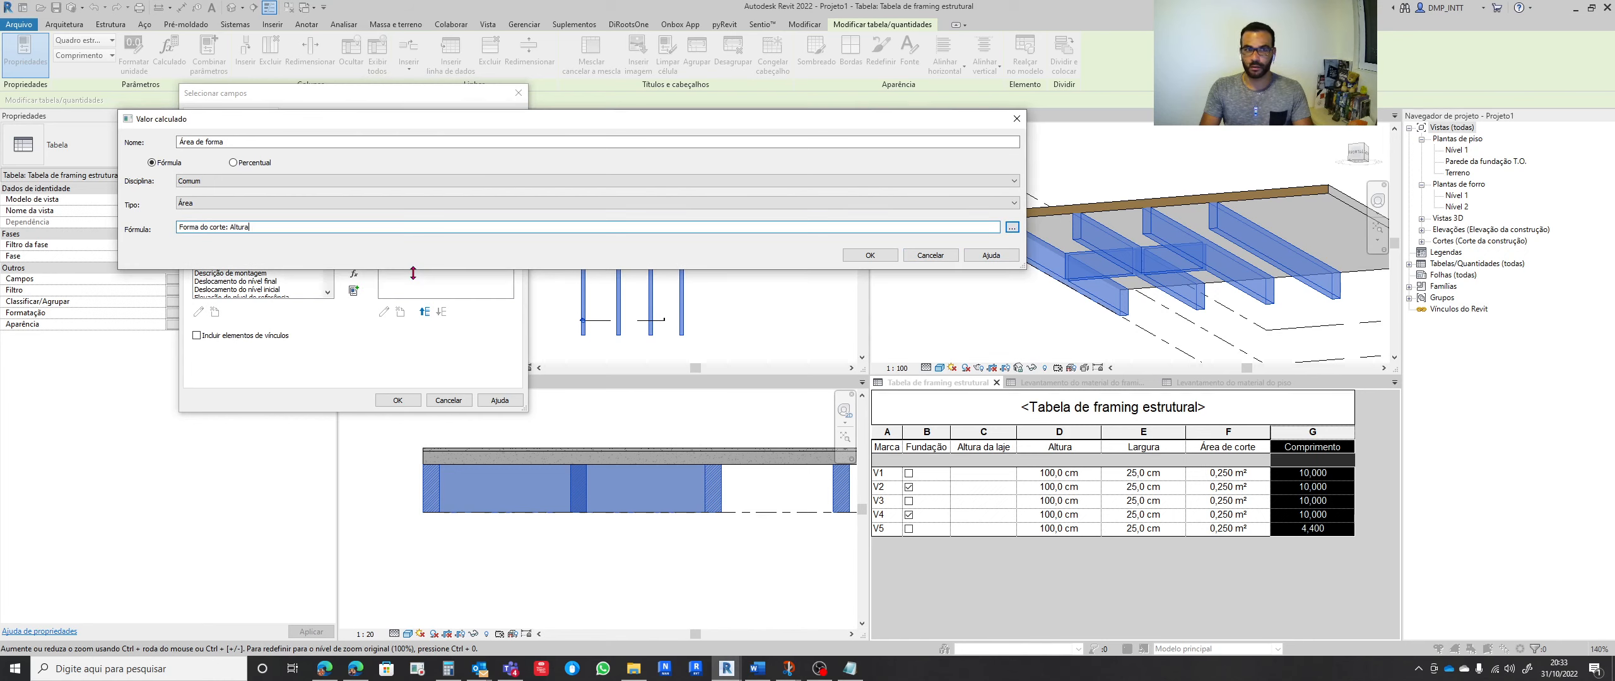
type("*")
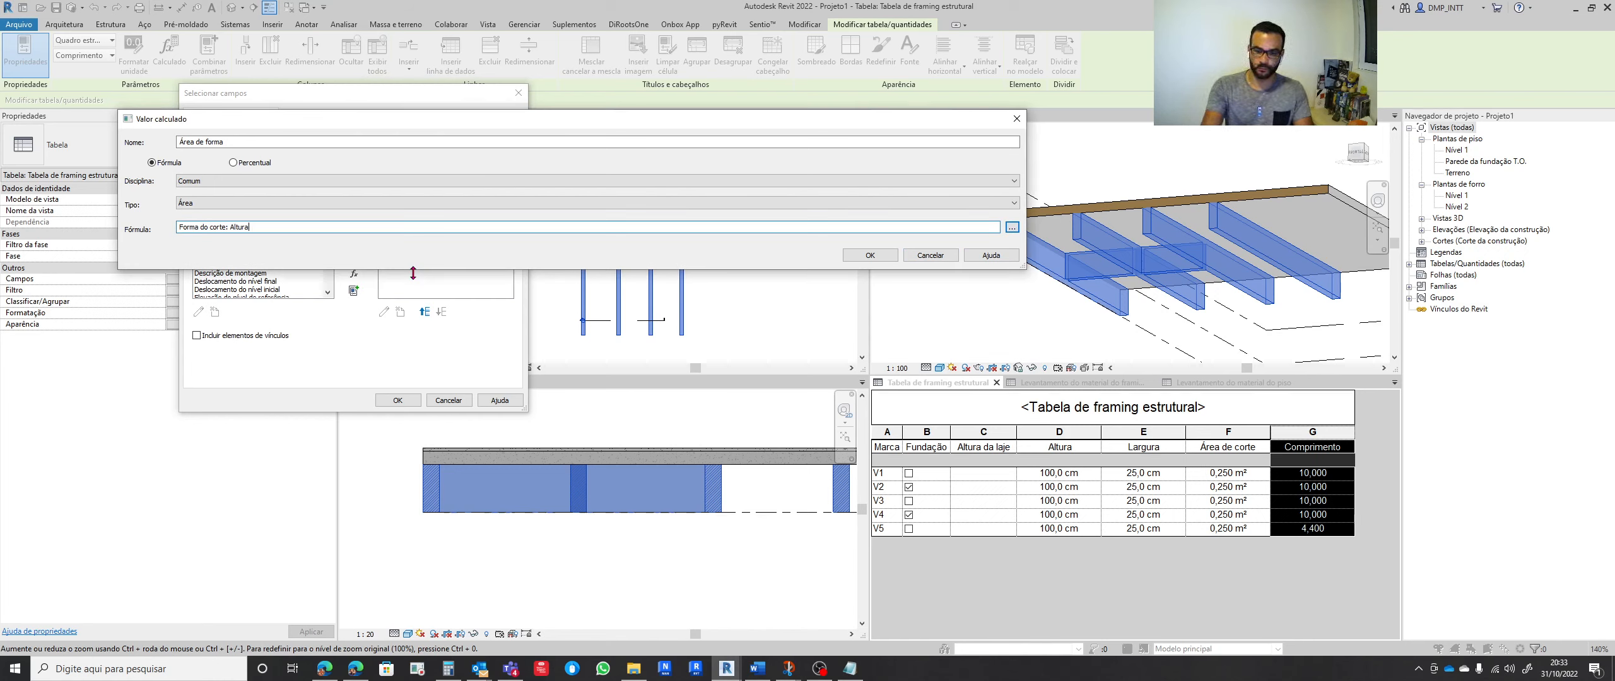
left_click(1011, 227)
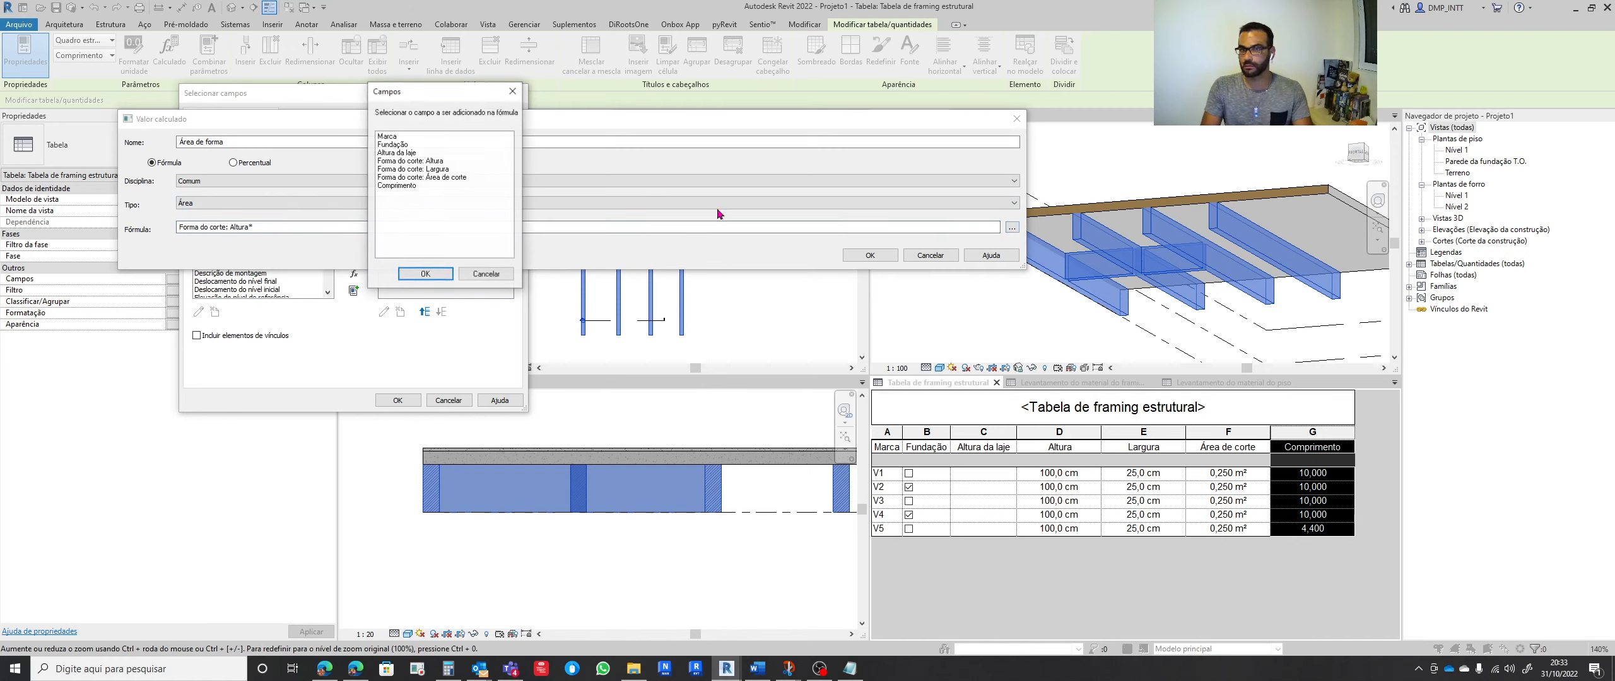
left_click(406, 186)
left_click(415, 274)
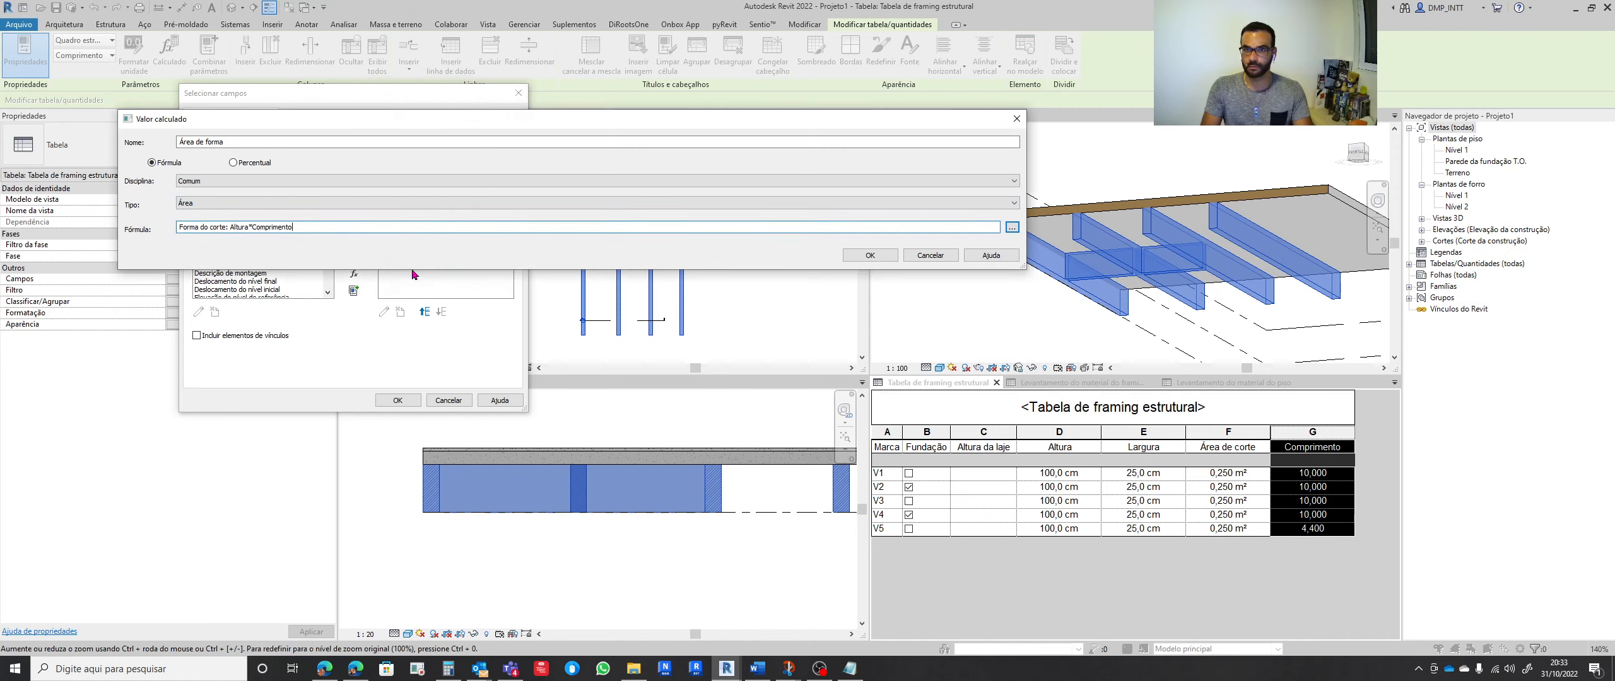
type("*2+")
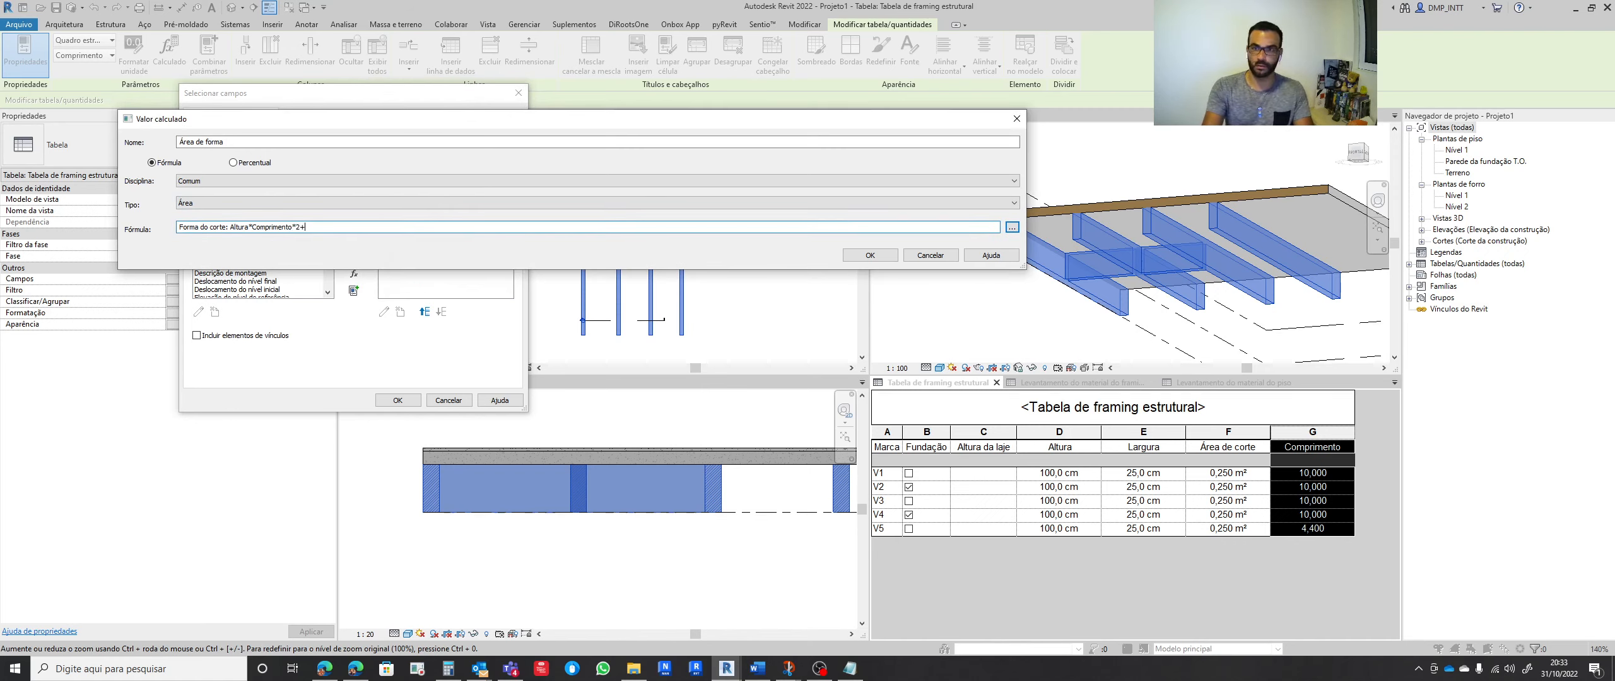
Complete the formula with "Forma do corte: Largura*Comprimento" and add the calculated field to the schedule
left_click(1011, 227)
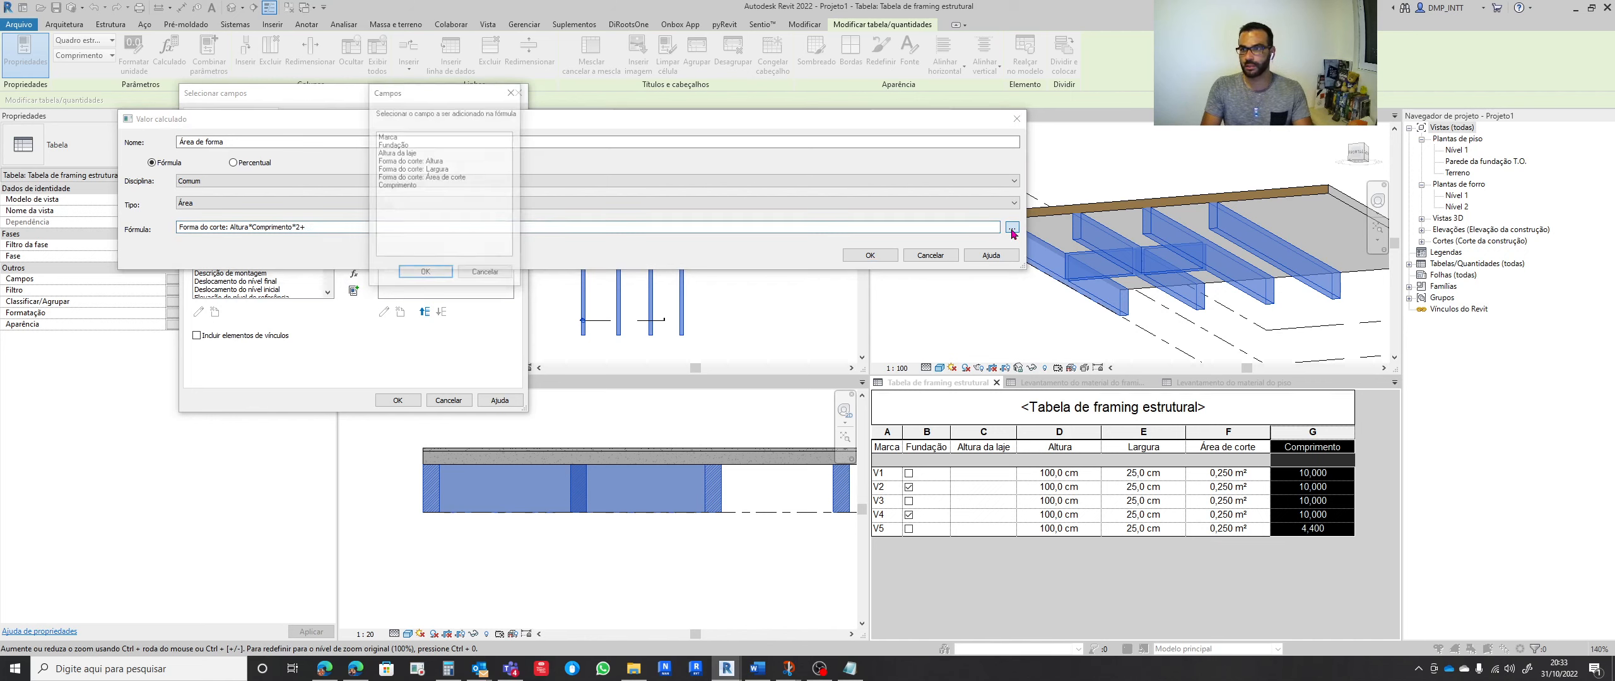
left_click(428, 169)
left_click(424, 274)
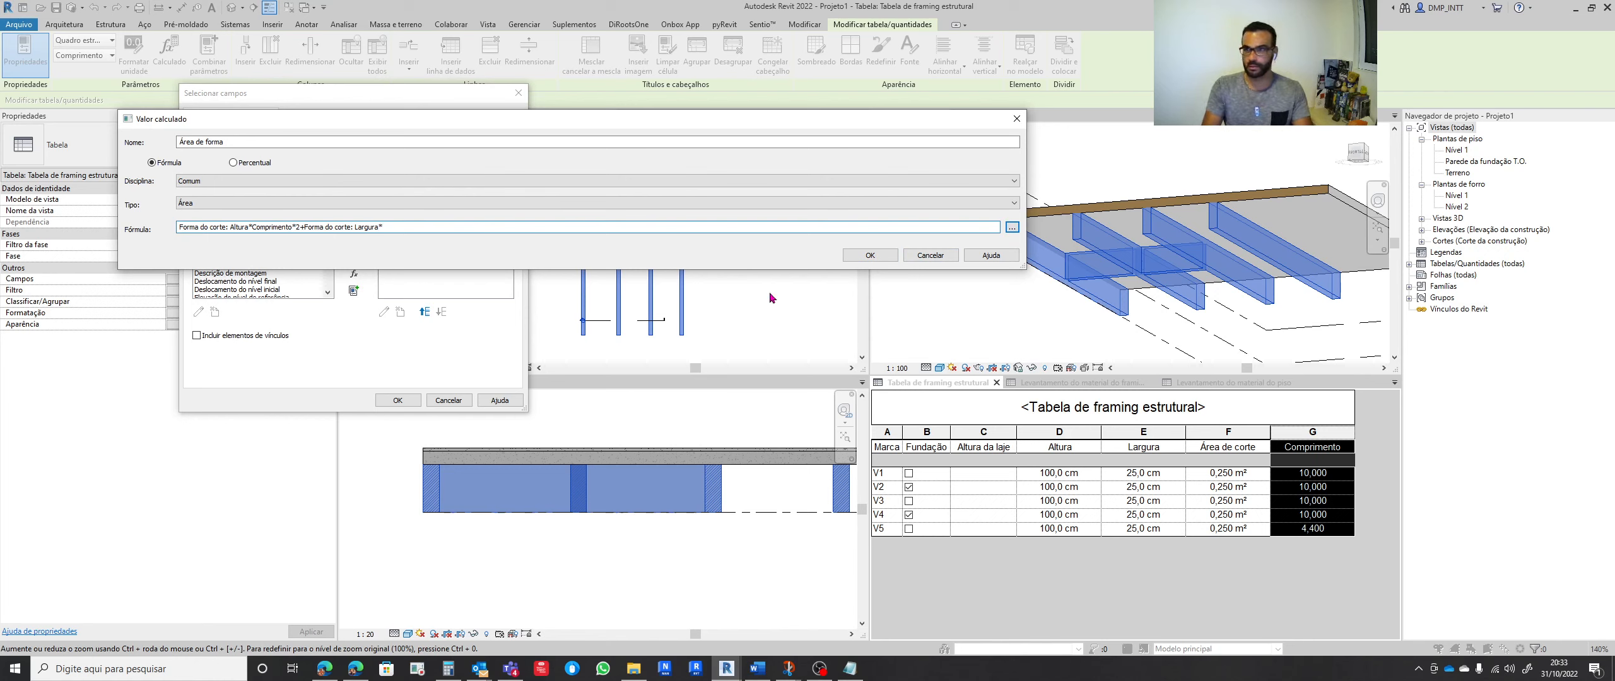
left_click(1011, 227)
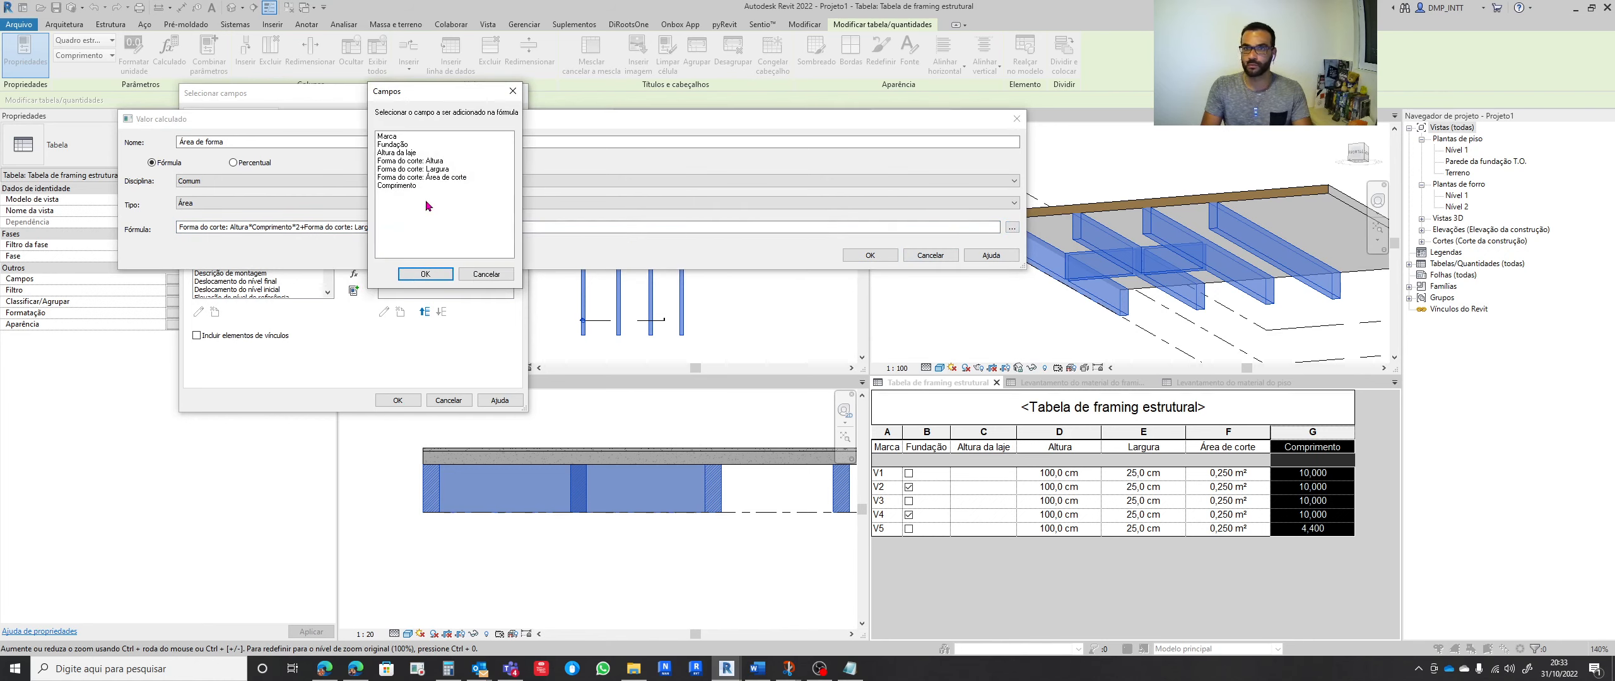
left_click(398, 186)
left_click(441, 273)
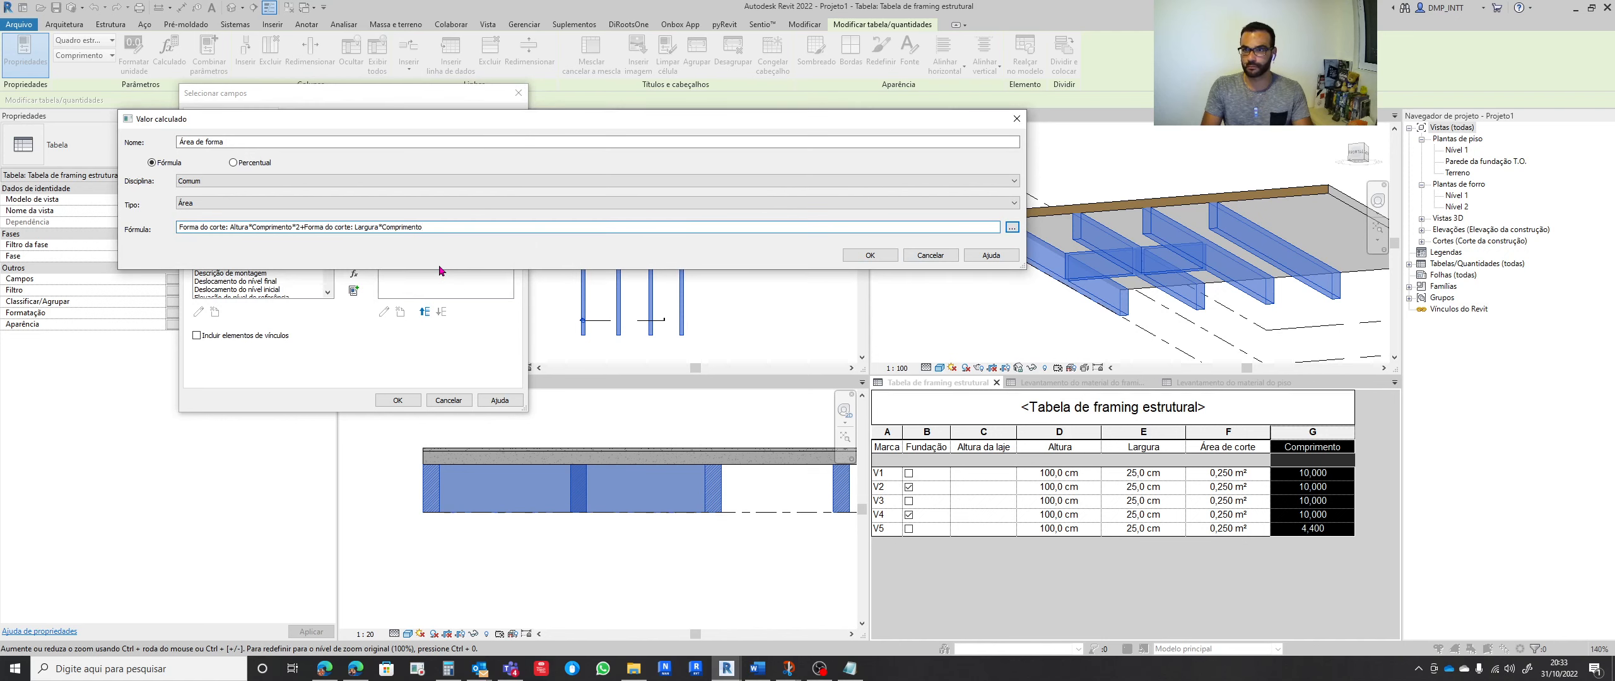
left_click(870, 255)
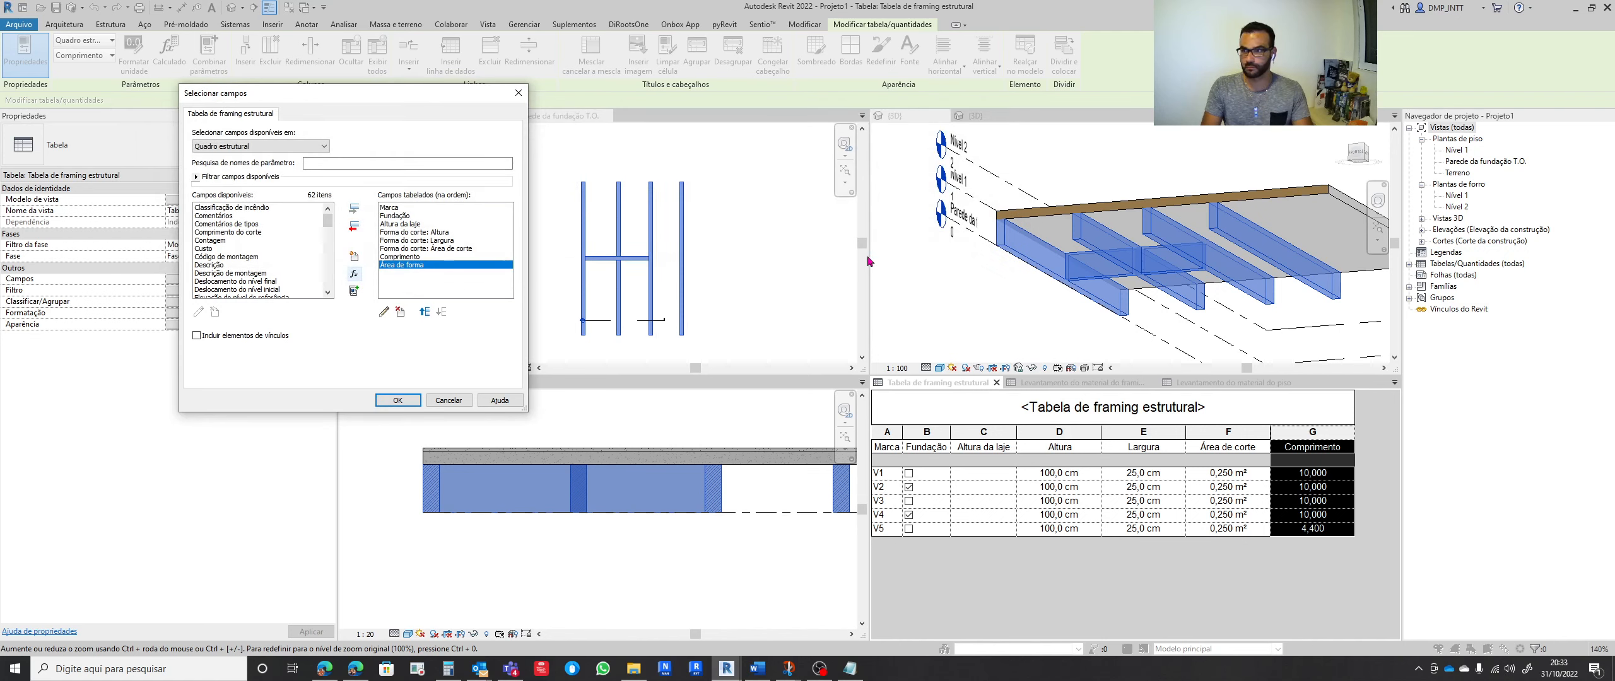
left_click(398, 400)
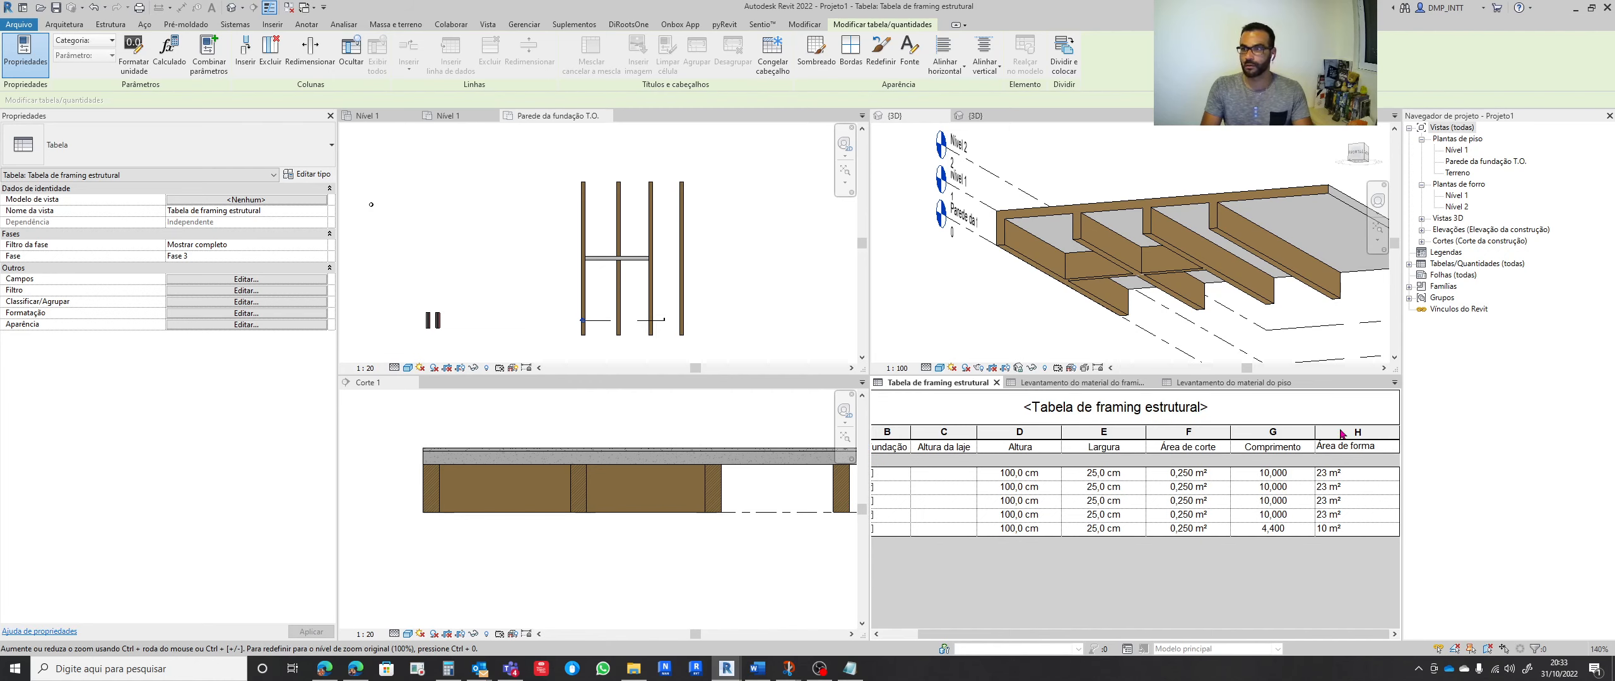
Override the project unit settings for the Área de forma column and round it to 3 decimal places
left_click(133, 50)
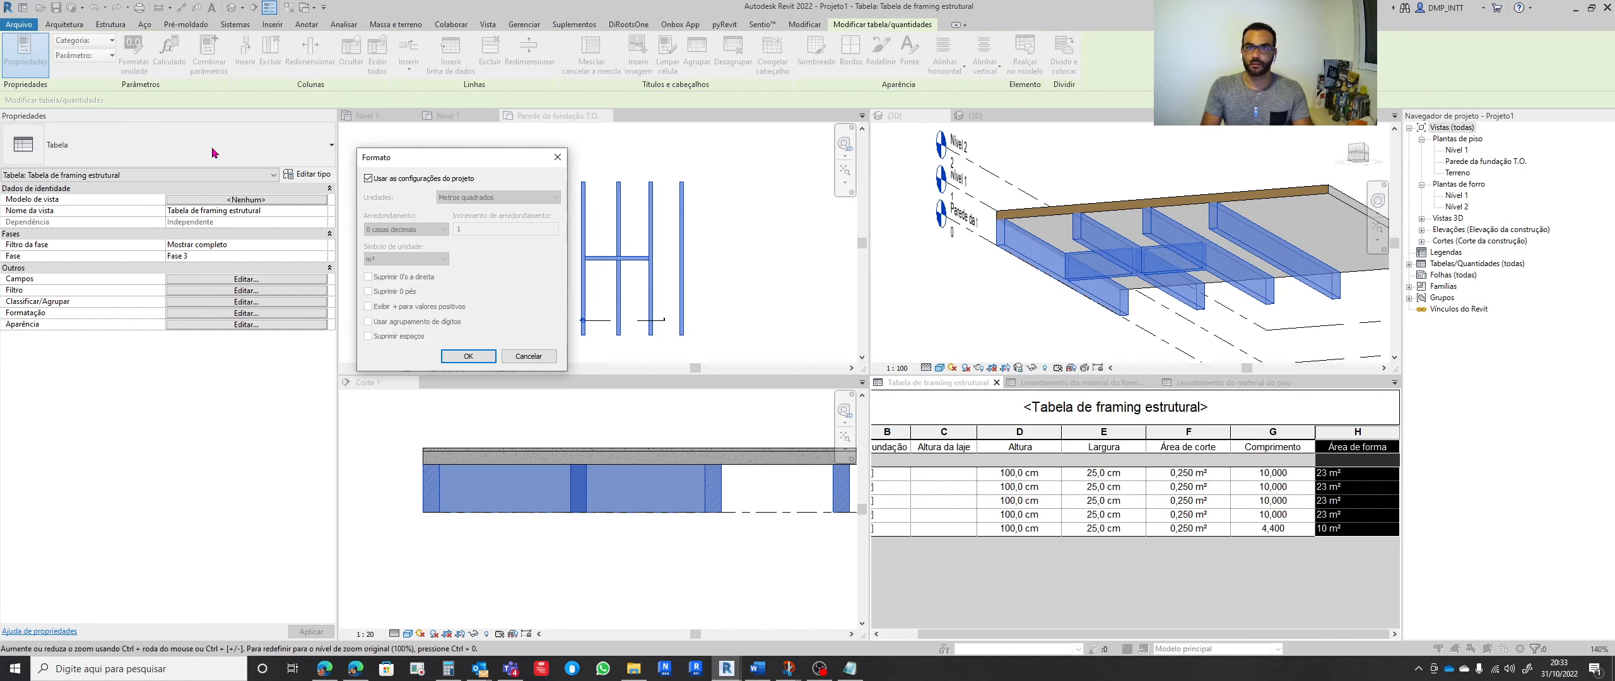
left_click(381, 178)
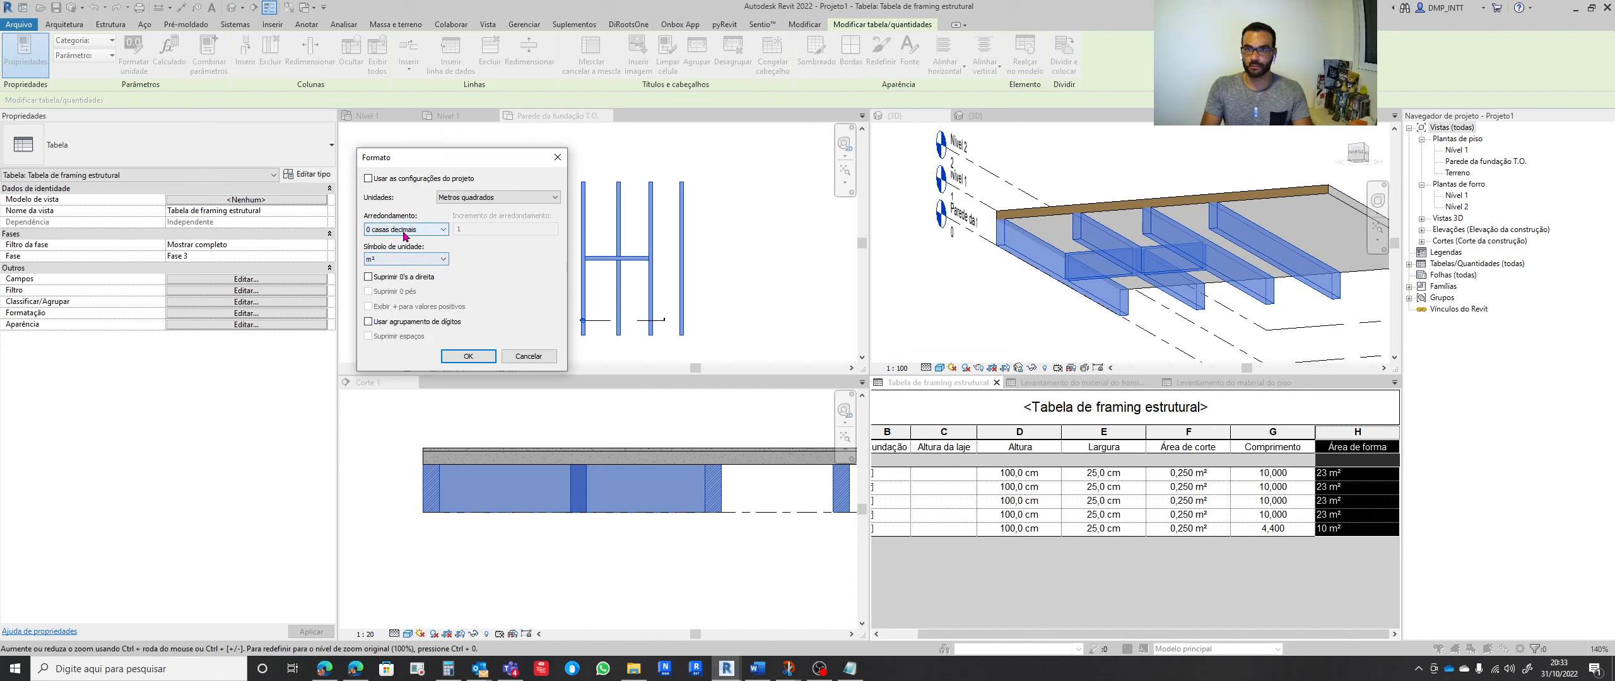
left_click(407, 230)
left_click(409, 303)
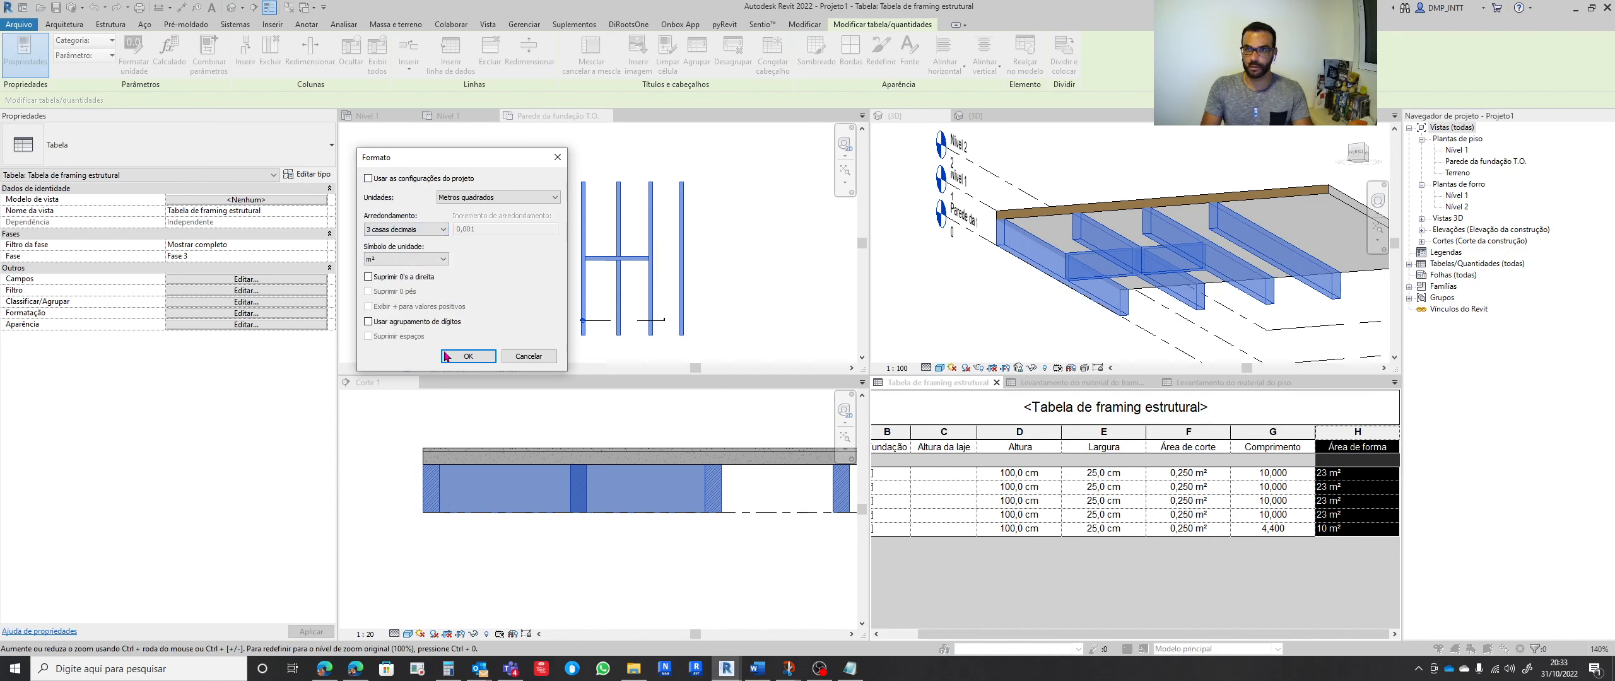
left_click(466, 356)
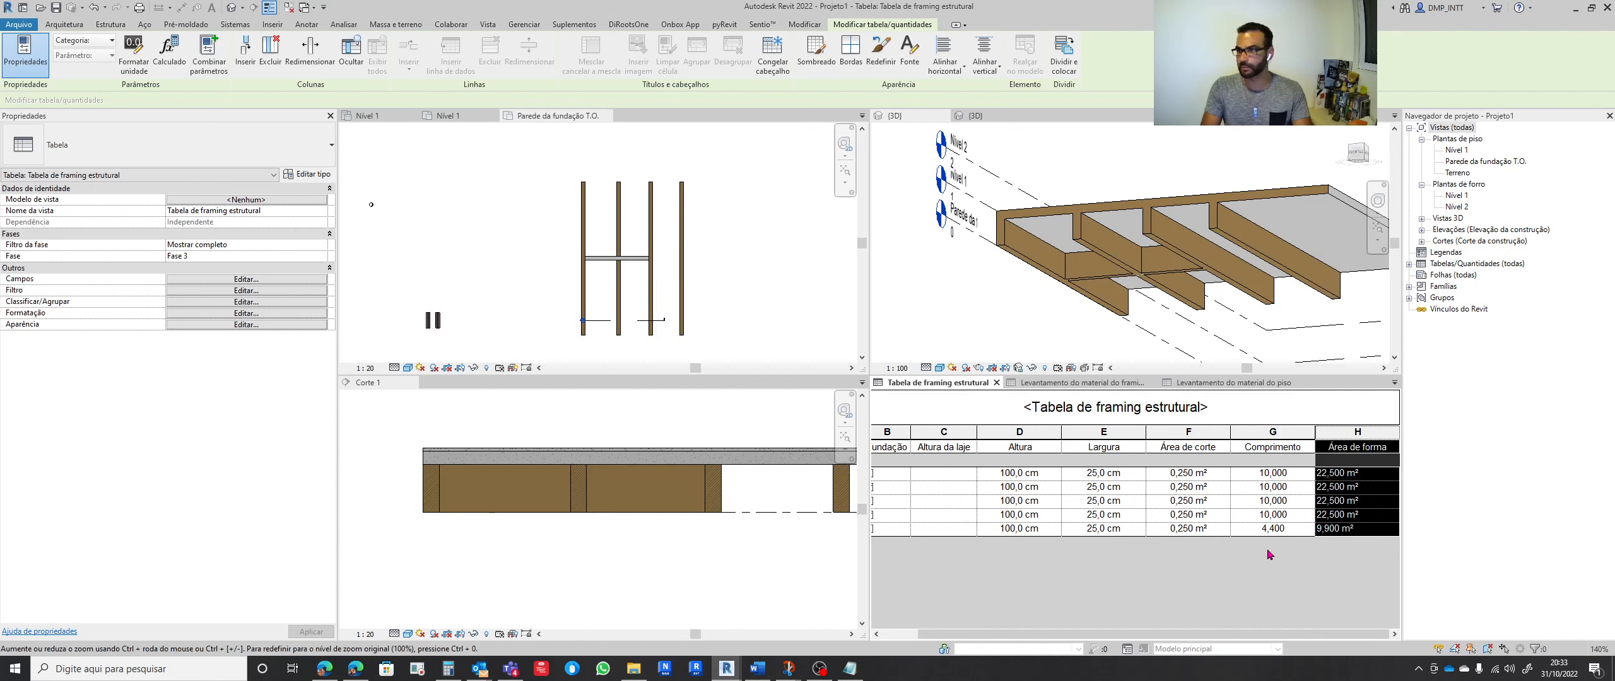
Compare the beams' Área de forma values with the material areas in the framing material takeoff
scroll(1168, 528, "down", 1, "ctrl")
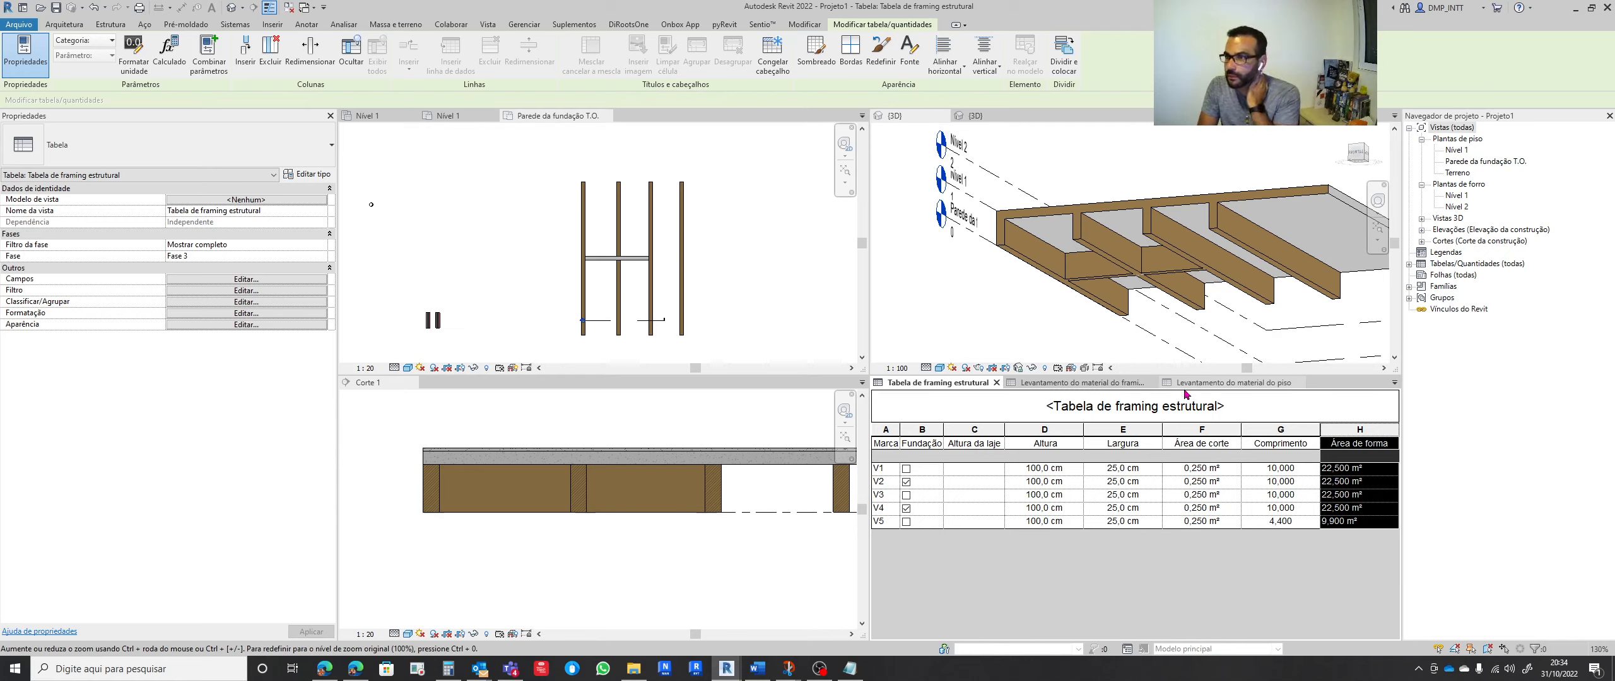
left_click(1076, 383)
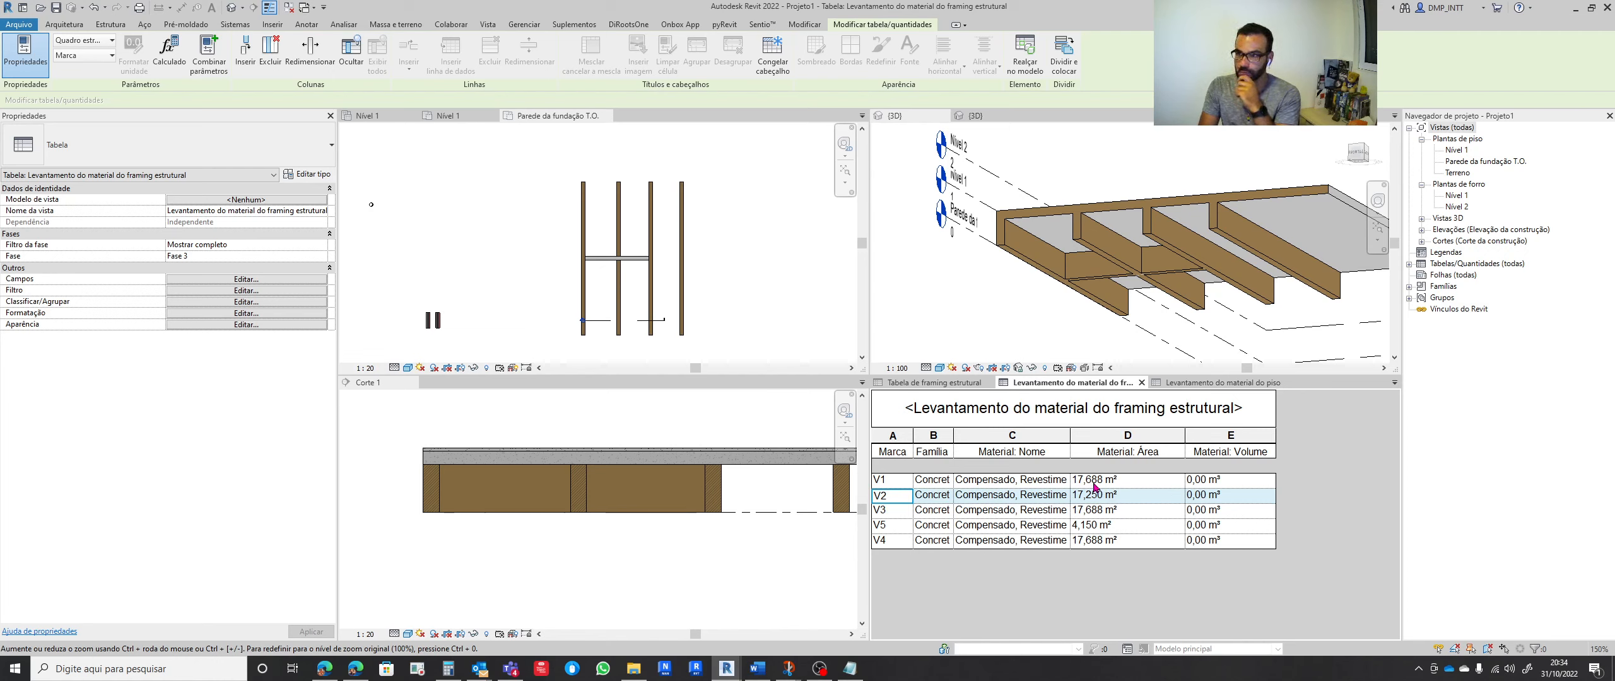
left_click(946, 382)
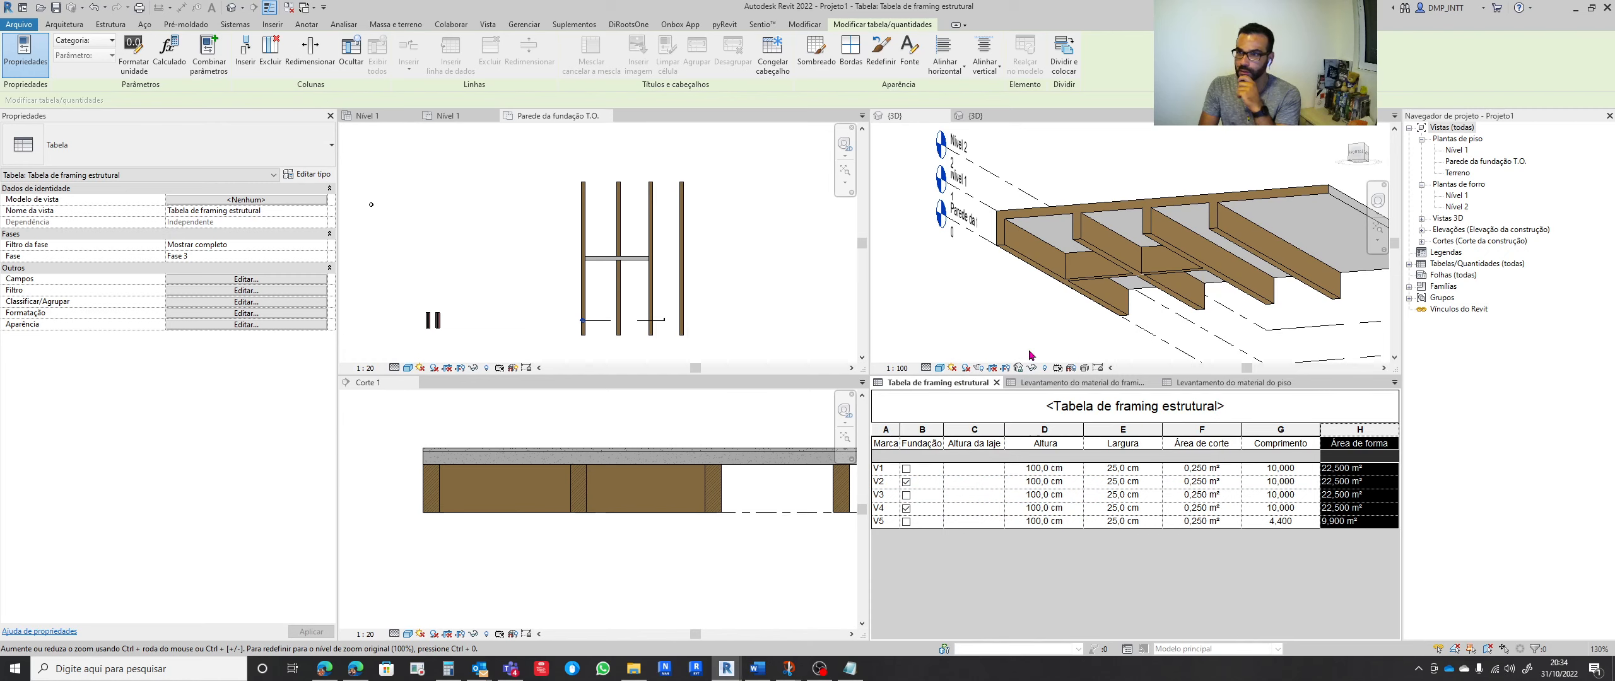
Examine where the beams meet the floor slab in the 3D view
left_click(1079, 240)
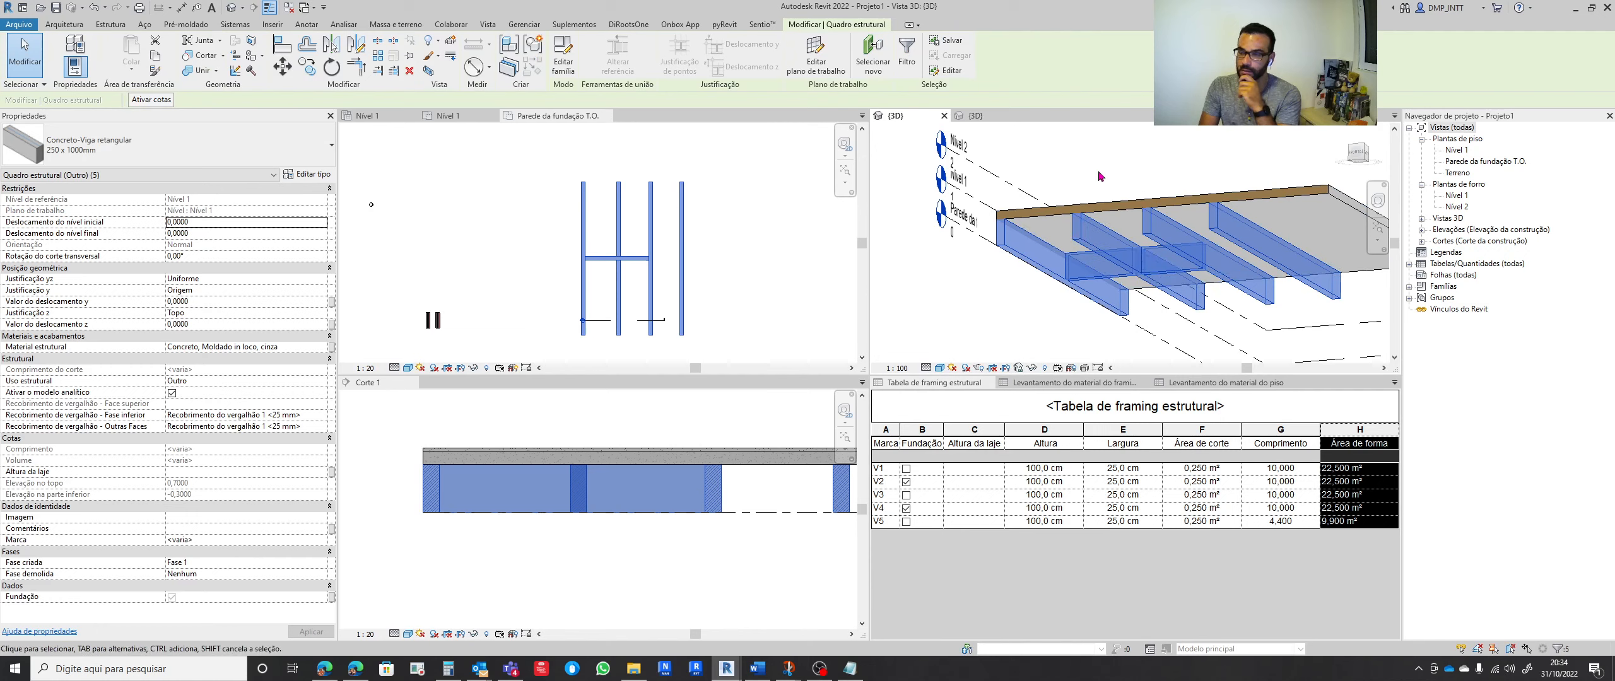
key("Escape")
scroll(1076, 211, "up", 2)
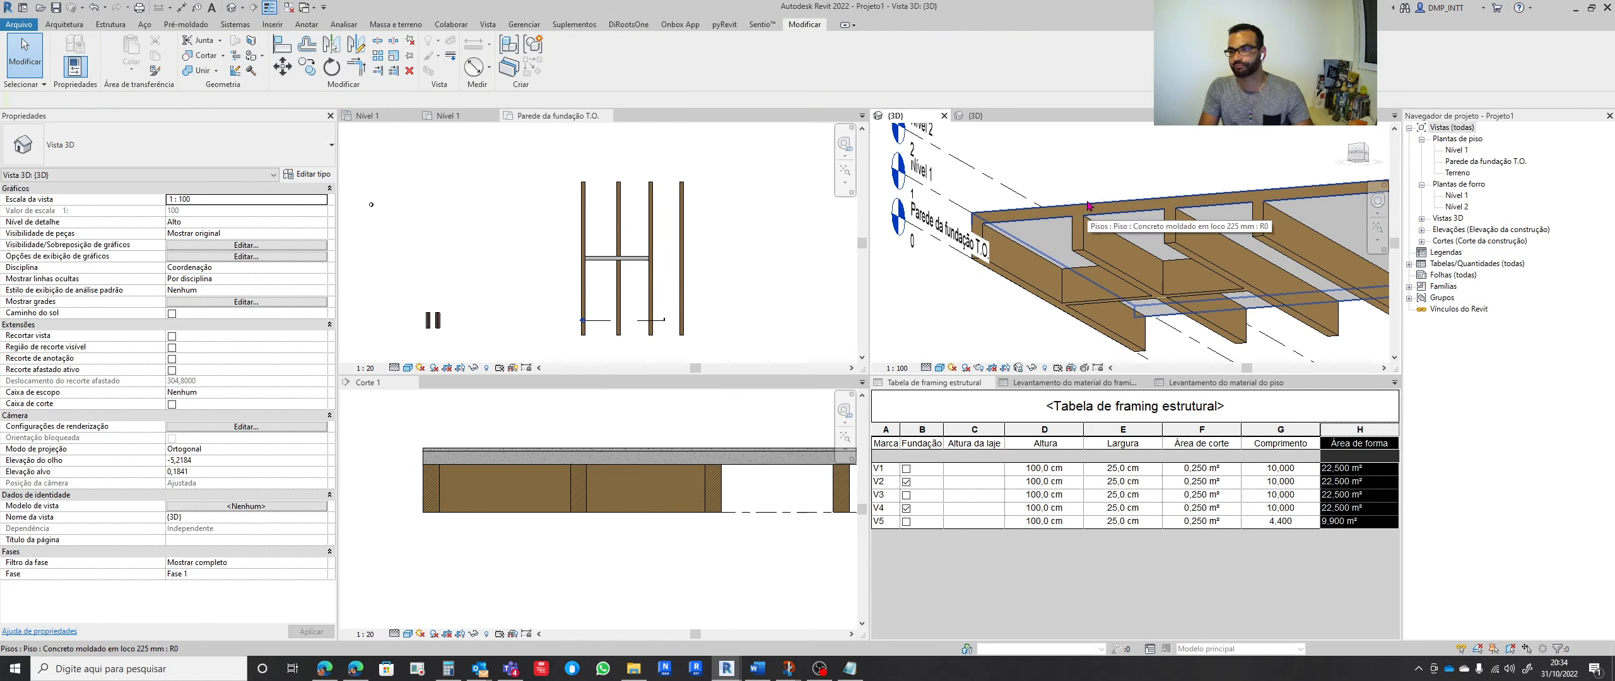
Review the properties of the Altura da laje parameter from the schedule's field list and close without changes
scroll(1081, 204, "down", 2)
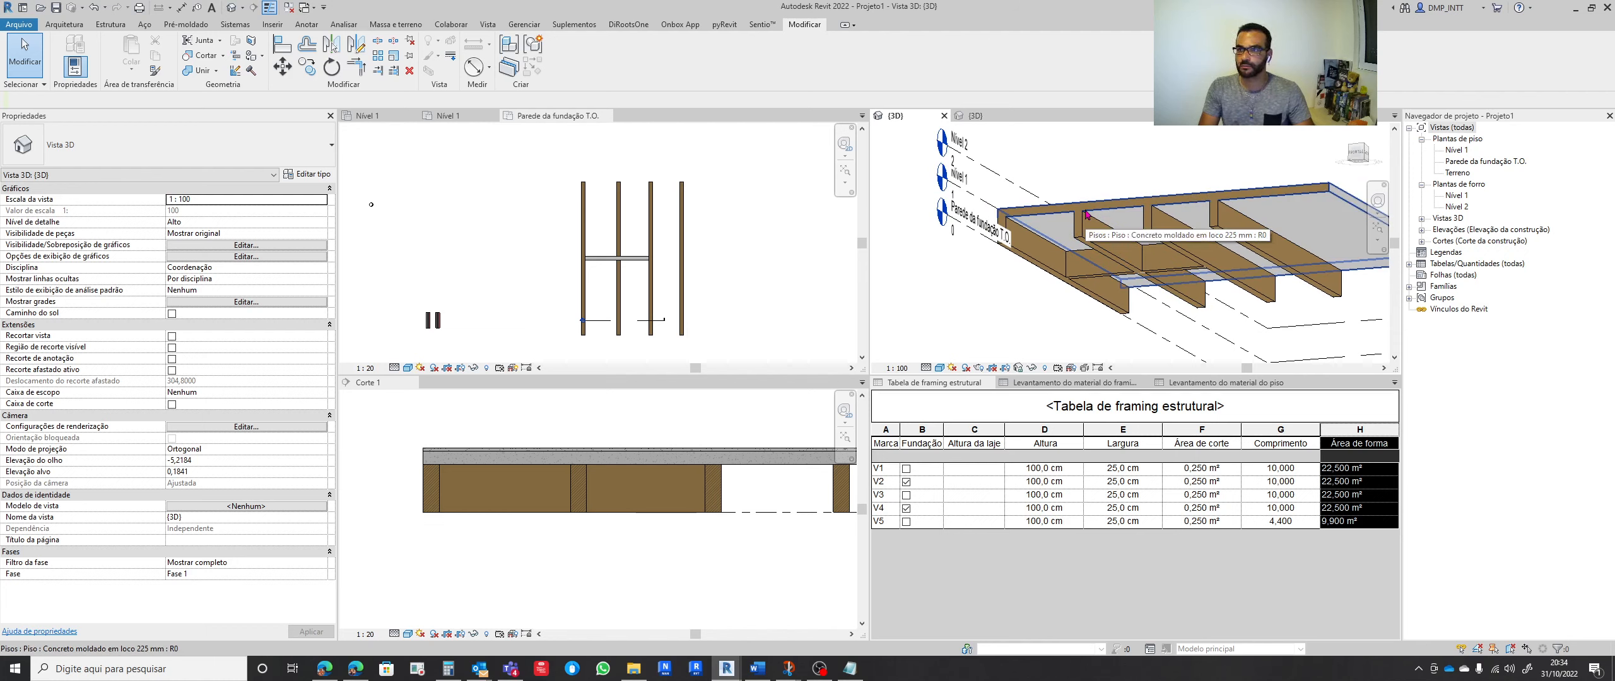
left_click(972, 473)
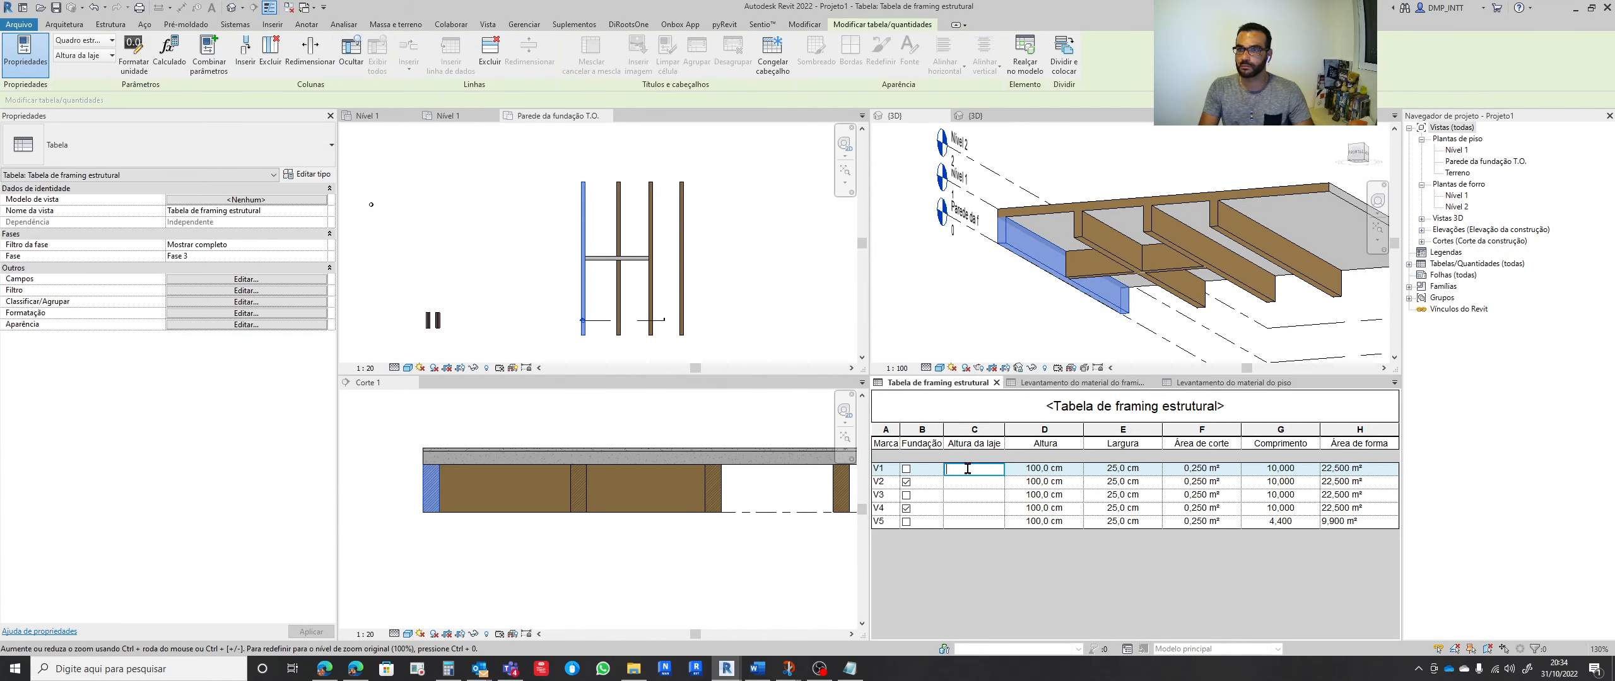
left_click(253, 279)
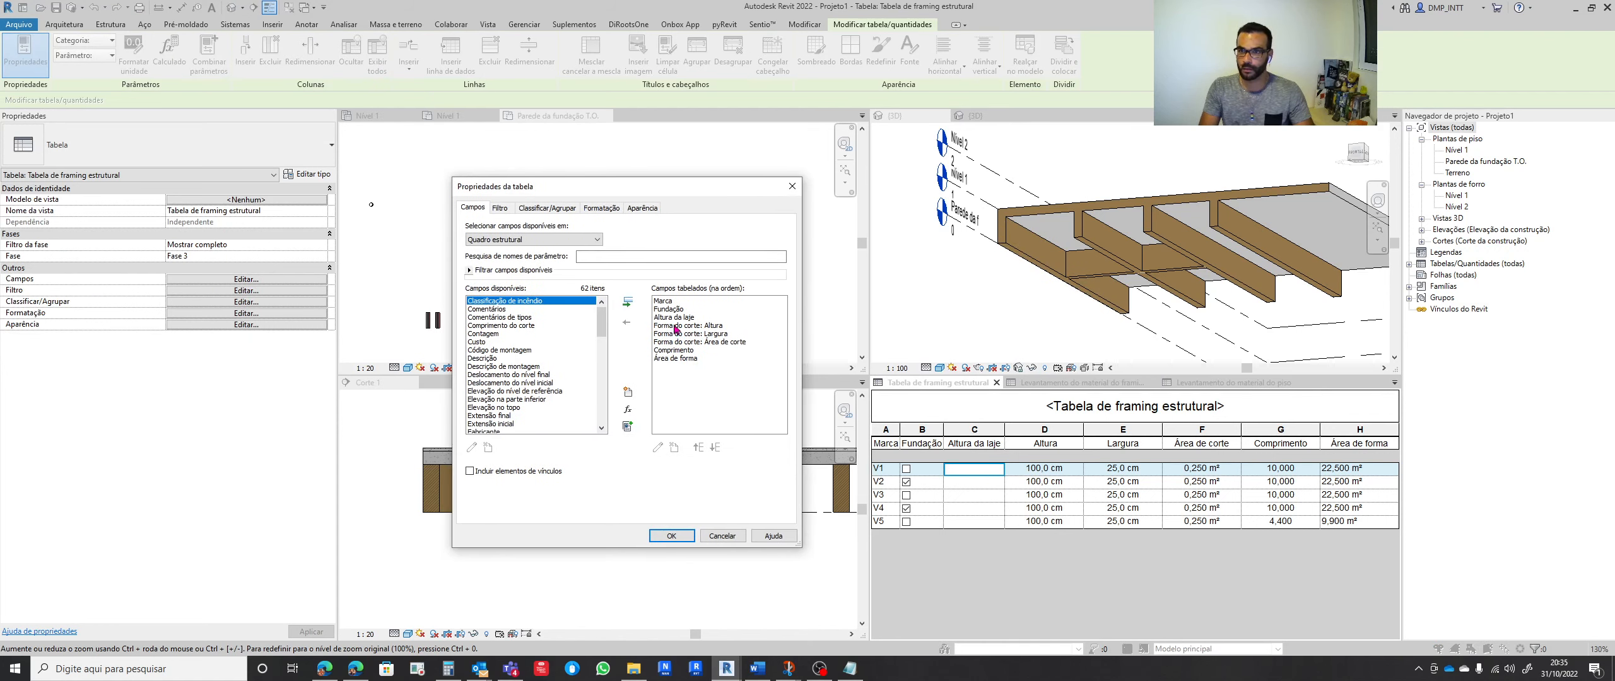
left_click(673, 318)
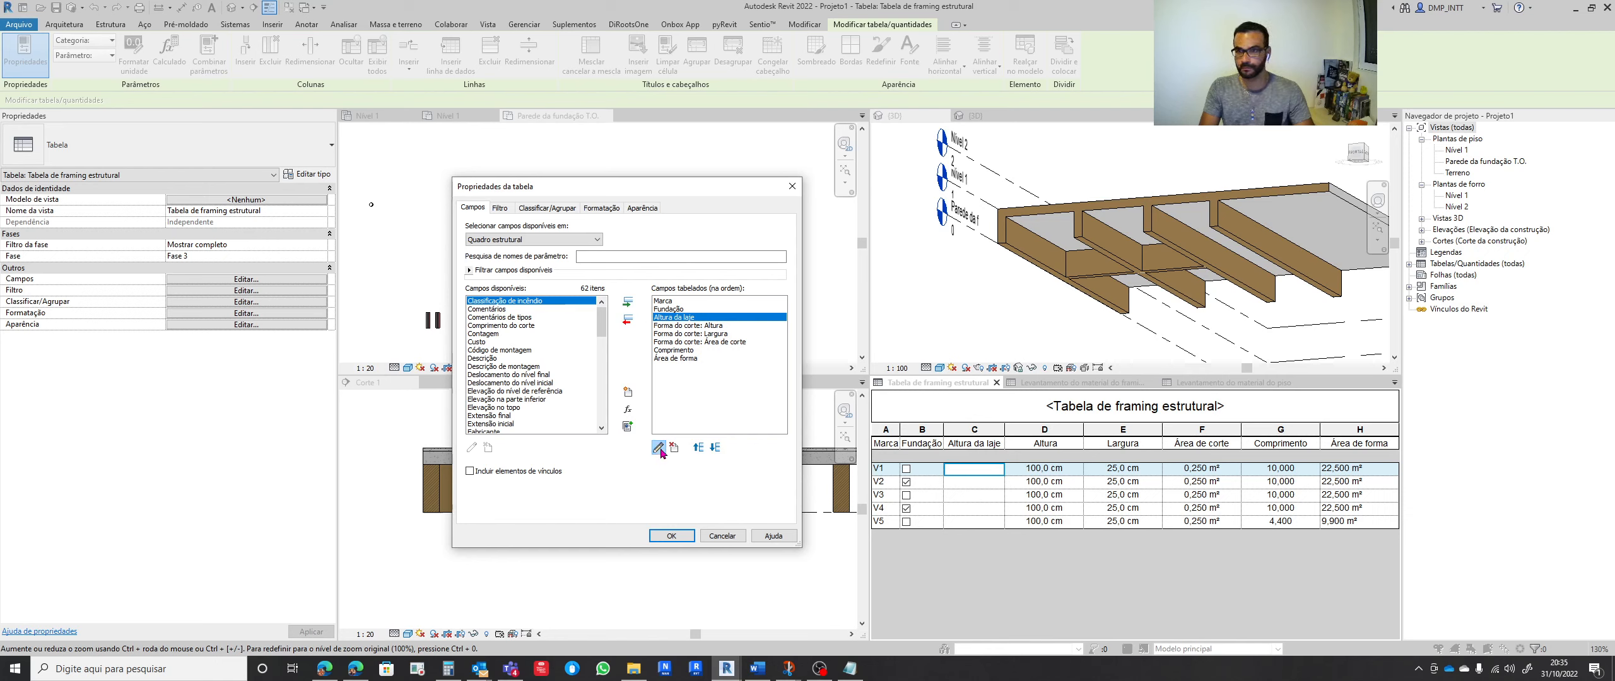
left_click(659, 448)
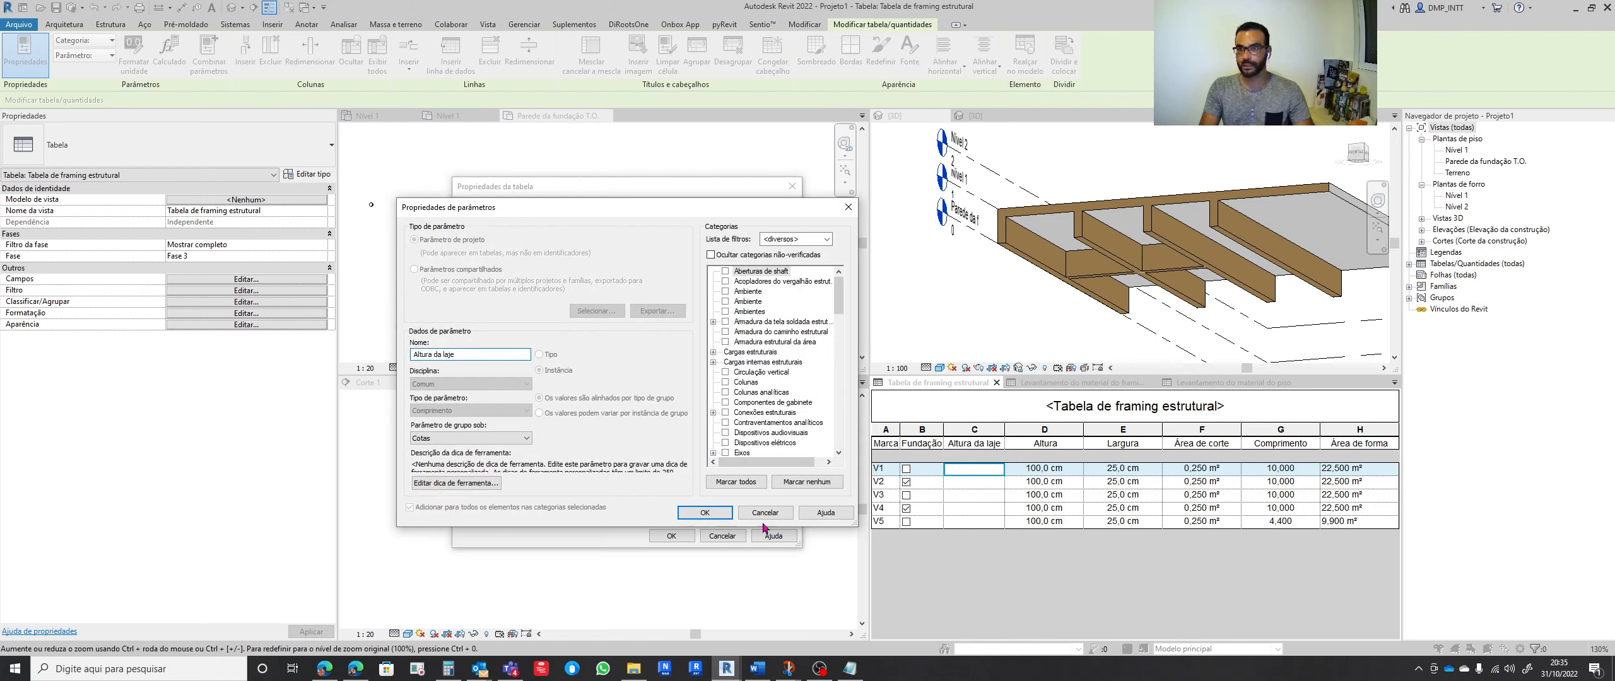
left_click(765, 512)
left_click(722, 536)
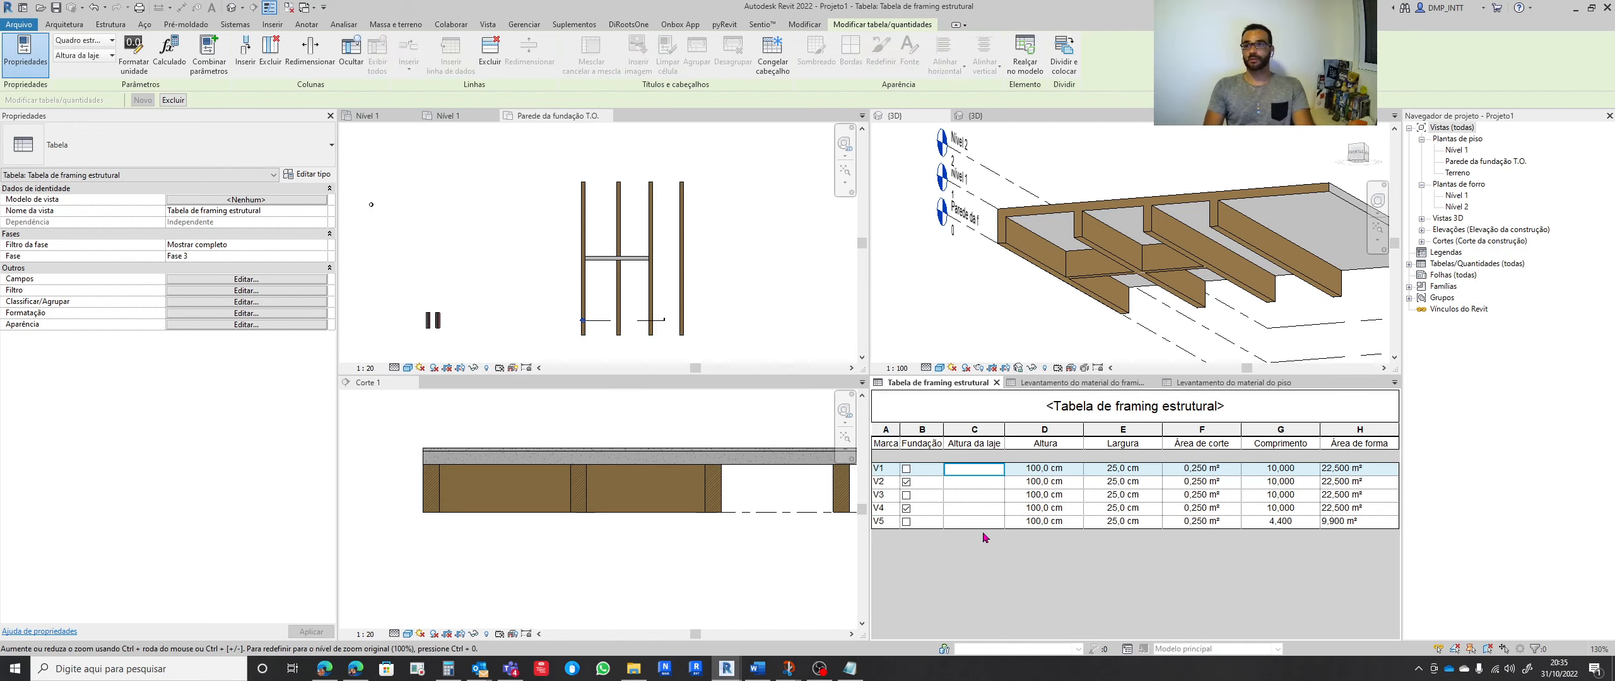
Inspect the properties of the beams and the 225 mm concrete floor slab in the 3D view
left_click(1077, 230)
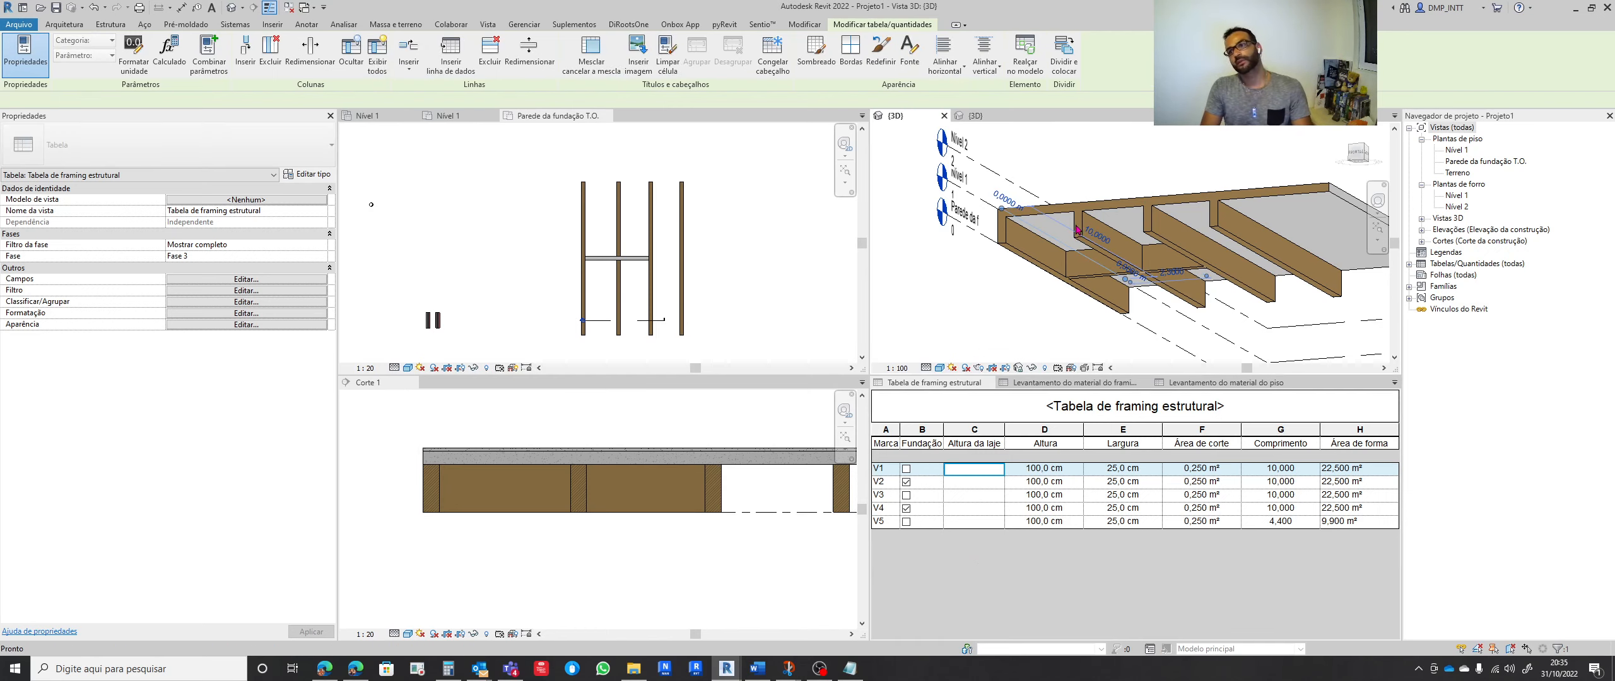
left_click(1077, 230)
left_click(1198, 249)
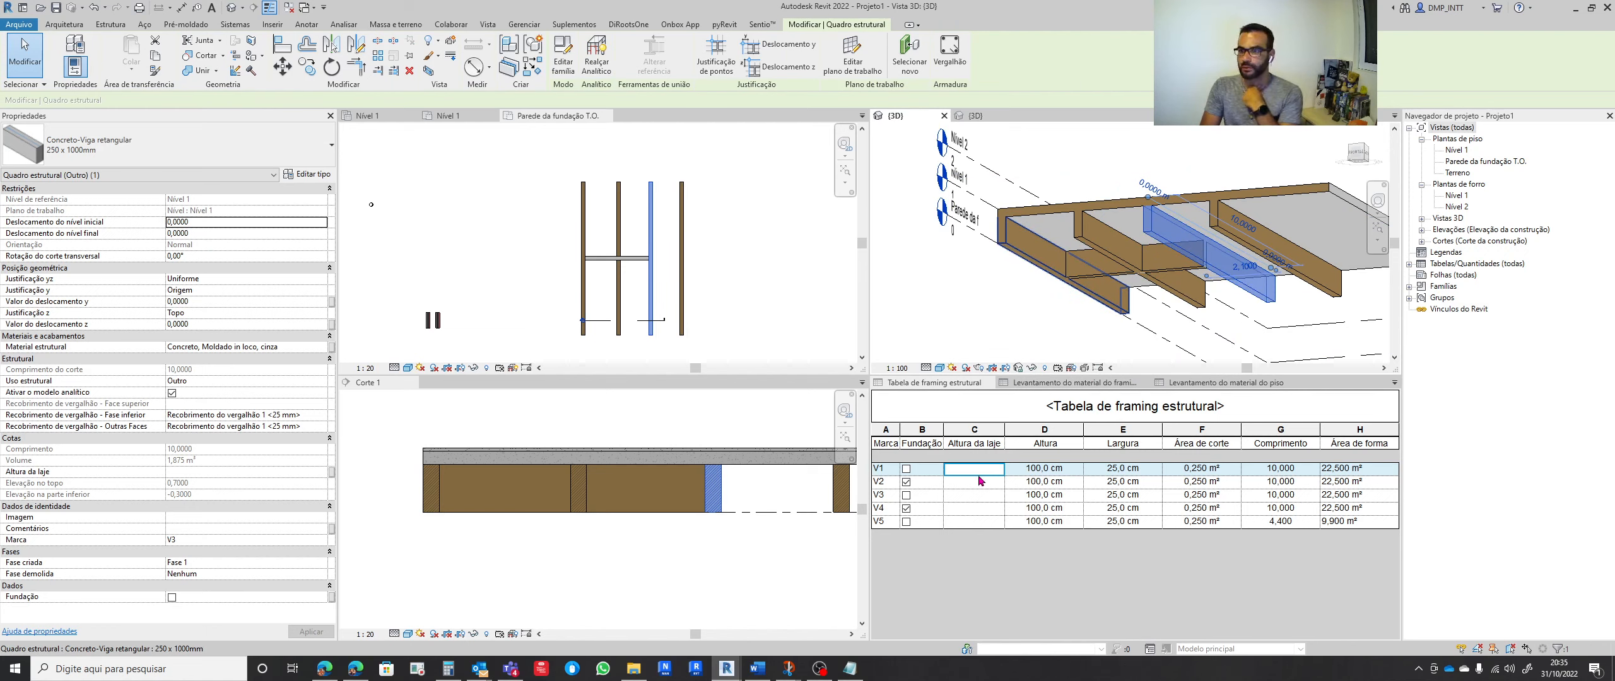
left_click(1032, 211)
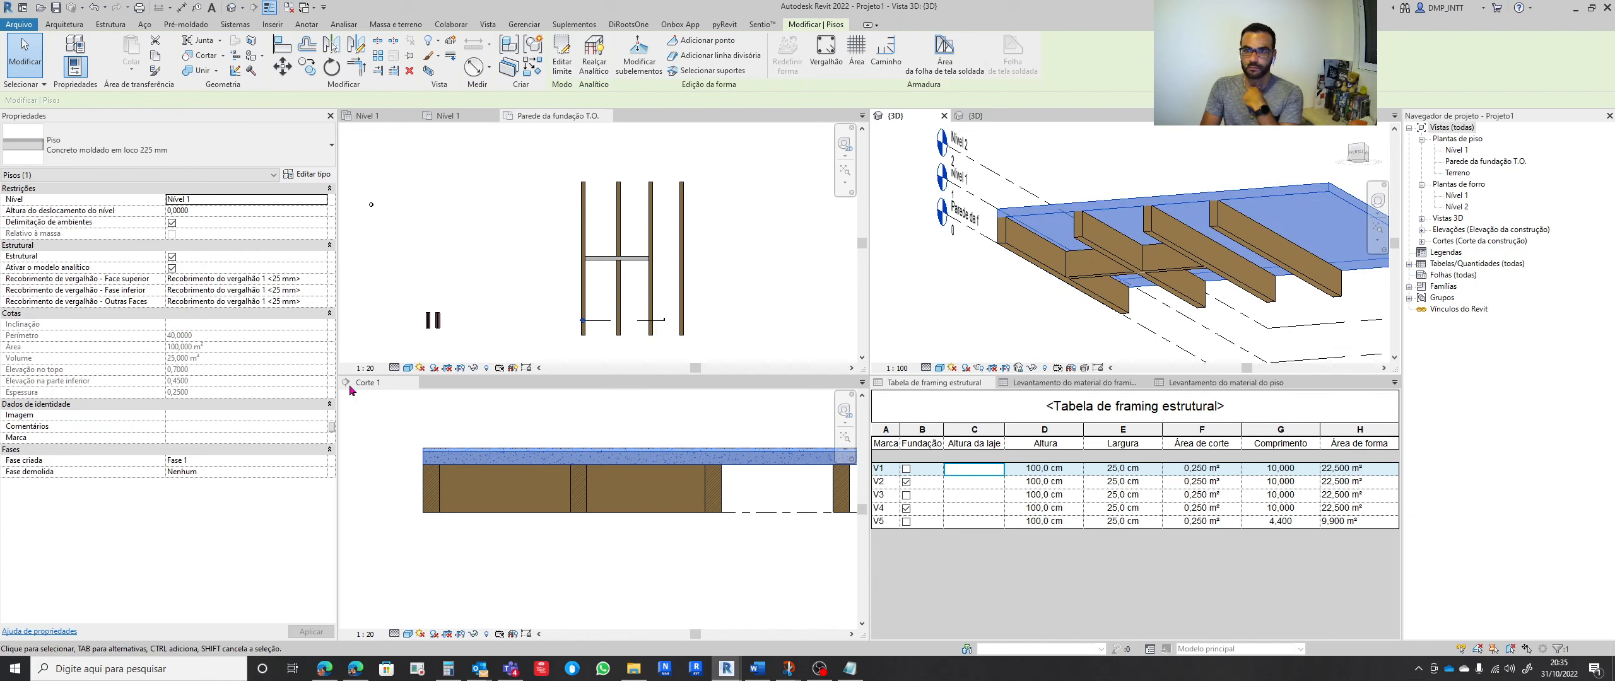
Place an aligned dimension across the floor slab's thickness in the Corte 1 section view
scroll(422, 466, "up", 5)
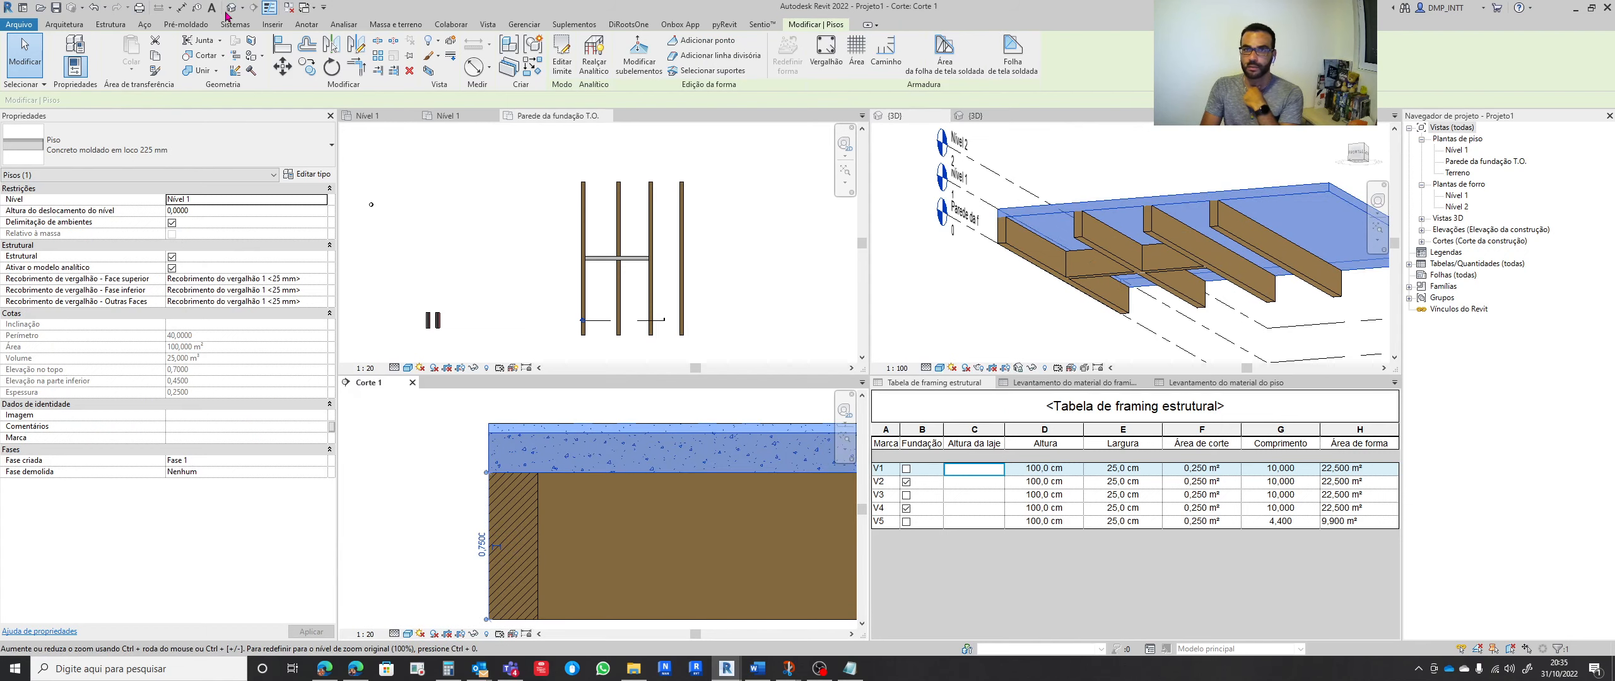
left_click(182, 8)
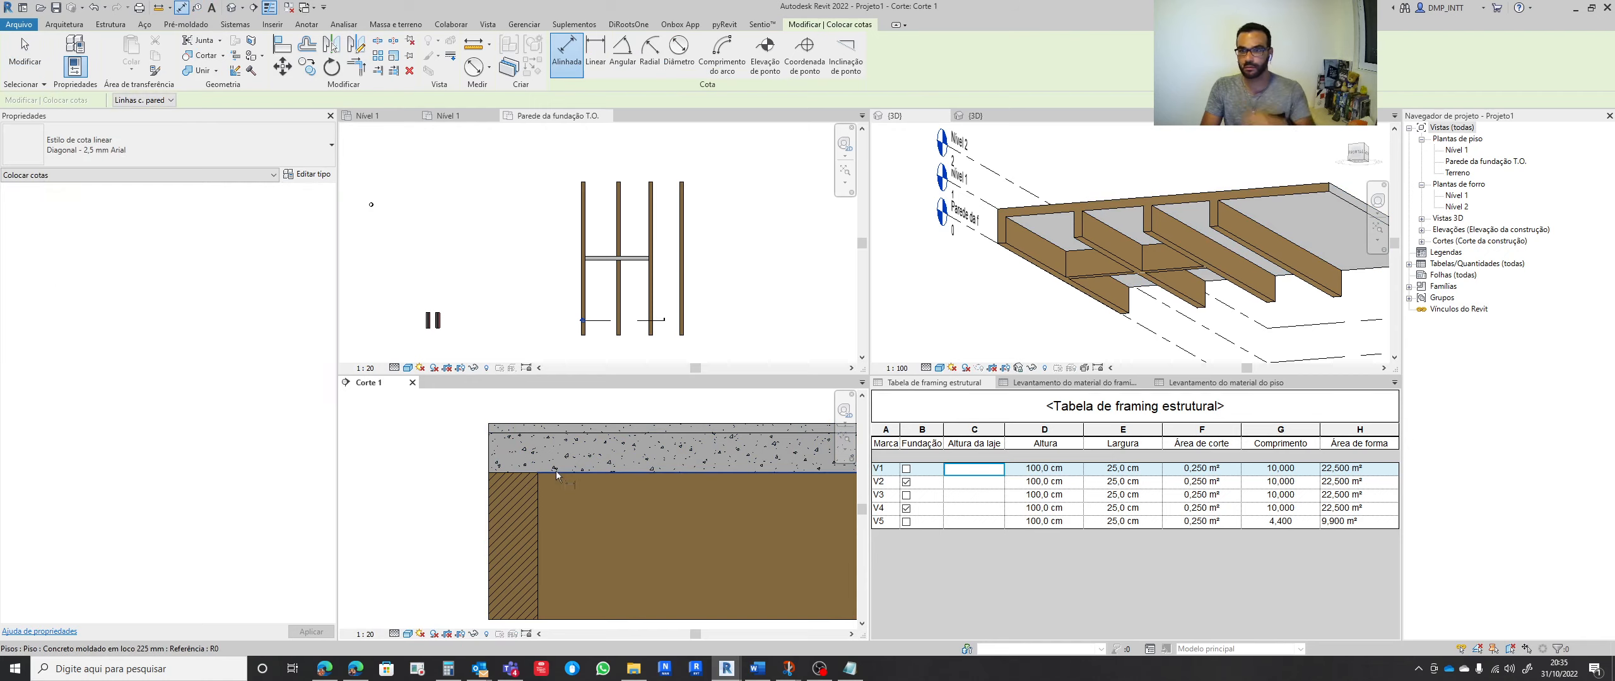
left_click(560, 424)
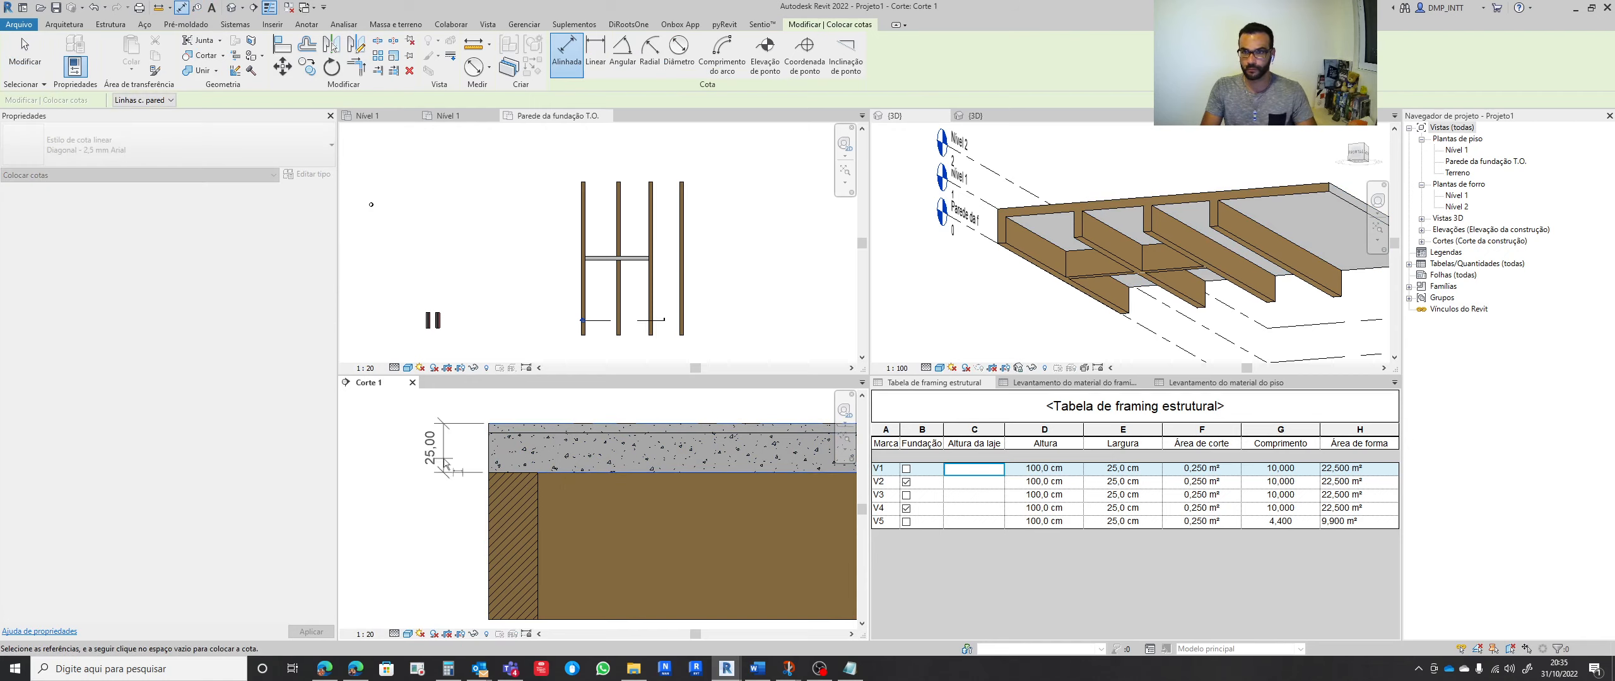
left_click(442, 460)
scroll(748, 419, "down", 2)
scroll(747, 420, "down", 5)
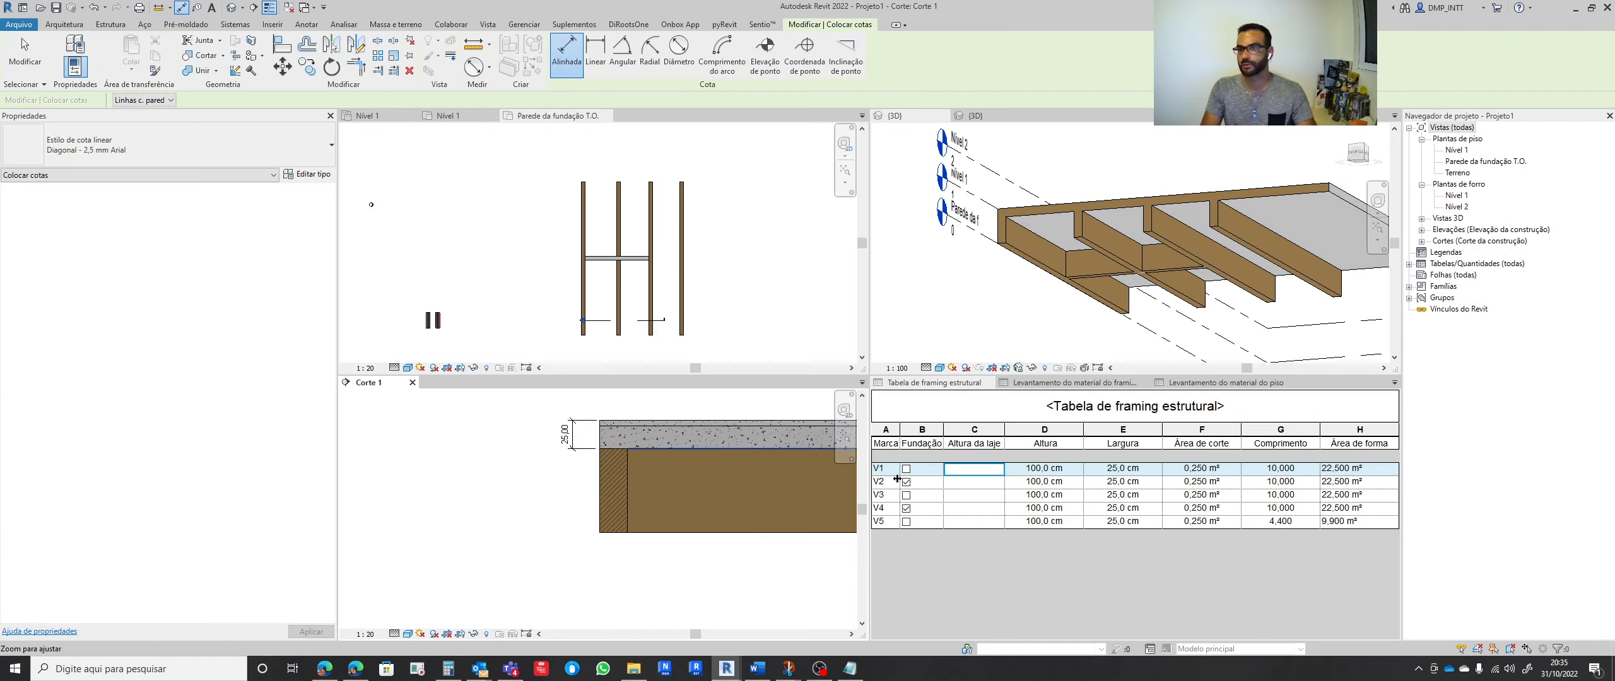
scroll(579, 508, "up", 2)
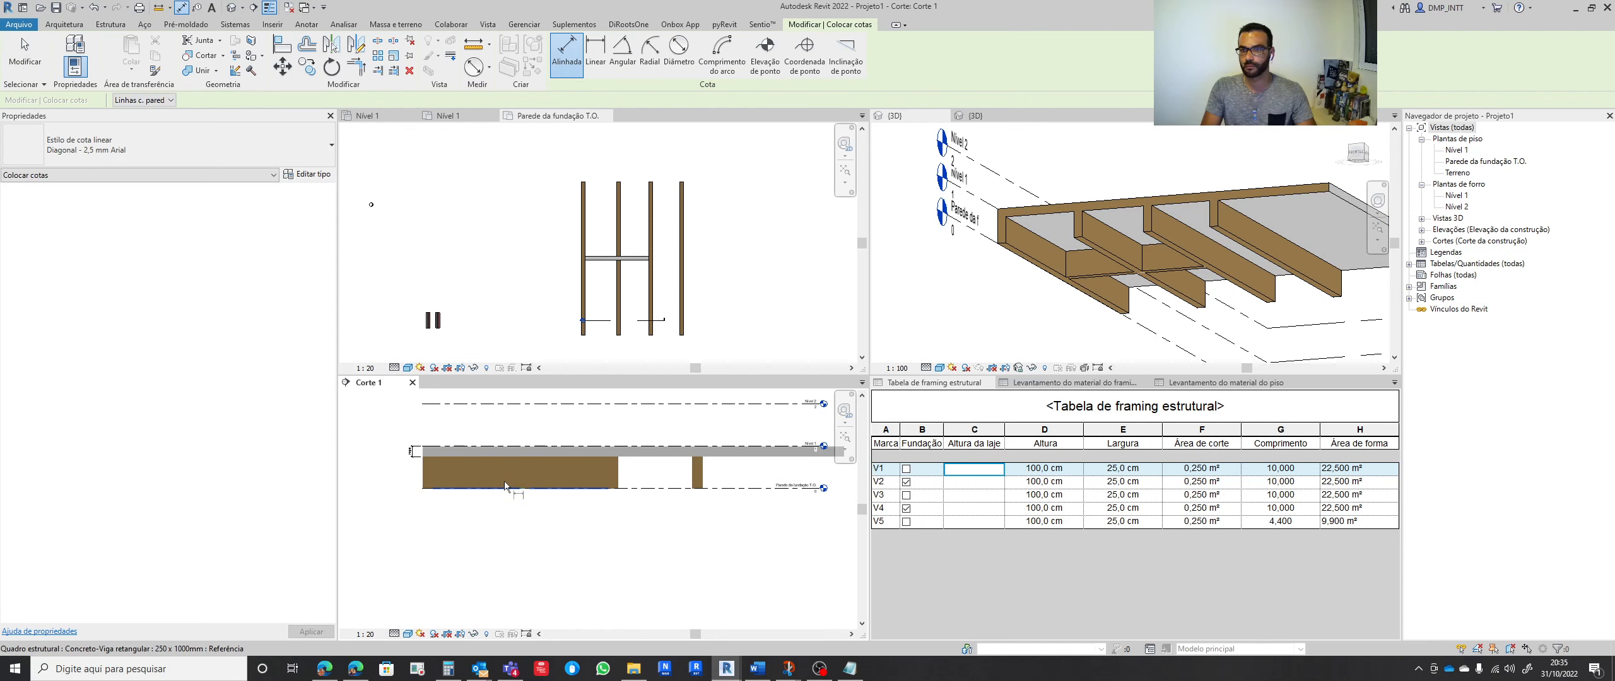
Enter 25 as the Altura da laje of beam V1 in the framing schedule
left_click(968, 470)
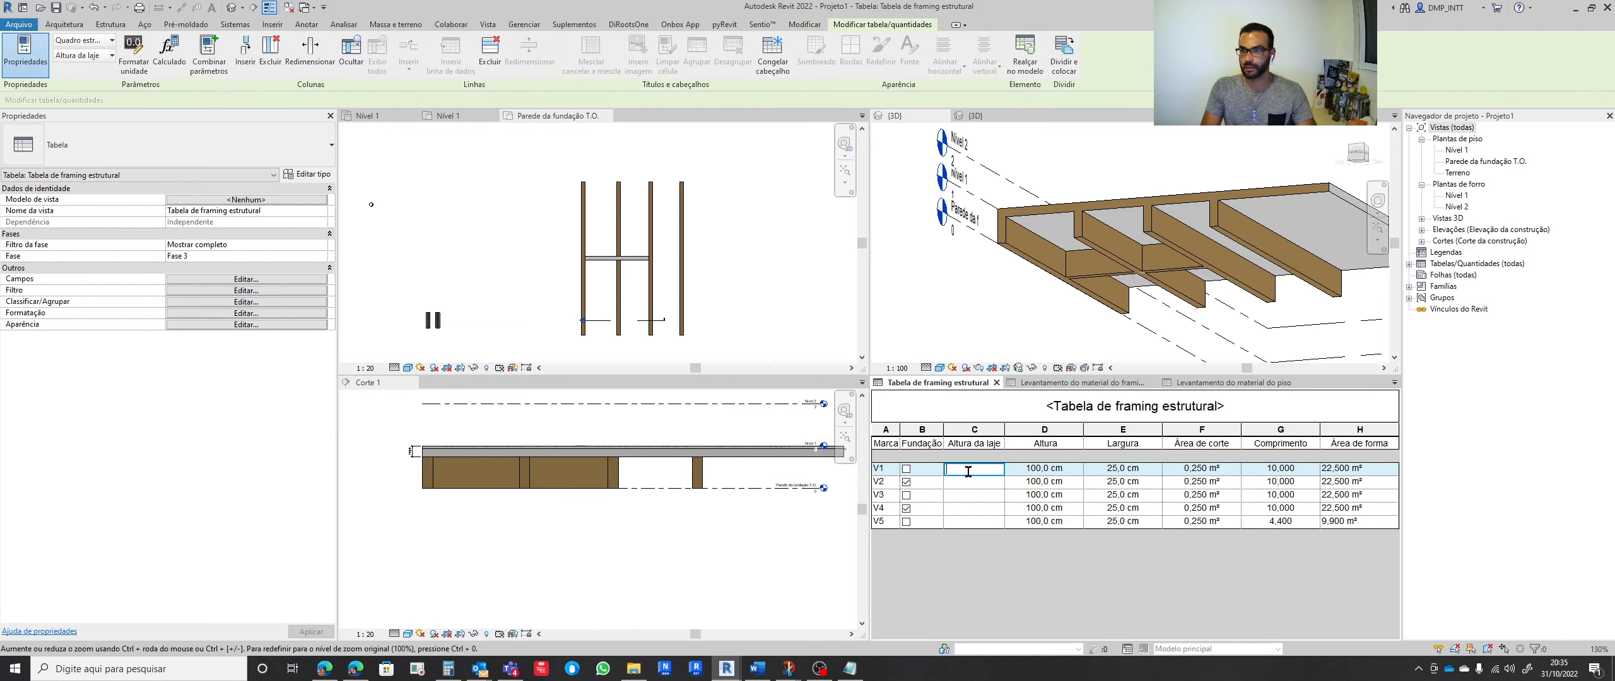
type("25")
key("Return")
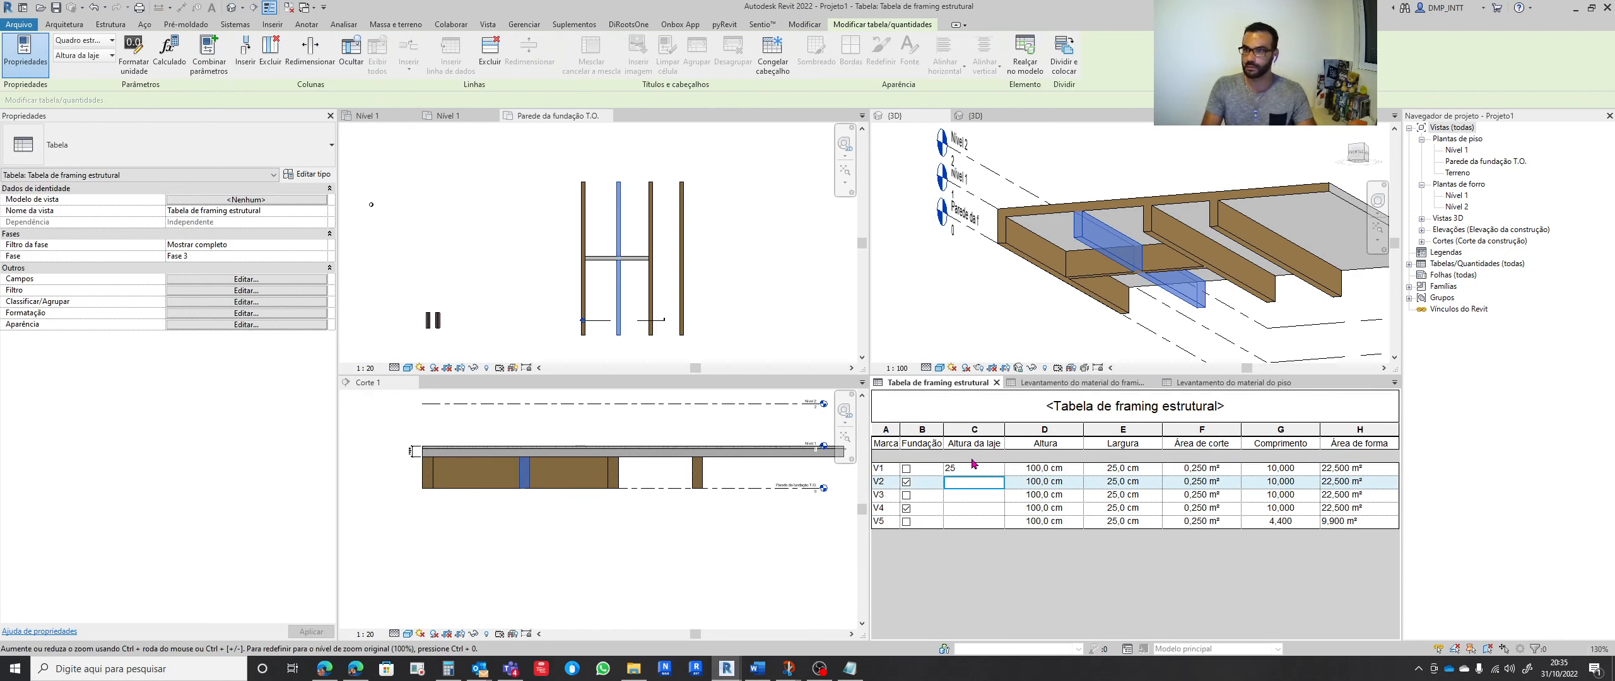
Override the project unit settings for the Altura da laje column, using centimetres with 0 decimal places
left_click(977, 444)
left_click(126, 63)
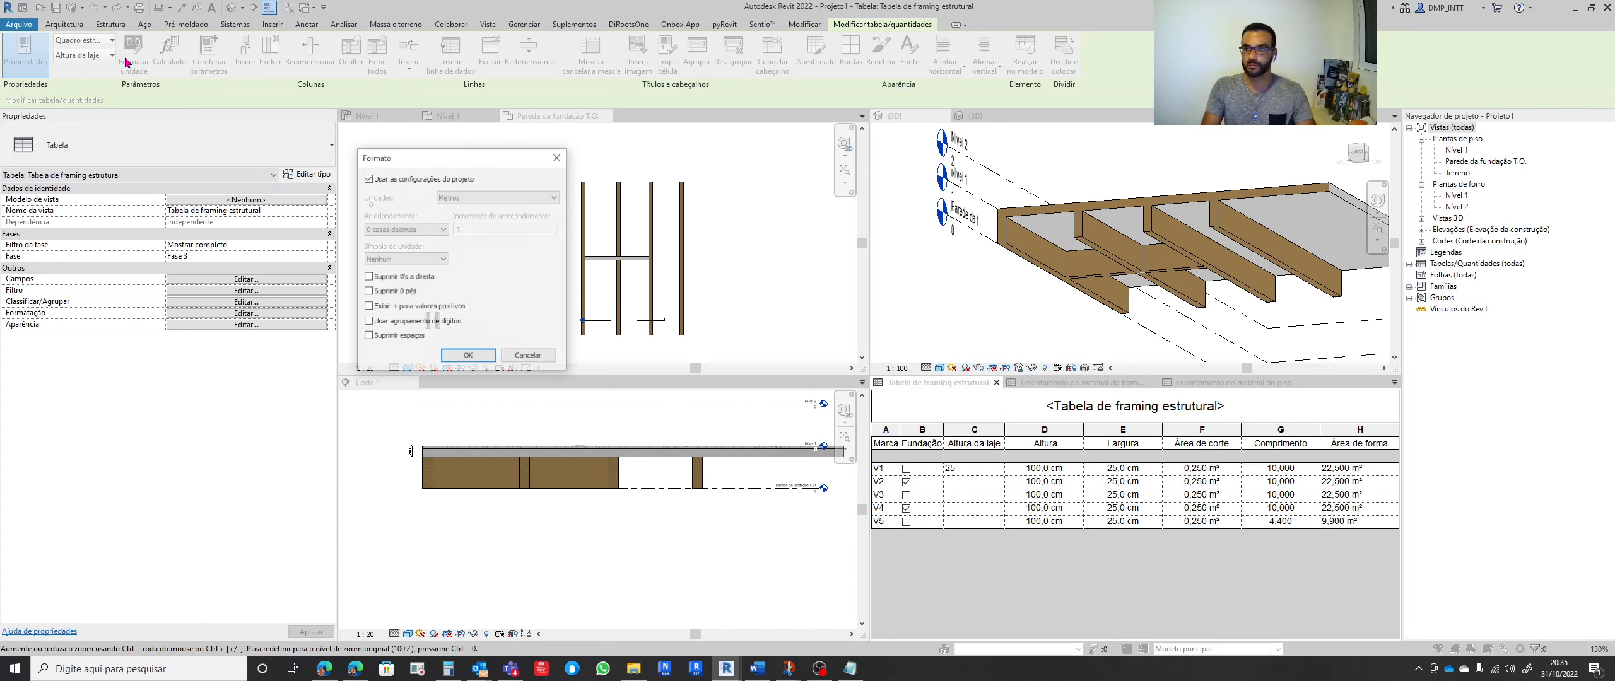
left_click(374, 180)
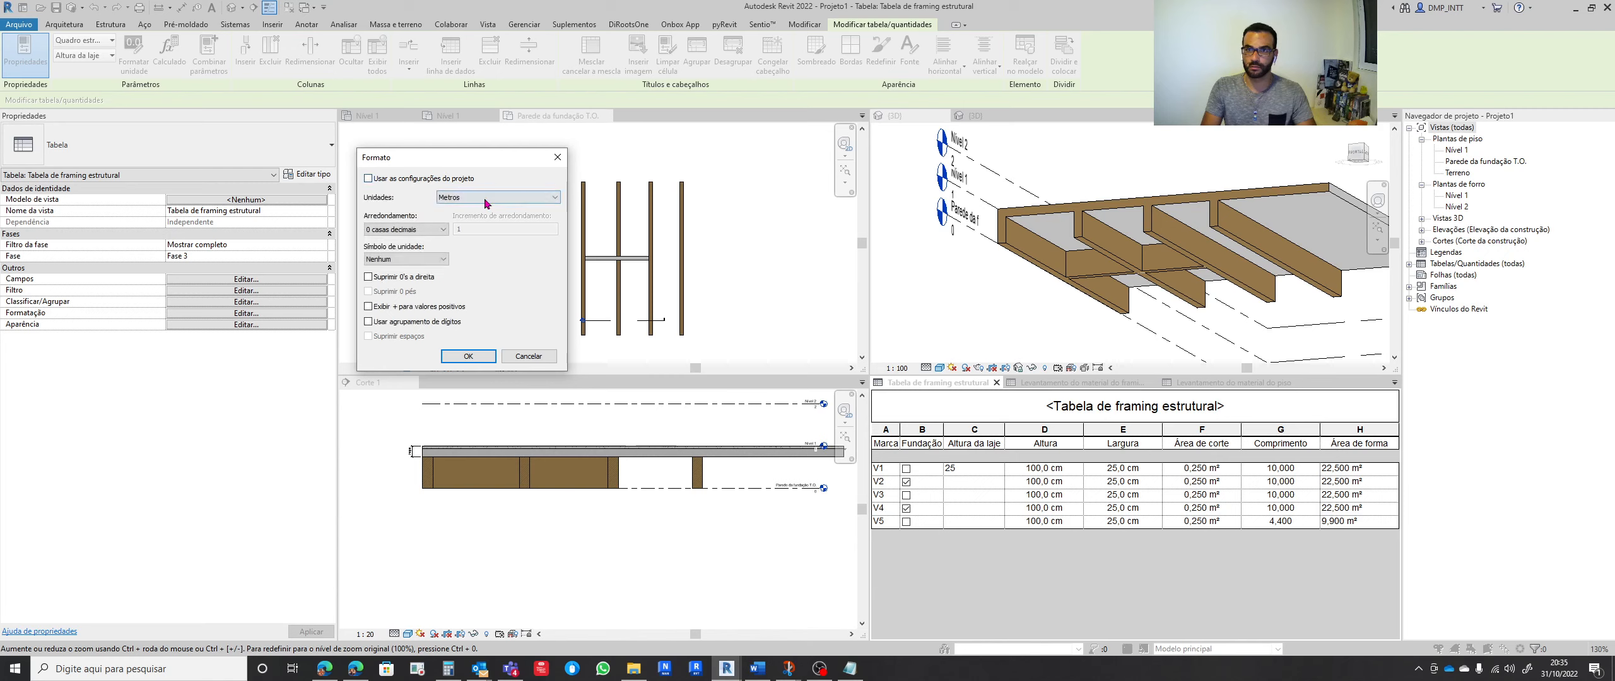
left_click(489, 198)
left_click(469, 226)
left_click(443, 229)
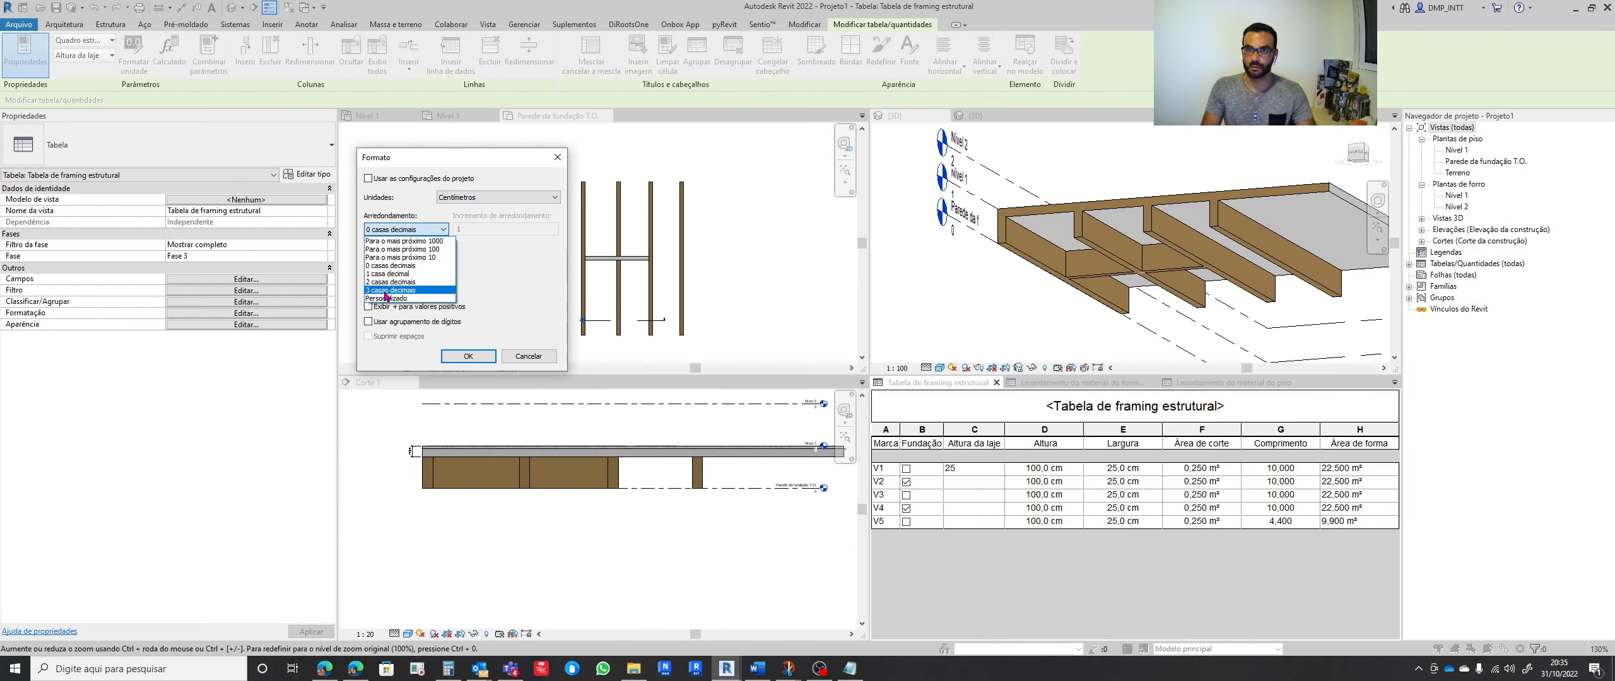
left_click(390, 265)
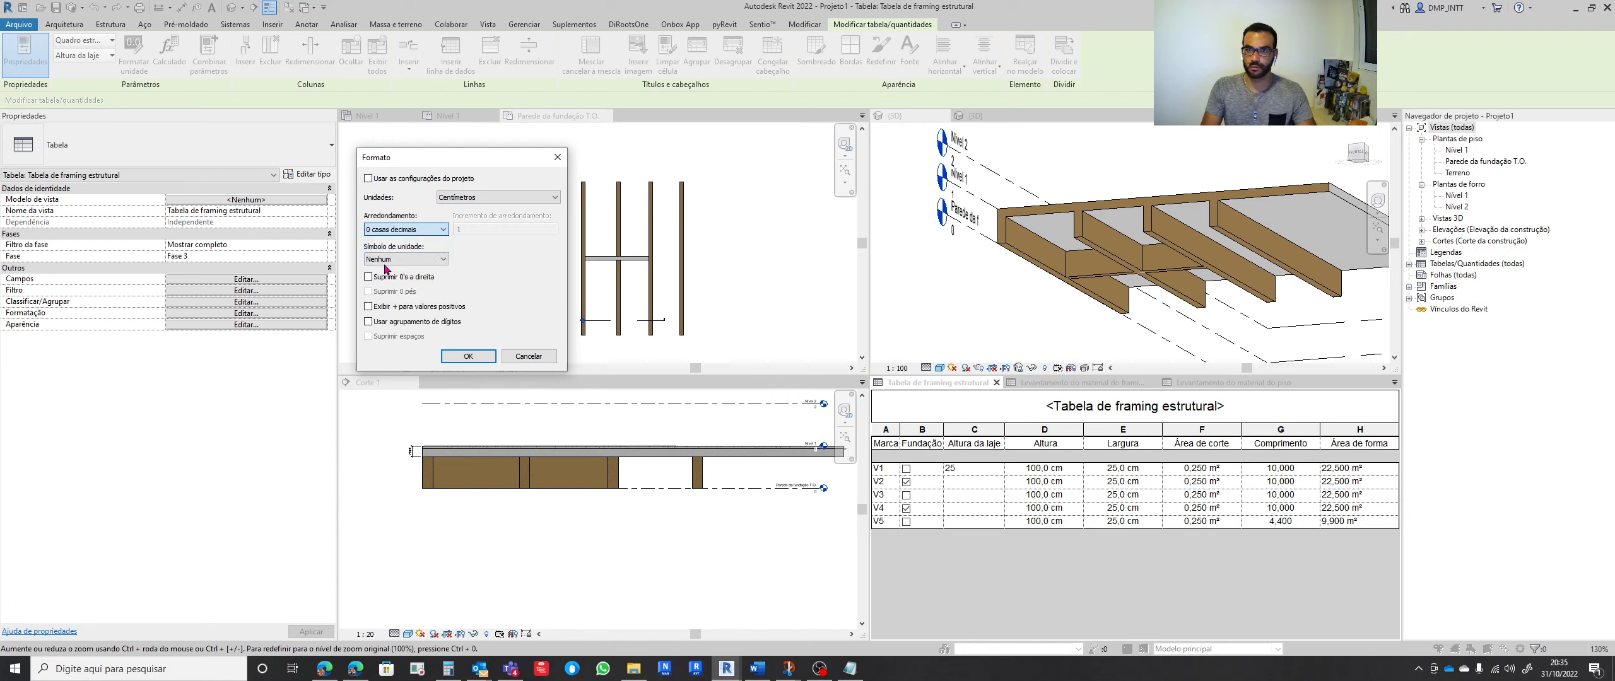
left_click(466, 356)
Correct beam V1's Altura da laje to 25 cm
left_click(972, 468)
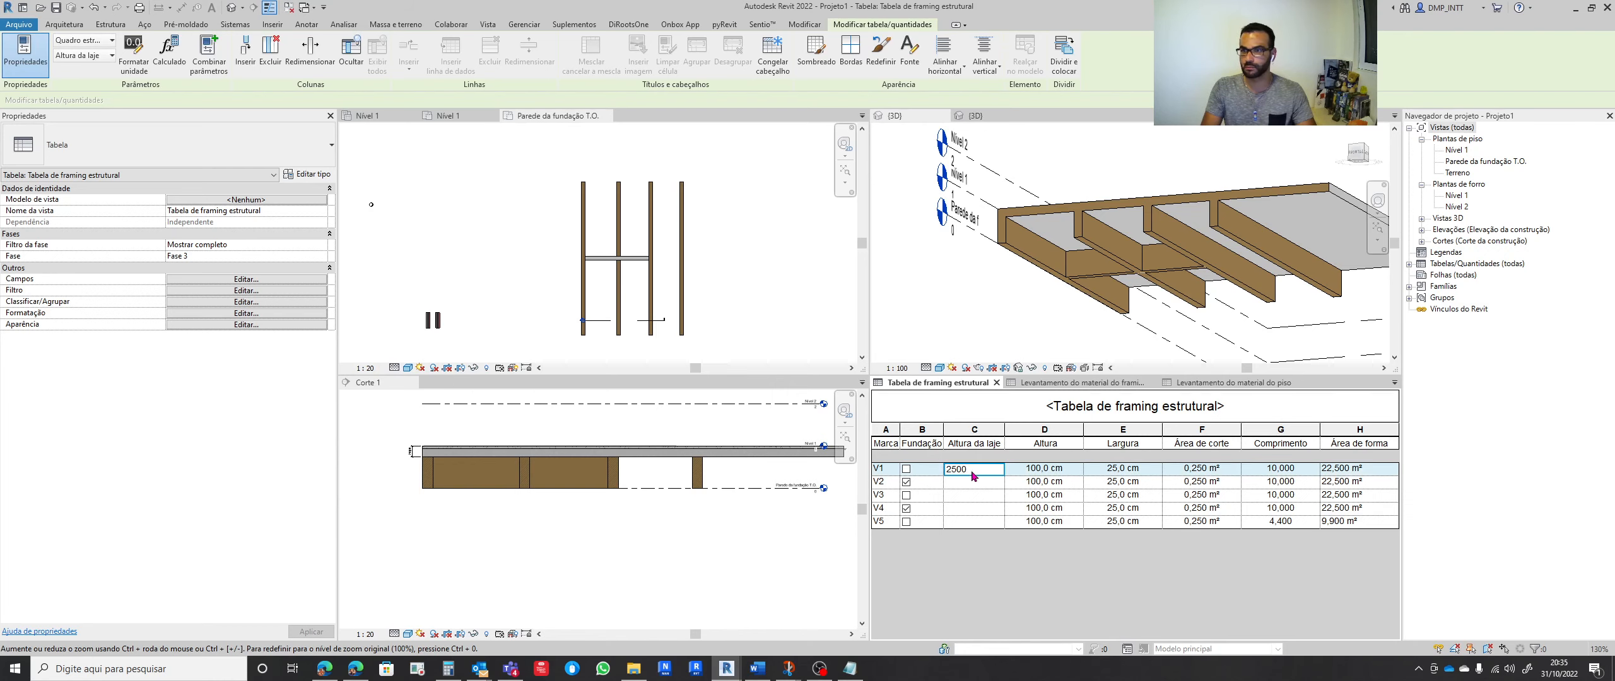
left_click_drag(957, 470, 981, 471)
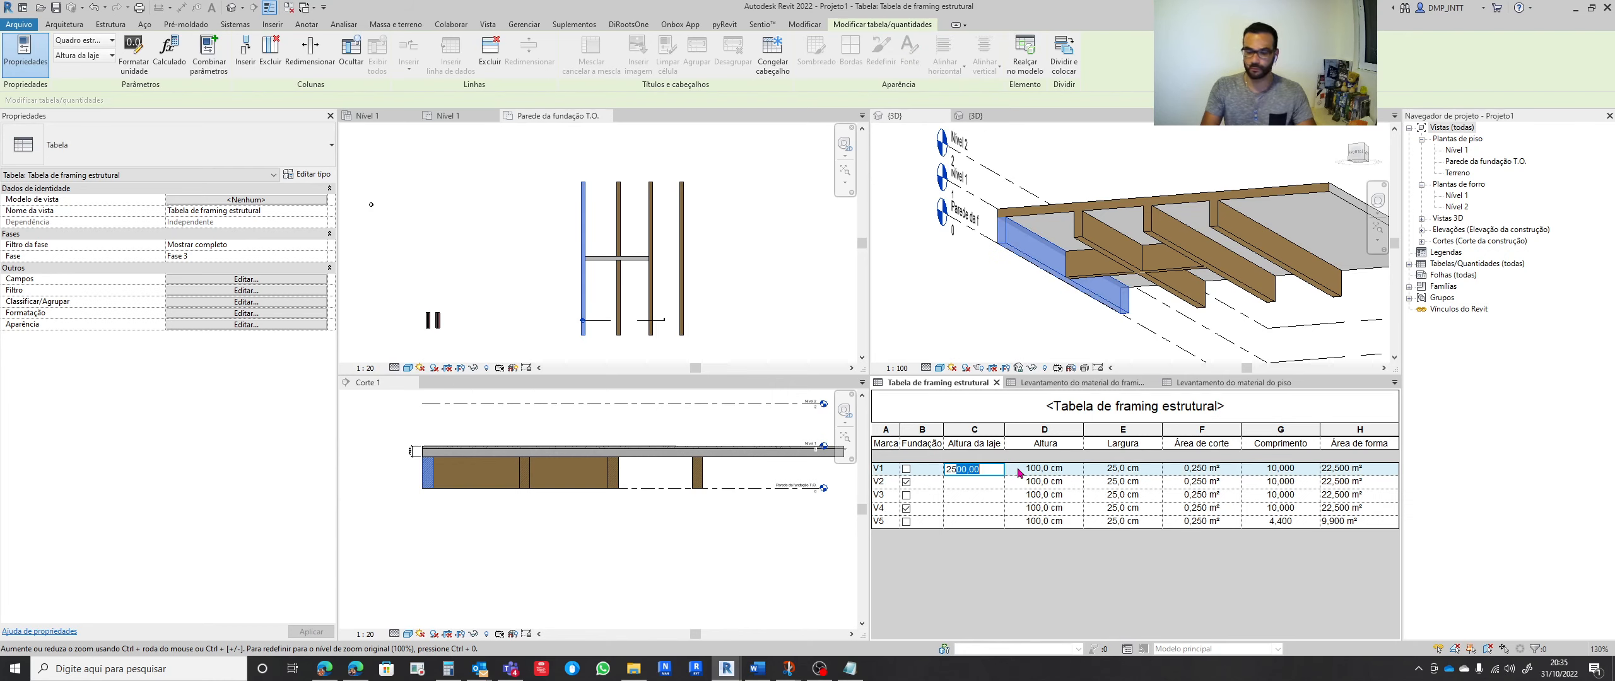
key("BackSpace")
key("Return")
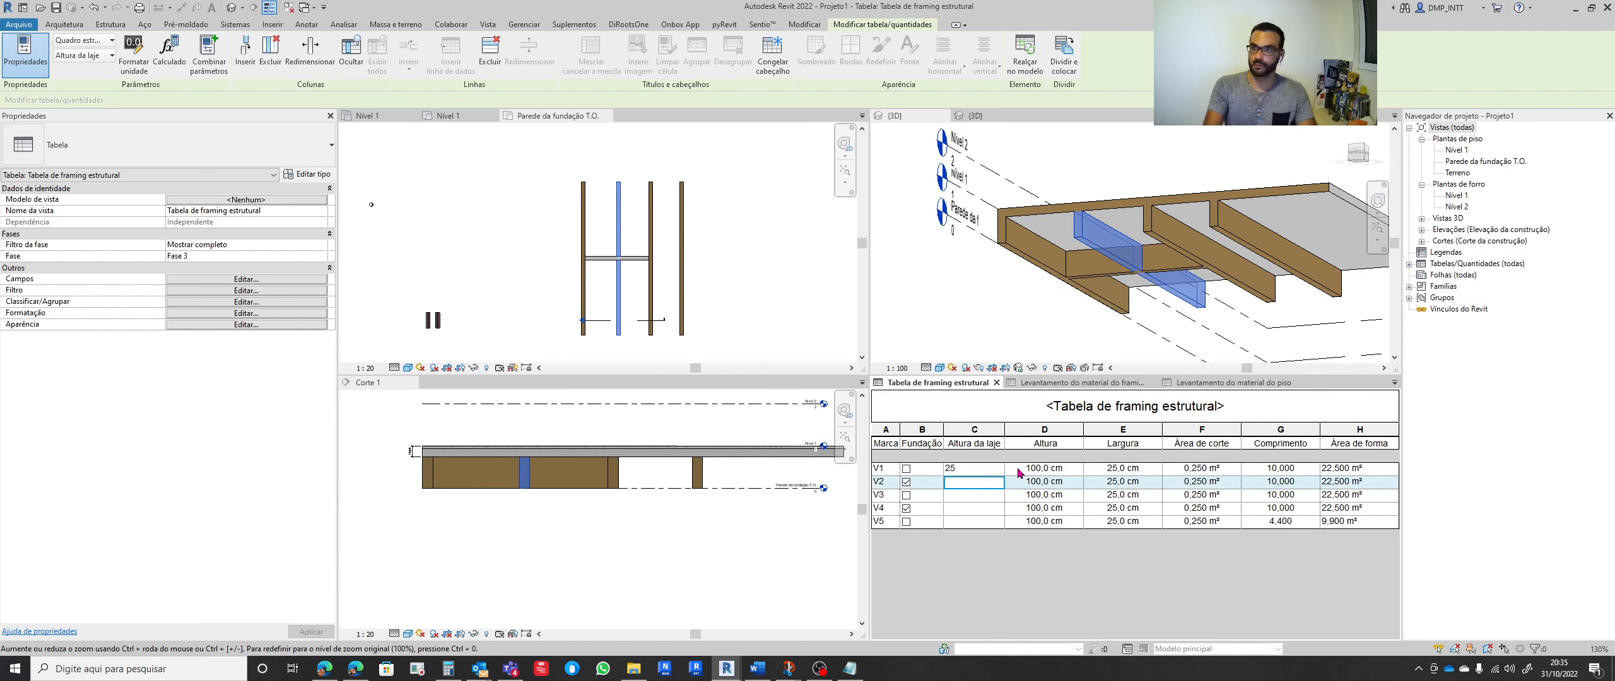
Center the Altura da laje column horizontally
left_click(987, 444)
left_click(944, 65)
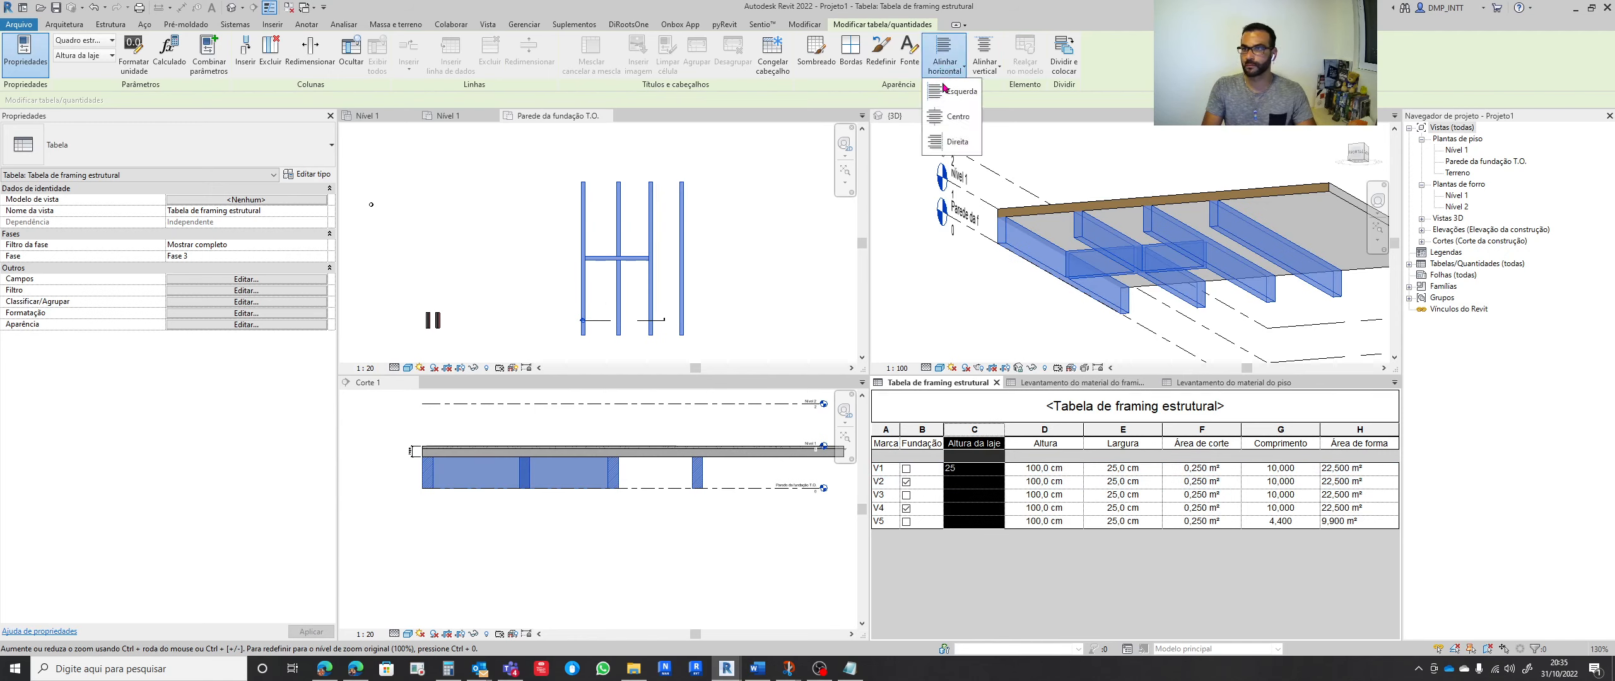
left_click(946, 124)
Set the Altura da laje of beams V2, V3 and V4 to 25 cm
left_click(973, 481)
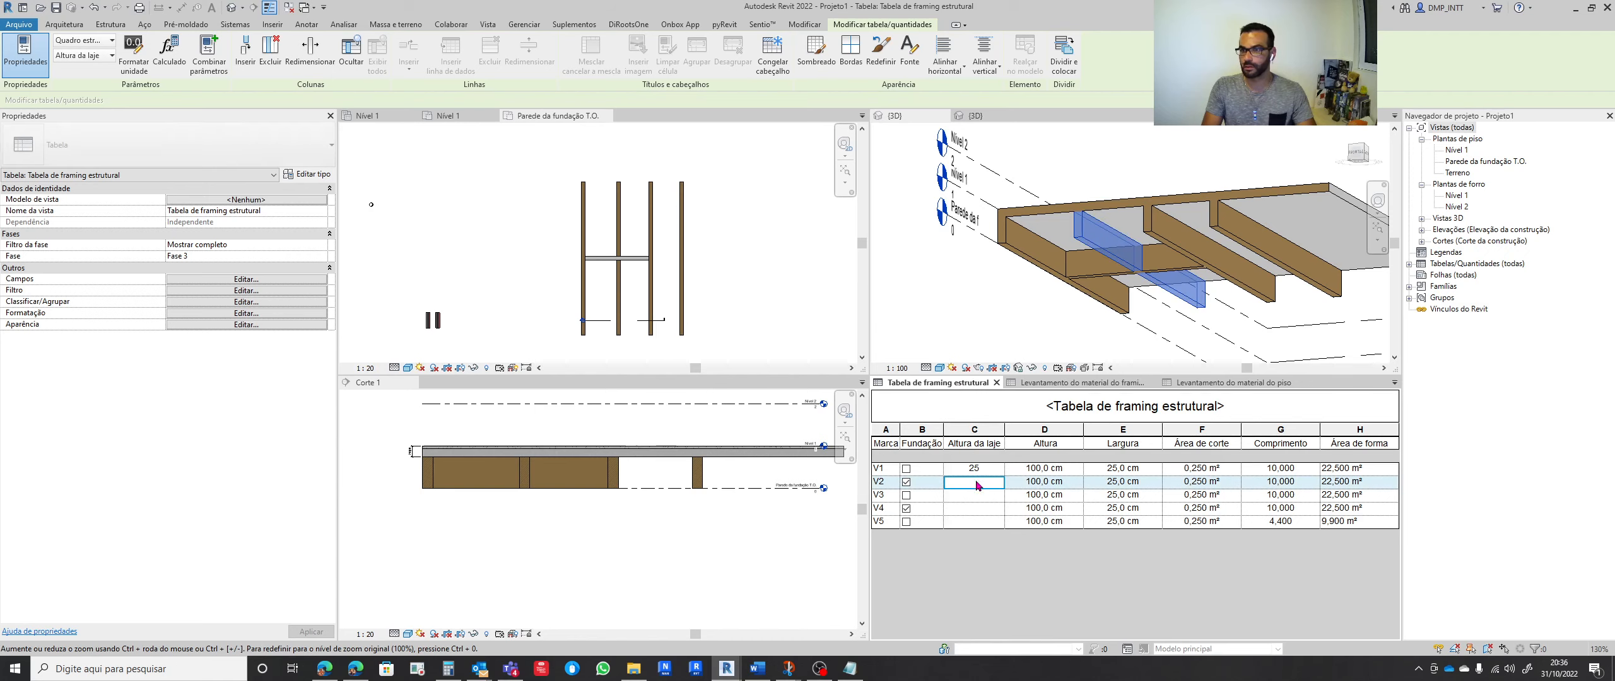
type("25")
key("Return")
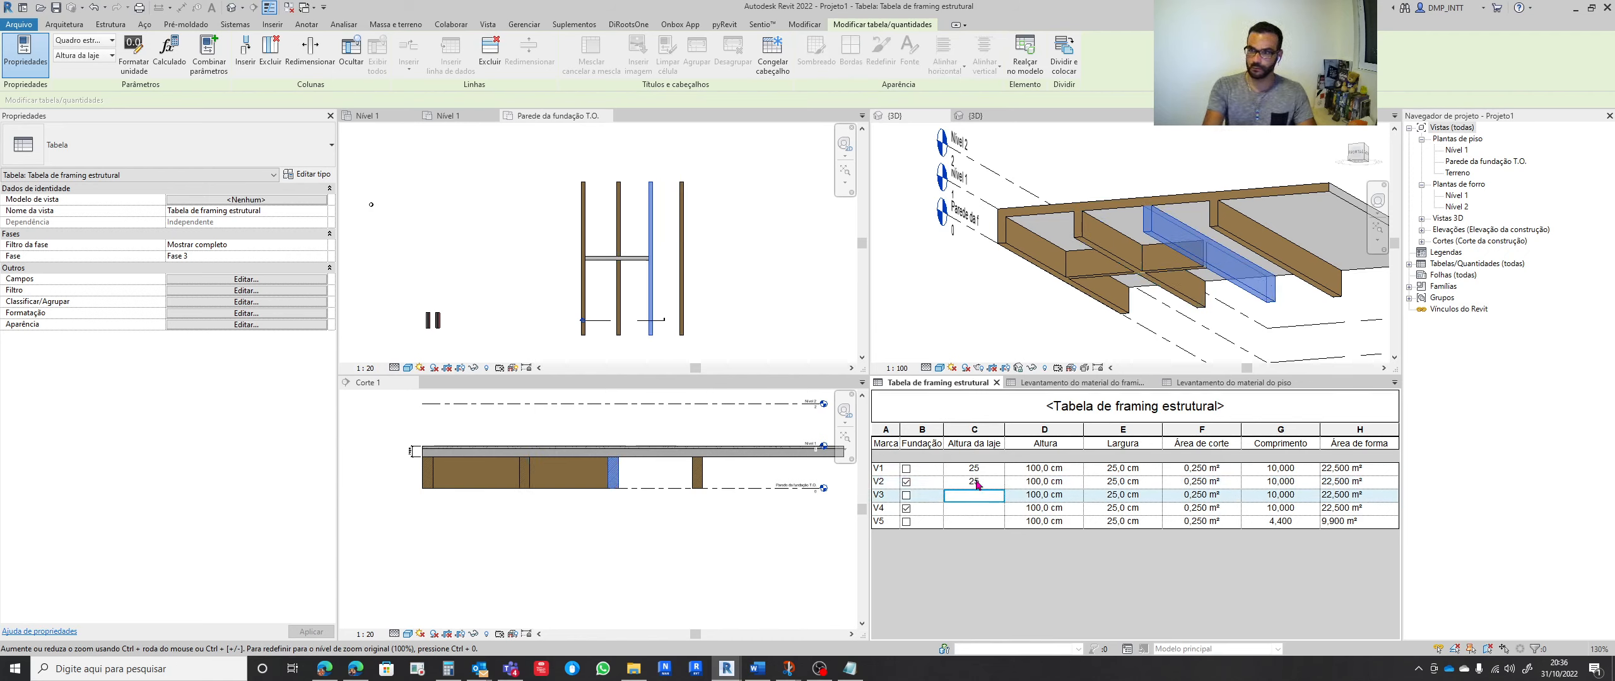
key("Return")
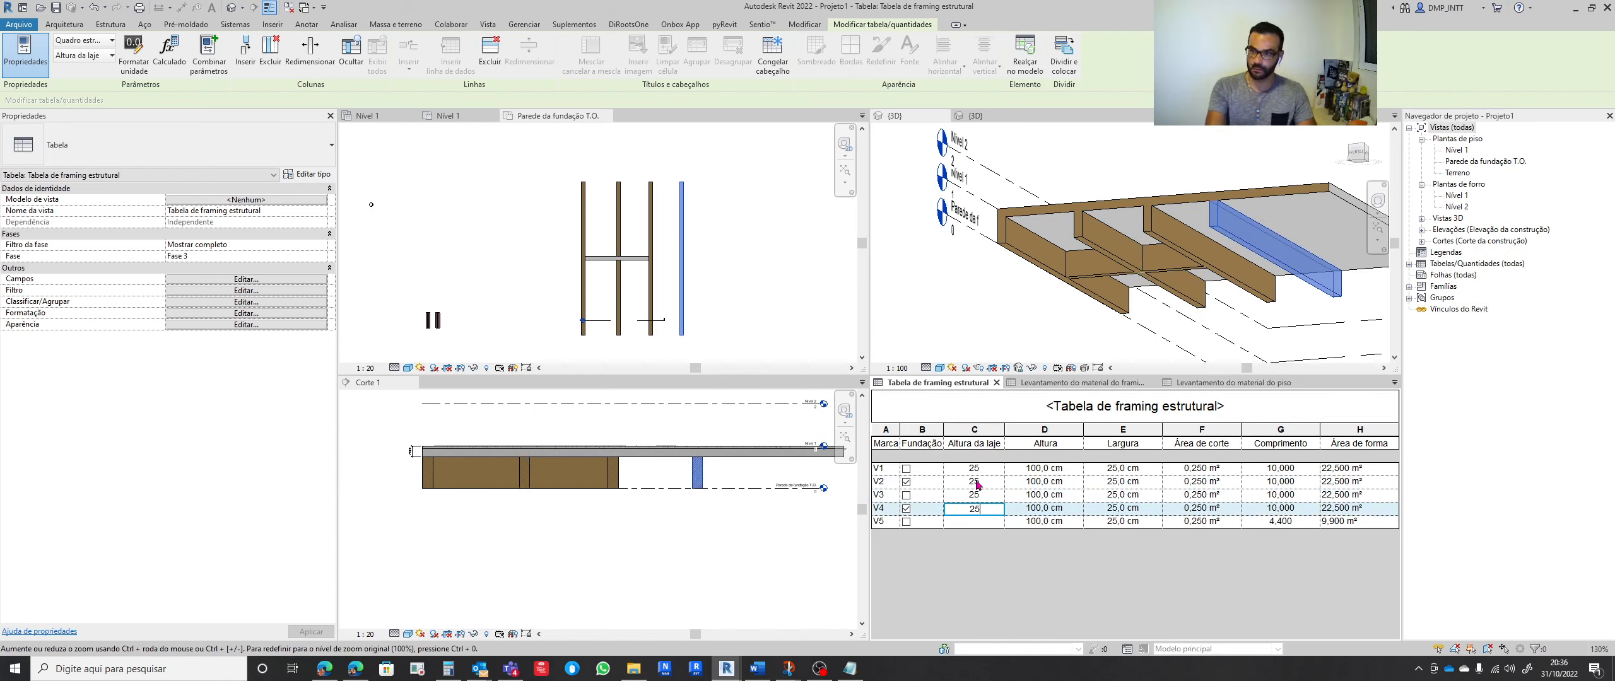
key("Return")
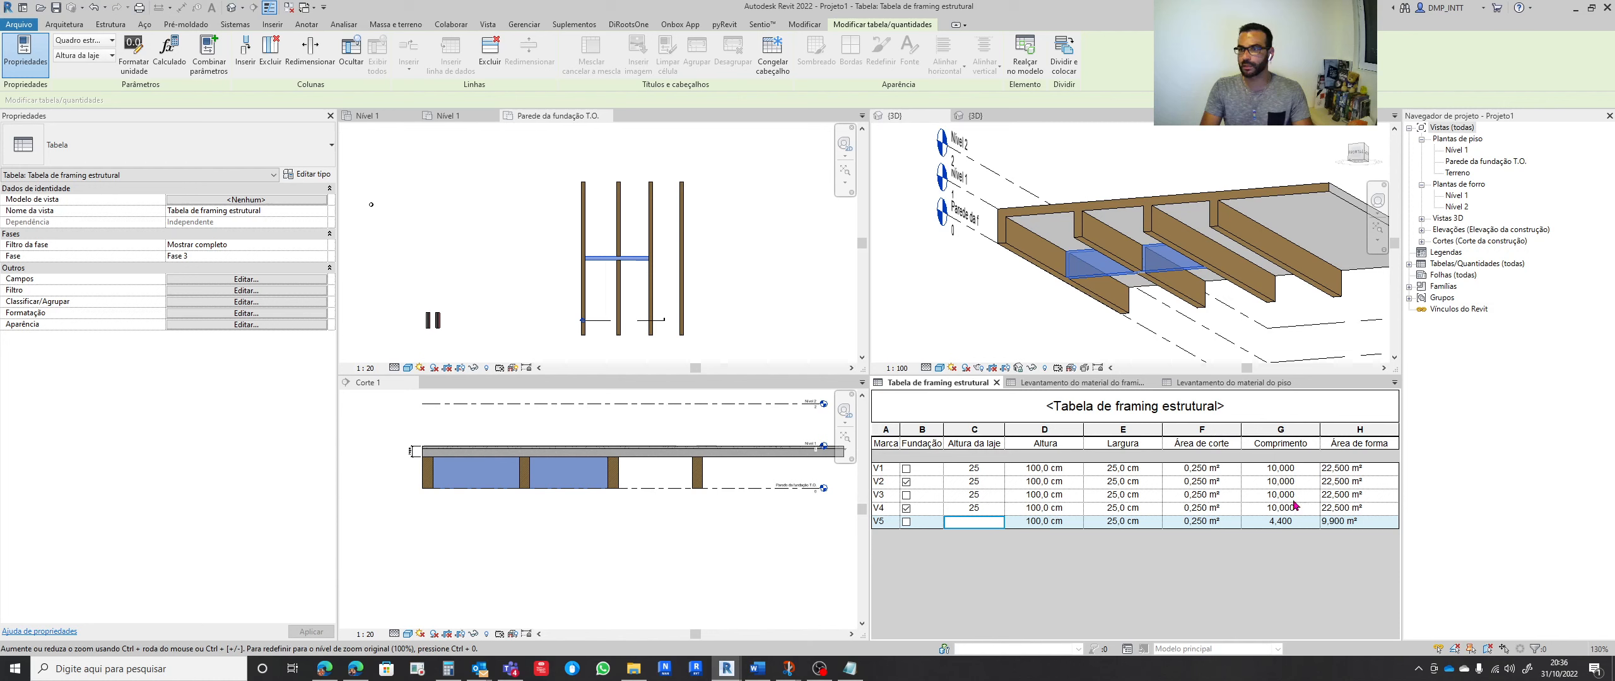
Edit the Área de forma calculated field so that its formula subtracts Altura da laje after the Largura * Comprimento term
left_click(1343, 456)
left_click(1343, 432)
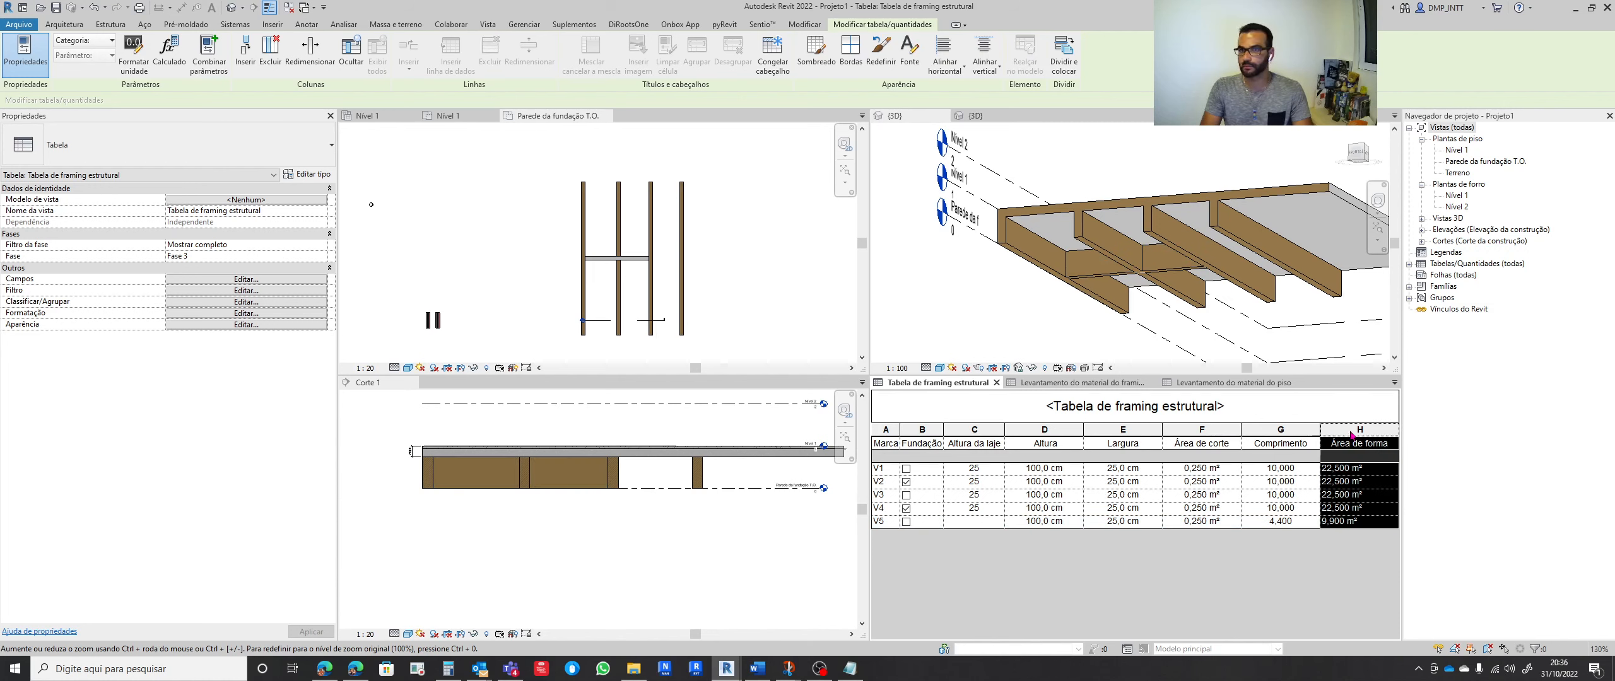
left_click(272, 279)
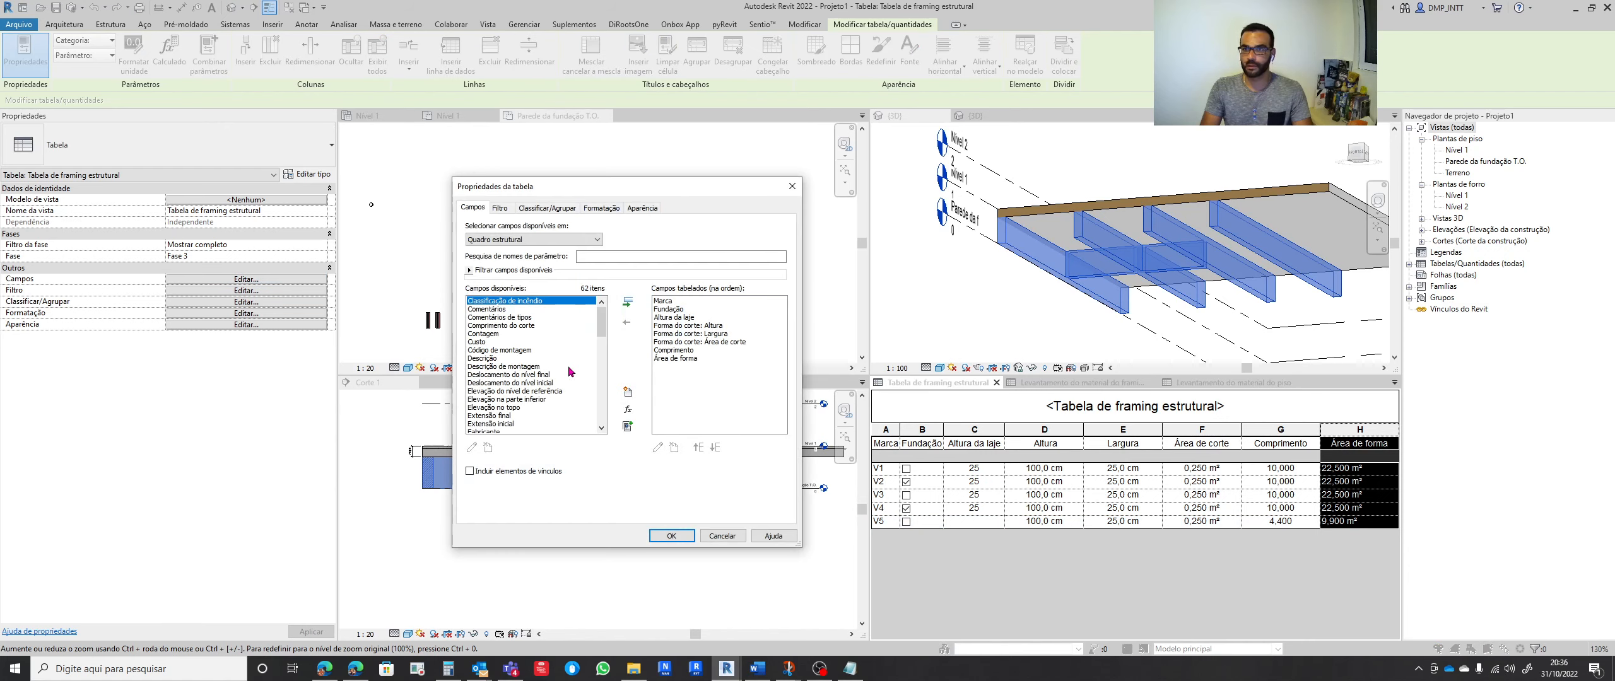
left_click(690, 359)
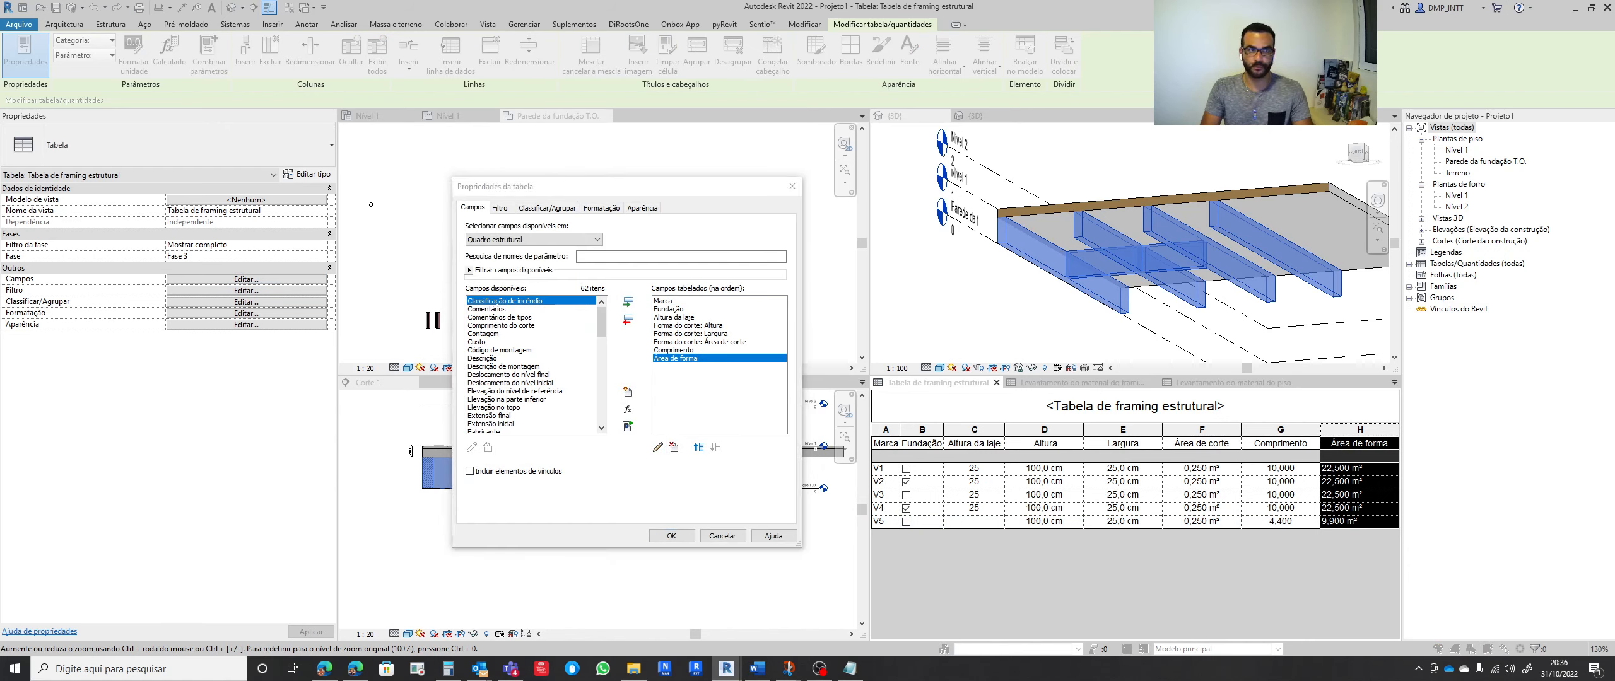
left_click(630, 244)
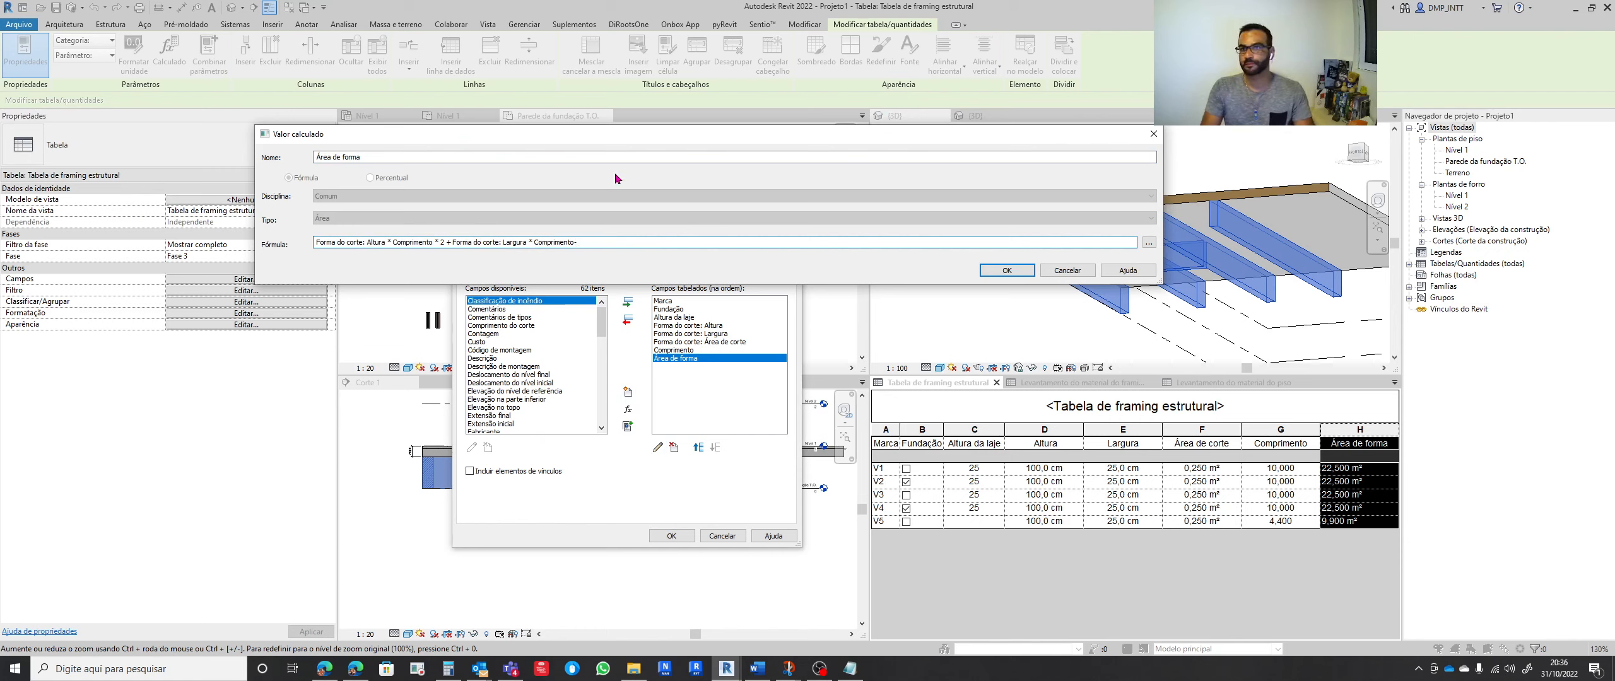
left_click_drag(614, 129, 462, 59)
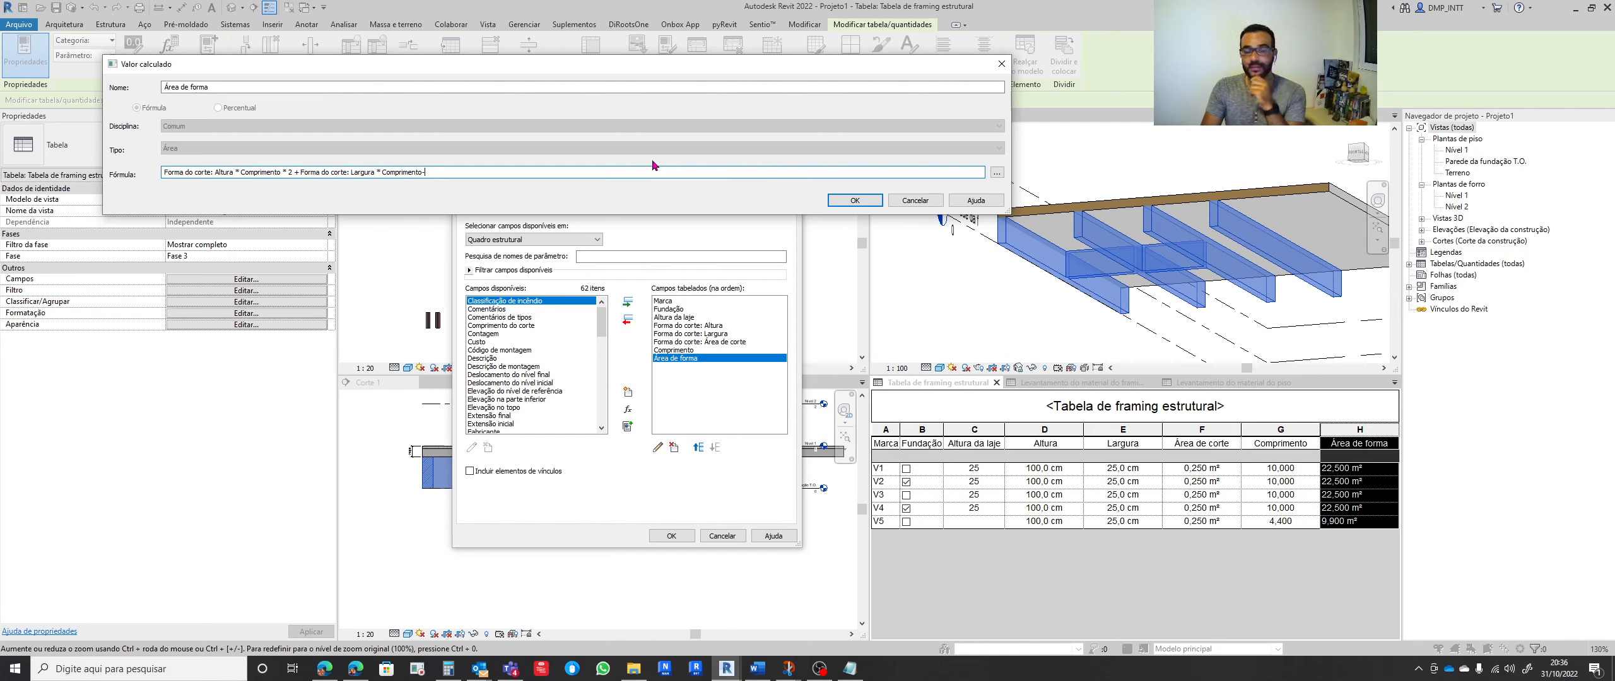
left_click(997, 173)
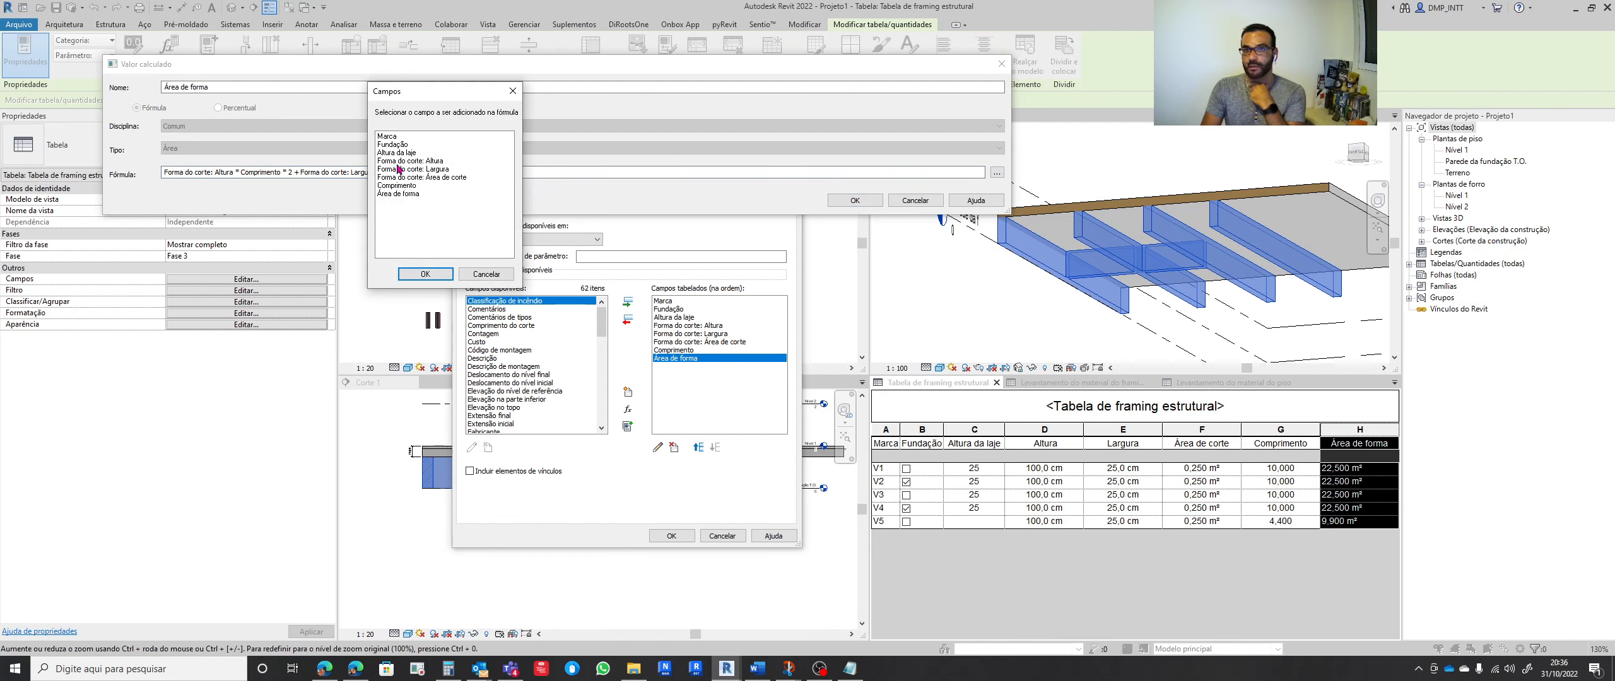
left_click(397, 153)
left_click(416, 274)
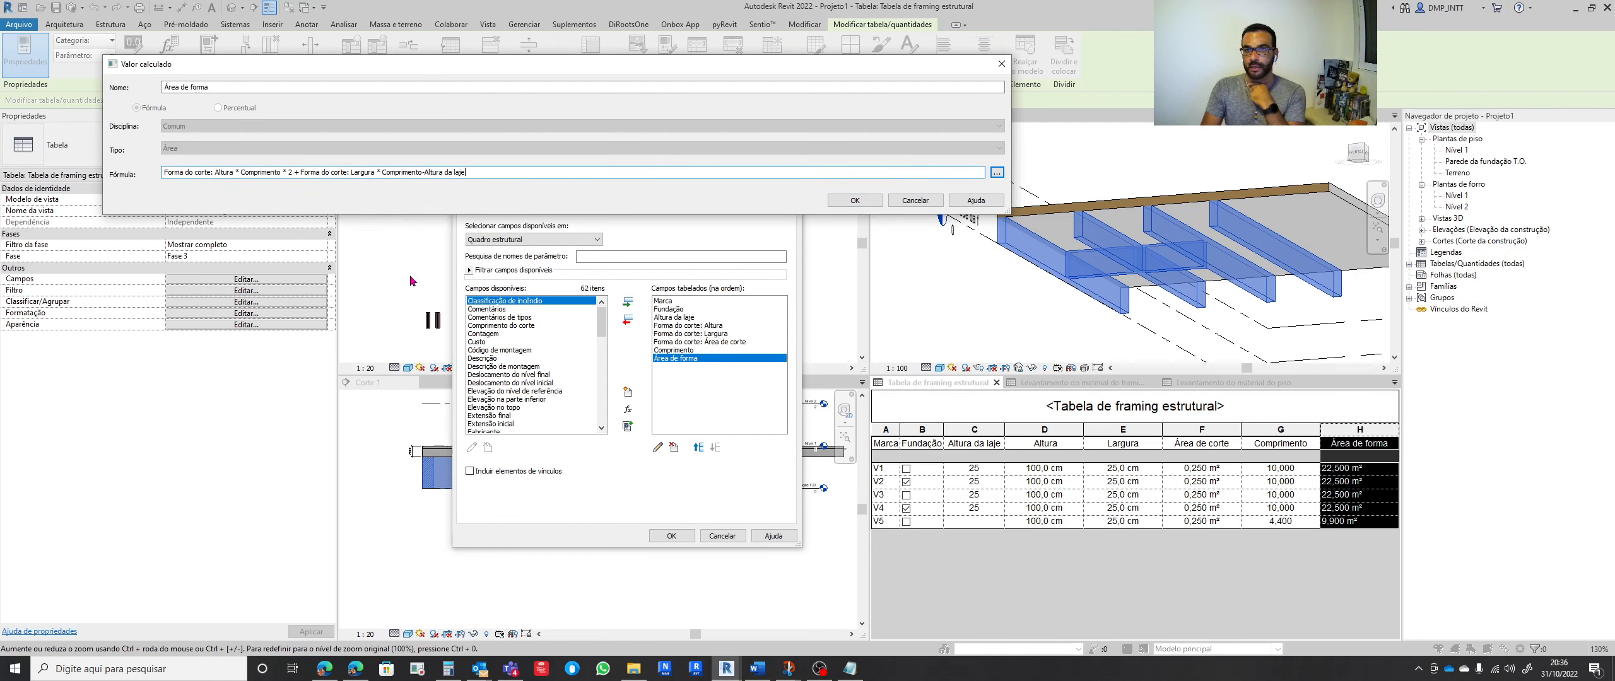
Multiply the Altura da laje term by Comprimento in the Área de forma formula and apply it to the schedule
type("*")
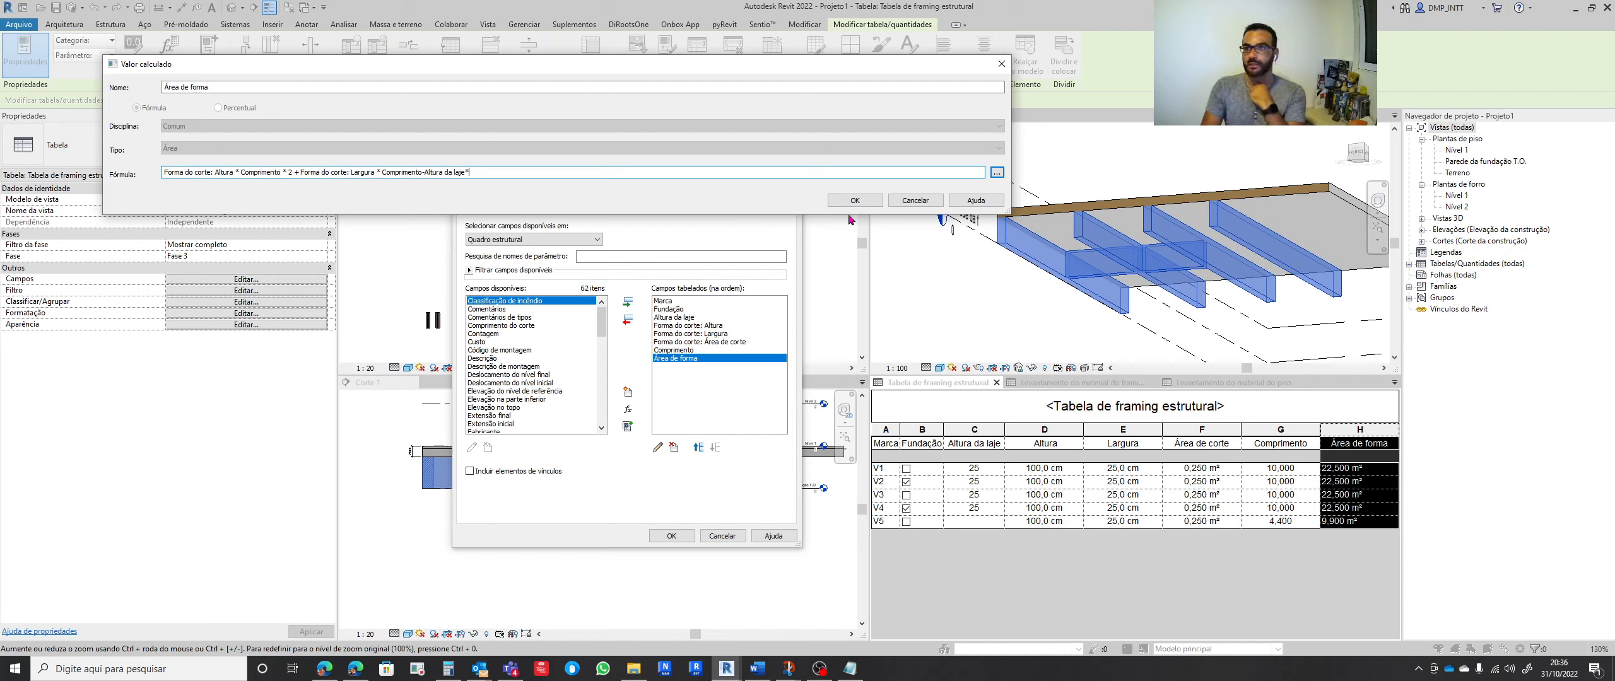
left_click(996, 173)
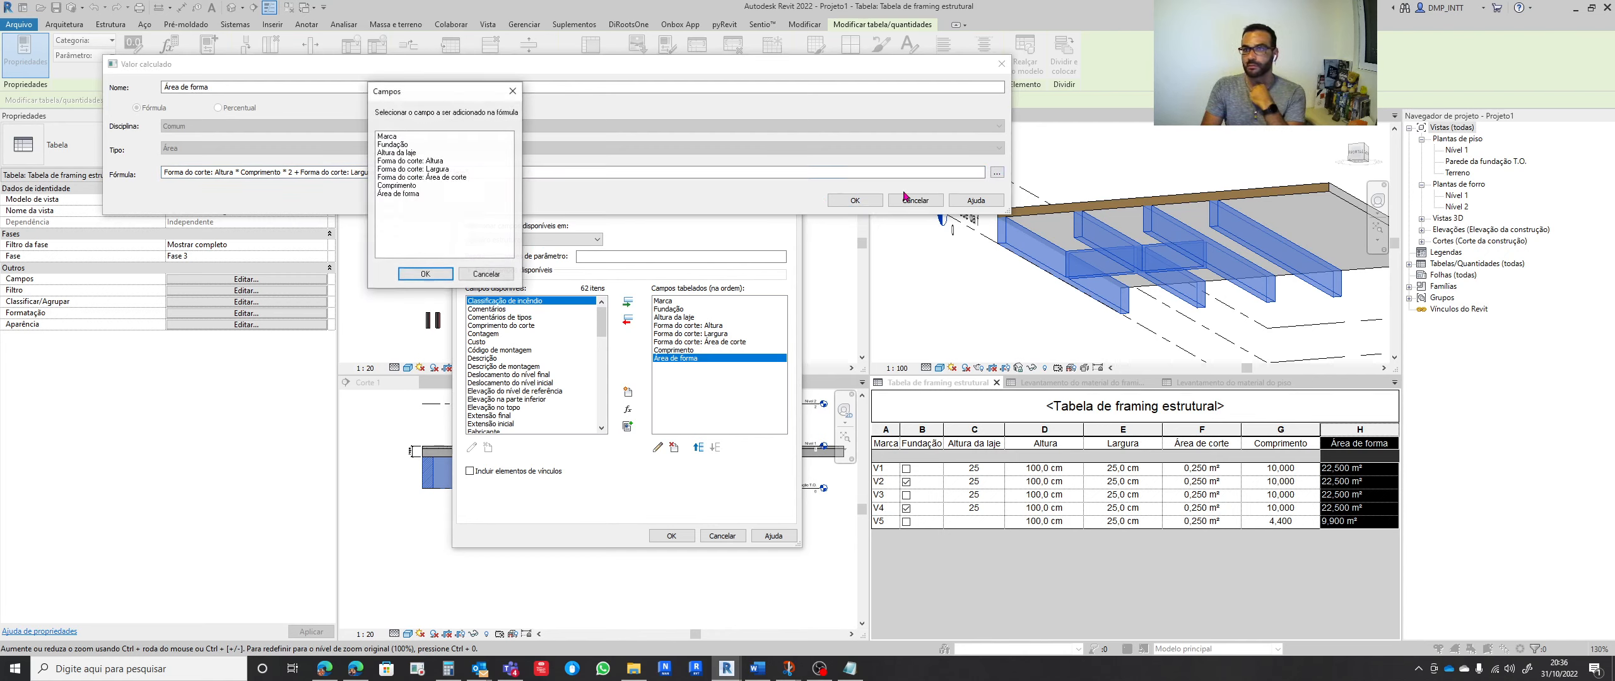
left_click(403, 186)
left_click(417, 274)
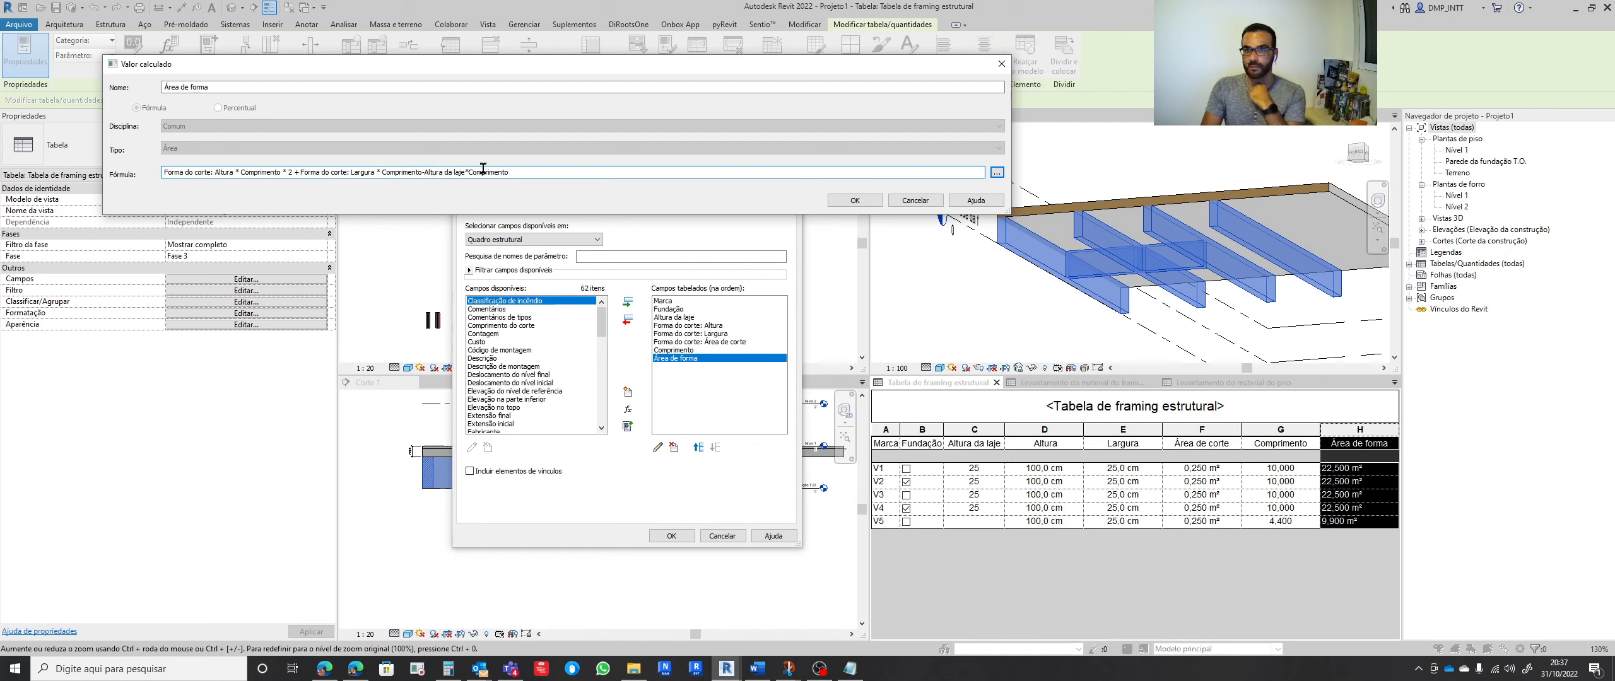
left_click(856, 201)
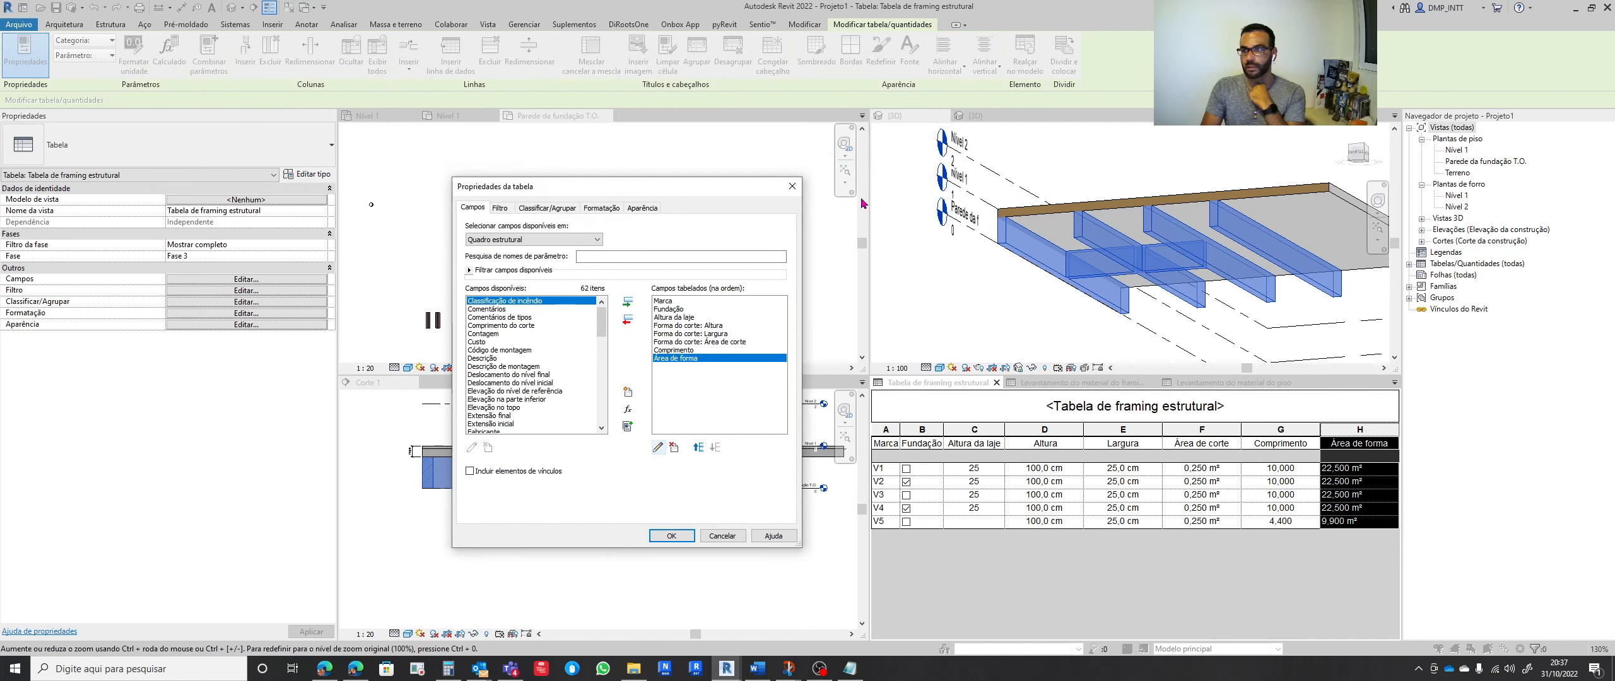
left_click(670, 535)
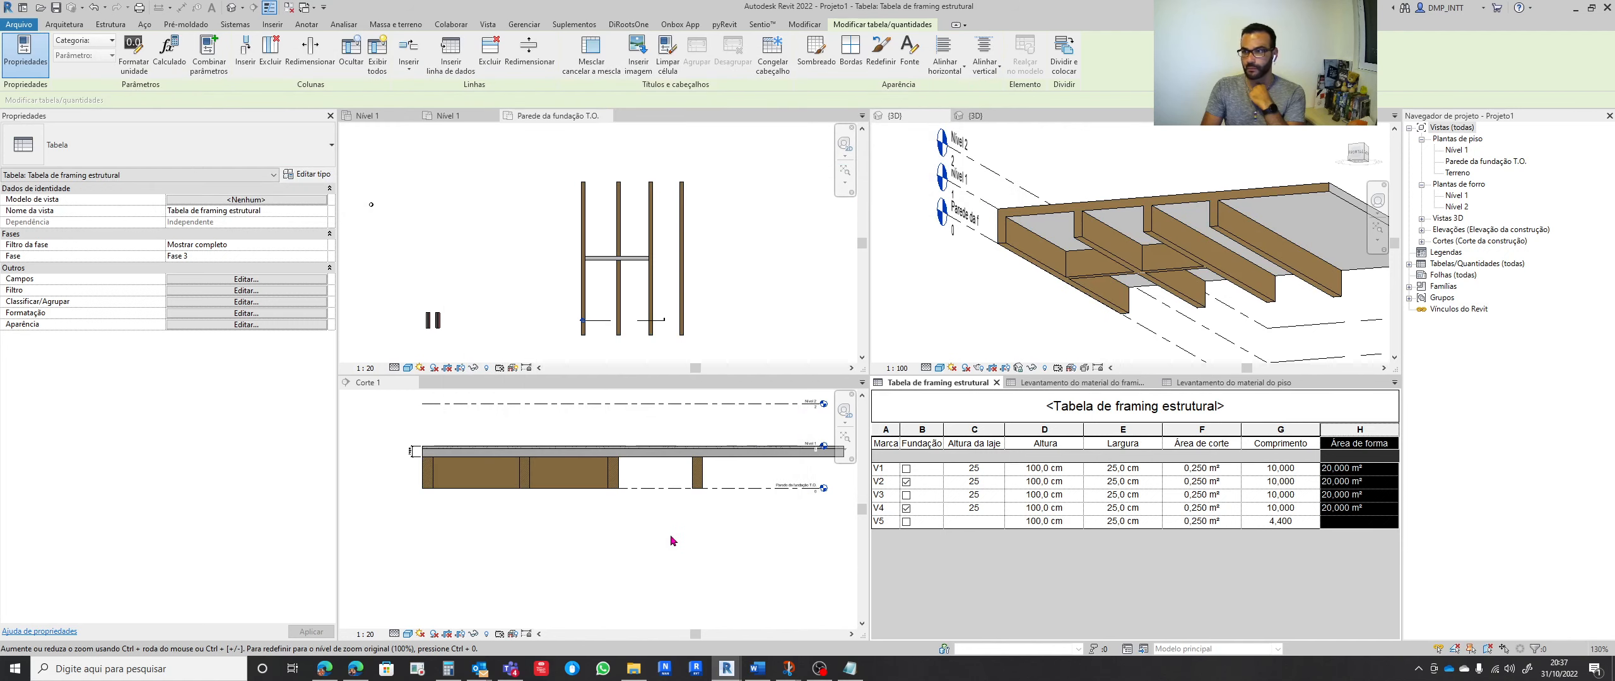
Compare the Área de forma of beams V1 and V2 with their Material: Área in the framing material takeoff
left_click(1349, 473)
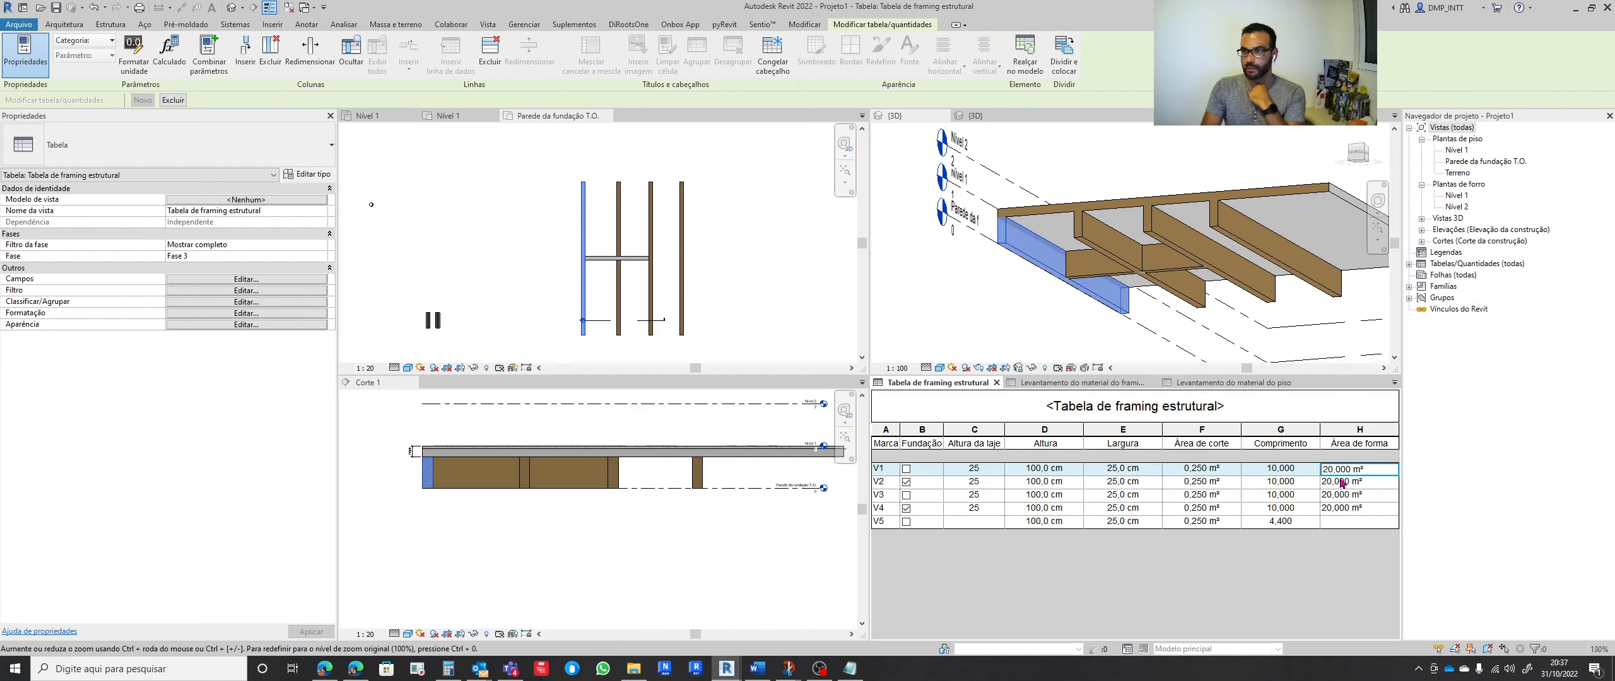
left_click(1337, 484)
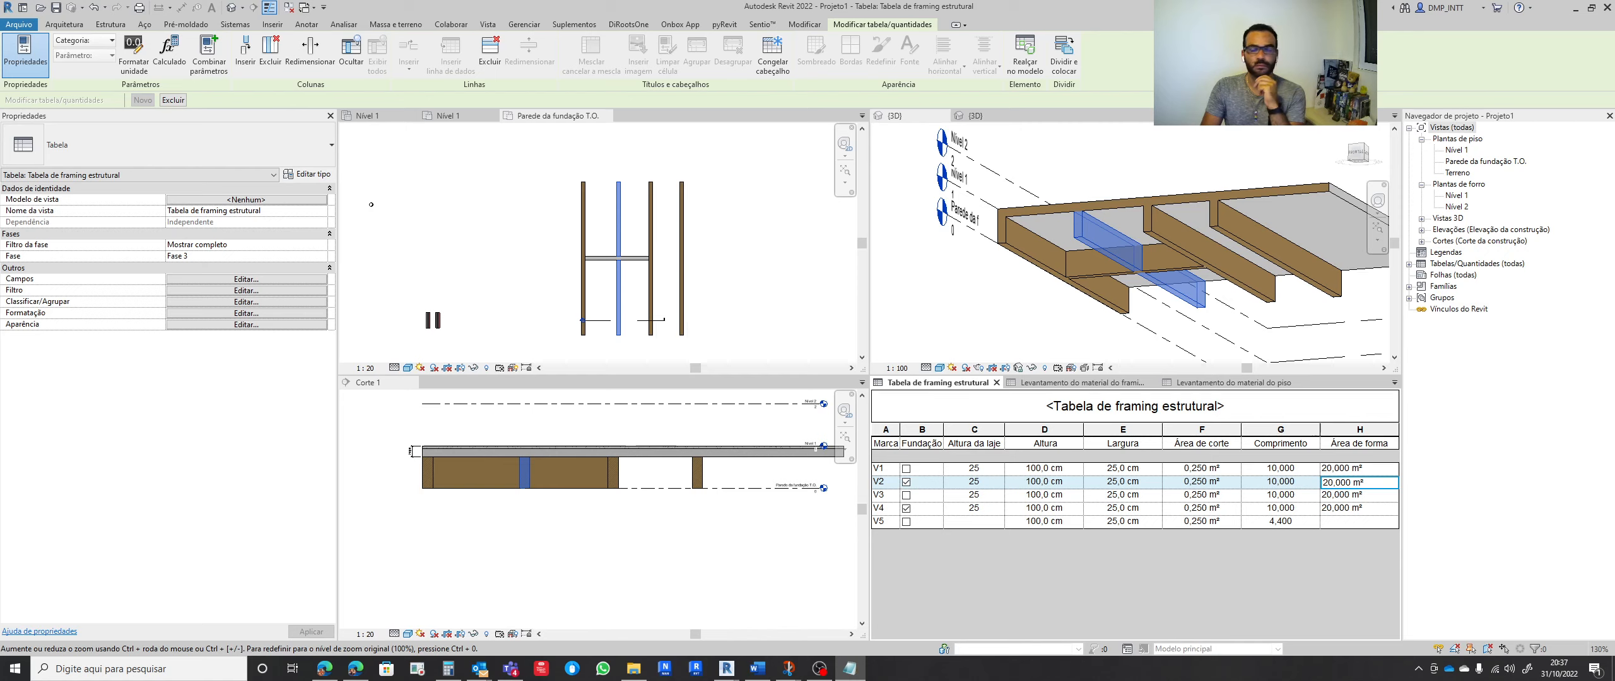
left_click(1081, 382)
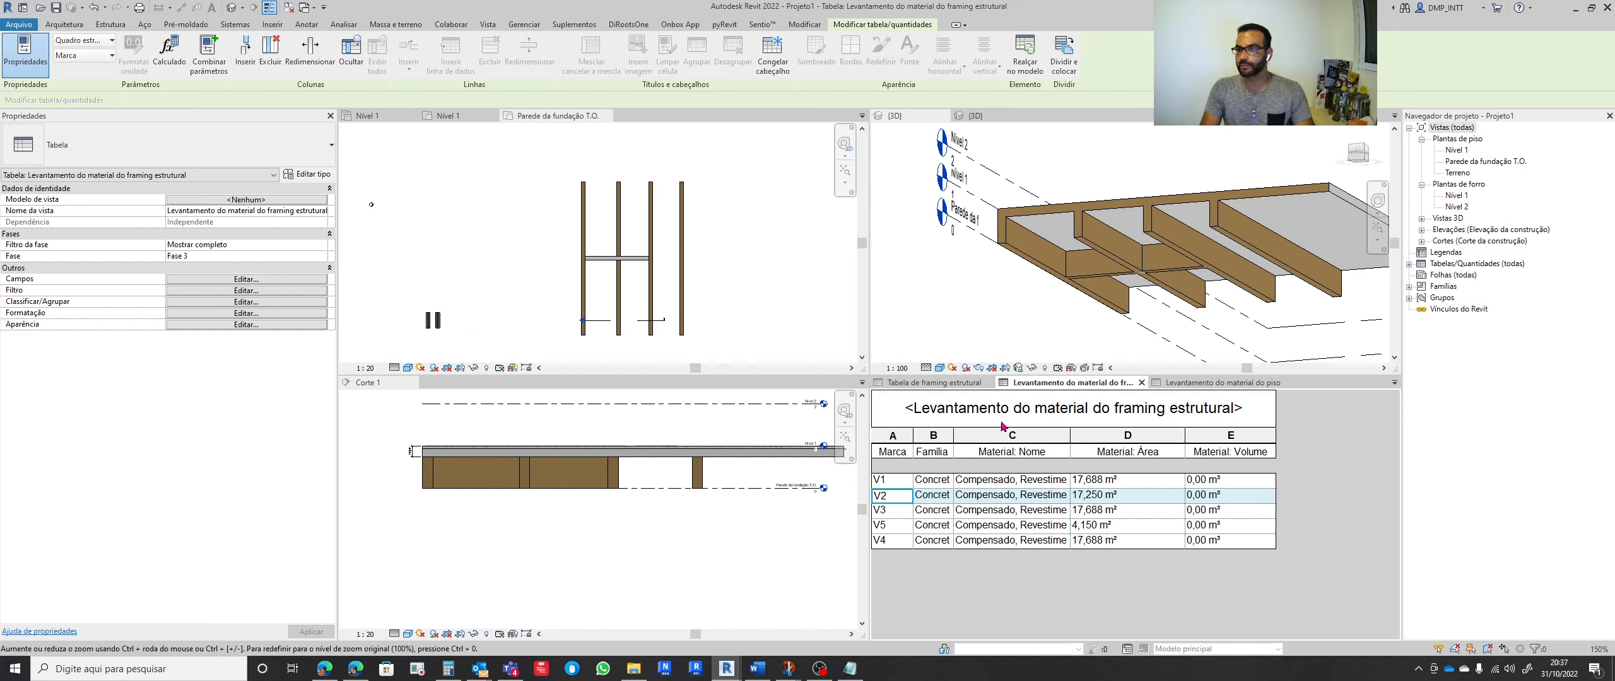
left_click(908, 386)
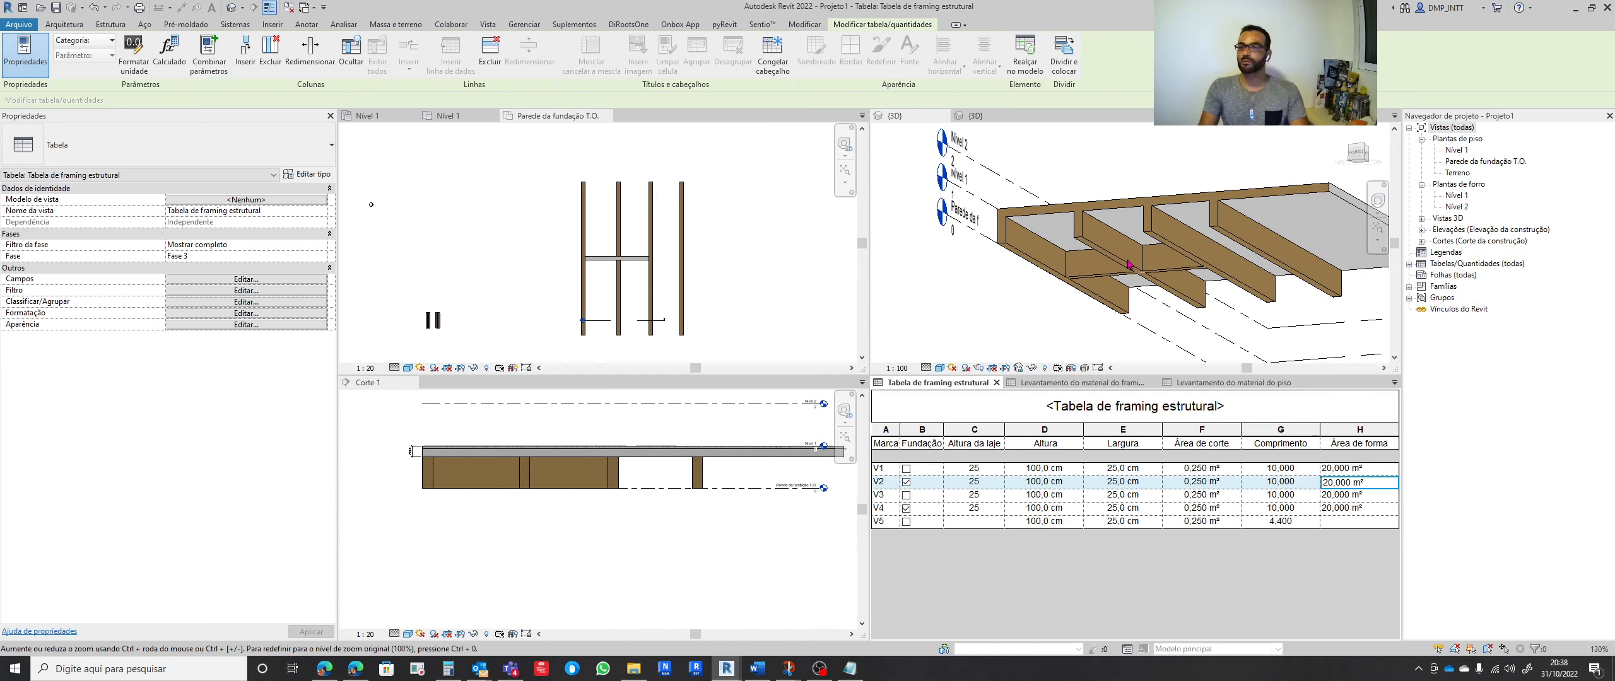
left_click(1074, 386)
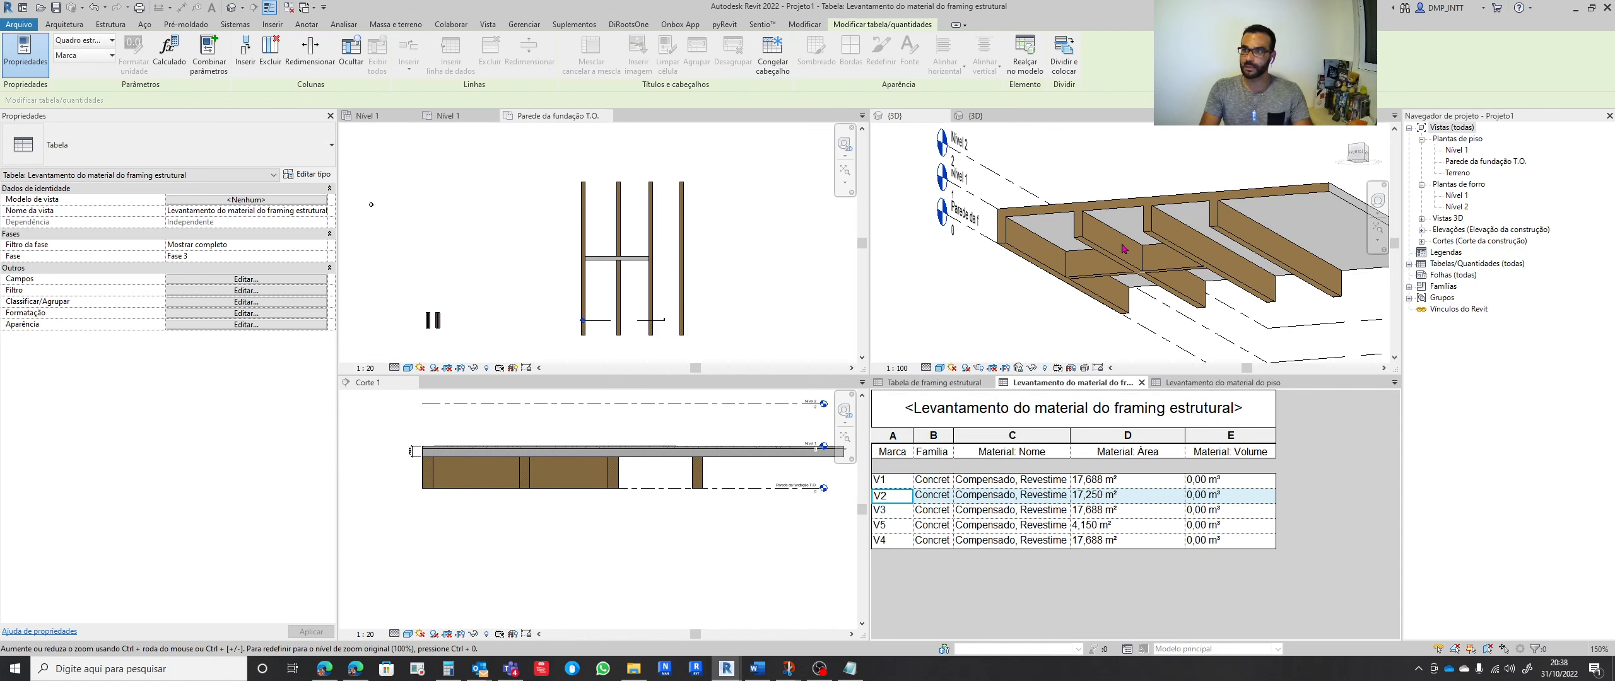
left_click(949, 384)
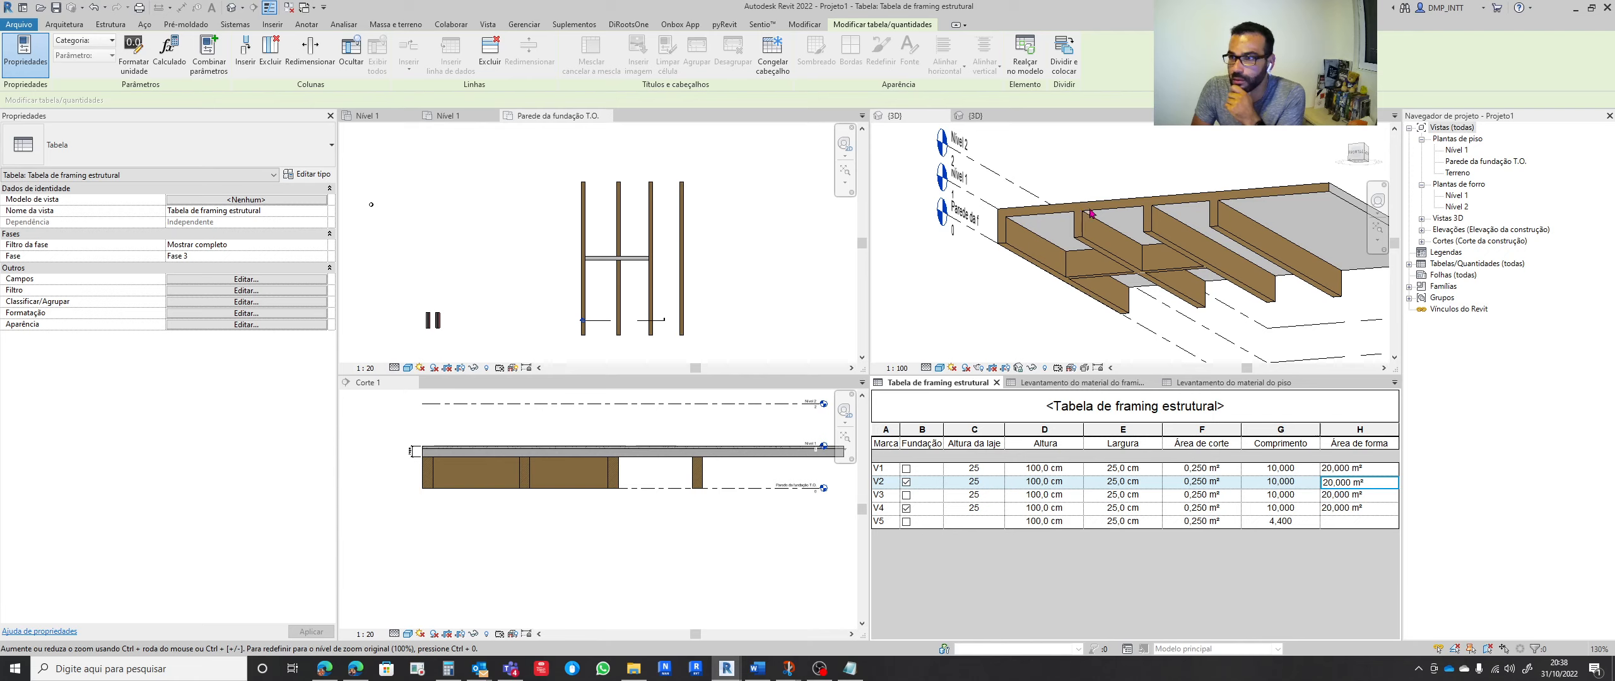
Test beam V1's Altura da laje at 0 cm and restore it to 25 cm
left_click(982, 467)
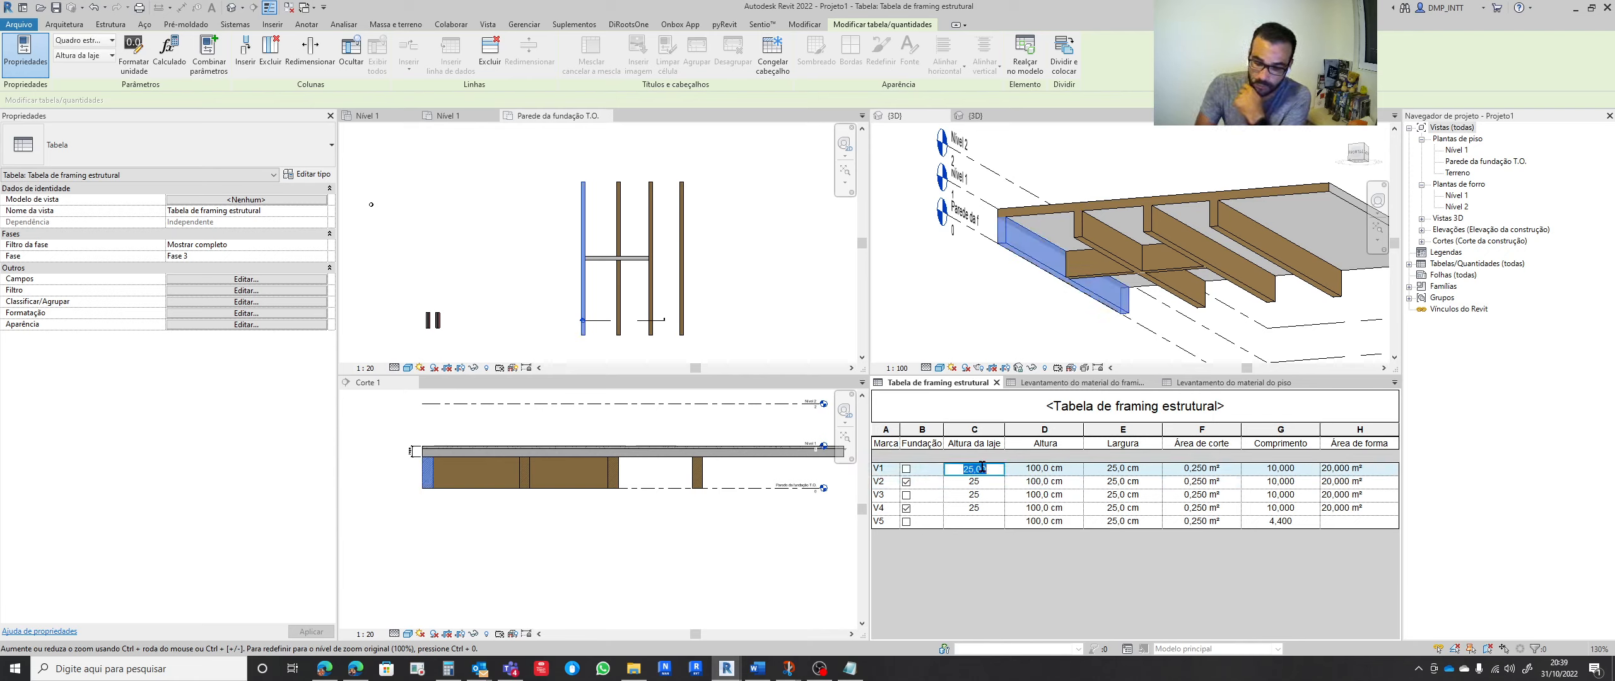
type("0")
key("Return")
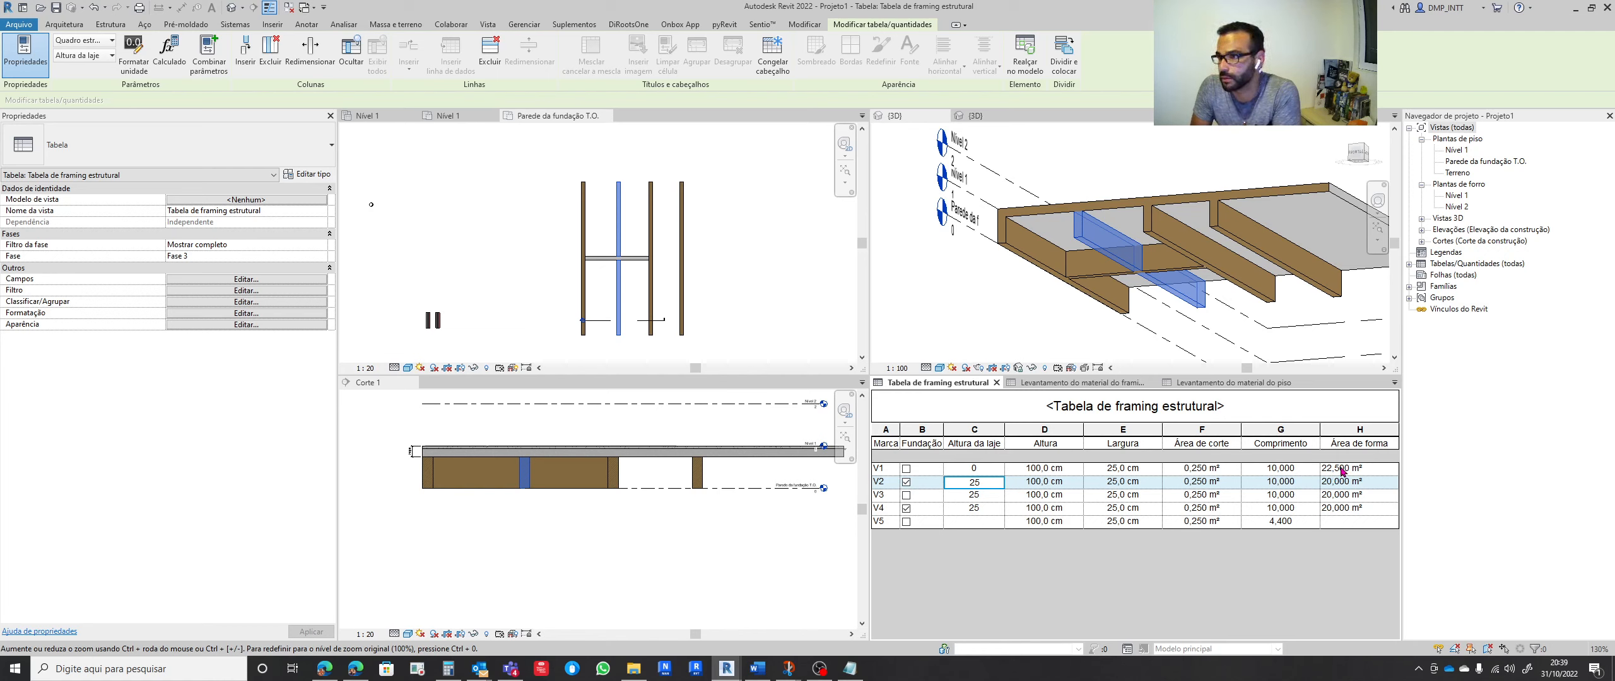
left_click(986, 470)
left_click(986, 470)
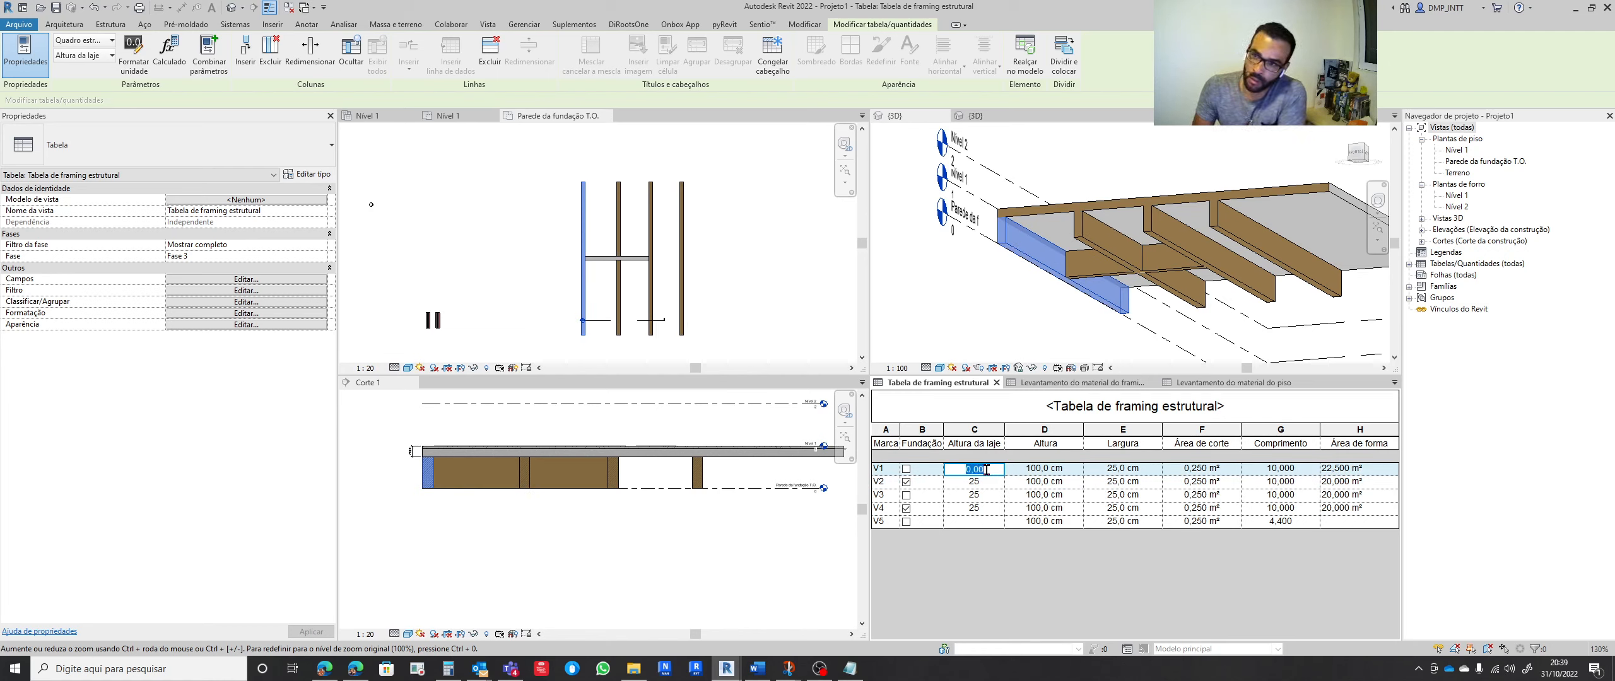
type("25")
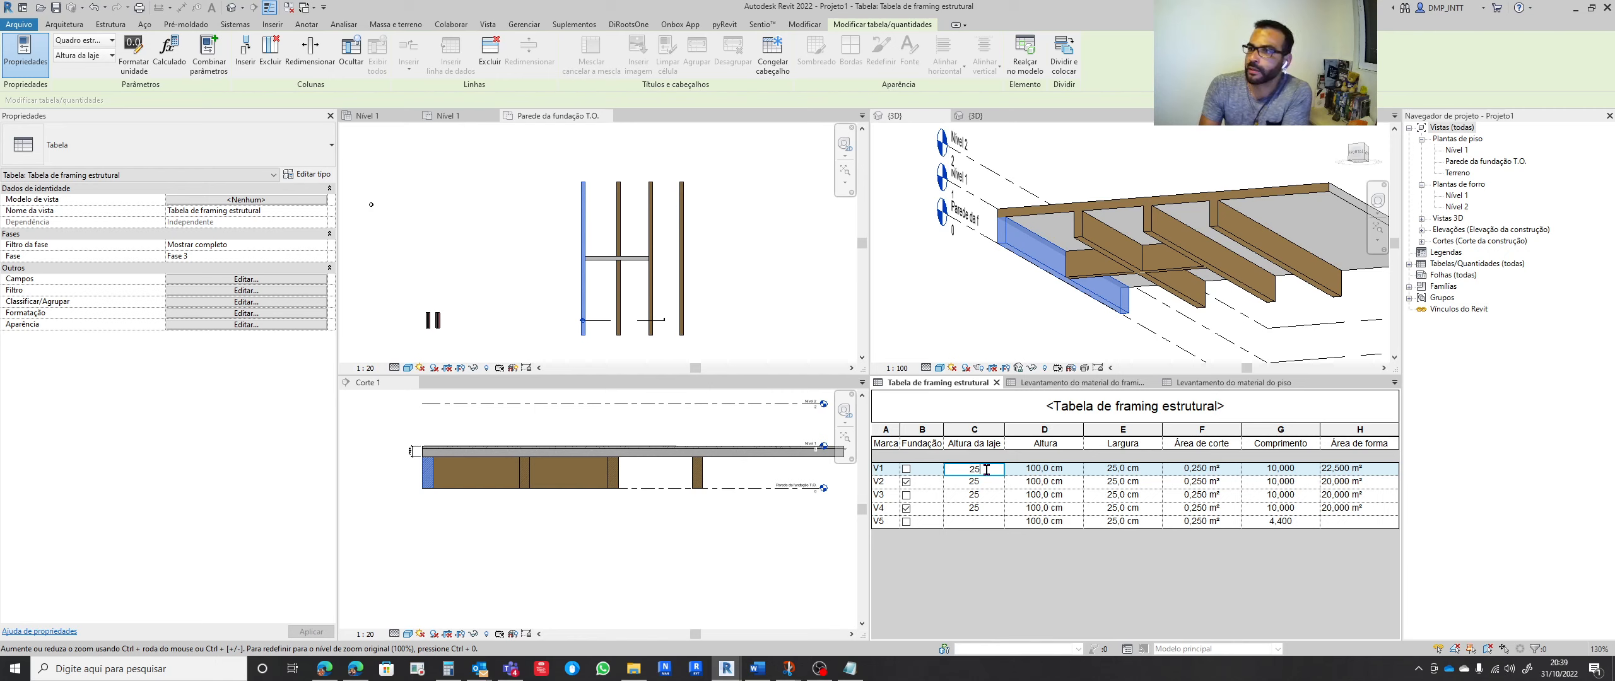
key("Return")
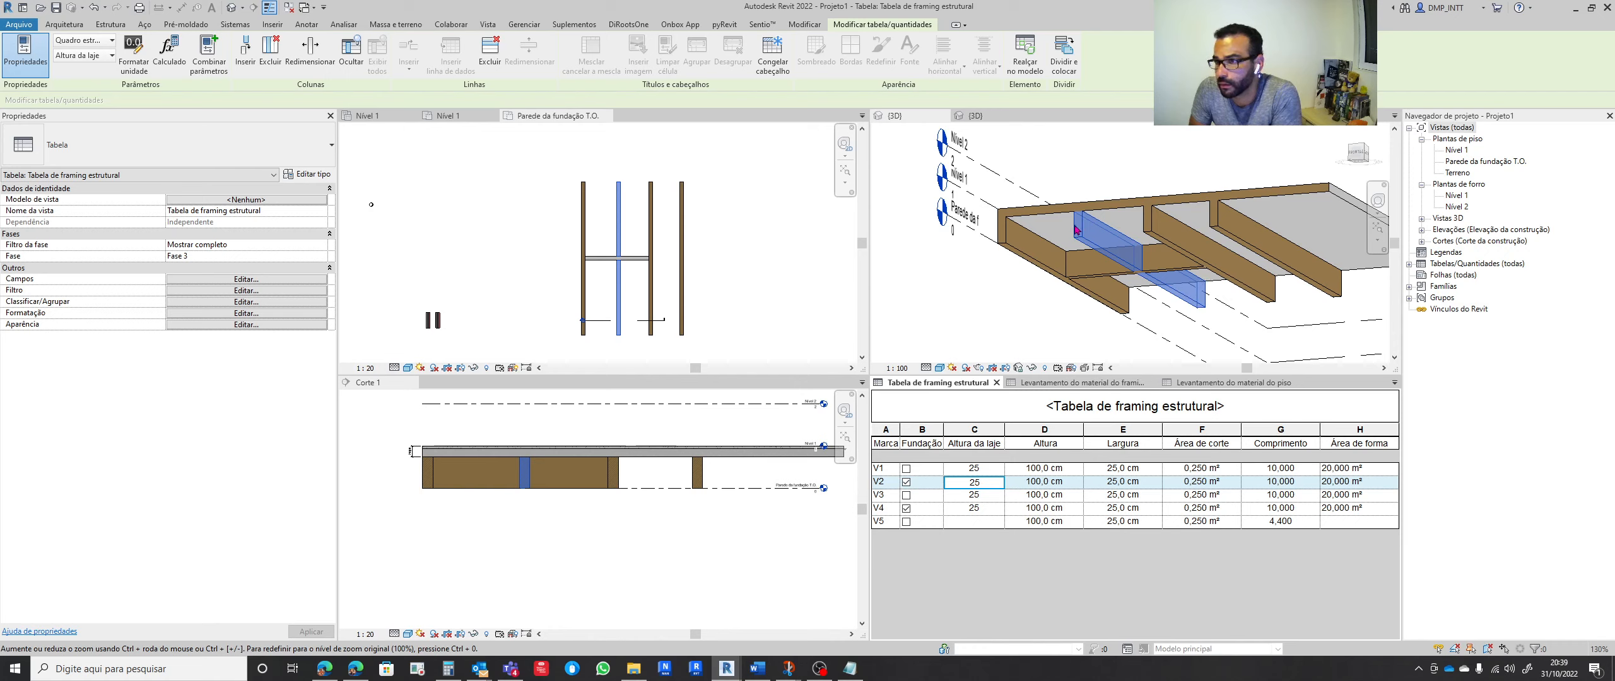
Open the framing schedule's field settings and switch to the Autodesk help page in the browser to find the sample IF formulas
left_click(1329, 468)
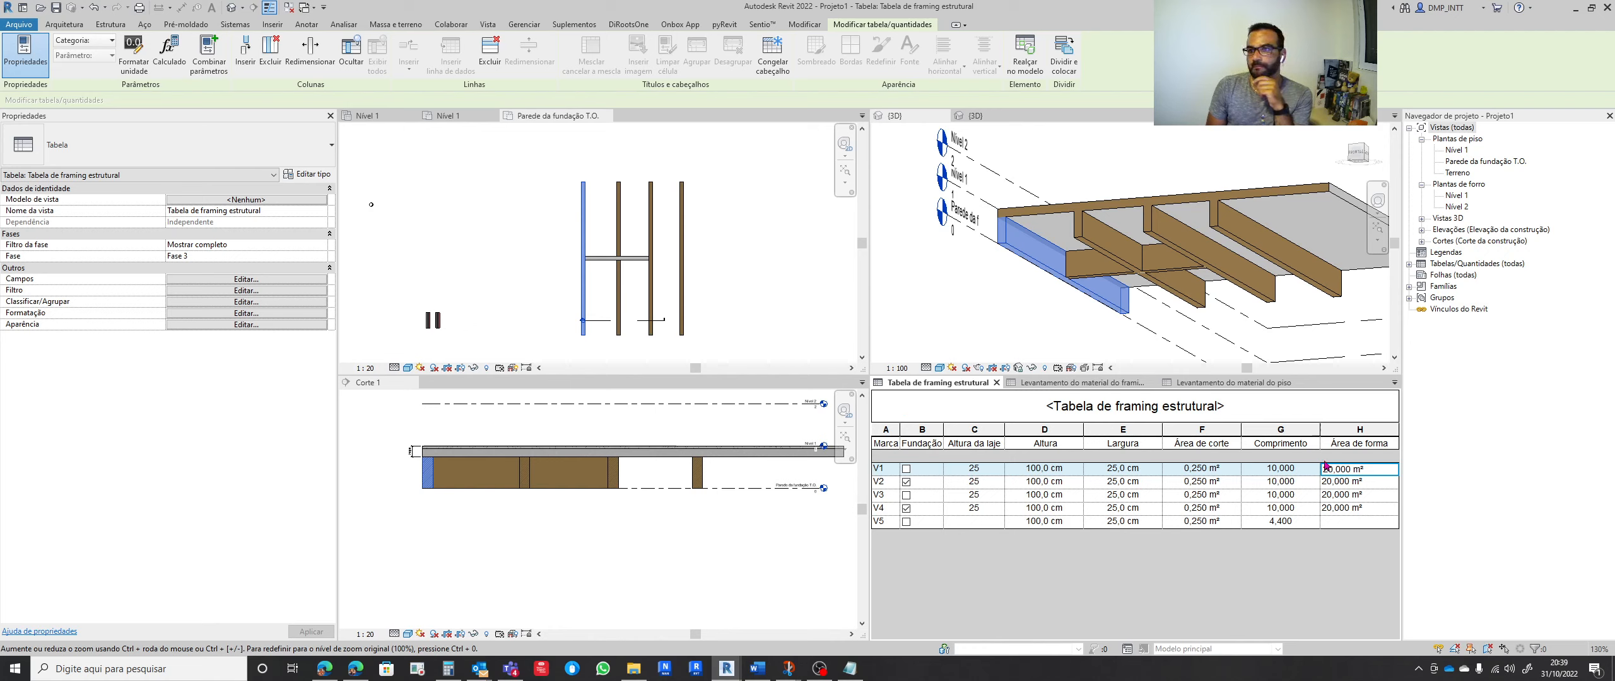
left_click(268, 280)
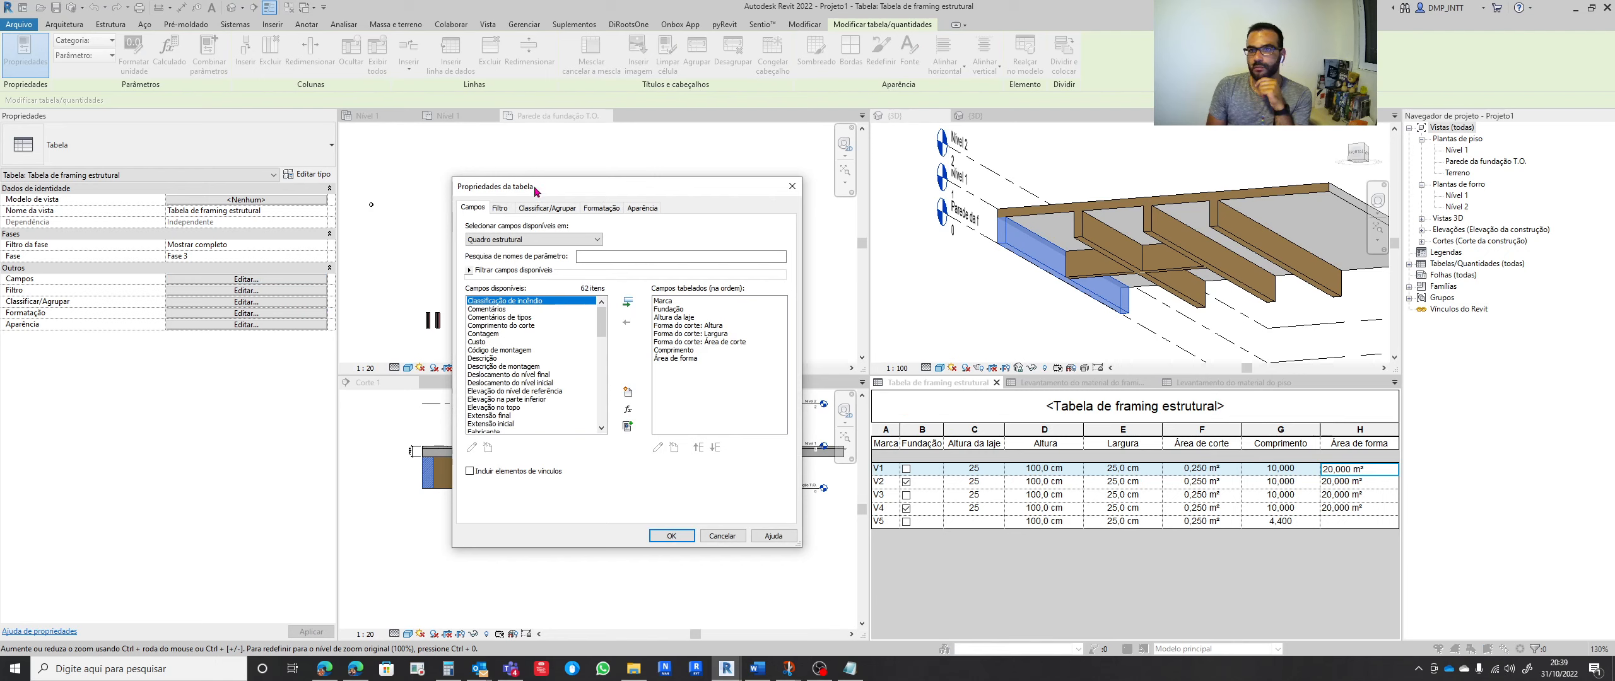
left_click(326, 670)
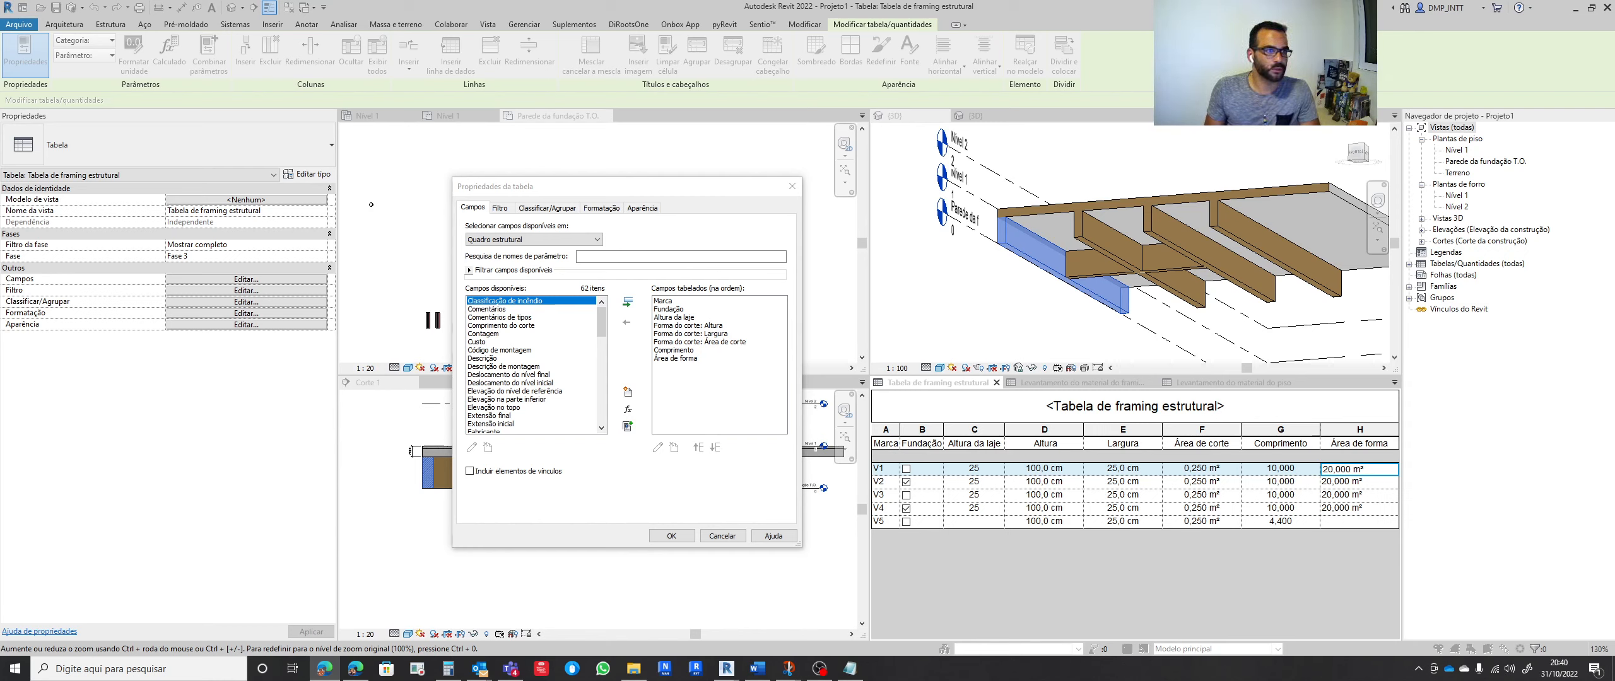
key("alt+Tab")
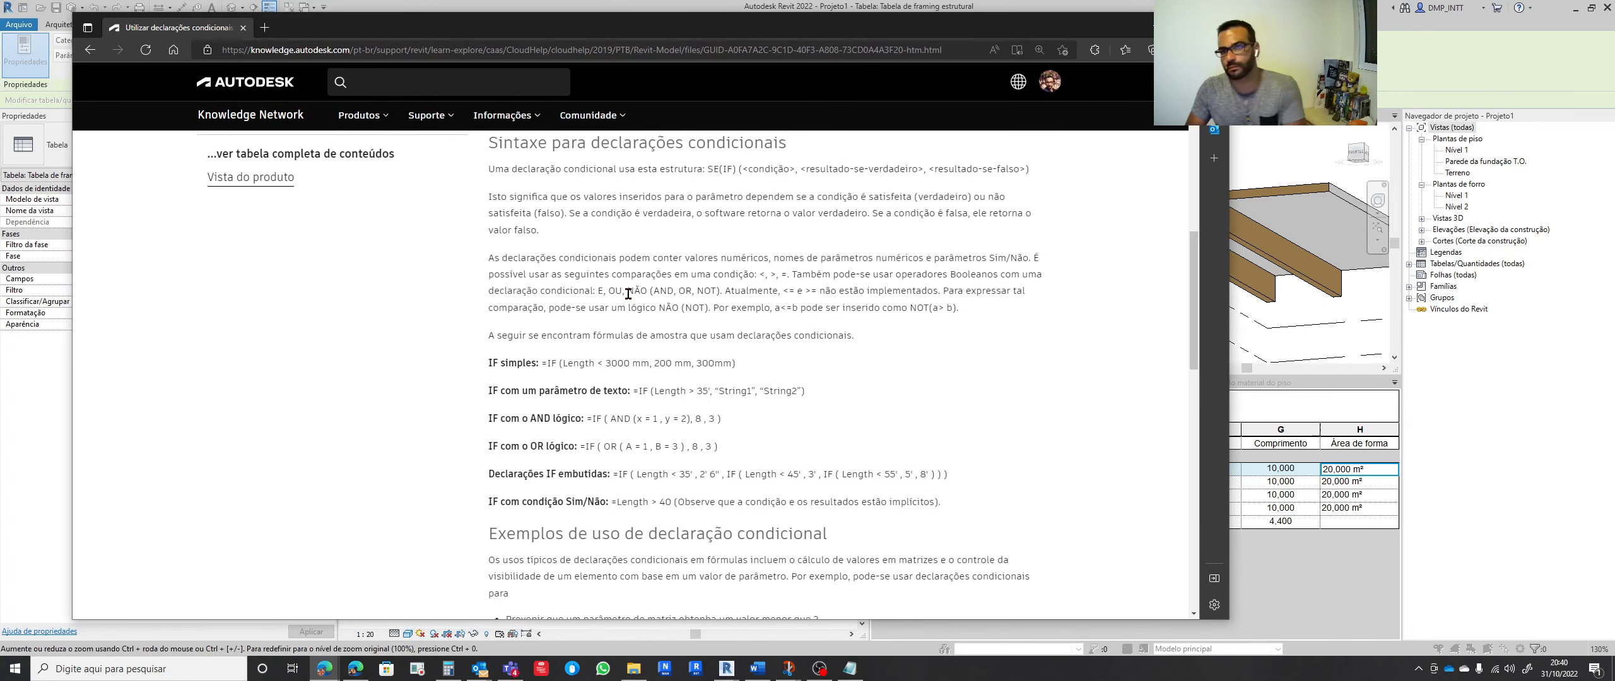
scroll(627, 294, "up", 1)
scroll(627, 294, "up", 10)
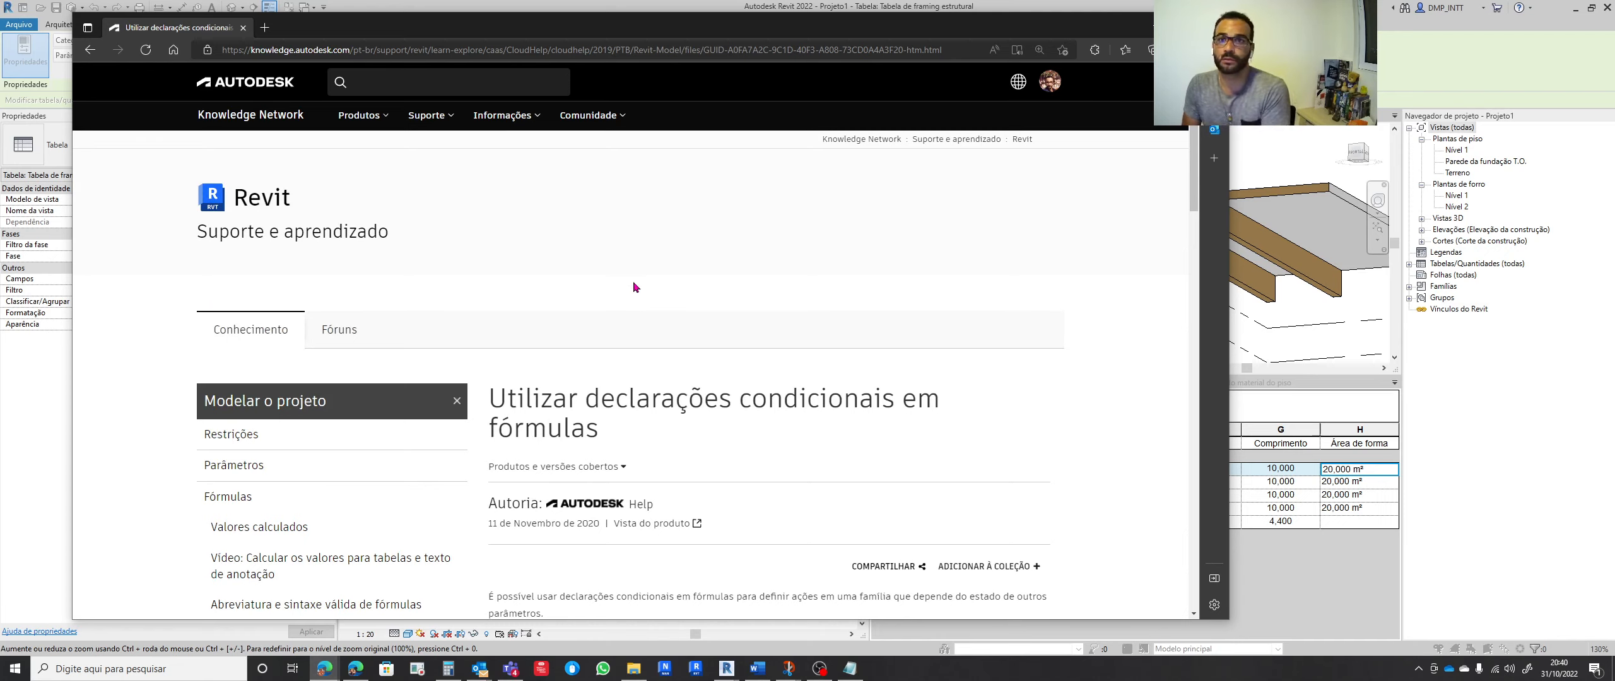
scroll(634, 287, "down", 10)
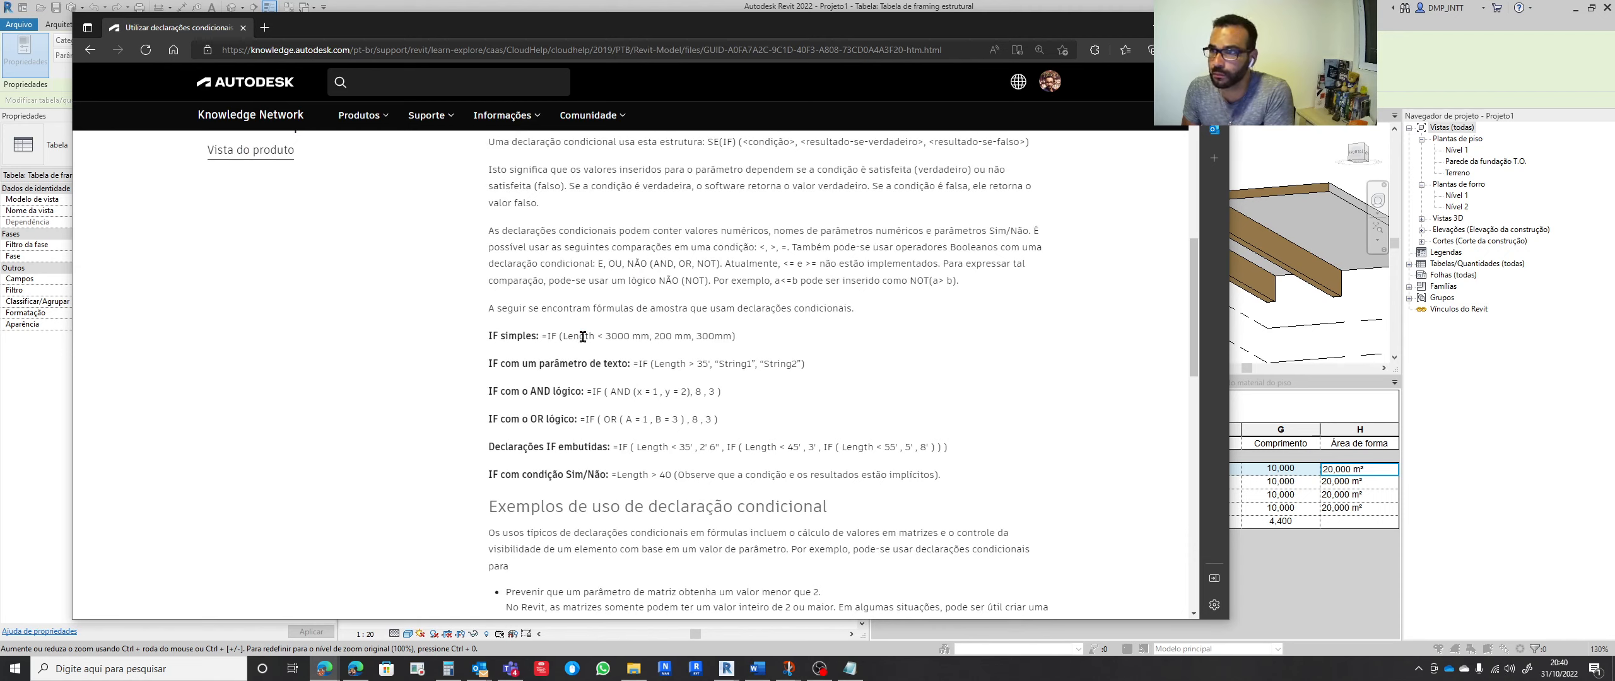
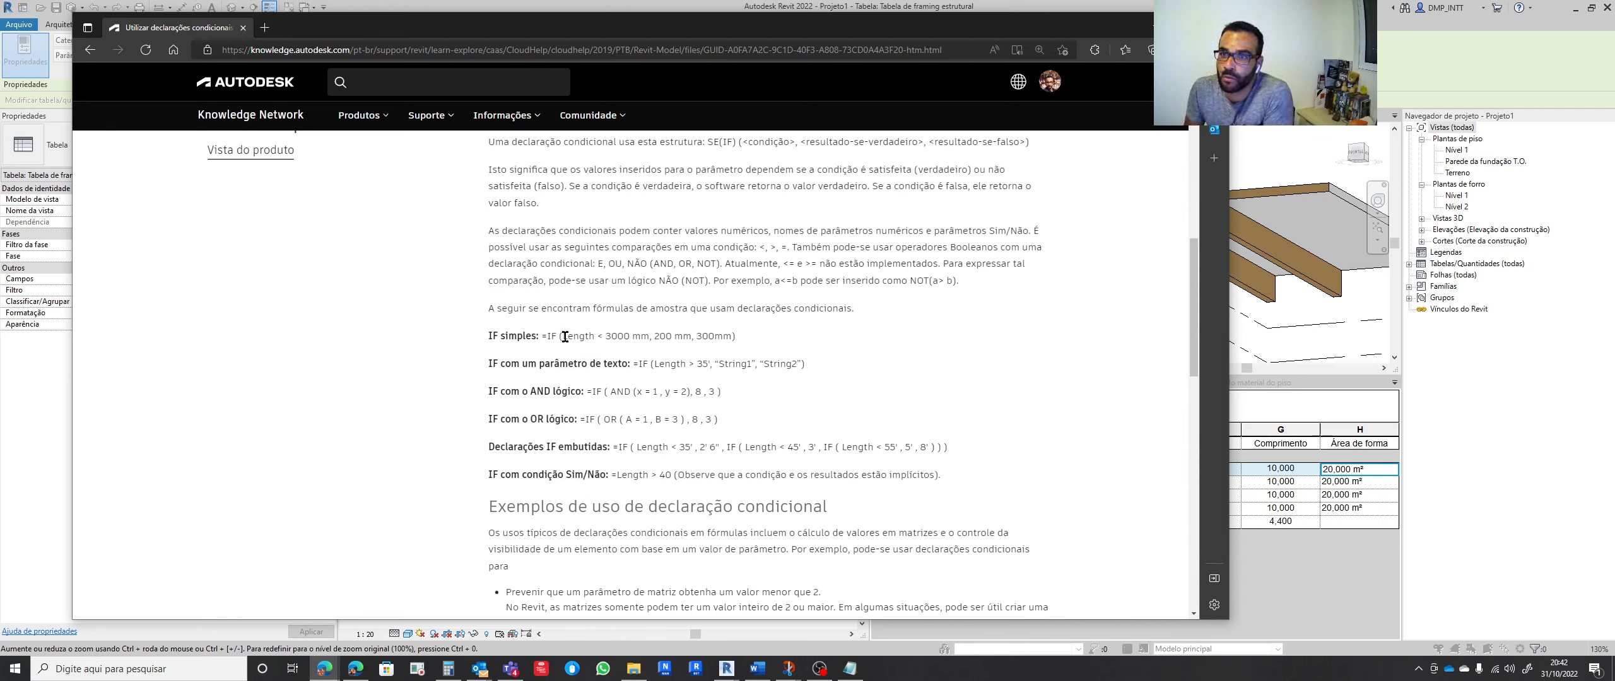
Examine the condition, true result and false result in the simple IF and text-parameter IF examples
left_click_drag(565, 337, 648, 336)
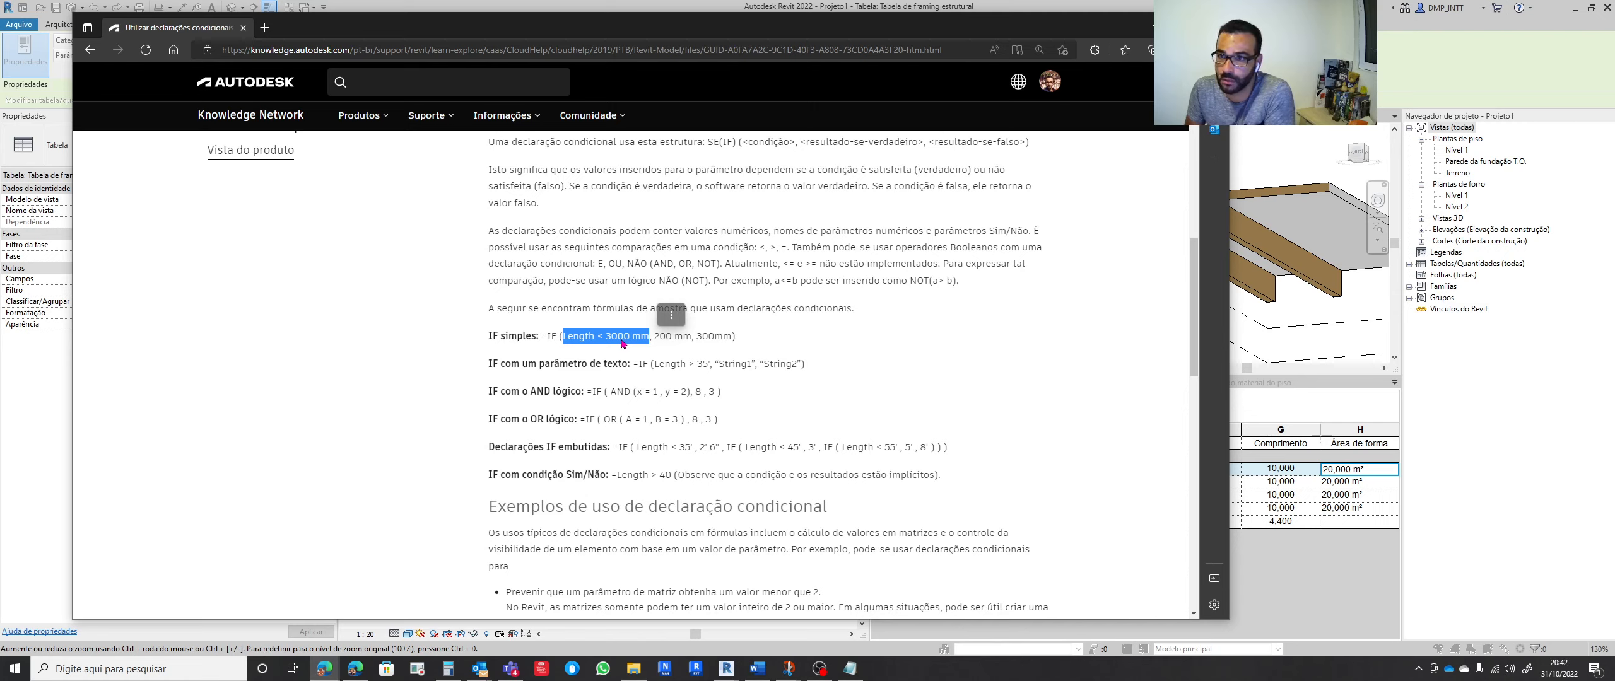
left_click_drag(654, 337, 731, 340)
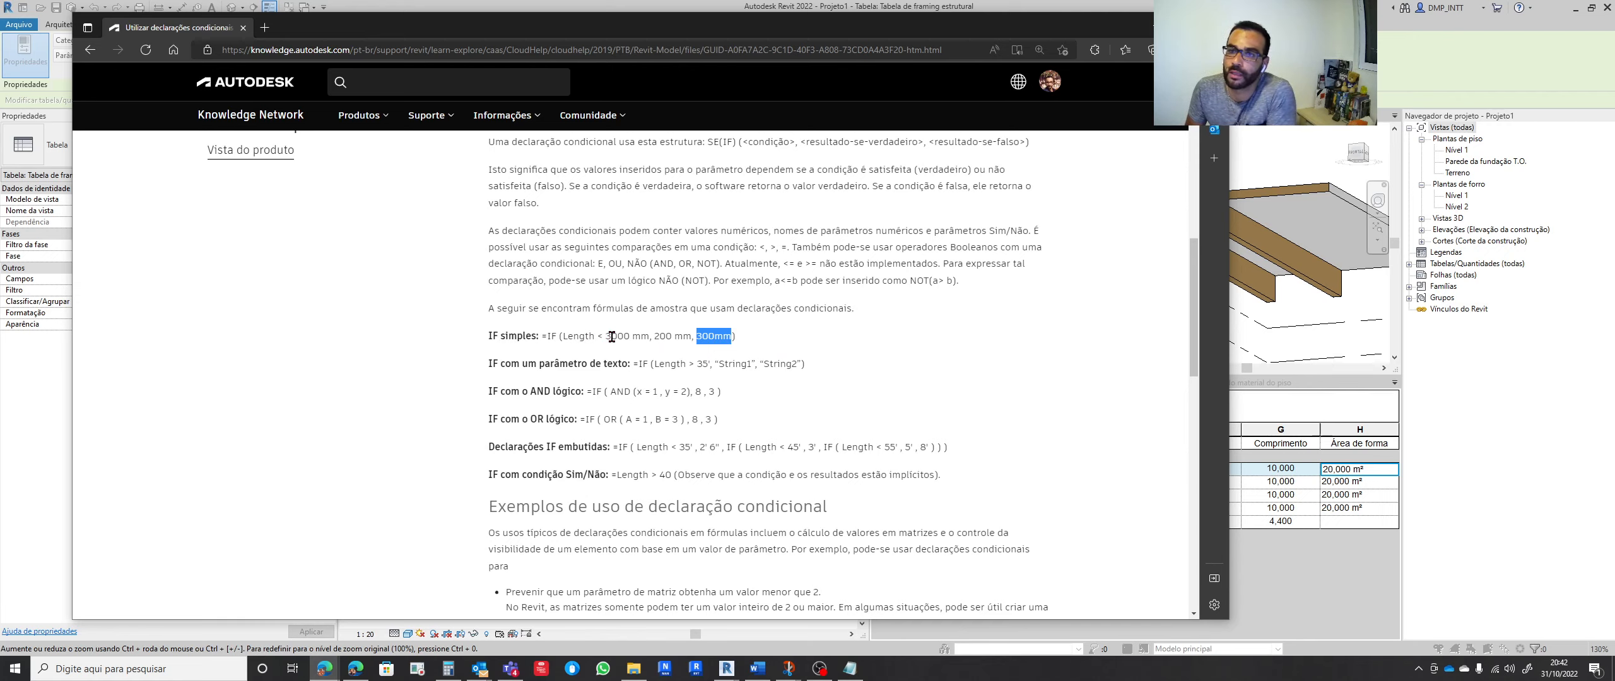
left_click_drag(655, 336, 691, 337)
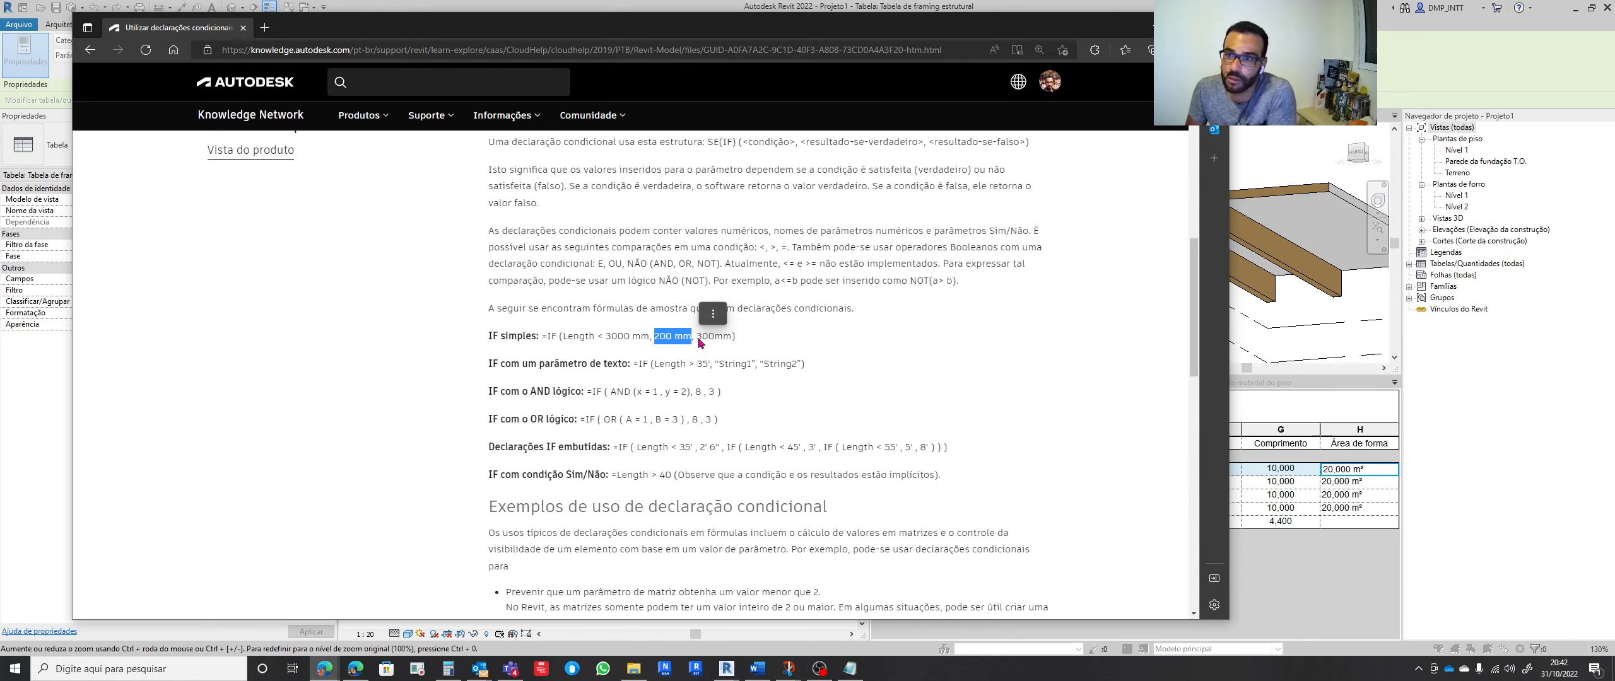
left_click(698, 335)
left_click_drag(697, 336, 733, 337)
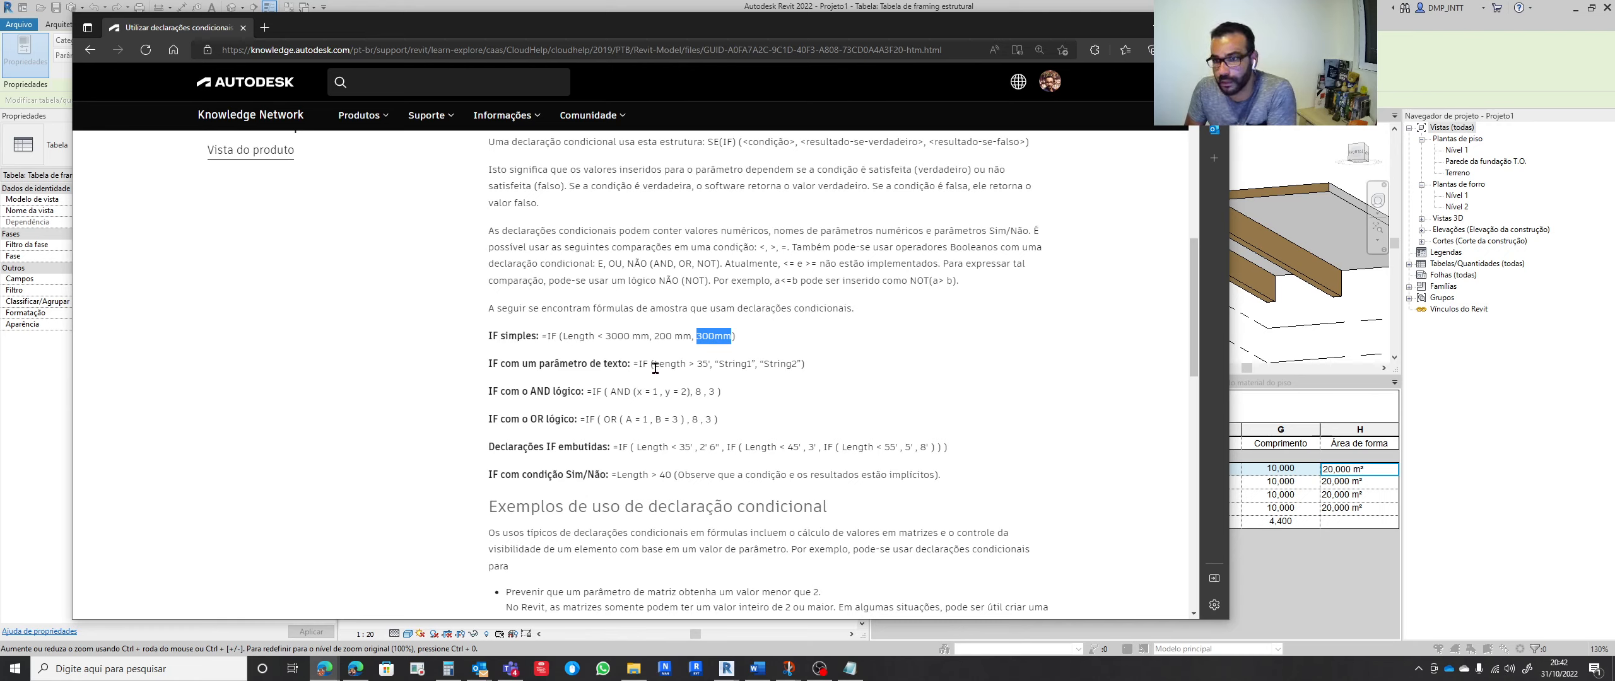
left_click_drag(718, 364, 801, 365)
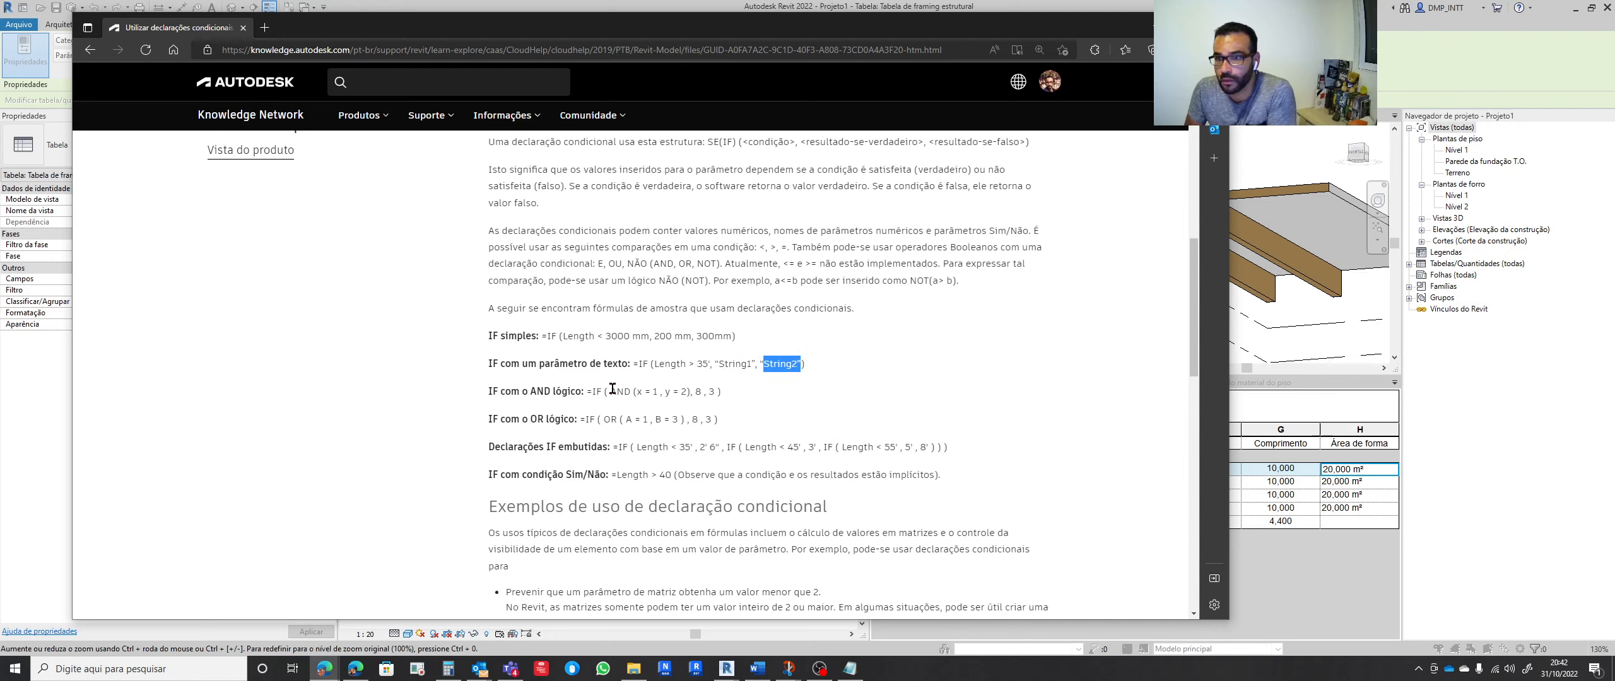
Examine the conditions and results in the logical AND and logical OR sample IF formulas
left_click_drag(615, 390, 624, 391)
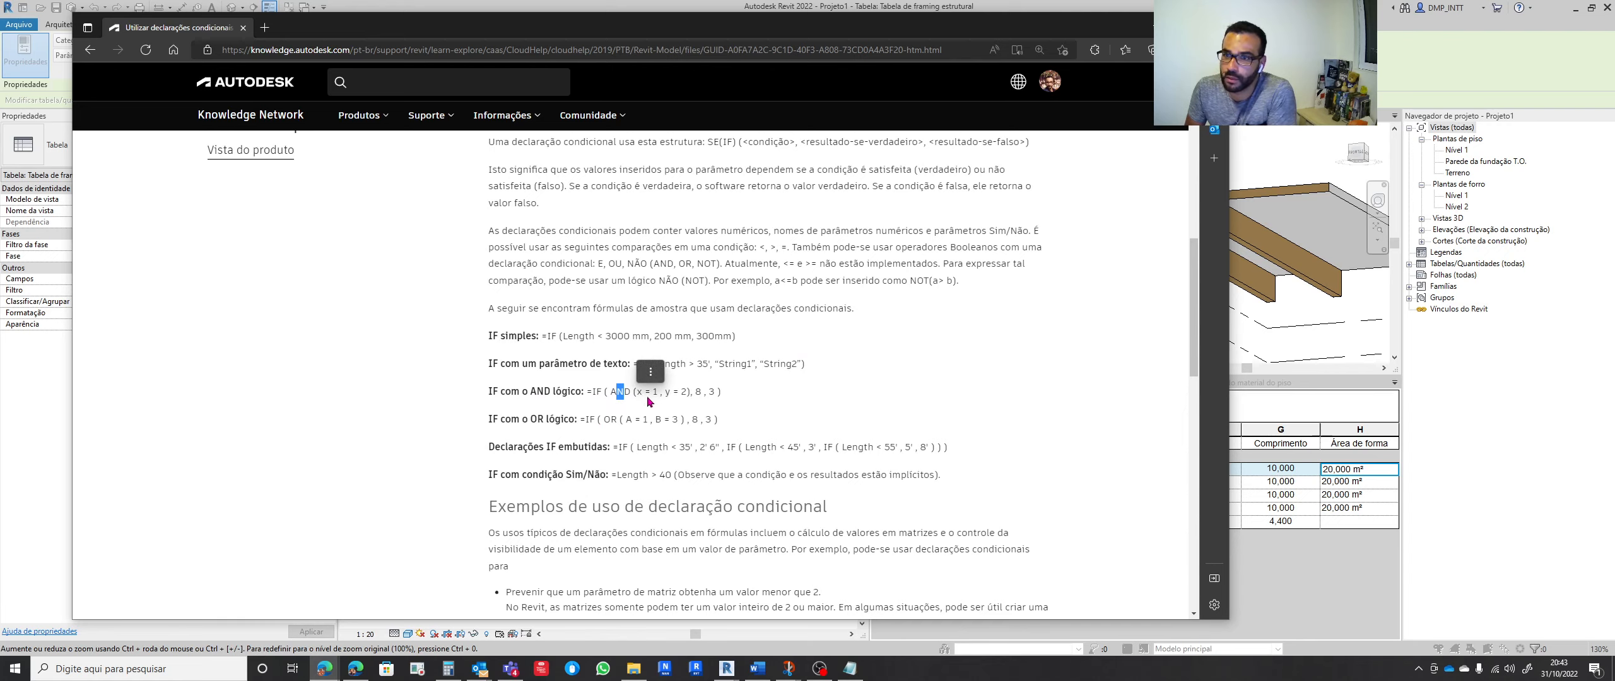
left_click_drag(637, 392, 686, 398)
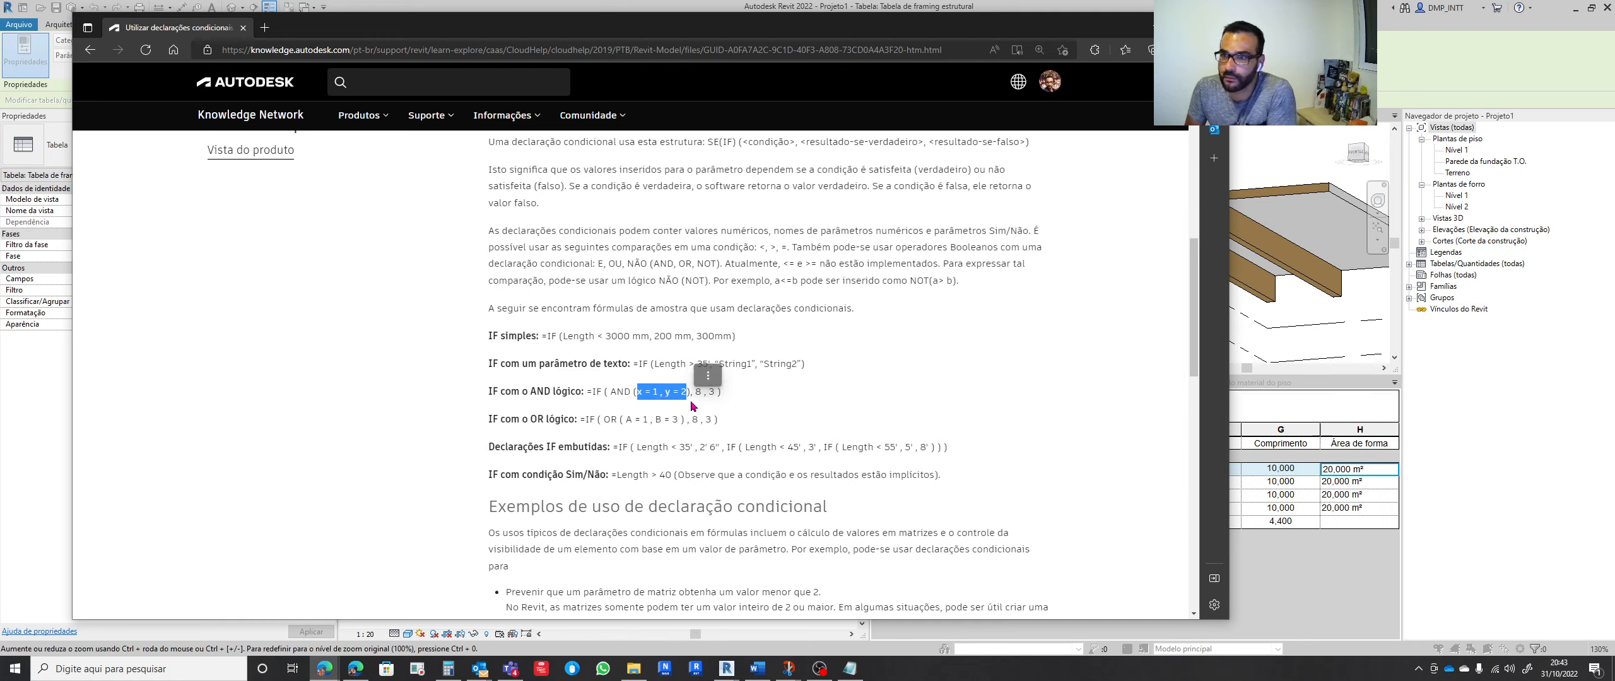
double_click(698, 393)
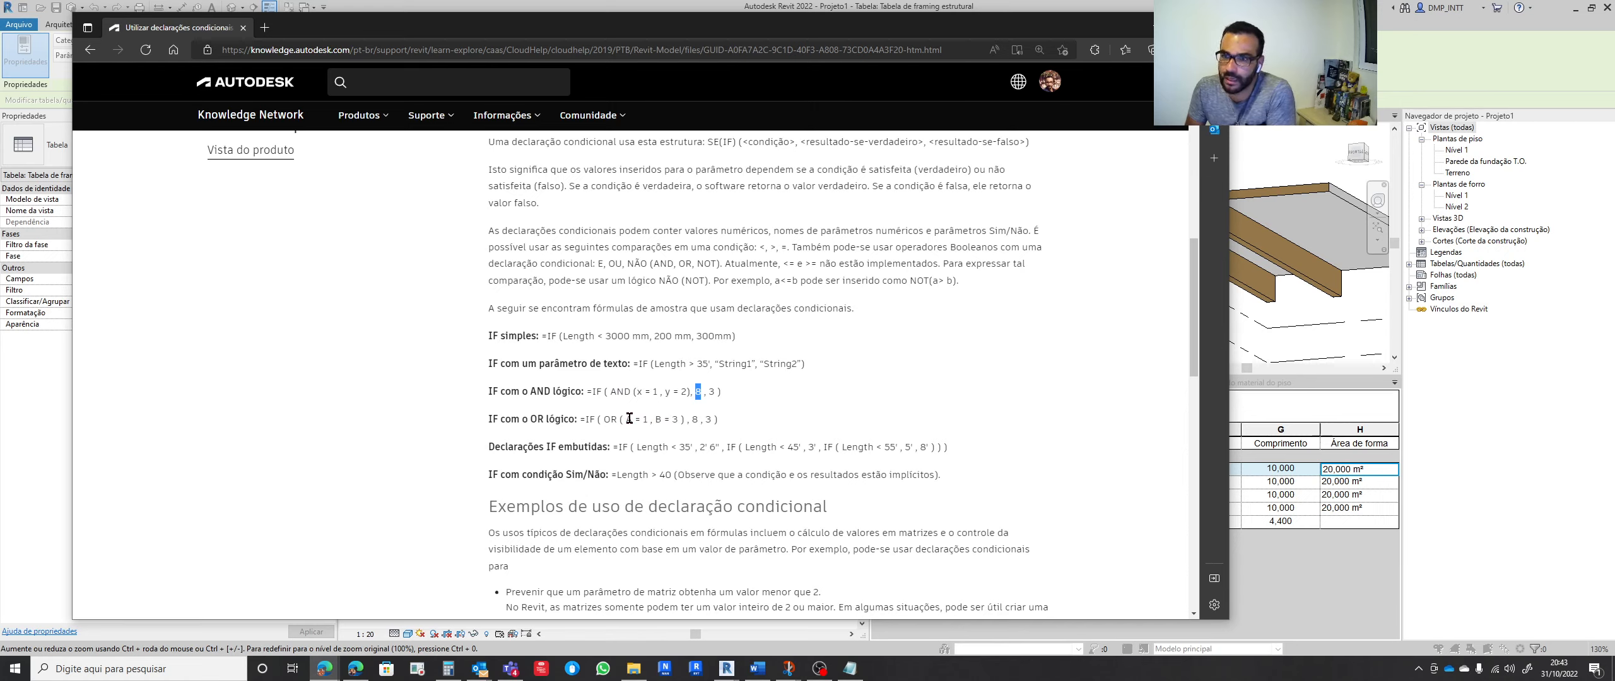
left_click_drag(627, 418, 678, 421)
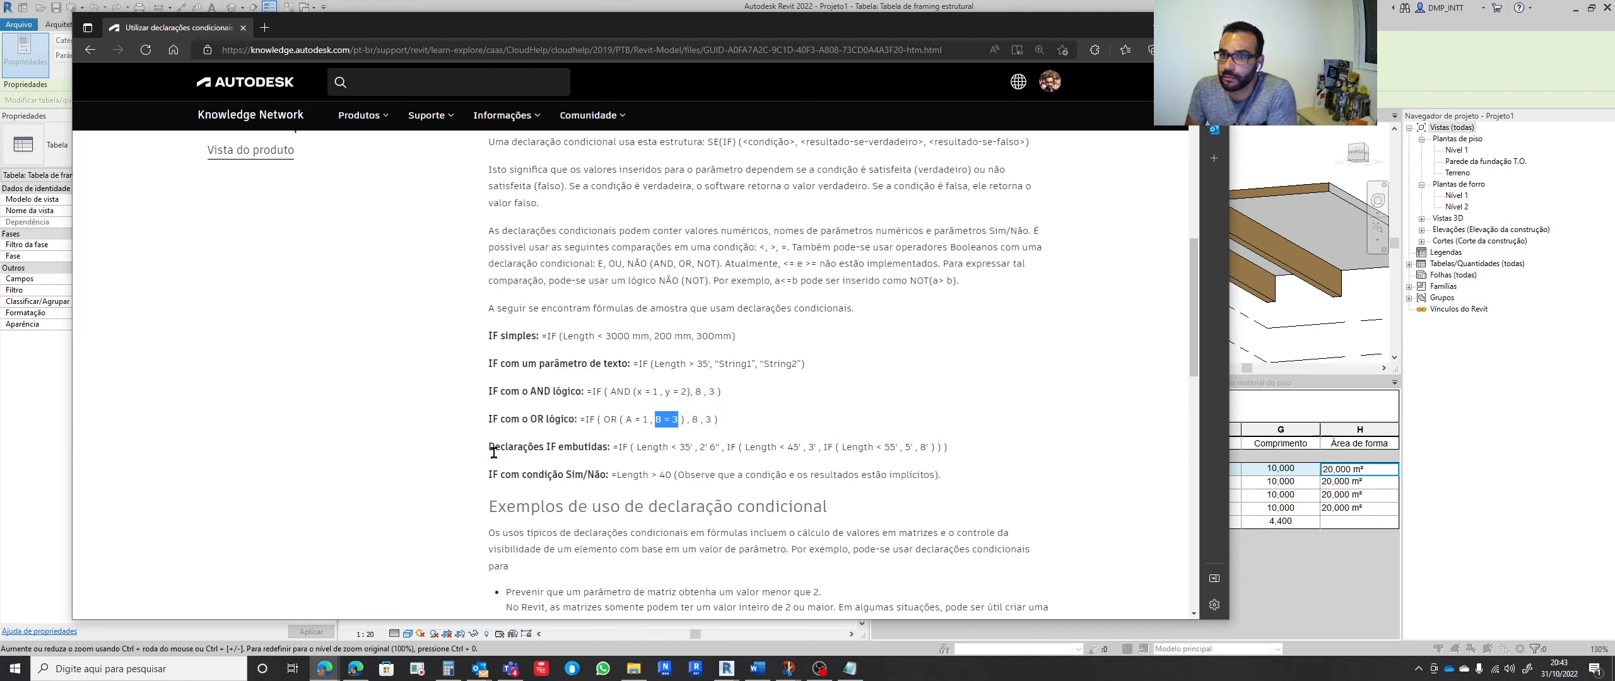
Examine how the nested IF example places further IF statements inside the false result
left_click_drag(494, 451, 611, 451)
left_click(621, 461)
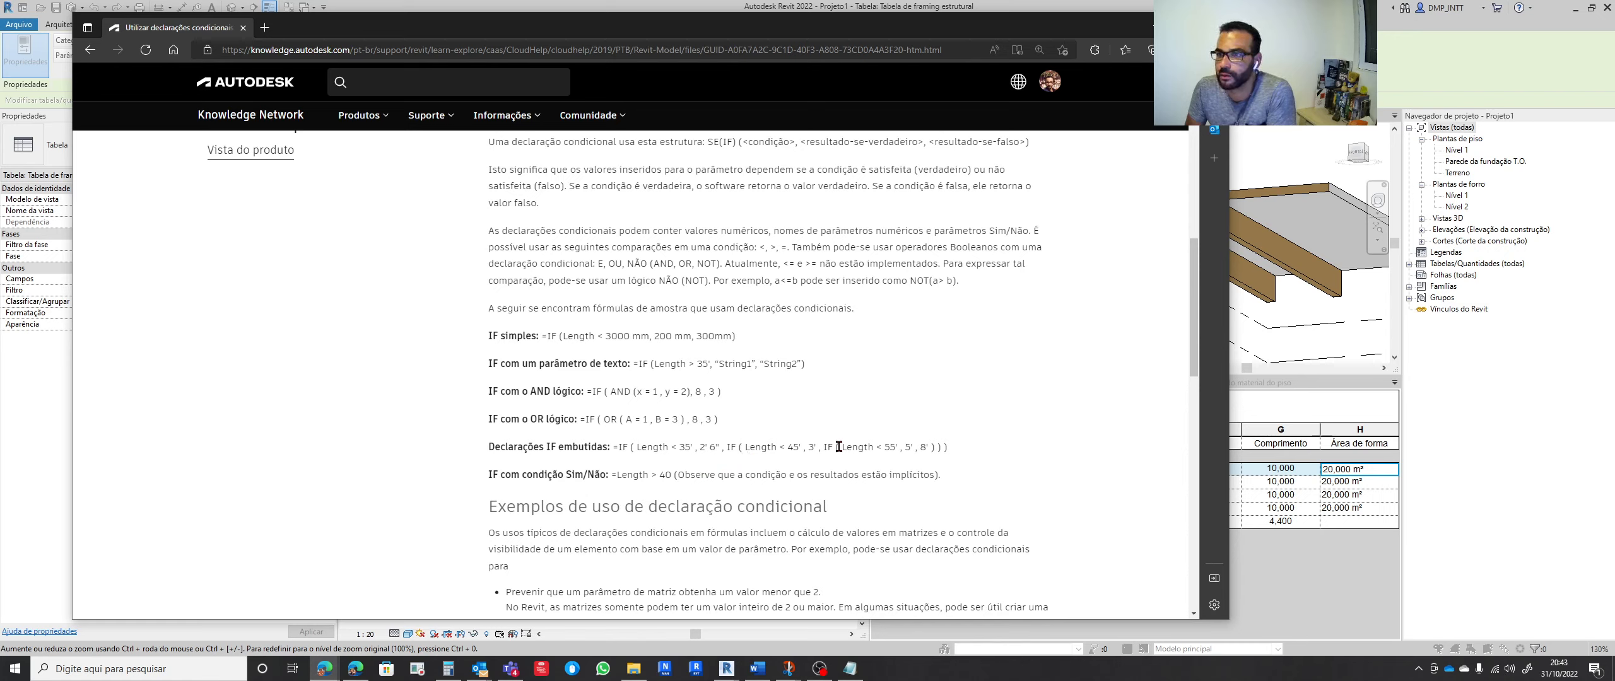
left_click_drag(828, 449, 933, 449)
left_click(729, 452)
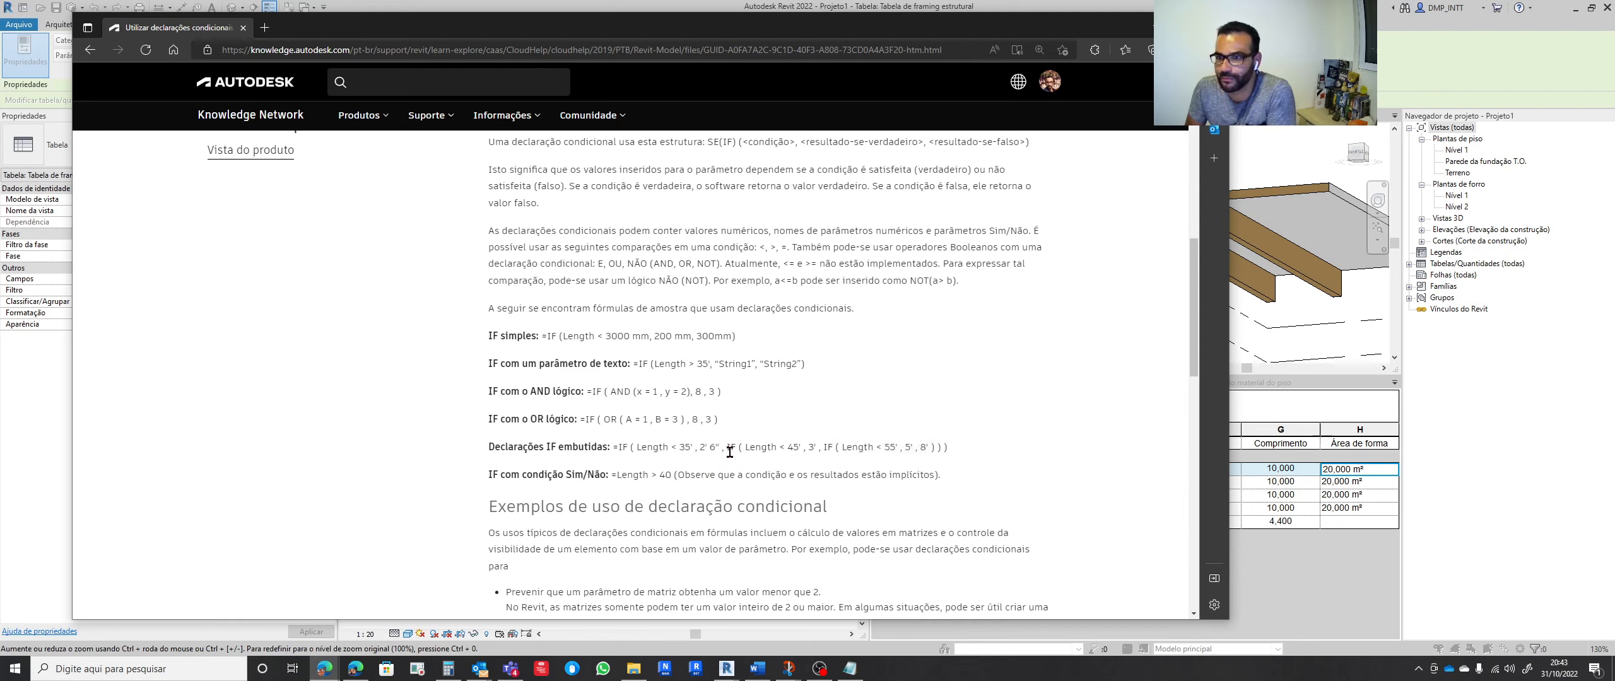
left_click_drag(729, 449, 932, 449)
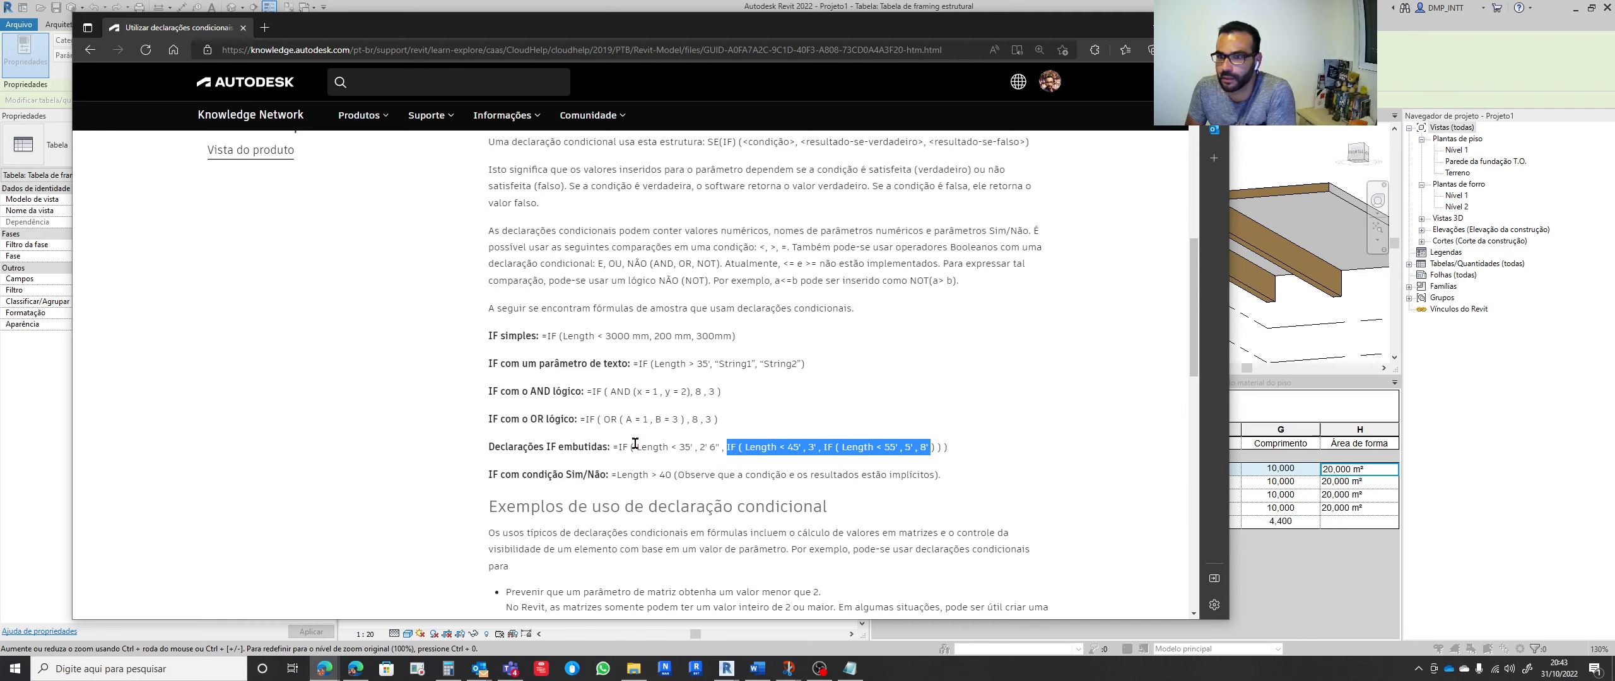
left_click_drag(635, 445, 933, 449)
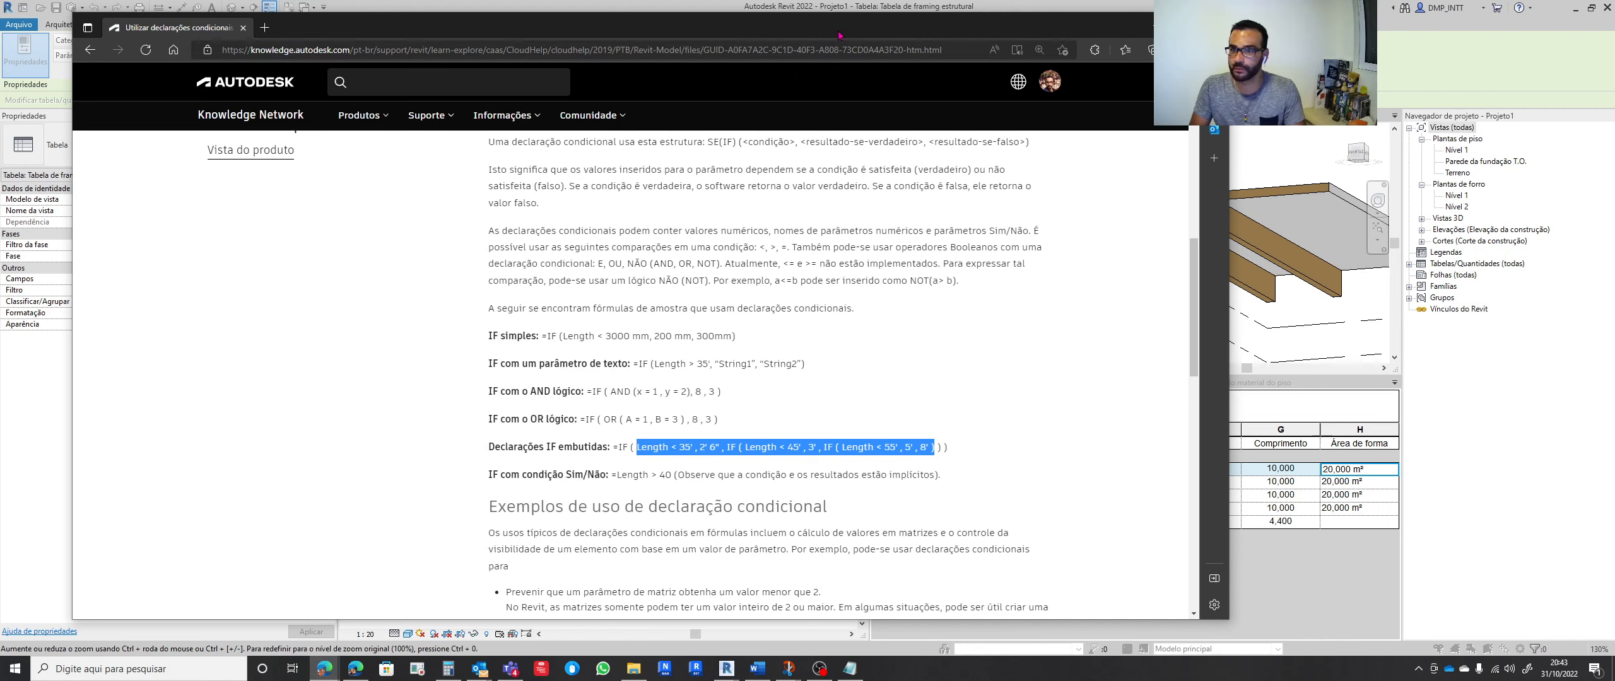
Read the conditional syntax notes on the supported comparisons, the AND, OR and NOT operators, and expressing <= through NOT
scroll(593, 504, "up", 1)
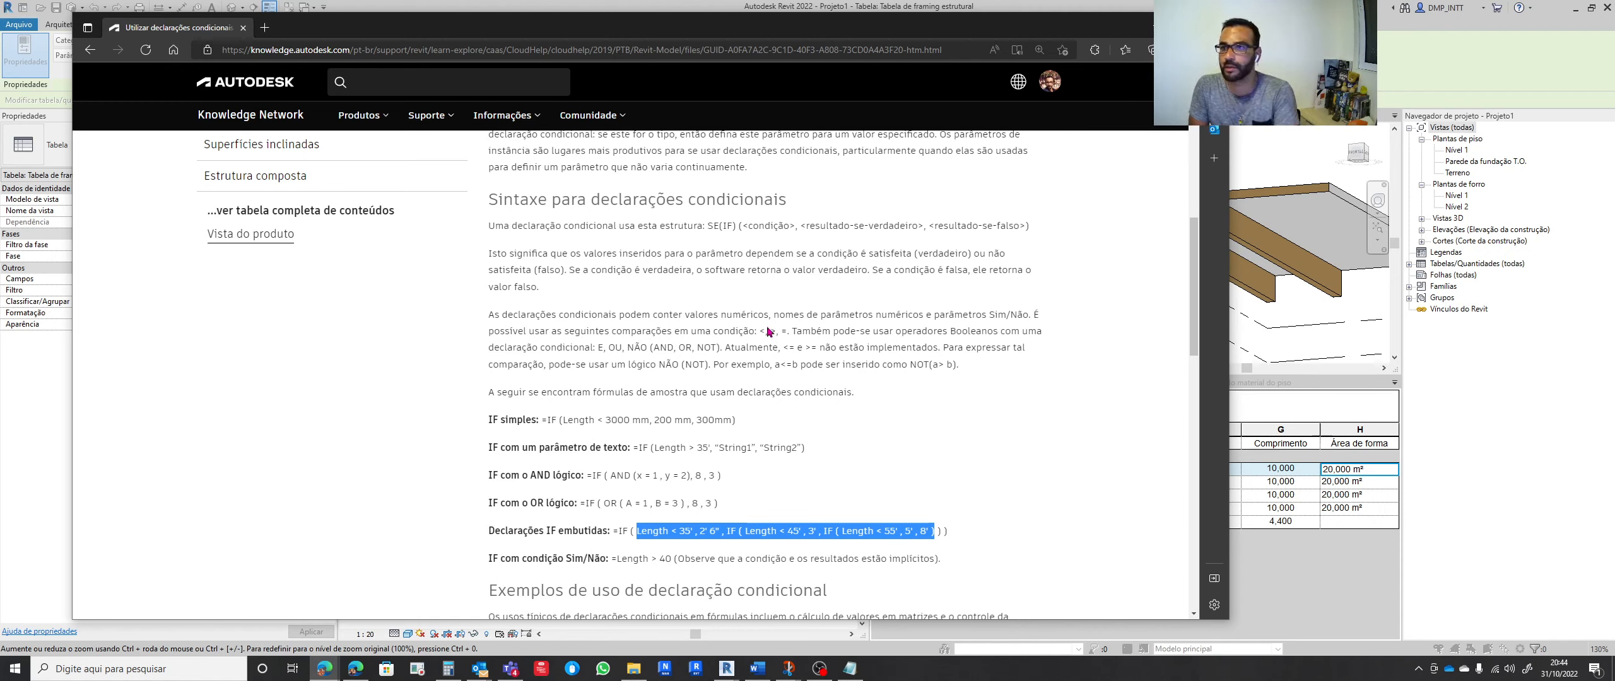
left_click(632, 345)
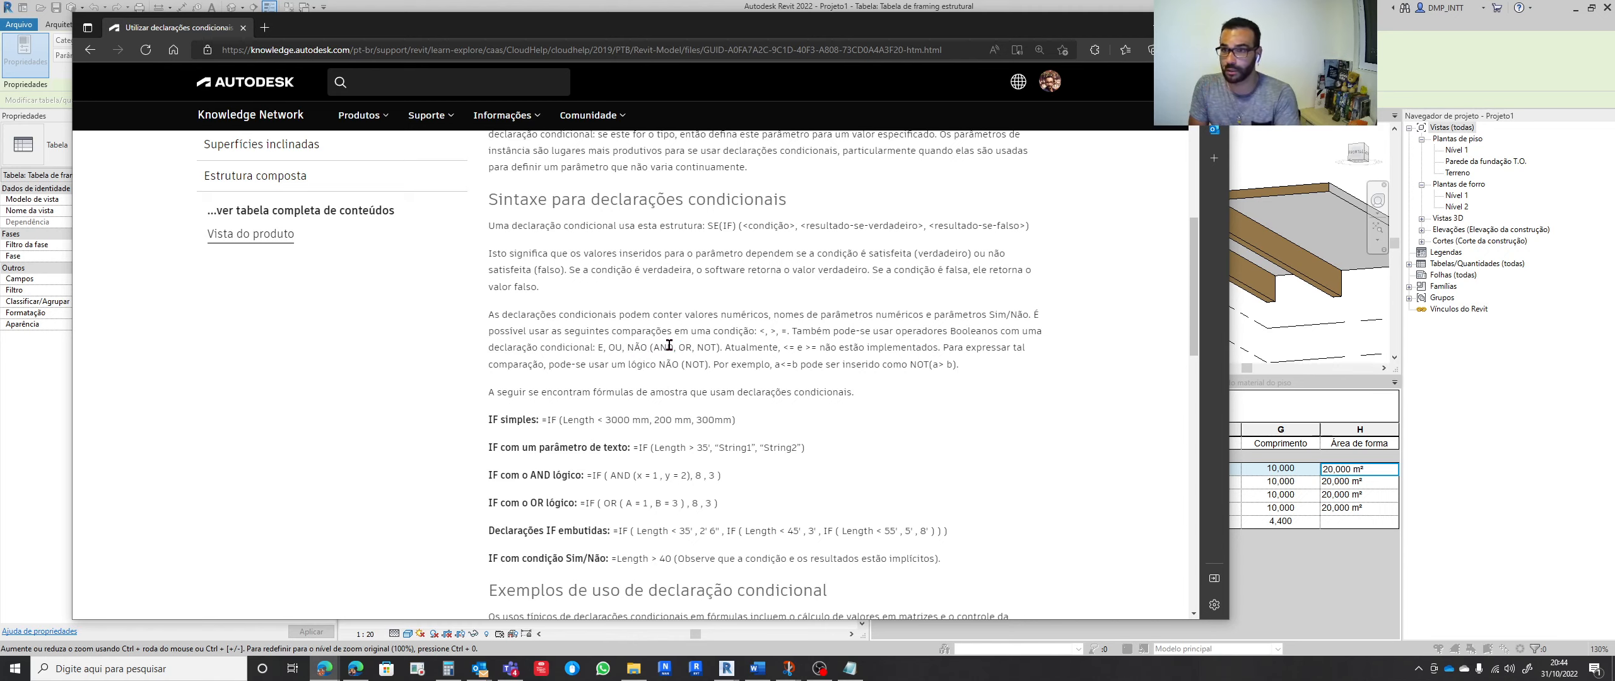
double_click(703, 348)
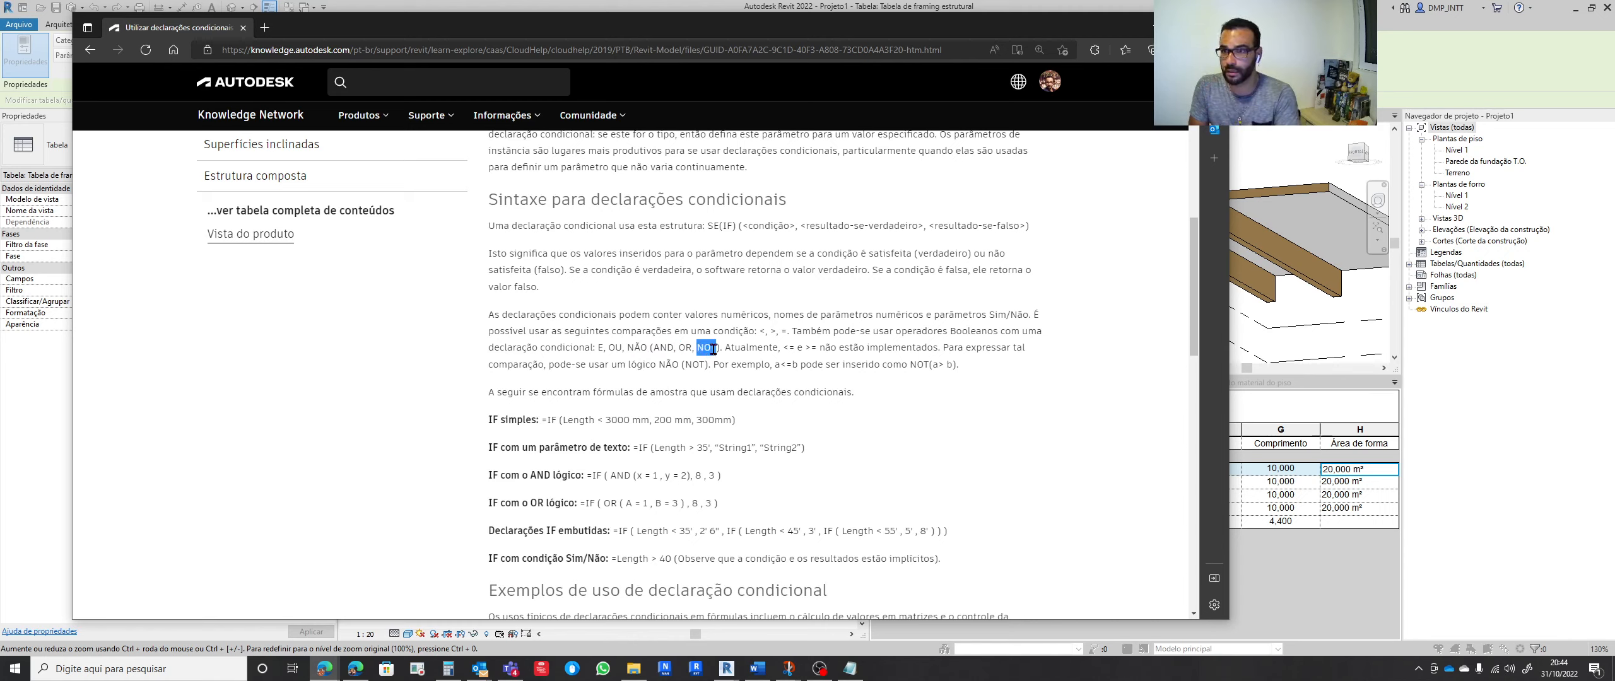
left_click(837, 369)
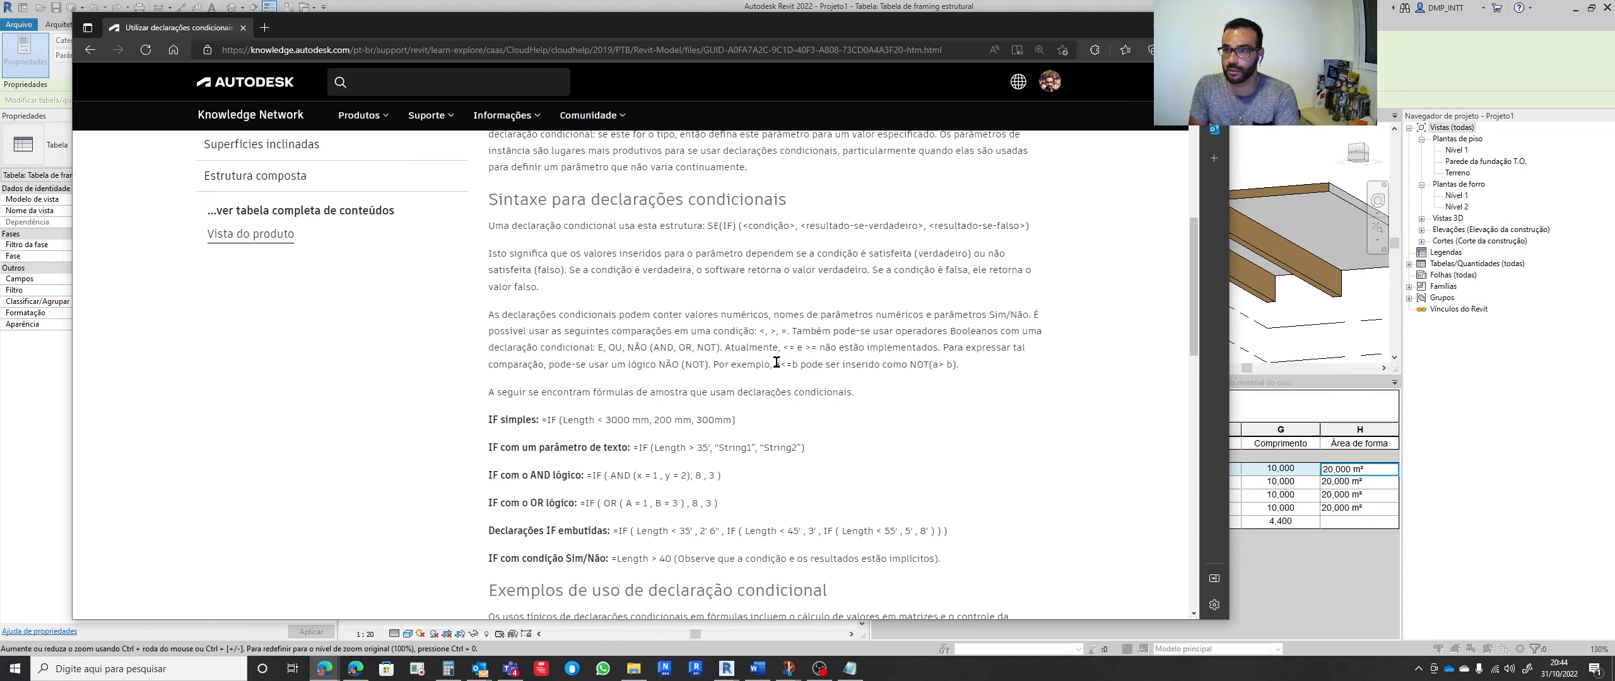
left_click_drag(782, 347, 795, 348)
left_click(805, 349)
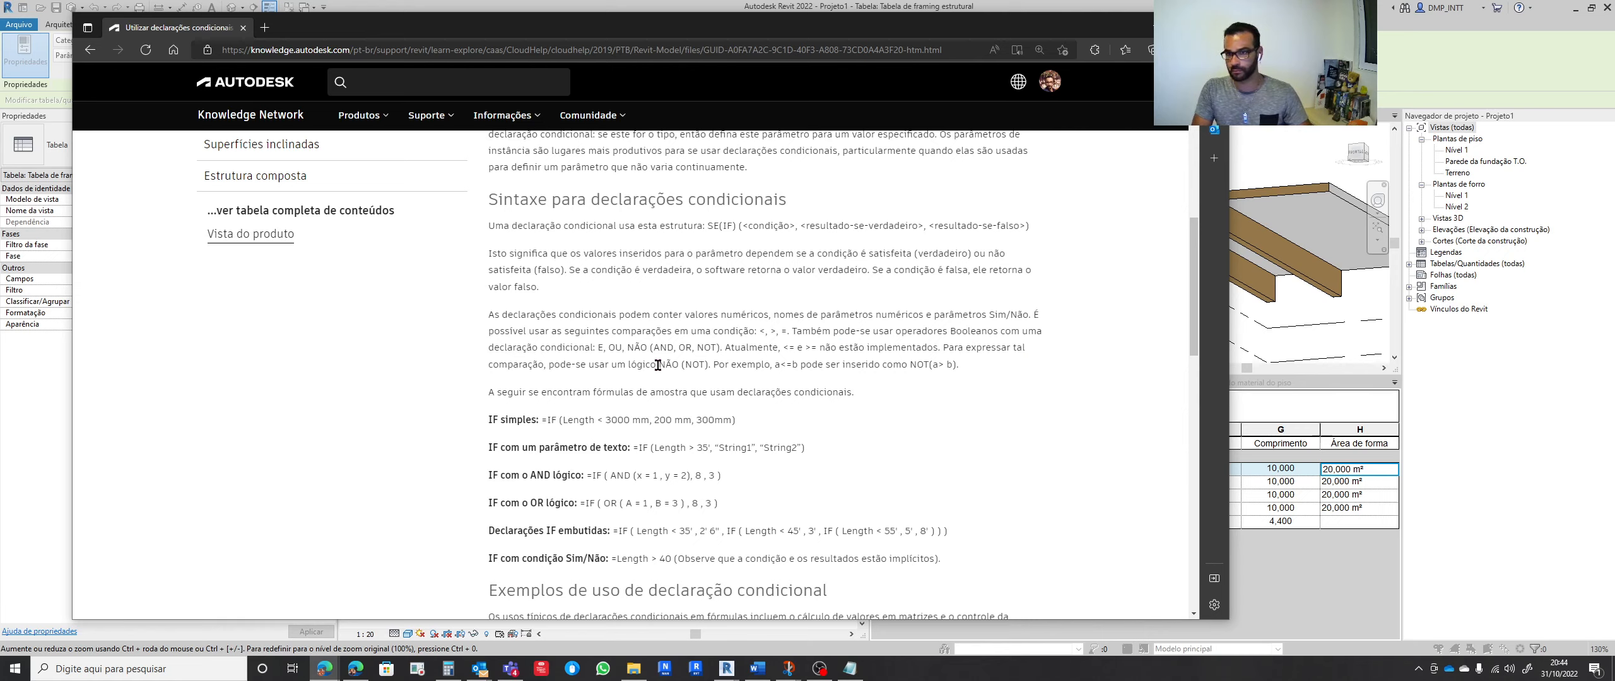
left_click_drag(659, 365, 698, 365)
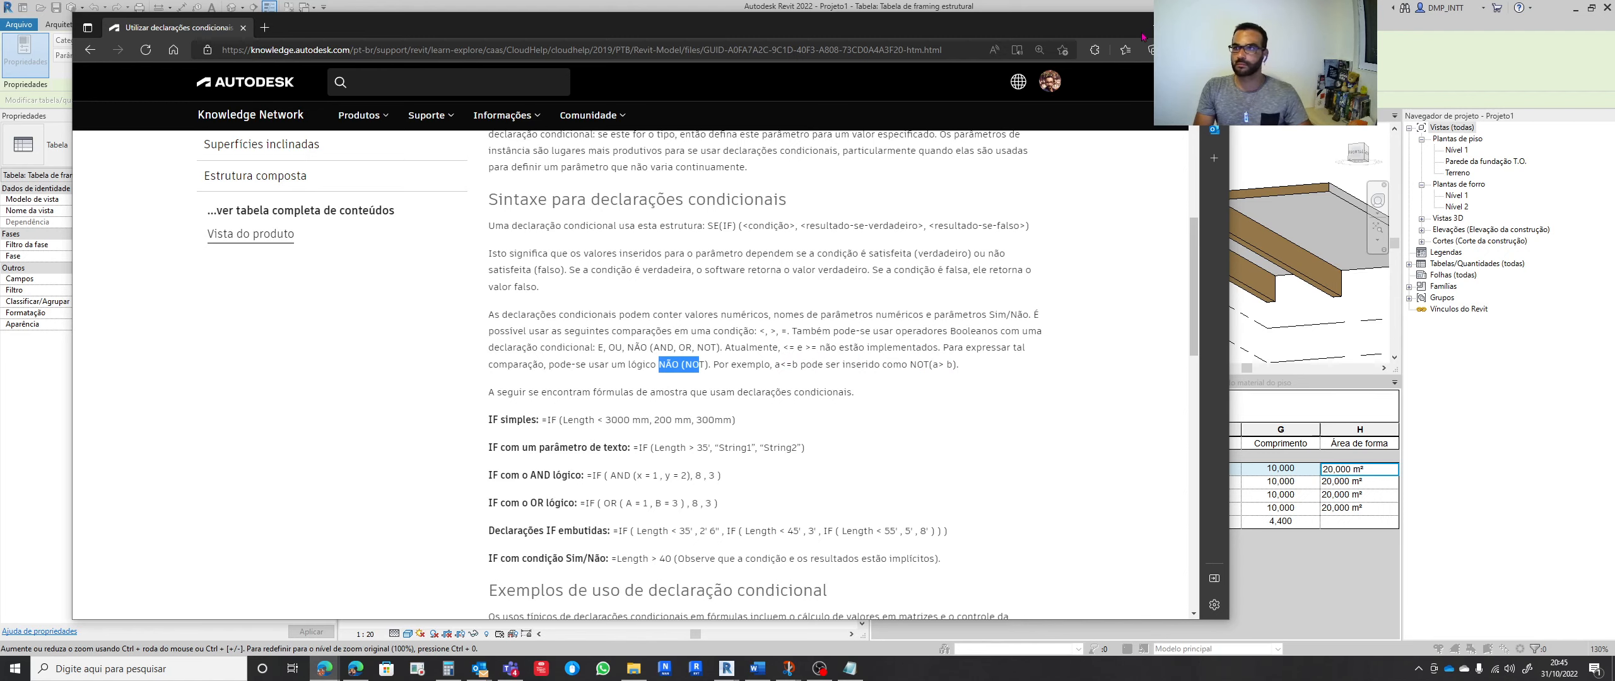
Move the browser away to return to Revit and open the Área de forma calculated field for editing
left_click_drag(1227, 12, 1005, 7)
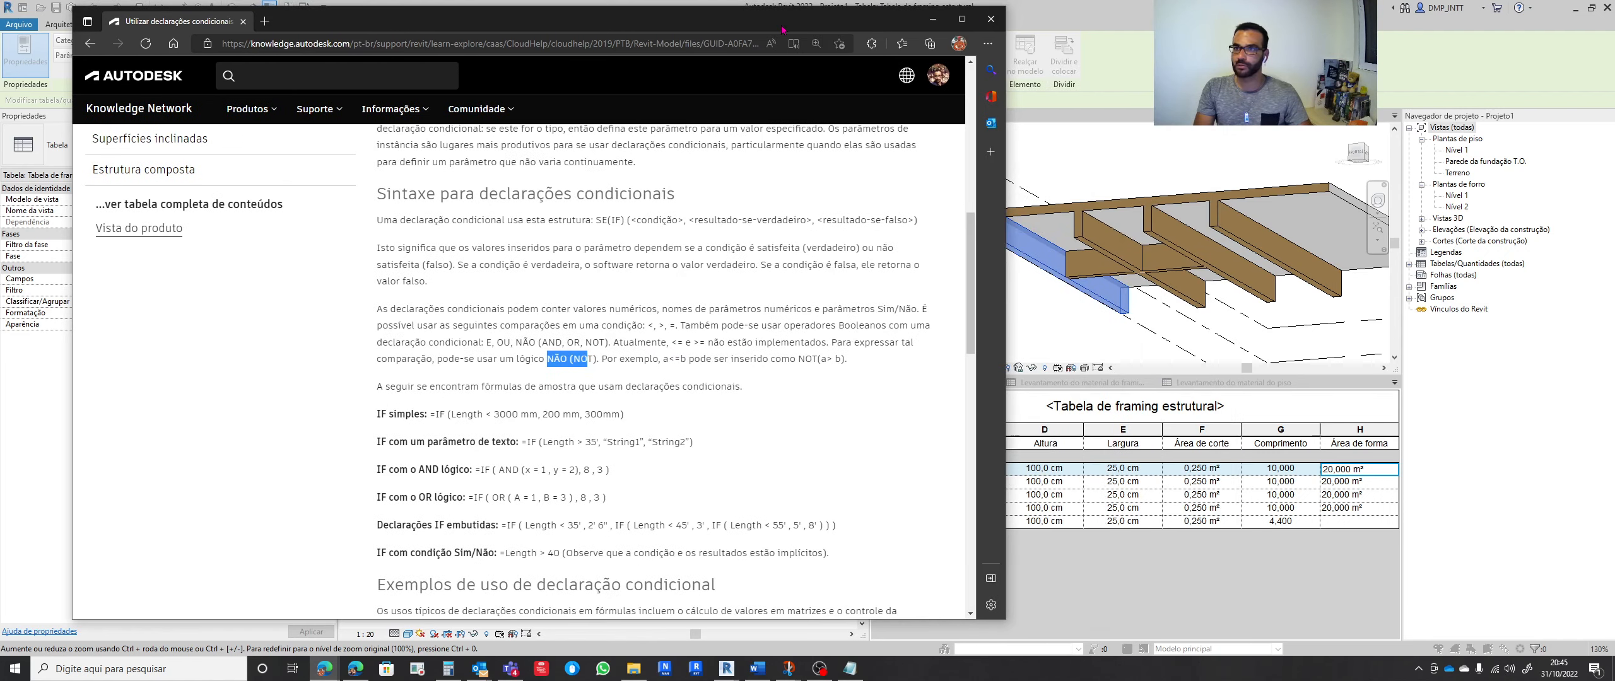
left_click_drag(783, 23, 0, 157)
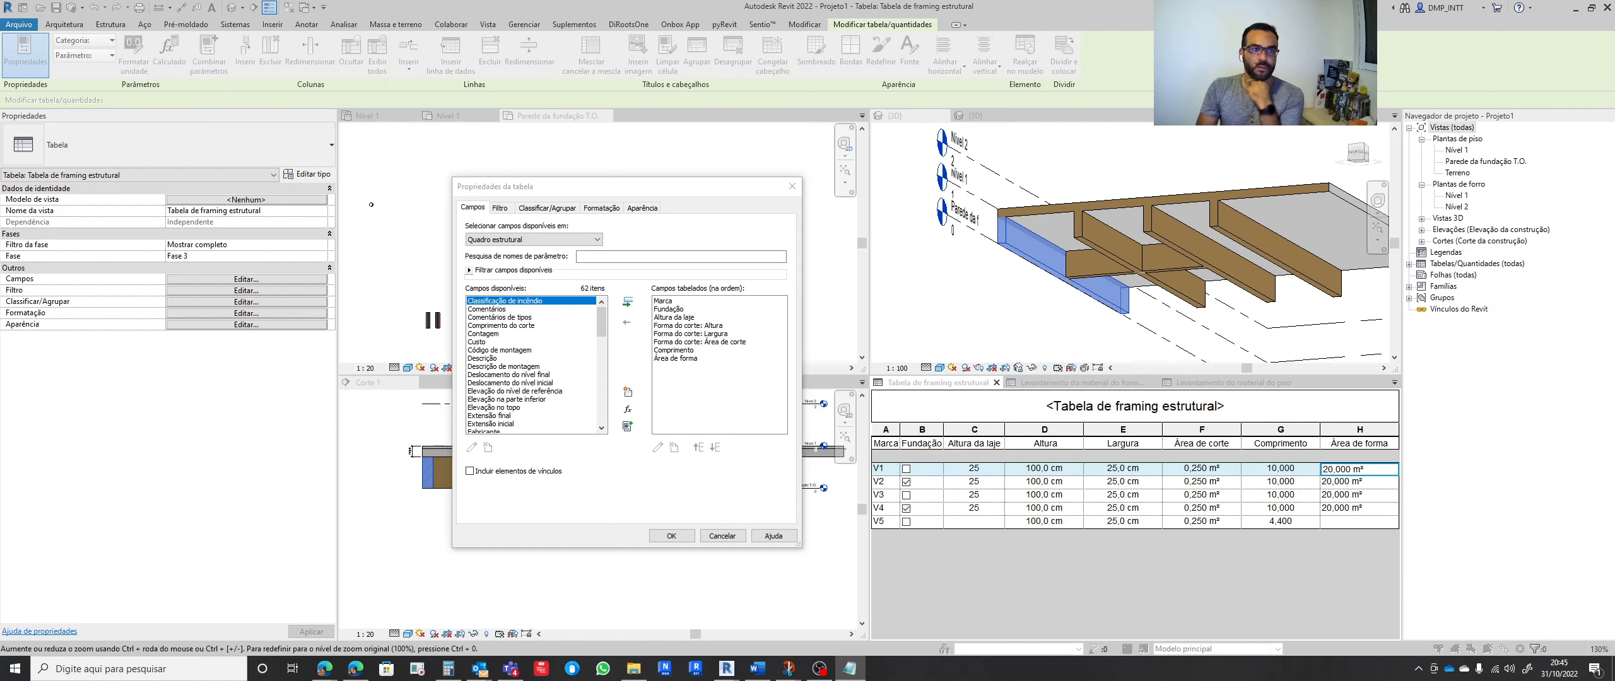
left_click(685, 359)
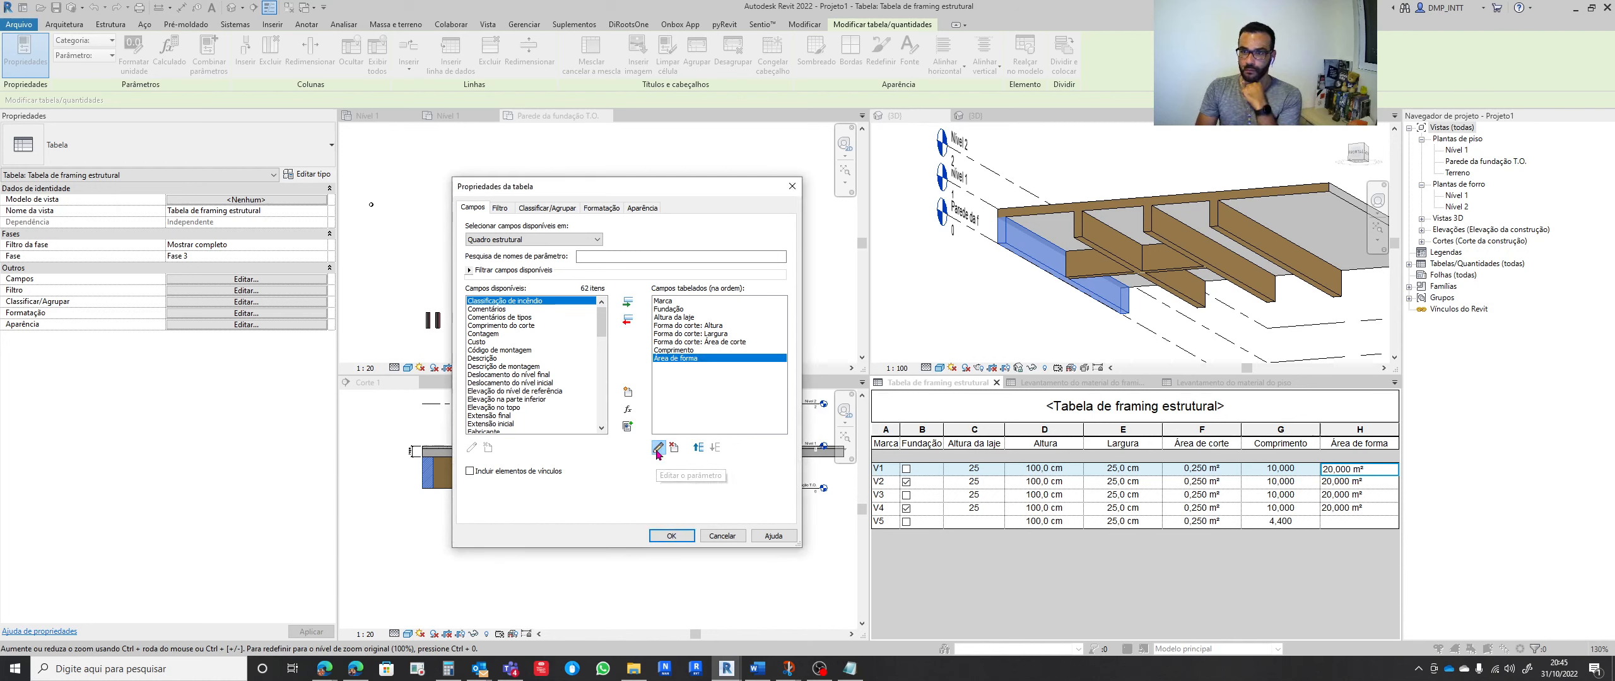
left_click(657, 447)
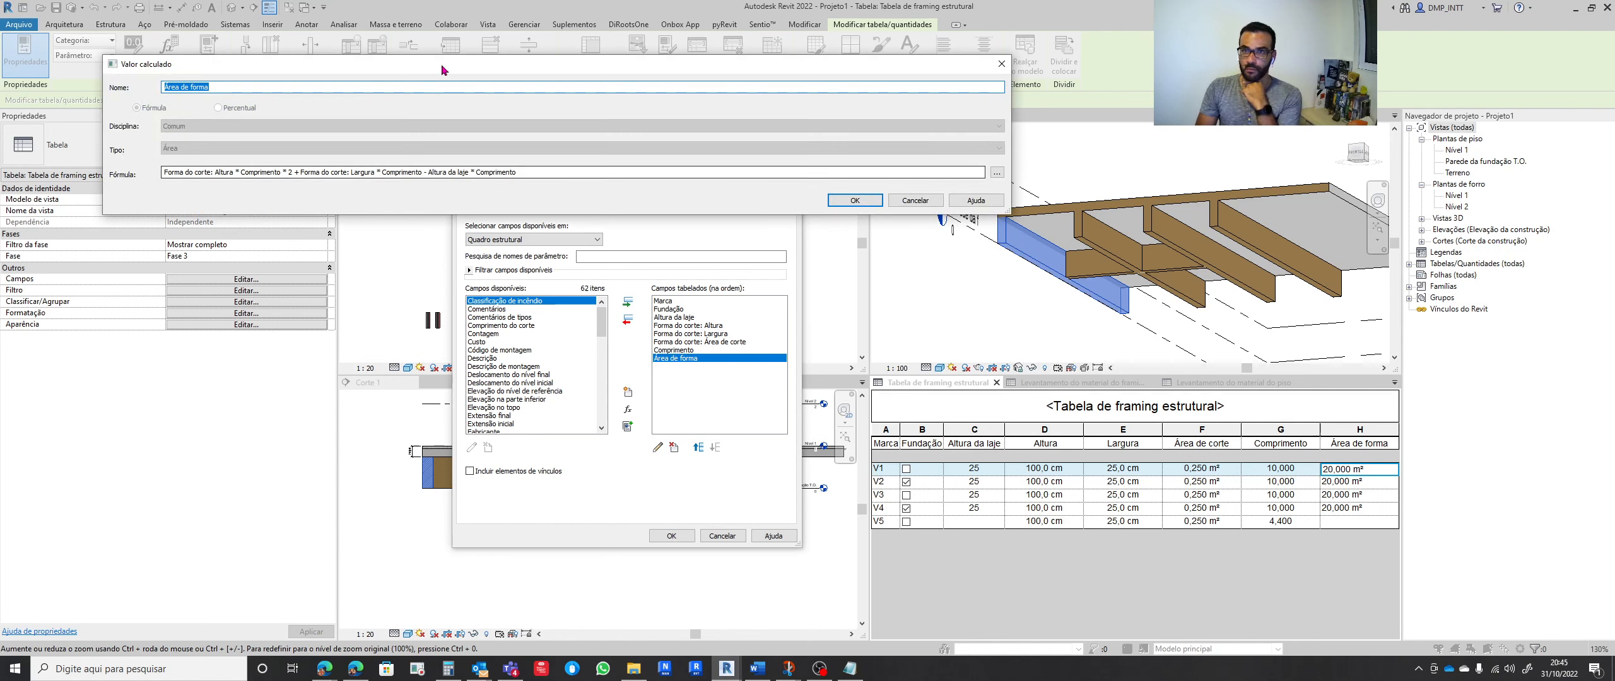
left_click_drag(442, 63, 447, 49)
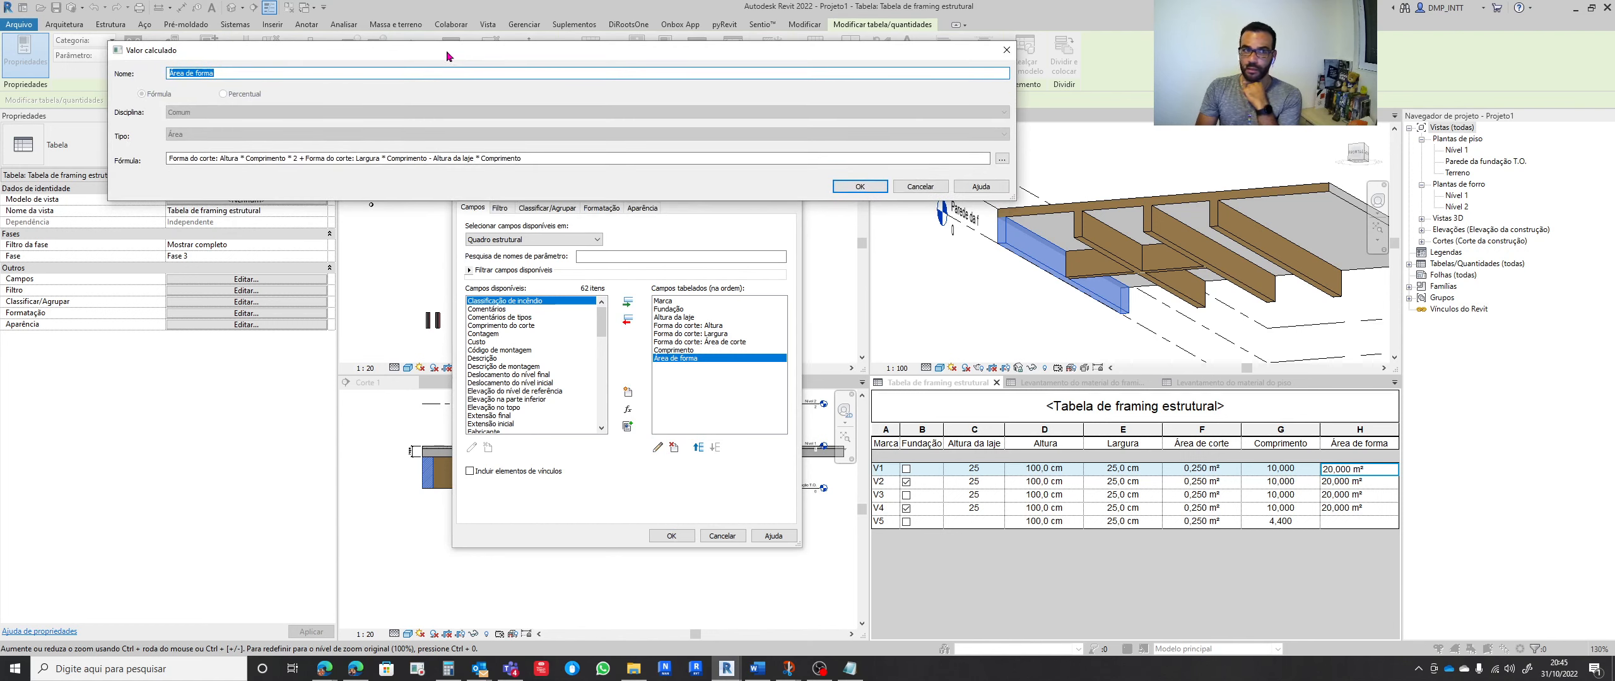
Replace the existing Área de forma formula with the start of a conditional statement, "IF("
left_click(171, 160)
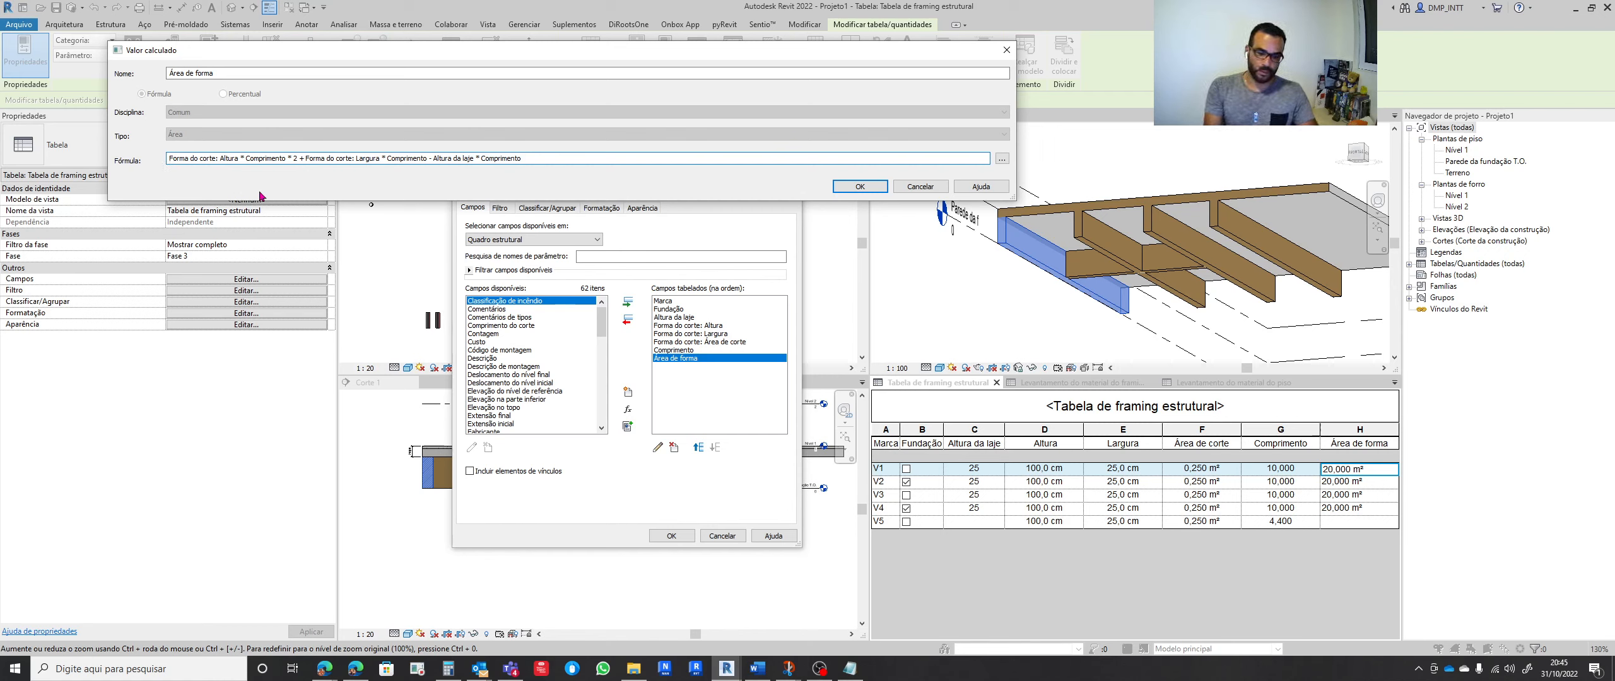
left_click_drag(523, 158, 163, 159)
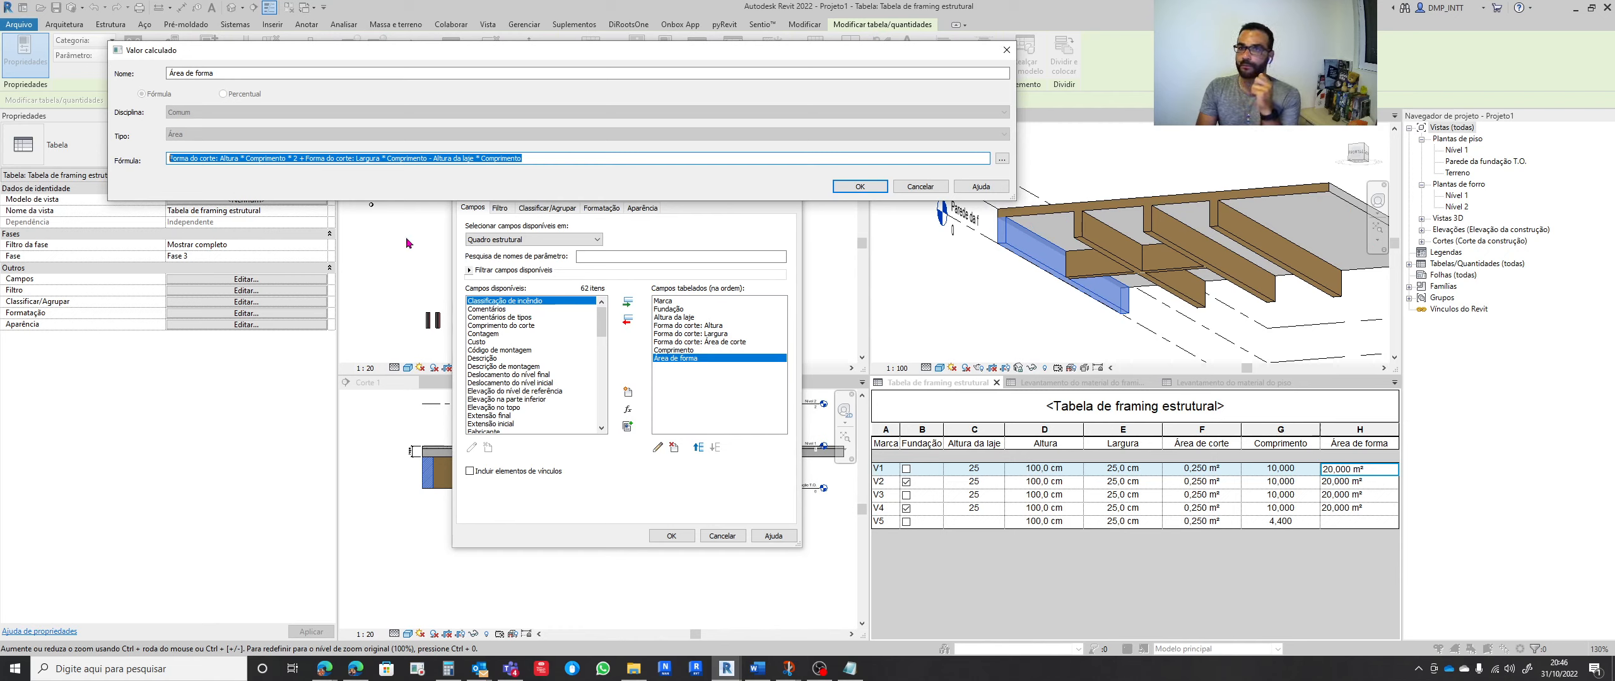
left_click(179, 154)
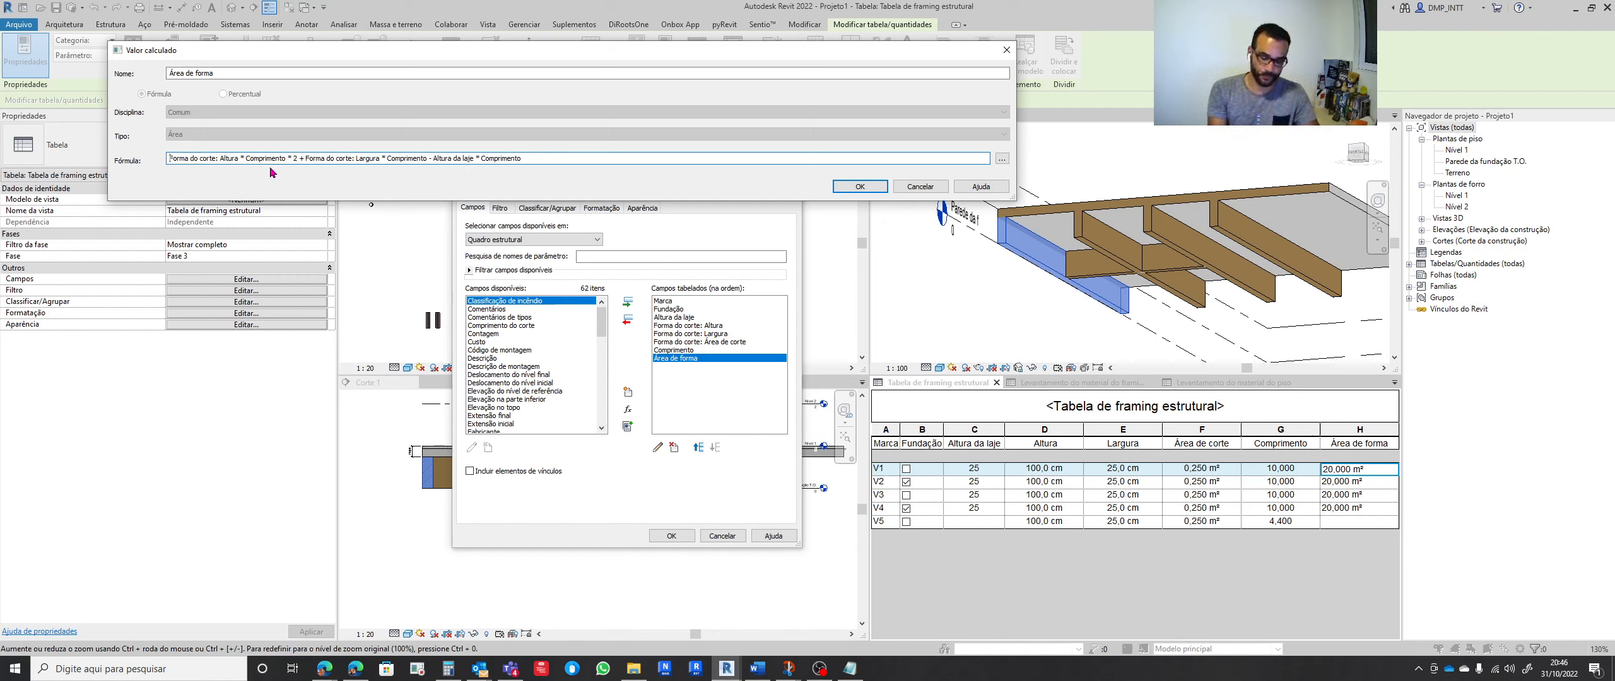
type("IF")
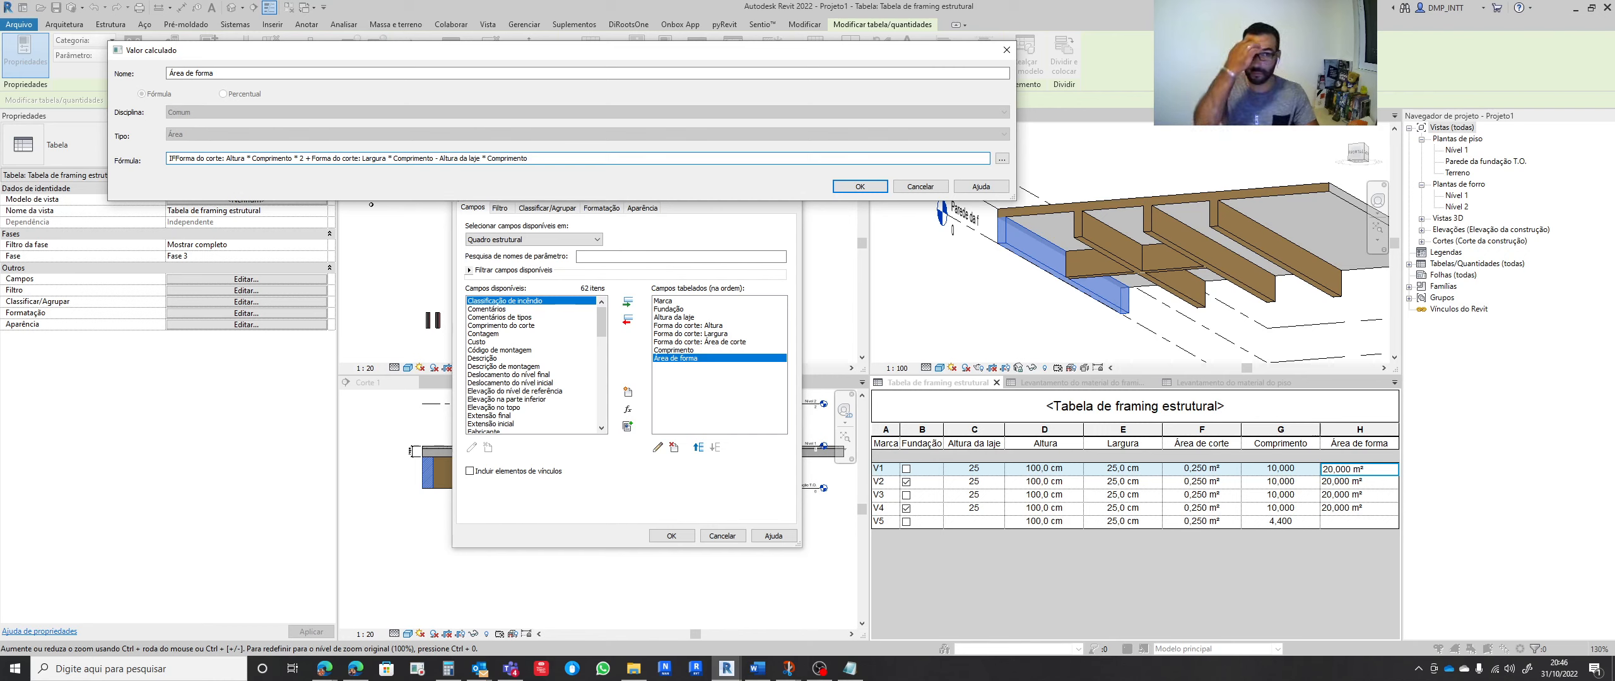
type("(")
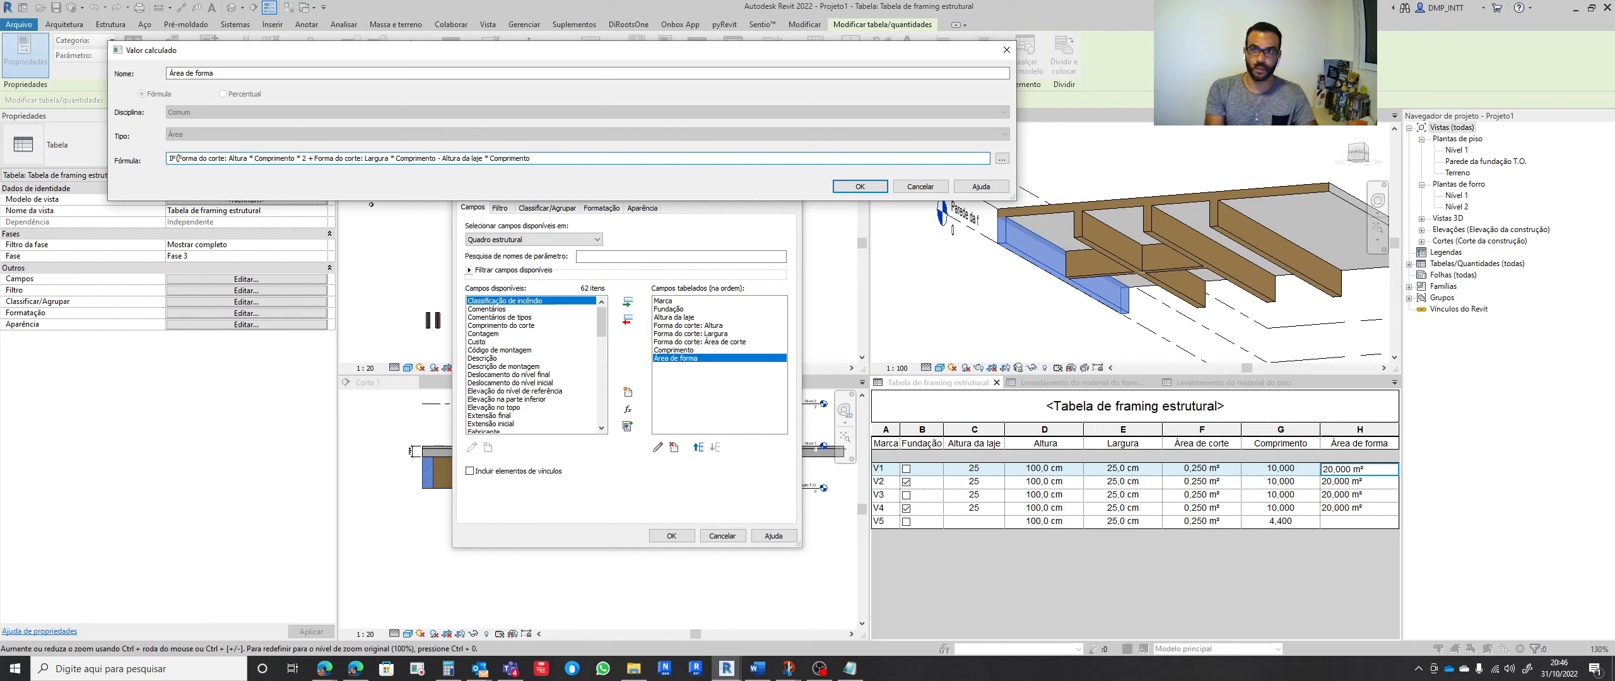
left_click_drag(537, 158, 203, 199)
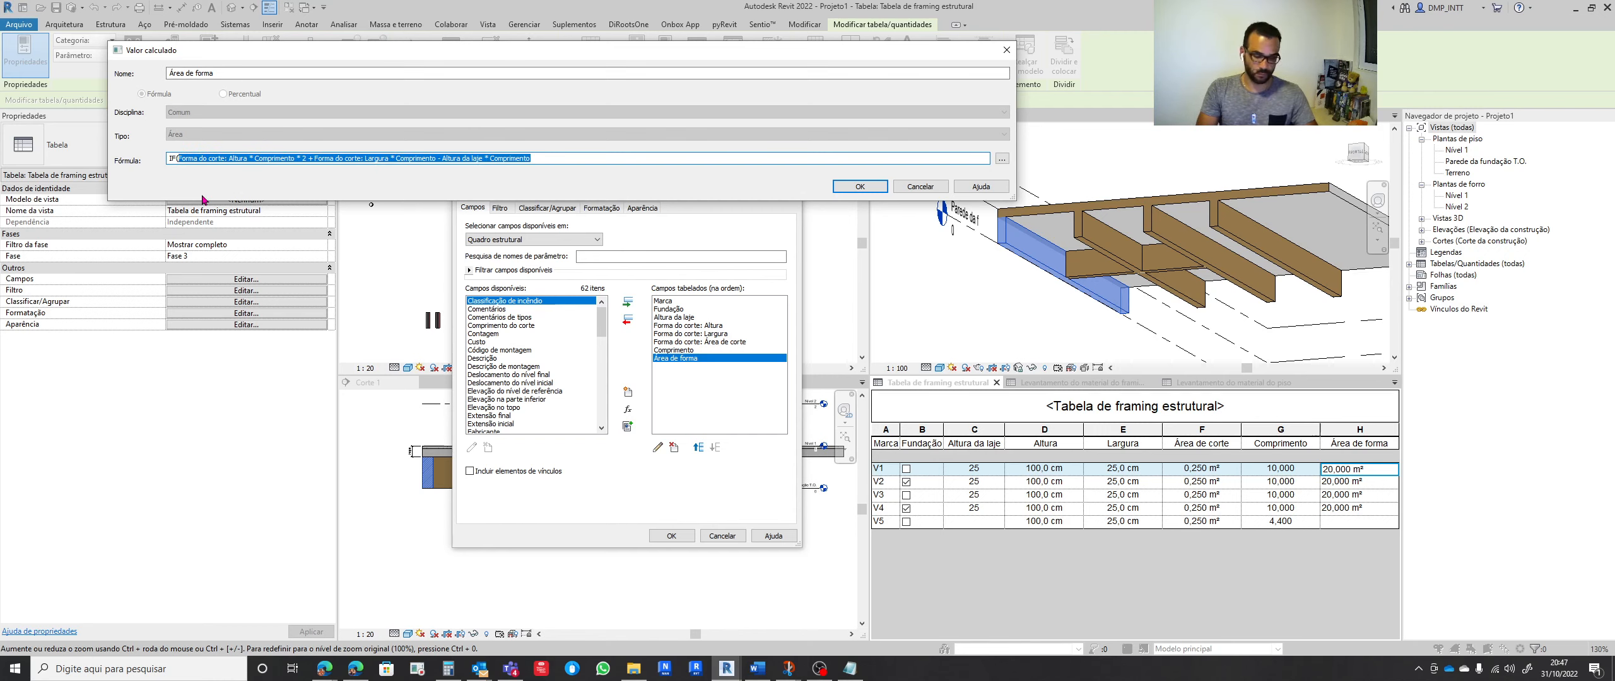
key("Delete")
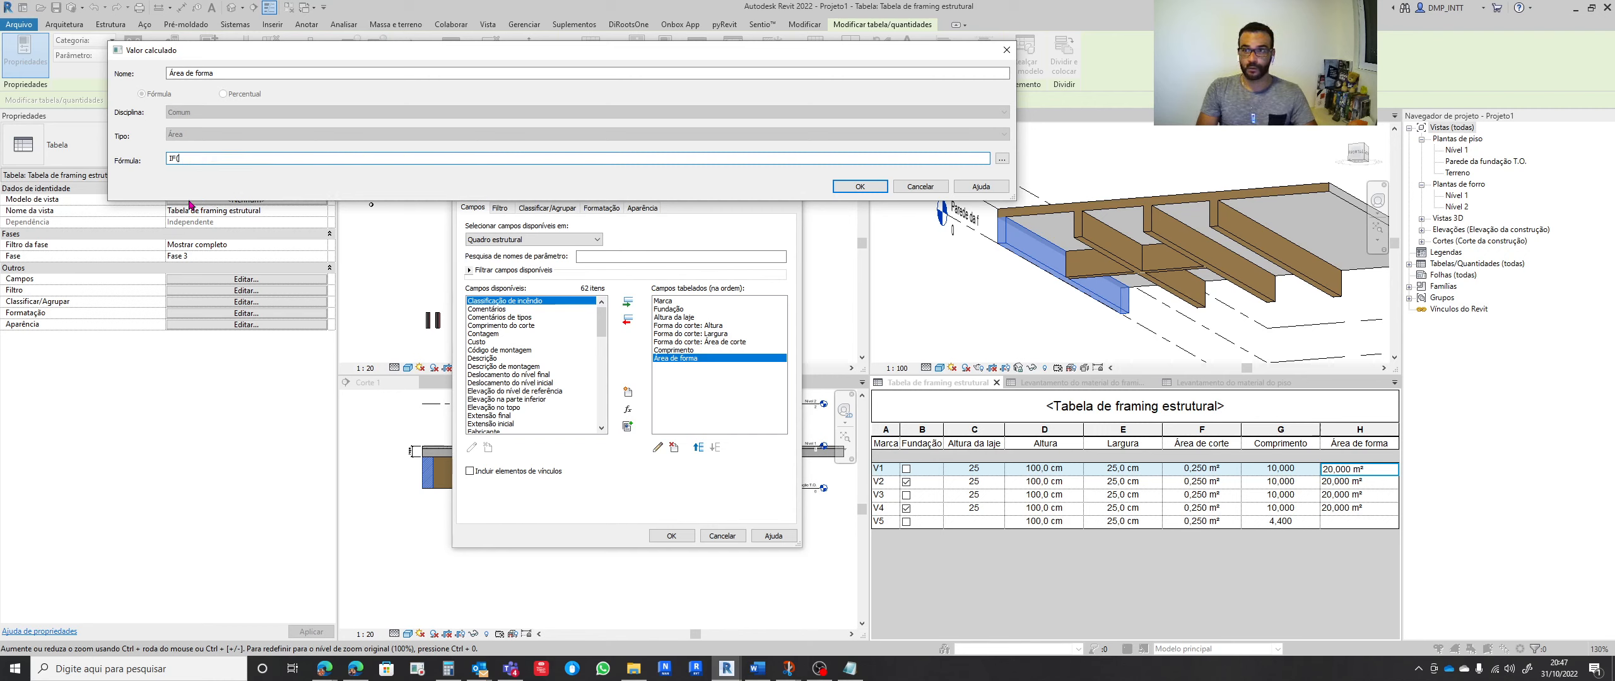
Add the Fundação field as the IF condition, followed by a comma
left_click(1004, 161)
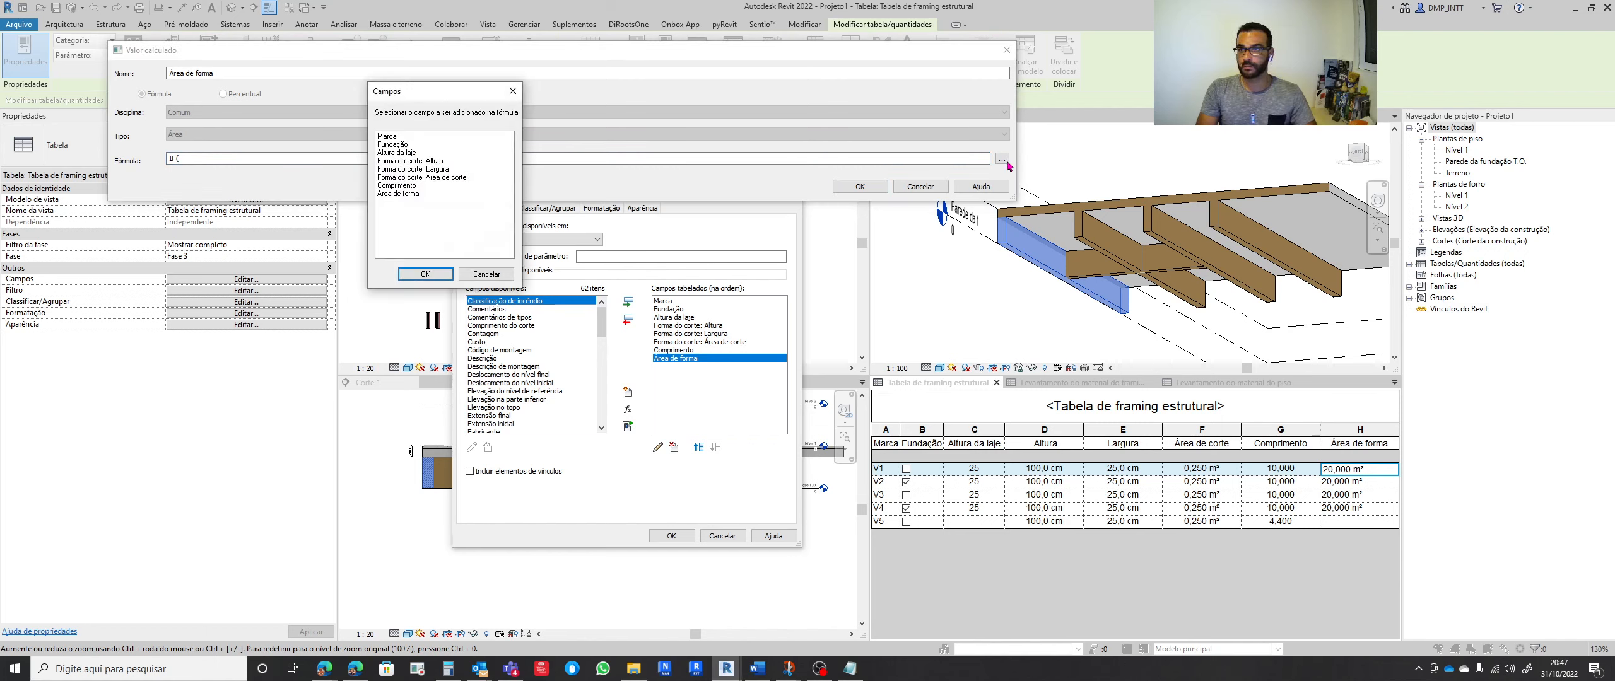
left_click(395, 145)
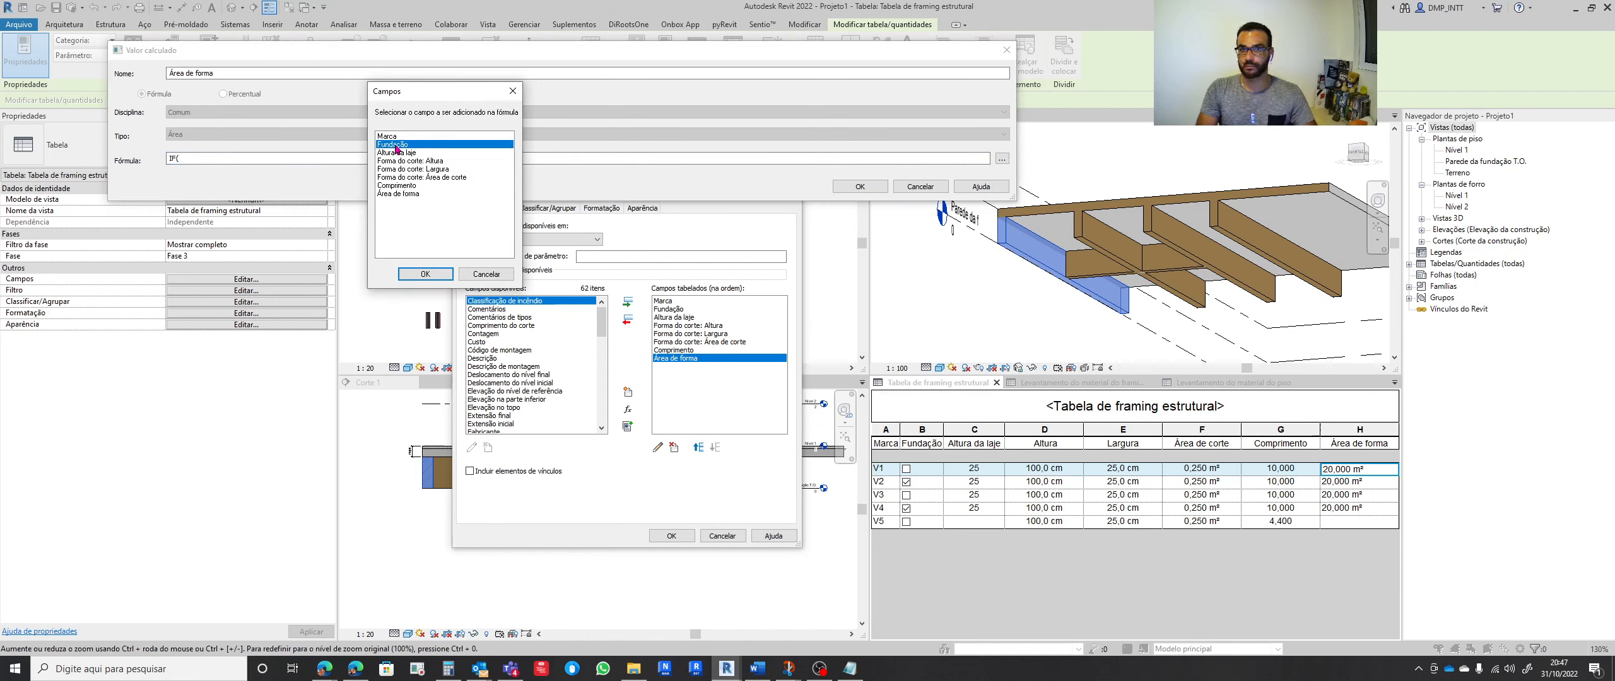
left_click(425, 273)
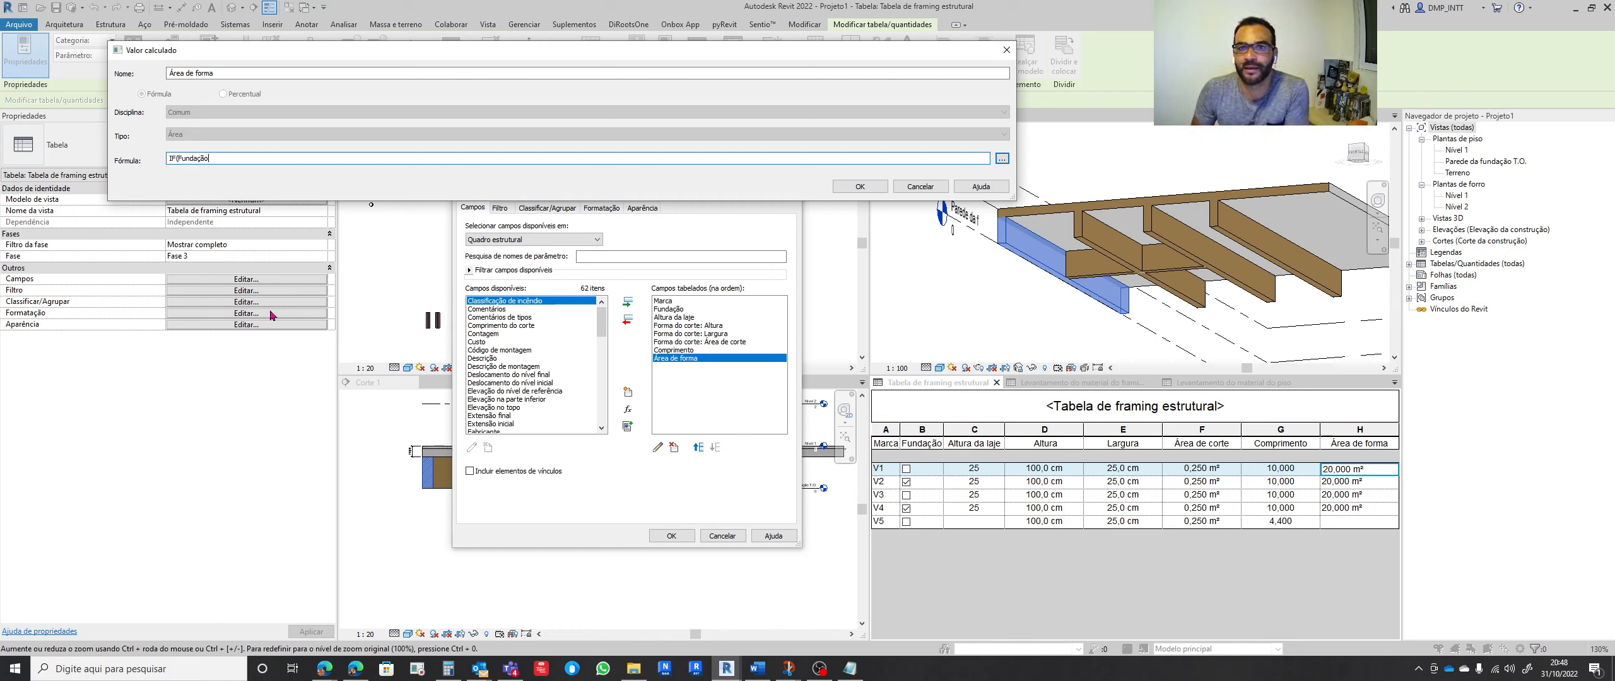
left_click(222, 156)
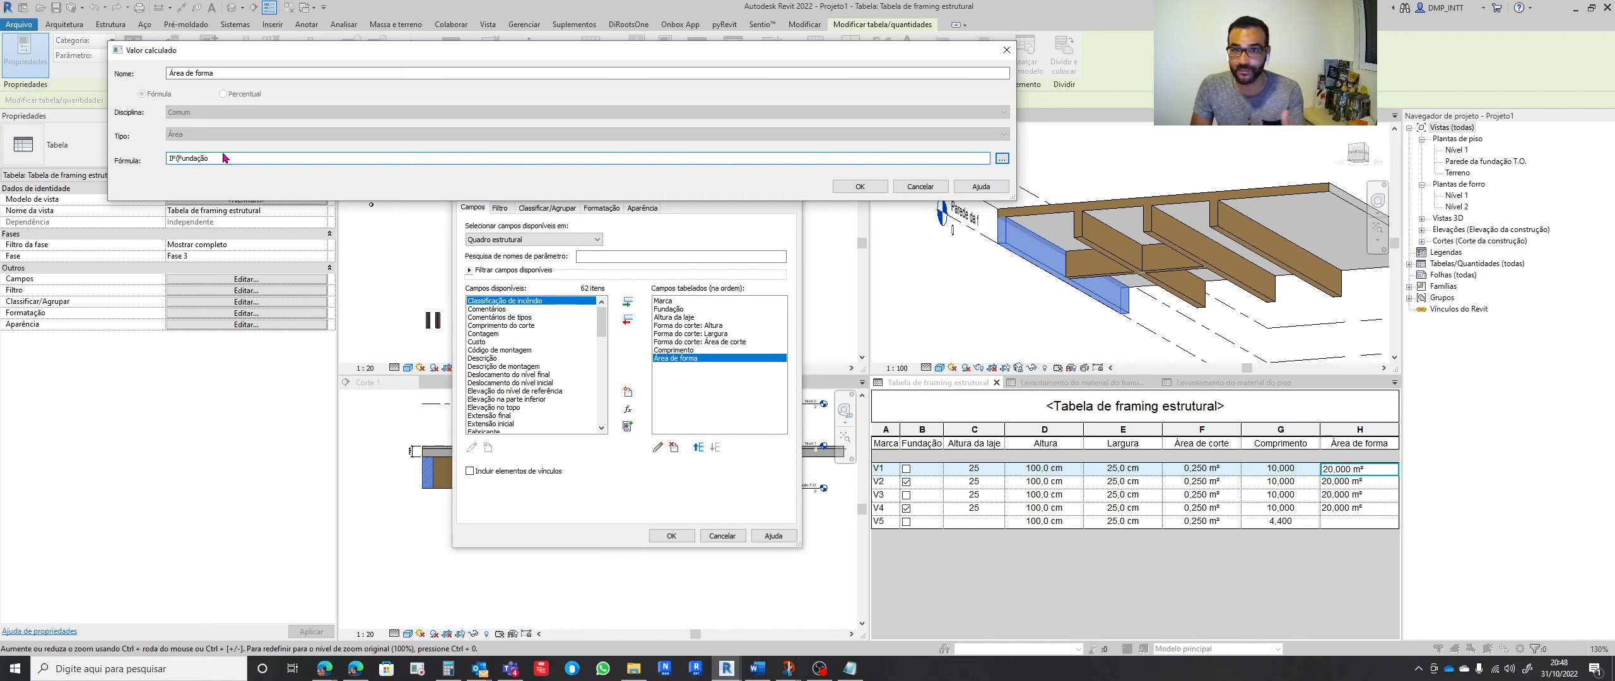
type(",")
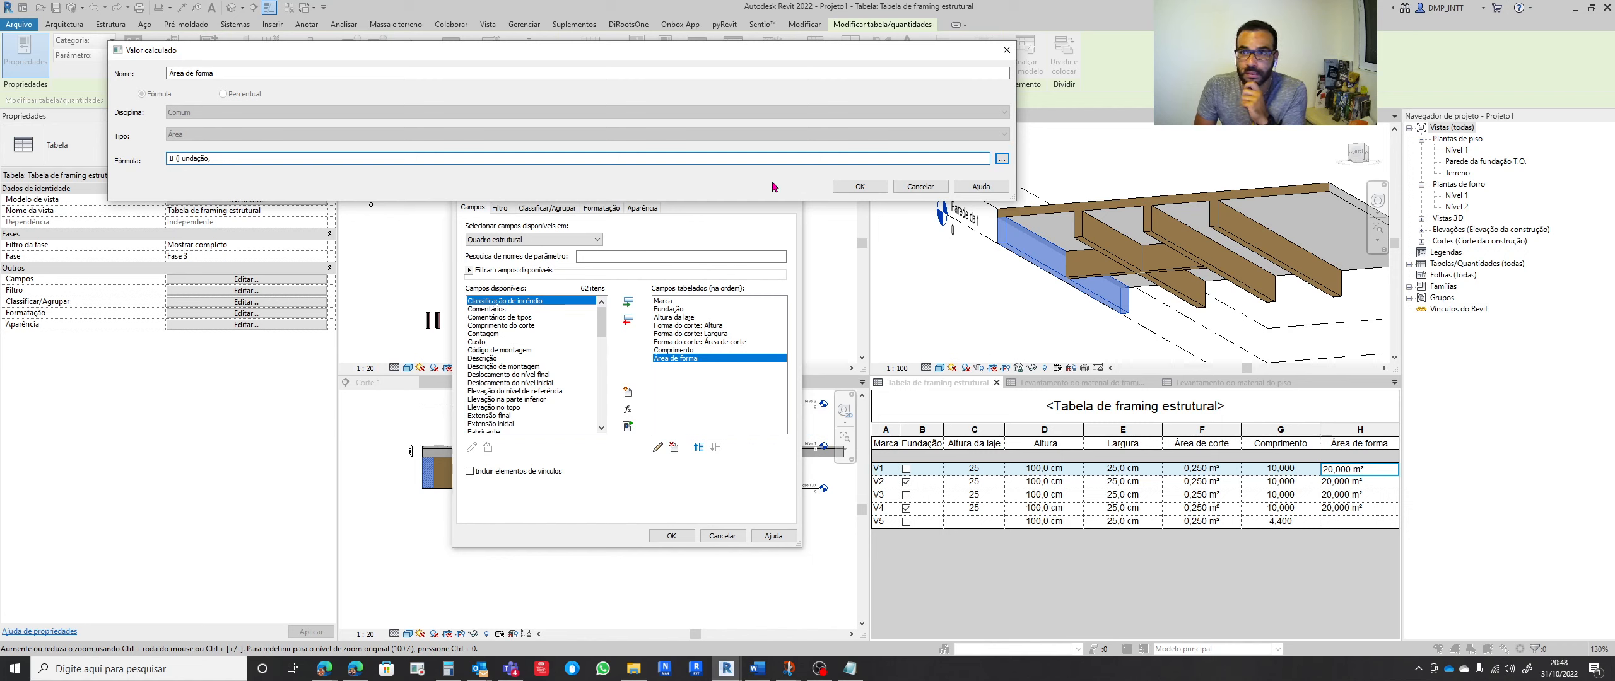
Add Forma do corte: Altura*Comprimento*2 after the Fundação condition in the Área de forma formula
left_click(1002, 158)
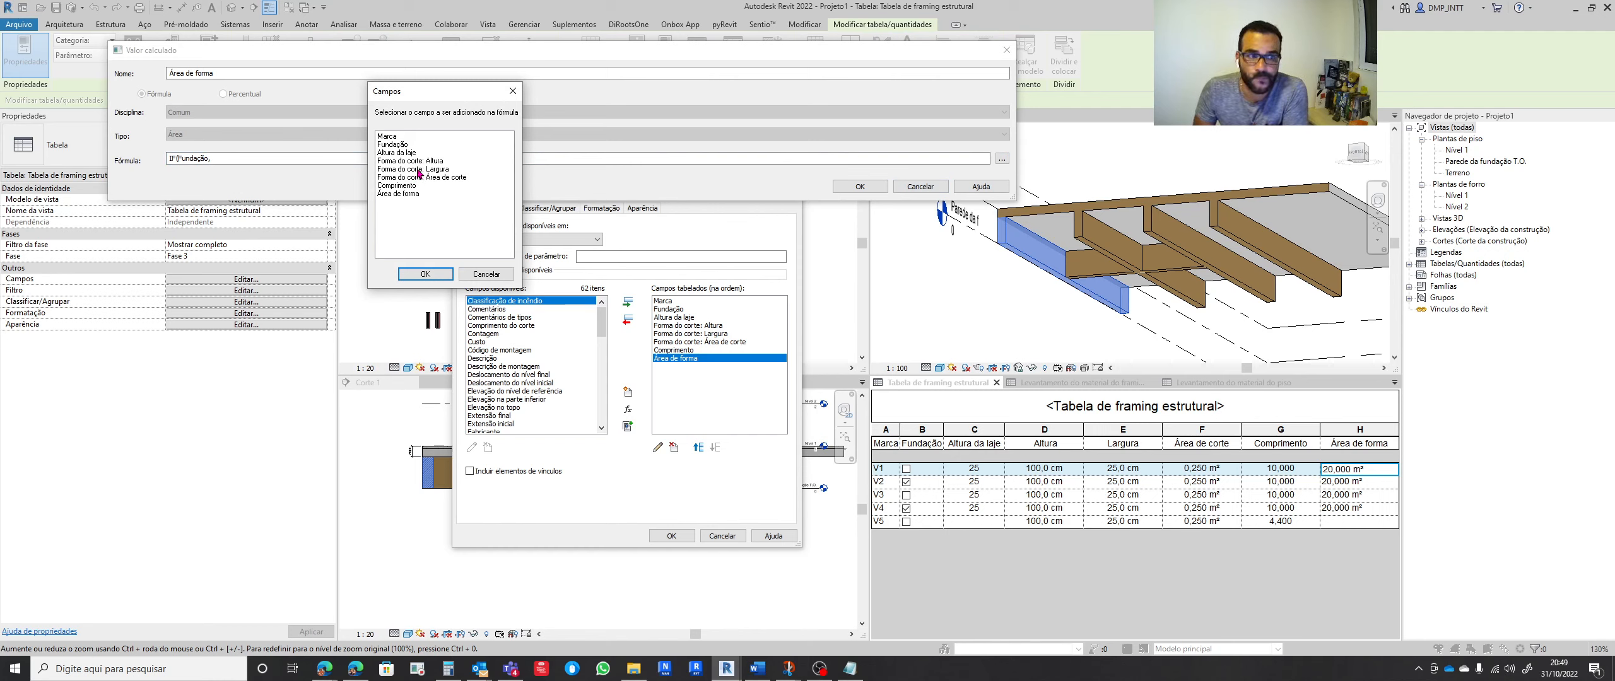
left_click(416, 161)
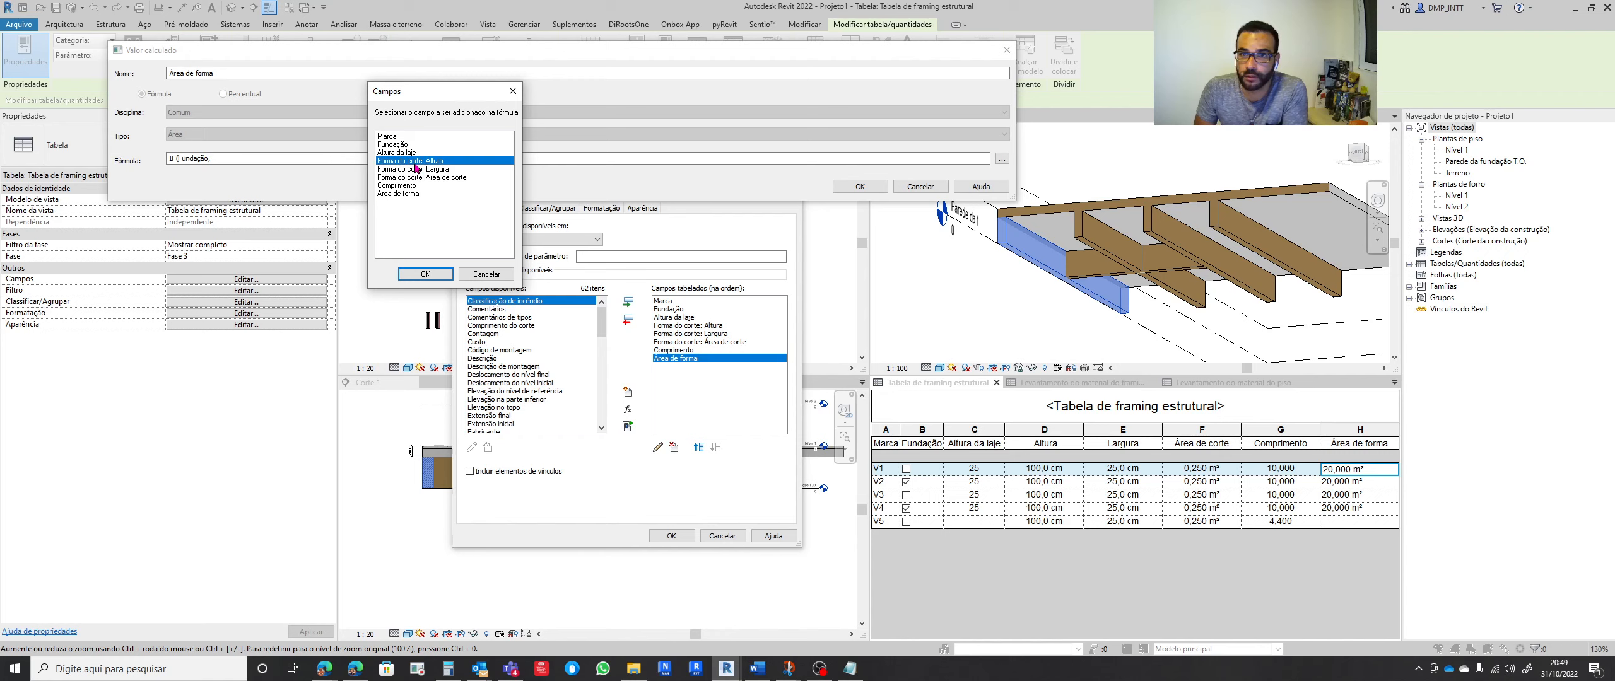
left_click(418, 274)
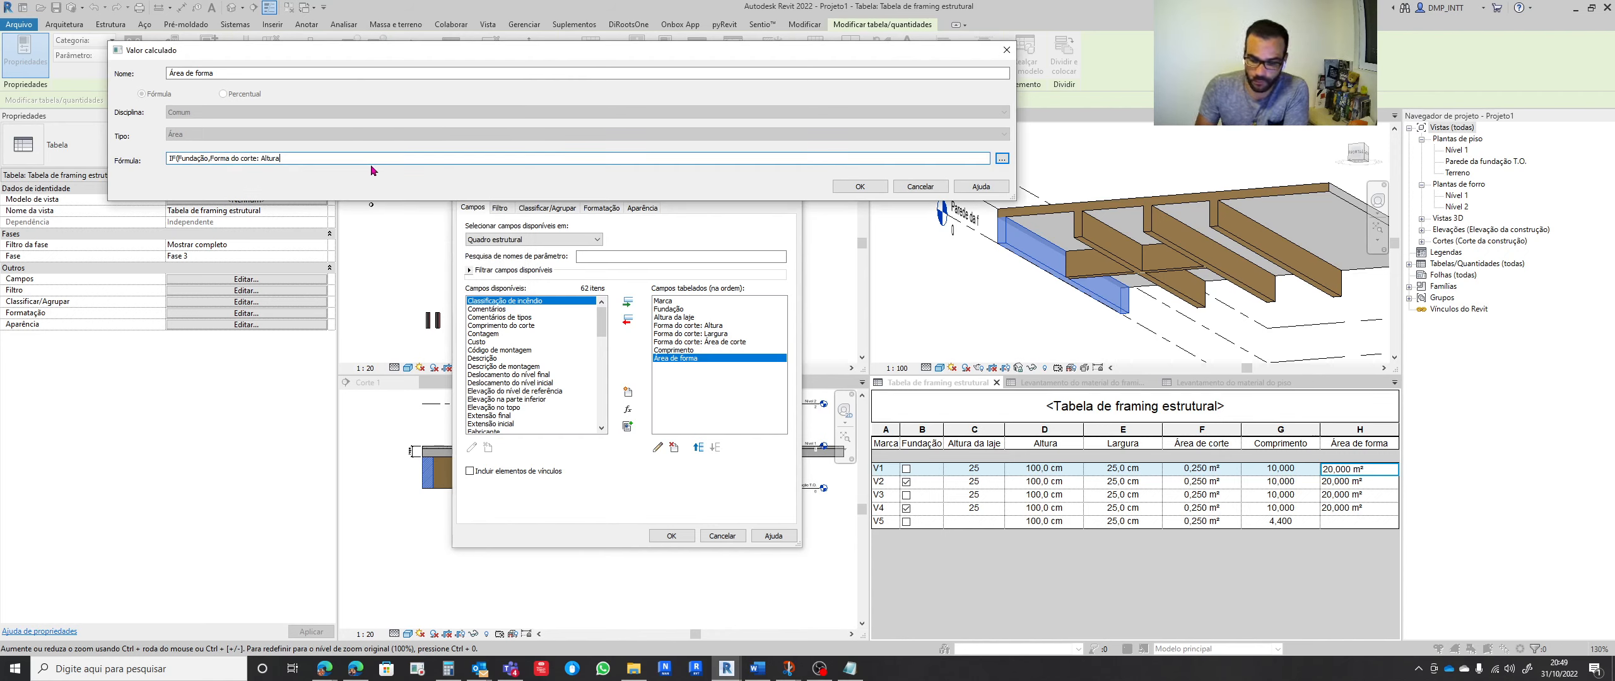
type("*")
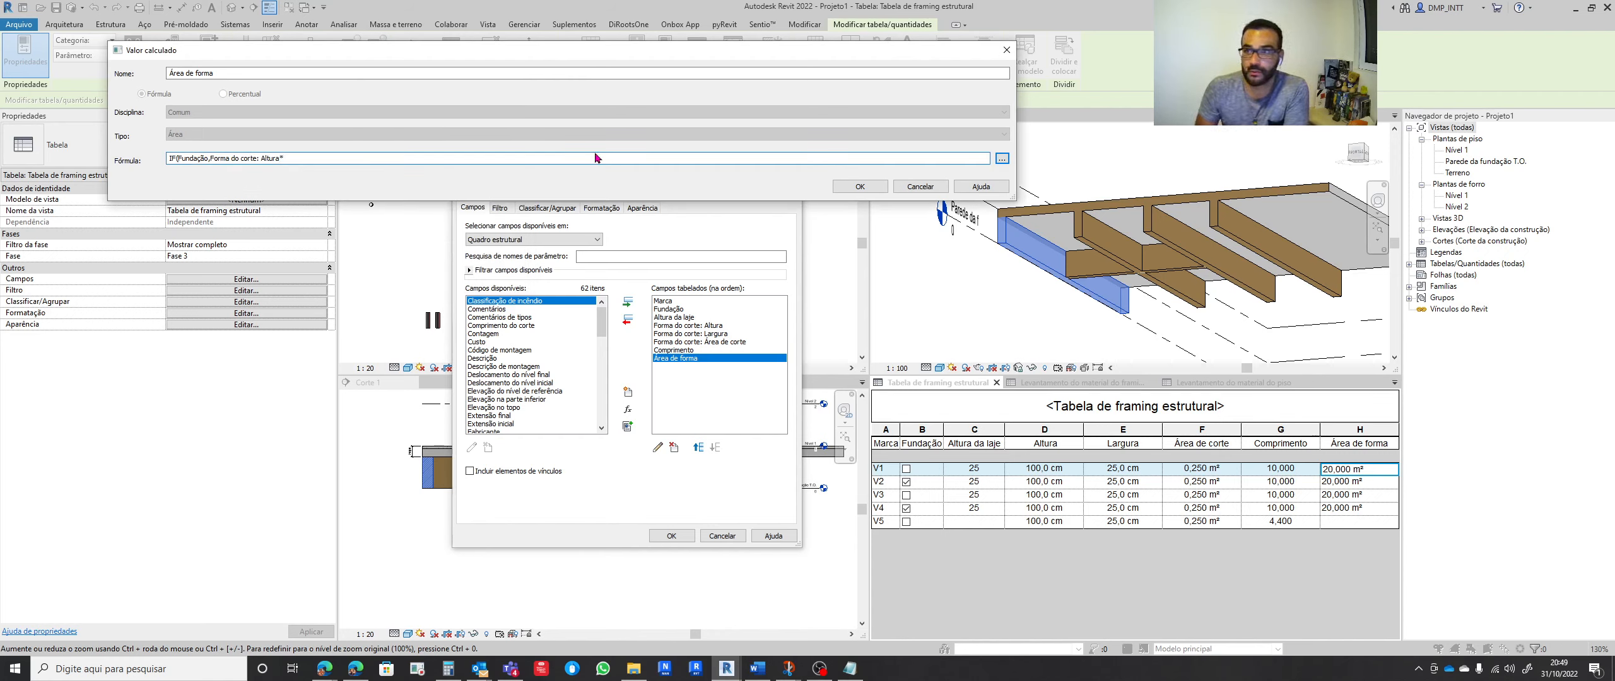
left_click(1001, 159)
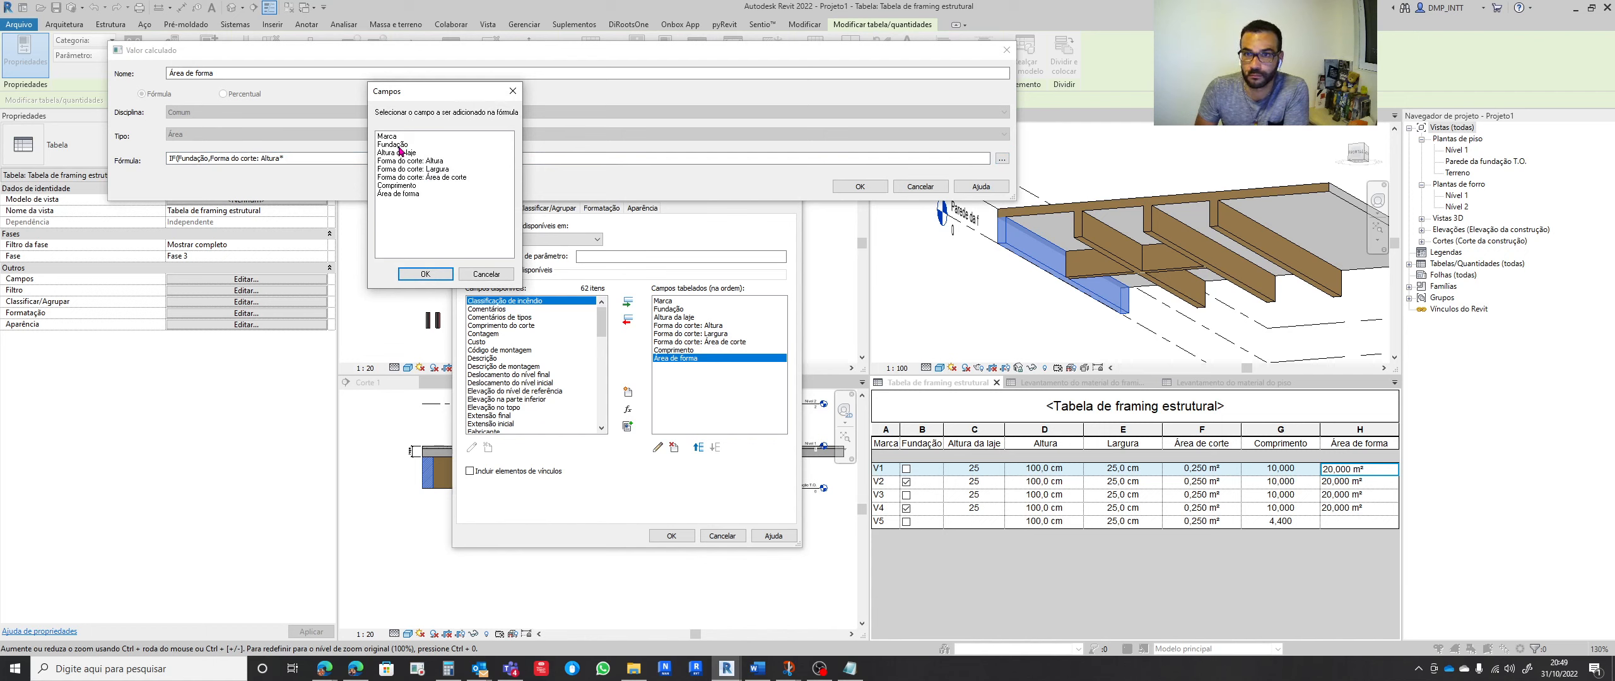
left_click(396, 185)
left_click(424, 273)
type("*2")
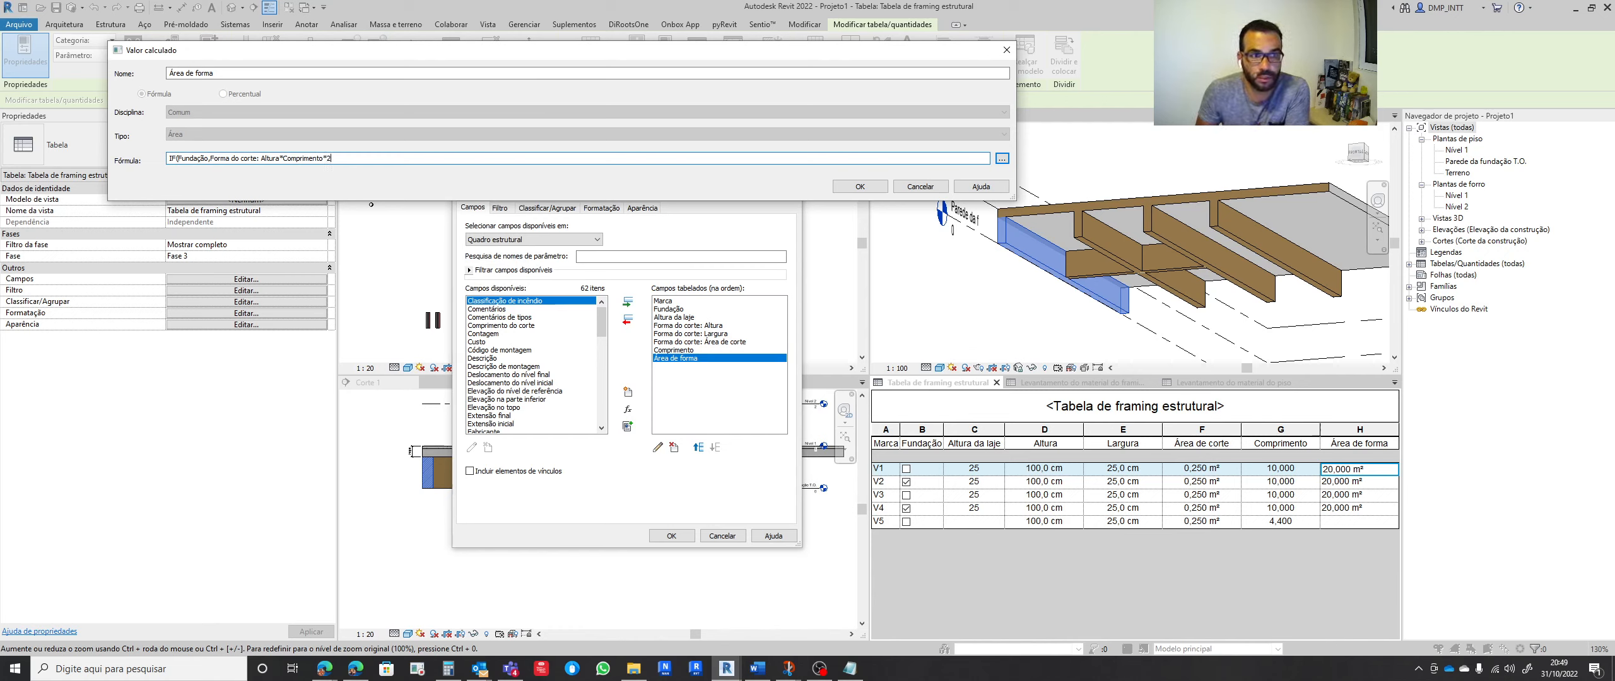
Subtract Altura da laje*Comprimento*2 in the true branch of the IF formula
type("-")
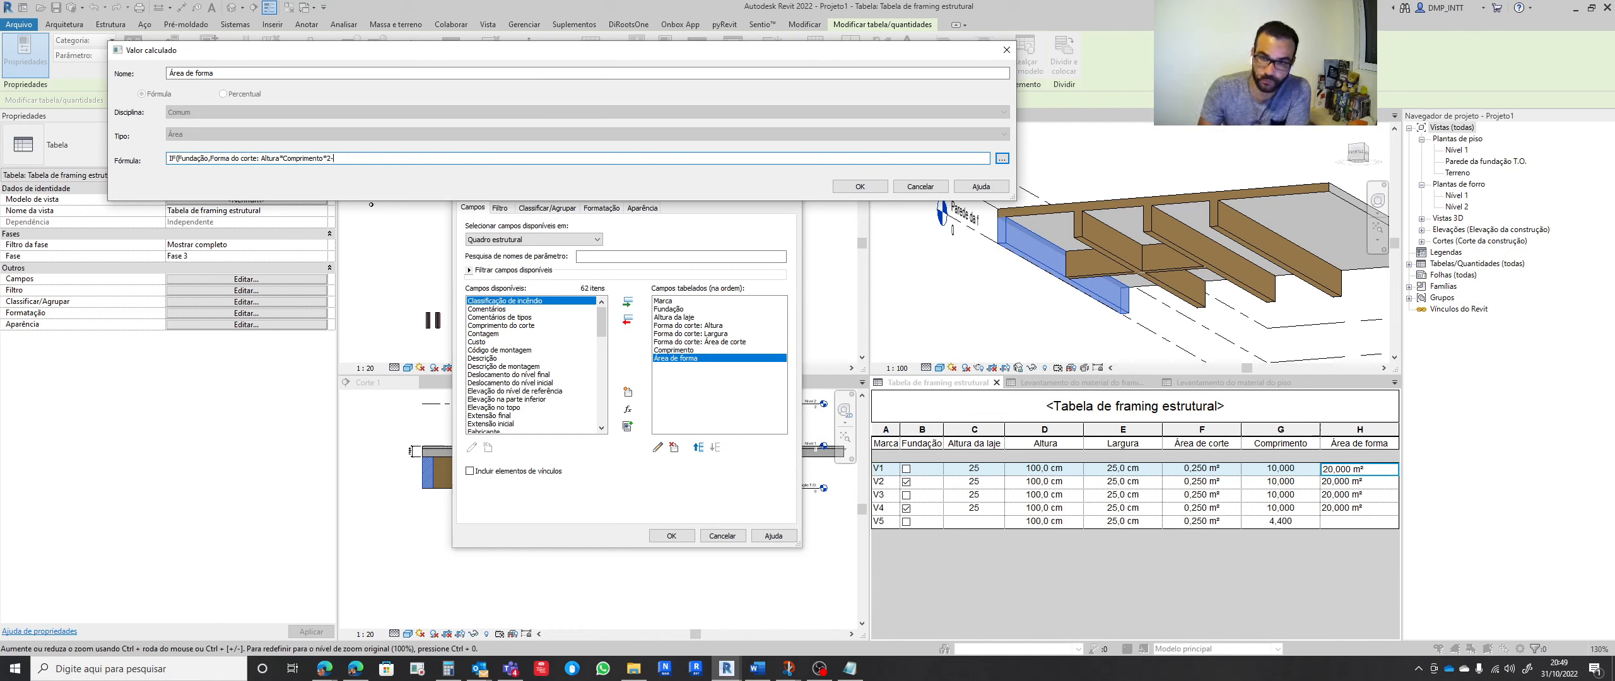
left_click(1002, 158)
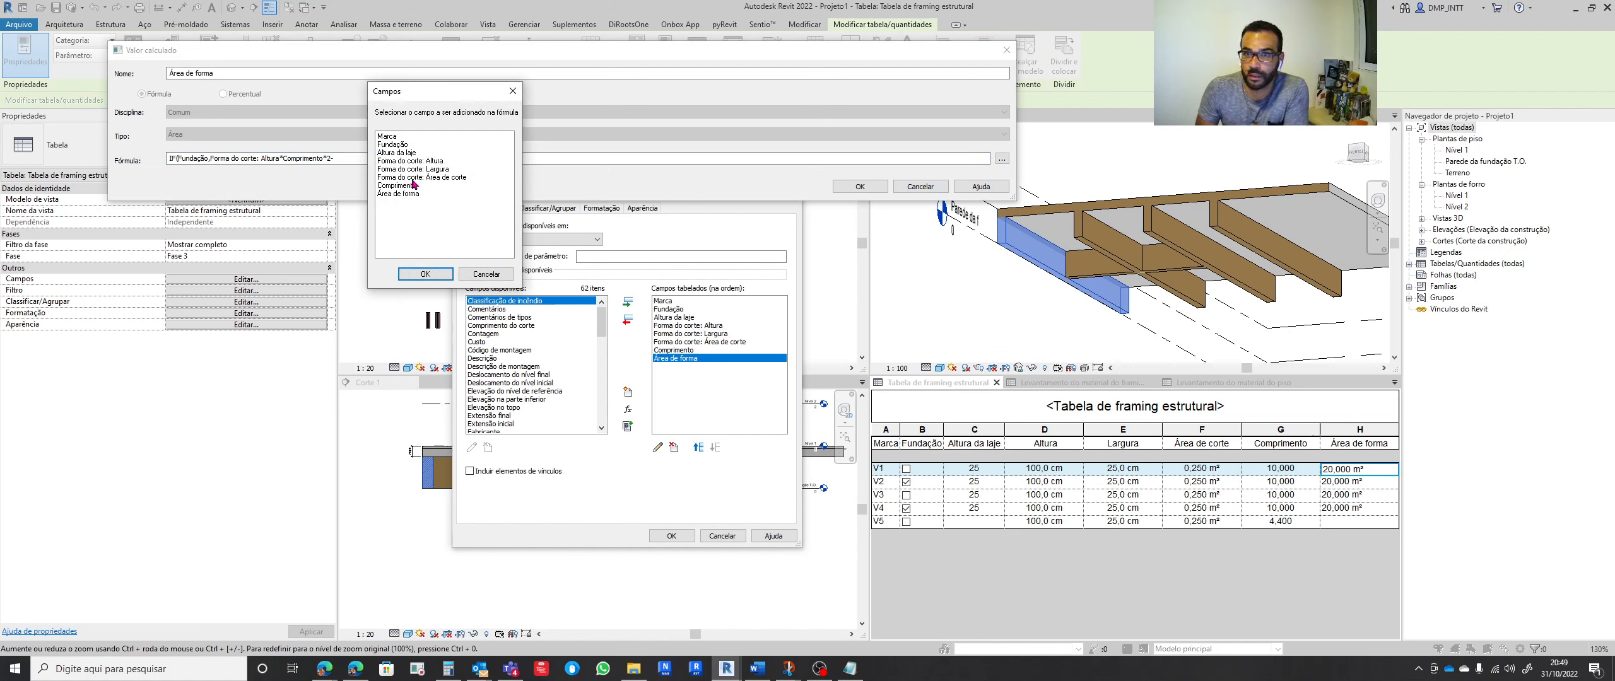
left_click(398, 158)
left_click(411, 274)
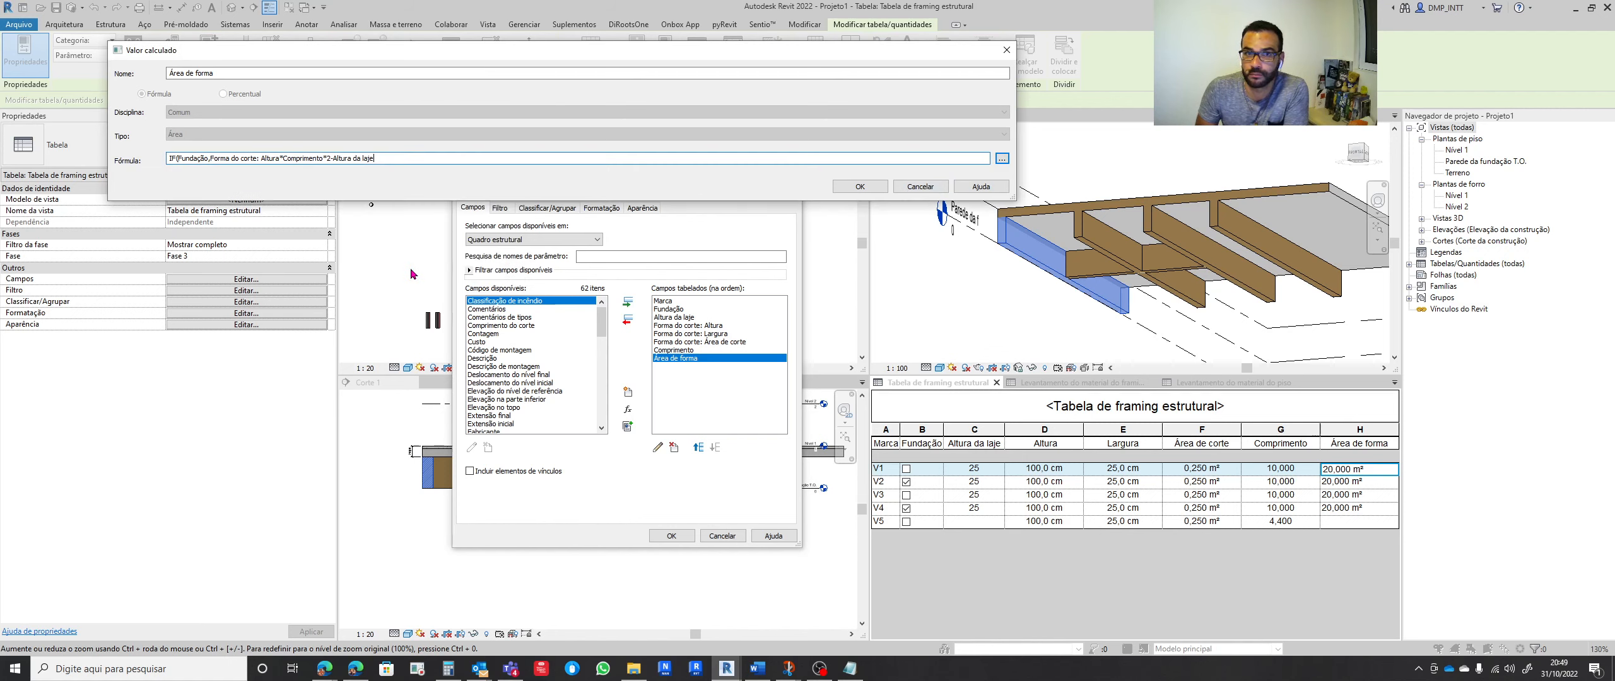
type("*")
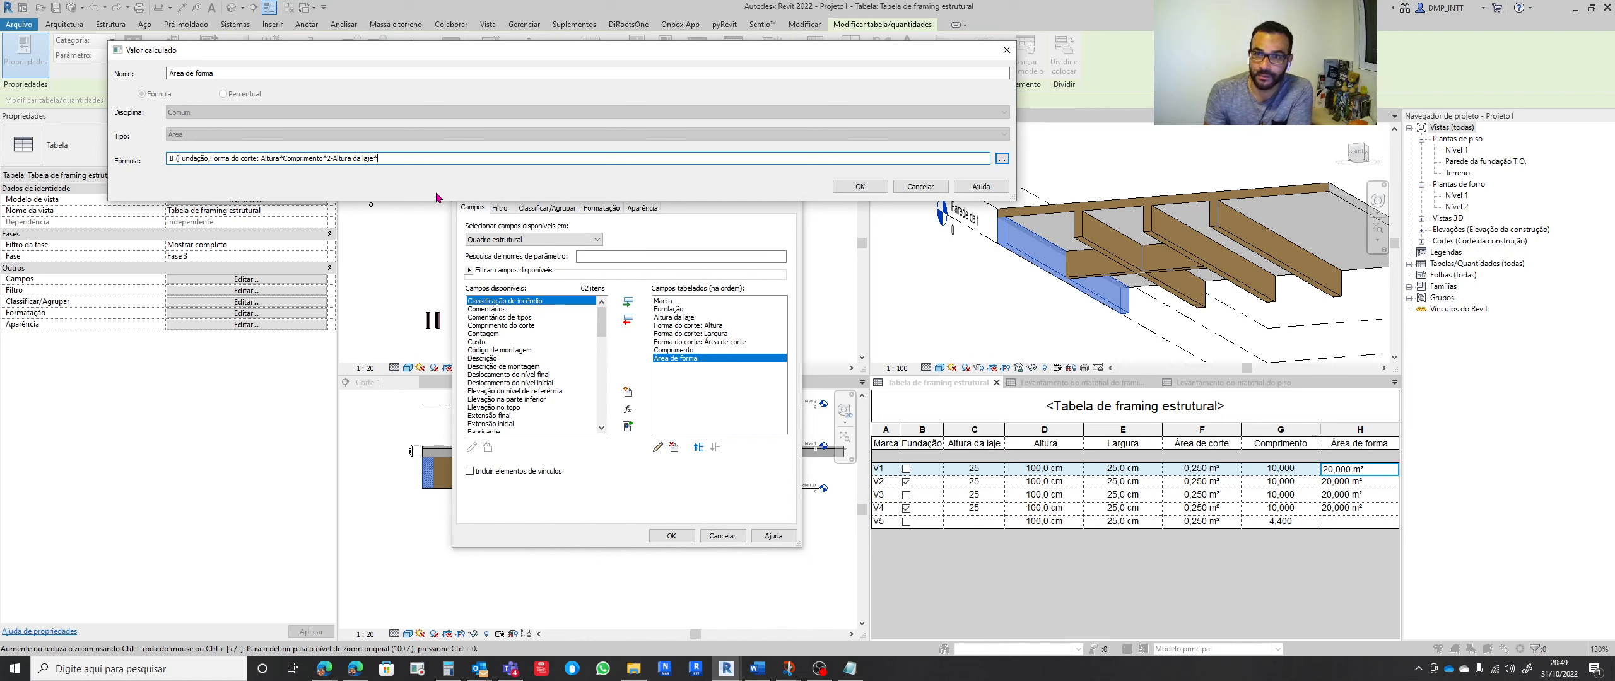
left_click(1001, 159)
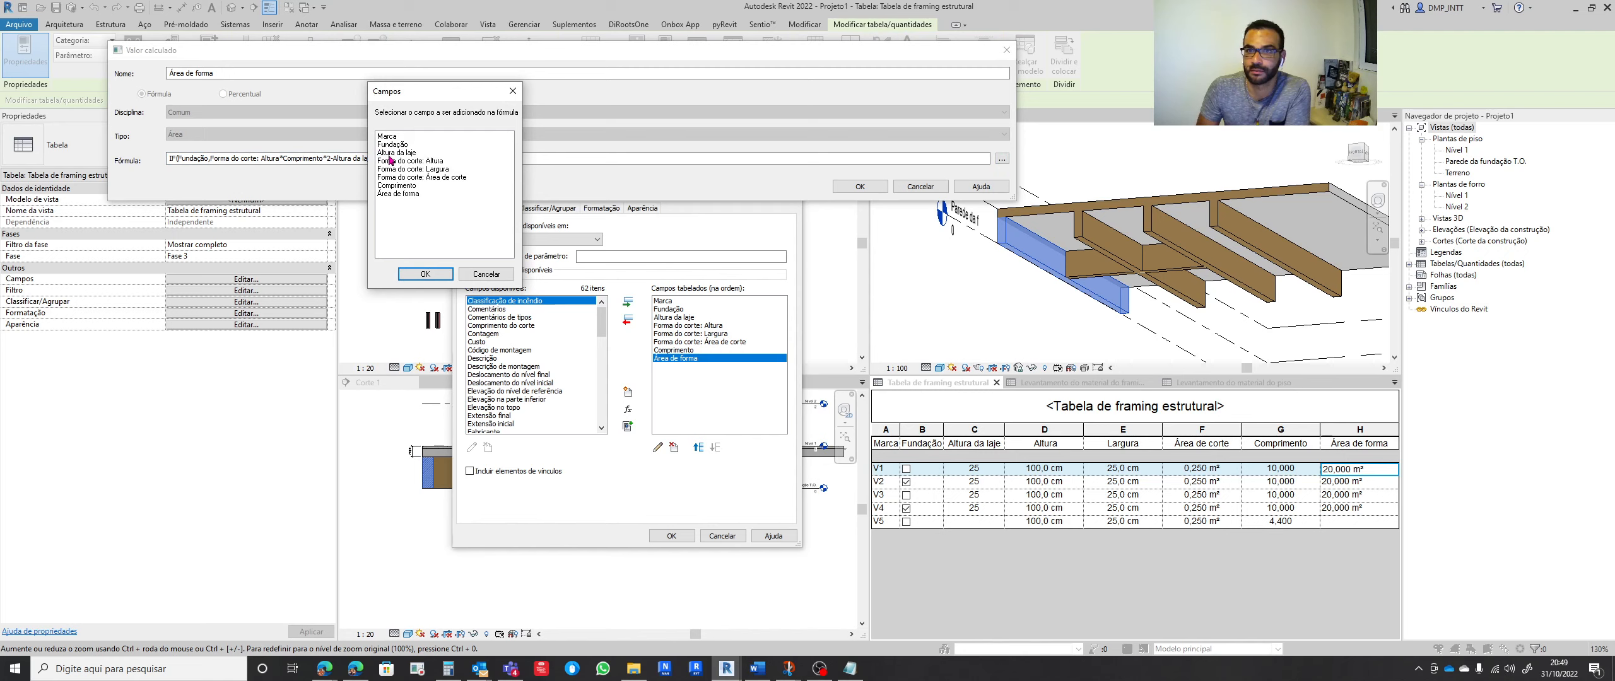
left_click_drag(427, 93, 288, 250)
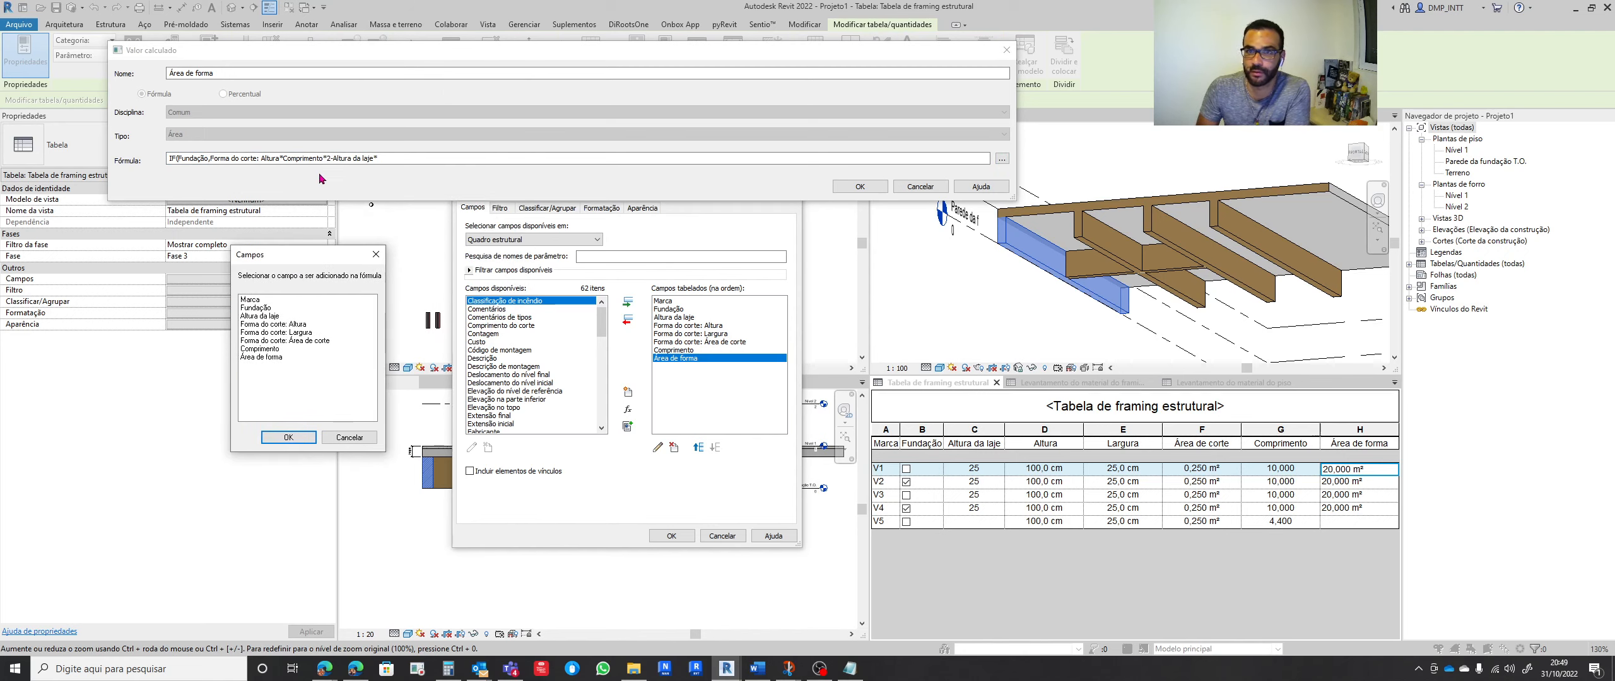
left_click(261, 349)
left_click(284, 440)
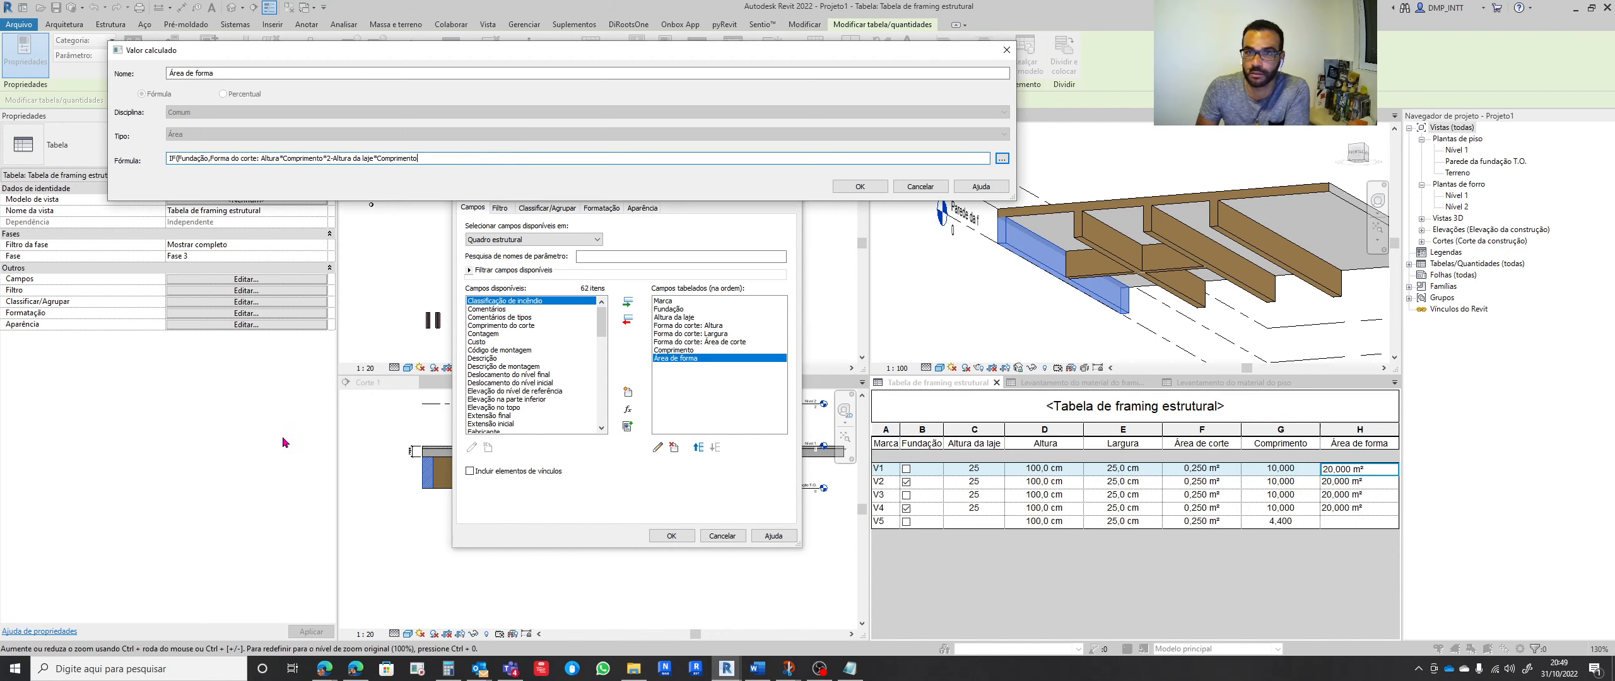
type("*")
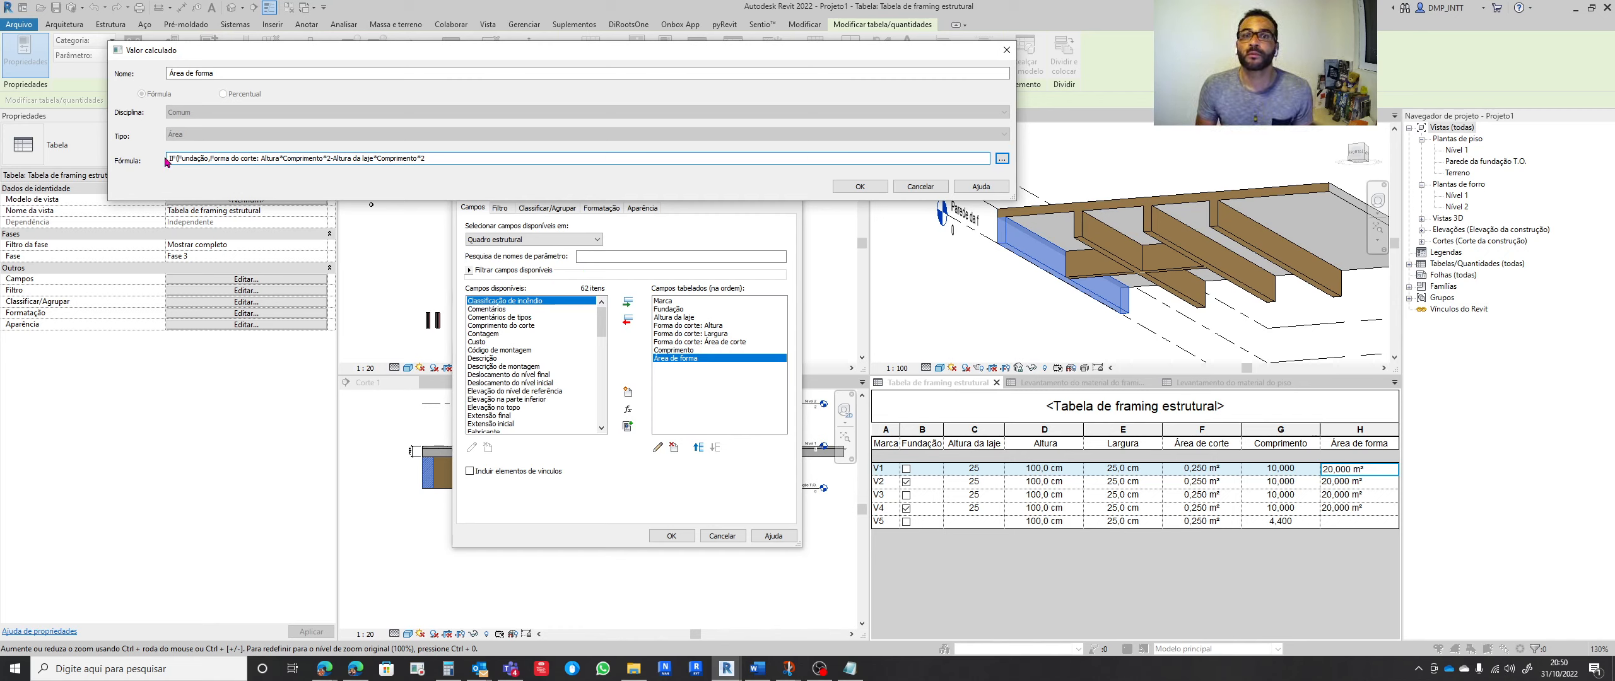
Add the false branch, Forma do corte: Altura * Comprimento * 2 + Forma do corte: Largura * Comprimento - Altura da laje * Comprimento*2, and close the IF
left_click(208, 158)
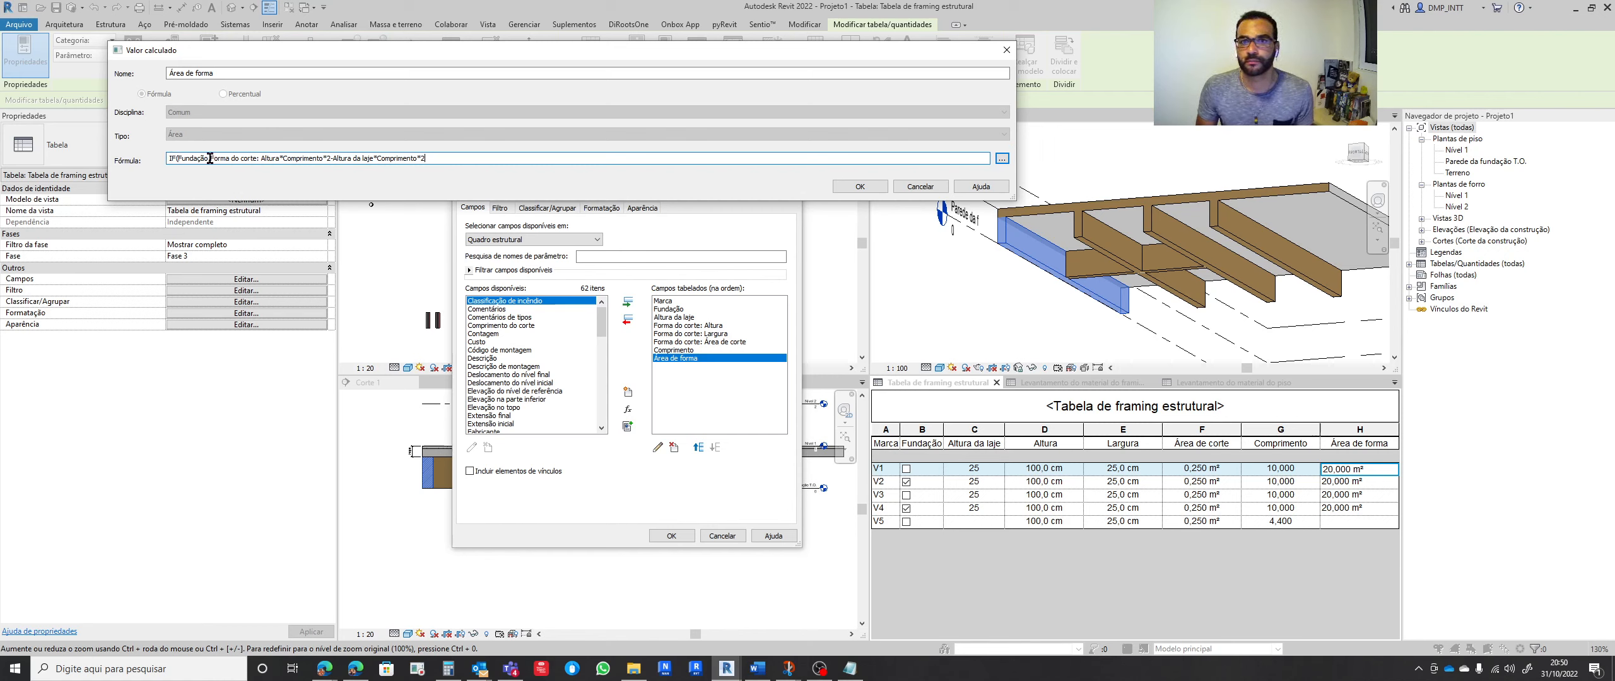
type(",")
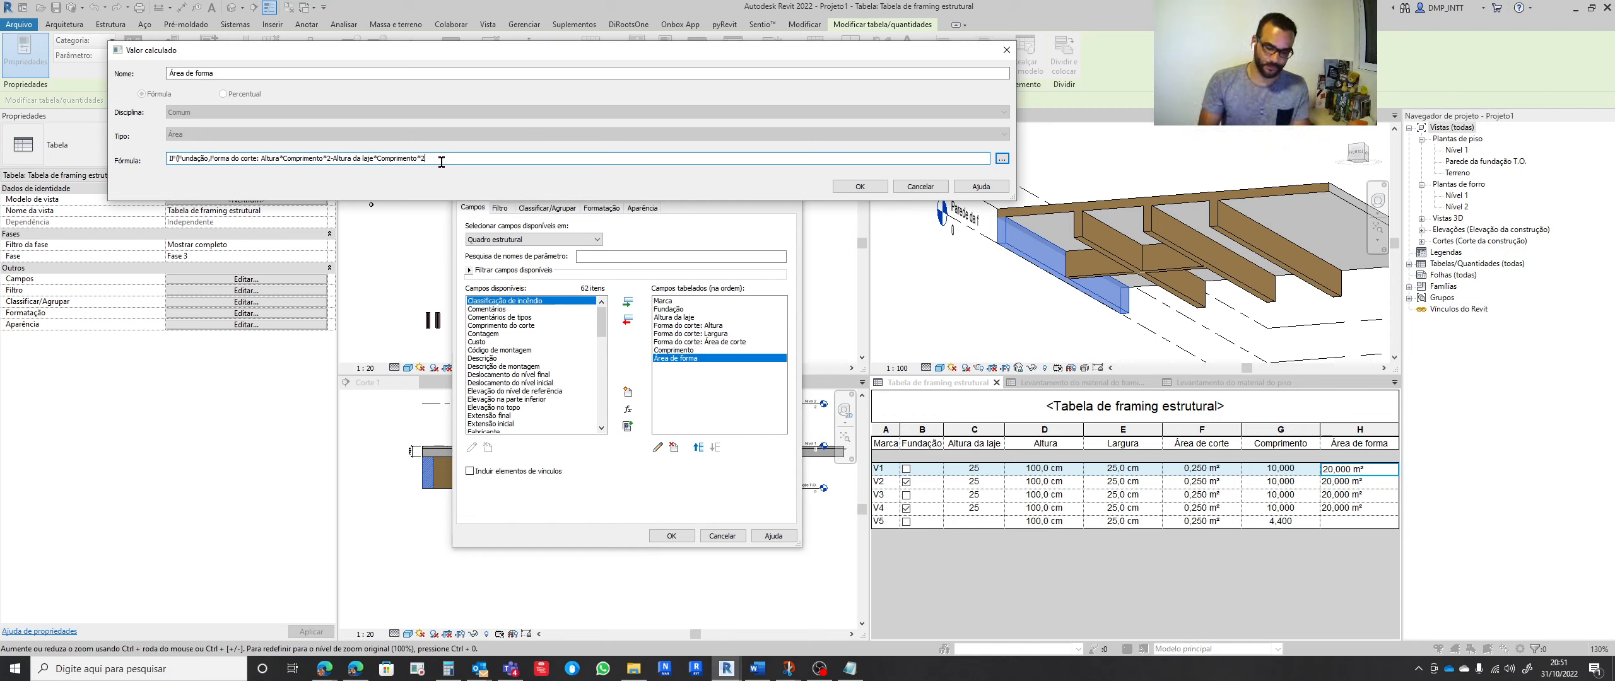
type(",")
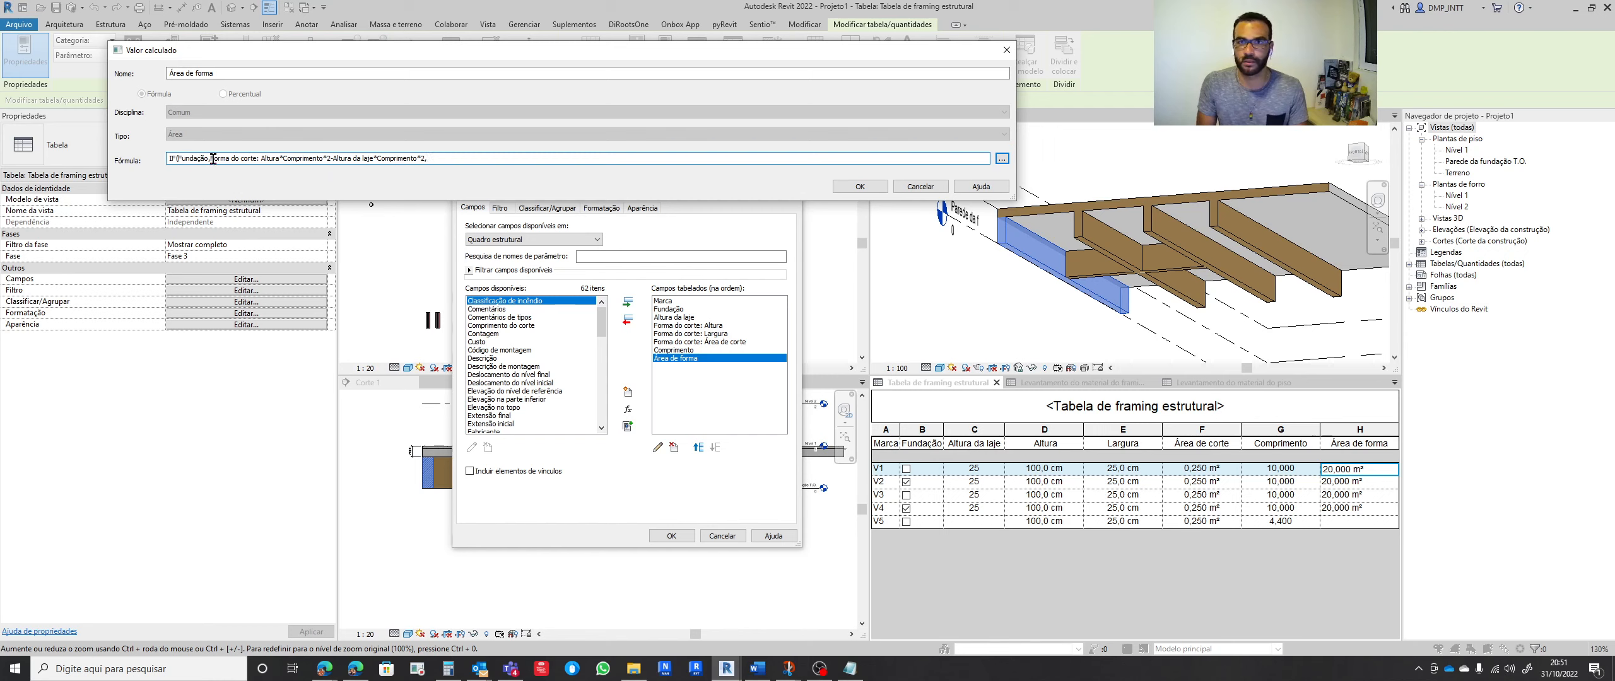
left_click_drag(212, 157, 423, 162)
left_click(435, 158)
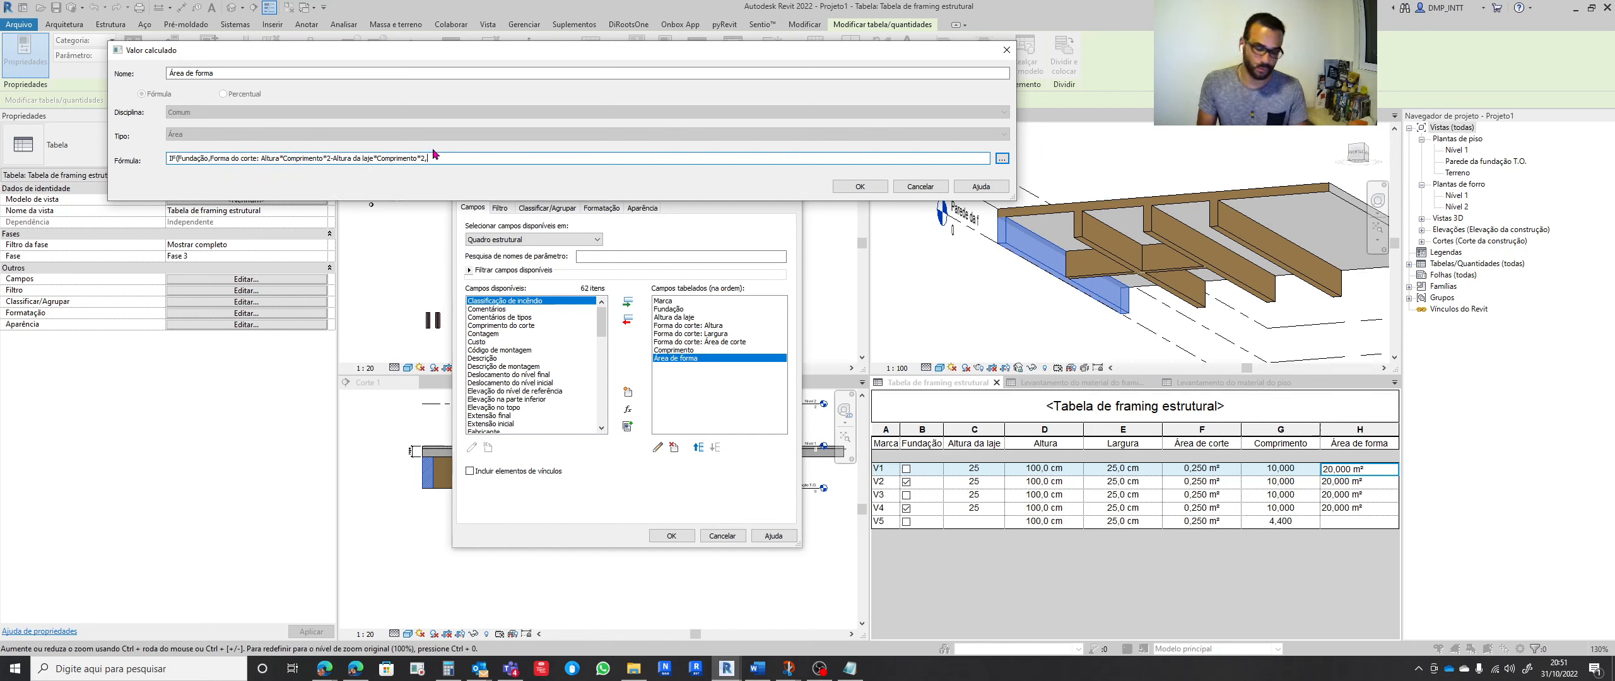
type("Forma do corte: Altura * Comprimento * 2 + Forma do corte: Largura * Comprimento - Altura da laje * Comprimento")
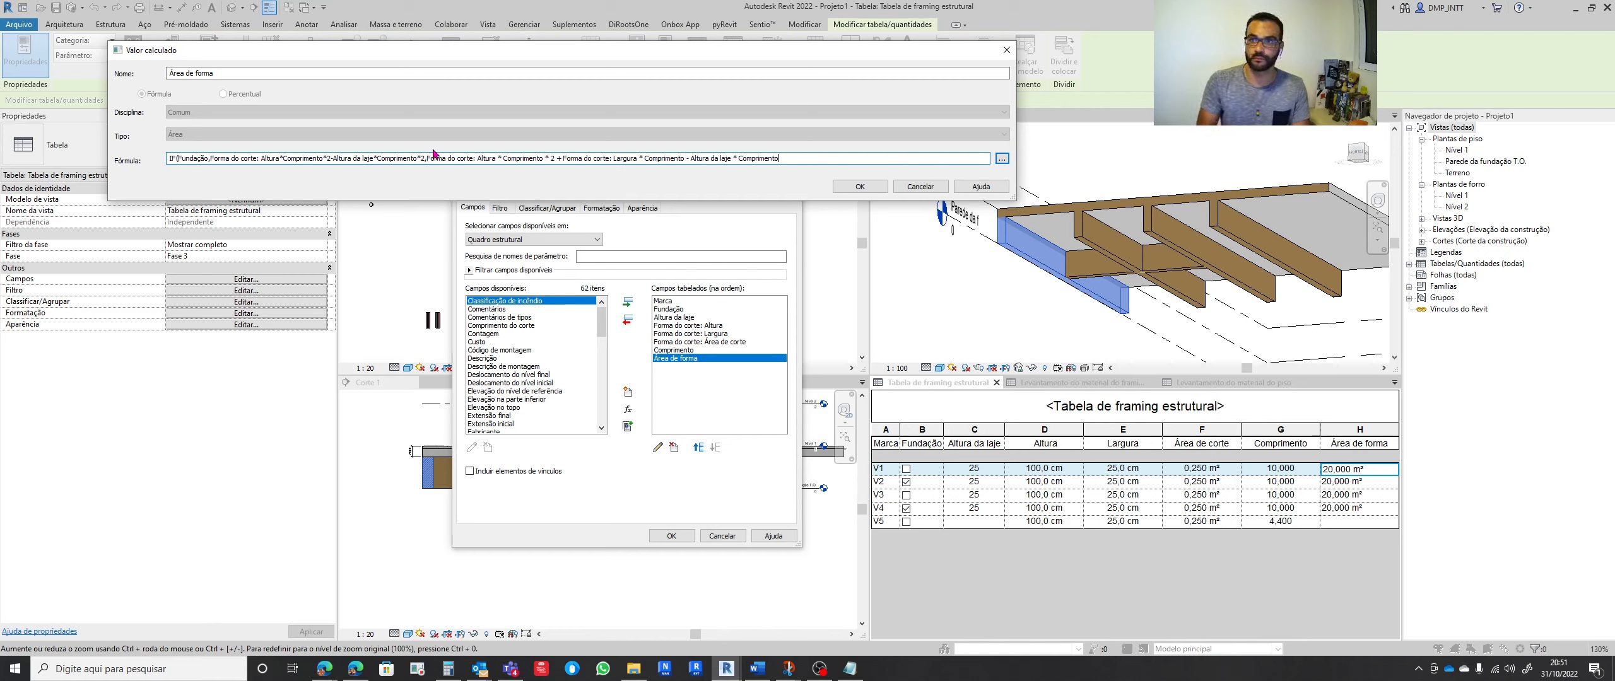
type("*2")
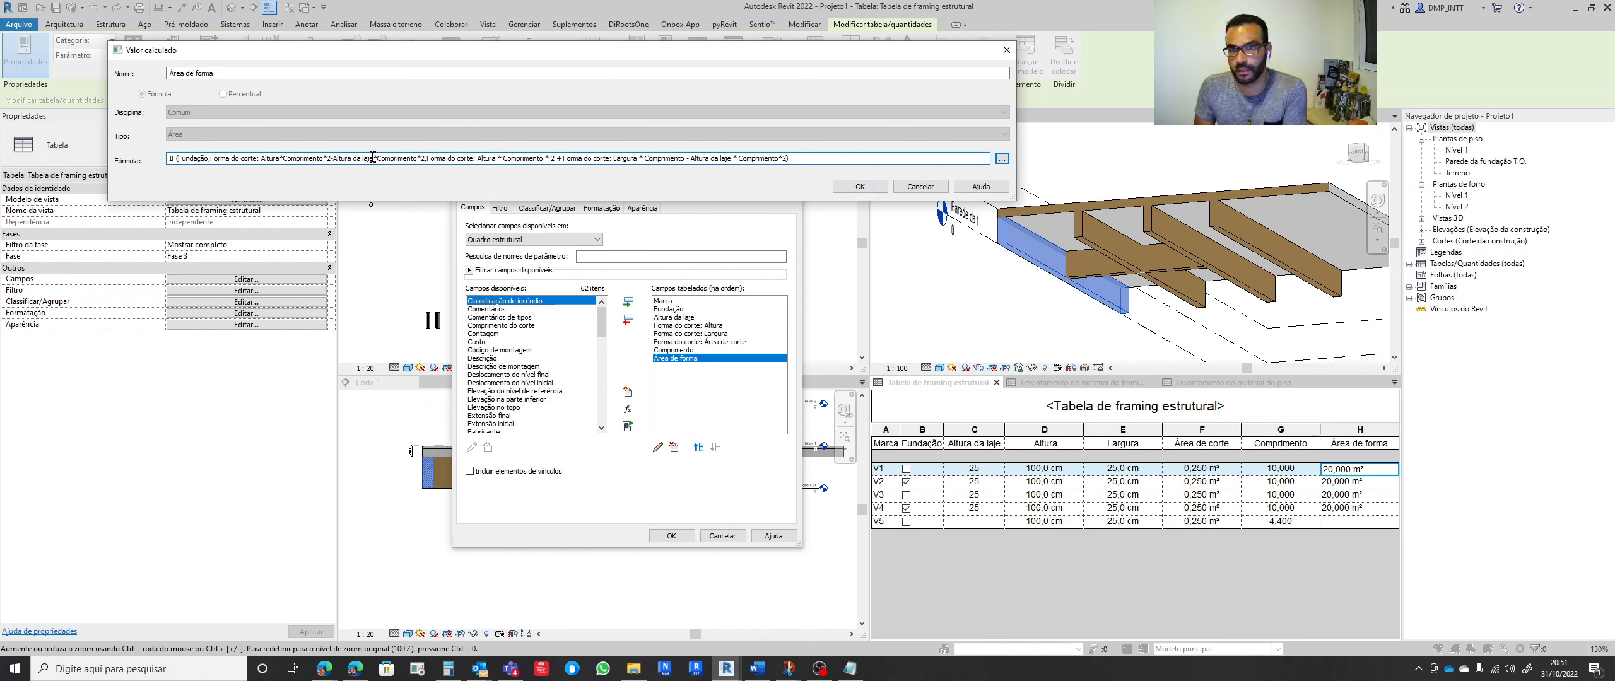
Try to regroup the start of the true branch as (Forma do corte: Altura-Altura da laje)*Comprimento*2
left_click(331, 158)
key("BackSpace")
type("-")
left_click_drag(333, 158, 370, 158)
left_click(281, 158)
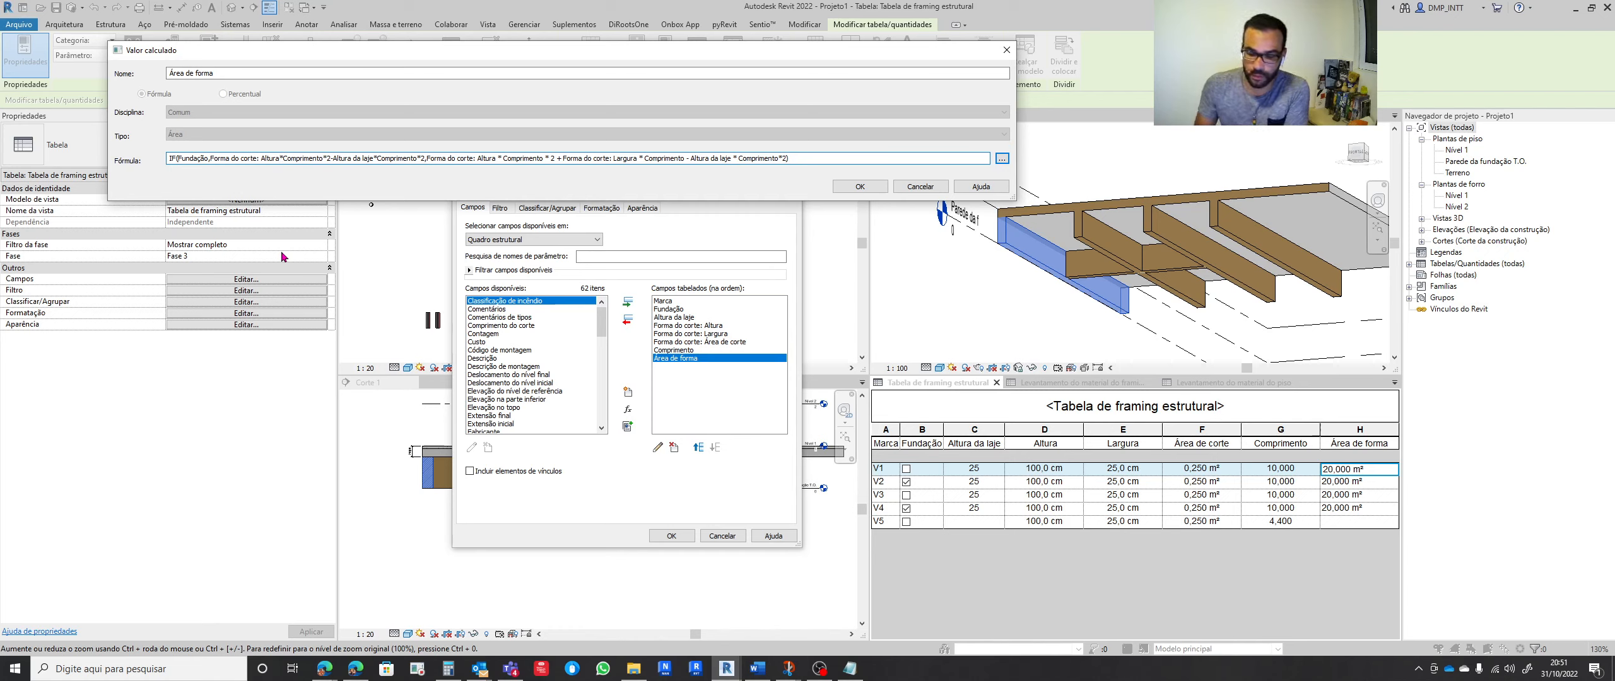
key("Left")
key("Left")
key("Left")
key("Left")
key("Left")
key("Left")
key("Left")
key("Left")
key("Left")
key("Left")
key("Left")
key("Left")
key("Left")
key("Left")
key("Left")
key("Left")
key("Left")
key("Left")
key("Left")
key("Left")
key("Left")
key("Left")
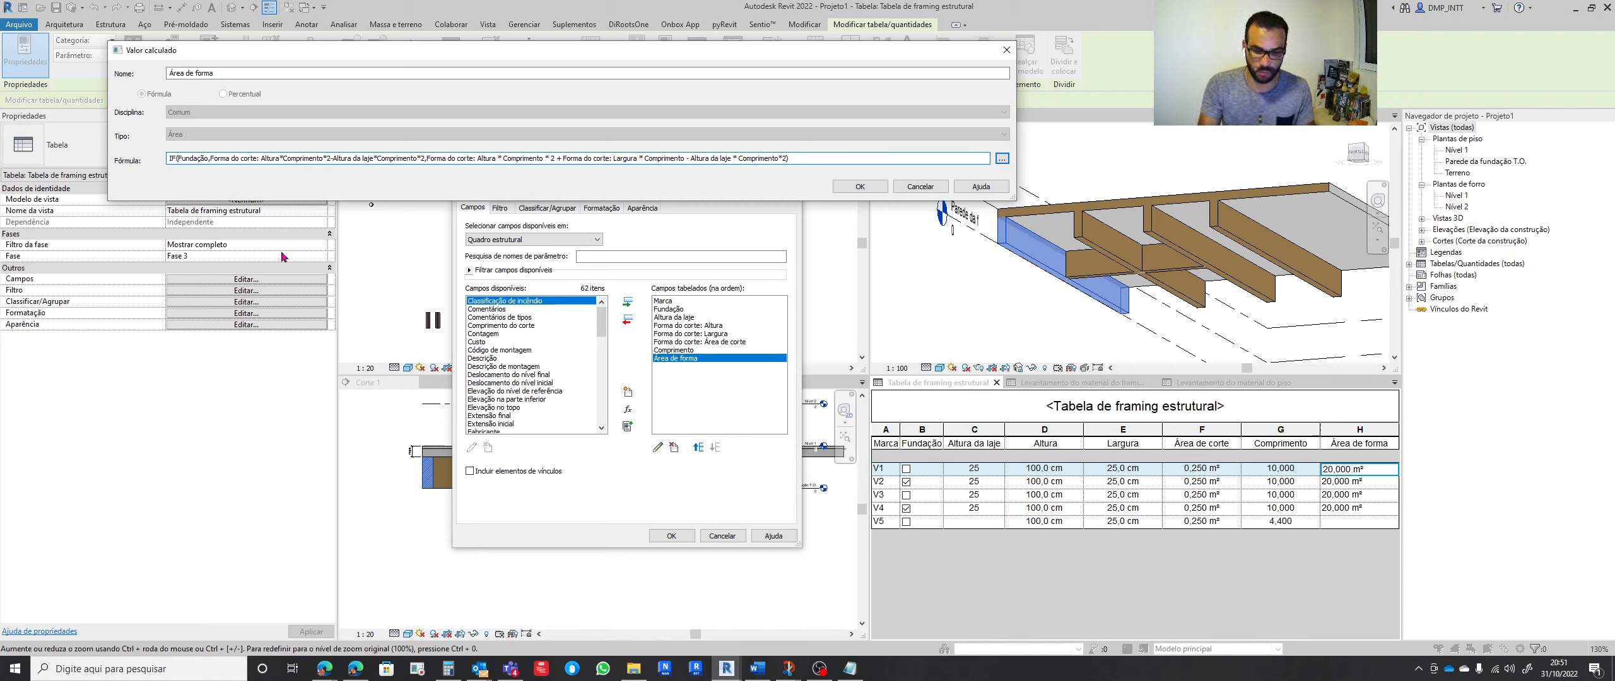
type("(")
key("Right")
key("Right")
key("Right")
key("Right")
key("Right")
key("Right")
key("Right")
key("Right")
key("Right")
key("Right")
key("Right")
key("Right")
key("Right")
key("Right")
key("Right")
key("Right")
key("Right")
key("Right")
key("Right")
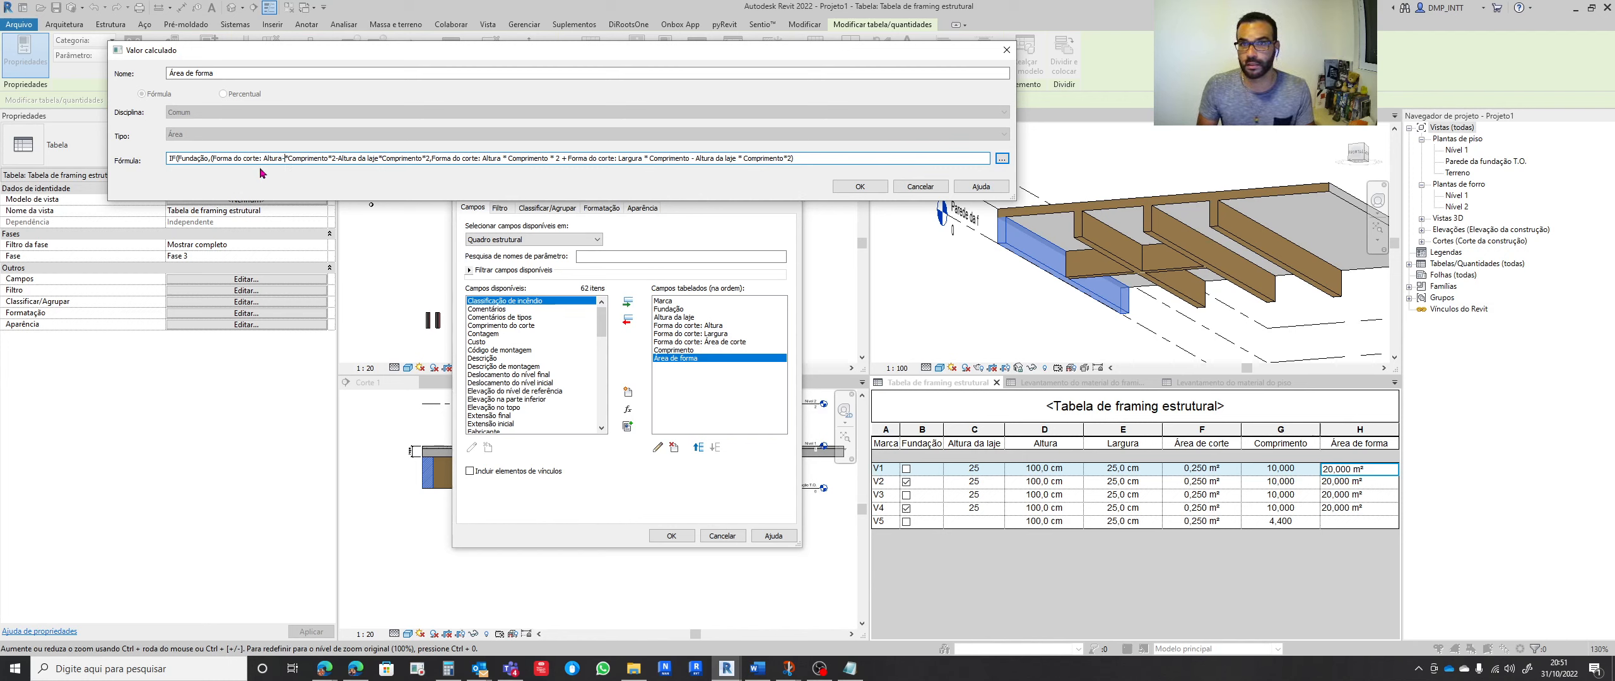
left_click(1002, 160)
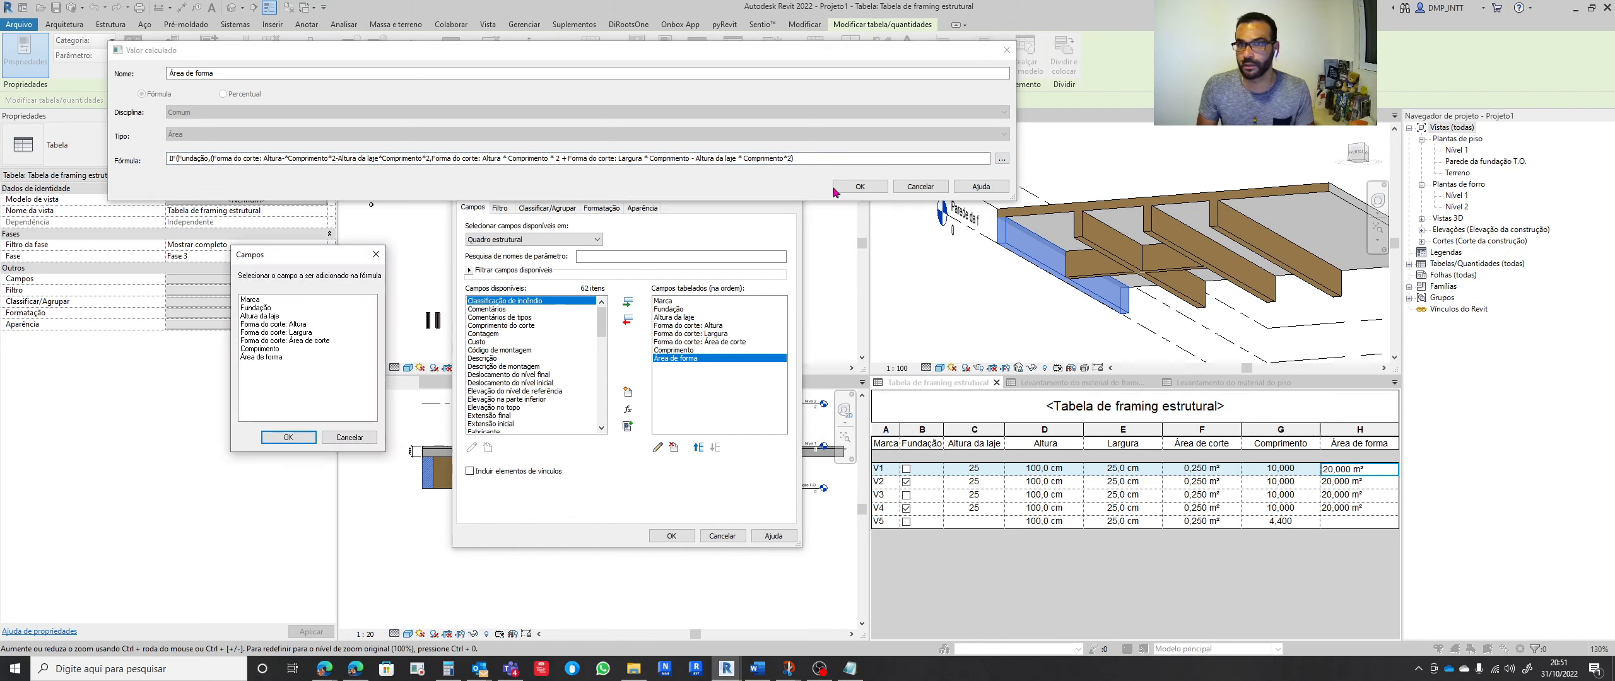
left_click(269, 317)
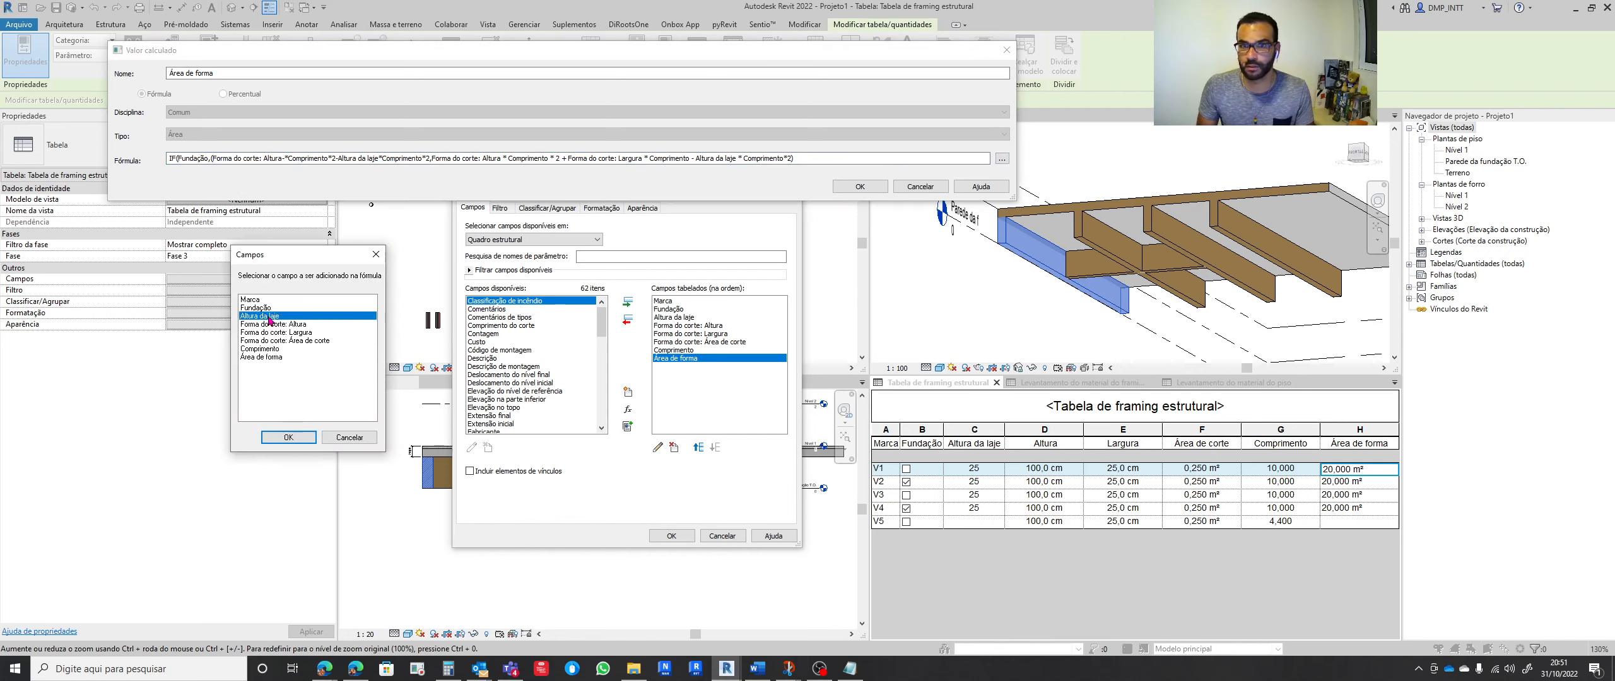
left_click(287, 436)
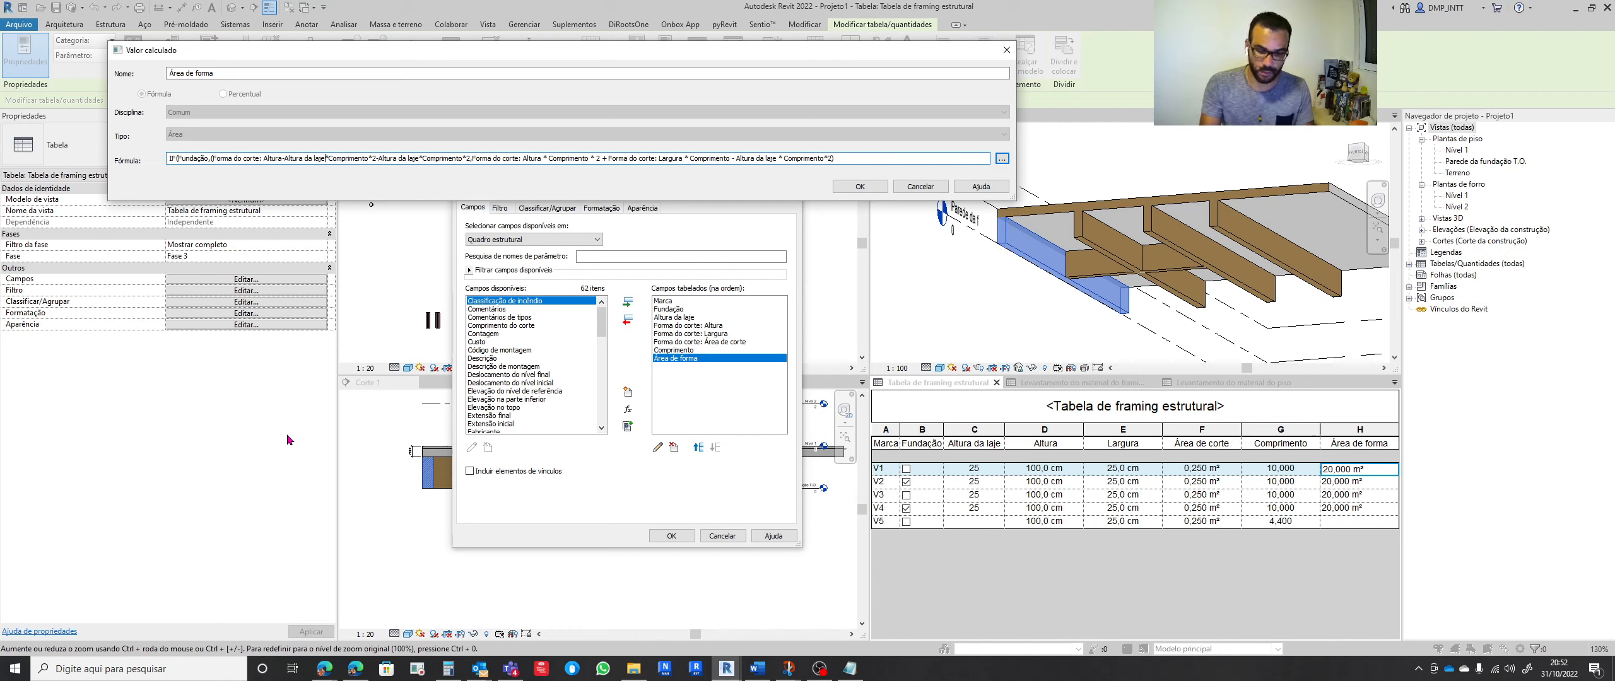
type(")")
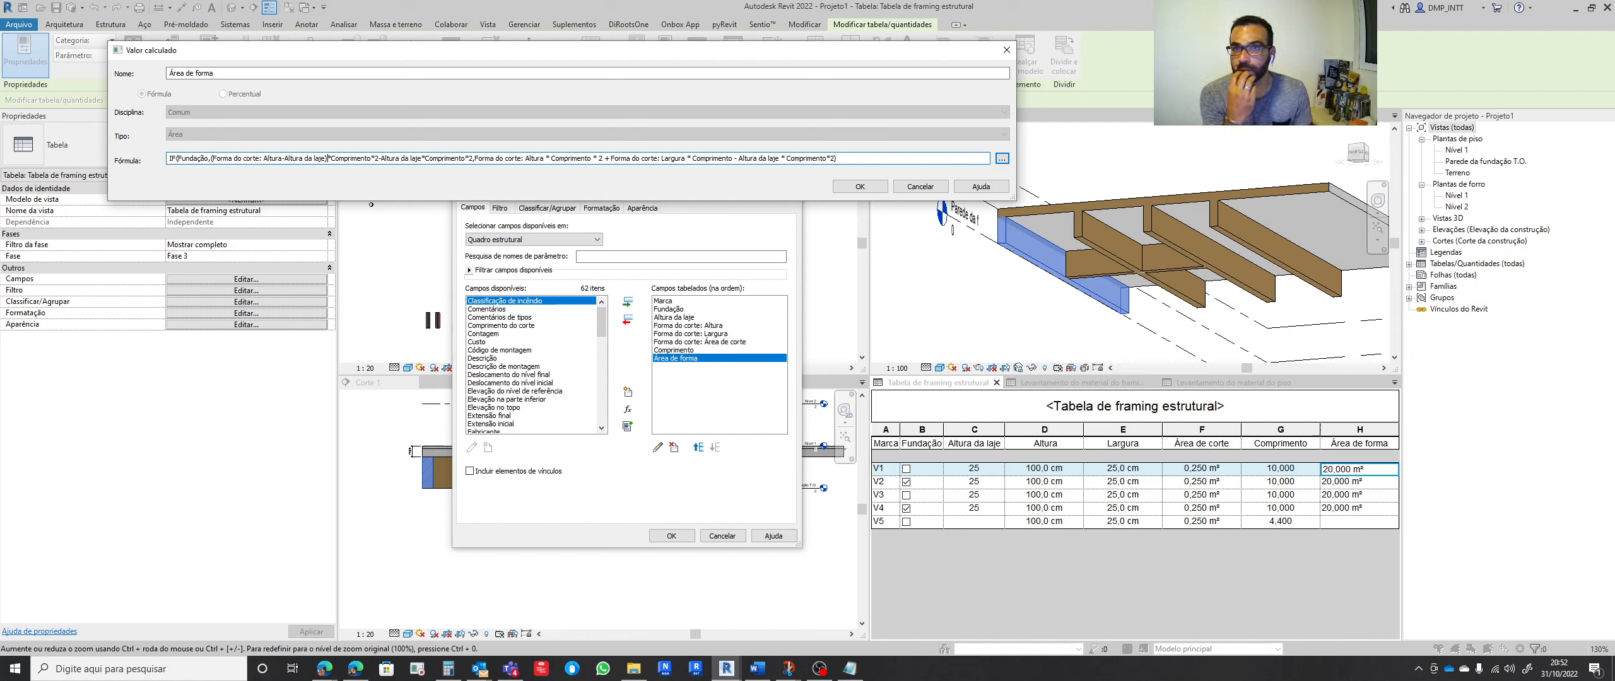
Remove the inserted parentheses and the extra -Altura da laje from the true branch of the formula
key("BackSpace")
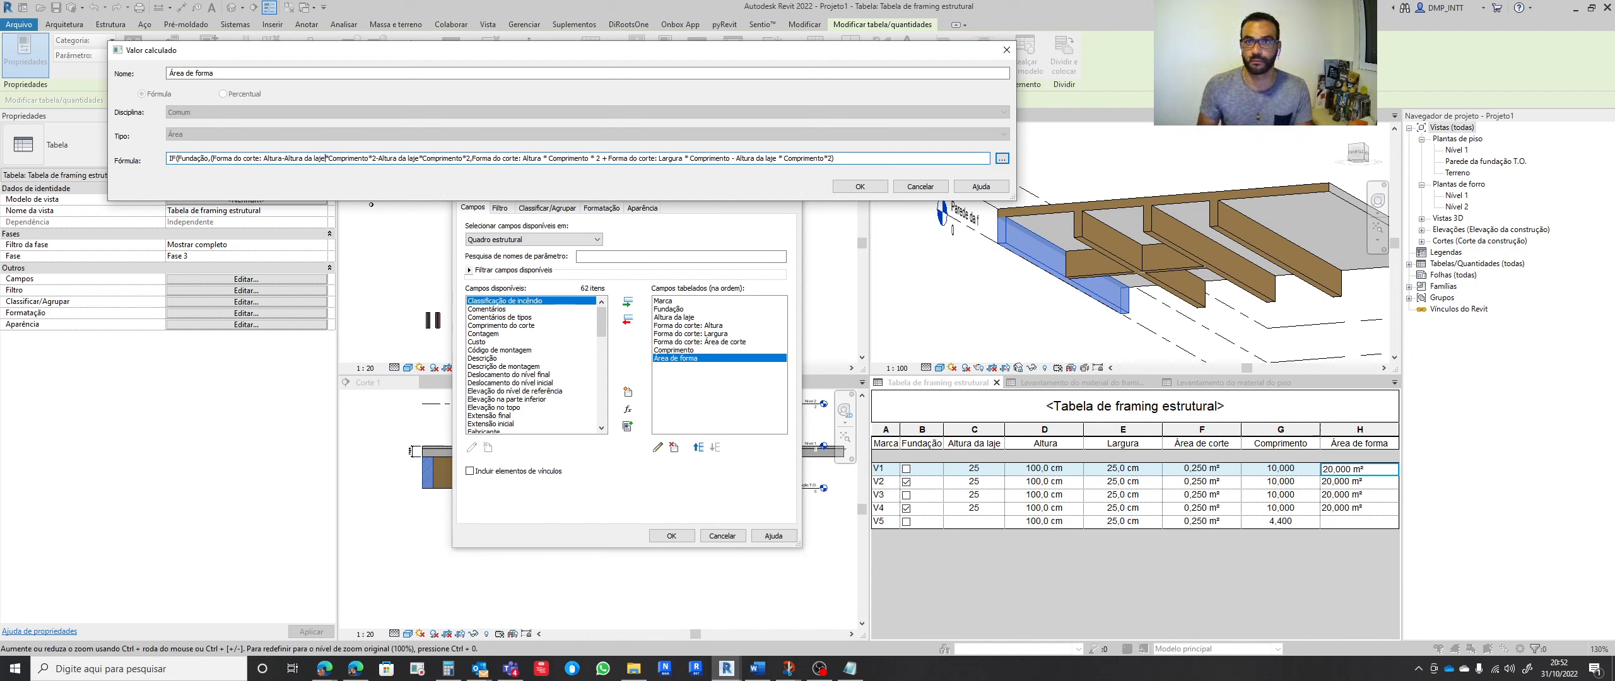
key("BackSpace")
key("BackSpace")
key("BackSpace")
key("BackSpace")
key("BackSpace")
key("BackSpace")
key("BackSpace")
key("BackSpace")
key("BackSpace")
key("BackSpace")
key("BackSpace")
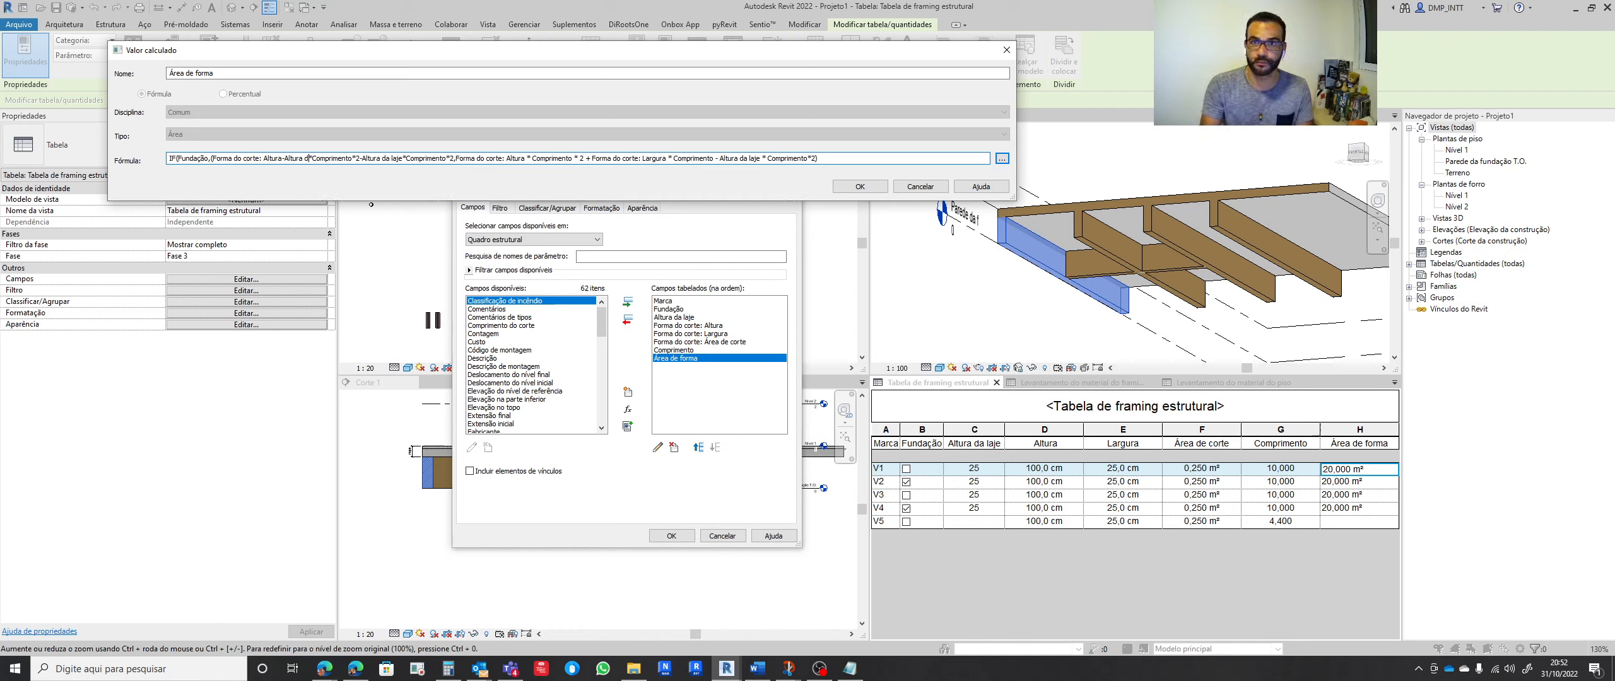
key("BackSpace")
key("BackSpace")
key("BackSpace")
key("BackSpace")
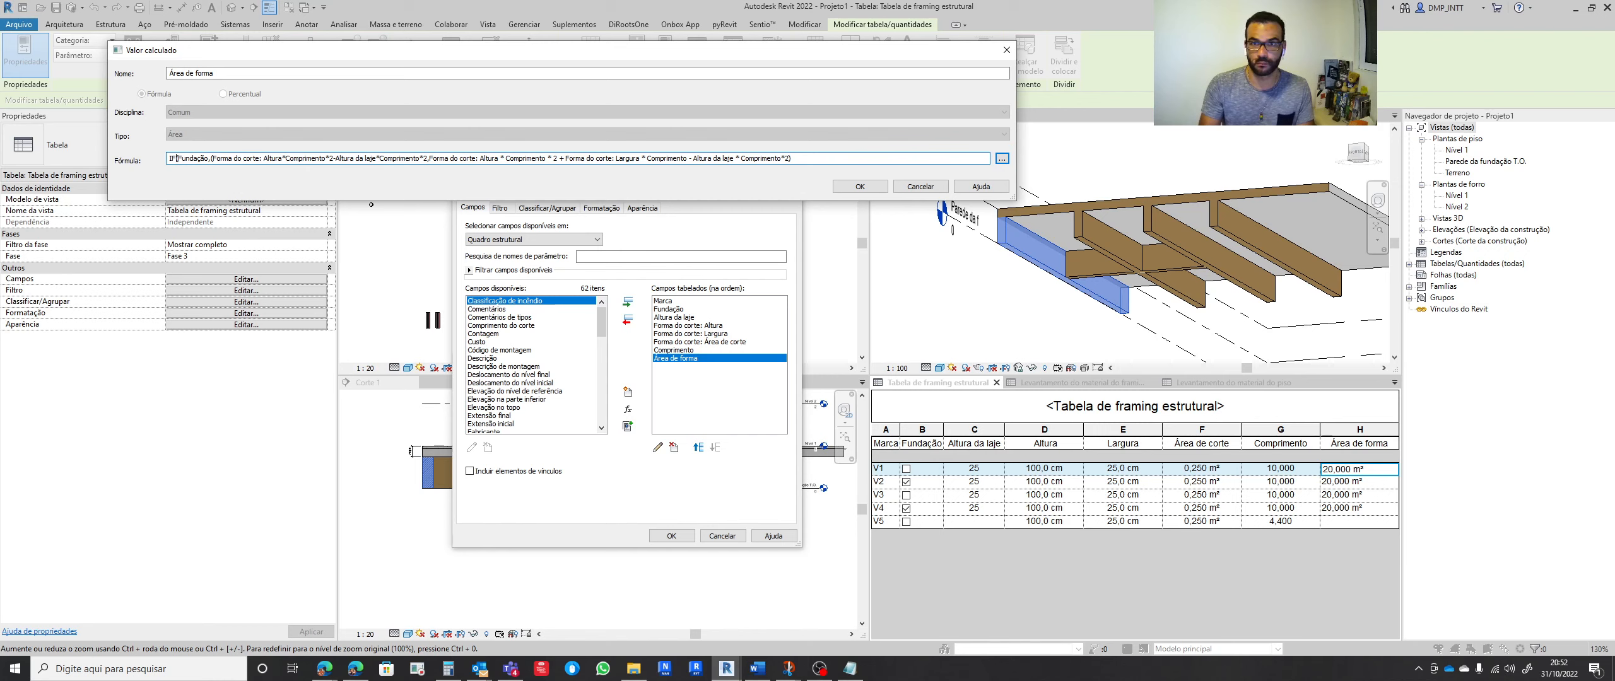
key("BackSpace")
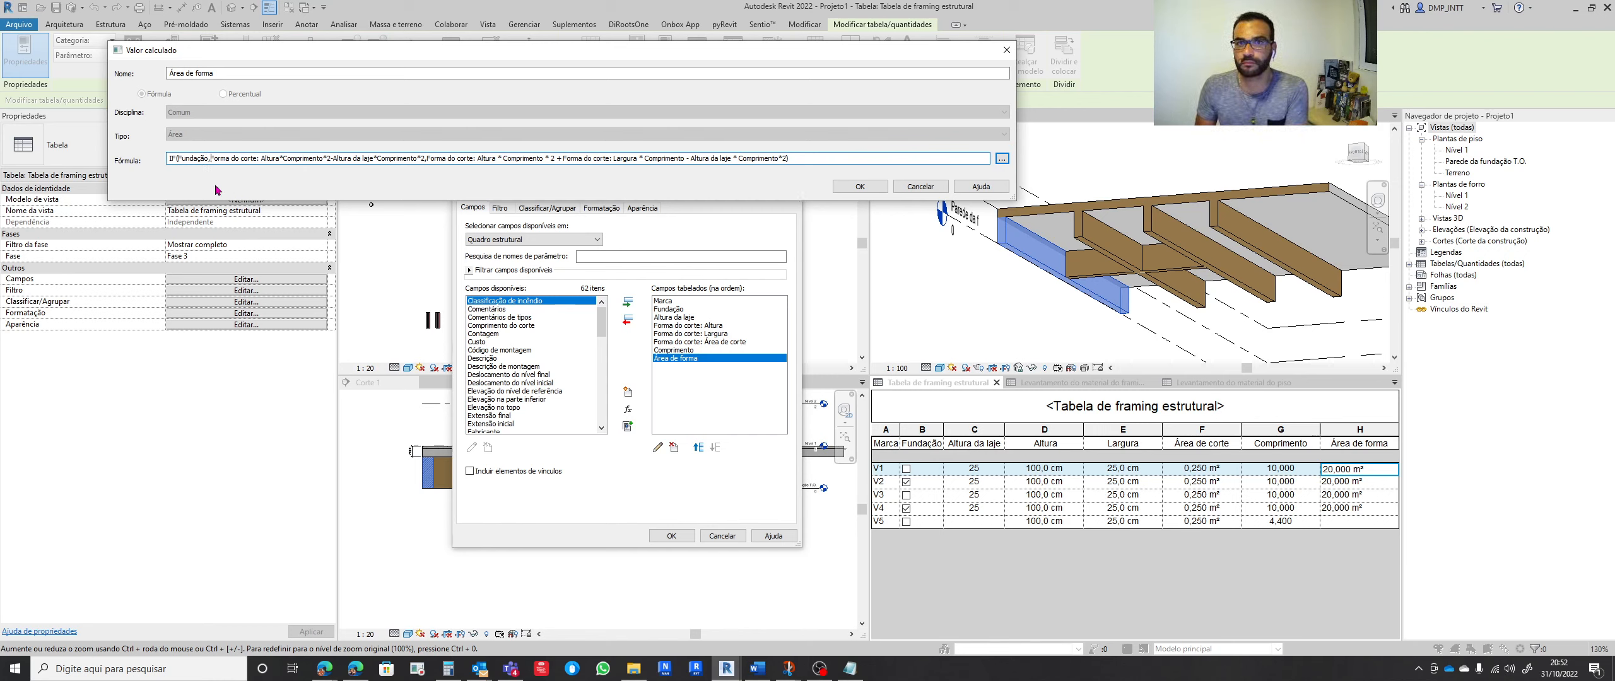
Accept the Área de forma formula and apply the schedule properties to the Tabela de framing estrutural
left_click(852, 187)
left_click_drag(694, 187, 553, 132)
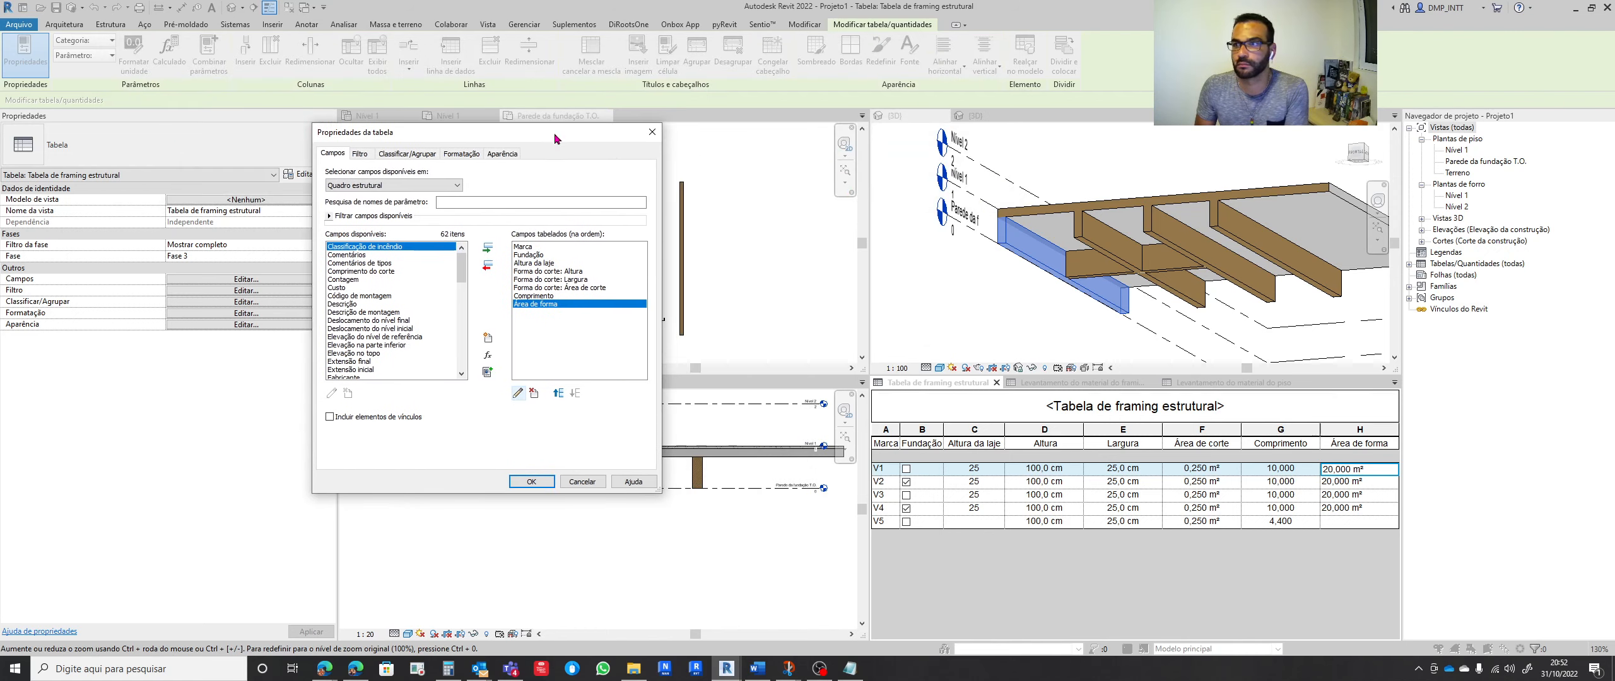
left_click(532, 482)
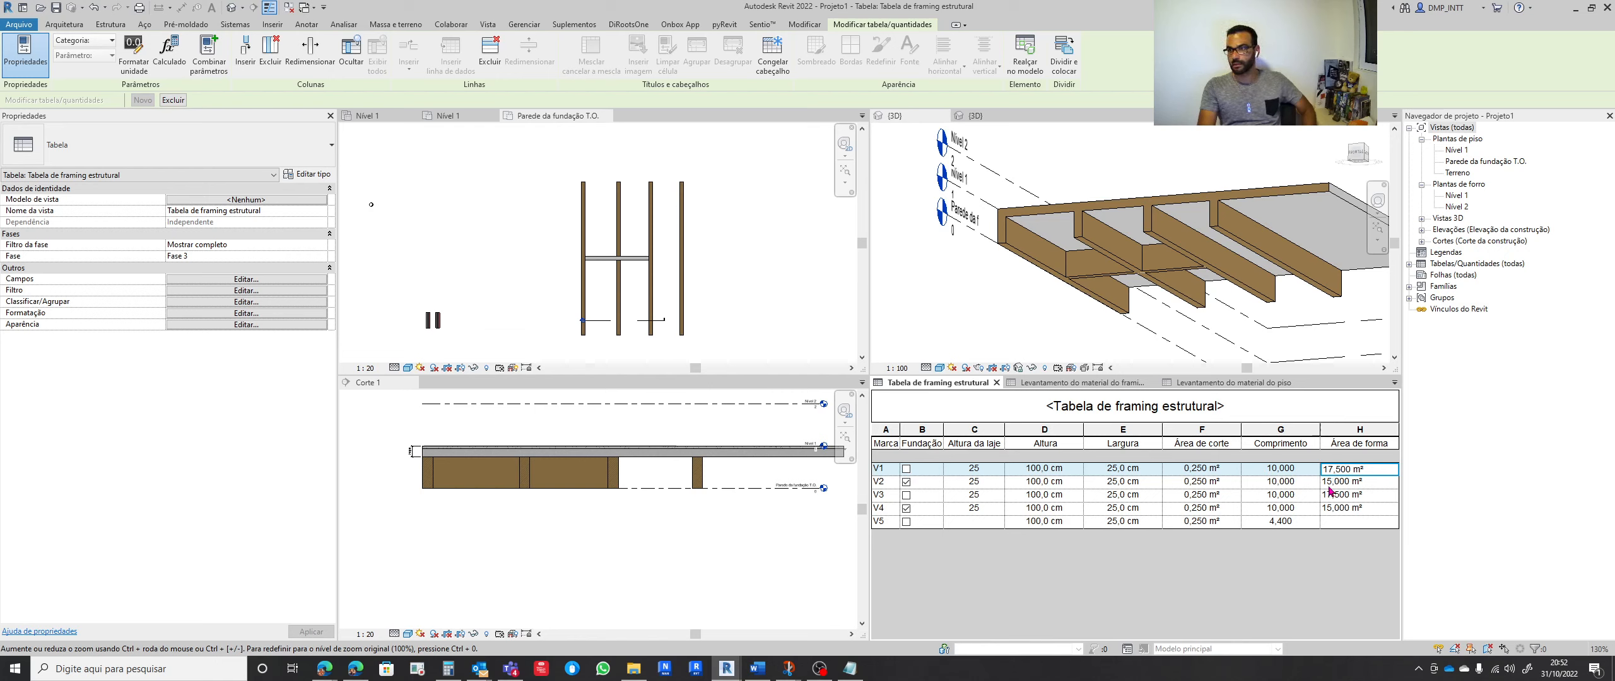
Set the Altura da laje of beams V3 and V4 to 0 in the Tabela de framing estrutural
left_click(975, 495)
left_click(974, 495)
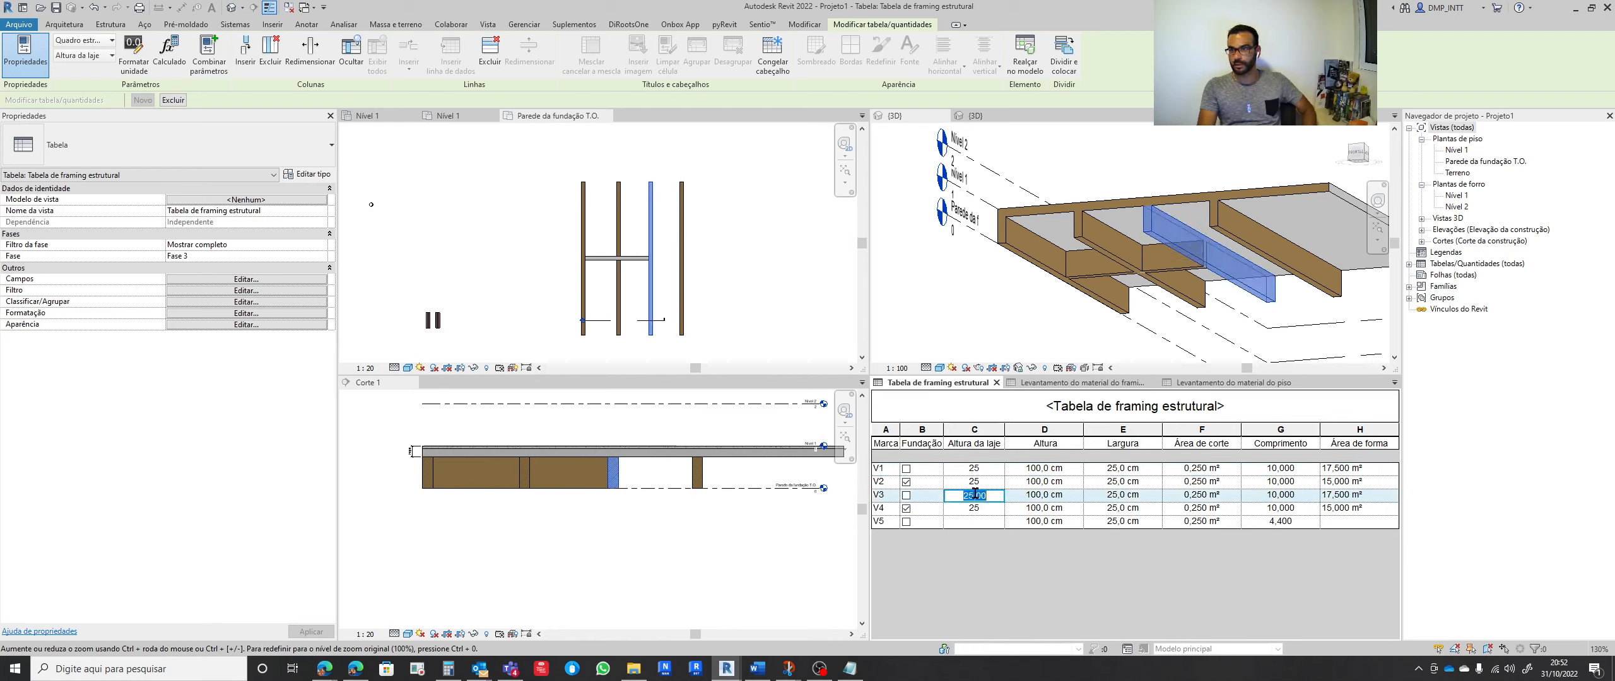
type("0")
left_click(971, 508)
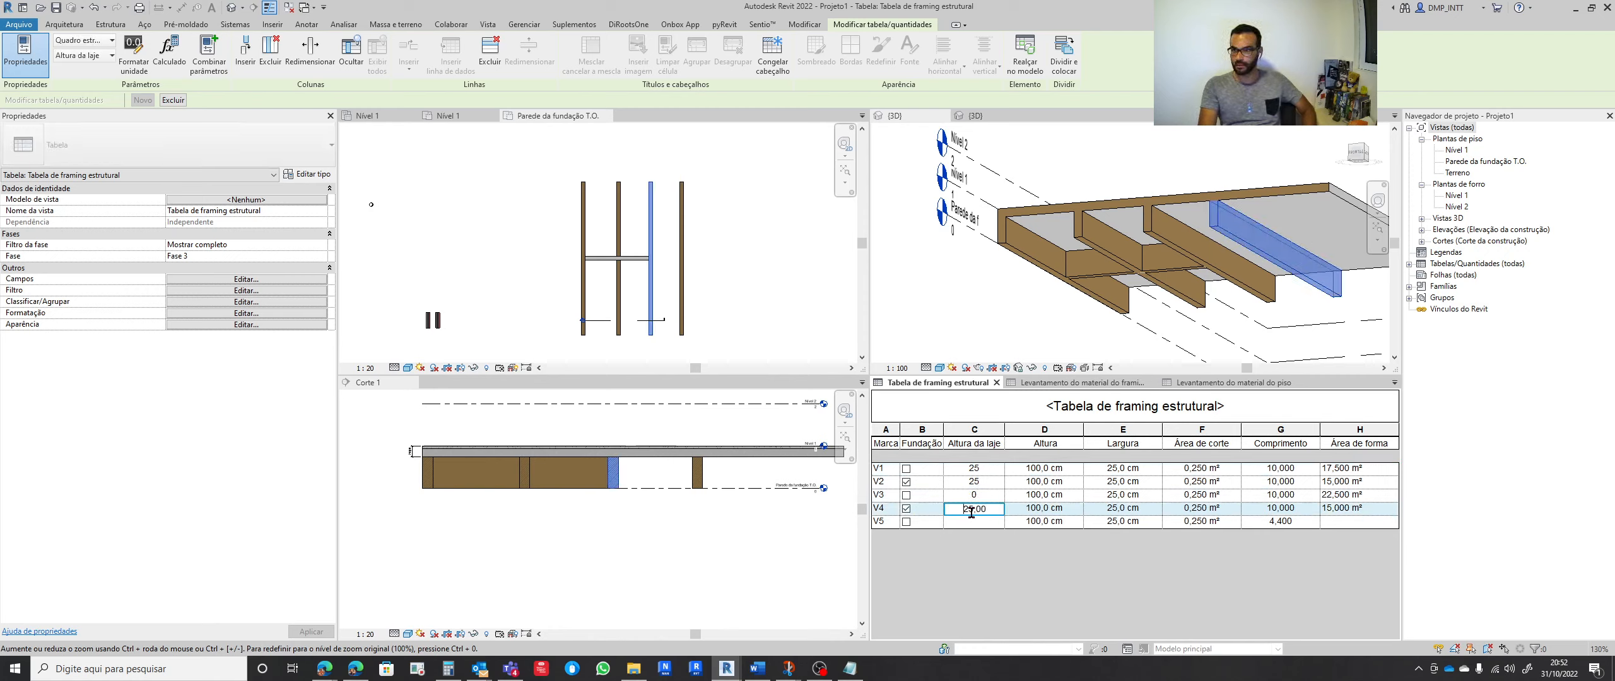
left_click(971, 508)
type("0")
key("Return")
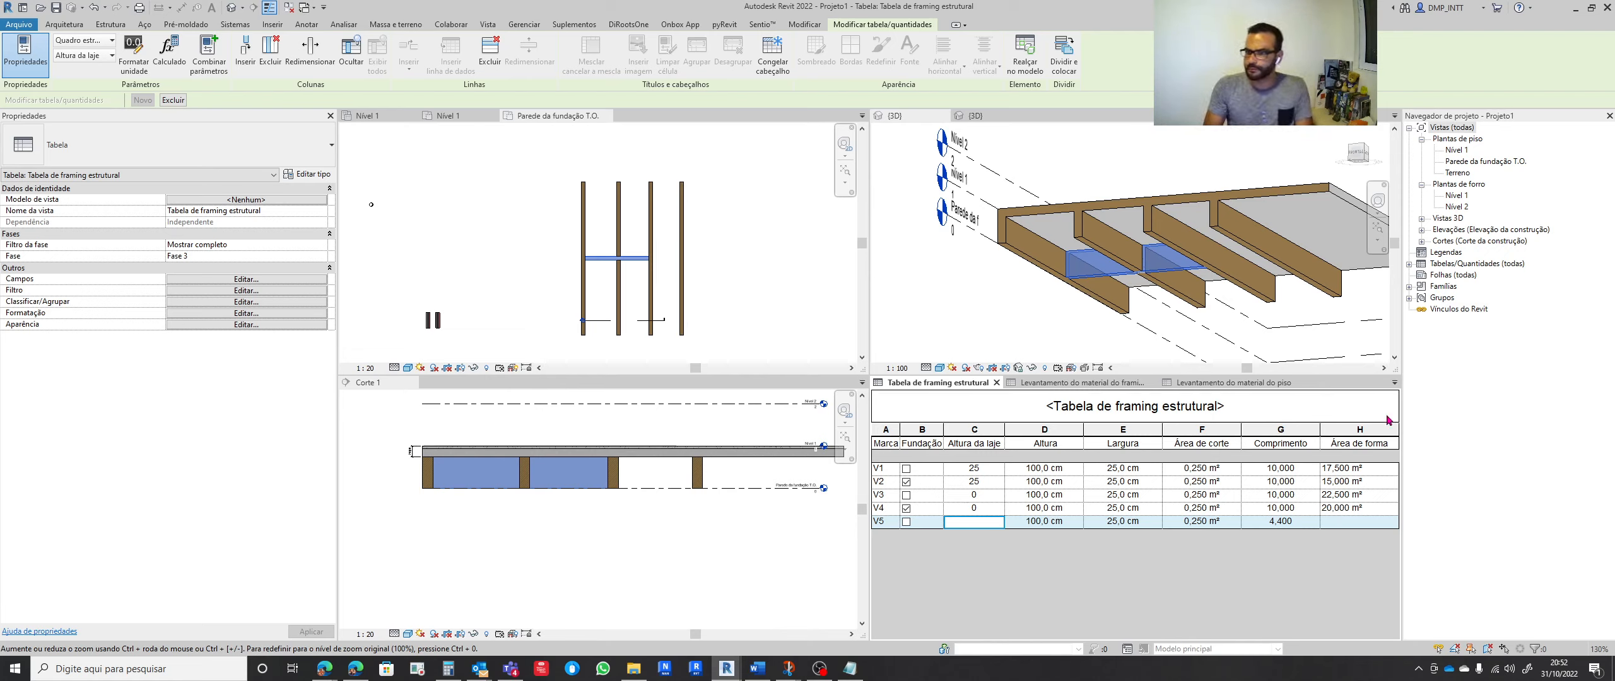
Toggle the Fundação checkboxes of beams V2 and V1 to test the Área de forma formula, restoring each to its original state
left_click(905, 483)
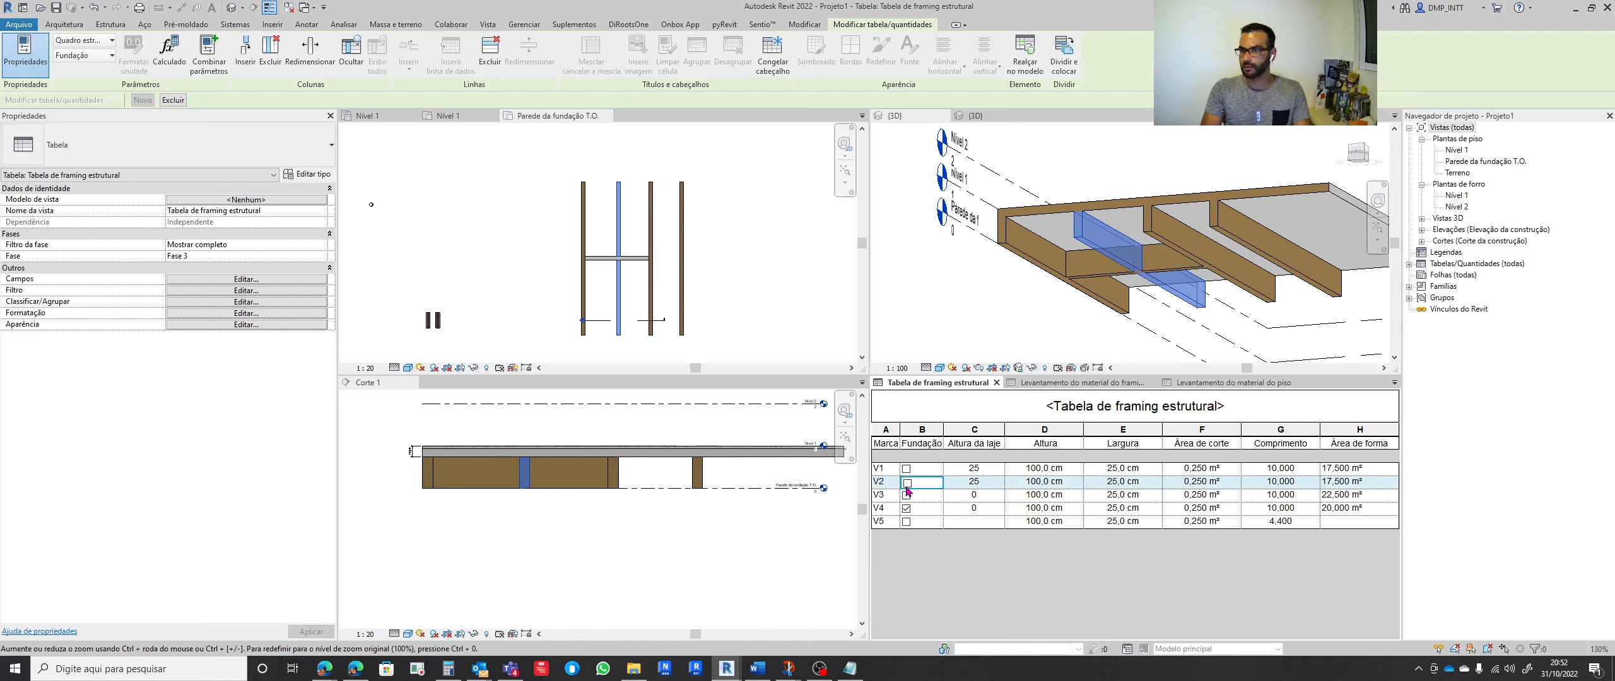
left_click(906, 483)
left_click(906, 469)
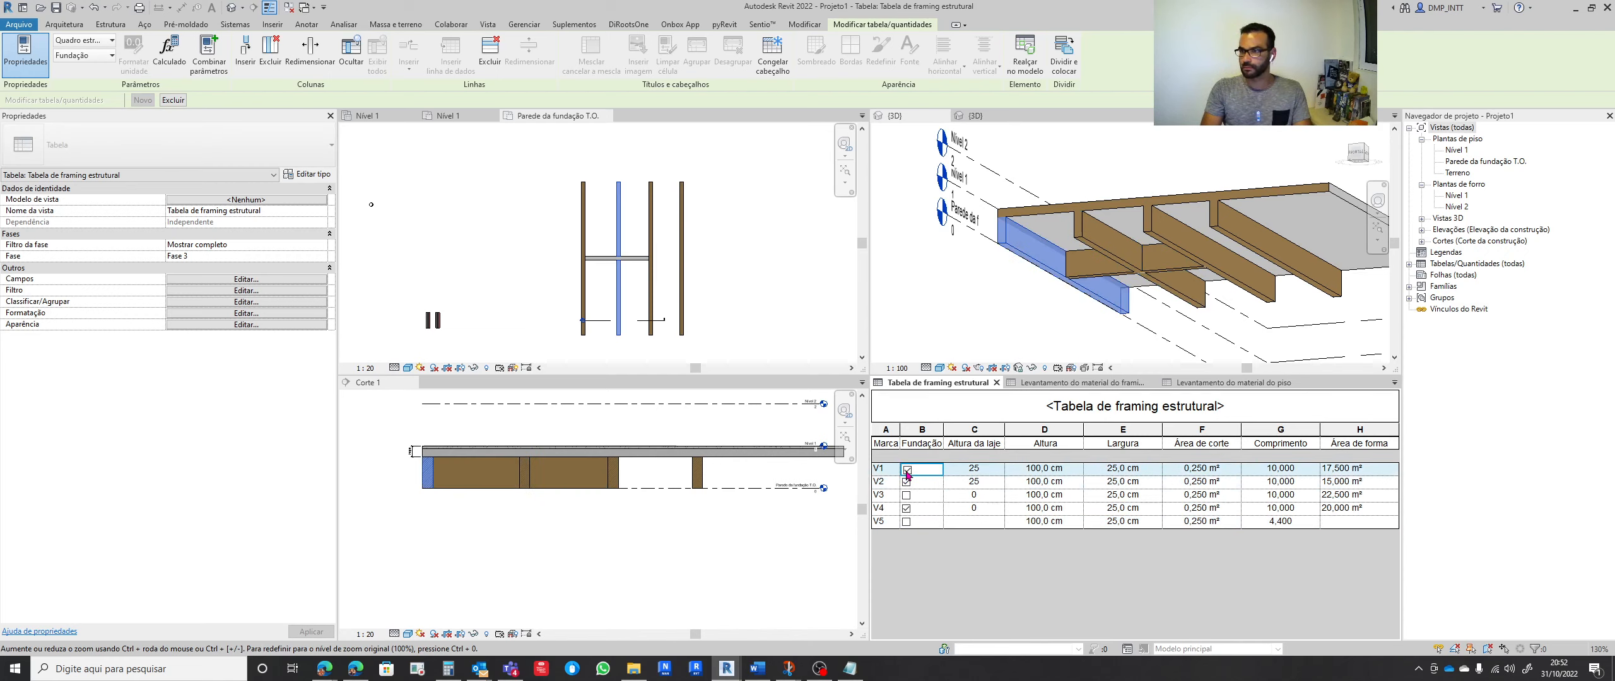
left_click(906, 470)
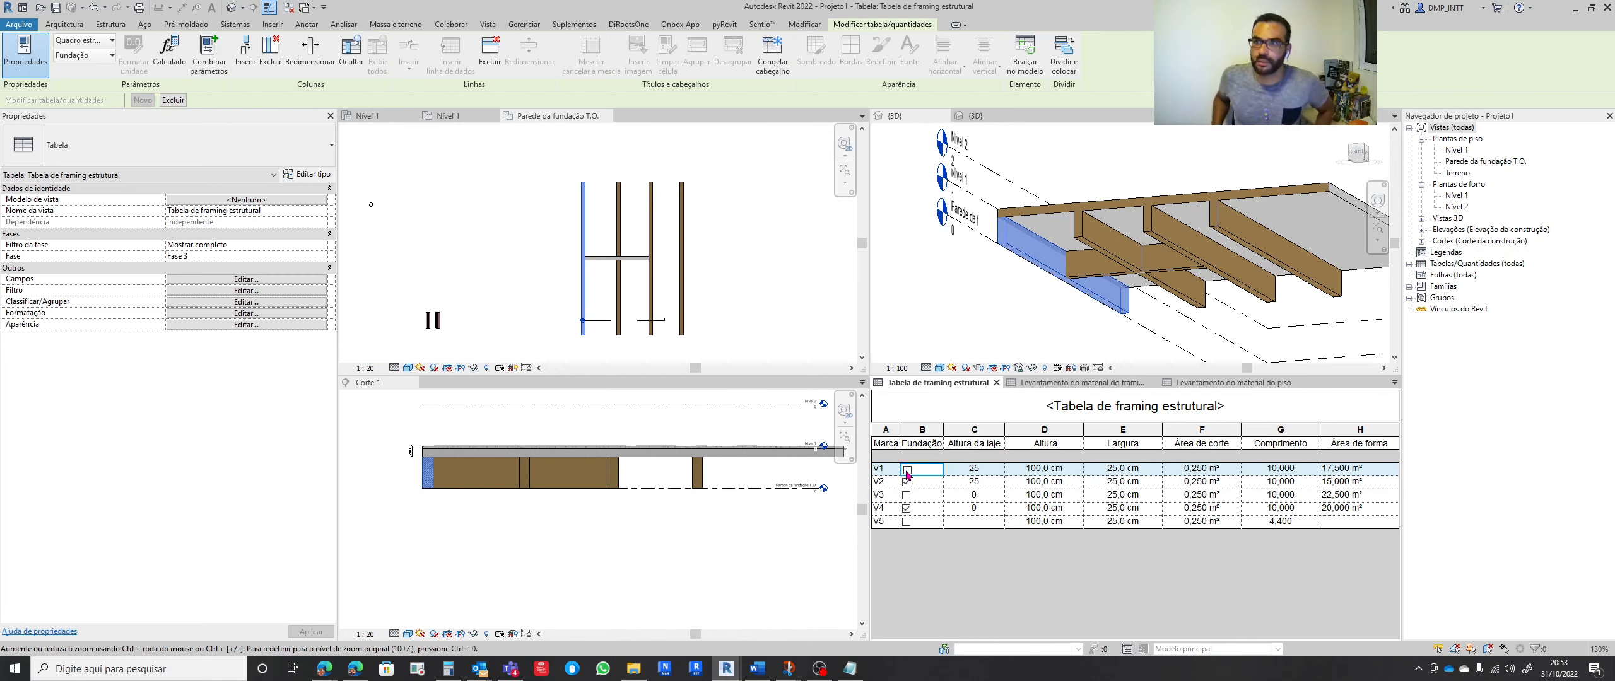
Check the Material: Área values in the Levantamento do material do framing estrutural and return to the Tabela de framing estrutural
left_click(1060, 383)
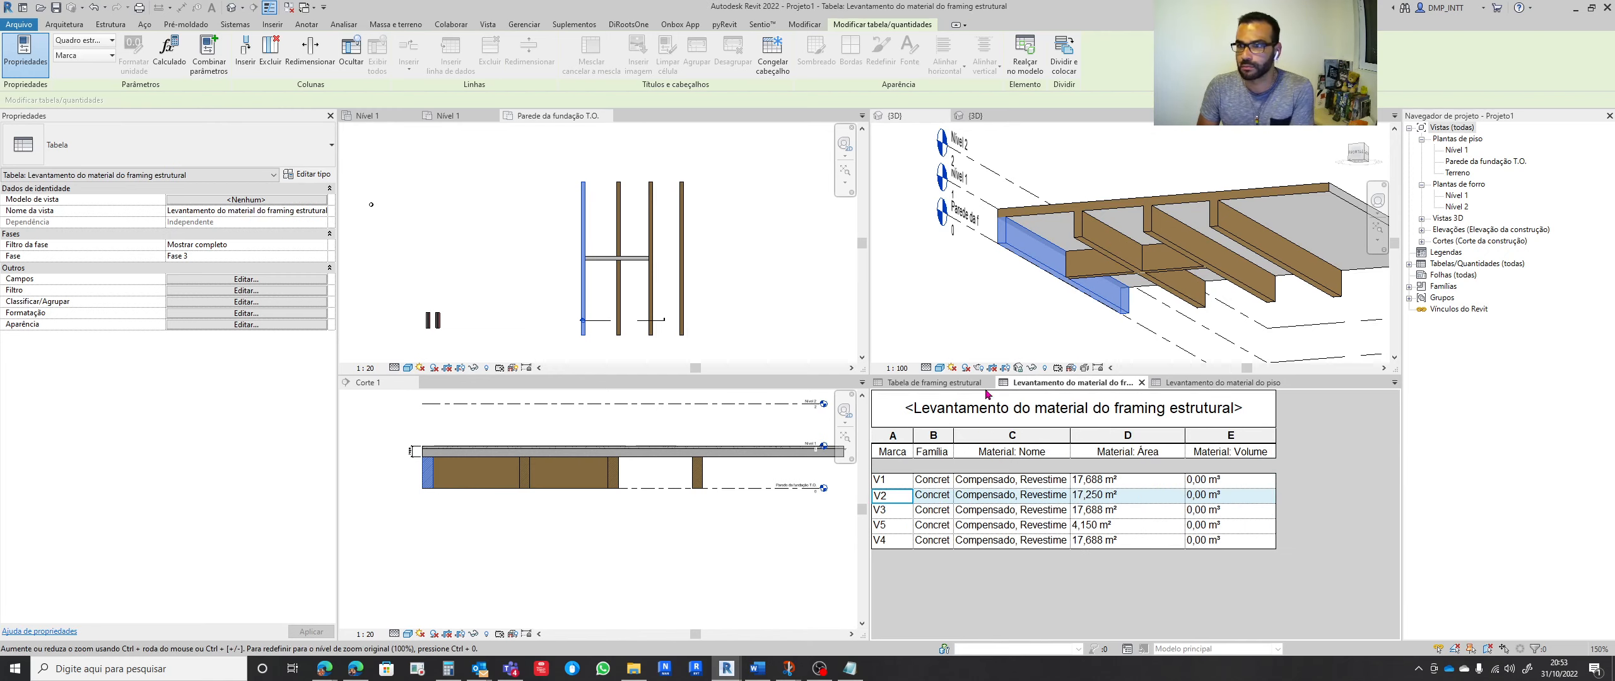
left_click(957, 386)
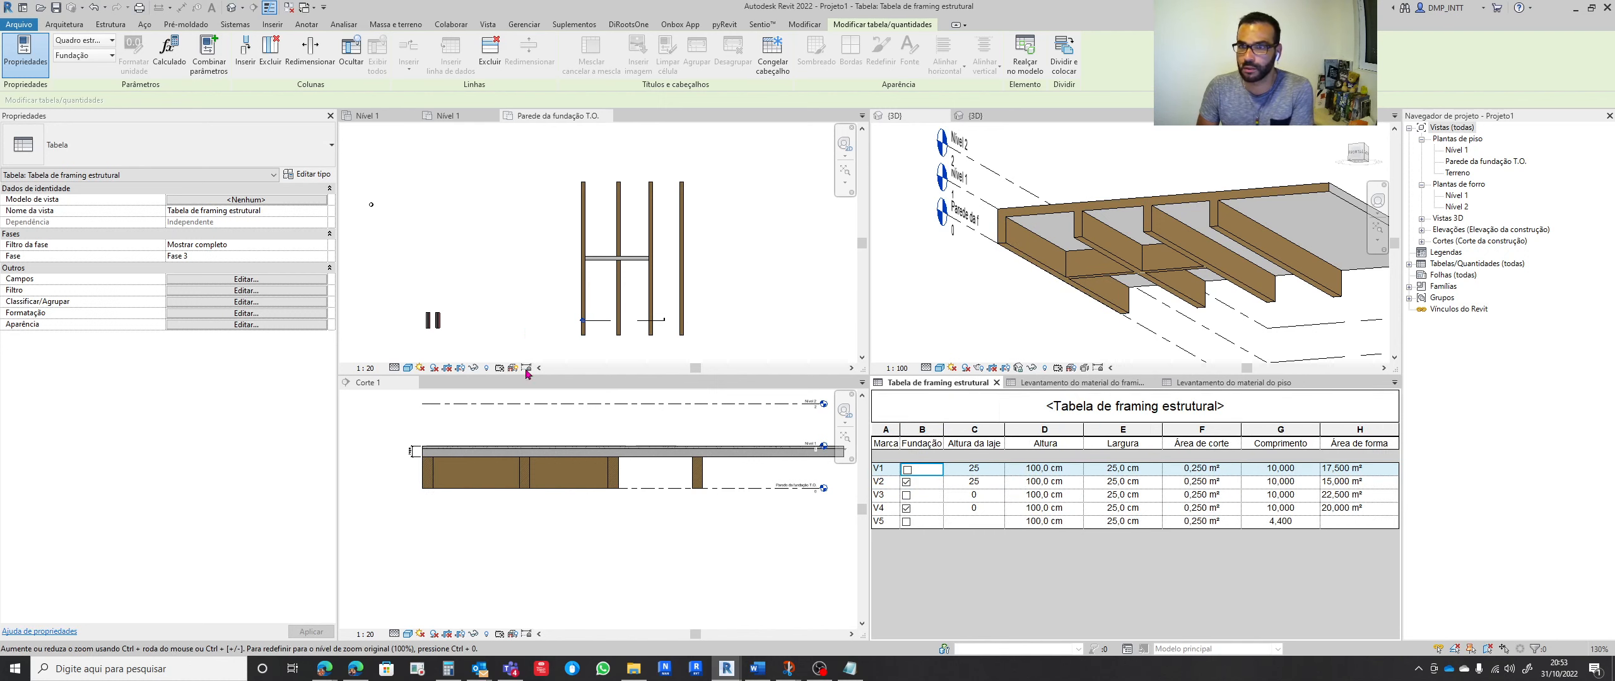
left_click(475, 320)
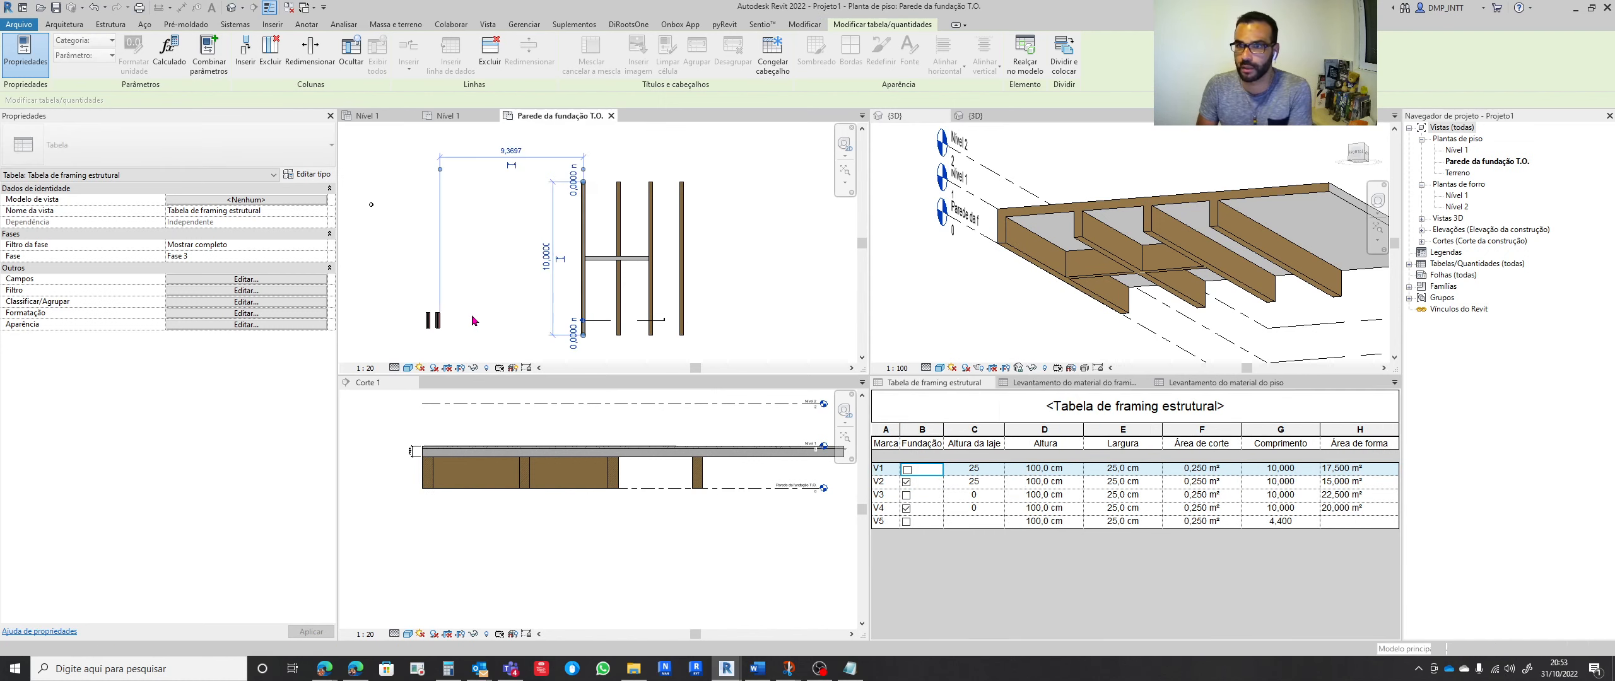
key("d")
key("i")
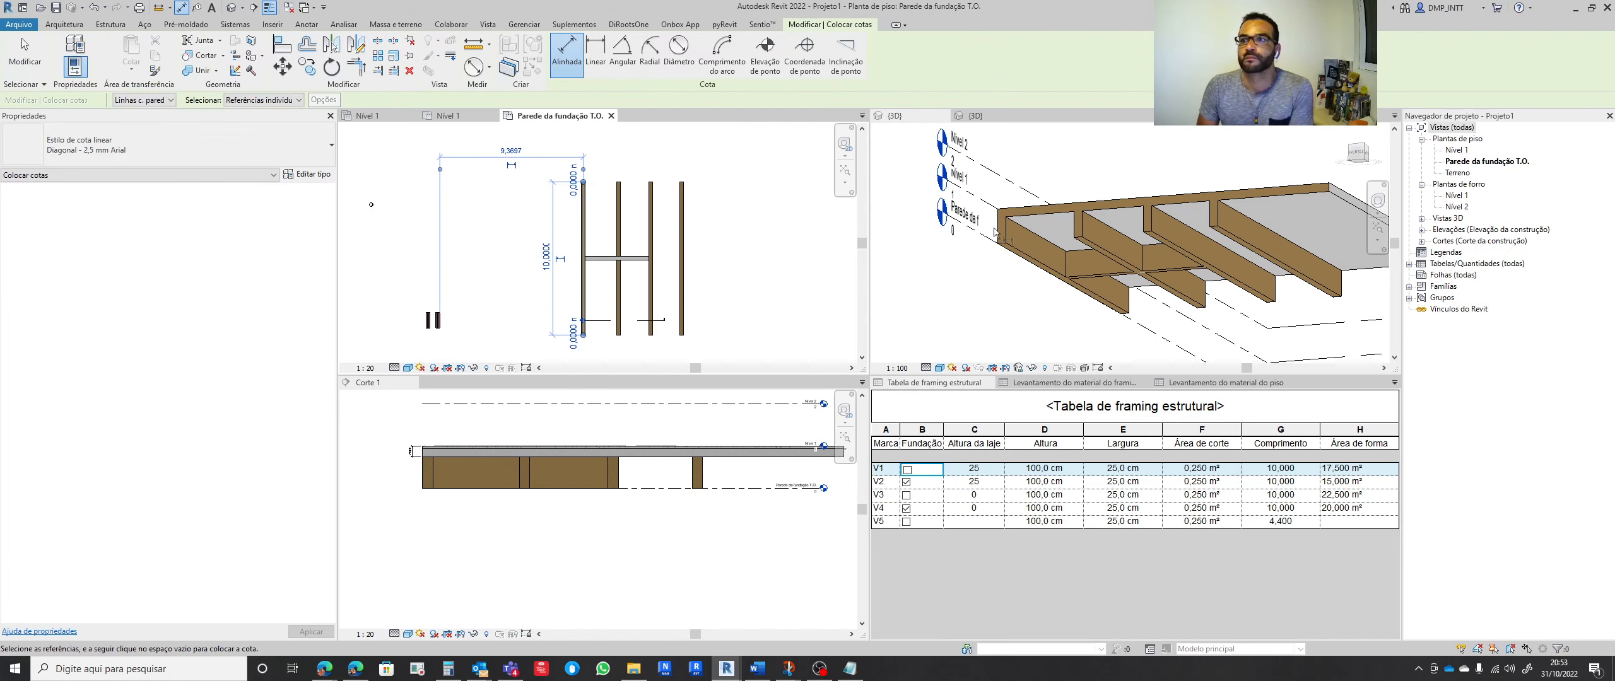
key("Escape")
key("Escape")
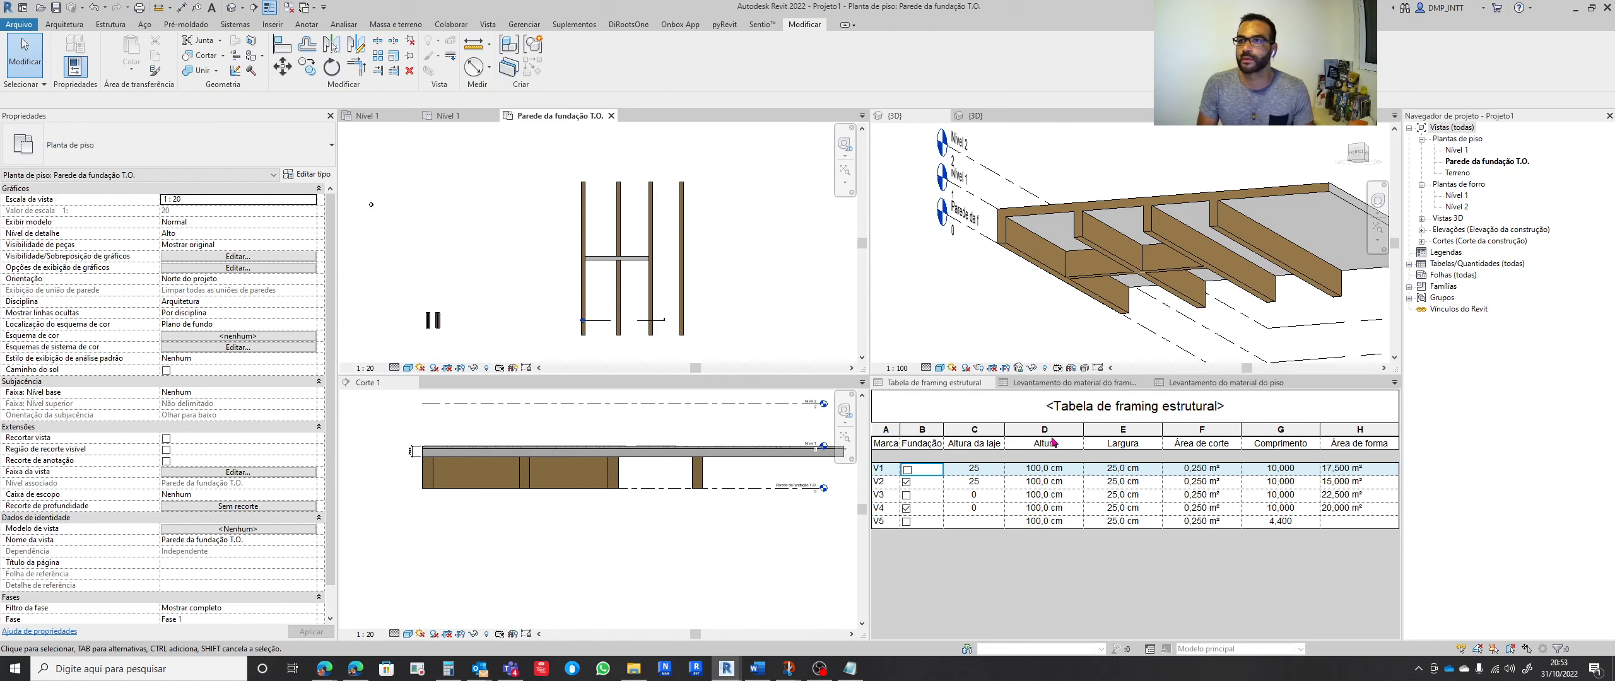
Compare the beam areas in the Levantamento do material do framing estrutural with the Área de forma column of the framing schedule
left_click(1036, 383)
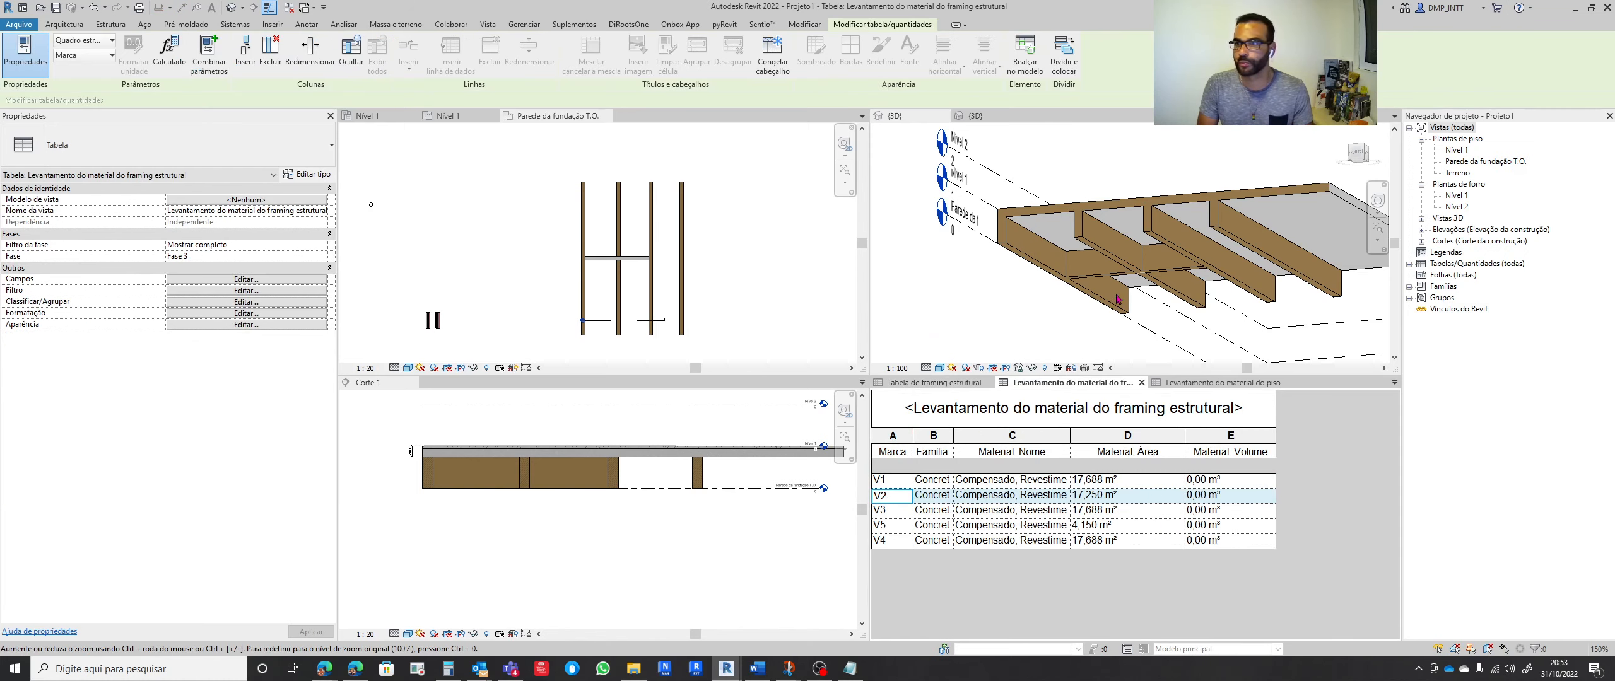
left_click(948, 386)
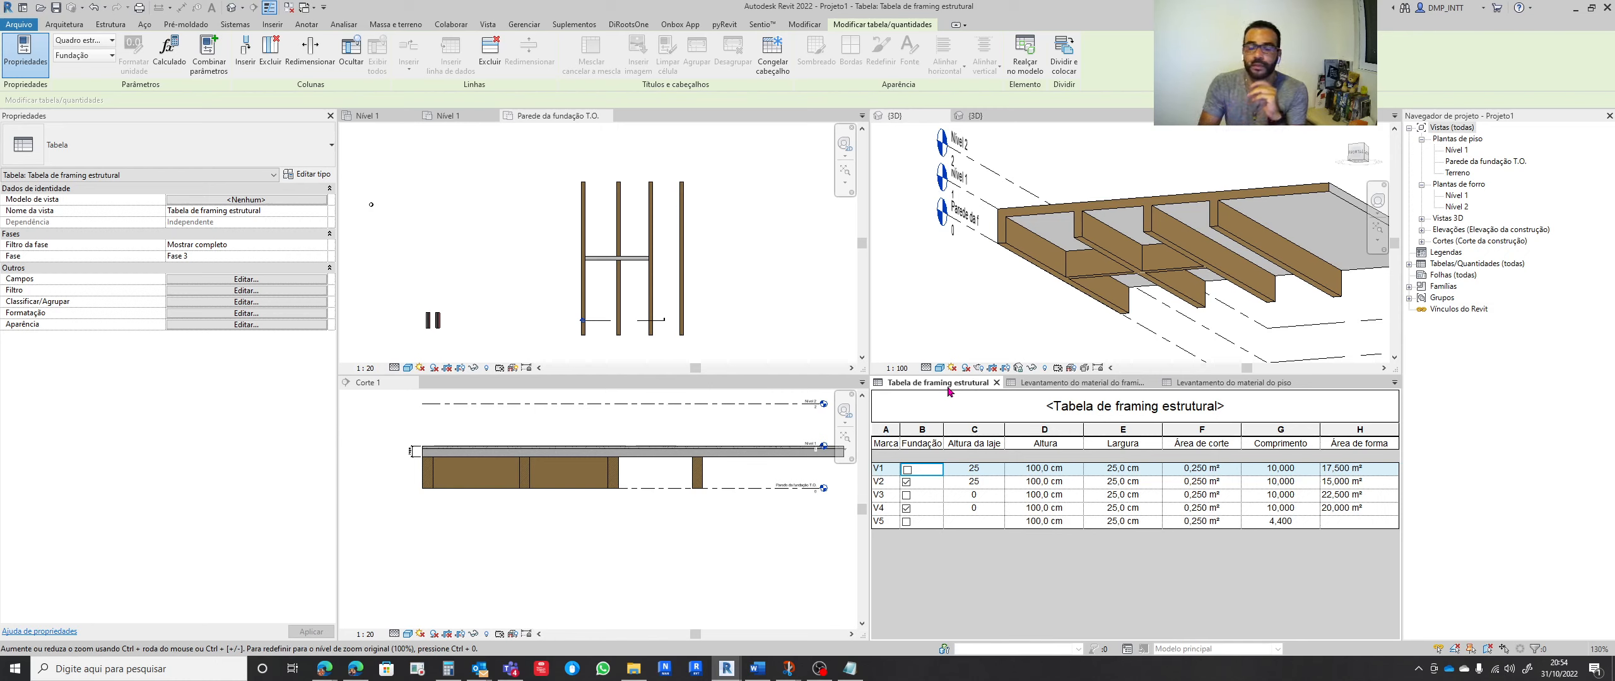
left_click(446, 331)
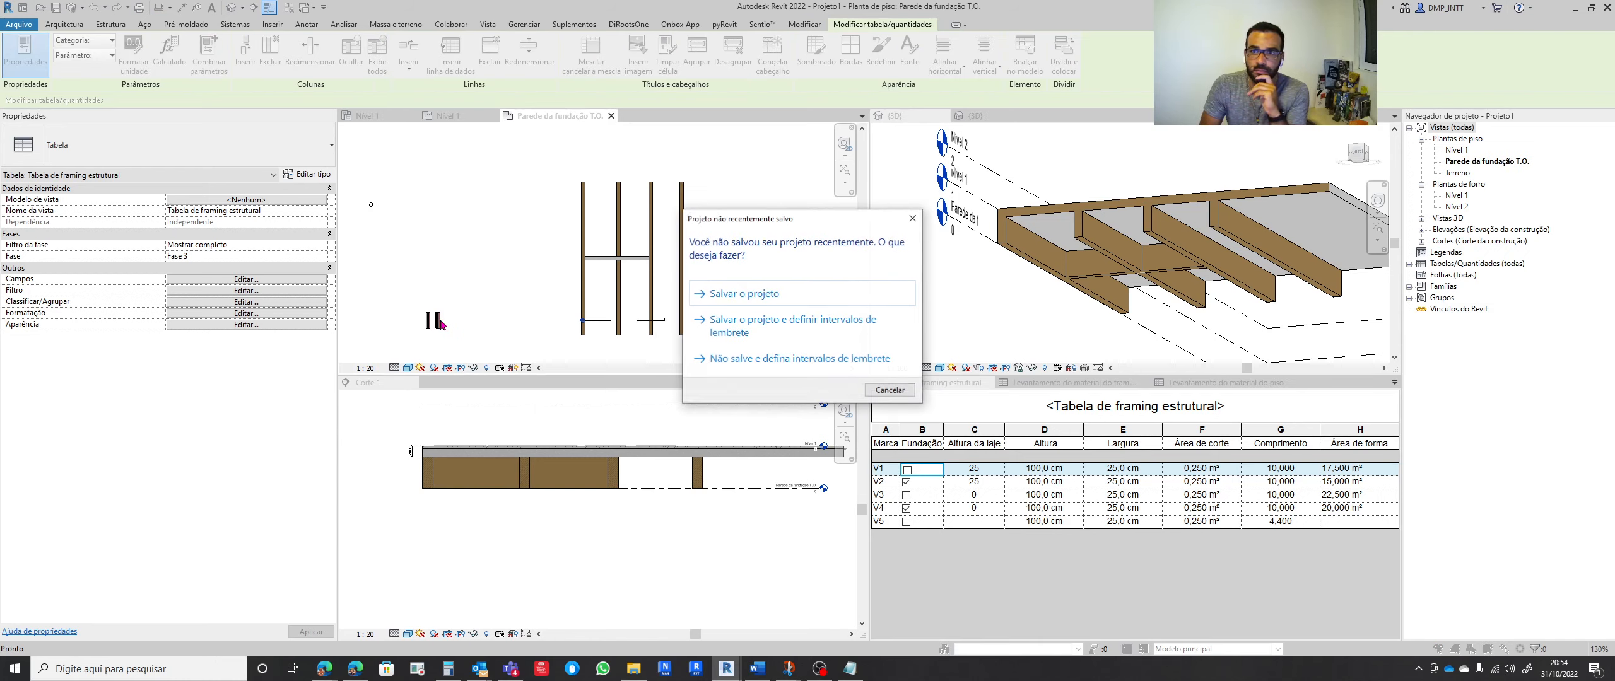
left_click(912, 219)
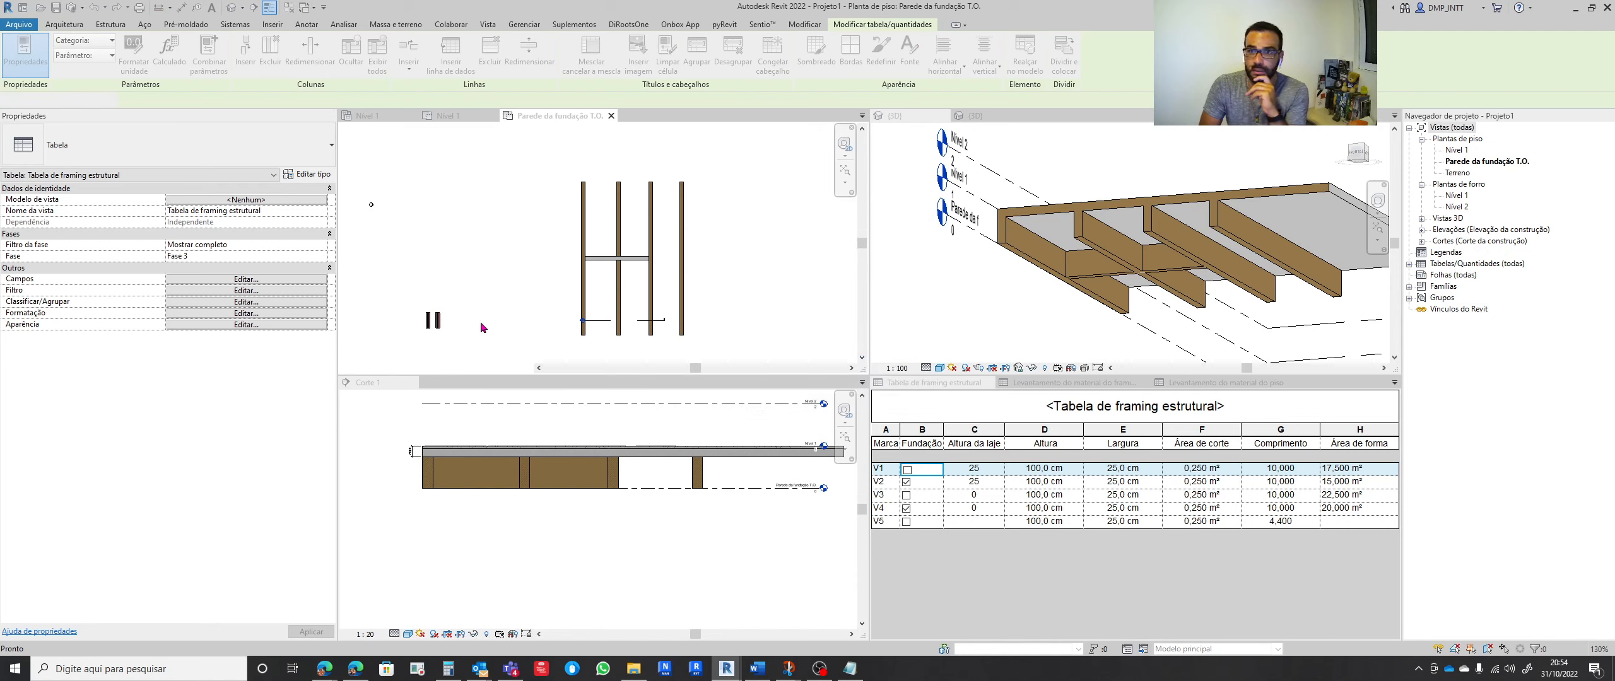
left_click(437, 320)
left_click(437, 320)
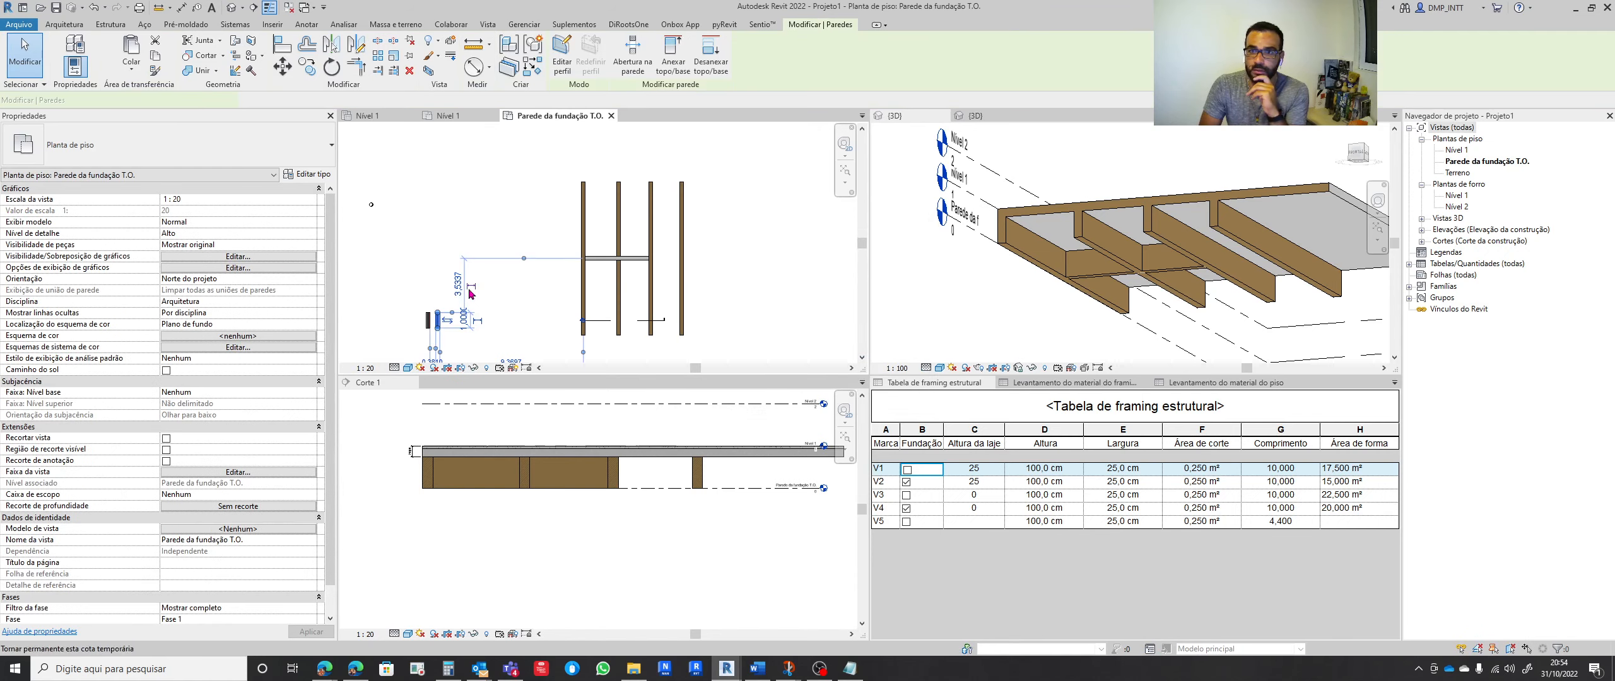
left_click(476, 206)
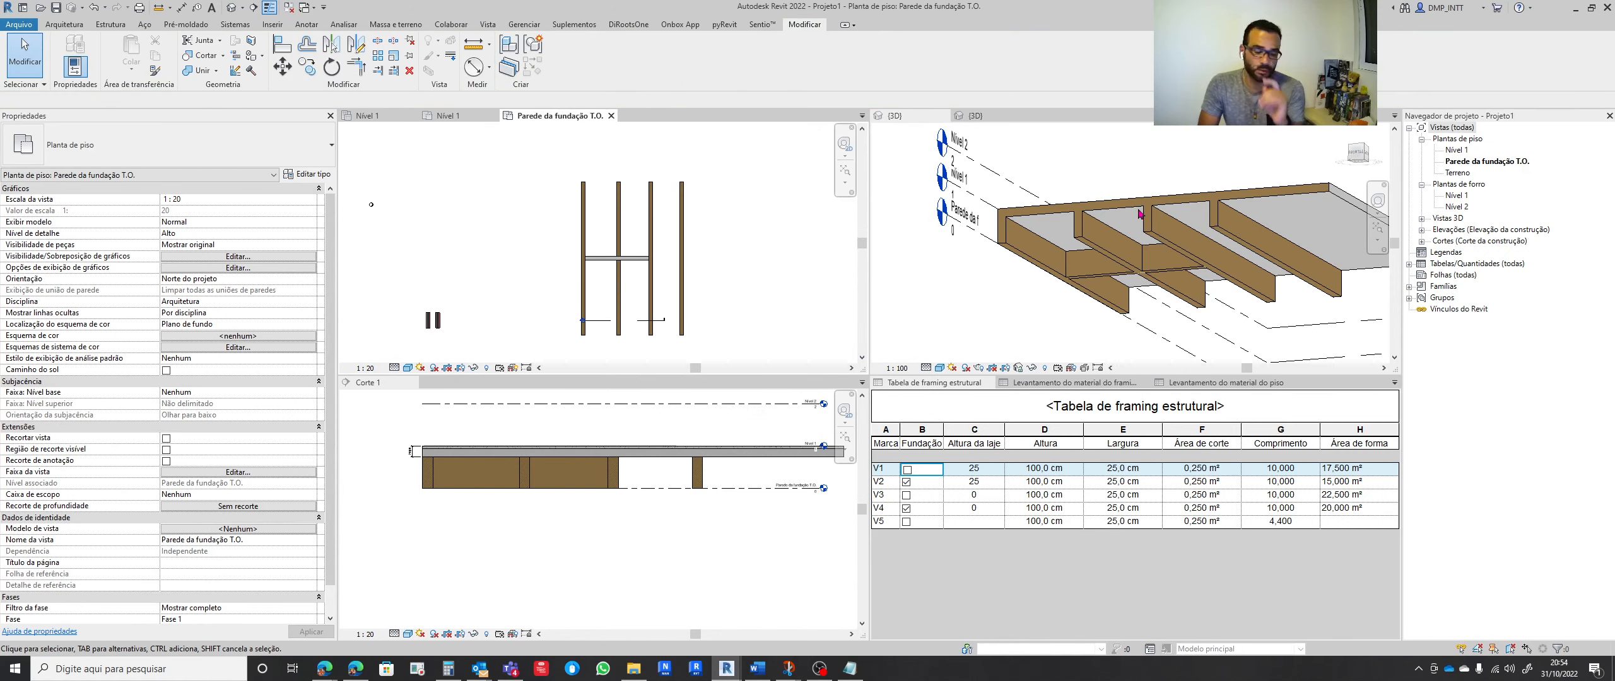
Inspect the beam joint in the 3D view and open the Concreto-Viga retangular family for editing, dismissing the save reminder
left_click(1205, 251)
middle_click_drag(1071, 232, 1079, 251, "shift")
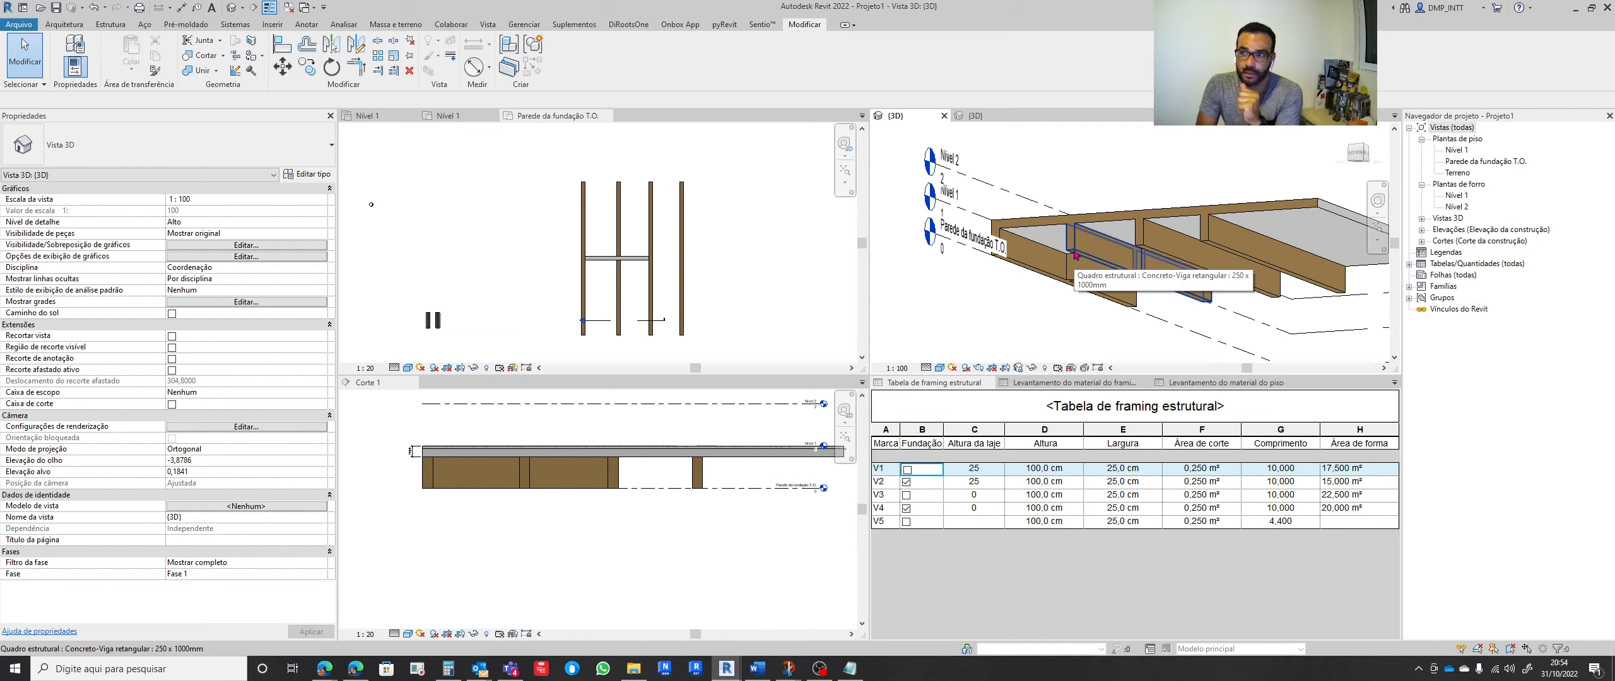
scroll(1075, 252, "up", 5)
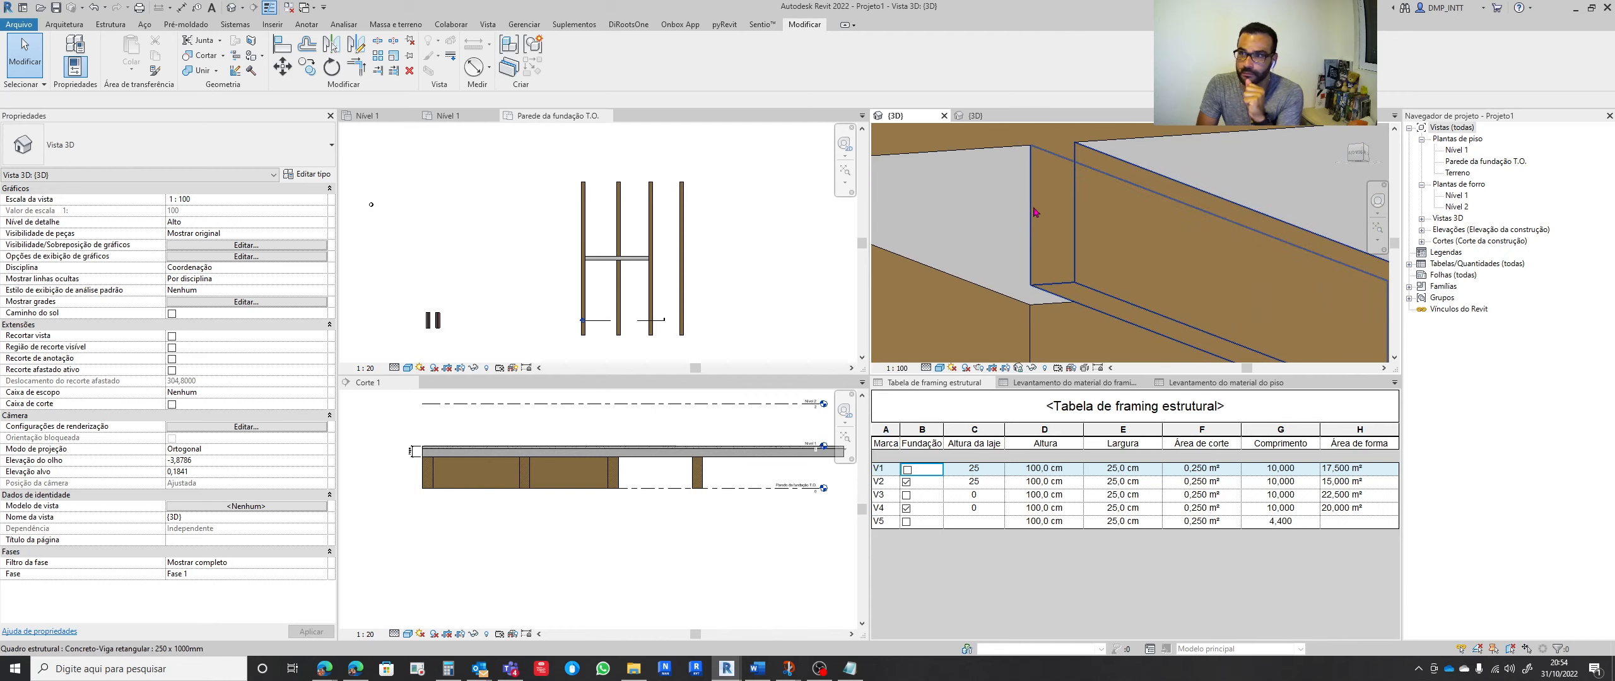
double_click(1123, 240)
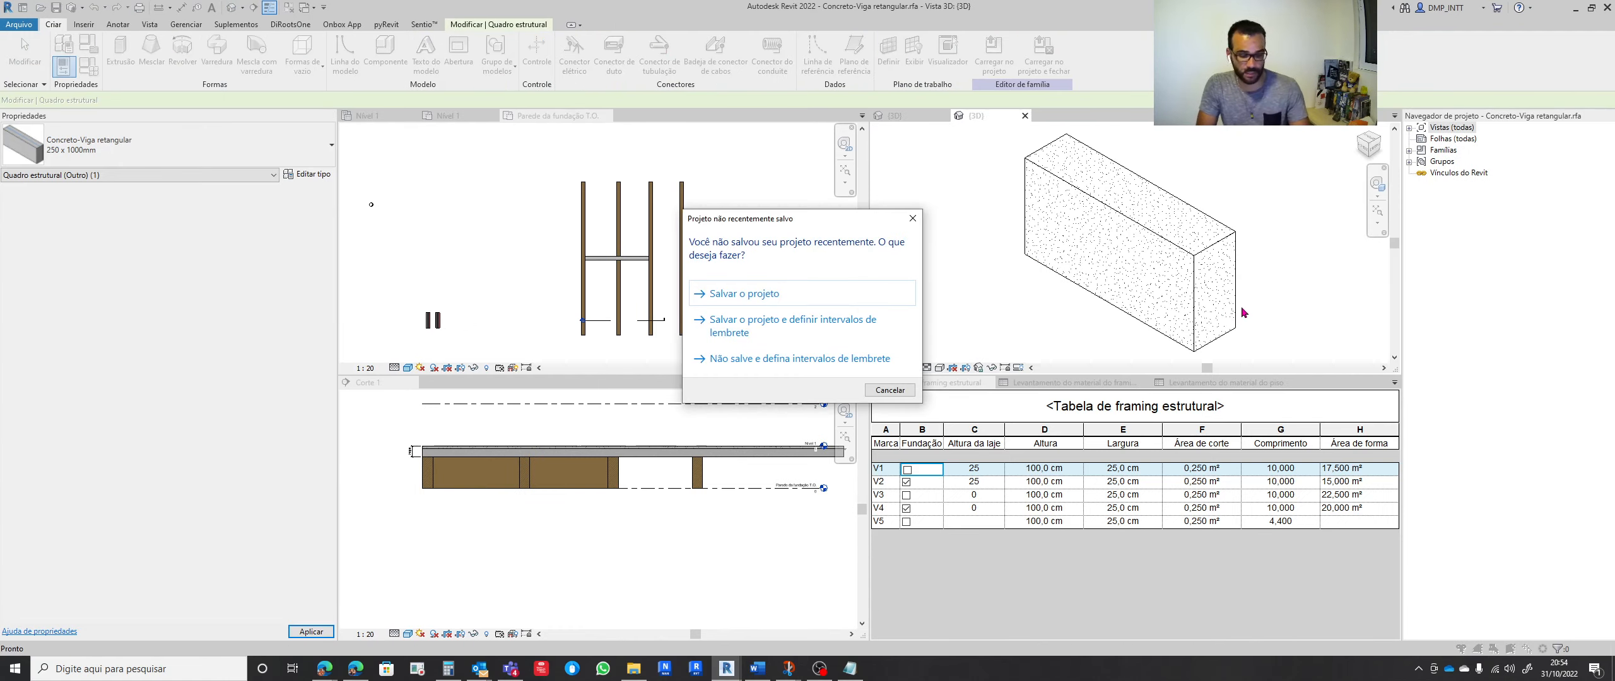
left_click(912, 218)
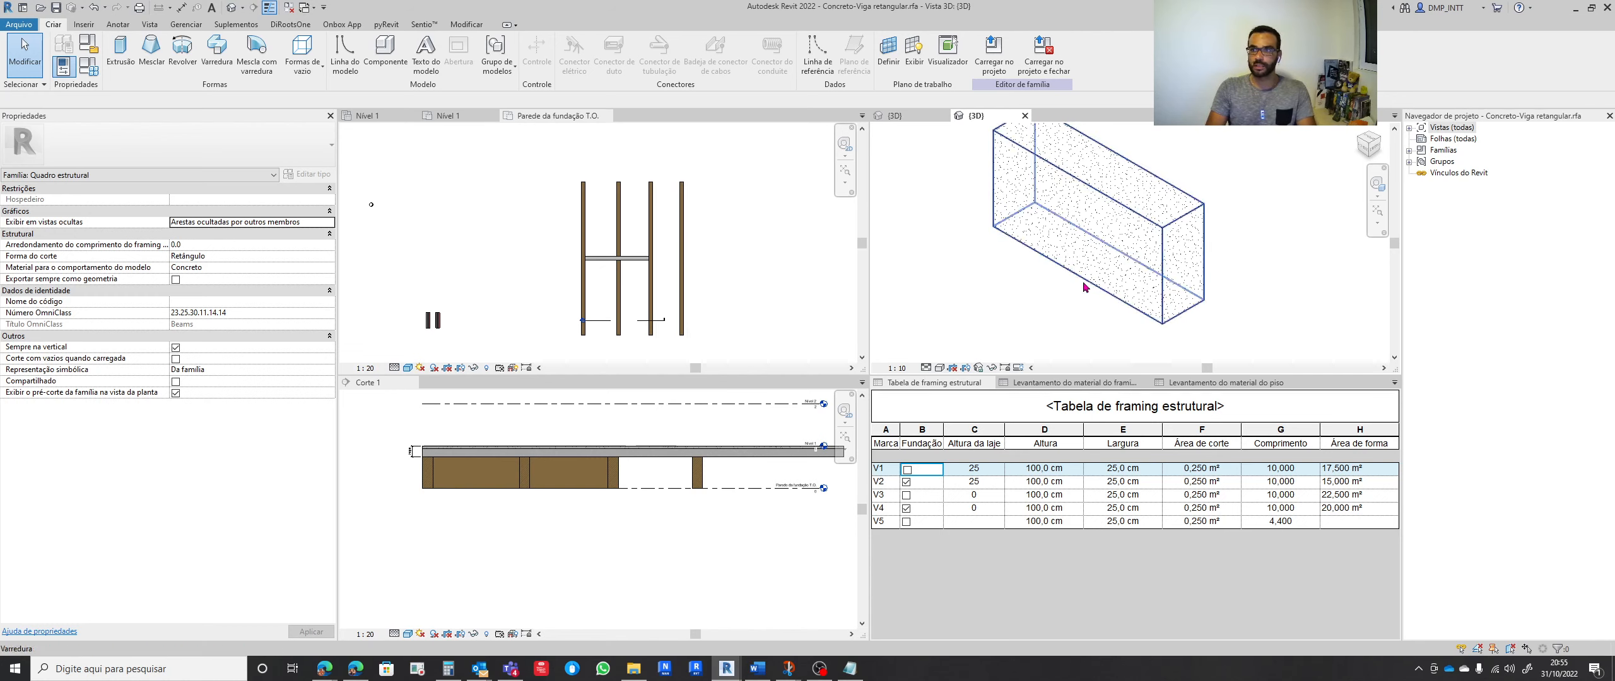
middle_click_drag(1145, 331, 1140, 327, "shift")
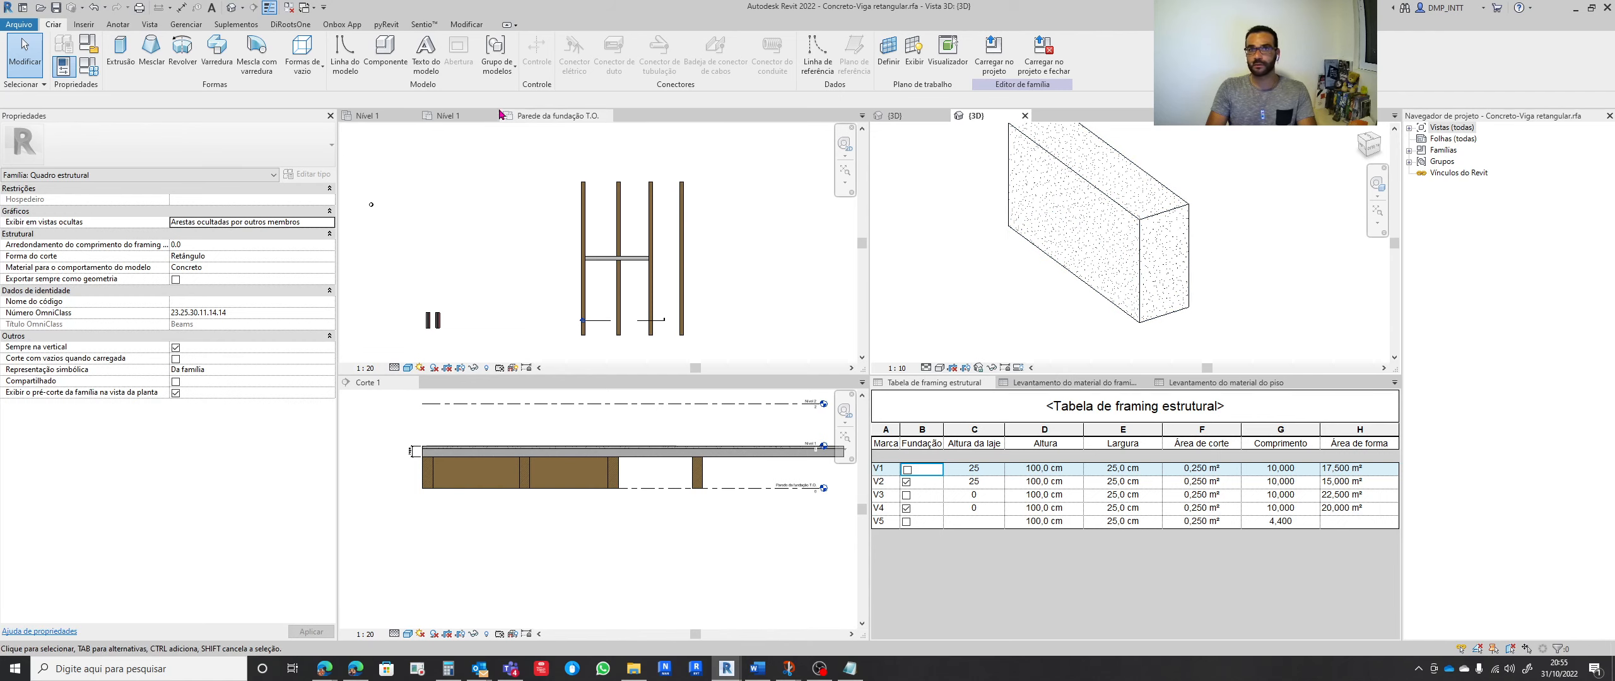
Try to start an extrusion sketch by picking an edge of the beam family's end face, and delete the picked line
left_click(121, 61)
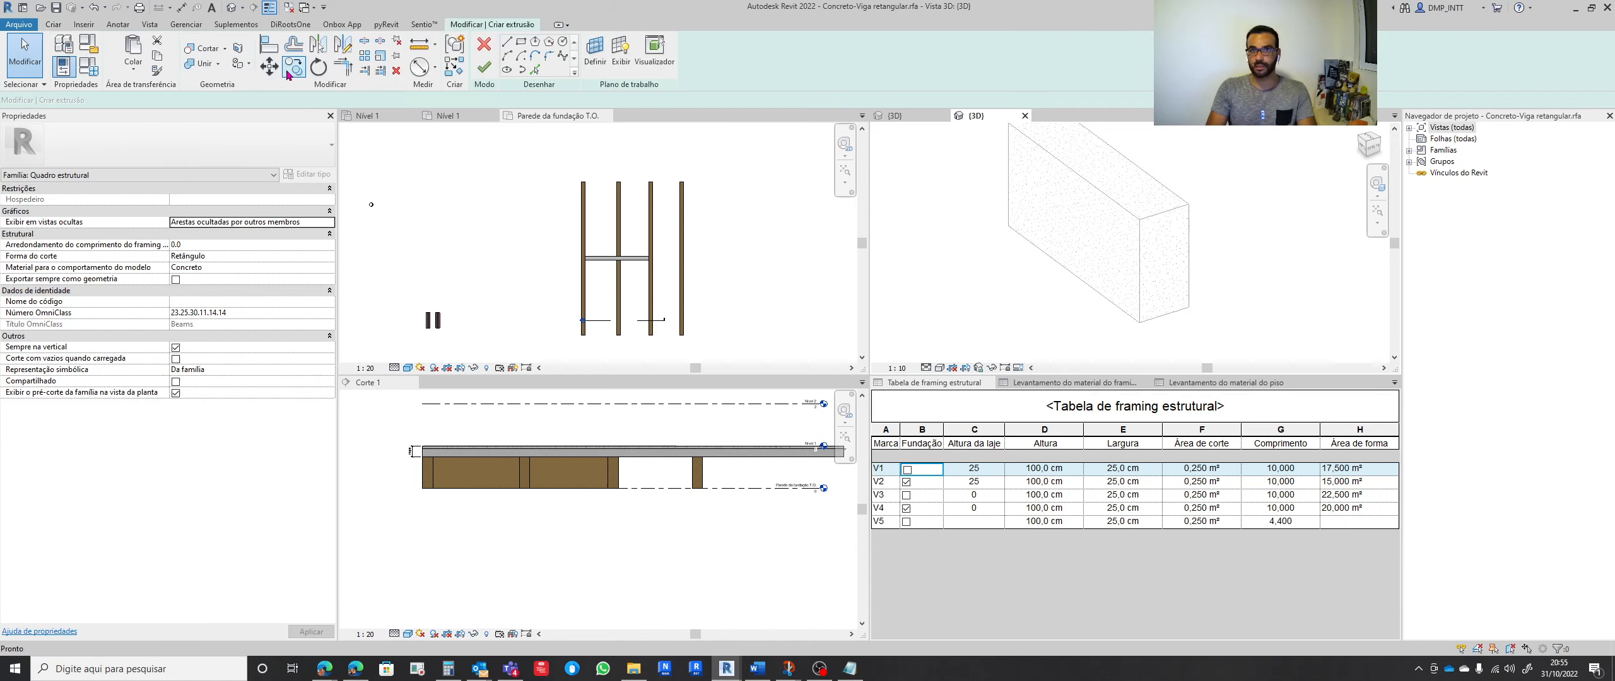
left_click(535, 68)
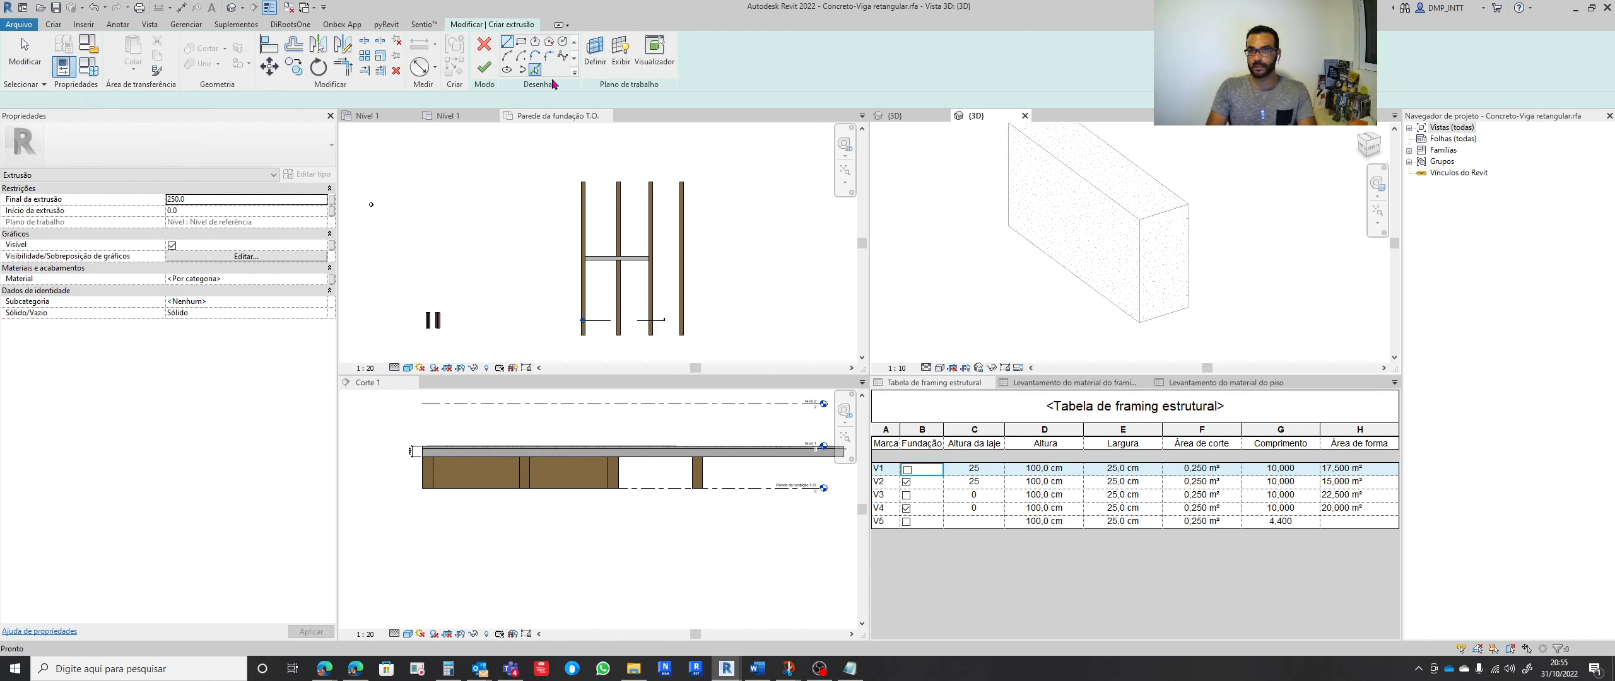
left_click(1143, 260)
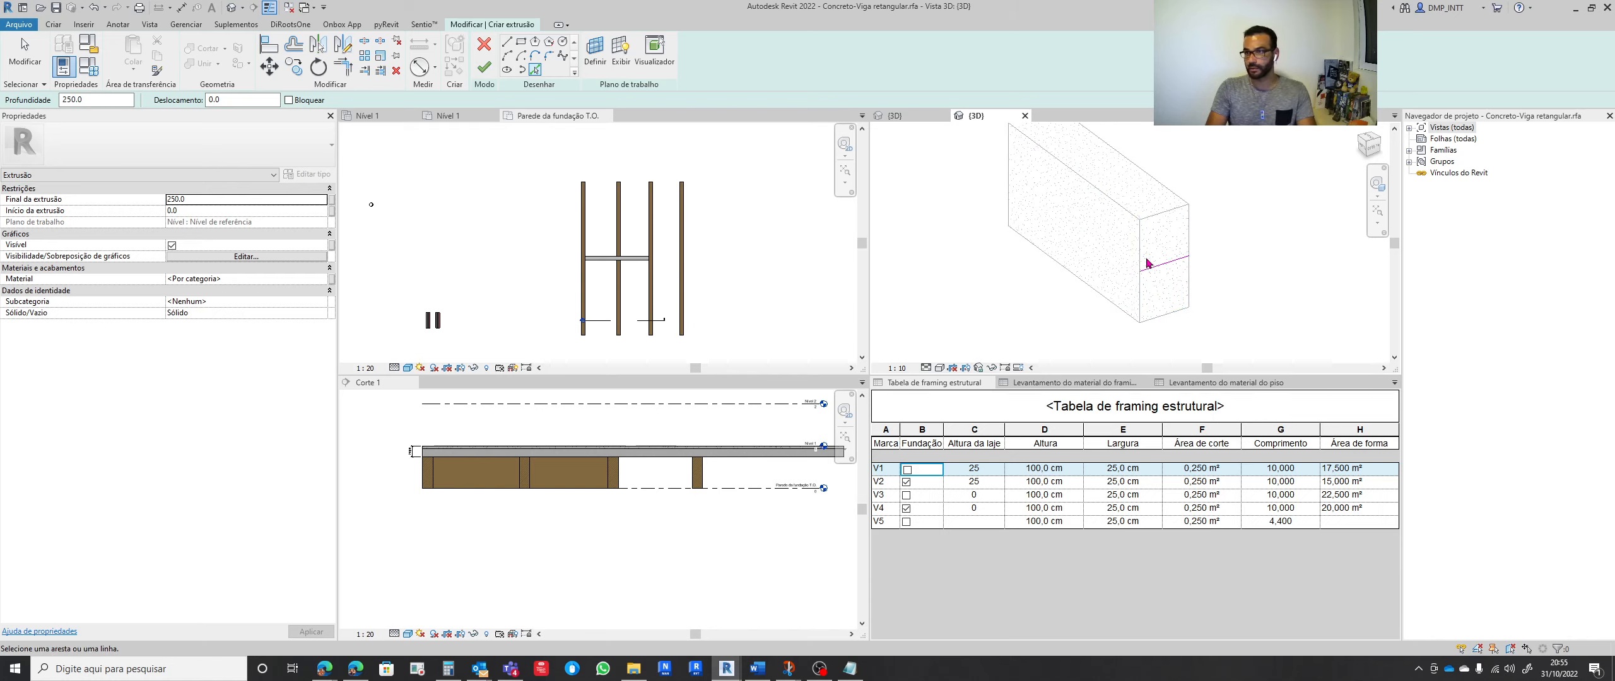
key("Escape")
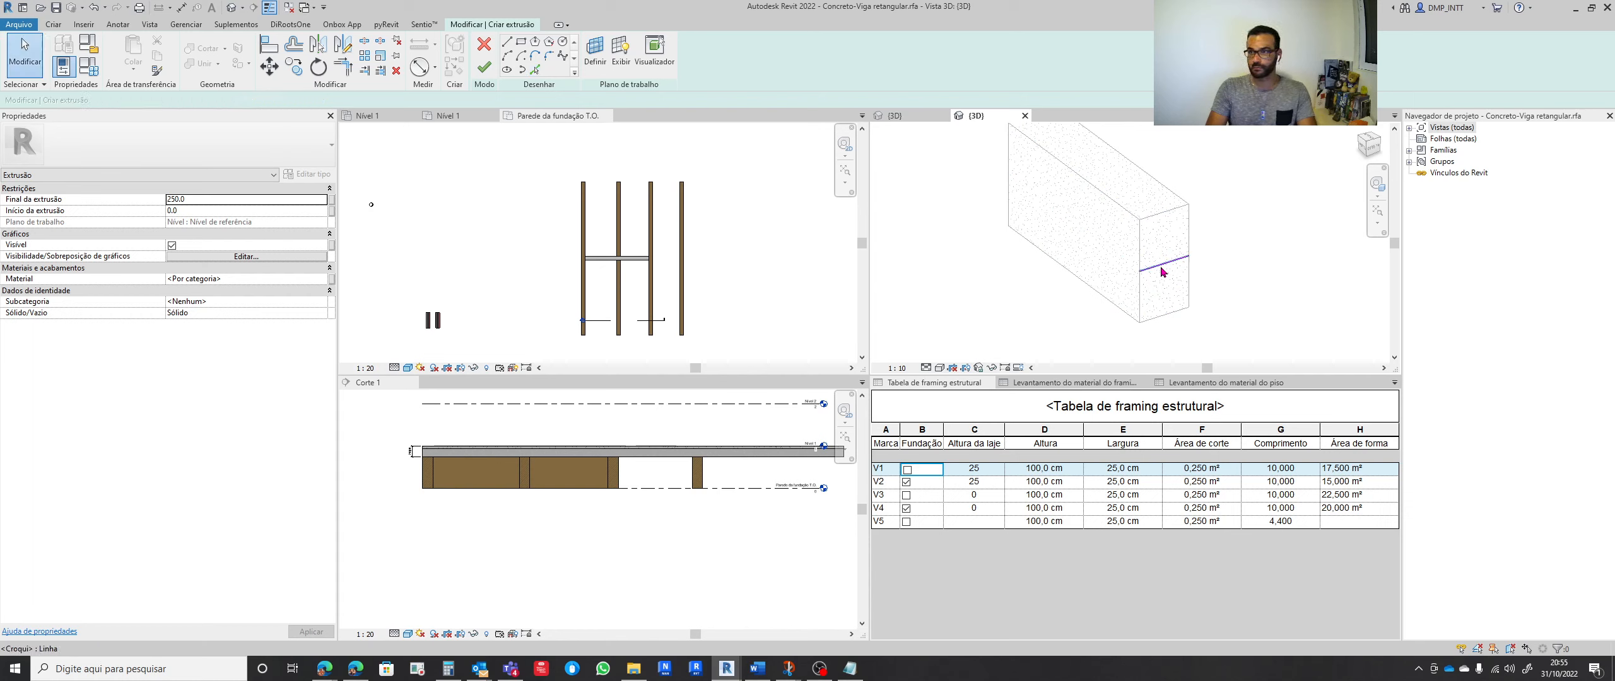
left_click(1162, 270)
key("Delete")
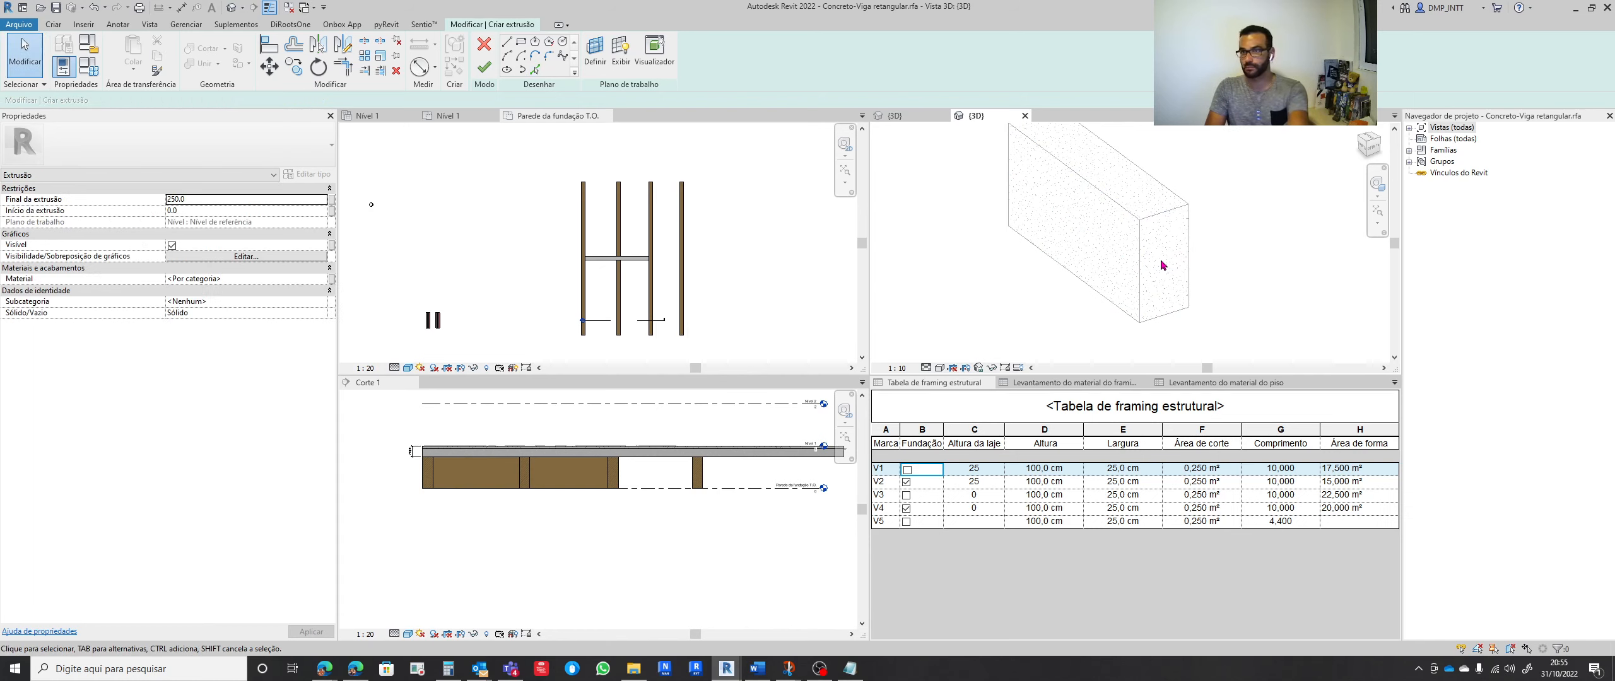
Try to sketch extrusion lines along the edges of the beam family's end face, and discard the extrusion
left_click(506, 42)
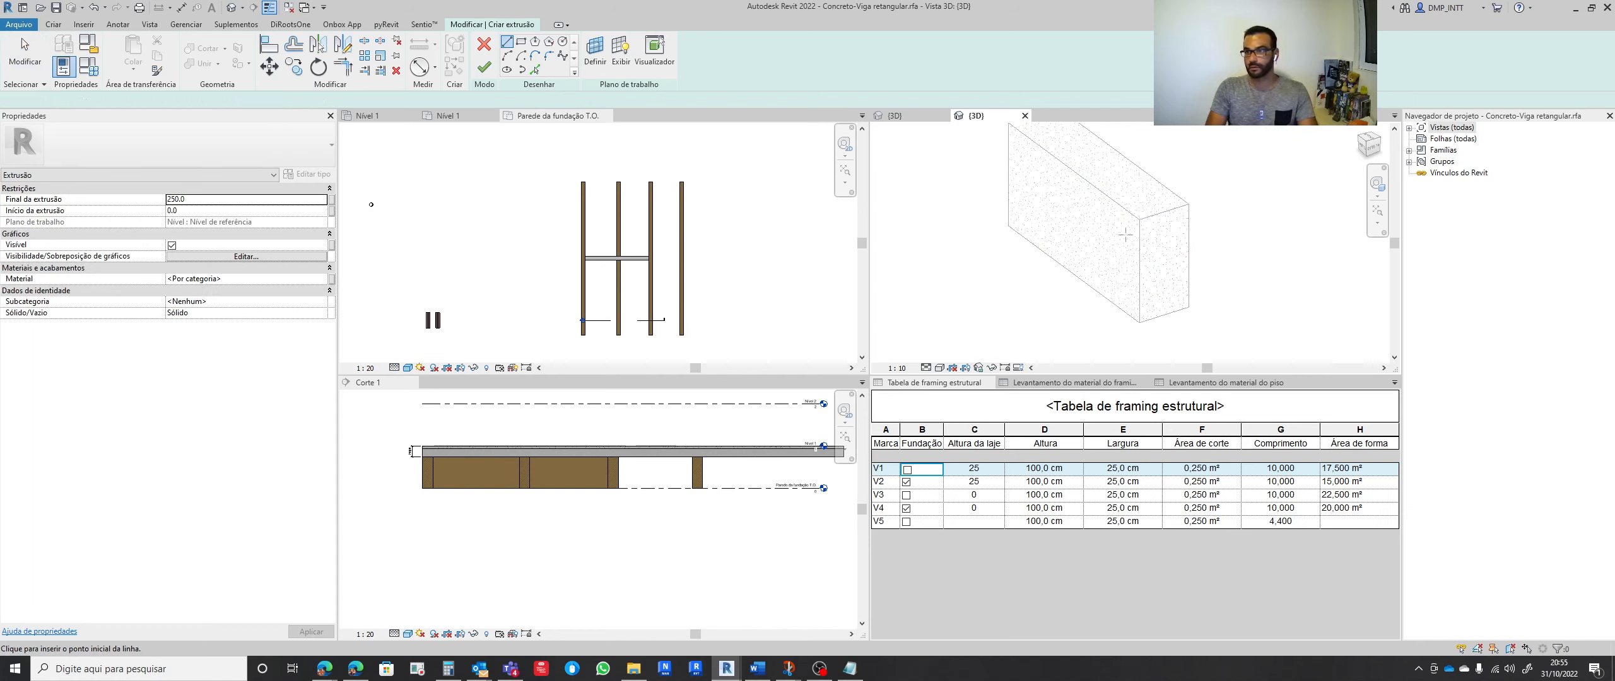
left_click(1139, 219)
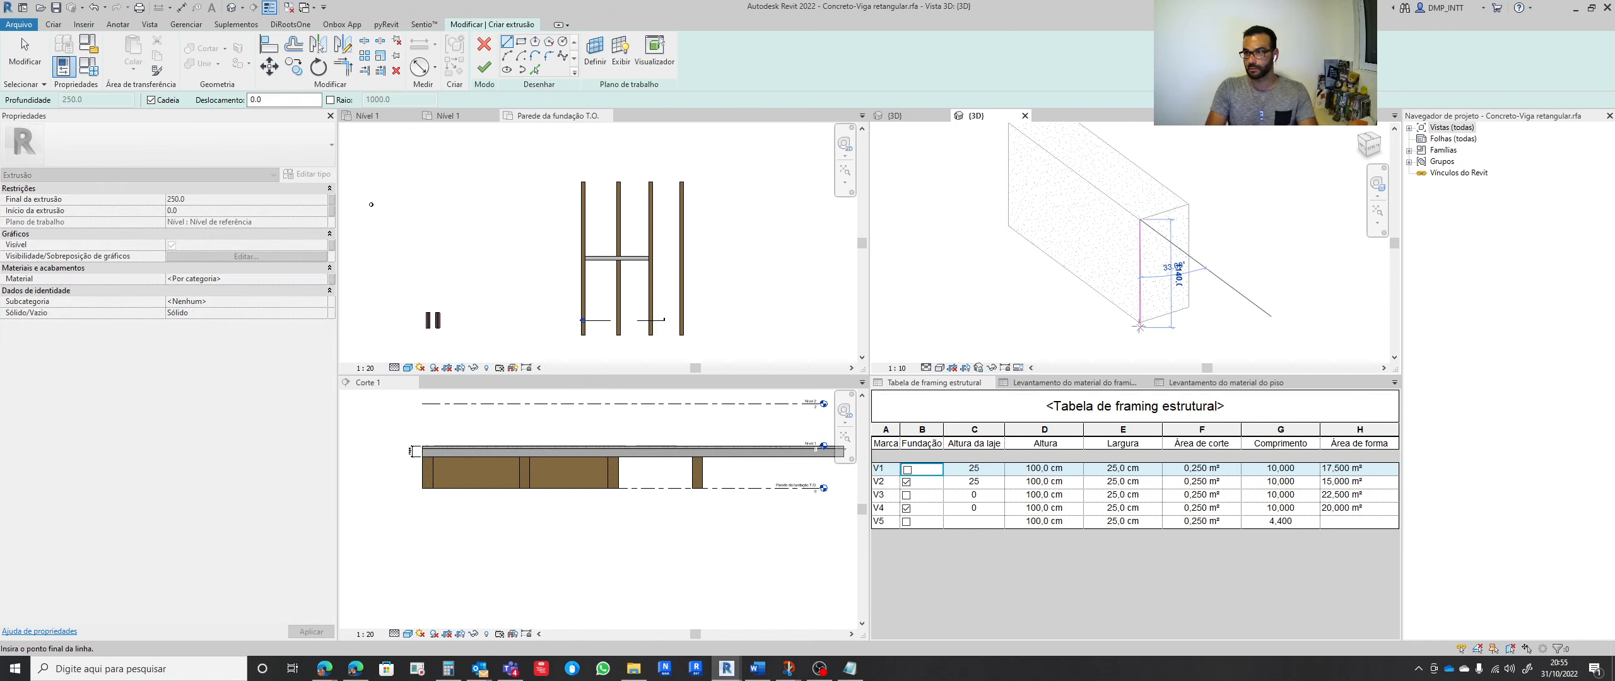
left_click(1139, 321)
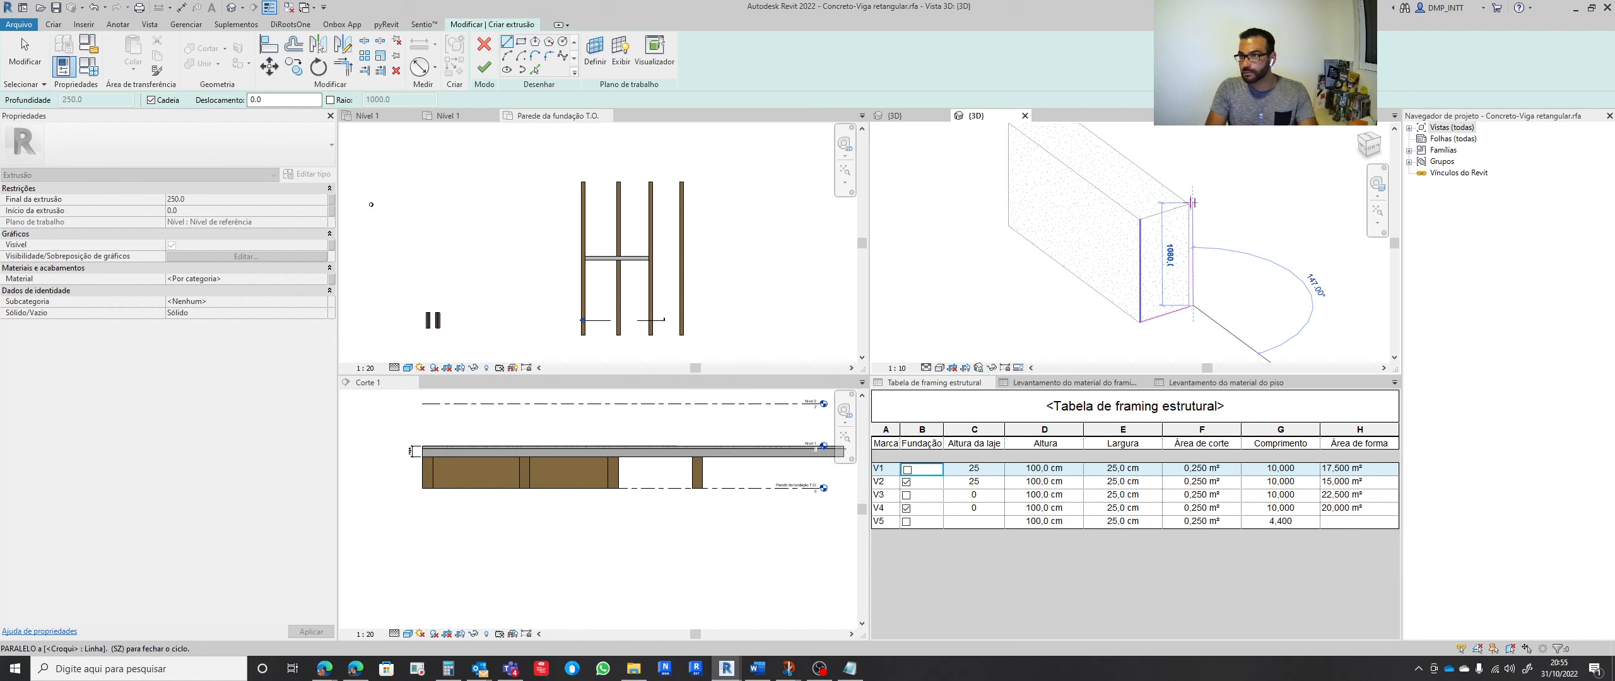
left_click(1192, 203)
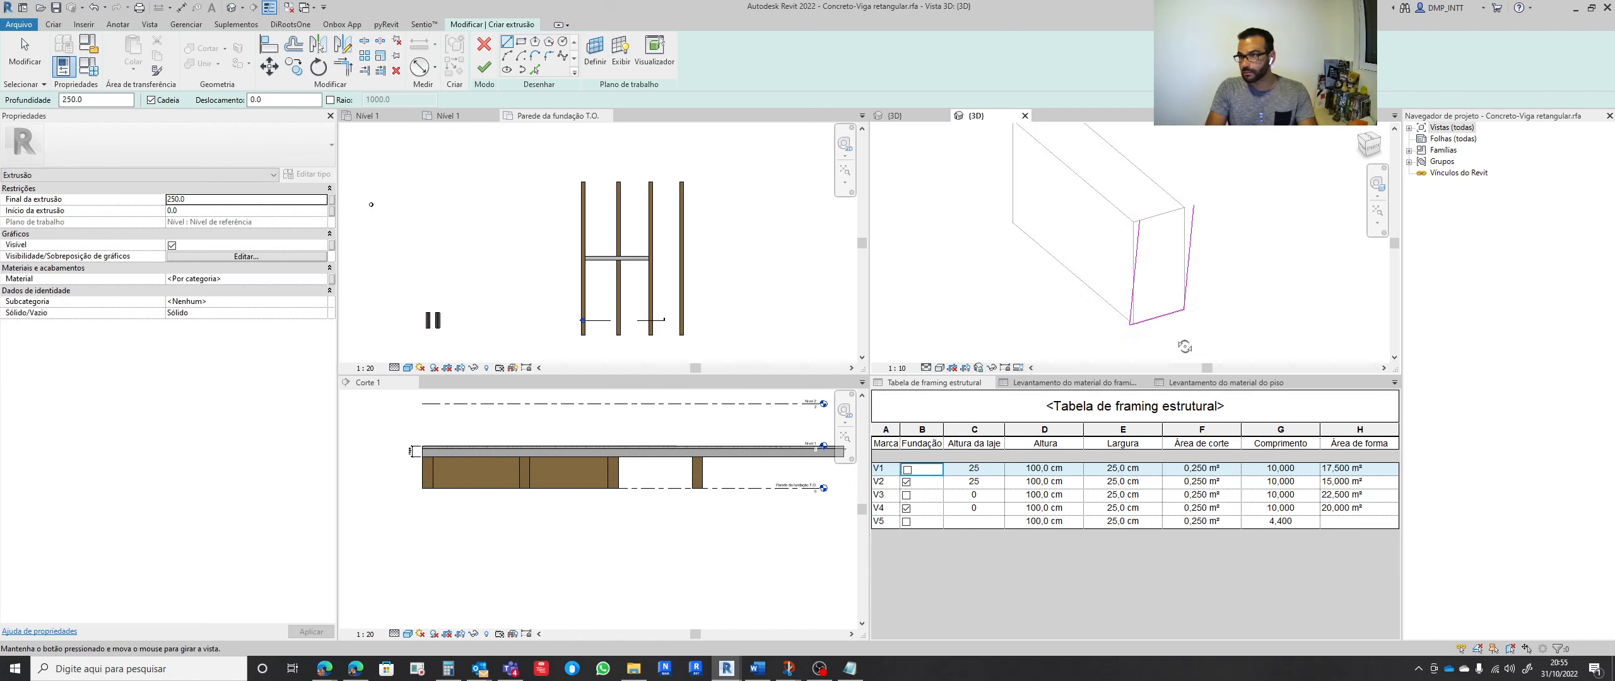
middle_click_drag(1185, 346, 1149, 321, "shift")
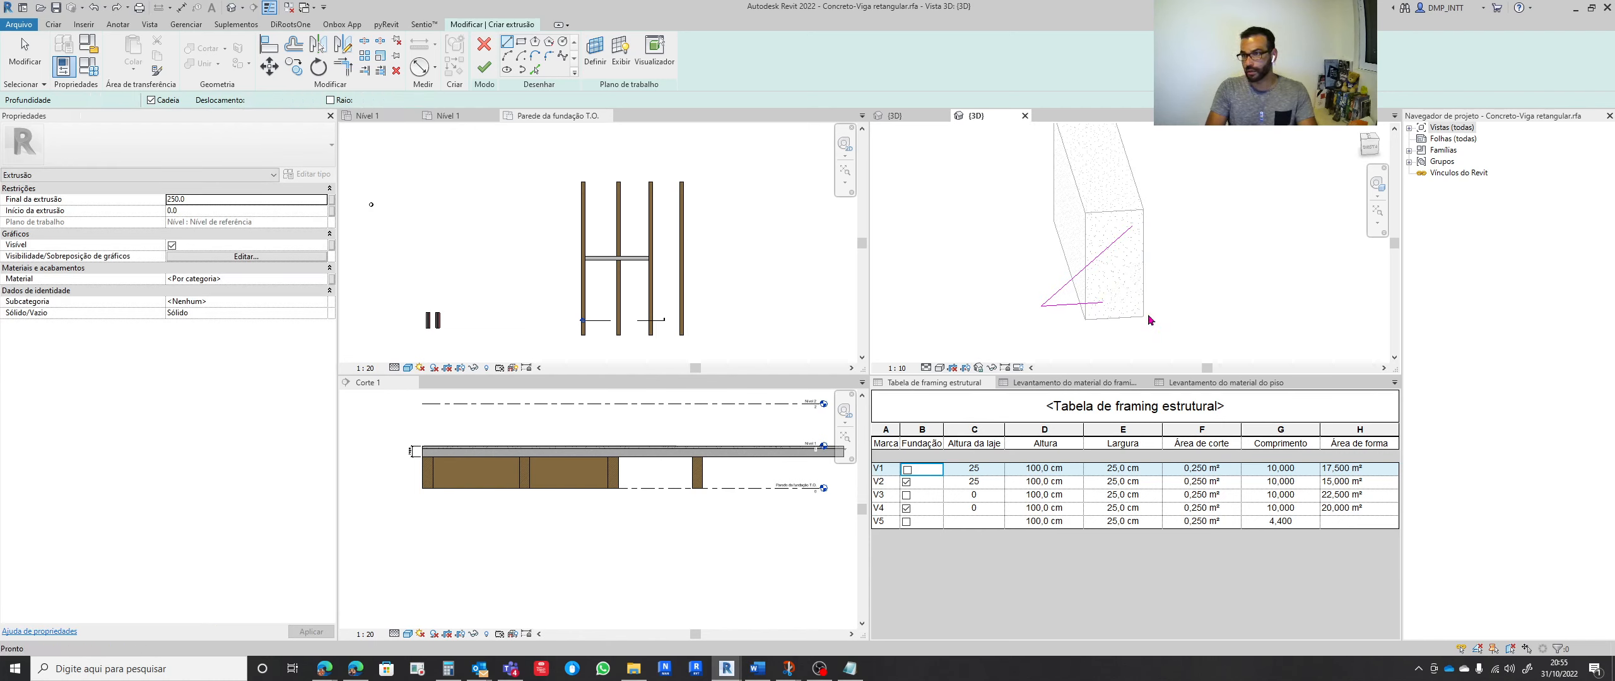
middle_click_drag(1148, 313, 1065, 296, "shift")
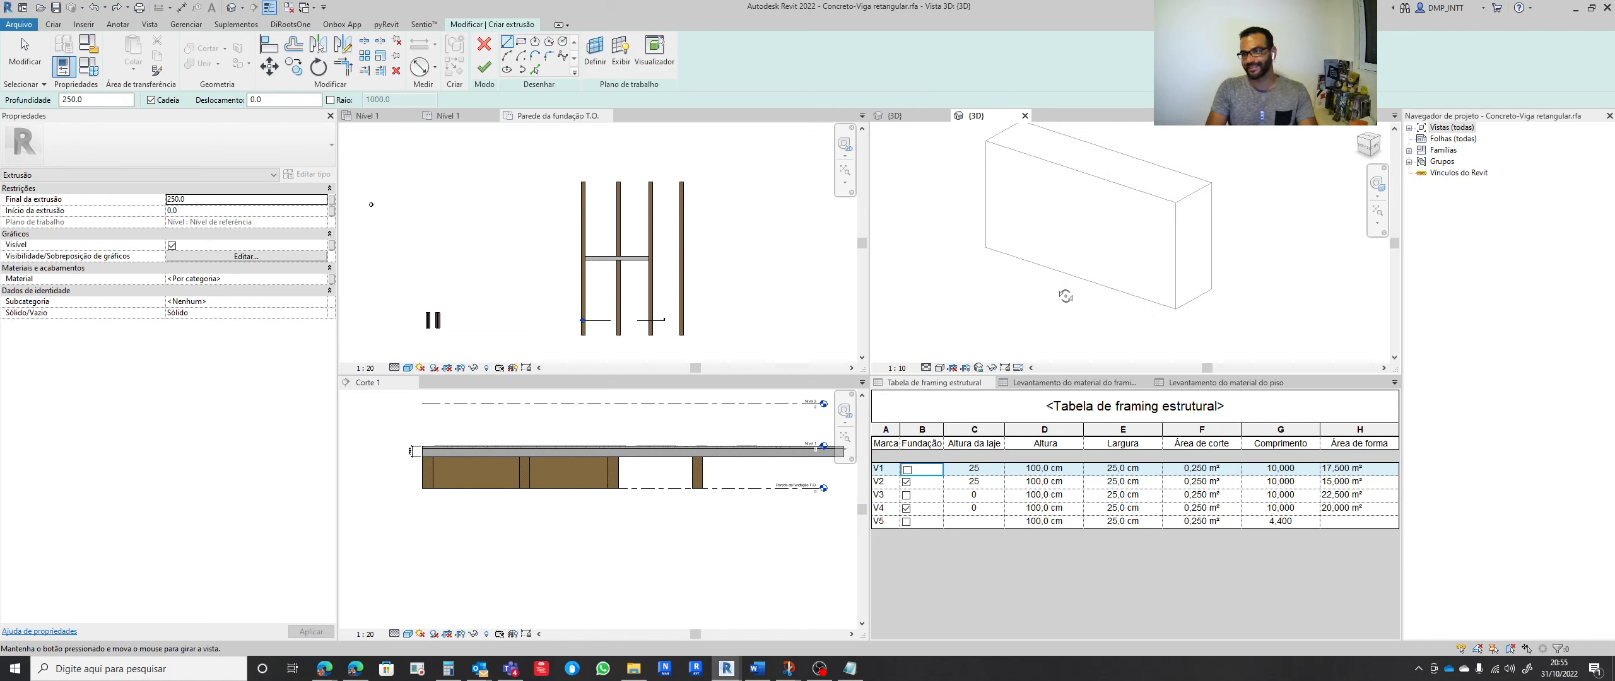
scroll(1065, 296, "down", 2)
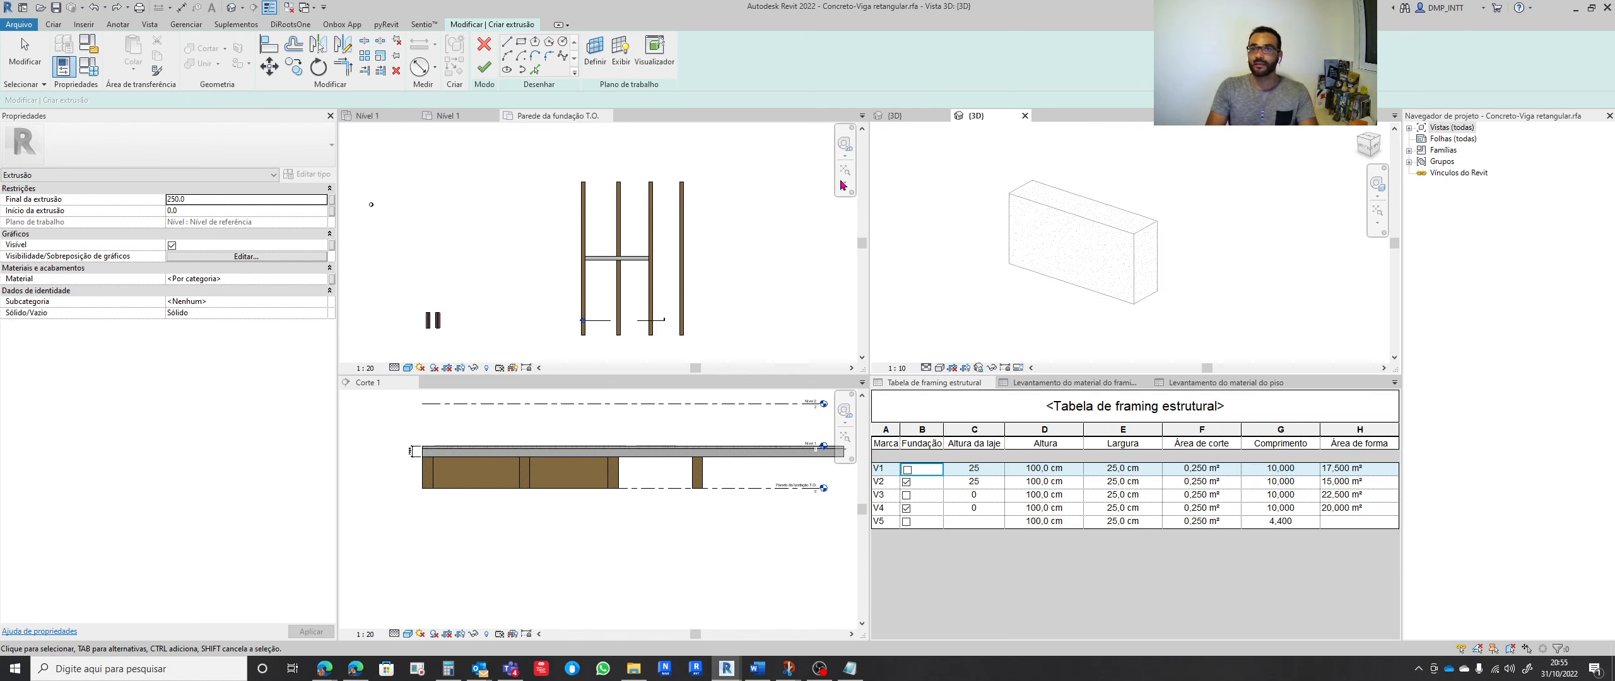
left_click(490, 49)
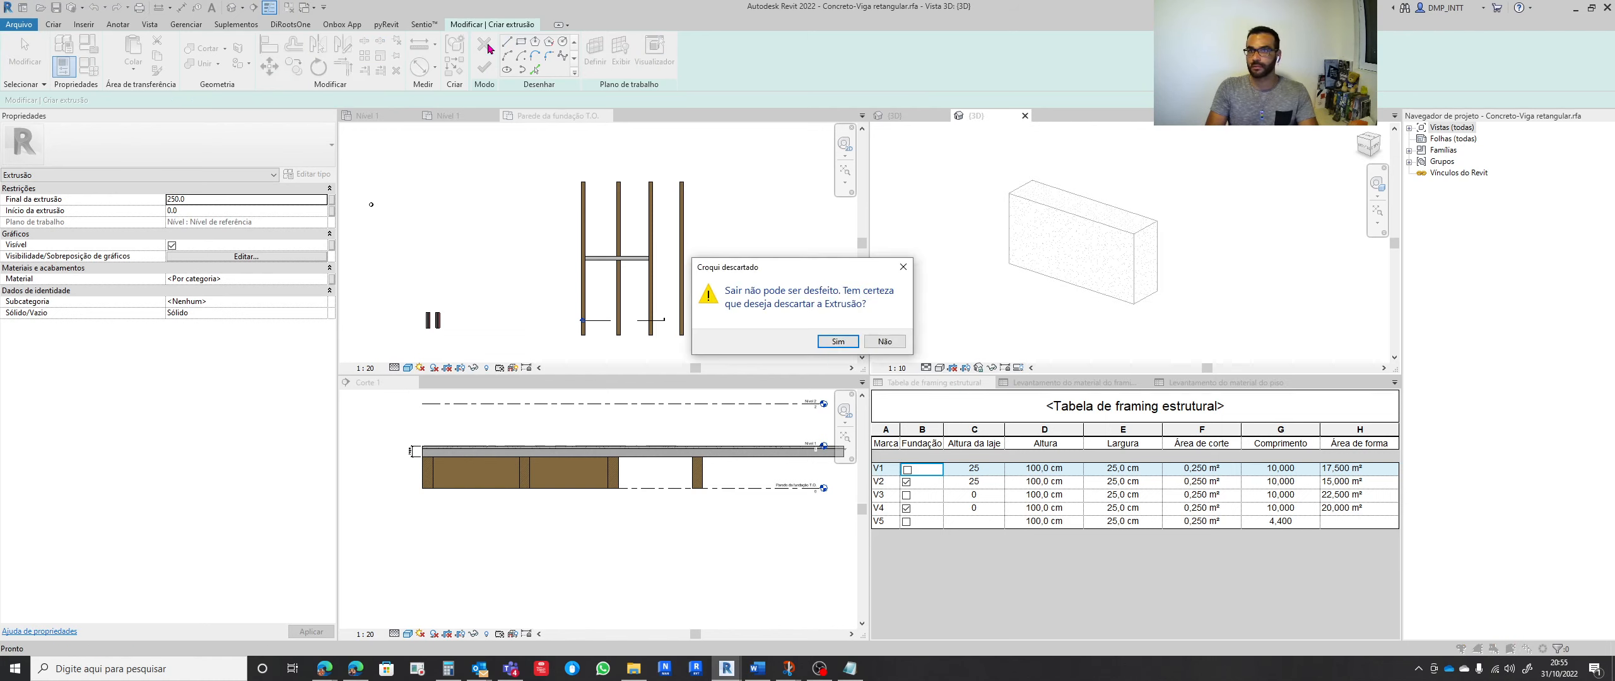
left_click(885, 341)
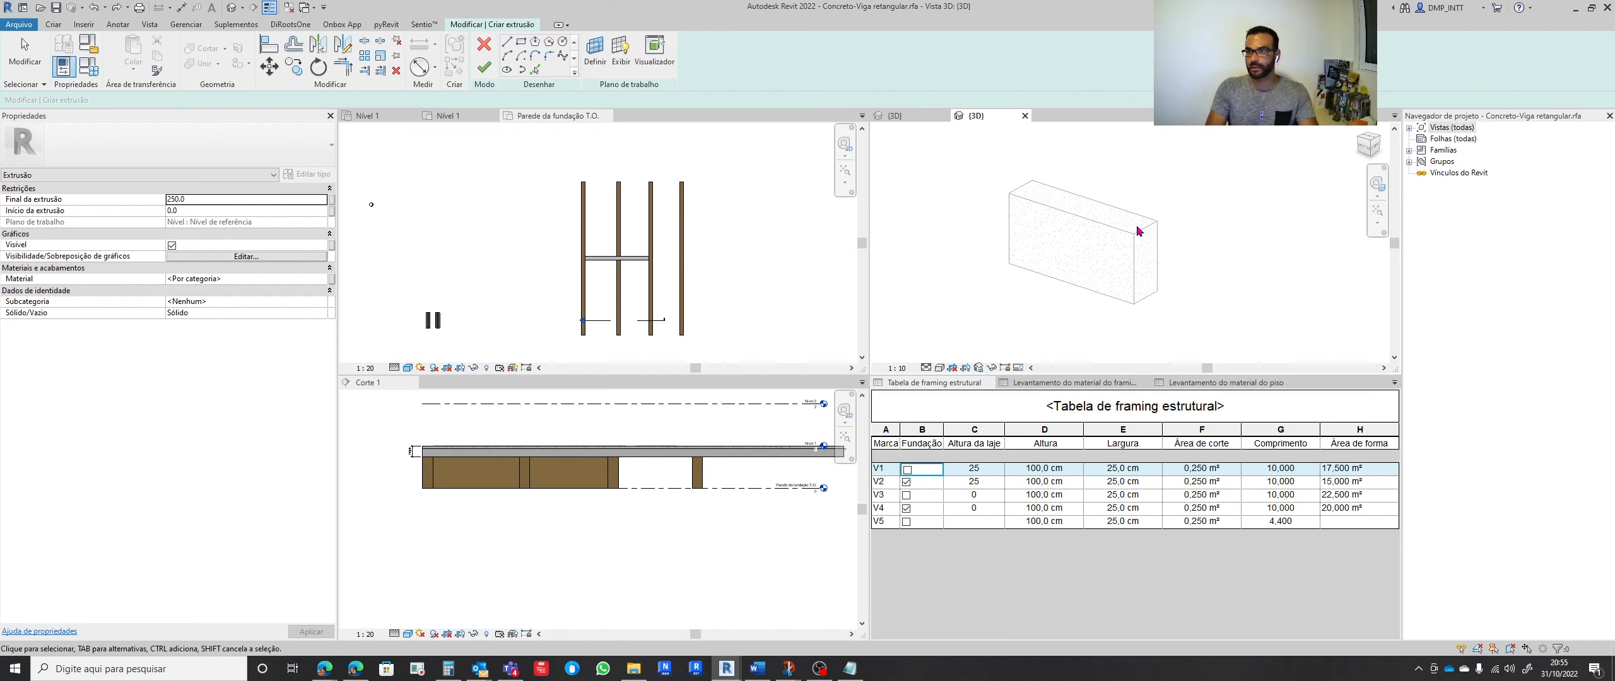
left_click(484, 48)
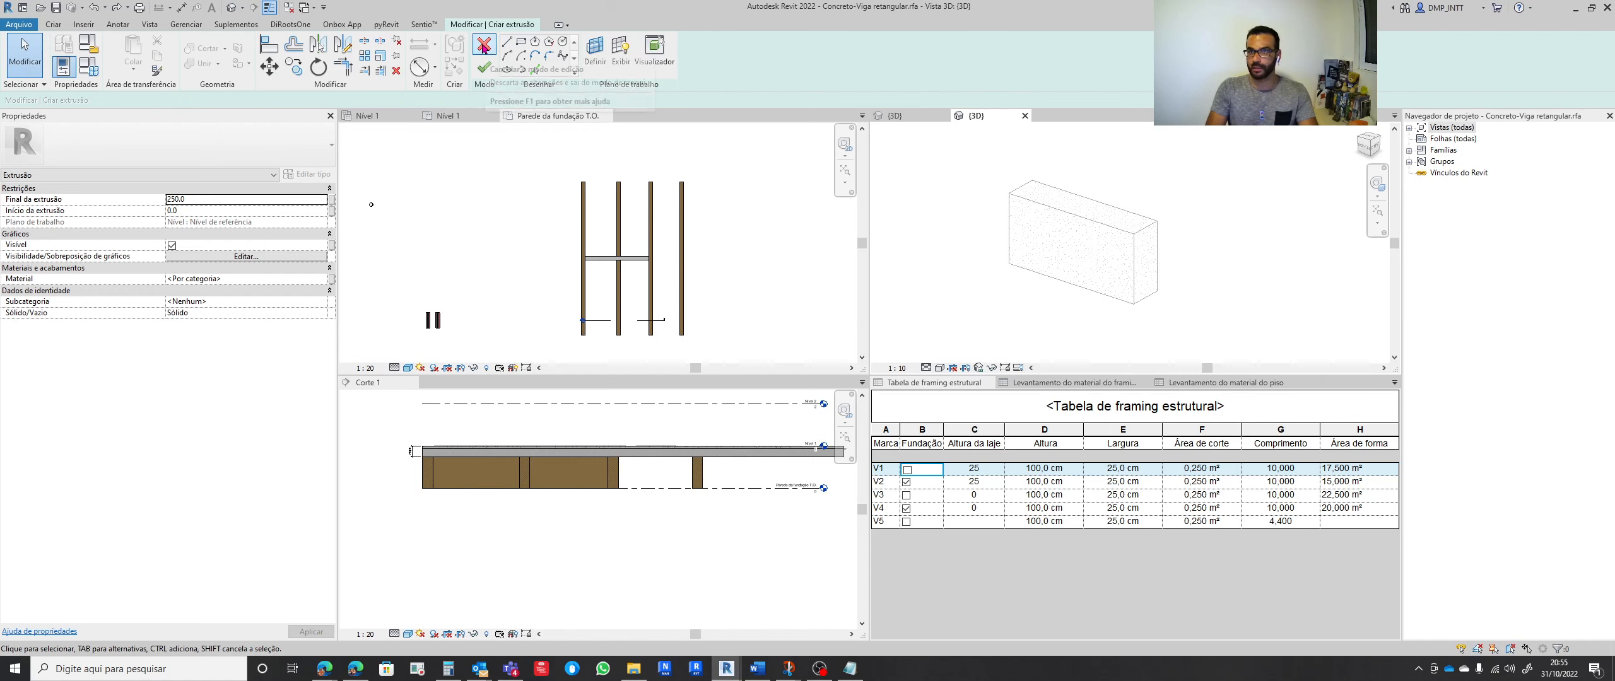
left_click(836, 340)
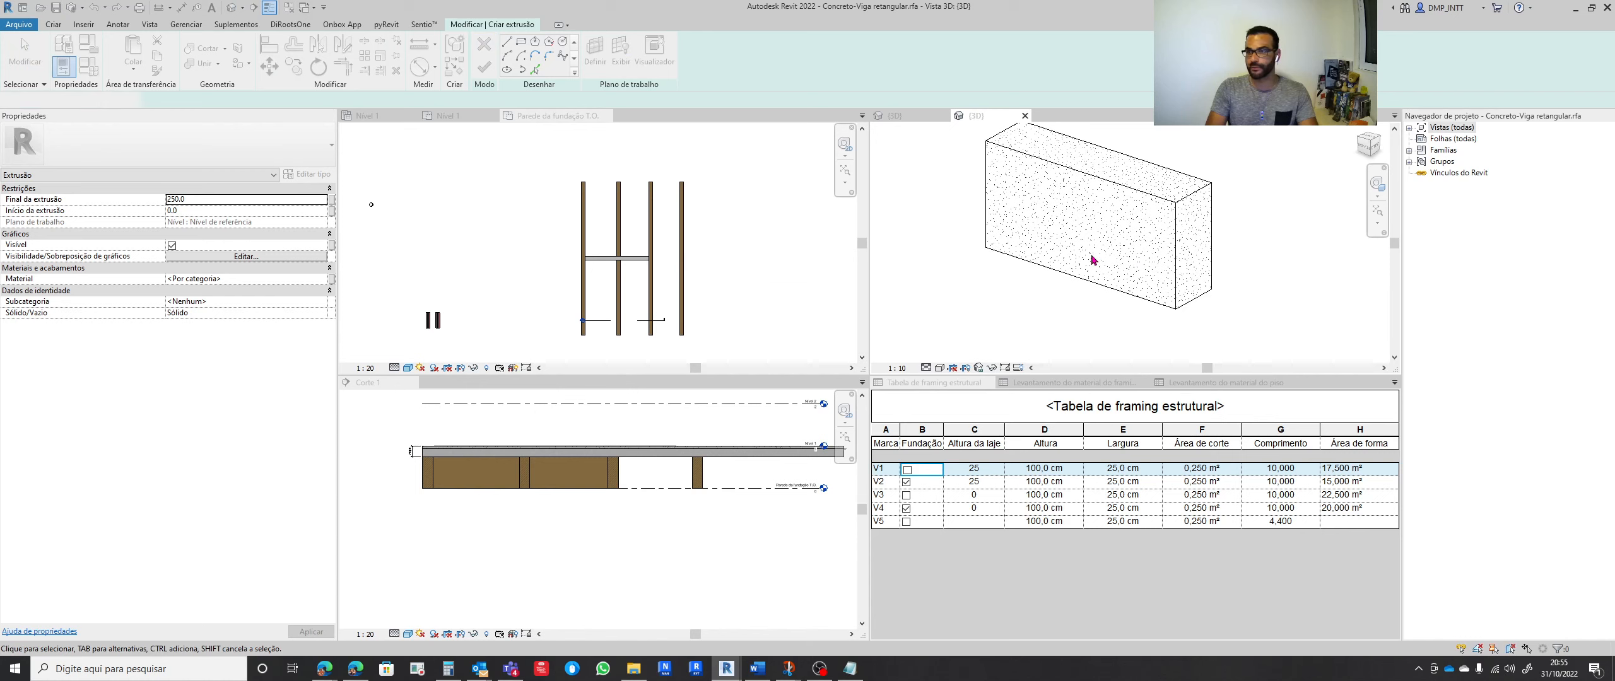
Examine the beam solid's faces from several angles and close the Concreto-Viga retangular family without saving changes
middle_click_drag(1183, 292, 1139, 207, "shift")
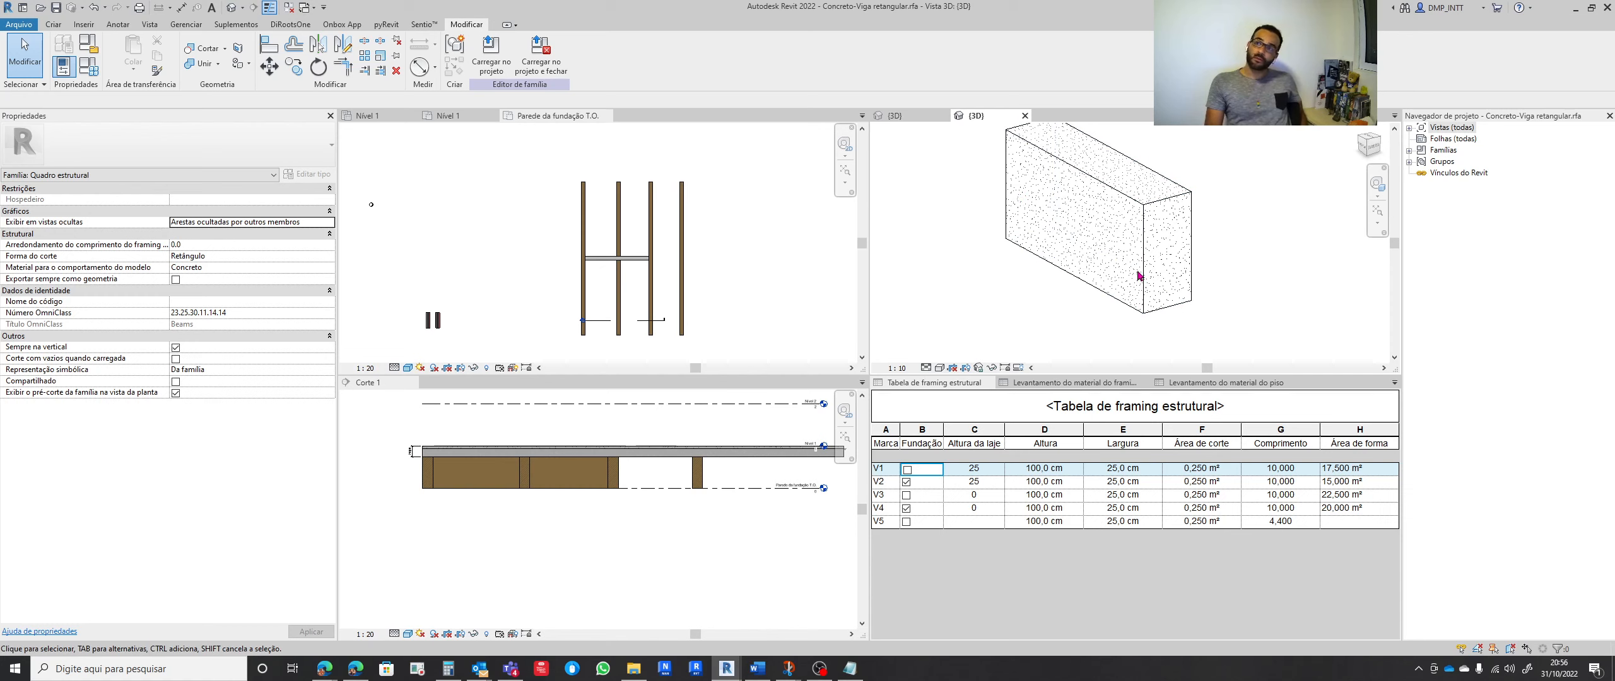
middle_click_drag(1139, 299, 1178, 310)
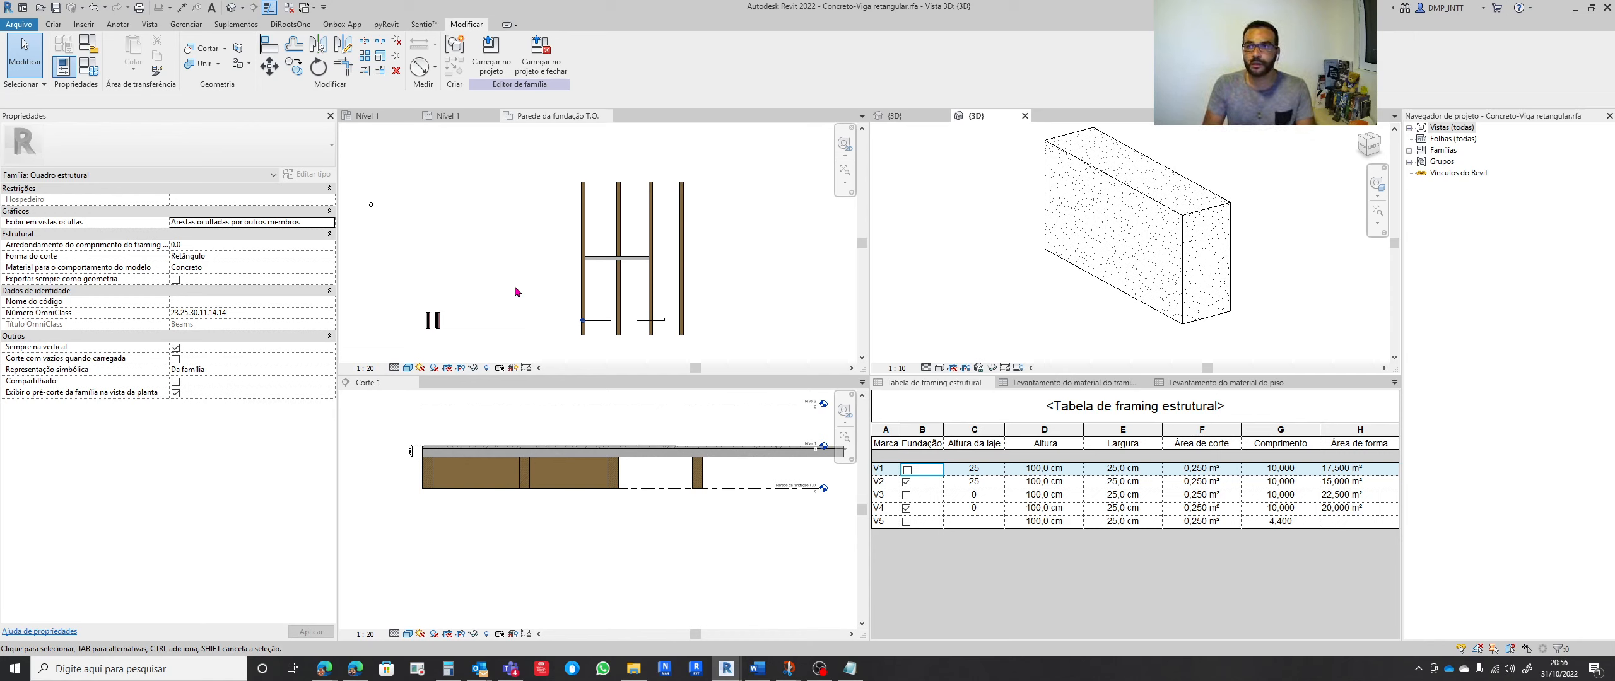
scroll(951, 251, "down", 3)
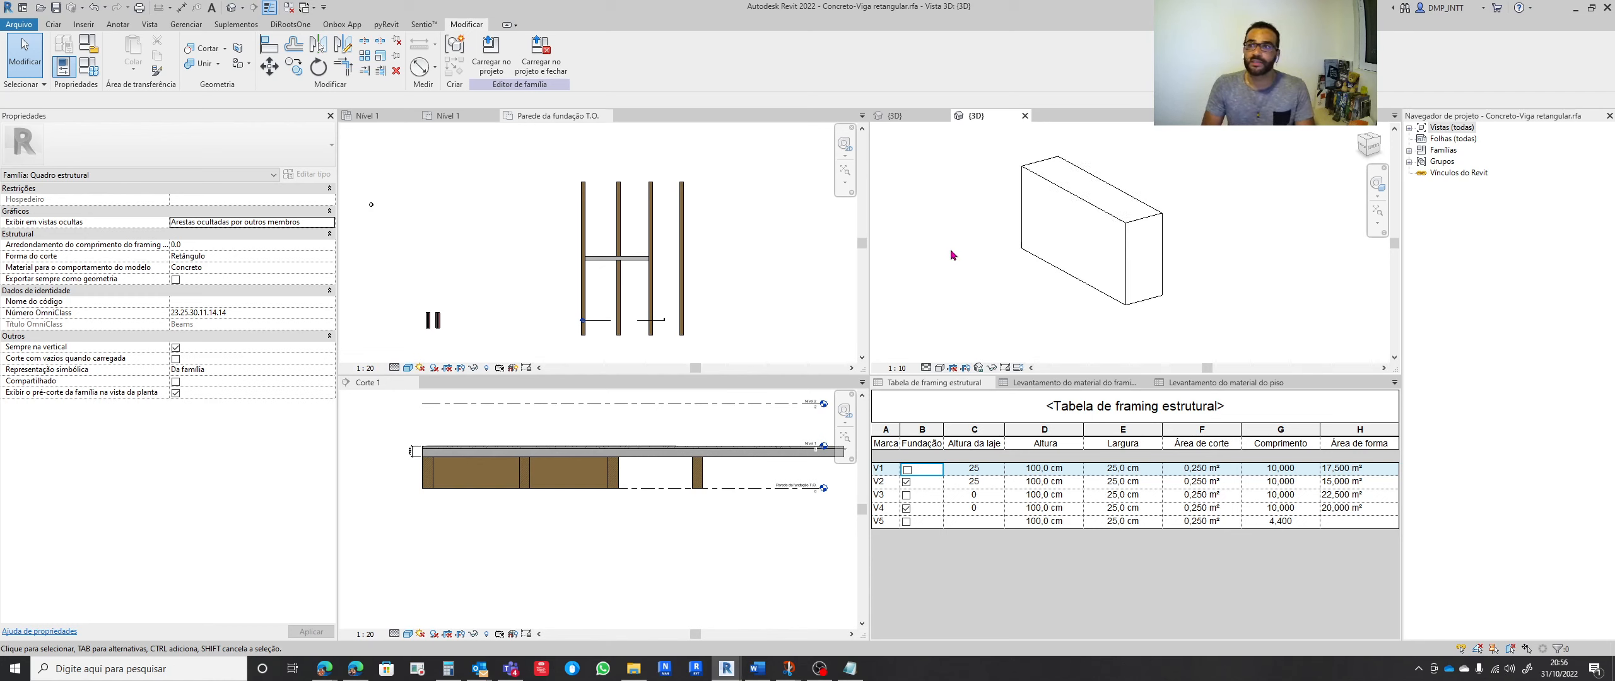
middle_click_drag(1014, 222, 1040, 220)
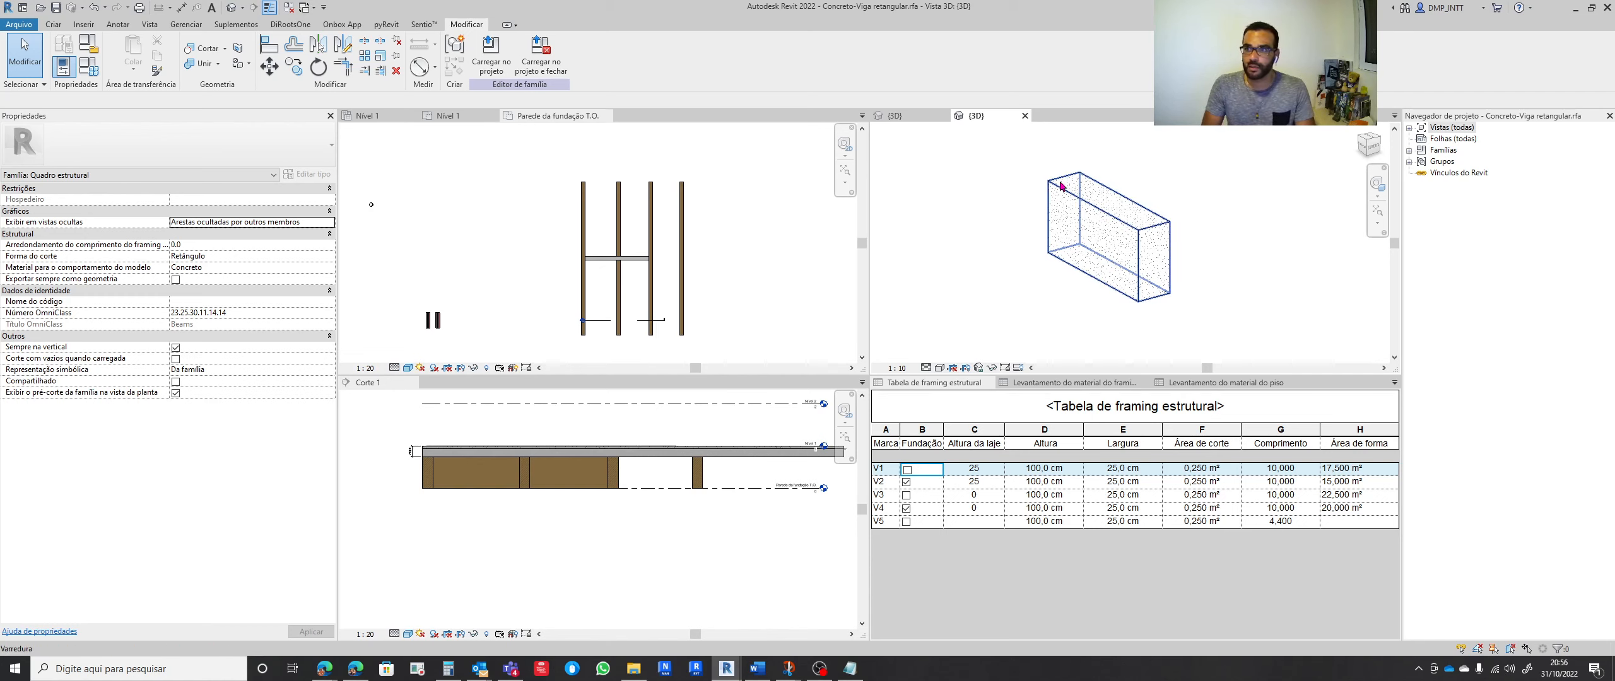
scroll(1099, 211, "up", 2)
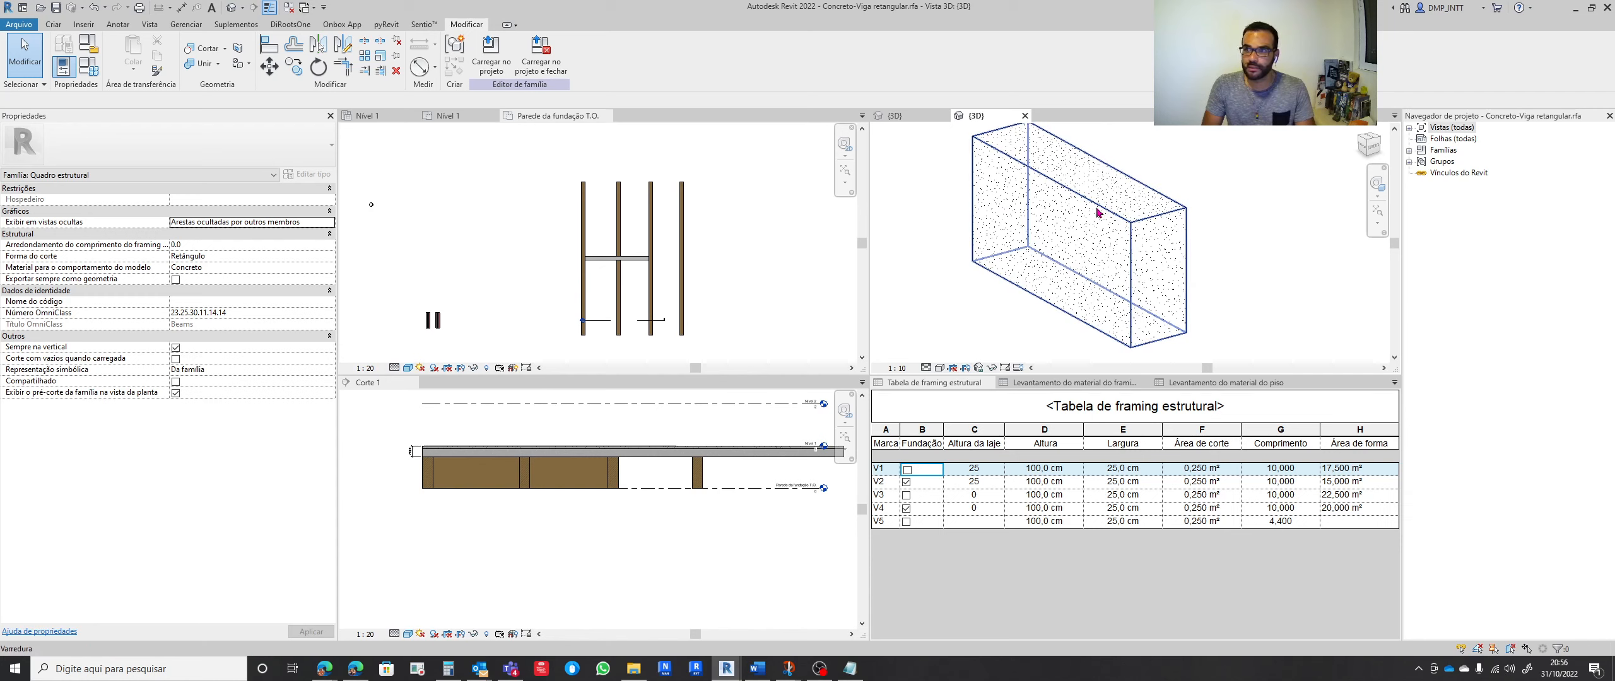
middle_click_drag(1206, 270, 1080, 242, "shift")
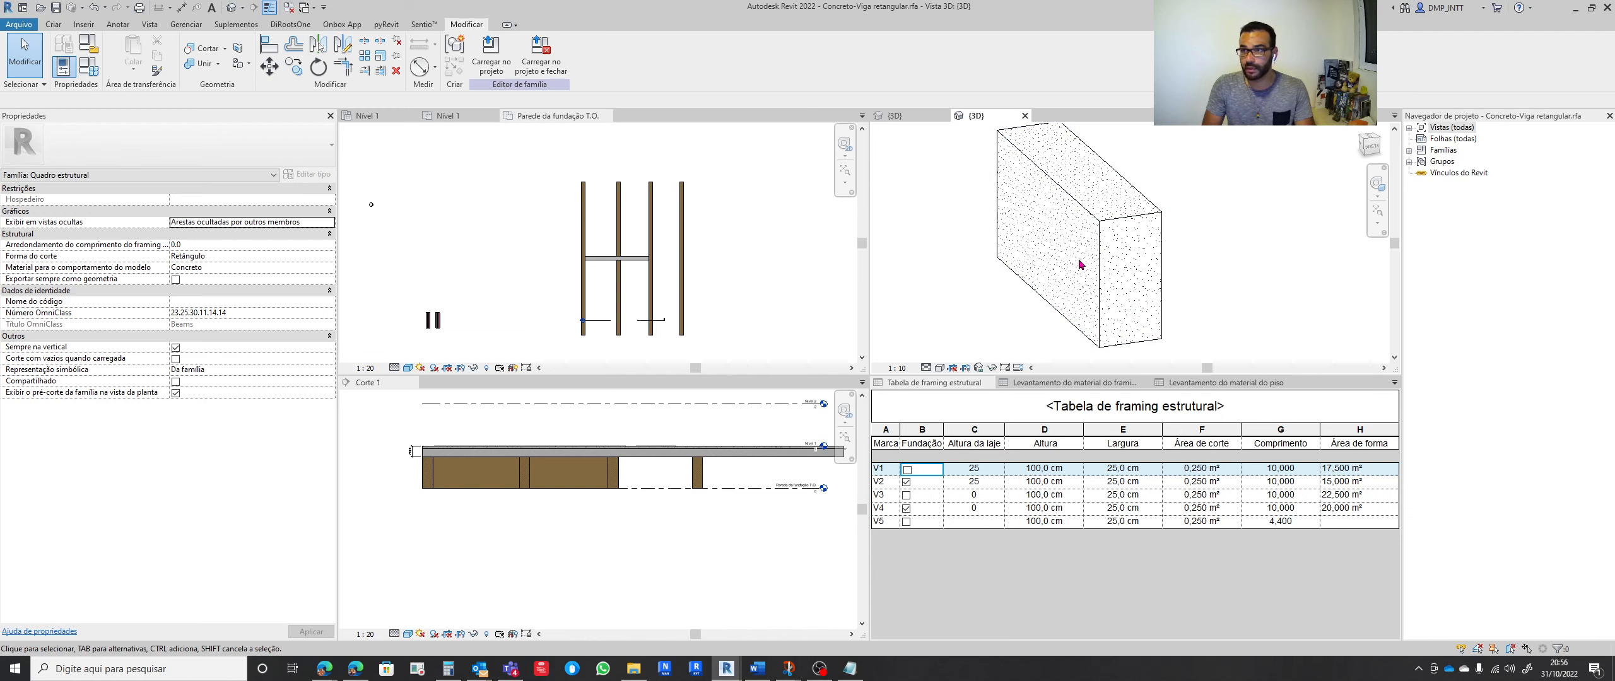
middle_click_drag(1069, 254, 1054, 230, "shift")
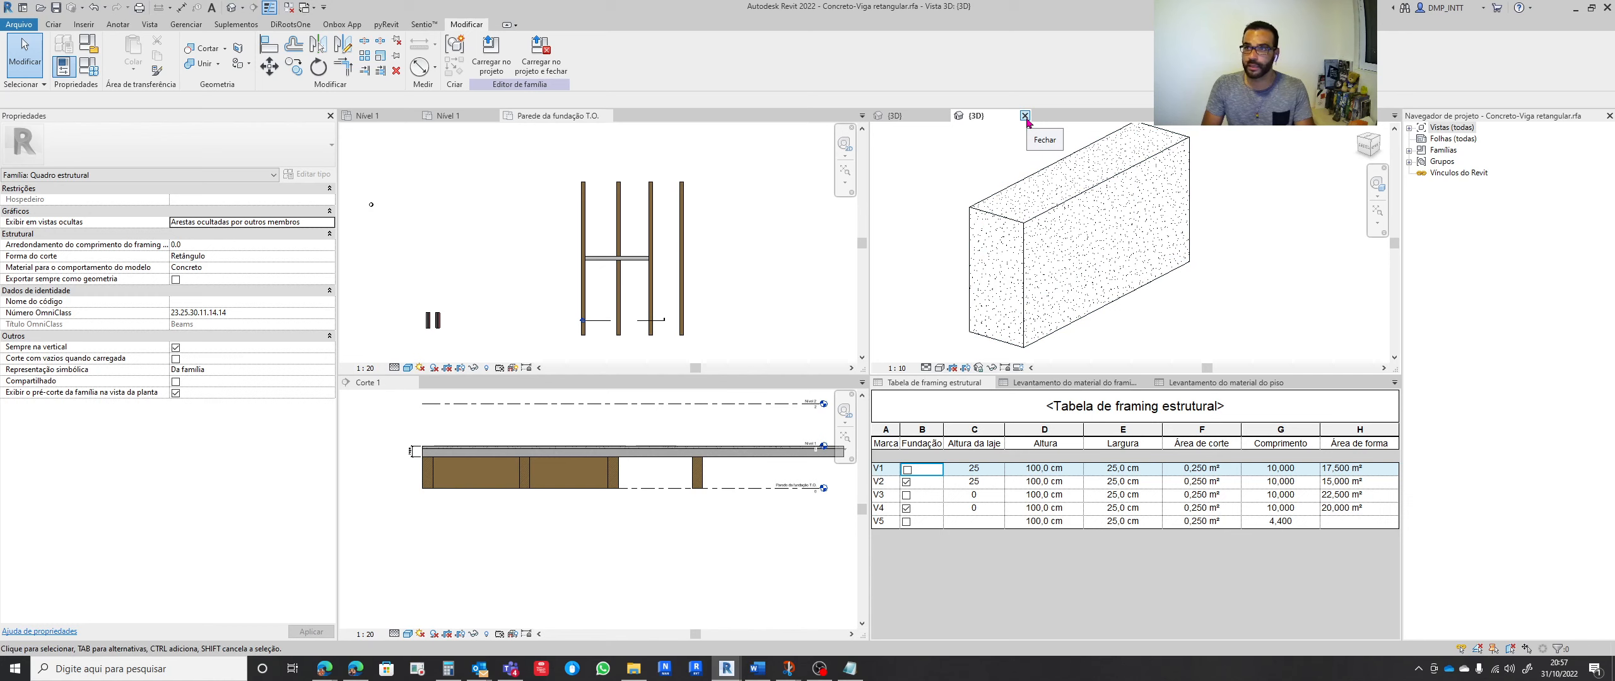
middle_click_drag(973, 277, 1093, 266, "shift")
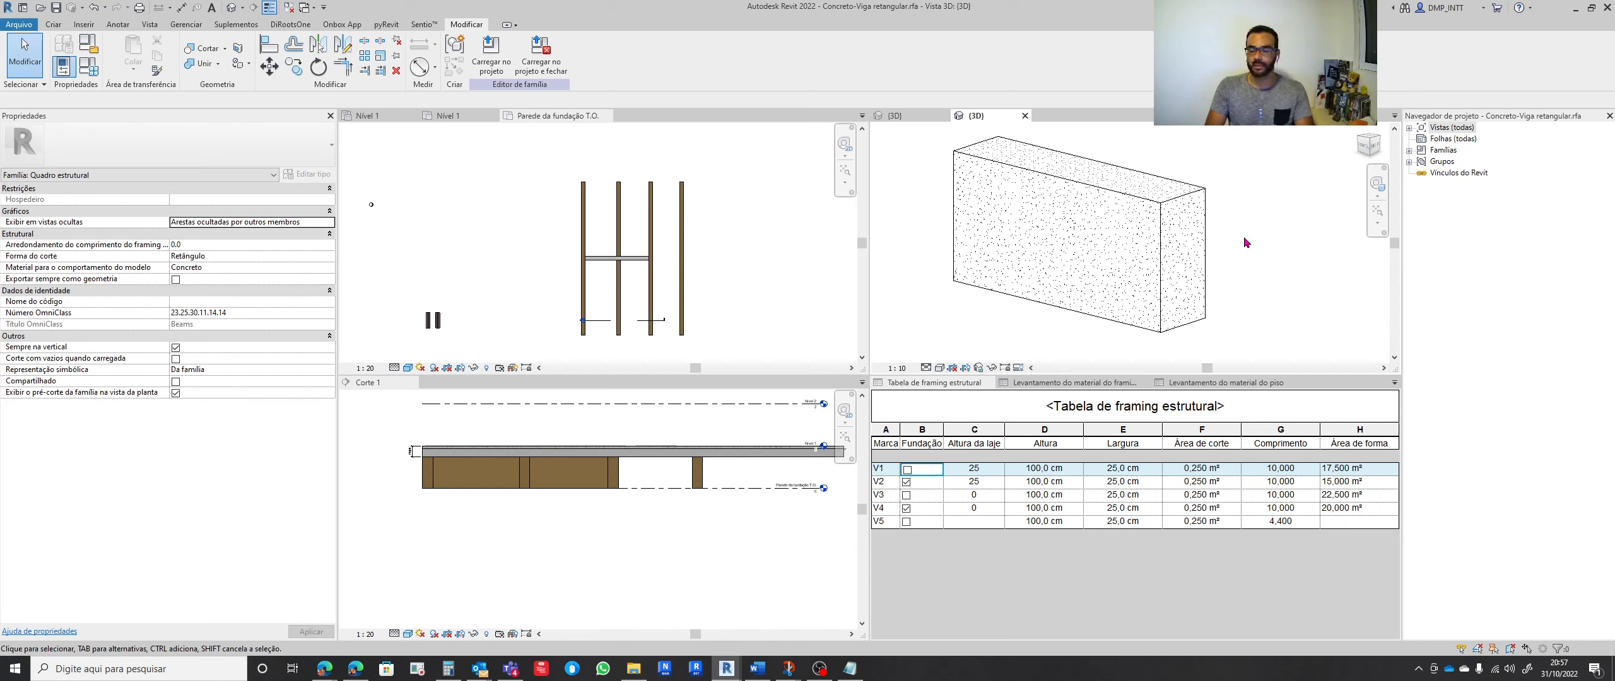
left_click(1025, 116)
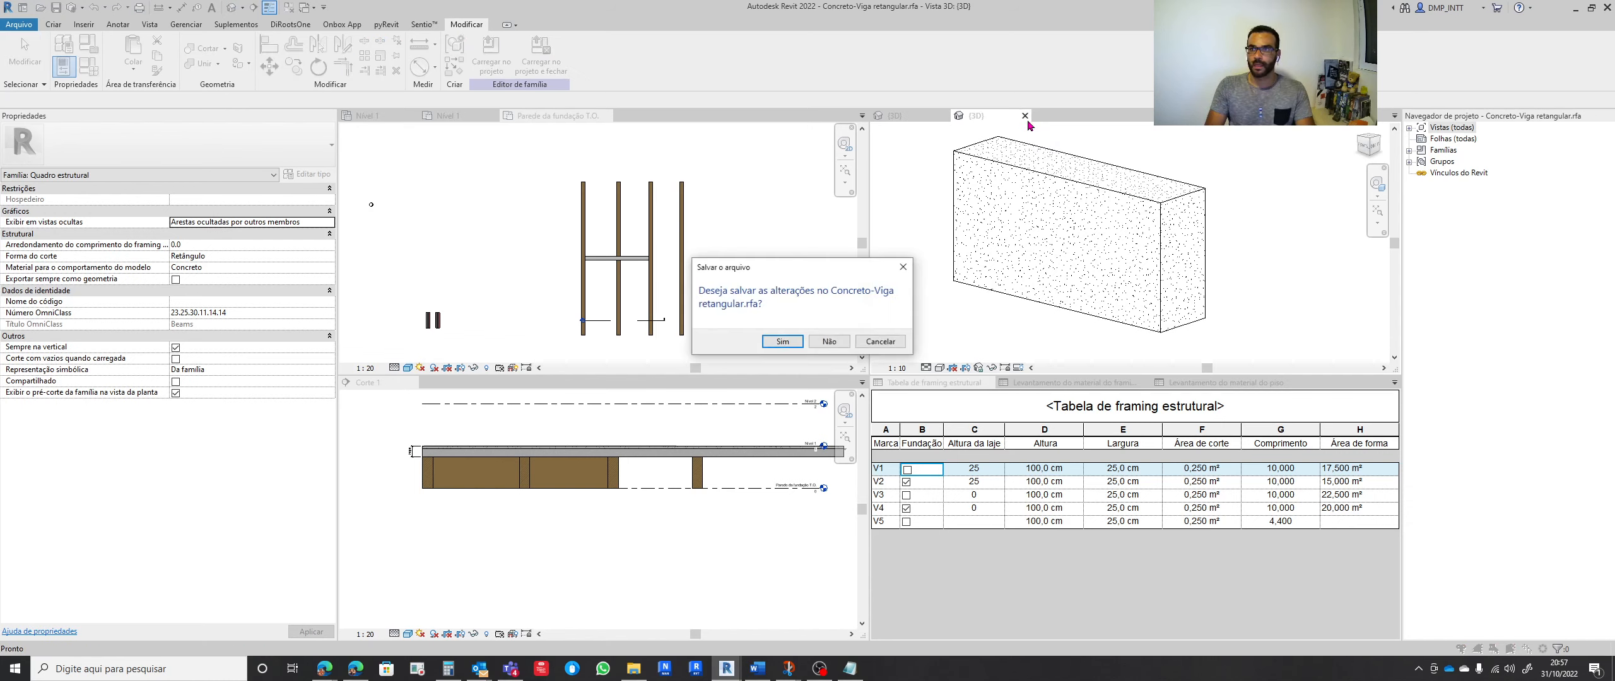
left_click(829, 341)
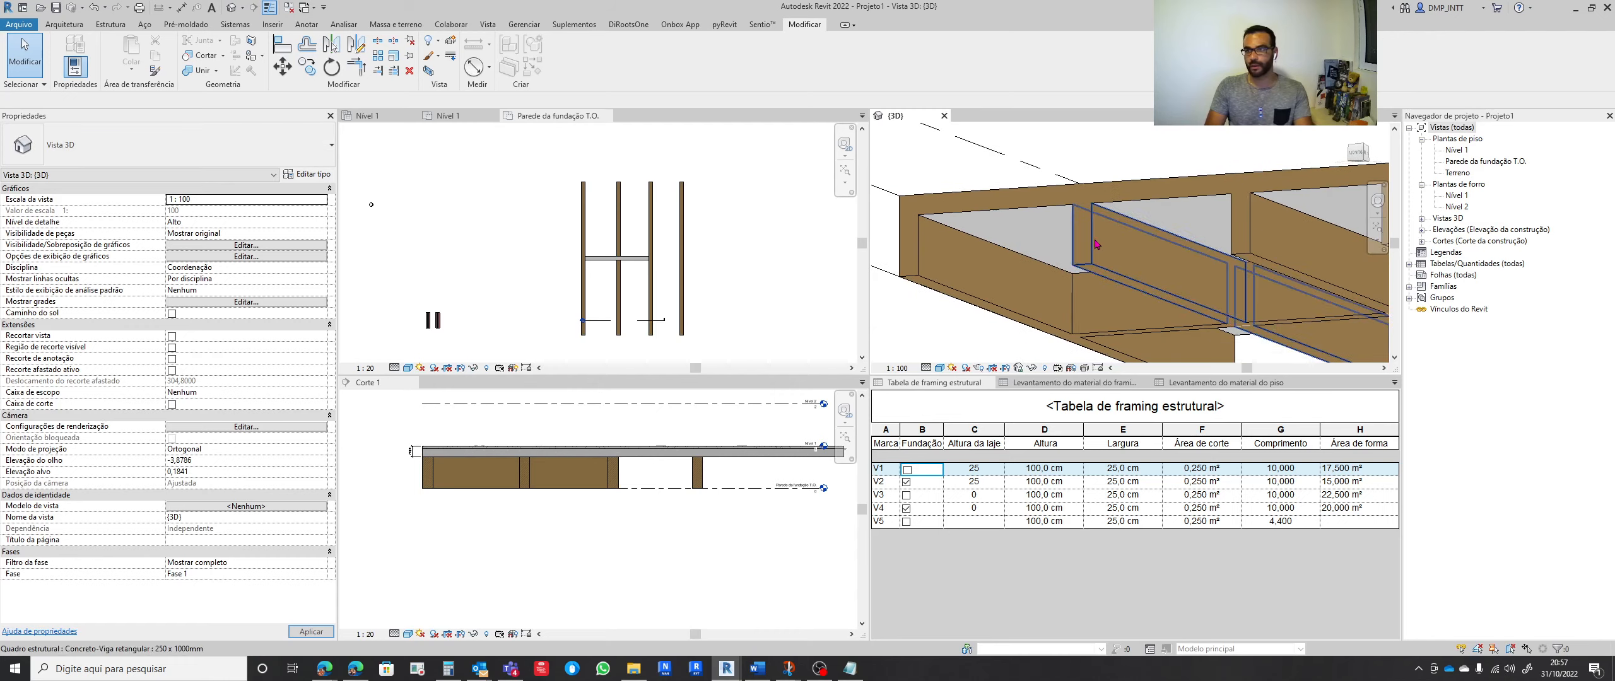
Inspect the beam intersections under the slab in 3D and compare the Levantamento do material do framing estrutural with the Tabela de framing estrutural
middle_click_drag(1126, 272, 1100, 251, "shift")
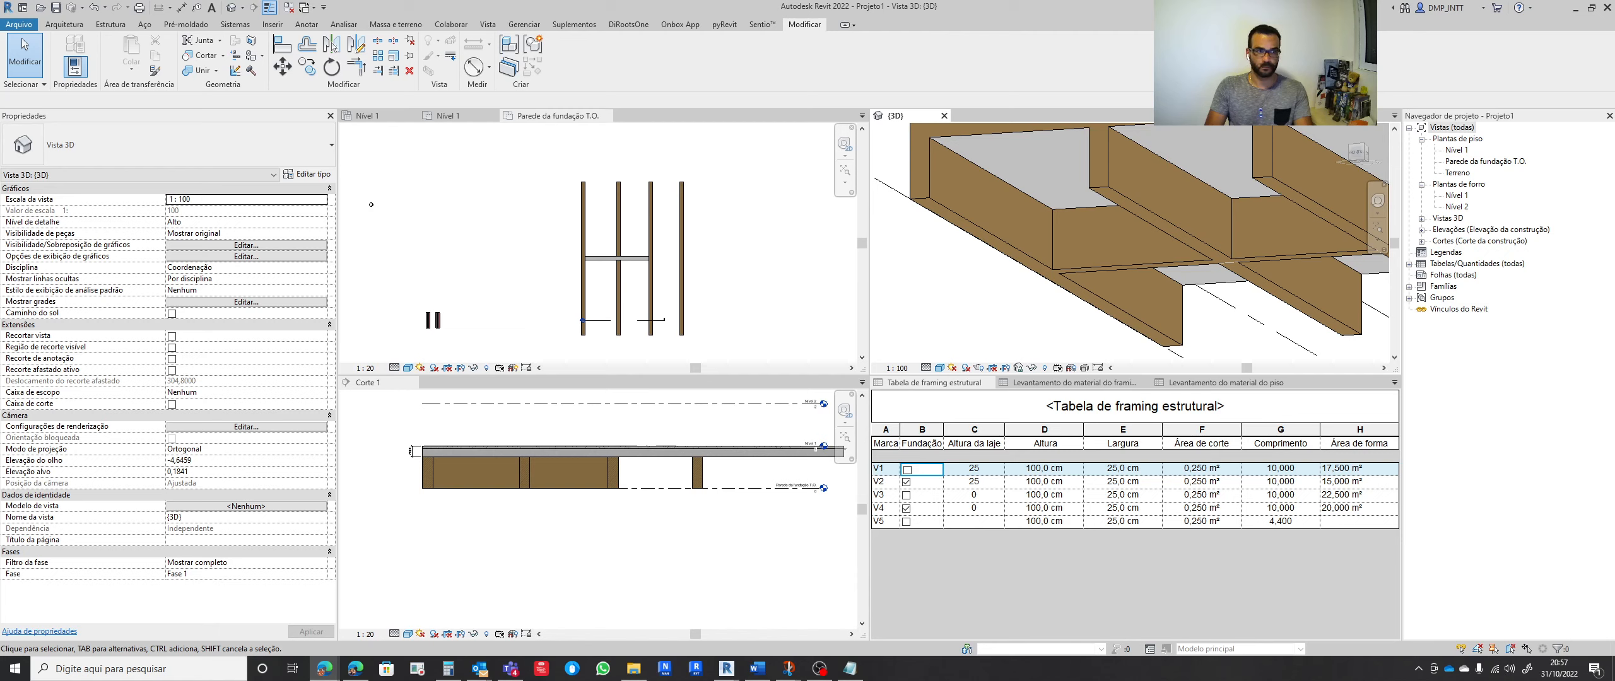
scroll(1034, 329, "down", 2)
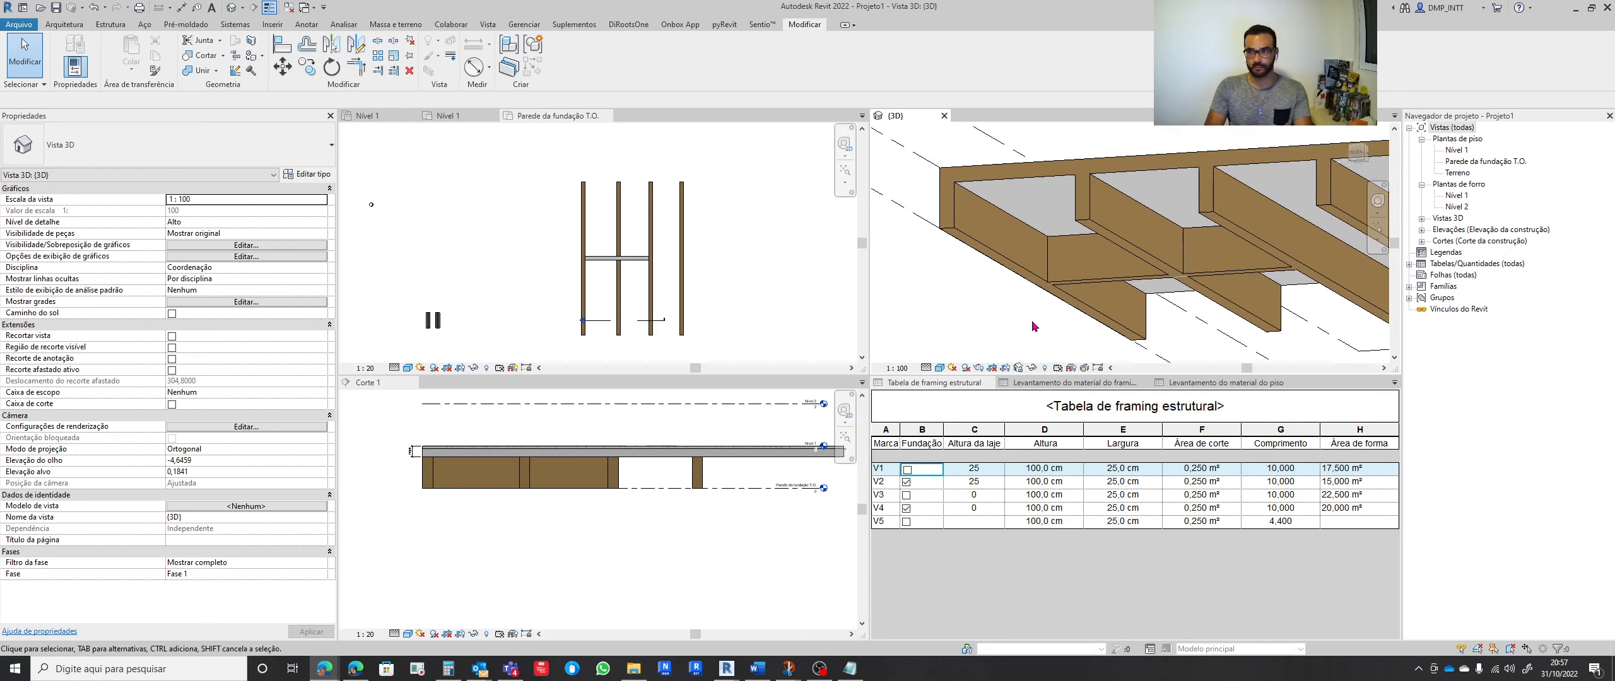
middle_click_drag(1034, 308, 1004, 267, "shift")
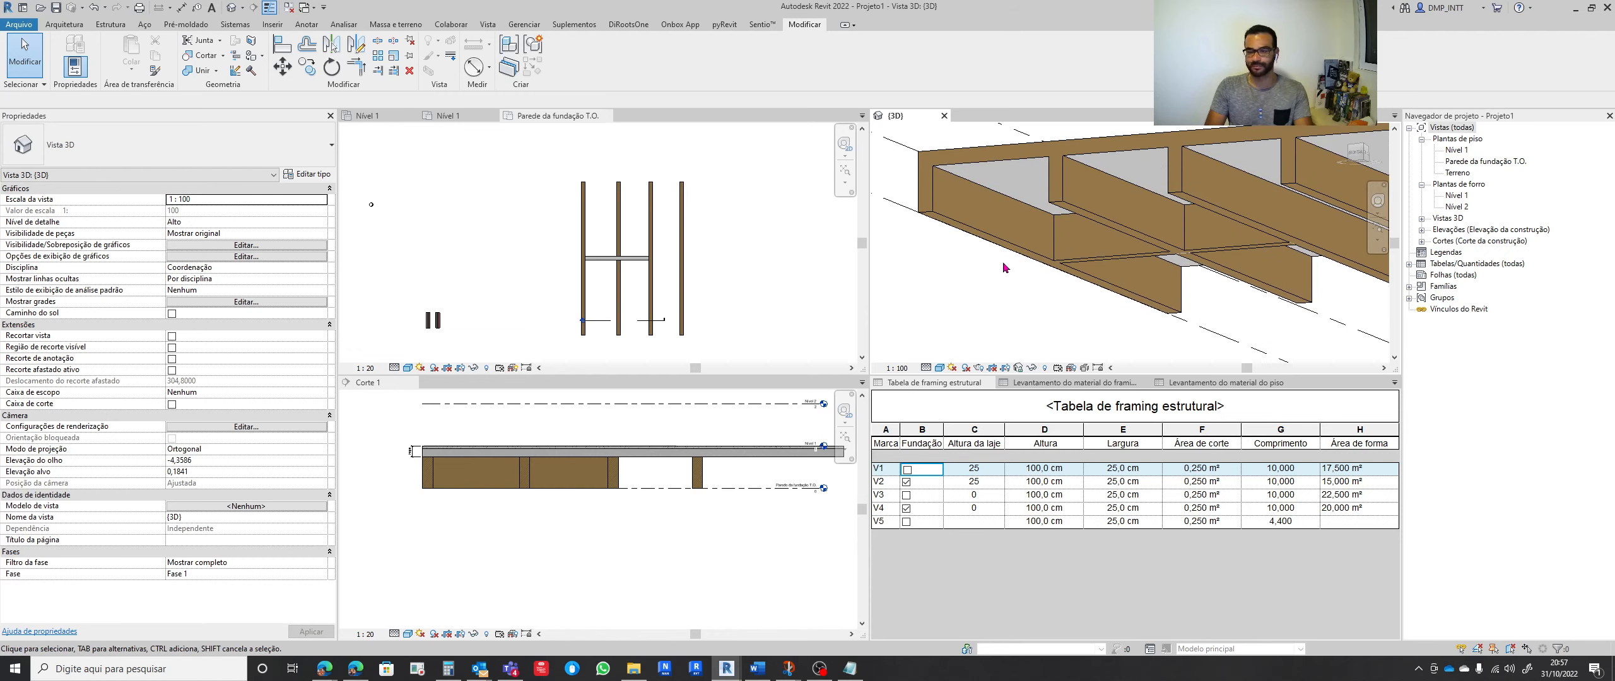
scroll(981, 307, "up", 4)
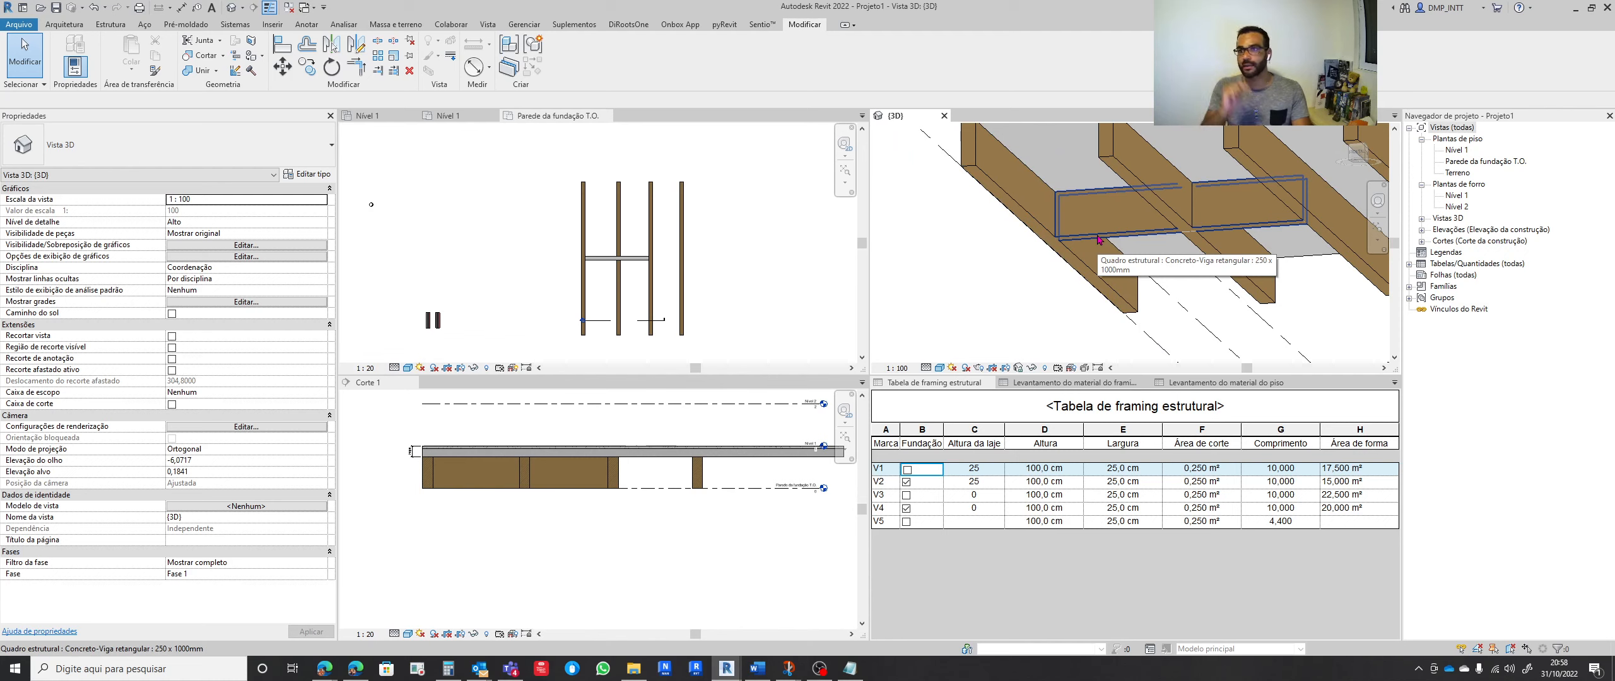
scroll(942, 259, "down", 3)
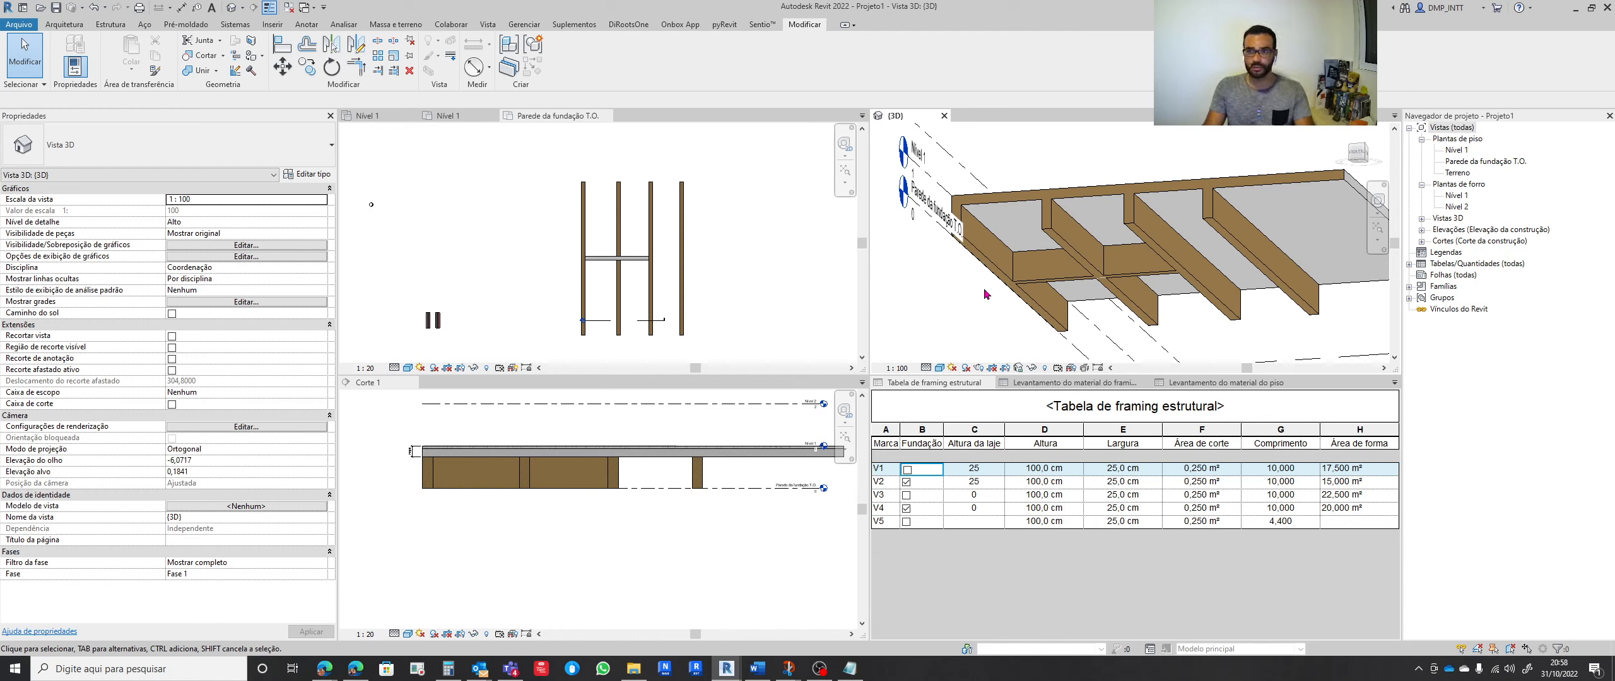
middle_click_drag(986, 293, 938, 249, "shift")
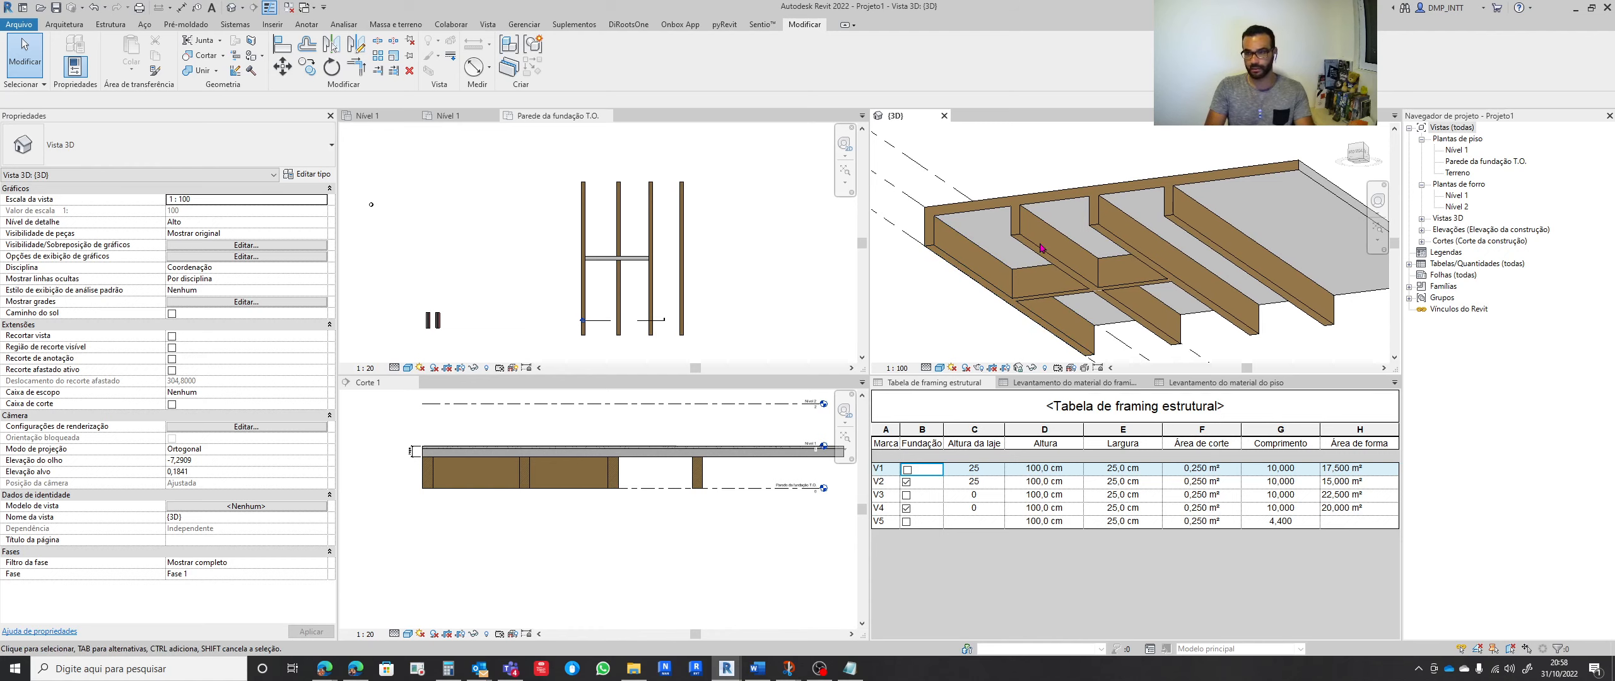
middle_click_drag(1082, 176, 1052, 198, "shift")
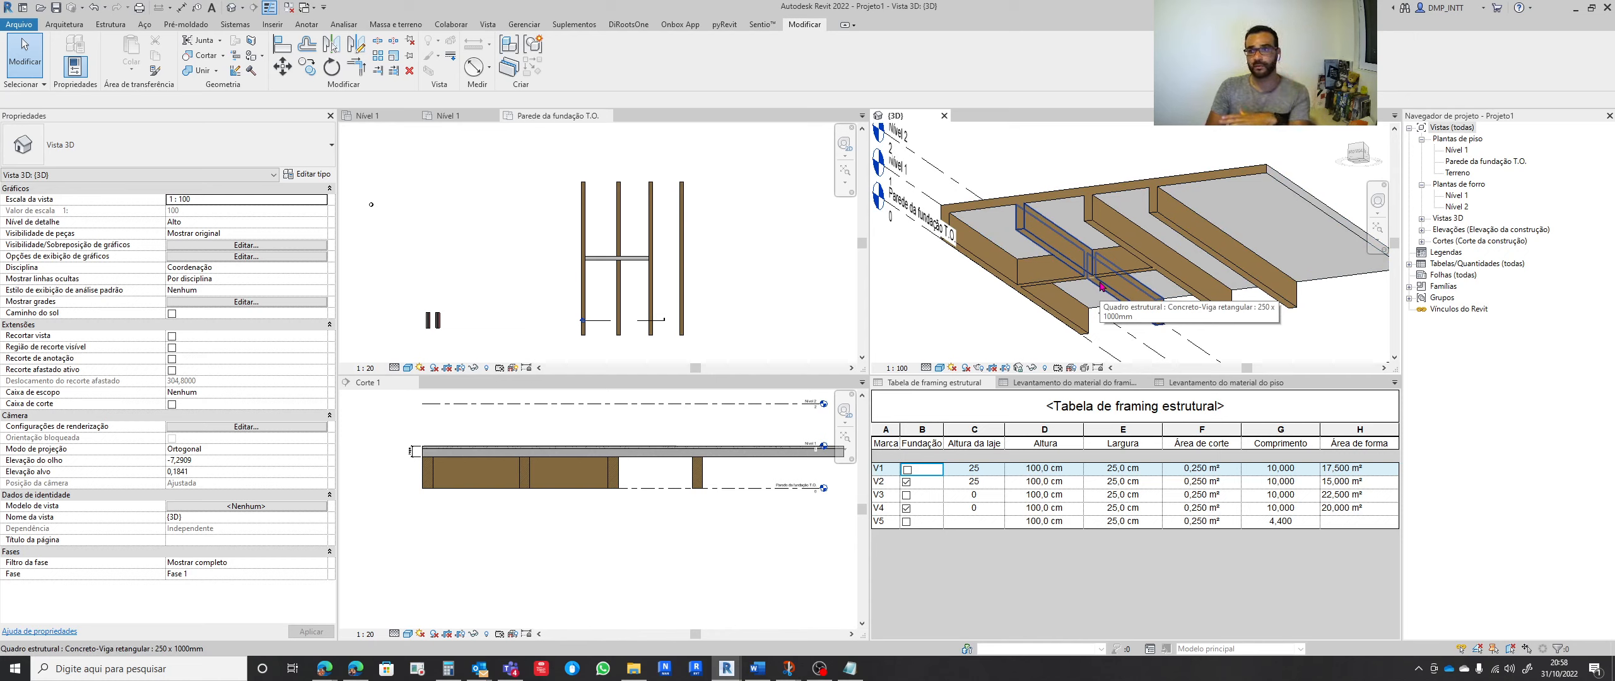
left_click(1040, 384)
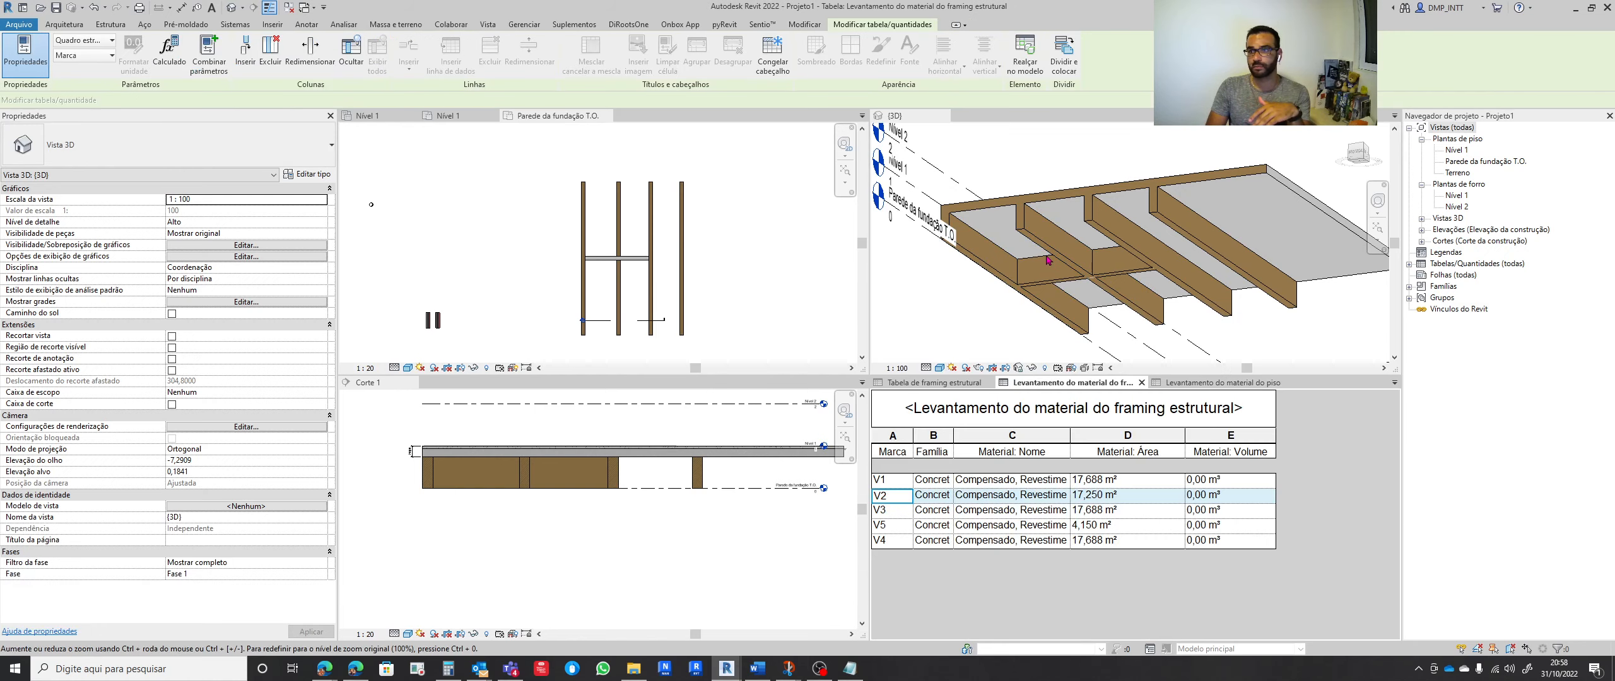
left_click(933, 383)
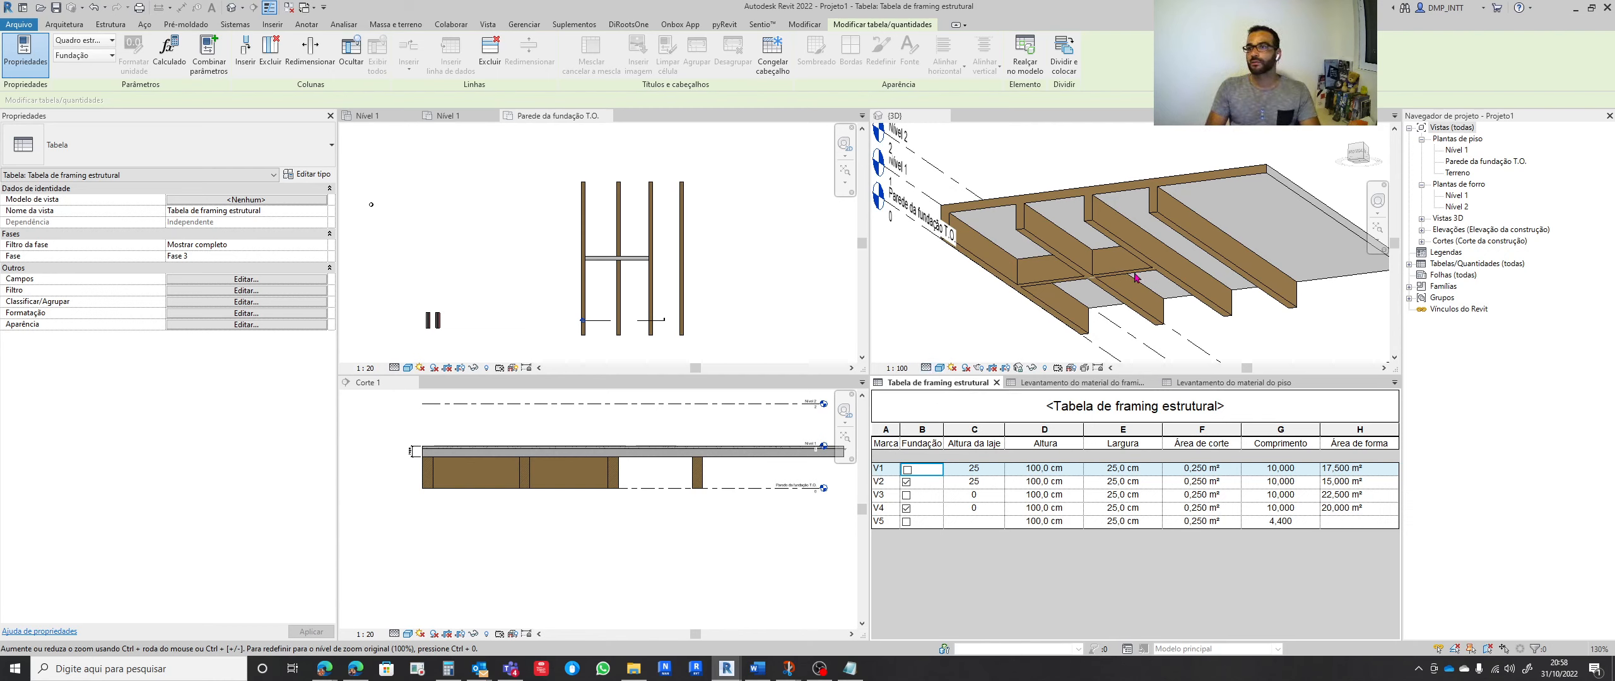
Paint the underside of the concrete floor slab with the Compensado, Revestimento material in the 3D view
middle_click_drag(1135, 277, 1107, 278, "shift")
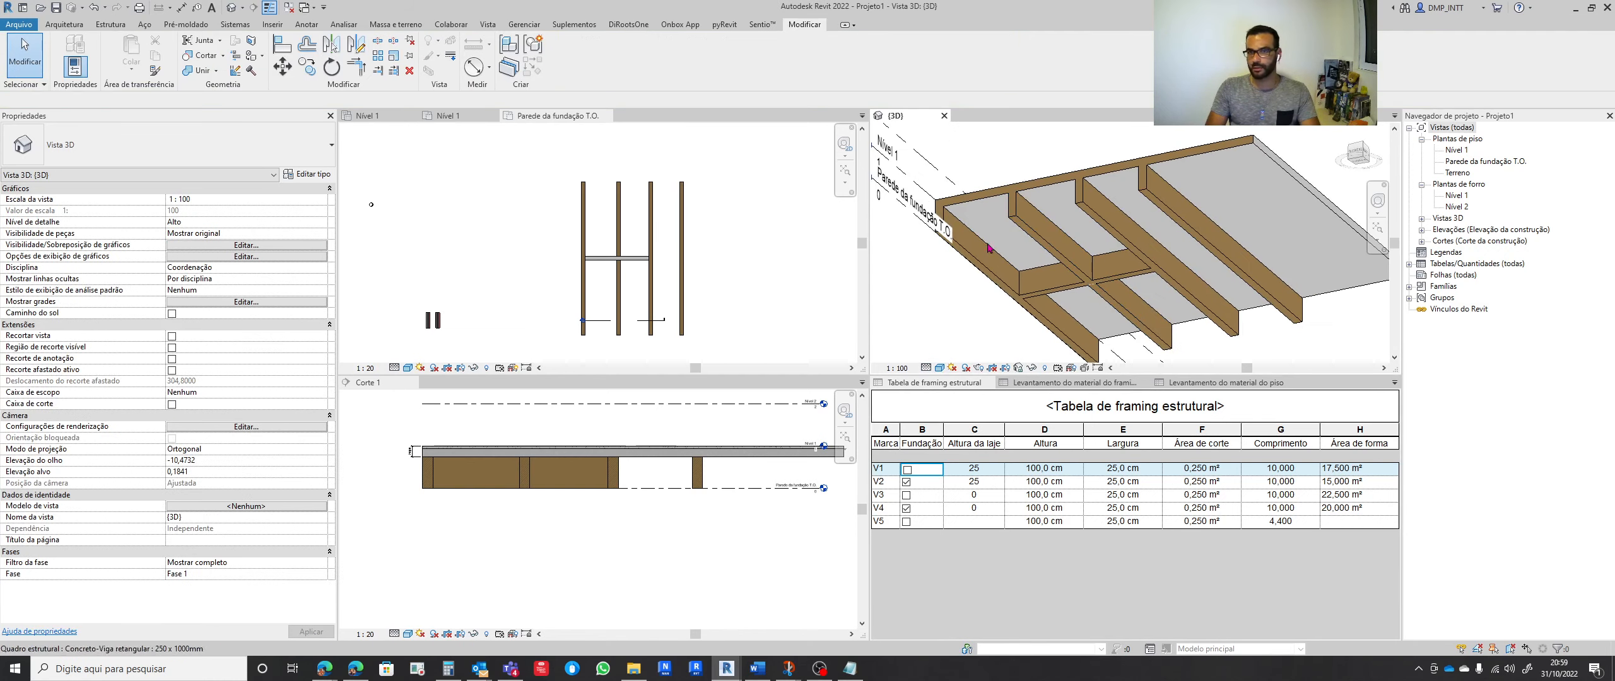
left_click(64, 24)
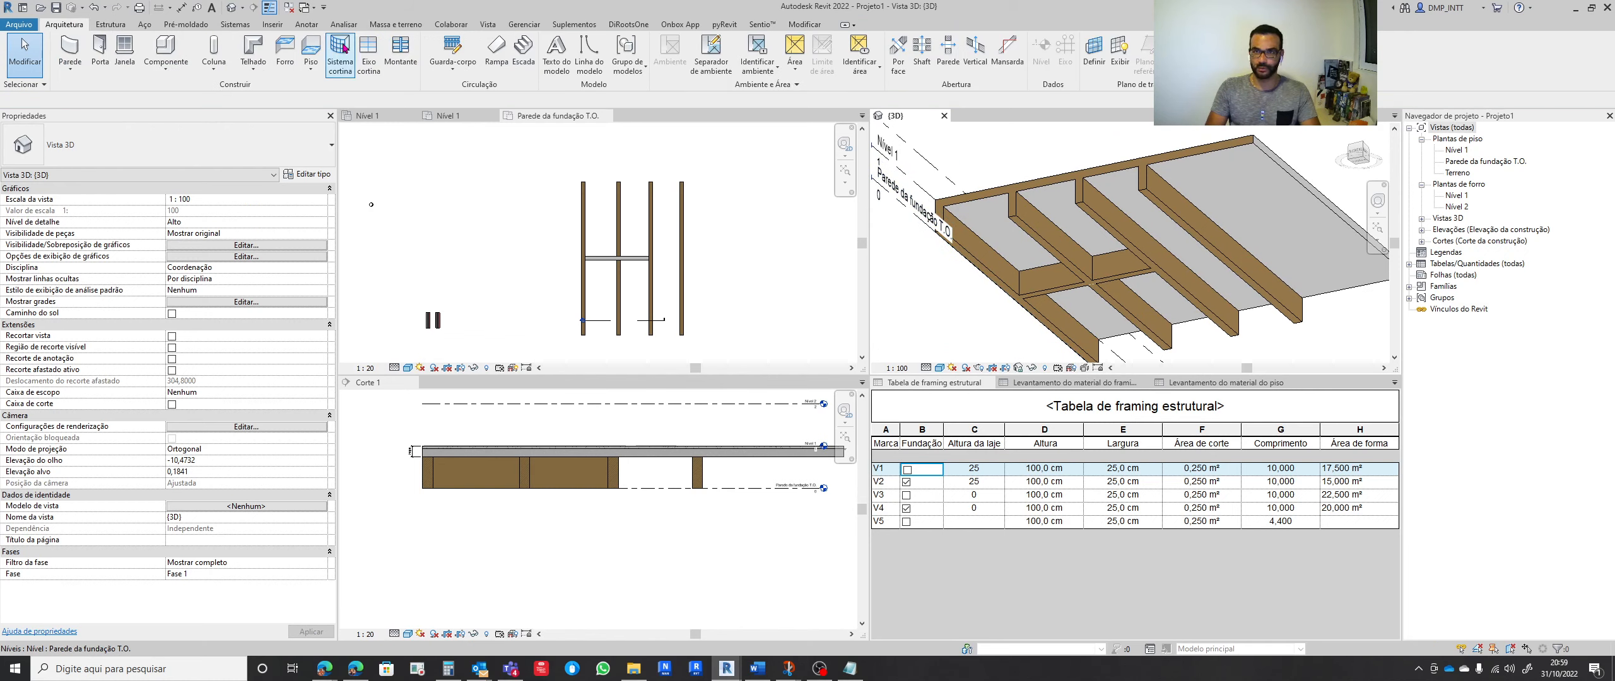
left_click(804, 24)
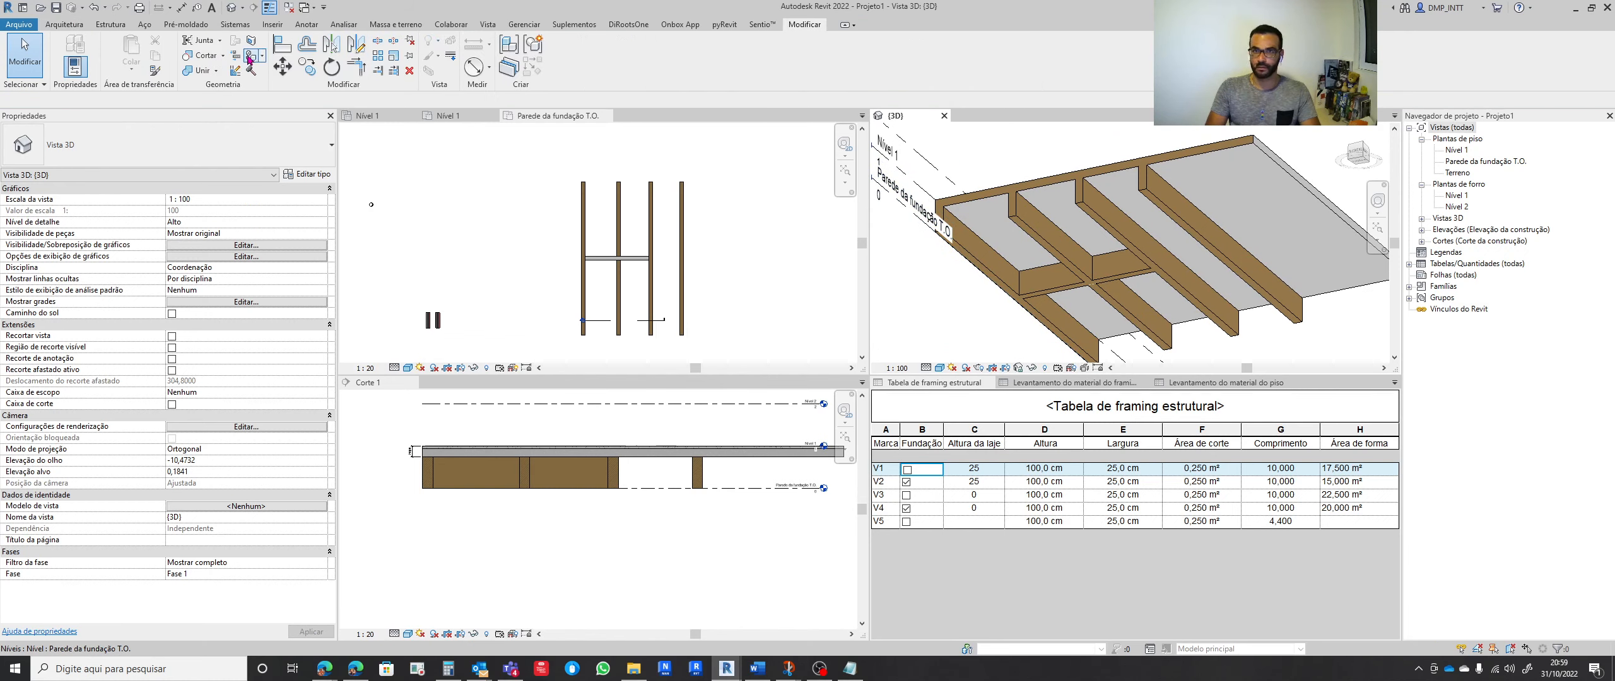
key("p")
key("t")
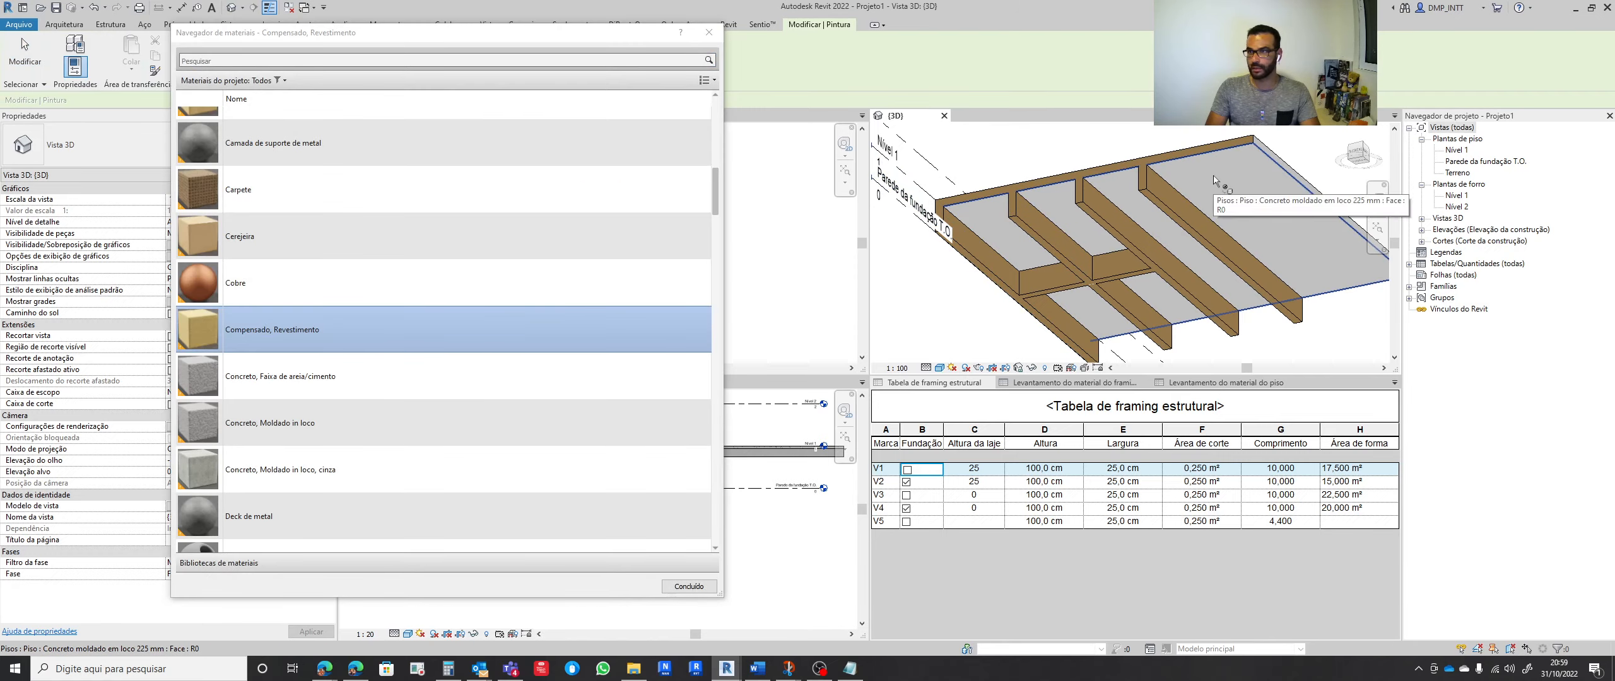
left_click(1293, 208)
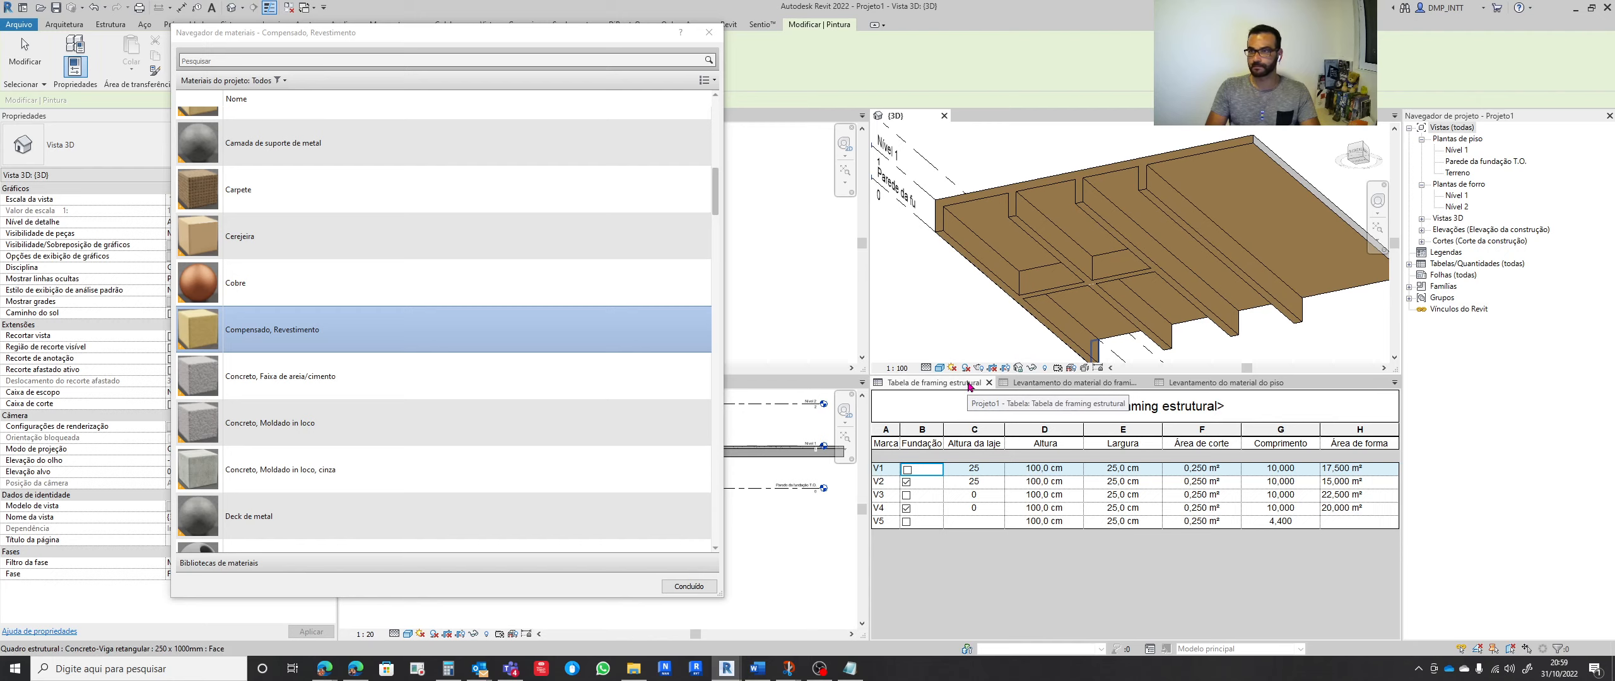
Finish painting and undo the Compensado, Revestimento paint on the slab's underside
key("Escape")
key("Escape")
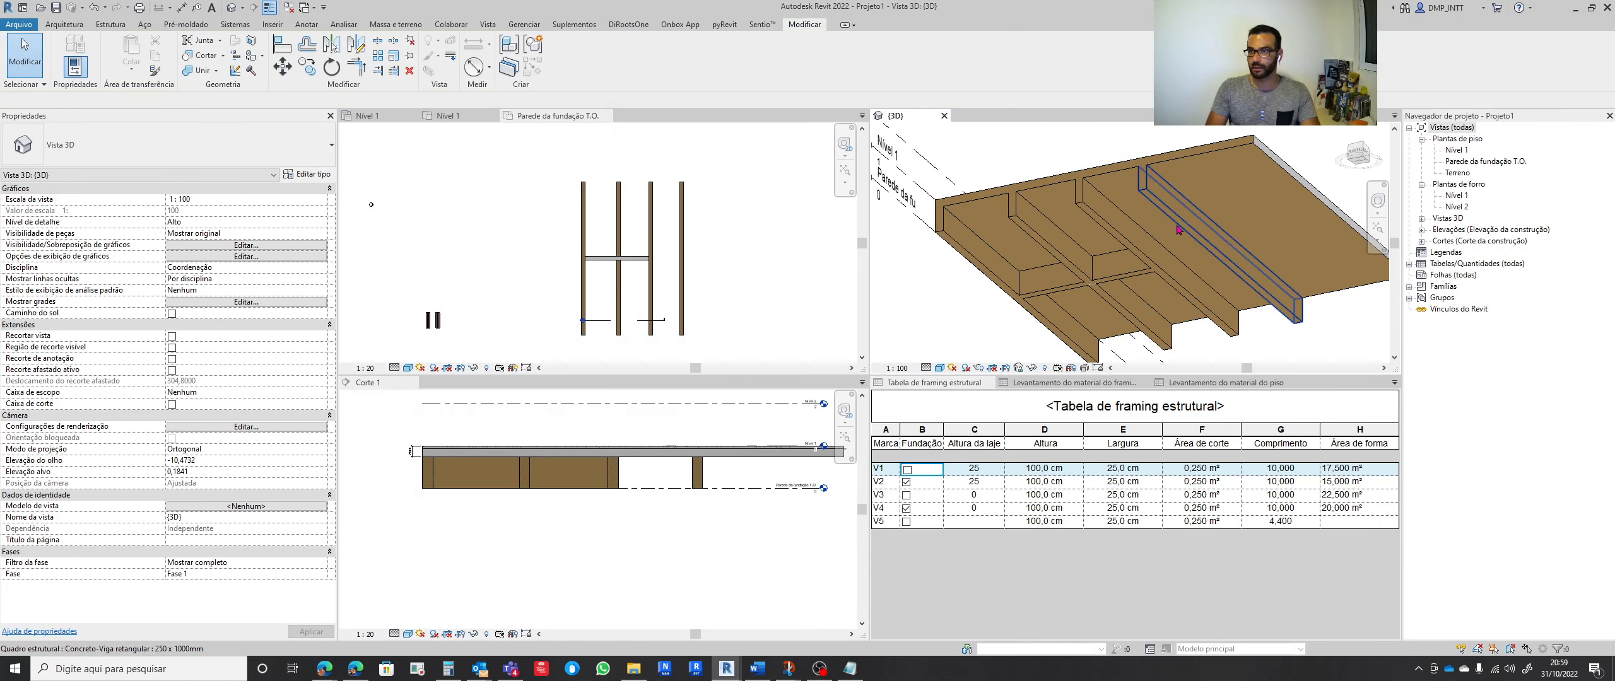
key("ctrl+z")
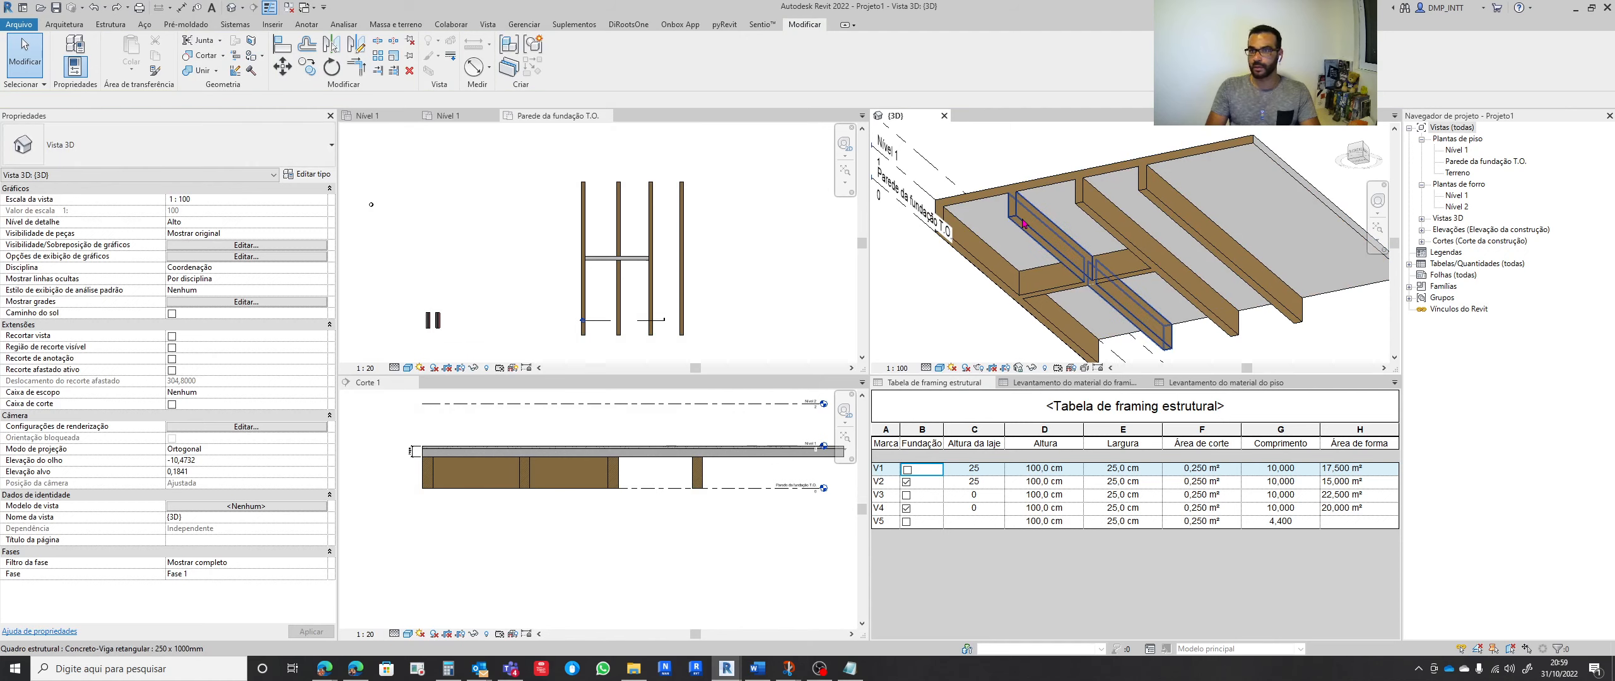
Switch the join order between the concrete floor slab and the beams beneath it so the beams cut the slab
left_click(1023, 224)
middle_click_drag(1023, 224, 1011, 281, "shift")
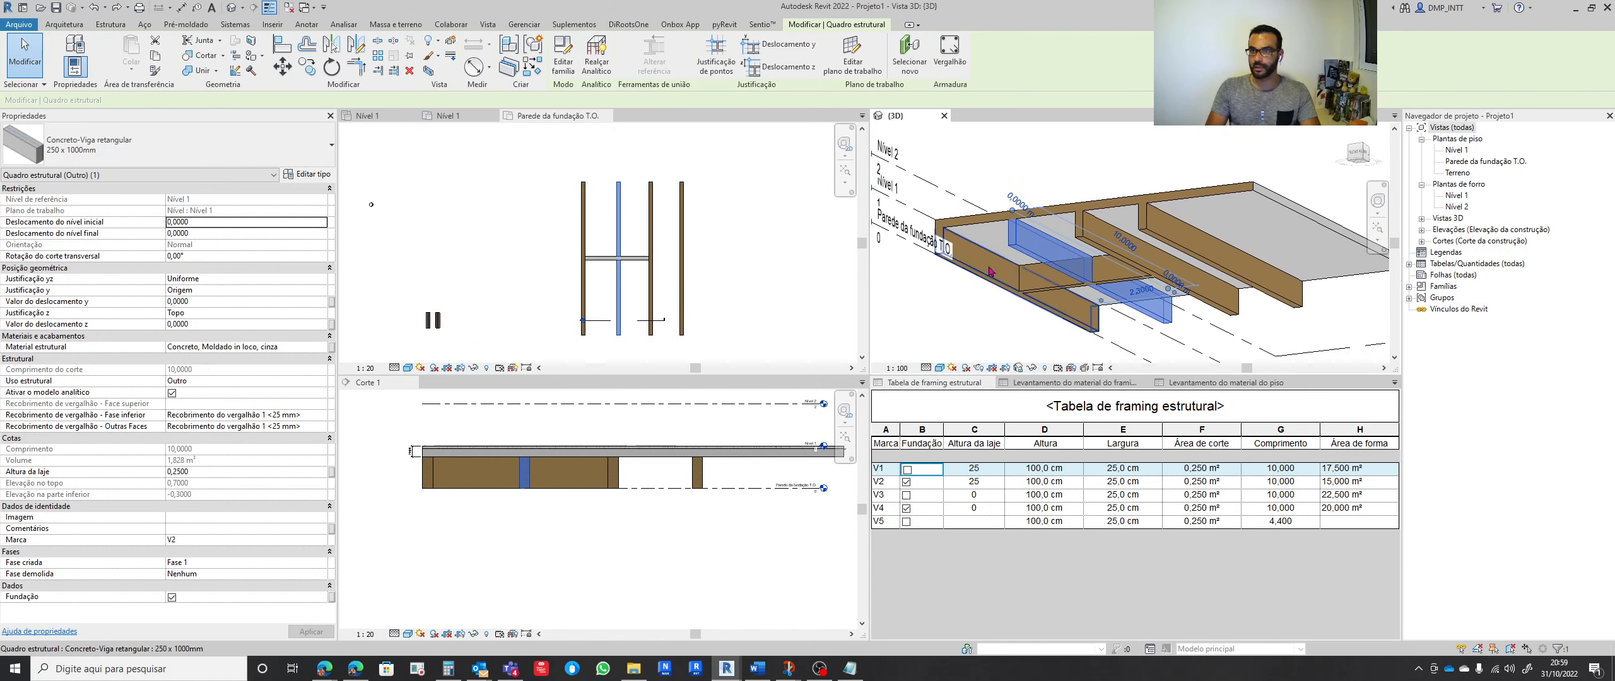
left_click(216, 70)
left_click(240, 144)
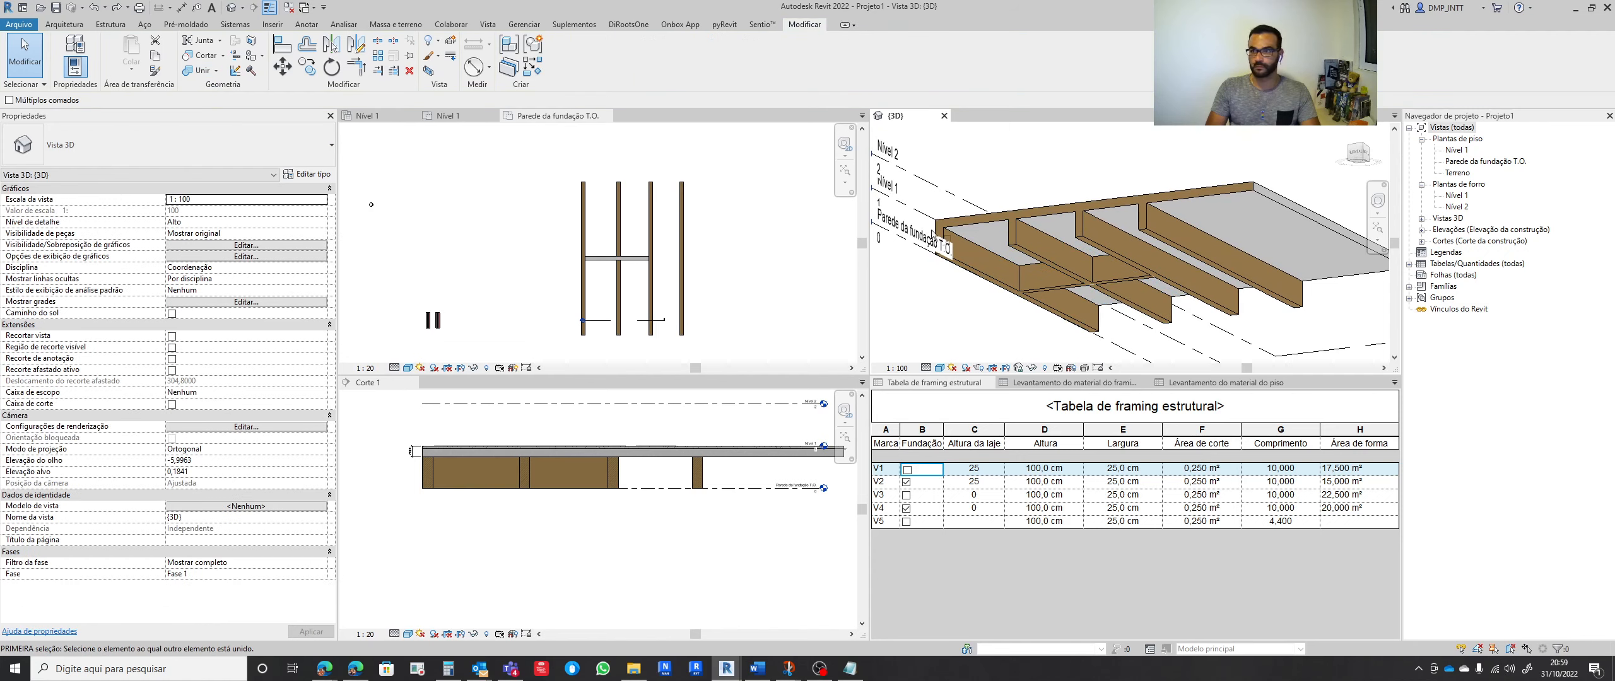
left_click(992, 223)
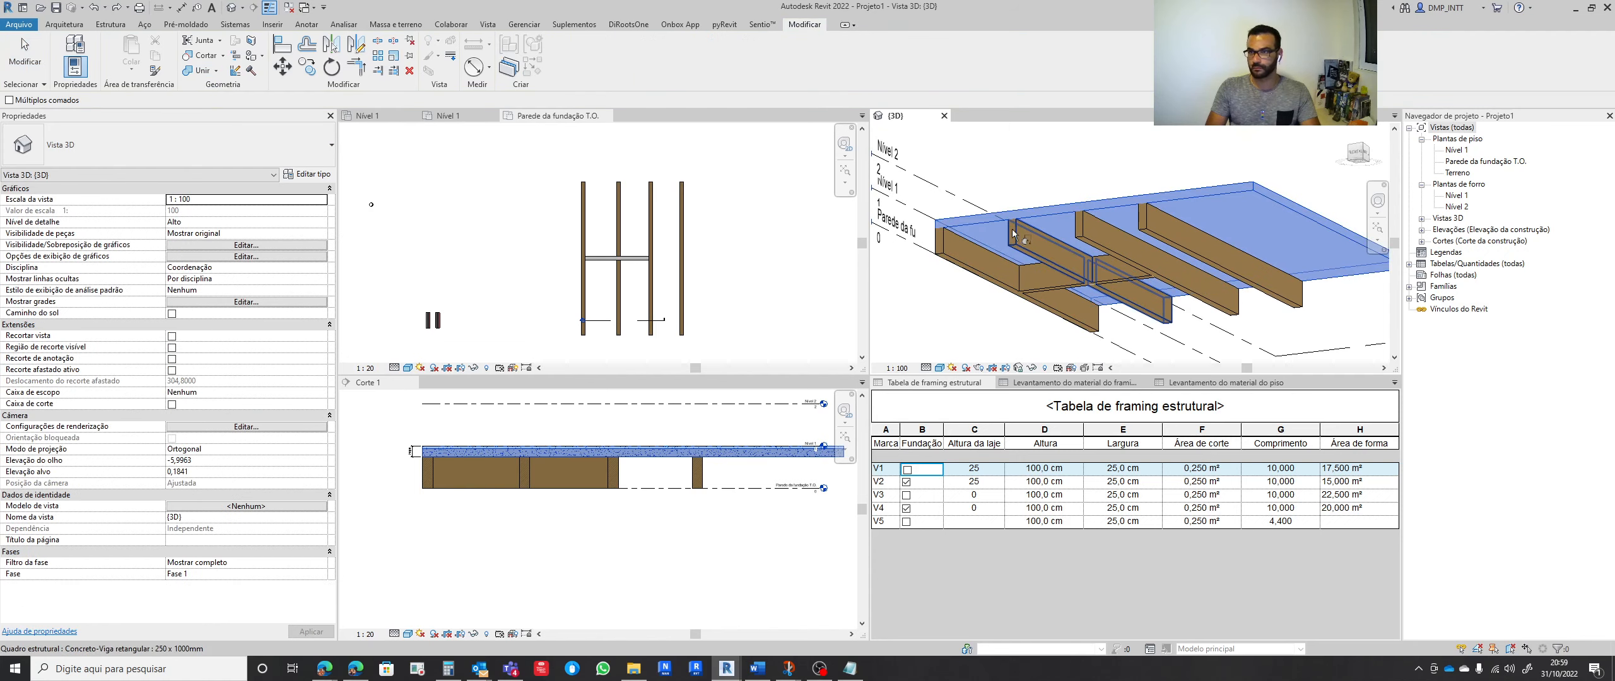
left_click(1079, 222)
left_click(1143, 222)
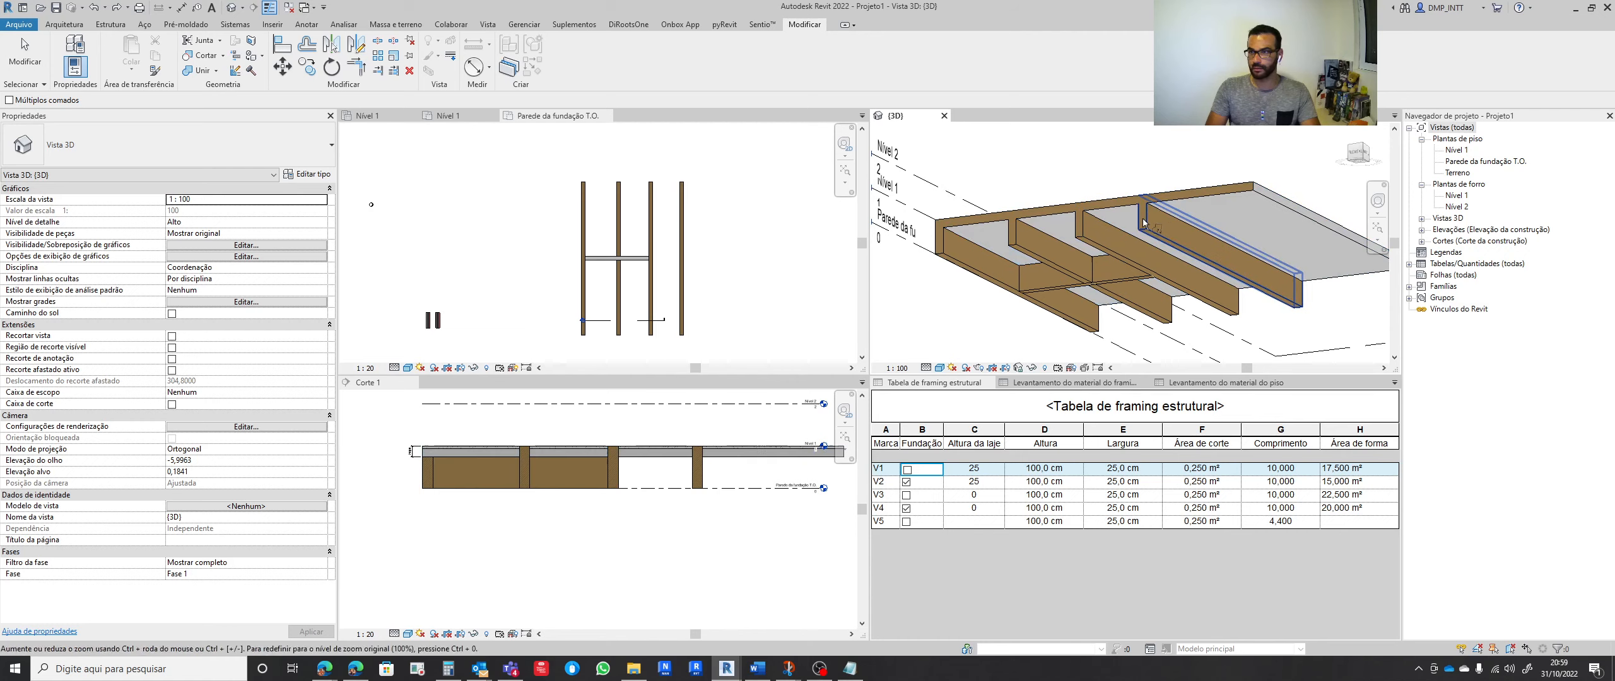
key("Escape")
key("Escape")
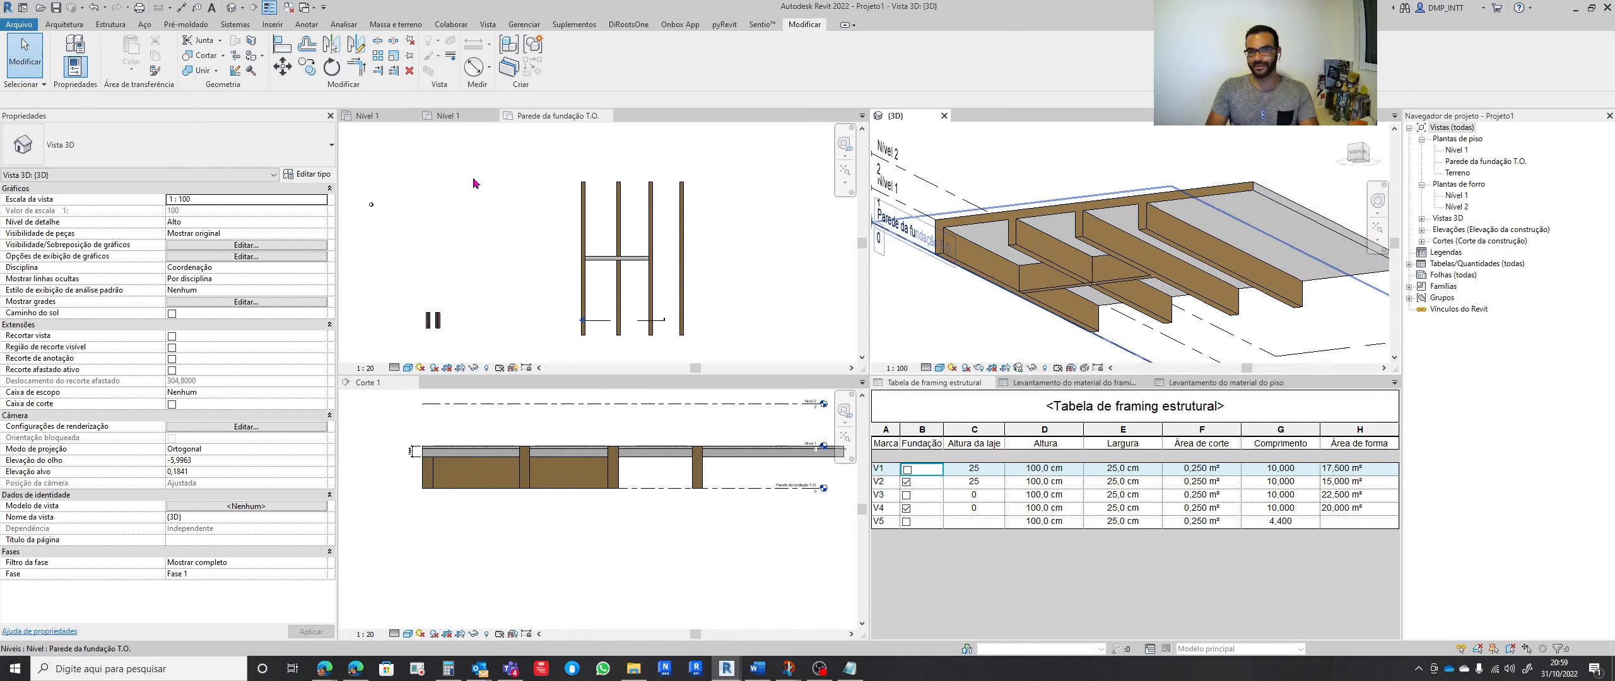
Try painting the underside of the slab with Compensado, Revestimento using the switched joins
left_click(251, 56)
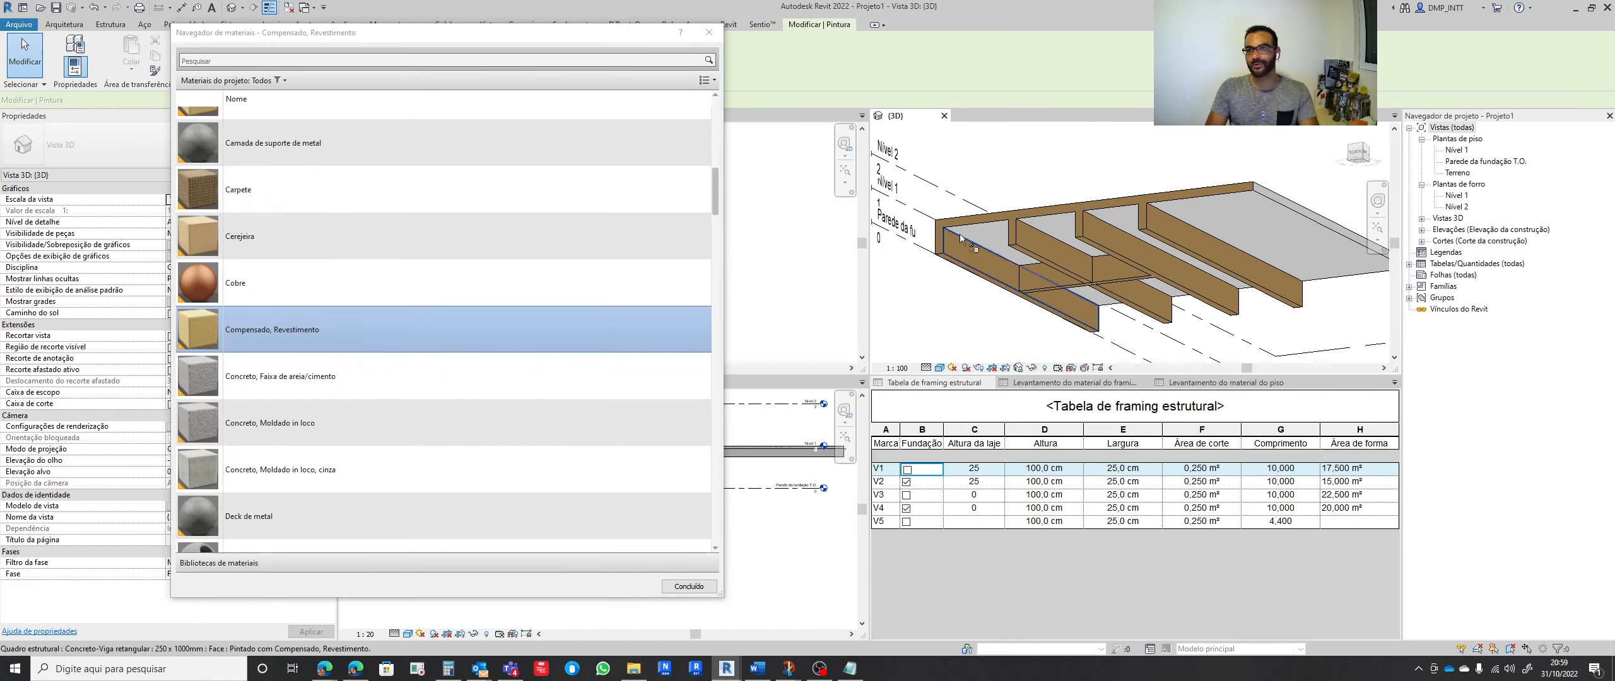
left_click(987, 243)
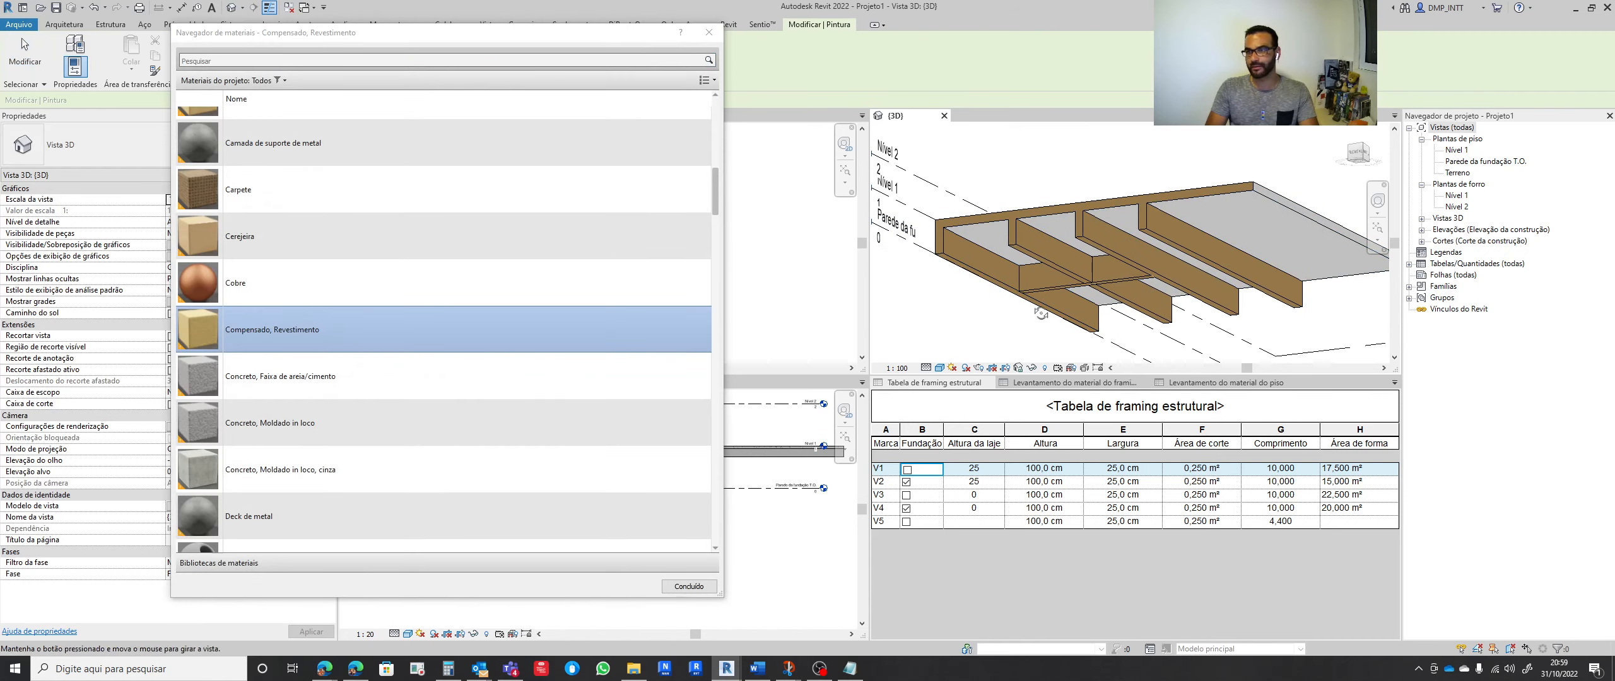
middle_click_drag(988, 242, 1023, 213, "shift")
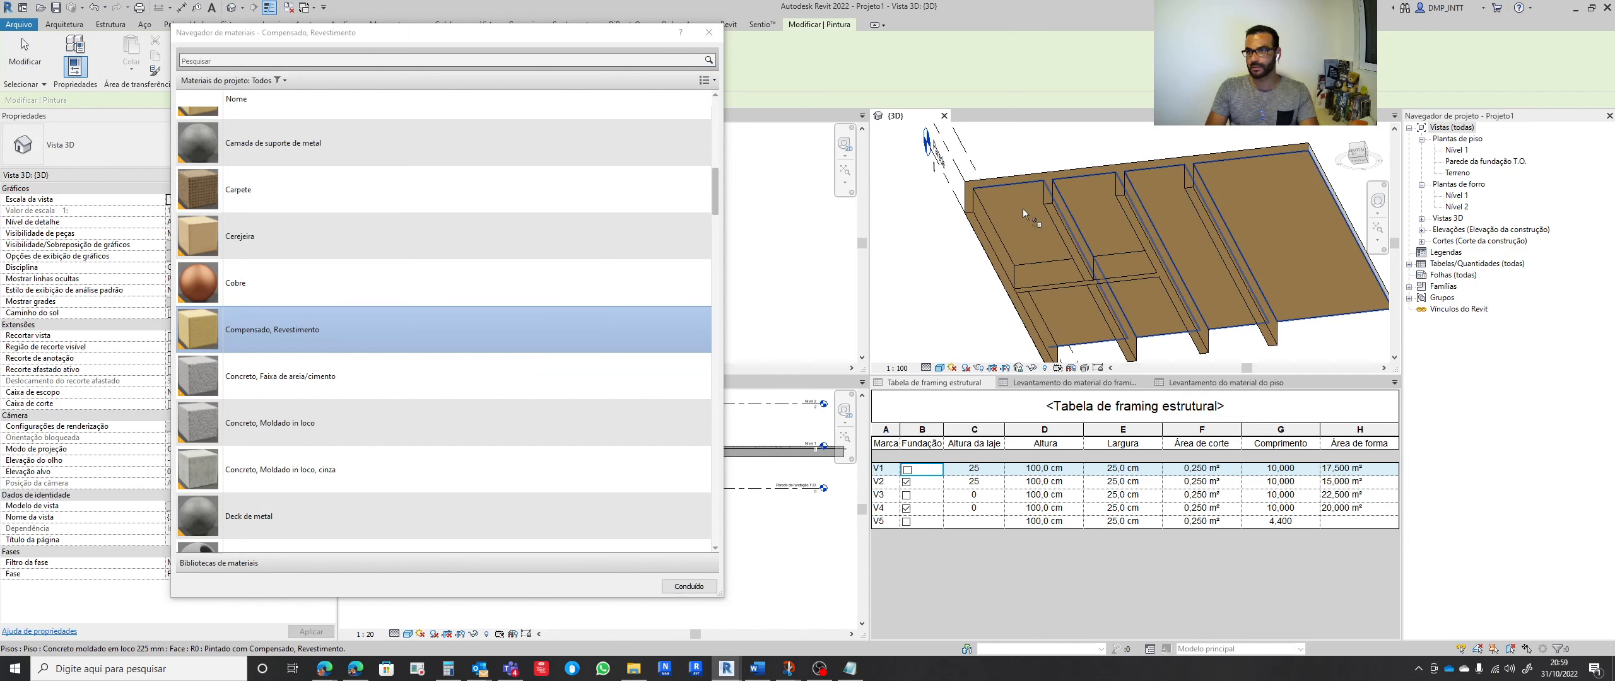
key("Escape")
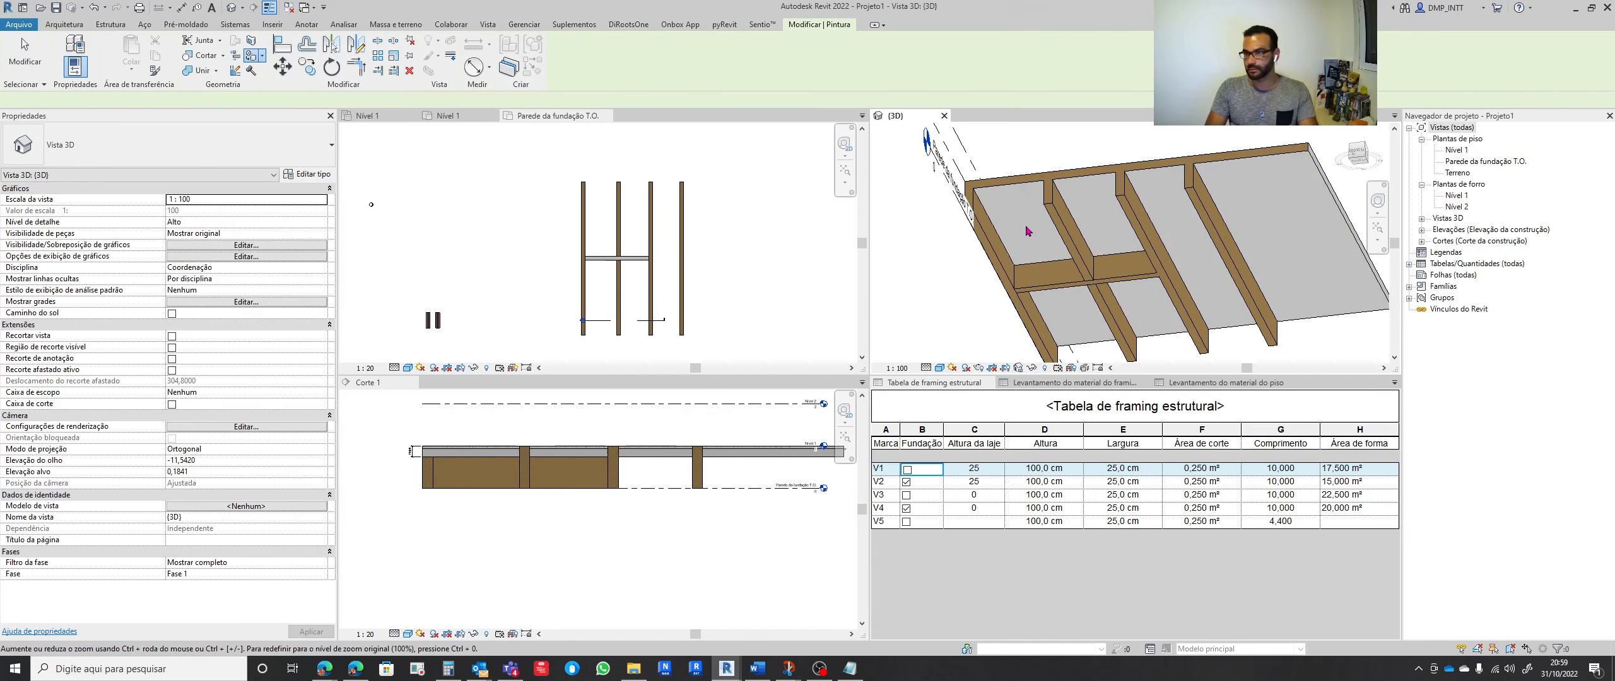
Paint the slab's top face with the Compensado, Revestimento material and inspect the exposed beam tops in 3D
left_click(1075, 290)
middle_click_drag(1075, 291, 1152, 401, "shift")
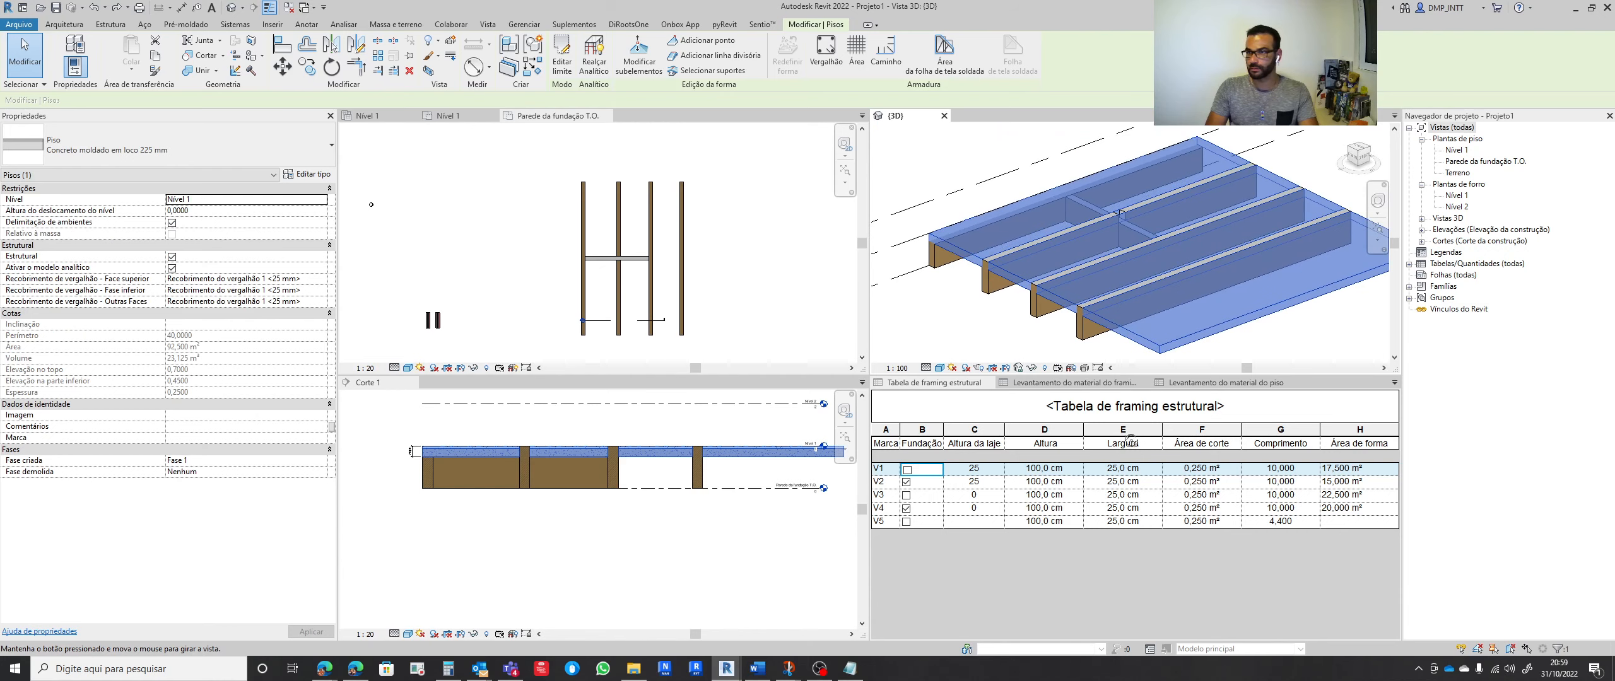
left_click(973, 312)
scroll(976, 273, "up", 5)
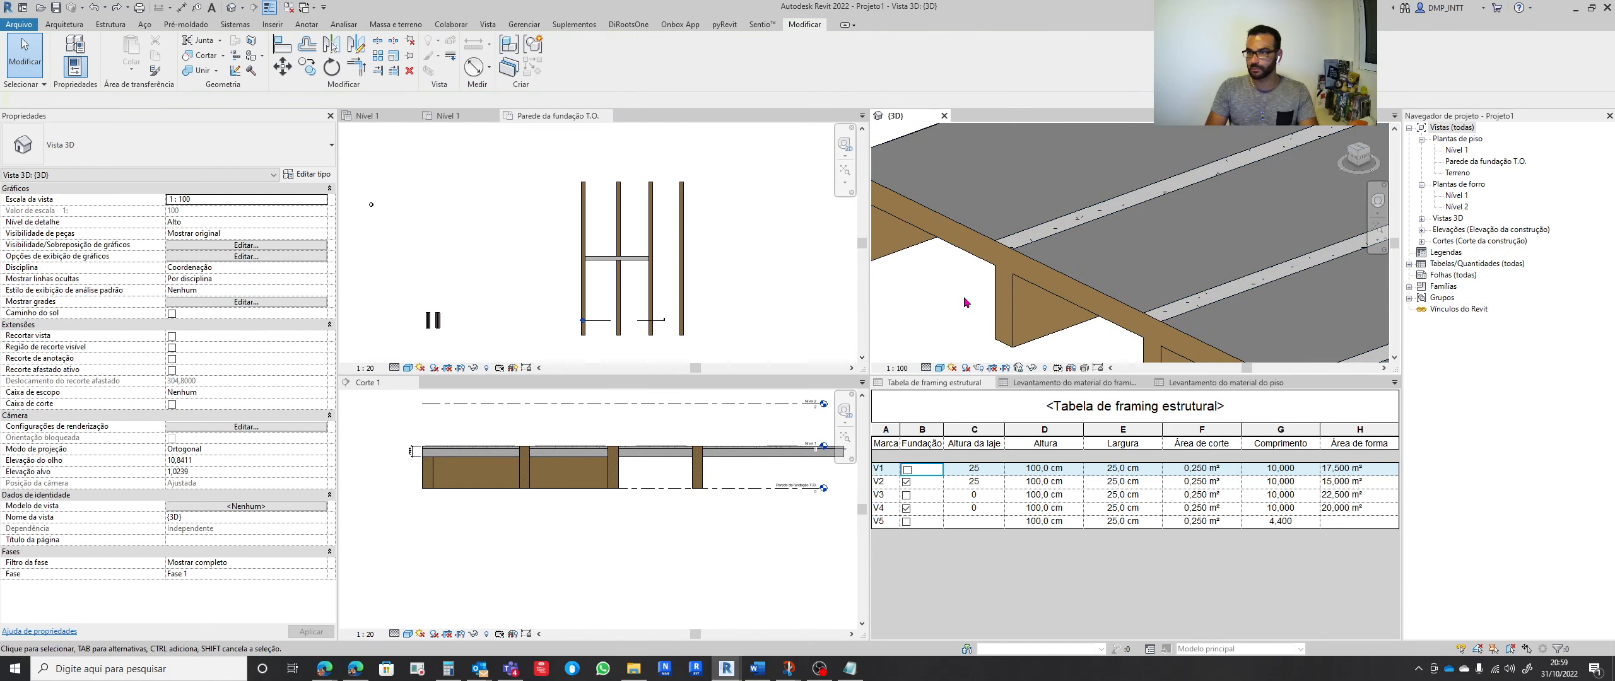
scroll(969, 298, "down", 2)
left_click(251, 70)
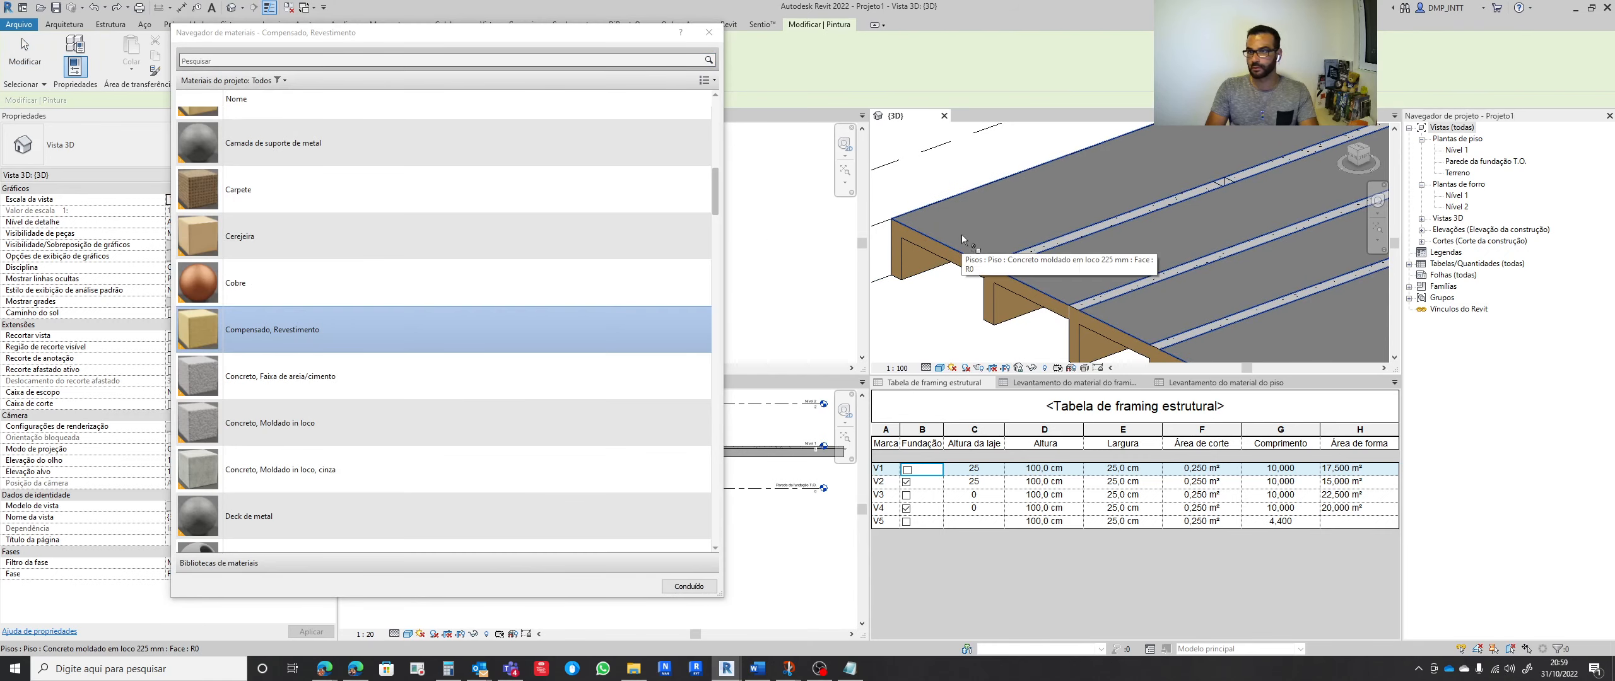
scroll(962, 235, "down", 2)
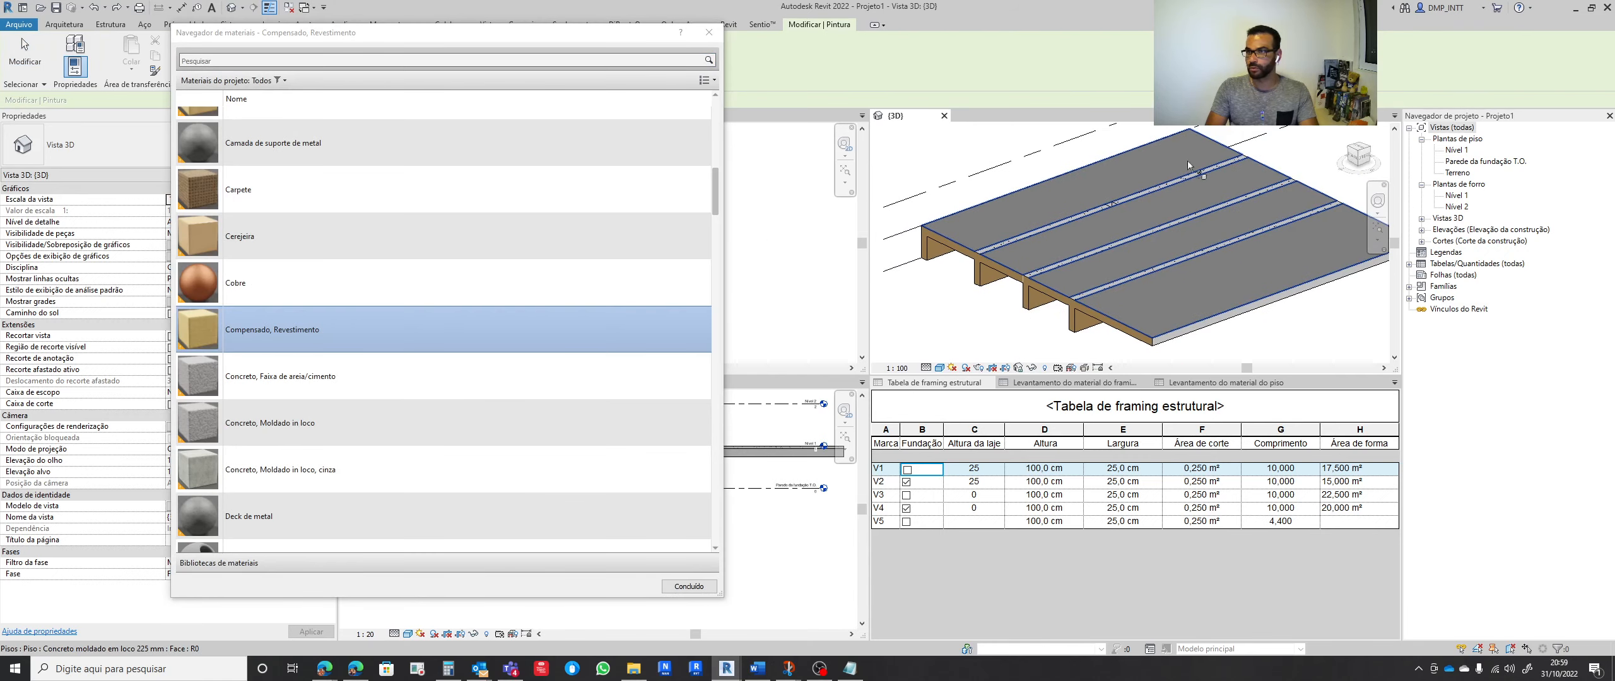
left_click(1141, 151)
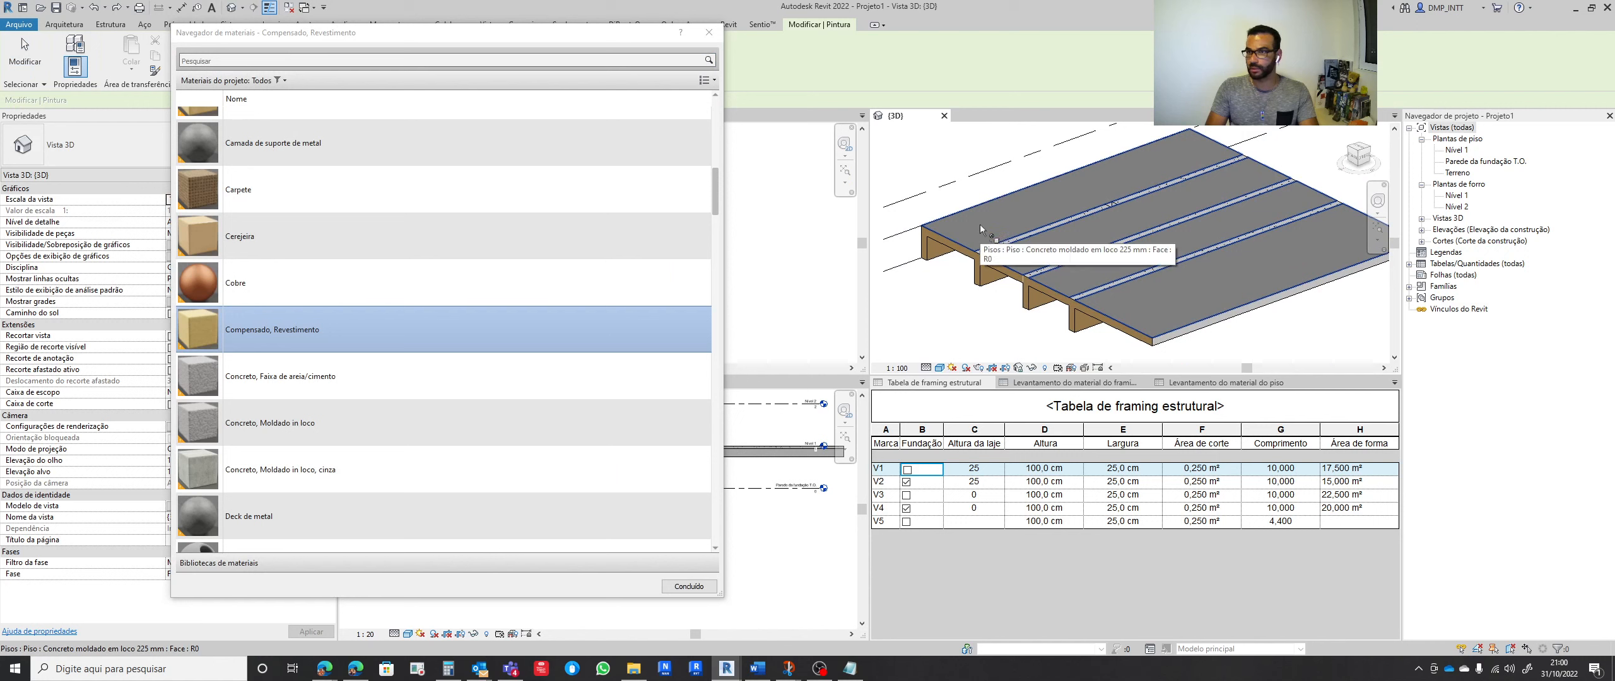
scroll(979, 225, "up", 4)
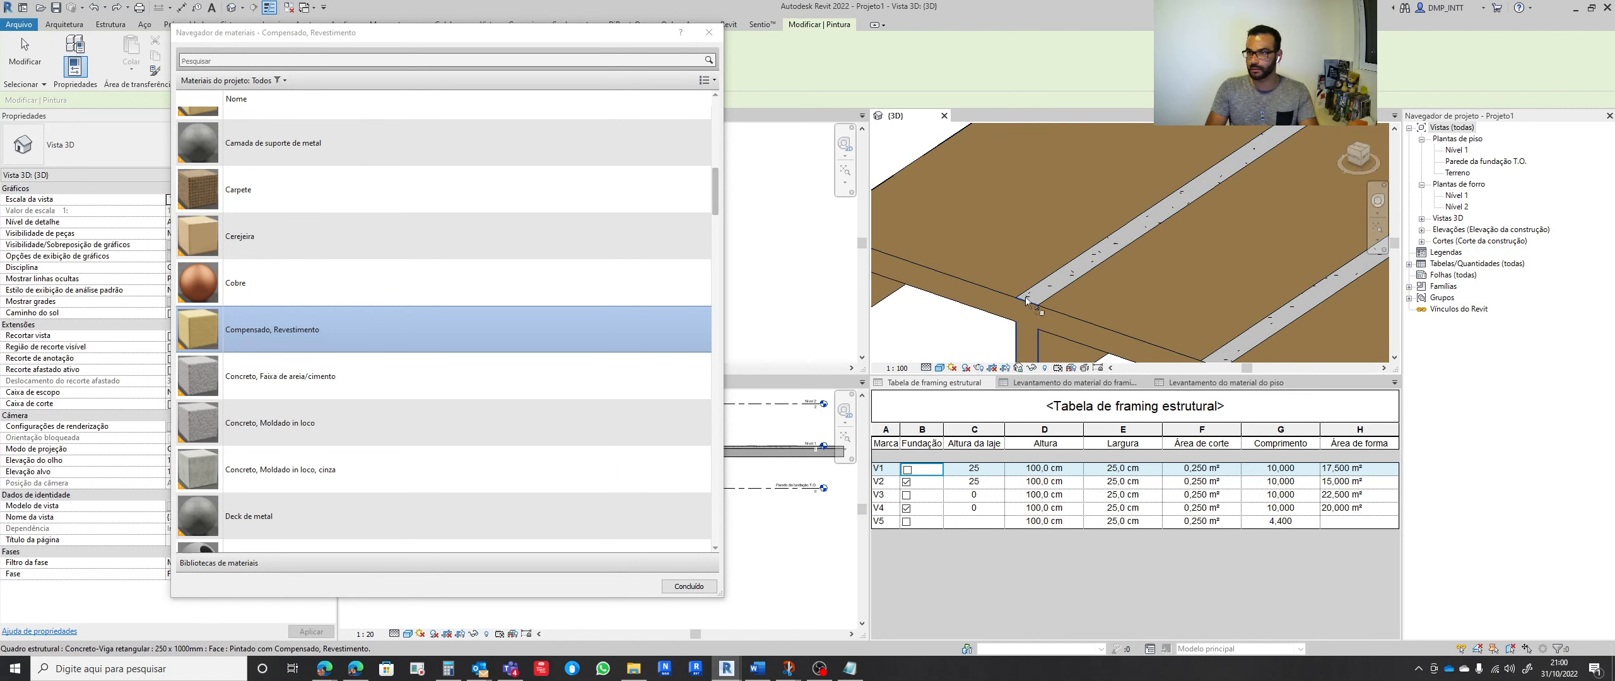
scroll(1032, 299, "down", 3)
mouse_move(1033, 296)
middle_mouse_down("shift")
mouse_move(1055, 189)
mouse_move(1085, 257)
mouse_move(1077, 310)
middle_mouse_up("shift")
left_click(1054, 187)
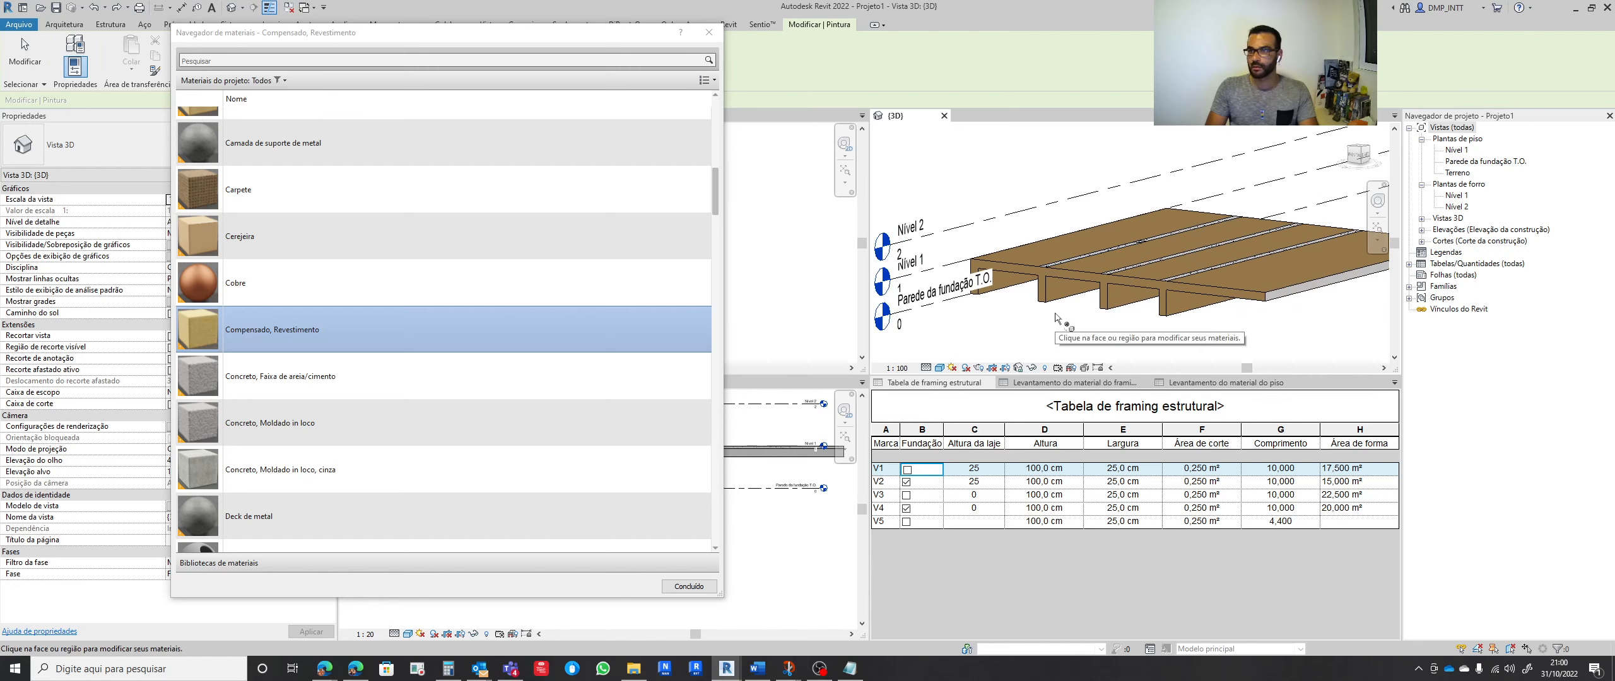
Leave the Paint tool, undo the slab's top-face paint and the join order changes, and check the beams from below
key("Escape")
key("Escape")
left_click(1055, 277)
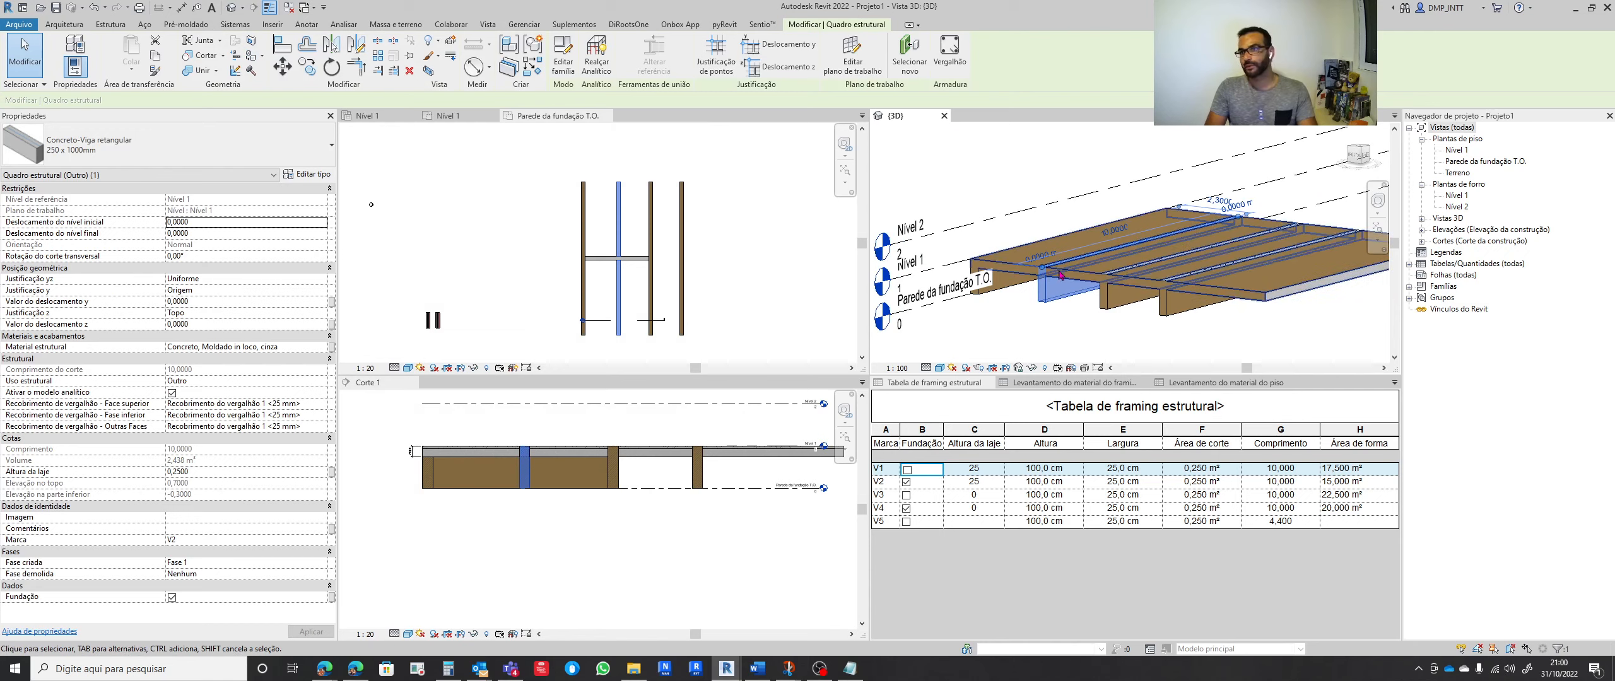
key("ctrl+z")
key("ctrl+z")
key("ctrl+z")
key("ctrl+z")
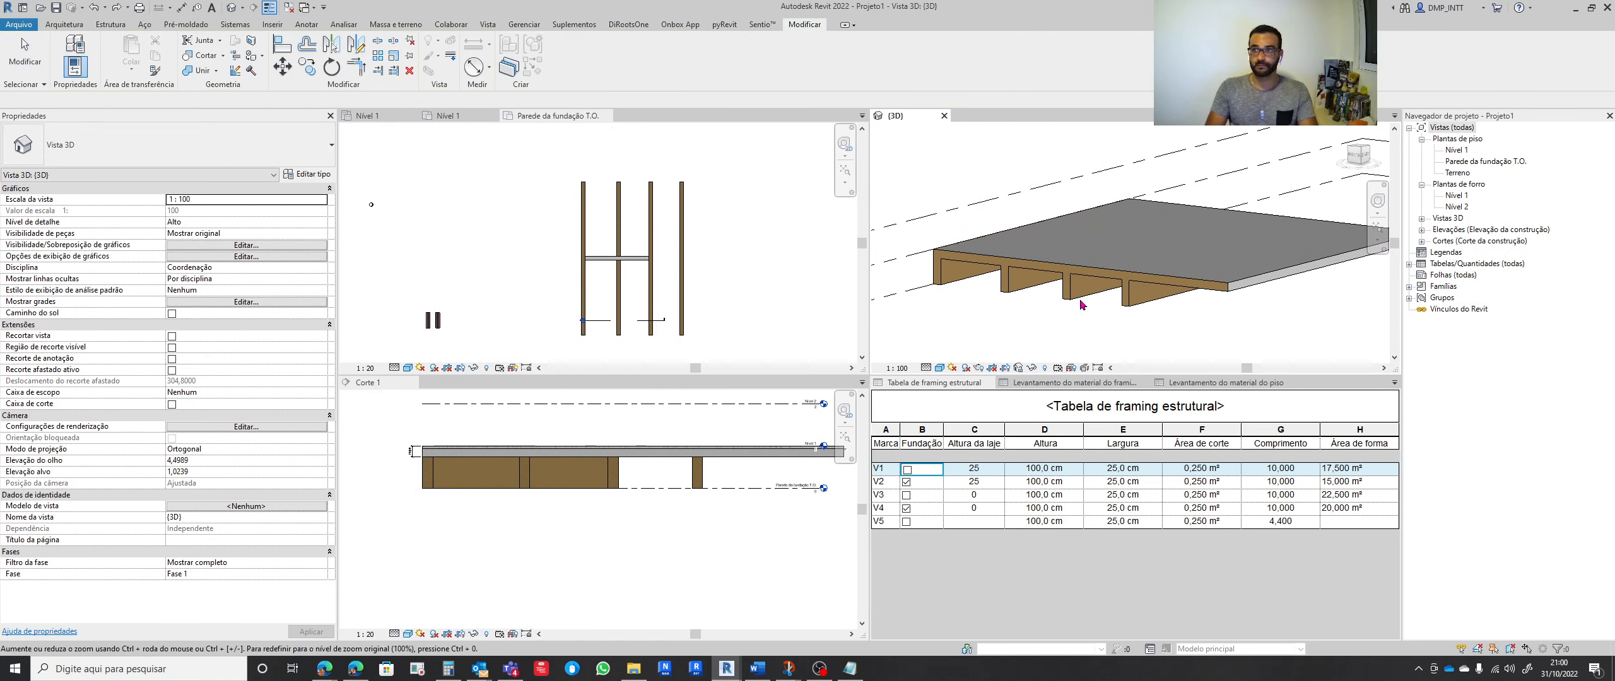
middle_click_drag(1019, 318, 1014, 247, "shift")
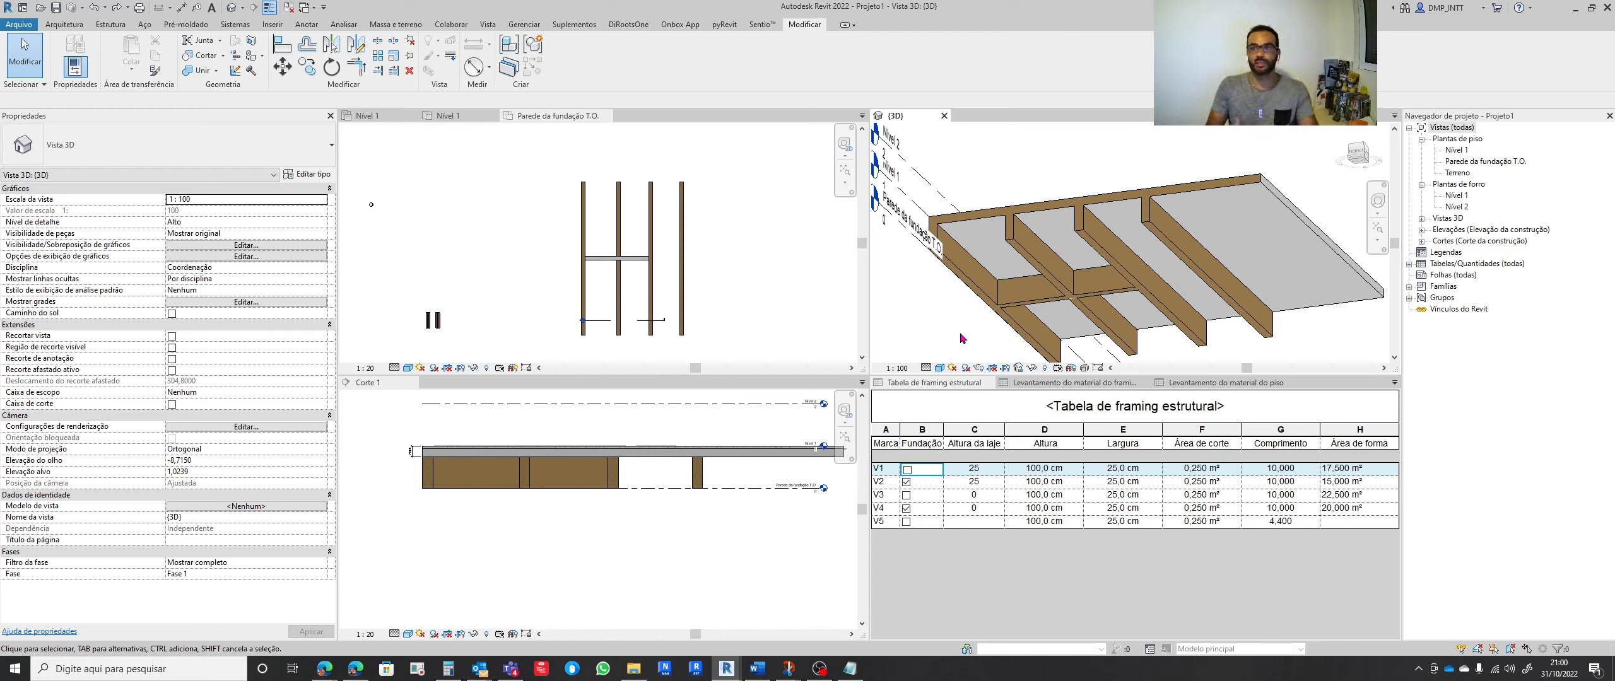
middle_click_drag(998, 252, 1025, 299, "shift")
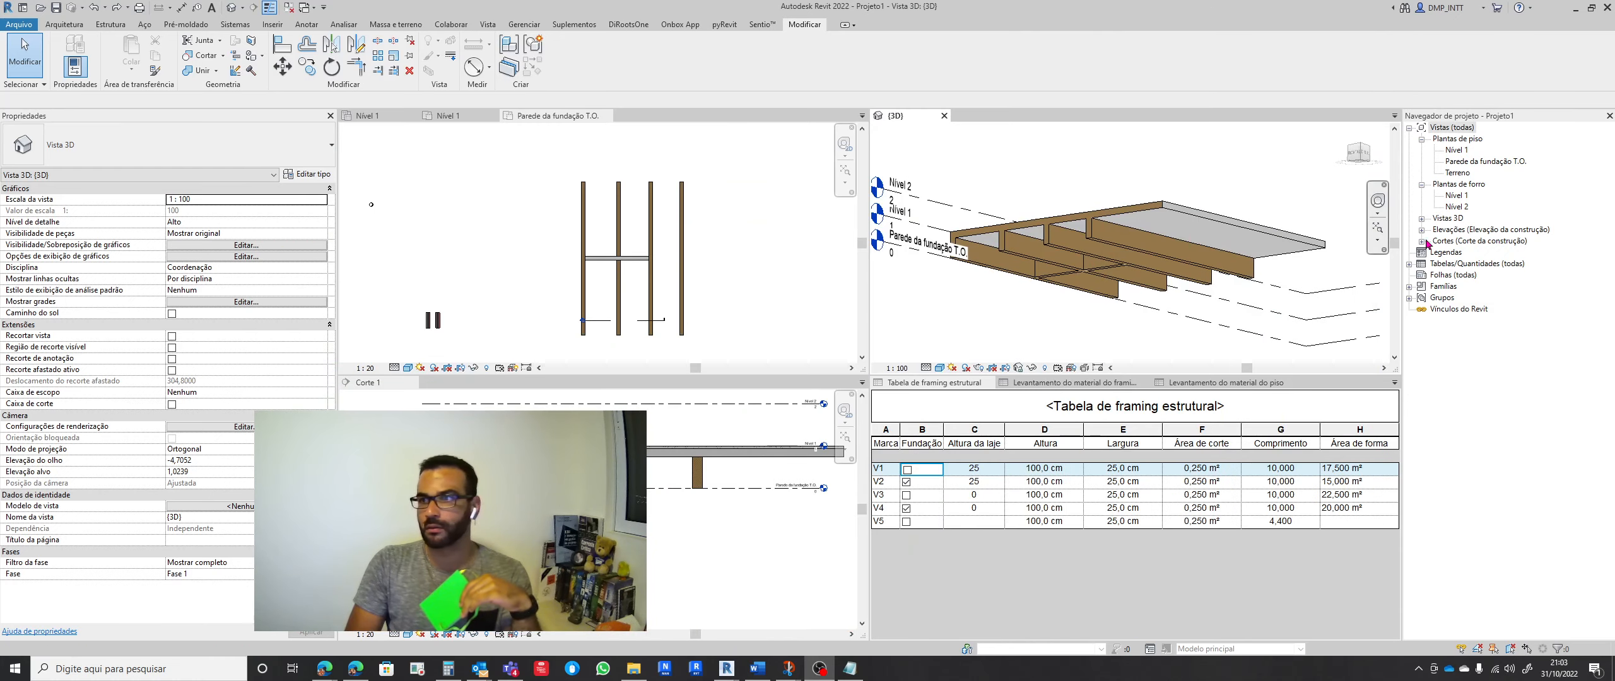
Look at the new schedule and takeoff options, and compare the Levantamento do material do framing estrutural with the Tabela de framing estrutural
left_click(1451, 266)
right_click(1451, 267)
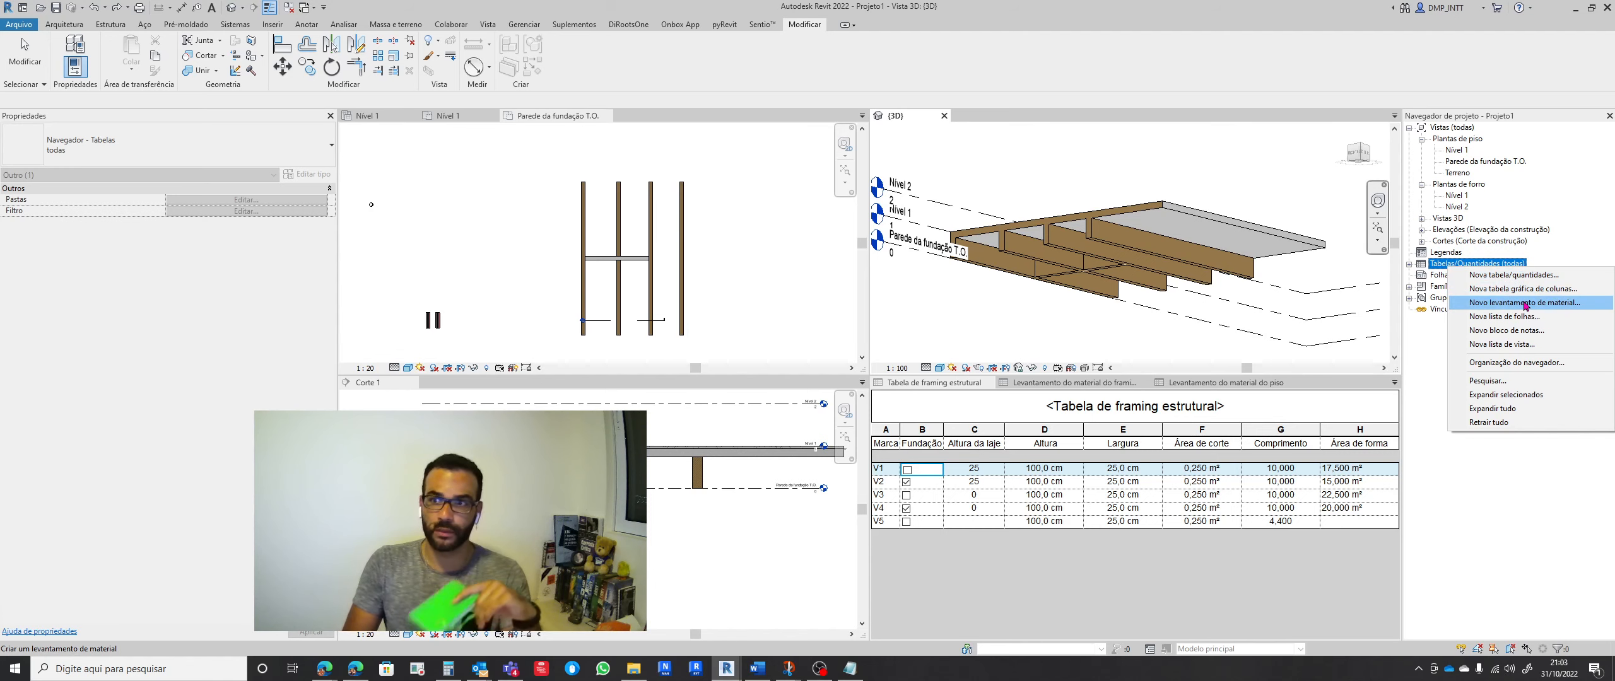
left_click(1061, 384)
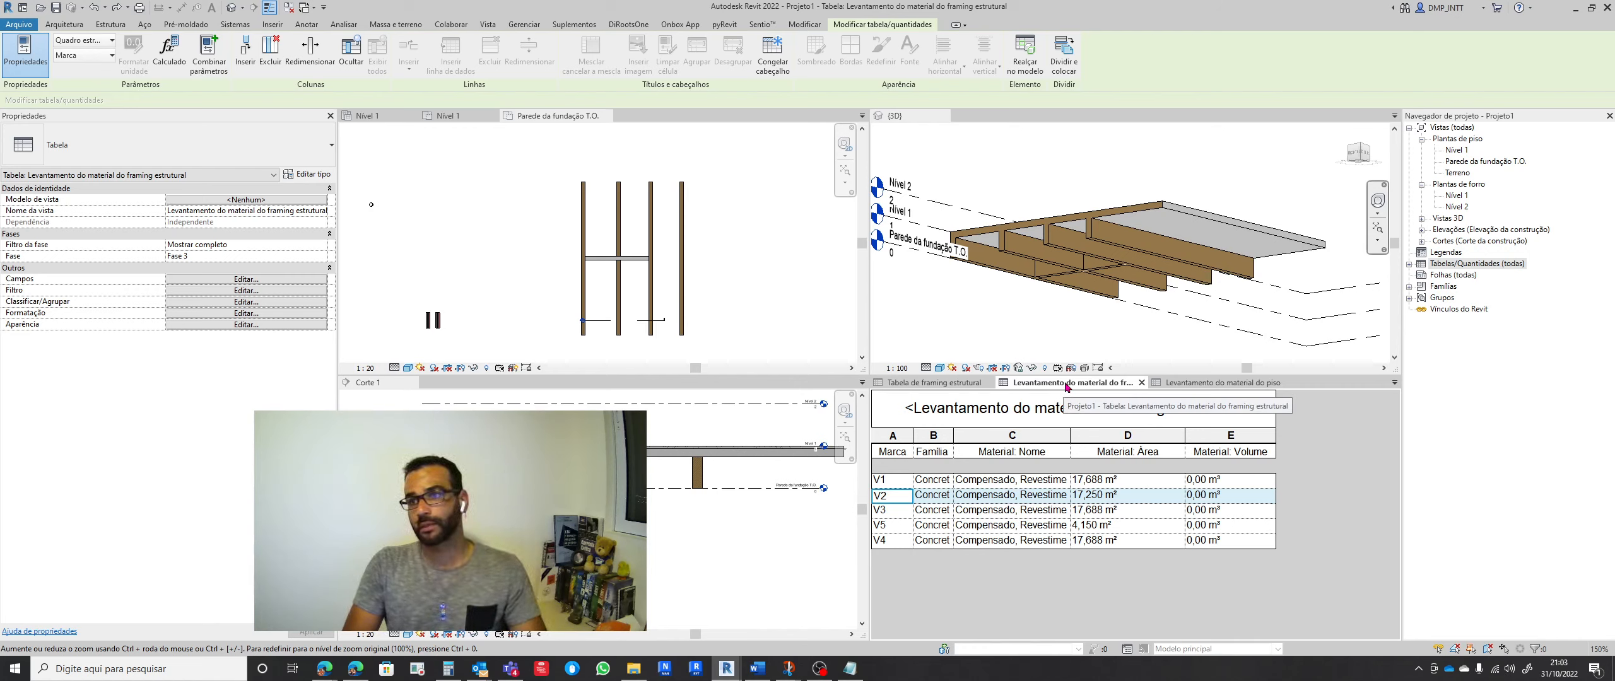
left_click(962, 384)
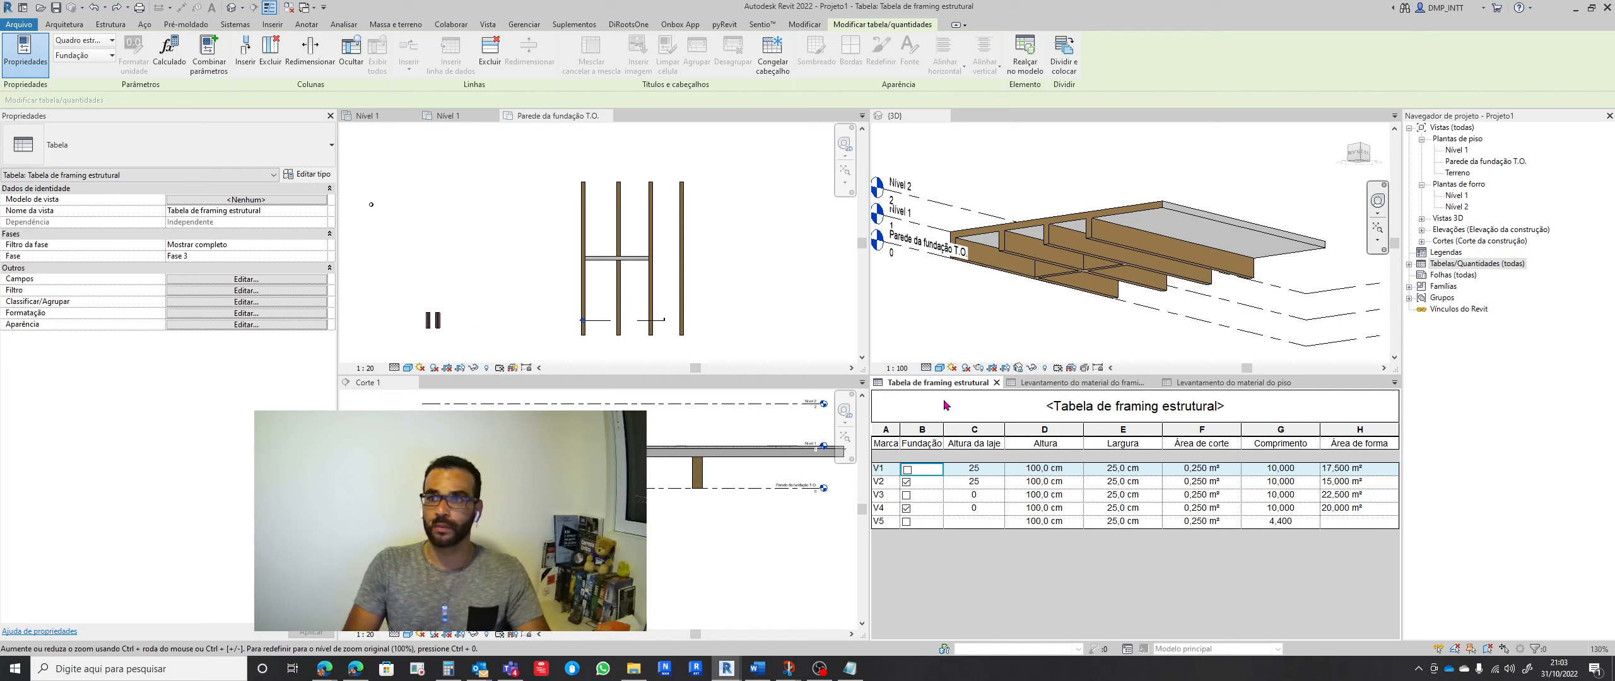
Open the field settings of the Tabela de framing estrutural and look through the available Quadro estrutural fields
left_click(293, 280)
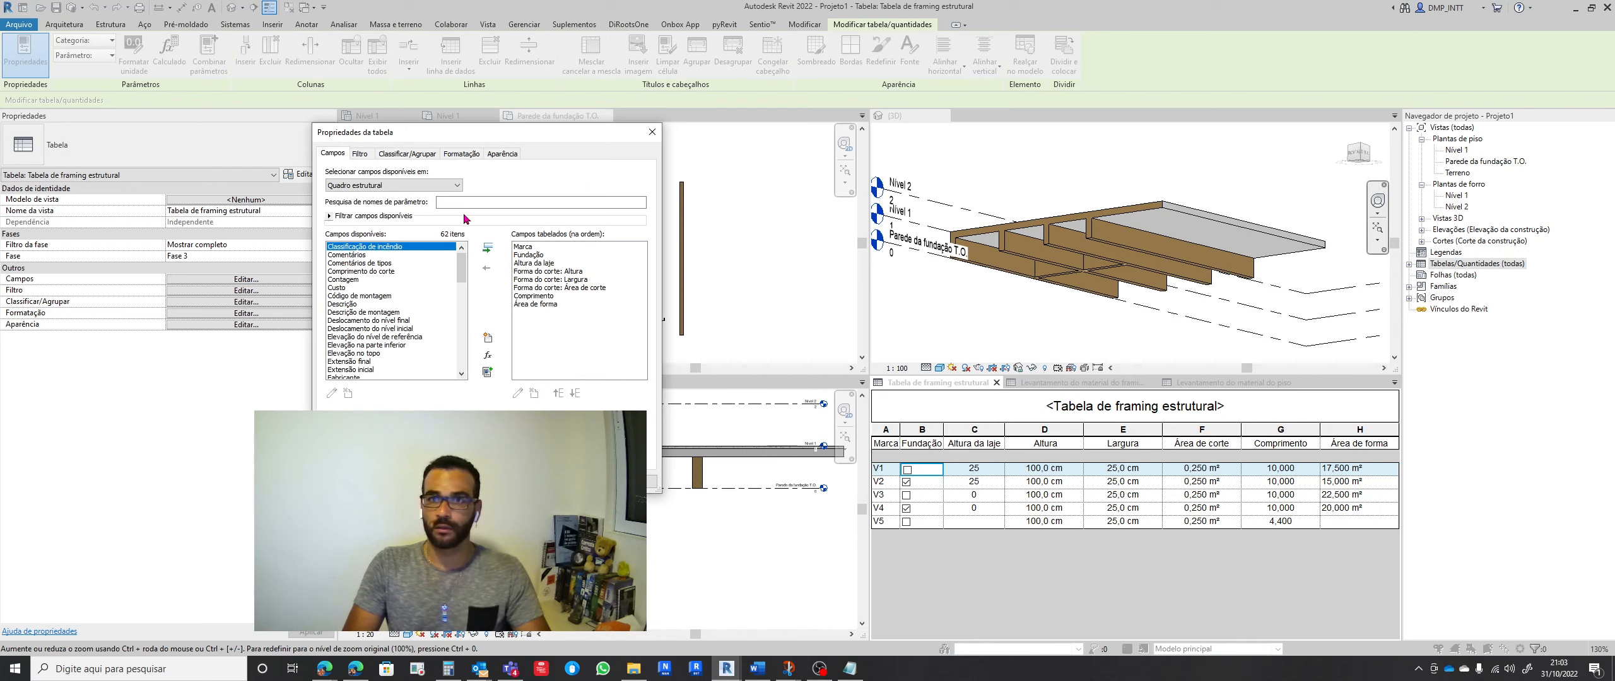
left_click_drag(462, 268, 460, 357)
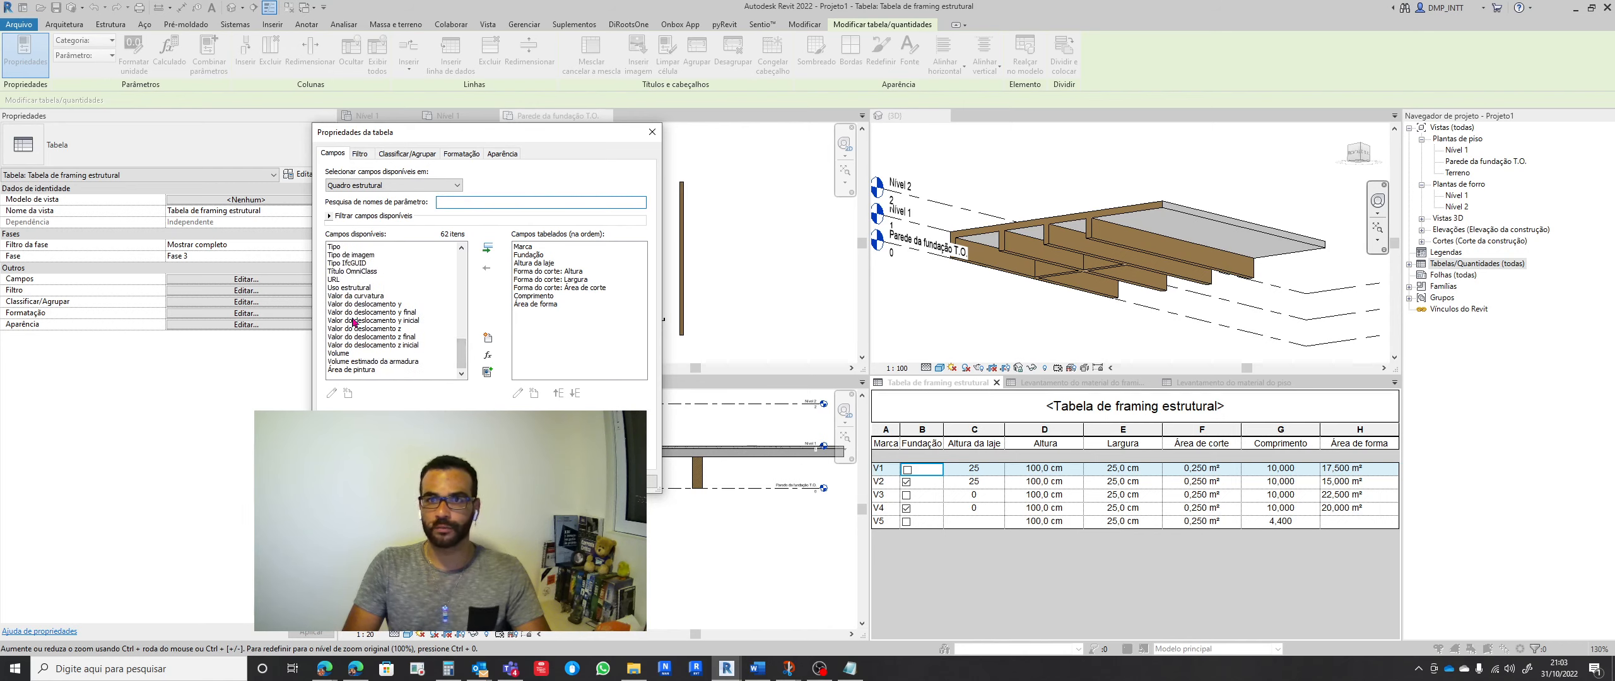
left_click_drag(460, 355, 461, 264)
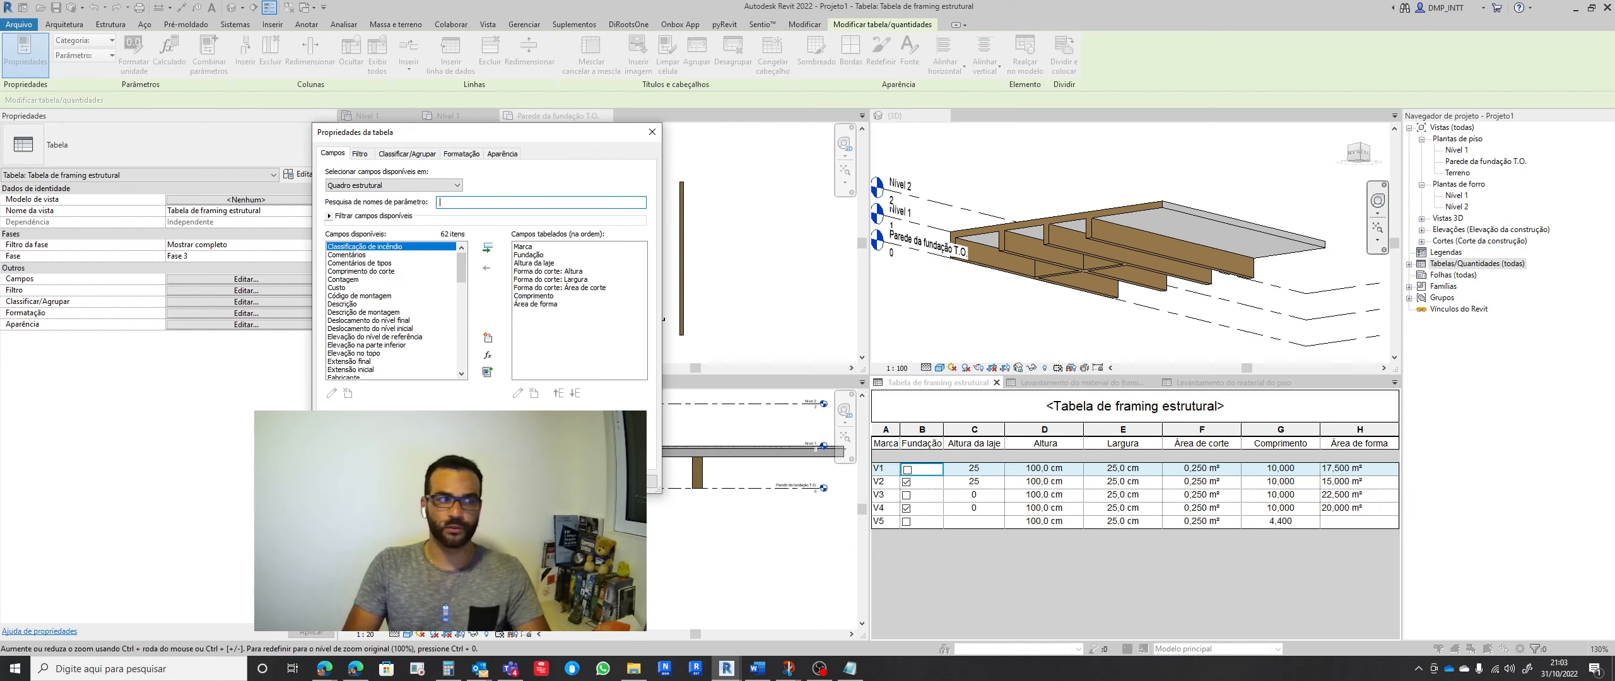